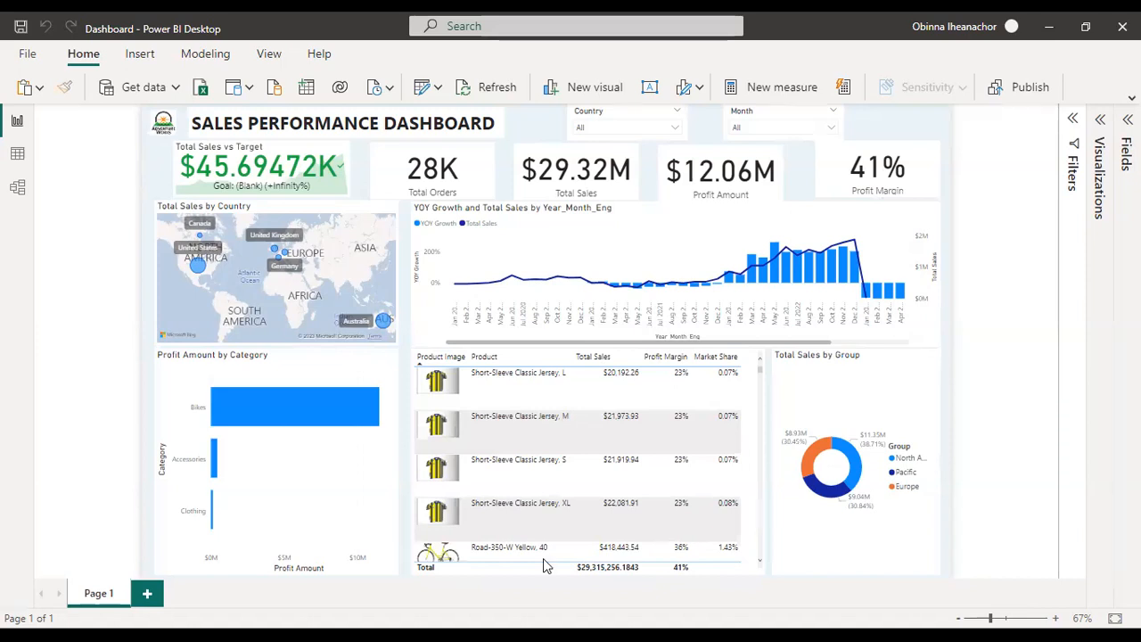
Step: Switch to the dark dashboard report and view its Home, Sales Overview and Customer Cohort pages
{"action": "mouse_move", "coordinate": [452, 636]}
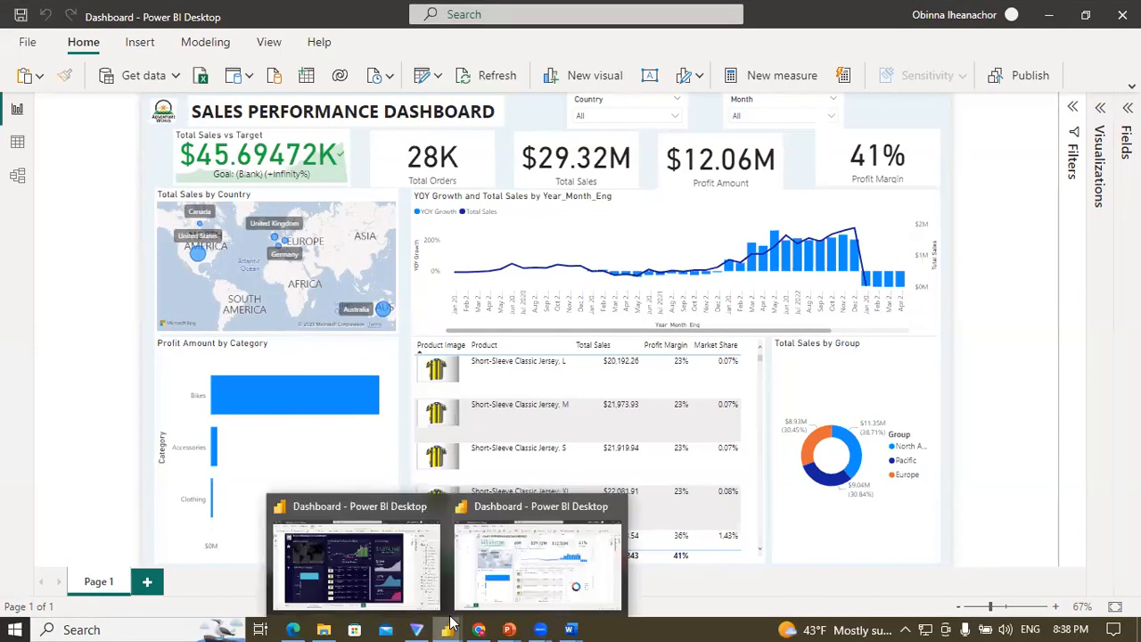
{"action": "left_click", "coordinate": [382, 573]}
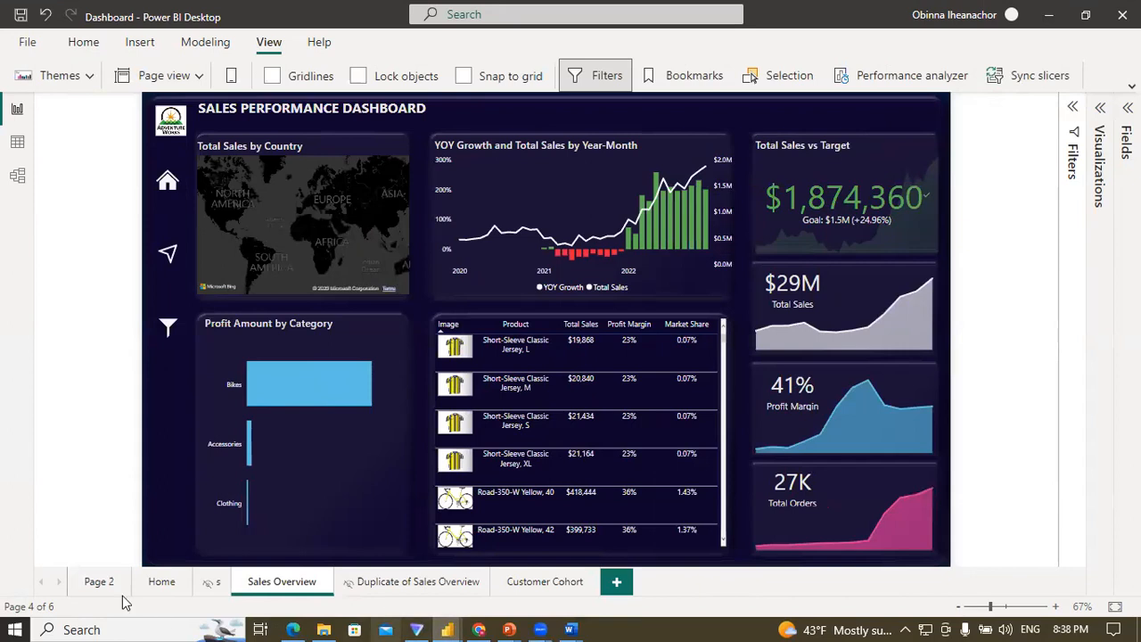
{"action": "left_click", "coordinate": [162, 584]}
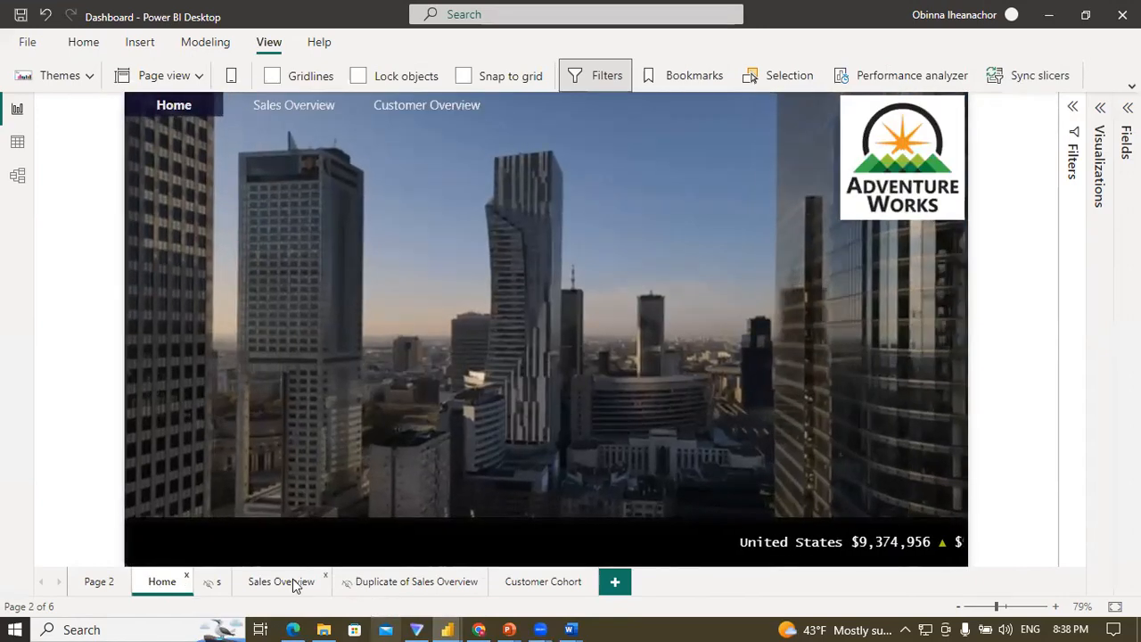
{"action": "left_click", "coordinate": [291, 106], "text": "ctrl"}
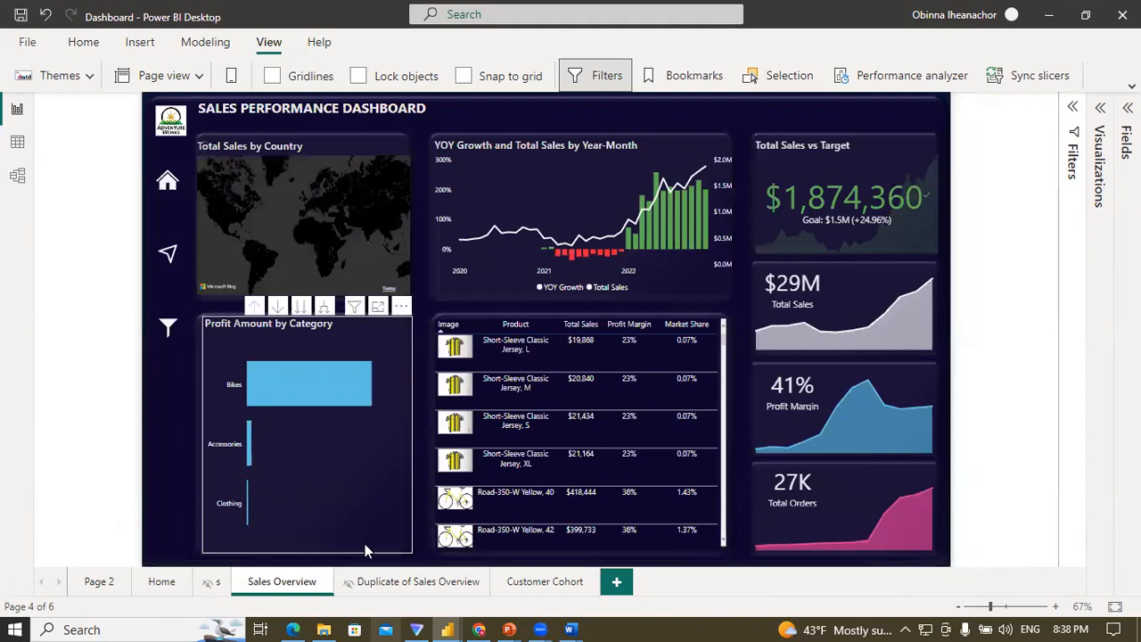
{"action": "left_click", "coordinate": [532, 585]}
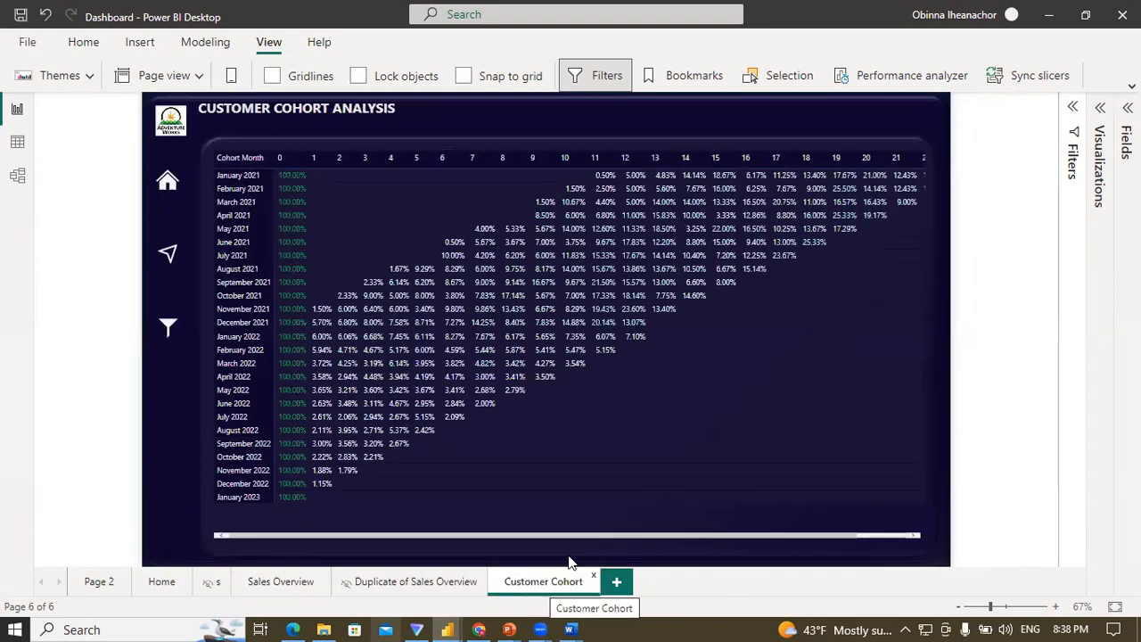
Step: Return to the light Sales Performance dashboard, and switch to the Business Requests.docx document in Word
{"action": "mouse_move", "coordinate": [509, 624]}
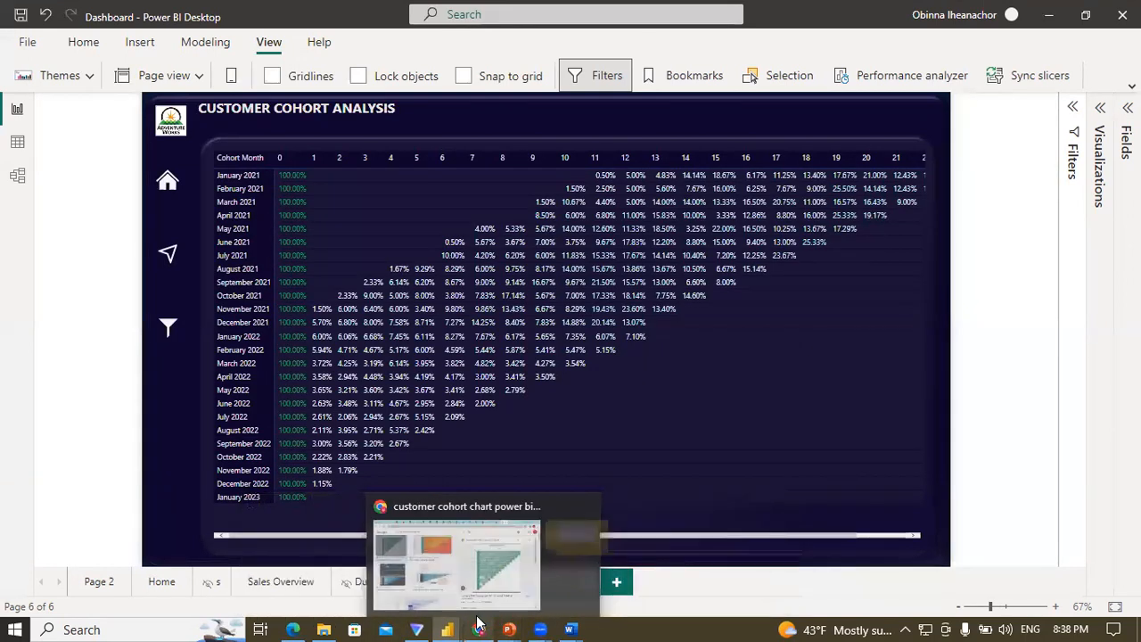
{"action": "mouse_move", "coordinate": [447, 630]}
{"action": "left_click", "coordinate": [522, 561]}
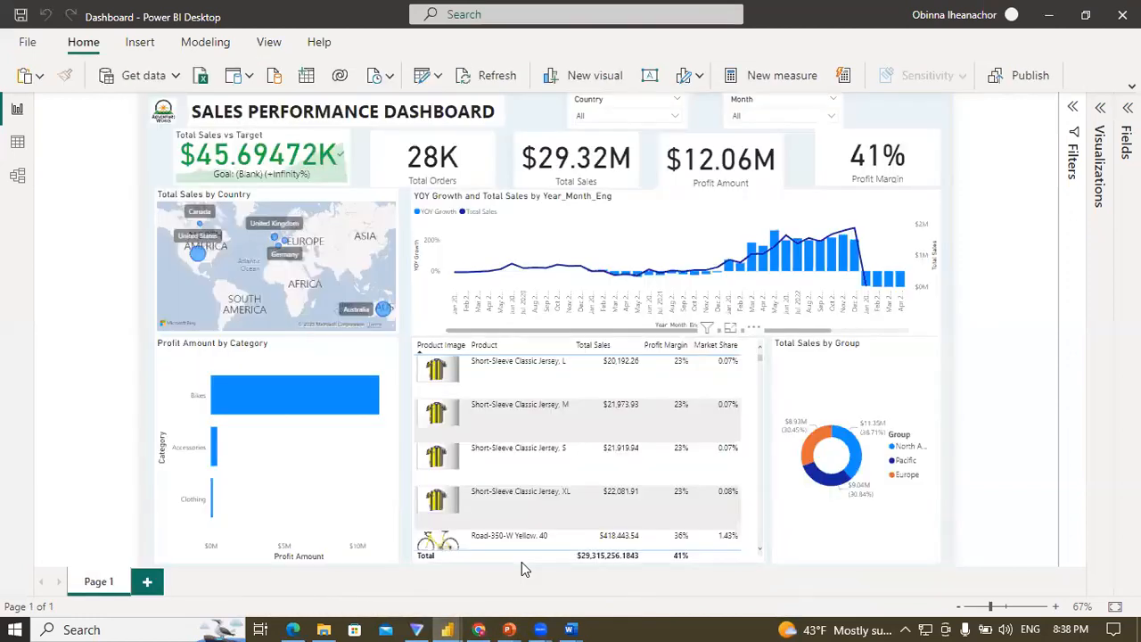
{"action": "mouse_move", "coordinate": [571, 627]}
{"action": "left_click", "coordinate": [687, 567]}
{"action": "left_click", "coordinate": [570, 627]}
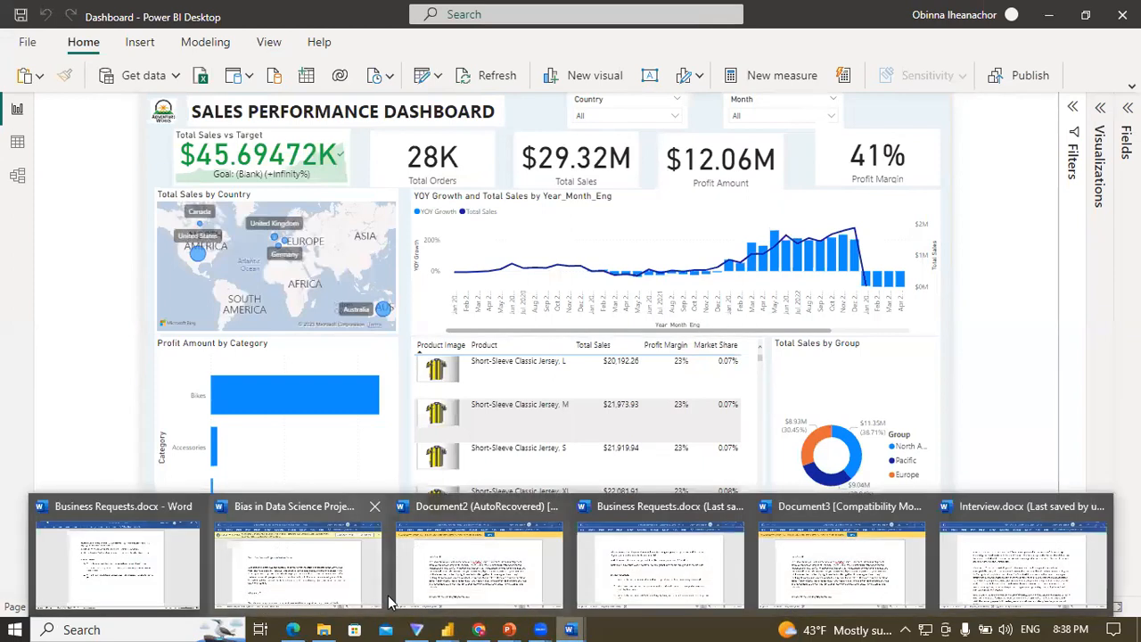
{"action": "left_click", "coordinate": [184, 586]}
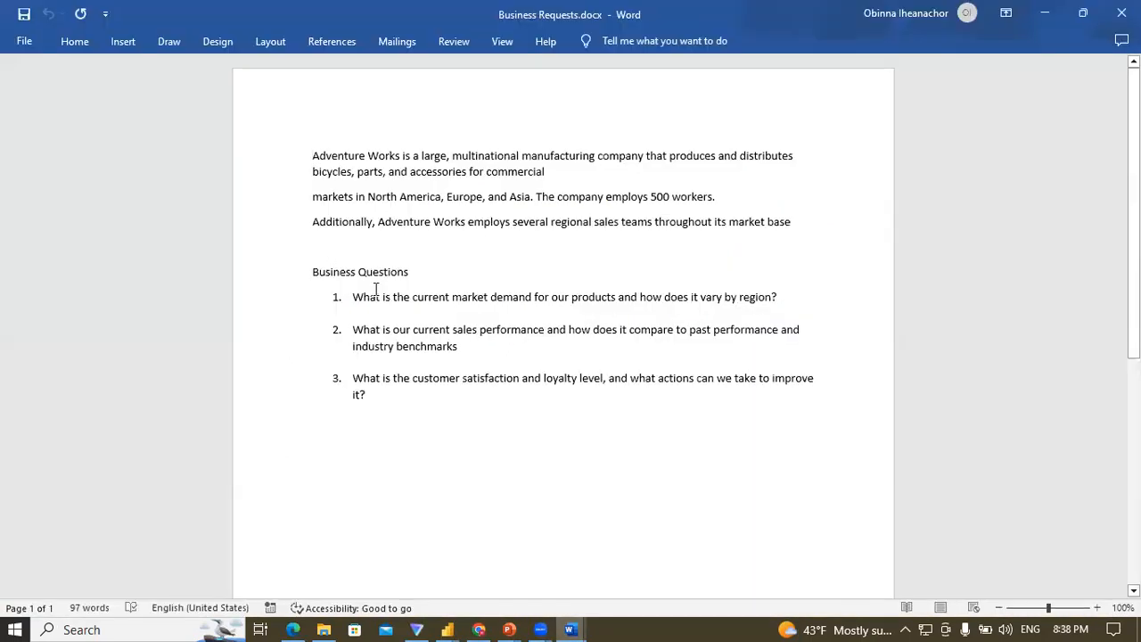
Step: Highlight each of the three business questions in turn to read them, and clear the selection
{"action": "left_click_drag", "start_coordinate": [353, 297], "coordinate": [778, 299]}
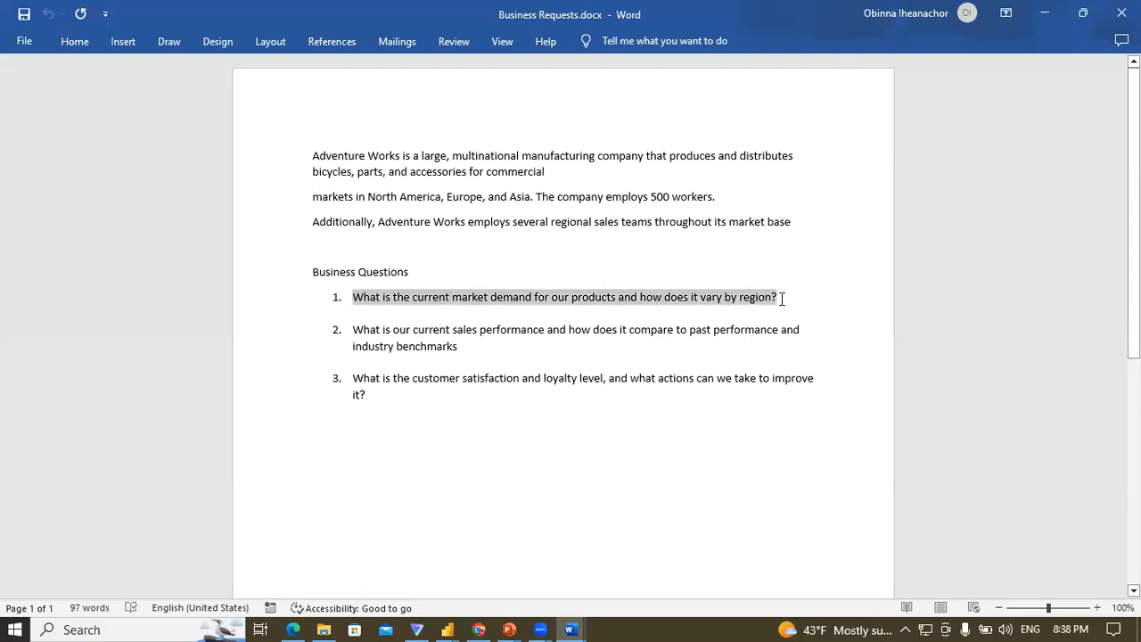
{"action": "left_click", "coordinate": [329, 70]}
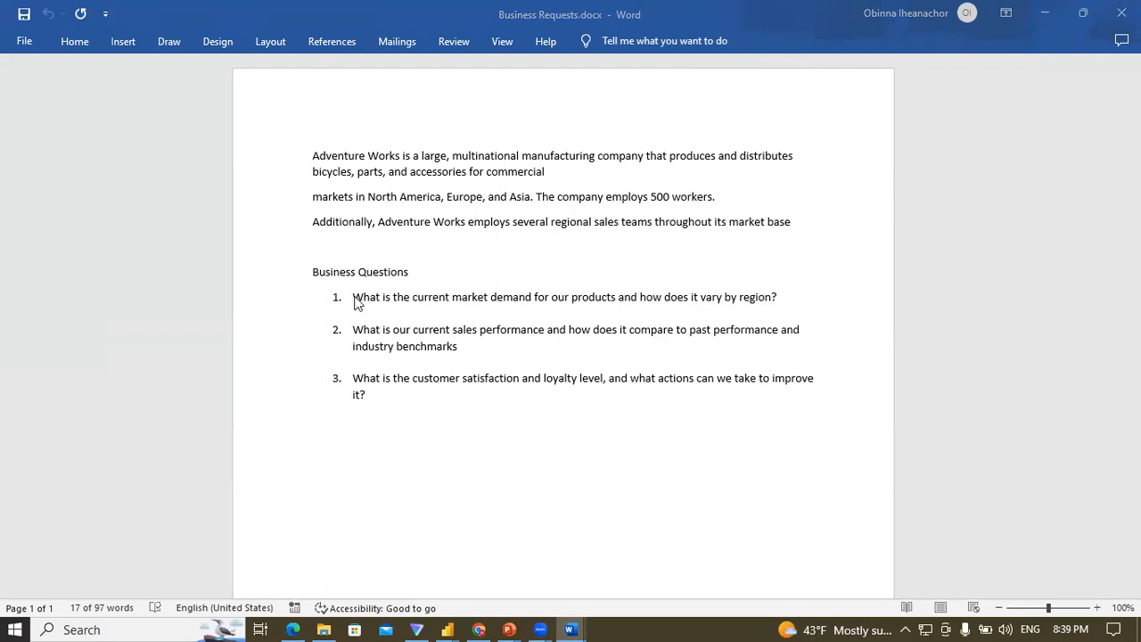
{"action": "triple_click", "coordinate": [393, 300]}
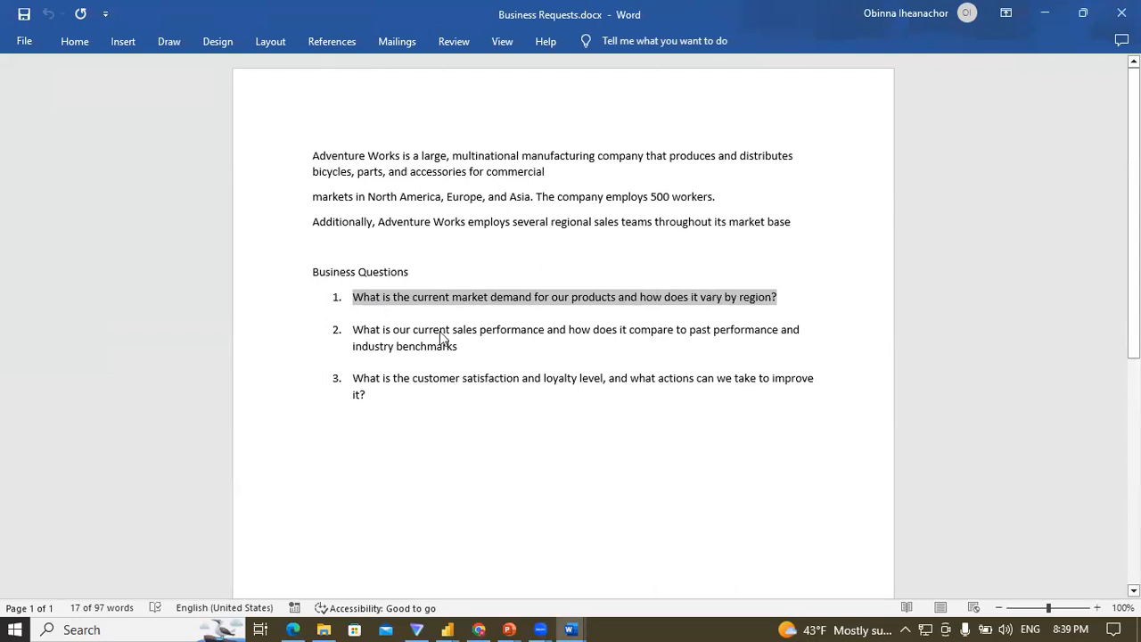
{"action": "left_click_drag", "start_coordinate": [355, 330], "coordinate": [453, 348]}
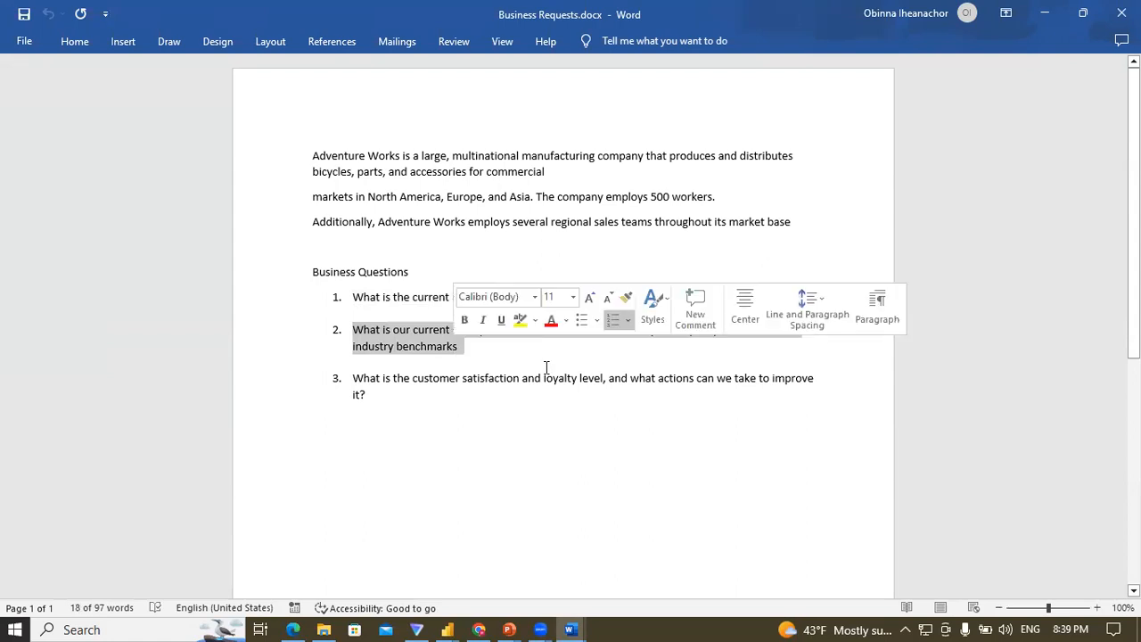
{"action": "left_click_drag", "start_coordinate": [547, 357], "coordinate": [313, 339]}
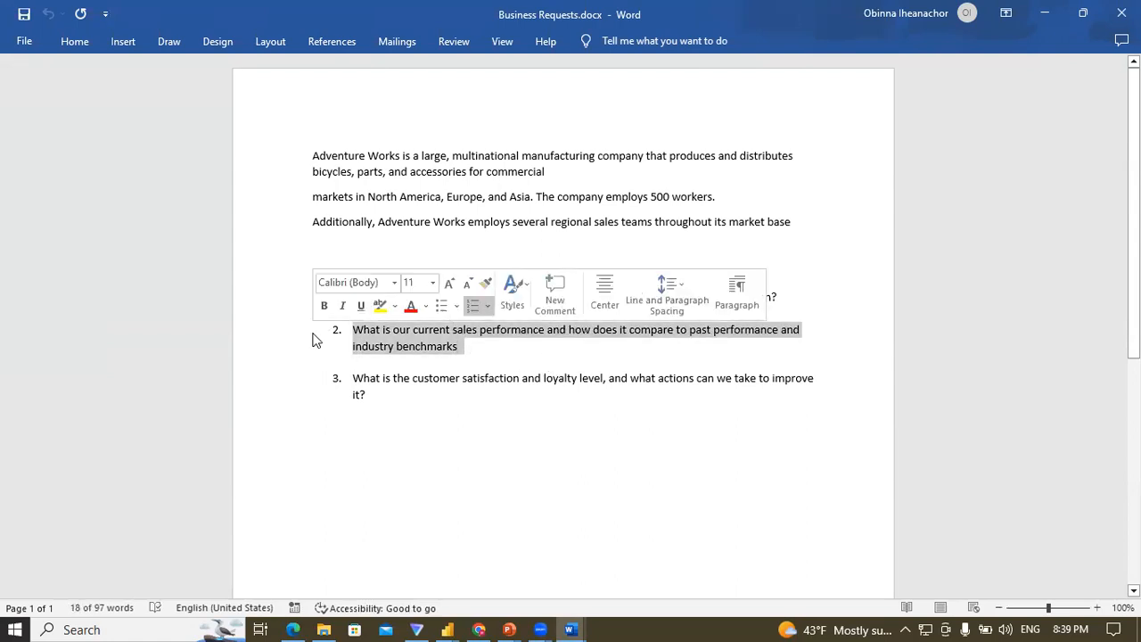
{"action": "left_click_drag", "start_coordinate": [373, 401], "coordinate": [352, 378]}
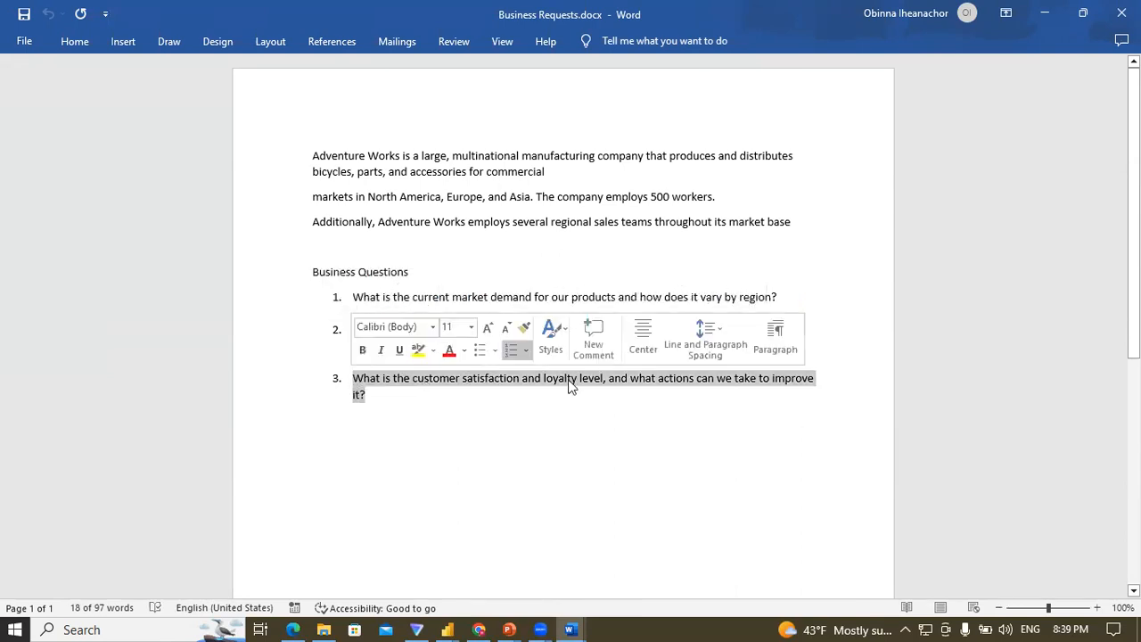
{"action": "left_click", "coordinate": [490, 412]}
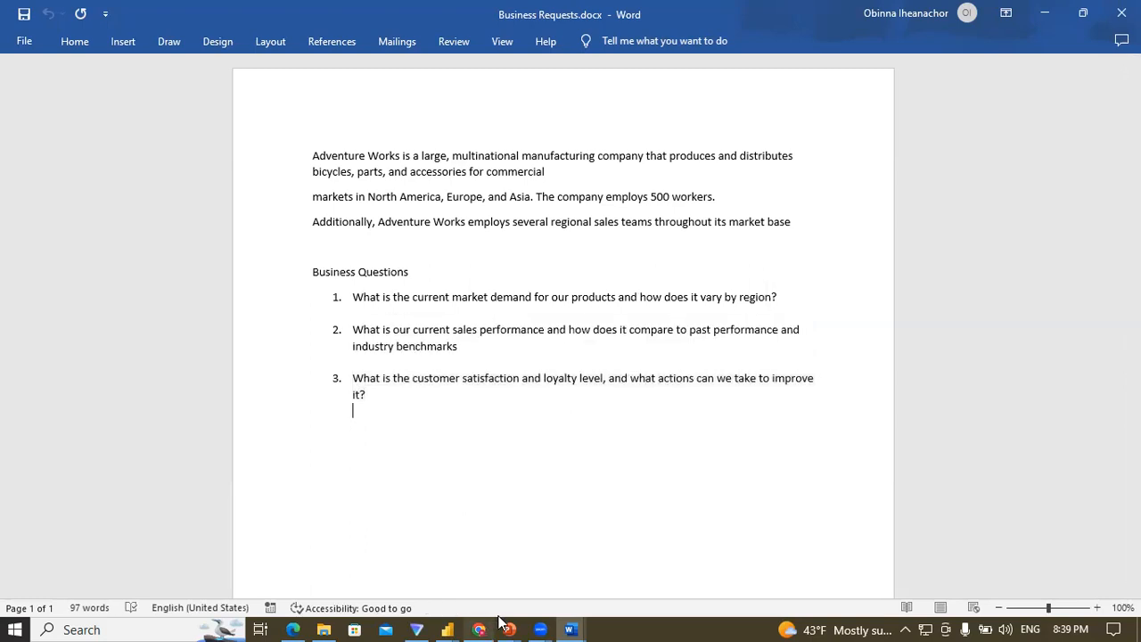
Step: Switch to Power BI Desktop and compare the light dashboard with the dark report's Sales Overview page
{"action": "mouse_move", "coordinate": [447, 630]}
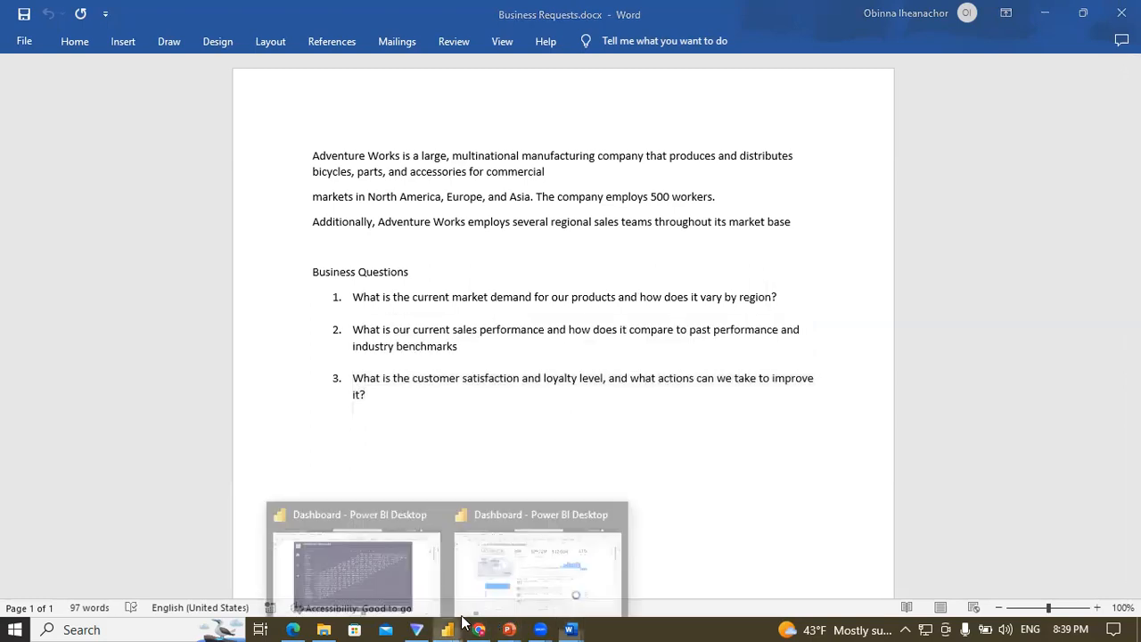
{"action": "left_click", "coordinate": [503, 563]}
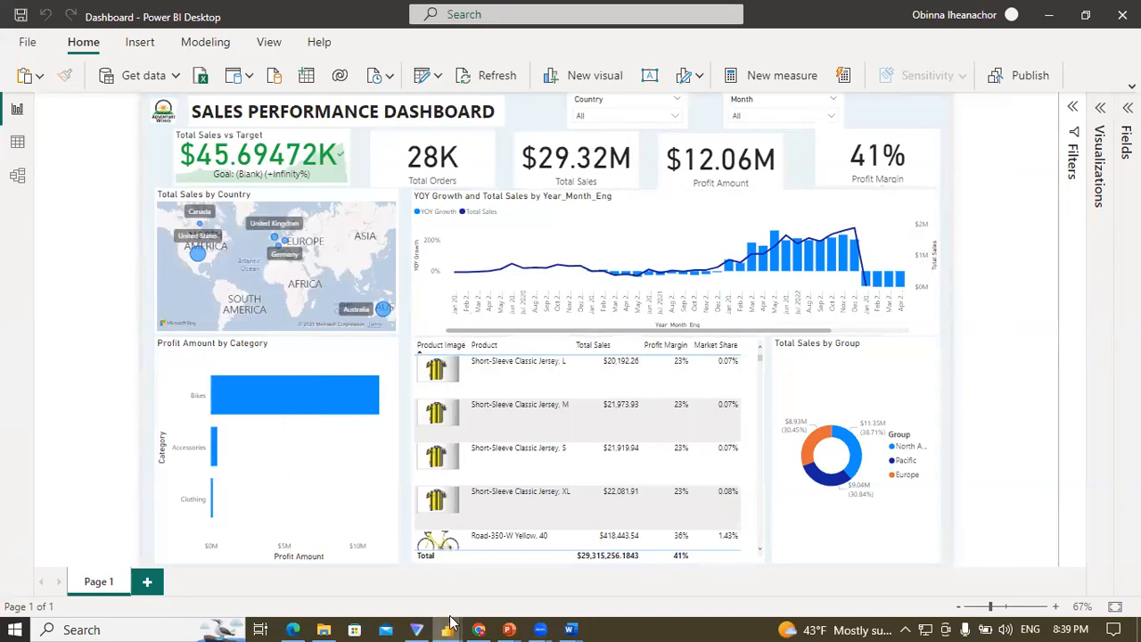
{"action": "mouse_move", "coordinate": [451, 622]}
{"action": "left_click", "coordinate": [286, 578]}
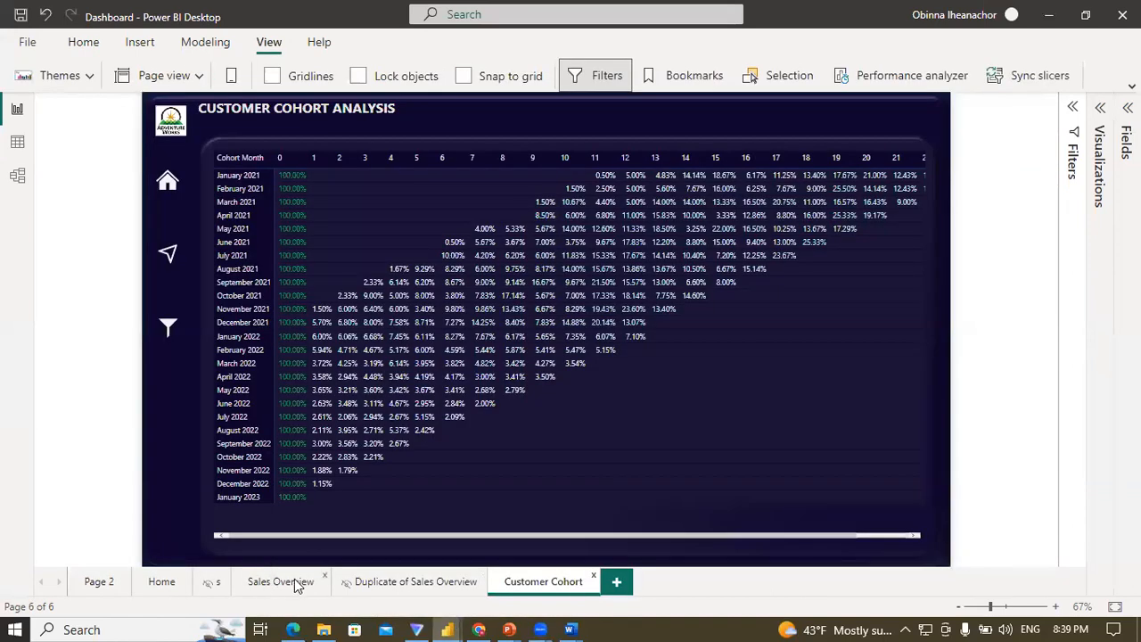
{"action": "left_click", "coordinate": [290, 581]}
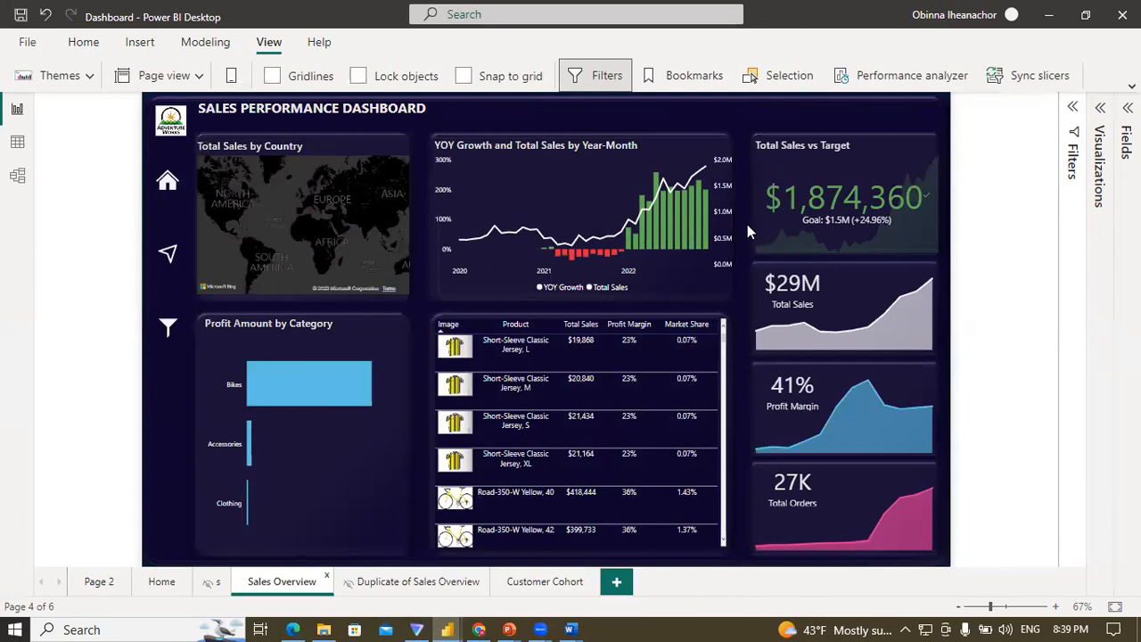
{"action": "mouse_move", "coordinate": [452, 622]}
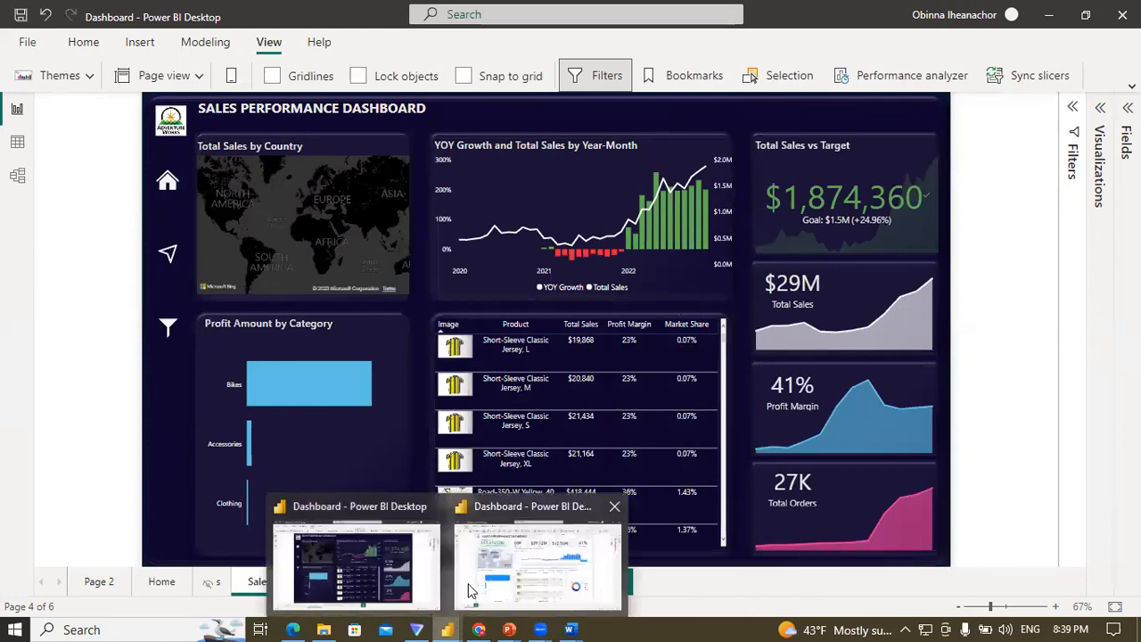
{"action": "left_click", "coordinate": [500, 562]}
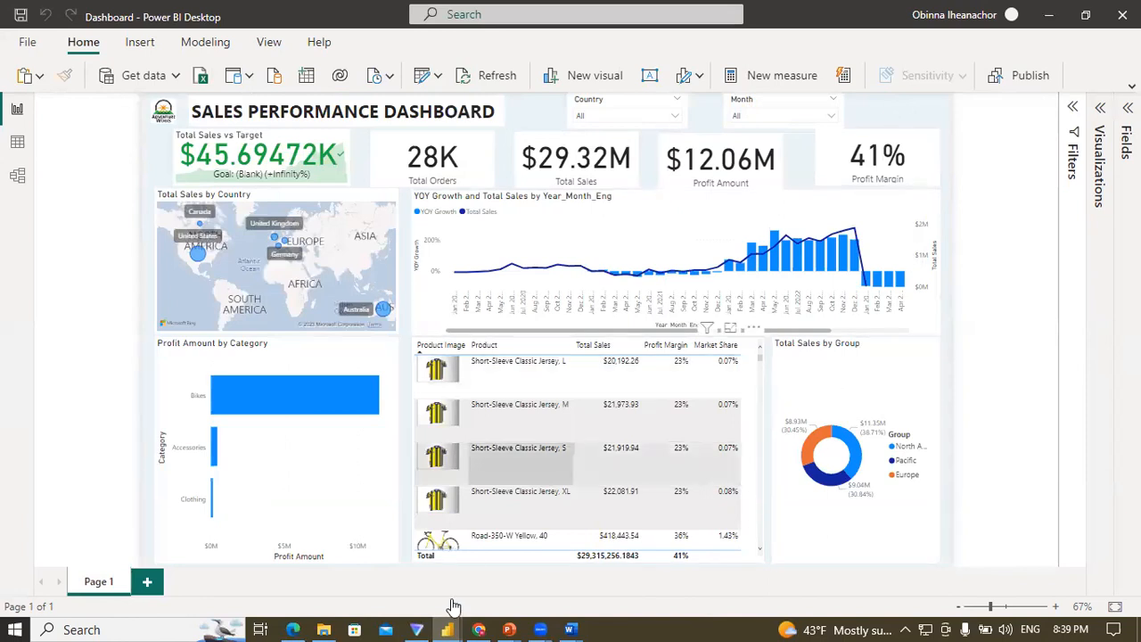
{"action": "mouse_move", "coordinate": [448, 627]}
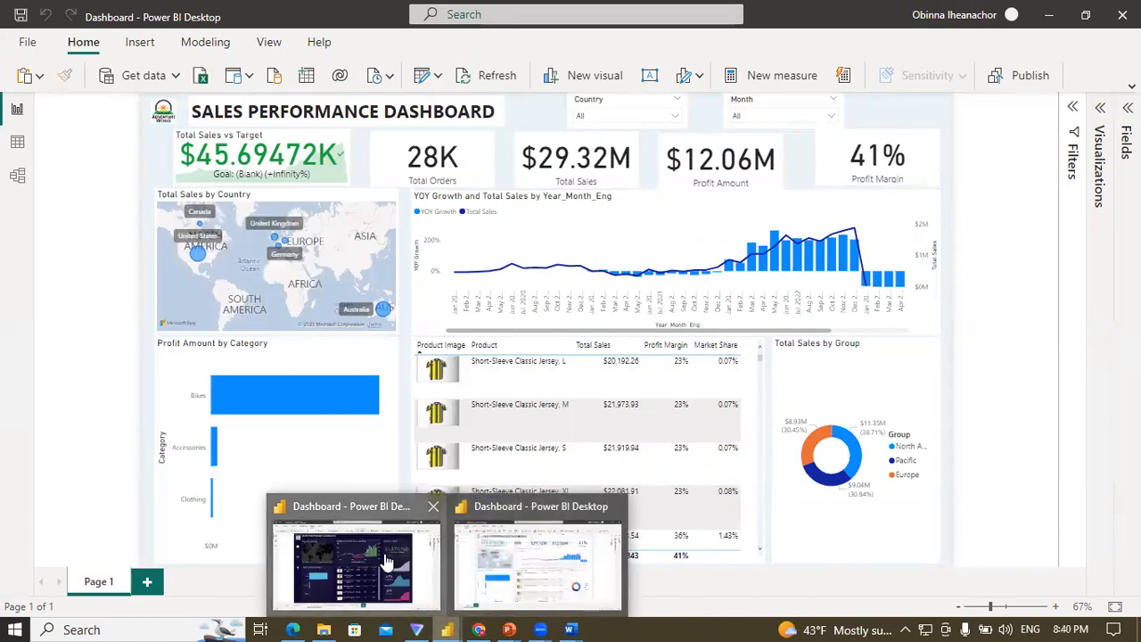
{"action": "left_click", "coordinate": [386, 561]}
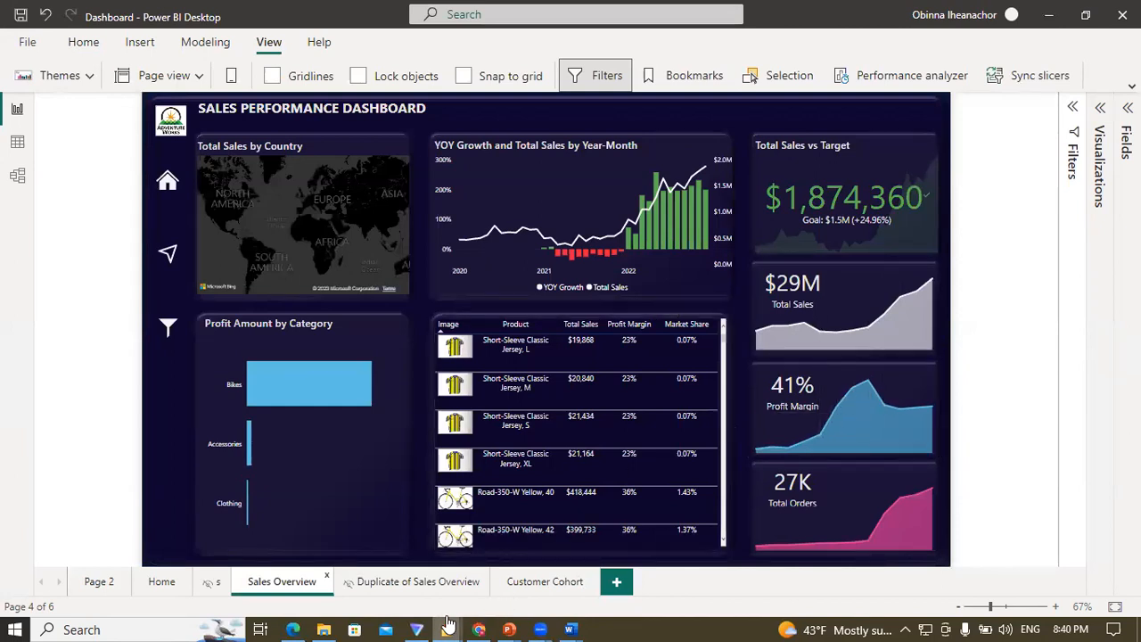
{"action": "mouse_move", "coordinate": [448, 626]}
{"action": "left_click", "coordinate": [486, 582]}
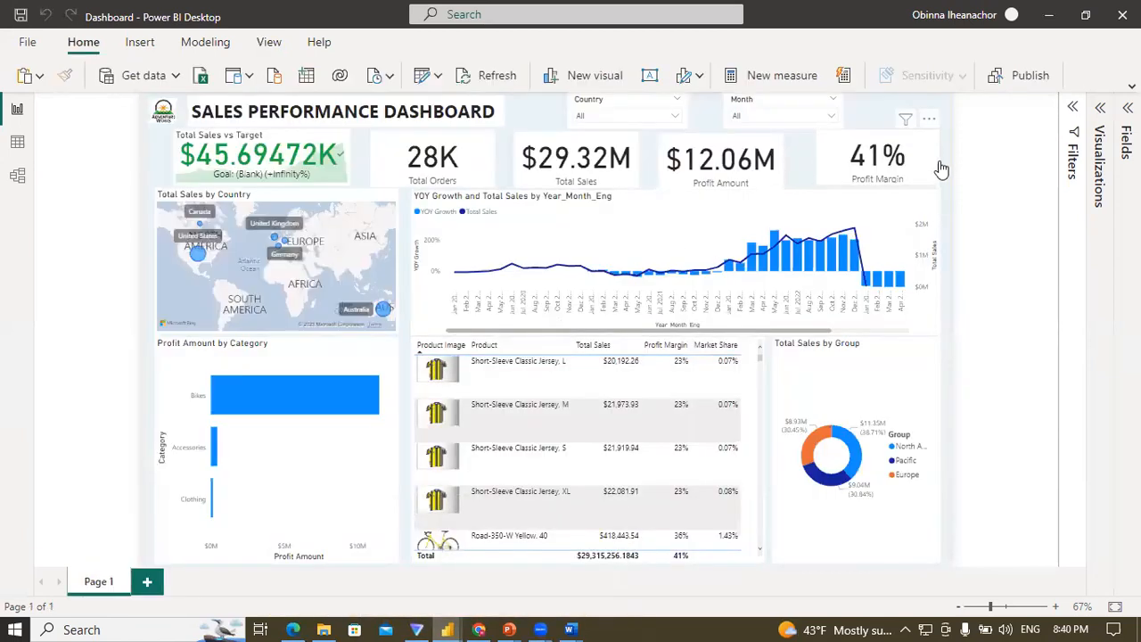
Step: Open the page formatting options of the light dashboard and check its canvas settings
{"action": "left_click", "coordinate": [1101, 108]}
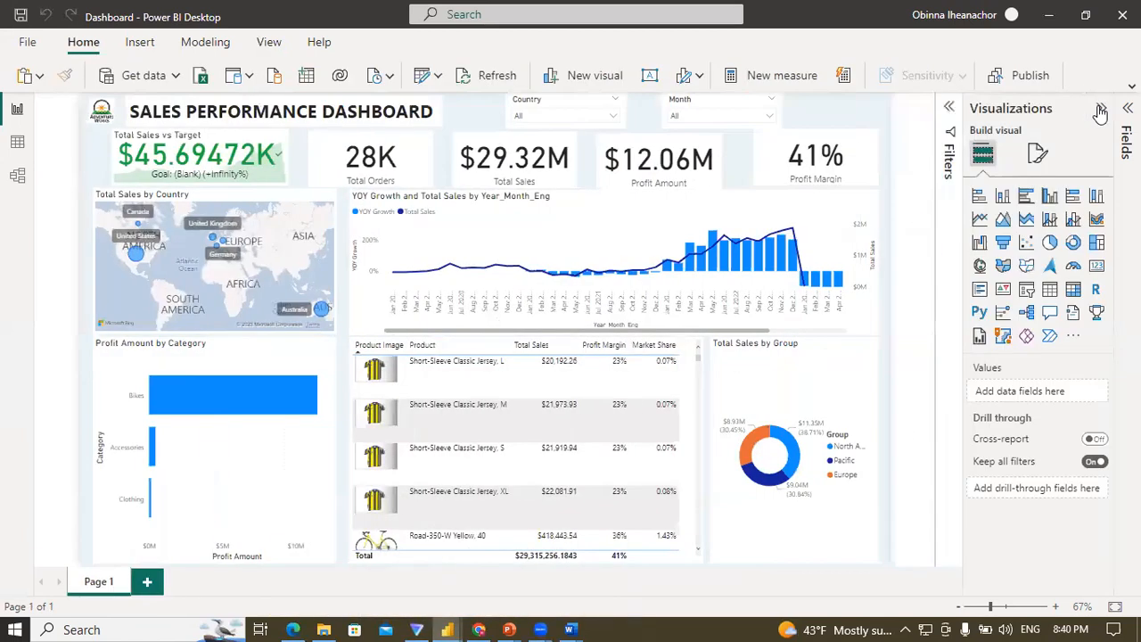
{"action": "left_click", "coordinate": [1035, 159]}
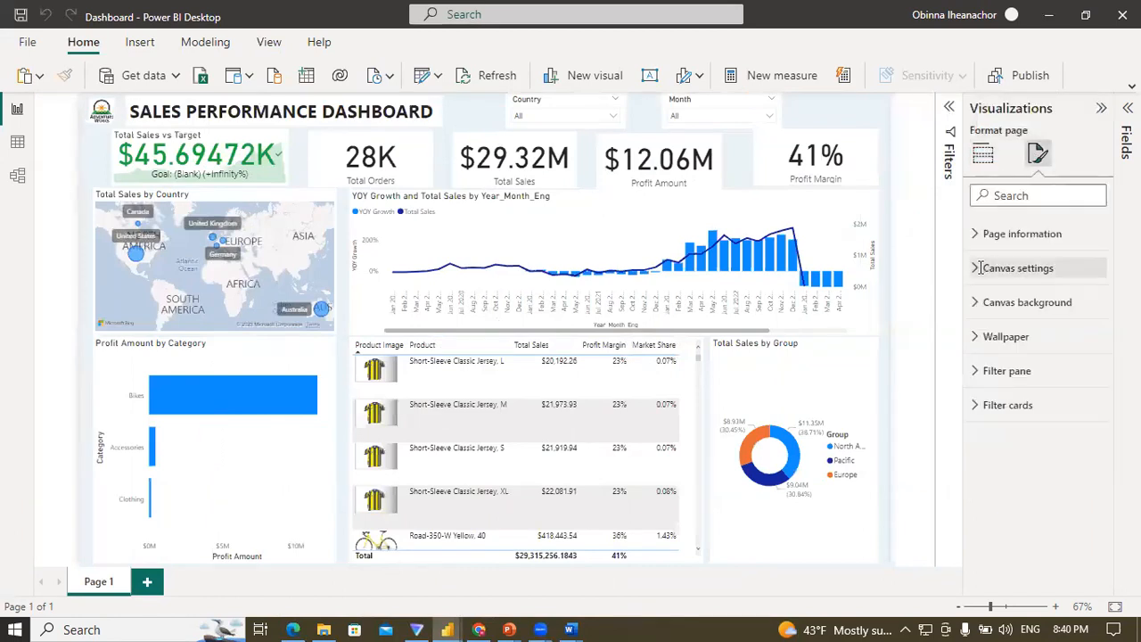
{"action": "left_click", "coordinate": [979, 267]}
{"action": "left_click", "coordinate": [979, 267]}
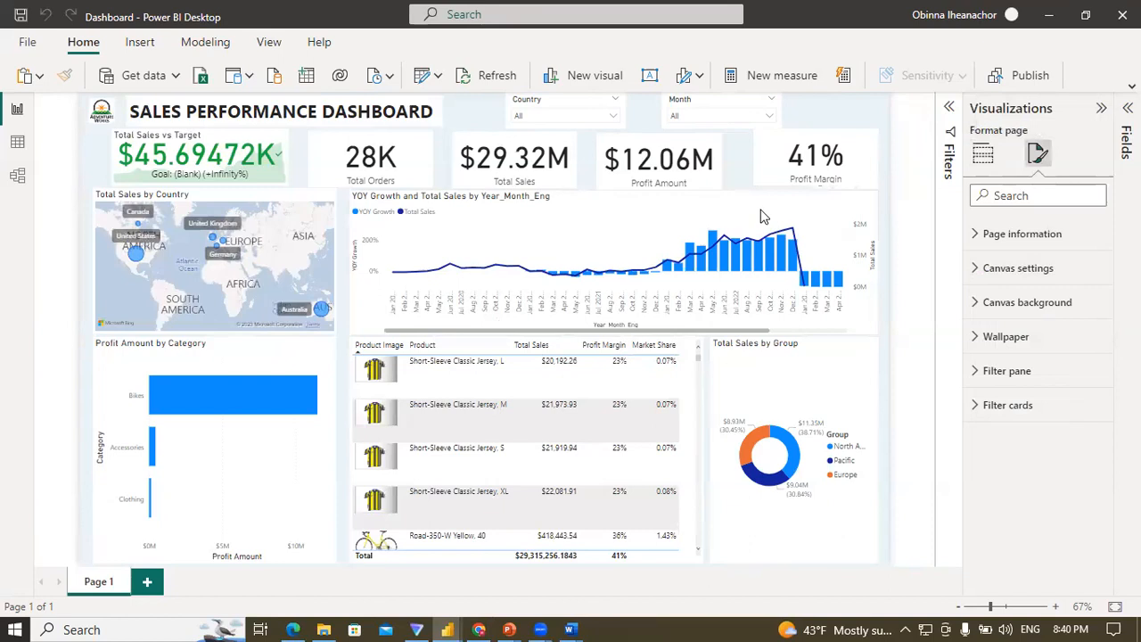
Step: Narrow the YOY Growth chart to about a third of its width and move the Total Sales by Group donut chart over the product table
{"action": "left_click", "coordinate": [803, 214]}
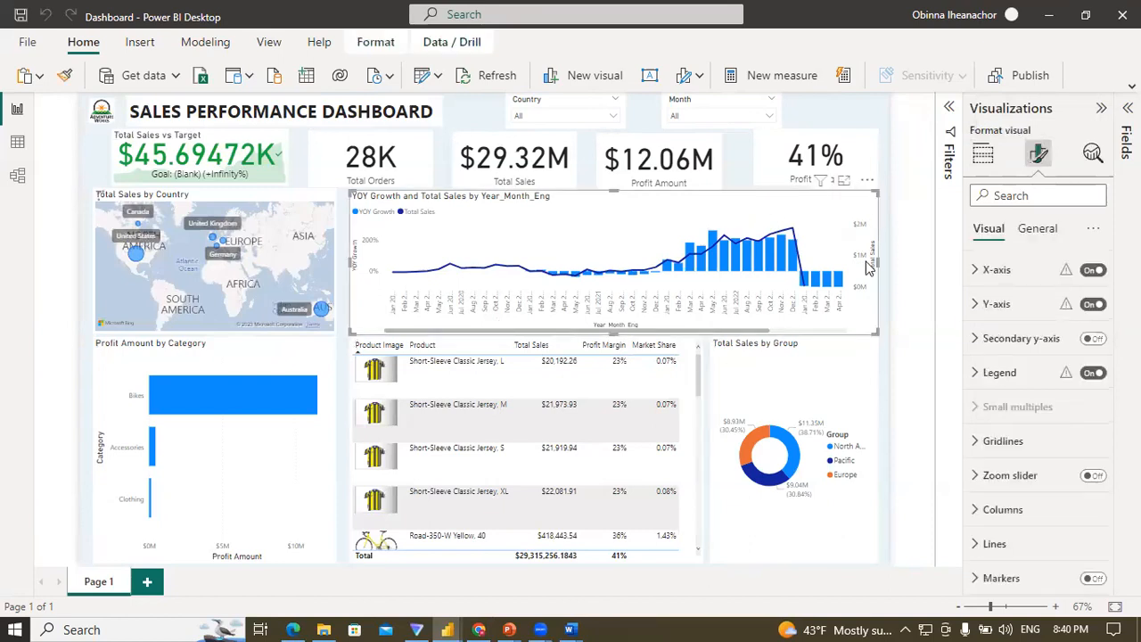
{"action": "left_click_drag", "start_coordinate": [876, 262], "coordinate": [524, 256]}
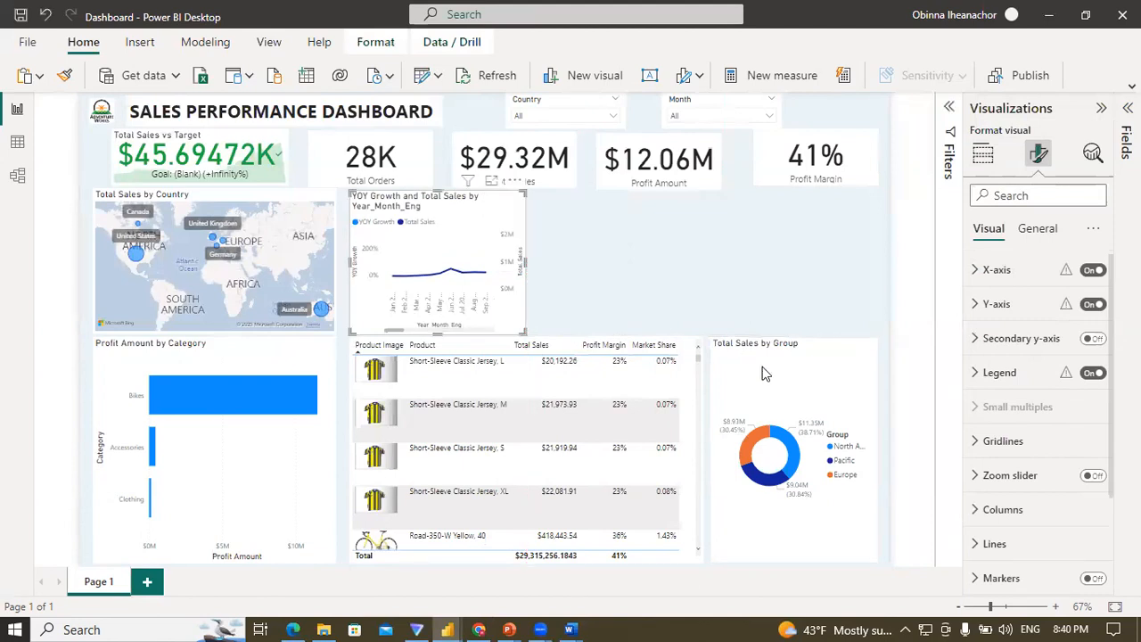
{"action": "left_click", "coordinate": [852, 341]}
{"action": "left_click_drag", "start_coordinate": [869, 339], "coordinate": [520, 371]}
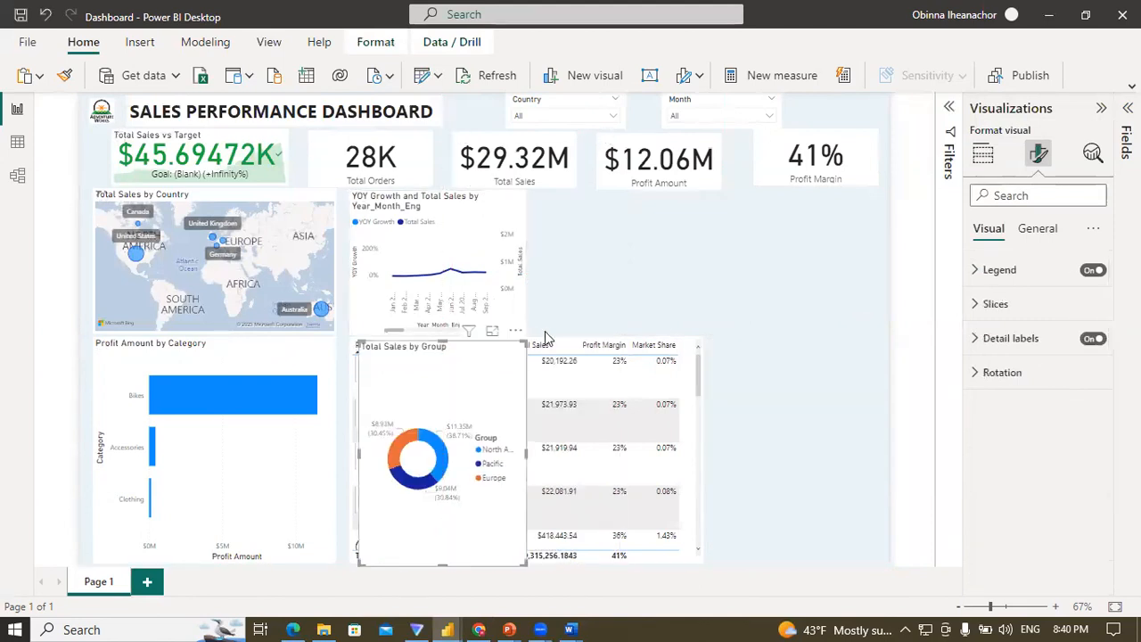
Step: Move the Total Sales vs Target KPI below the Profit Margin card and the Total Orders card to the report page's lower-right corner
{"action": "left_click", "coordinate": [257, 157]}
{"action": "left_click_drag", "start_coordinate": [283, 126], "coordinate": [874, 189]}
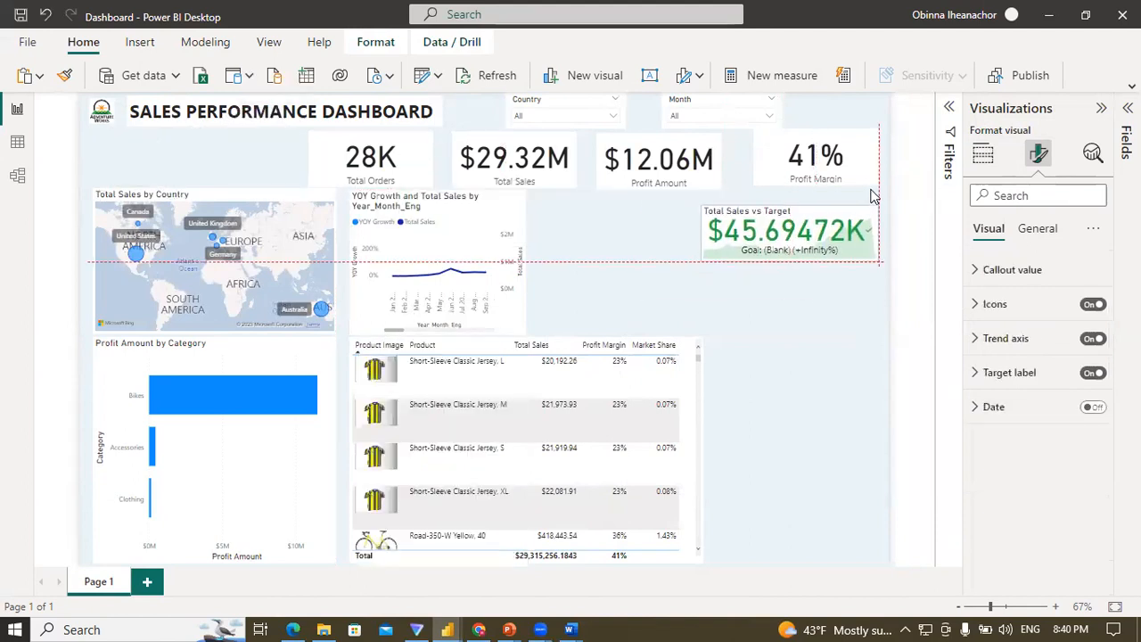
{"action": "left_click", "coordinate": [421, 138]}
{"action": "left_click_drag", "start_coordinate": [423, 131], "coordinate": [863, 512]}
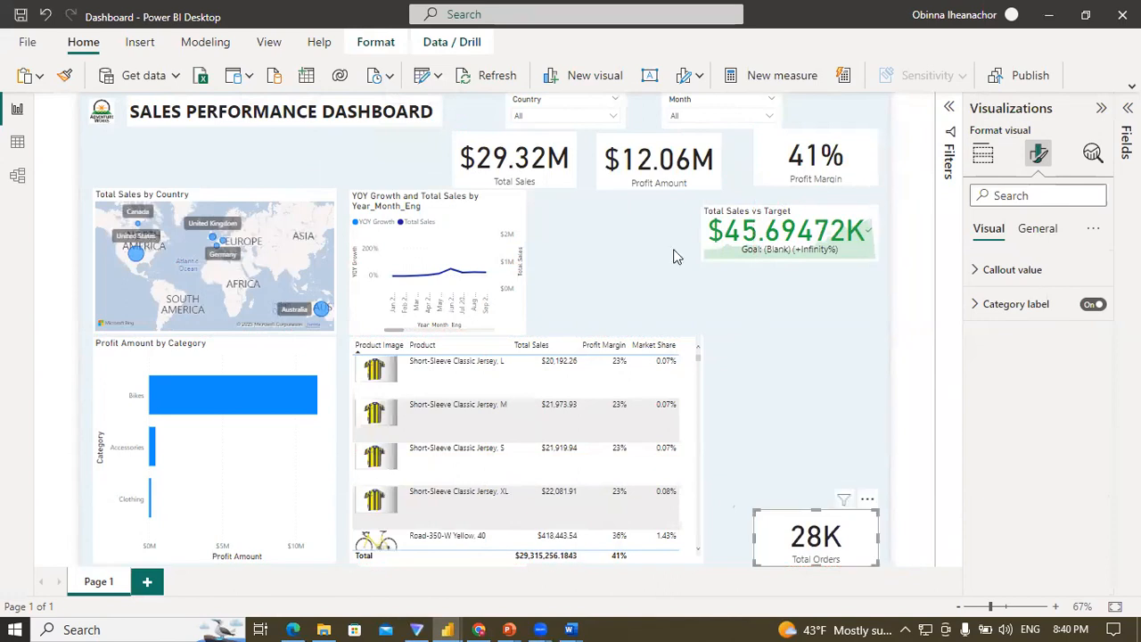
Step: Stack the Total Sales and Profit Amount cards beneath the Total Sales vs Target KPI
{"action": "left_click_drag", "start_coordinate": [570, 133], "coordinate": [842, 297]}
{"action": "left_click", "coordinate": [697, 170]}
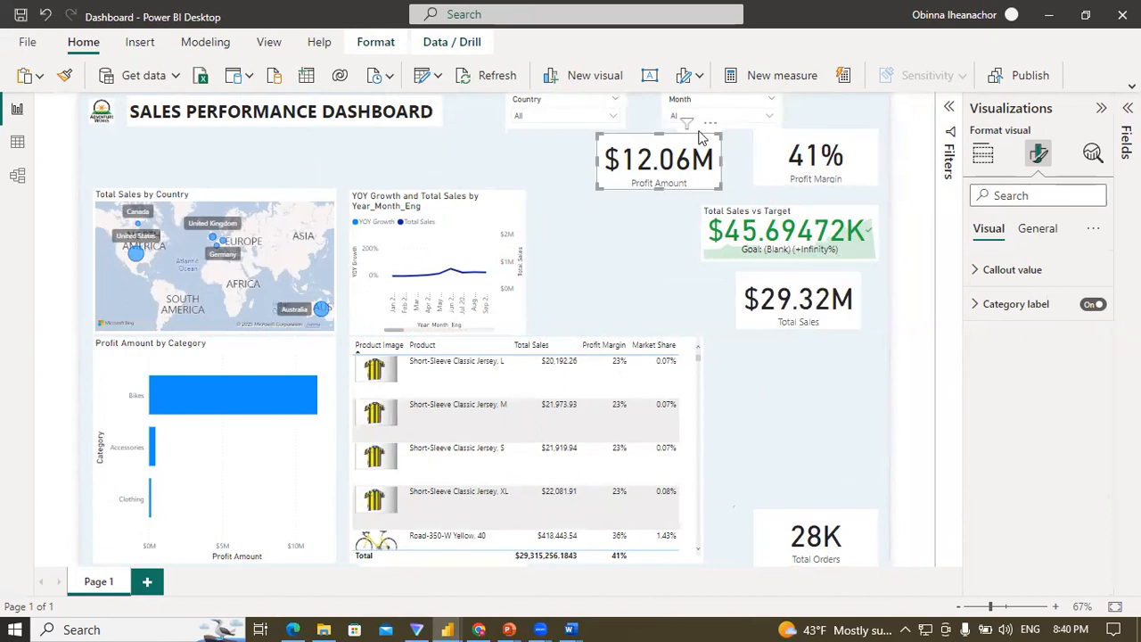
{"action": "left_click_drag", "start_coordinate": [709, 134], "coordinate": [831, 347]}
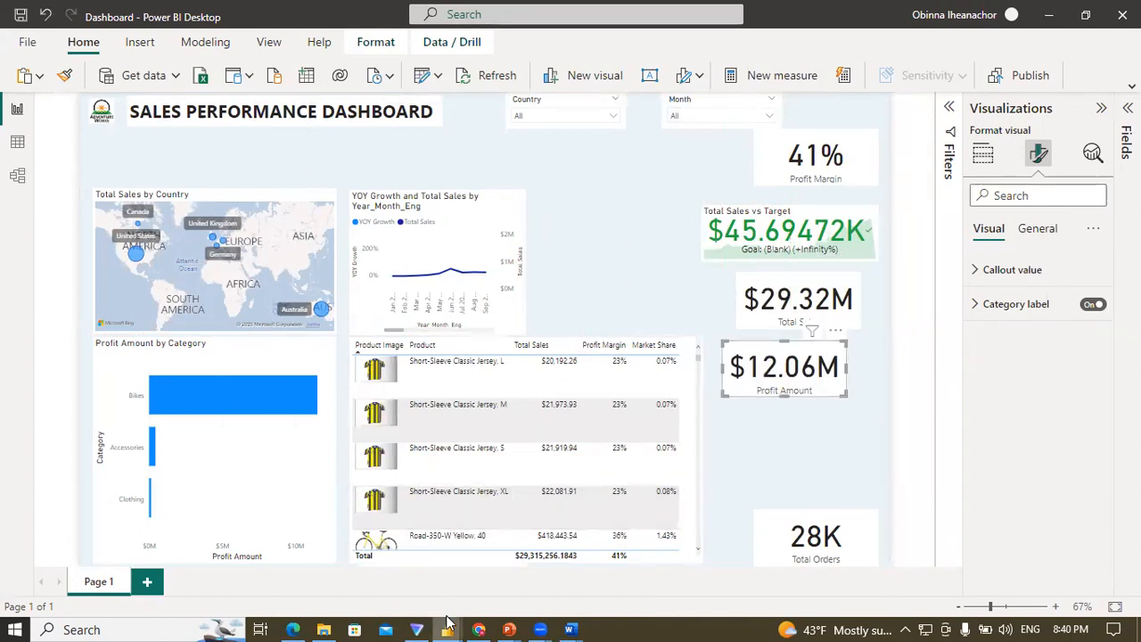
Step: Compare with the dark dashboard's layout and remove the Profit Amount card from the light report page
{"action": "mouse_move", "coordinate": [447, 624]}
{"action": "left_click", "coordinate": [353, 558]}
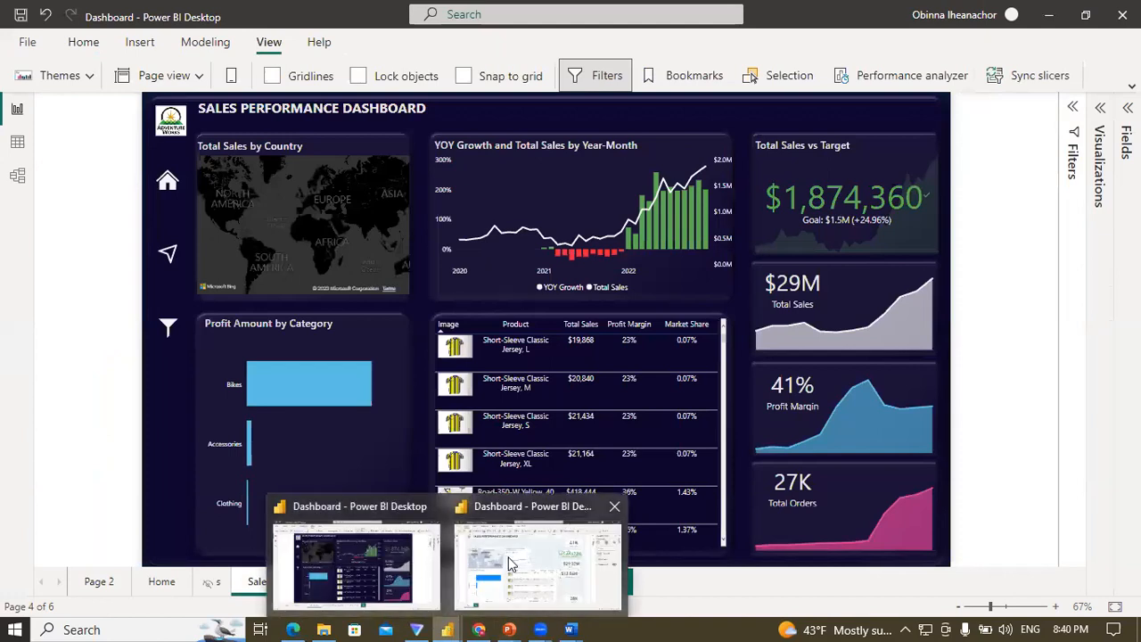
{"action": "left_click", "coordinate": [511, 564]}
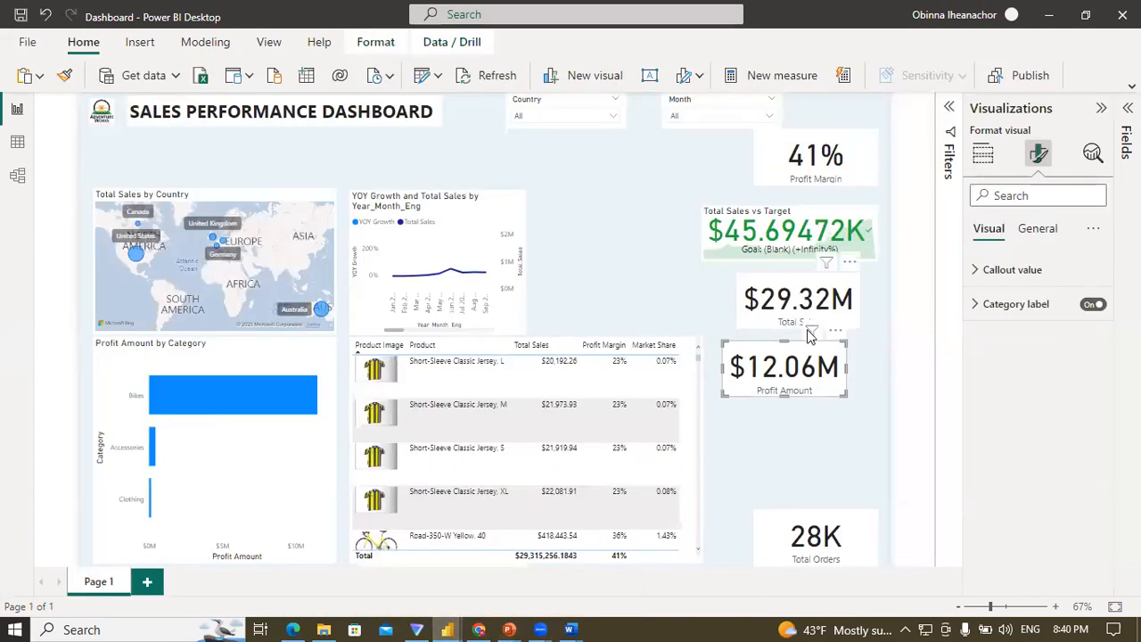
{"action": "left_click", "coordinate": [836, 335]}
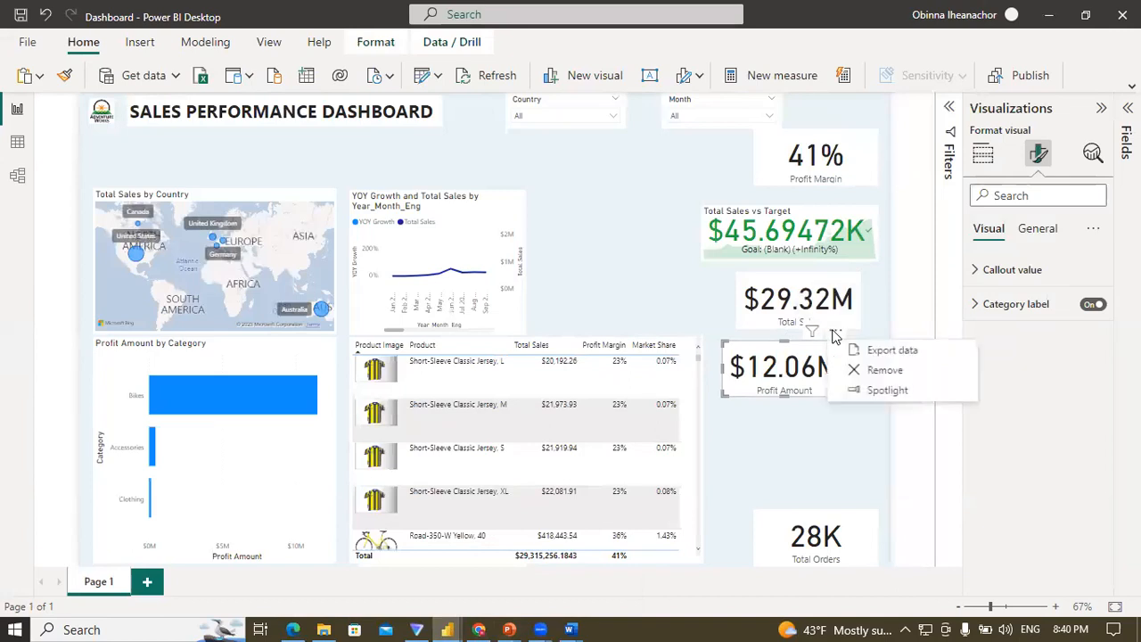
{"action": "left_click", "coordinate": [869, 369]}
Step: Move the Profit Margin card beneath the Total Sales card, leaving a gap between the two cards
{"action": "left_click", "coordinate": [843, 153]}
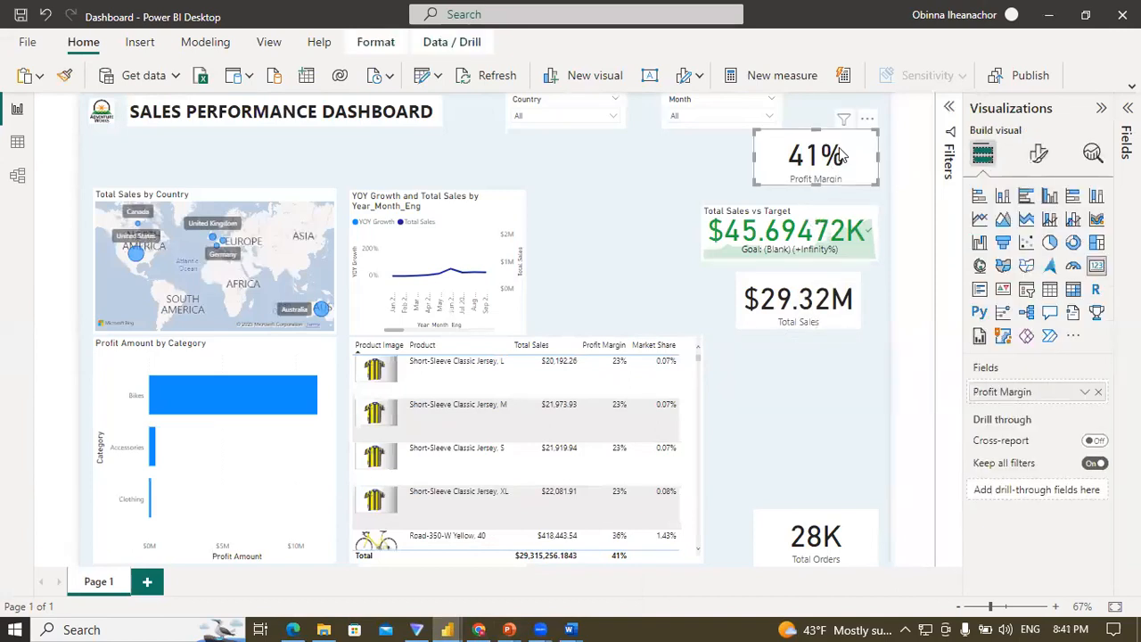
{"action": "left_click_drag", "start_coordinate": [868, 125], "coordinate": [853, 382]}
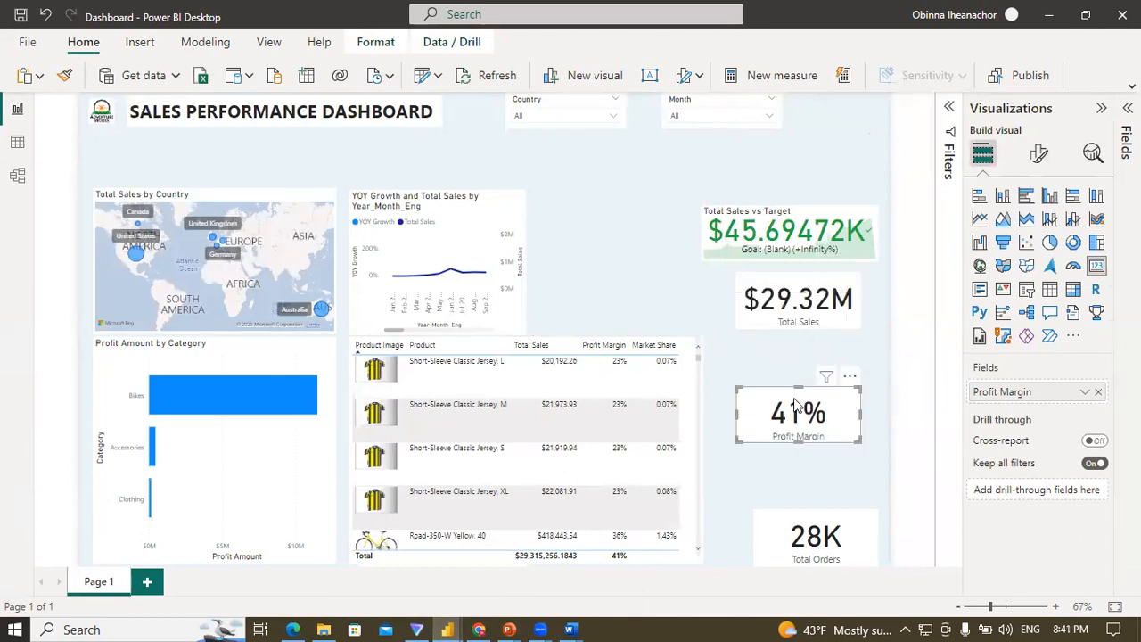
{"action": "left_click", "coordinate": [794, 323]}
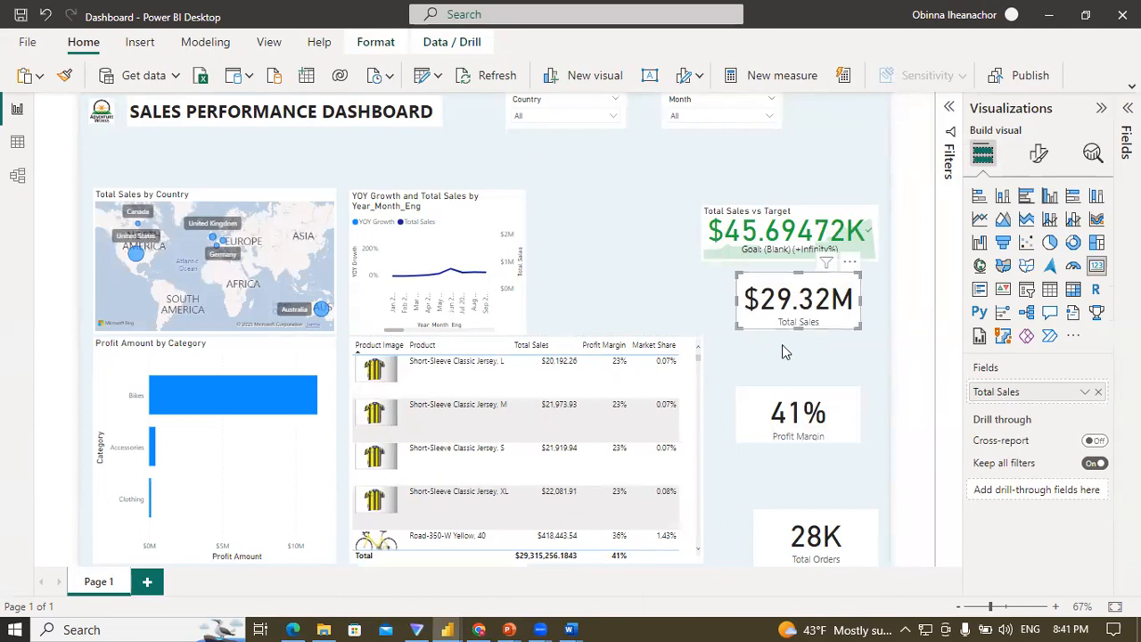
{"action": "left_click", "coordinate": [782, 344]}
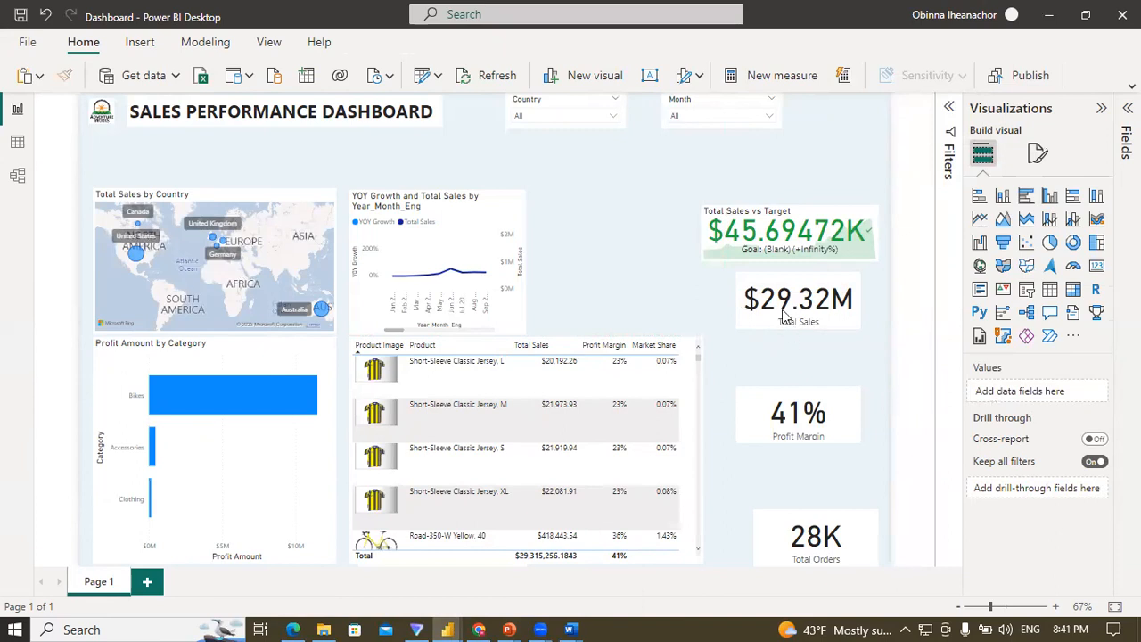
Step: Make the Total Sales vs Target KPI taller and shift it up, and stretch the Total Sales card to a height of about 204
{"action": "left_click", "coordinate": [785, 230]}
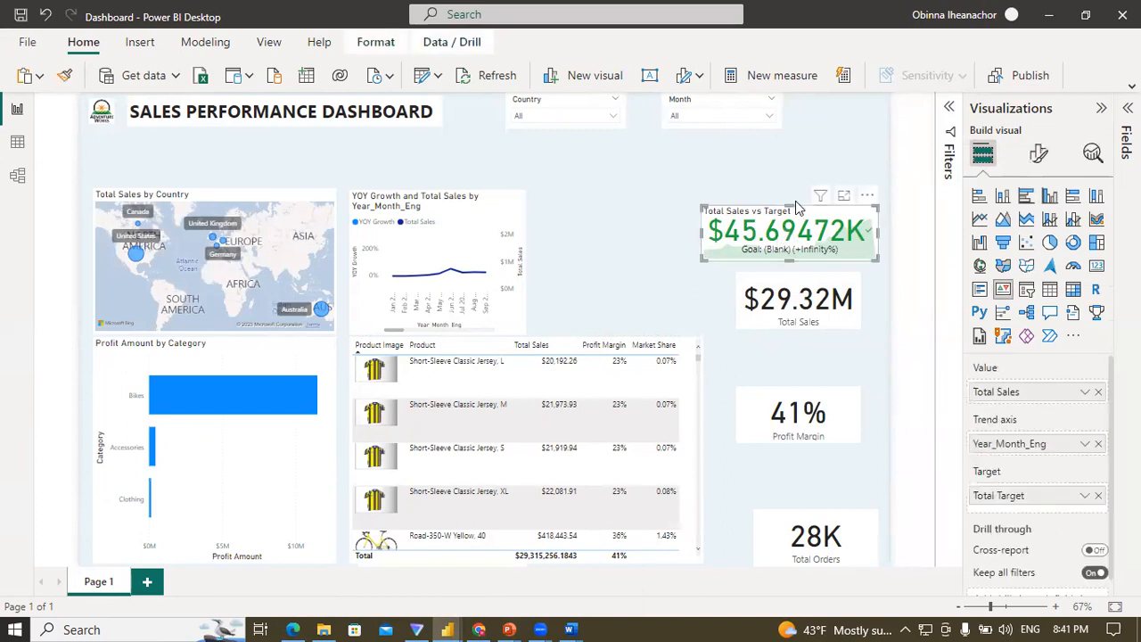
{"action": "left_click_drag", "start_coordinate": [794, 206], "coordinate": [794, 148]}
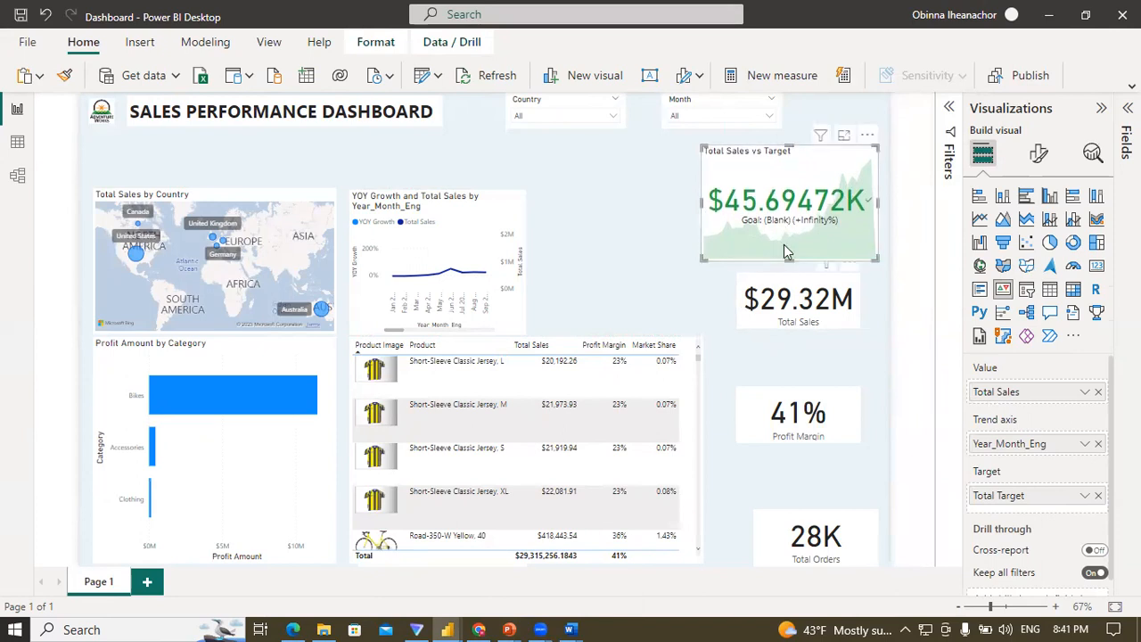
{"action": "left_click", "coordinate": [797, 330]}
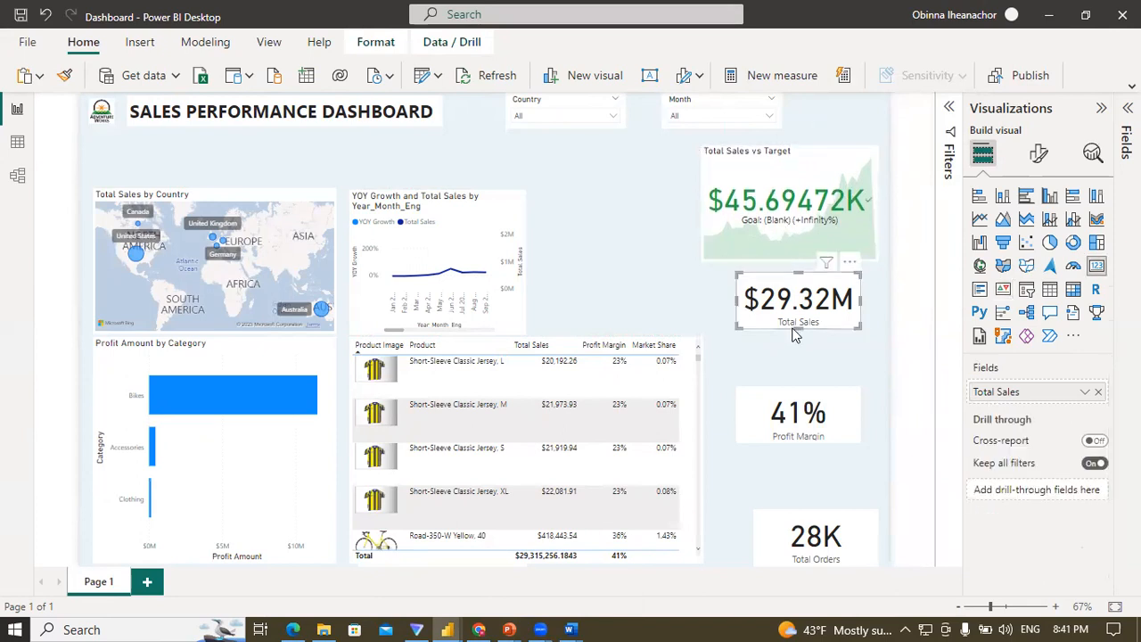
{"action": "left_click_drag", "start_coordinate": [796, 328], "coordinate": [798, 376]}
{"action": "left_click", "coordinate": [780, 221]}
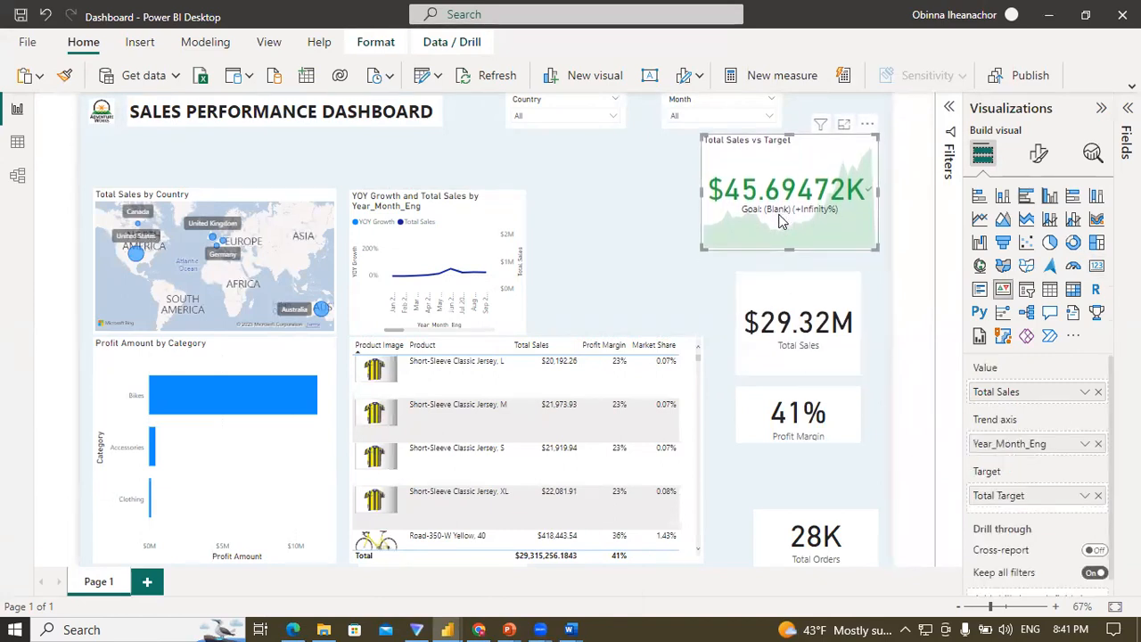
{"action": "left_click", "coordinate": [789, 284]}
{"action": "mouse_move", "coordinate": [798, 274]}
{"action": "left_mouse_down"}
{"action": "mouse_move", "coordinate": [796, 250]}
{"action": "mouse_move", "coordinate": [797, 262]}
{"action": "left_mouse_up"}
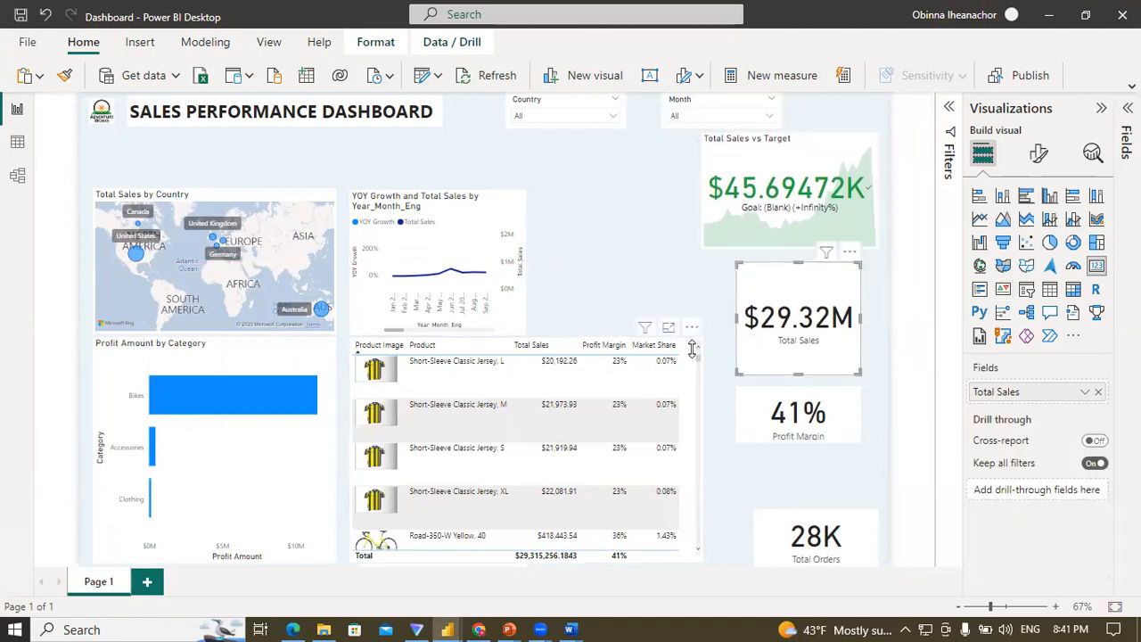
Step: Narrow the product table and widen the Total Sales card to about 319, matching the width of the Total Sales vs Target KPI
{"action": "left_click", "coordinate": [696, 425]}
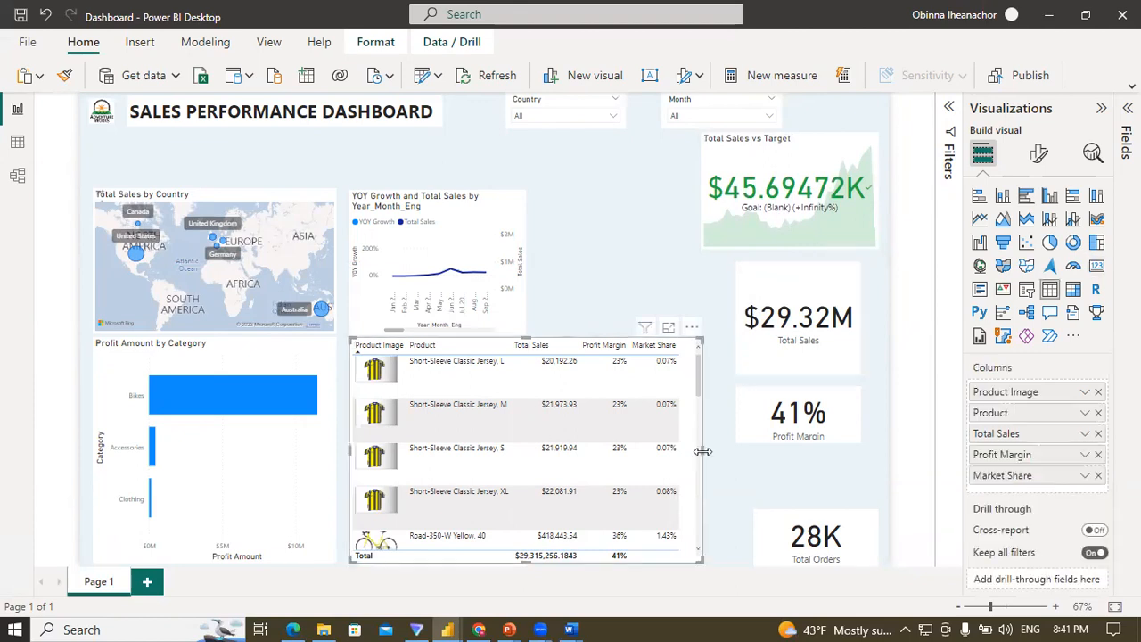
{"action": "left_click_drag", "start_coordinate": [687, 449], "coordinate": [626, 455]}
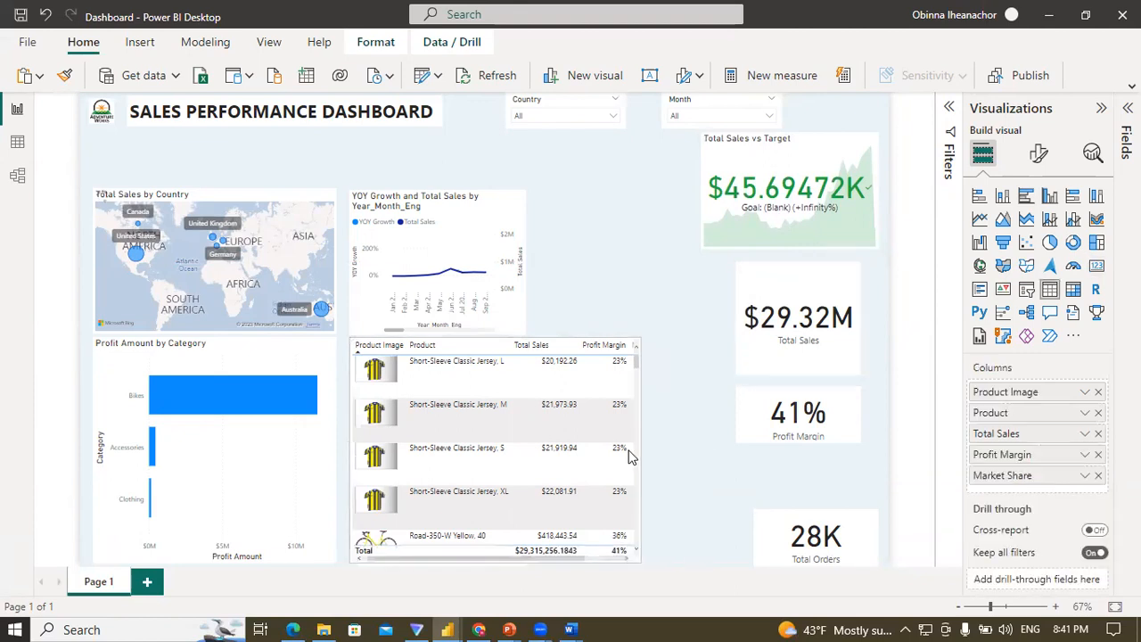
{"action": "left_click", "coordinate": [792, 312]}
{"action": "left_click_drag", "start_coordinate": [737, 317], "coordinate": [701, 319]}
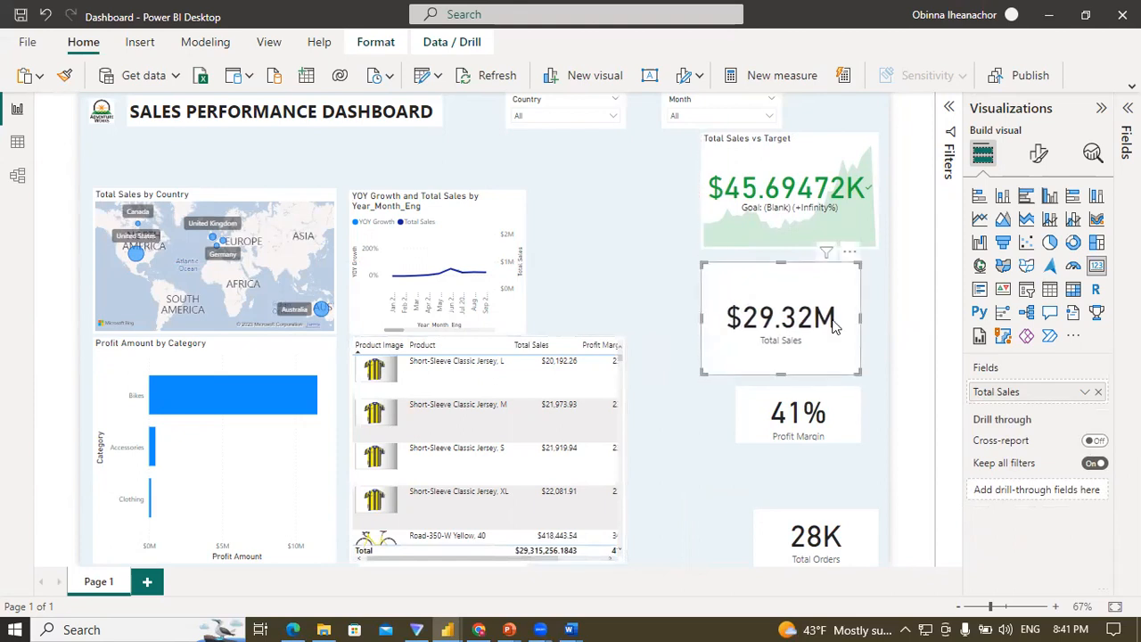
{"action": "left_click_drag", "start_coordinate": [861, 318], "coordinate": [879, 318]}
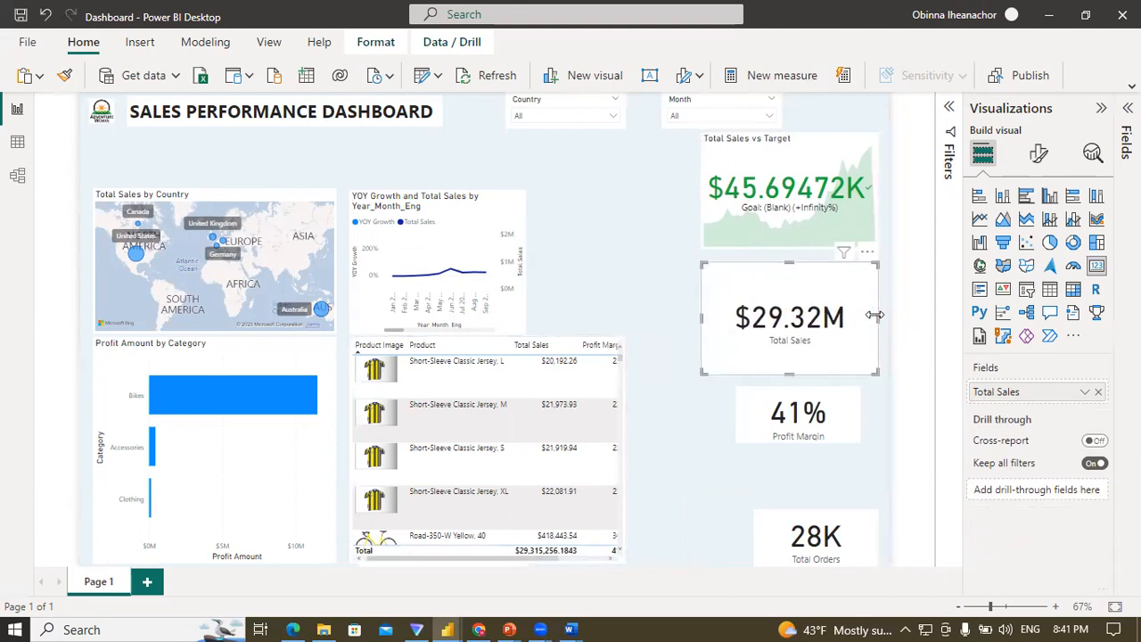
Step: Check the type, height, width and vertical alignment in the light report page's canvas settings
{"action": "left_click", "coordinate": [1038, 156]}
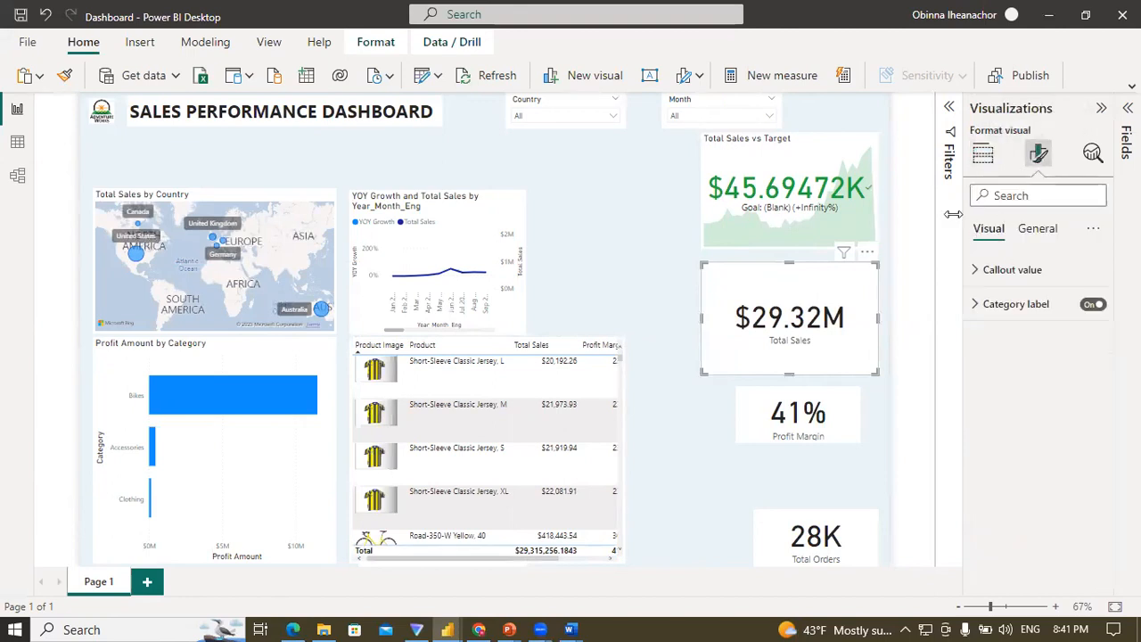
{"action": "left_click", "coordinate": [653, 209]}
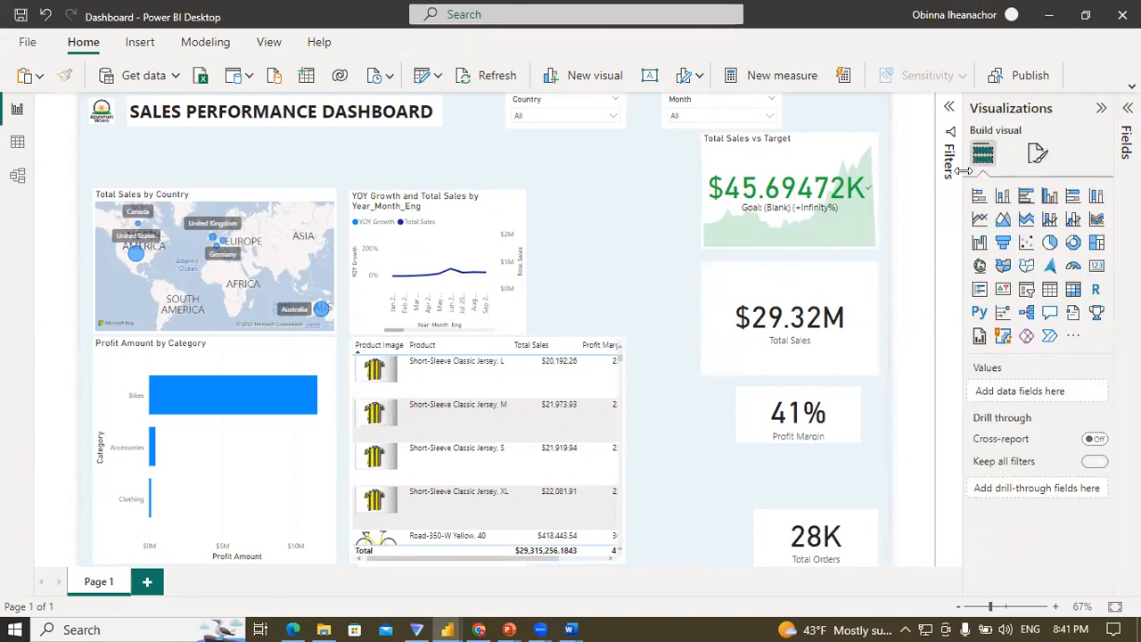
{"action": "left_click", "coordinate": [1038, 153]}
{"action": "left_click", "coordinate": [988, 275]}
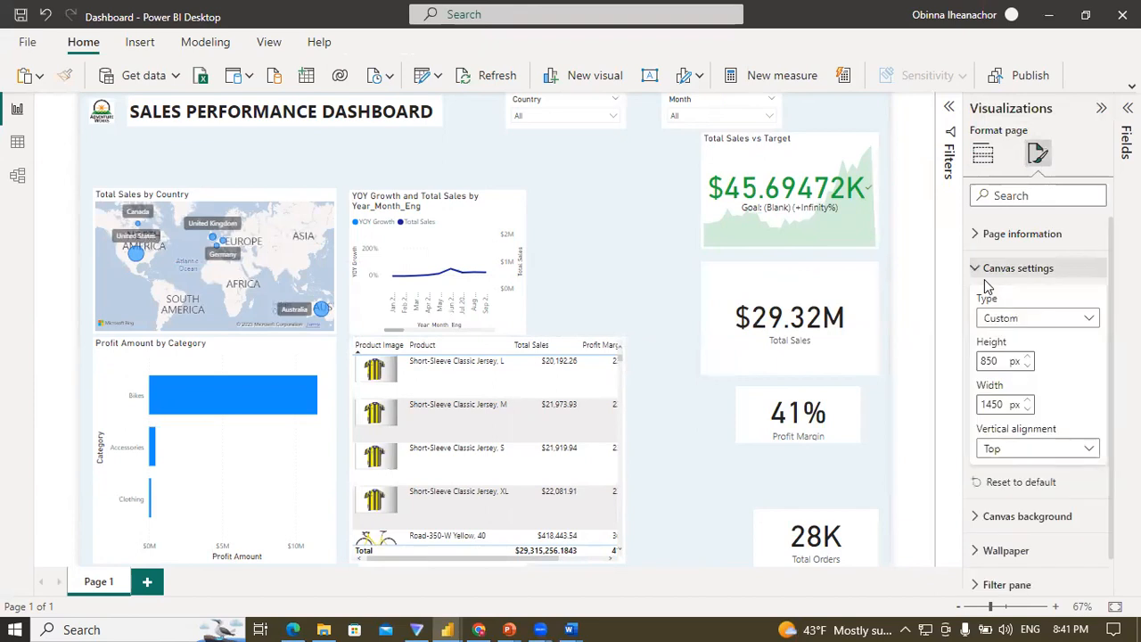
{"action": "left_click", "coordinate": [624, 198]}
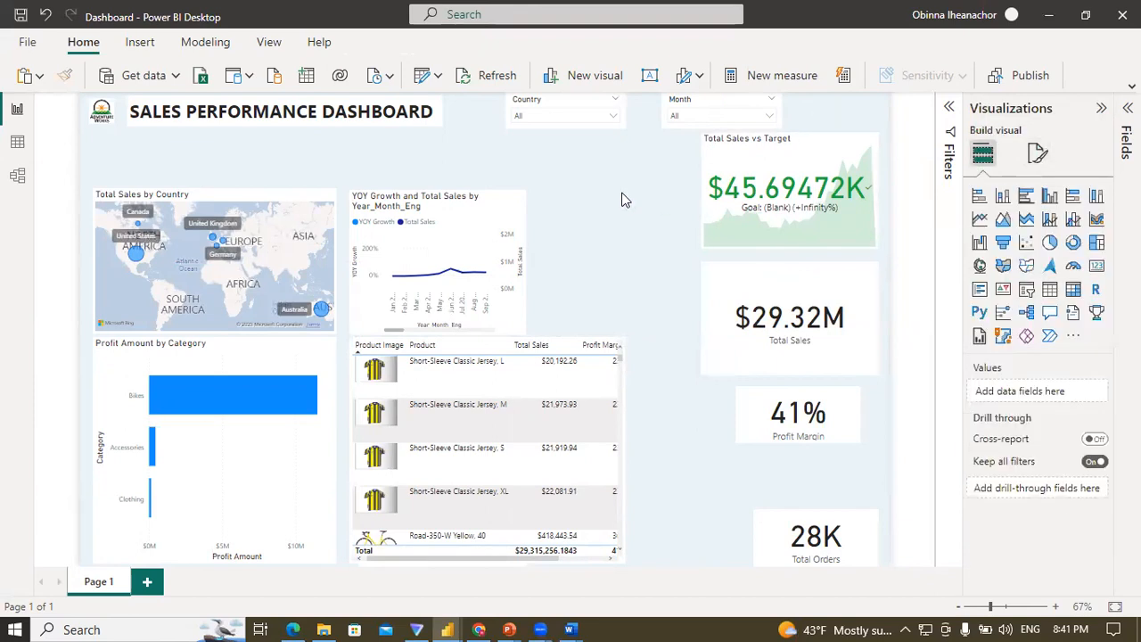
Step: Shift the Total Sales card up to sit directly beneath the Total Sales vs Target KPI
{"action": "left_click", "coordinate": [778, 317]}
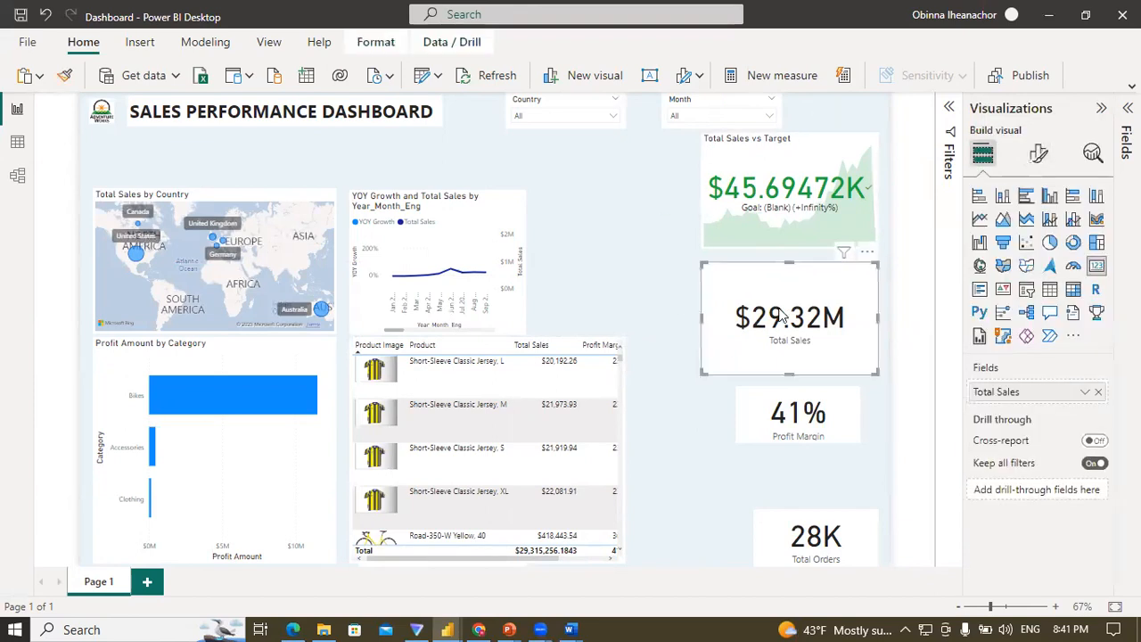
{"action": "key", "text": "Up"}
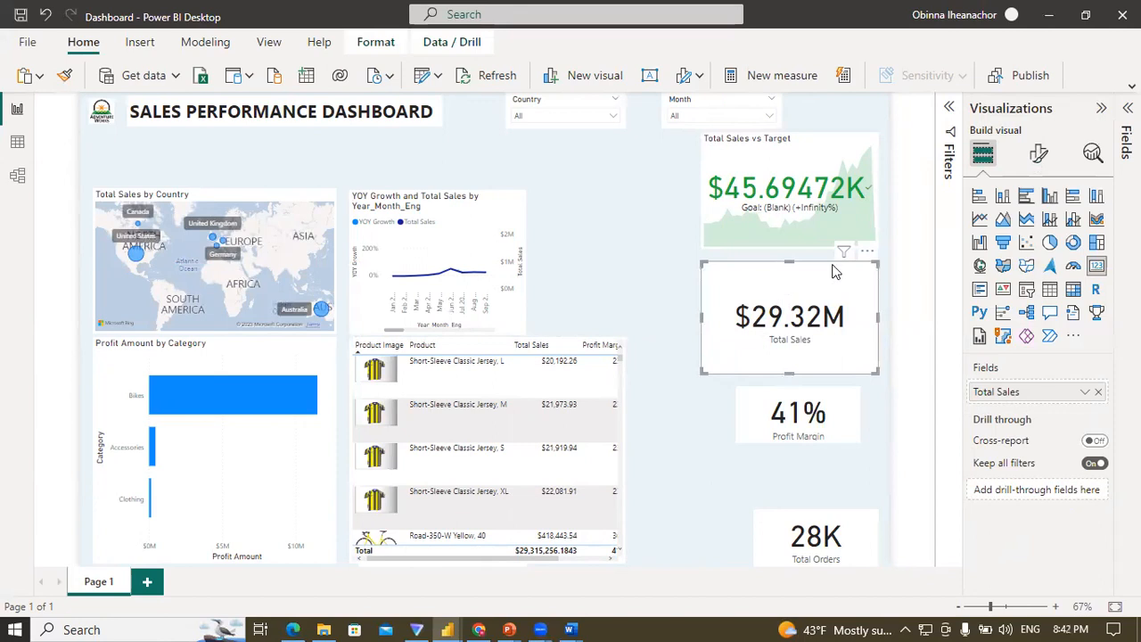
{"action": "left_click_drag", "start_coordinate": [866, 252], "coordinate": [865, 246]}
Step: Make the Profit Margin card taller and widen it on both sides to align with the Total Sales card above
{"action": "left_click", "coordinate": [788, 422]}
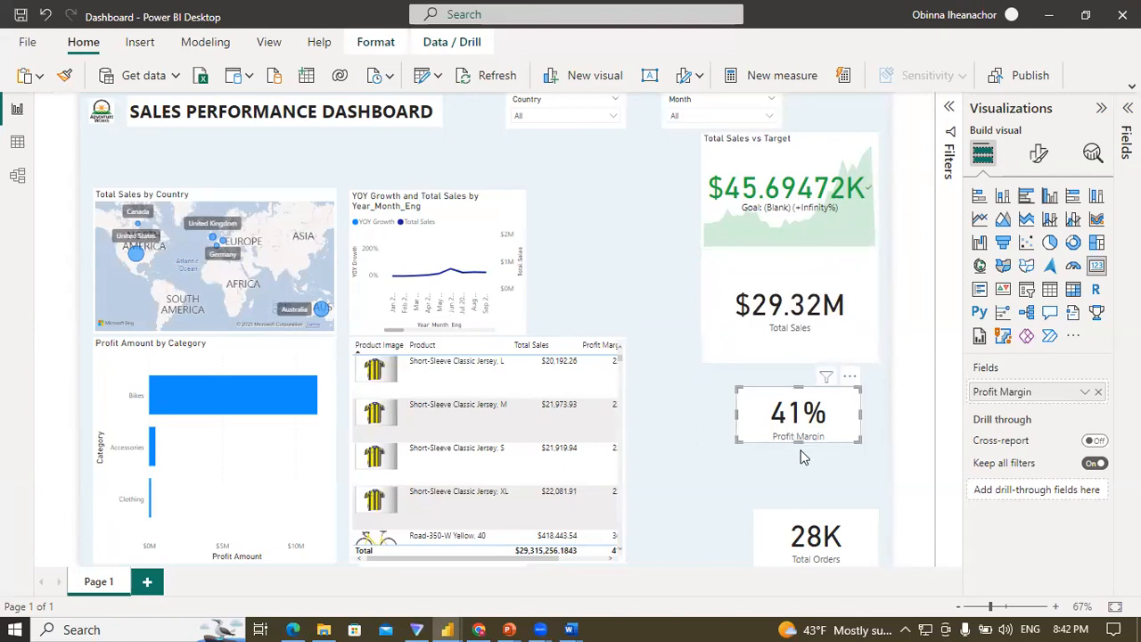
{"action": "left_click_drag", "start_coordinate": [800, 444], "coordinate": [799, 482]}
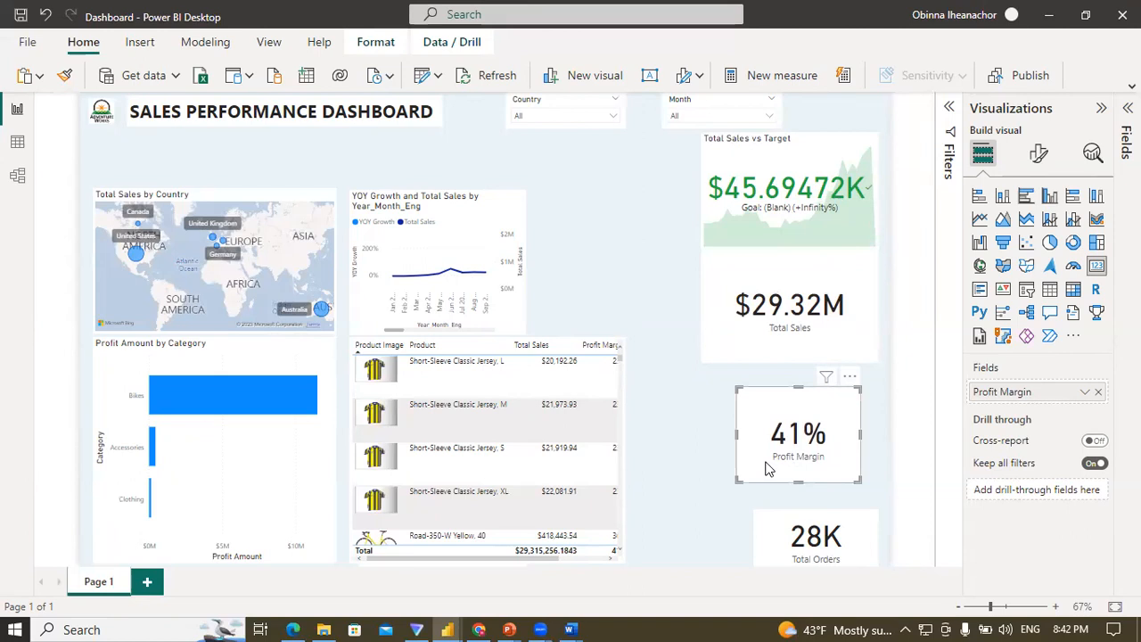
{"action": "left_click_drag", "start_coordinate": [737, 435], "coordinate": [703, 434]}
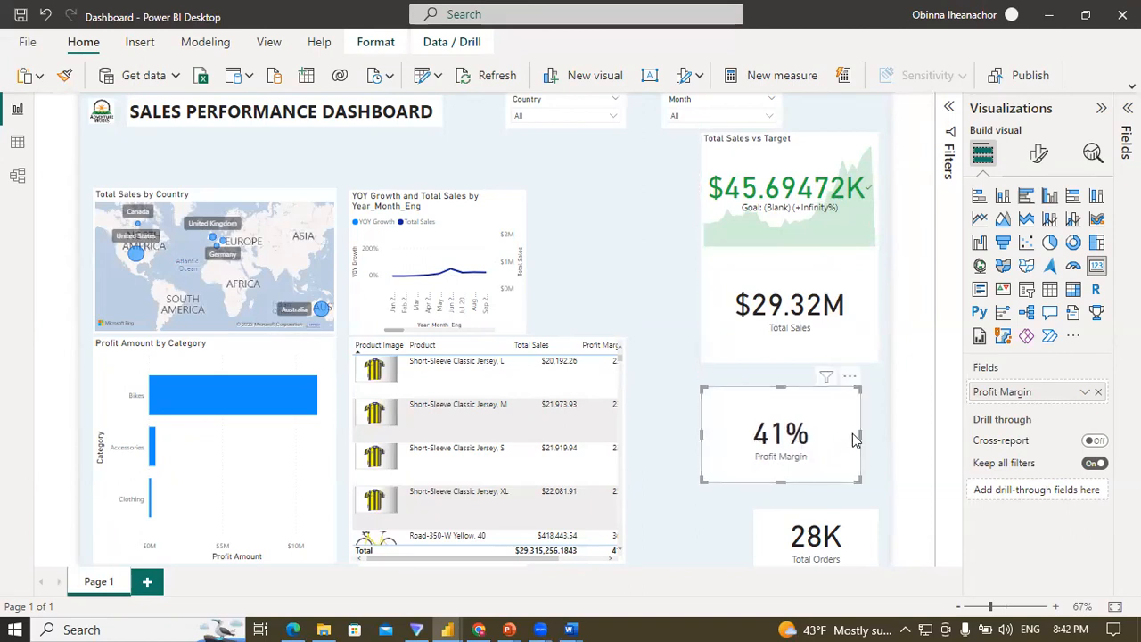
{"action": "left_click_drag", "start_coordinate": [858, 432], "coordinate": [879, 436]}
Step: Widen the Total Orders card so its edges line up with the Profit Margin card above
{"action": "left_click", "coordinate": [806, 327]}
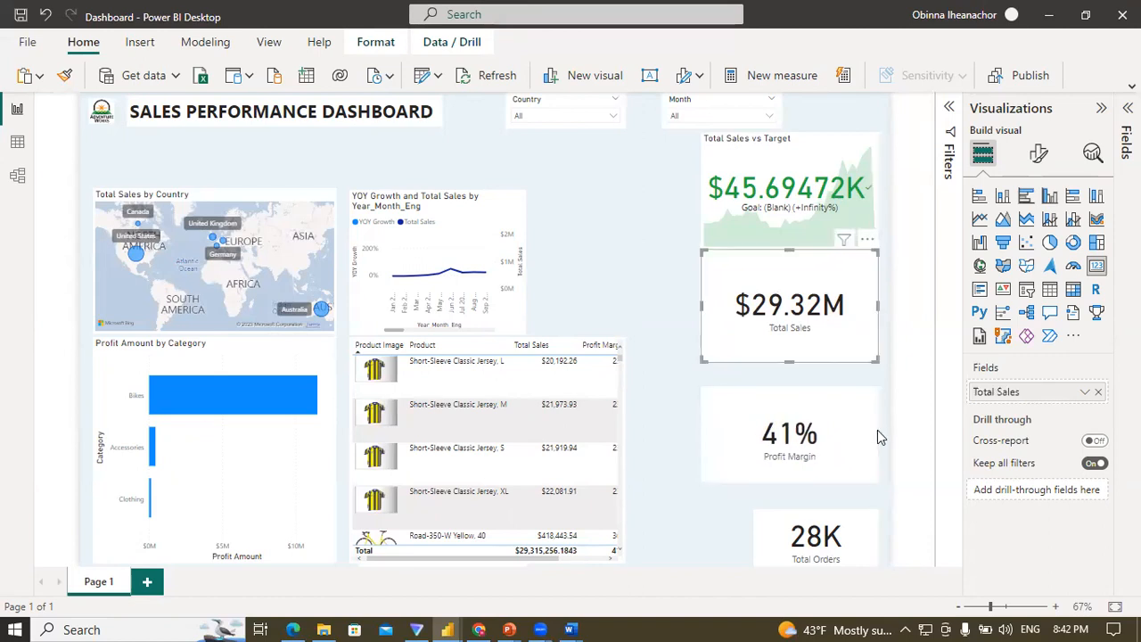
{"action": "left_click", "coordinate": [806, 433]}
{"action": "left_click", "coordinate": [806, 554]}
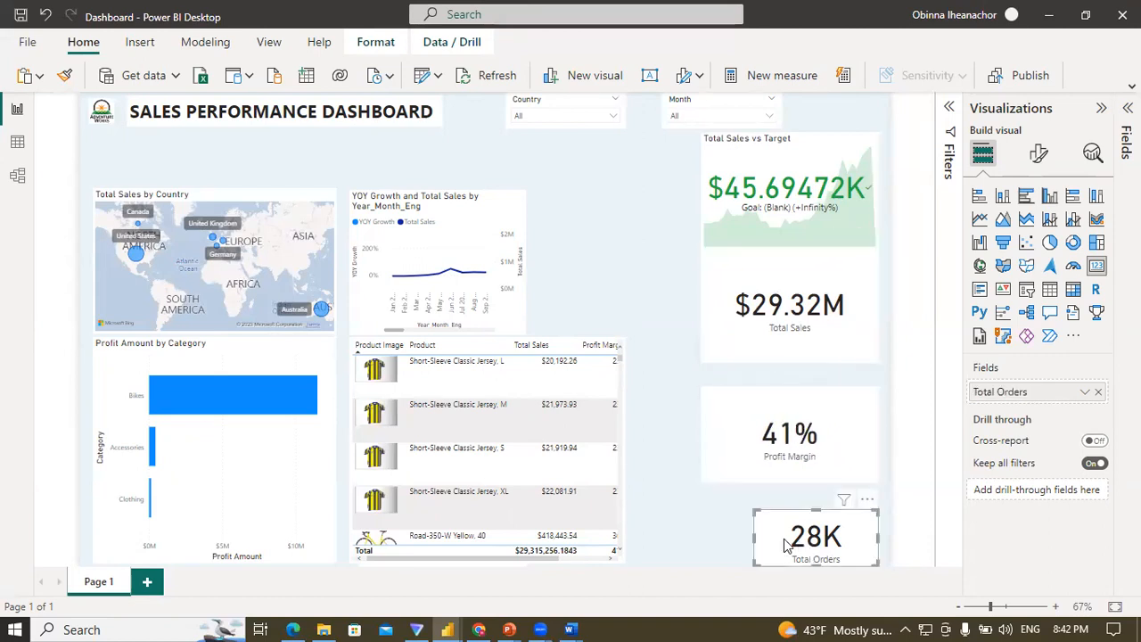
{"action": "left_click_drag", "start_coordinate": [754, 539], "coordinate": [704, 538]}
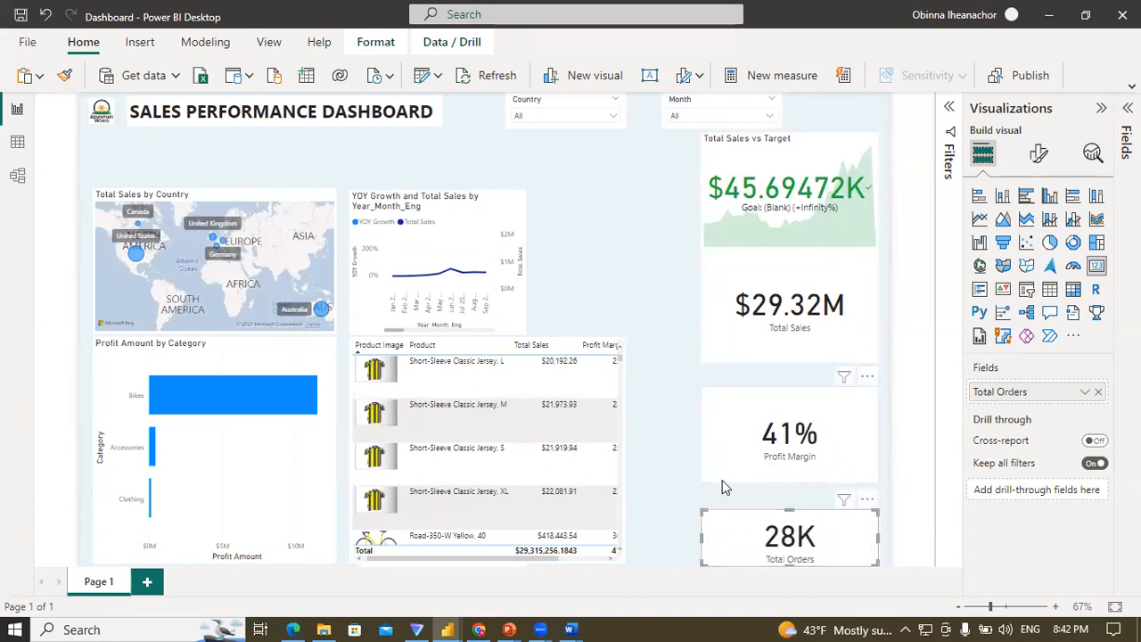
Step: Open the general formatting properties of the Total Sales card to examine its height and width
{"action": "left_click", "coordinate": [759, 380]}
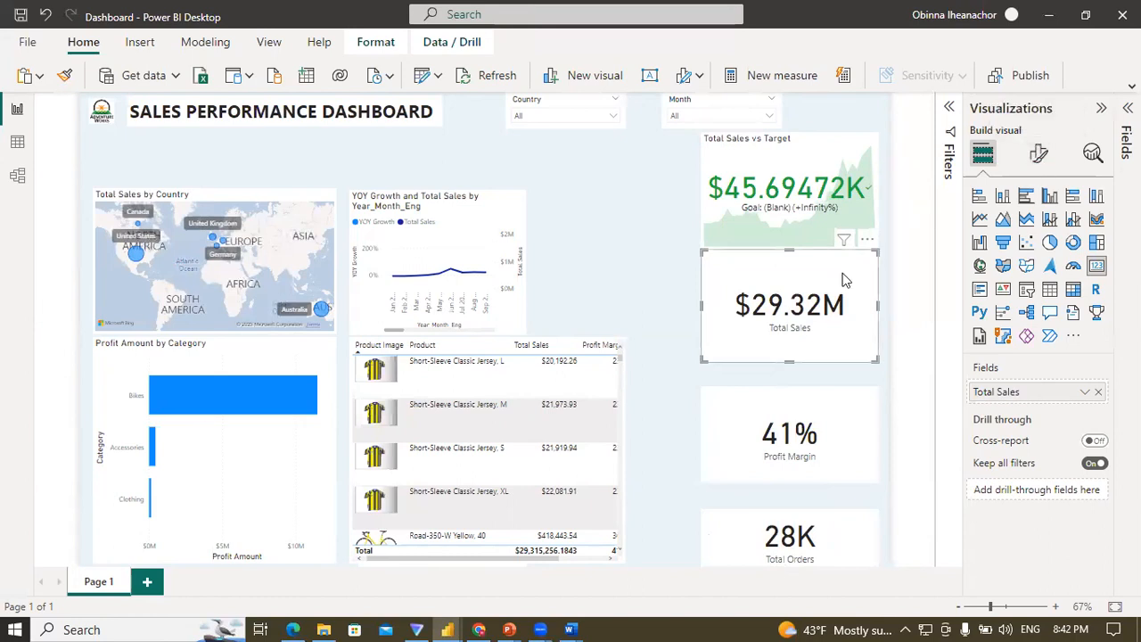
{"action": "left_click", "coordinate": [1039, 153]}
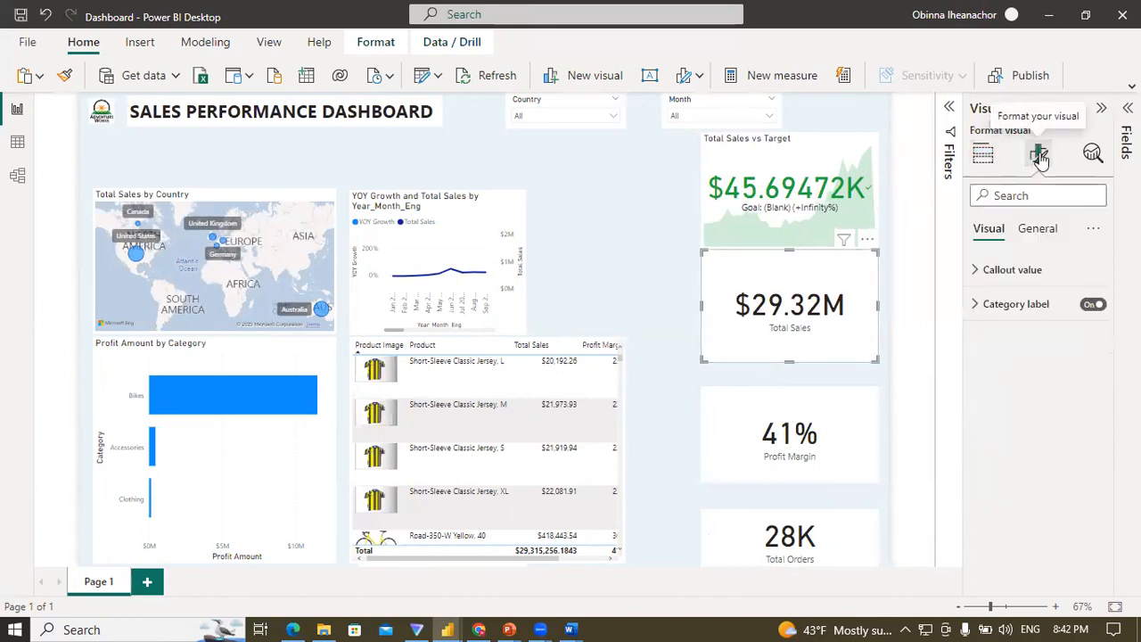
{"action": "left_click", "coordinate": [1037, 233]}
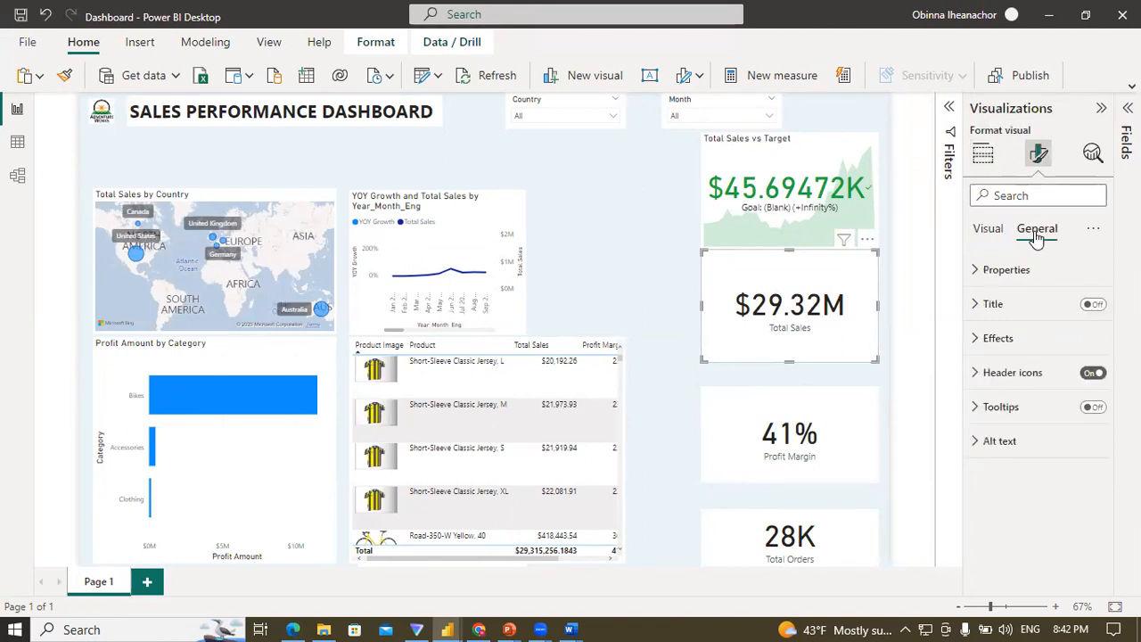
{"action": "left_click", "coordinate": [984, 270]}
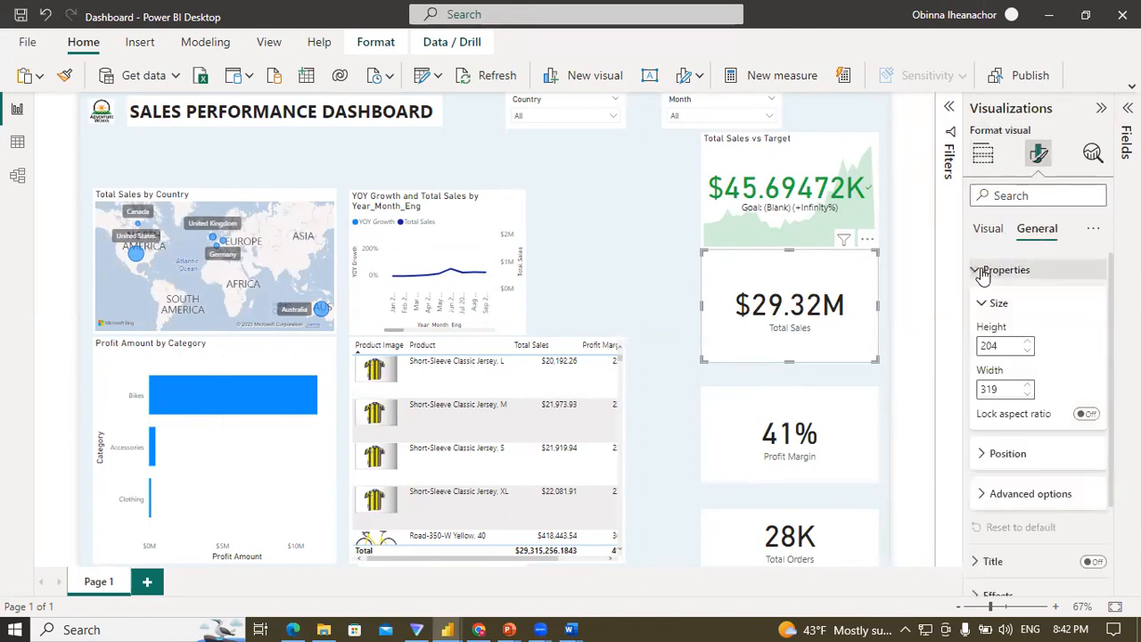
{"action": "left_click", "coordinate": [974, 348]}
Step: Switch to the dark Sales Overview report and open the Total Sales chart card's general properties to examine its height and width
{"action": "mouse_move", "coordinate": [447, 628]}
{"action": "left_click", "coordinate": [390, 578]}
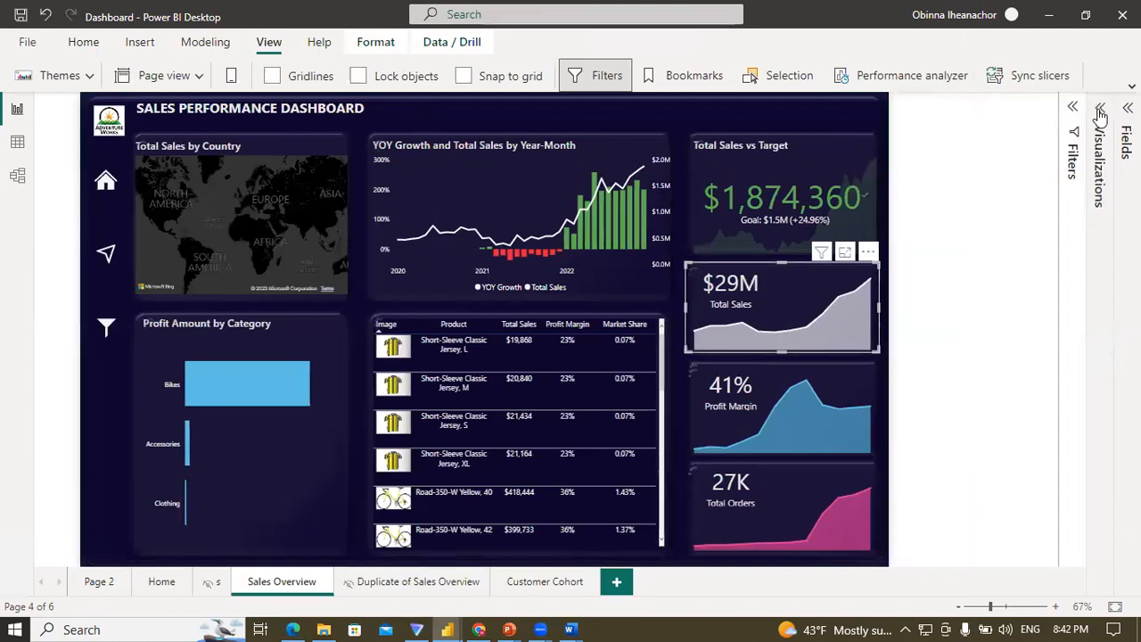
{"action": "left_click", "coordinate": [1100, 110]}
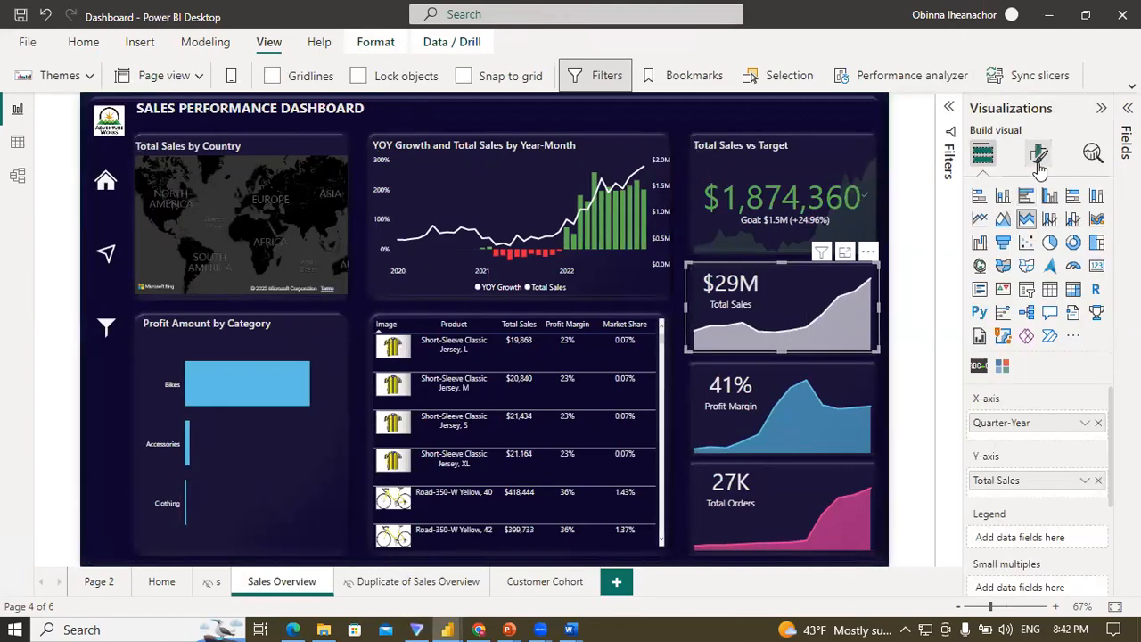
{"action": "left_click", "coordinate": [1040, 157]}
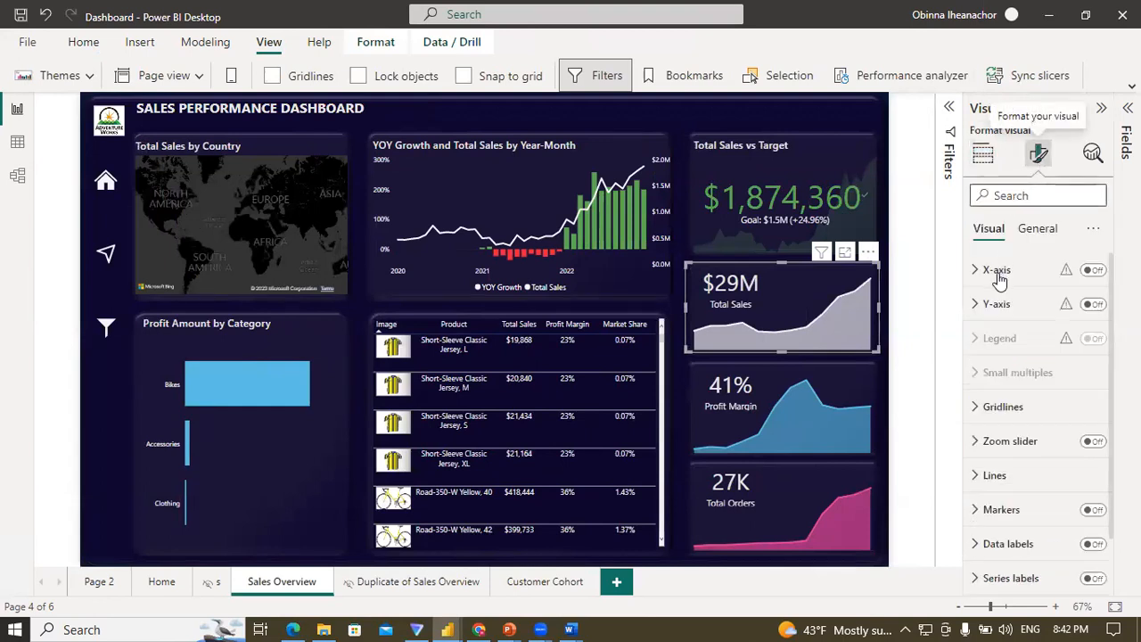
{"action": "left_click", "coordinate": [1037, 230]}
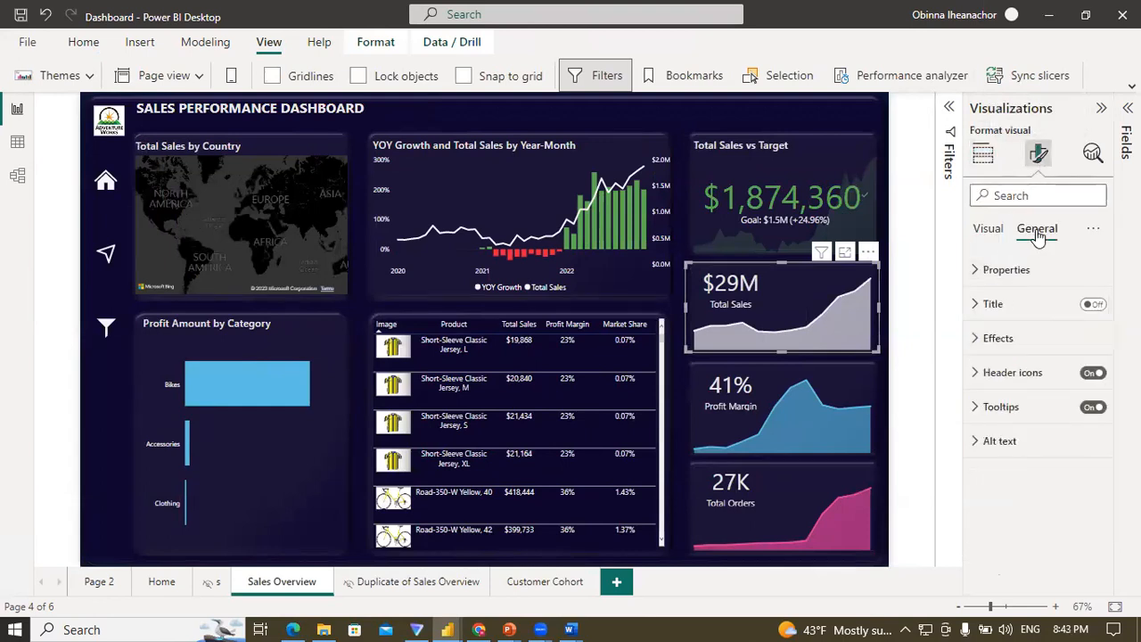
{"action": "left_click", "coordinate": [978, 272]}
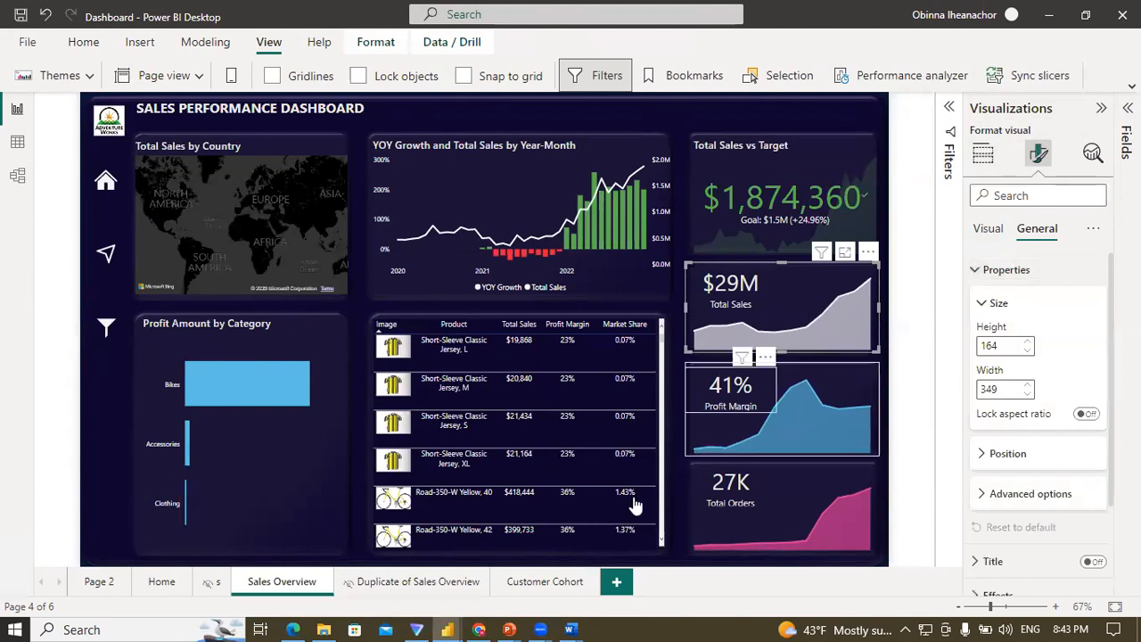
Step: Return to the light dashboard and set the Total Sales card's height to 164 and its width to 338
{"action": "mouse_move", "coordinate": [455, 624]}
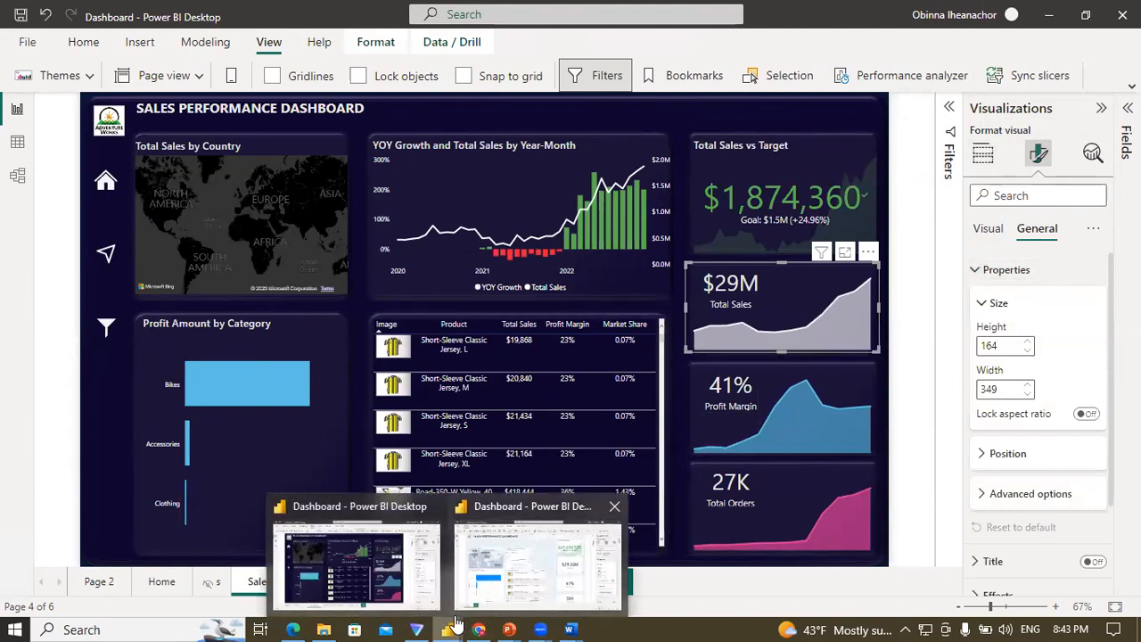
{"action": "left_click", "coordinate": [538, 561]}
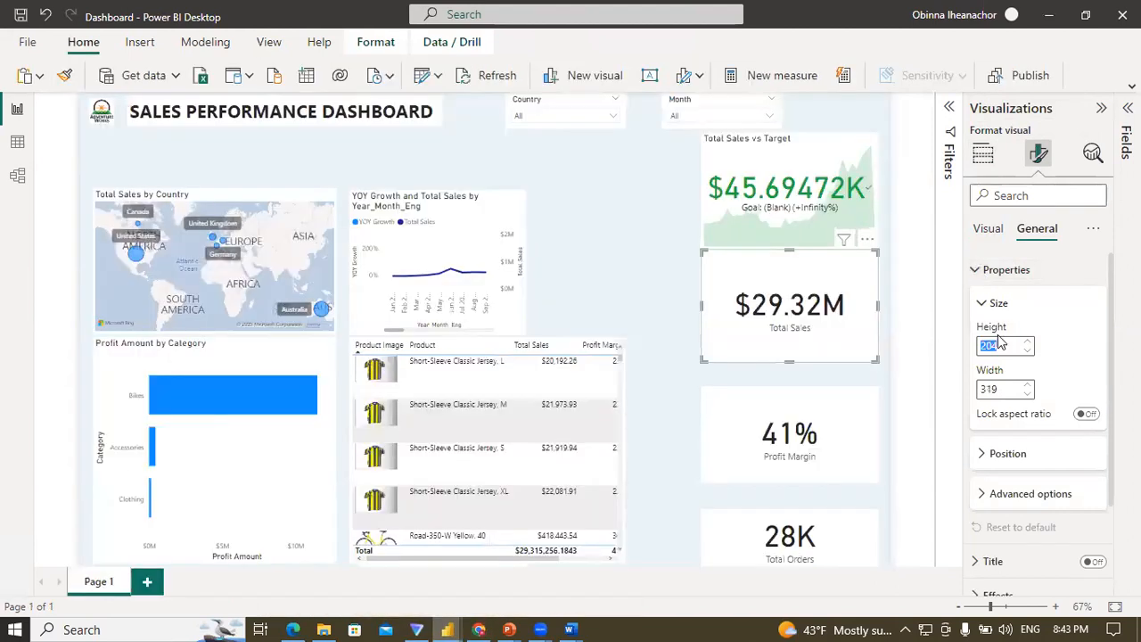
{"action": "type", "text": "164"}
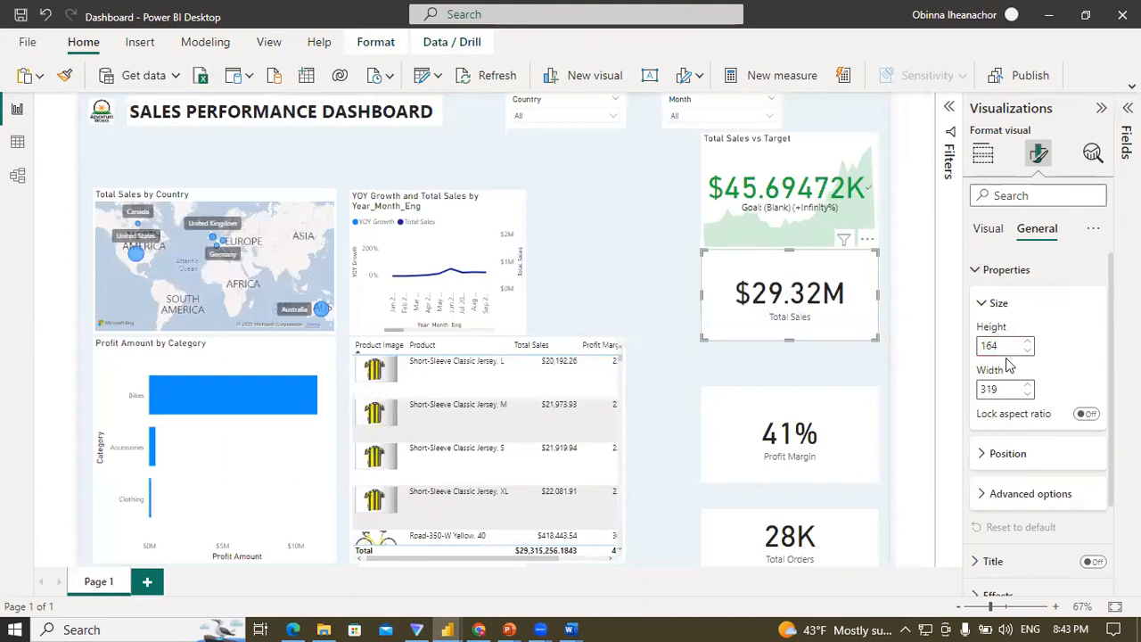
{"action": "left_click_drag", "start_coordinate": [1000, 389], "coordinate": [974, 402]}
{"action": "type", "text": "349"}
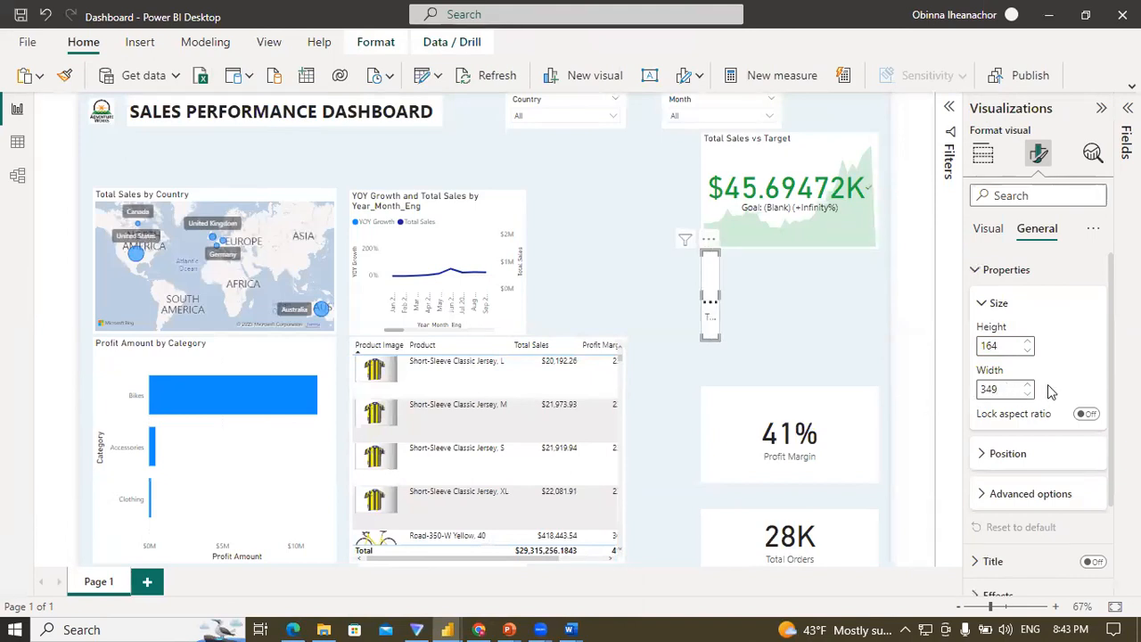
{"action": "mouse_move", "coordinate": [1008, 398]}
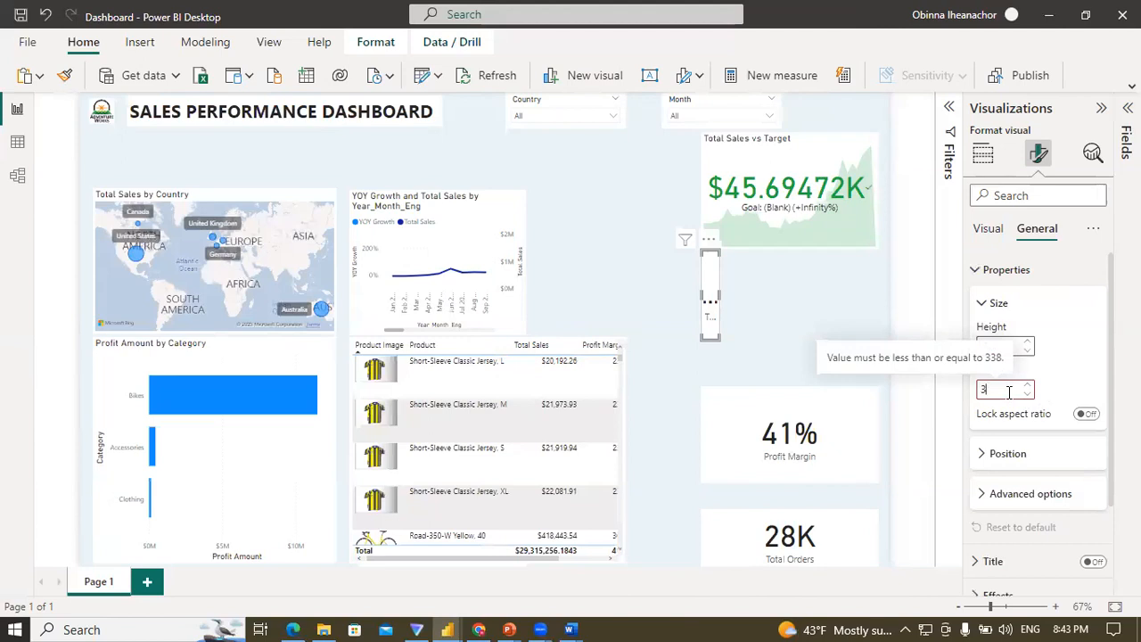
{"action": "type", "text": "38"}
Step: Set the Profit Margin card's height to 164 and its width to 338
{"action": "left_click", "coordinate": [845, 422]}
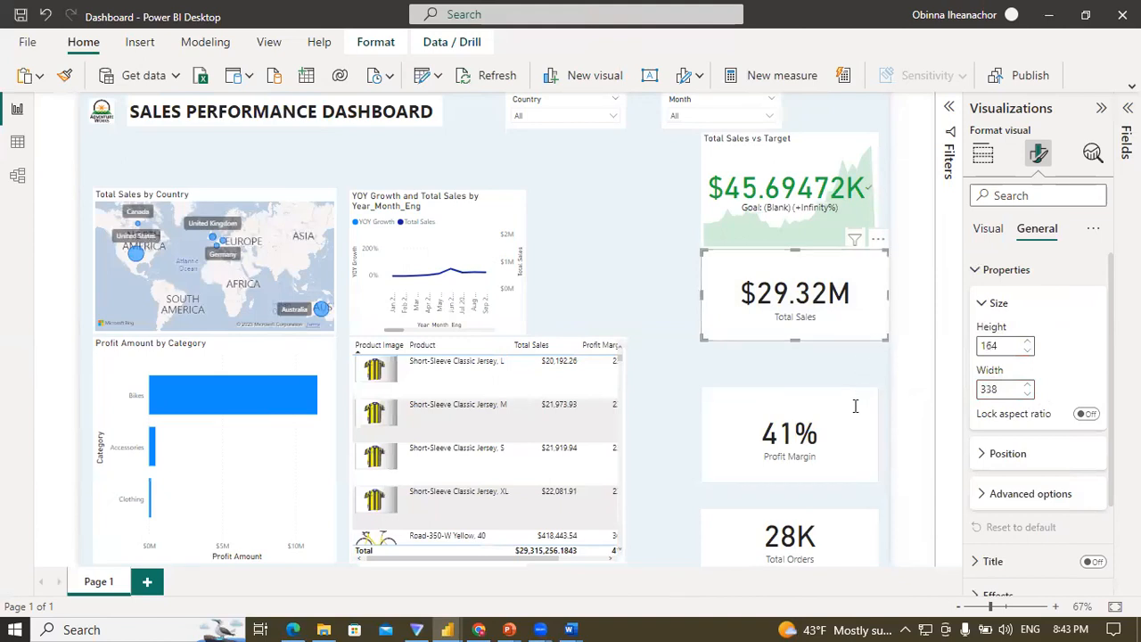
{"action": "left_click_drag", "start_coordinate": [1002, 346], "coordinate": [969, 356]}
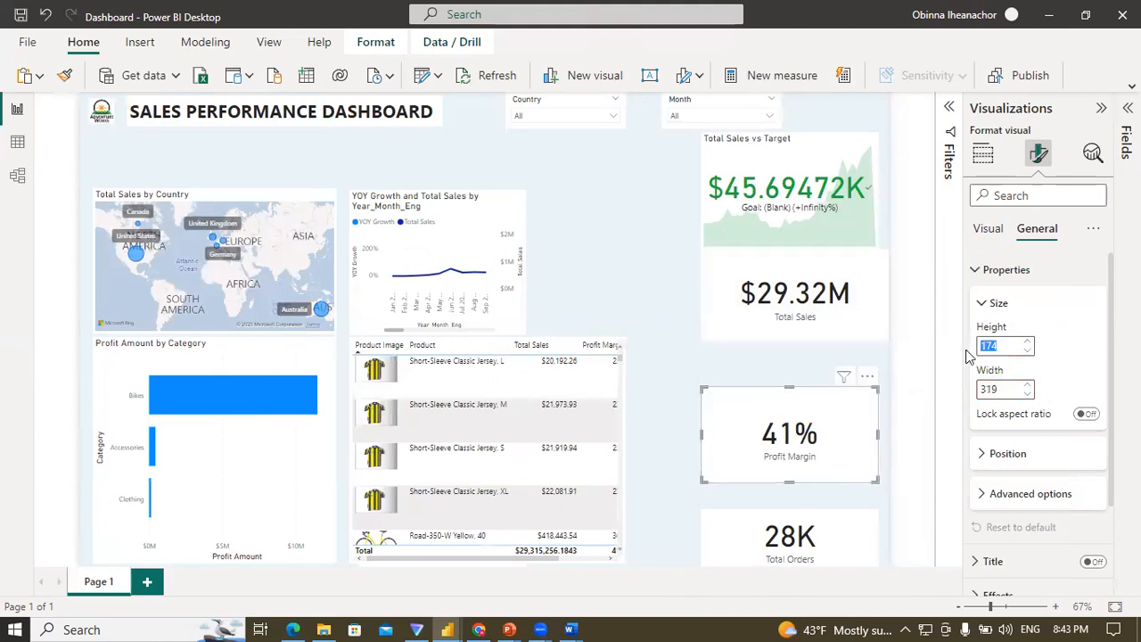
{"action": "type", "text": "164"}
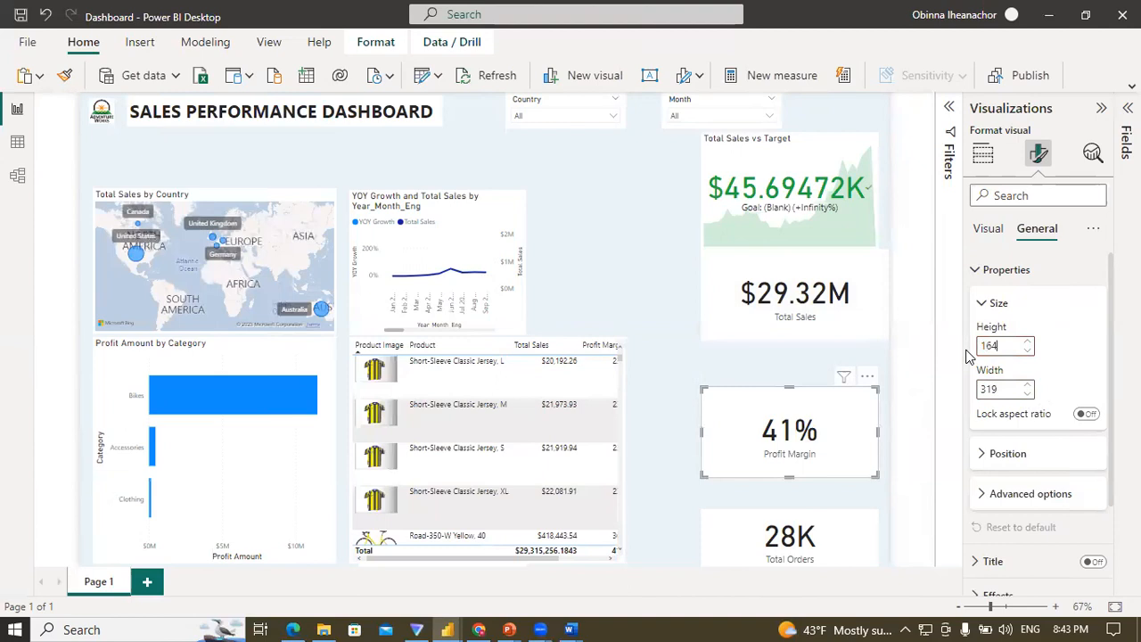
{"action": "left_click_drag", "start_coordinate": [1013, 391], "coordinate": [974, 401]}
{"action": "type", "text": "338"}
Step: Set the Total Orders card's width to 338 and try to set its height to 164
{"action": "left_click", "coordinate": [867, 535]}
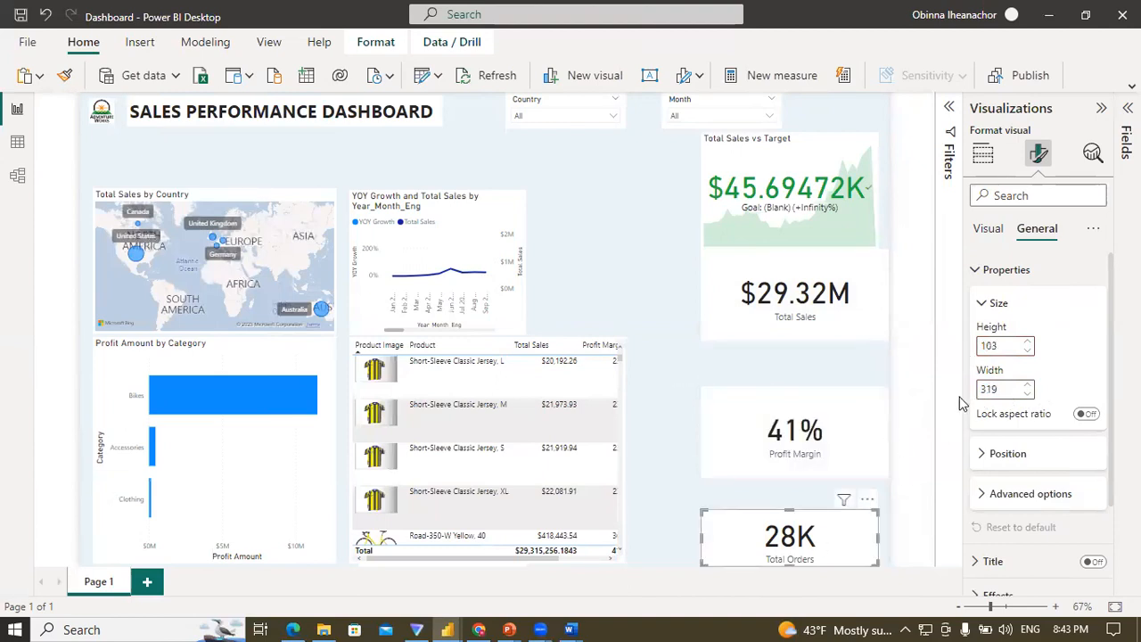
{"action": "double_click", "coordinate": [983, 350]}
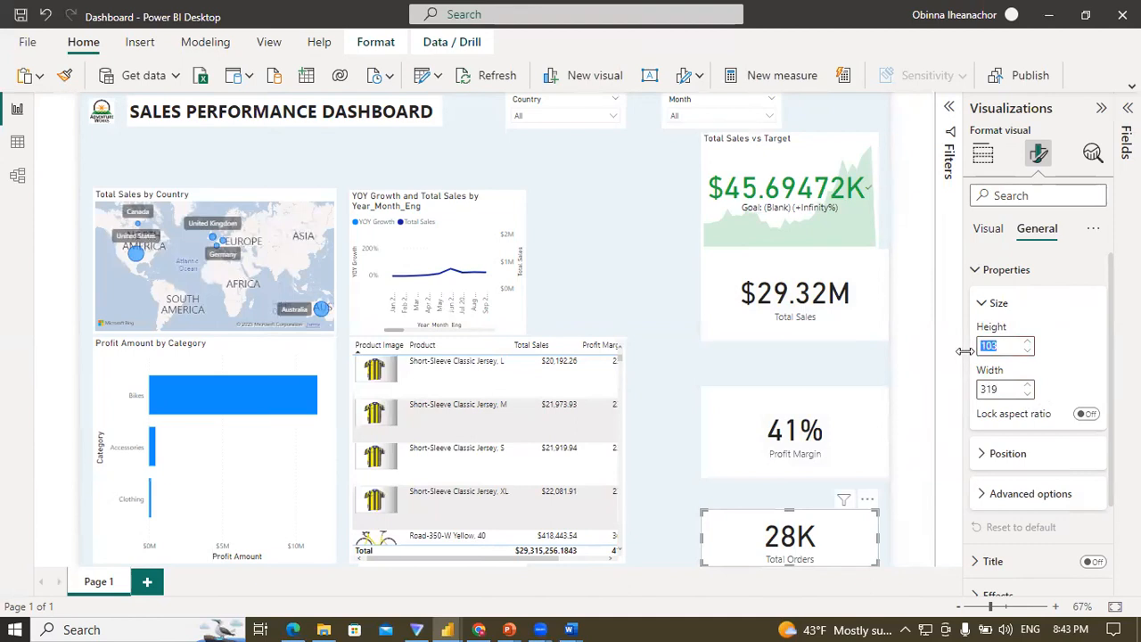
{"action": "type", "text": "164"}
{"action": "key", "text": "Tab"}
{"action": "type", "text": "338"}
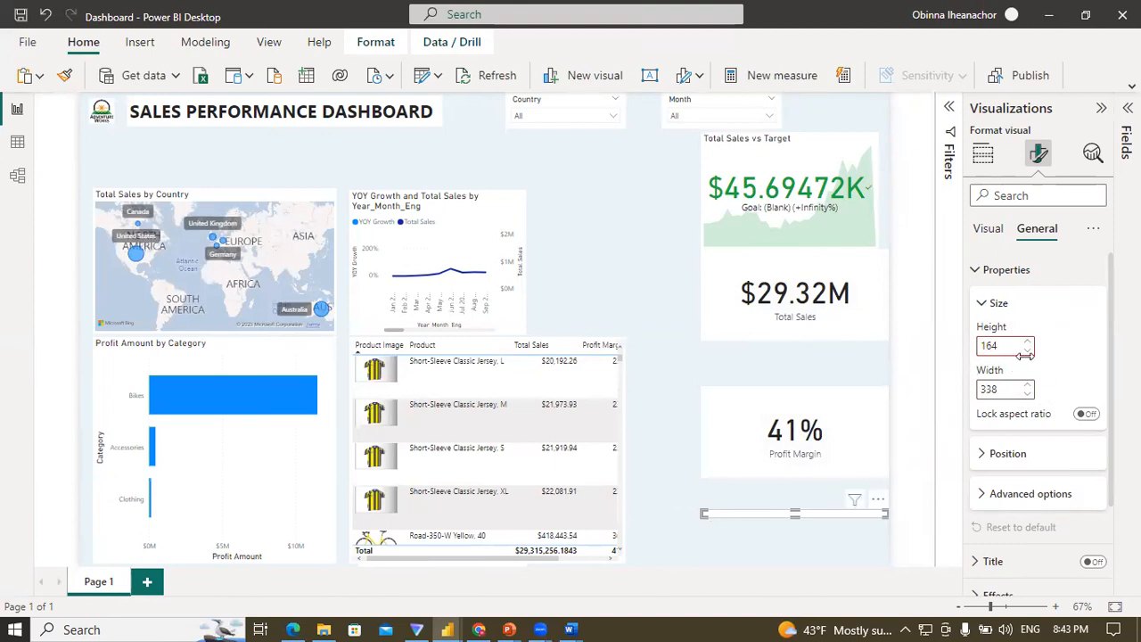
Step: Move the Profit Margin card up directly beneath the Total Sales card and shift the Total Orders card up just below it
{"action": "left_click_drag", "start_coordinate": [807, 391], "coordinate": [809, 359]}
{"action": "left_click", "coordinate": [795, 510]}
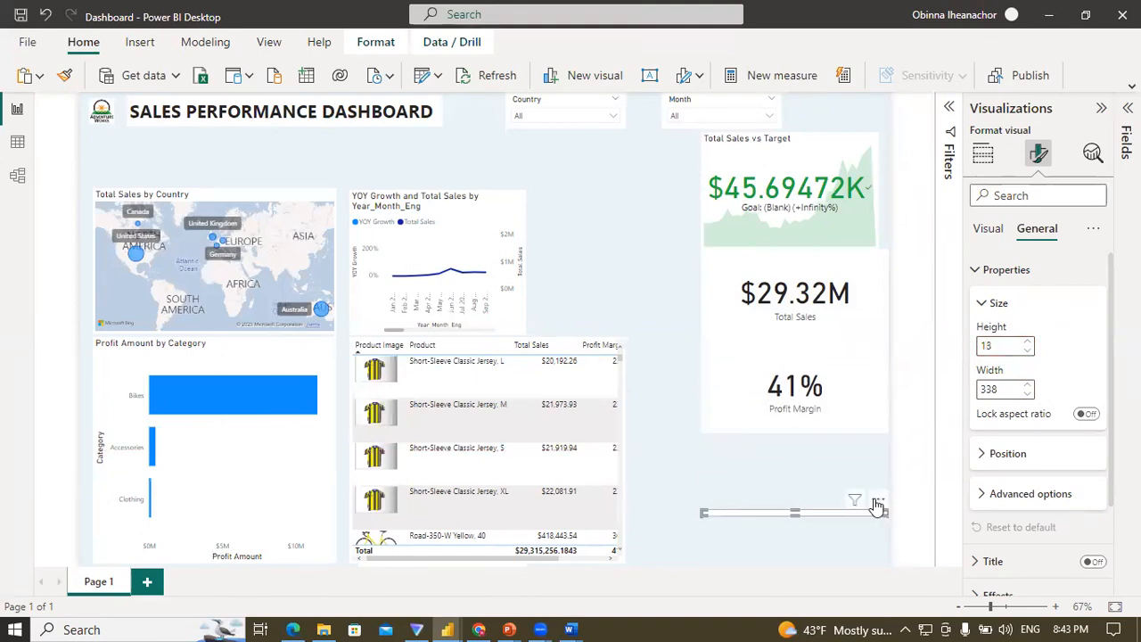
{"action": "left_click_drag", "start_coordinate": [876, 499], "coordinate": [873, 441]}
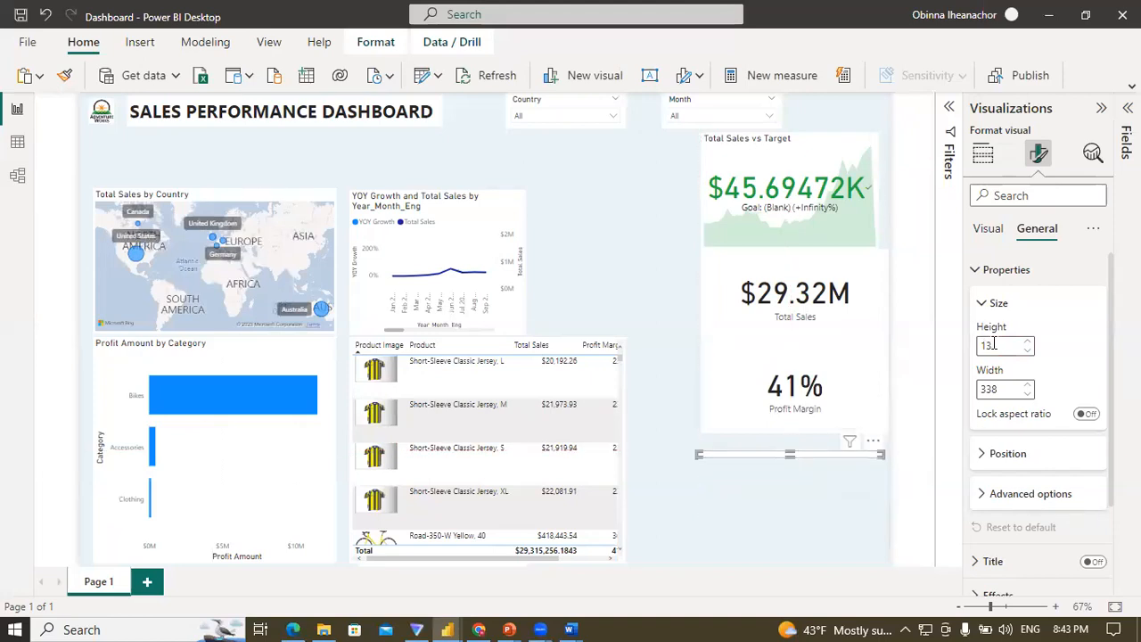
Step: Set the Total Orders card's height to 164 and deselect the card
{"action": "type", "text": "2"}
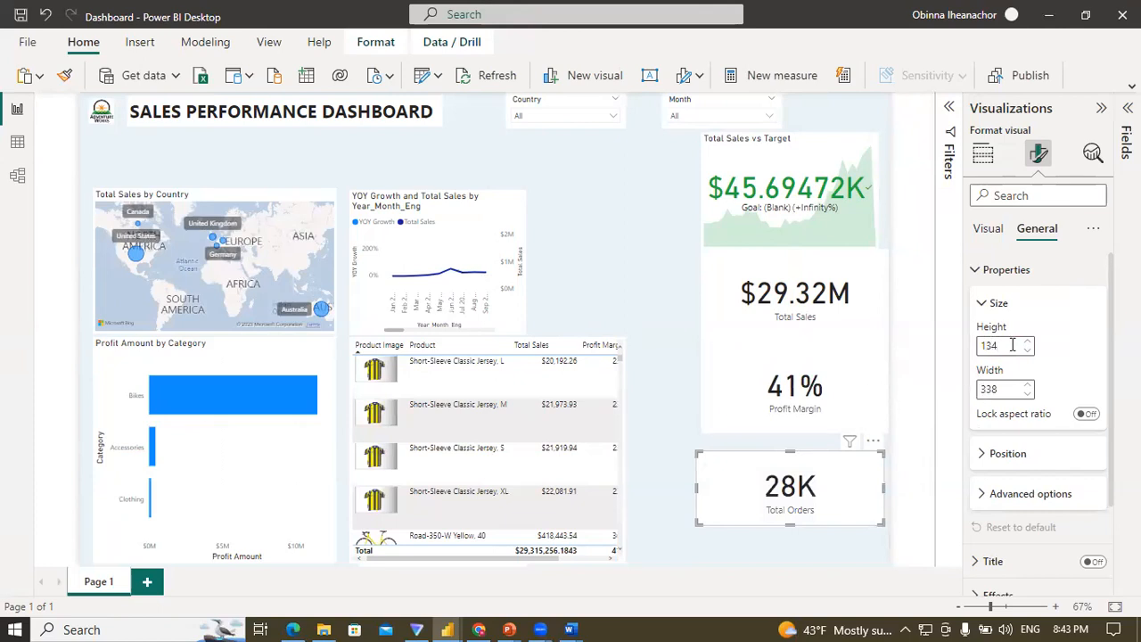
{"action": "key", "text": "BackSpace"}
{"action": "key", "text": "BackSpace"}
{"action": "type", "text": "64"}
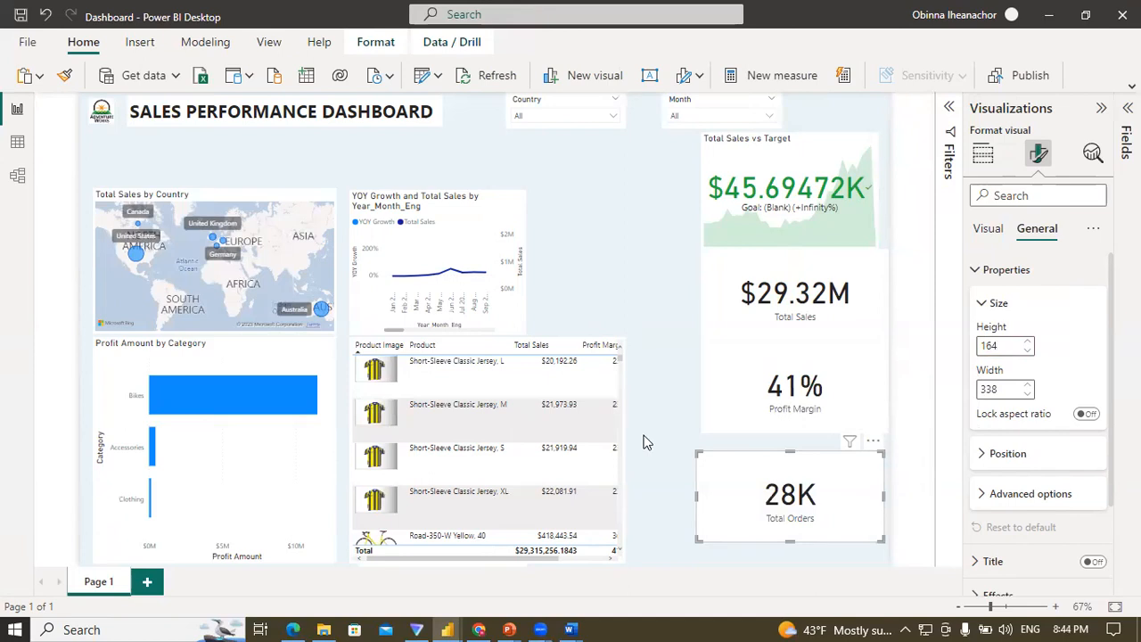
{"action": "left_click", "coordinate": [664, 374]}
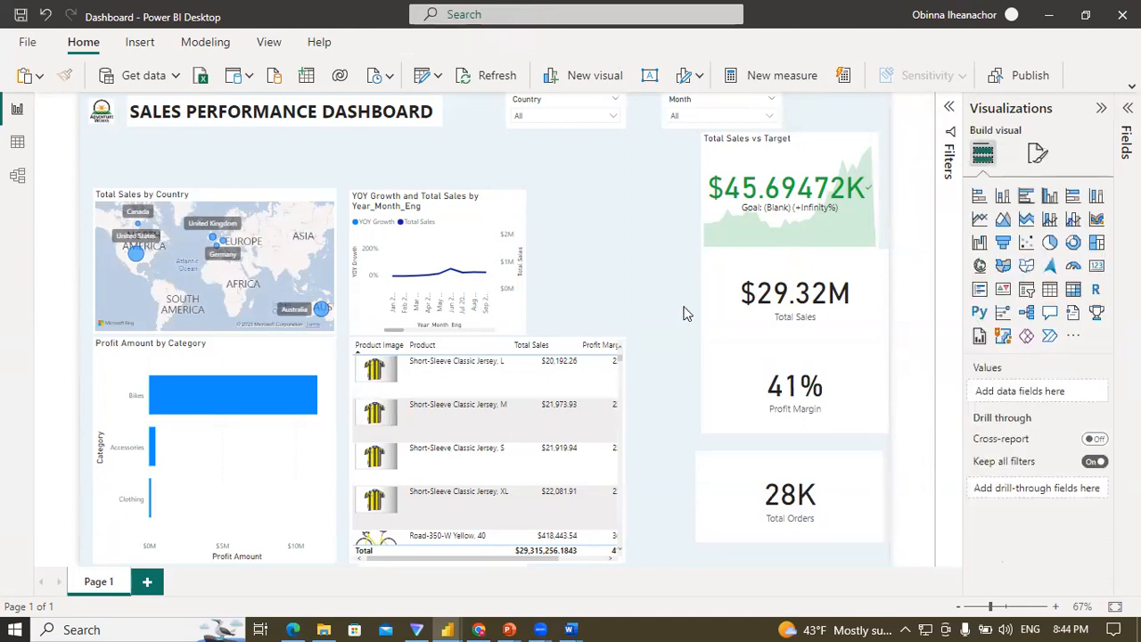
Step: Shorten the Total Sales vs Target KPI to a height of about 195 and move the Total Sales card slightly up beneath it
{"action": "left_click", "coordinate": [765, 198]}
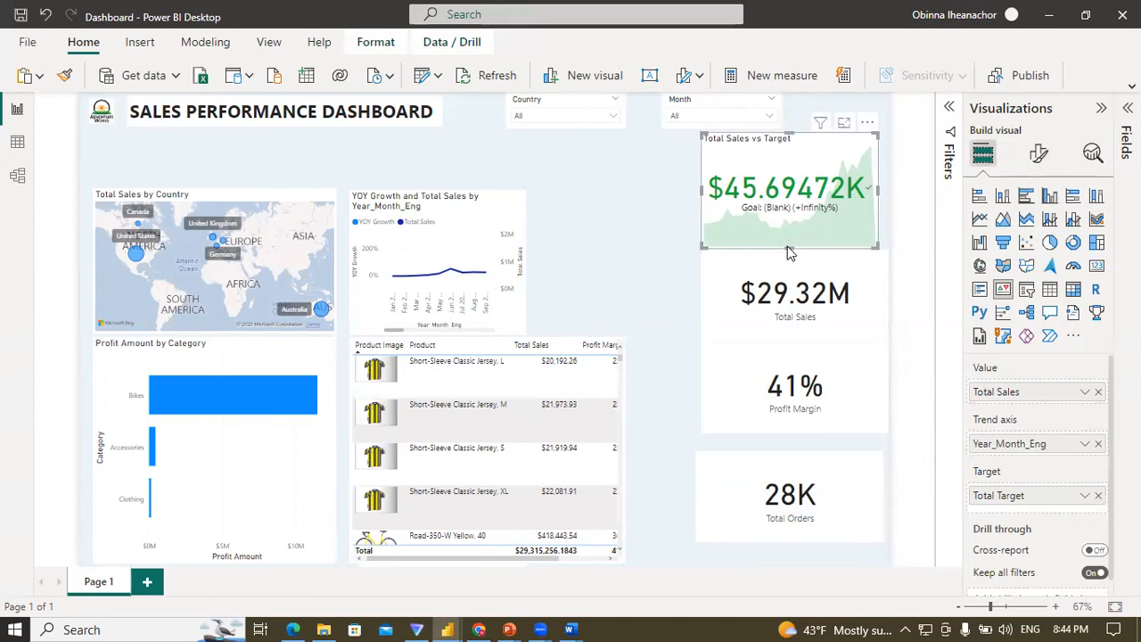
{"action": "left_click_drag", "start_coordinate": [789, 249], "coordinate": [789, 237]}
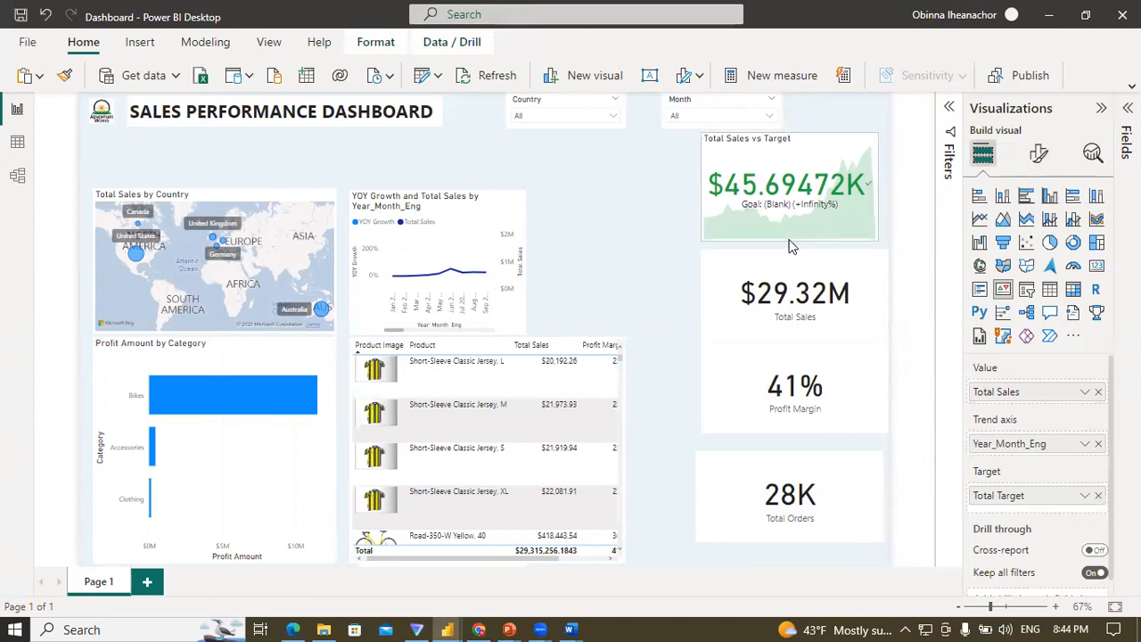
{"action": "left_click", "coordinate": [789, 239]}
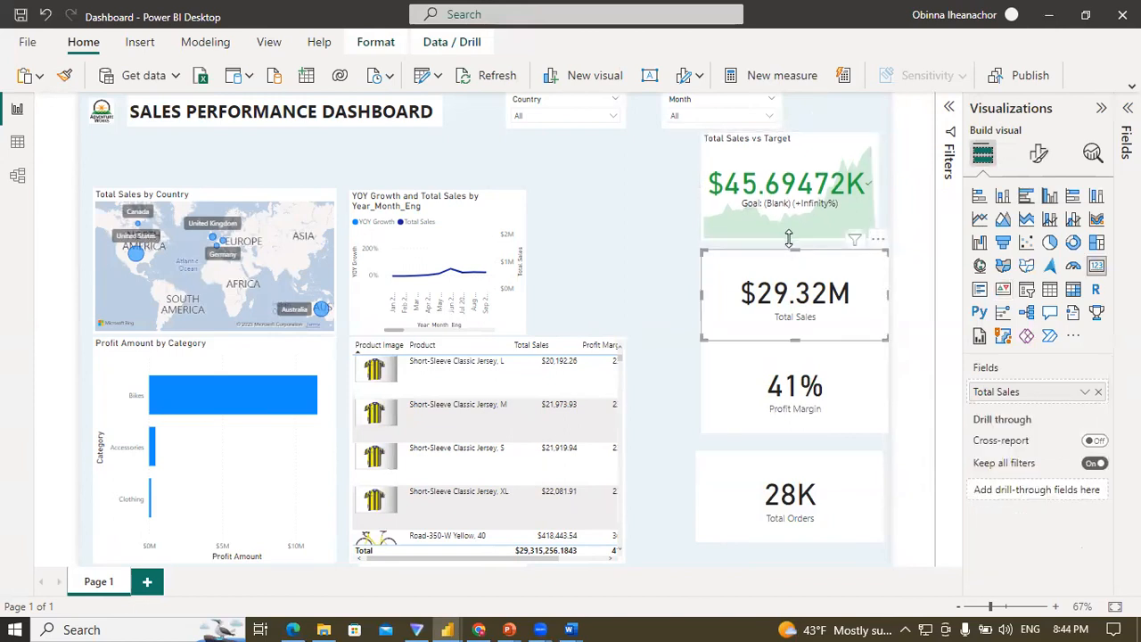
{"action": "left_click_drag", "start_coordinate": [781, 281], "coordinate": [780, 279]}
{"action": "left_click_drag", "start_coordinate": [780, 277], "coordinate": [781, 276]}
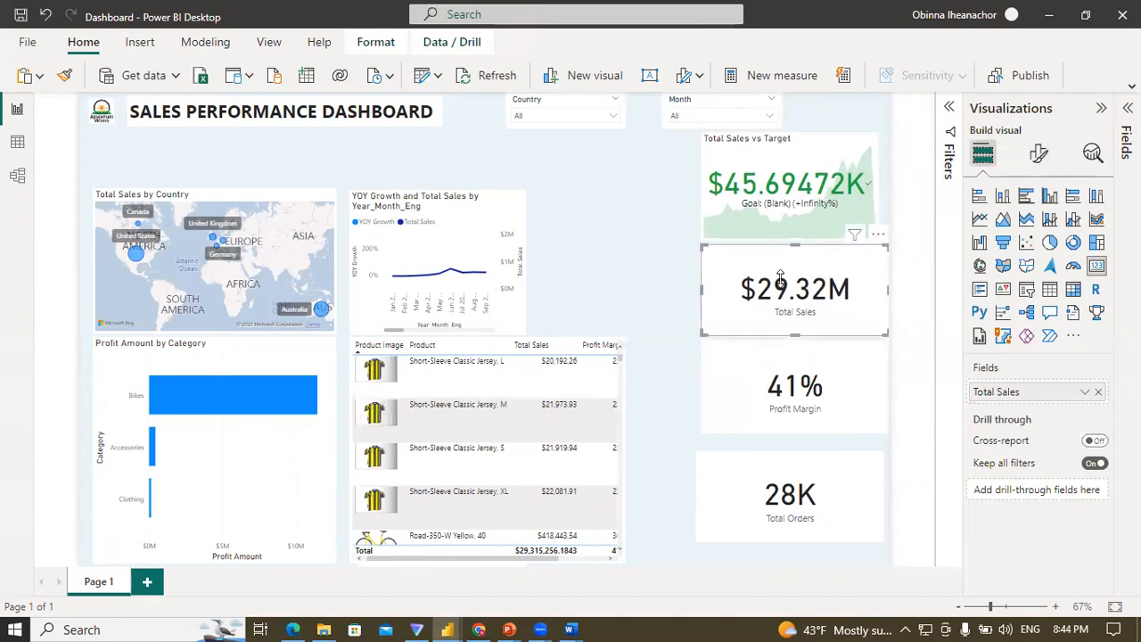
Step: Nudge the Total Sales card left, away from the right edge of the report page
{"action": "key", "text": "Left"}
{"action": "key", "text": "Left"}
{"action": "key", "text": "Left"}
{"action": "key", "text": "Left"}
{"action": "key", "text": "Left"}
{"action": "key", "text": "Left"}
{"action": "key", "text": "Left"}
{"action": "key", "text": "Left"}
{"action": "key", "text": "Left"}
{"action": "key", "text": "Left"}
{"action": "key", "text": "Left"}
{"action": "key", "text": "Left"}
{"action": "key", "text": "Left"}
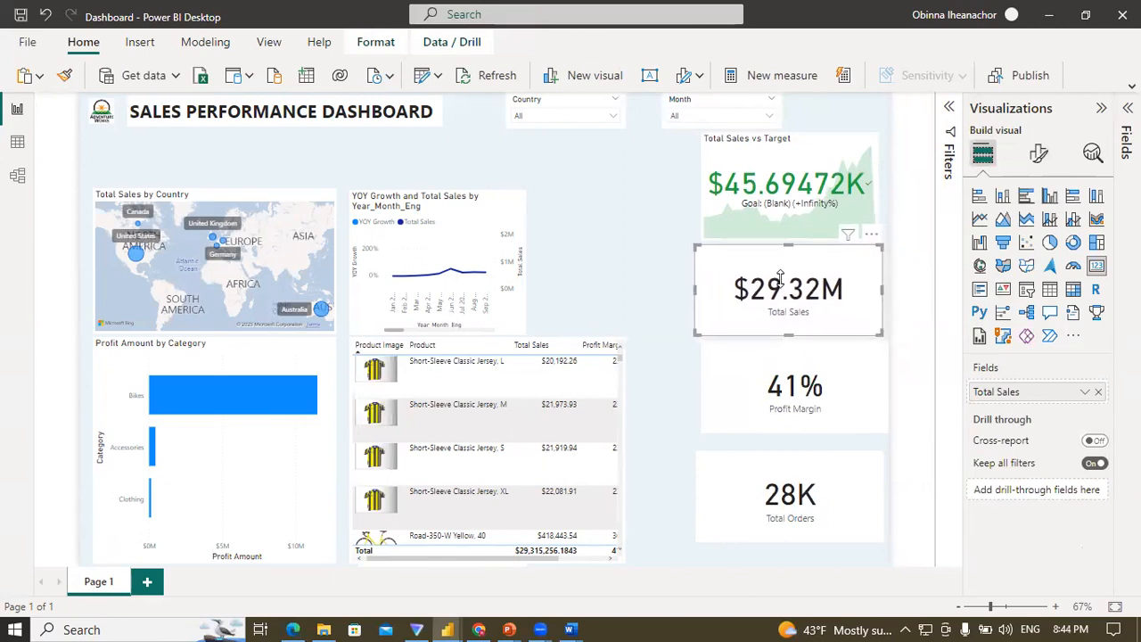
{"action": "key", "text": "Left"}
{"action": "key", "text": "Left"}
{"action": "key", "text": "Left"}
{"action": "key", "text": "Left"}
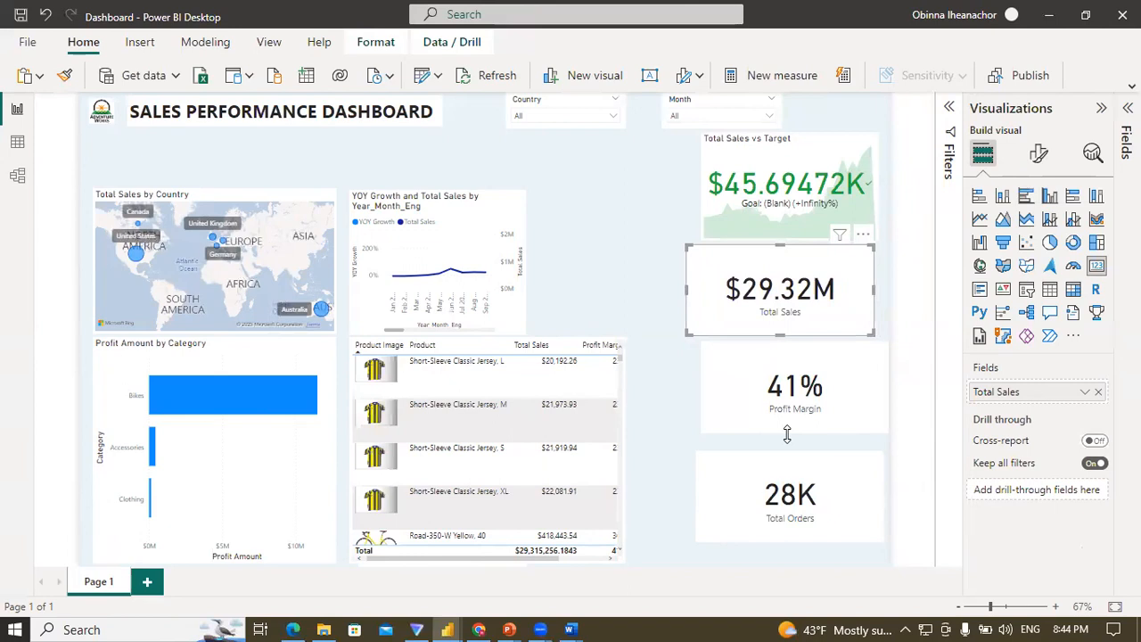
Step: Nudge the Profit Margin card left, closer to alignment with the Total Sales card above
{"action": "left_click", "coordinate": [792, 390]}
{"action": "key", "text": "Left"}
{"action": "key", "text": "Left"}
{"action": "key", "text": "Left"}
{"action": "key", "text": "Left"}
{"action": "key", "text": "Left"}
{"action": "key", "text": "Left"}
{"action": "key", "text": "Left"}
{"action": "key", "text": "Left"}
{"action": "key", "text": "Left"}
{"action": "key", "text": "Left"}
{"action": "key", "text": "Left"}
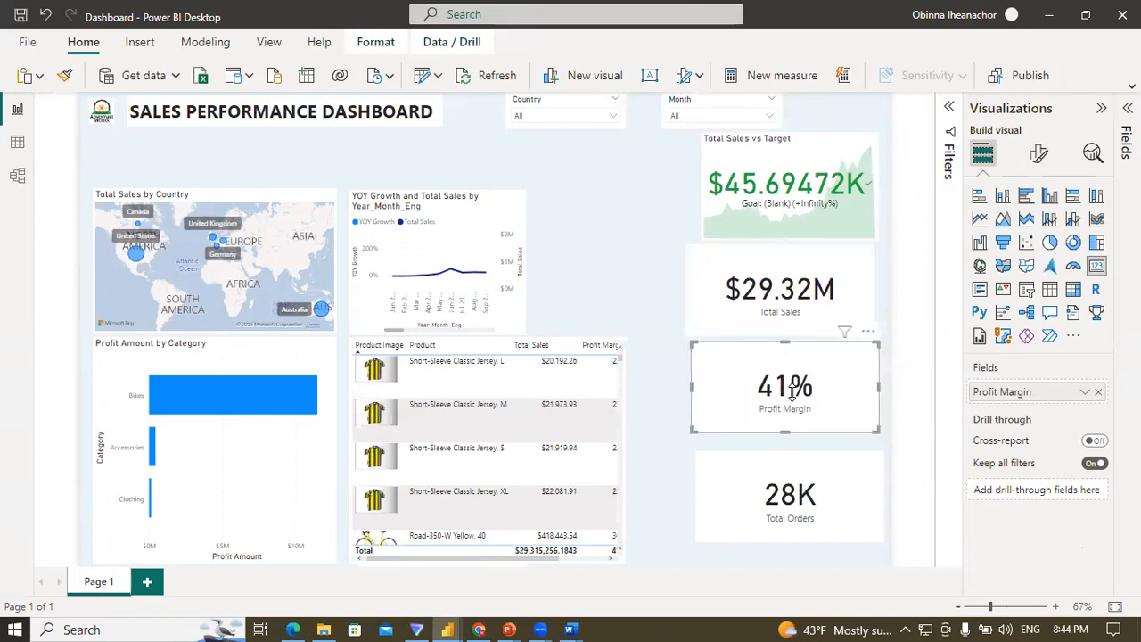
{"action": "key", "text": "Left"}
Step: Set the Total Sales vs Target KPI to 338 wide and 190 high, and shift it left and slightly up to align with the Total Sales card
{"action": "left_click", "coordinate": [744, 206]}
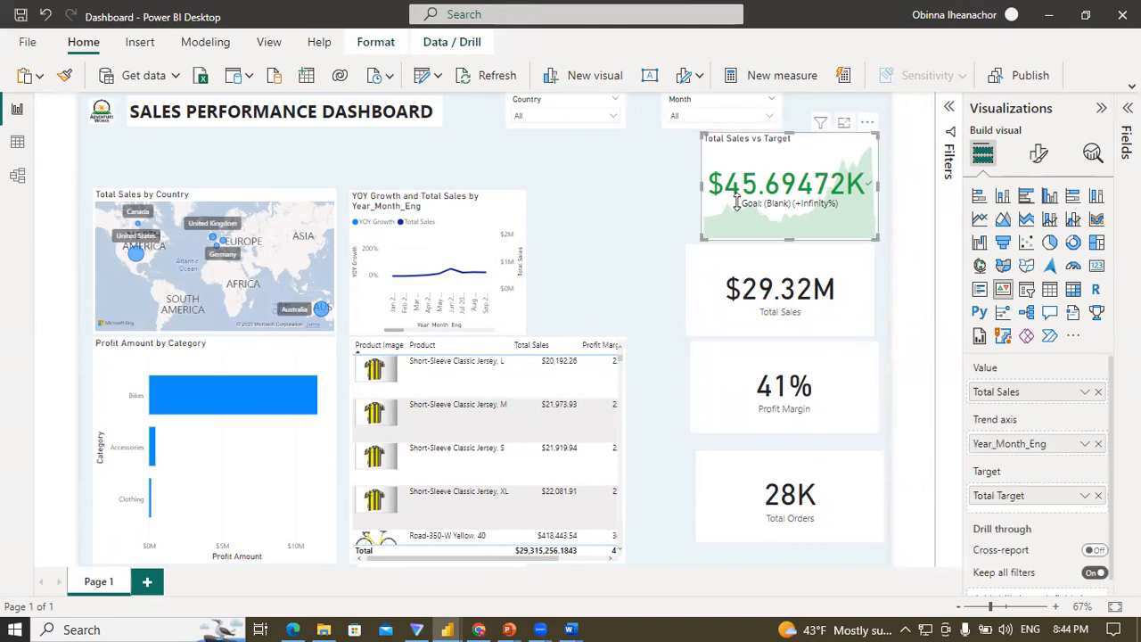
{"action": "left_click", "coordinate": [1040, 157]}
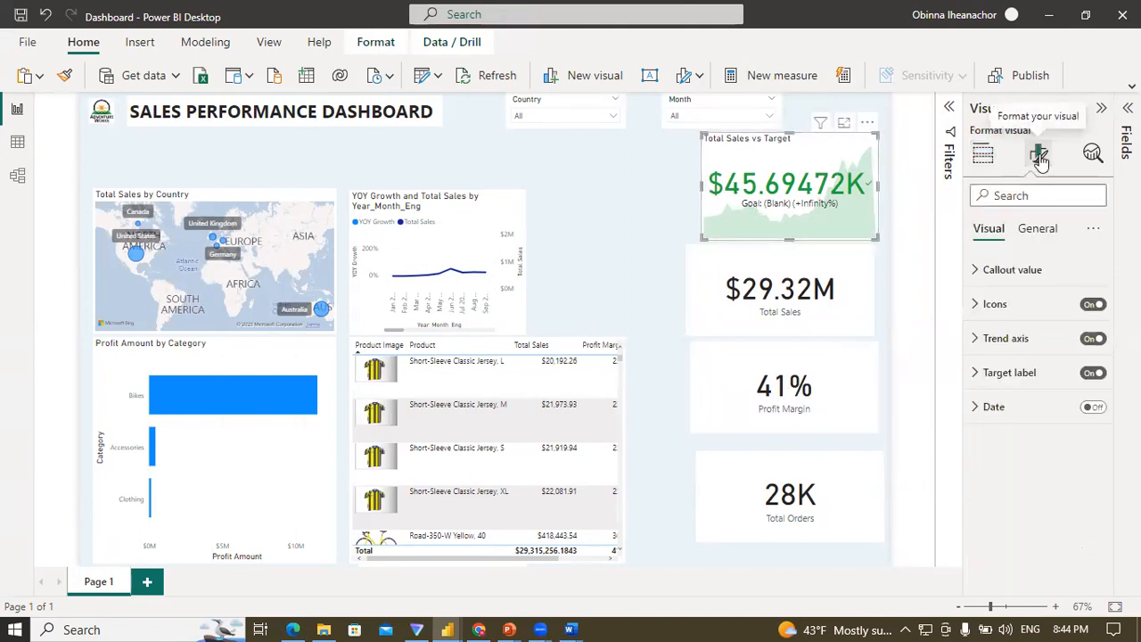
{"action": "left_click", "coordinate": [1032, 234]}
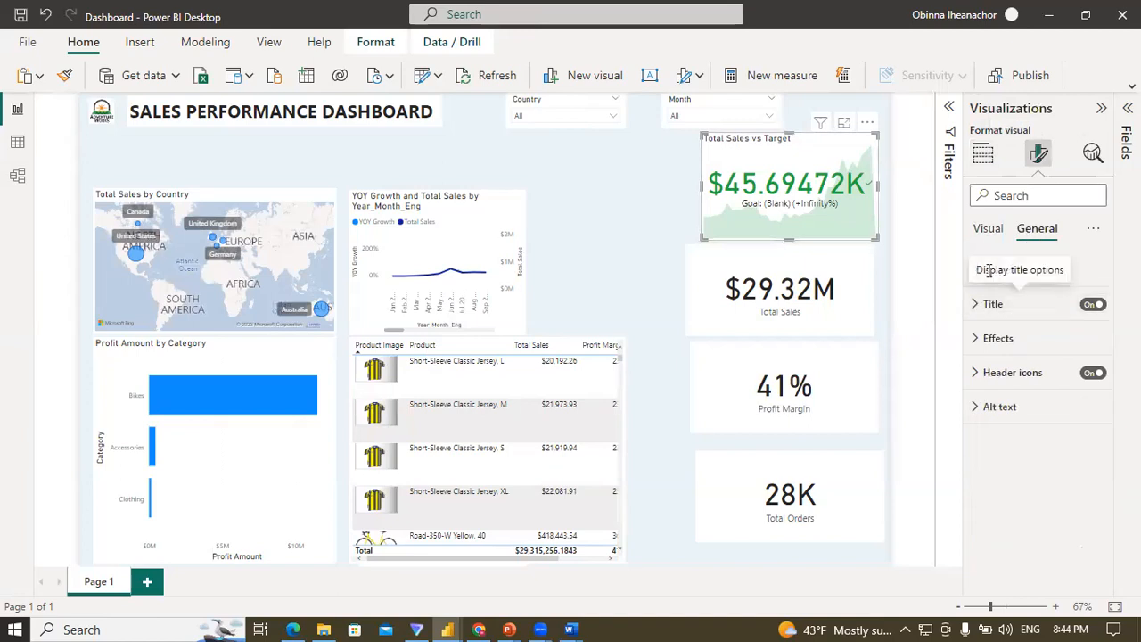
{"action": "left_click", "coordinate": [974, 269]}
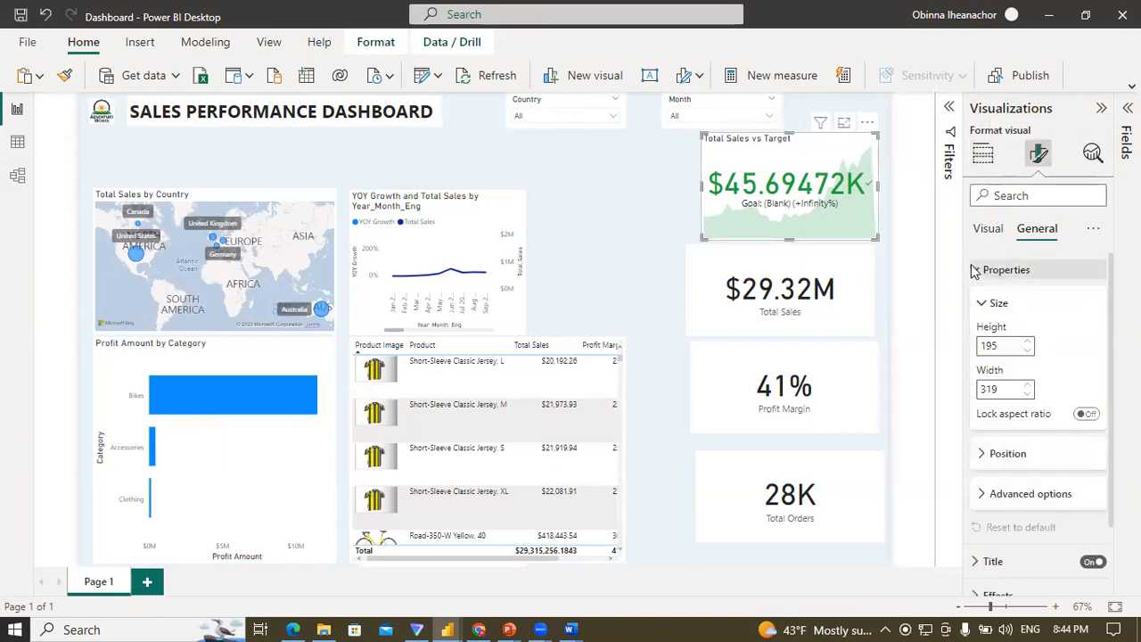
{"action": "double_click", "coordinate": [985, 389]}
{"action": "type", "text": "338"}
{"action": "left_click_drag", "start_coordinate": [1003, 350], "coordinate": [969, 357]}
{"action": "type", "text": "190"}
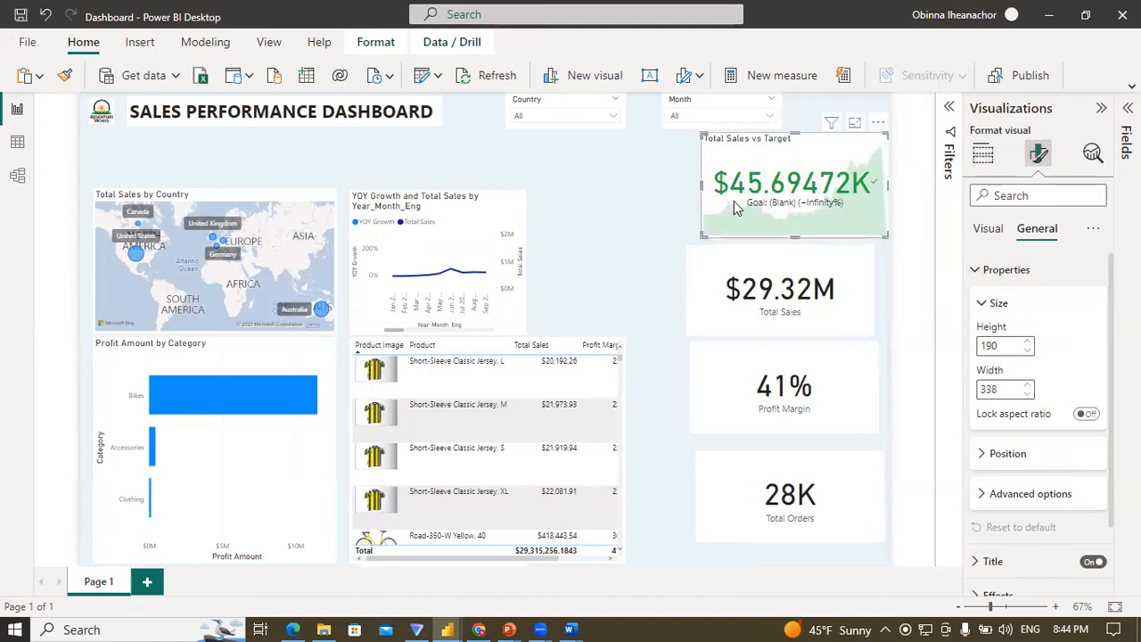
{"action": "left_click_drag", "start_coordinate": [735, 203], "coordinate": [721, 199]}
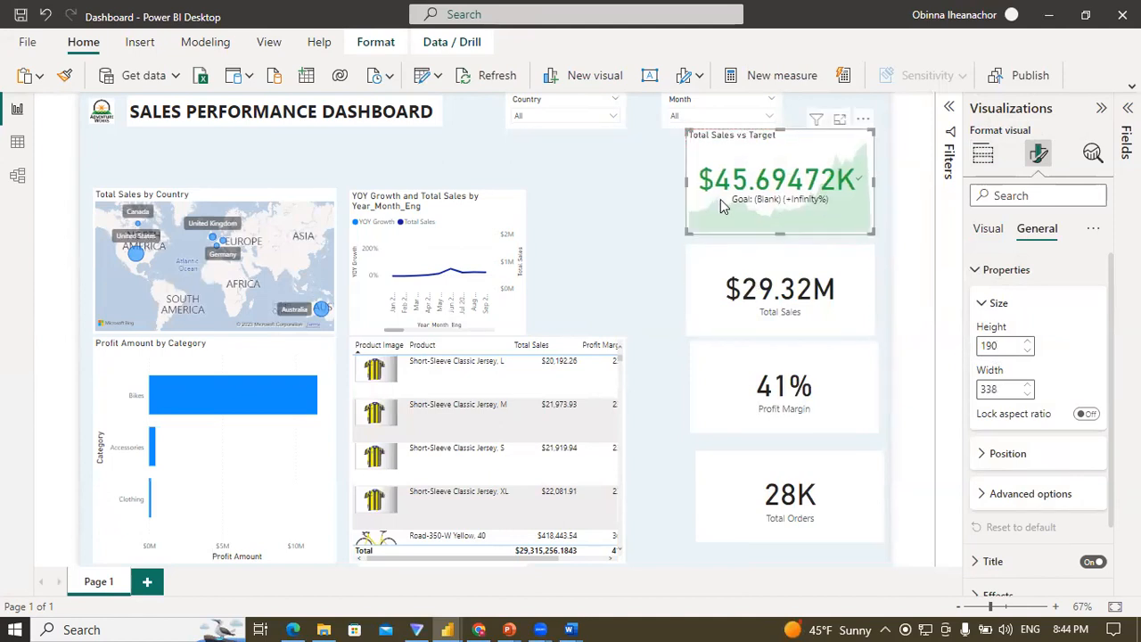
{"action": "left_click", "coordinate": [629, 219]}
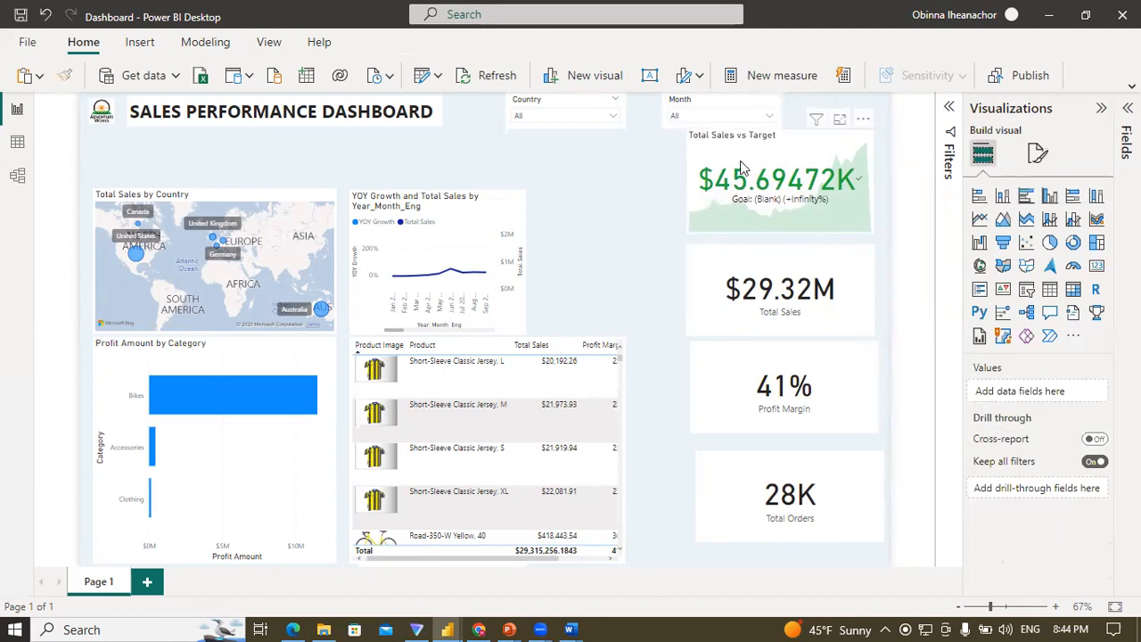
{"action": "left_click", "coordinate": [752, 159]}
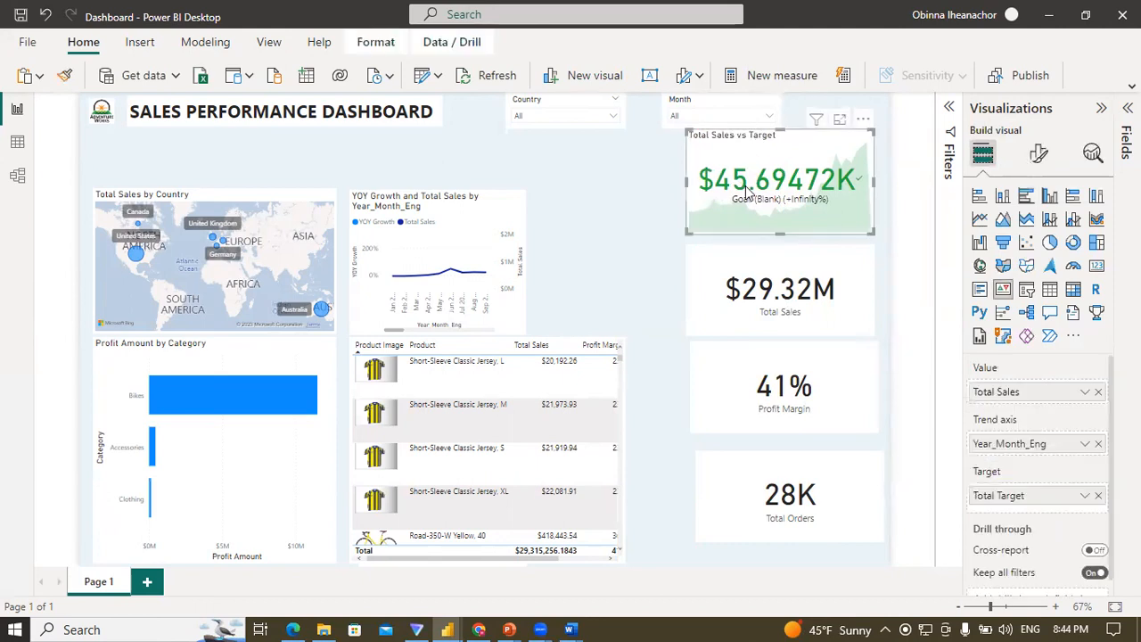
{"action": "left_click", "coordinate": [763, 278]}
{"action": "left_click", "coordinate": [744, 374], "text": "ctrl"}
{"action": "left_click", "coordinate": [728, 478], "text": "ctrl"}
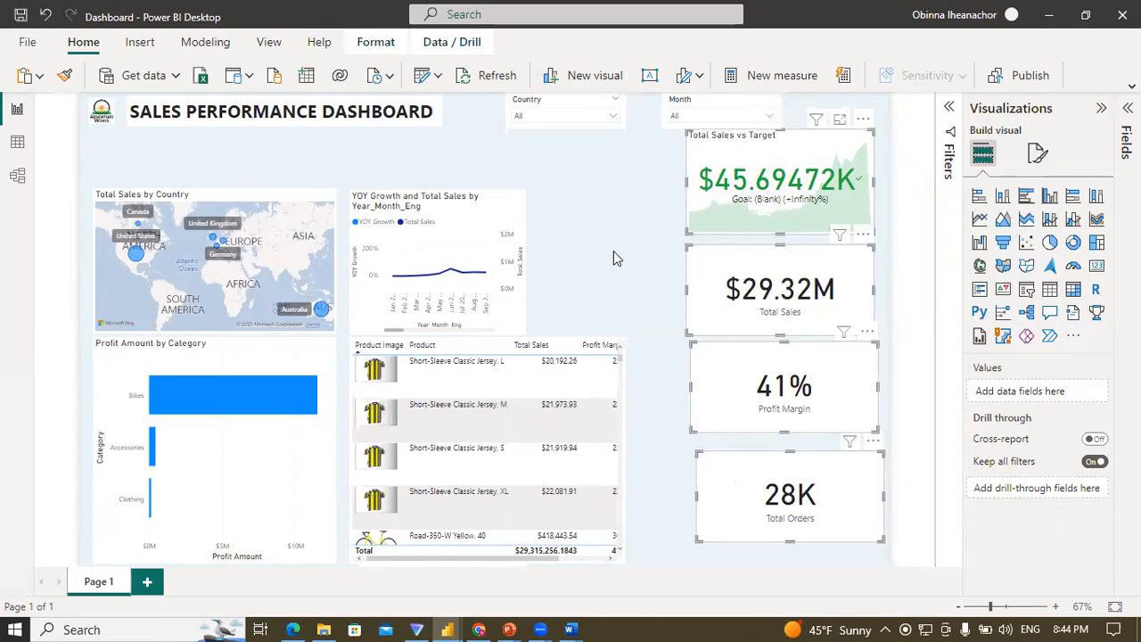
{"action": "left_click", "coordinate": [749, 208]}
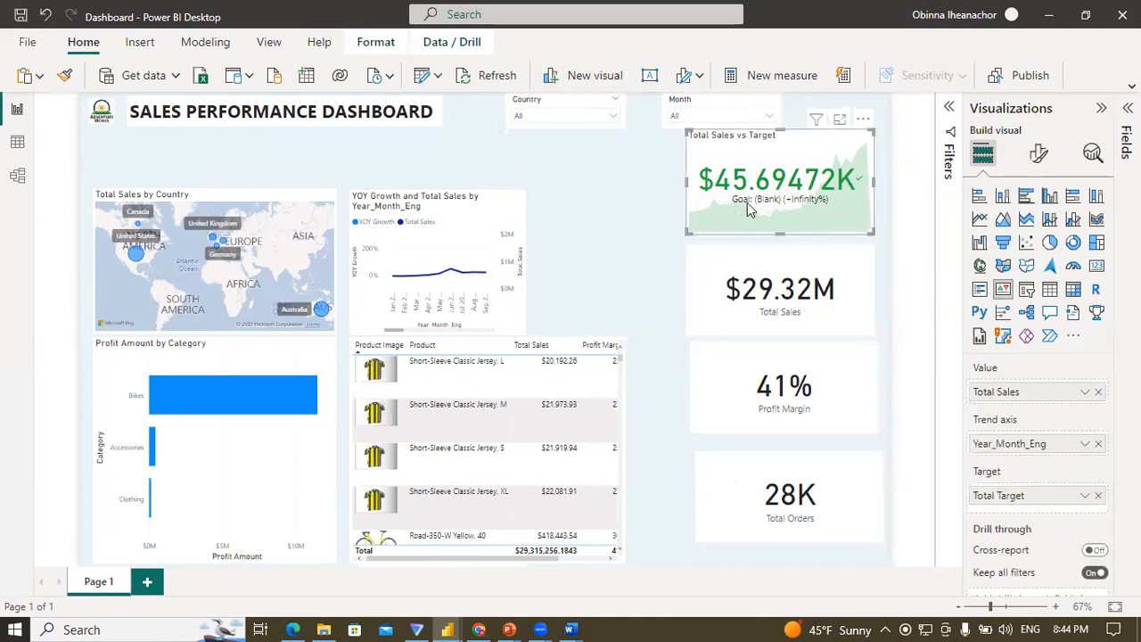
{"action": "left_click", "coordinate": [740, 284], "text": "ctrl"}
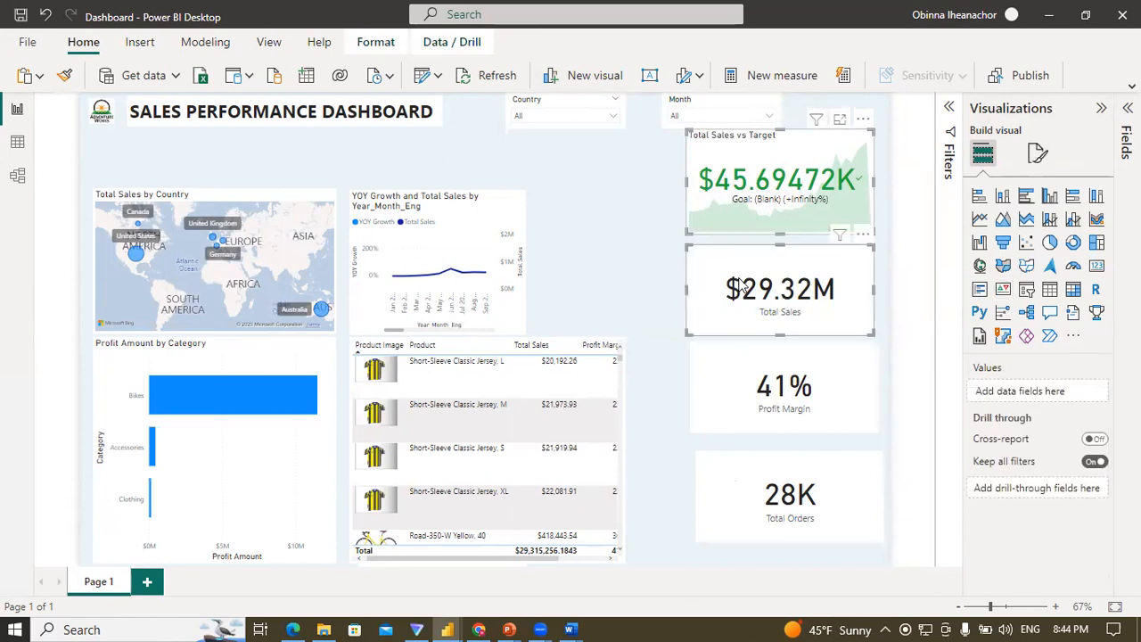
{"action": "left_click", "coordinate": [732, 375], "text": "ctrl"}
{"action": "left_click", "coordinate": [723, 484]}
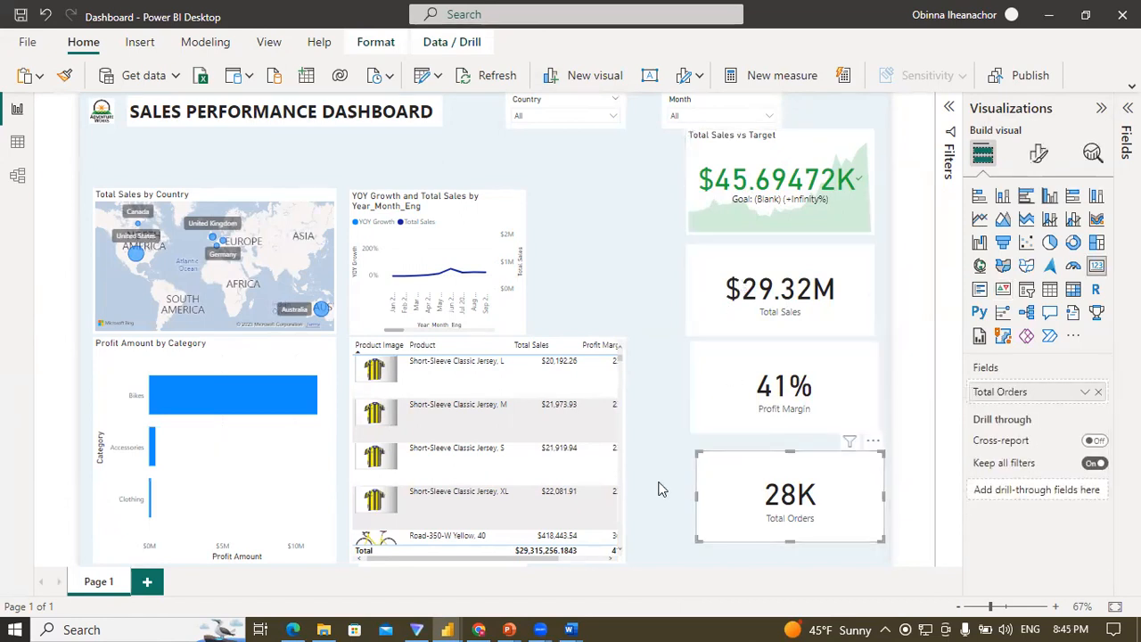
{"action": "left_click", "coordinate": [662, 242]}
{"action": "left_click_drag", "start_coordinate": [653, 176], "coordinate": [891, 553]}
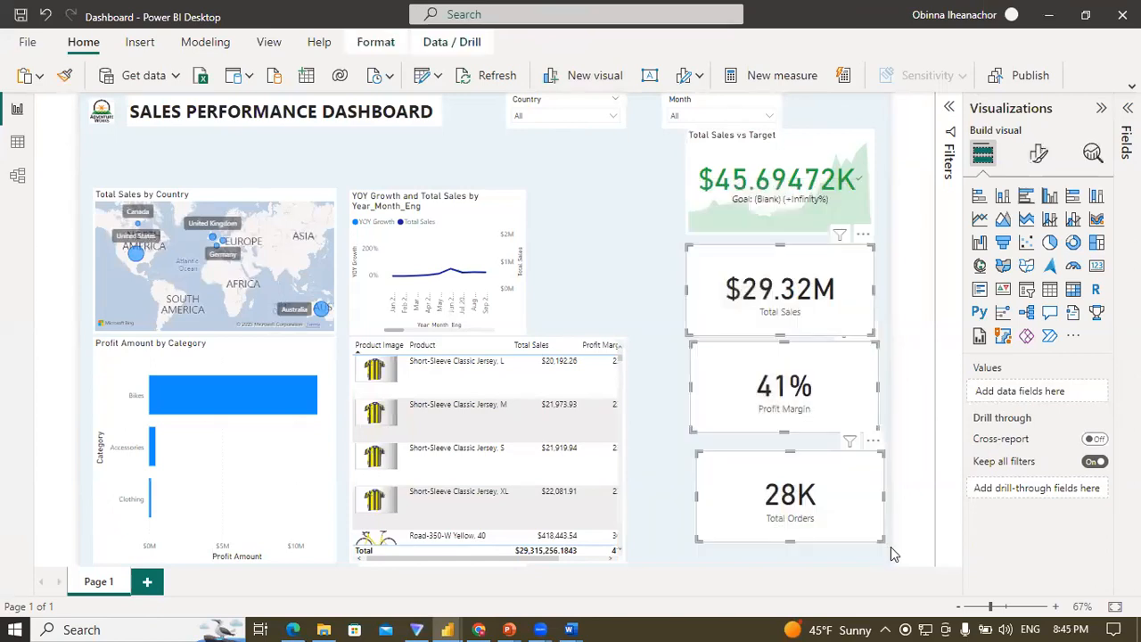
{"action": "left_click", "coordinate": [679, 193]}
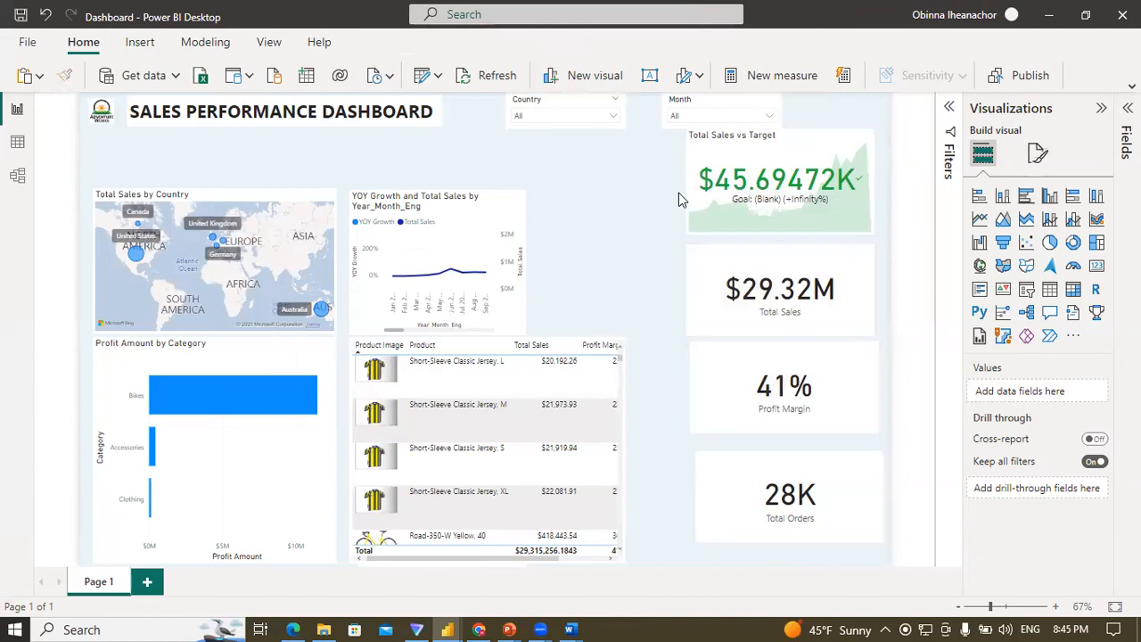
{"action": "left_click_drag", "start_coordinate": [669, 147], "coordinate": [889, 548]}
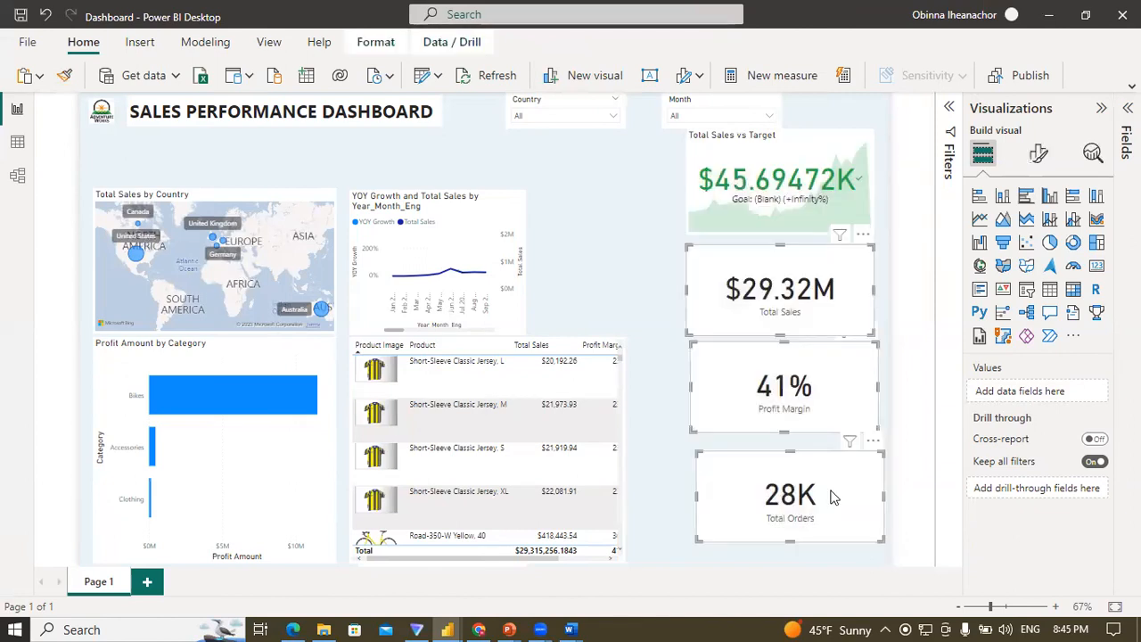
{"action": "left_click", "coordinate": [650, 187]}
Step: Align the Total Sales vs Target KPI and the Total Sales, Profit Margin and Total Orders cards to the right
{"action": "left_click_drag", "start_coordinate": [657, 125], "coordinate": [901, 603]}
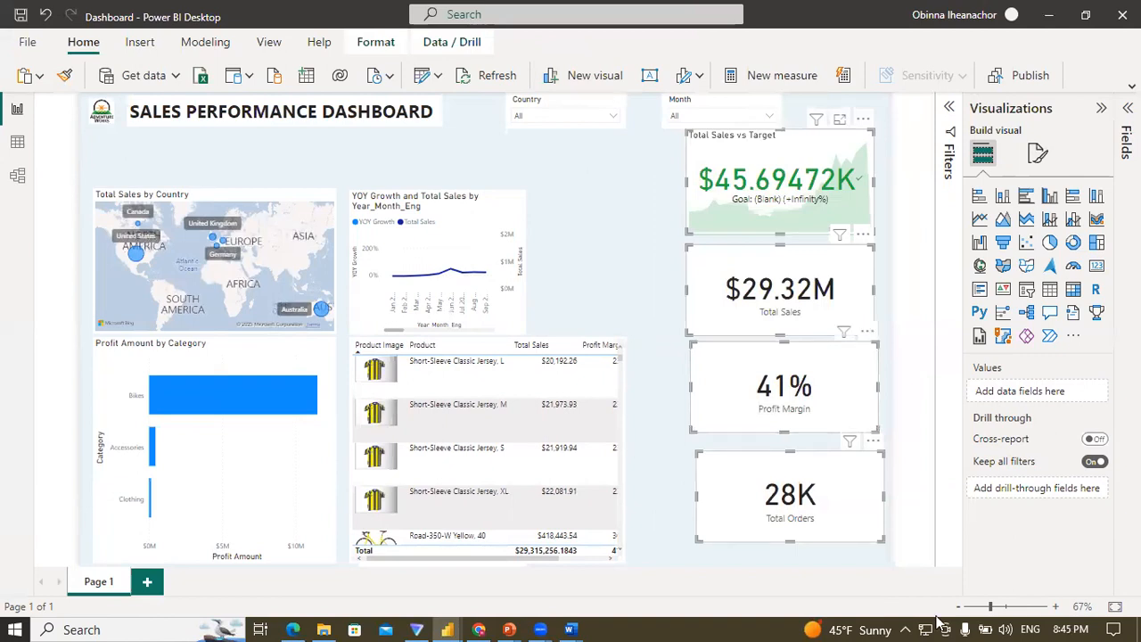
{"action": "left_click", "coordinate": [379, 42]}
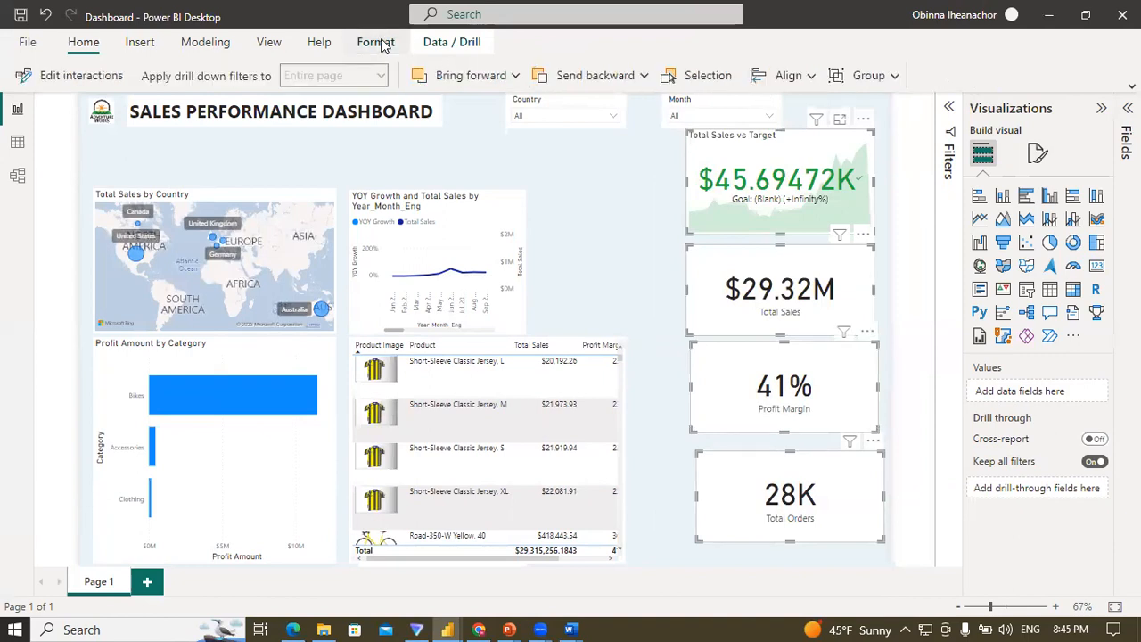
{"action": "left_click", "coordinate": [803, 82]}
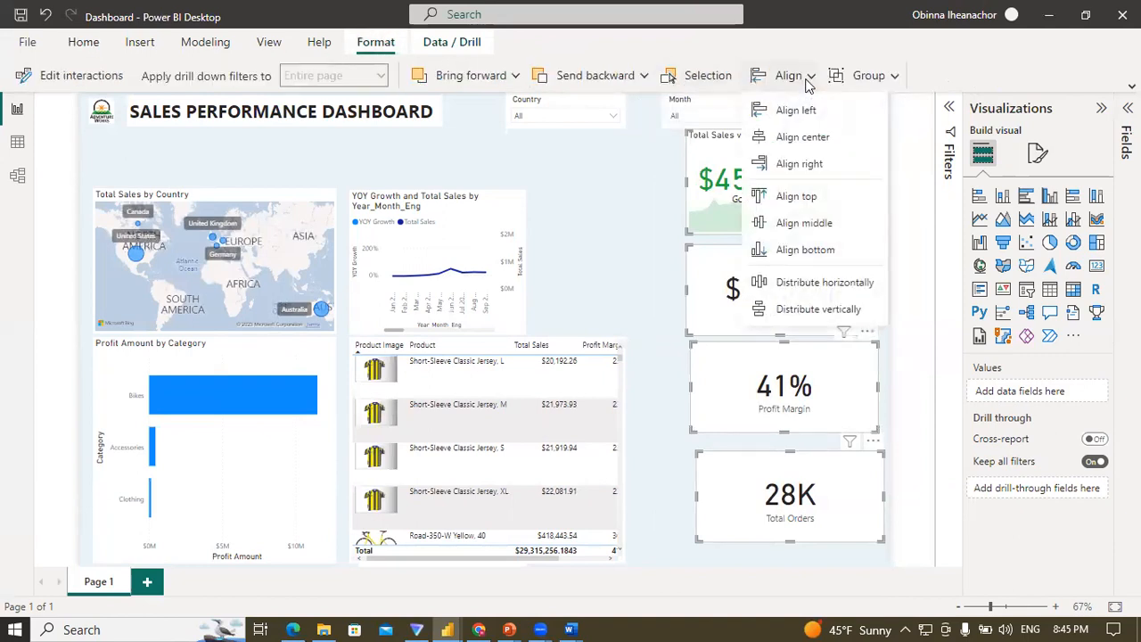
{"action": "left_click", "coordinate": [815, 166]}
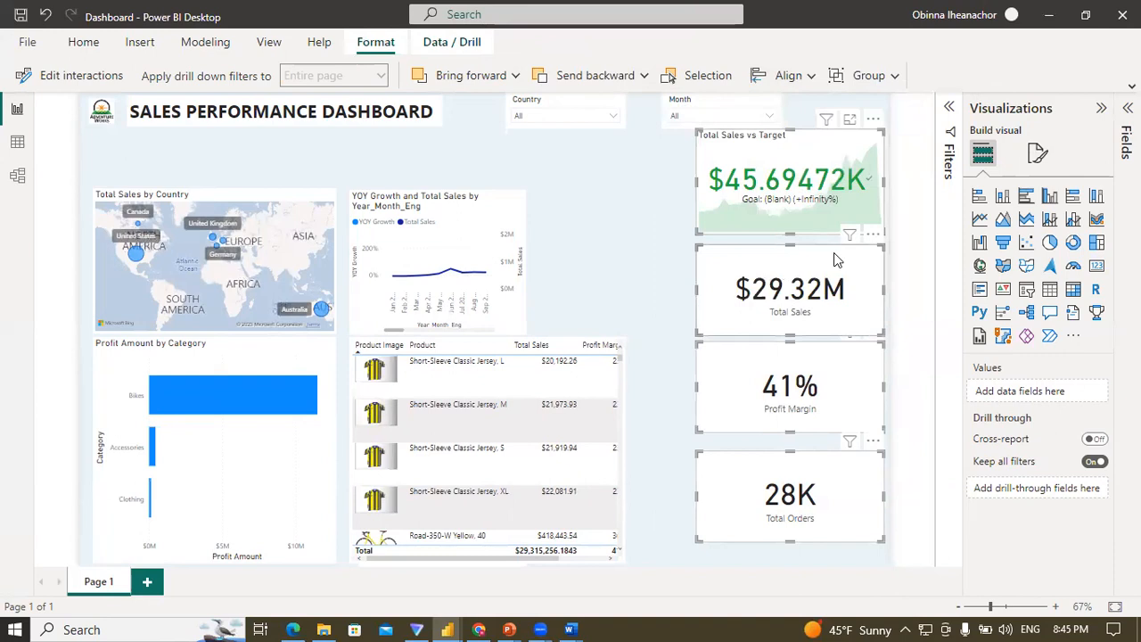
Step: Distribute the KPI and the three cards beneath it vertically so their spacing is even
{"action": "left_click", "coordinate": [815, 78]}
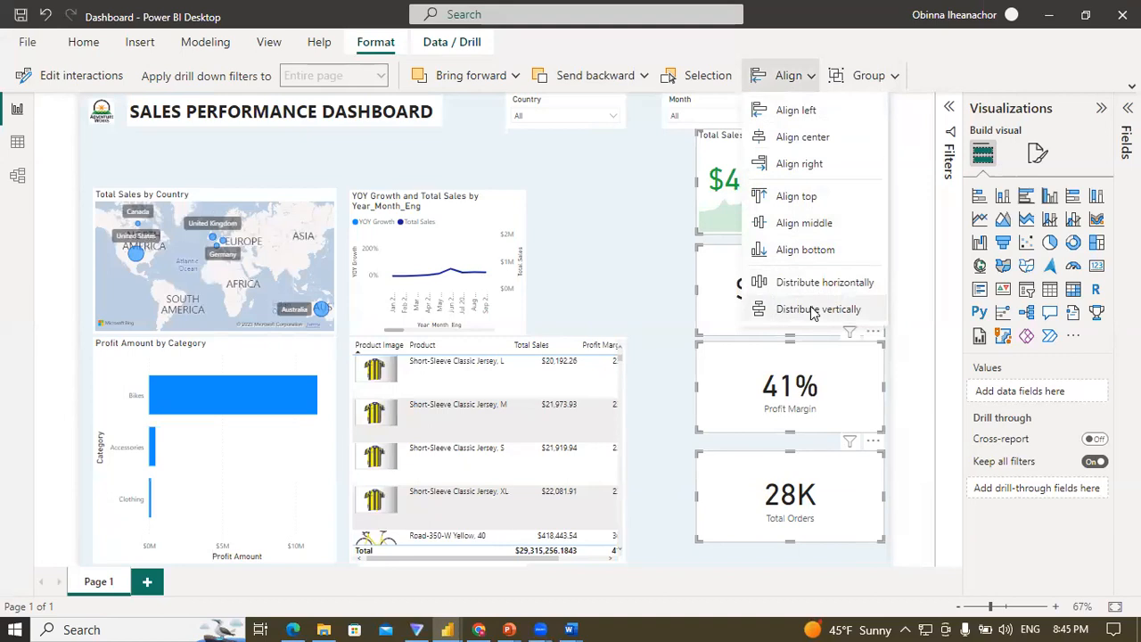
{"action": "left_click", "coordinate": [812, 310]}
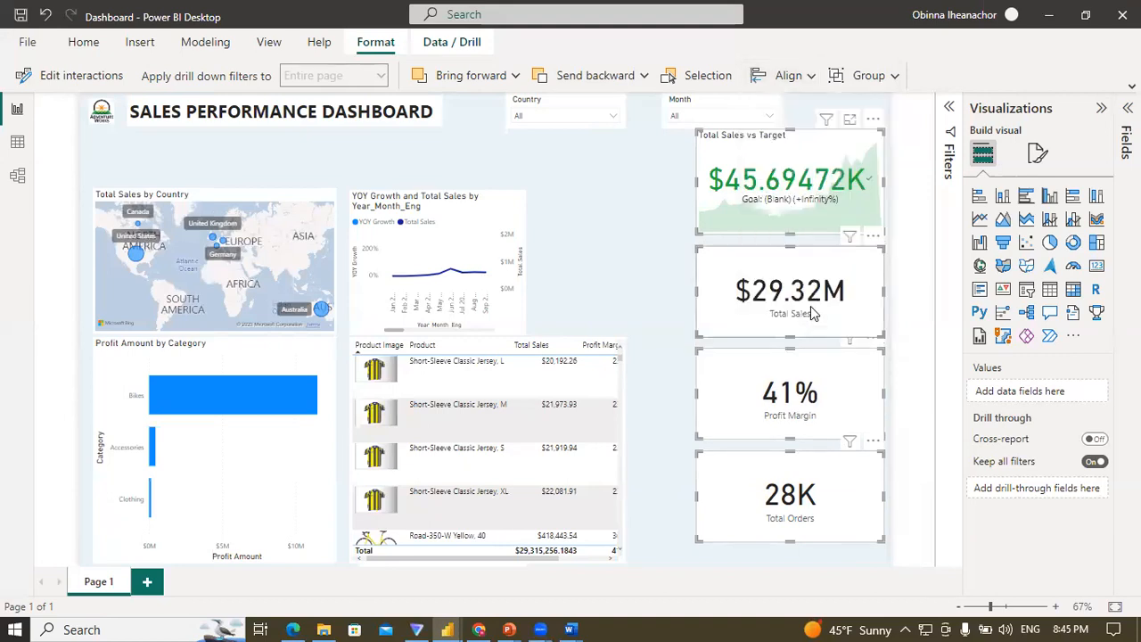
{"action": "left_click", "coordinate": [625, 200]}
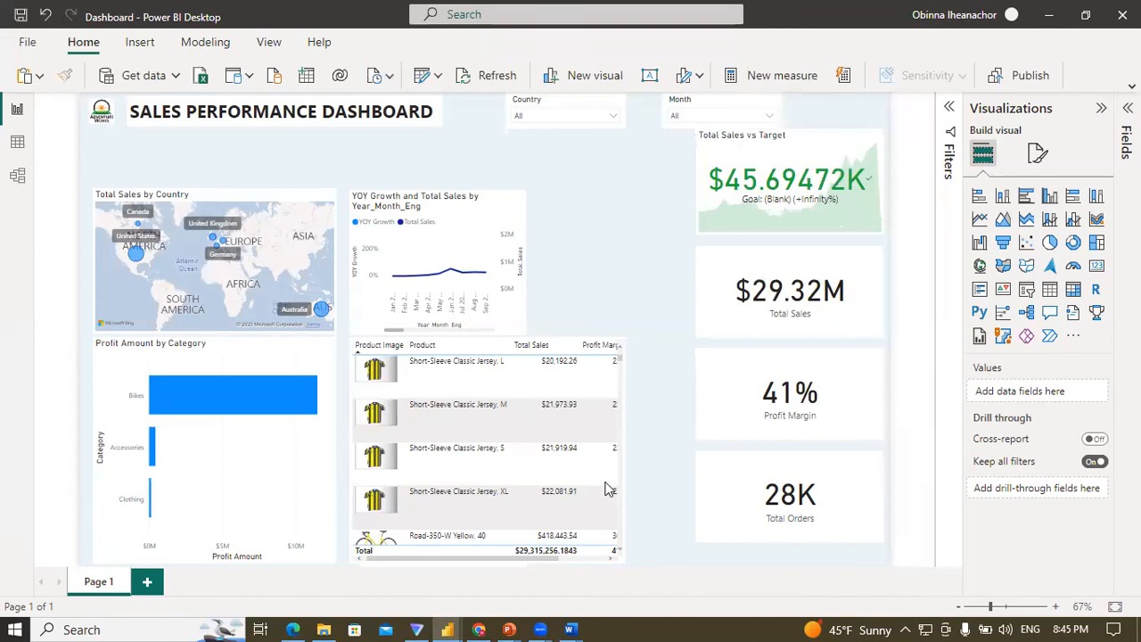
Step: Move the KPI and its three cards down together until the Total Orders card ends about level with the product table's bottom edge
{"action": "left_click", "coordinate": [740, 201]}
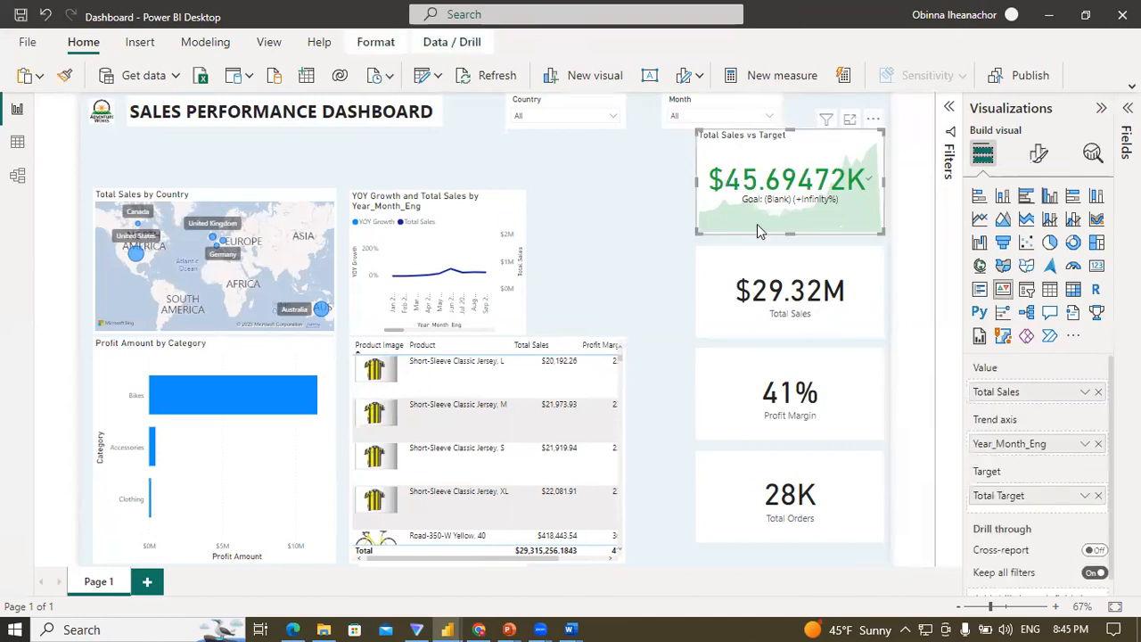
{"action": "left_click", "coordinate": [756, 285]}
{"action": "left_click", "coordinate": [755, 357], "text": "ctrl"}
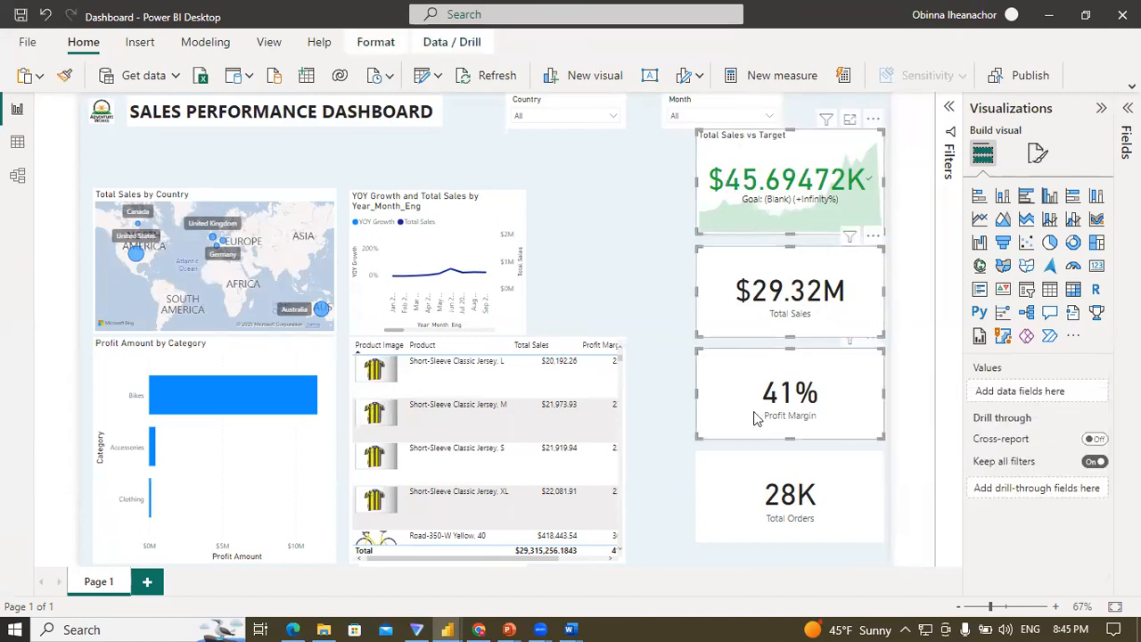
{"action": "left_click", "coordinate": [757, 482], "text": "ctrl"}
{"action": "key", "text": "Down"}
{"action": "key", "text": "Down"}
{"action": "key", "text": "Down"}
{"action": "key", "text": "Down"}
{"action": "key", "text": "Down"}
{"action": "key", "text": "Down"}
{"action": "key", "text": "Down"}
{"action": "key", "text": "Down"}
{"action": "key", "text": "Down"}
{"action": "key", "text": "Down"}
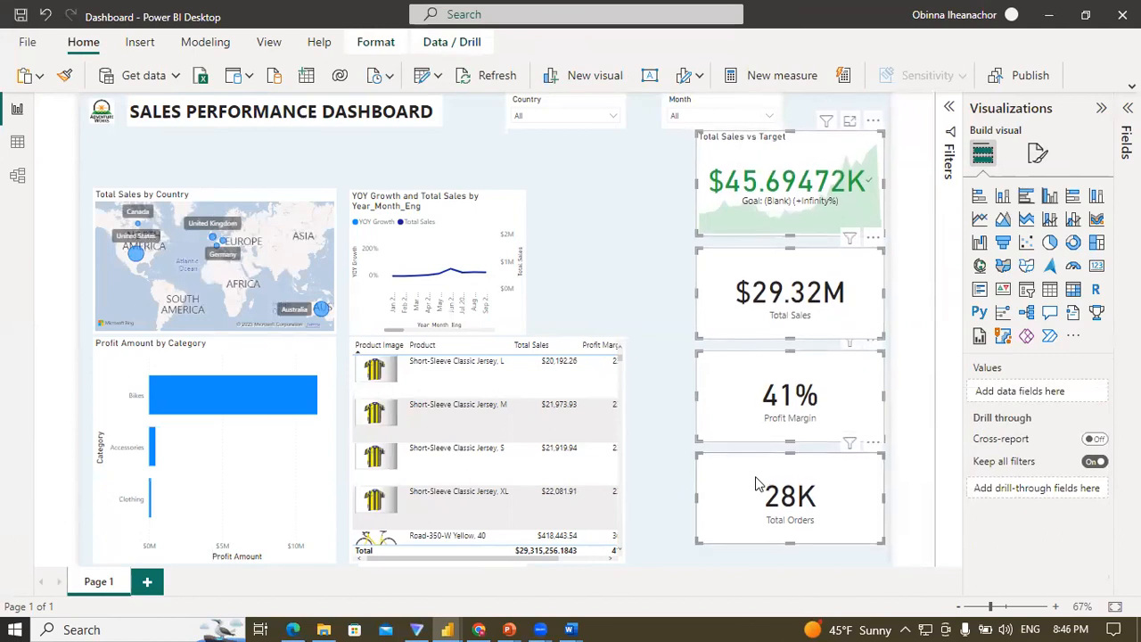
{"action": "key", "text": "Down"}
{"action": "key", "text": "Down"}
{"action": "key", "text": "Down"}
{"action": "key", "text": "Down"}
{"action": "key", "text": "Down"}
{"action": "key", "text": "Down"}
{"action": "key", "text": "Down"}
{"action": "key", "text": "Down"}
{"action": "key", "text": "Down"}
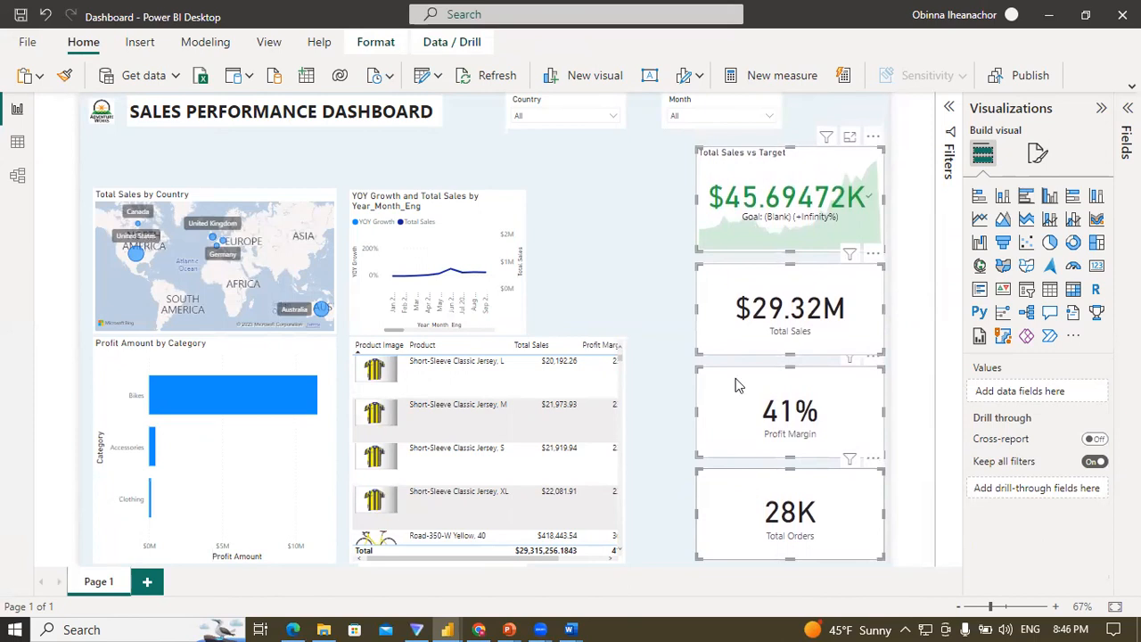
{"action": "left_click", "coordinate": [719, 299]}
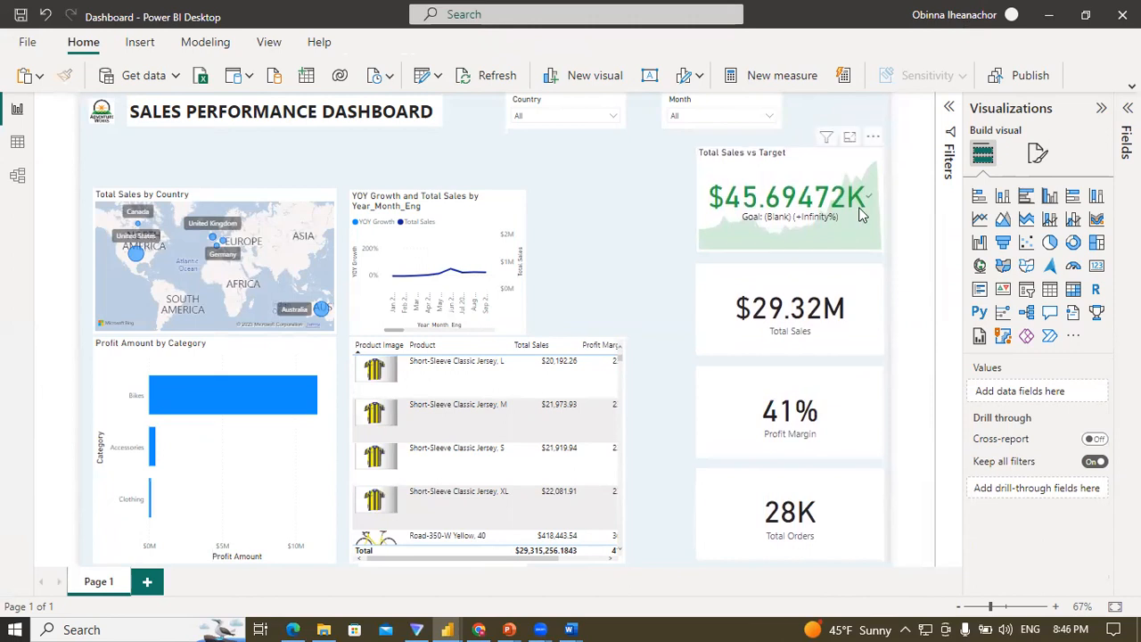
Step: Insert a stacked area chart, place it over the Total Sales card and widen it to the card's full width
{"action": "left_click", "coordinate": [780, 317]}
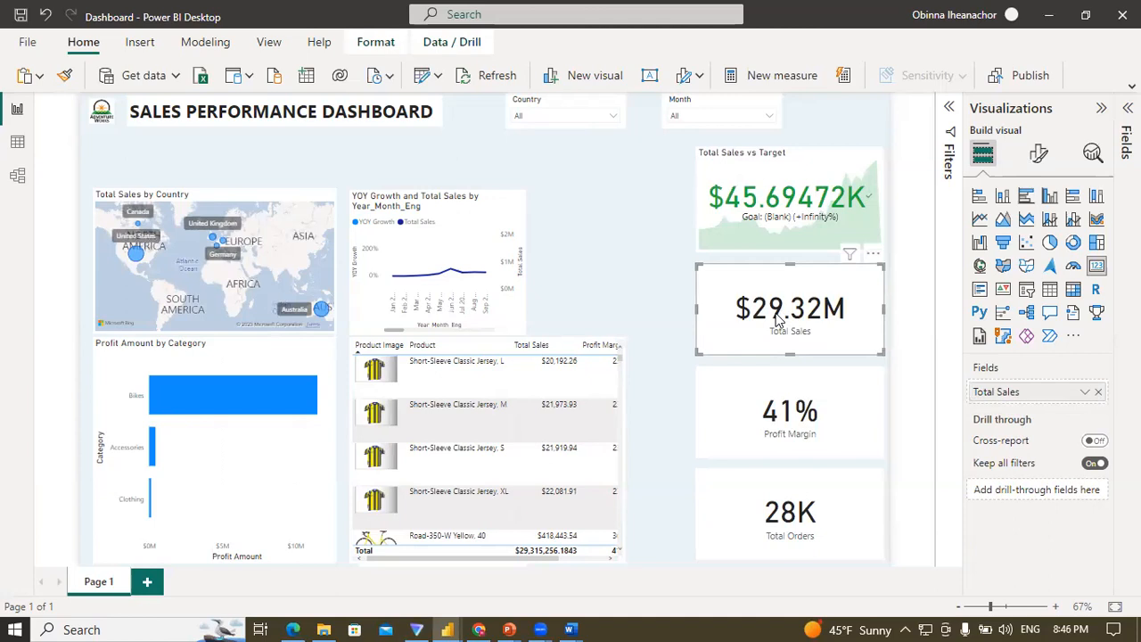
{"action": "left_click", "coordinate": [649, 302]}
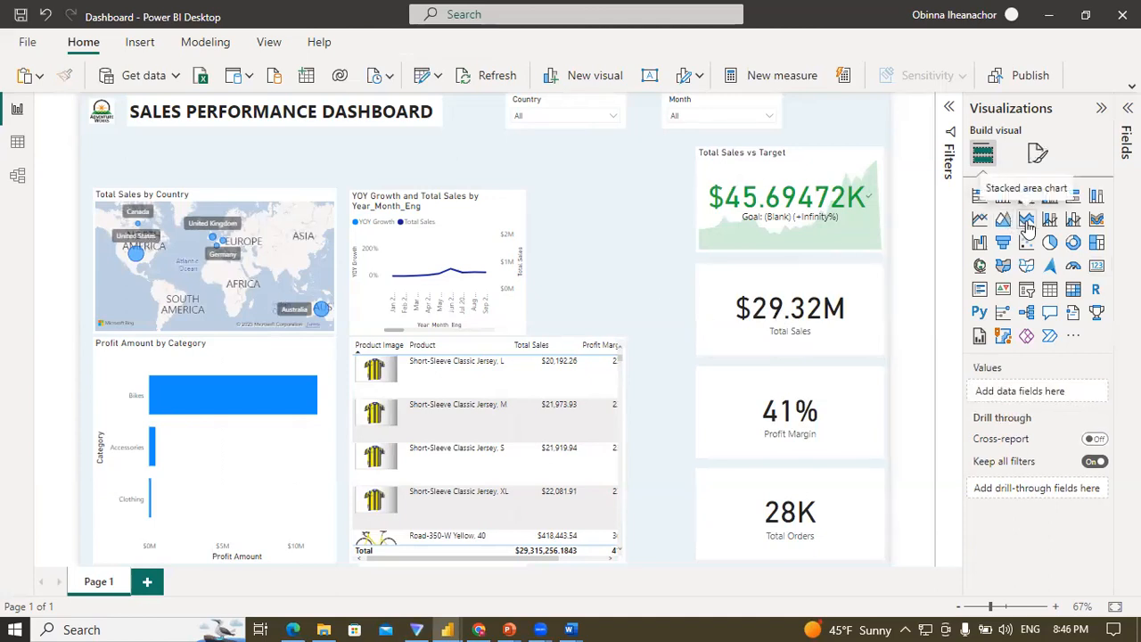
{"action": "left_click", "coordinate": [1027, 223]}
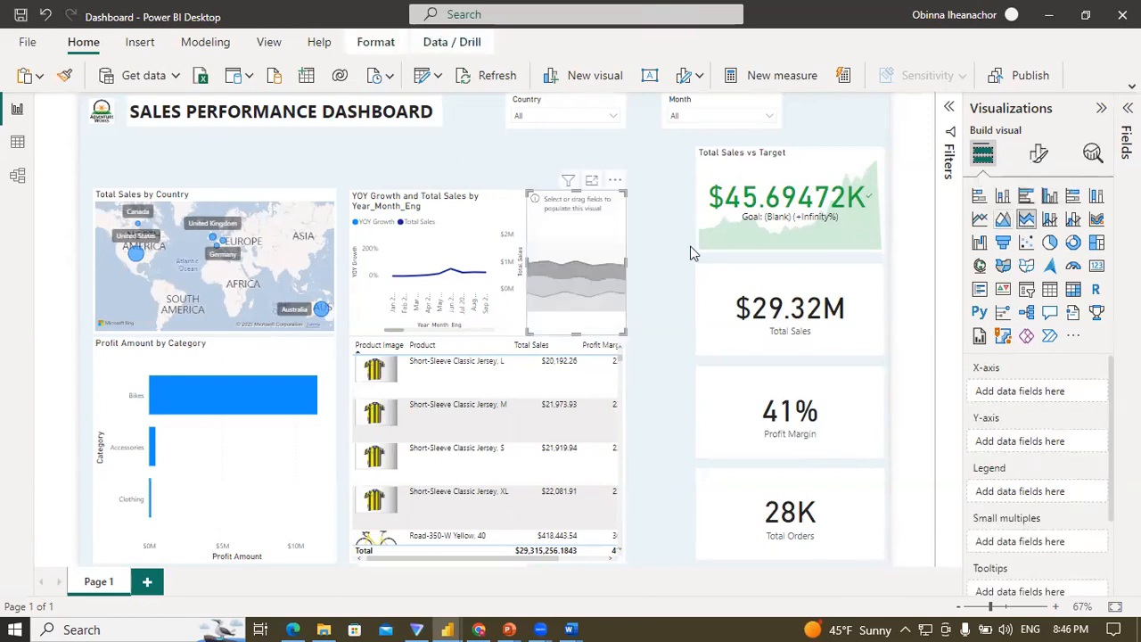
{"action": "left_click_drag", "start_coordinate": [613, 189], "coordinate": [774, 297]}
{"action": "left_click_drag", "start_coordinate": [722, 332], "coordinate": [696, 334]}
{"action": "left_click_drag", "start_coordinate": [755, 407], "coordinate": [764, 349]}
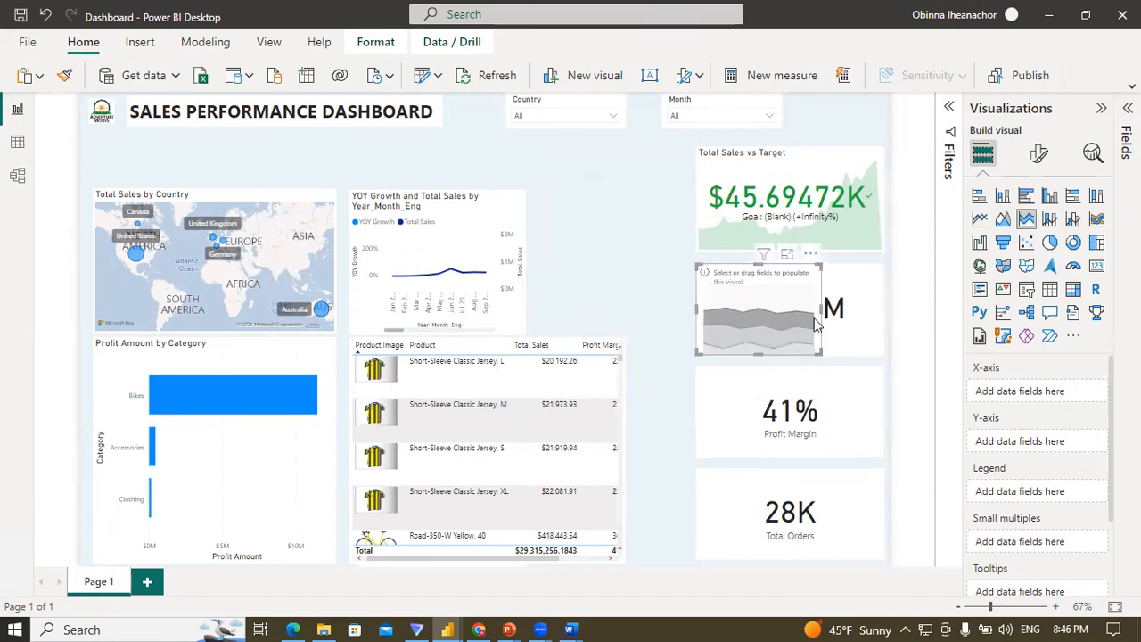
{"action": "left_click_drag", "start_coordinate": [816, 323], "coordinate": [884, 312]}
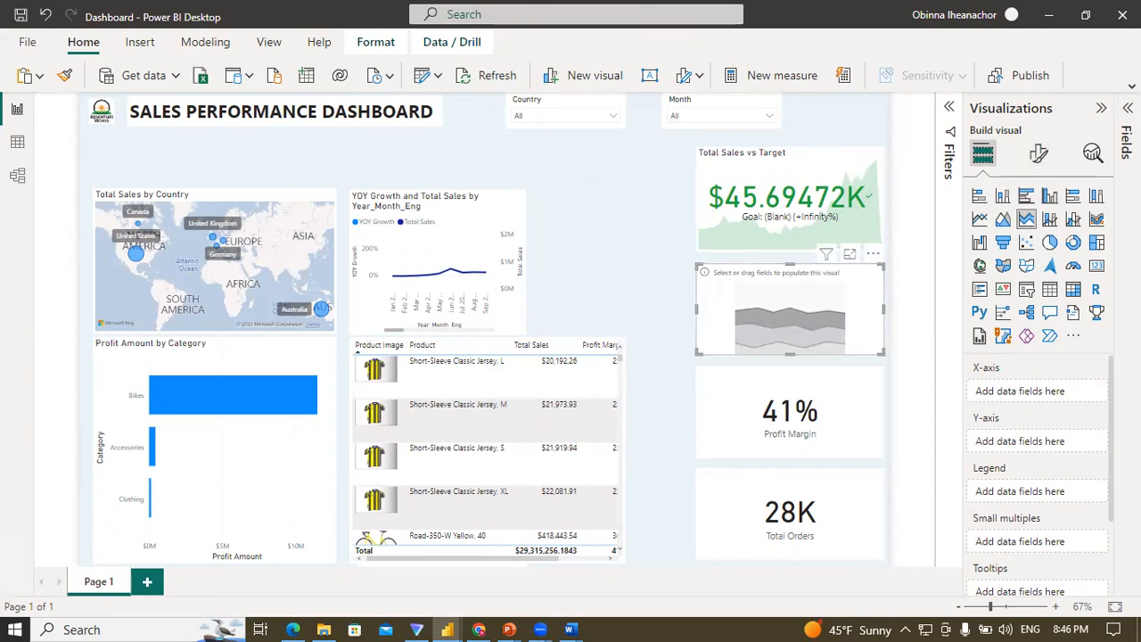
Step: Assign the Total Sales measure from Key Measures to the Y-axis of the new area chart
{"action": "left_click", "coordinate": [1127, 143]}
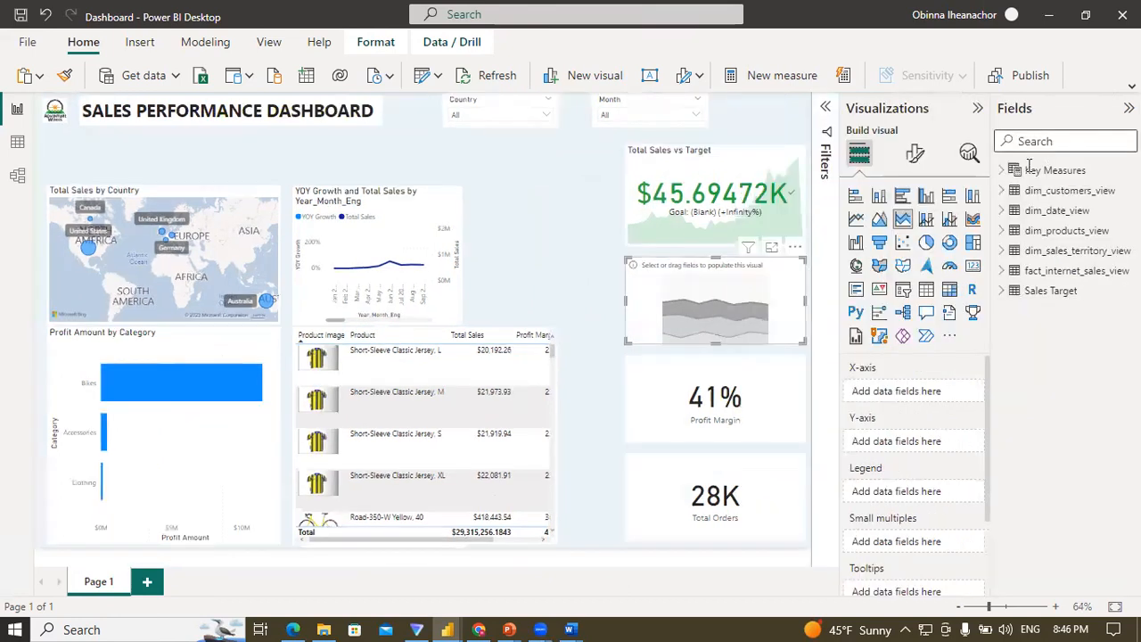
{"action": "left_click", "coordinate": [1016, 170]}
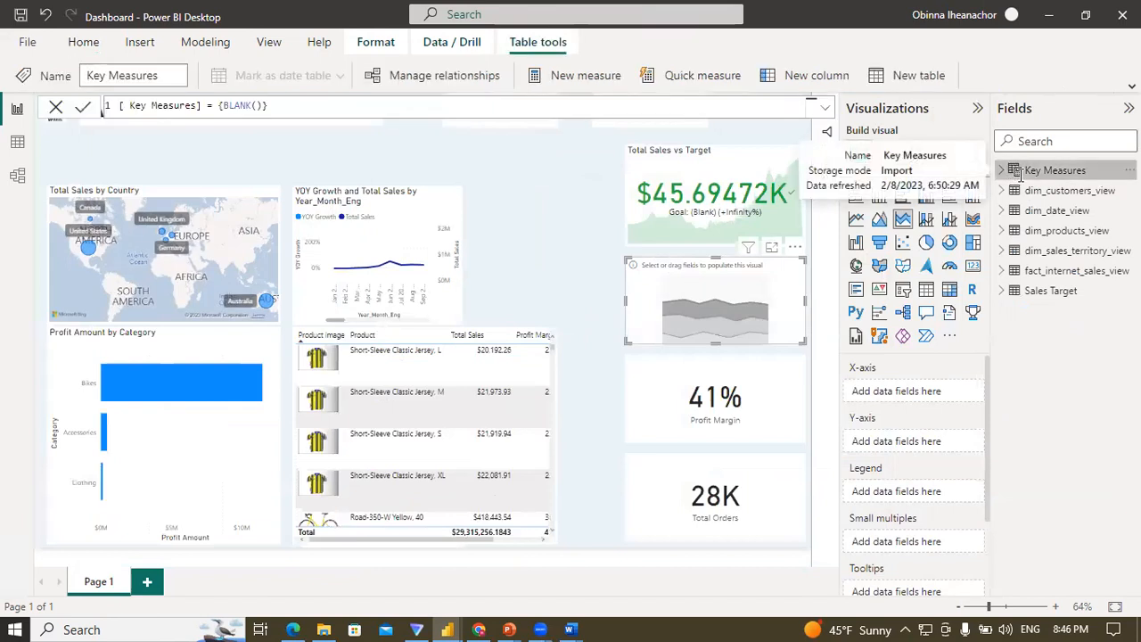
{"action": "left_click_drag", "start_coordinate": [1070, 291], "coordinate": [921, 446]}
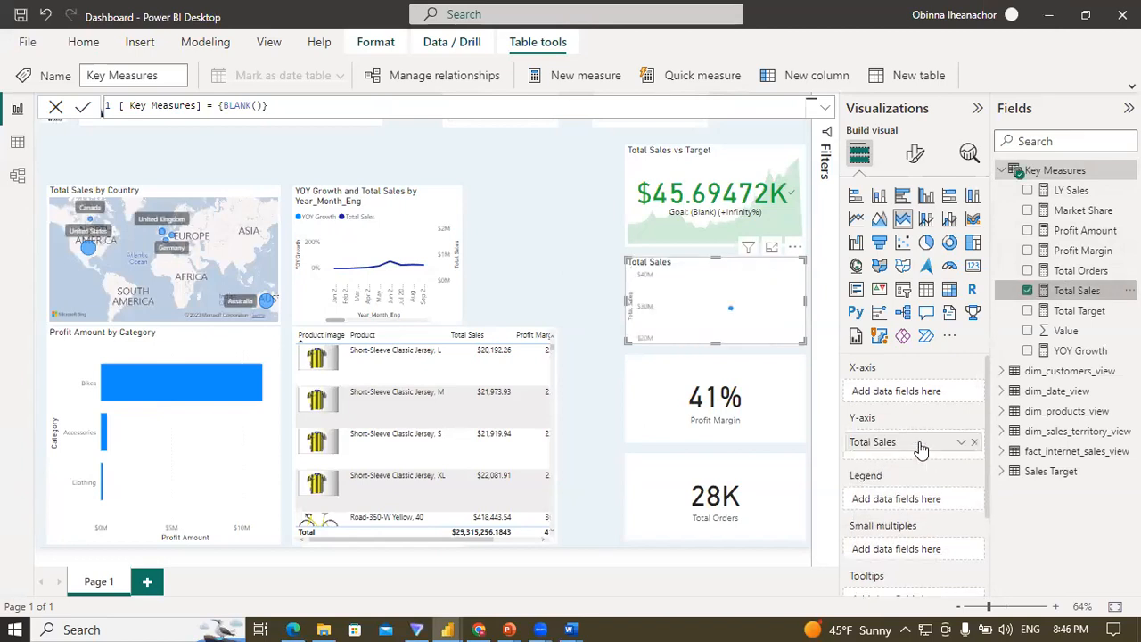
Step: Assign the Quarter-Year field from dim_date_view to the X-axis of the area chart
{"action": "left_click", "coordinate": [1005, 170]}
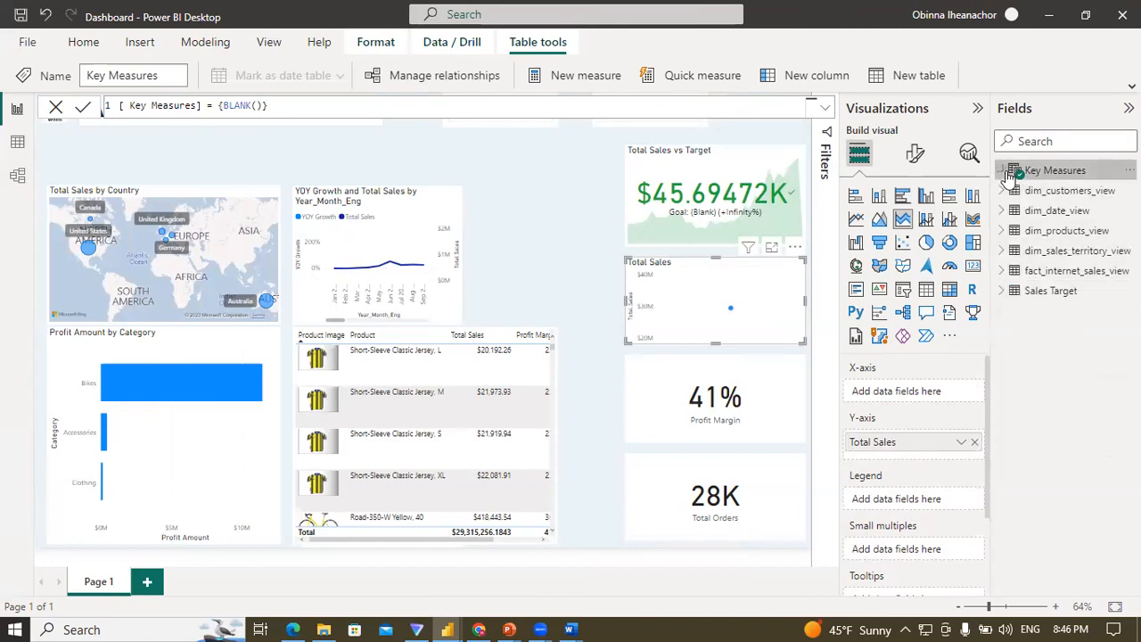
{"action": "left_click", "coordinate": [1001, 211]}
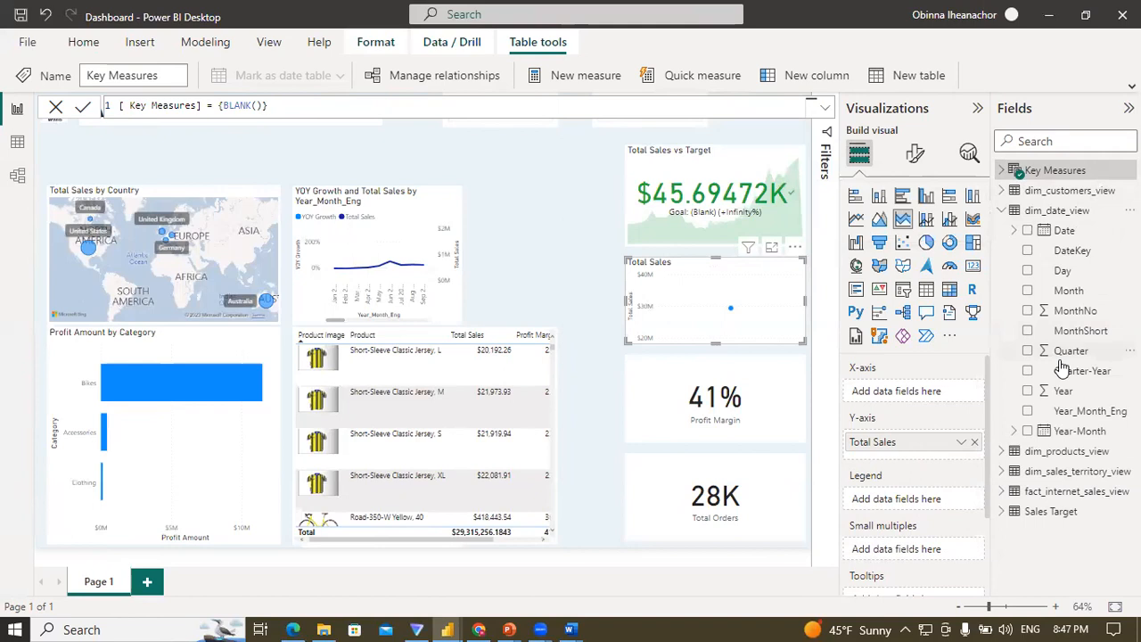
{"action": "left_click_drag", "start_coordinate": [1073, 378], "coordinate": [923, 397]}
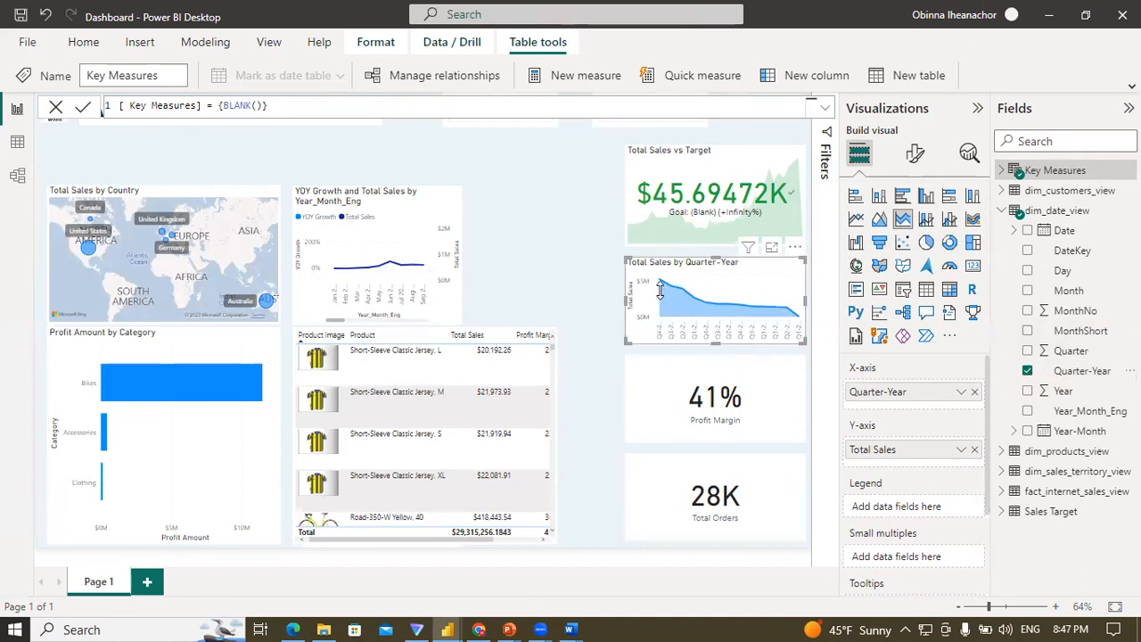
{"action": "mouse_move", "coordinate": [658, 278]}
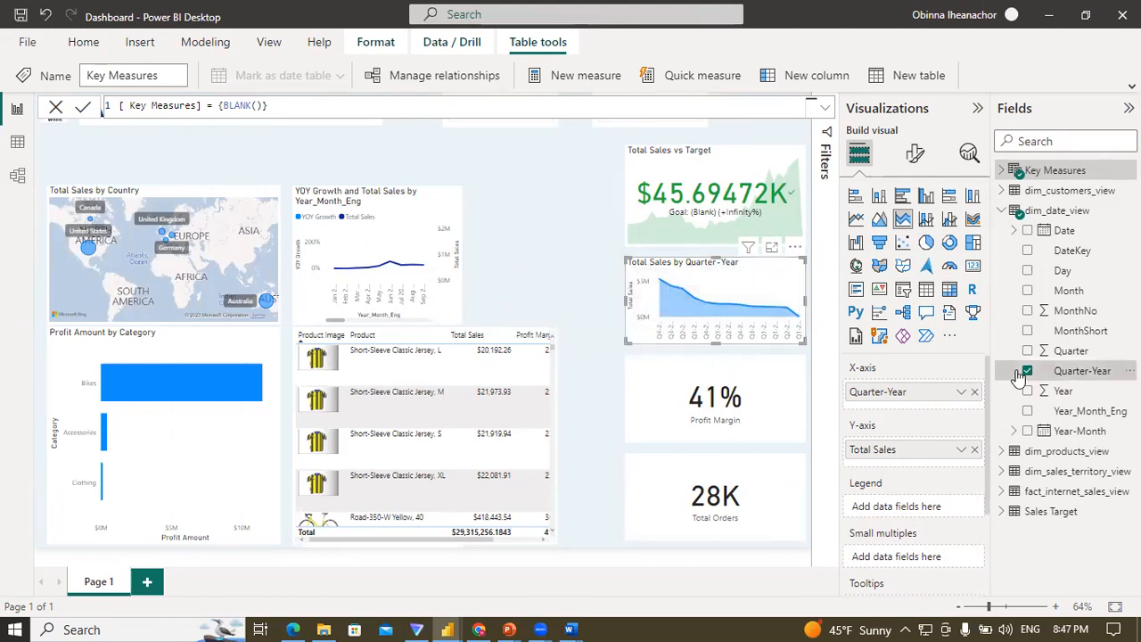
Step: Sort the Quarter-Year column of dim_date_view by the Year column
{"action": "left_click", "coordinate": [1082, 377]}
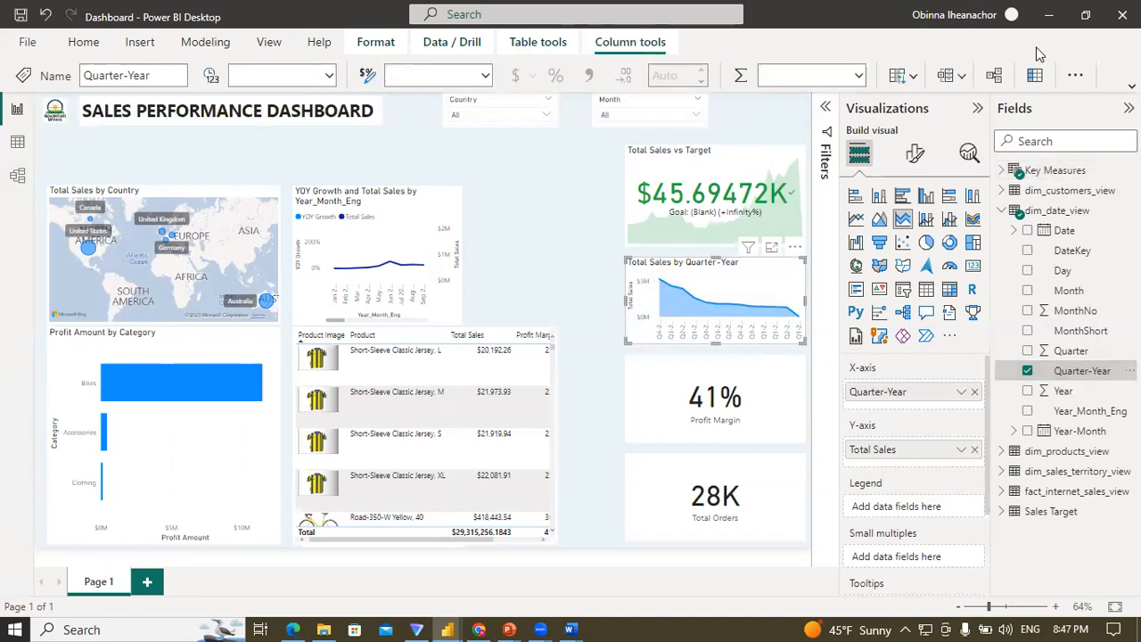
{"action": "left_click", "coordinate": [1076, 79]}
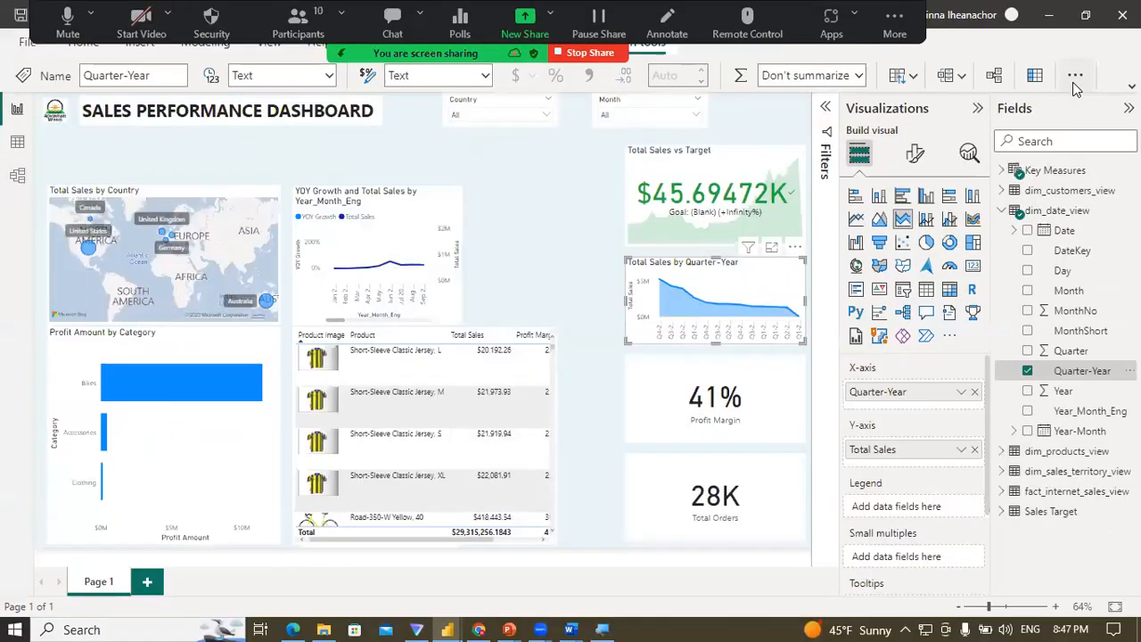
{"action": "left_click", "coordinate": [1076, 131]}
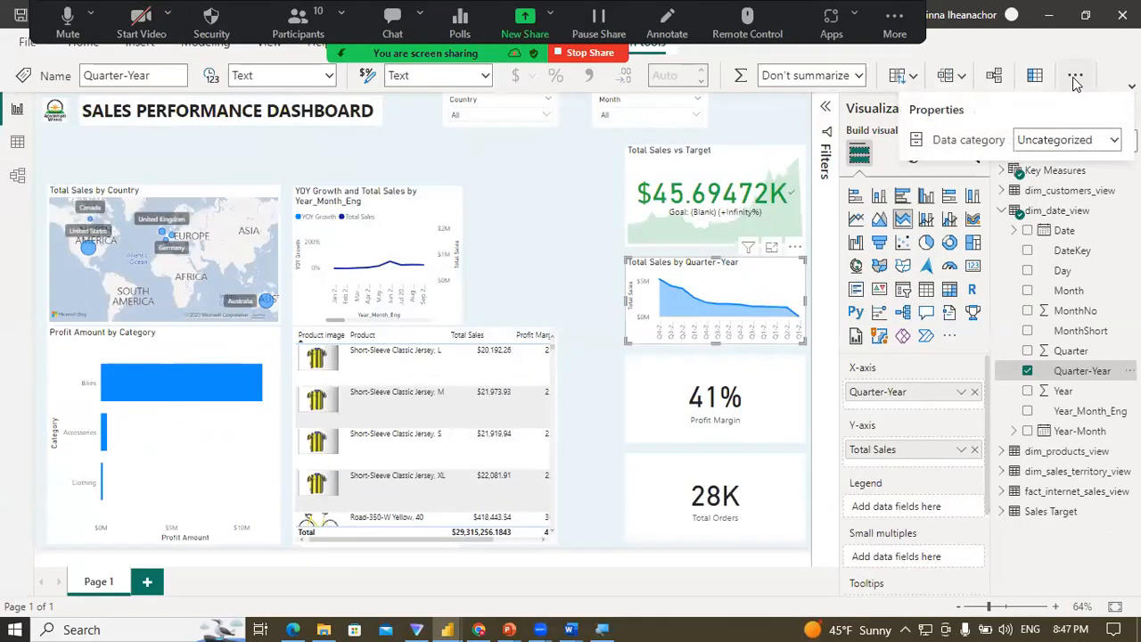
{"action": "left_click", "coordinate": [1076, 82]}
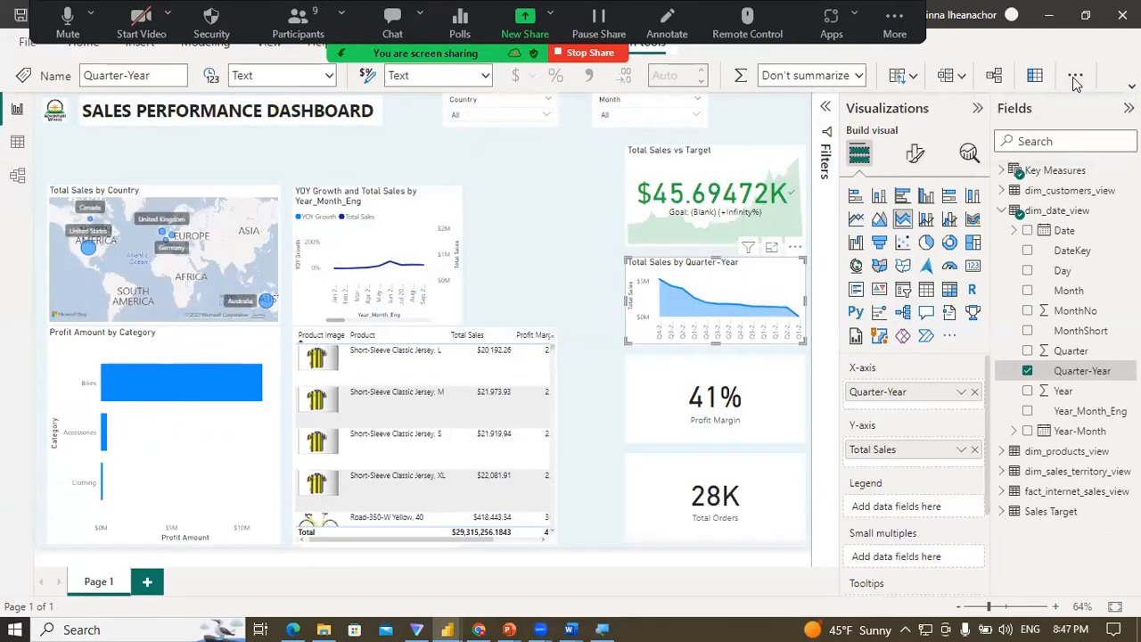
{"action": "left_click", "coordinate": [911, 82]}
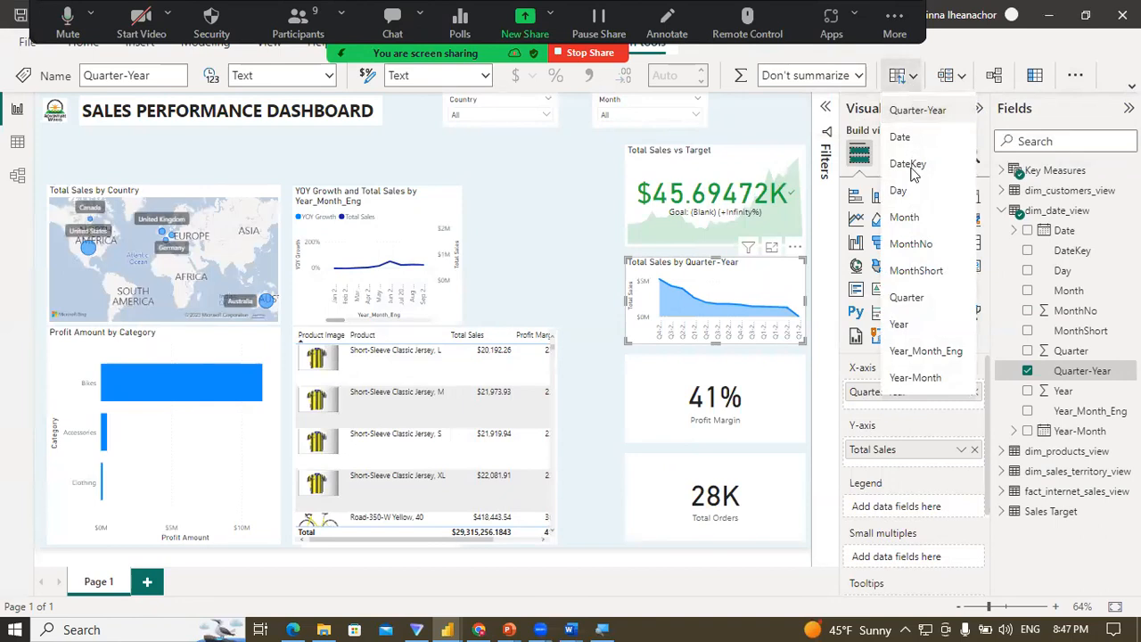
{"action": "left_click", "coordinate": [910, 328]}
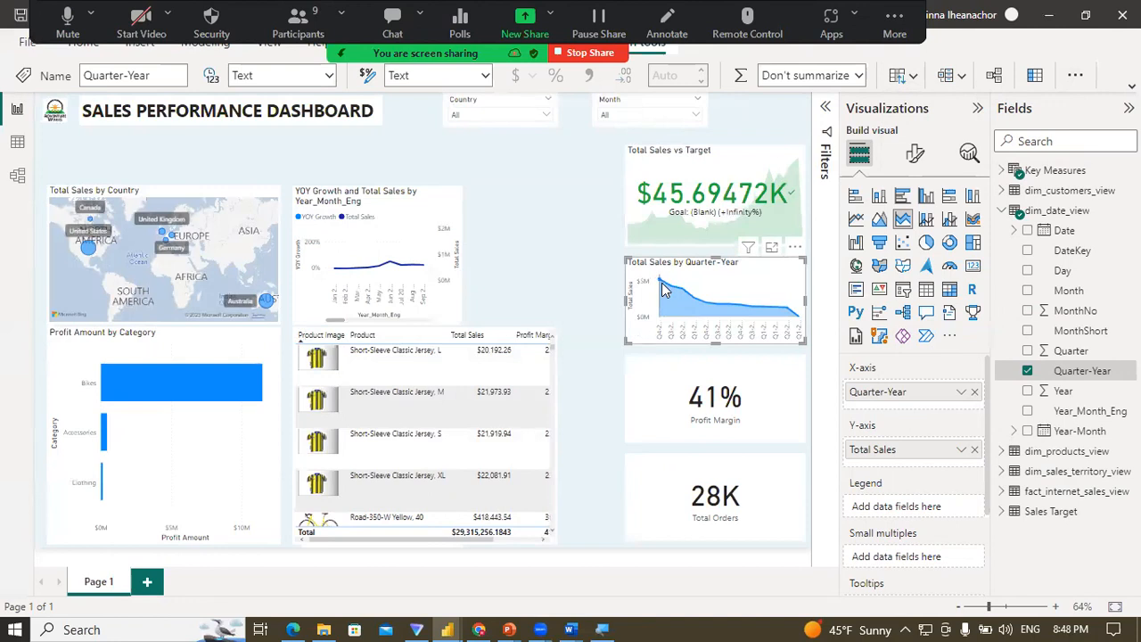
Step: Remove Total Sales from the area chart's Y-axis and add it back from Key Measures to refresh the quarter order
{"action": "mouse_move", "coordinate": [662, 290]}
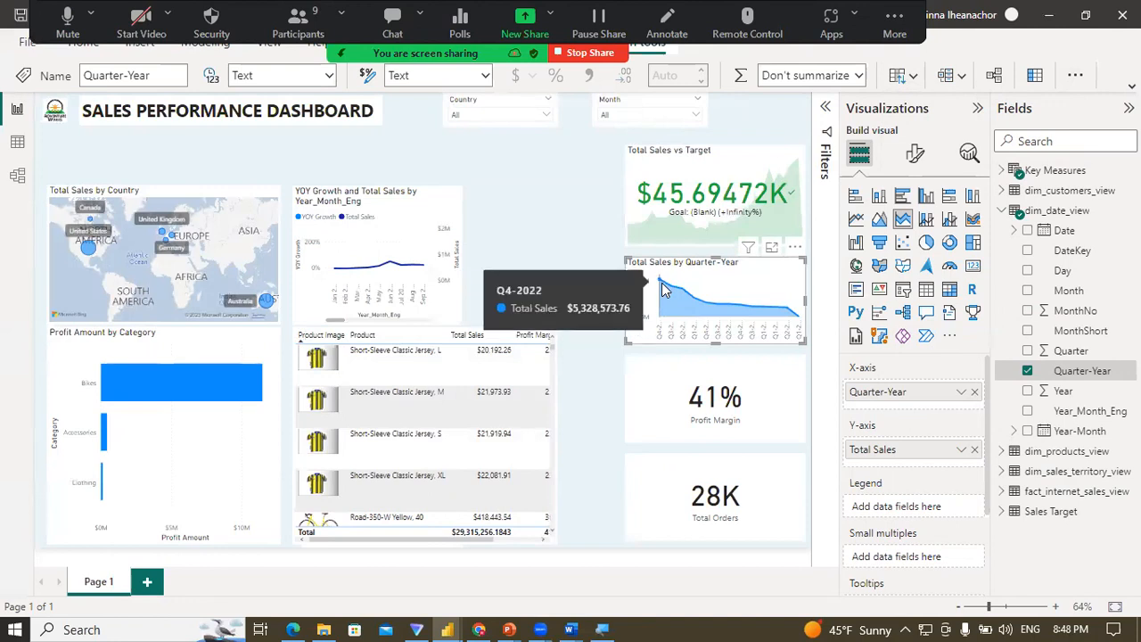
{"action": "left_click", "coordinate": [975, 450]}
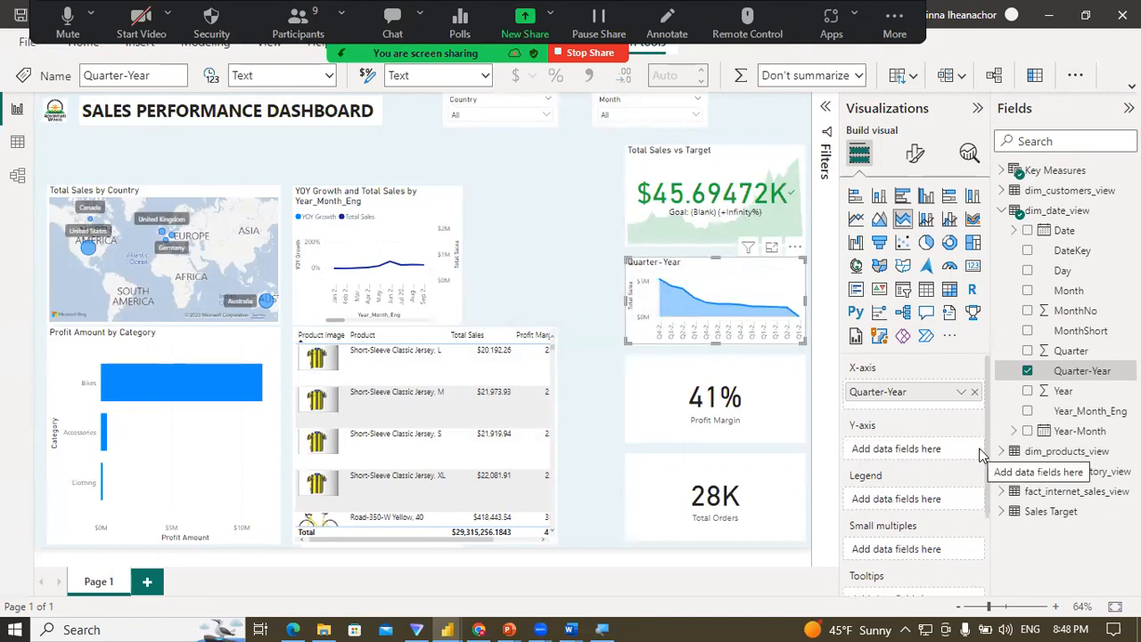
{"action": "left_click", "coordinate": [1003, 169]}
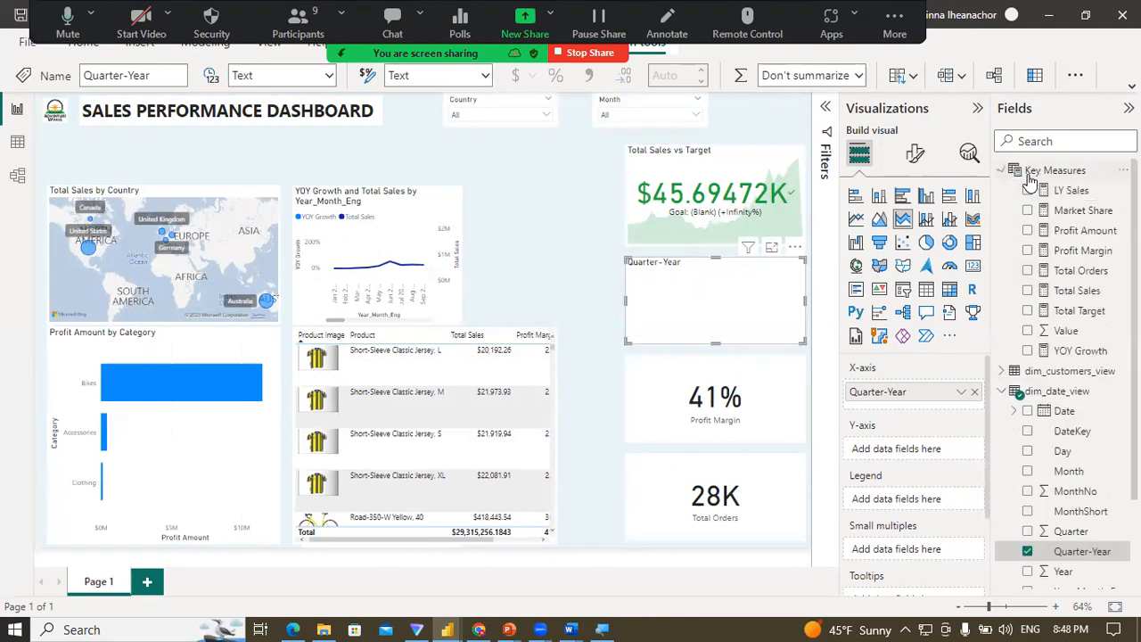
{"action": "mouse_move", "coordinate": [1080, 293]}
{"action": "left_mouse_down"}
{"action": "mouse_move", "coordinate": [968, 389]}
{"action": "mouse_move", "coordinate": [925, 456]}
{"action": "left_mouse_up"}
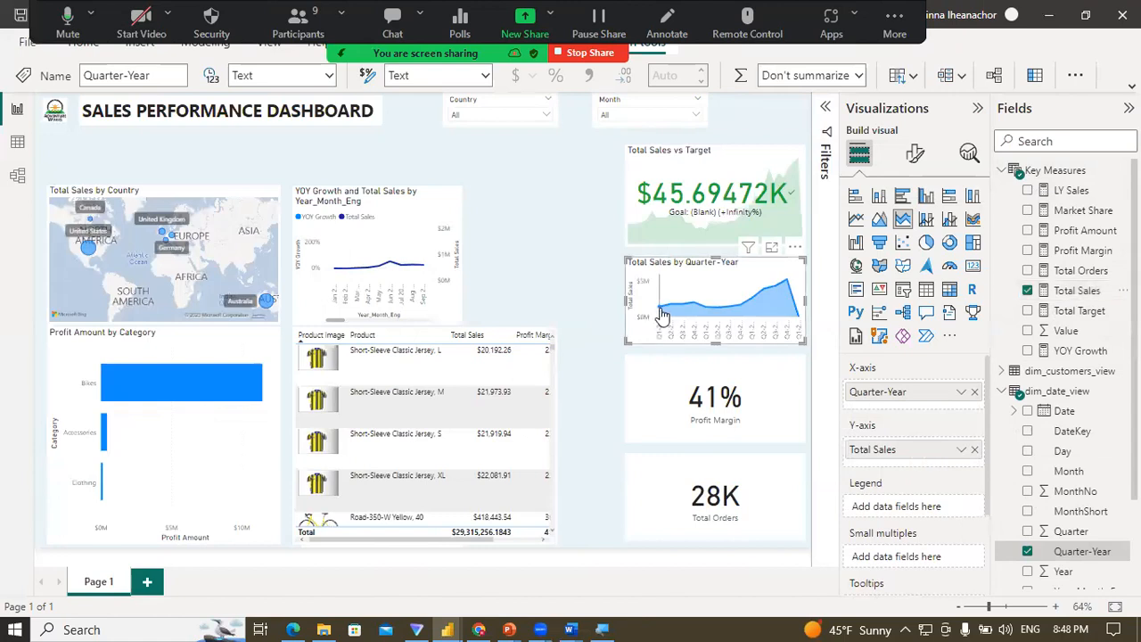
{"action": "mouse_move", "coordinate": [663, 317]}
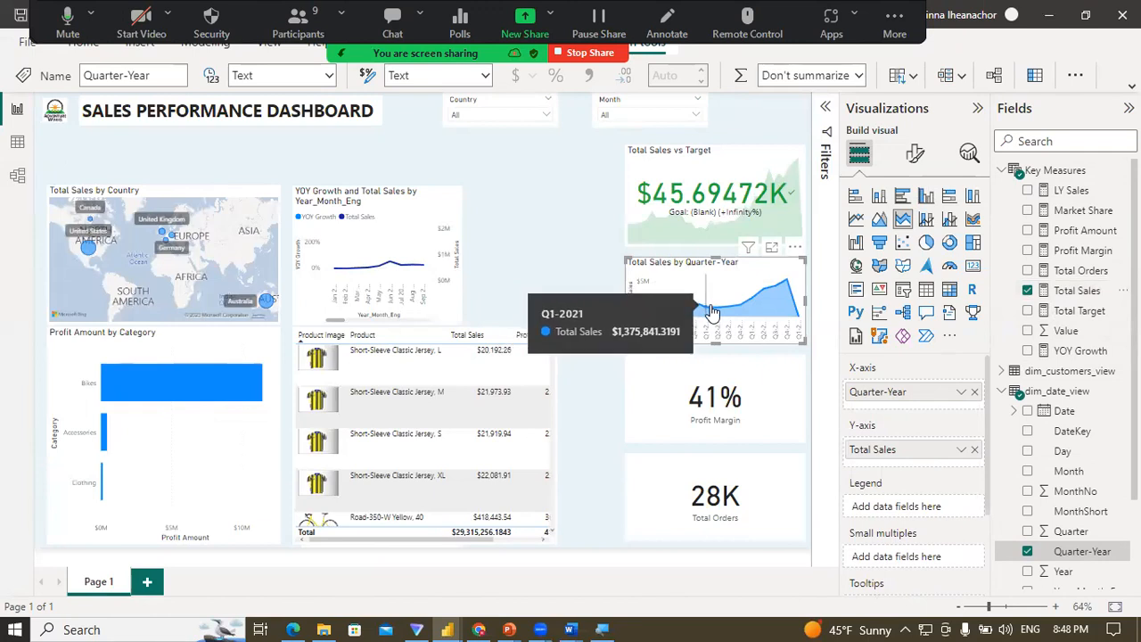
Step: Turn off the X-axis, the Y-axis title and the Y-axis of the Total Sales area chart
{"action": "left_click", "coordinate": [915, 154]}
{"action": "left_click", "coordinate": [870, 270]}
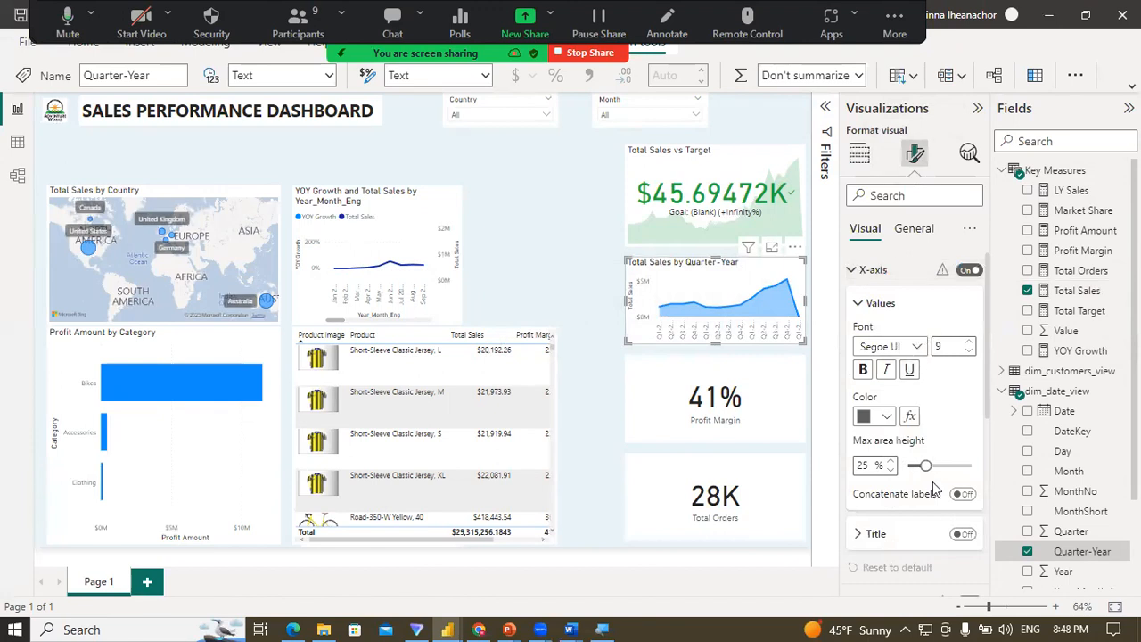
{"action": "left_click", "coordinate": [974, 272]}
{"action": "left_click", "coordinate": [851, 271]}
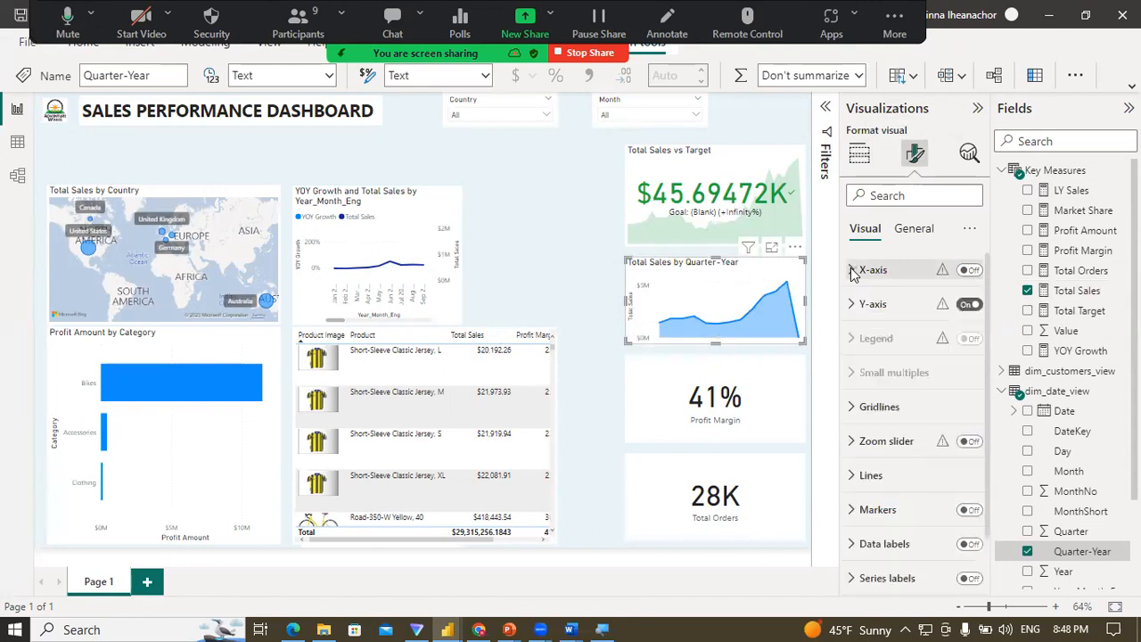
{"action": "left_click", "coordinate": [867, 305]}
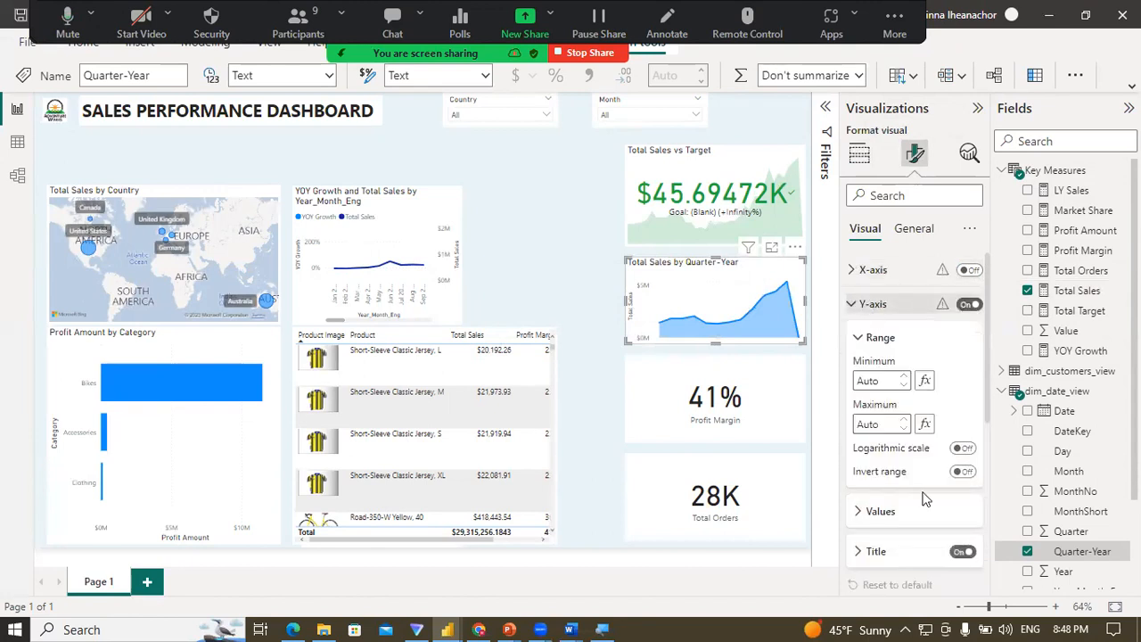
{"action": "left_click", "coordinate": [963, 552]}
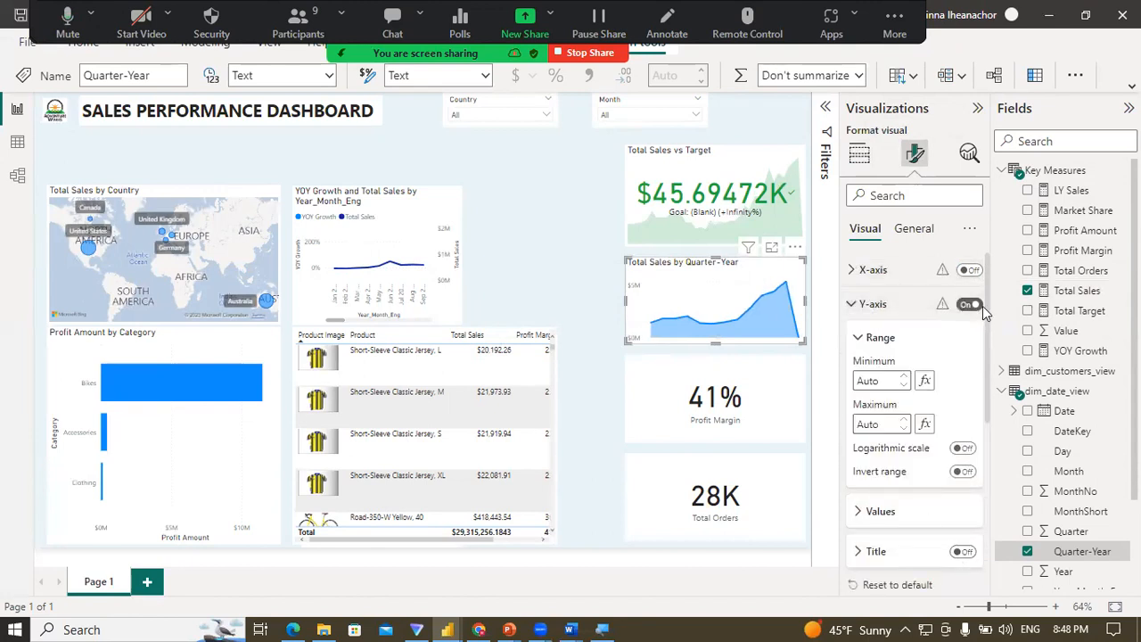
{"action": "left_click", "coordinate": [970, 305]}
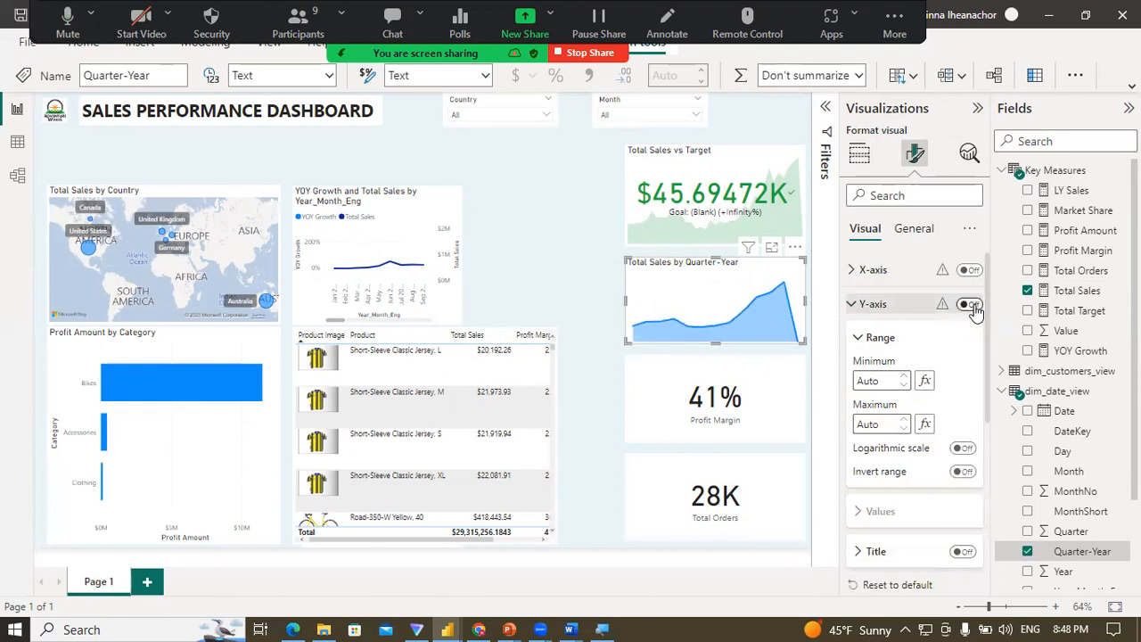
{"action": "left_click", "coordinate": [854, 305]}
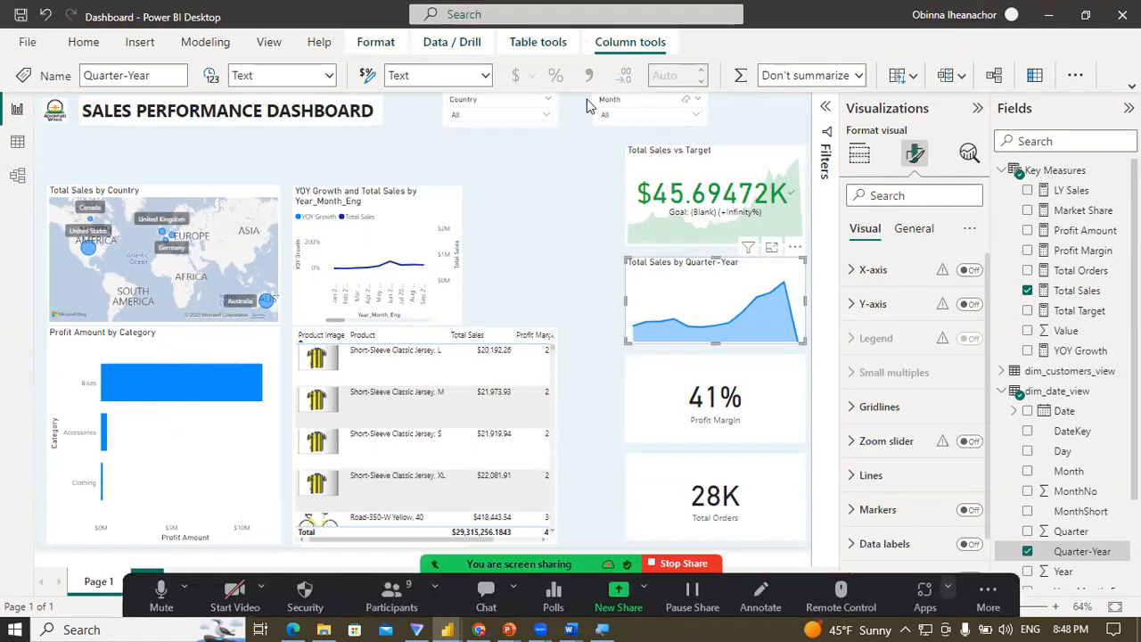
Step: Show the layer order of the page's visuals and move the Total Sales card to the front, above the area chart
{"action": "left_click", "coordinate": [371, 43]}
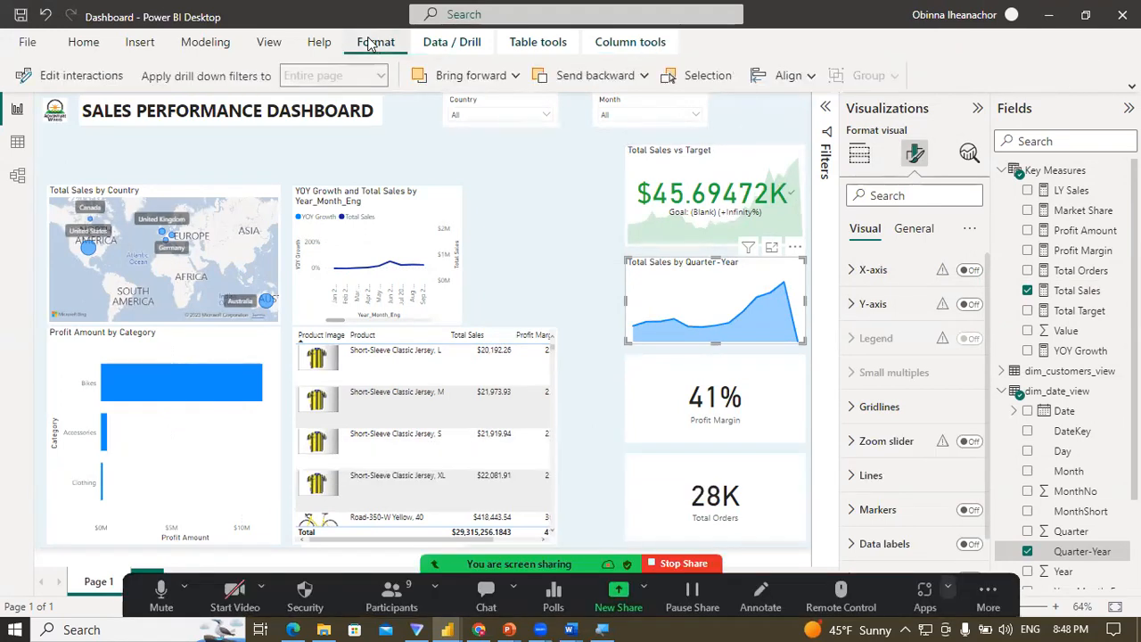
{"action": "left_click", "coordinate": [698, 79]}
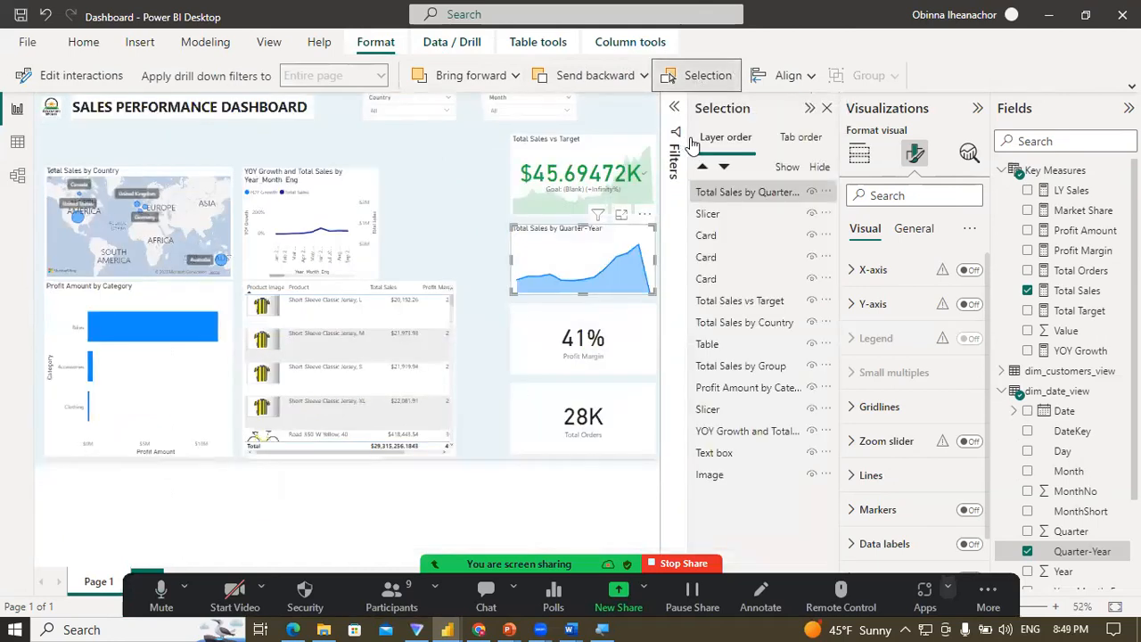
{"action": "left_click", "coordinate": [727, 236]}
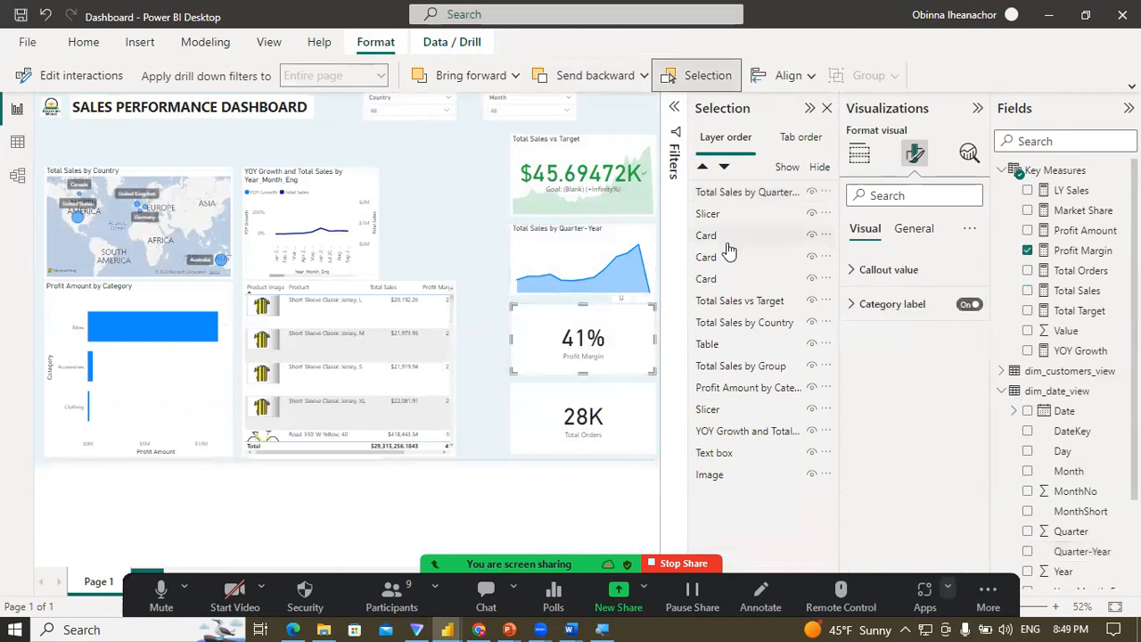
{"action": "left_click", "coordinate": [728, 255]}
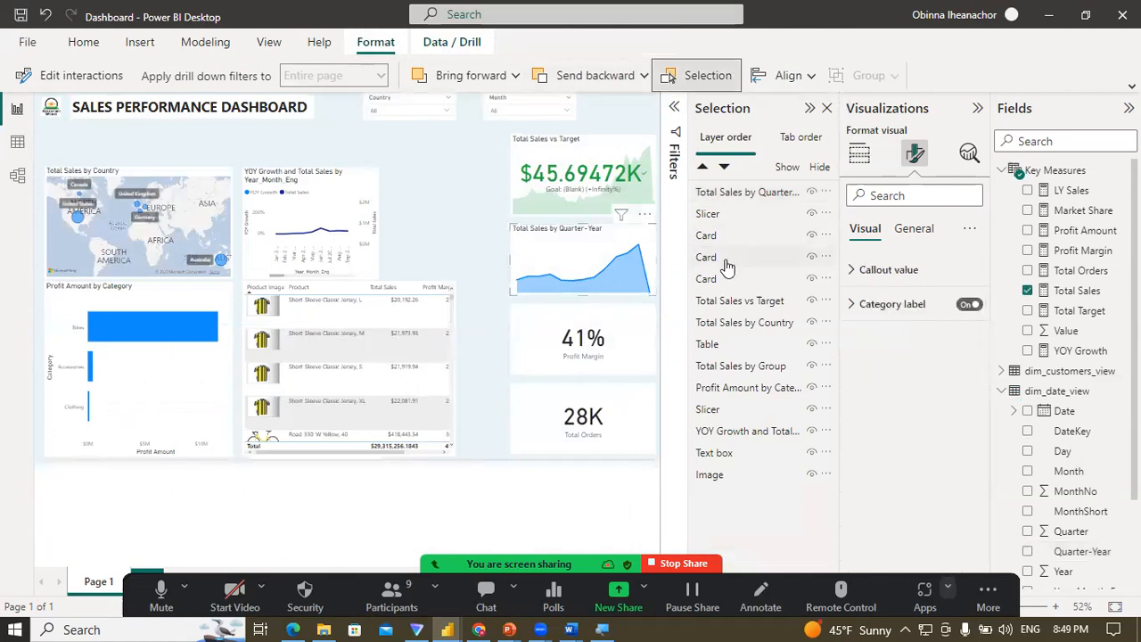
{"action": "left_click_drag", "start_coordinate": [728, 266], "coordinate": [728, 191]}
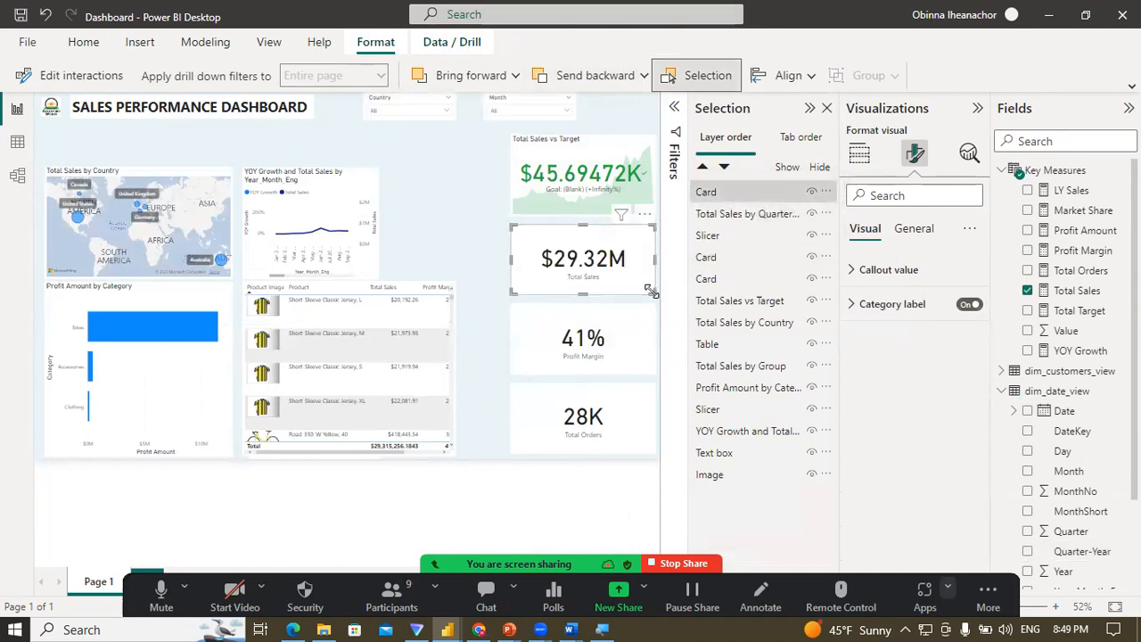
Step: Shrink the Total Sales card to a small box in the upper-left corner of the area chart
{"action": "left_click", "coordinate": [730, 196]}
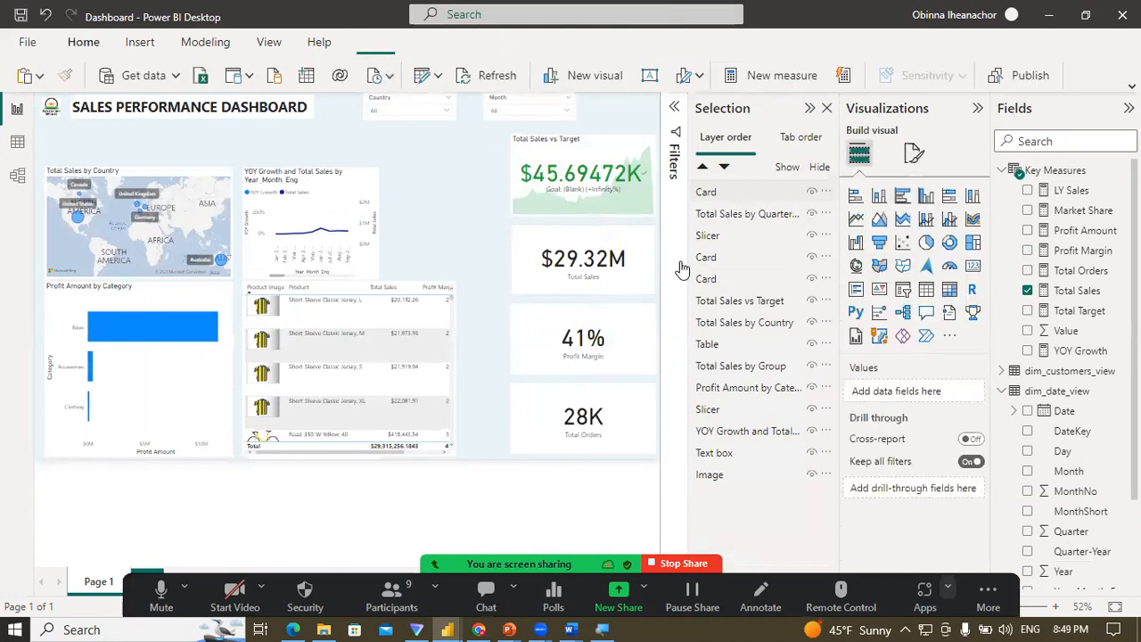
{"action": "left_click", "coordinate": [721, 191]}
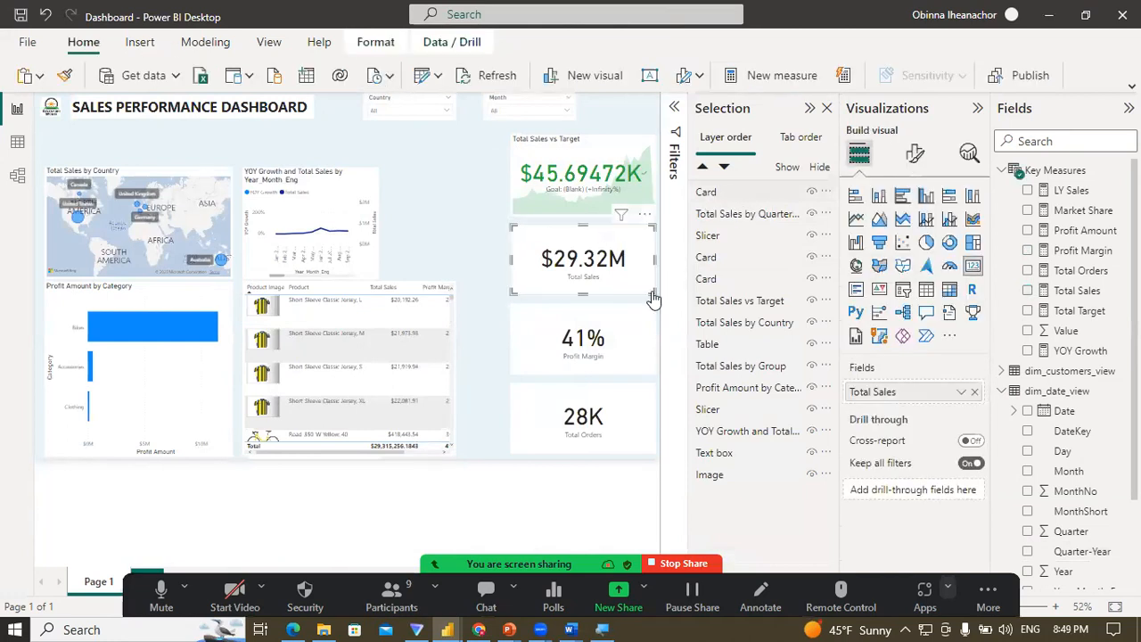
{"action": "left_click_drag", "start_coordinate": [652, 301], "coordinate": [569, 257]}
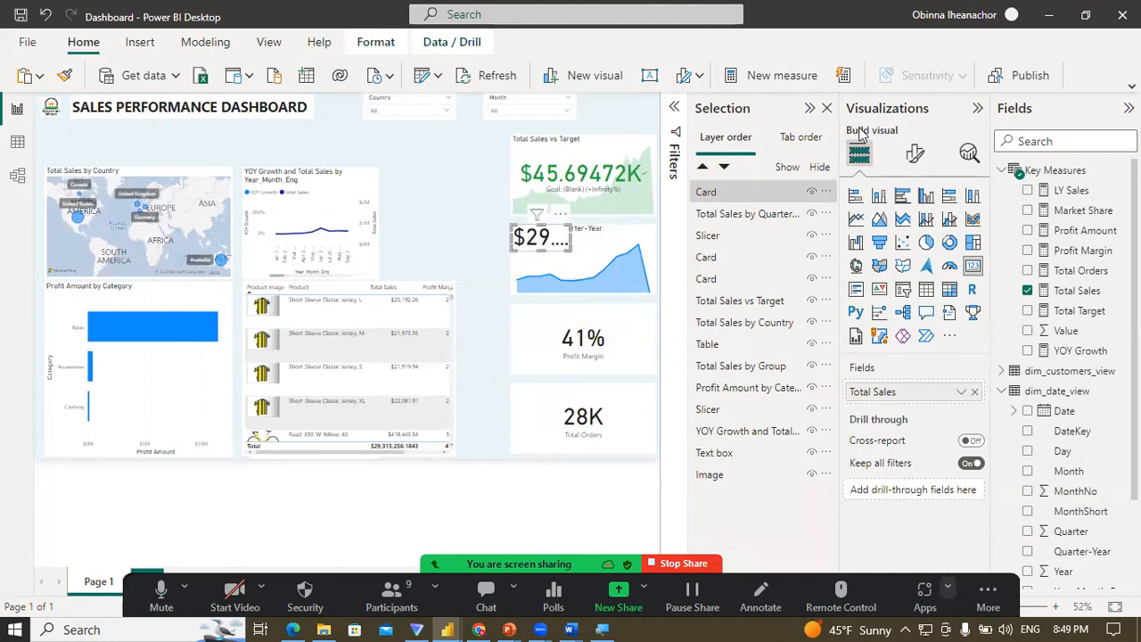
Step: Set the Total Sales card's callout value font size to 26
{"action": "left_click", "coordinate": [915, 153]}
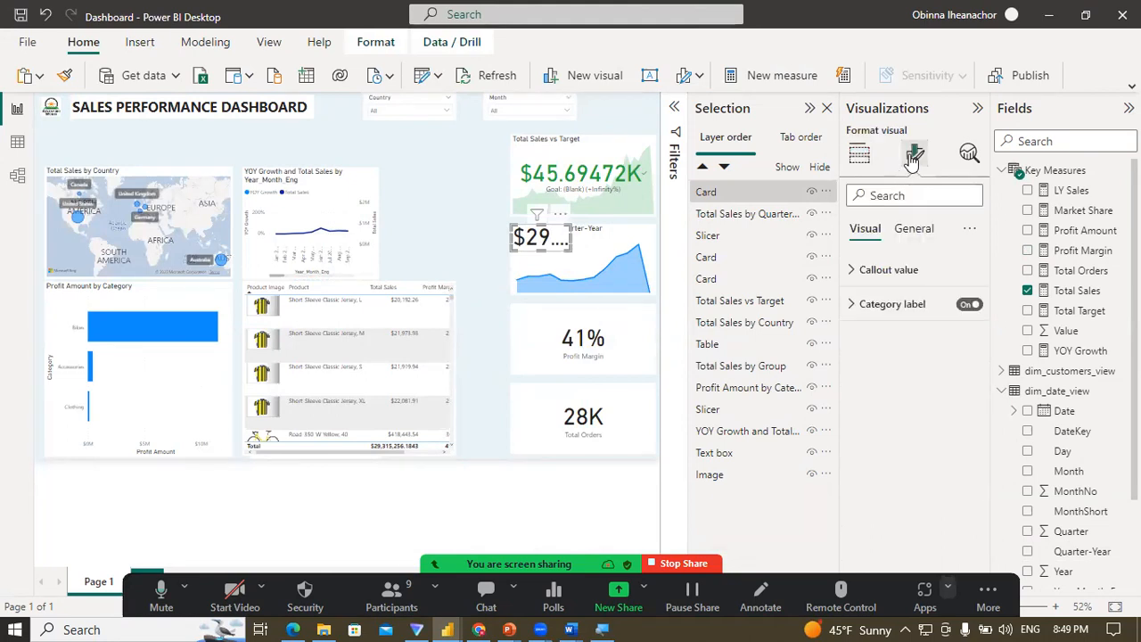
{"action": "left_click", "coordinate": [883, 269]}
{"action": "left_click_drag", "start_coordinate": [959, 318], "coordinate": [926, 330]}
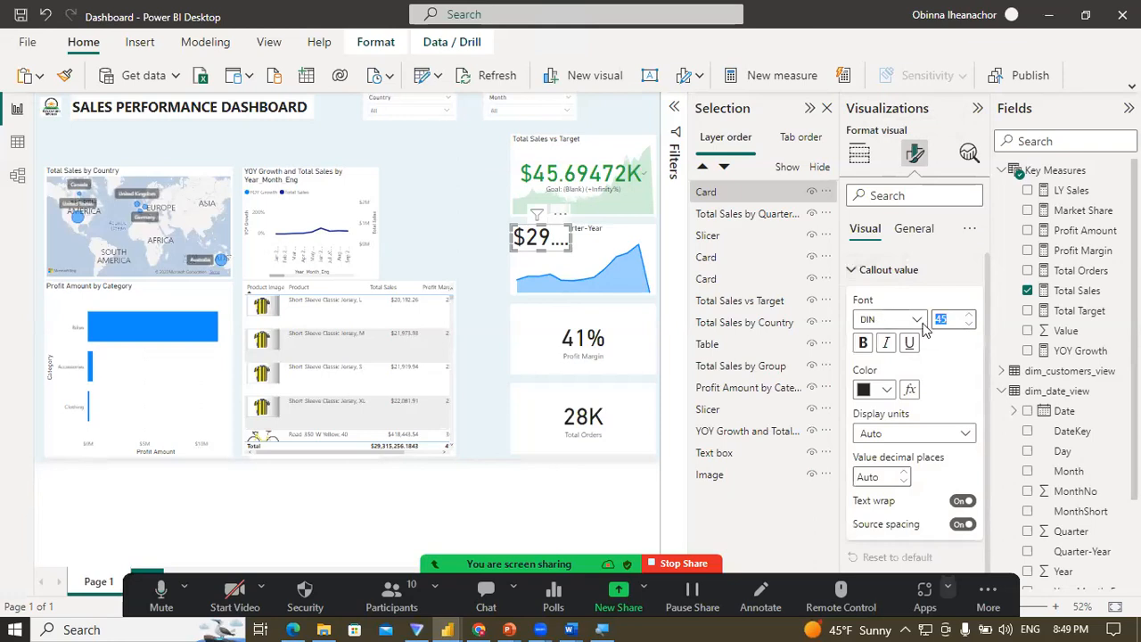
{"action": "type", "text": "30"}
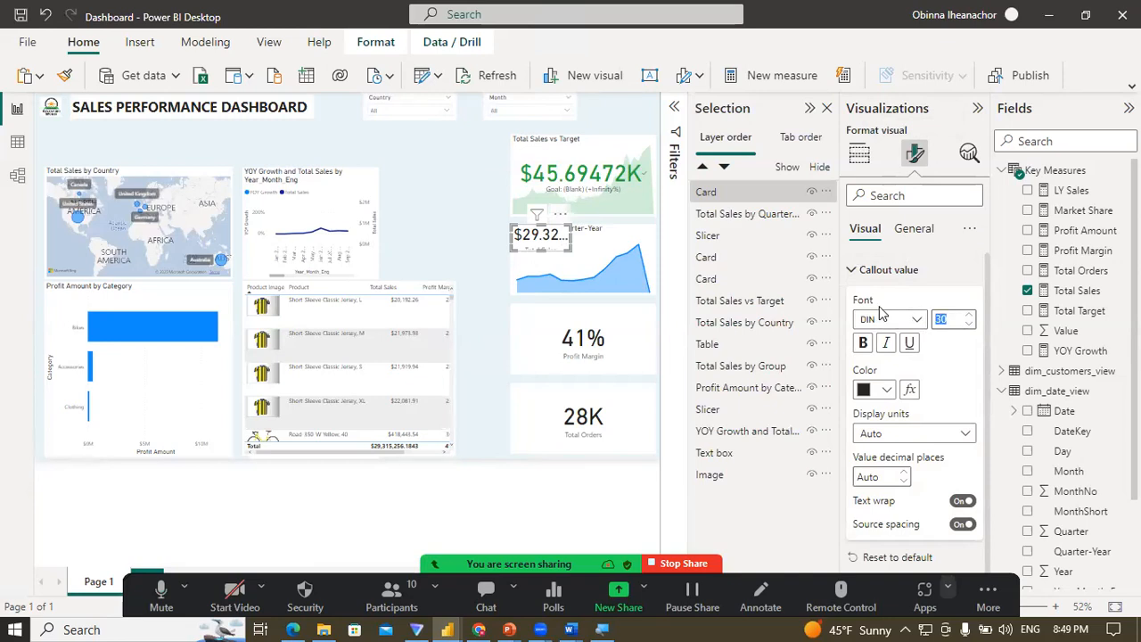
{"action": "type", "text": "26"}
{"action": "left_click", "coordinate": [853, 269]}
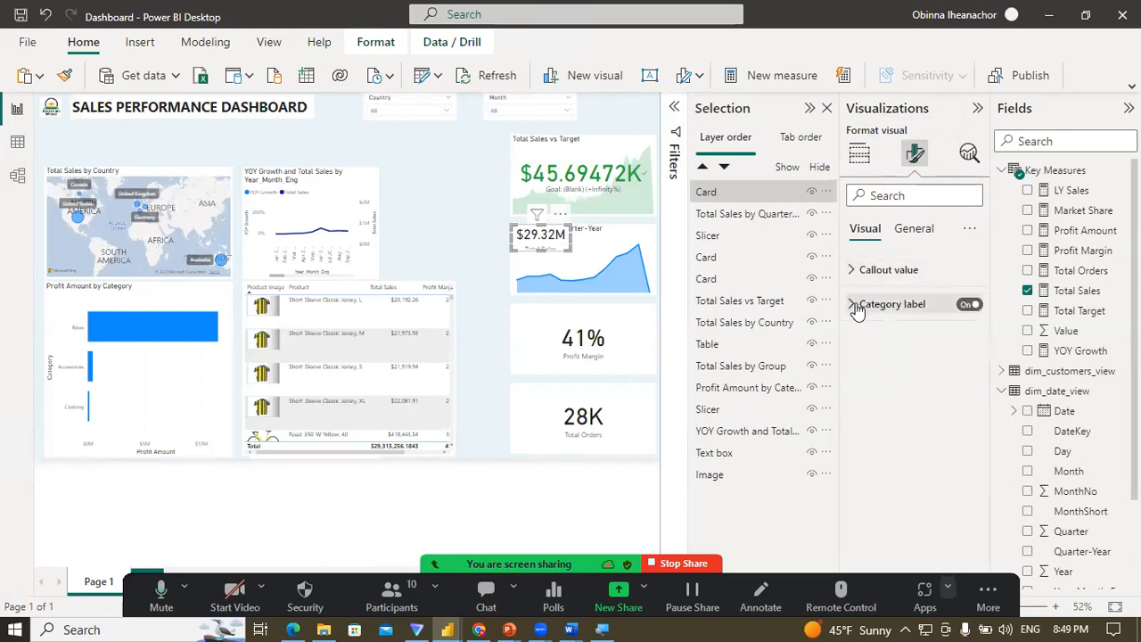
Step: Set the Total Sales card's category label font size to 9 and make the card slightly taller to fit its label
{"action": "left_click", "coordinate": [855, 304]}
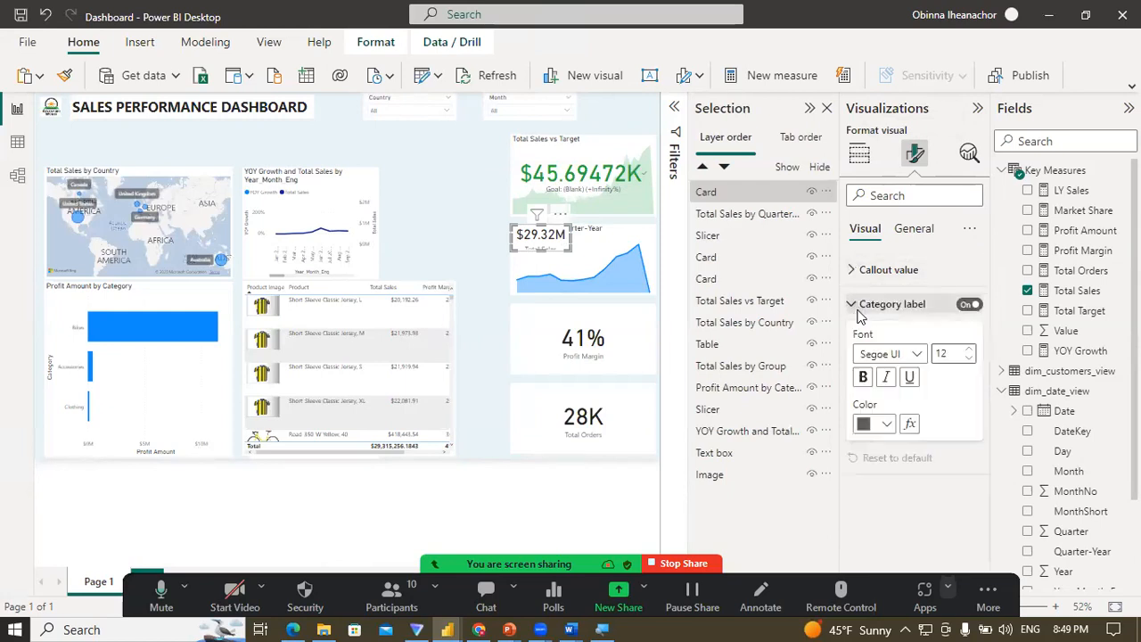
{"action": "left_click", "coordinate": [945, 354]}
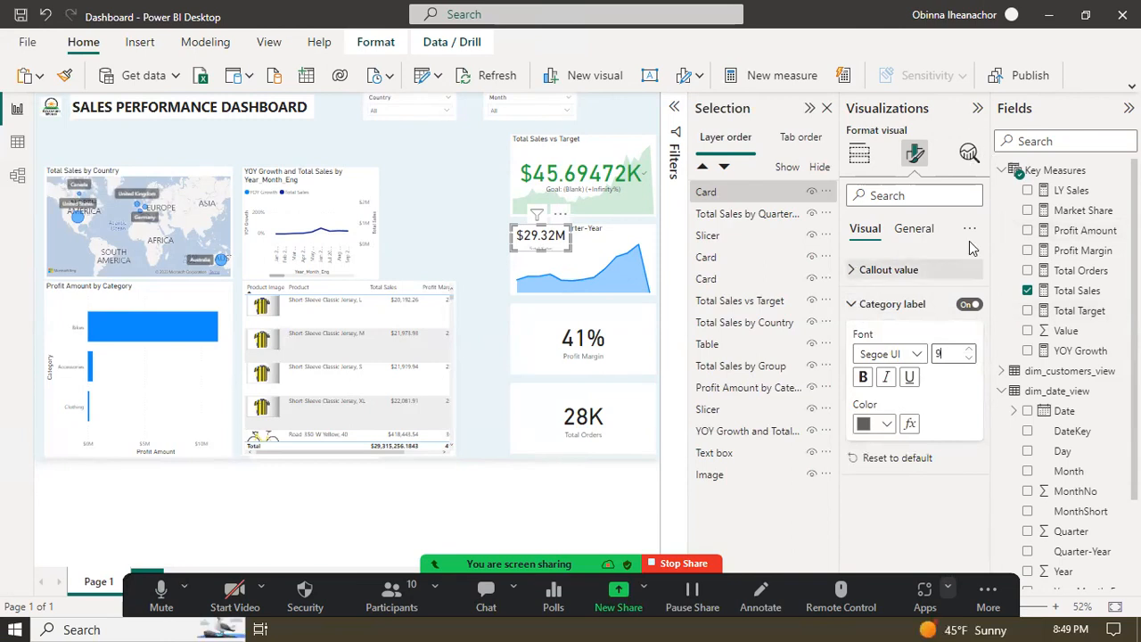
{"action": "left_click", "coordinate": [1129, 108]}
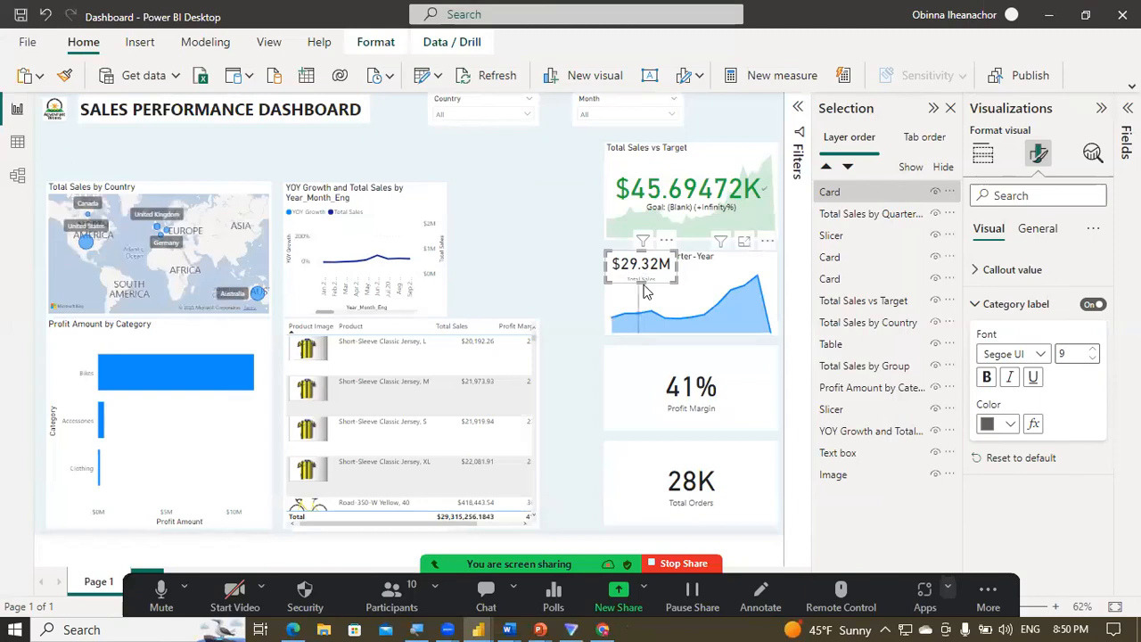
{"action": "left_click_drag", "start_coordinate": [642, 283], "coordinate": [643, 293]}
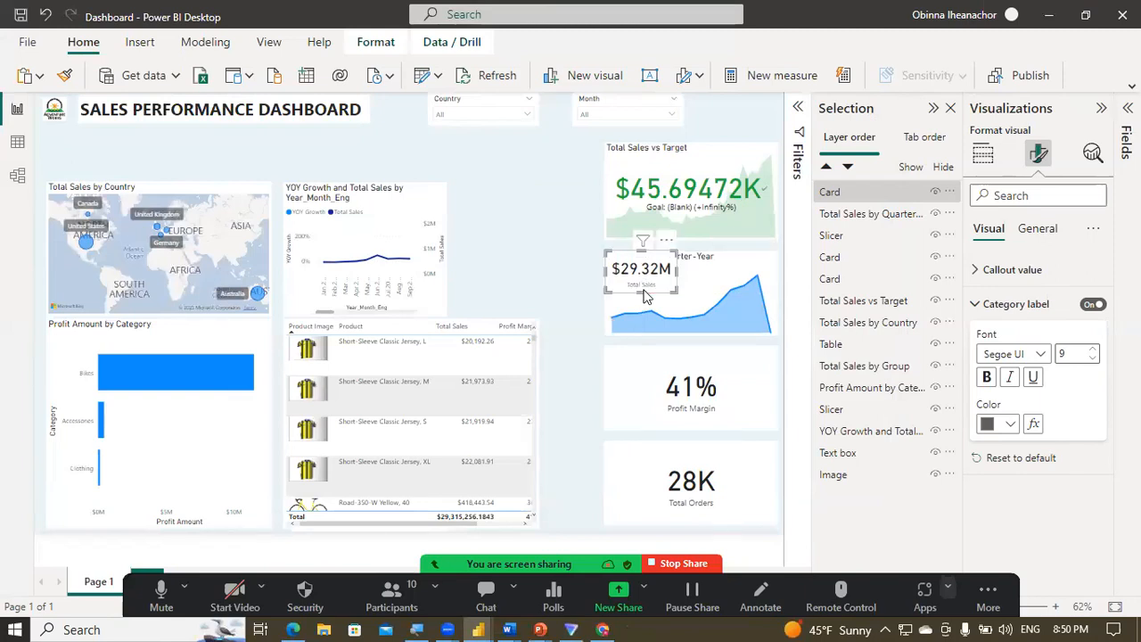
Step: Turn off the title of the Total Sales by Quarter-Year area chart, checking the dark dashboard before returning to the light report
{"action": "left_click", "coordinate": [721, 272]}
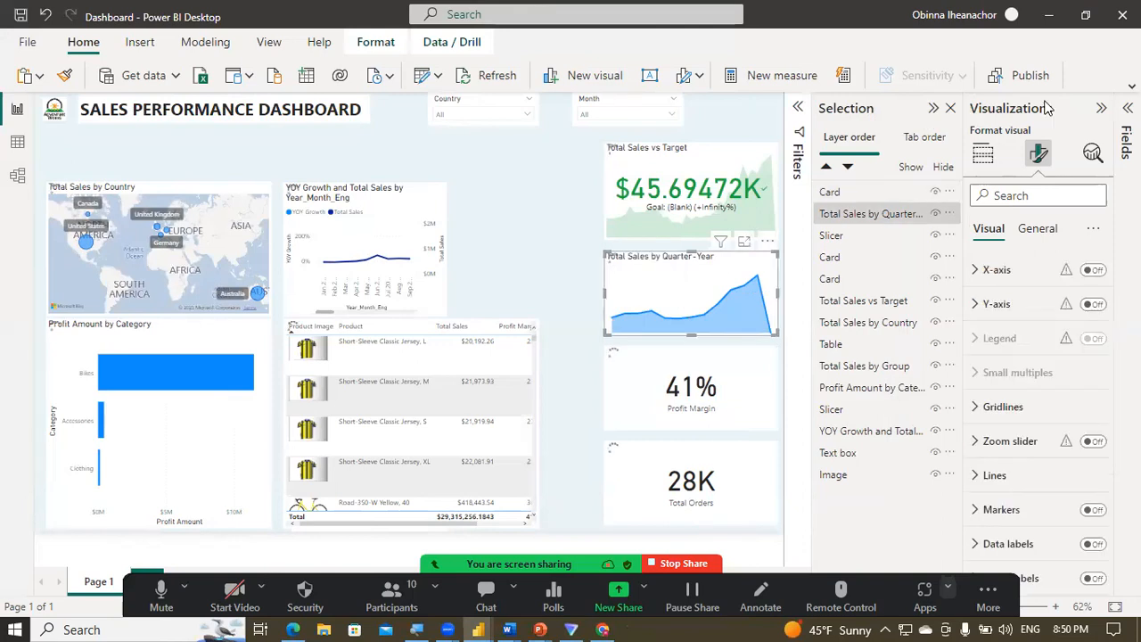
{"action": "left_click", "coordinate": [1035, 232]}
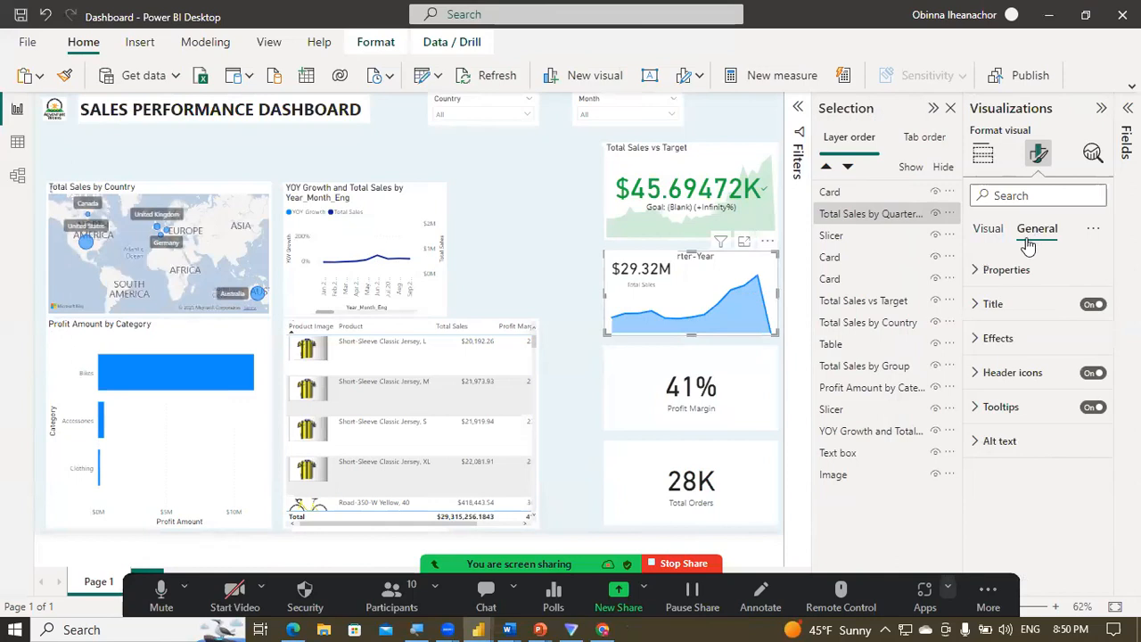
{"action": "left_click", "coordinate": [1102, 308]}
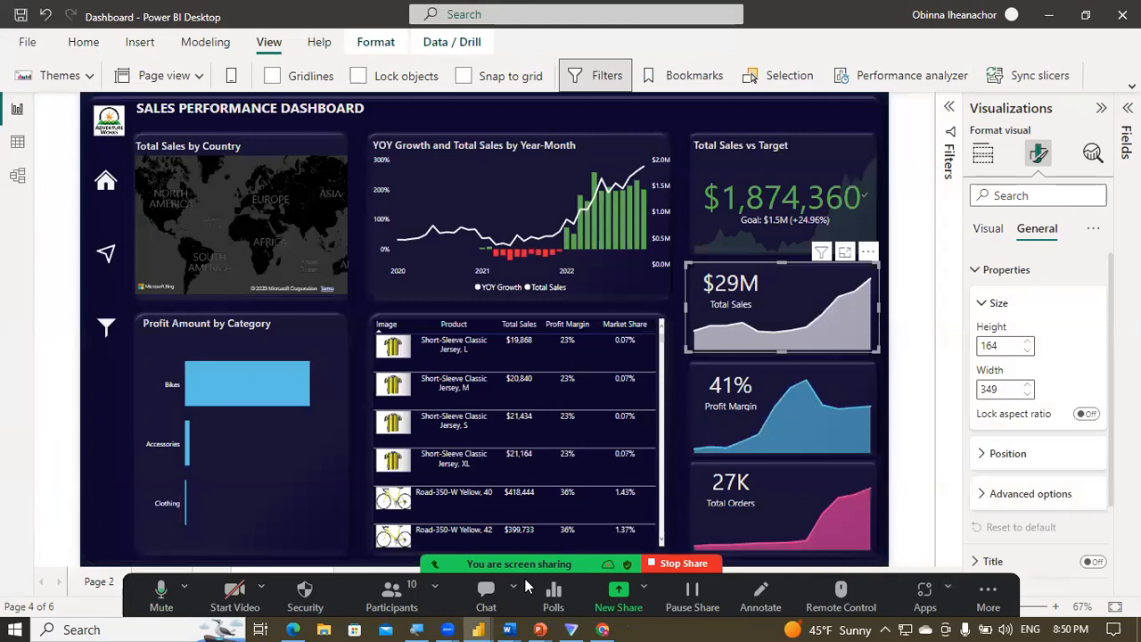
{"action": "mouse_move", "coordinate": [478, 630]}
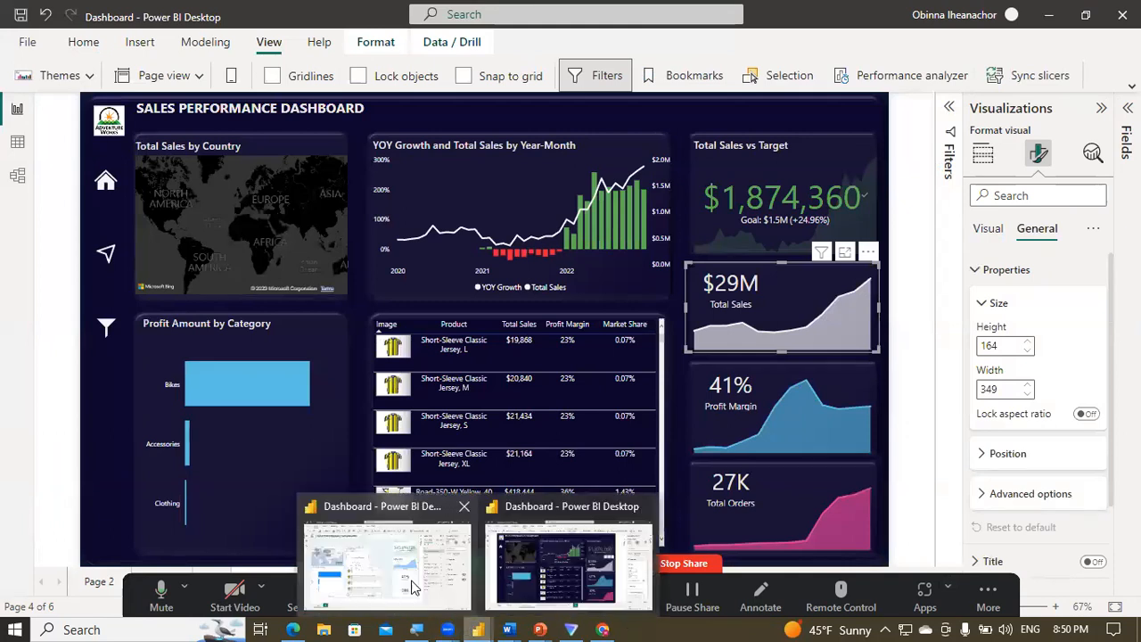
{"action": "left_click", "coordinate": [413, 586]}
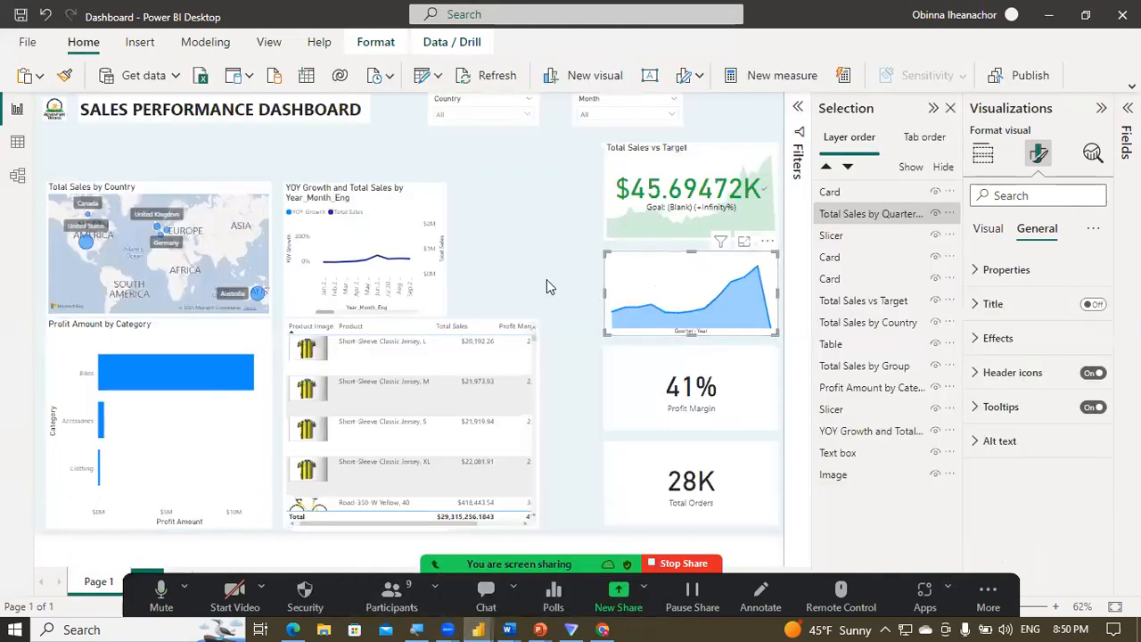
Step: Slightly enlarge the Total Sales card's callout value font and widen the card to fit the larger number
{"action": "left_click", "coordinate": [548, 286]}
{"action": "left_click", "coordinate": [640, 276]}
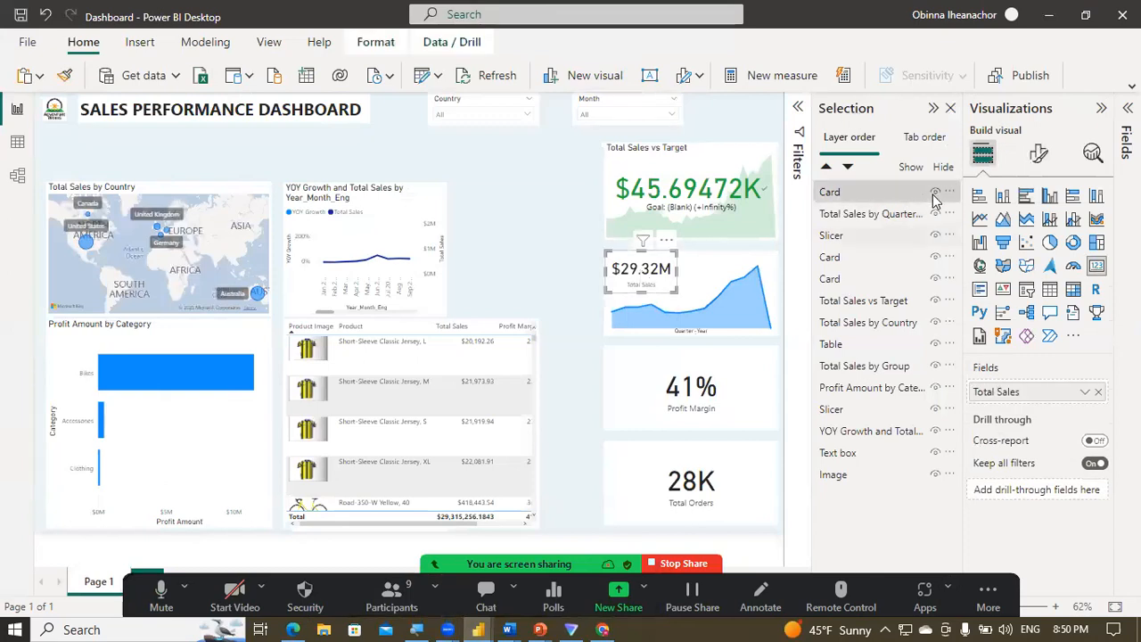
{"action": "left_click", "coordinate": [1039, 156]}
{"action": "left_click", "coordinate": [995, 271]}
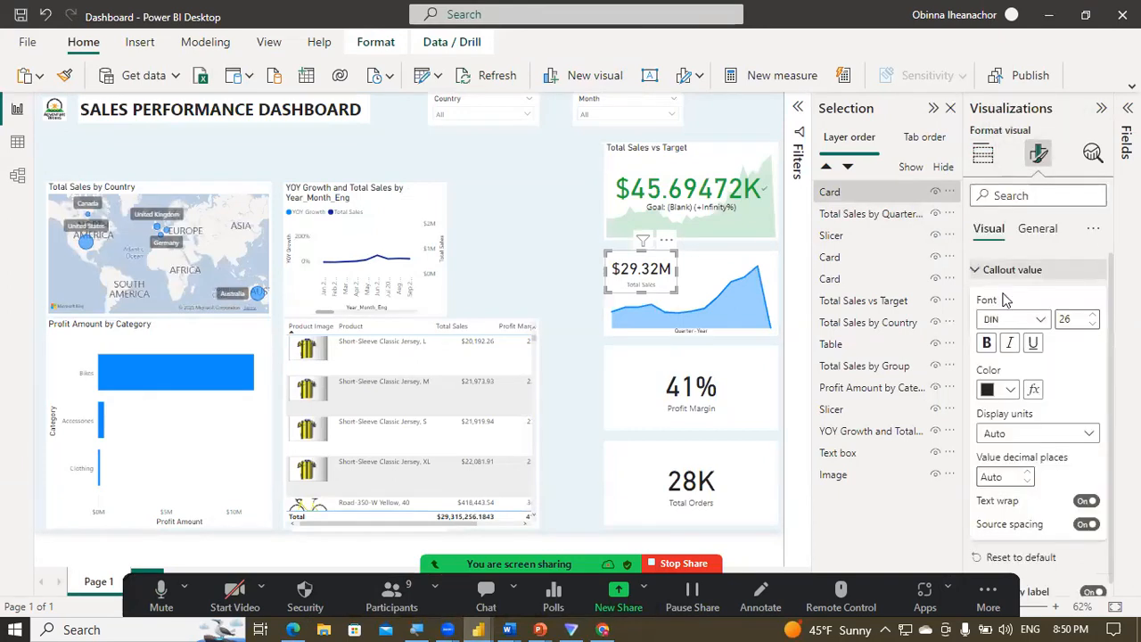
{"action": "left_click", "coordinate": [1093, 314]}
{"action": "left_click", "coordinate": [981, 270]}
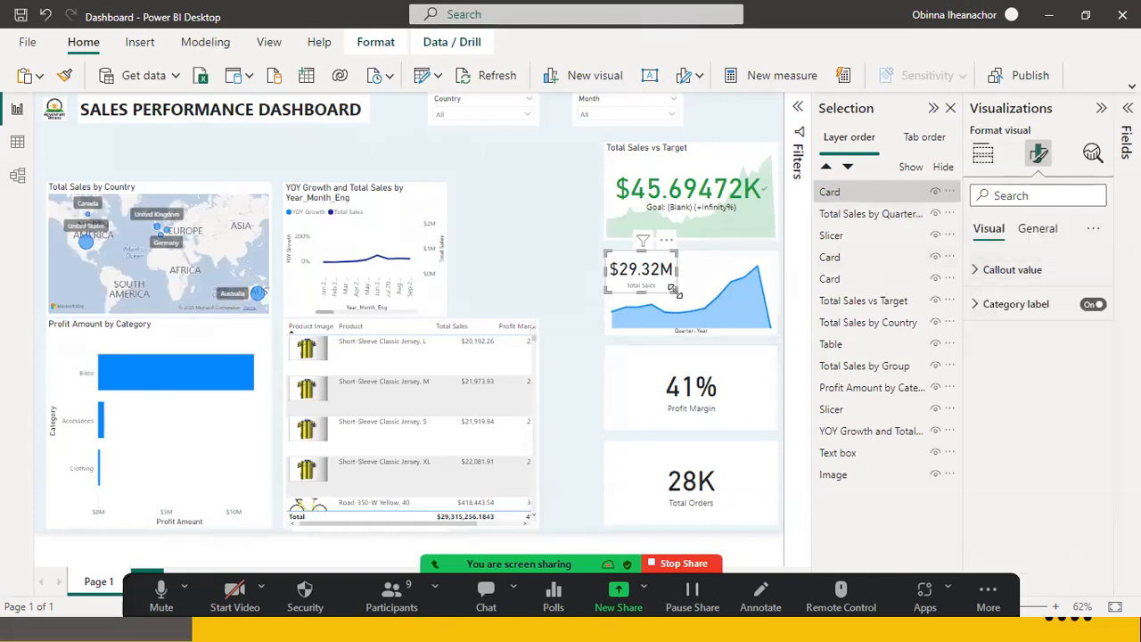
{"action": "left_click_drag", "start_coordinate": [677, 293], "coordinate": [680, 297]}
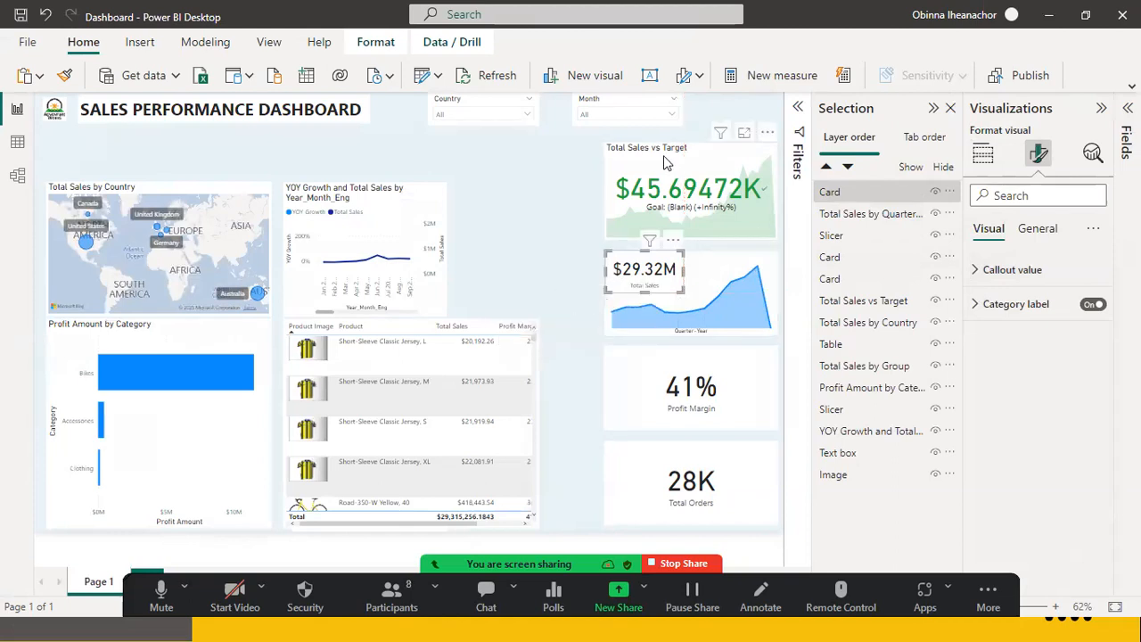
Step: Move the Total Sales vs Target visual slightly up and extend the area chart's upper edge toward it
{"action": "left_click_drag", "start_coordinate": [663, 163], "coordinate": [663, 150]}
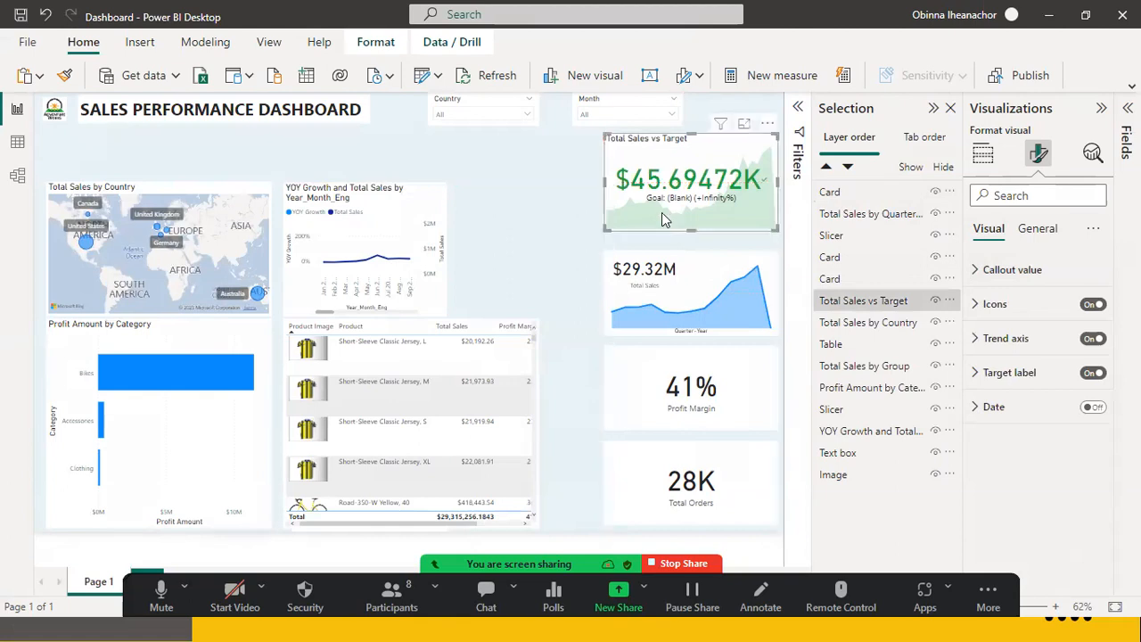
{"action": "left_click", "coordinate": [687, 265]}
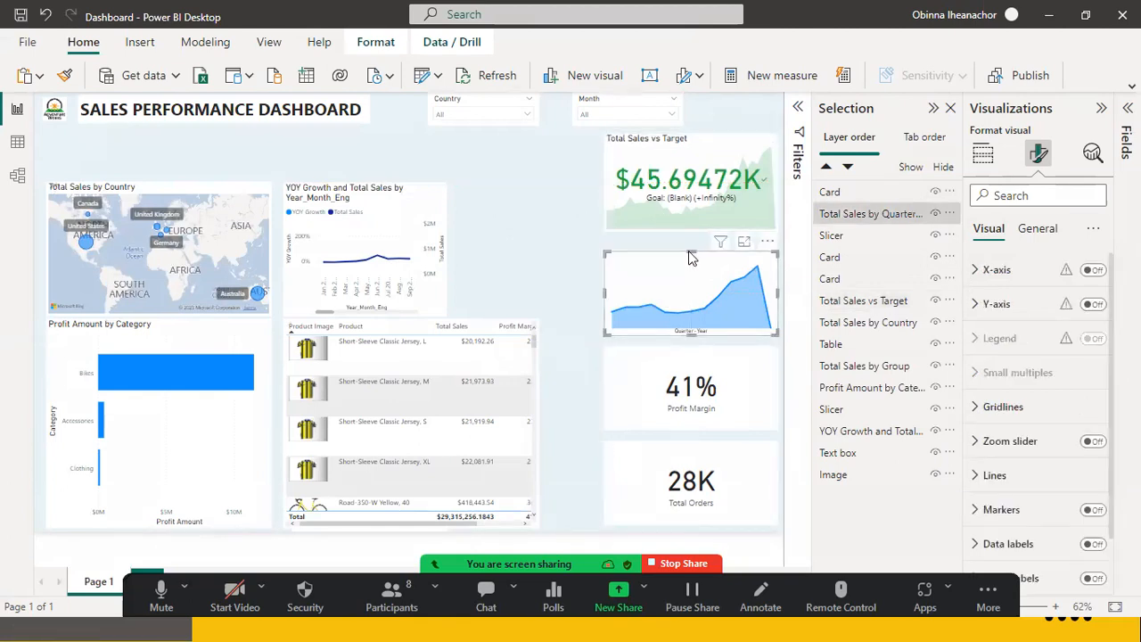
{"action": "left_click_drag", "start_coordinate": [693, 255], "coordinate": [692, 250]}
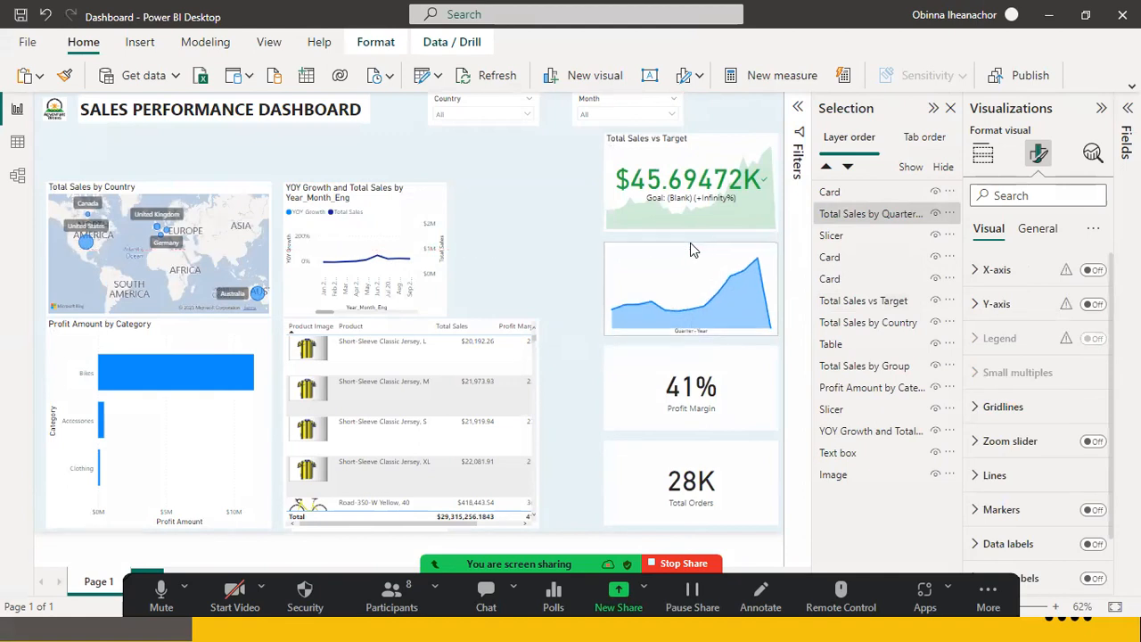
Step: Move the Total Sales card up to the upper-left corner of the enlarged area chart
{"action": "left_click", "coordinate": [573, 267]}
{"action": "left_click", "coordinate": [662, 278]}
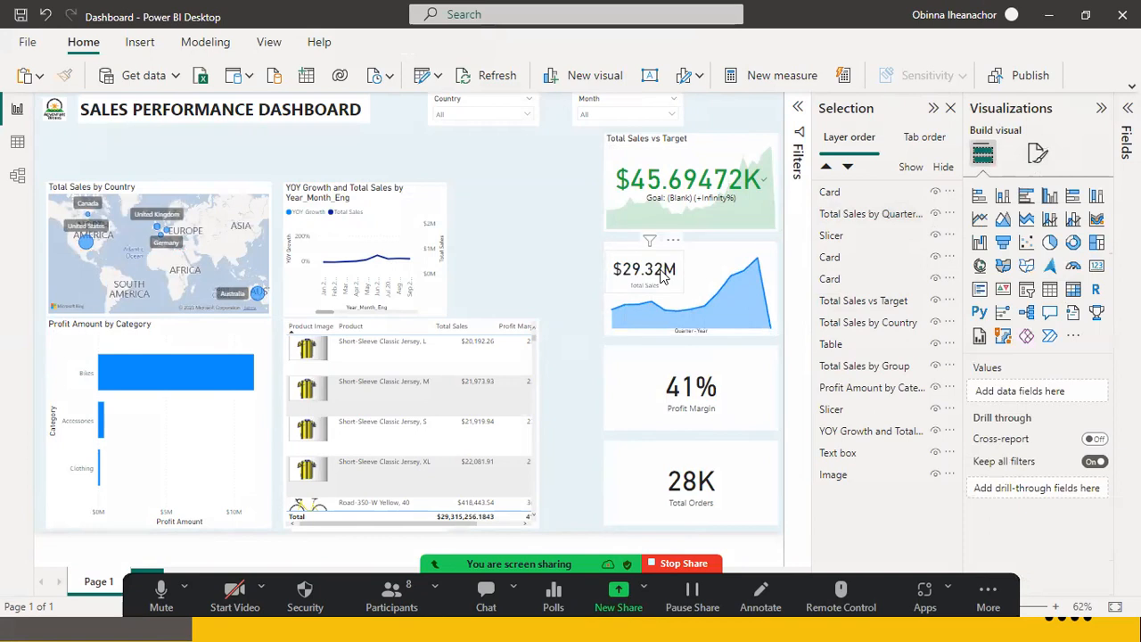
{"action": "left_click_drag", "start_coordinate": [661, 272], "coordinate": [657, 270]}
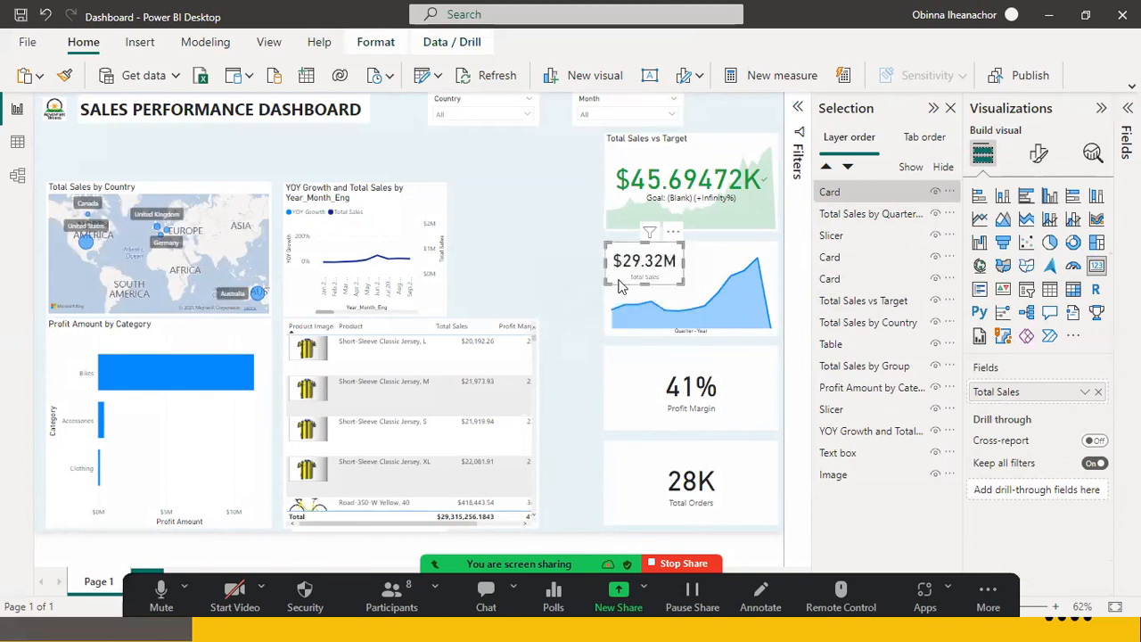
{"action": "left_click", "coordinate": [554, 283]}
{"action": "left_click", "coordinate": [711, 264]}
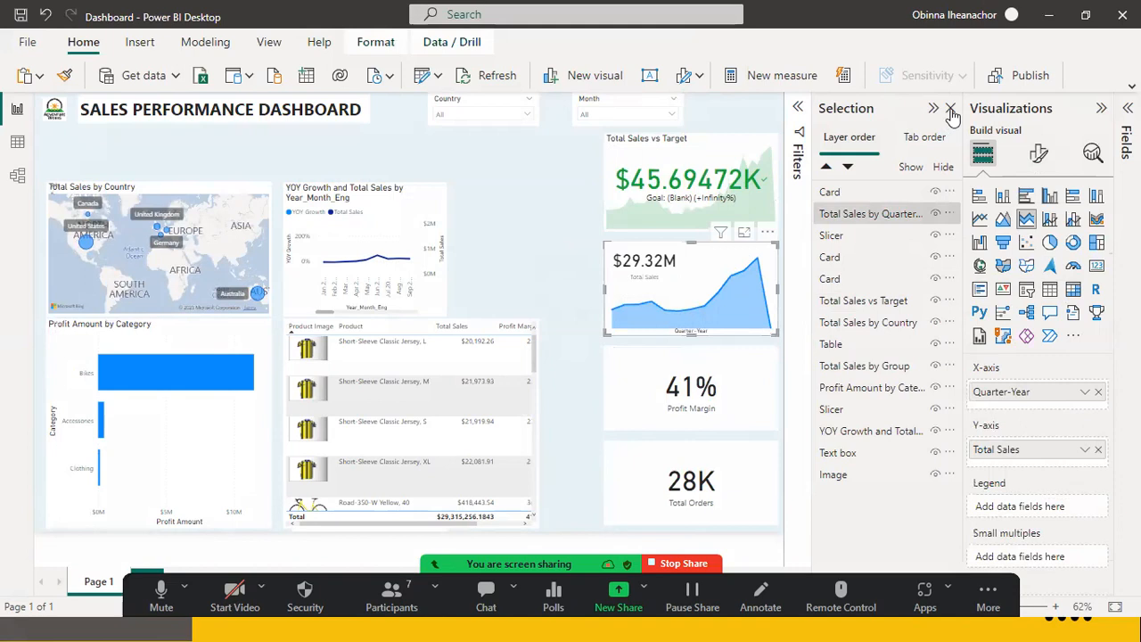
Step: Delete the Profit Margin and Total Orders cards below the area chart
{"action": "left_click", "coordinate": [672, 389]}
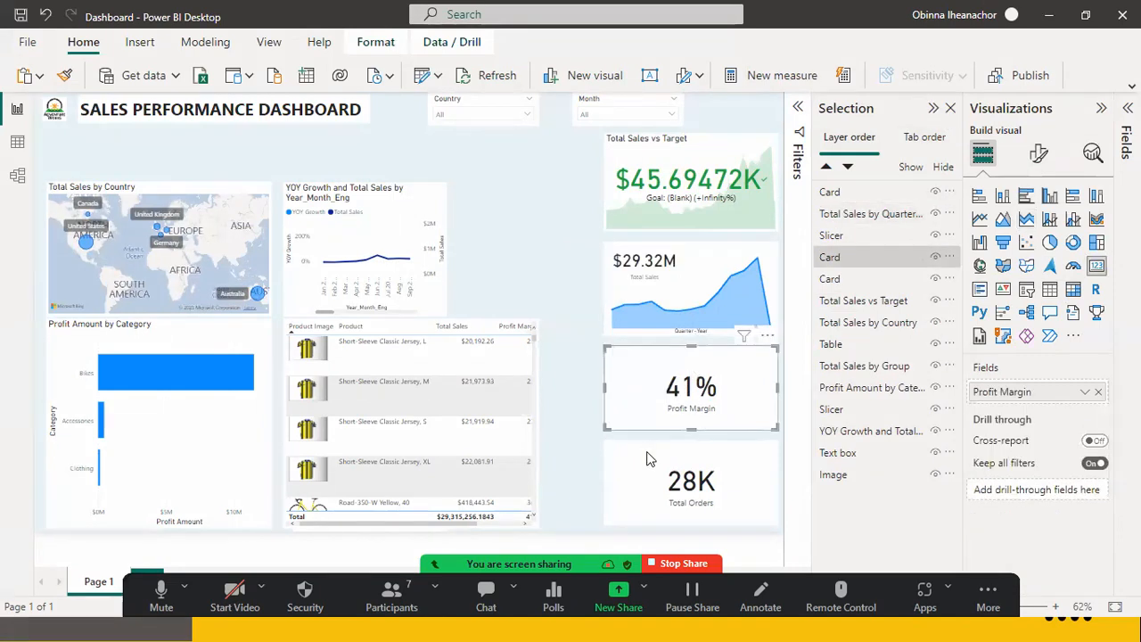
{"action": "key", "text": "Delete"}
{"action": "left_click", "coordinate": [656, 480]}
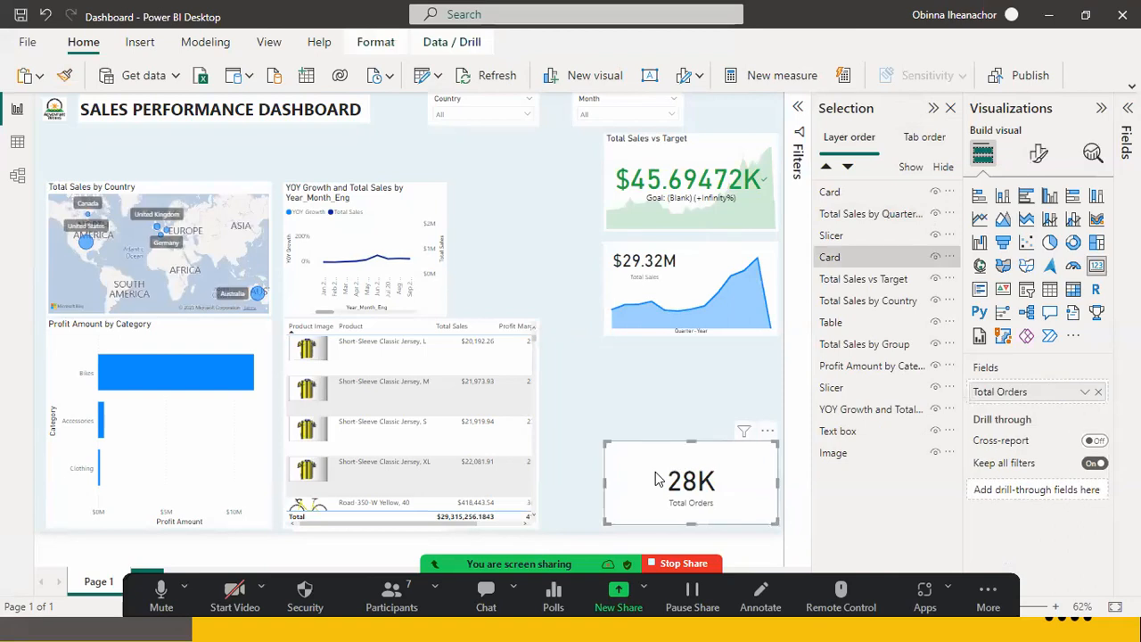
{"action": "key", "text": "Delete"}
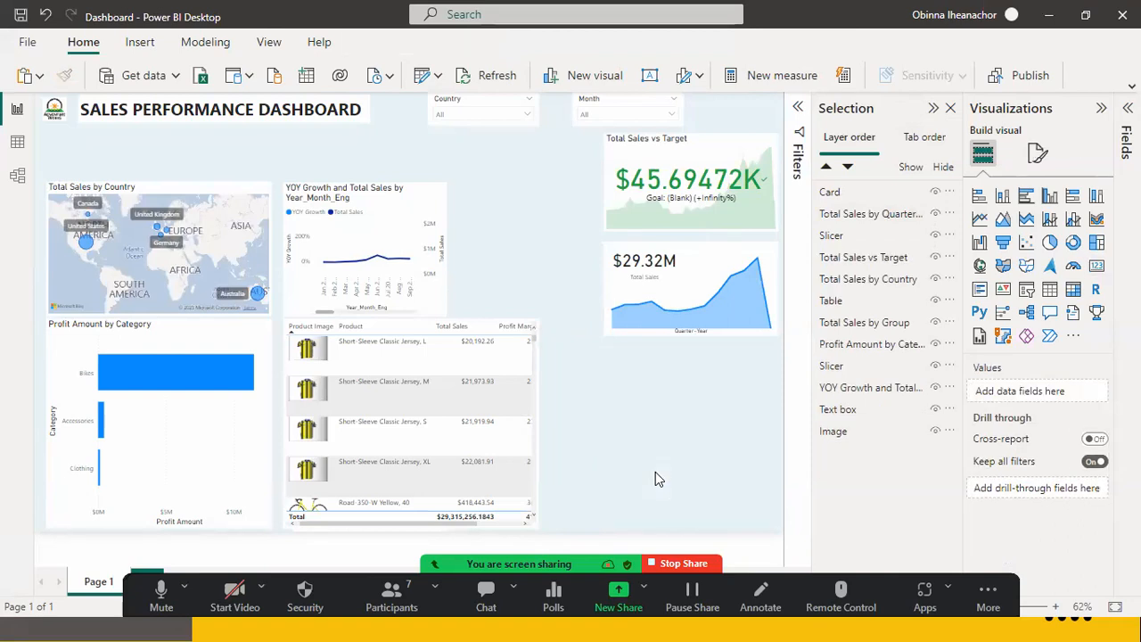
Step: Set the Total Sales card's category label font size to 10
{"action": "left_click", "coordinate": [725, 256]}
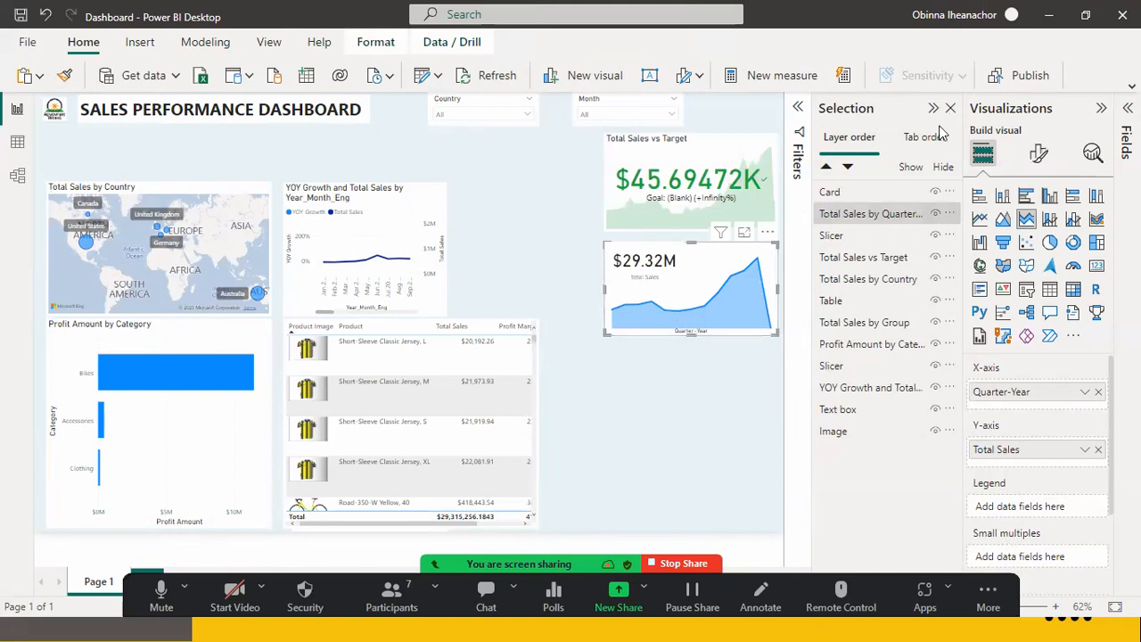
{"action": "left_click", "coordinate": [656, 362]}
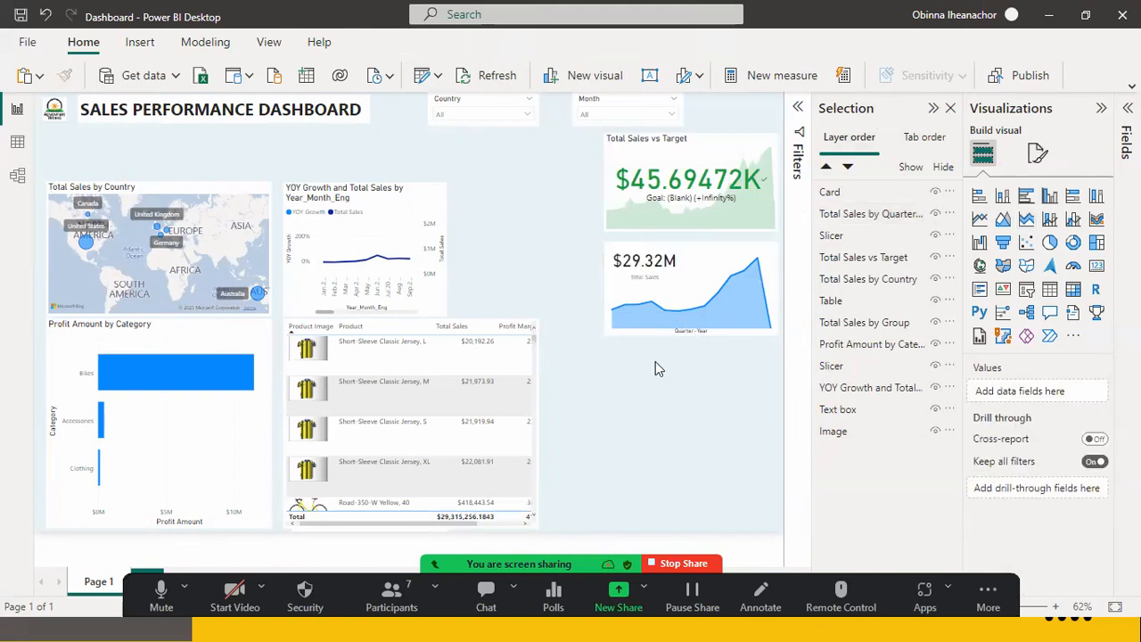
{"action": "left_click", "coordinate": [654, 277]}
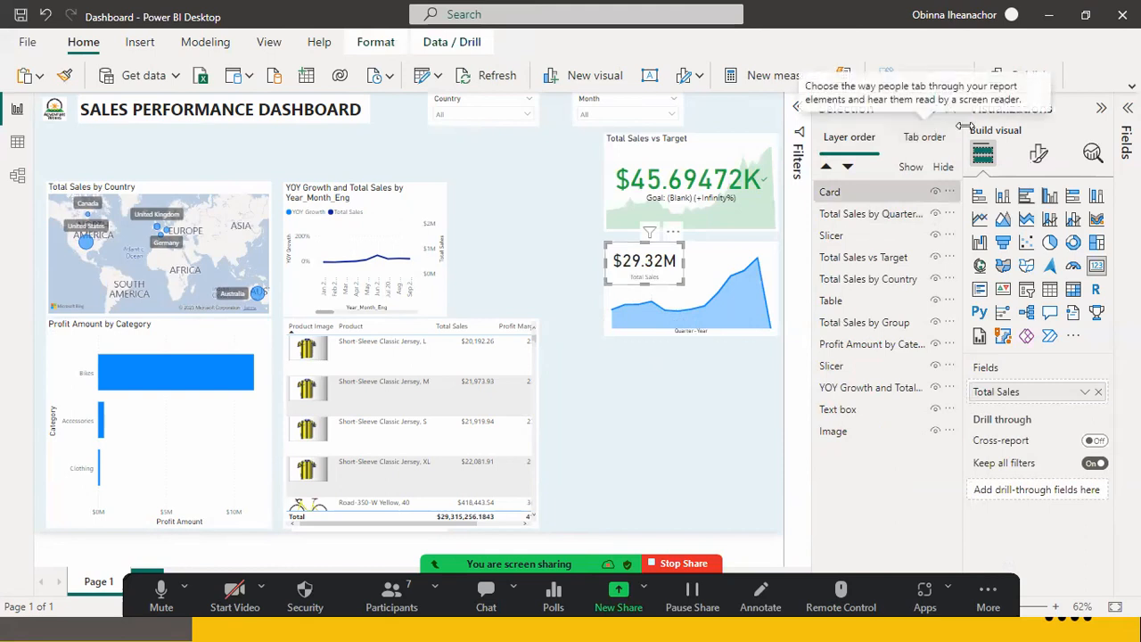
{"action": "left_click", "coordinate": [1039, 157]}
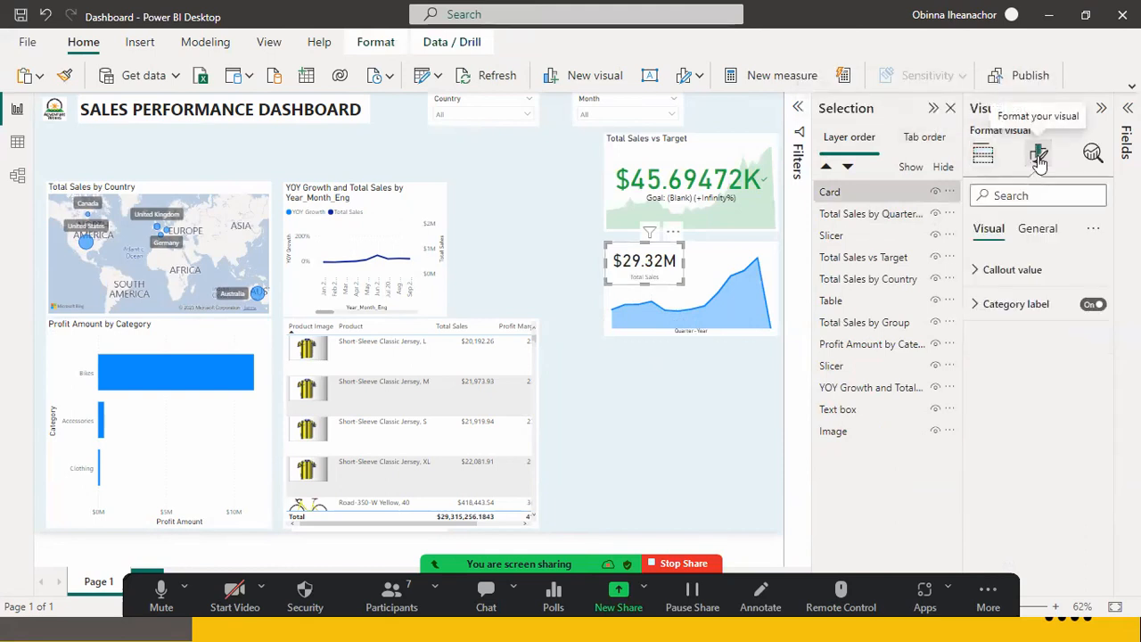
{"action": "left_click", "coordinate": [981, 305]}
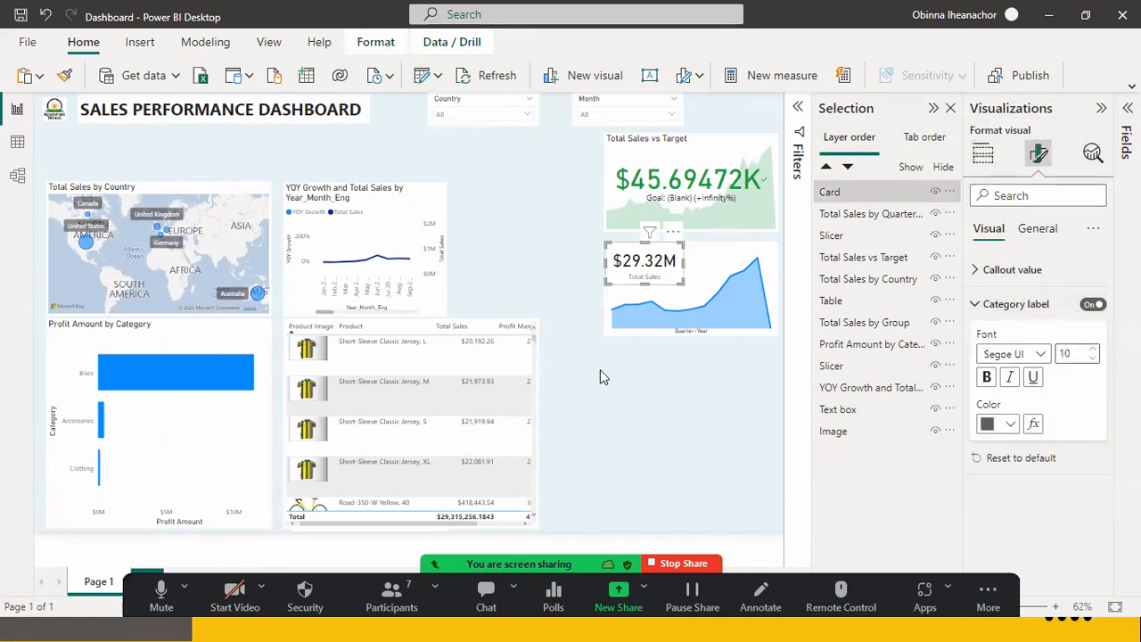
{"action": "left_click", "coordinate": [570, 369]}
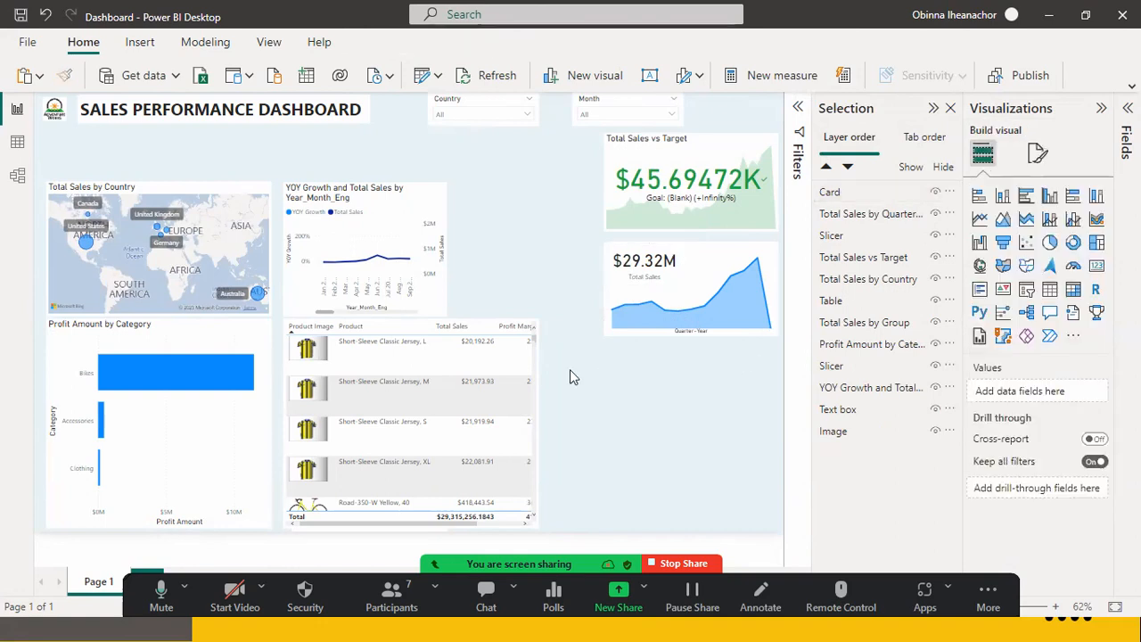
Step: Remove the X-axis title from the Total Sales area chart by temporarily enabling the X-axis, and hide the axis again
{"action": "left_click", "coordinate": [690, 295]}
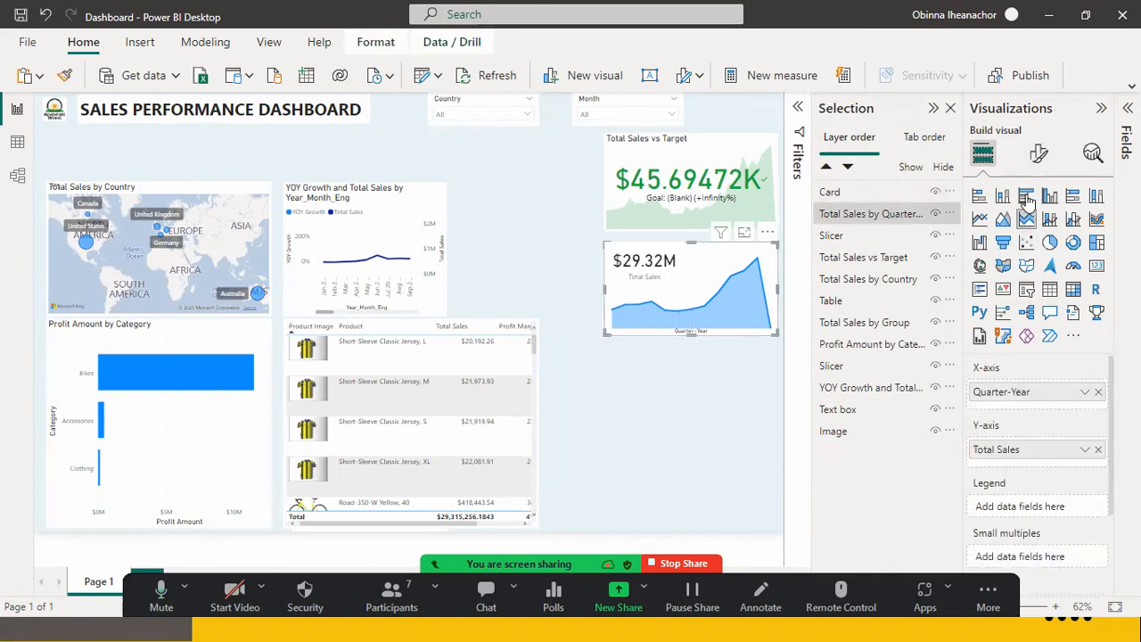
{"action": "left_click", "coordinate": [1039, 153]}
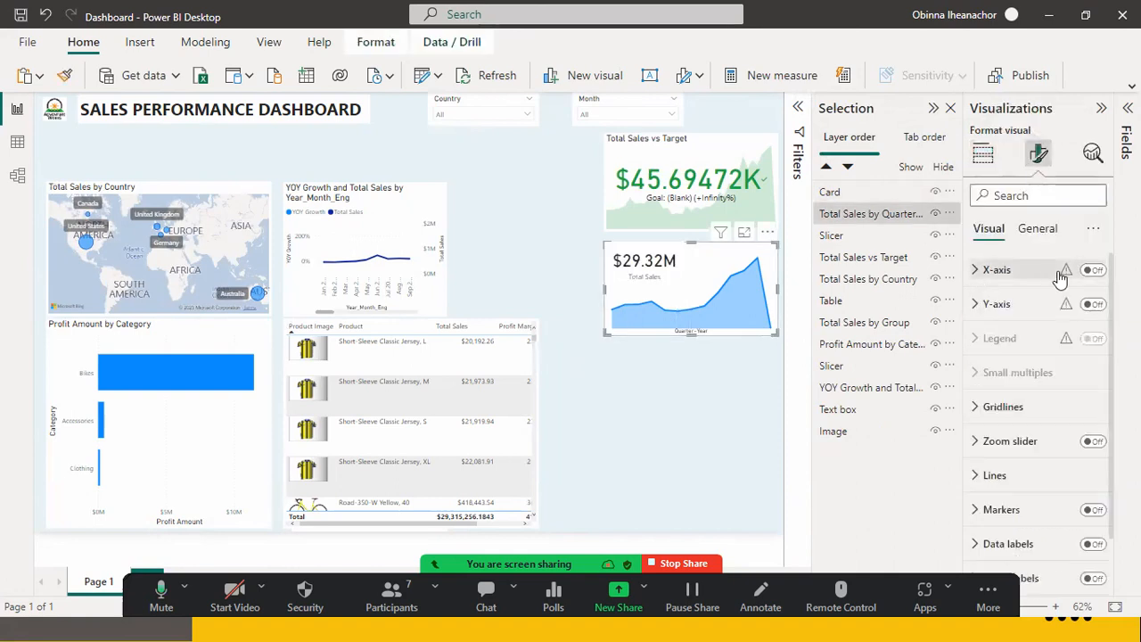
{"action": "left_click", "coordinate": [1090, 272]}
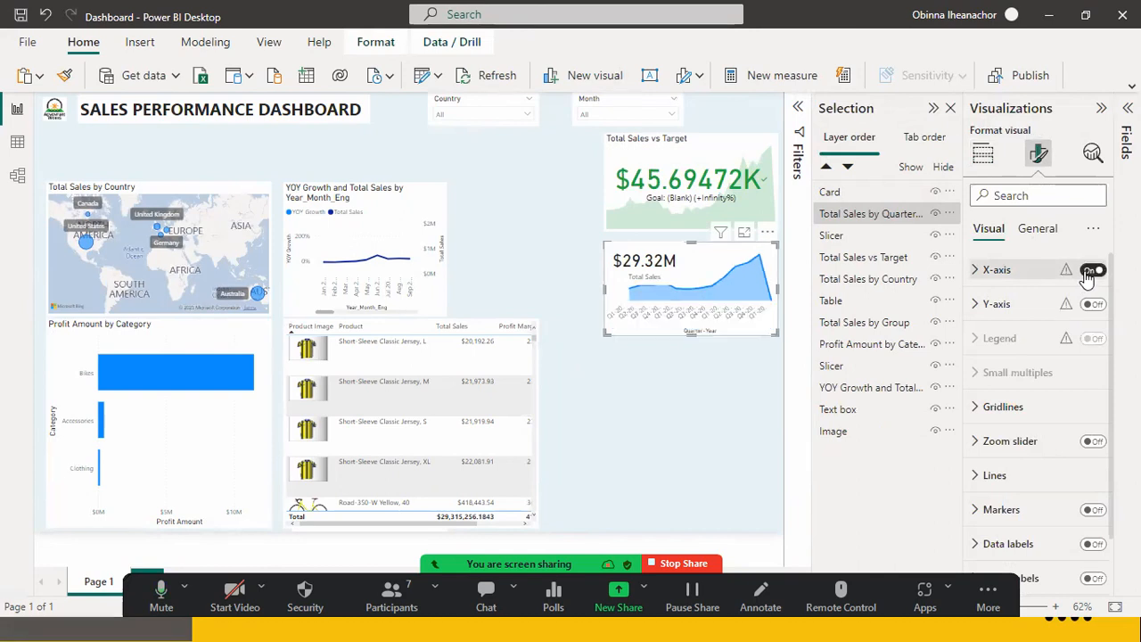
{"action": "left_click", "coordinate": [976, 277]}
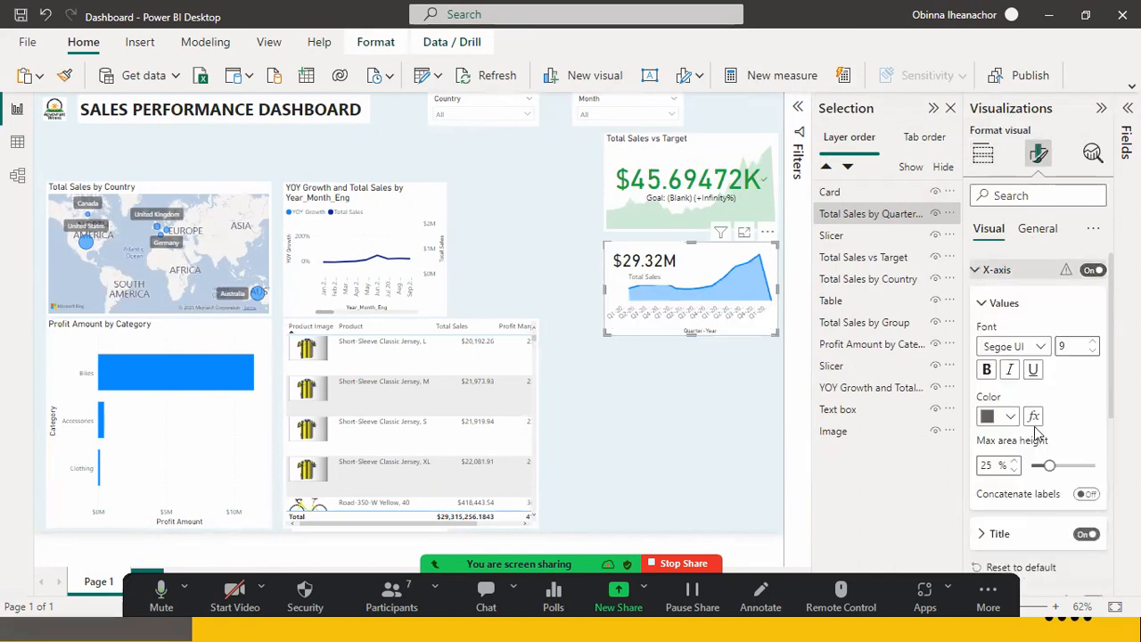
{"action": "left_click", "coordinate": [1088, 535]}
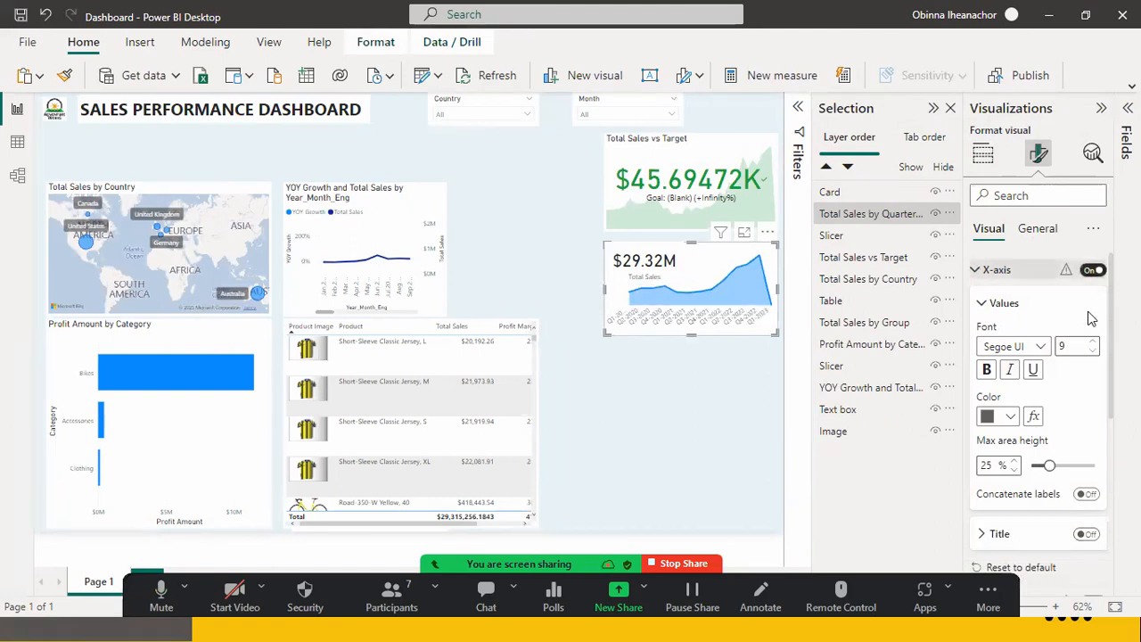
{"action": "left_click", "coordinate": [1094, 269]}
{"action": "left_click", "coordinate": [977, 269]}
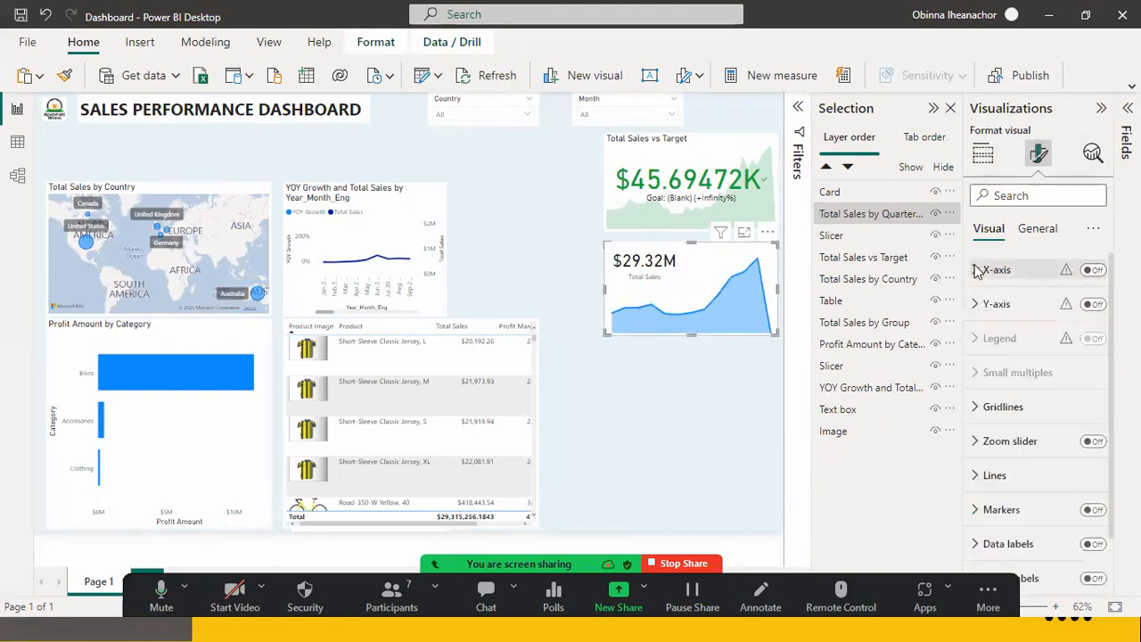
{"action": "left_click", "coordinate": [601, 376]}
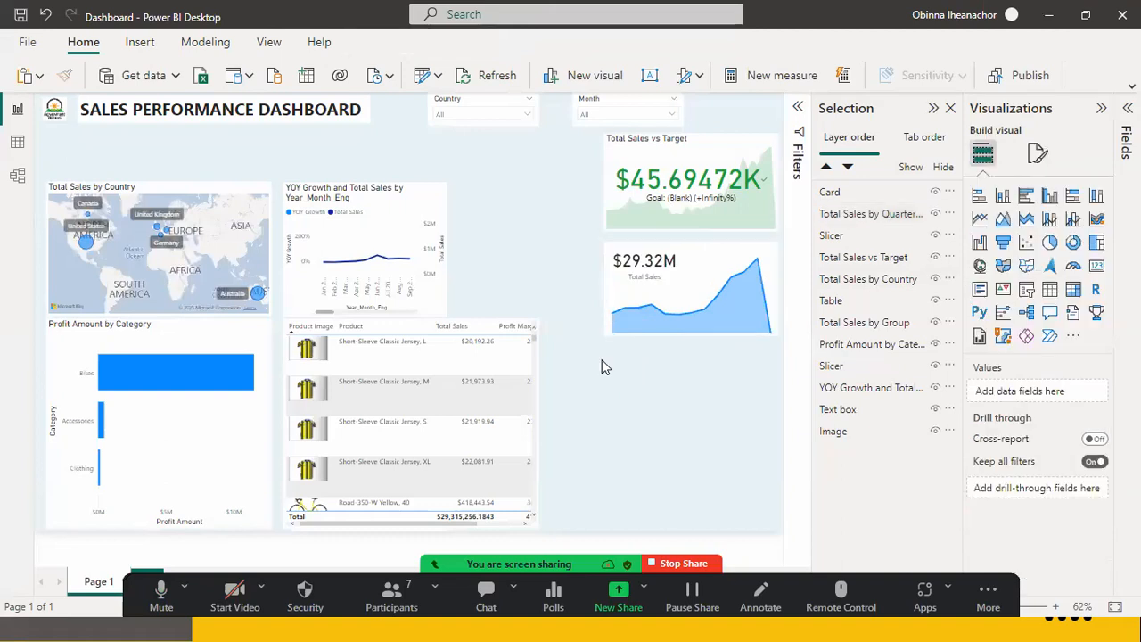
Step: Group the Total Sales card with the area chart behind it
{"action": "left_click", "coordinate": [647, 278]}
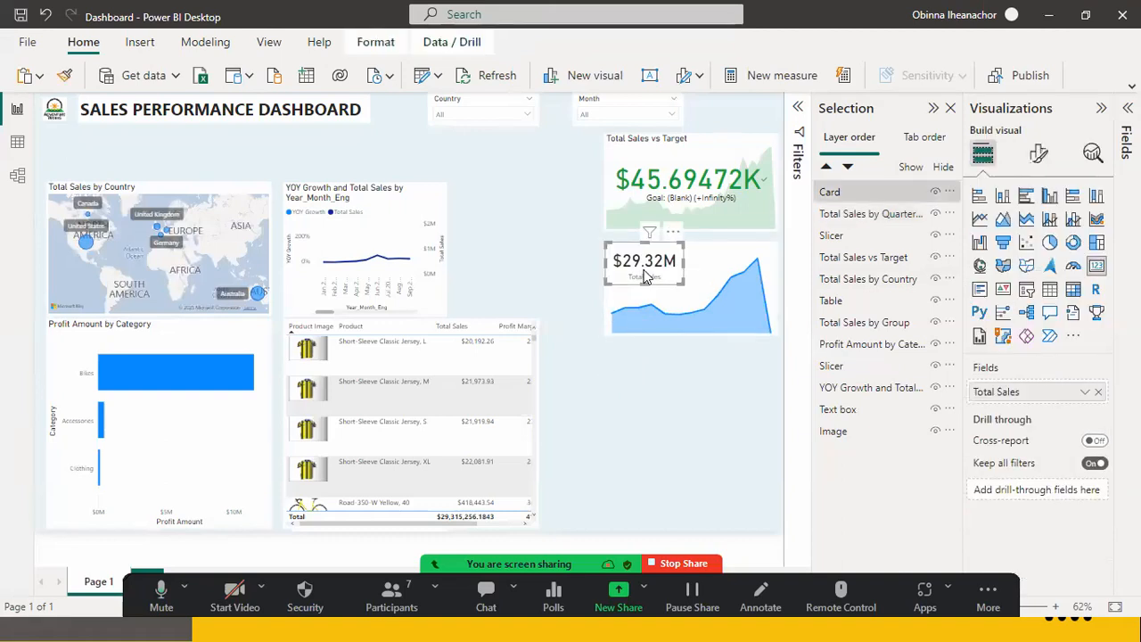
{"action": "left_click", "coordinate": [720, 270], "text": "ctrl"}
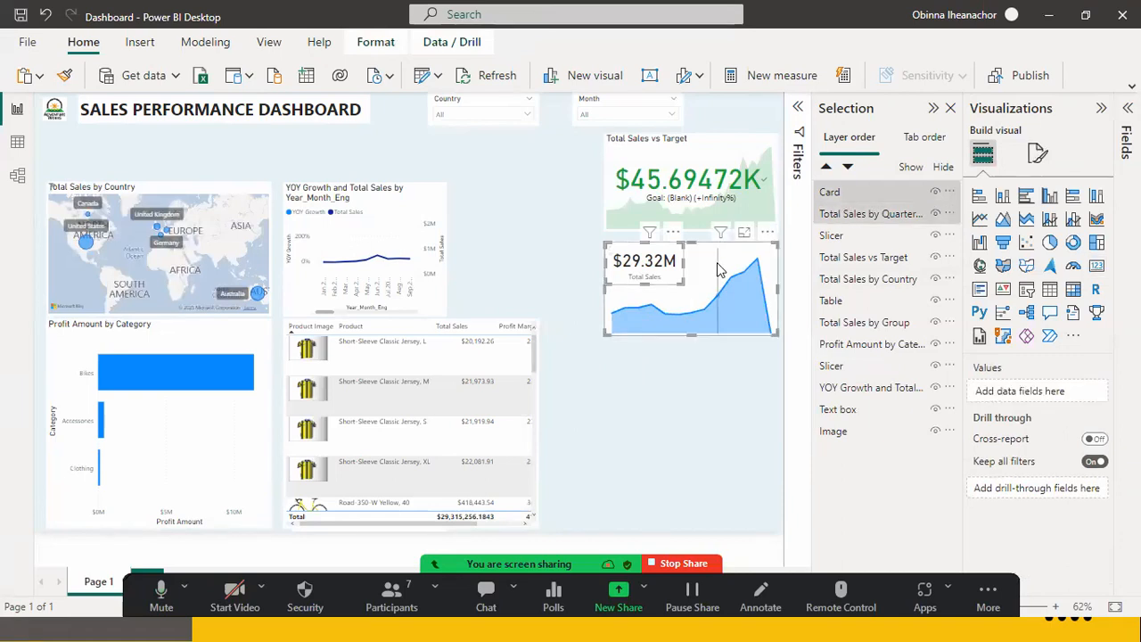
{"action": "right_click", "coordinate": [721, 271]}
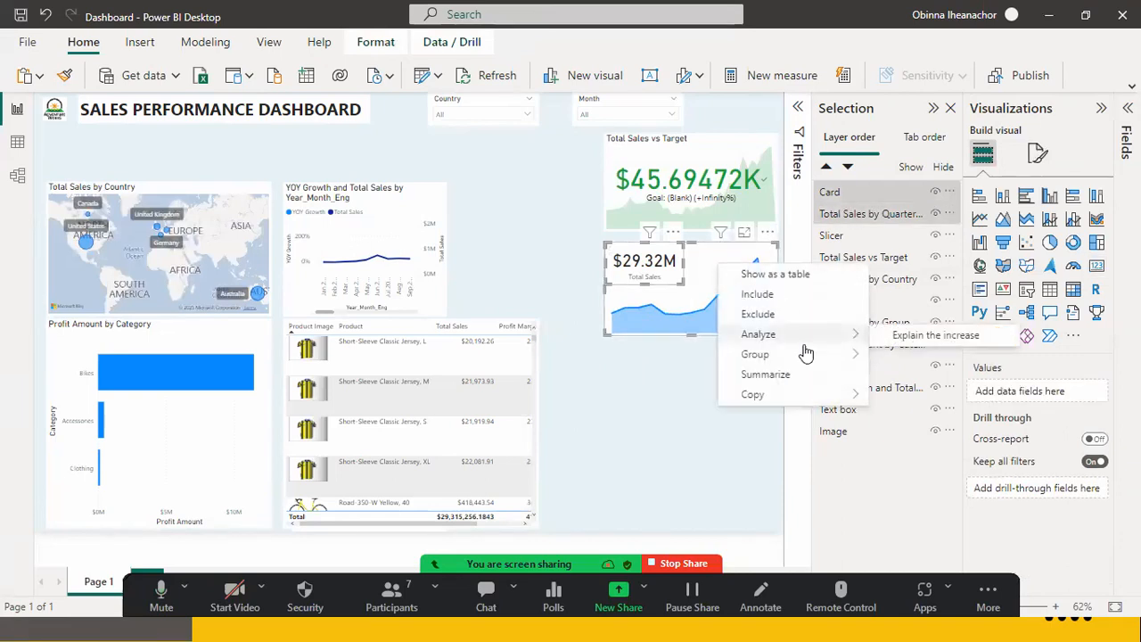
{"action": "mouse_move", "coordinate": [842, 355]}
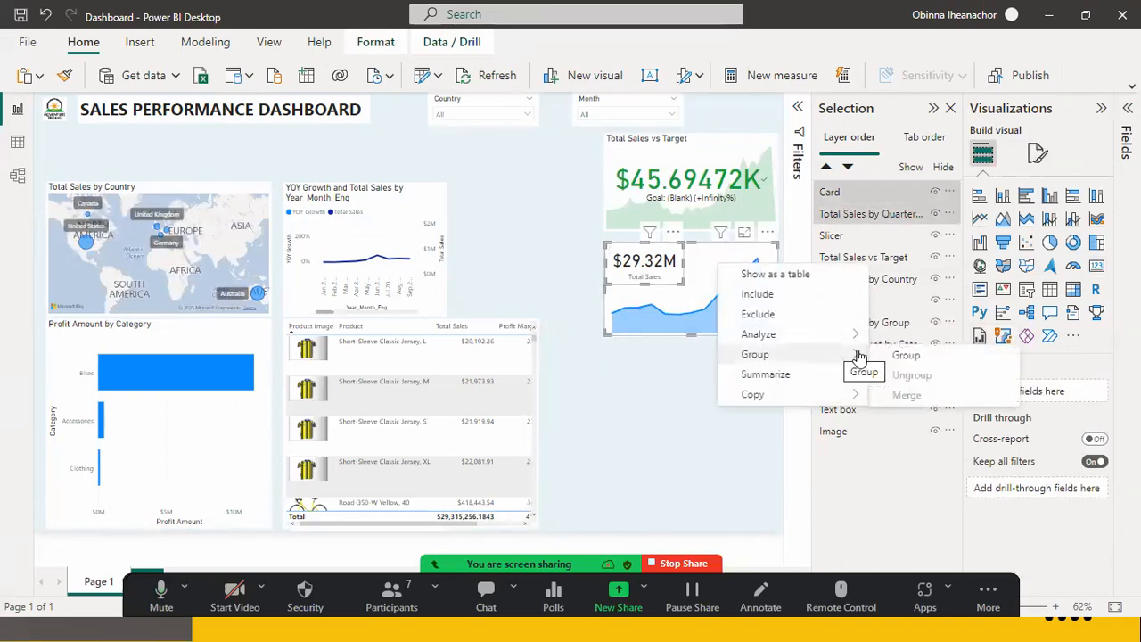
{"action": "left_click", "coordinate": [906, 355]}
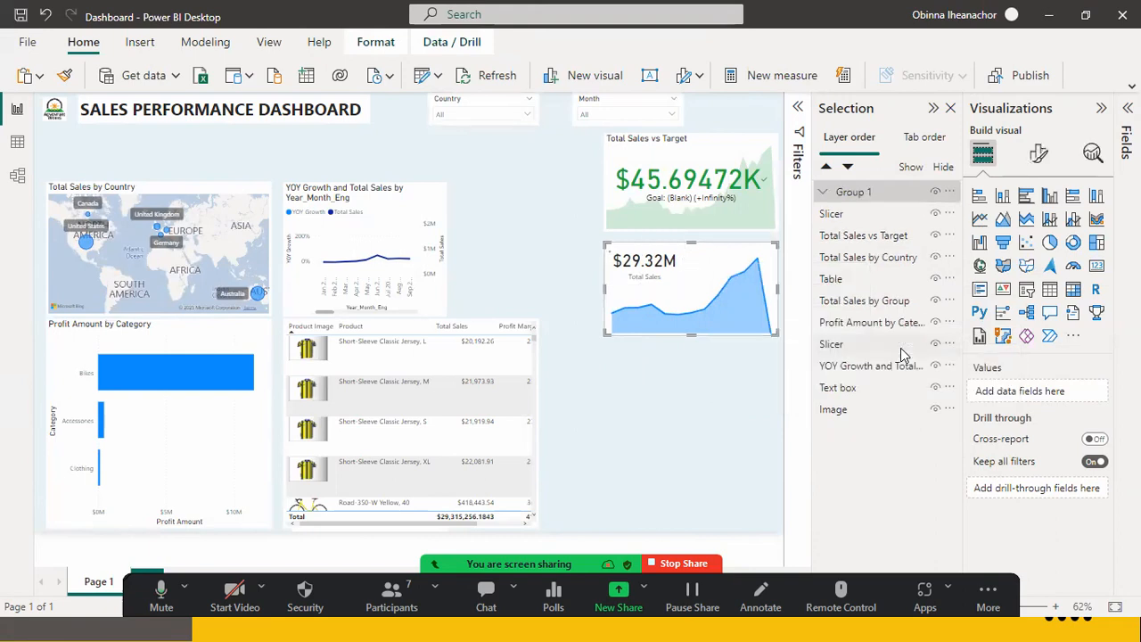
{"action": "left_click", "coordinate": [657, 240]}
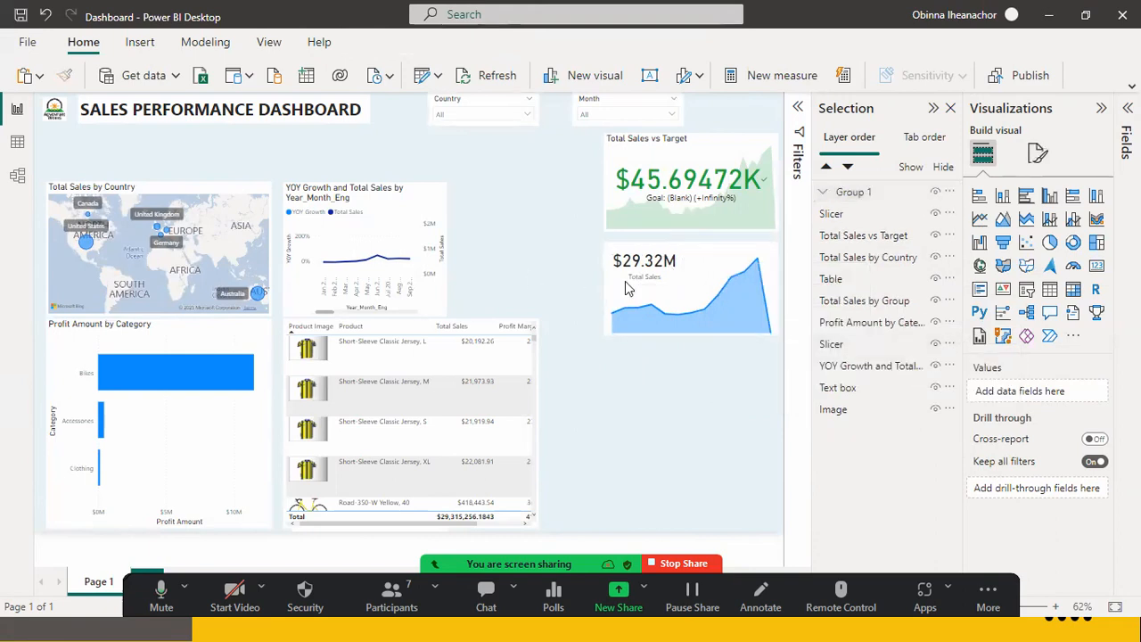
Step: Duplicate the Total Sales card-and-chart group twice and stack the two copies below the original
{"action": "left_click", "coordinate": [687, 290]}
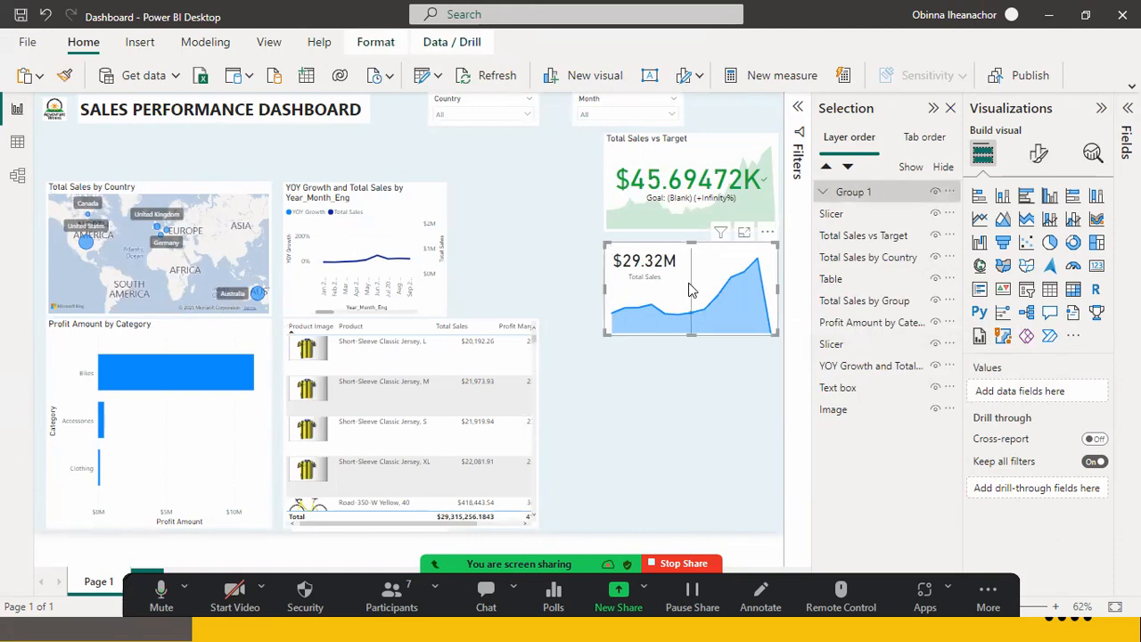
{"action": "key", "text": "ctrl+v"}
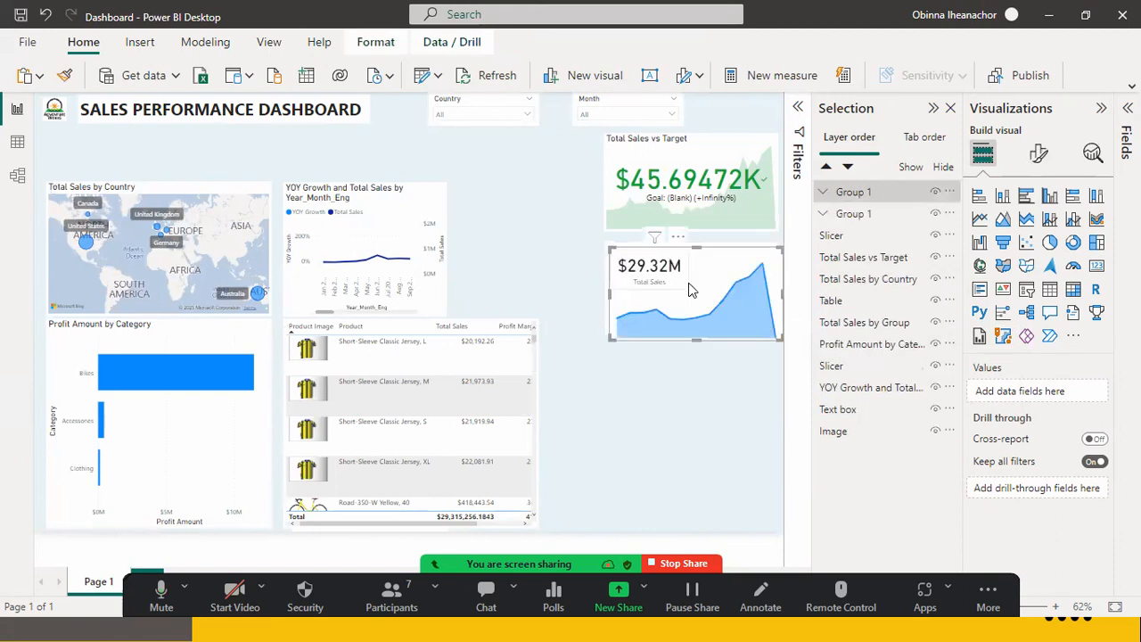
{"action": "key", "text": "ctrl+v"}
{"action": "left_click_drag", "start_coordinate": [687, 354], "coordinate": [700, 451]}
{"action": "left_click", "coordinate": [686, 397]}
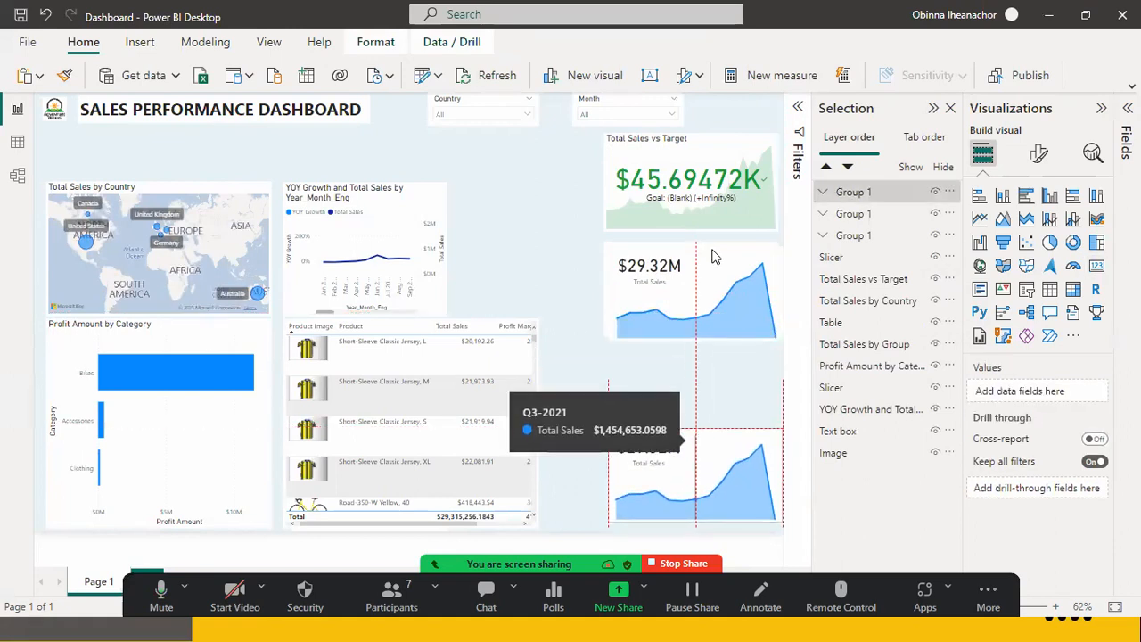
{"action": "left_click", "coordinate": [697, 275]}
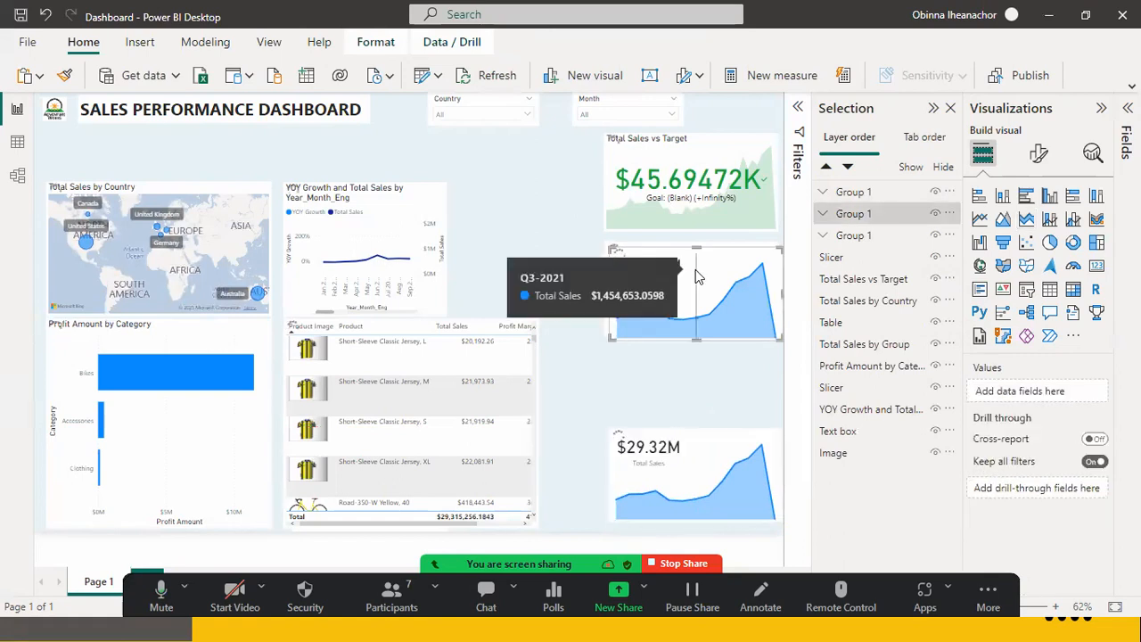
{"action": "key", "text": "ctrl+v"}
{"action": "left_click_drag", "start_coordinate": [698, 276], "coordinate": [699, 363]}
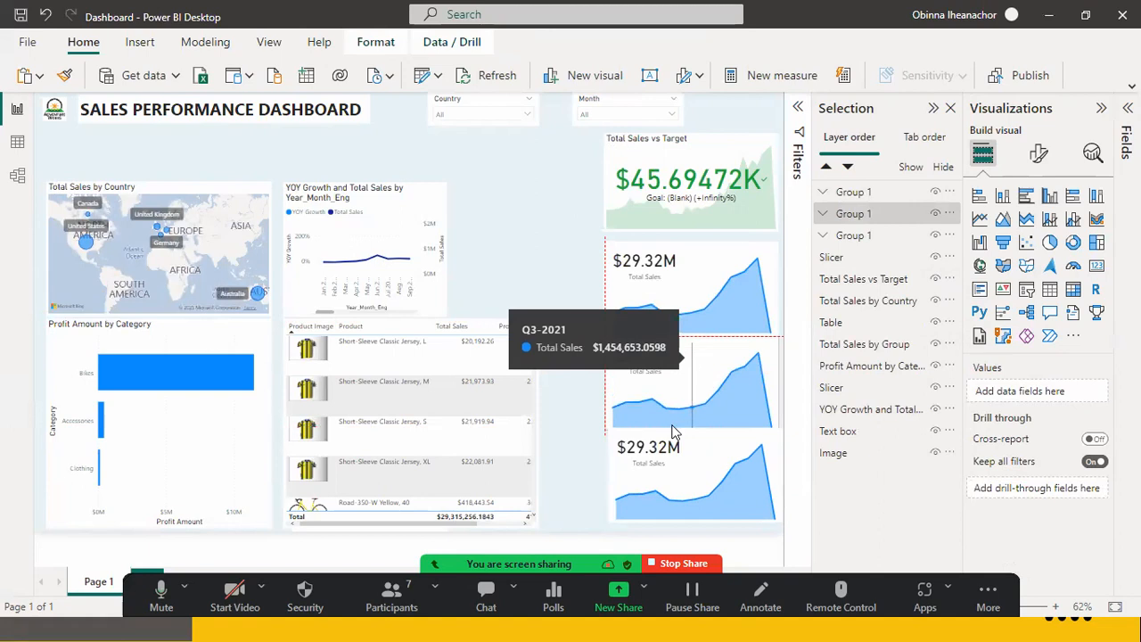
Step: Nudge the lowest Total Sales group slightly down to leave a gap beneath the middle group
{"action": "left_click", "coordinate": [675, 450]}
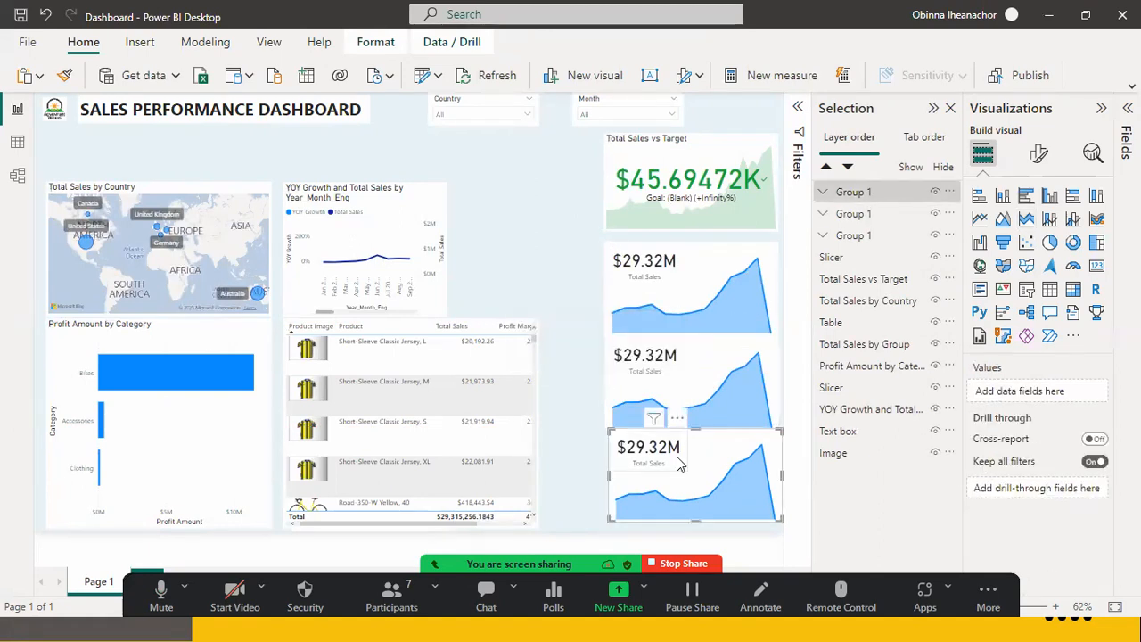
{"action": "key", "text": "XF86MonBrightnessUp"}
{"action": "key", "text": "XF86MonBrightnessUp"}
{"action": "key", "text": "XF86MonBrightnessUp"}
{"action": "key", "text": "XF86MonBrightnessUp"}
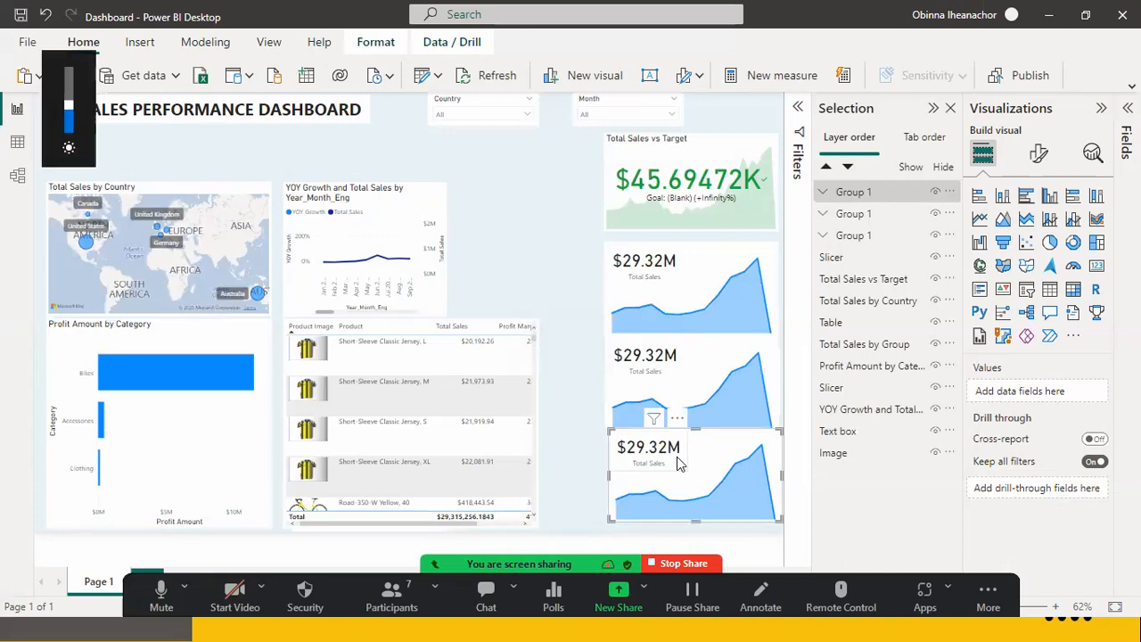
{"action": "key", "text": "Down"}
{"action": "key", "text": "Down"}
{"action": "key", "text": "Down"}
{"action": "key", "text": "Down"}
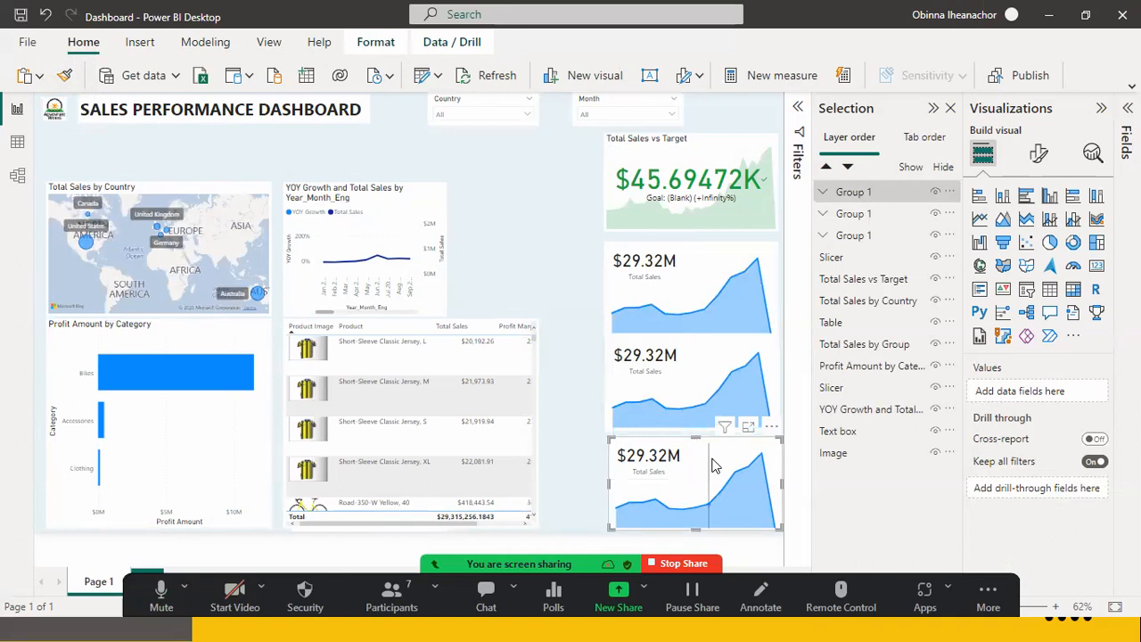
Step: Hide the Selection pane and replace Total Sales with Profit Margin on the Y-axis of the middle group's area chart
{"action": "left_click", "coordinate": [711, 272]}
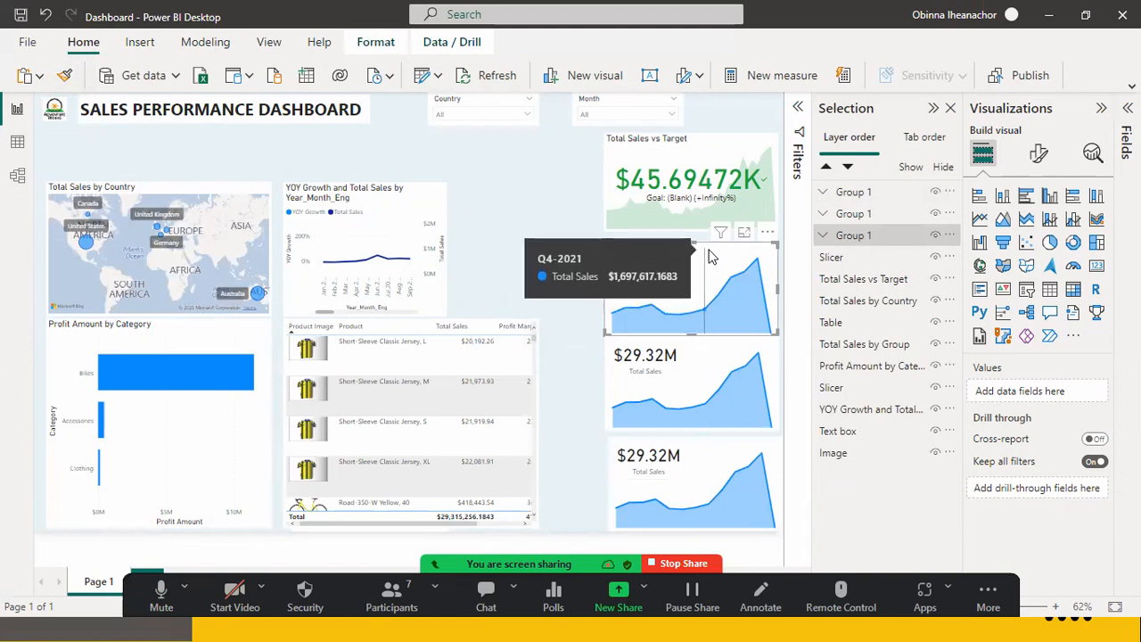
{"action": "left_click", "coordinate": [696, 363]}
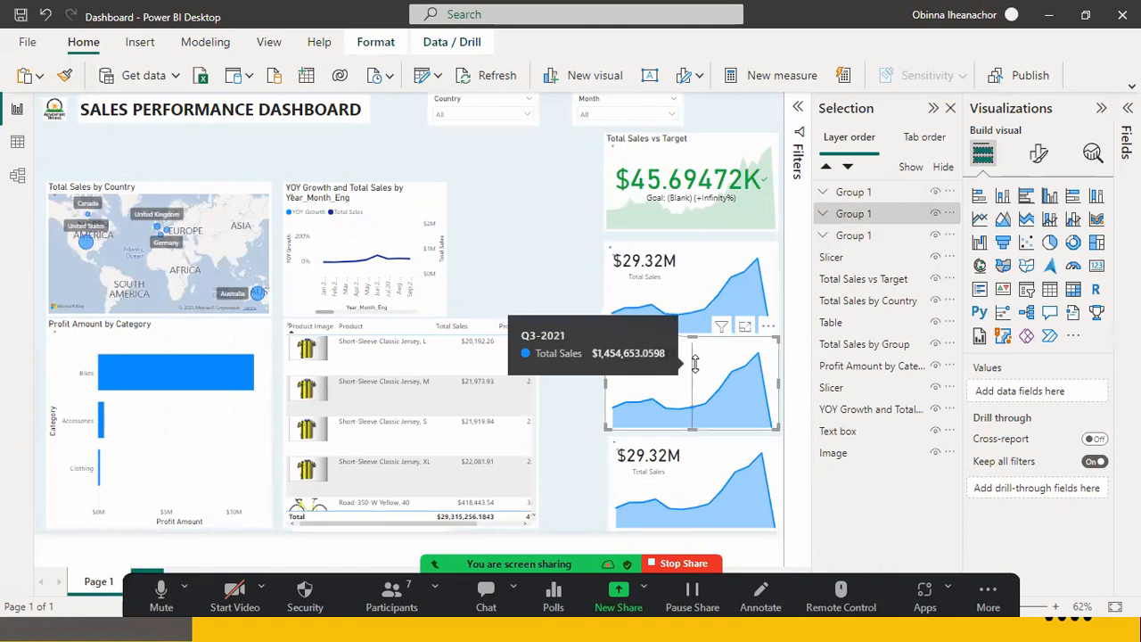
{"action": "left_click", "coordinate": [950, 108]}
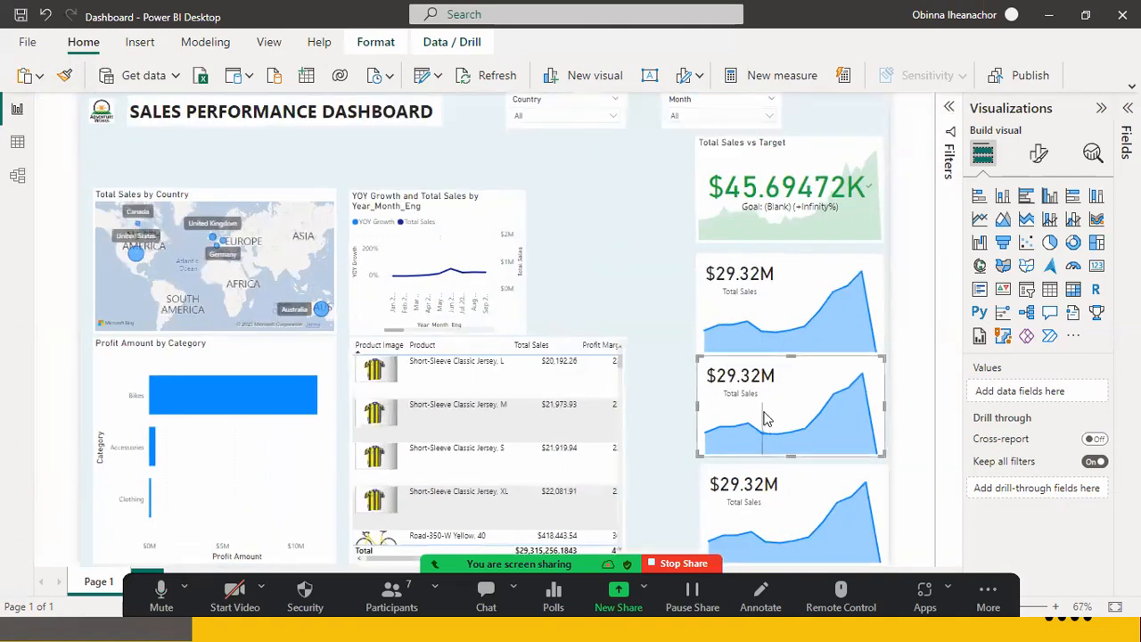
{"action": "left_click", "coordinate": [809, 377]}
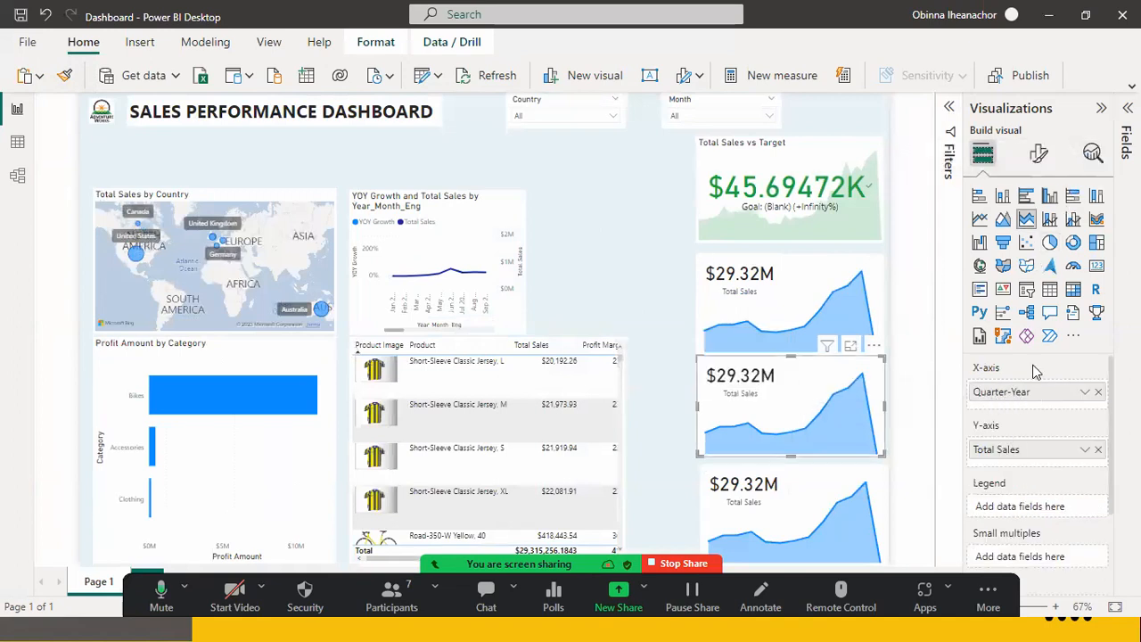
{"action": "left_click", "coordinate": [1098, 450]}
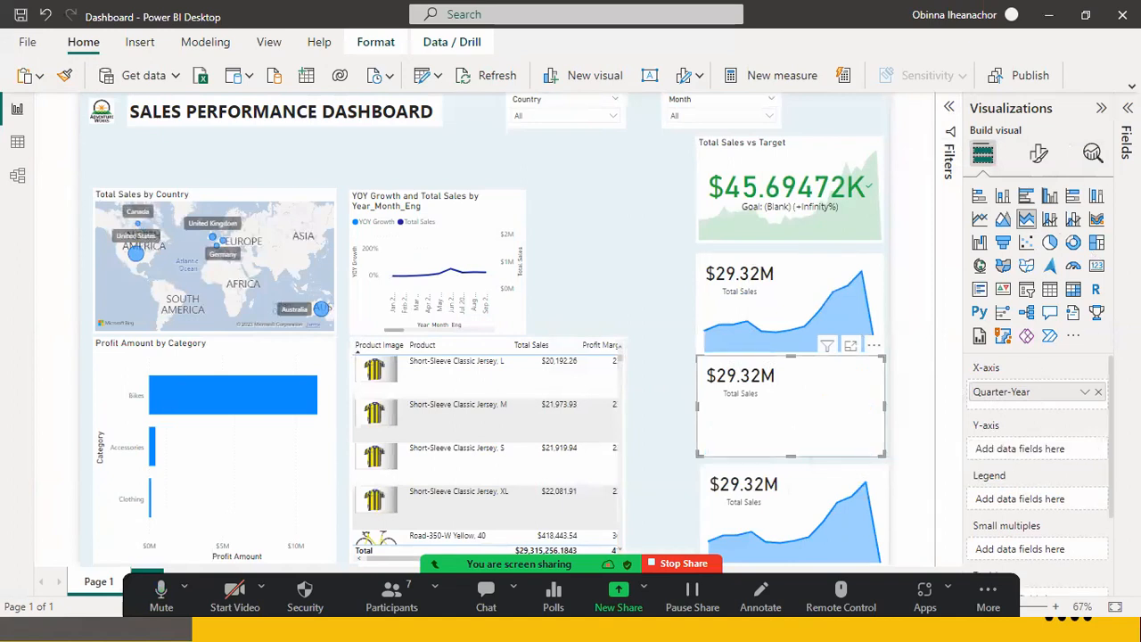
{"action": "left_click", "coordinate": [1128, 142]}
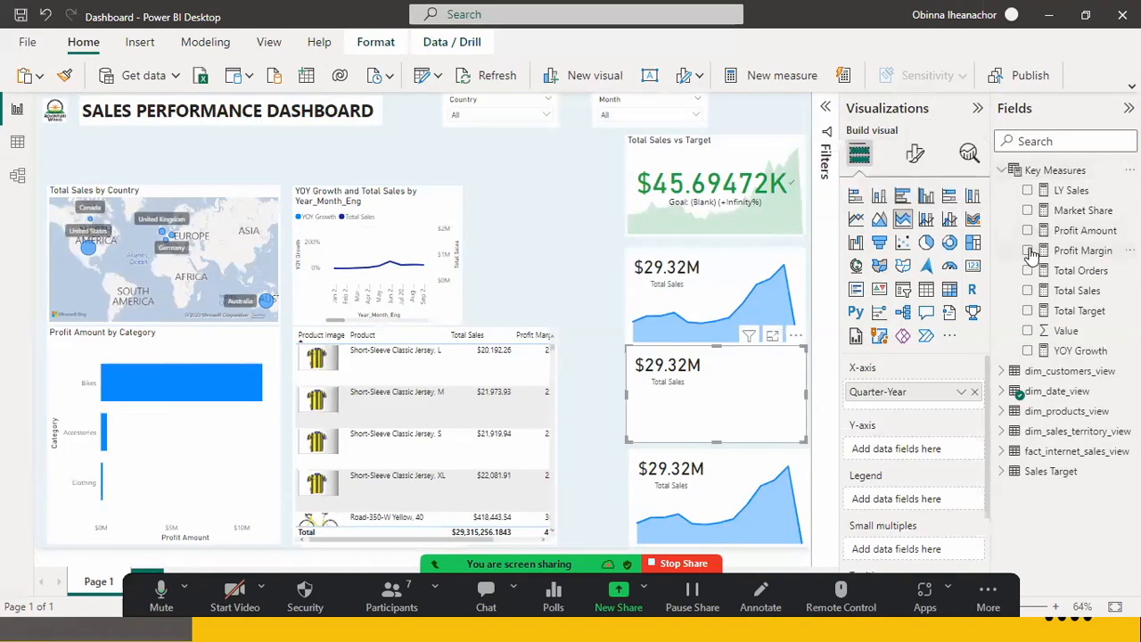
{"action": "left_click", "coordinate": [1029, 252]}
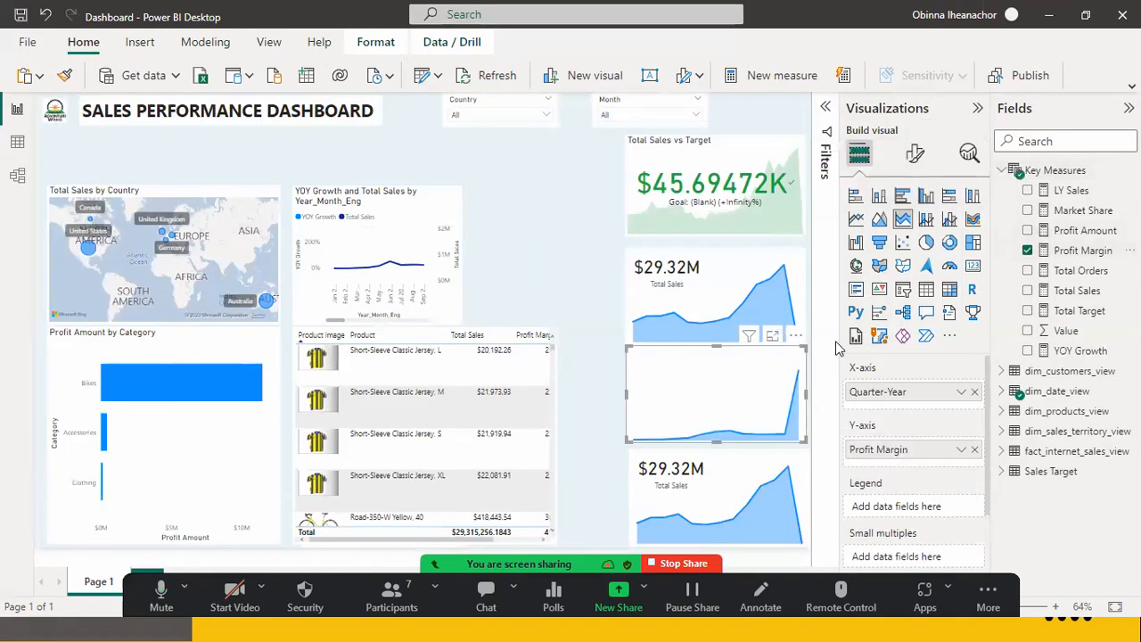
Step: Replace the Total Sales field in the middle group's card with the Profit Margin measure
{"action": "left_click", "coordinate": [697, 382]}
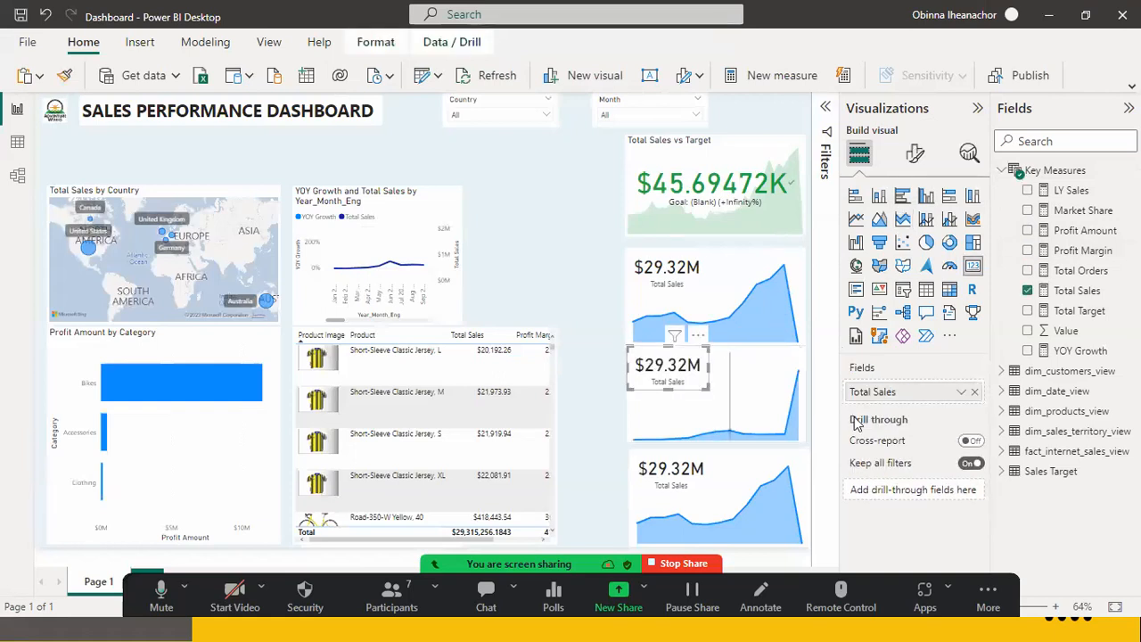
{"action": "left_click", "coordinate": [975, 391]}
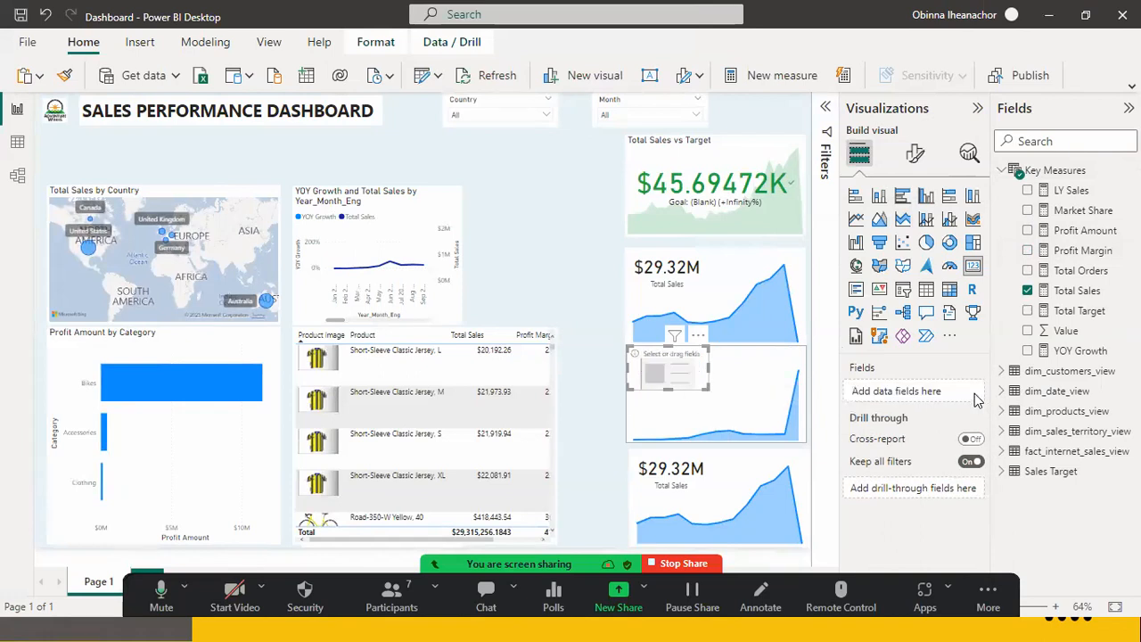
{"action": "left_click", "coordinate": [1028, 231]}
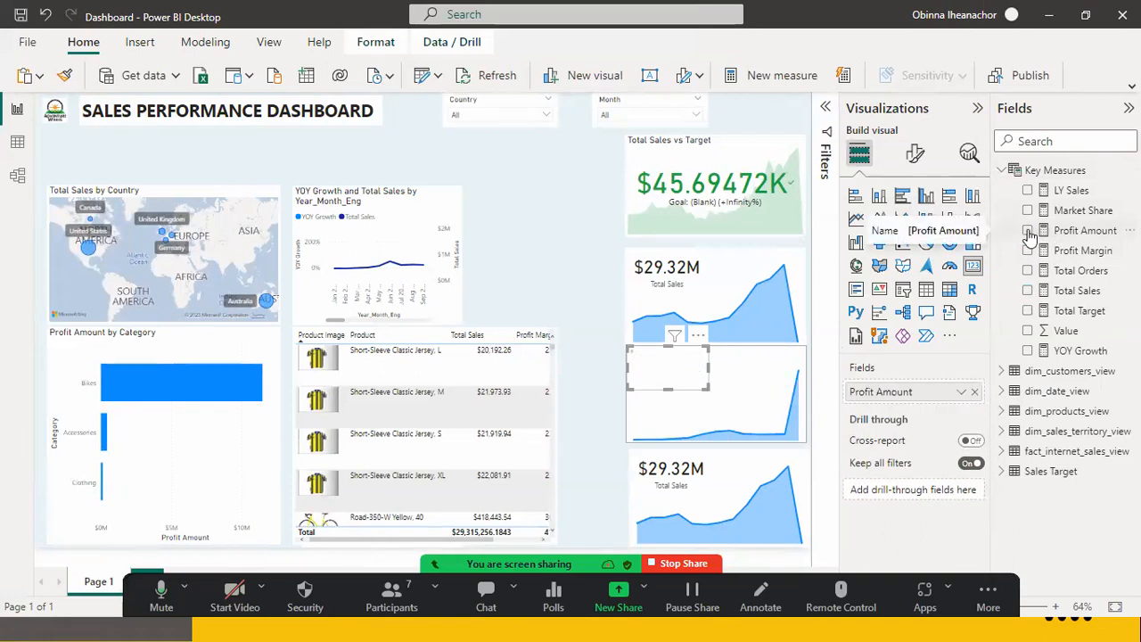
{"action": "left_click", "coordinate": [1028, 231]}
{"action": "left_click", "coordinate": [1028, 251]}
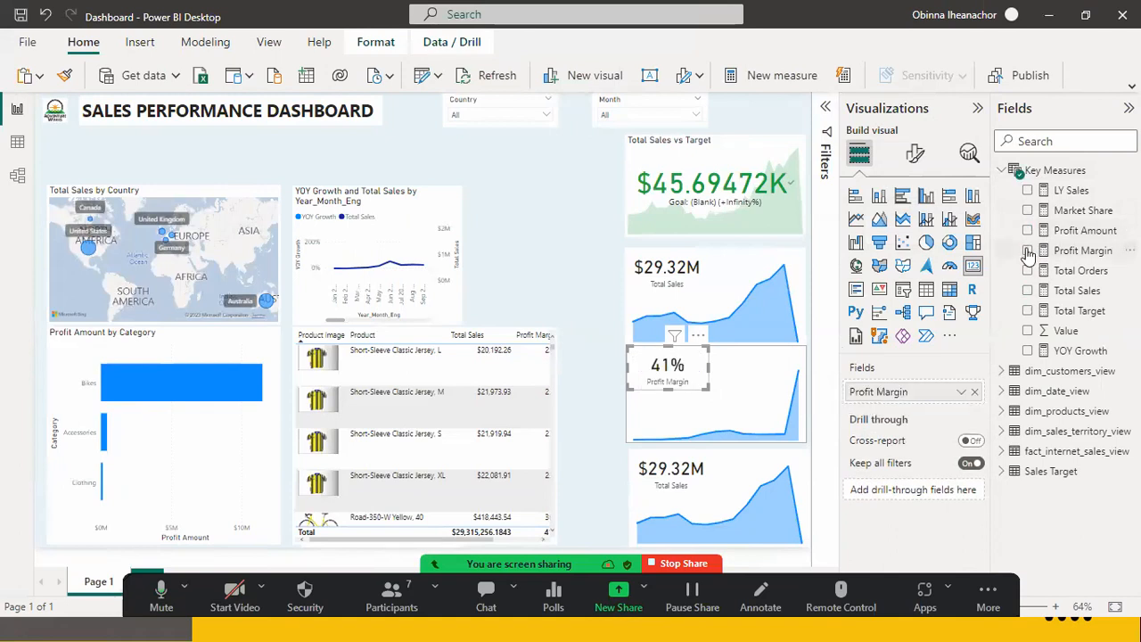
{"action": "left_click", "coordinate": [604, 345]}
Step: Replace Total Sales with Total Orders on the Y-axis of the lowest group's area chart
{"action": "left_click", "coordinate": [706, 496]}
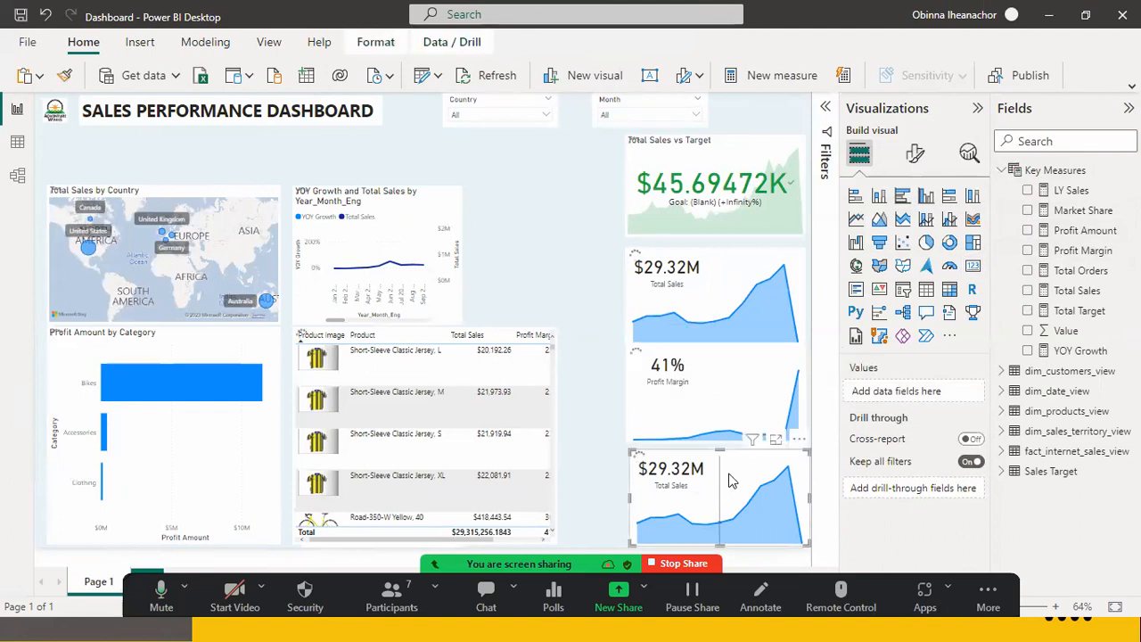
{"action": "left_click", "coordinate": [729, 482]}
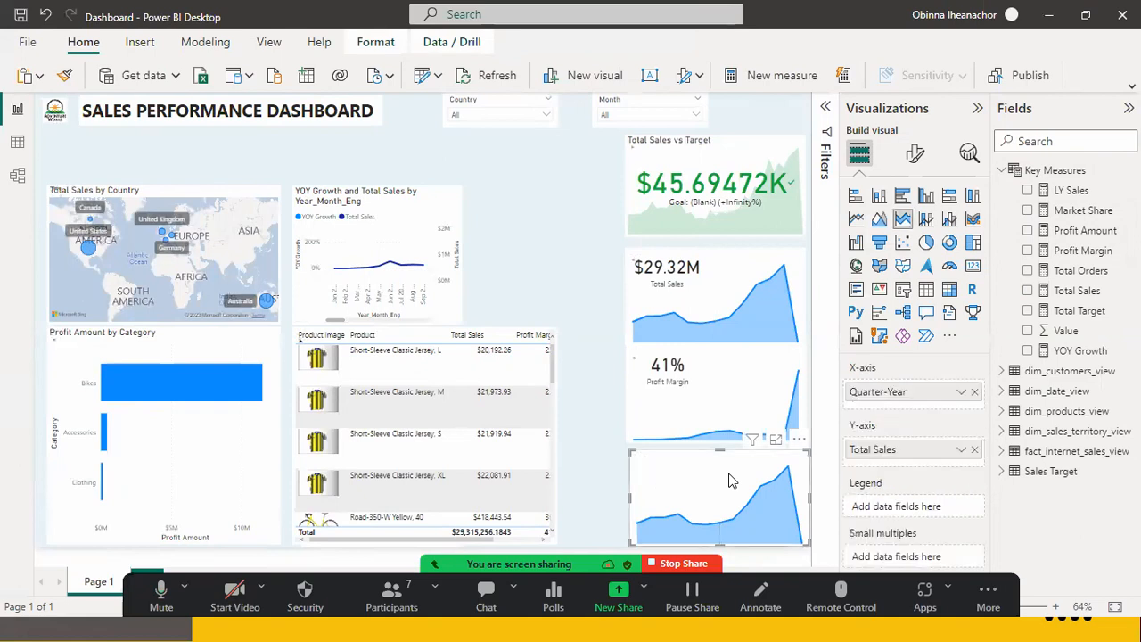
{"action": "left_click", "coordinate": [976, 449]}
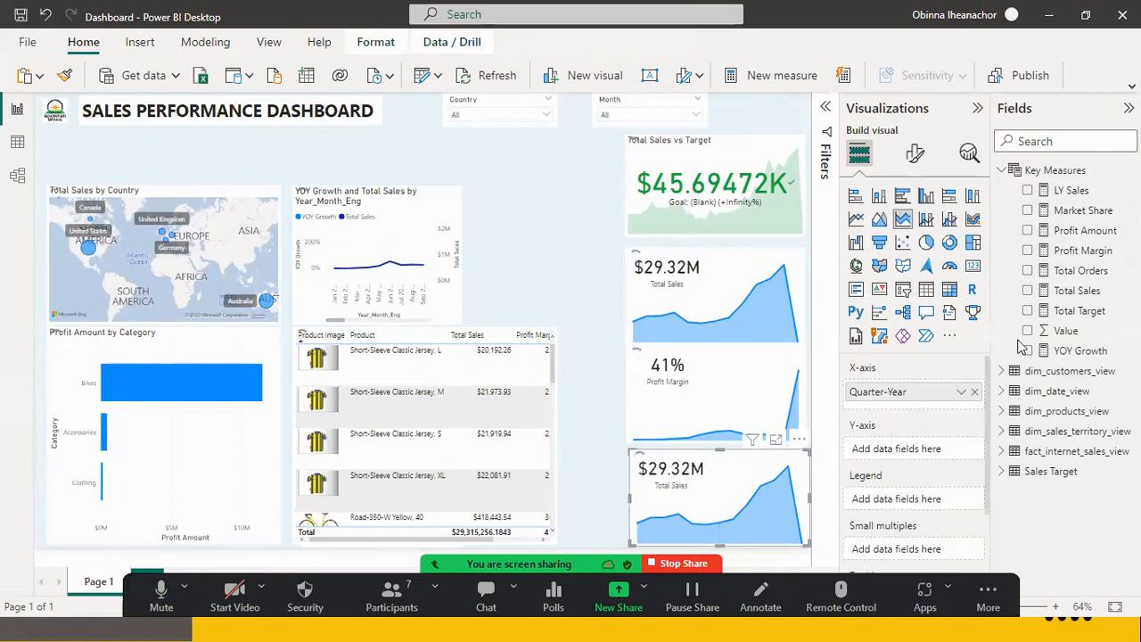
{"action": "left_click", "coordinate": [1028, 274]}
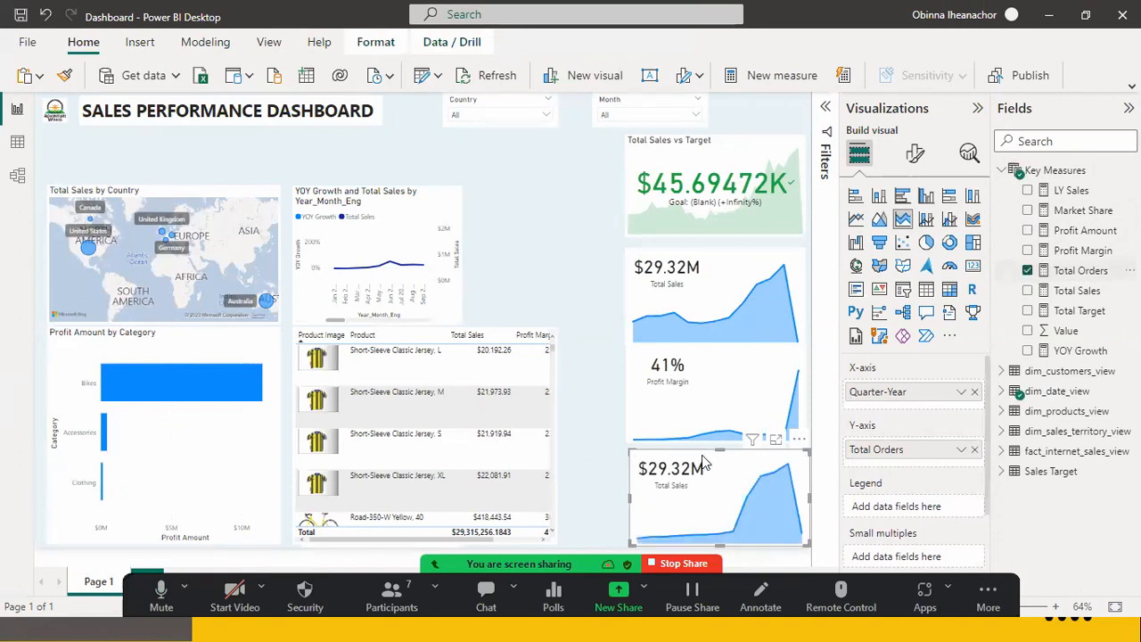
Step: Replace the Total Sales field in the lowest group's card with the Total Orders measure
{"action": "key", "text": "ctrl+v"}
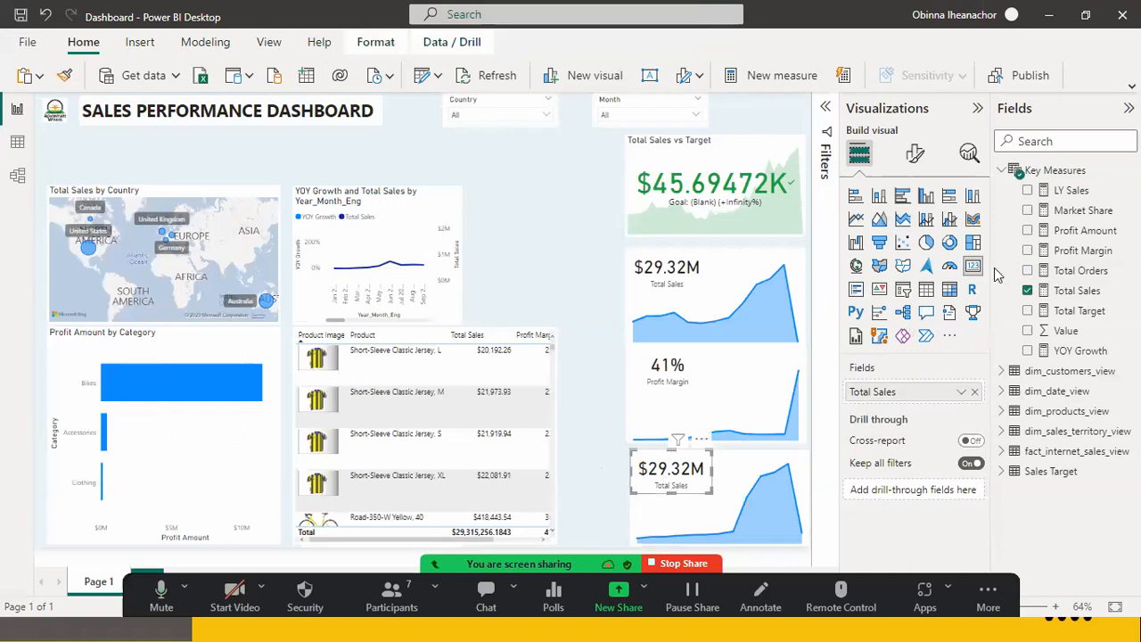
{"action": "left_click", "coordinate": [974, 391]}
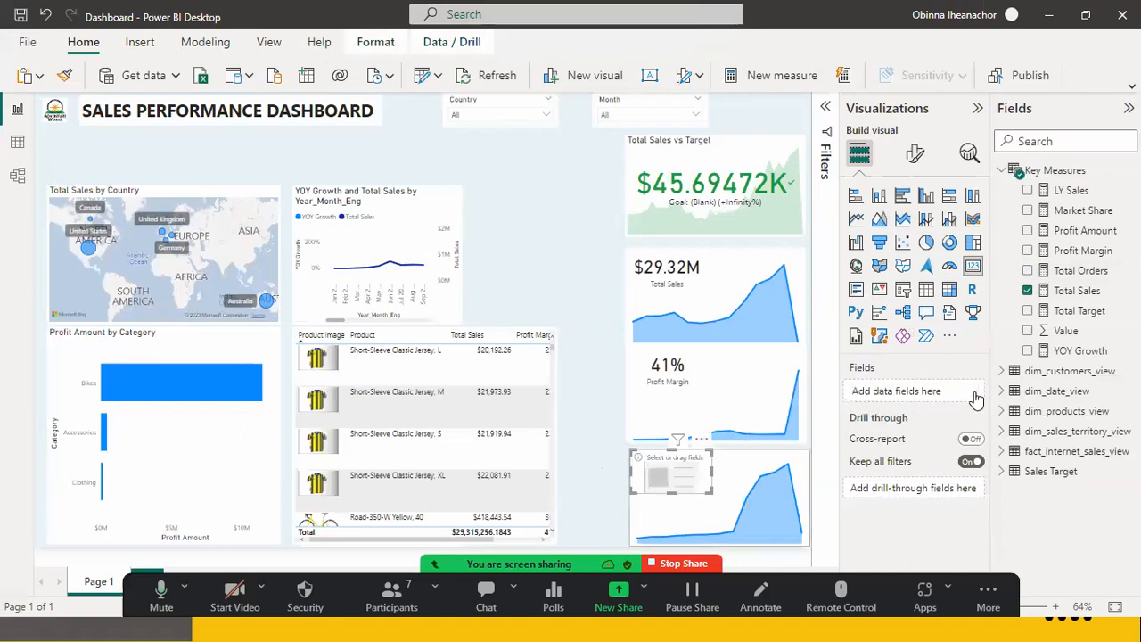
{"action": "left_click", "coordinate": [1029, 271]}
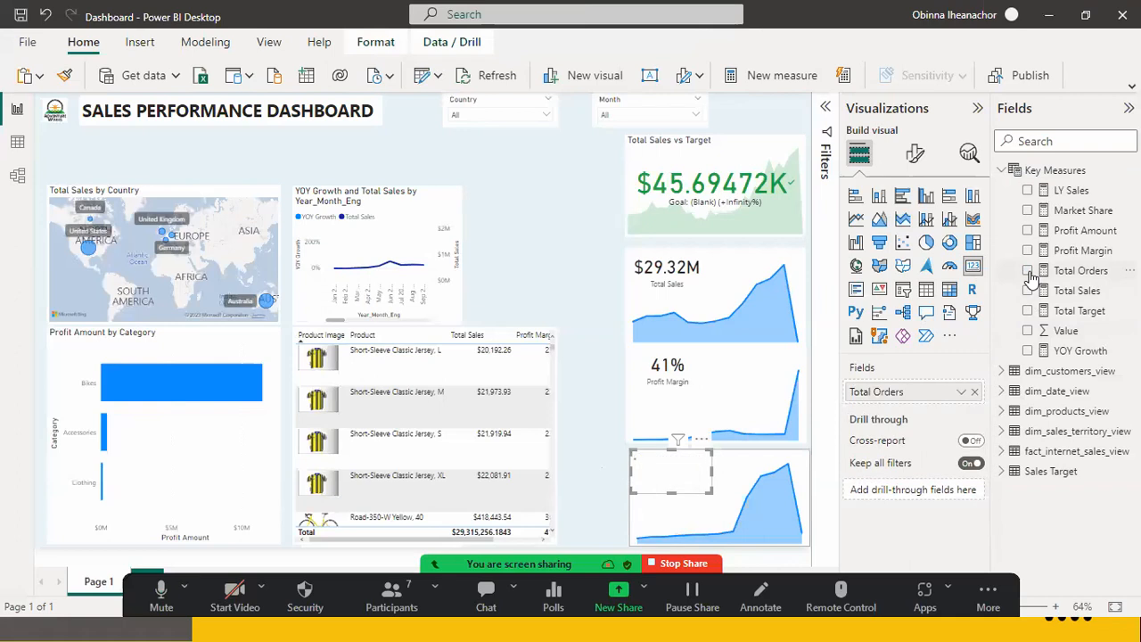
{"action": "left_click", "coordinate": [585, 281]}
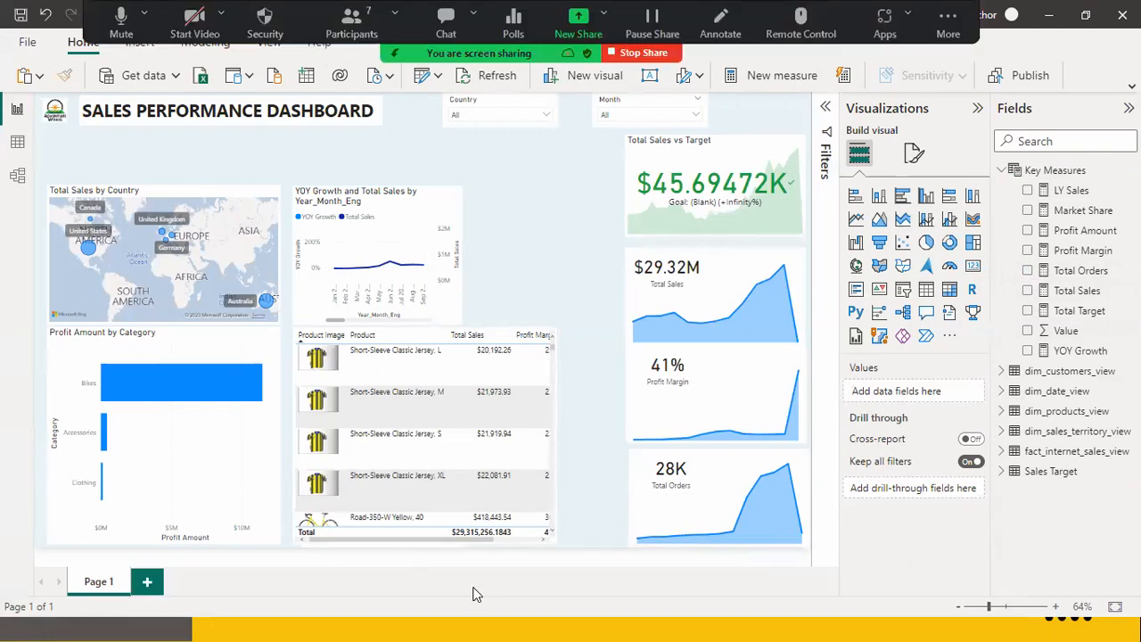
{"action": "key", "text": "super"}
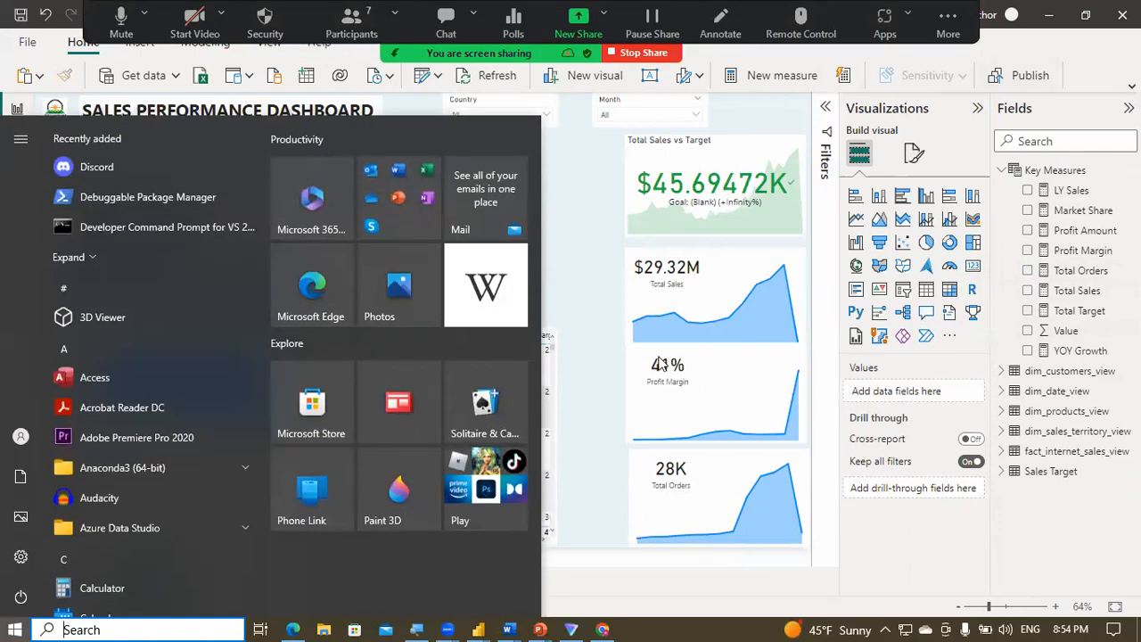
{"action": "left_click", "coordinate": [594, 384]}
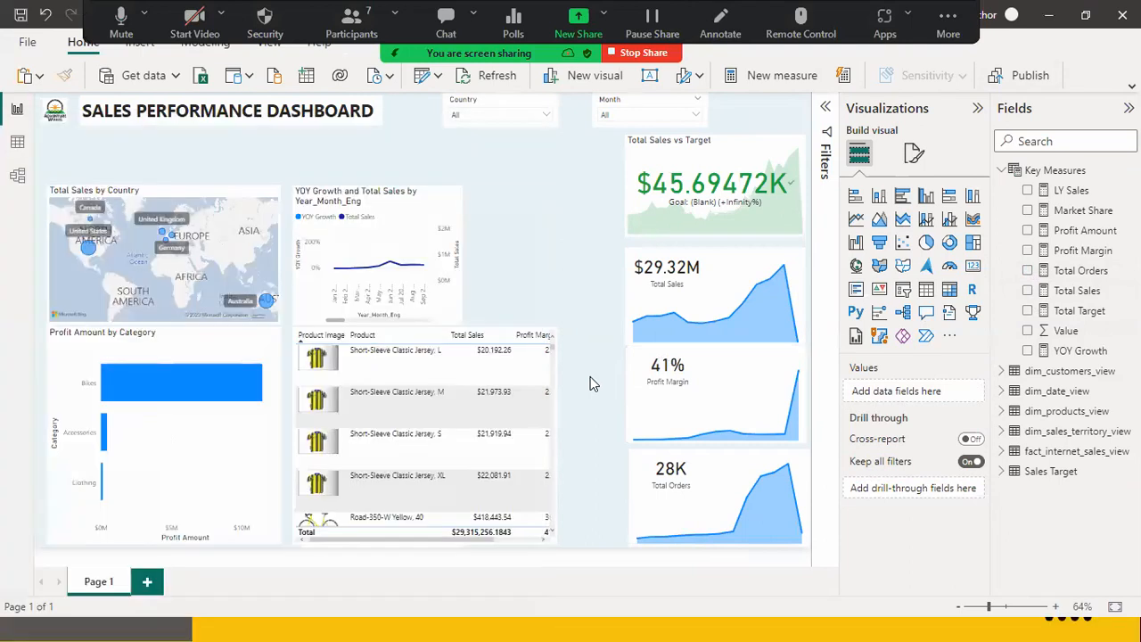
Step: Review the layout of the dark Sales Overview page in the other report window and return to the light dashboard
{"action": "key", "text": "super"}
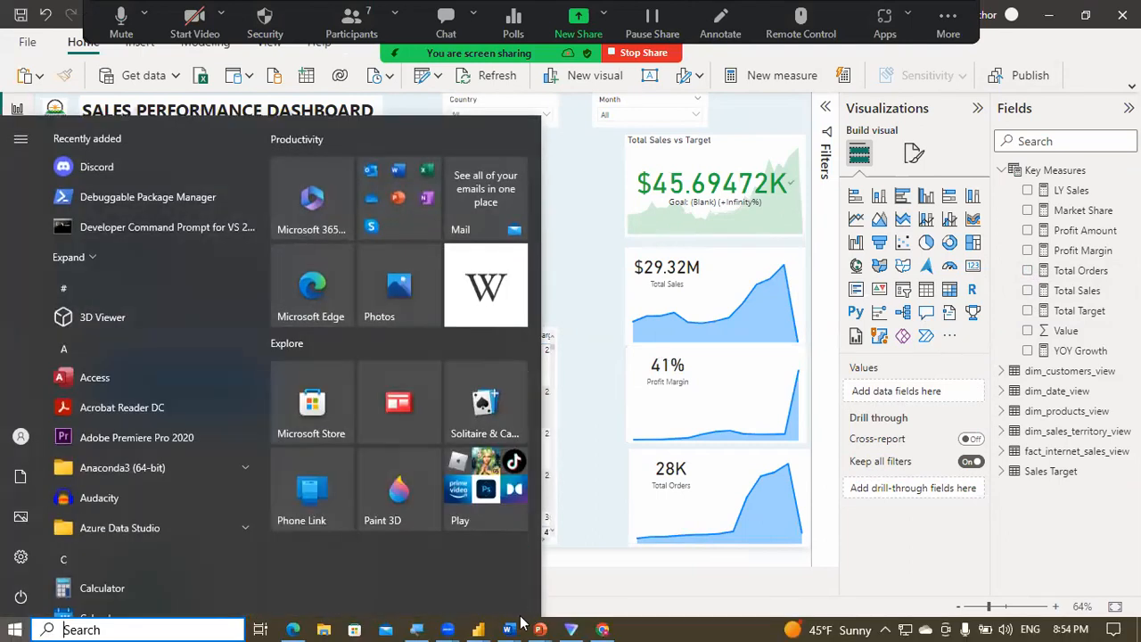
{"action": "mouse_move", "coordinate": [489, 626]}
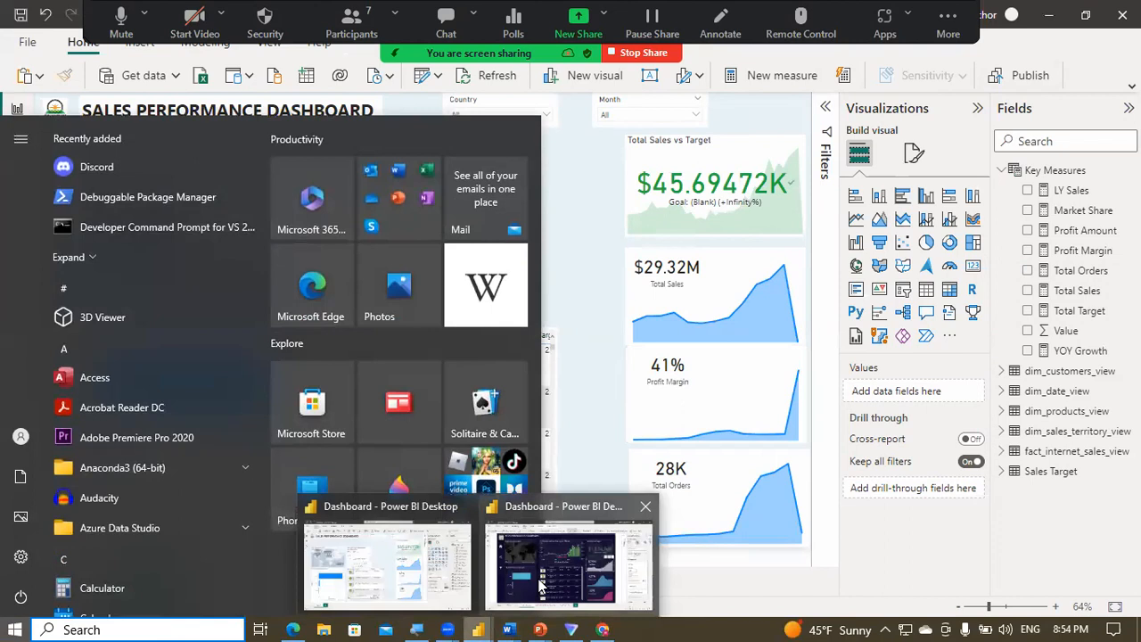
{"action": "left_click", "coordinate": [539, 587]}
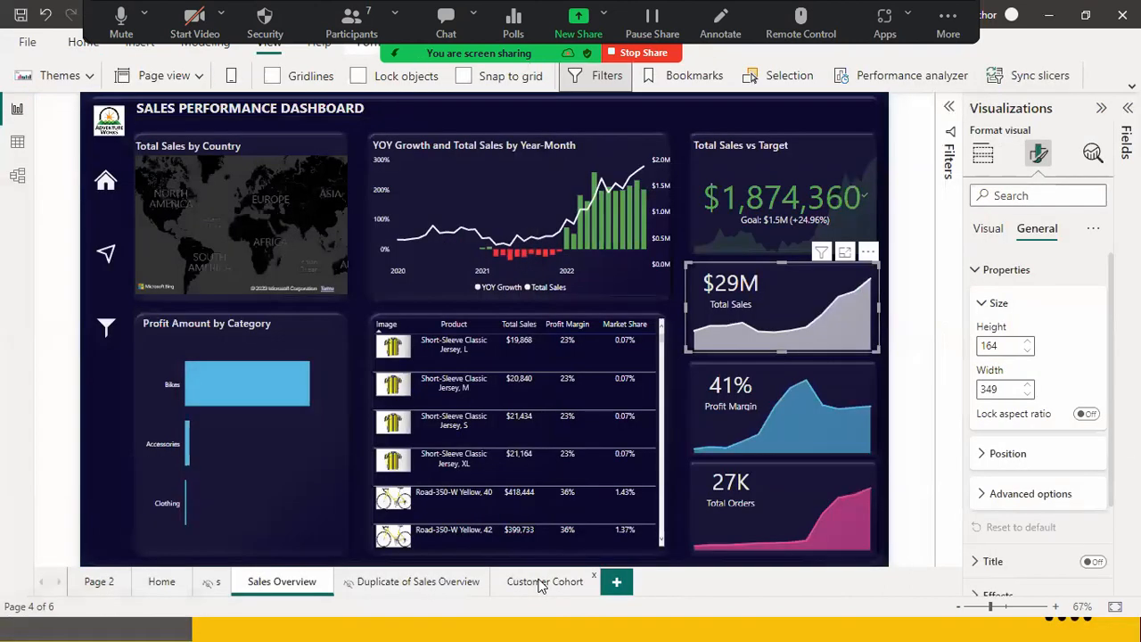
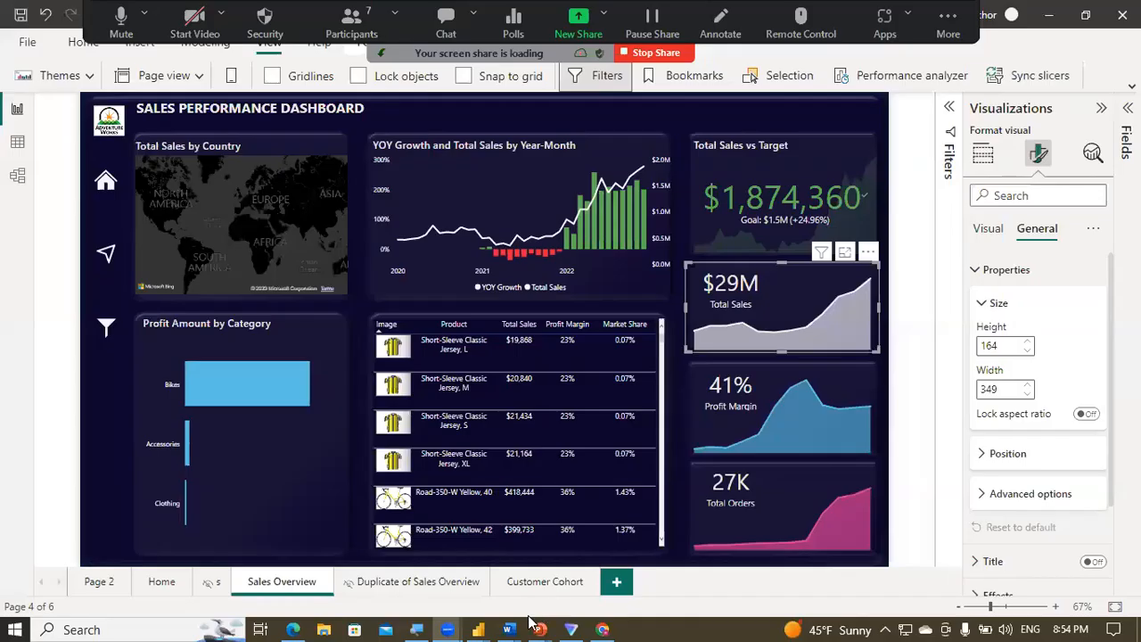
{"action": "mouse_move", "coordinate": [479, 626]}
{"action": "left_click", "coordinate": [576, 565]}
{"action": "left_click", "coordinate": [289, 231]}
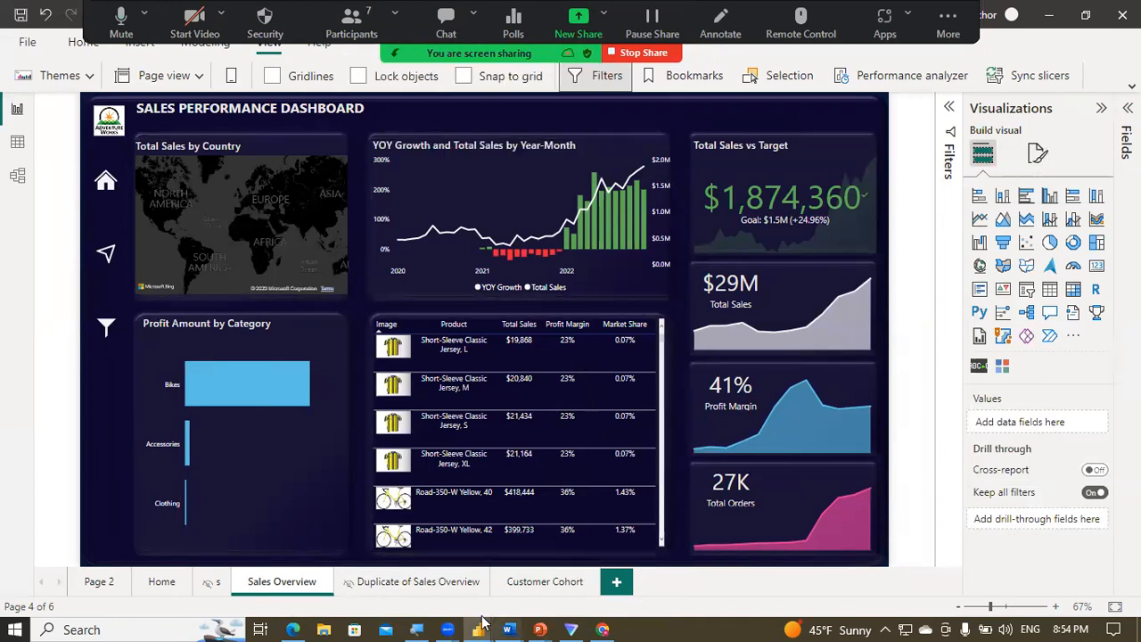
{"action": "mouse_move", "coordinate": [477, 622]}
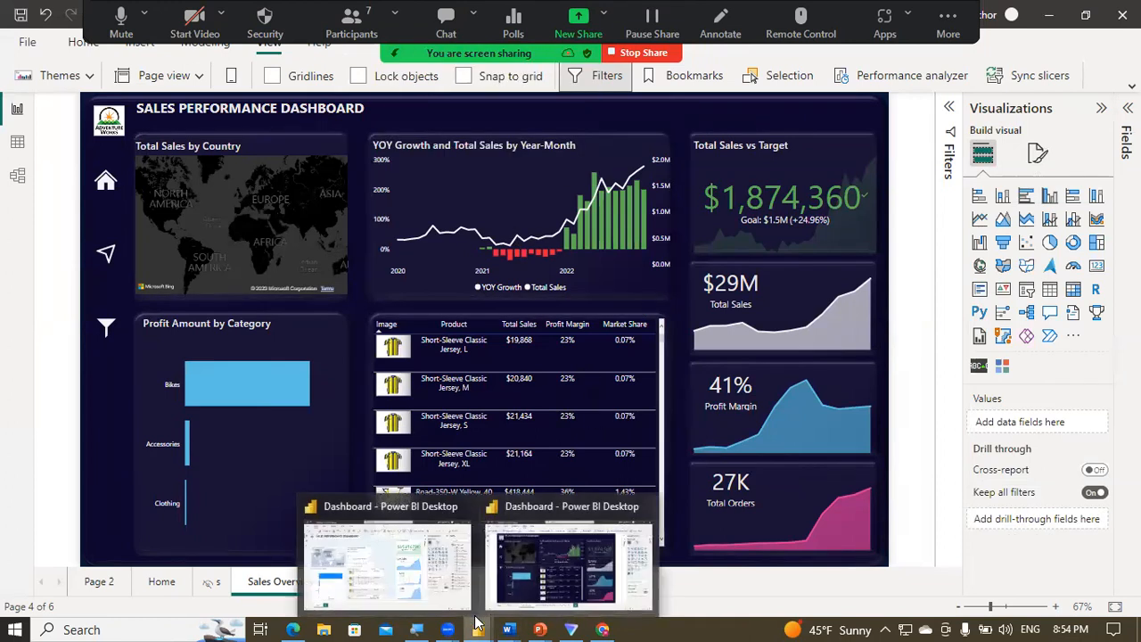
{"action": "left_click", "coordinate": [438, 580]}
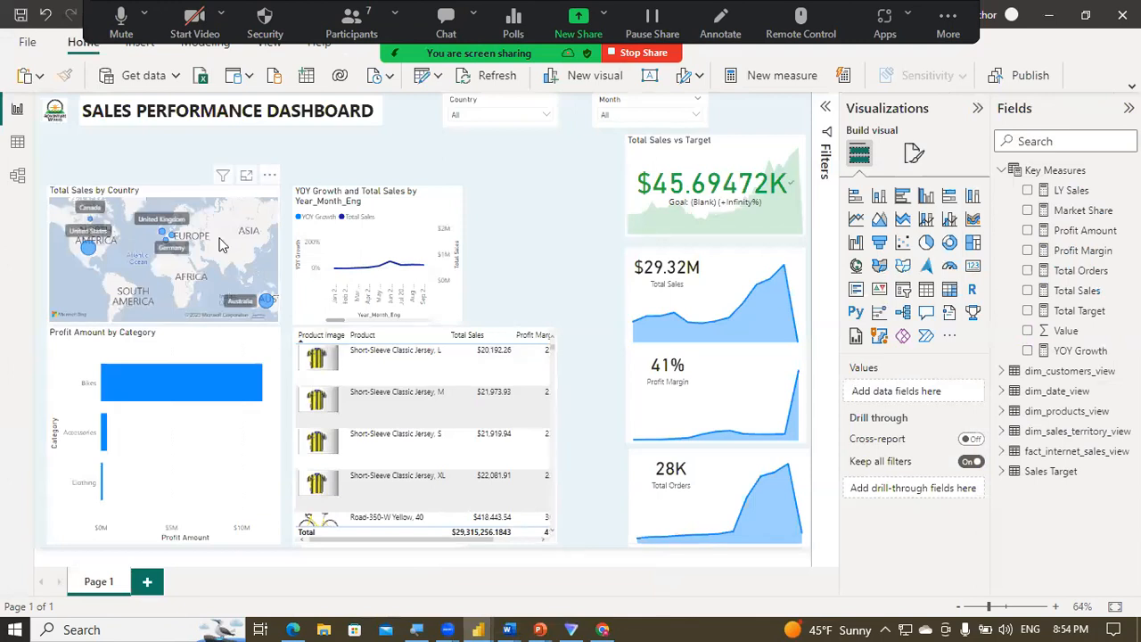
Step: Move the Total Sales by Country map up beneath the dashboard title, narrow it from its left edge and extend it slightly upward
{"action": "left_click", "coordinate": [222, 245]}
{"action": "left_click_drag", "start_coordinate": [267, 183], "coordinate": [272, 148]}
{"action": "left_click_drag", "start_coordinate": [48, 227], "coordinate": [80, 225]}
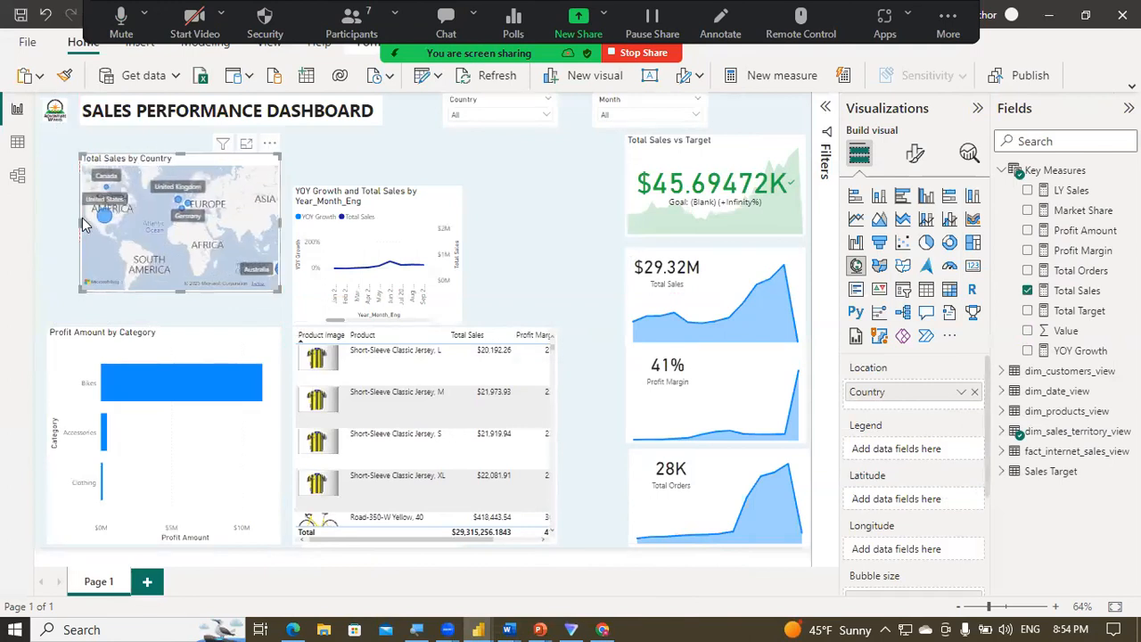
{"action": "left_click_drag", "start_coordinate": [179, 153], "coordinate": [179, 143]}
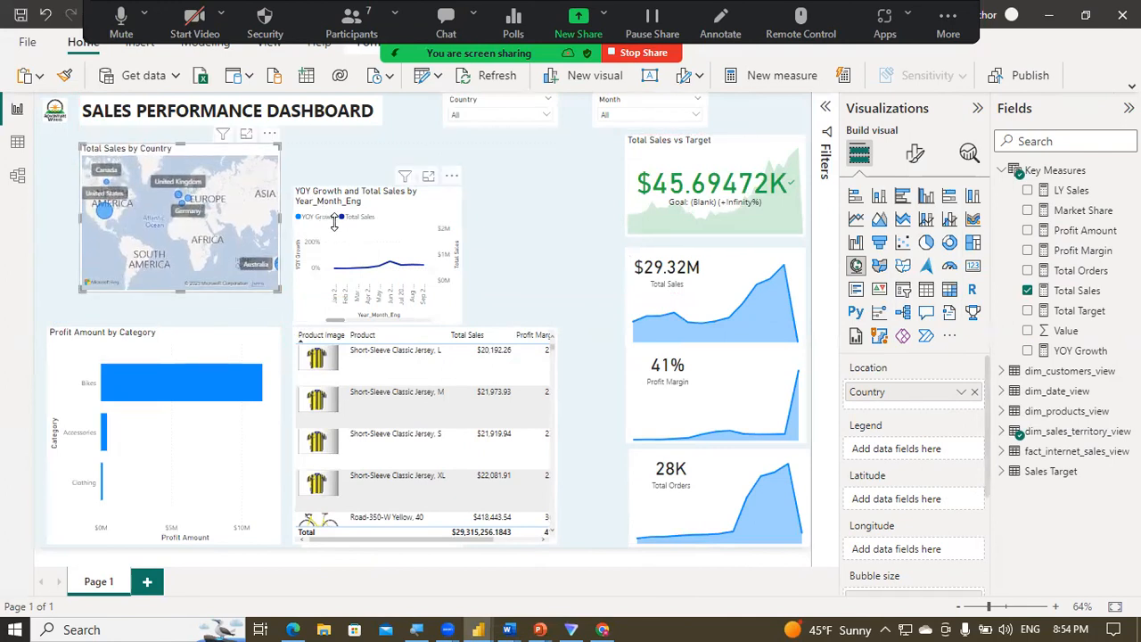
Step: Move the YOY Growth and Total Sales chart up beside the map, match the map's lower edge and widen it toward the Total Sales vs Target visual
{"action": "left_click_drag", "start_coordinate": [334, 223], "coordinate": [336, 183]}
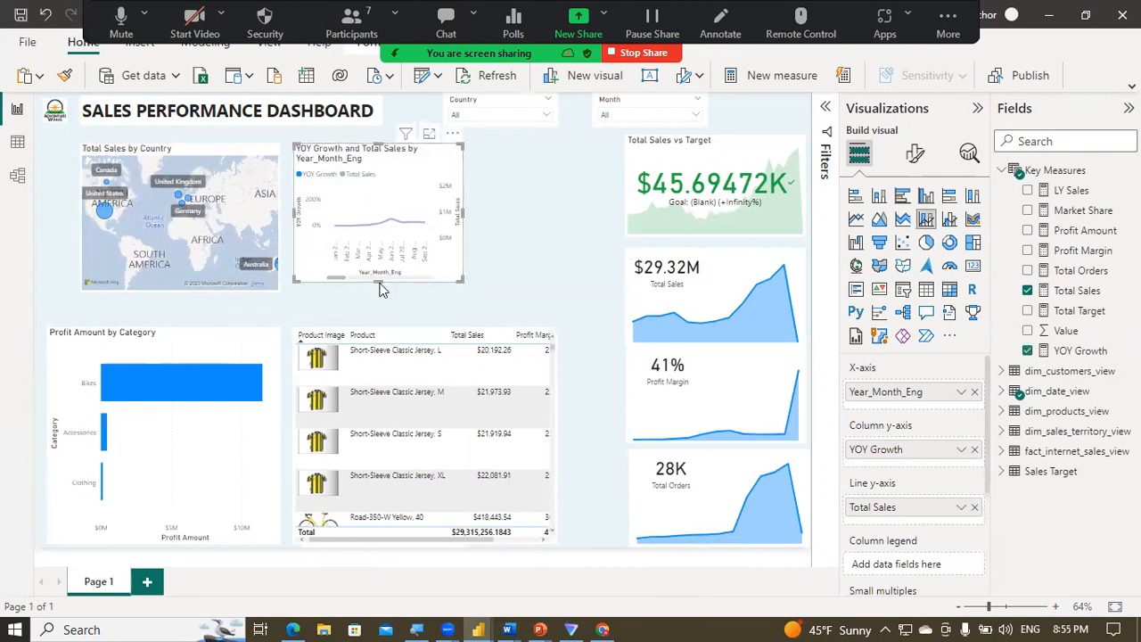
{"action": "left_click_drag", "start_coordinate": [379, 287], "coordinate": [380, 296]}
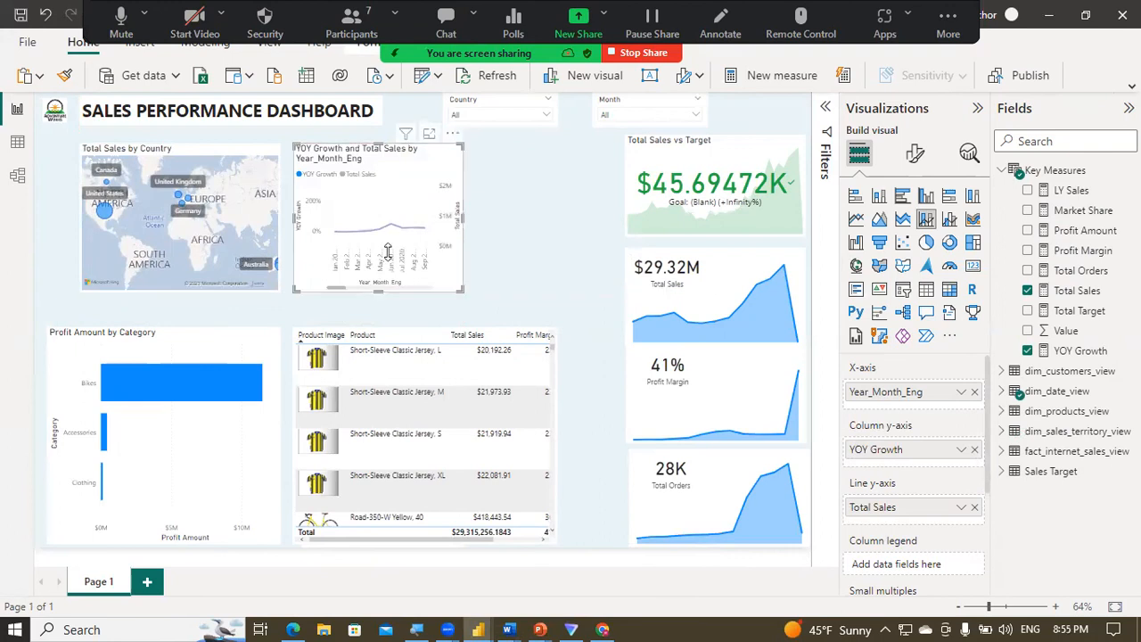
{"action": "left_click_drag", "start_coordinate": [454, 221], "coordinate": [585, 219]}
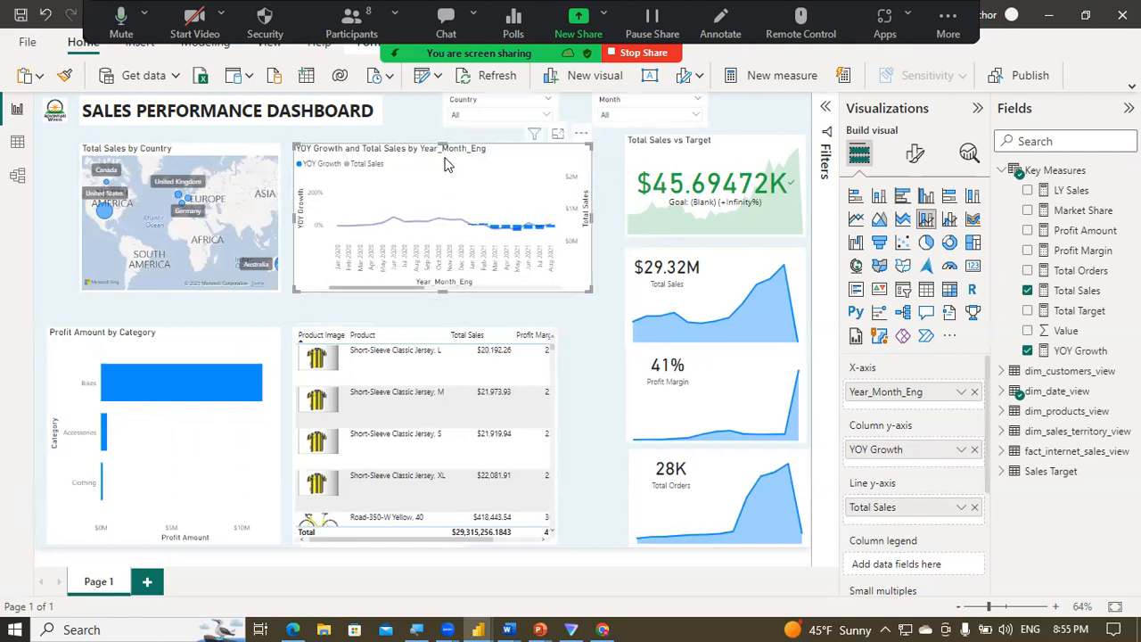
Step: Raise the upper edges of the YOY Growth chart and the map level with Total Sales vs Target, and widen the chart slightly
{"action": "left_click_drag", "start_coordinate": [443, 145], "coordinate": [442, 137]}
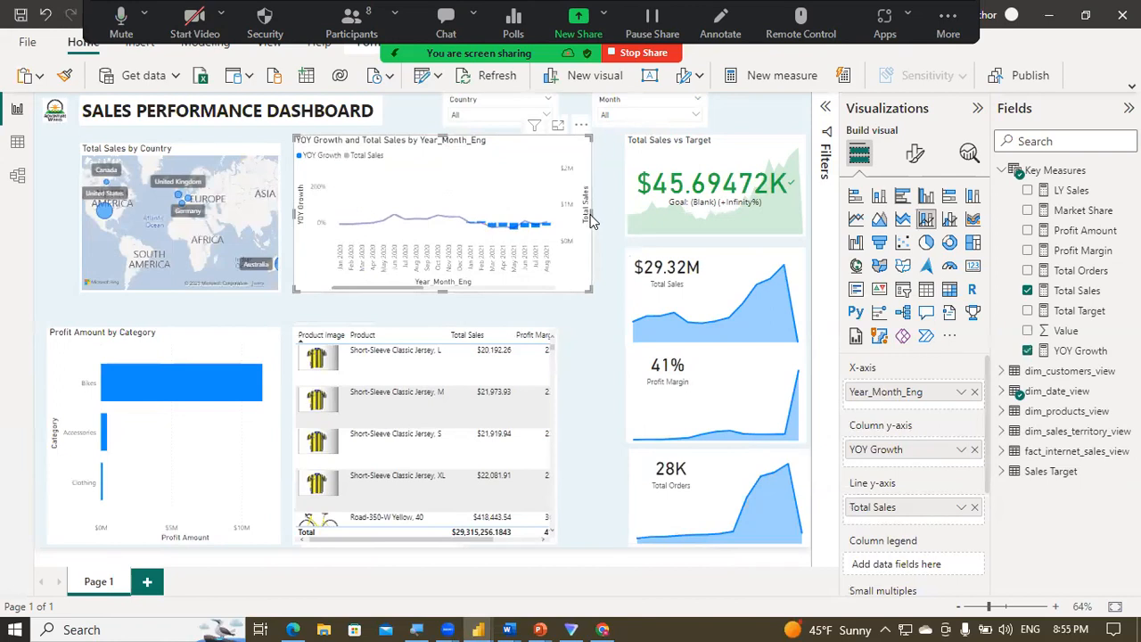
{"action": "left_click_drag", "start_coordinate": [596, 221], "coordinate": [610, 213]}
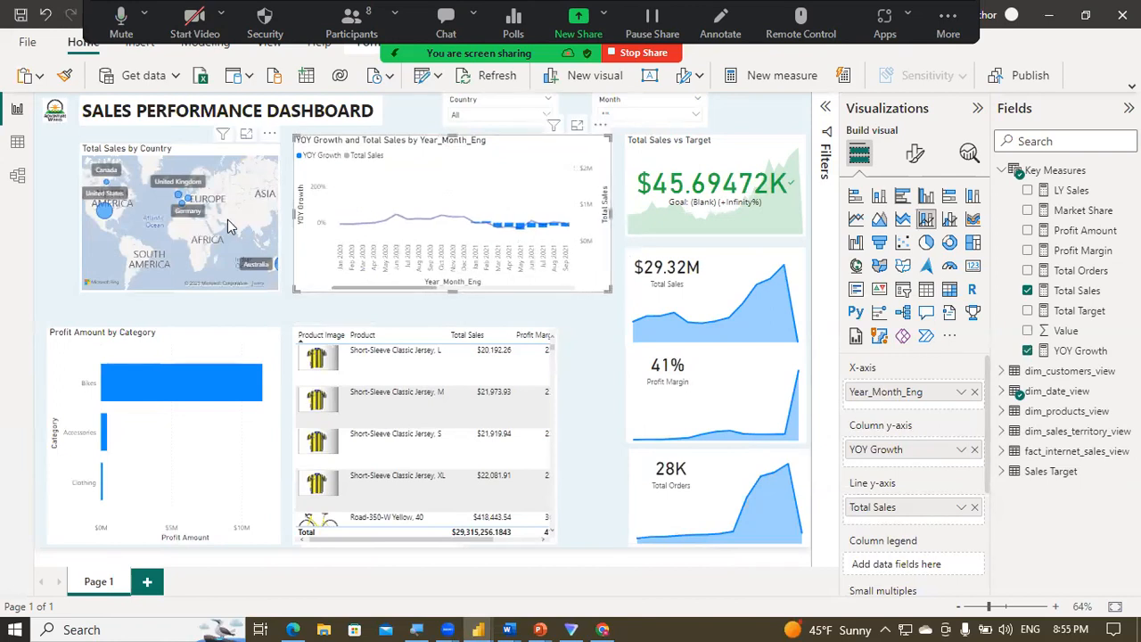
{"action": "left_click", "coordinate": [234, 150]}
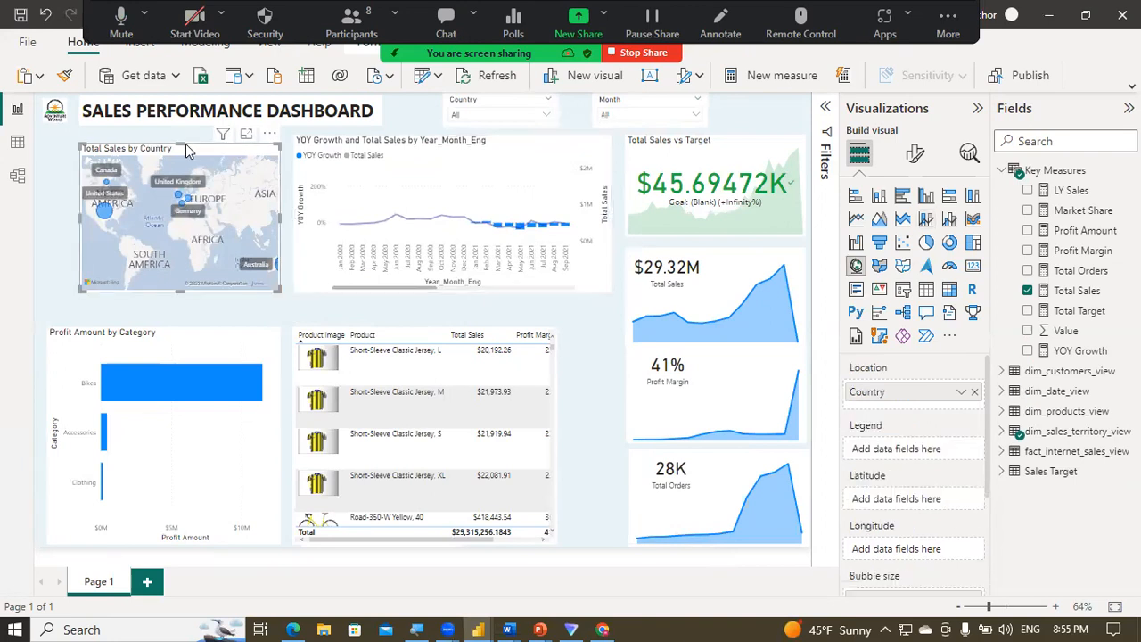
{"action": "left_click_drag", "start_coordinate": [179, 144], "coordinate": [179, 137]}
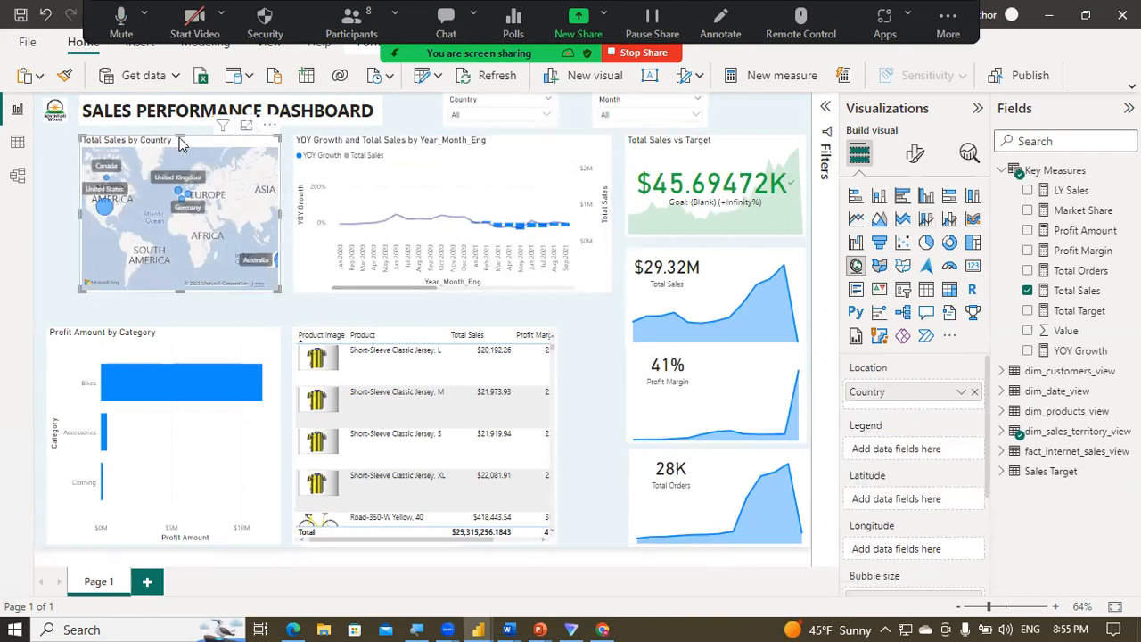
Step: Widen the product table to the YOY Growth chart's right edge and extend it upward to just below that chart
{"action": "left_click", "coordinate": [551, 367]}
{"action": "scroll", "coordinate": [551, 368], "scroll_direction": "down", "scroll_amount": 3}
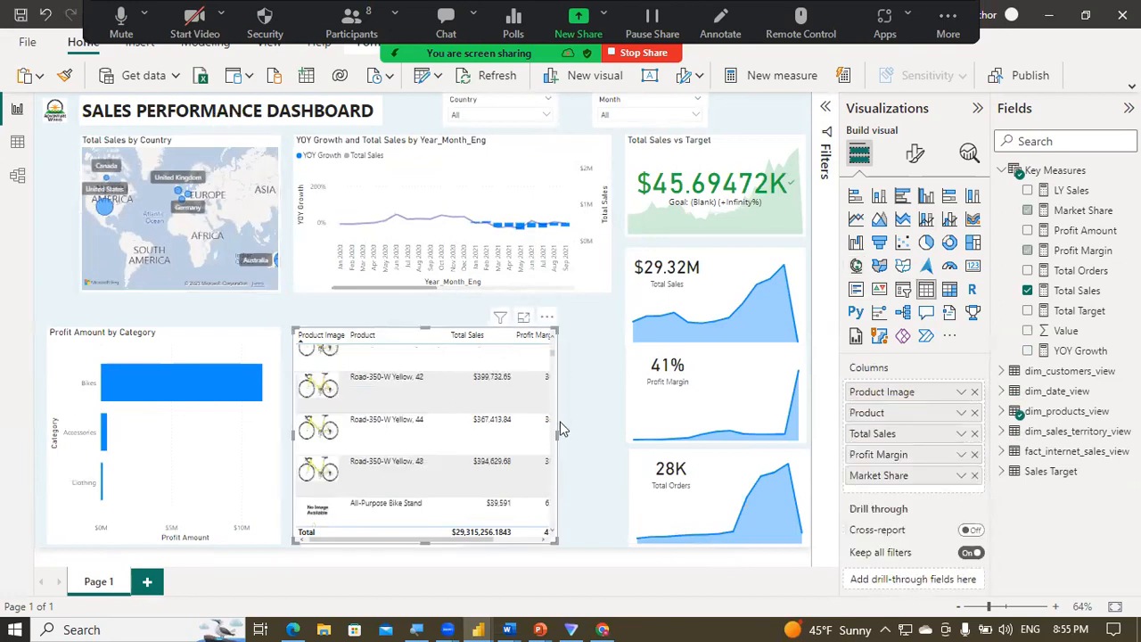
{"action": "left_click_drag", "start_coordinate": [558, 436], "coordinate": [609, 436]}
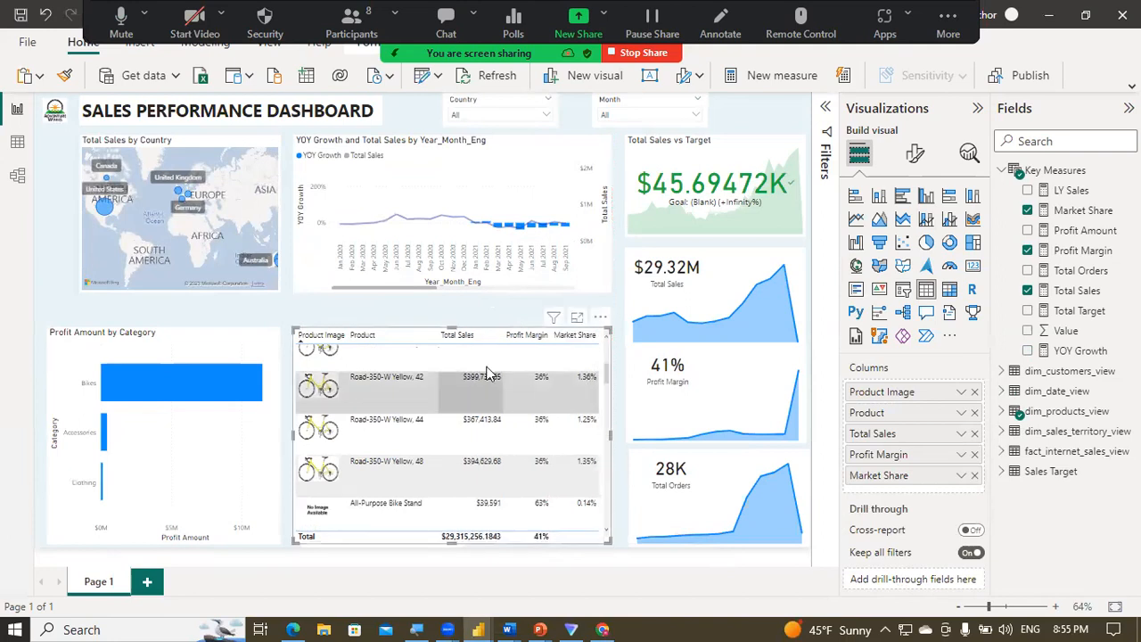
{"action": "left_click_drag", "start_coordinate": [453, 333], "coordinate": [449, 312]}
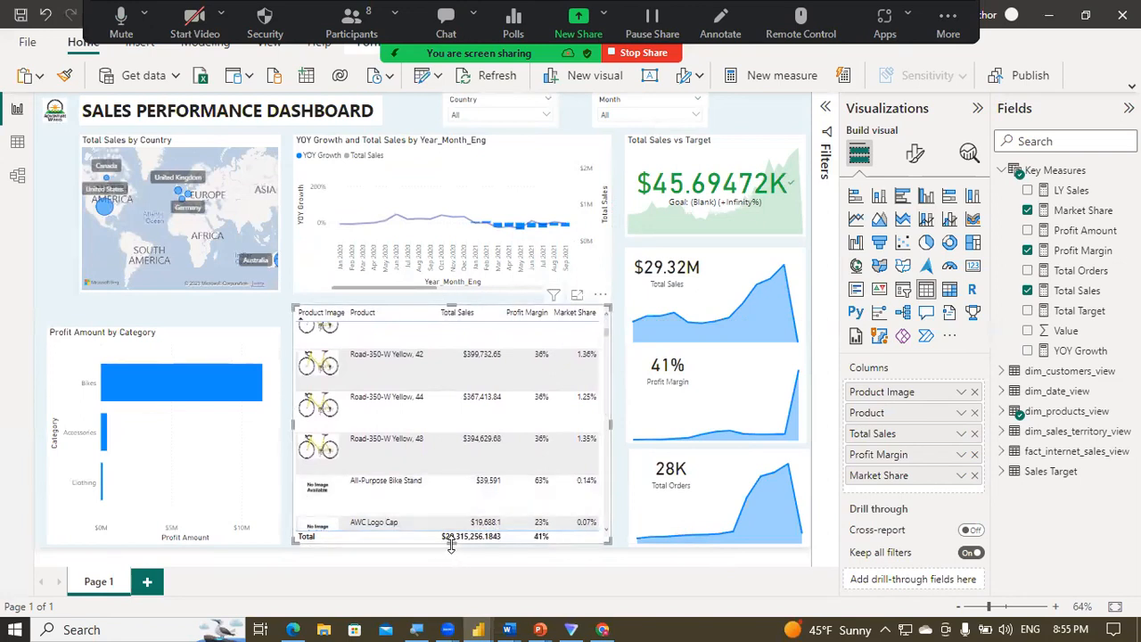
{"action": "left_click_drag", "start_coordinate": [451, 534], "coordinate": [452, 541]}
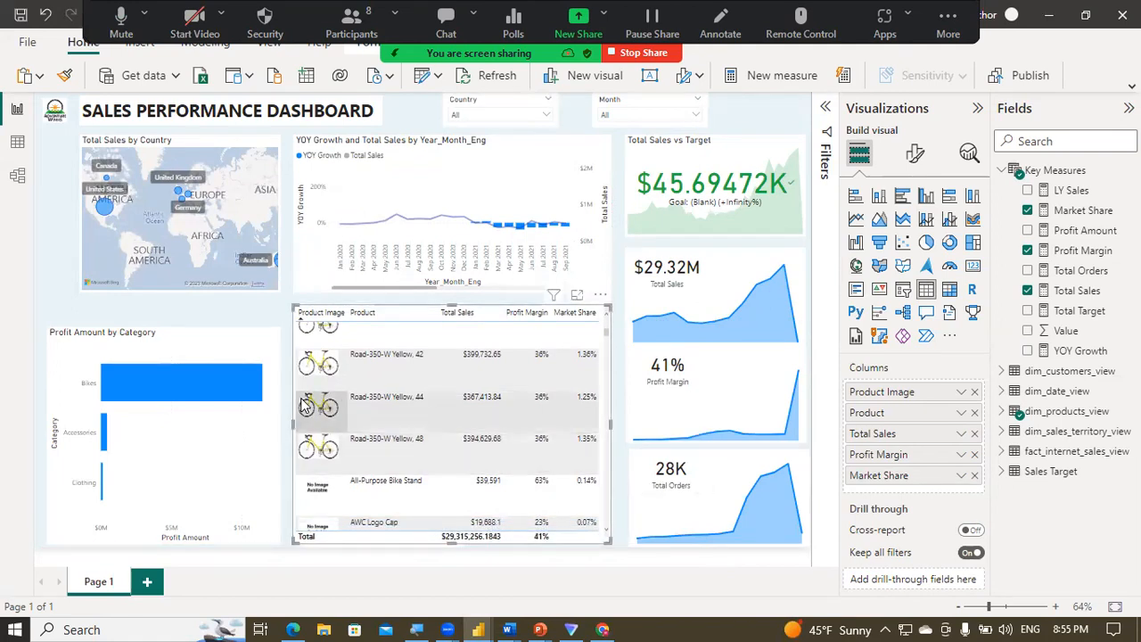
Step: Narrow the Profit Amount by Category chart to the map's width, extend it up toward the map and raise its lower edge slightly
{"action": "left_click", "coordinate": [209, 347]}
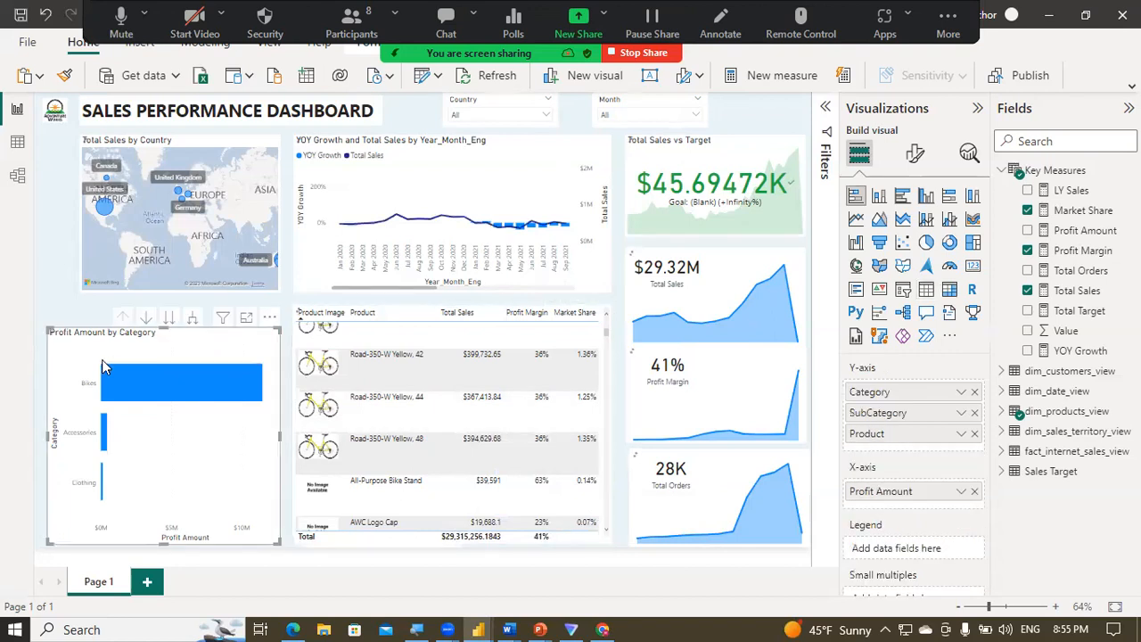
{"action": "left_click_drag", "start_coordinate": [46, 433], "coordinate": [80, 430]}
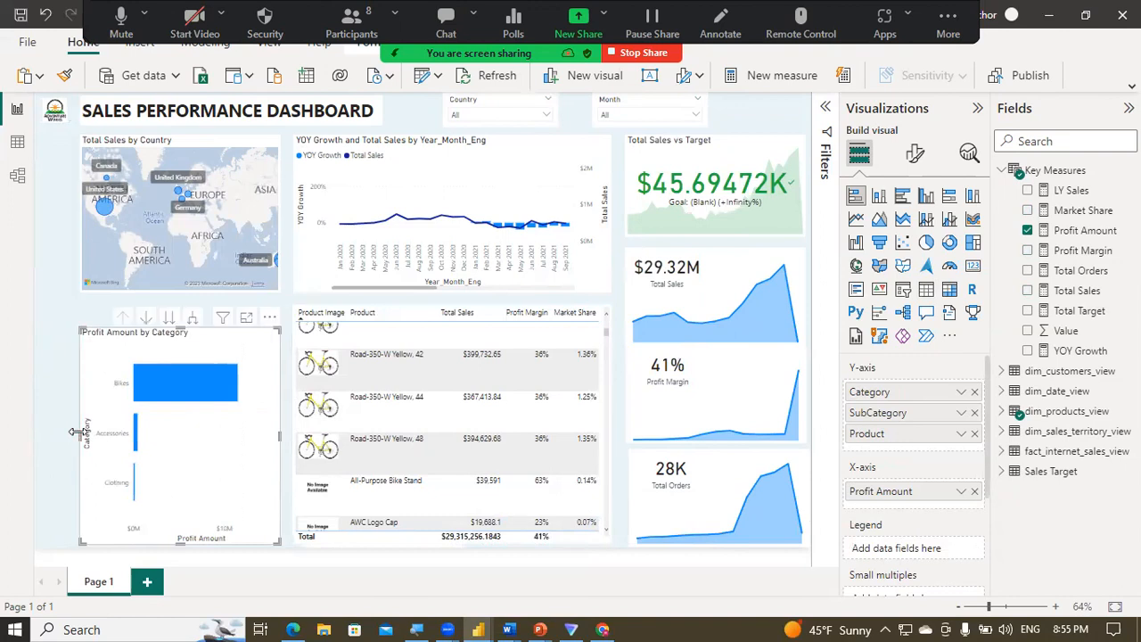
{"action": "left_click_drag", "start_coordinate": [180, 330], "coordinate": [181, 312]}
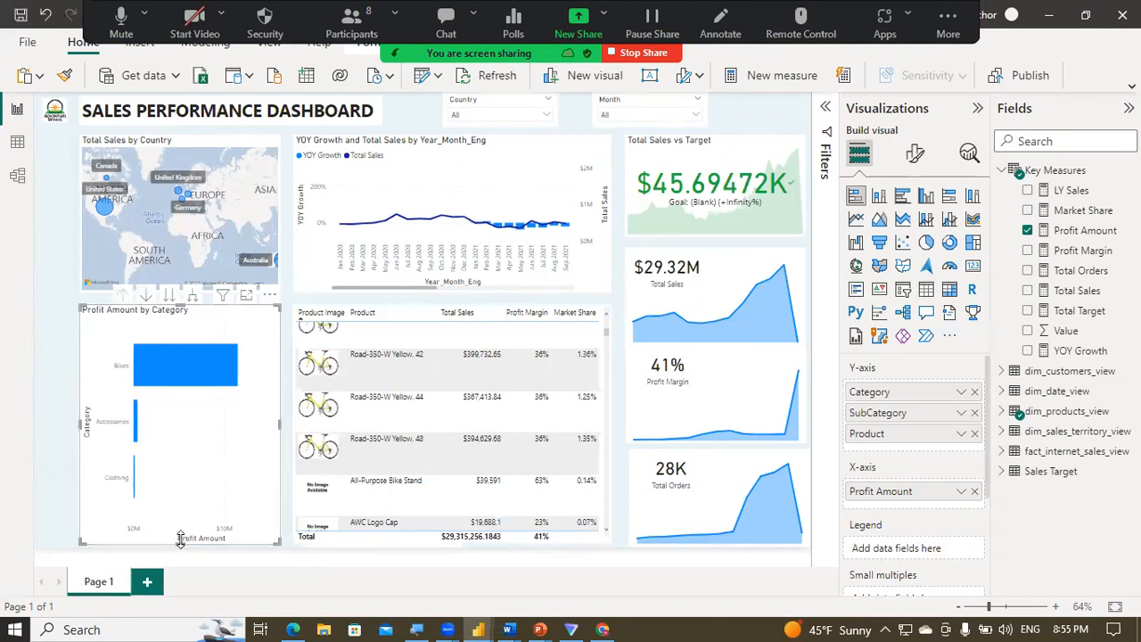
{"action": "left_click_drag", "start_coordinate": [180, 539], "coordinate": [180, 532]}
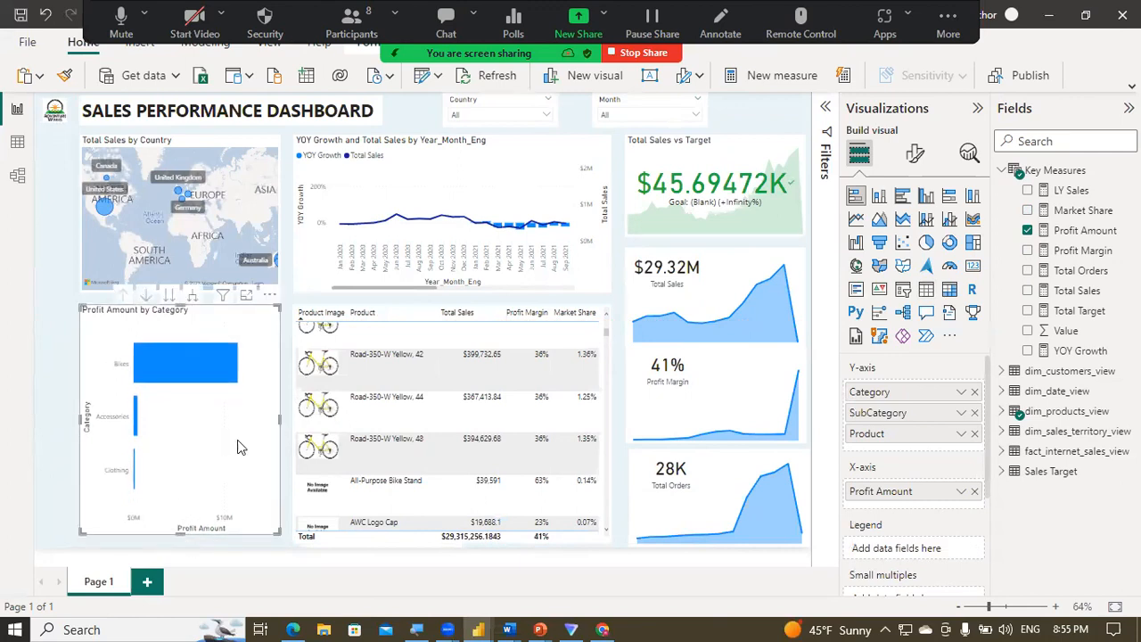
Step: Turn off the X-axis title of the YOY Growth and Total Sales chart
{"action": "left_click", "coordinate": [305, 270]}
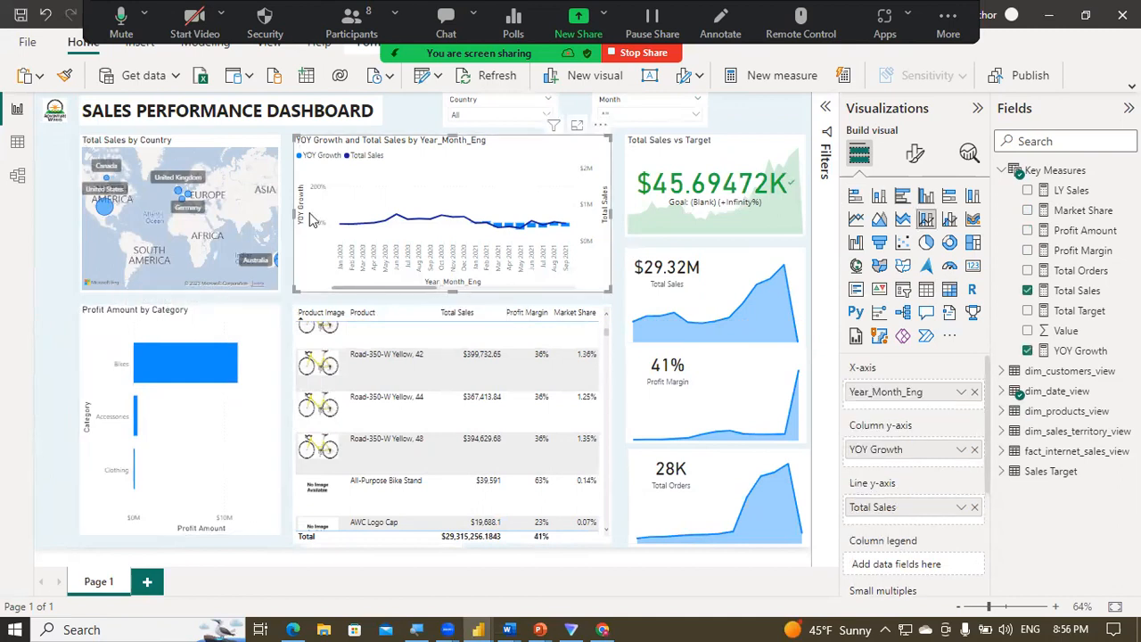
{"action": "left_click", "coordinate": [915, 153]}
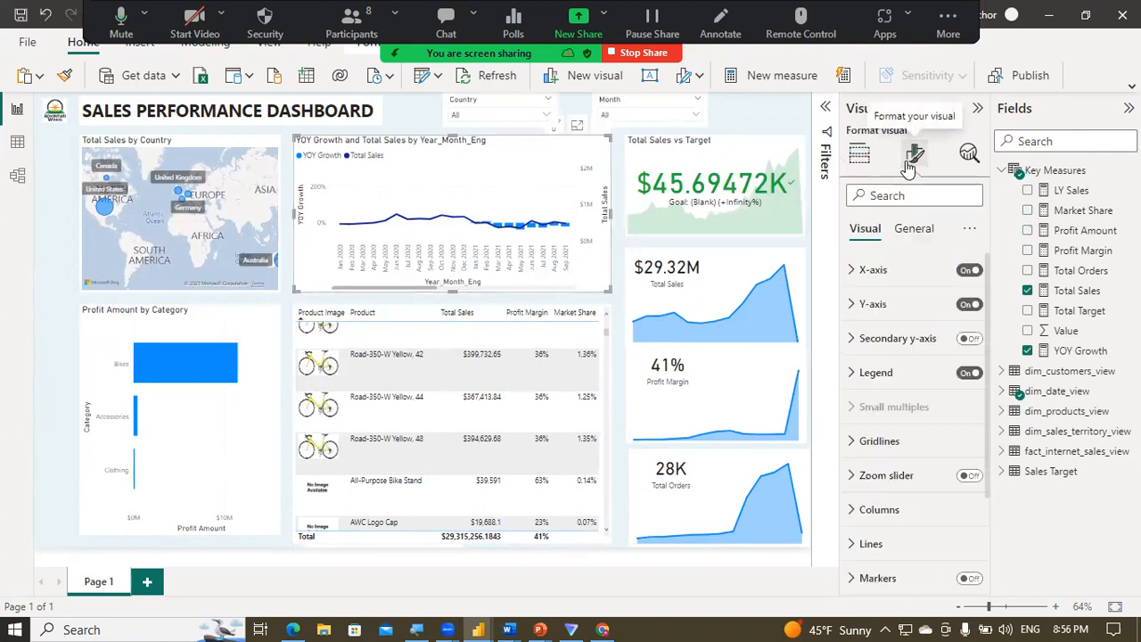
{"action": "left_click", "coordinate": [855, 270]}
{"action": "left_click", "coordinate": [963, 535]}
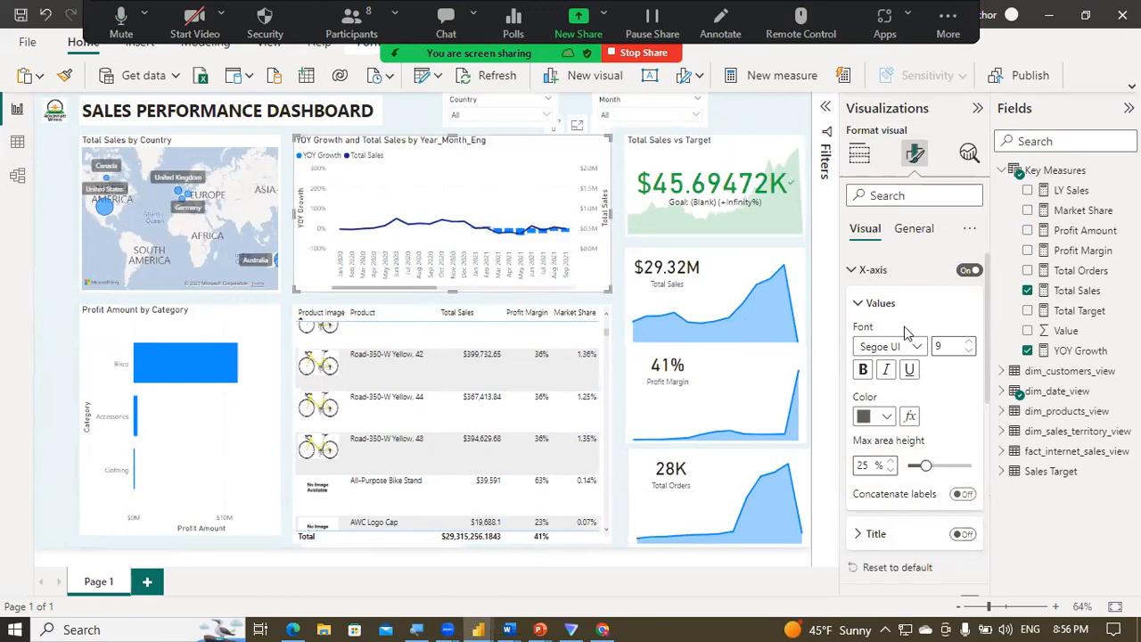
{"action": "left_click", "coordinate": [871, 270]}
Step: Turn off the Y-axis title and the whole Y-axis of the YOY Growth and Total Sales chart
{"action": "left_click", "coordinate": [859, 306]}
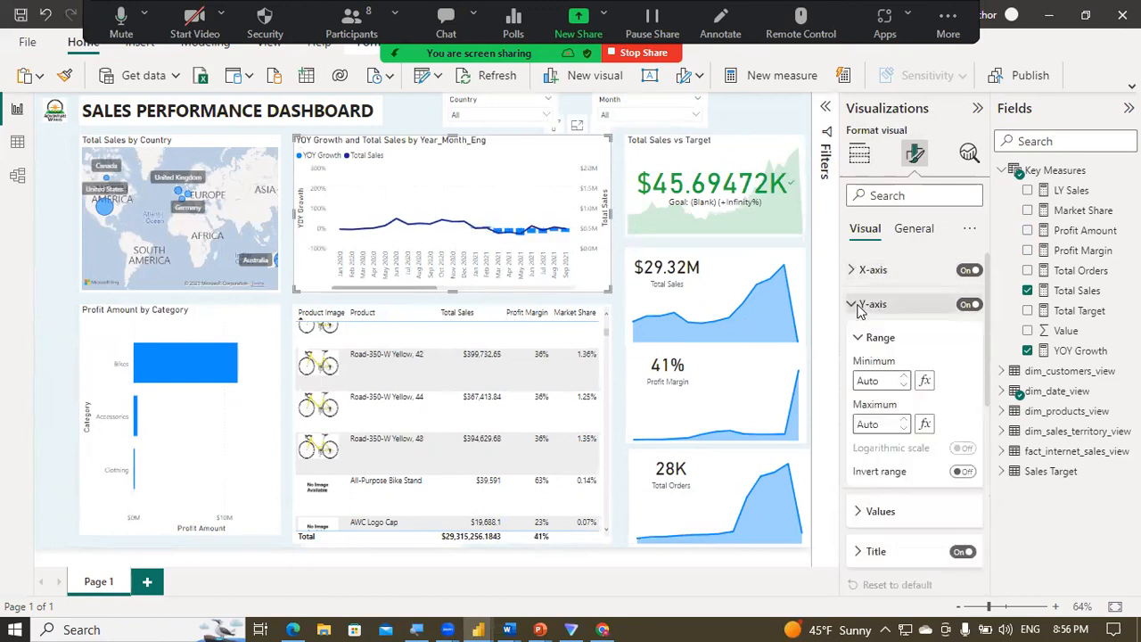
{"action": "left_click", "coordinate": [964, 554]}
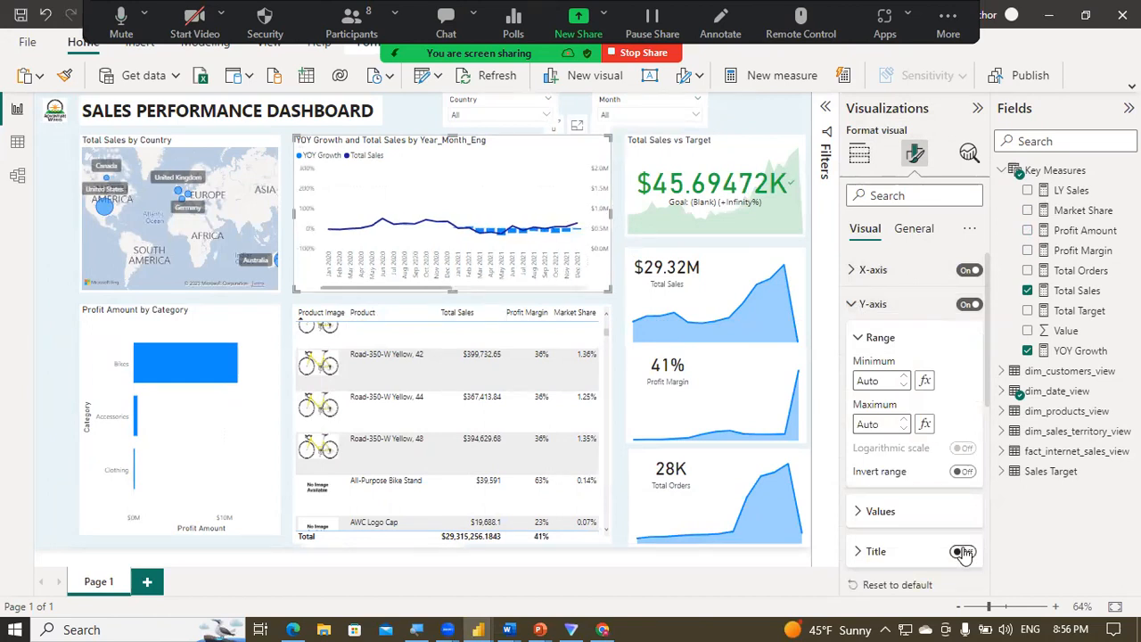
{"action": "left_click", "coordinate": [970, 308]}
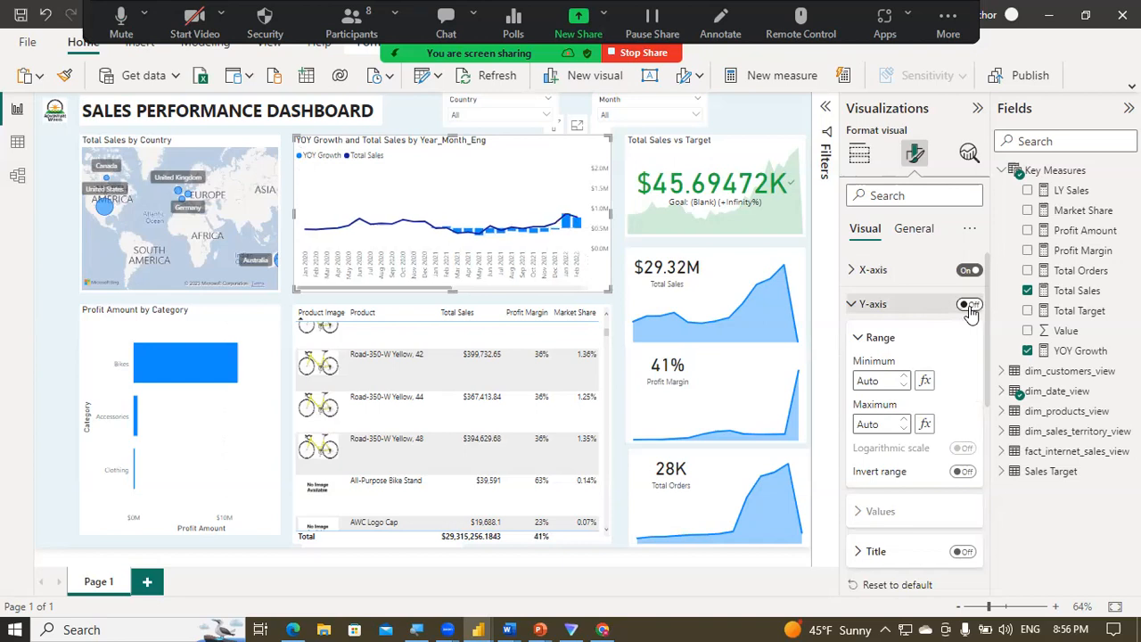
{"action": "left_click", "coordinate": [874, 302]}
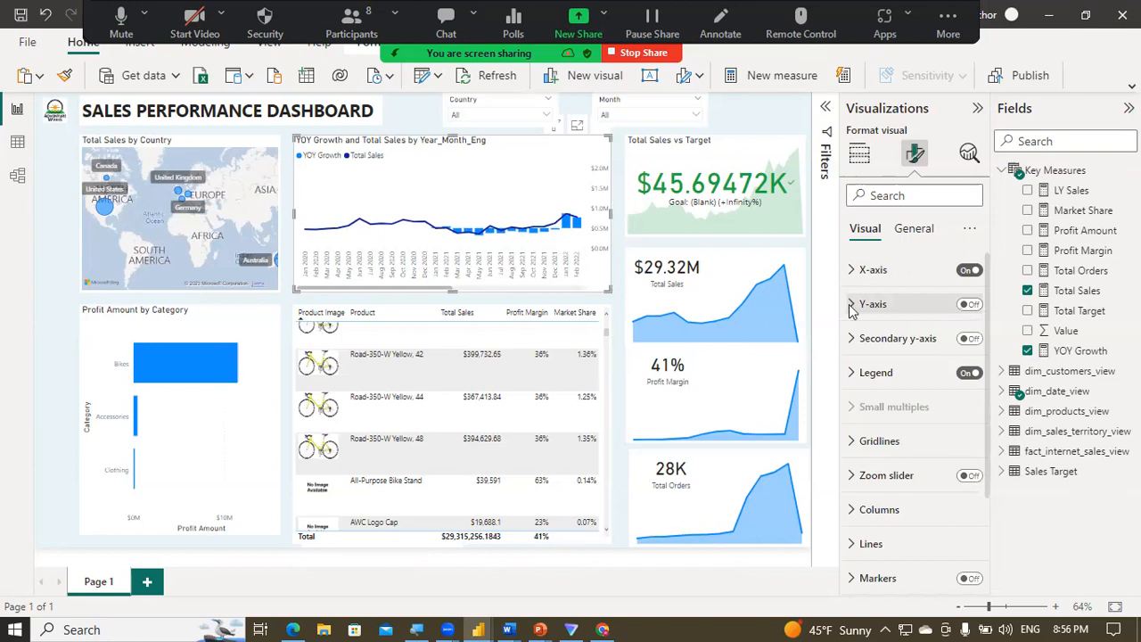
{"action": "left_click", "coordinate": [286, 232]}
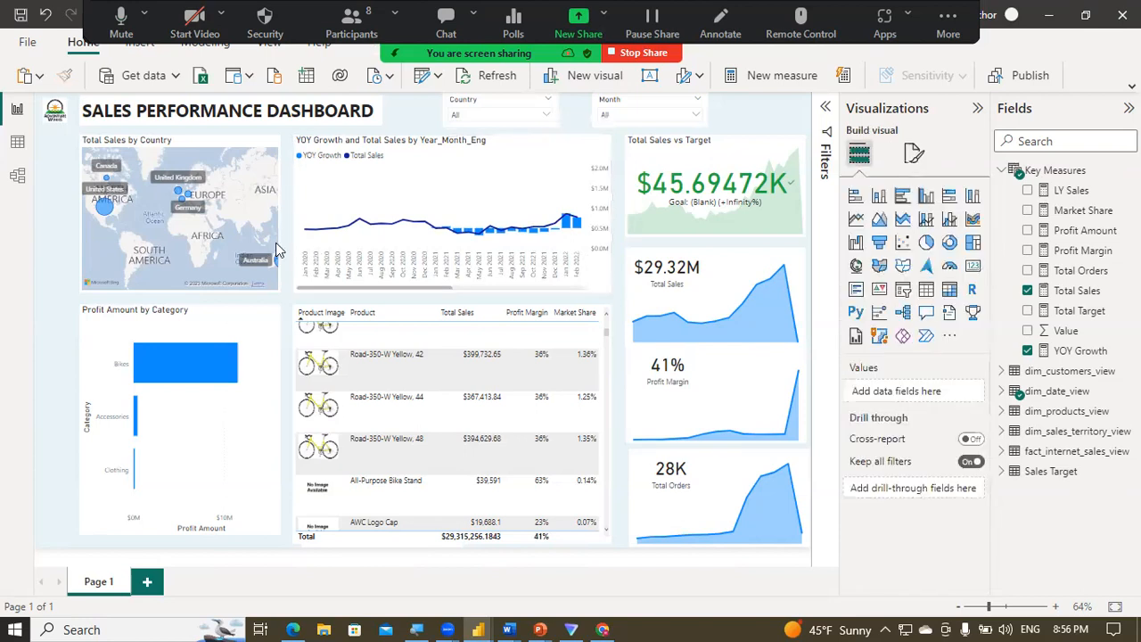
Step: Set the map style of the Total Sales by Country map to Dark
{"action": "left_click", "coordinate": [249, 142]}
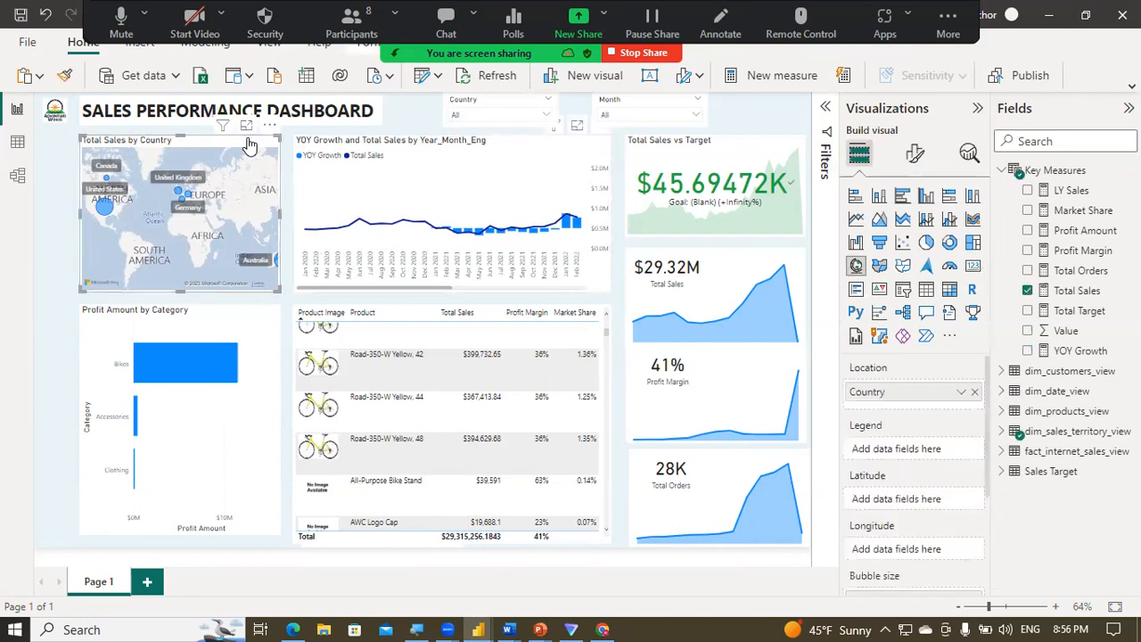
{"action": "left_click", "coordinate": [914, 157]}
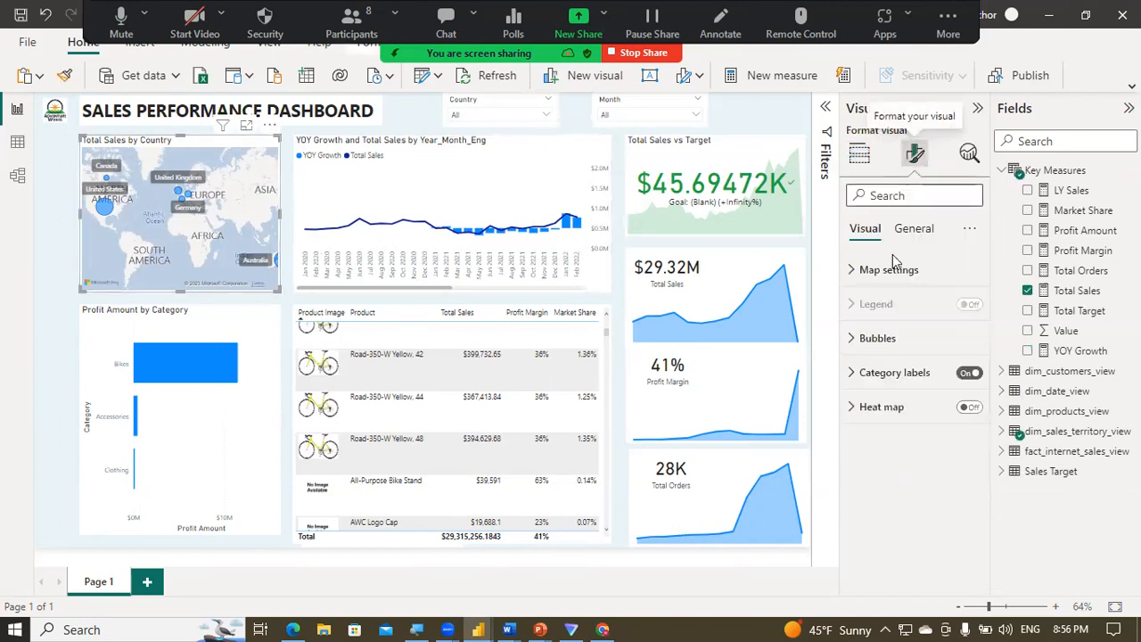
{"action": "left_click", "coordinate": [862, 270]}
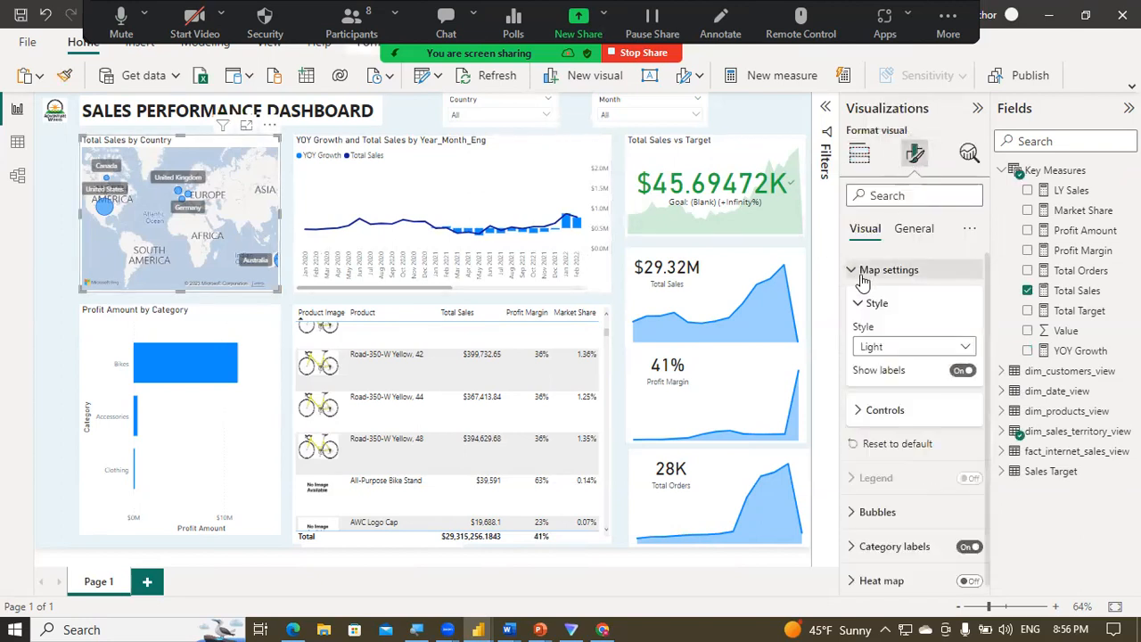
{"action": "left_click", "coordinate": [888, 348]}
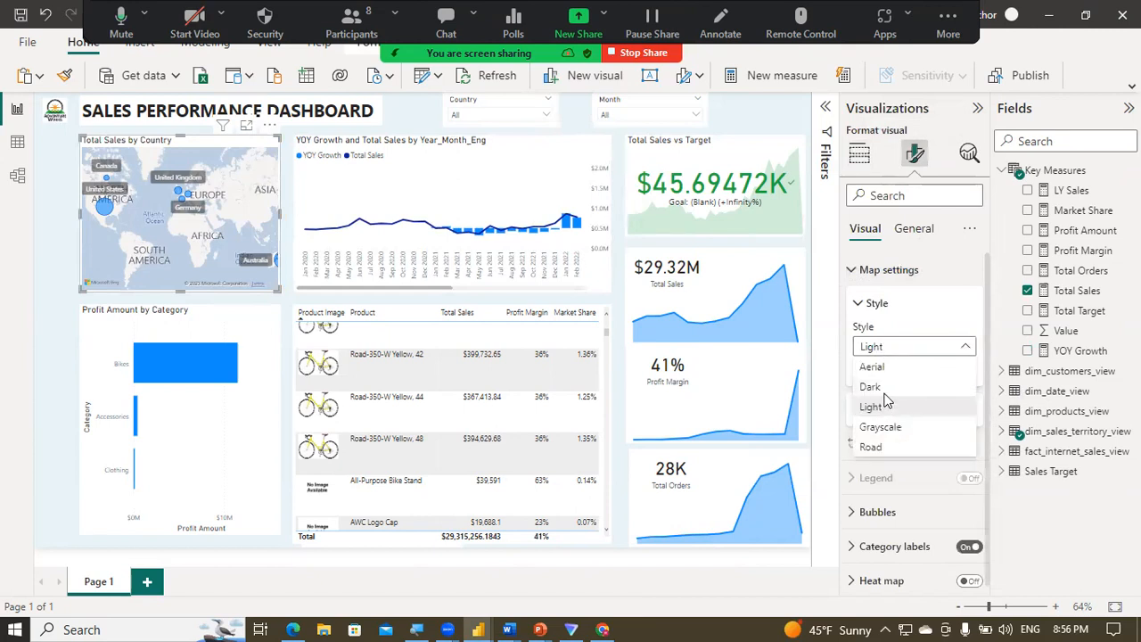
{"action": "left_click", "coordinate": [885, 402]}
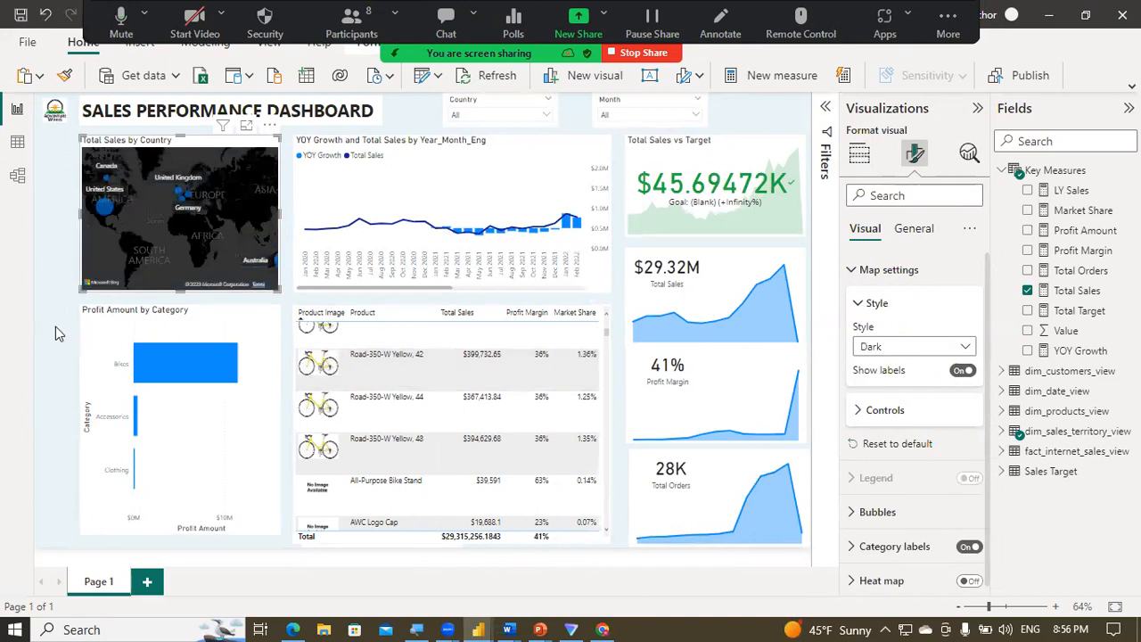
{"action": "left_click", "coordinate": [40, 293]}
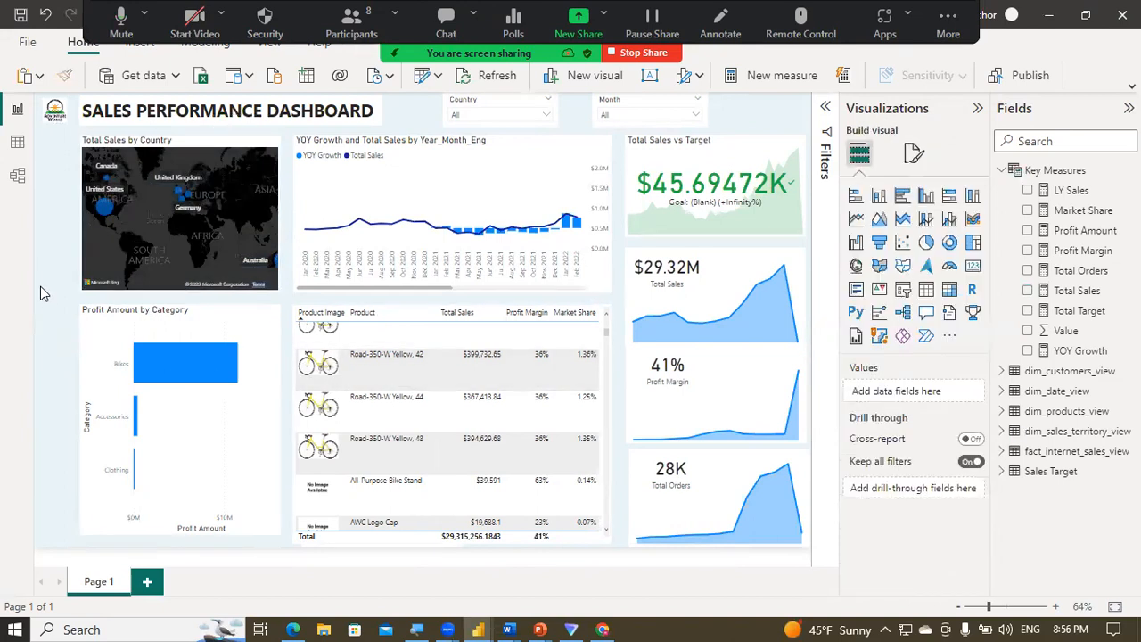
Step: Shorten the title of the YOY Growth chart to "YOY Growth and Total Sales" by removing the "by Year_Month_Eng" part
{"action": "left_click", "coordinate": [453, 161]}
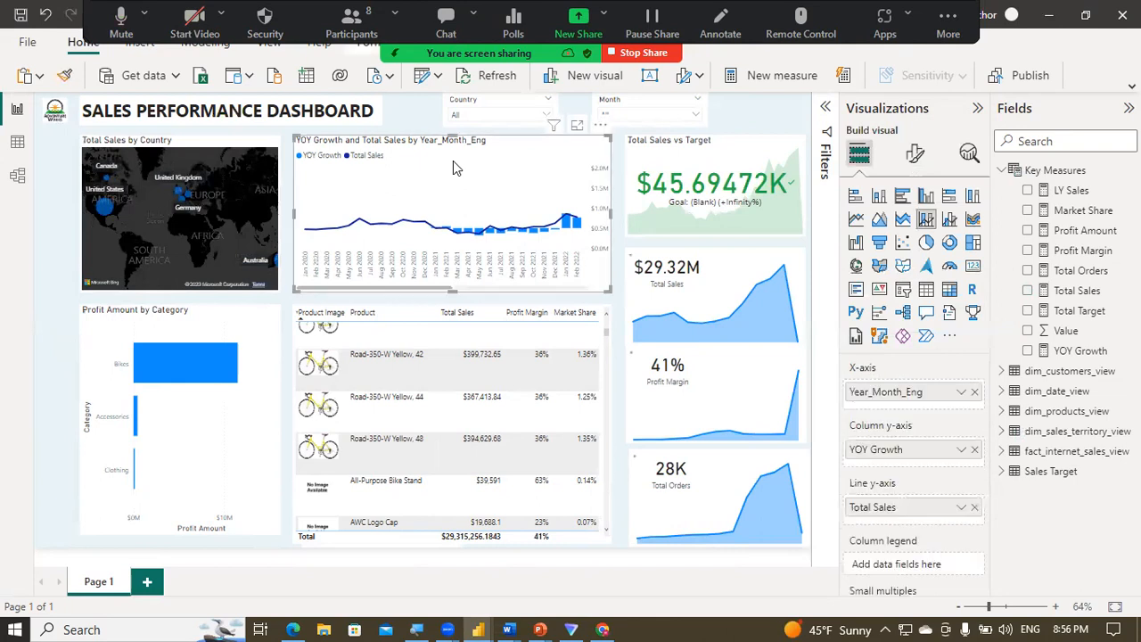
{"action": "left_click", "coordinate": [916, 156]}
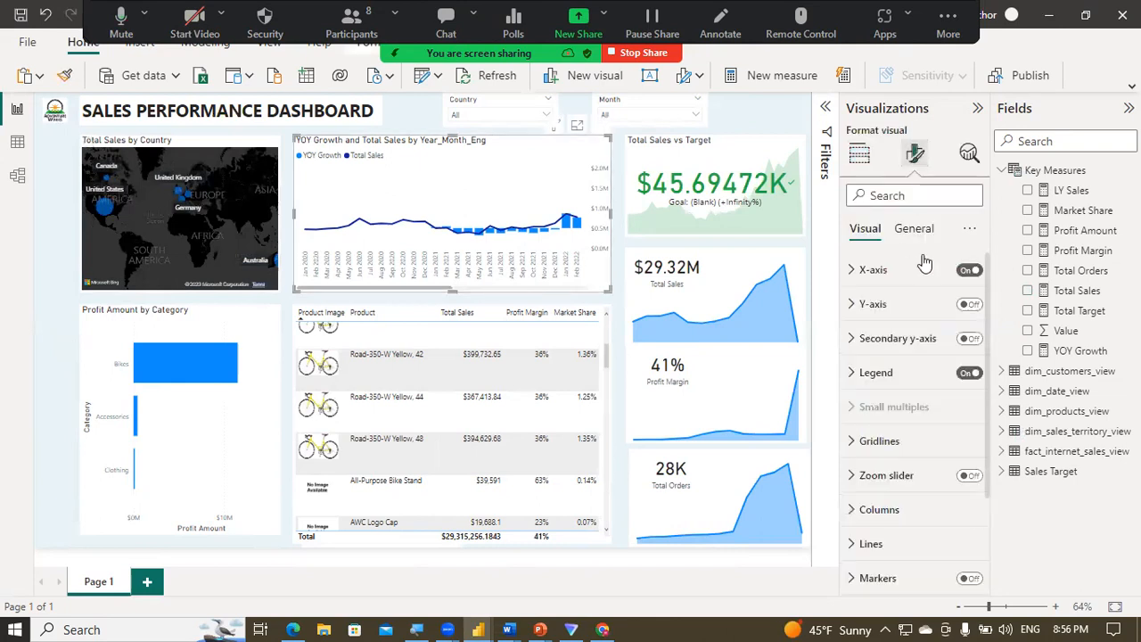
{"action": "left_click", "coordinate": [918, 230]}
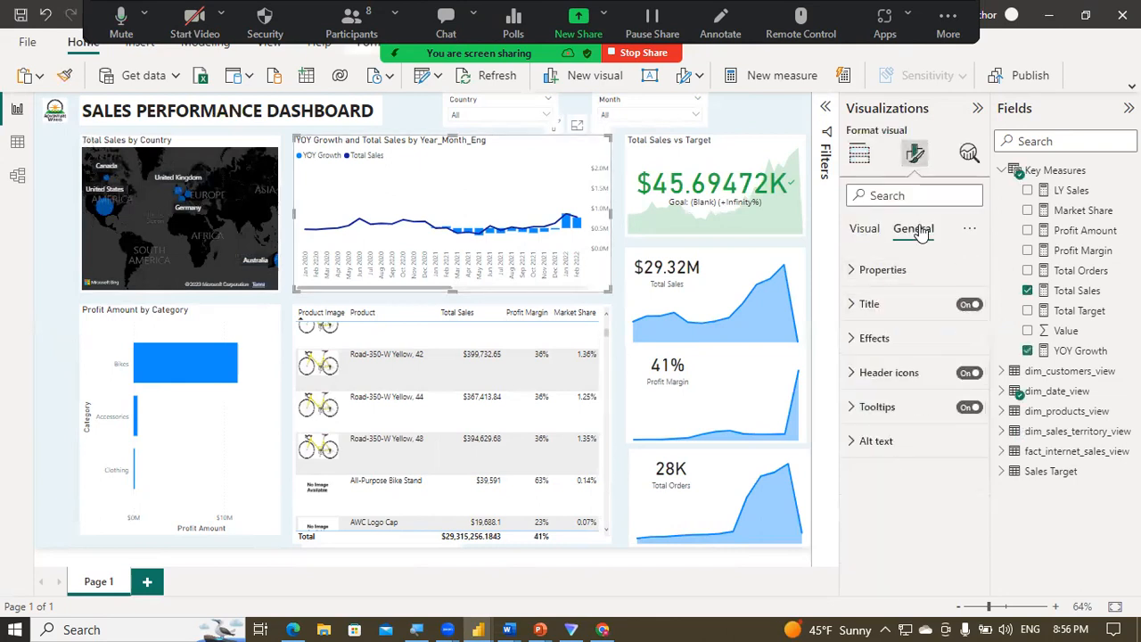
{"action": "left_click", "coordinate": [877, 303]}
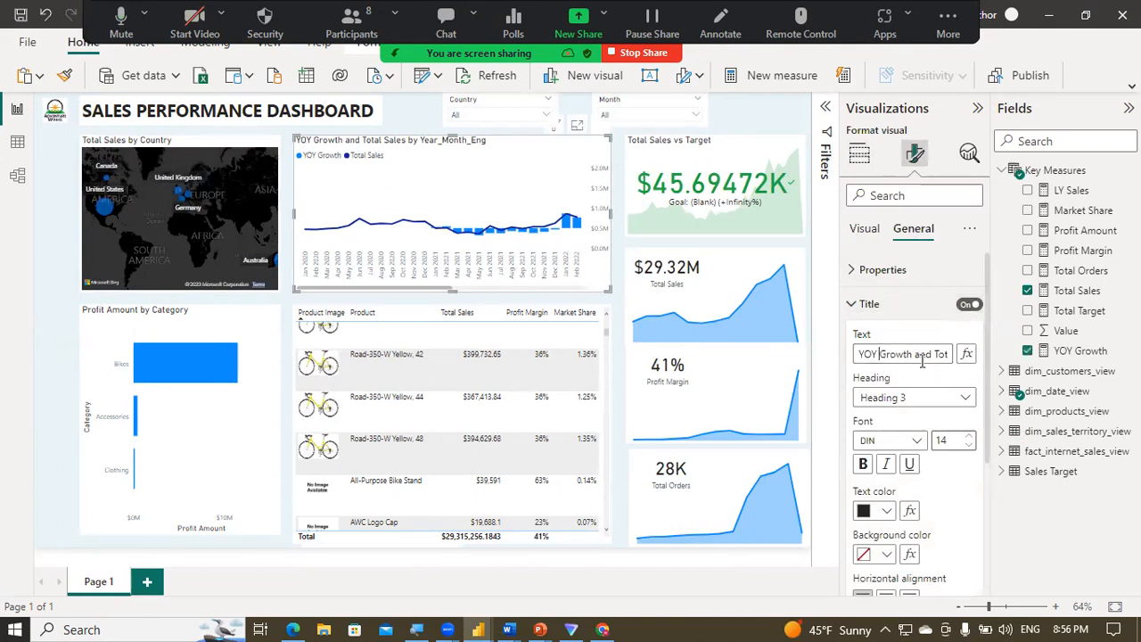
{"action": "key", "text": "Right"}
{"action": "key", "text": "Right"}
{"action": "key", "text": "Right"}
{"action": "key", "text": "Right"}
{"action": "key", "text": "Right"}
{"action": "key", "text": "Right"}
{"action": "key", "text": "Right"}
{"action": "key", "text": "Right"}
{"action": "key", "text": "Right"}
{"action": "key", "text": "Right"}
{"action": "key", "text": "Right"}
{"action": "key", "text": "Right"}
{"action": "key", "text": "Right"}
{"action": "key", "text": "Right"}
{"action": "key", "text": "Right"}
{"action": "key", "text": "Right"}
{"action": "key", "text": "Right"}
{"action": "key", "text": "Right"}
{"action": "key", "text": "Right"}
{"action": "key", "text": "Right"}
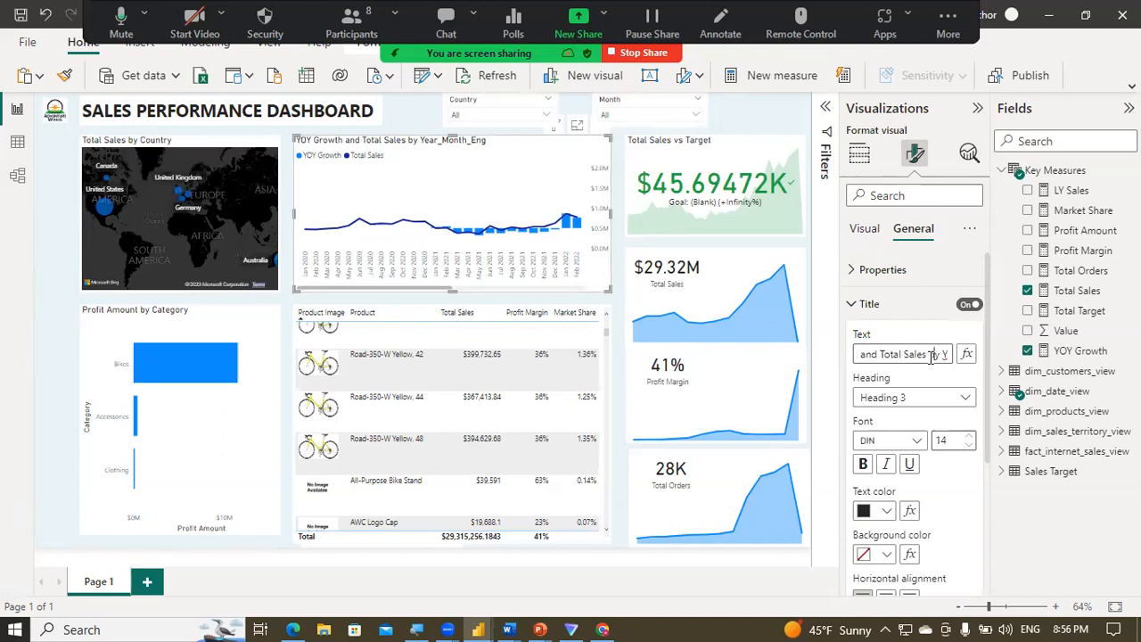
{"action": "key", "text": "shift+End"}
{"action": "key", "text": "BackSpace"}
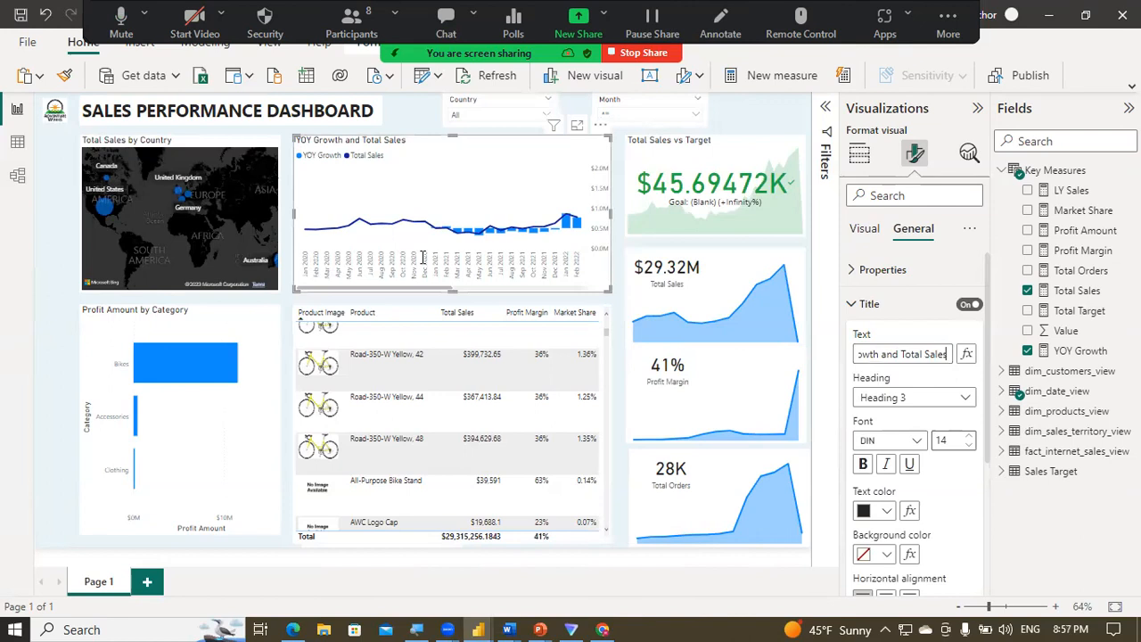
{"action": "left_click", "coordinate": [287, 180]}
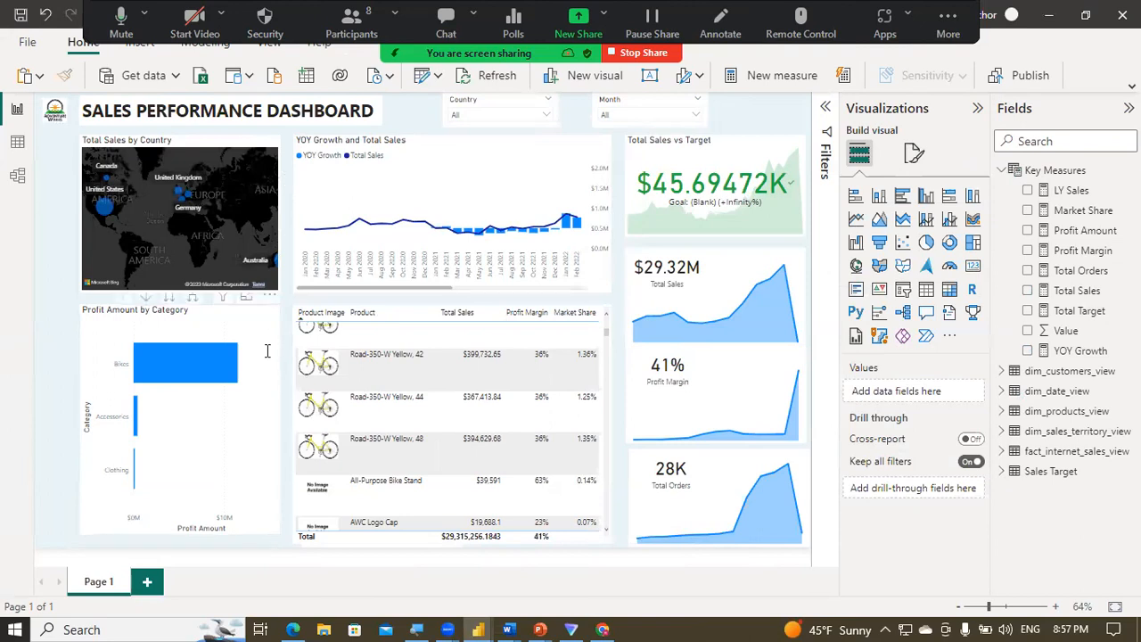
Step: Turn off the X-axis title and the whole X-axis of the Profit Amount by Category chart
{"action": "left_click", "coordinate": [250, 408]}
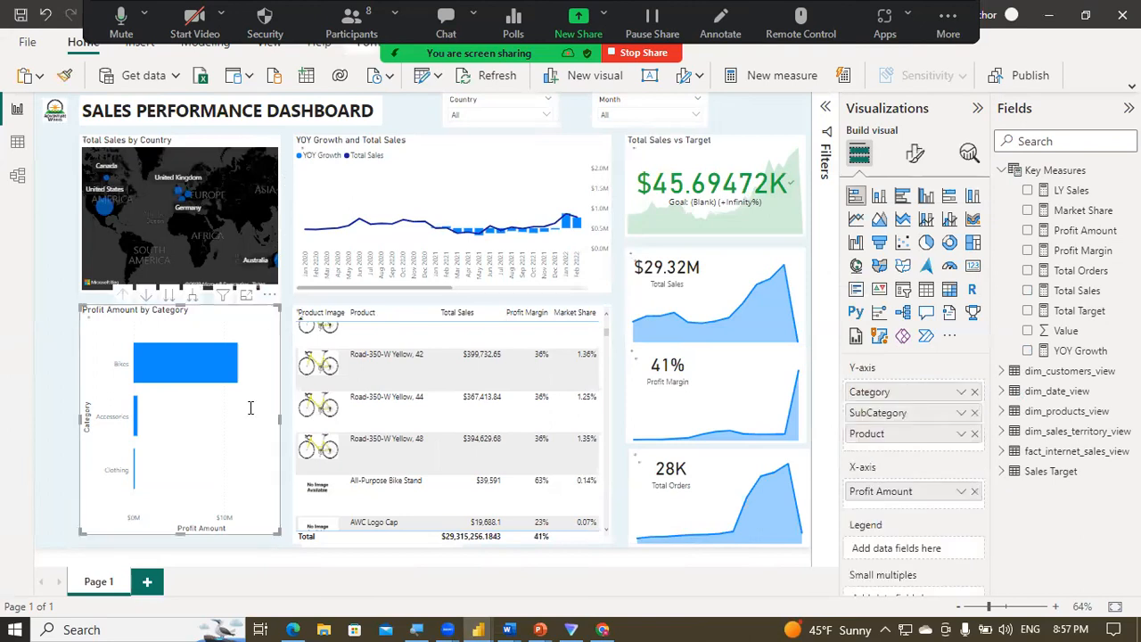
{"action": "left_click", "coordinate": [914, 156]}
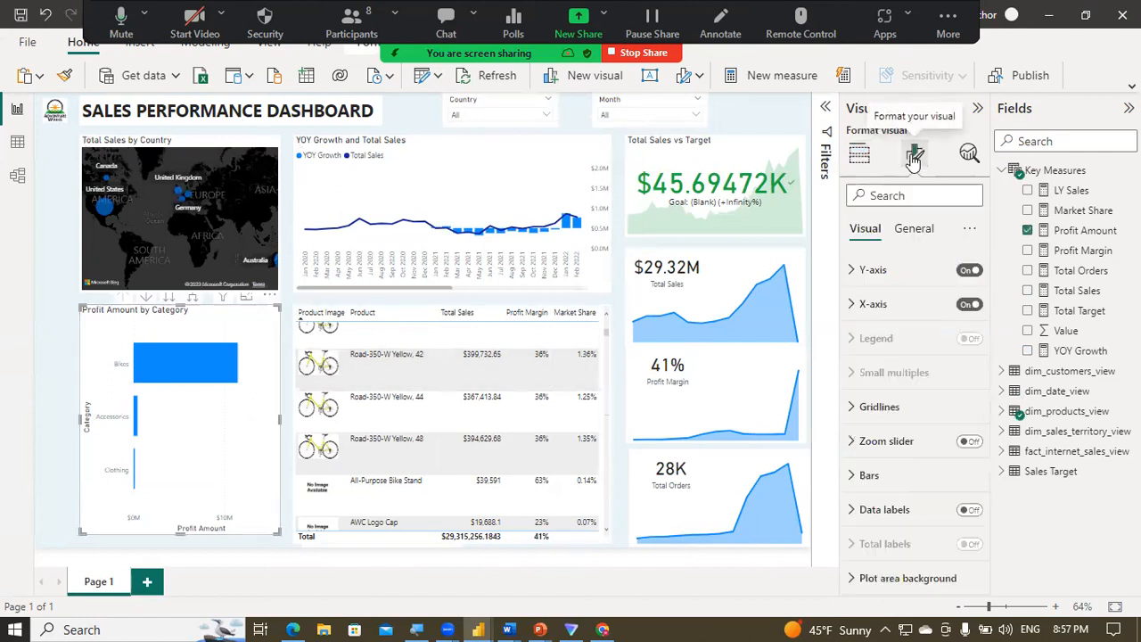
{"action": "left_click", "coordinate": [856, 307]}
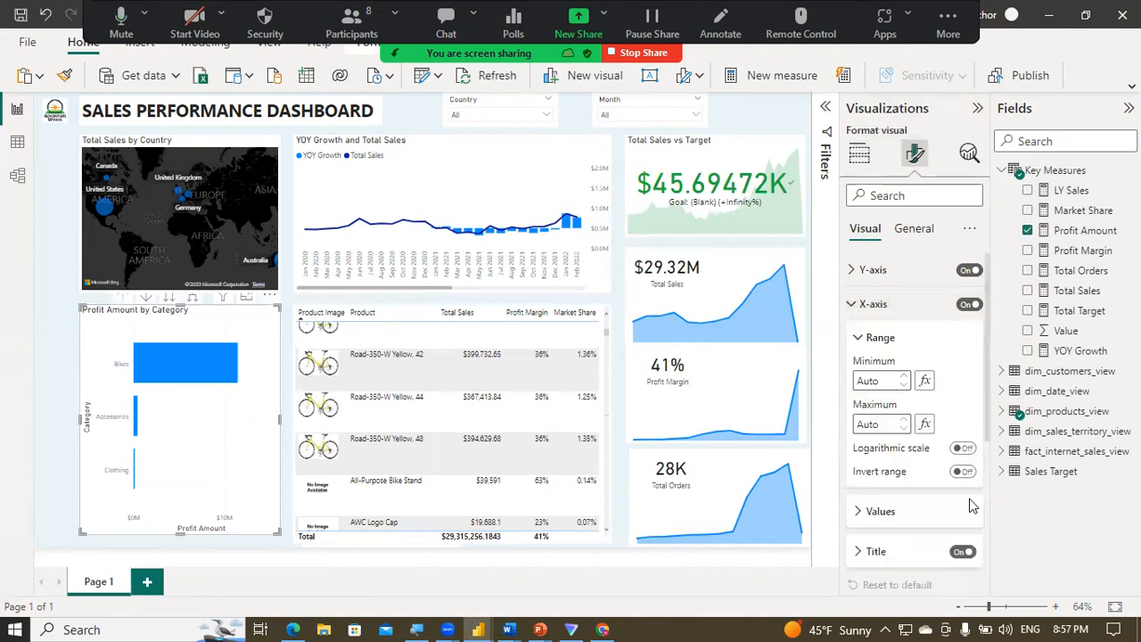
{"action": "left_click", "coordinate": [964, 552]}
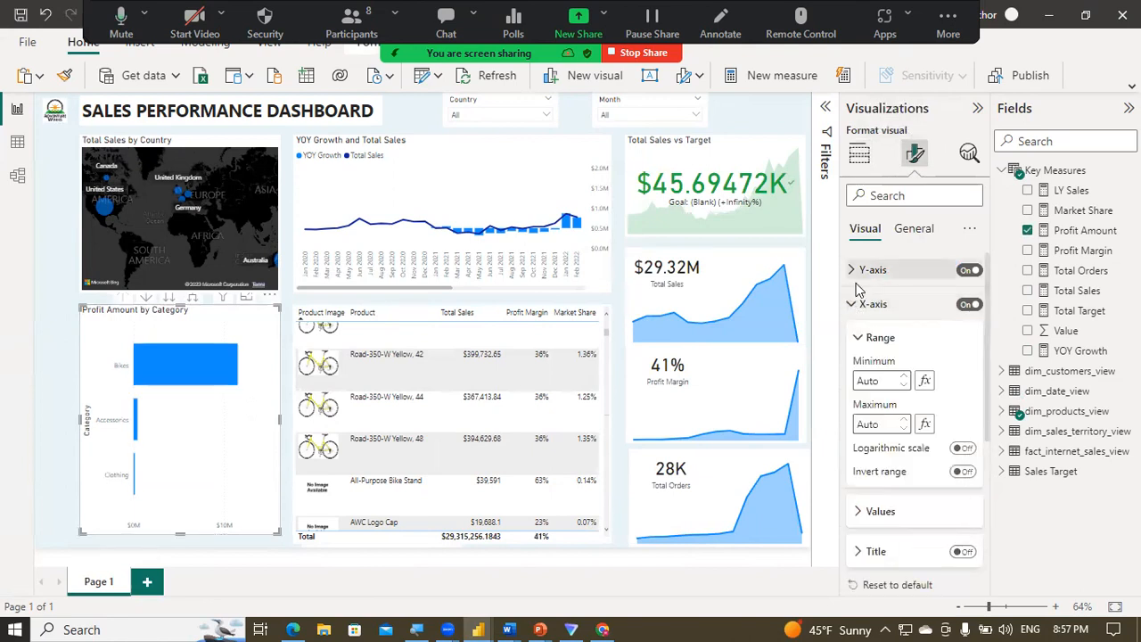
{"action": "left_click", "coordinate": [972, 305]}
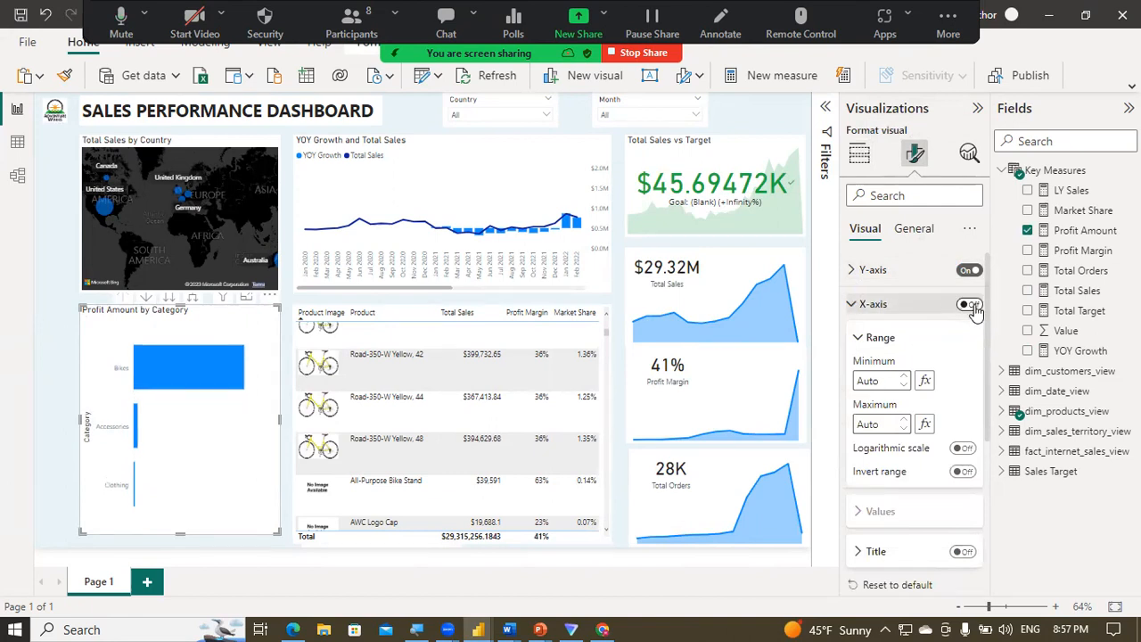
Step: Turn off the Y-axis title of the Profit Amount by Category chart
{"action": "left_click", "coordinate": [853, 308]}
{"action": "left_click", "coordinate": [854, 271]}
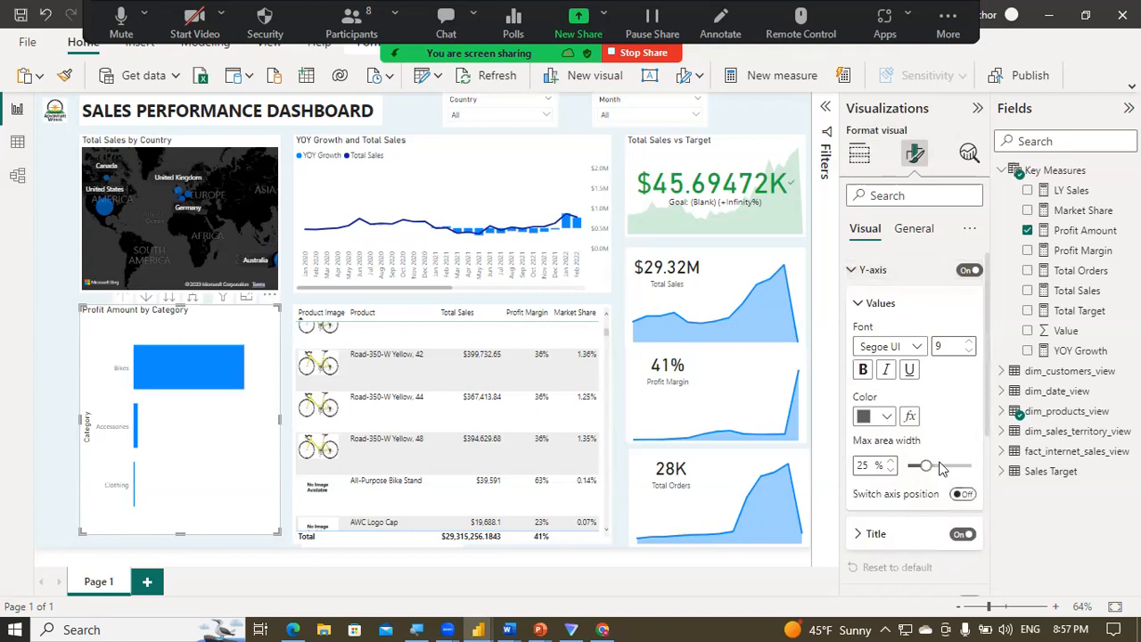
{"action": "left_click", "coordinate": [852, 276]}
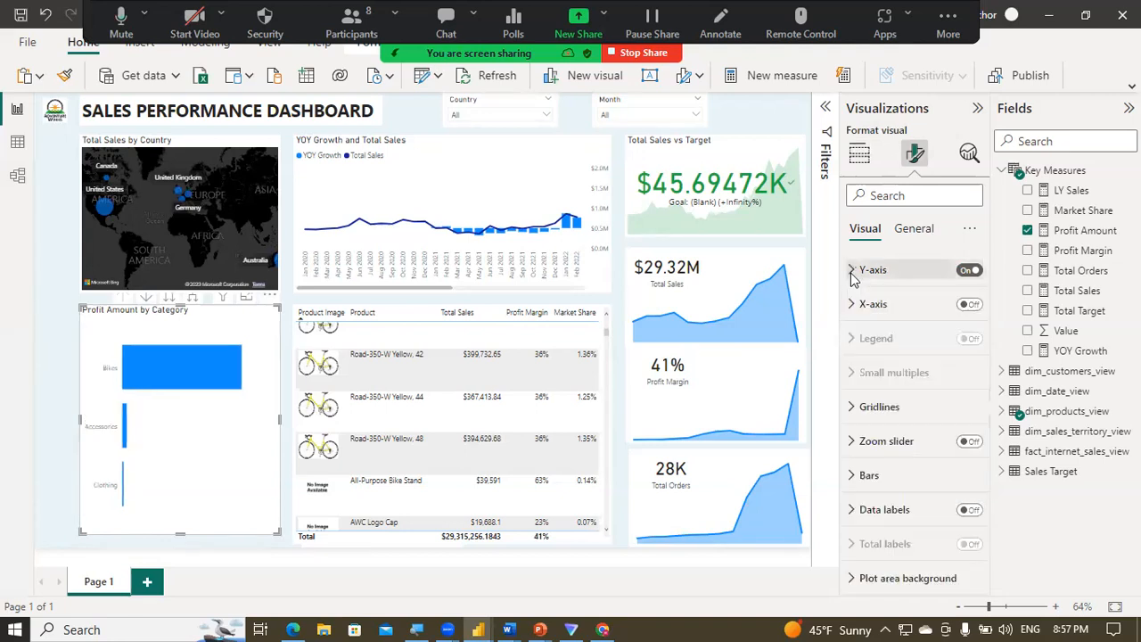
Step: Turn off the totals row of the product table
{"action": "left_click", "coordinate": [604, 325]}
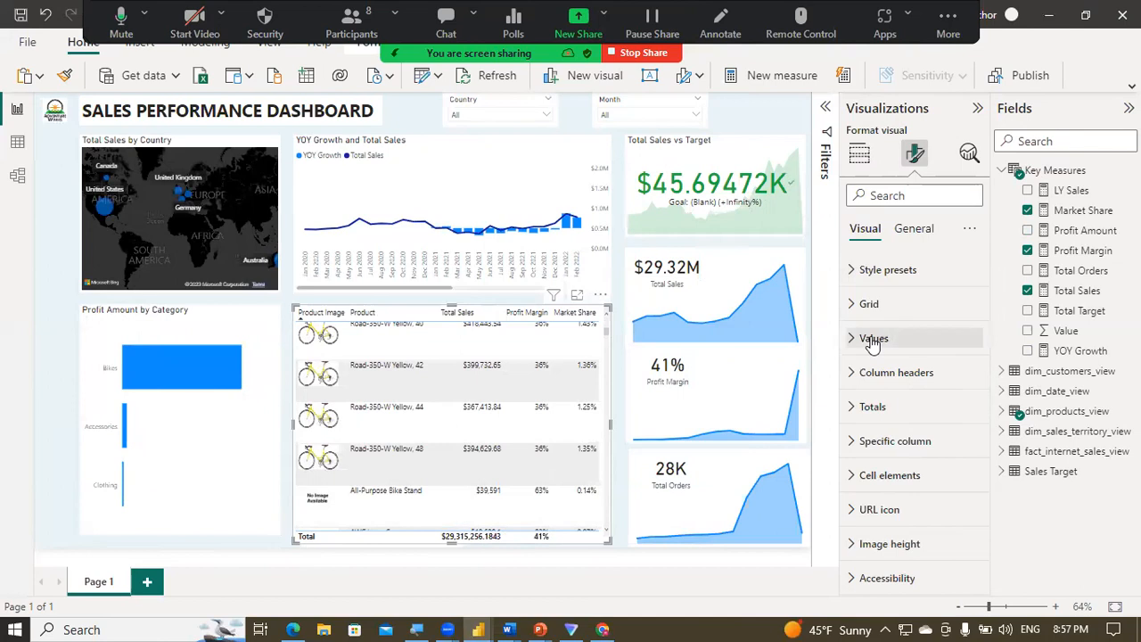
{"action": "left_click", "coordinate": [860, 406]}
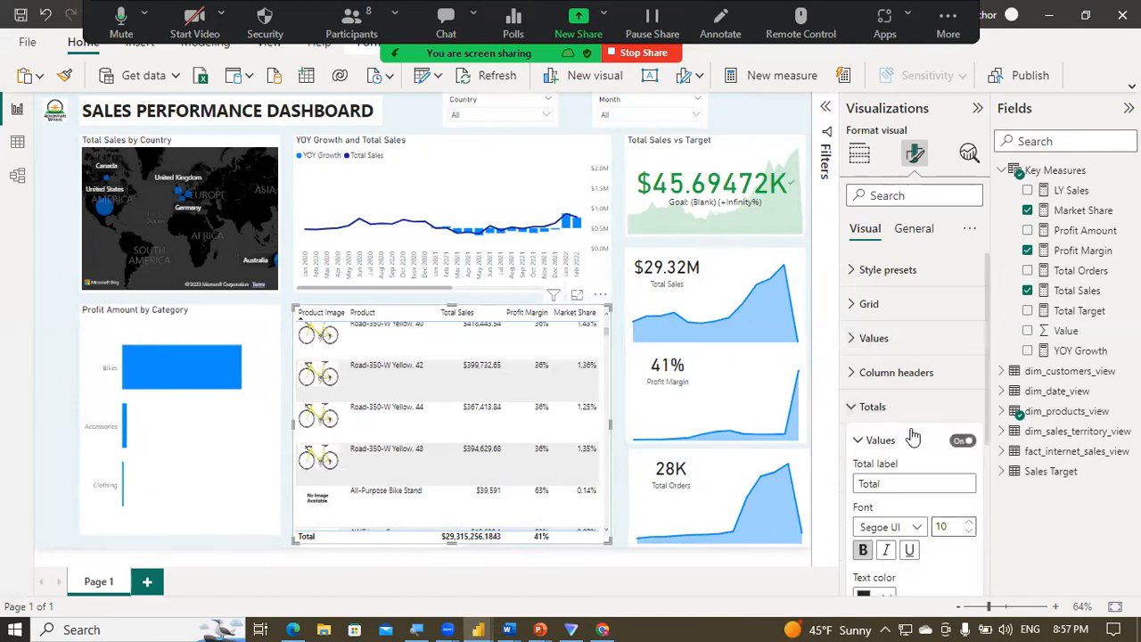
{"action": "left_click", "coordinate": [964, 443]}
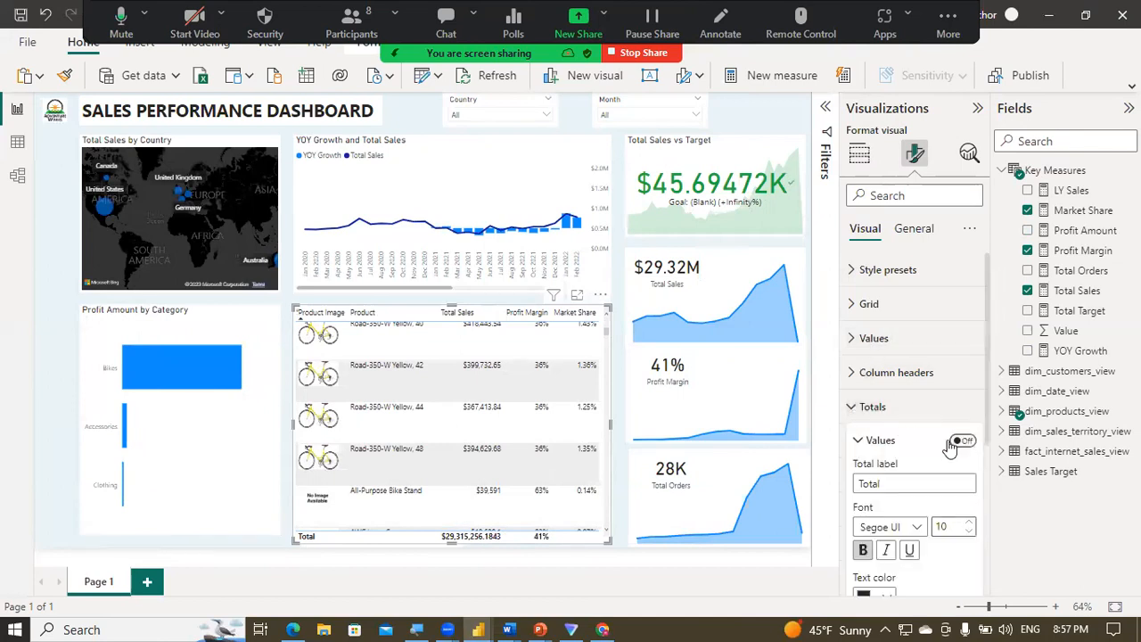
{"action": "left_click", "coordinate": [854, 406]}
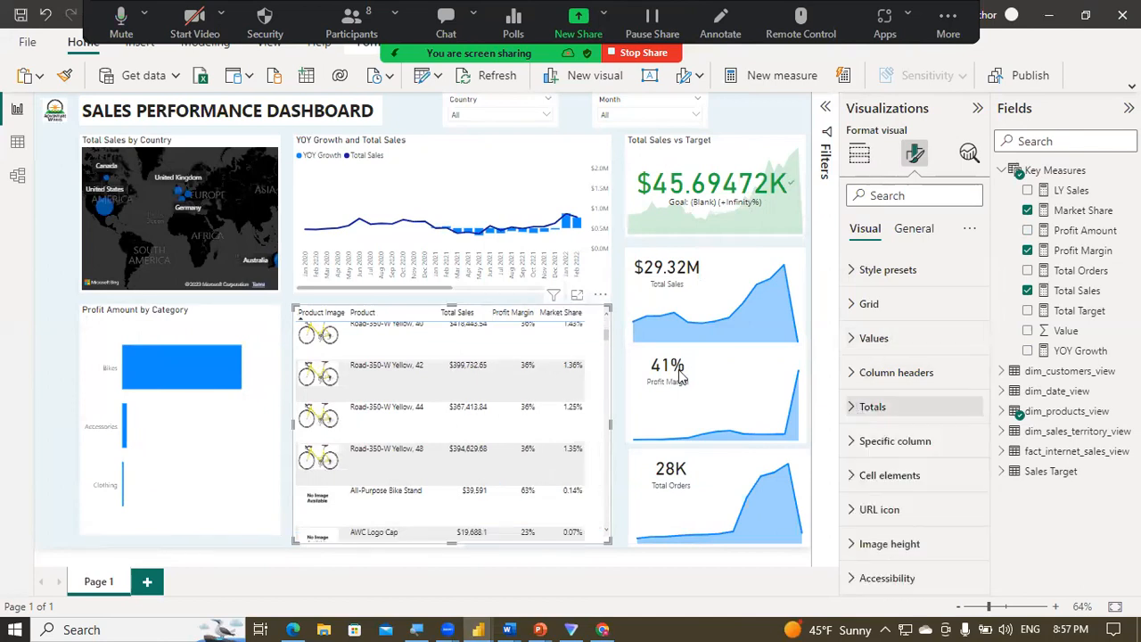
{"action": "left_click", "coordinate": [614, 343]}
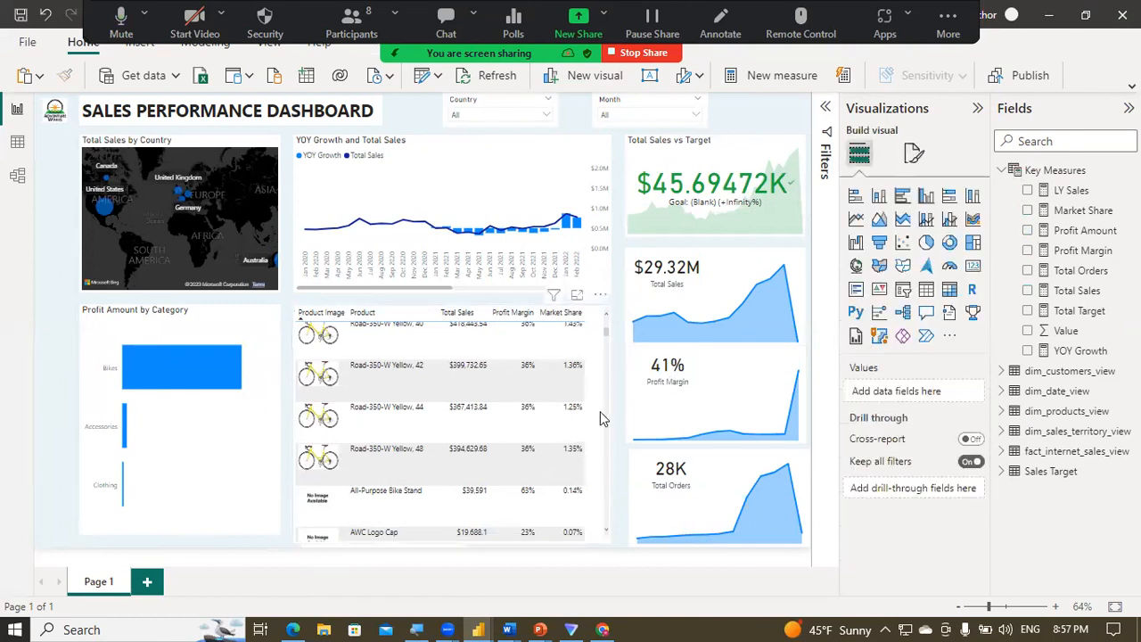
{"action": "scroll", "coordinate": [608, 331], "scroll_direction": "up", "scroll_amount": 3}
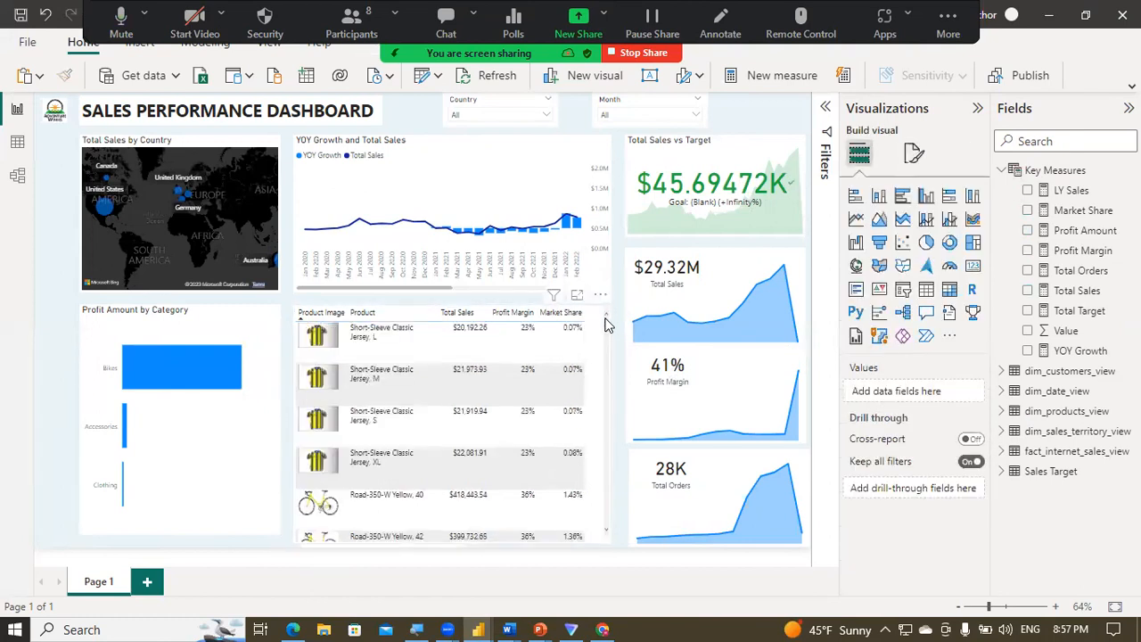
{"action": "left_click", "coordinate": [604, 323]}
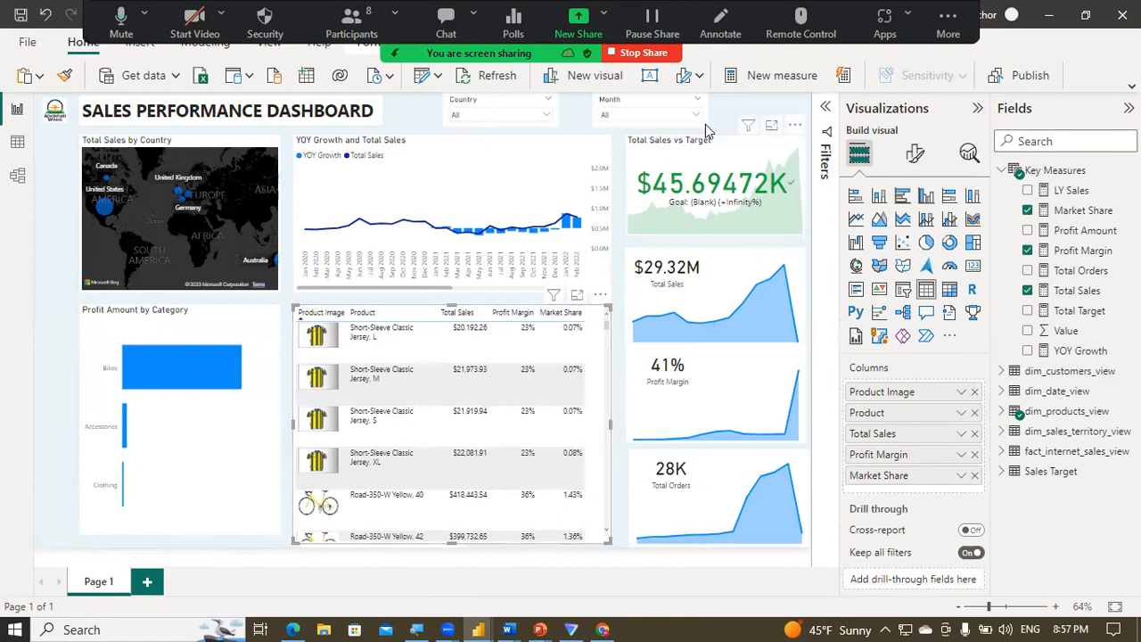
{"action": "left_click", "coordinate": [769, 121]}
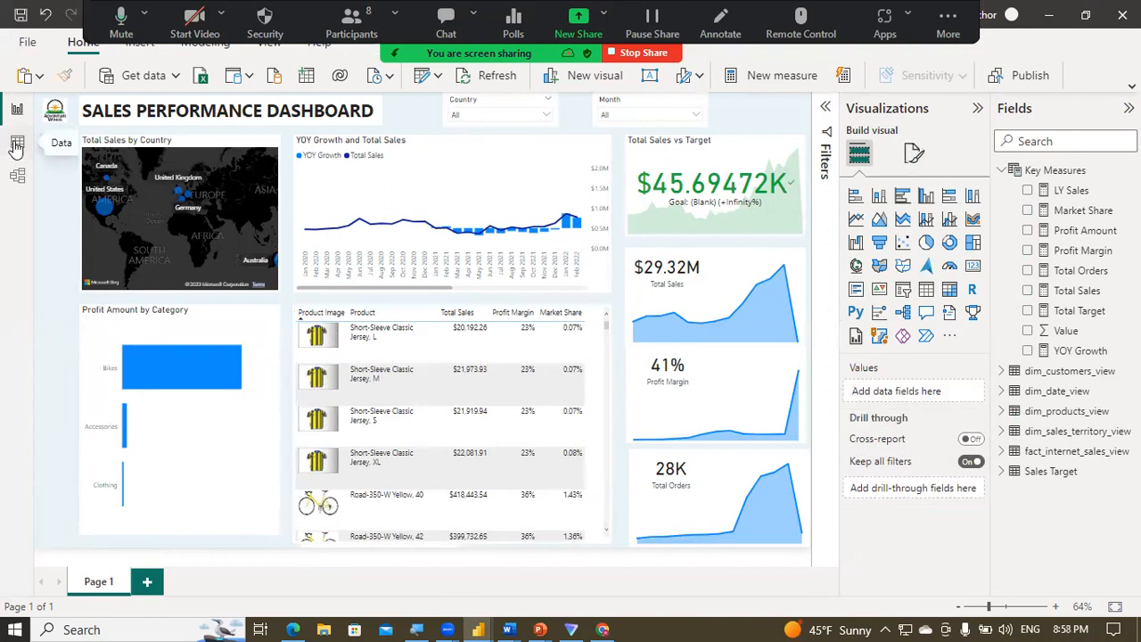
Step: Add the Year field from dim_date_view as a filter on this page
{"action": "left_click", "coordinate": [826, 108]}
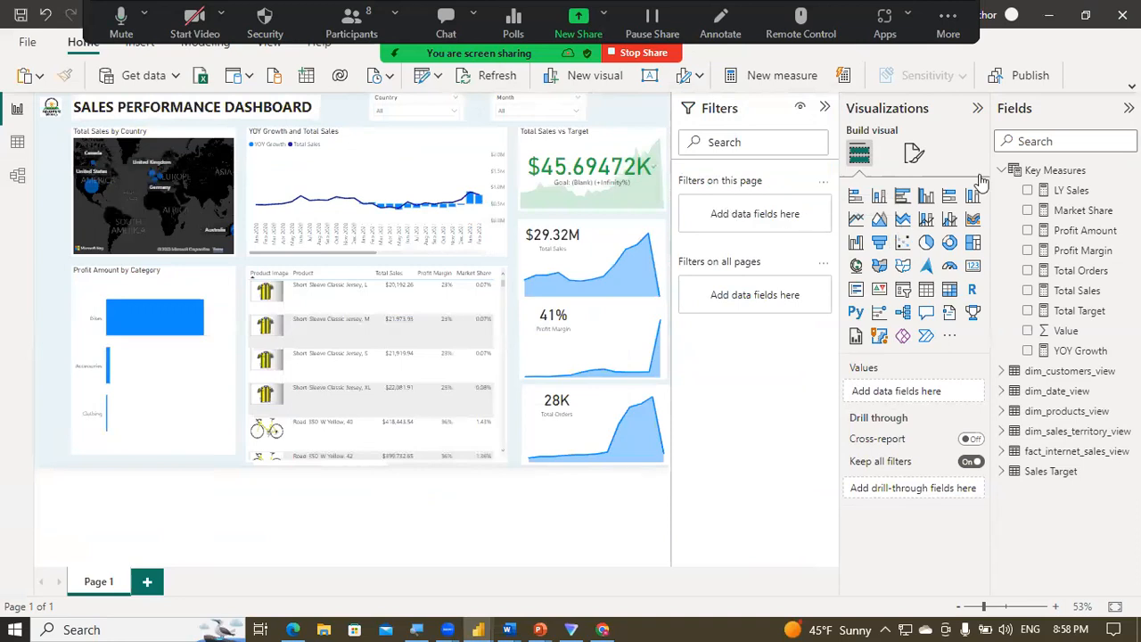
{"action": "left_click", "coordinate": [1008, 172]}
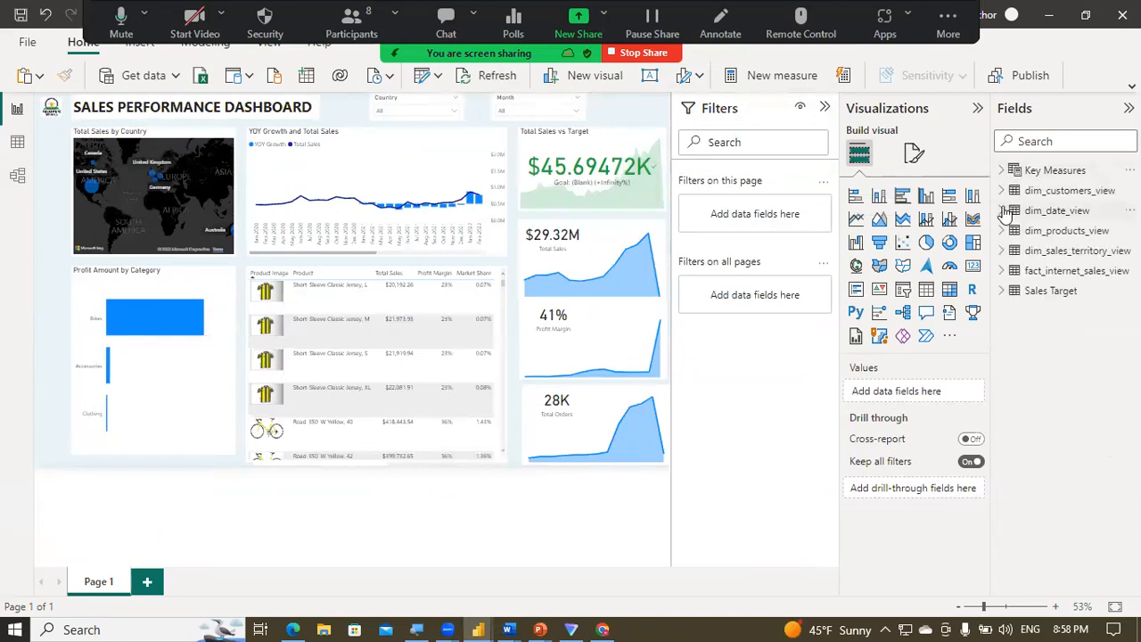
{"action": "left_click", "coordinate": [1005, 212]}
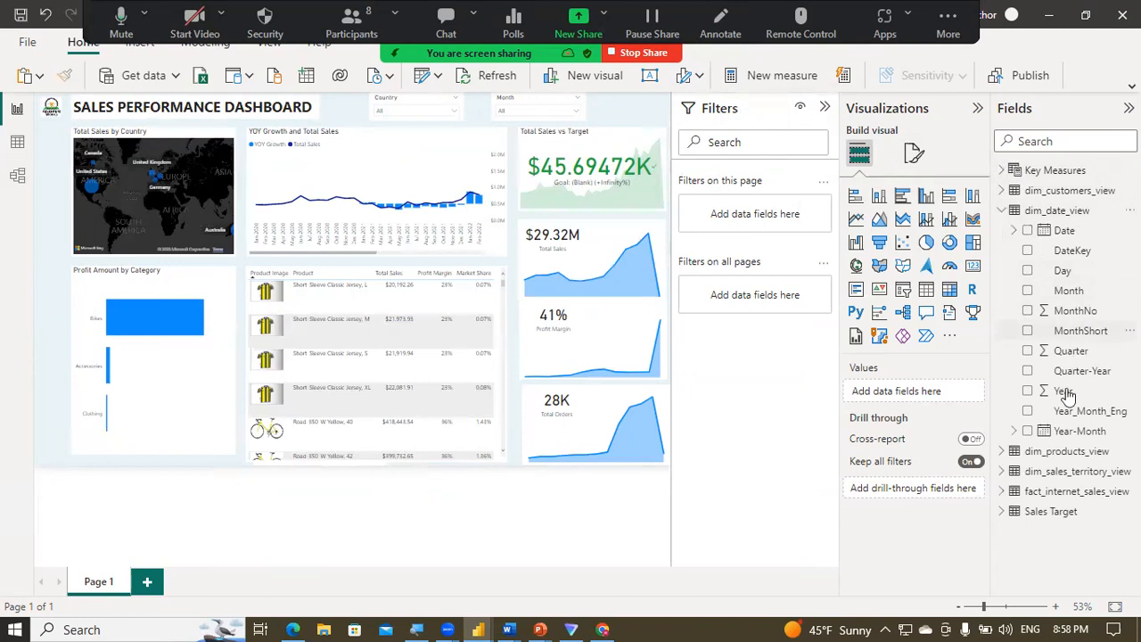
{"action": "left_click_drag", "start_coordinate": [1067, 395], "coordinate": [756, 217]}
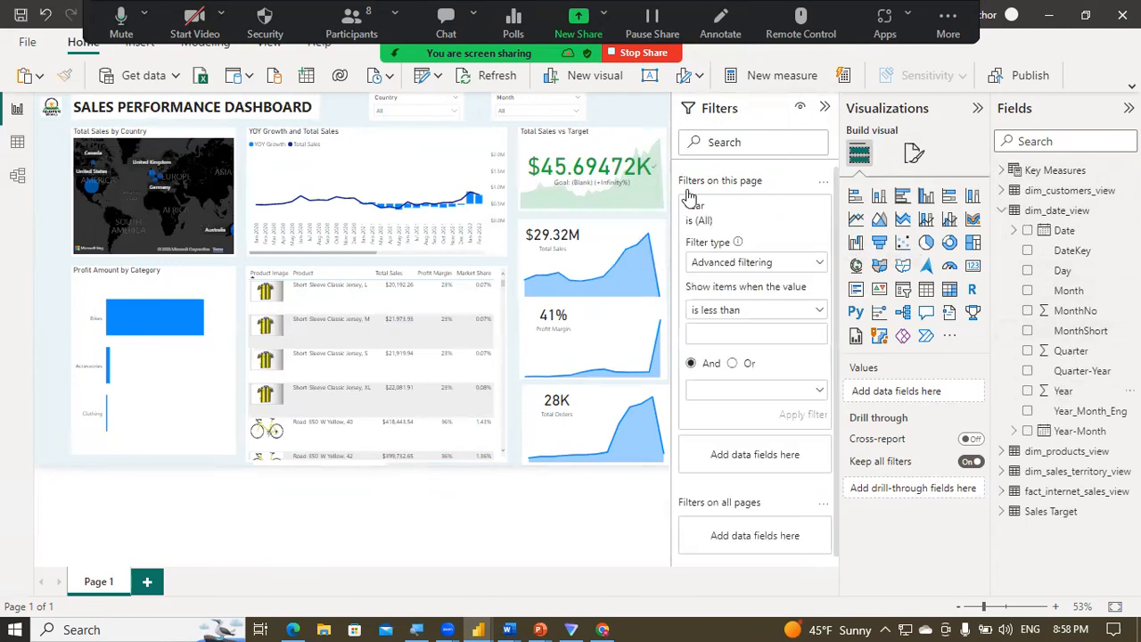
Step: Switch the page's Year filter to basic filtering and include every year except 2023
{"action": "left_click", "coordinate": [819, 263]}
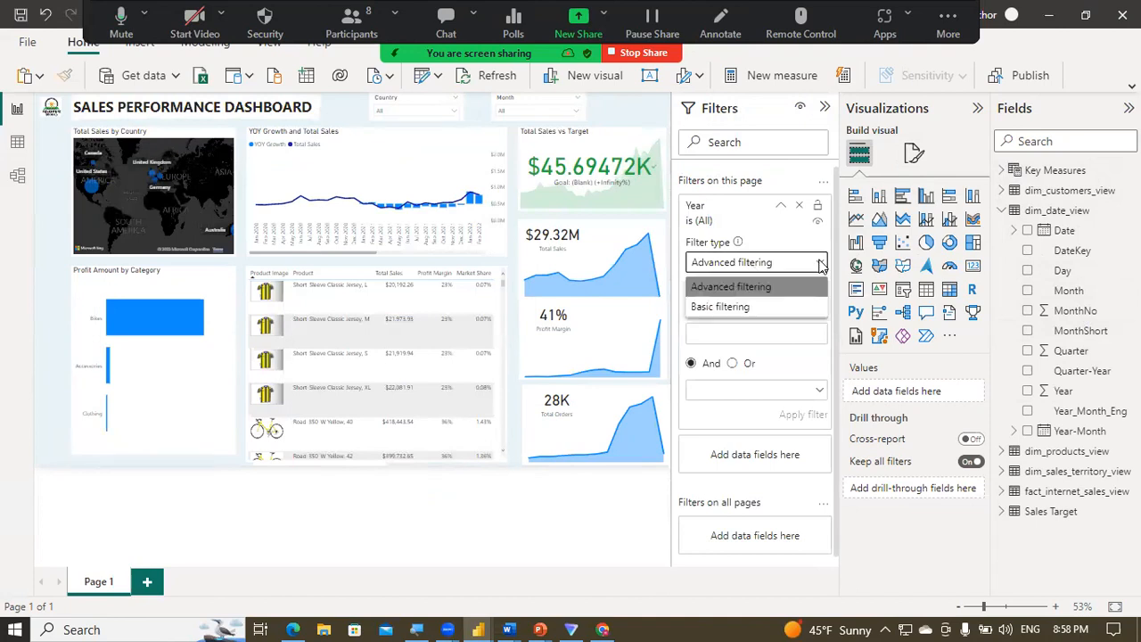
{"action": "left_click", "coordinate": [736, 308]}
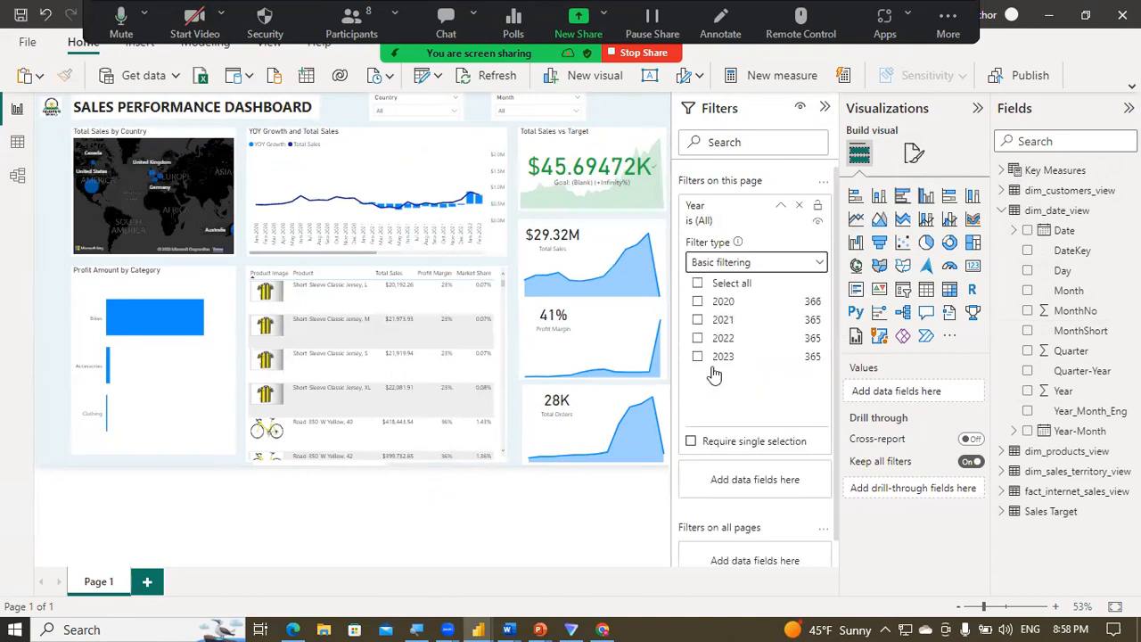
{"action": "left_click", "coordinate": [699, 283]}
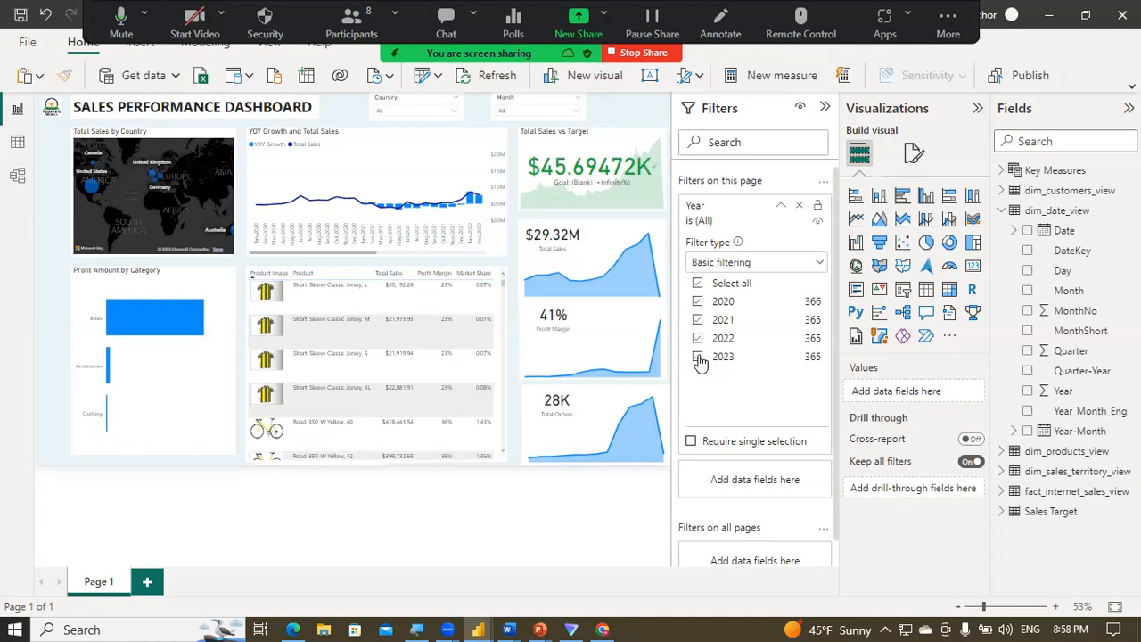
{"action": "left_click", "coordinate": [699, 358]}
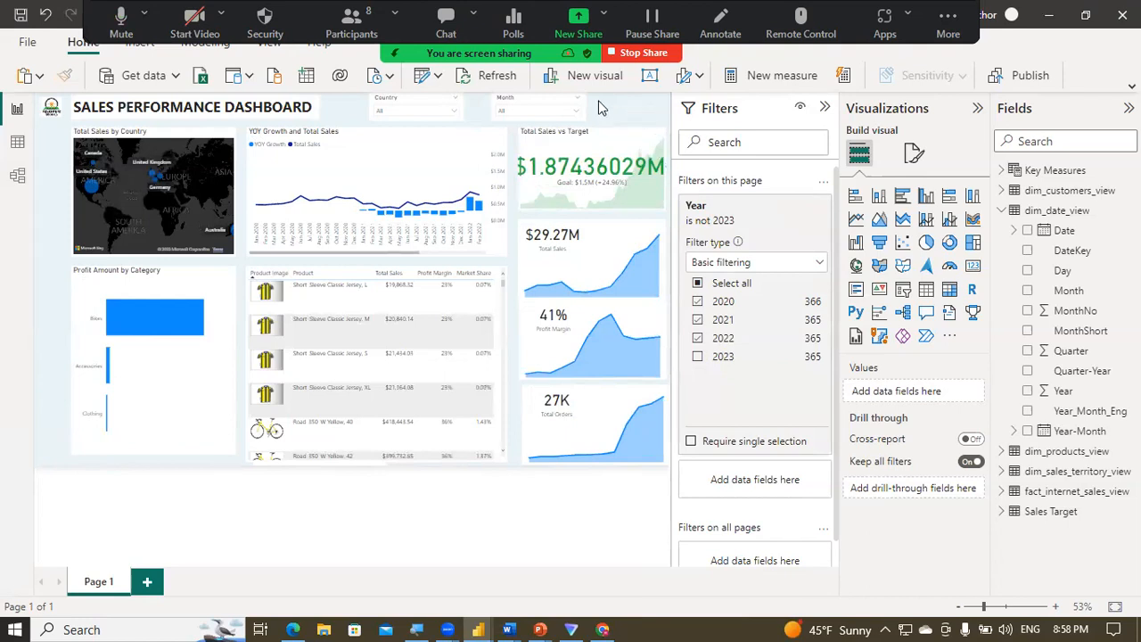
{"action": "left_click", "coordinate": [826, 109]}
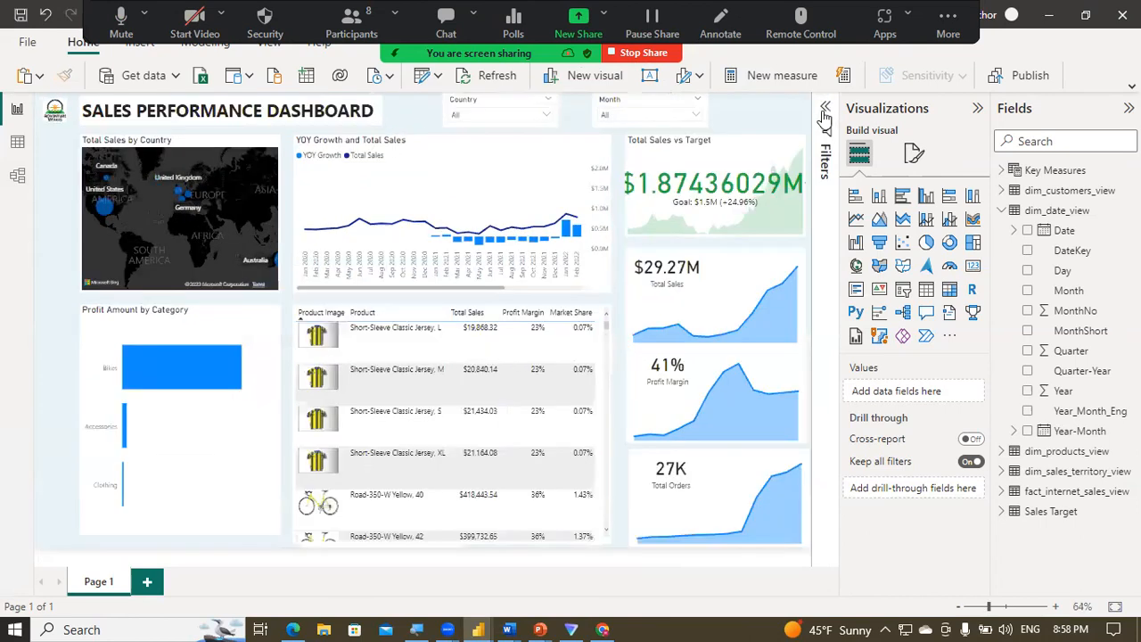
Step: Set the Total Sales measure in Key Measures to 0 decimal places
{"action": "left_click", "coordinate": [729, 163]}
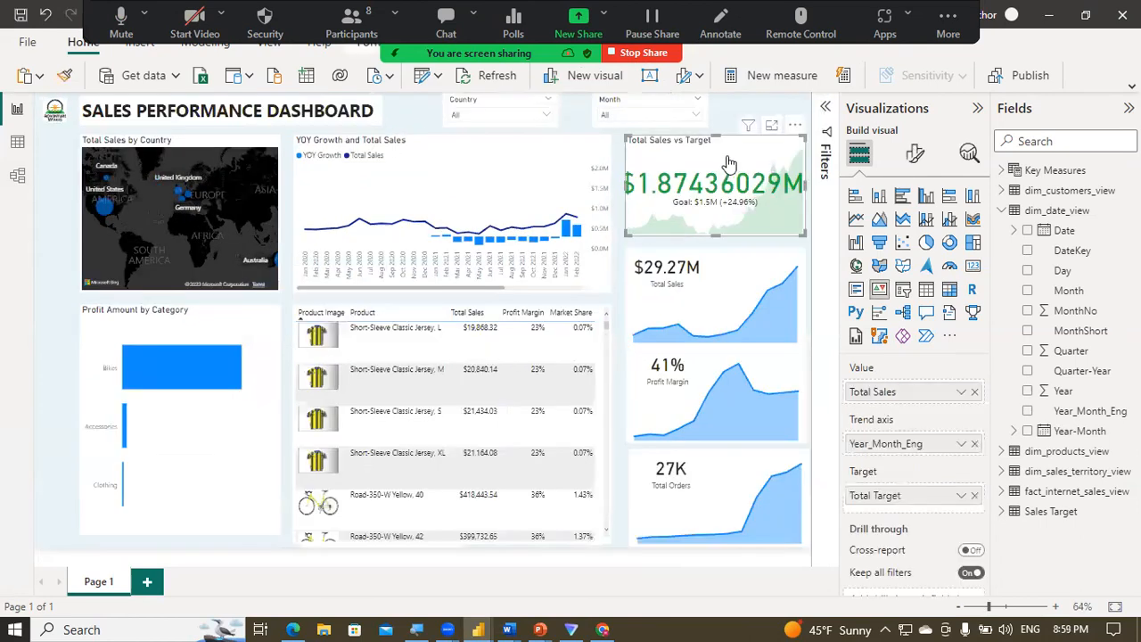
{"action": "left_click", "coordinate": [1006, 171]}
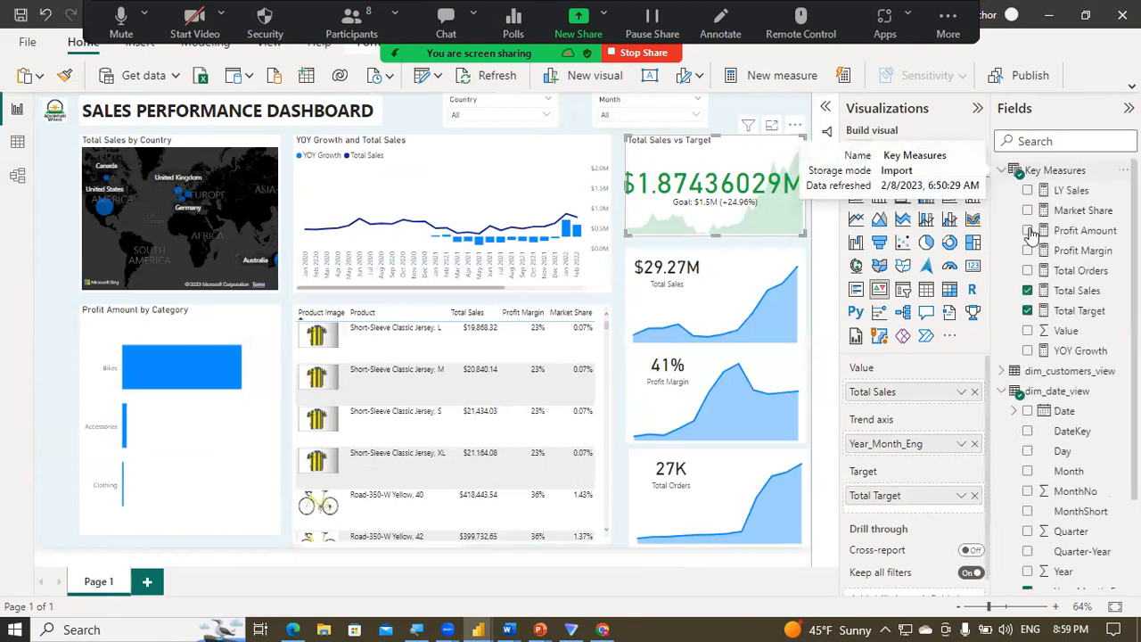
{"action": "left_click", "coordinate": [1087, 297]}
{"action": "left_click", "coordinate": [777, 74]}
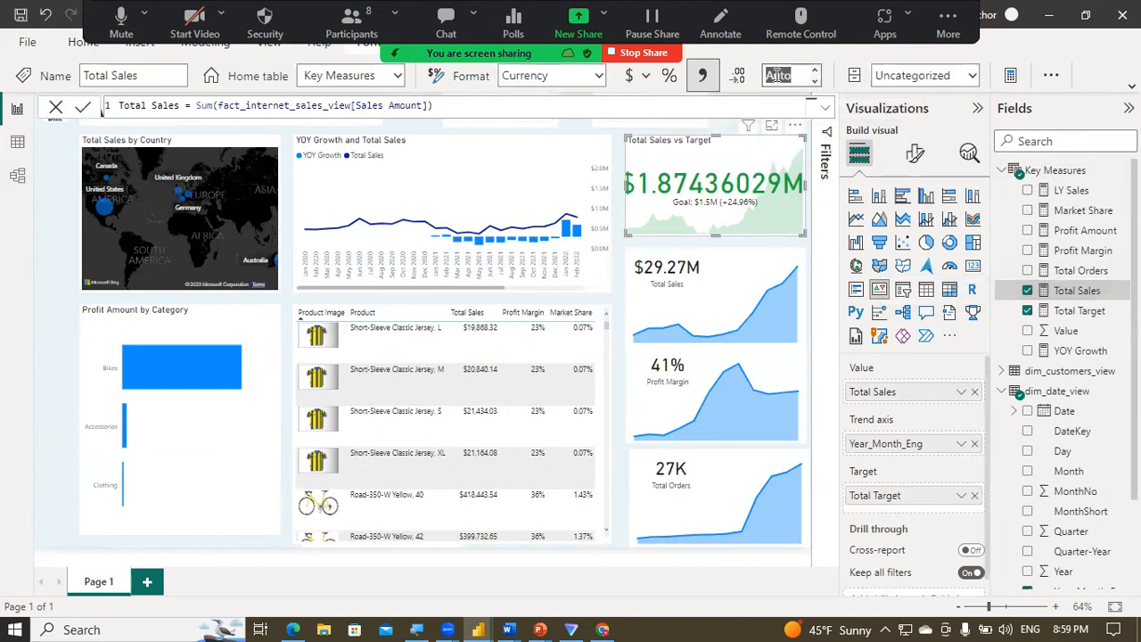
{"action": "type", "text": "0"}
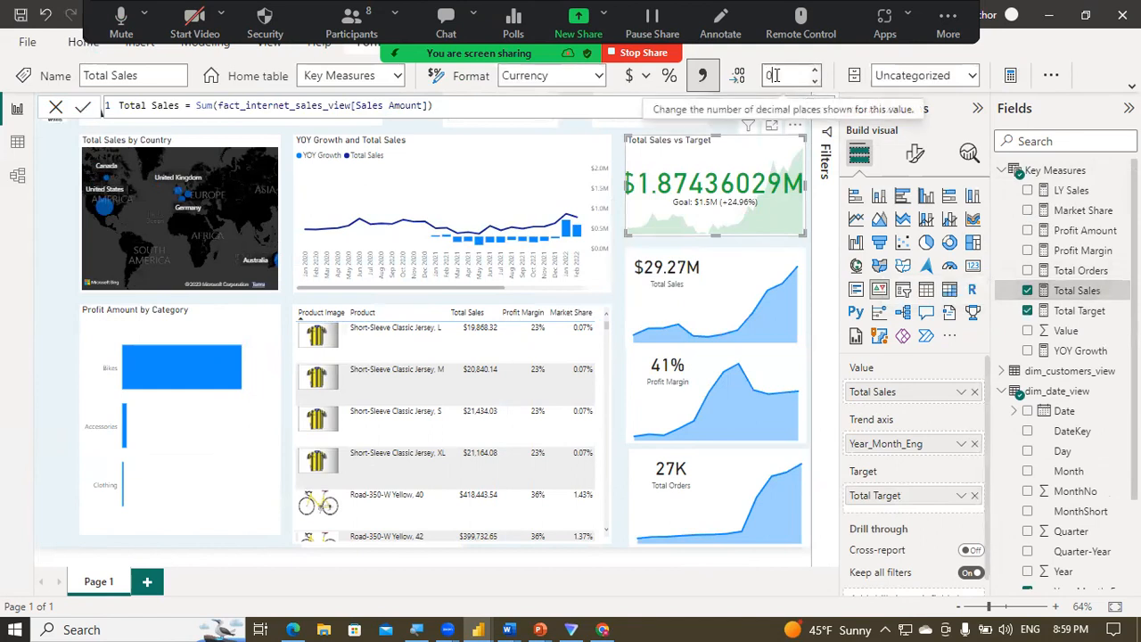
{"action": "key", "text": "Return"}
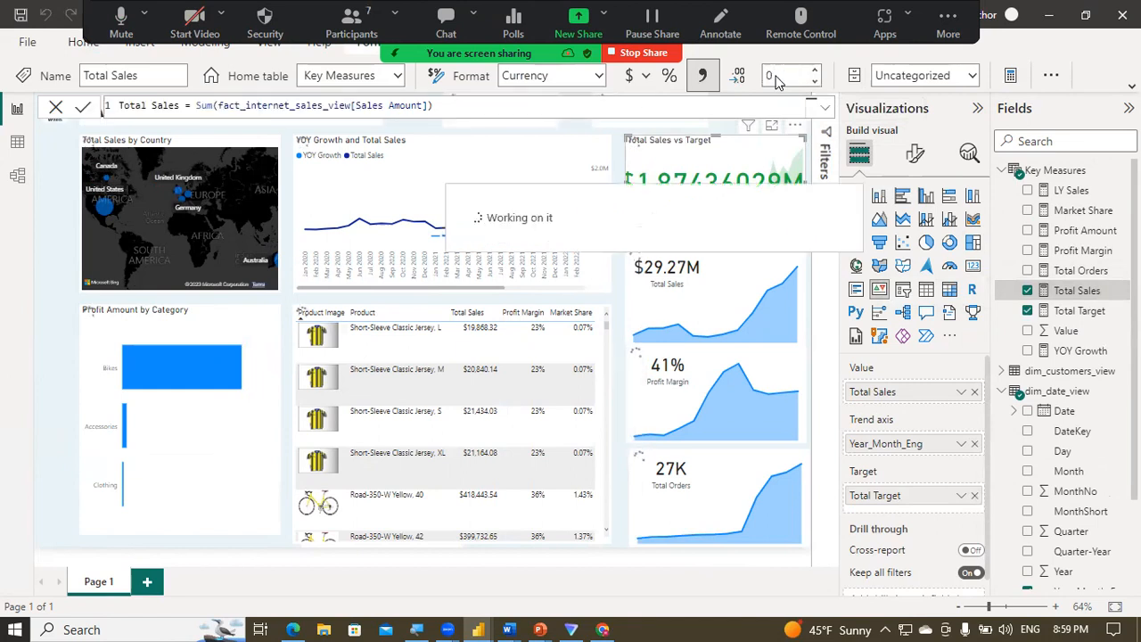
{"action": "double_click", "coordinate": [774, 75]}
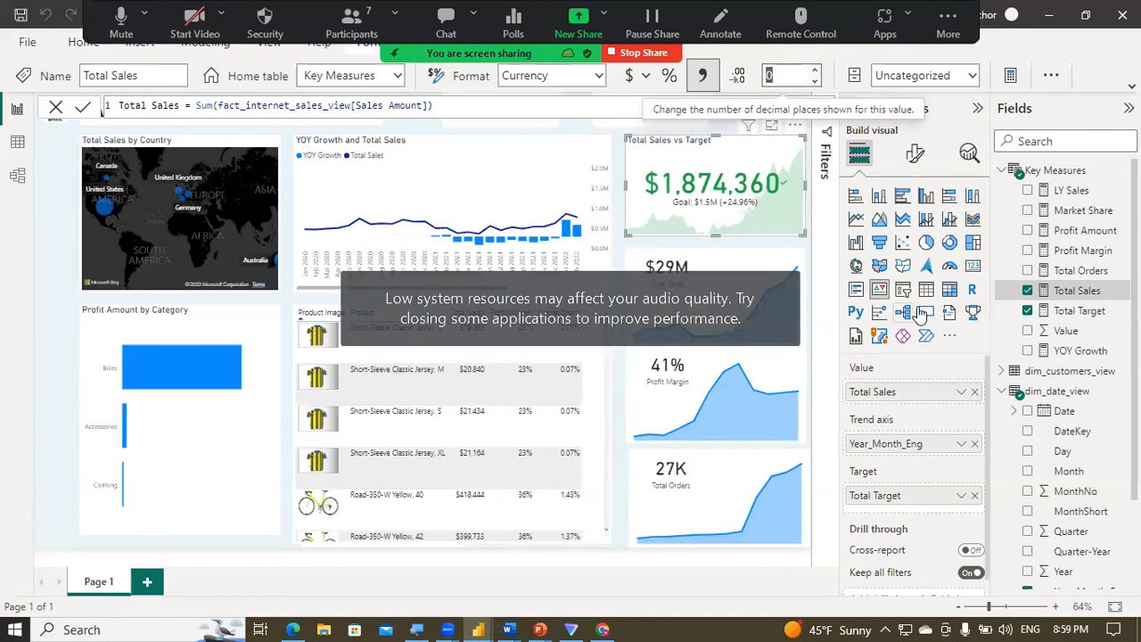
Step: Set the Total Target measure to 0 decimal places
{"action": "left_click", "coordinate": [1077, 312]}
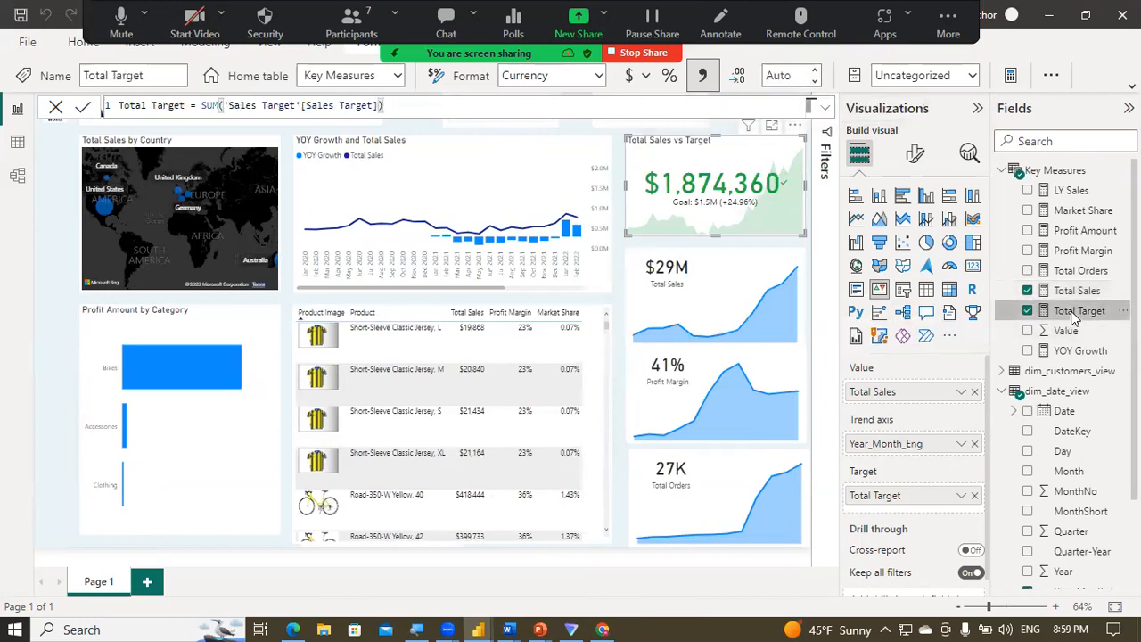
{"action": "left_click", "coordinate": [792, 81]}
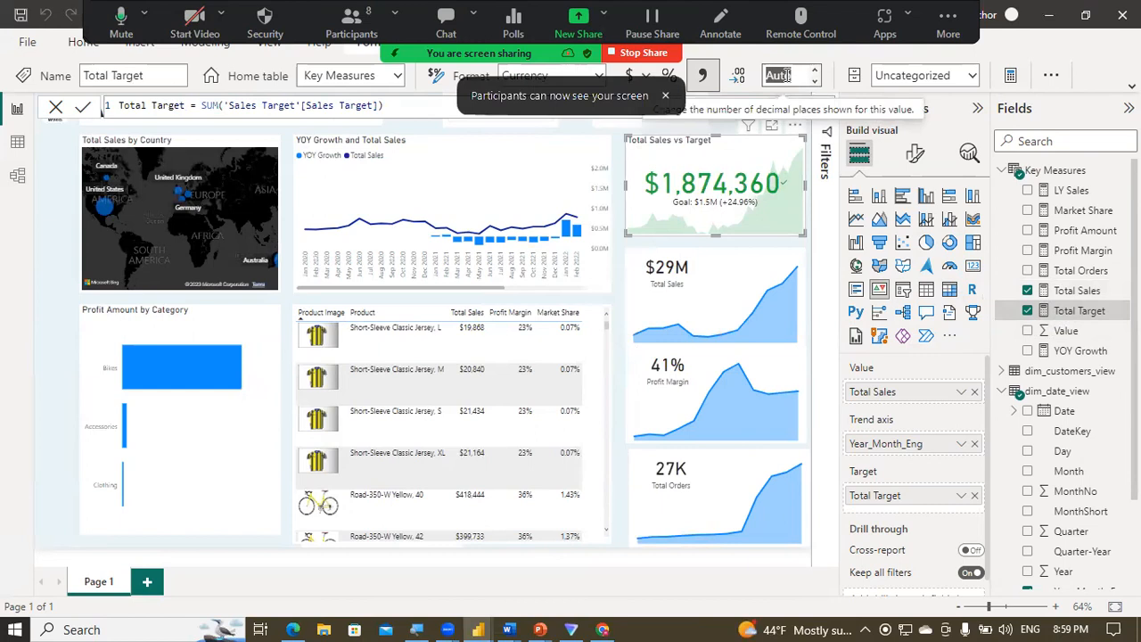
{"action": "type", "text": "0"}
{"action": "key", "text": "BackSpace"}
{"action": "type", "text": "0"}
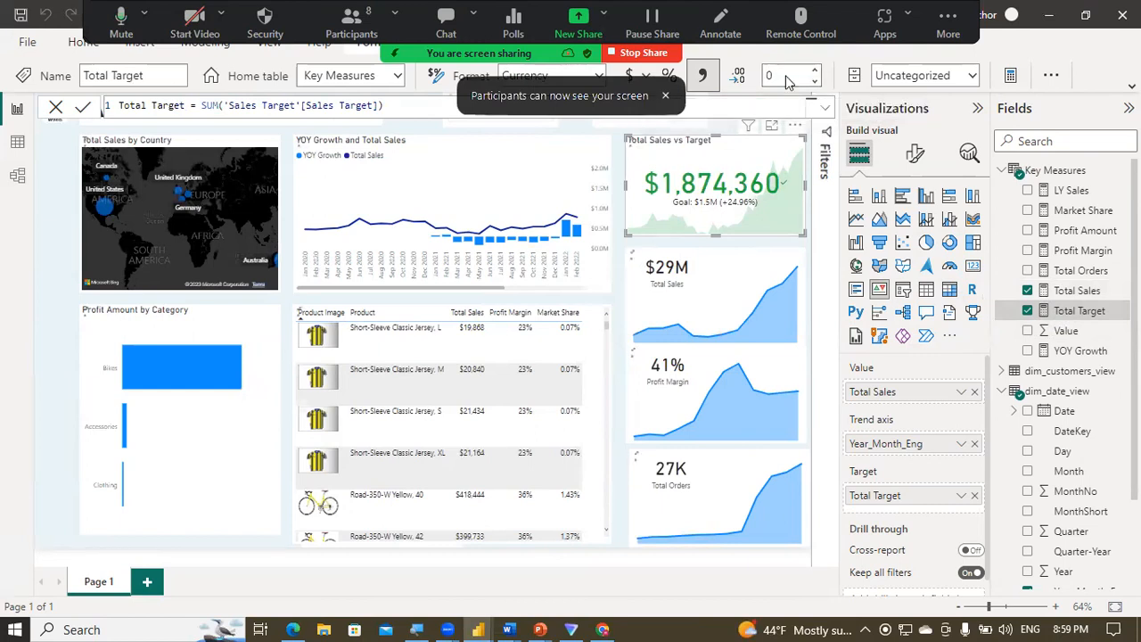
{"action": "key", "text": "Return"}
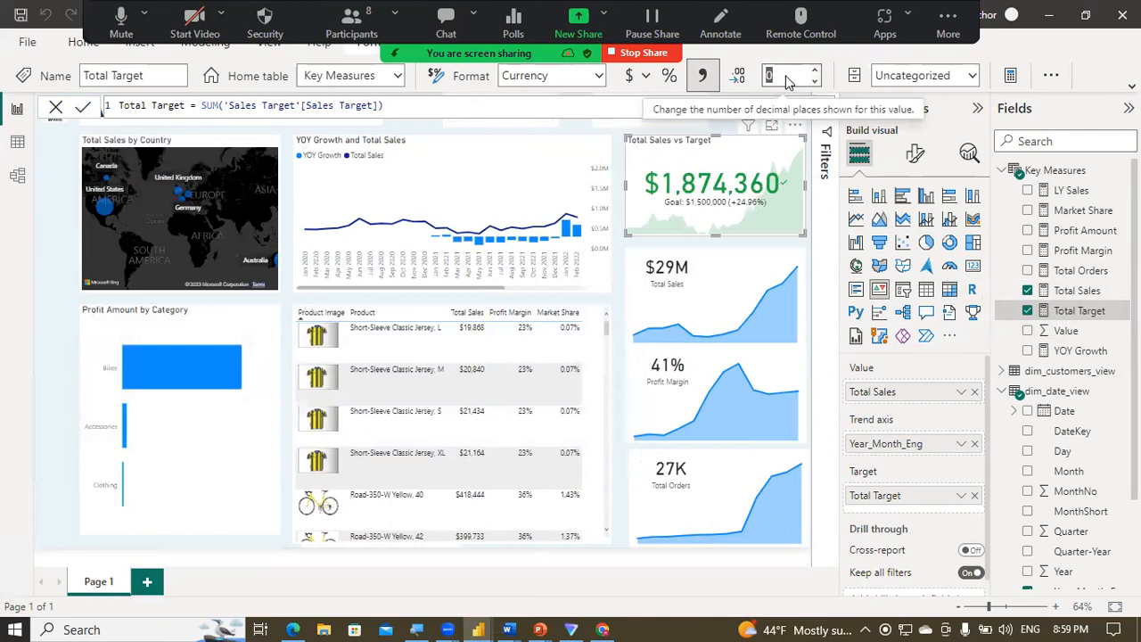
{"action": "left_click", "coordinate": [617, 173]}
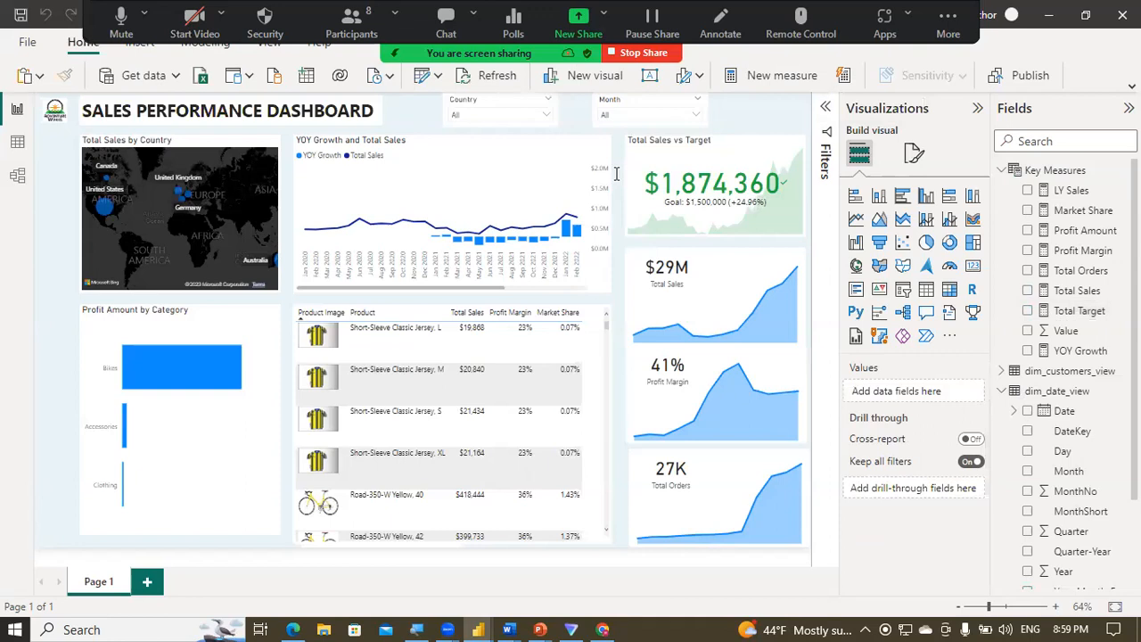
Step: Move the Total Orders chart and its card slightly up and left to line up with the Profit Margin visual above
{"action": "left_click", "coordinate": [678, 169]}
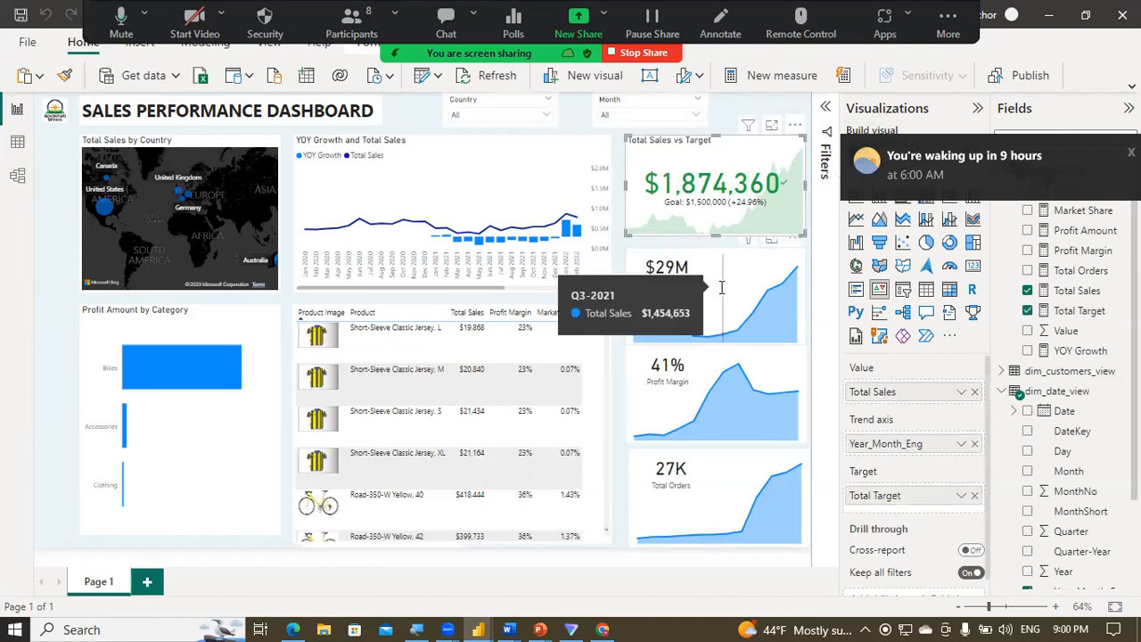
{"action": "left_click", "coordinate": [711, 319]}
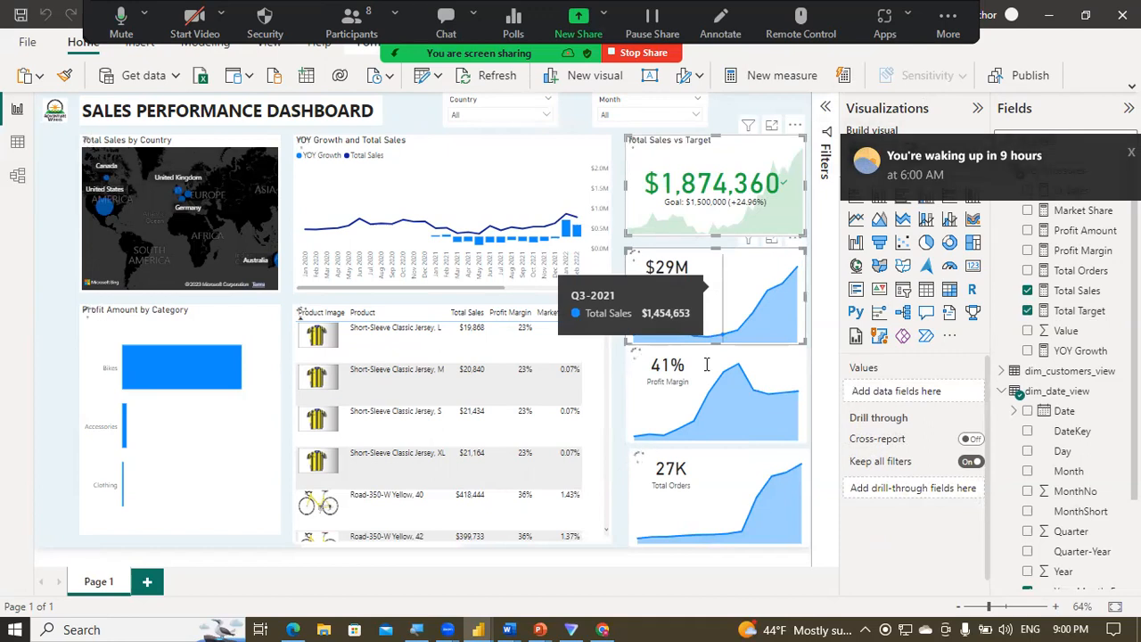
{"action": "left_click", "coordinate": [703, 369]}
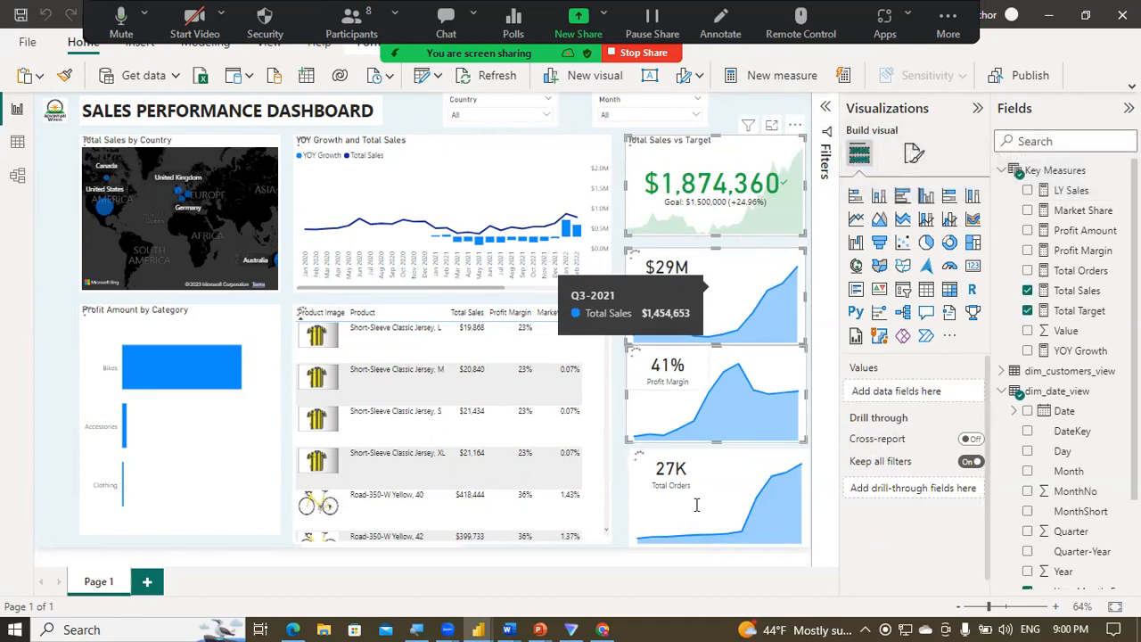
{"action": "left_click", "coordinate": [637, 457]}
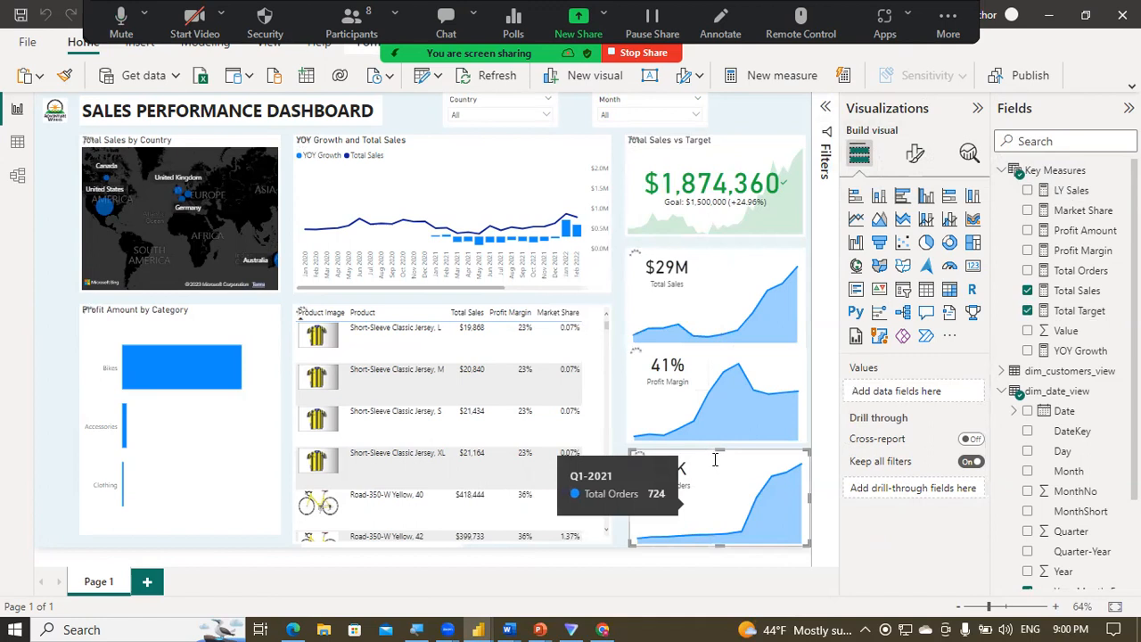
{"action": "left_click_drag", "start_coordinate": [713, 456], "coordinate": [721, 465]}
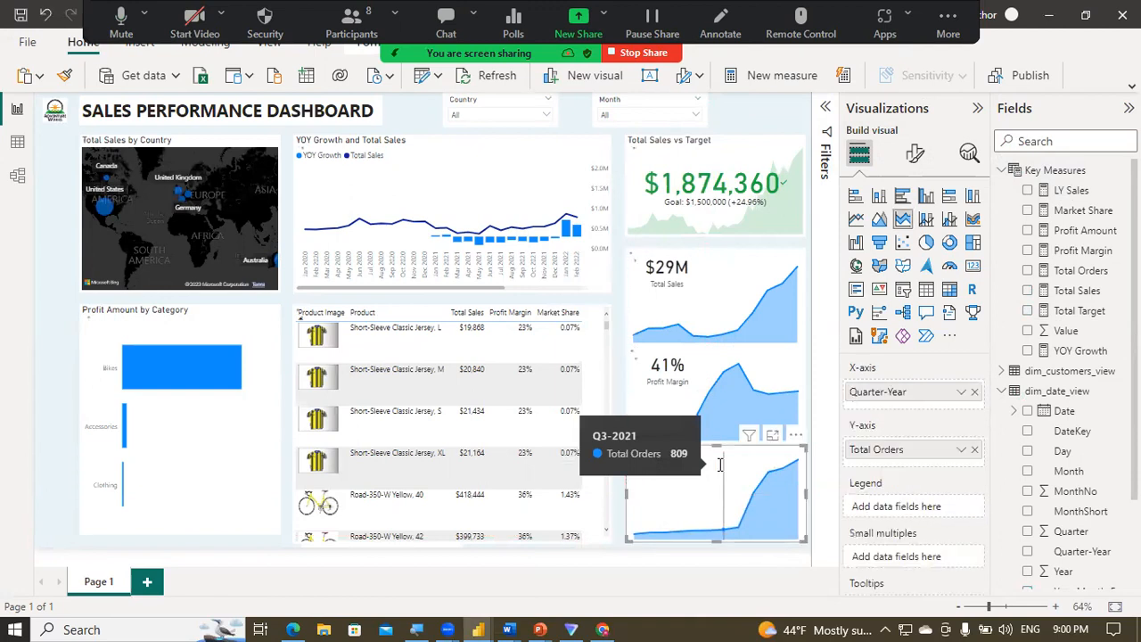
{"action": "left_click", "coordinate": [619, 367]}
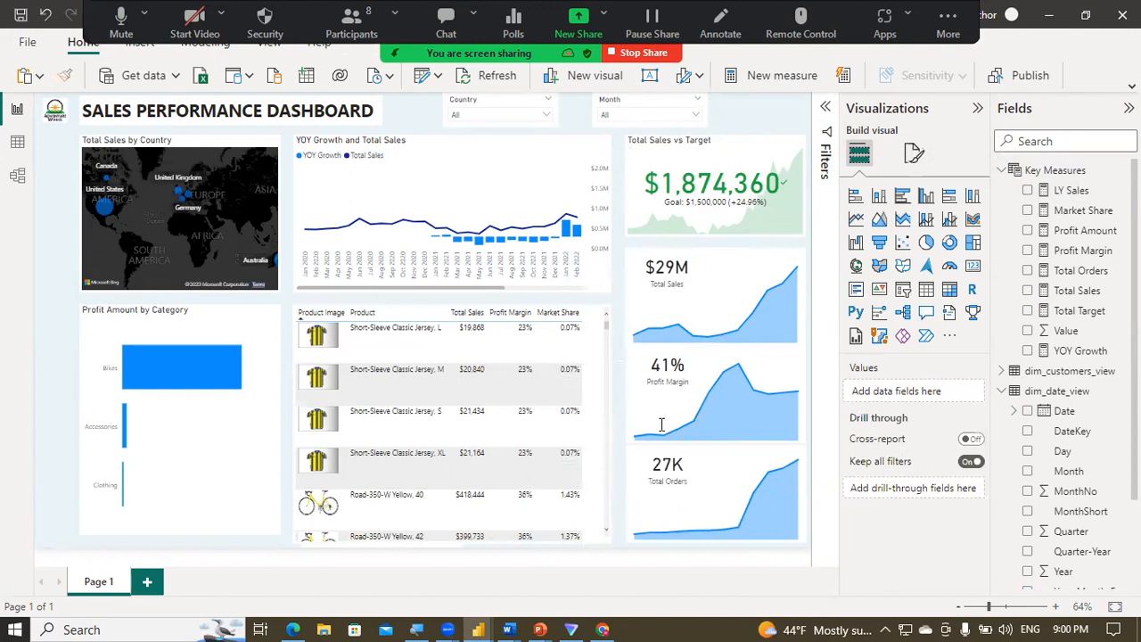
Step: Distribute the Total Sales vs Target, Total Sales, Profit Margin and Total Orders visuals vertically and align them left
{"action": "left_click", "coordinate": [677, 468]}
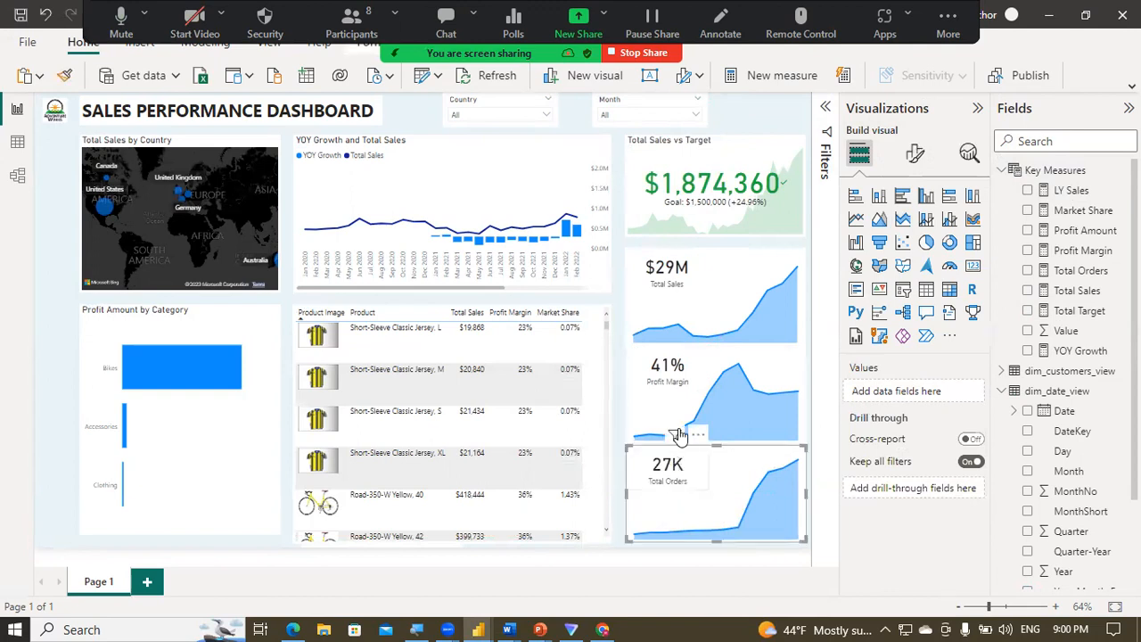
{"action": "left_click", "coordinate": [678, 390], "text": "ctrl"}
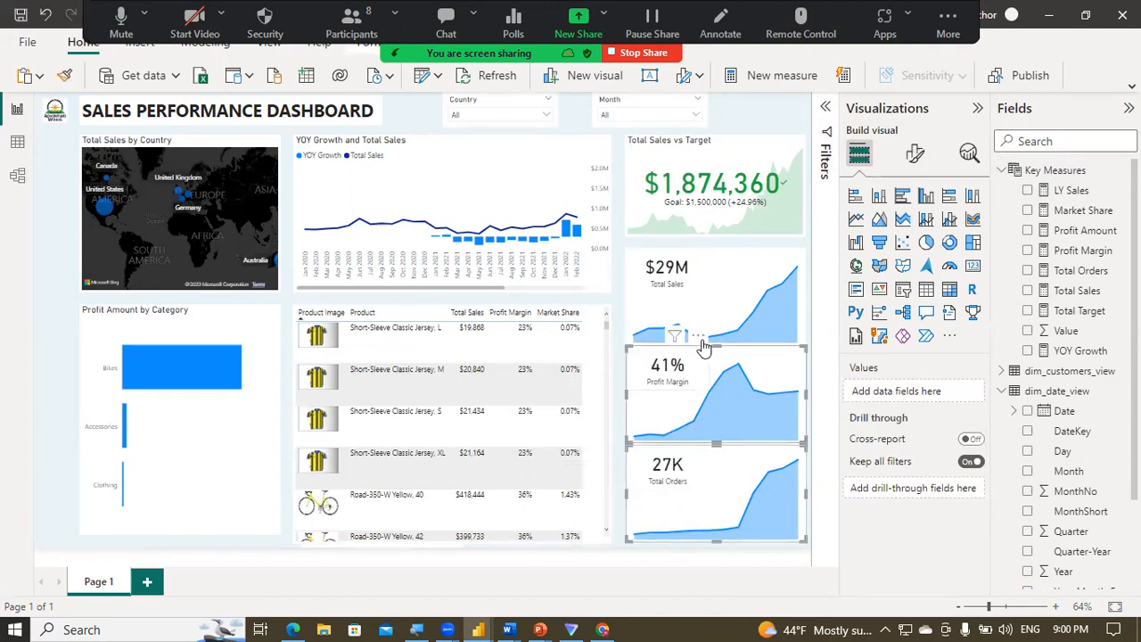
{"action": "left_click", "coordinate": [713, 299], "text": "ctrl"}
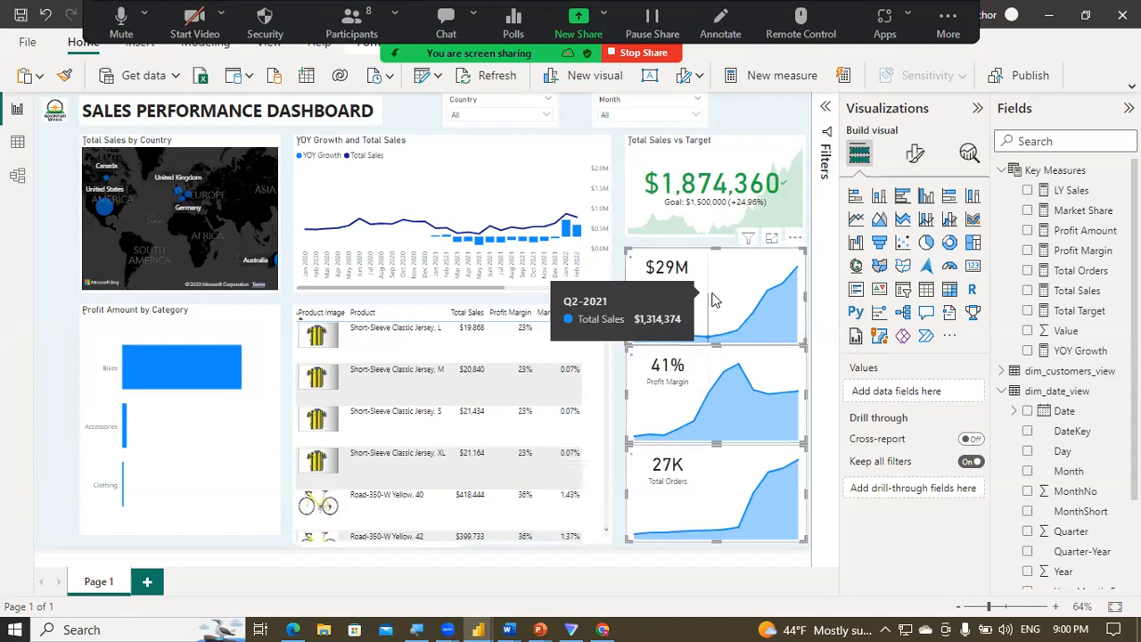
{"action": "left_click", "coordinate": [724, 183], "text": "ctrl"}
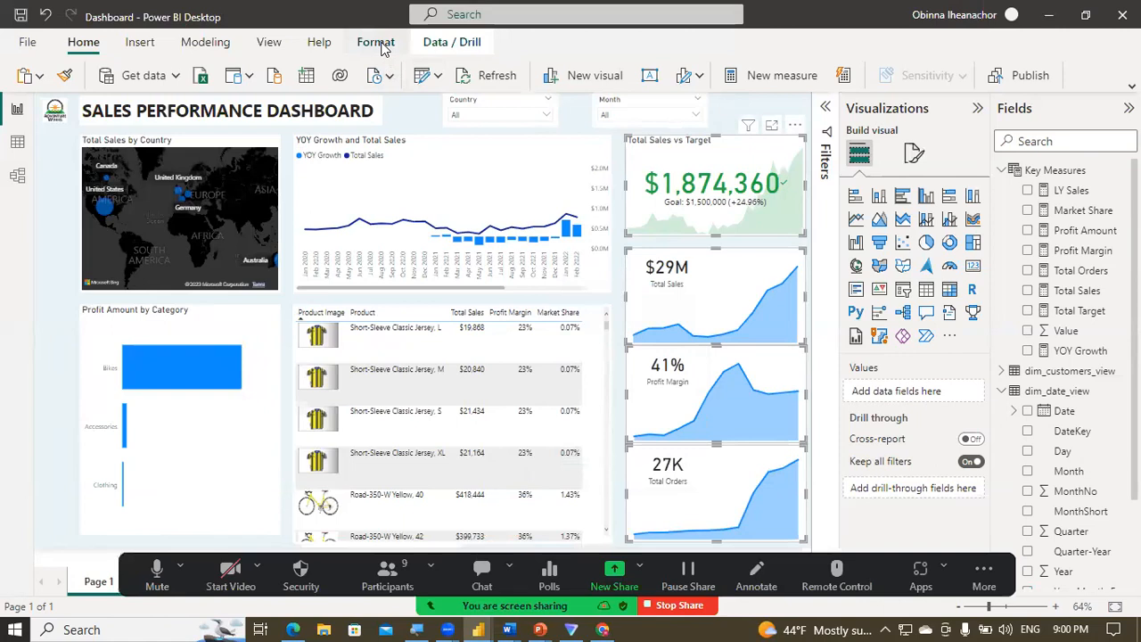
{"action": "left_click", "coordinate": [375, 42]}
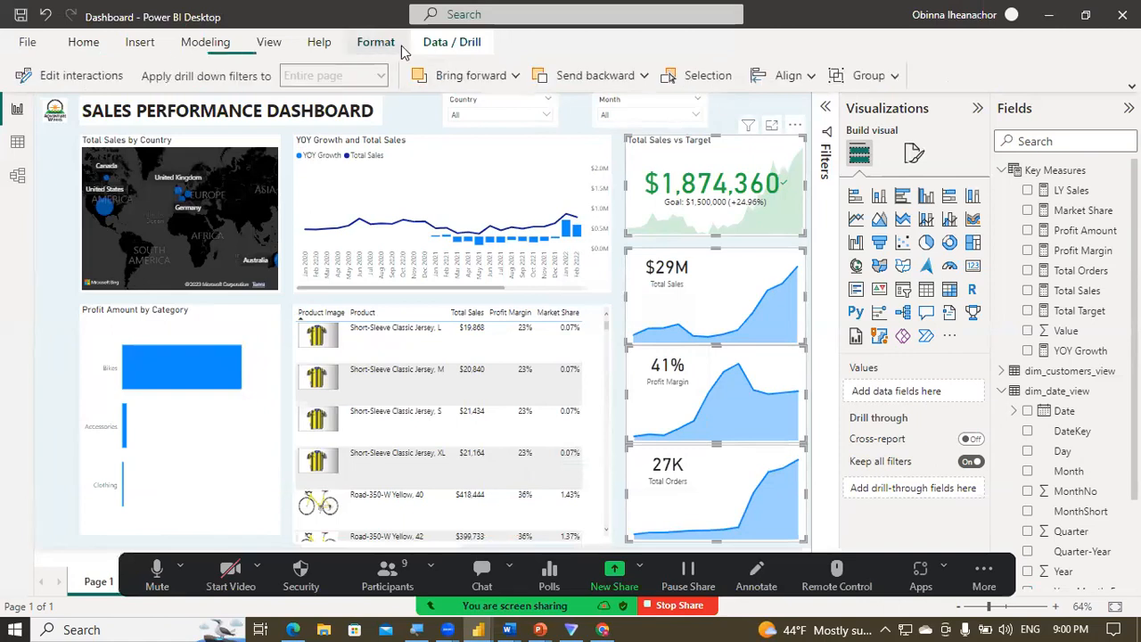
{"action": "left_click", "coordinate": [805, 77]}
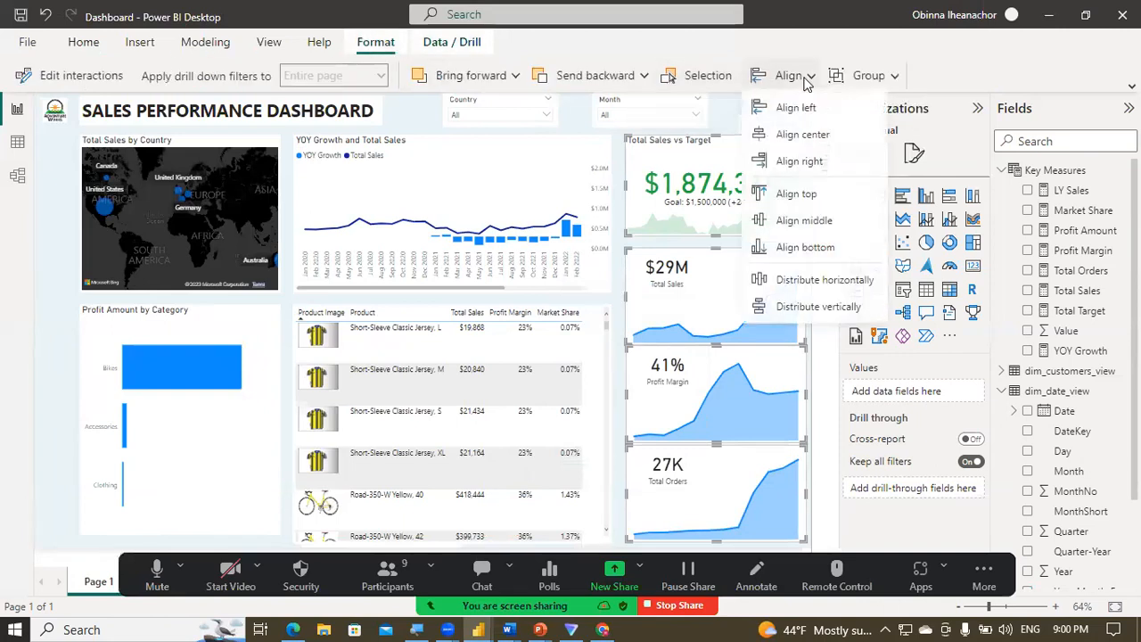
{"action": "left_click", "coordinate": [819, 309]}
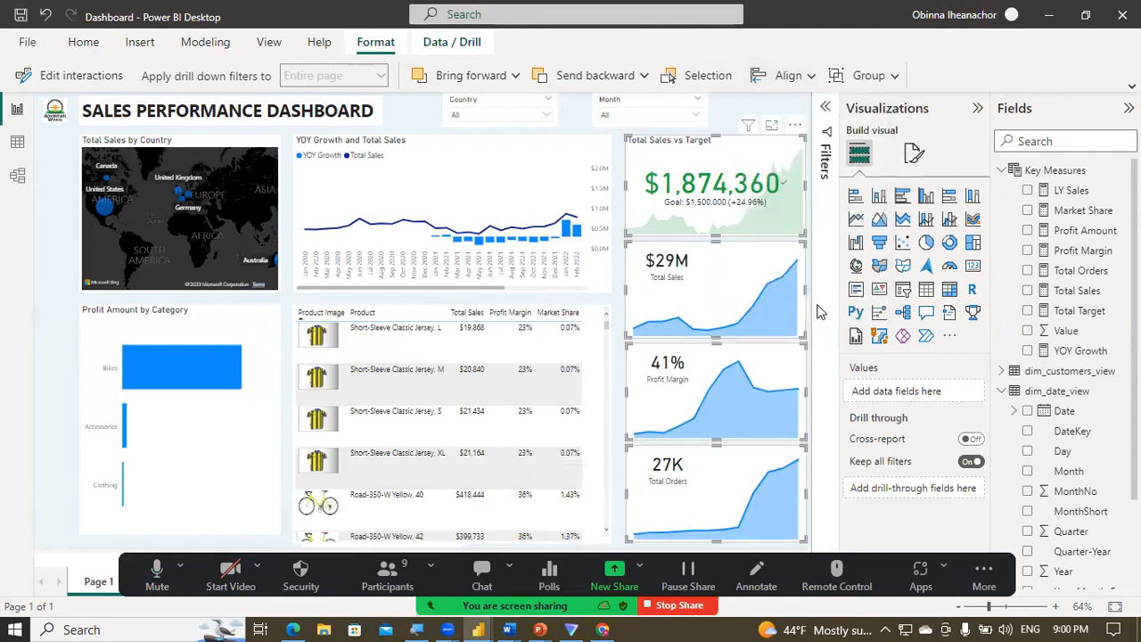
{"action": "left_click", "coordinate": [788, 77]}
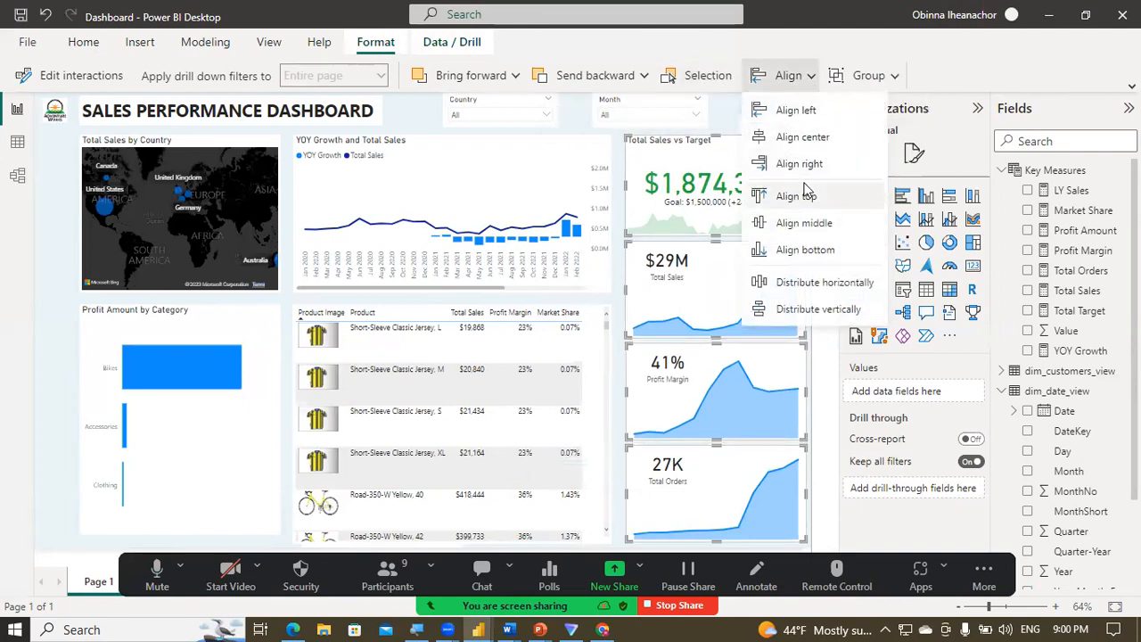
{"action": "left_click", "coordinate": [796, 111]}
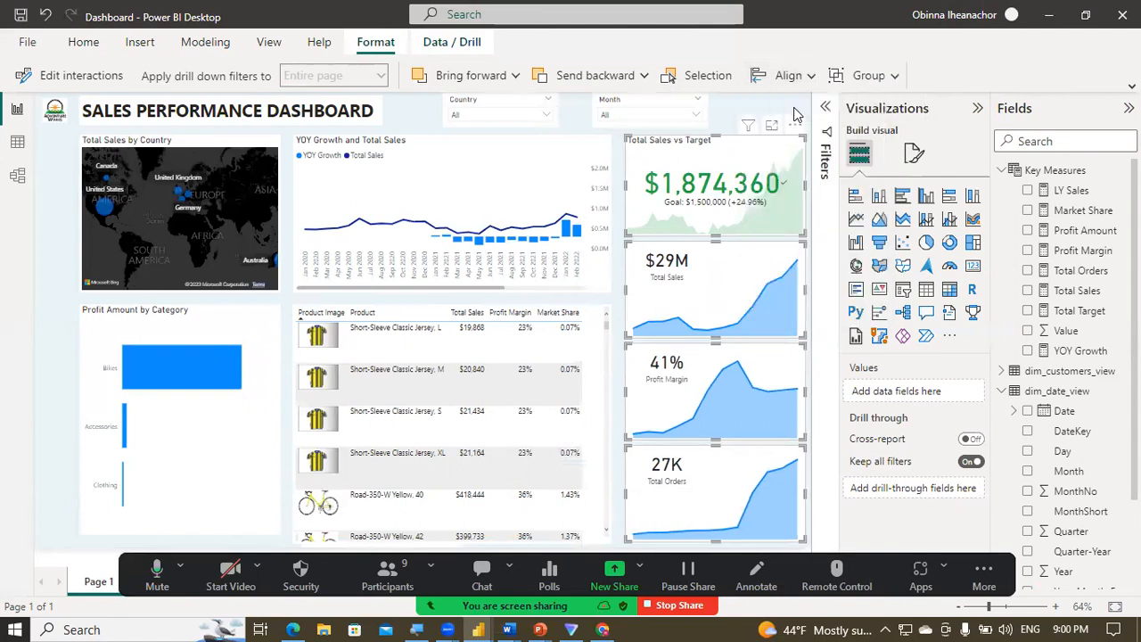
Step: Align the tops of the Total Sales by Country map, the YOY Growth and Total Sales chart and the Total Sales vs Target visual
{"action": "left_click", "coordinate": [622, 204]}
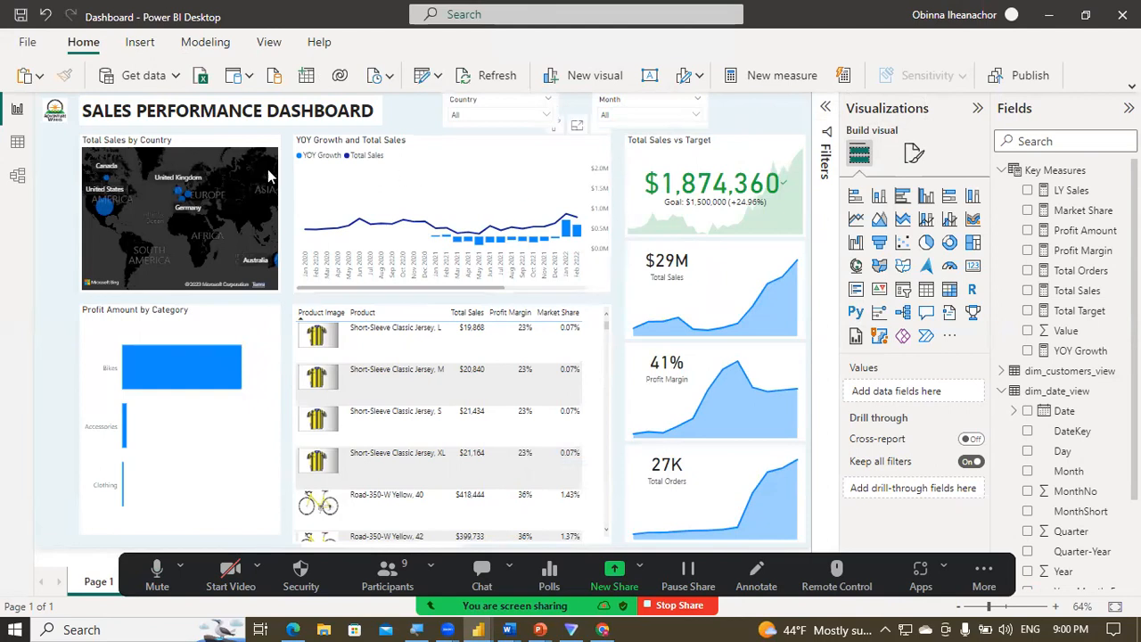
{"action": "left_click", "coordinate": [247, 151]}
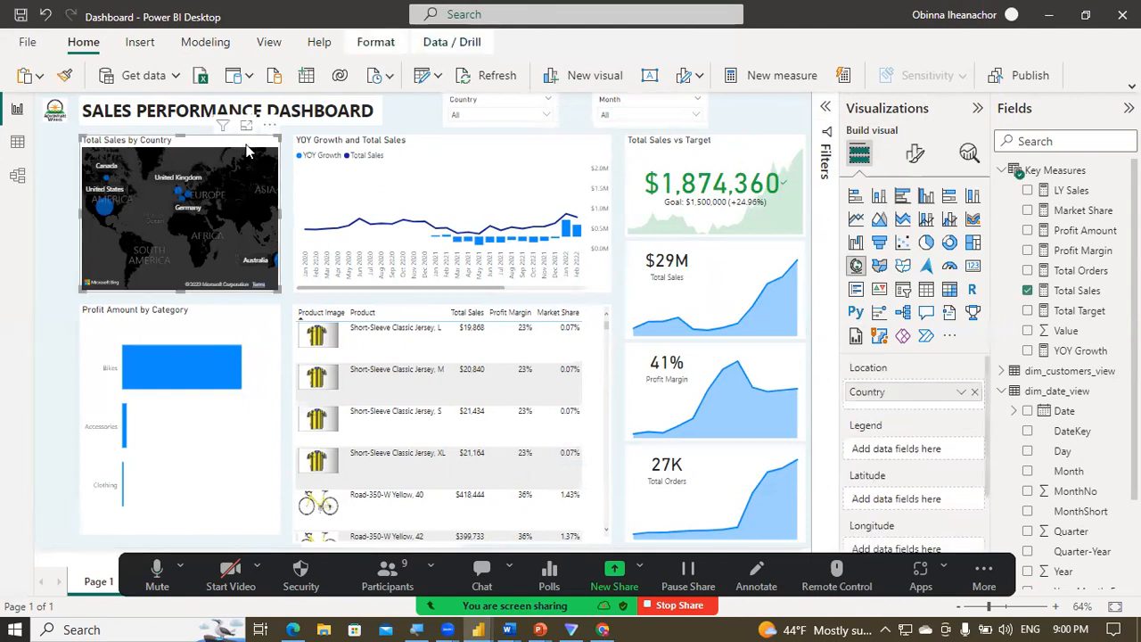
{"action": "left_click", "coordinate": [446, 170], "text": "ctrl"}
{"action": "left_click", "coordinate": [669, 181], "text": "ctrl"}
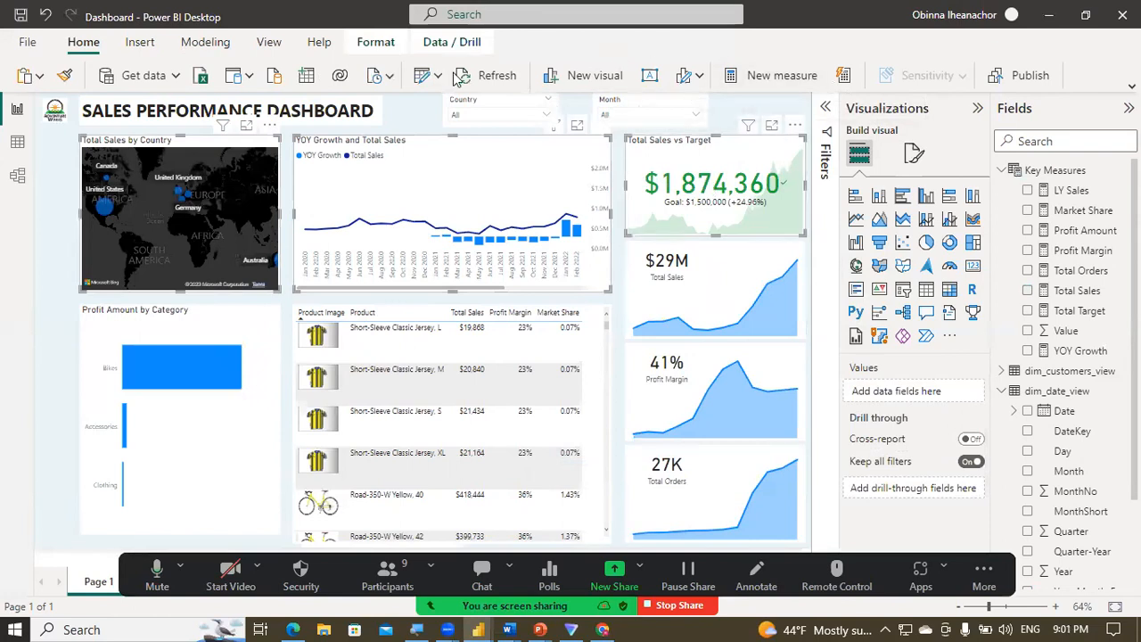
{"action": "left_click", "coordinate": [376, 42]}
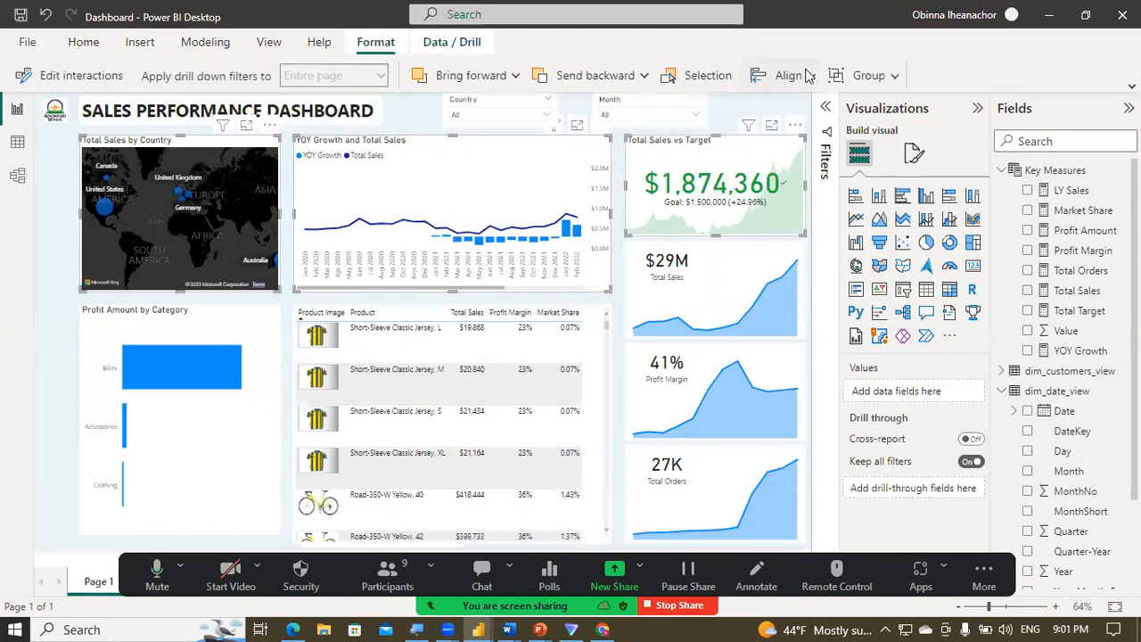
{"action": "left_click", "coordinate": [776, 76]}
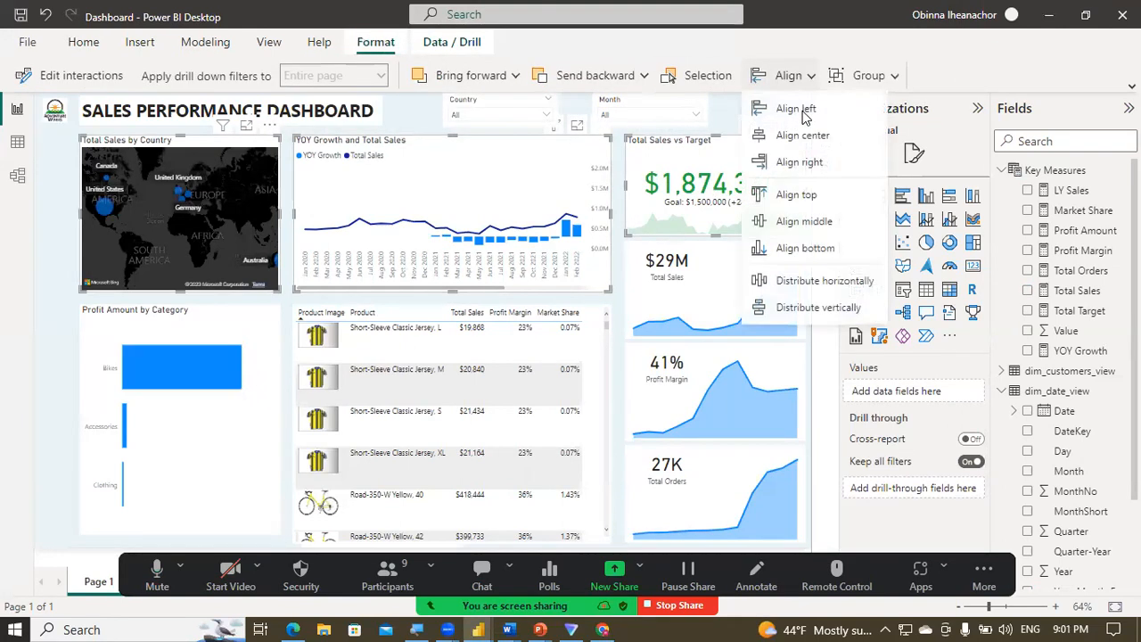
{"action": "left_click", "coordinate": [797, 196]}
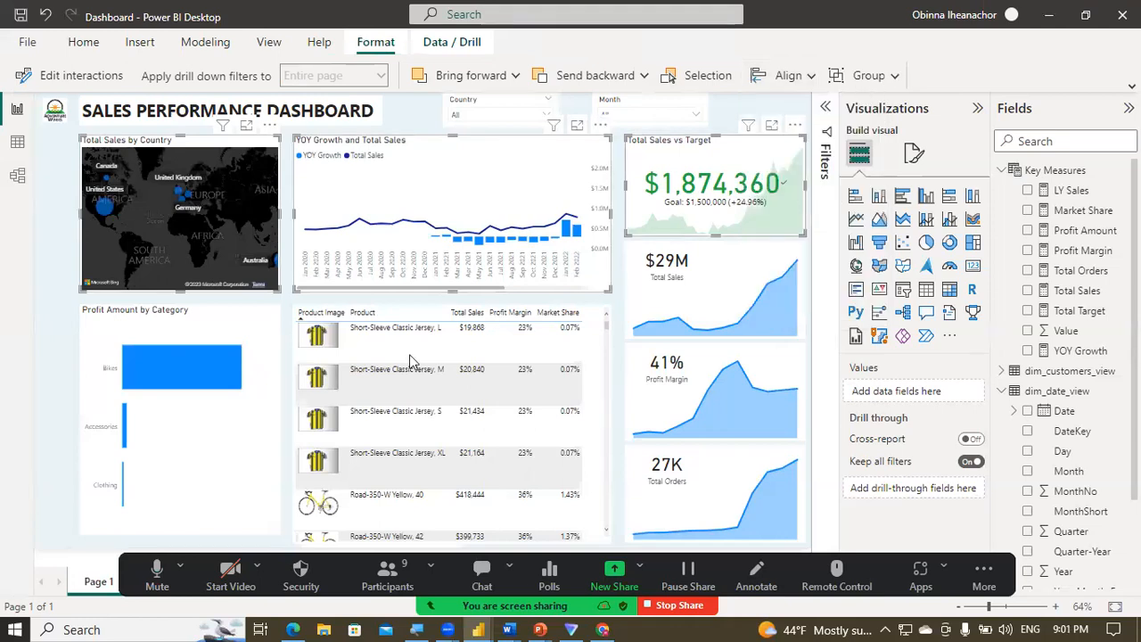
Step: Align the bottoms of the Profit Amount by Category chart, the product table and the Total Orders visual
{"action": "left_click", "coordinate": [251, 416]}
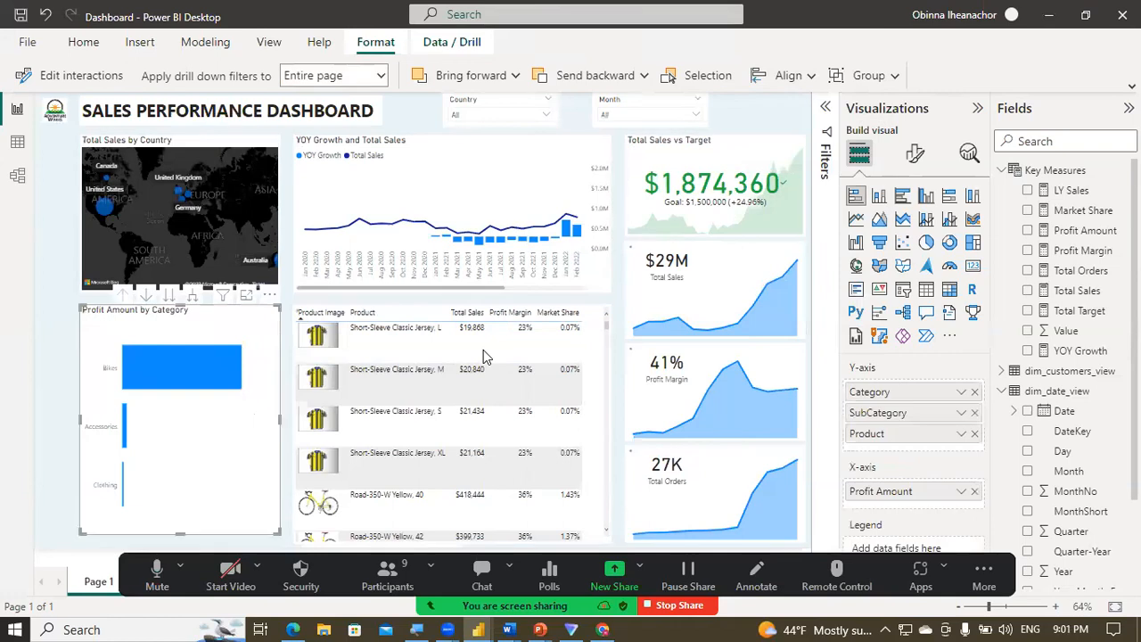
{"action": "left_click", "coordinate": [609, 322]}
{"action": "left_click", "coordinate": [700, 490], "text": "ctrl"}
{"action": "left_click", "coordinate": [807, 76]}
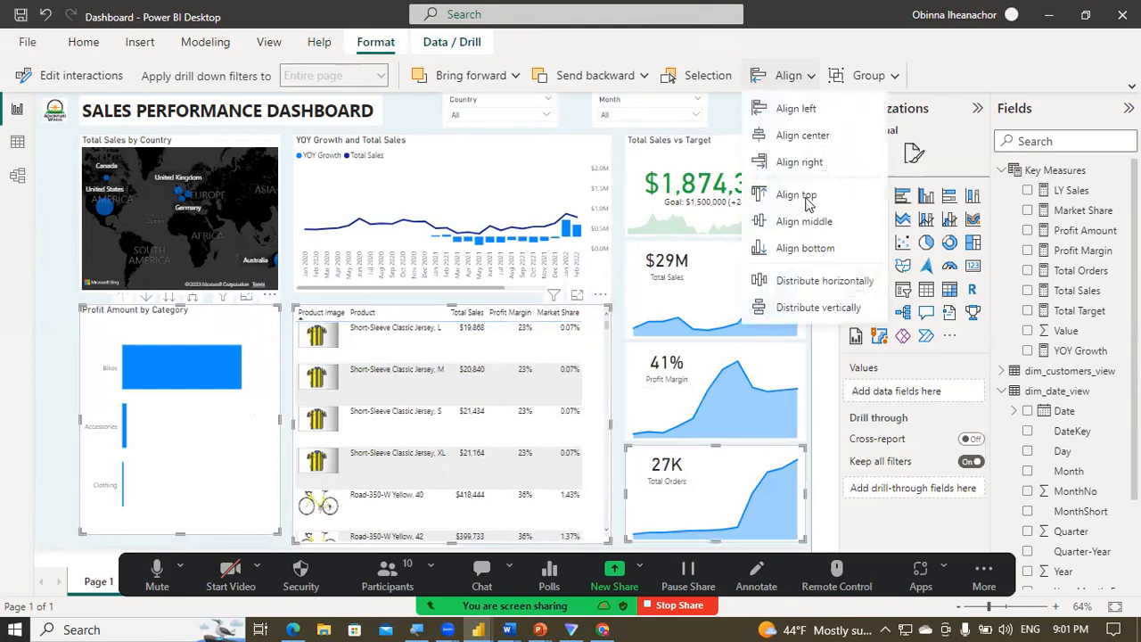
{"action": "left_click", "coordinate": [805, 250]}
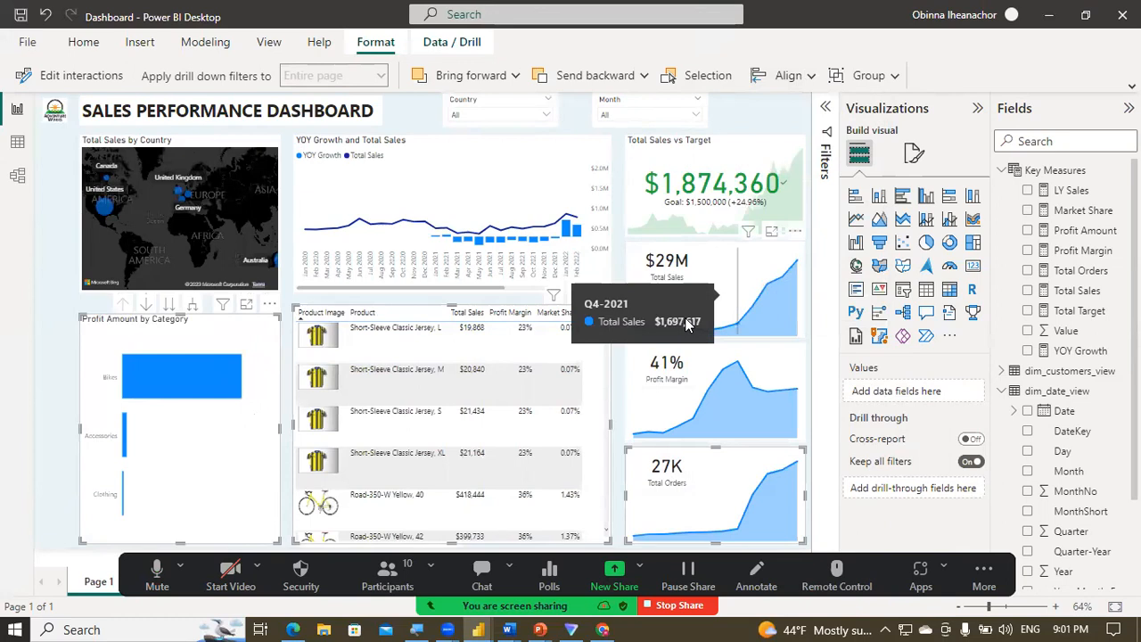
{"action": "left_click", "coordinate": [637, 353]}
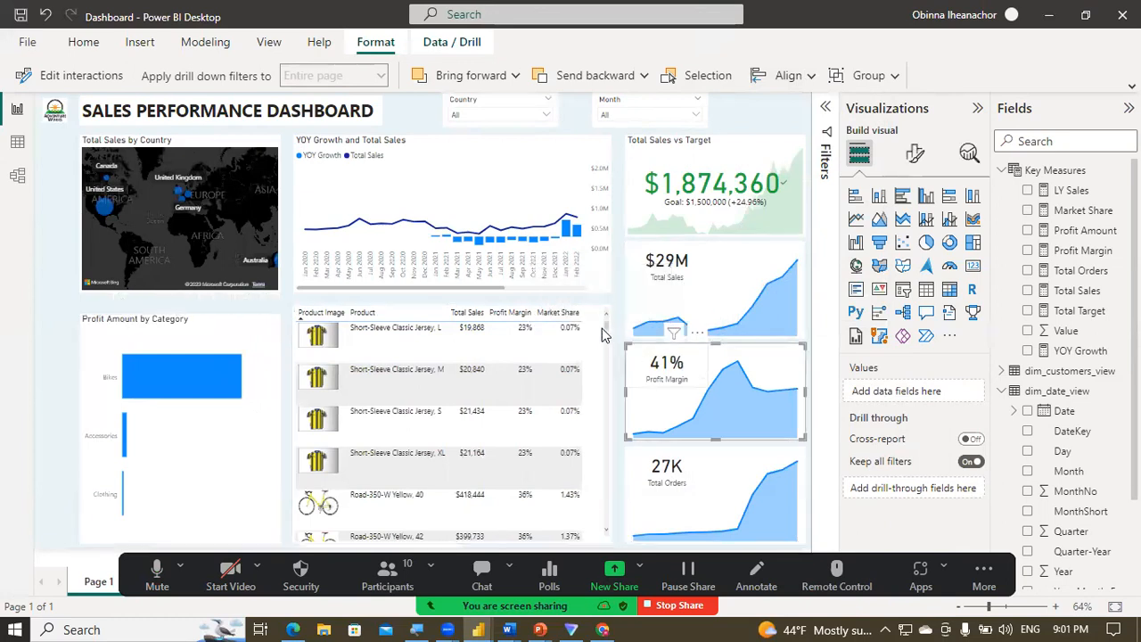
{"action": "key", "text": "Escape"}
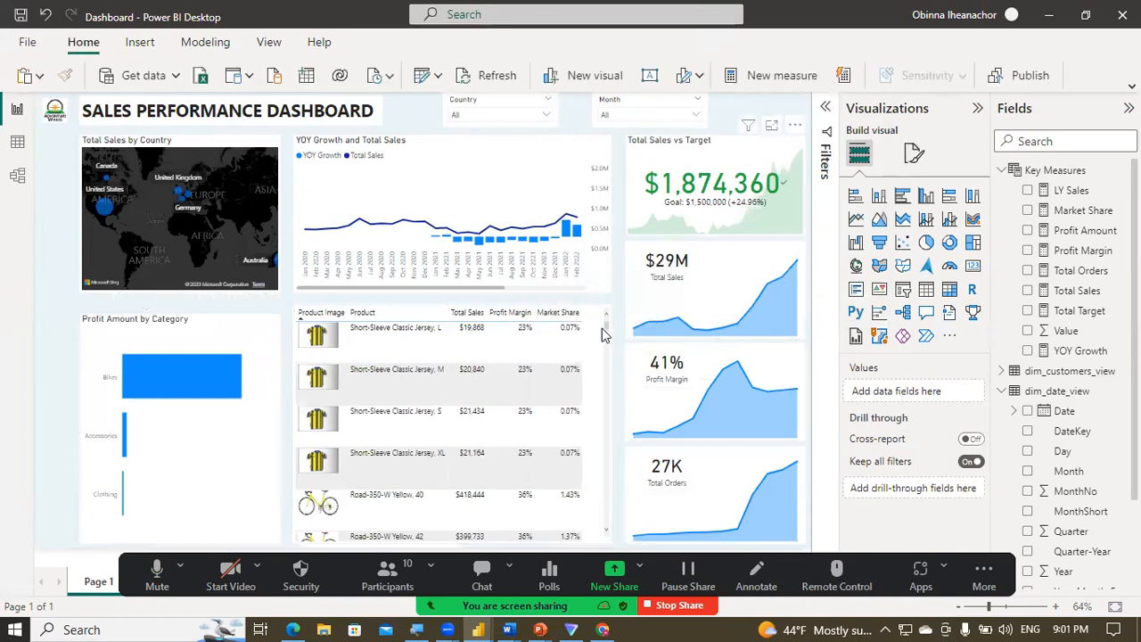
Step: Select the Total Sales vs Target, Total Sales, Profit Margin and Total Orders visuals together
{"action": "left_click", "coordinate": [694, 220]}
{"action": "left_click", "coordinate": [693, 285], "text": "ctrl"}
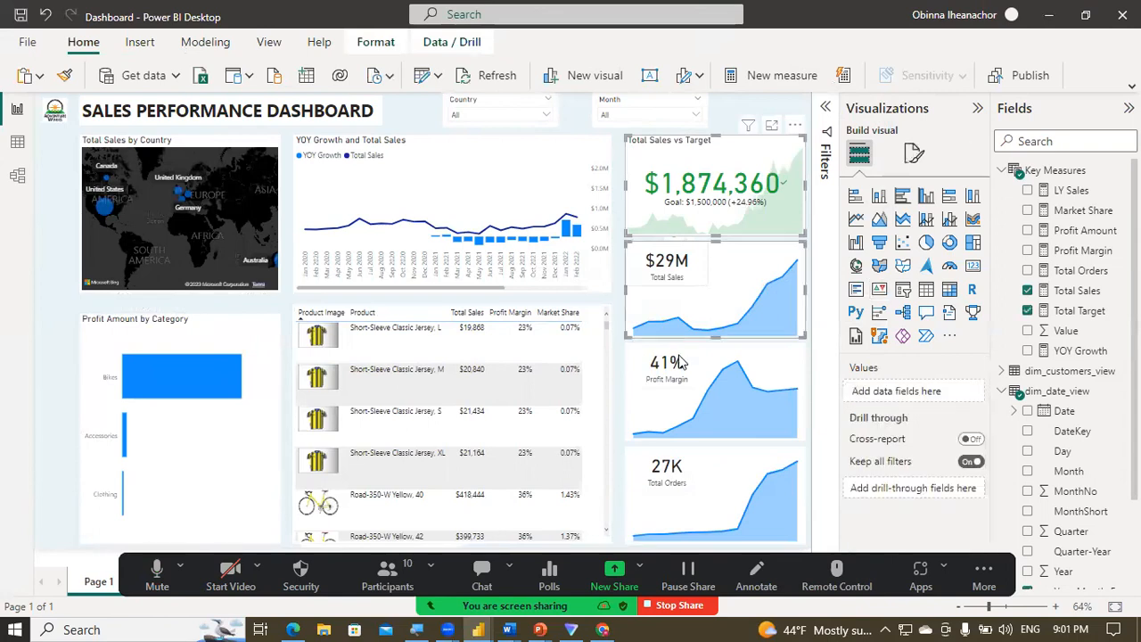
{"action": "left_click", "coordinate": [676, 412], "text": "ctrl"}
{"action": "left_click", "coordinate": [674, 460], "text": "ctrl"}
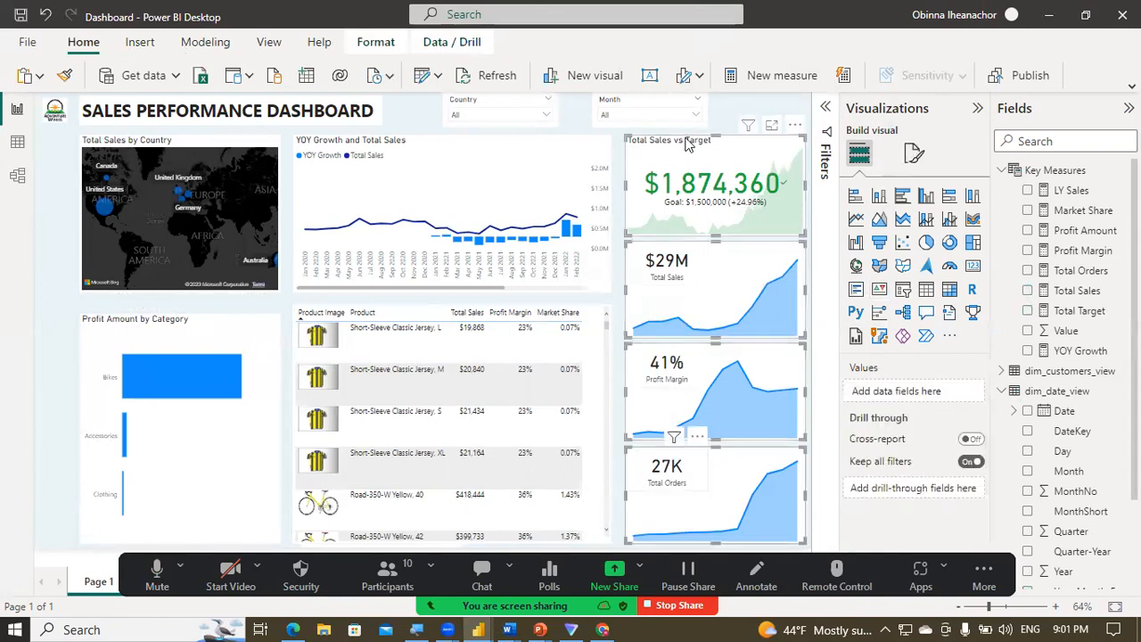
Step: Distribute the Total Sales vs Target, Total Sales, Profit Margin and Total Orders visuals vertically
{"action": "left_click", "coordinate": [376, 42]}
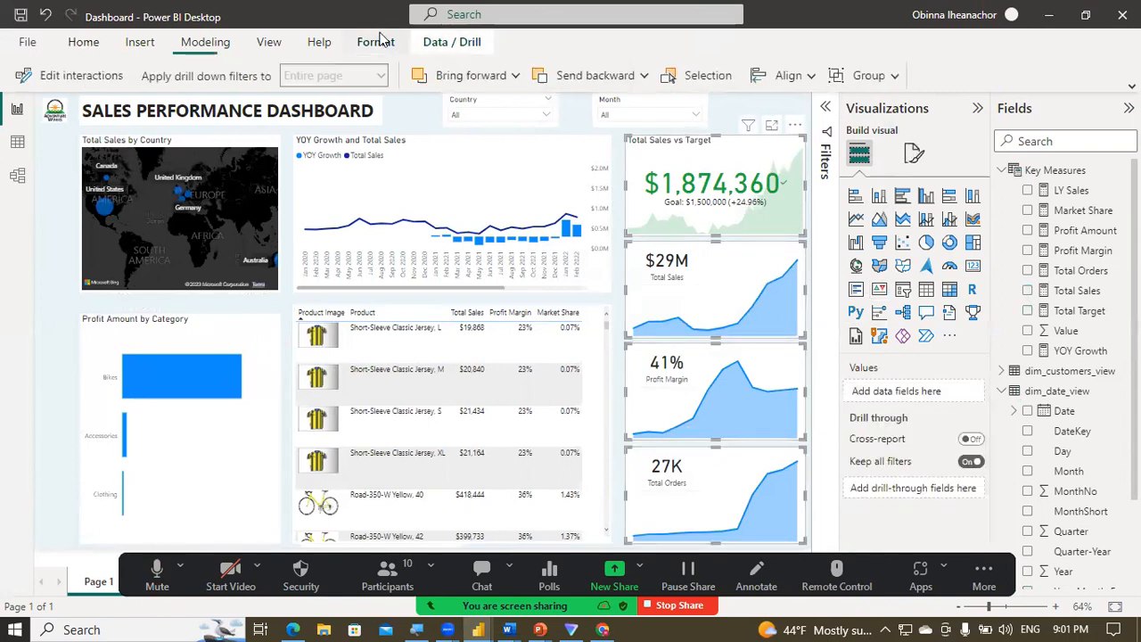
{"action": "left_click", "coordinate": [806, 76]}
{"action": "left_click", "coordinate": [829, 302]}
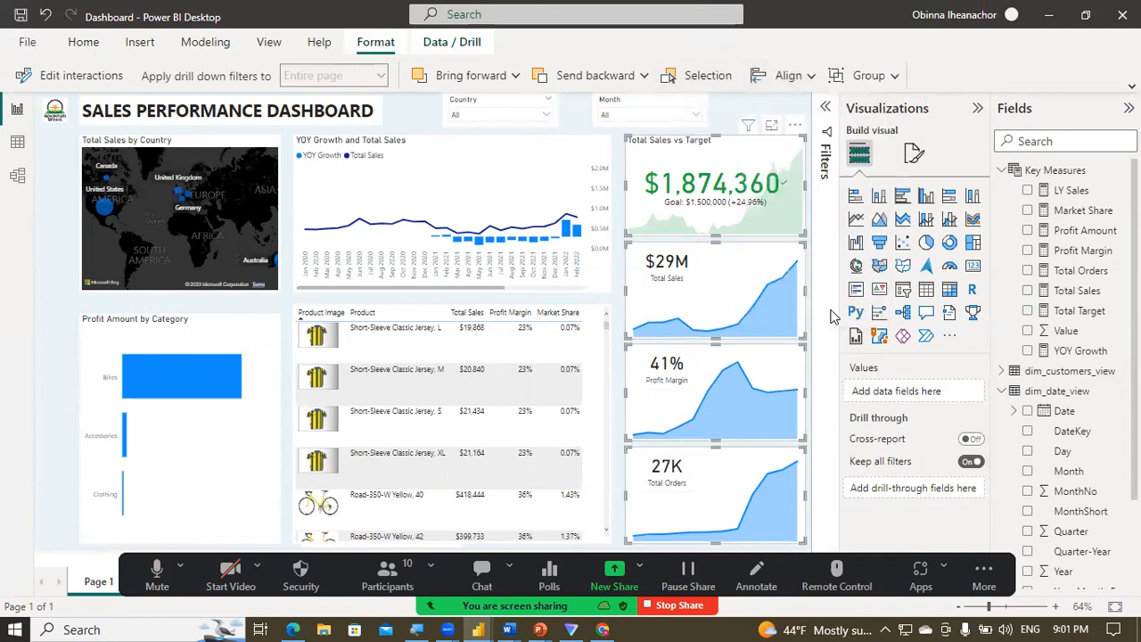
{"action": "left_click", "coordinate": [611, 204]}
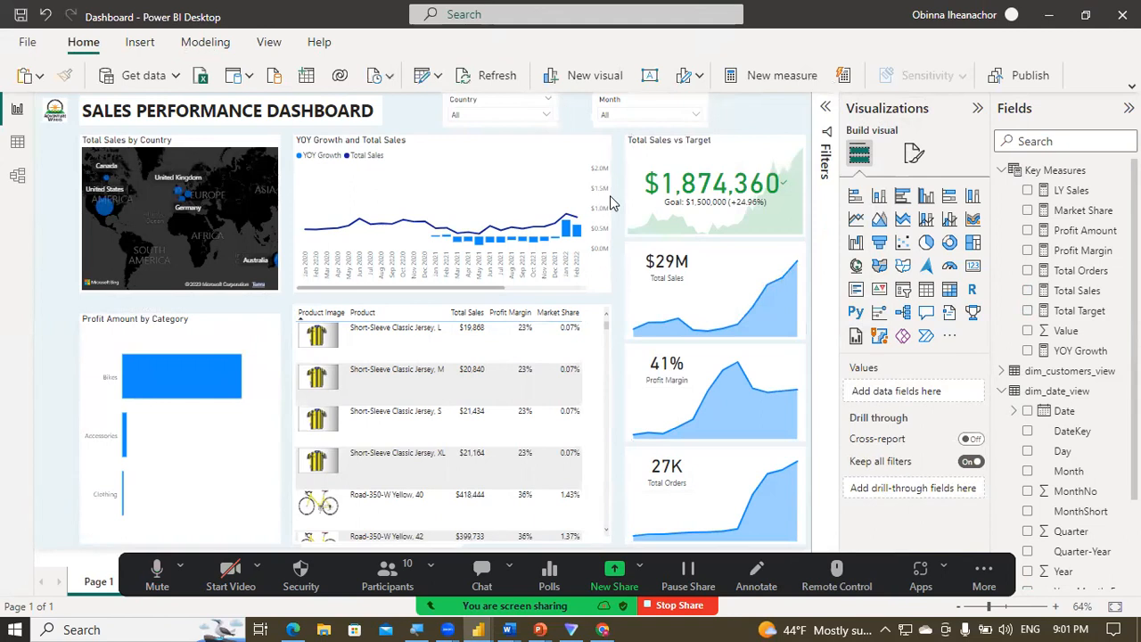
Step: Distribute the Total Sales by Country map, the YOY Growth and Total Sales chart and the Total Sales vs Target visual horizontally
{"action": "left_click", "coordinate": [245, 149]}
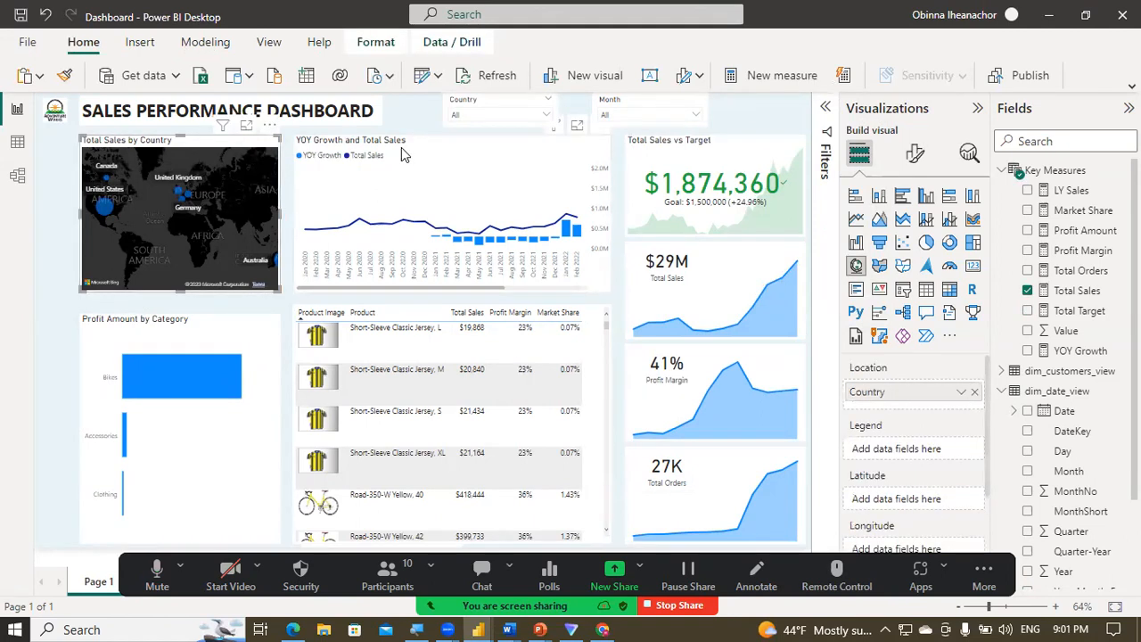
{"action": "left_click", "coordinate": [401, 155]}
{"action": "left_click", "coordinate": [691, 159]}
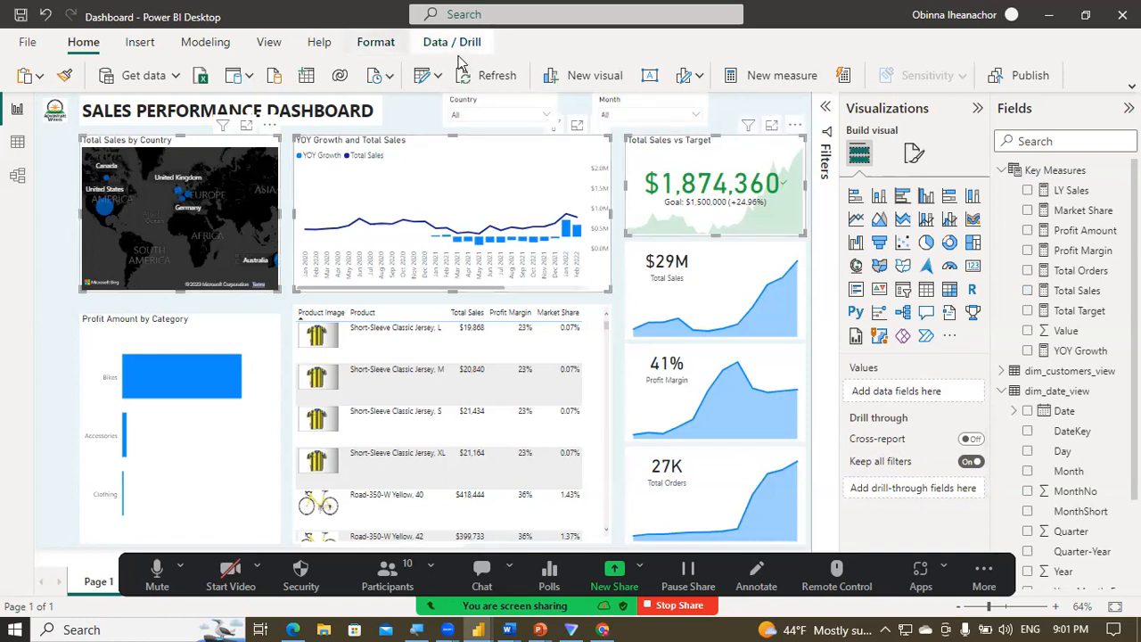
{"action": "left_click", "coordinate": [381, 45]}
{"action": "left_click", "coordinate": [805, 79]}
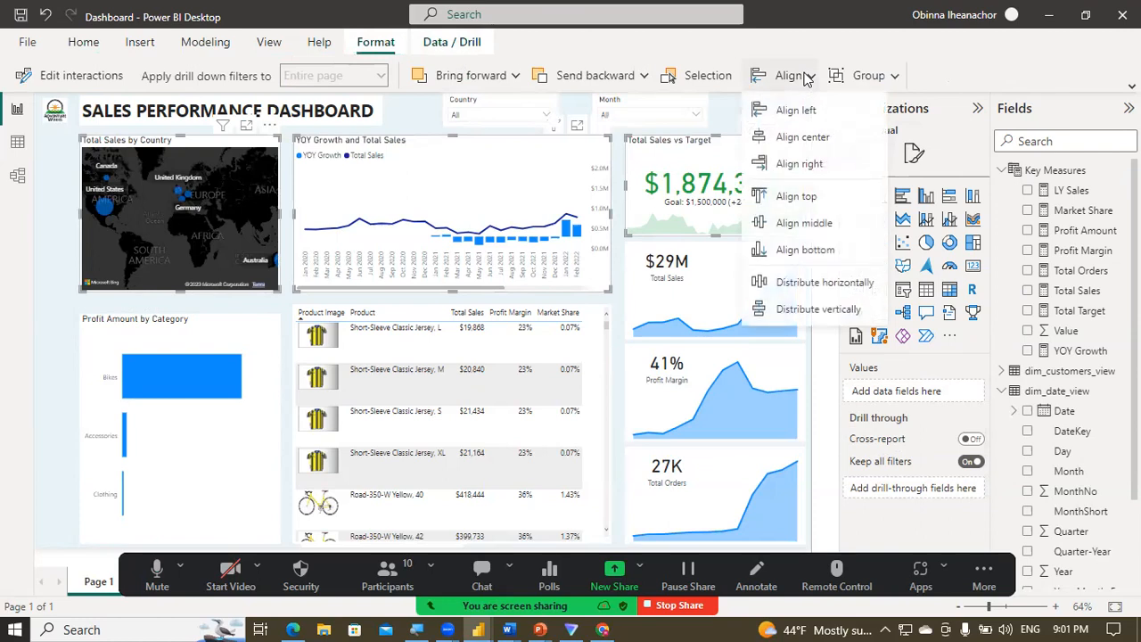
{"action": "left_click", "coordinate": [822, 286]}
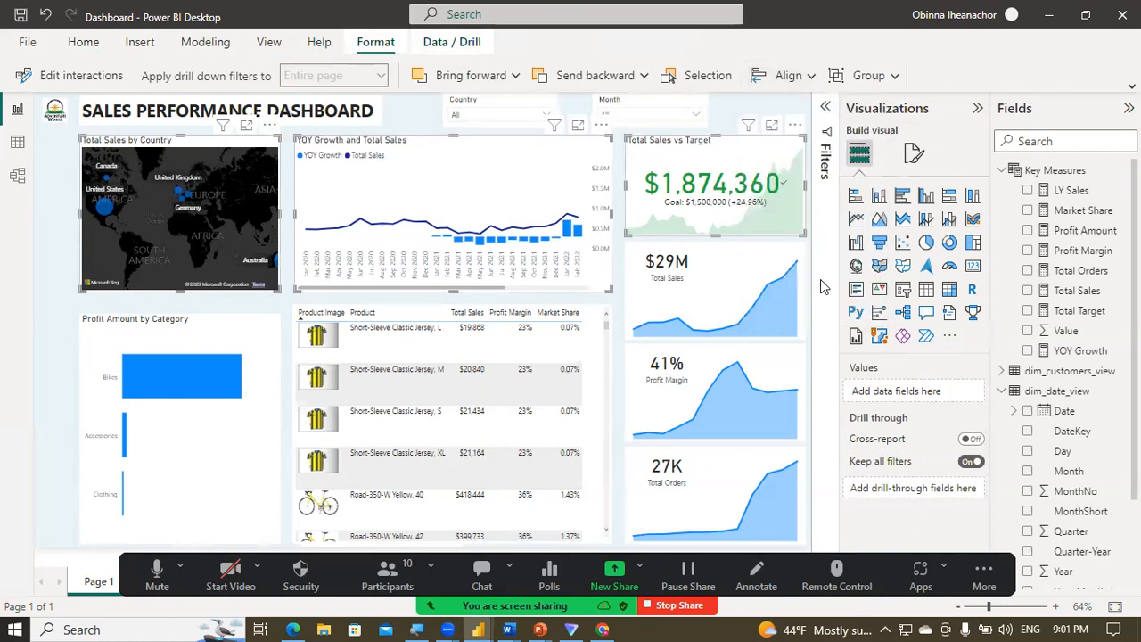
Step: Distribute the Profit Amount by Category chart, the product table and the Profit Margin visual horizontally
{"action": "left_click", "coordinate": [266, 346]}
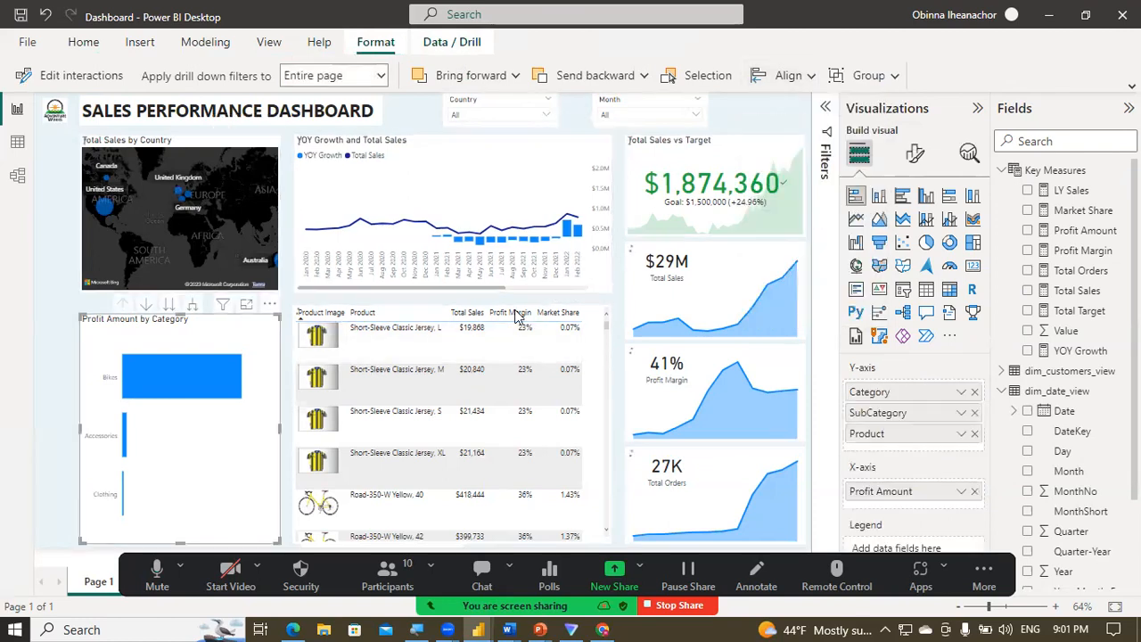
{"action": "left_click", "coordinate": [604, 331]}
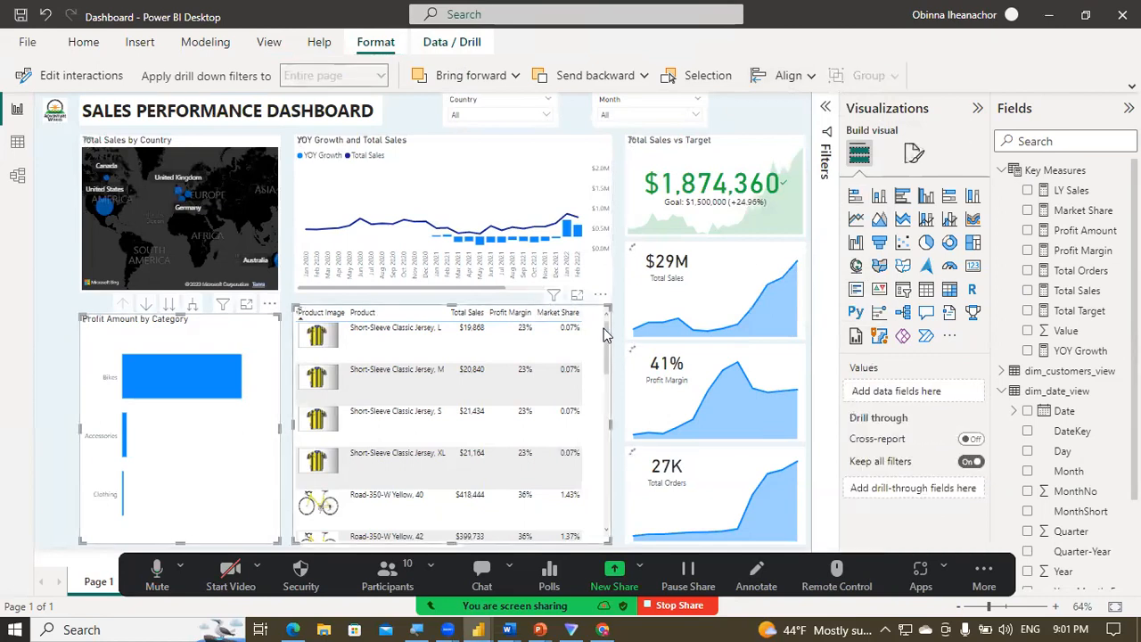
{"action": "left_click", "coordinate": [667, 364]}
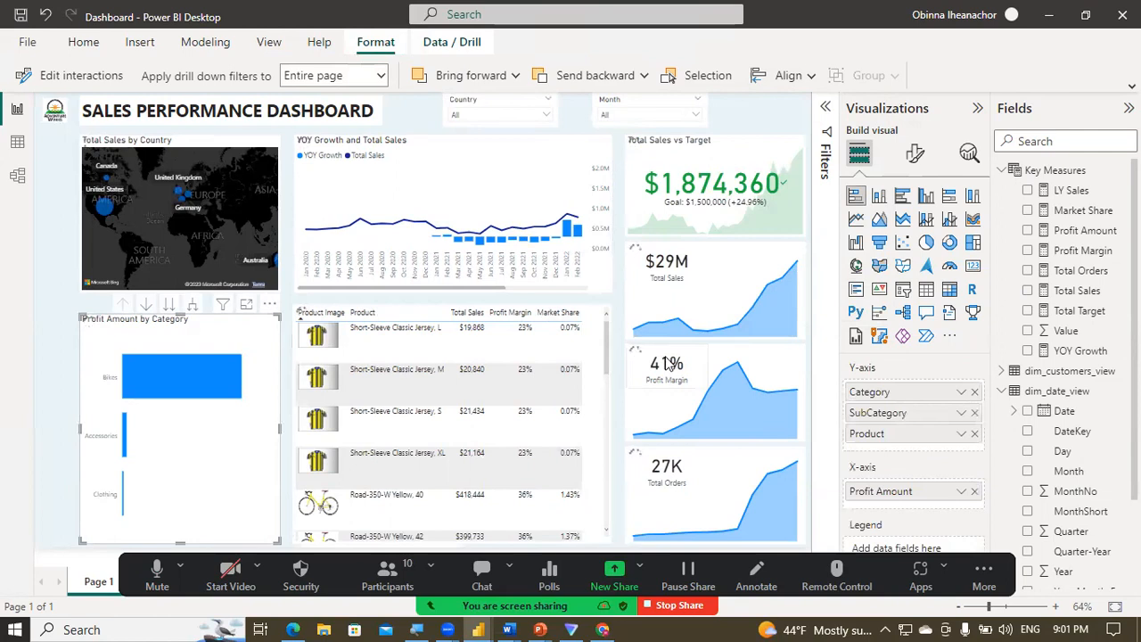
{"action": "left_click", "coordinate": [702, 360]}
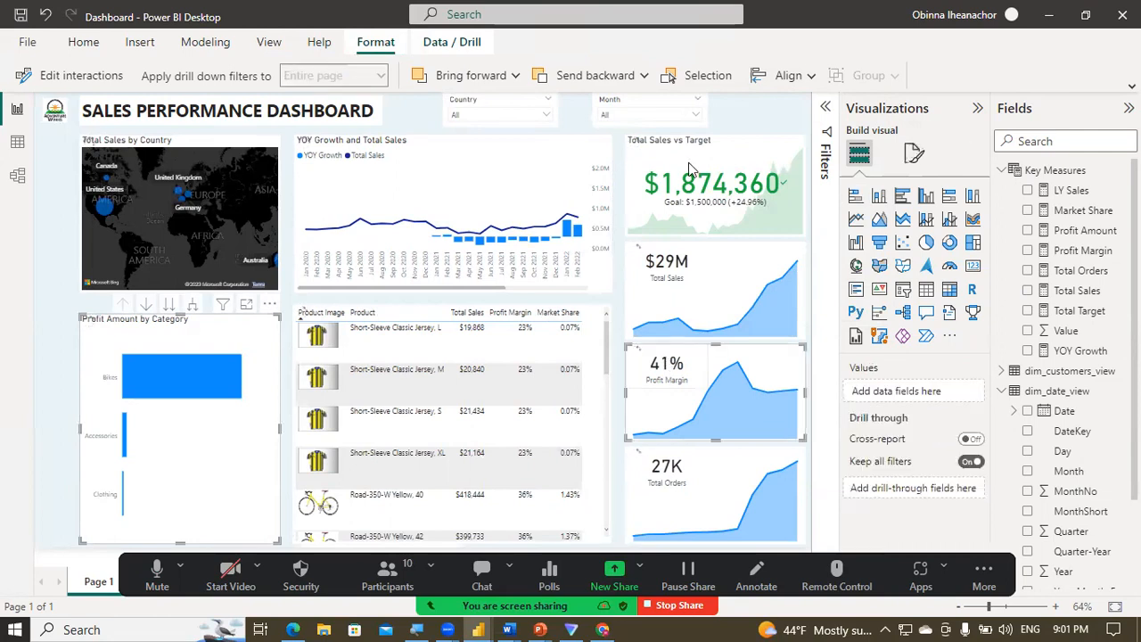
{"action": "left_click", "coordinate": [811, 77]}
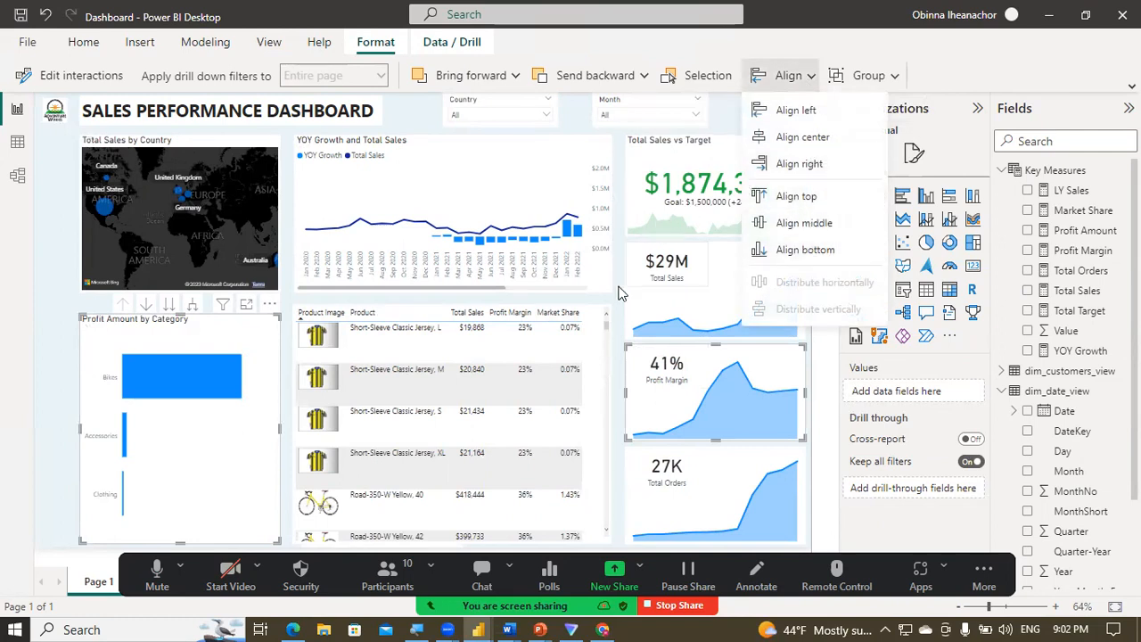
{"action": "left_click", "coordinate": [602, 319]}
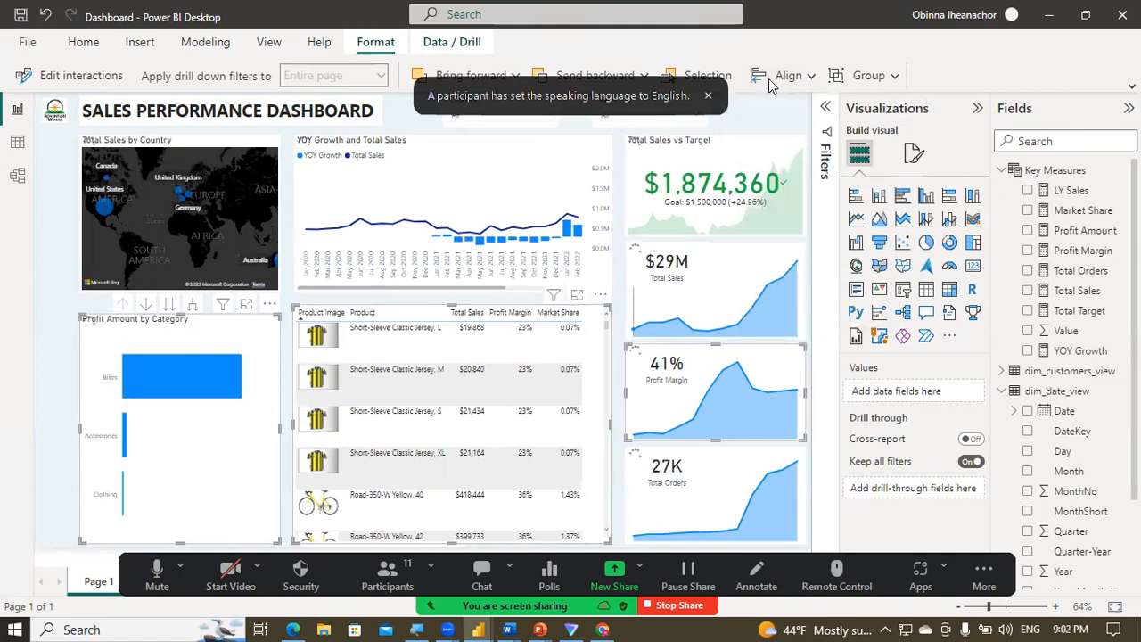
{"action": "left_click", "coordinate": [803, 78]}
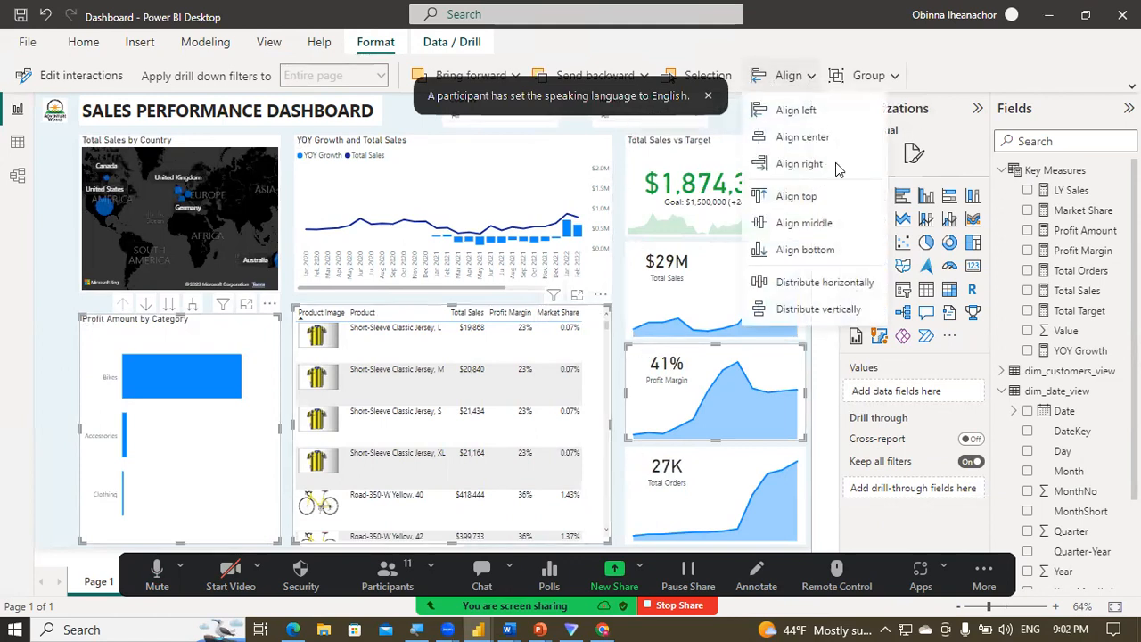
{"action": "left_click", "coordinate": [821, 280]}
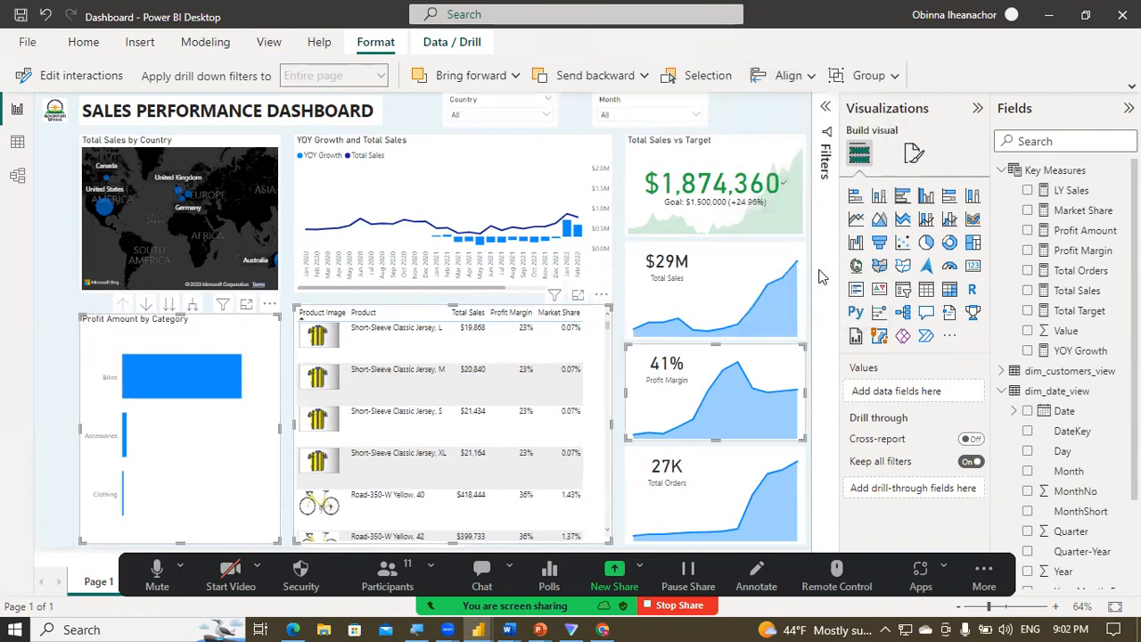
{"action": "left_click", "coordinate": [620, 191]}
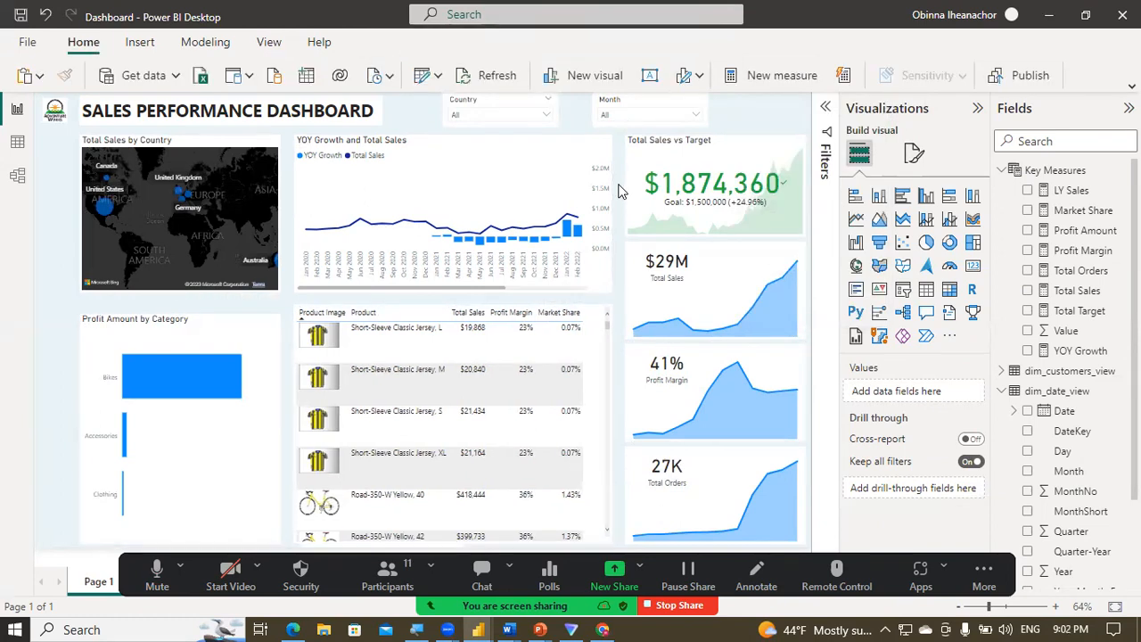
Step: Extend the upper edge of the Profit Amount by Category chart to line up with the product table beside it
{"action": "left_click", "coordinate": [225, 362]}
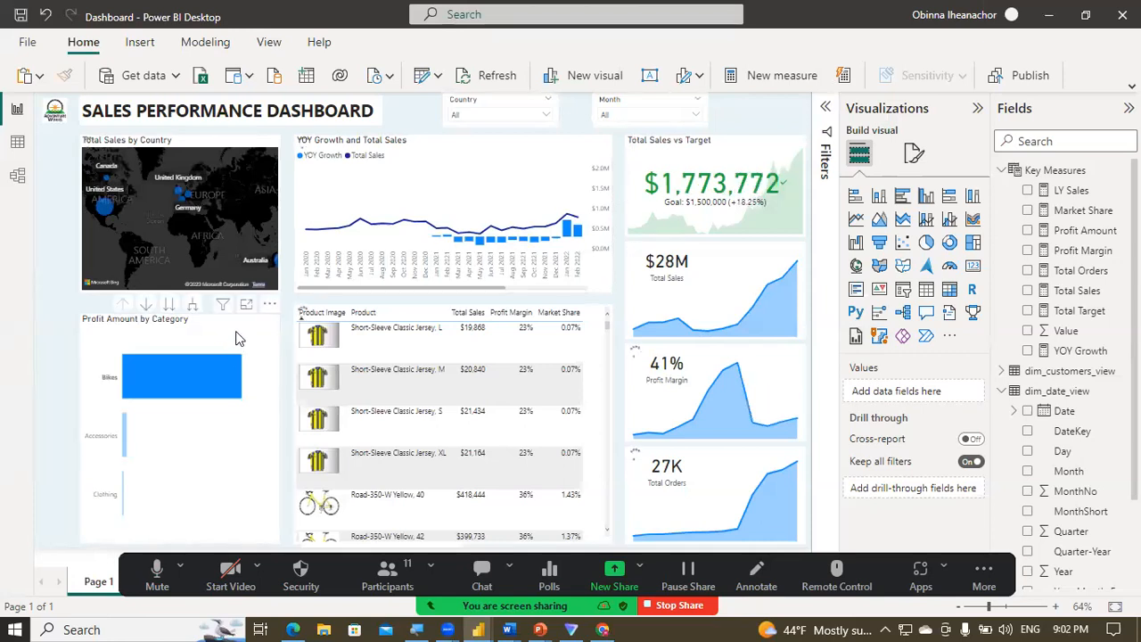
{"action": "left_click", "coordinate": [174, 325]}
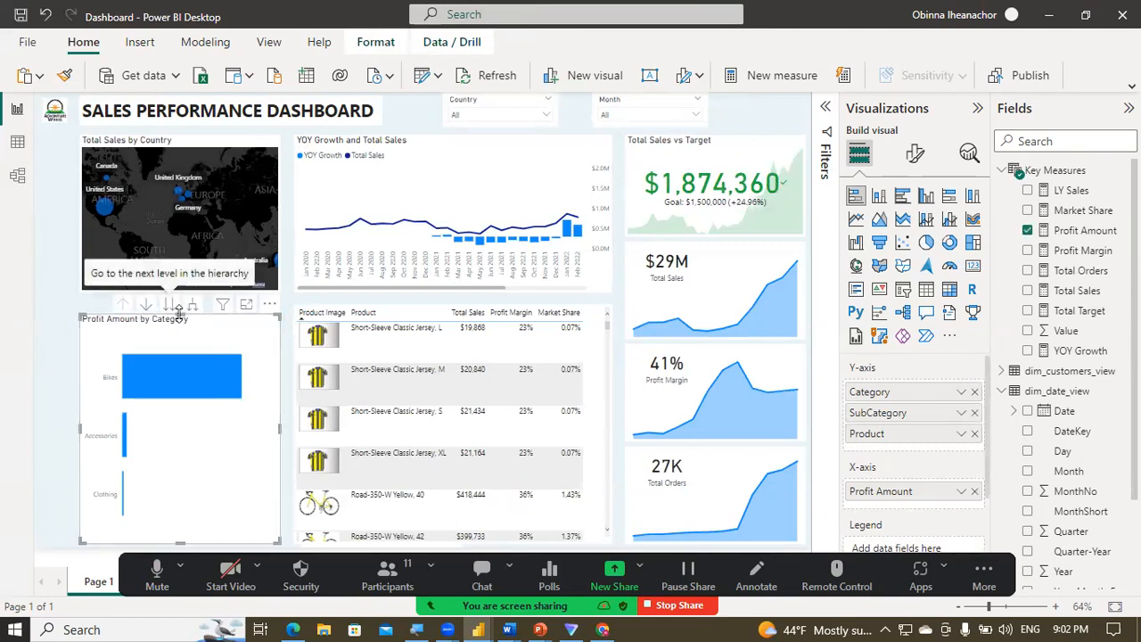
{"action": "left_click_drag", "start_coordinate": [179, 314], "coordinate": [179, 306]}
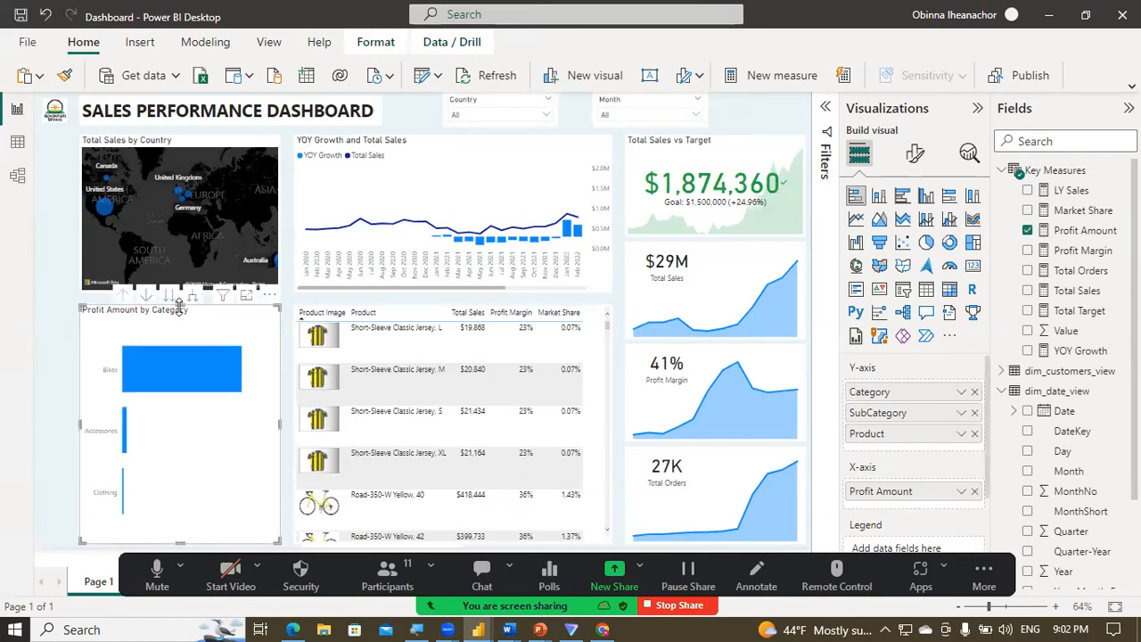
{"action": "left_click", "coordinate": [53, 308]}
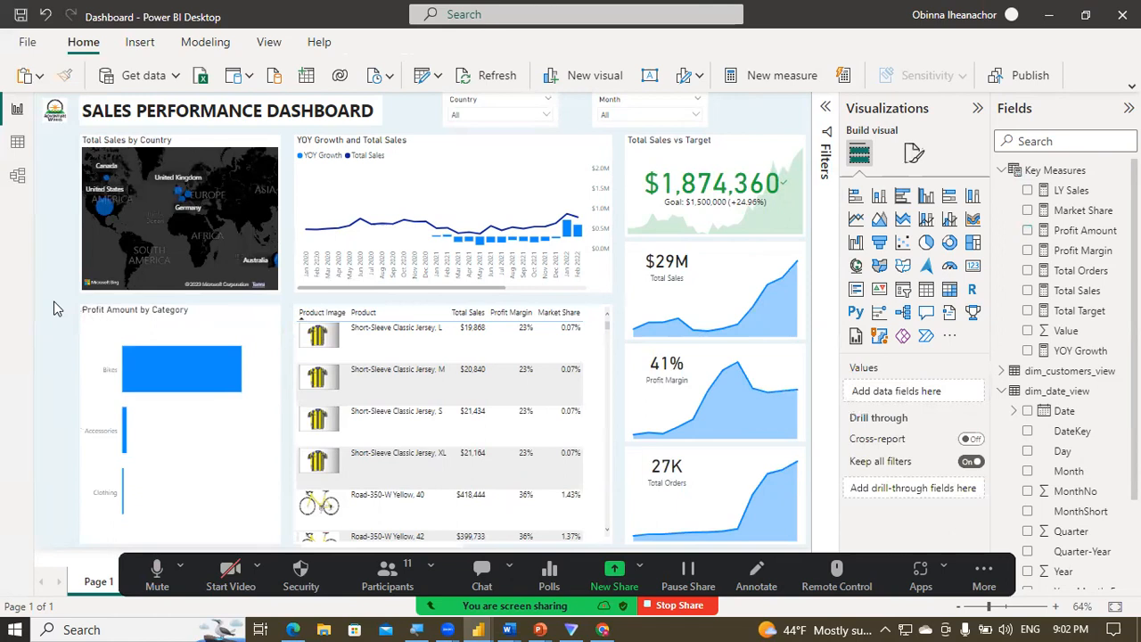
Step: Delete the Country and Month slicers from the dashboard header
{"action": "left_click", "coordinate": [493, 99]}
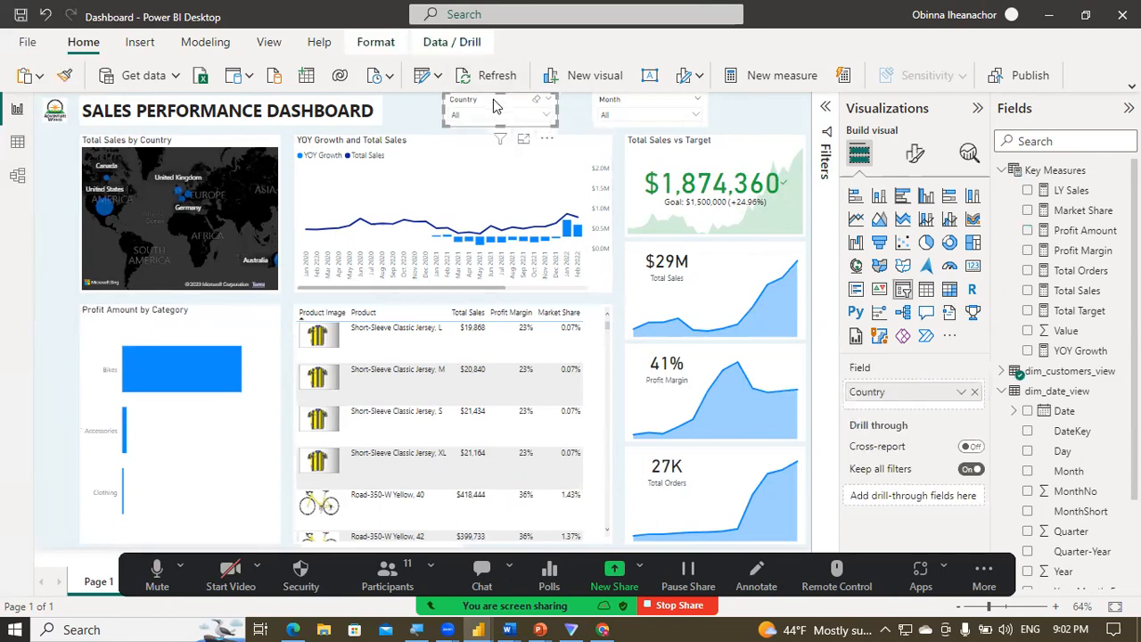
{"action": "key", "text": "Delete"}
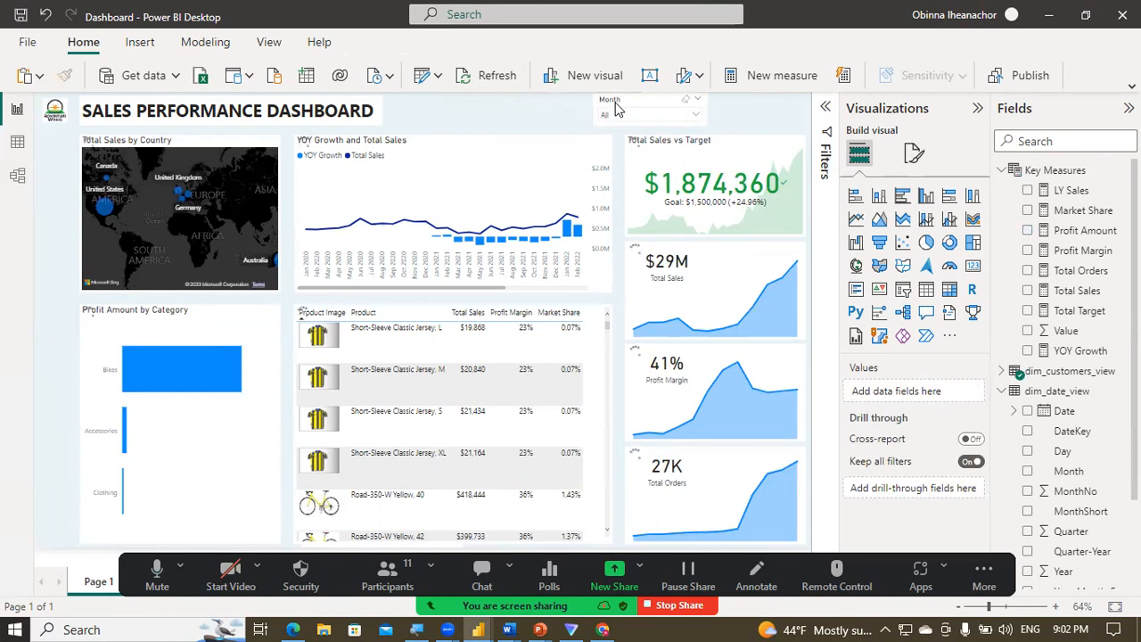
{"action": "left_click", "coordinate": [615, 107]}
{"action": "key", "text": "Delete"}
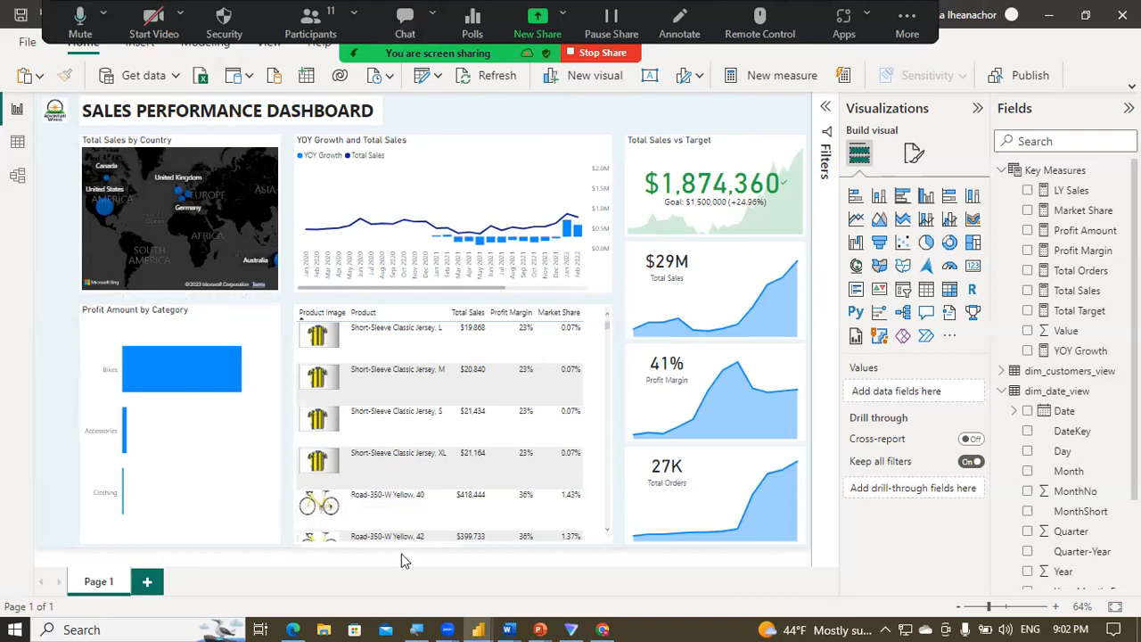
Step: Examine the dark-themed dashboard in the other Power BI window and return to the light report
{"action": "mouse_move", "coordinate": [478, 629]}
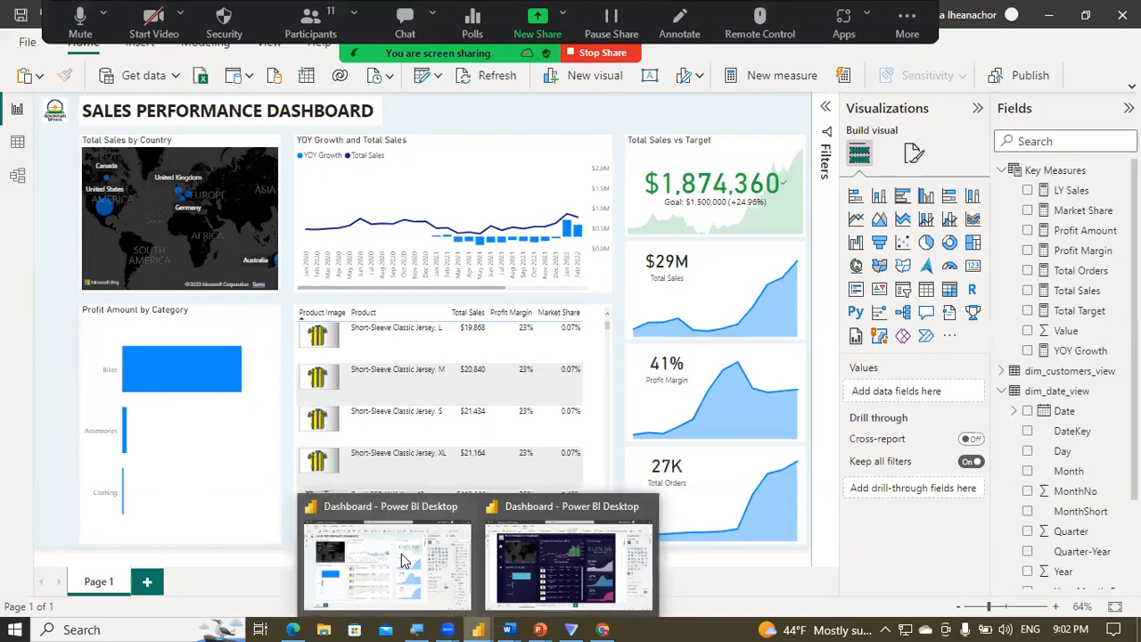
{"action": "left_click", "coordinate": [533, 584]}
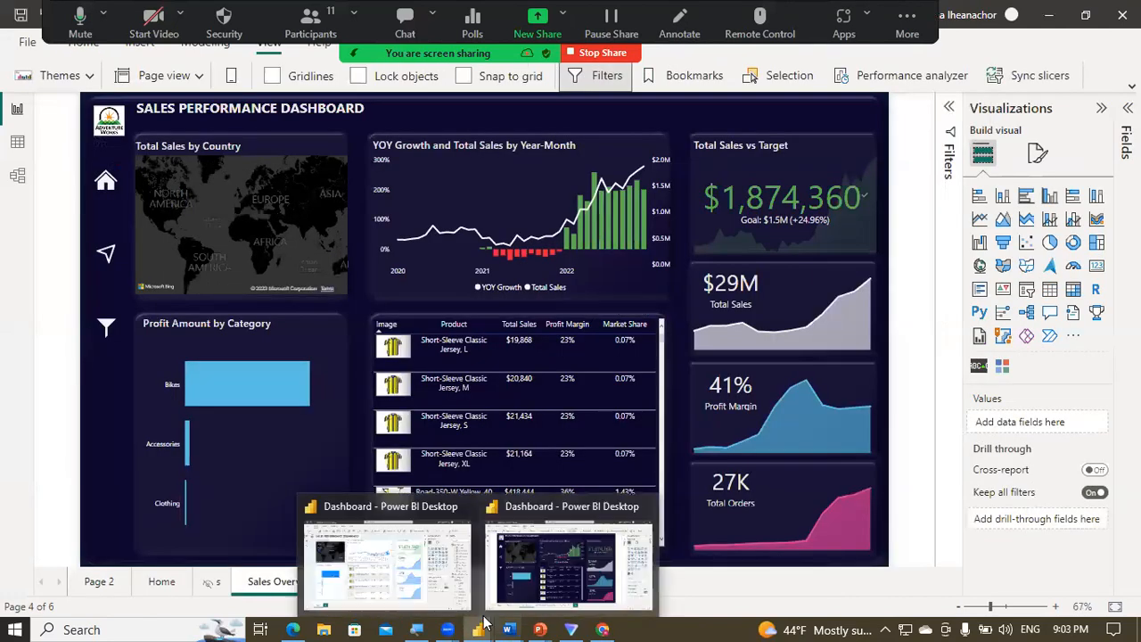
{"action": "left_click", "coordinate": [424, 570]}
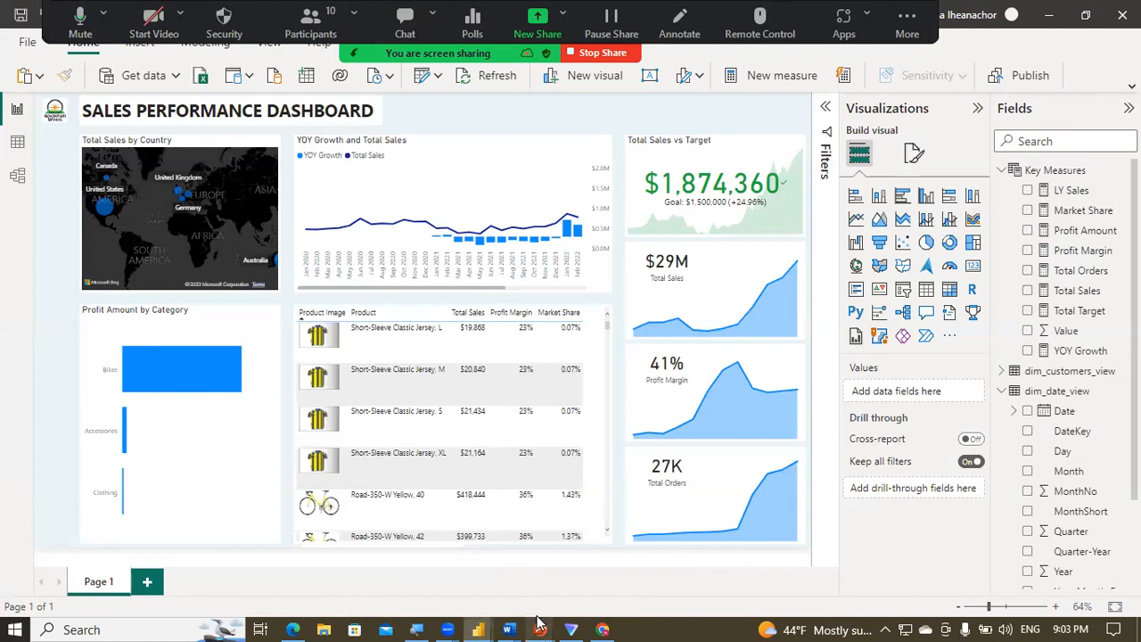
Step: Switch to PowerPoint, add a Blank layout slide after slide 4, and dismiss the licence notice
{"action": "mouse_move", "coordinate": [539, 623]}
{"action": "left_click", "coordinate": [636, 589]}
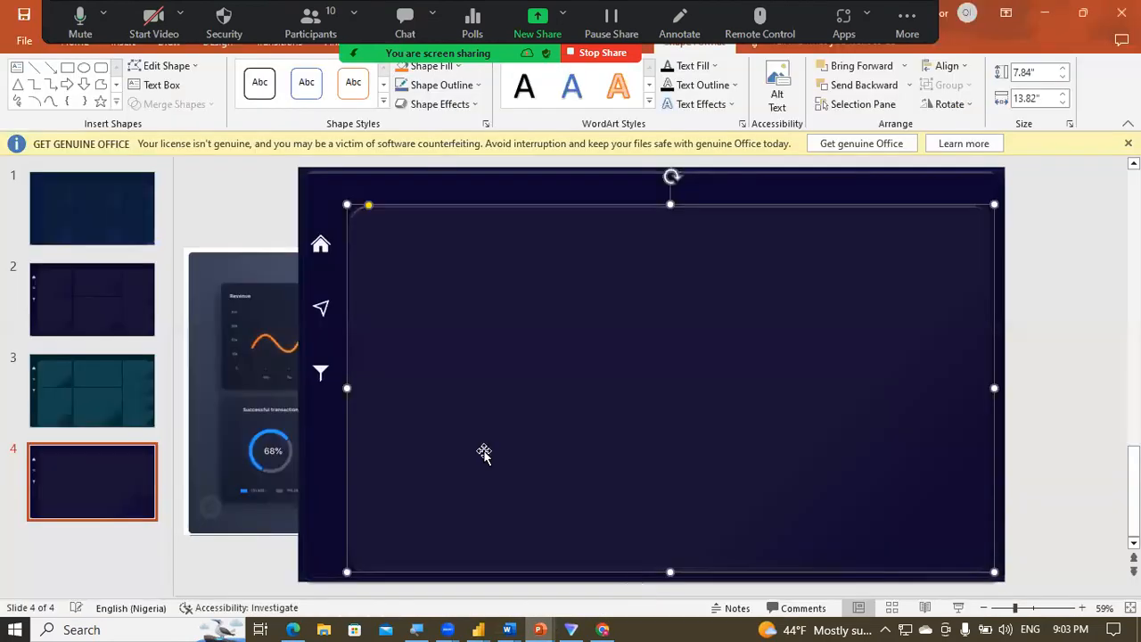
{"action": "left_click", "coordinate": [203, 246]}
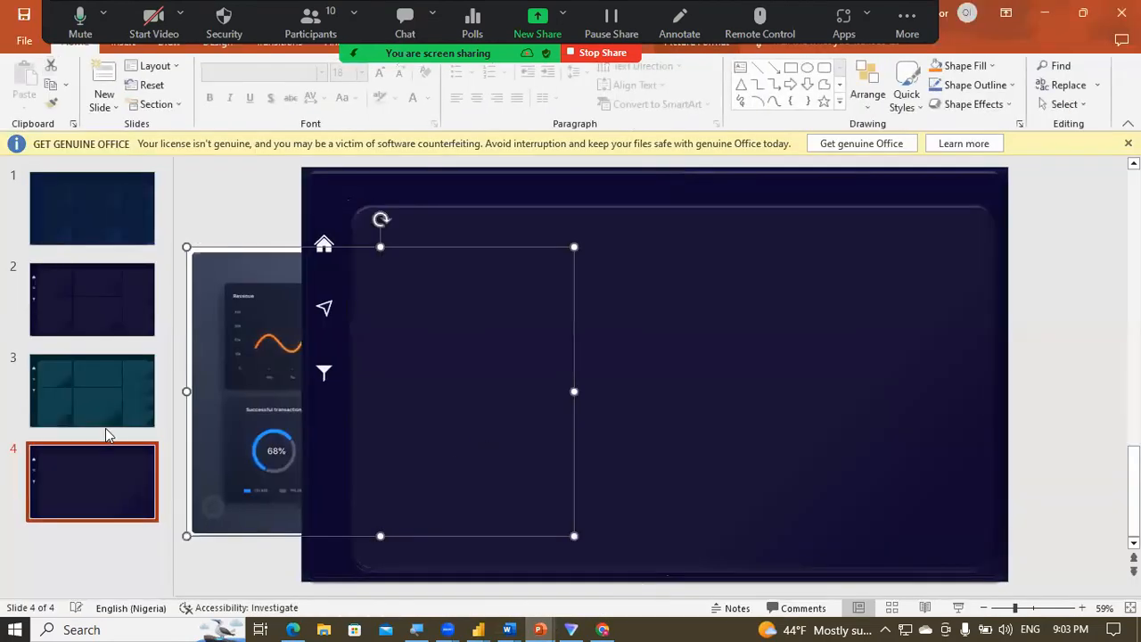
{"action": "left_click", "coordinate": [112, 107]}
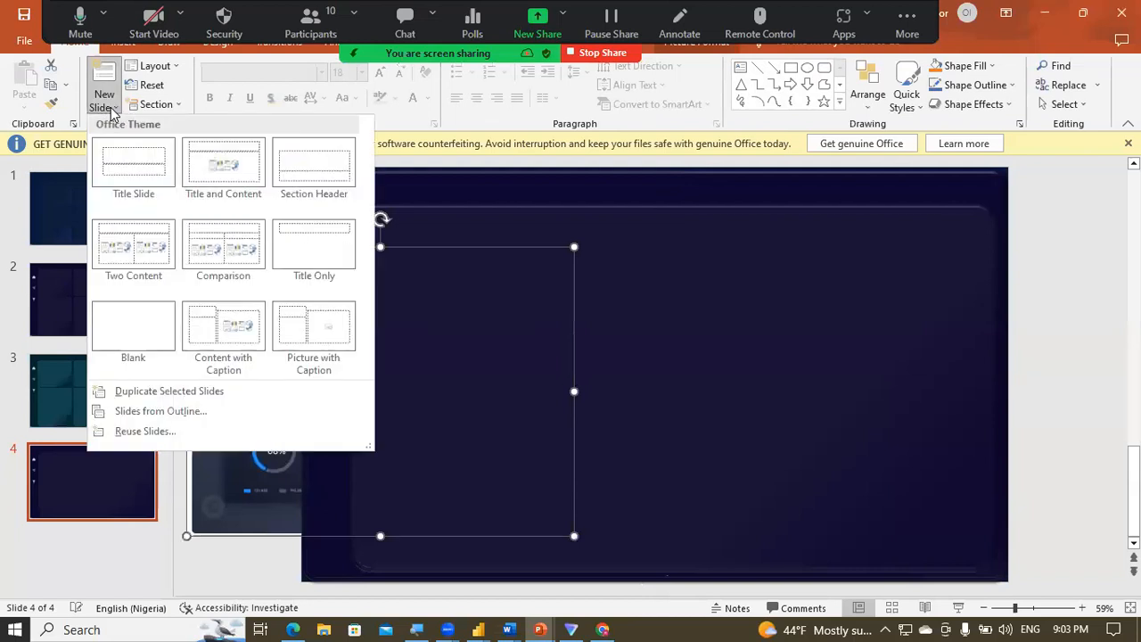
{"action": "left_click", "coordinate": [135, 310]}
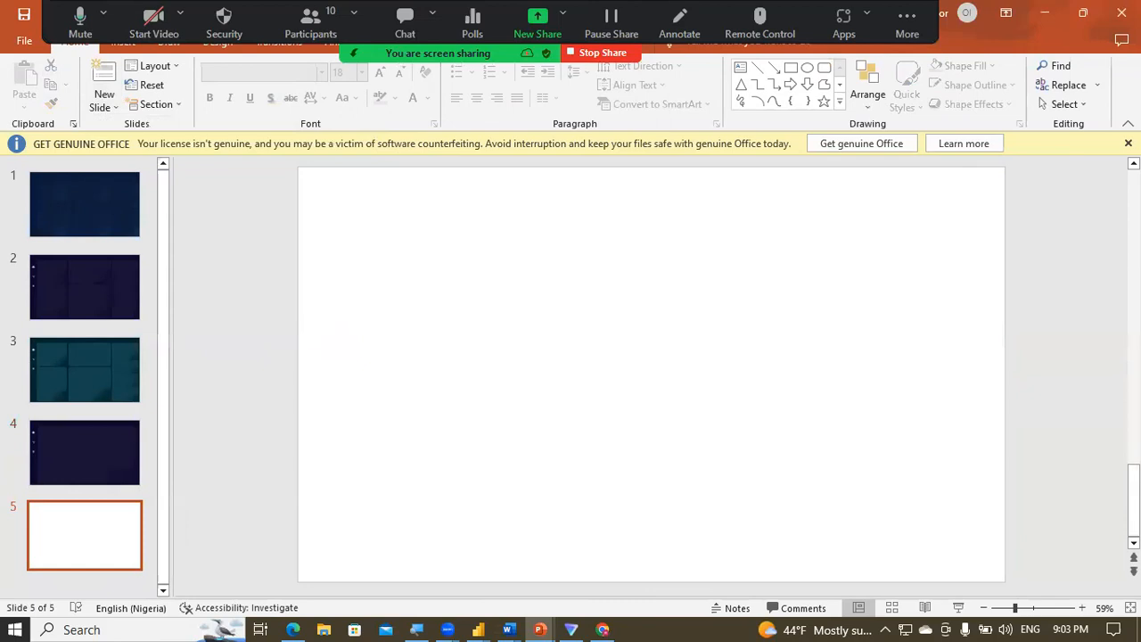
{"action": "left_click", "coordinate": [1128, 143]}
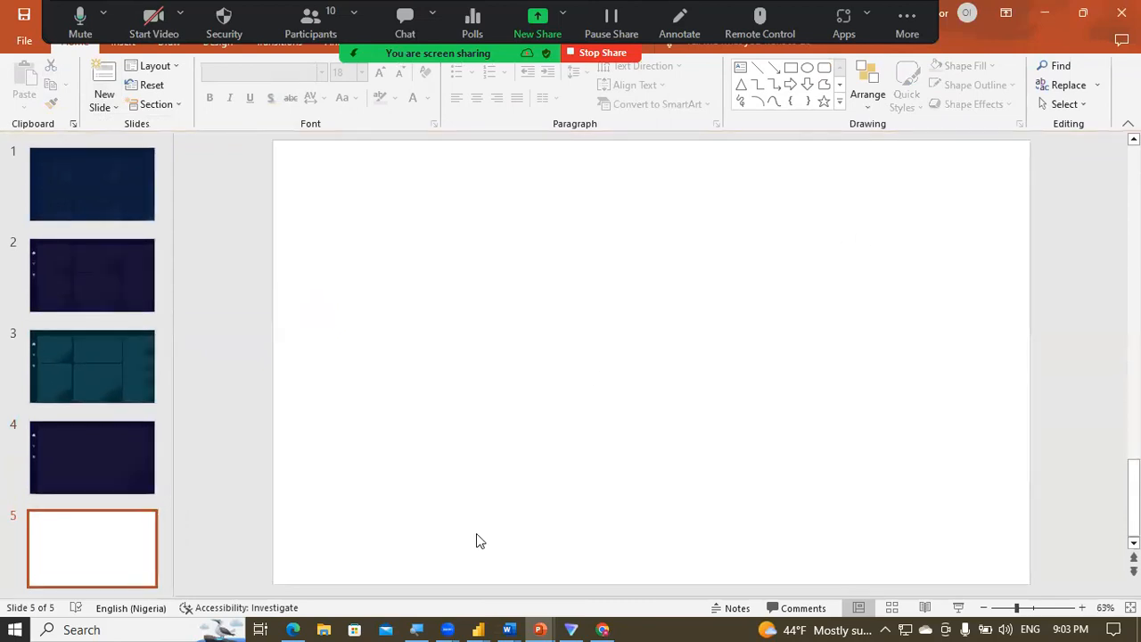
Step: View the light Power BI report, then switch to Chrome and bring up the Coolors popular light palettes page
{"action": "mouse_move", "coordinate": [491, 616]}
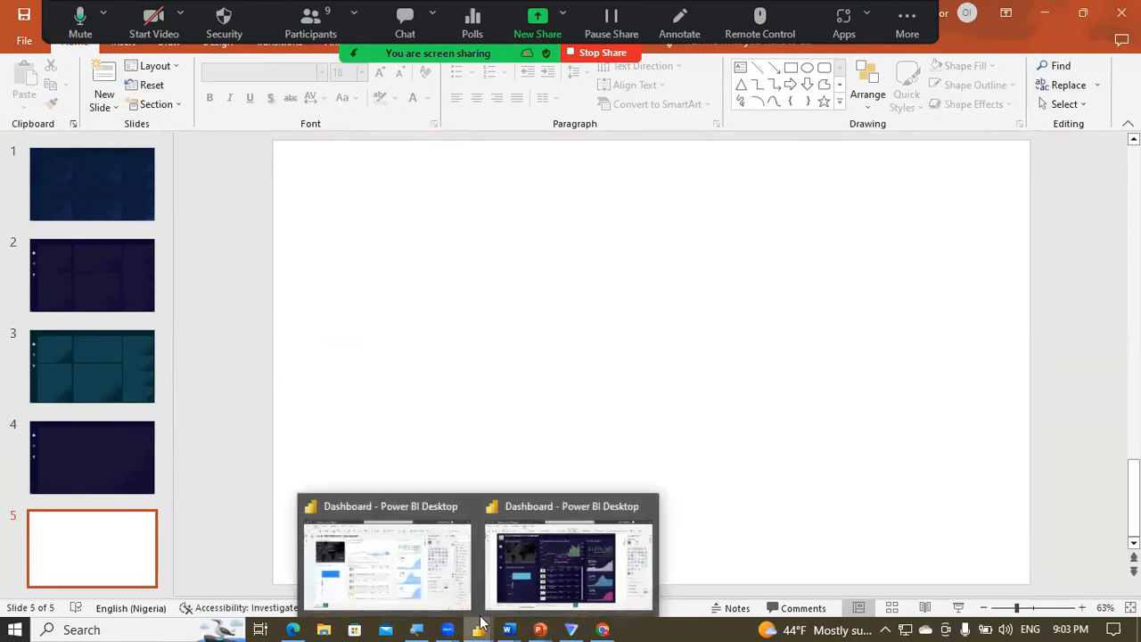
{"action": "left_click", "coordinate": [439, 567]}
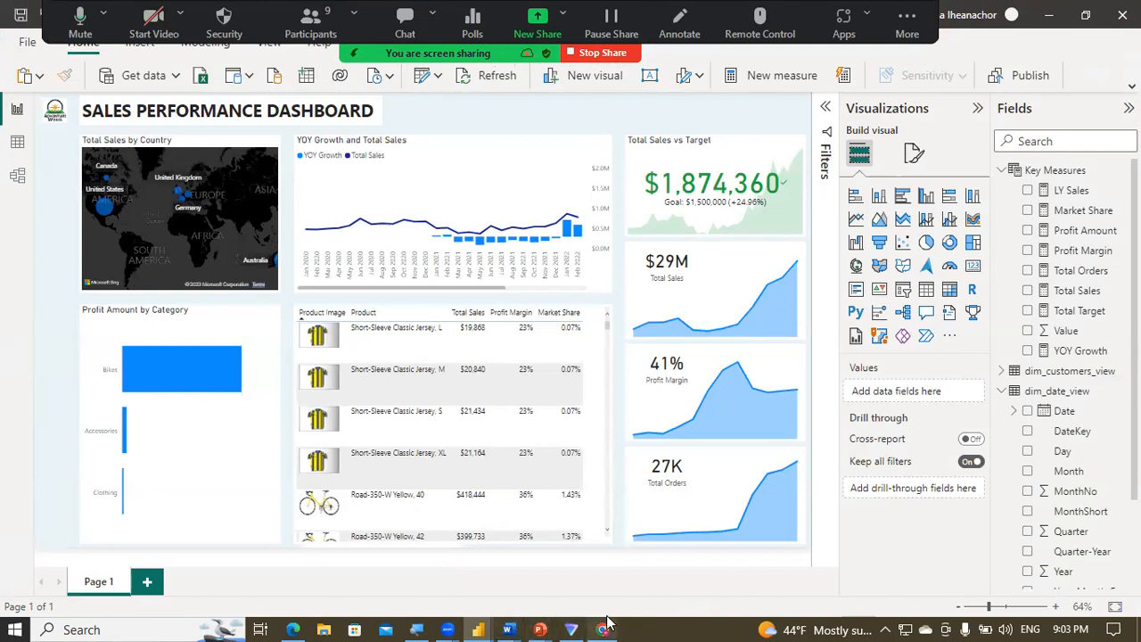
{"action": "mouse_move", "coordinate": [606, 627]}
{"action": "left_click", "coordinate": [603, 628]}
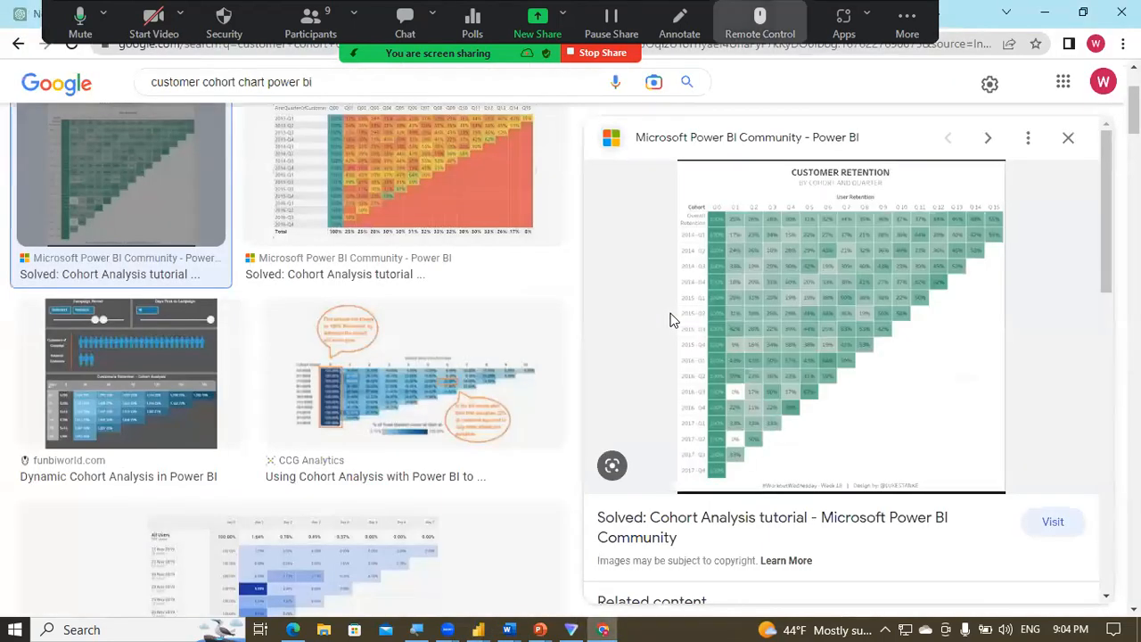
{"action": "left_click", "coordinate": [933, 15]}
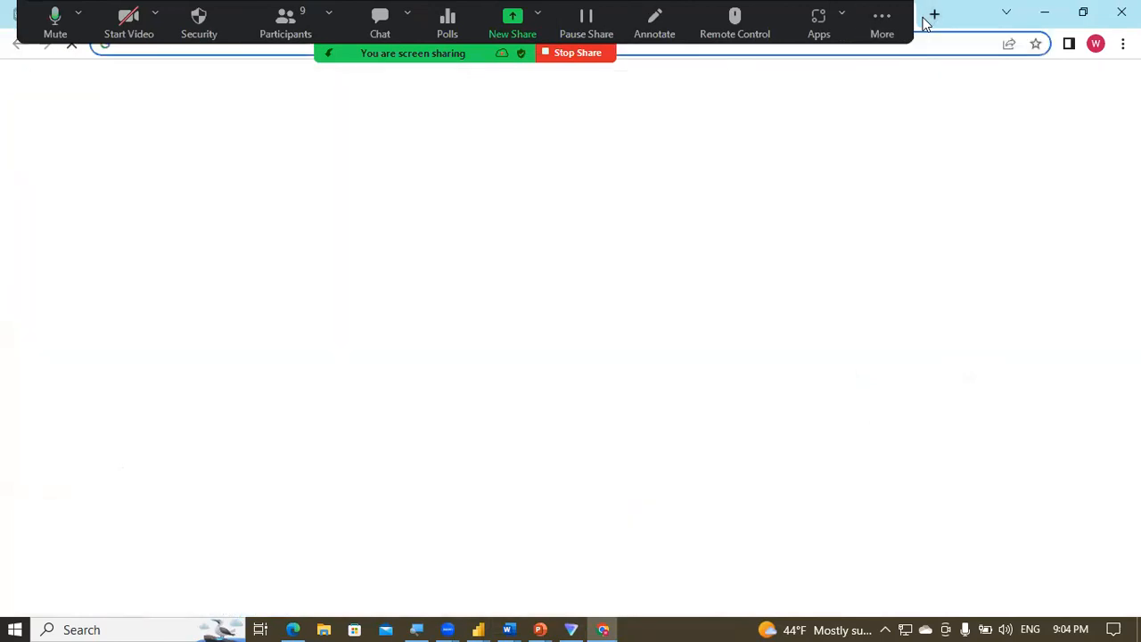
{"action": "left_click", "coordinate": [295, 19]}
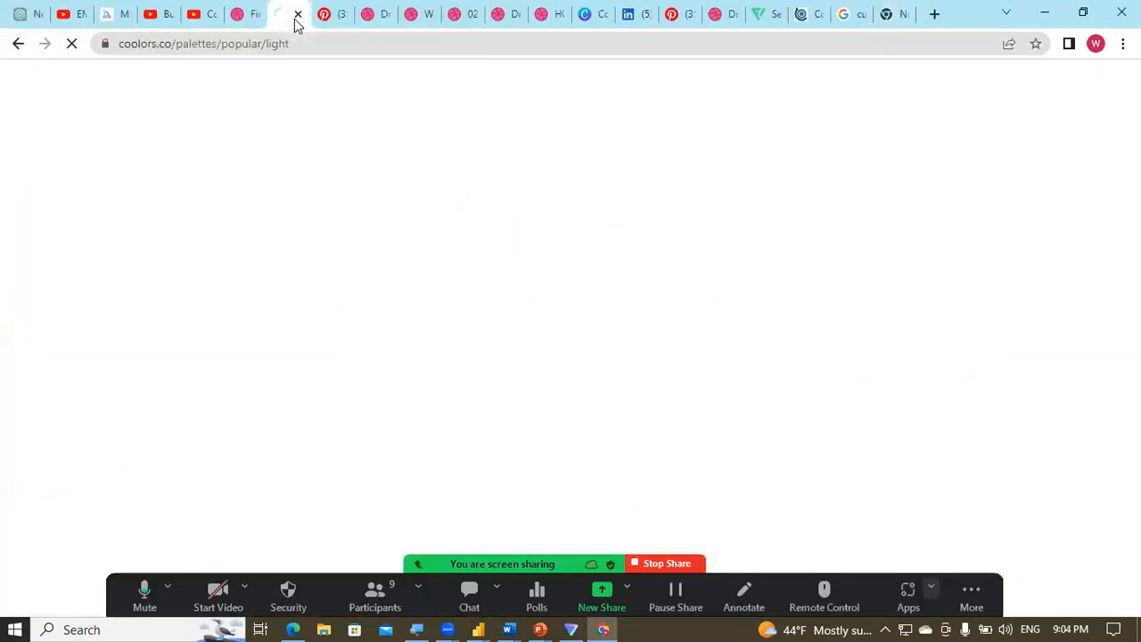
{"action": "left_click", "coordinate": [159, 46]}
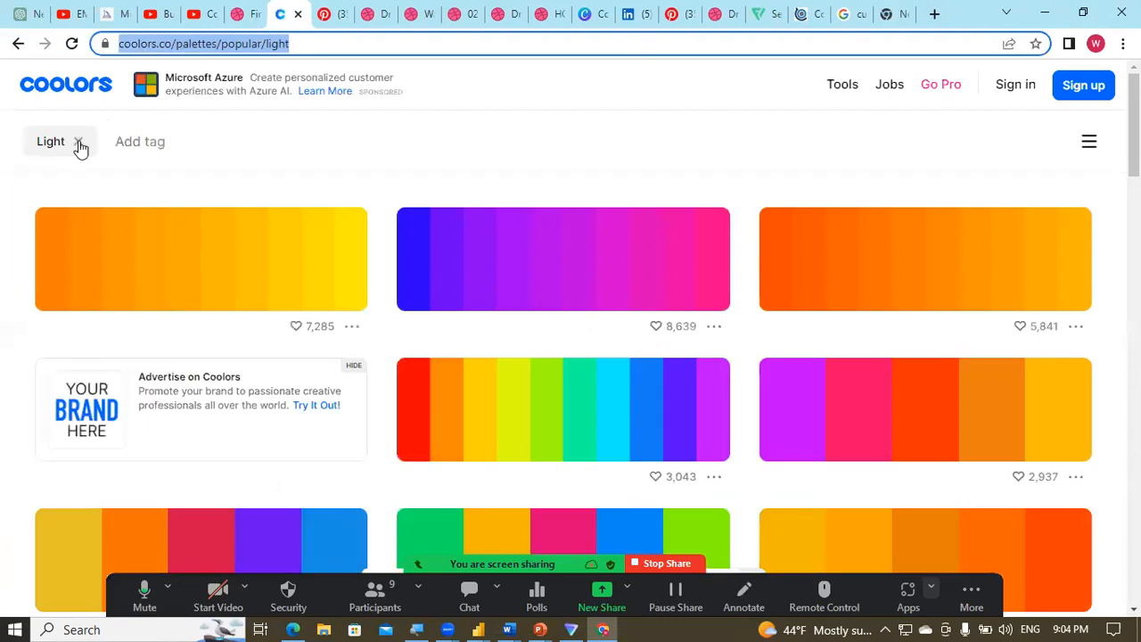
{"action": "left_click", "coordinate": [78, 145]}
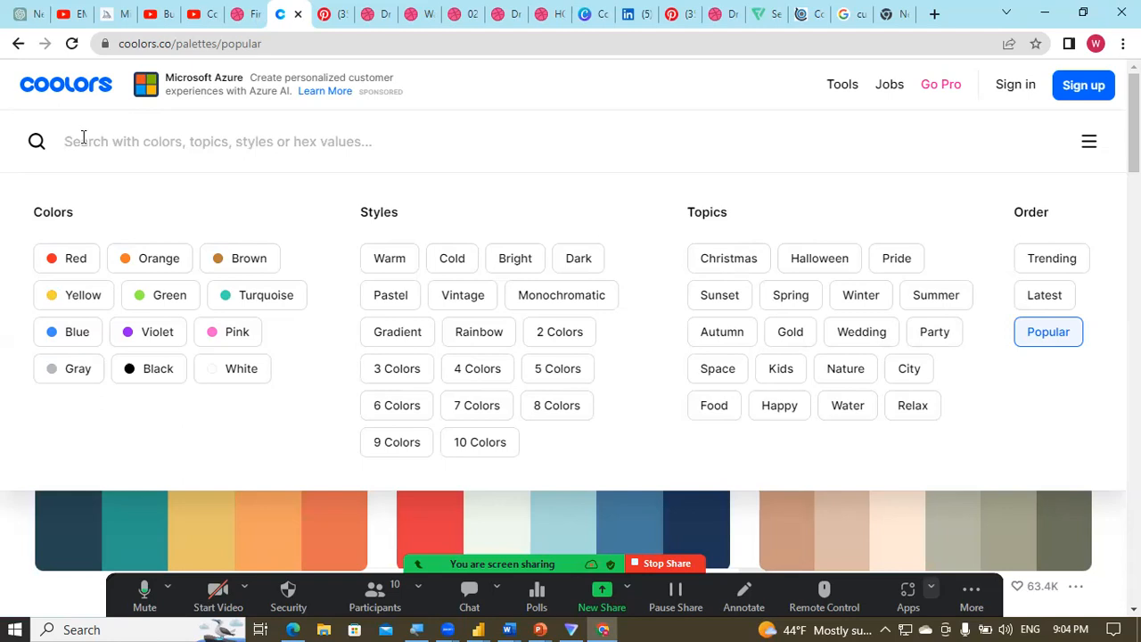
{"action": "left_click", "coordinate": [83, 138]}
{"action": "type", "text": "red"}
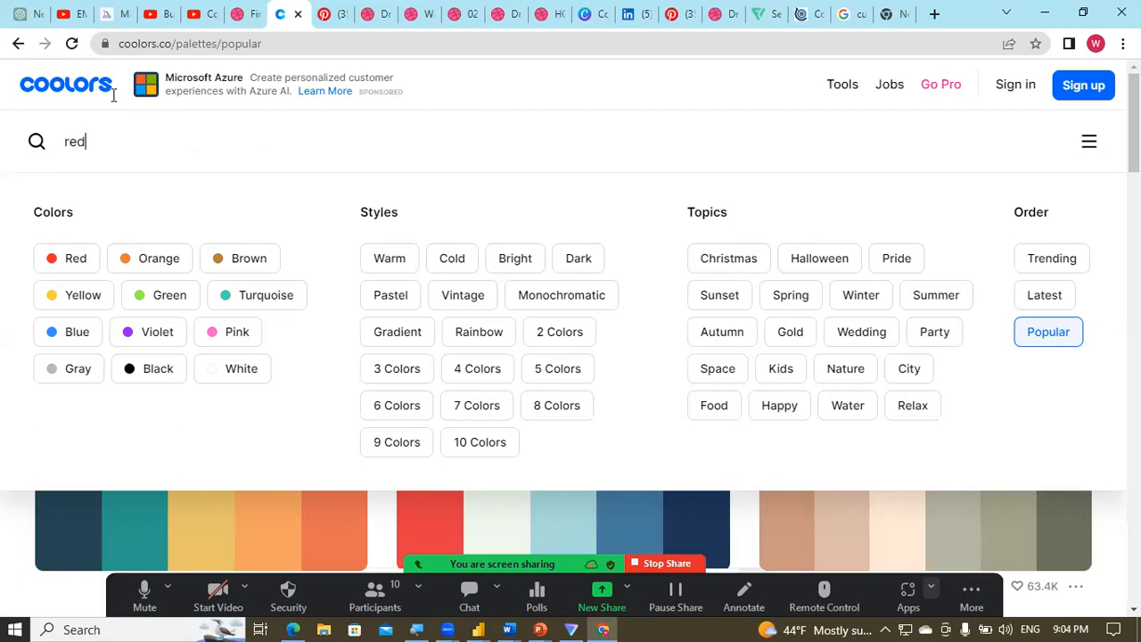
Step: Open the trending palettes collection from the Coolors home page
{"action": "left_click", "coordinate": [87, 86]}
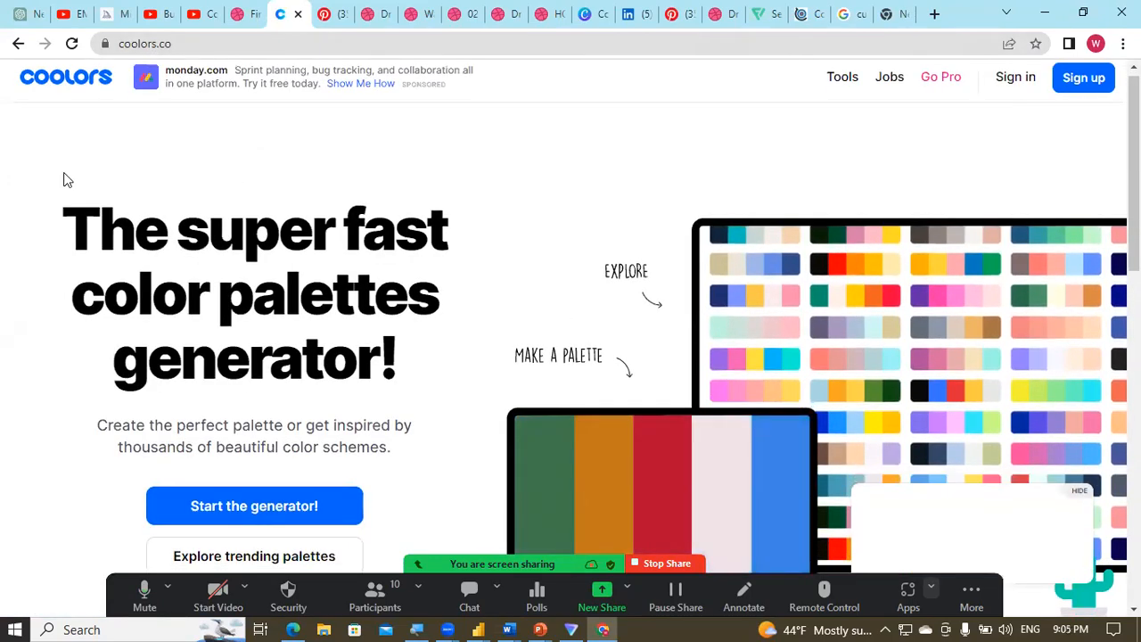
{"action": "scroll", "coordinate": [65, 180], "scroll_direction": "down", "scroll_amount": 2}
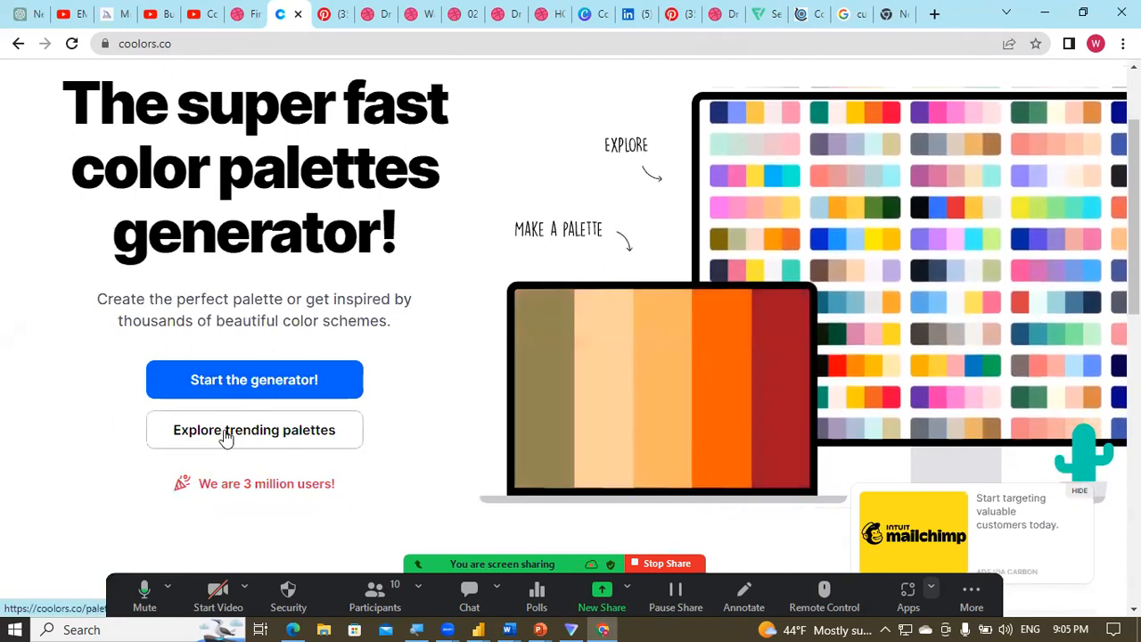
{"action": "left_click", "coordinate": [254, 431]}
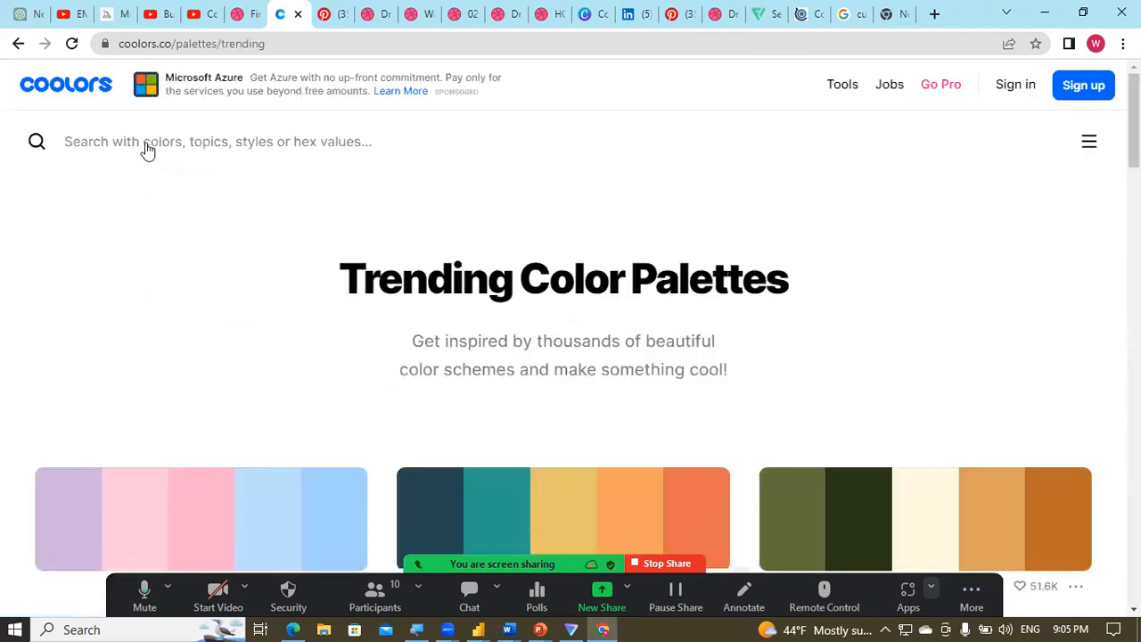
Step: Search the Coolors palettes for "red" and browse the matching color schemes
{"action": "left_click", "coordinate": [148, 148]}
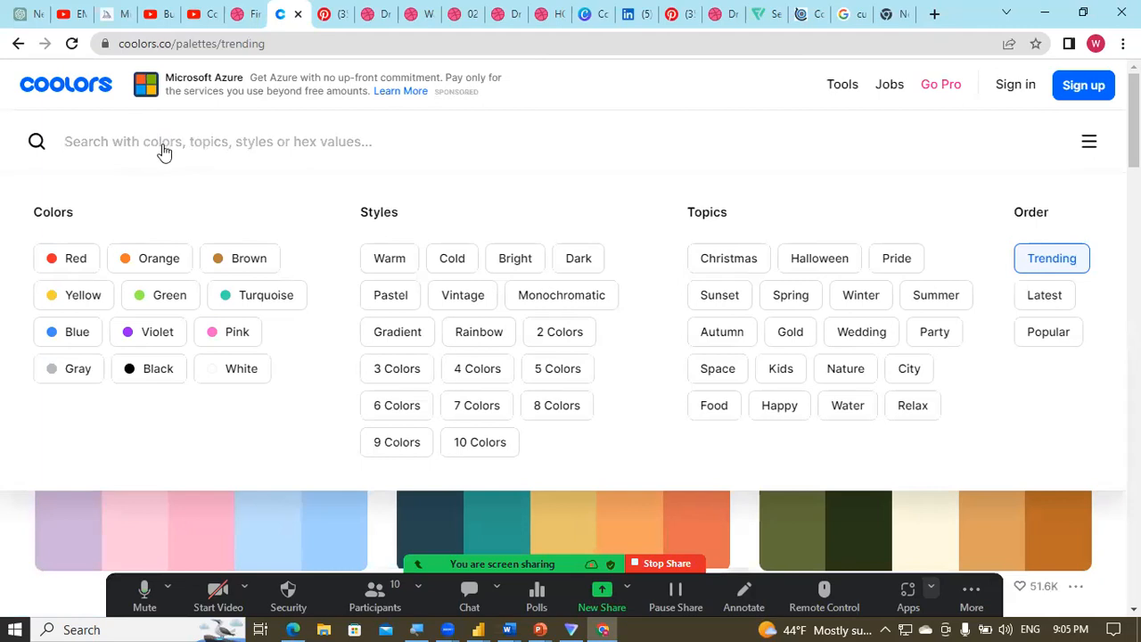
{"action": "type", "text": "red"}
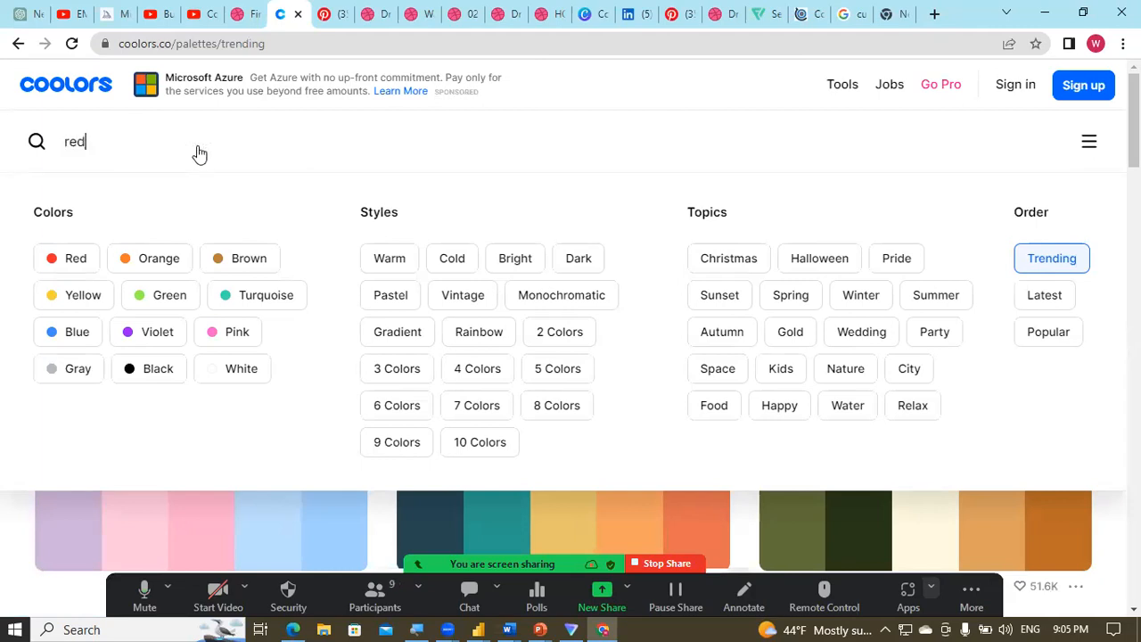
{"action": "key", "text": "Return"}
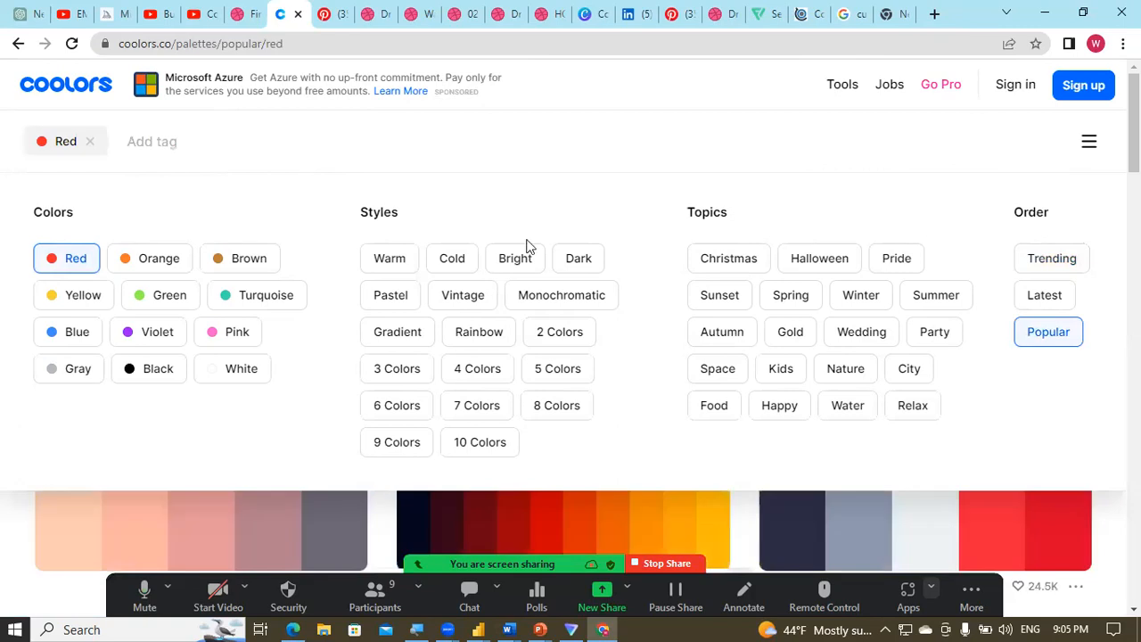
{"action": "left_click", "coordinate": [1105, 527]}
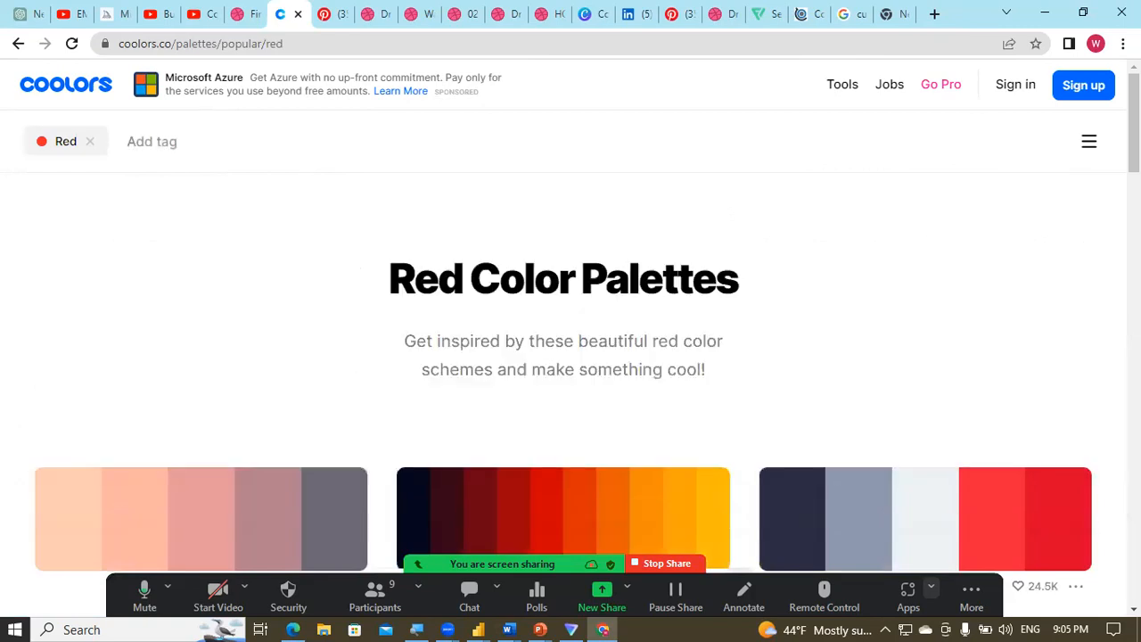
{"action": "scroll", "coordinate": [570, 357], "scroll_direction": "down", "scroll_amount": 3}
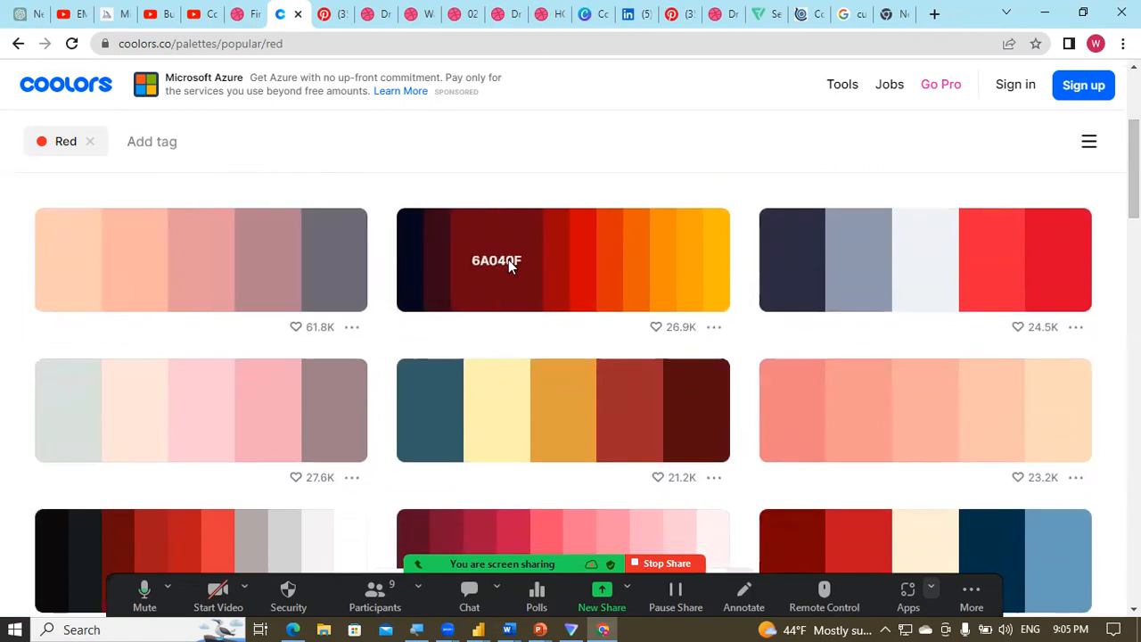
{"action": "mouse_move", "coordinate": [1135, 182]}
{"action": "left_mouse_down"}
{"action": "mouse_move", "coordinate": [1134, 310]}
{"action": "mouse_move", "coordinate": [1135, 168]}
{"action": "left_mouse_up"}
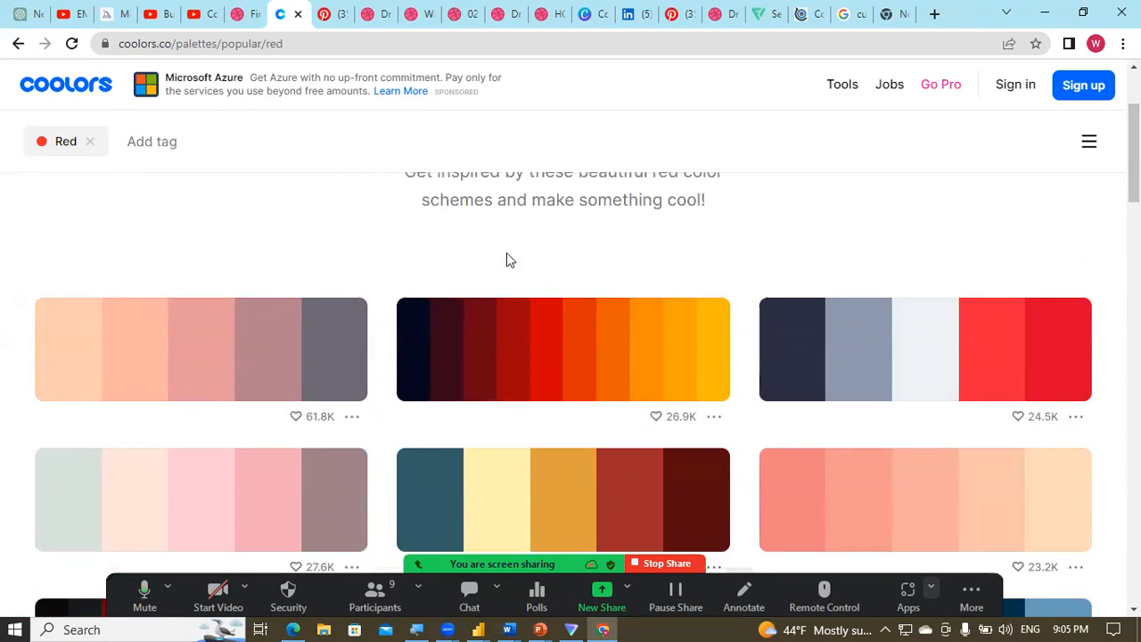
Step: Bring up Canva's color wheel page and pick the green #45ba5a as the base color
{"action": "left_click", "coordinate": [588, 18]}
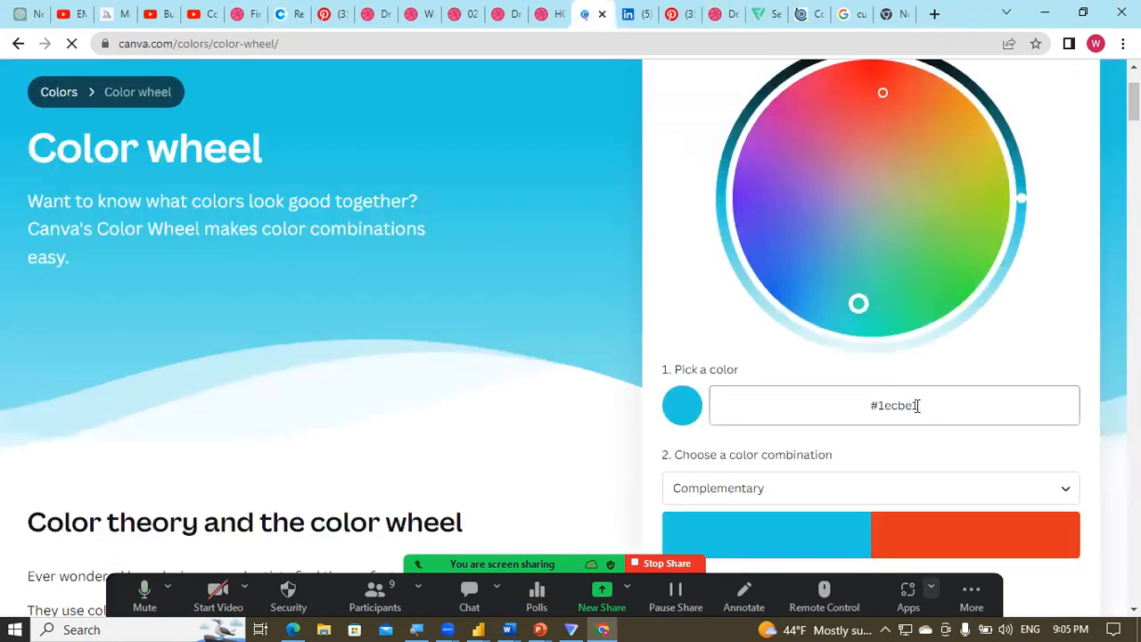
{"action": "left_click_drag", "start_coordinate": [925, 407], "coordinate": [858, 410]}
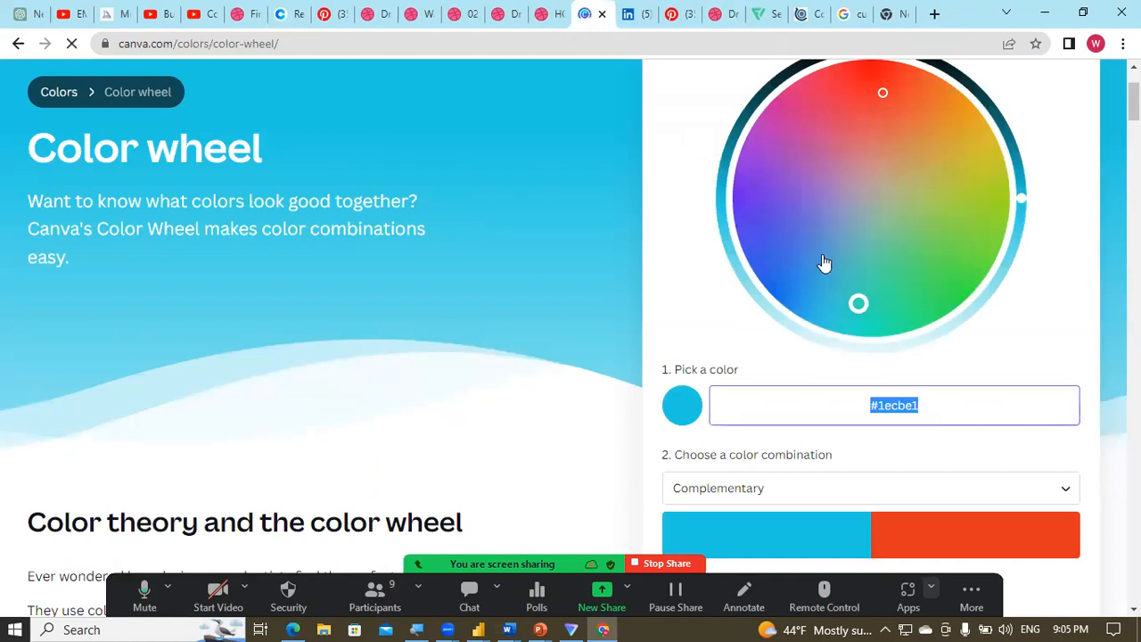
{"action": "left_click", "coordinate": [919, 243]}
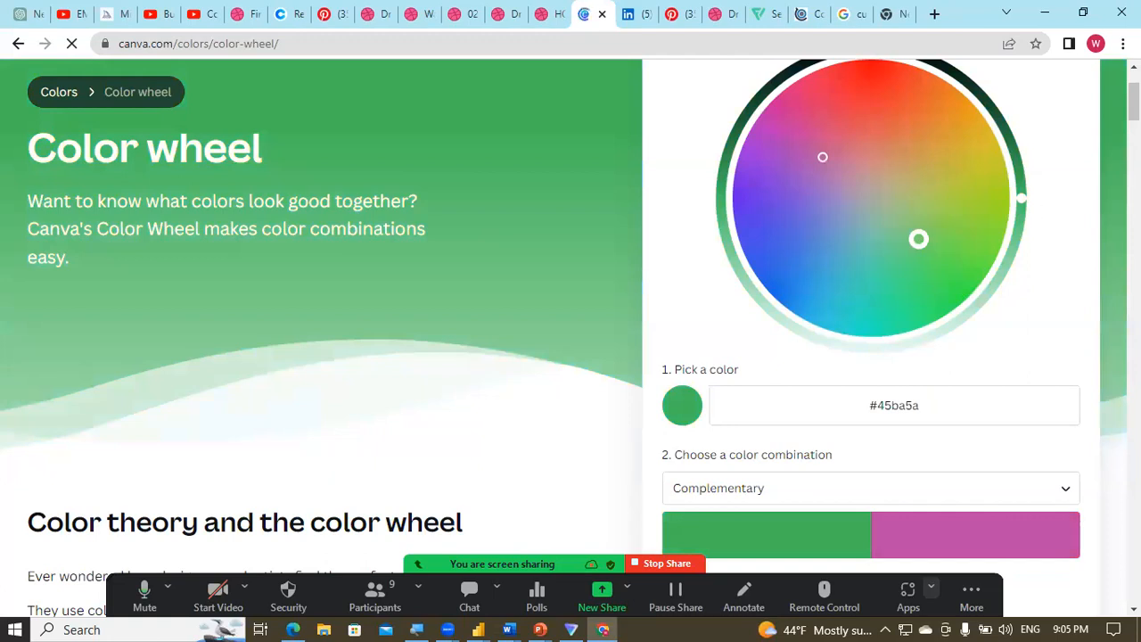
Step: Set the color combination to Monochromatic and review its swatches and wheel markers
{"action": "scroll", "coordinate": [892, 268], "scroll_direction": "down", "scroll_amount": 5}
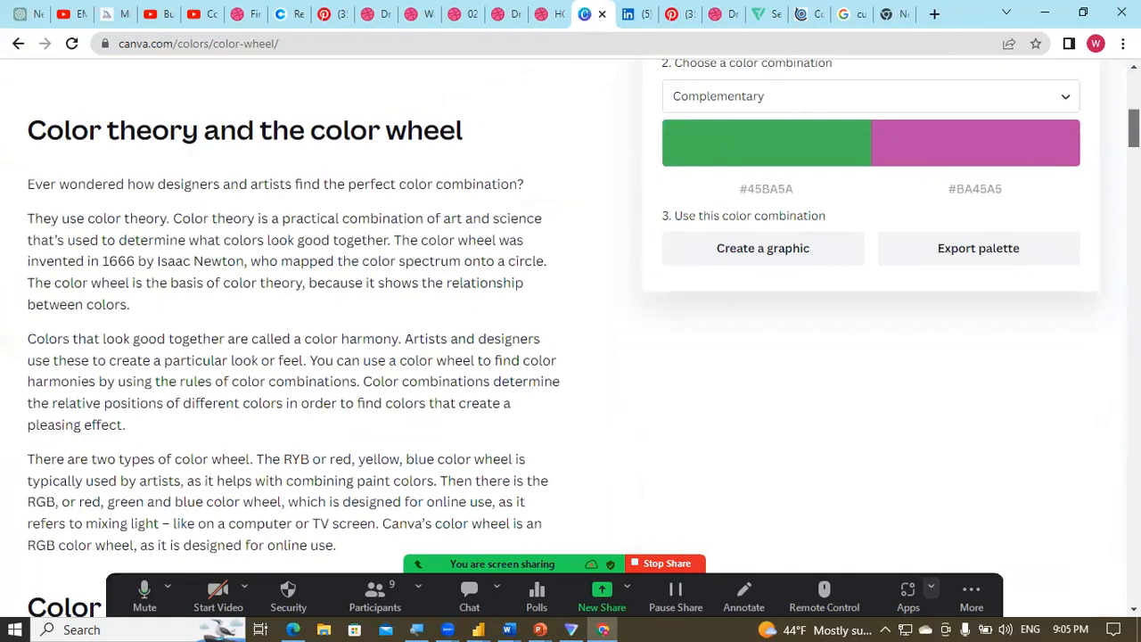
{"action": "scroll", "coordinate": [935, 166], "scroll_direction": "up", "scroll_amount": 2}
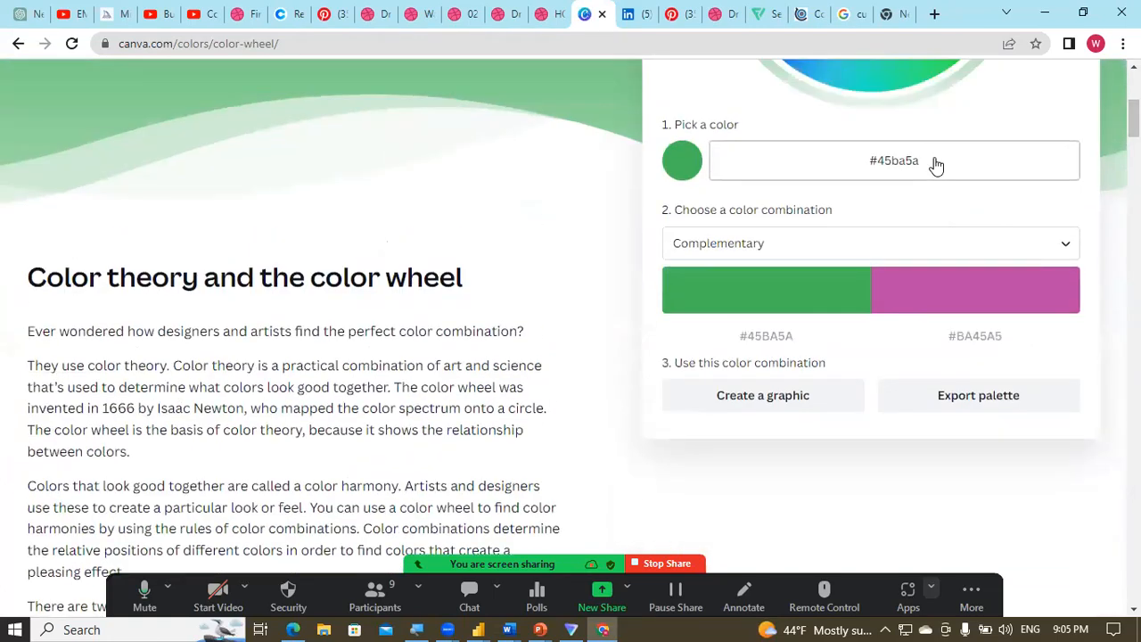
{"action": "left_click", "coordinate": [831, 254]}
{"action": "left_click", "coordinate": [755, 288]}
{"action": "scroll", "coordinate": [754, 290], "scroll_direction": "up", "scroll_amount": 3}
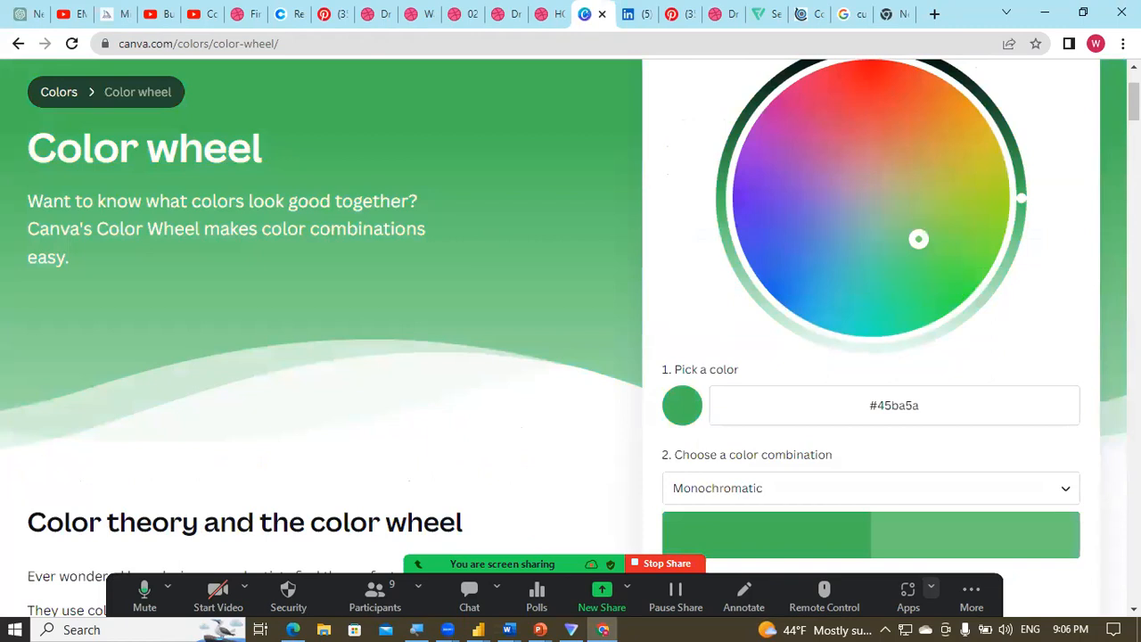
{"action": "scroll", "coordinate": [1134, 102], "scroll_direction": "down", "scroll_amount": 6}
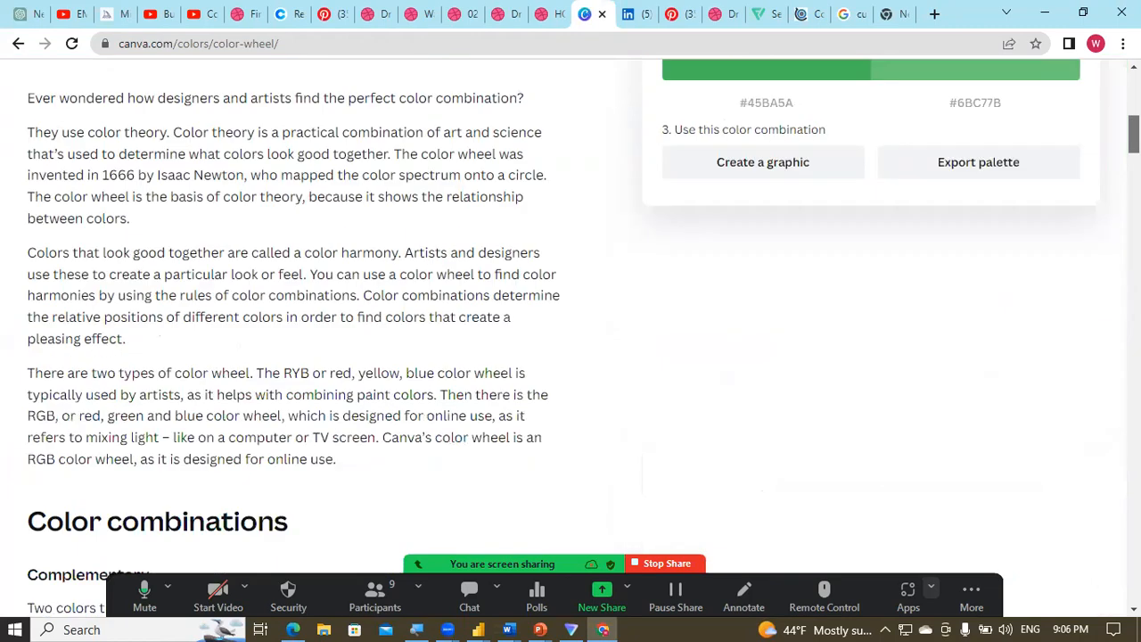
{"action": "scroll", "coordinate": [955, 303], "scroll_direction": "up", "scroll_amount": 5}
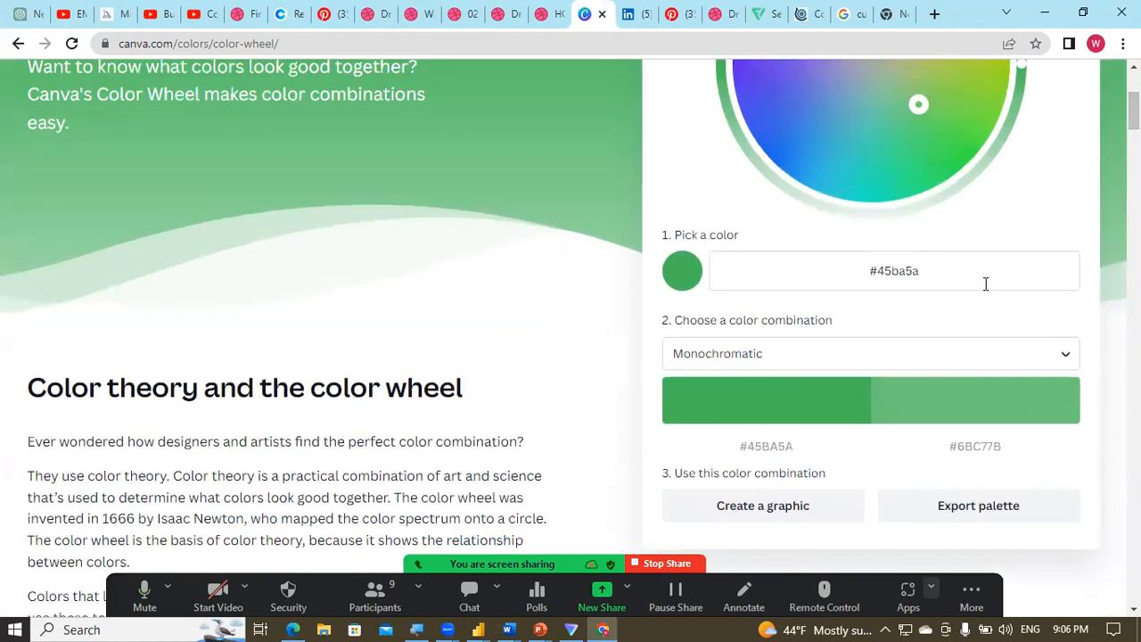
Step: Change the color combination to Analogous and review the three matching colors
{"action": "left_click", "coordinate": [837, 352]}
{"action": "left_click", "coordinate": [738, 426]}
{"action": "scroll", "coordinate": [738, 428], "scroll_direction": "up", "scroll_amount": 2}
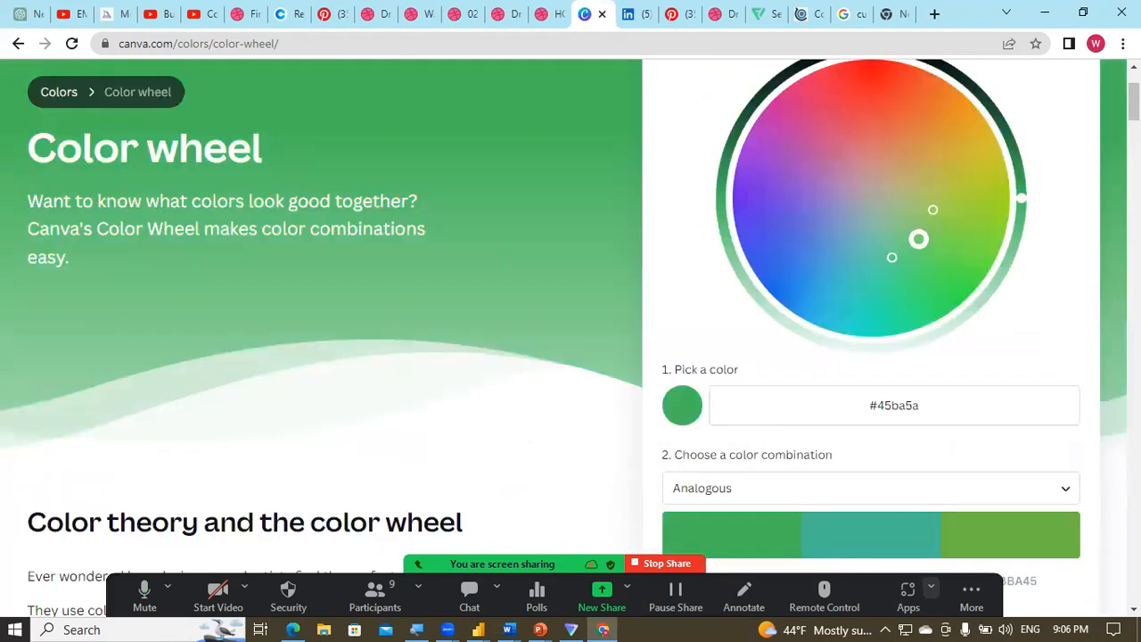
{"action": "scroll", "coordinate": [571, 337], "scroll_direction": "down", "scroll_amount": 5}
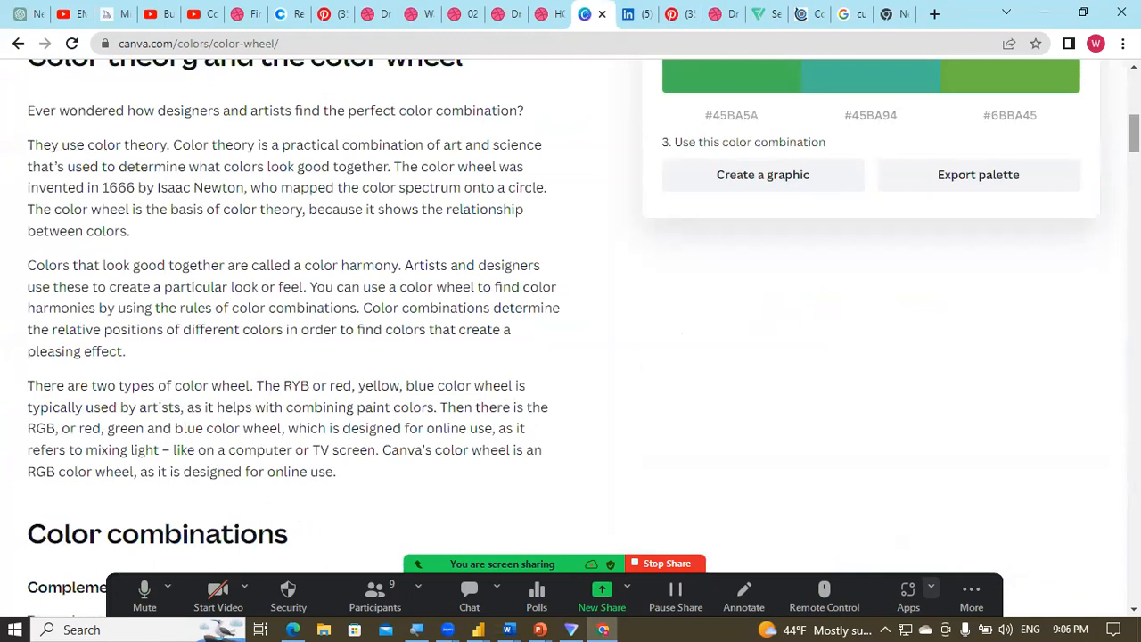
{"action": "scroll", "coordinate": [857, 214], "scroll_direction": "up", "scroll_amount": 2}
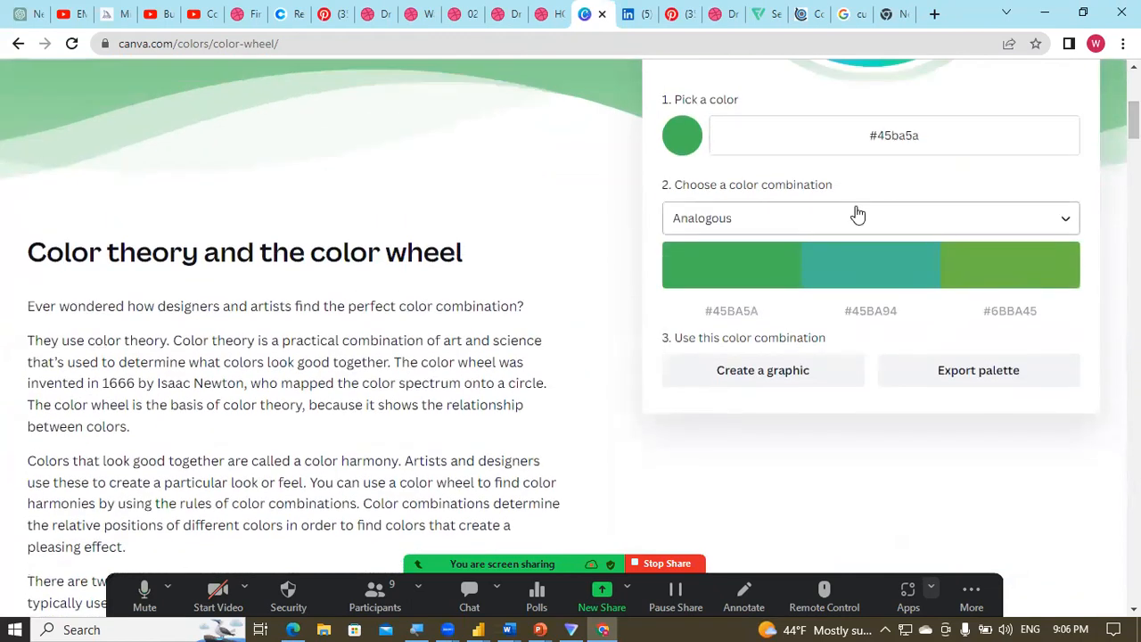
Step: Switch the color combination to Triadic and examine its swatches and hex codes
{"action": "left_click", "coordinate": [858, 214]}
{"action": "left_click", "coordinate": [732, 323]}
{"action": "scroll", "coordinate": [1063, 202], "scroll_direction": "up", "scroll_amount": 3}
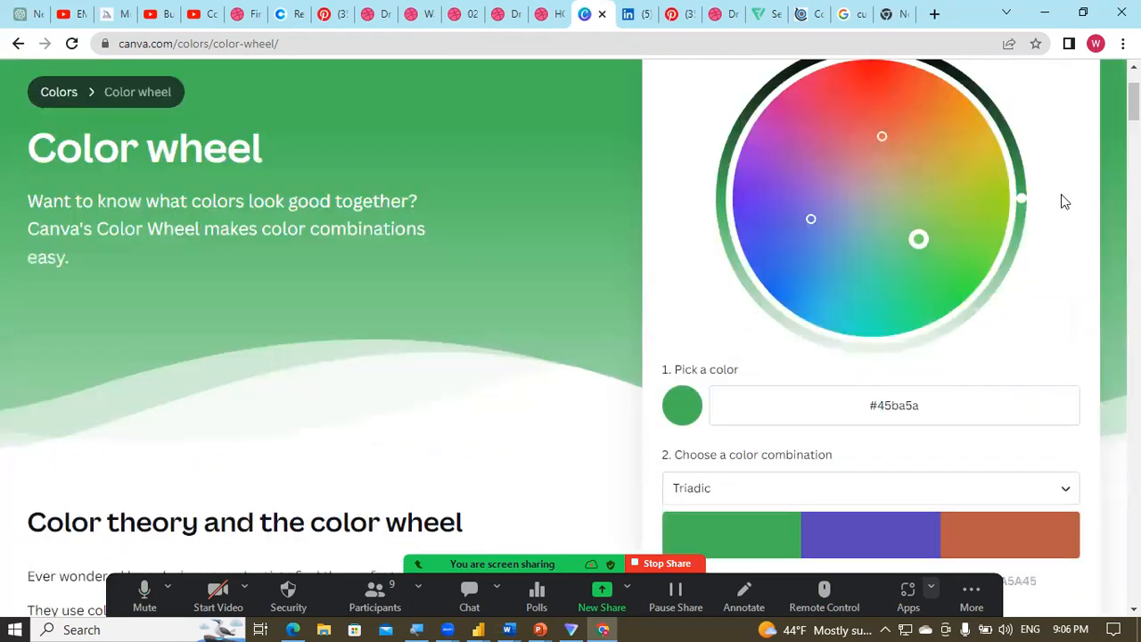
{"action": "scroll", "coordinate": [570, 337], "scroll_direction": "down", "scroll_amount": 5}
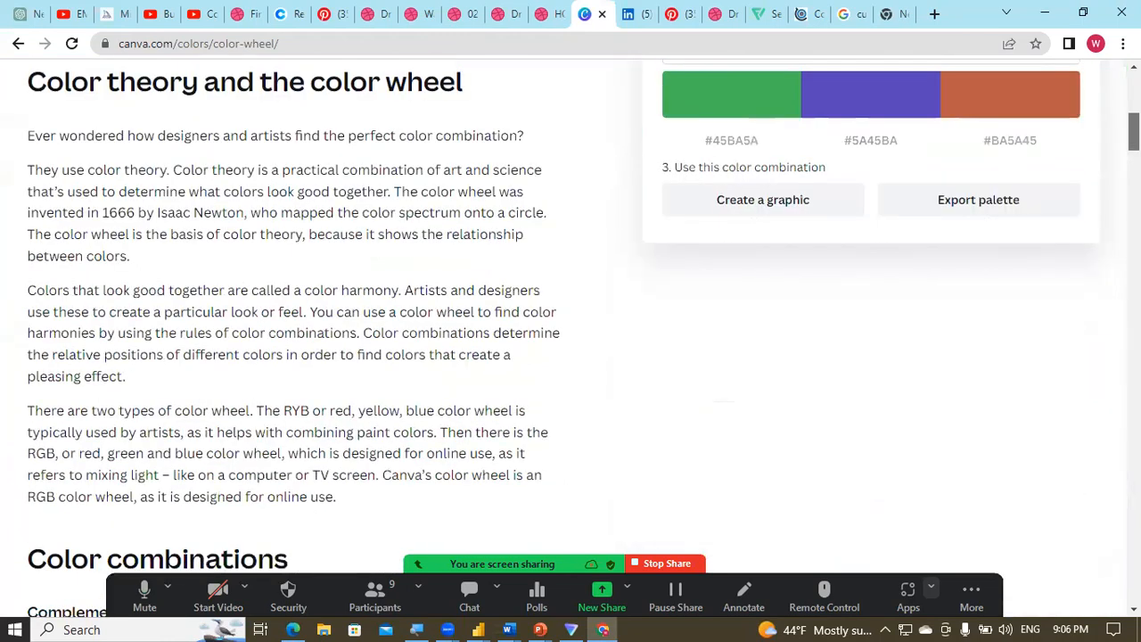
{"action": "scroll", "coordinate": [1049, 153], "scroll_direction": "up", "scroll_amount": 2}
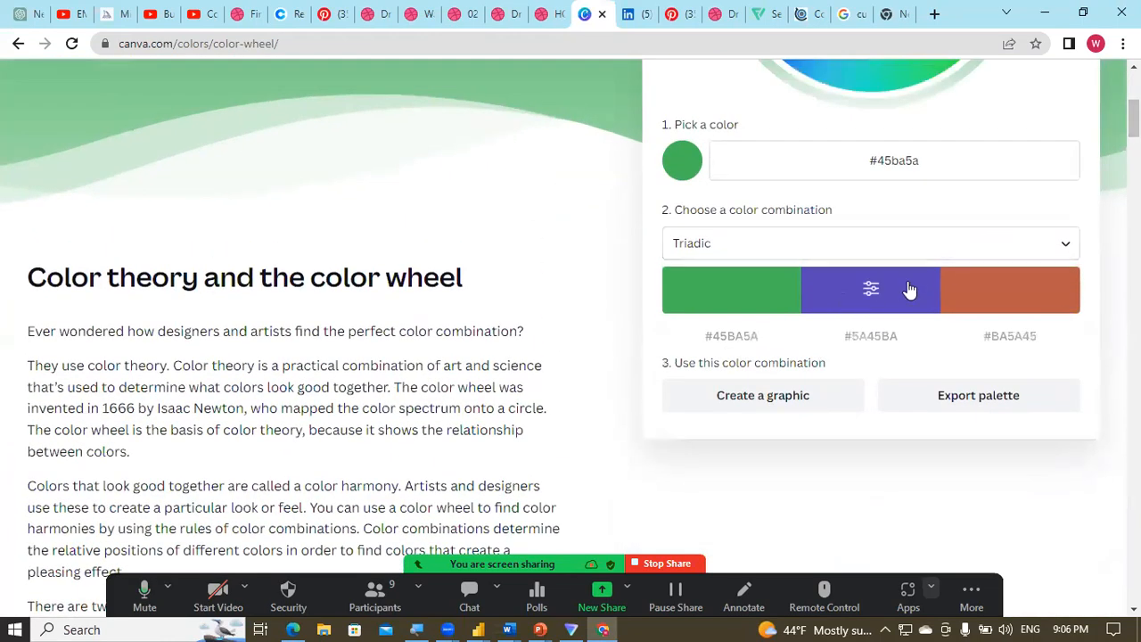
Step: Set the color combination to Tetradic and view its four-color palette with hex codes
{"action": "left_click", "coordinate": [769, 247]}
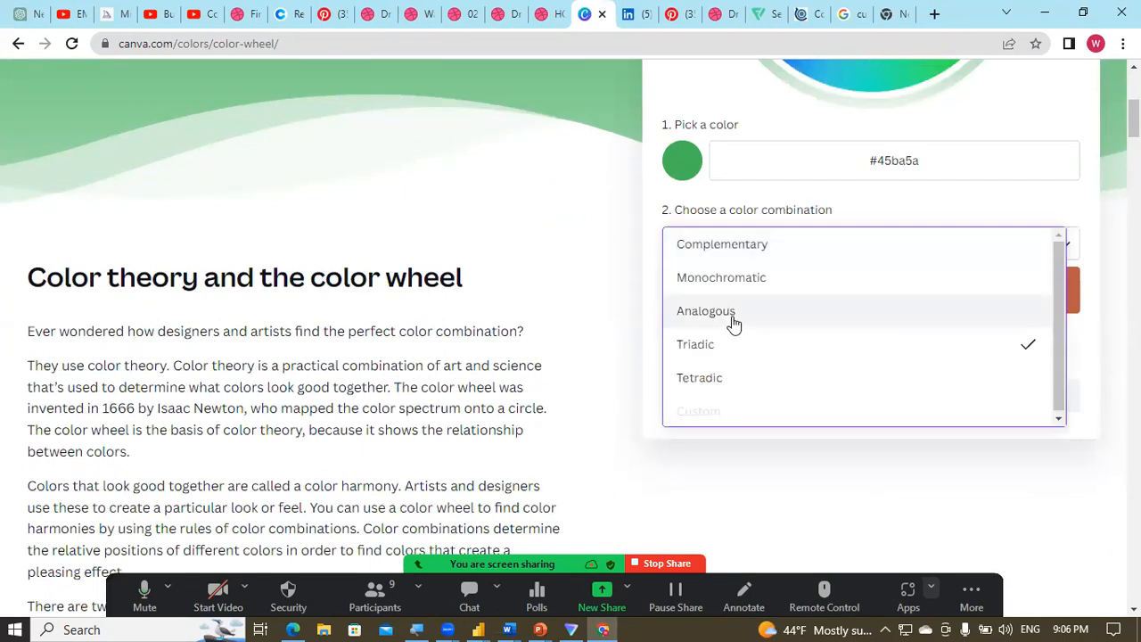
{"action": "left_click", "coordinate": [729, 375]}
{"action": "scroll", "coordinate": [733, 370], "scroll_direction": "up", "scroll_amount": 3}
{"action": "left_click_drag", "start_coordinate": [1134, 101], "coordinate": [1134, 124]}
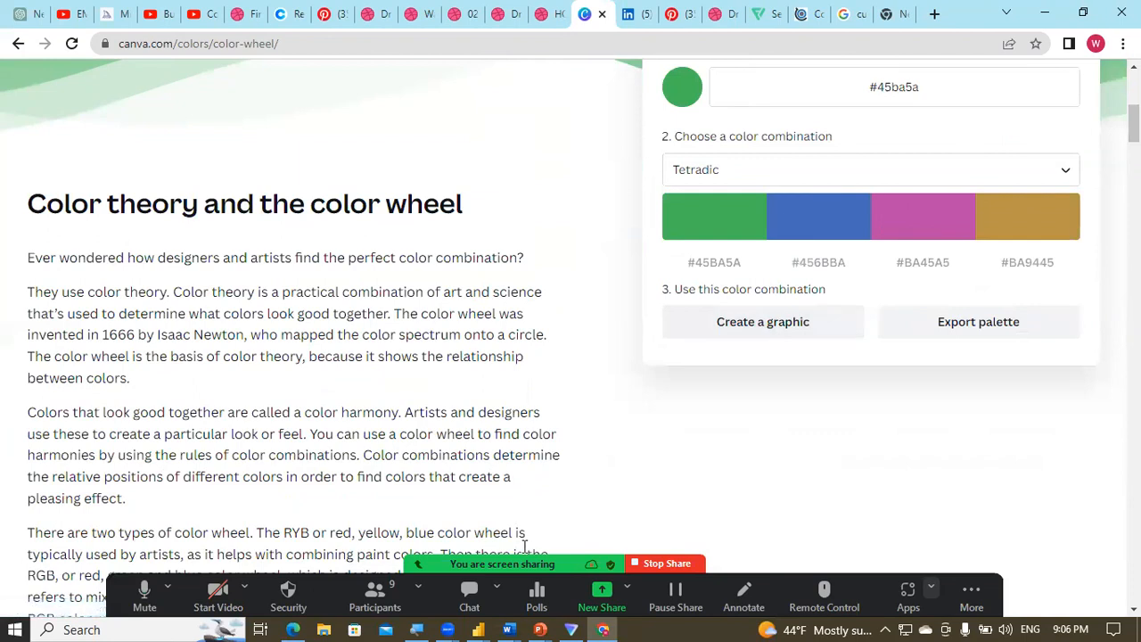
Step: Switch to the Power BI dashboard and compare the color schemes of the s, Duplicate of Sales Overview and Sales Overview pages
{"action": "mouse_move", "coordinate": [540, 630]}
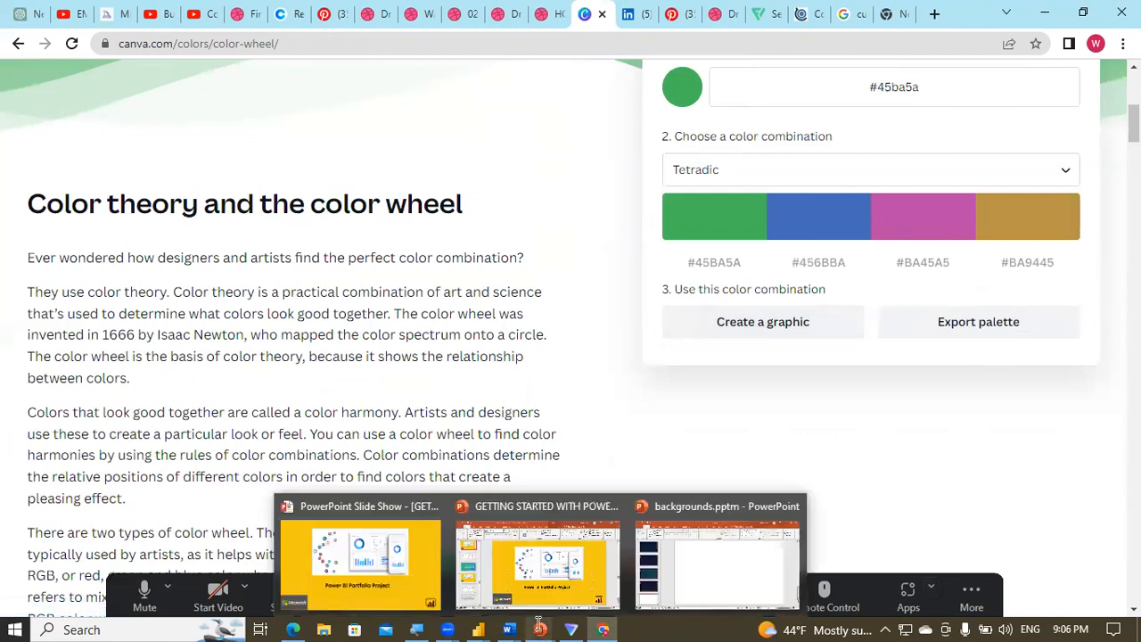
{"action": "mouse_move", "coordinate": [477, 625]}
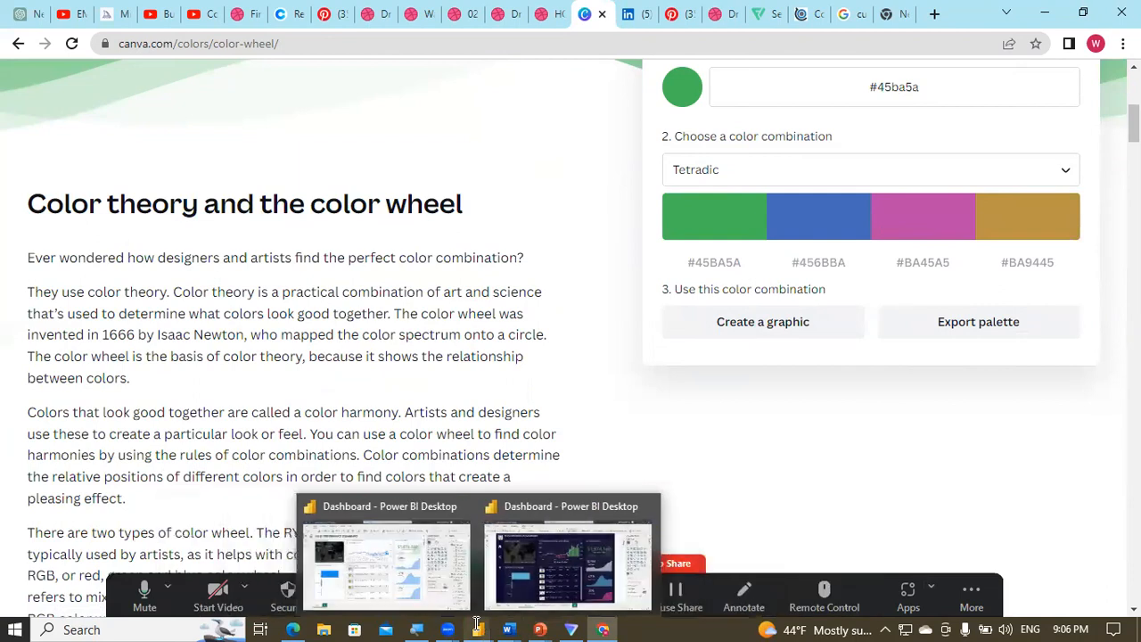
{"action": "left_click", "coordinate": [512, 583]}
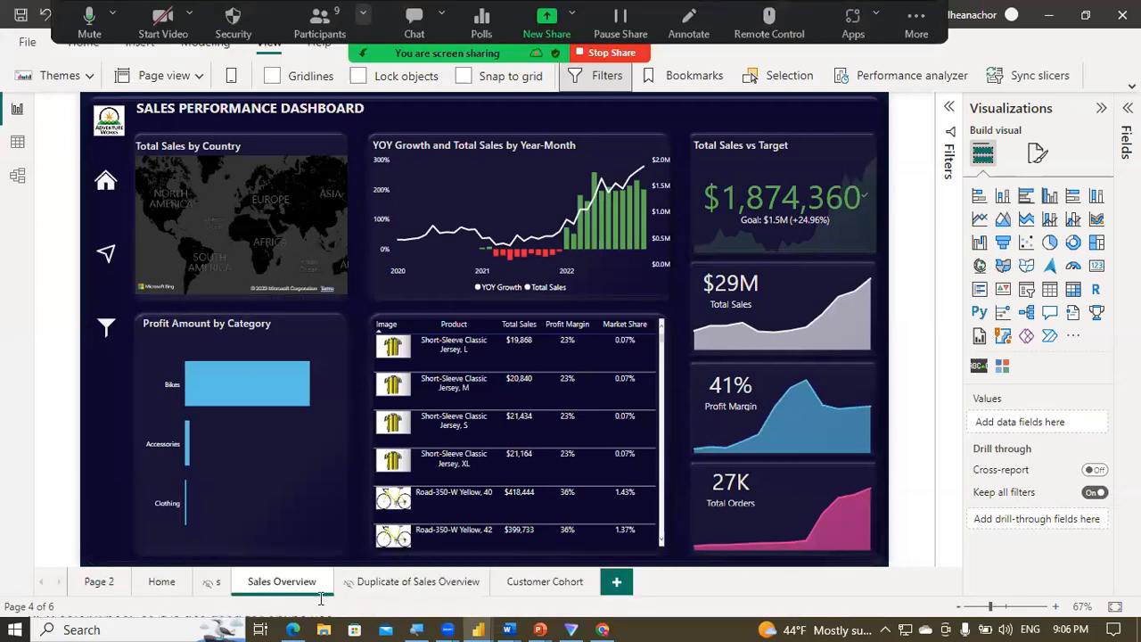
{"action": "left_click", "coordinate": [211, 582]}
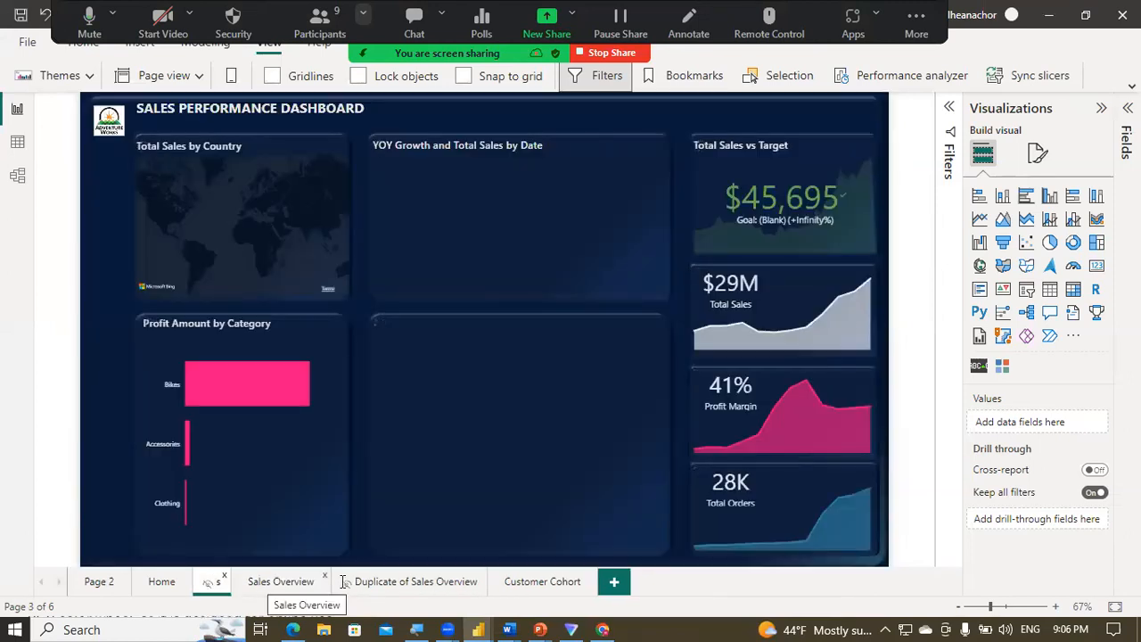
{"action": "left_click", "coordinate": [431, 579]}
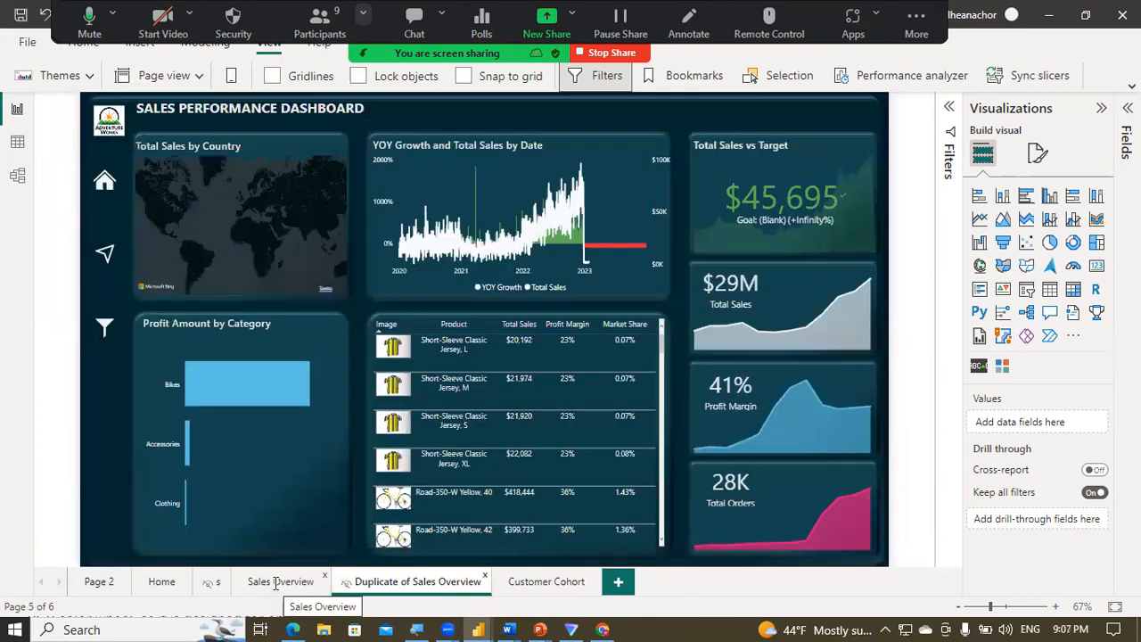
{"action": "left_click", "coordinate": [276, 582]}
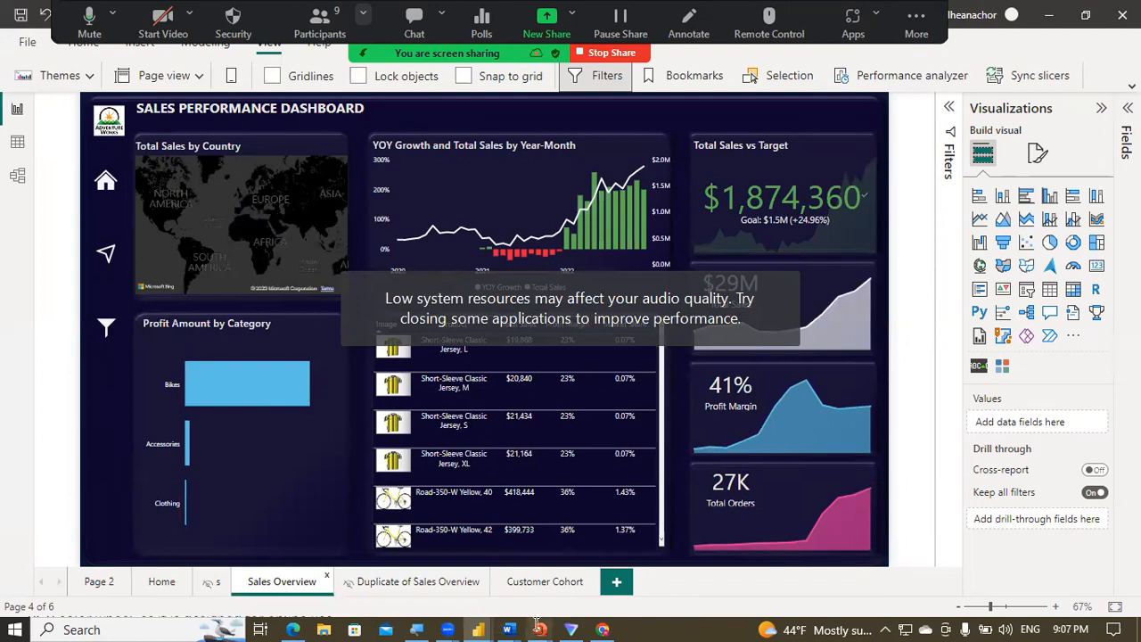
Step: In backgrounds.pptm, copy the outline color's hex code #191336 from the large inner panel on slide 4
{"action": "mouse_move", "coordinate": [541, 625]}
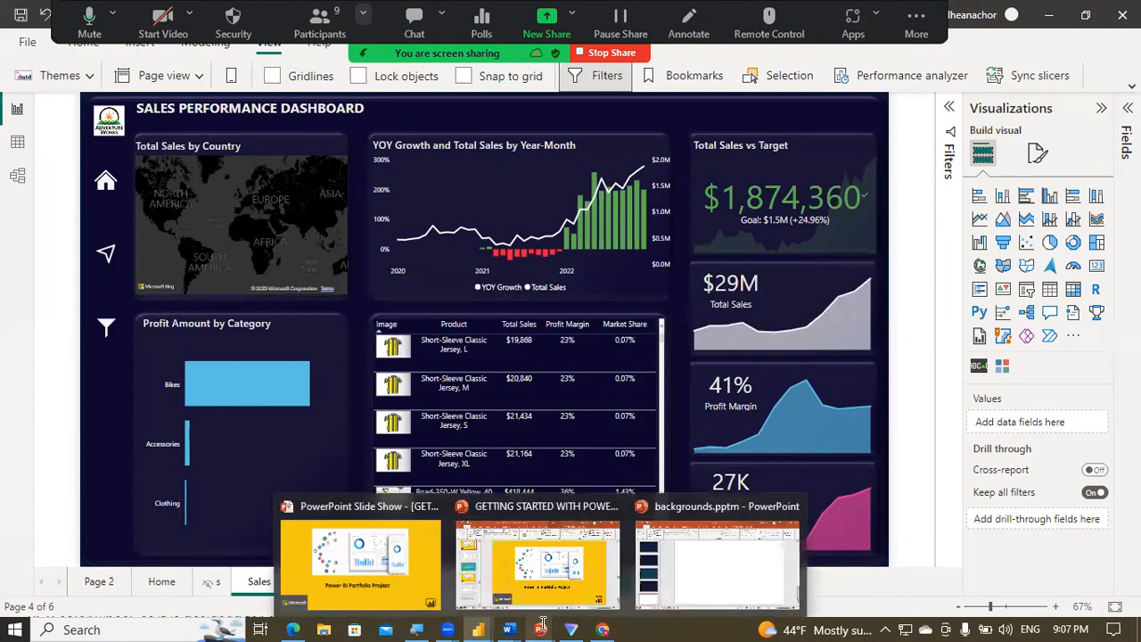
{"action": "mouse_move", "coordinate": [486, 624]}
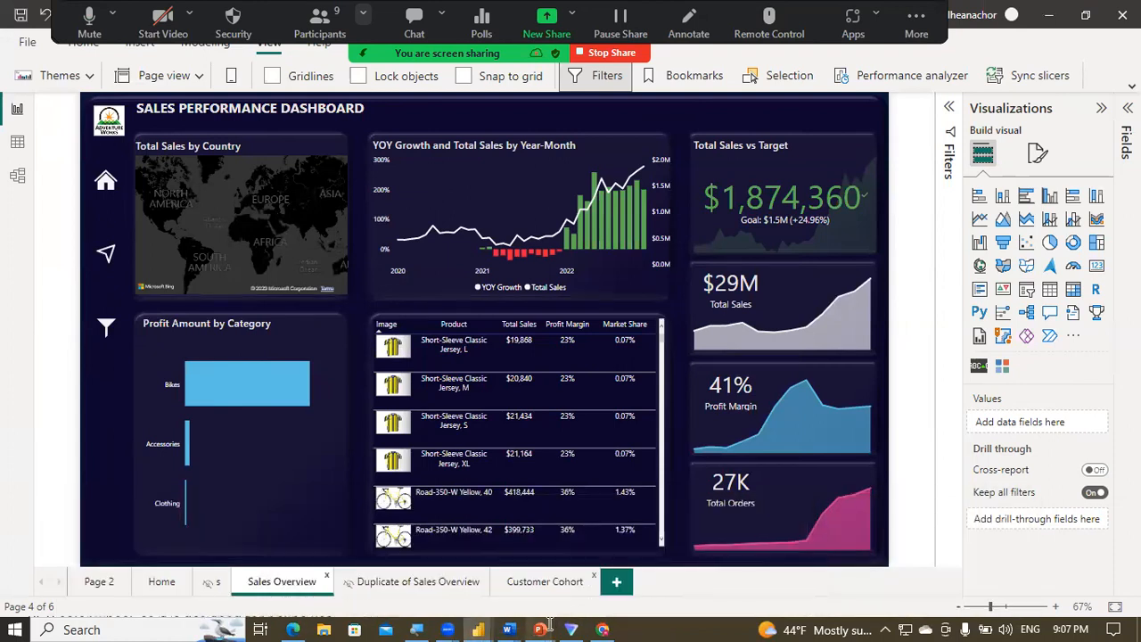
{"action": "left_click", "coordinate": [686, 570]}
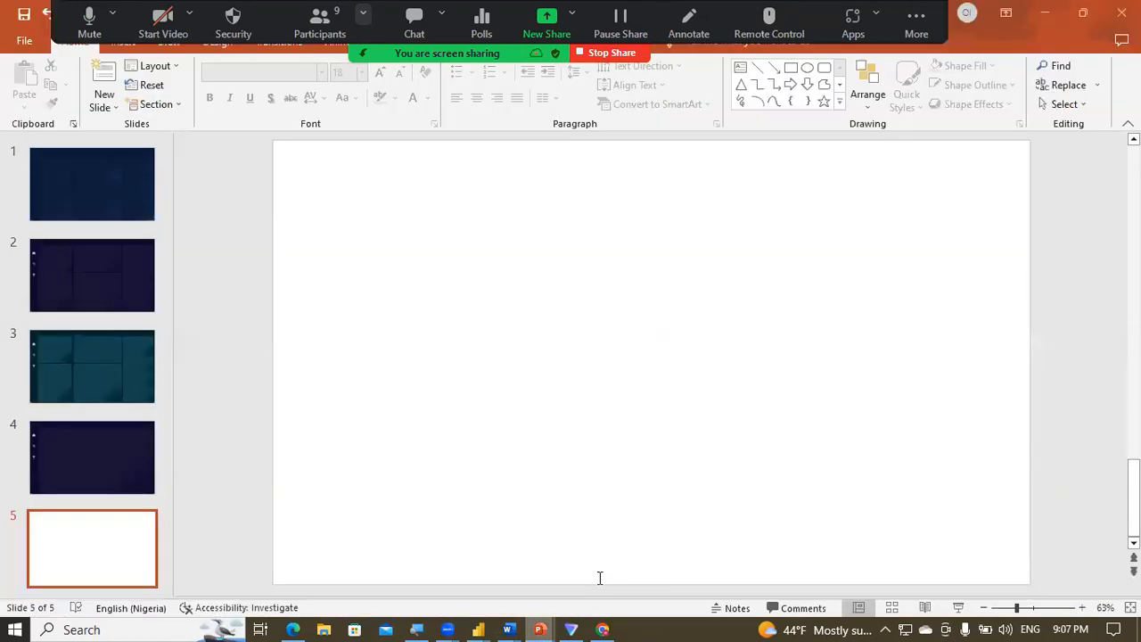
{"action": "left_click", "coordinate": [119, 454]}
{"action": "left_click", "coordinate": [500, 306]}
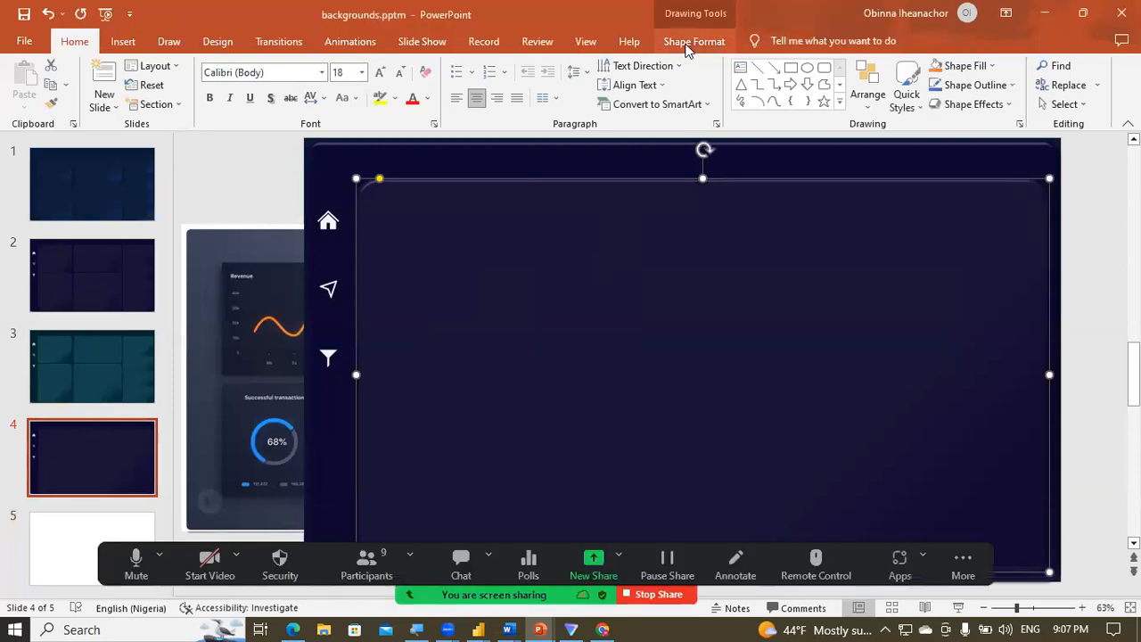
{"action": "left_click", "coordinate": [686, 45]}
{"action": "left_click", "coordinate": [480, 85]}
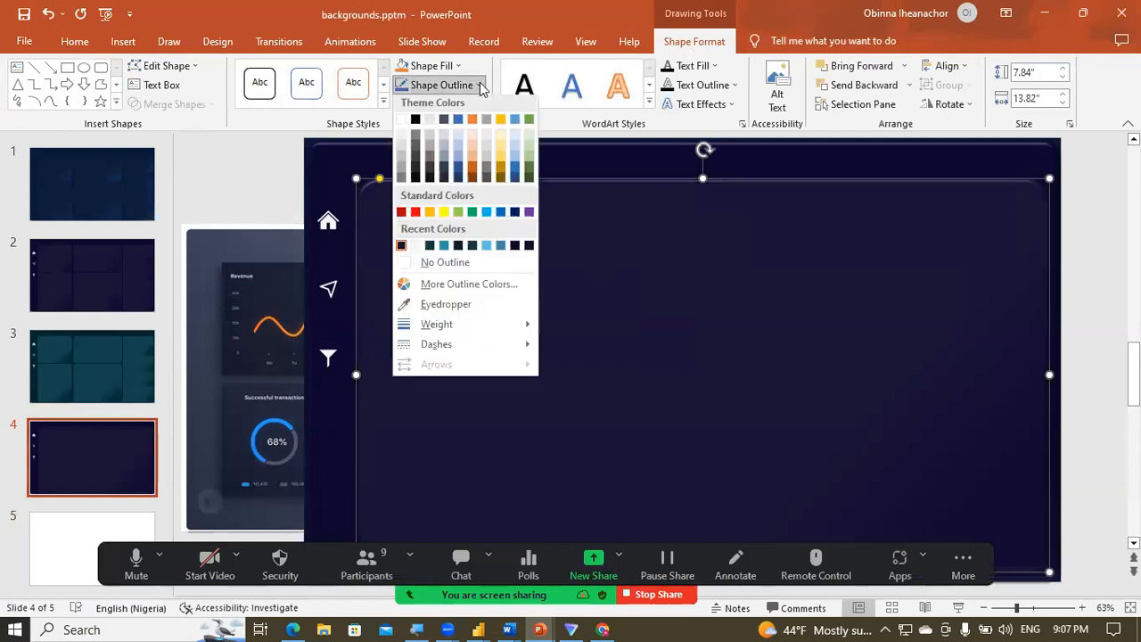
{"action": "left_click", "coordinate": [453, 288]}
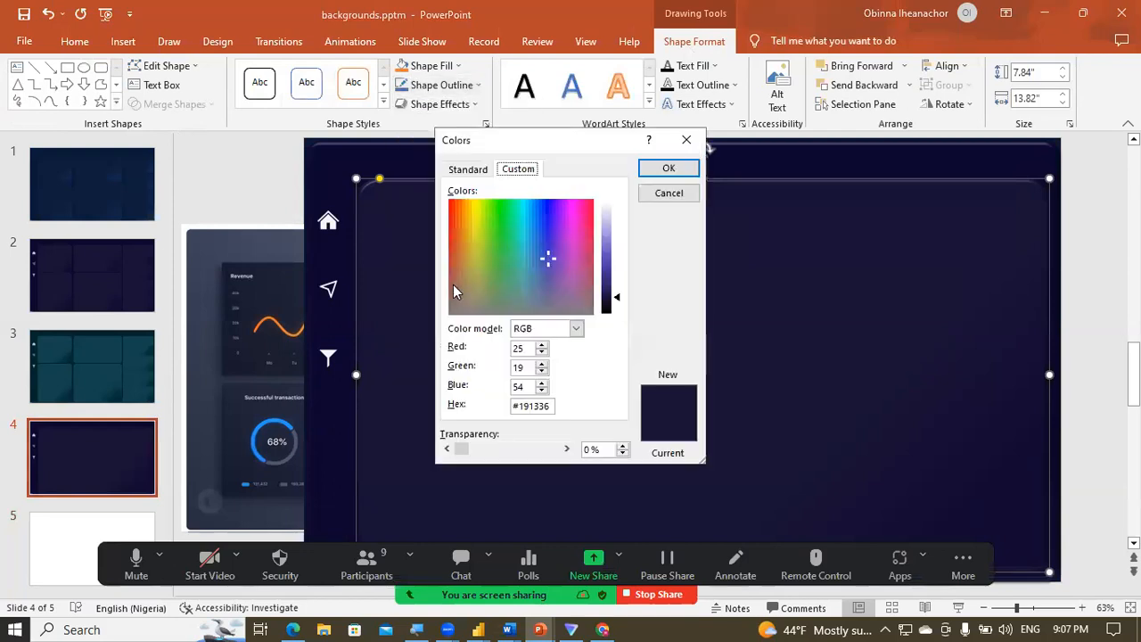
{"action": "left_click", "coordinate": [532, 407]}
{"action": "key", "text": "ctrl+c"}
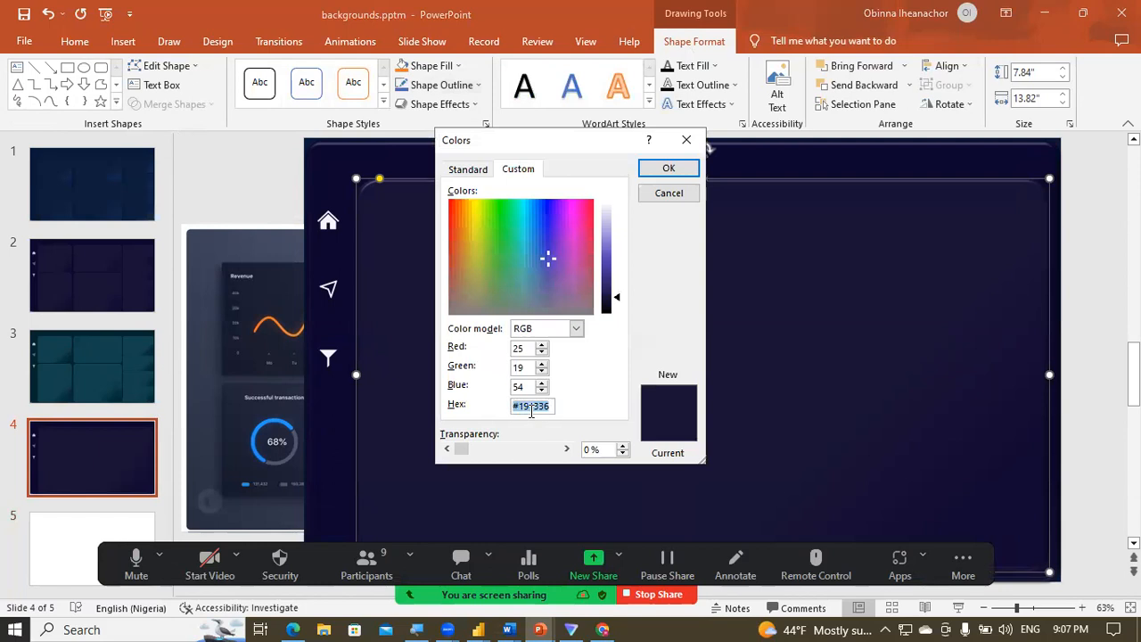
{"action": "left_click", "coordinate": [684, 146]}
{"action": "left_click", "coordinate": [820, 164]}
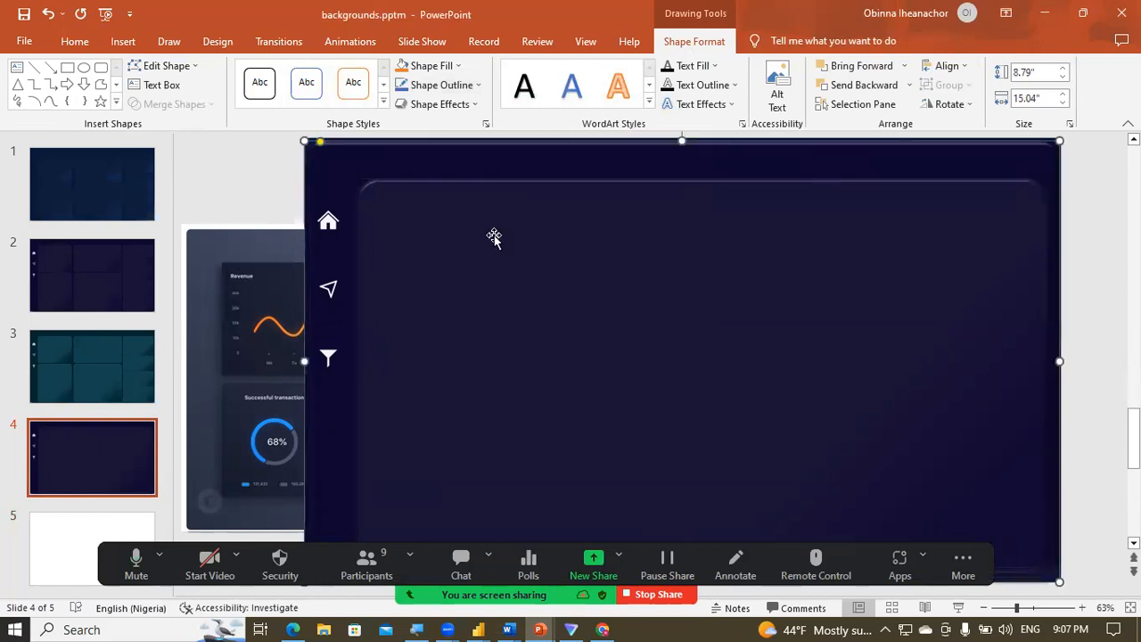
Step: Switch to the Coolors palettes page, remove the Red tag and search for palettes containing #191336
{"action": "left_click", "coordinate": [104, 506]}
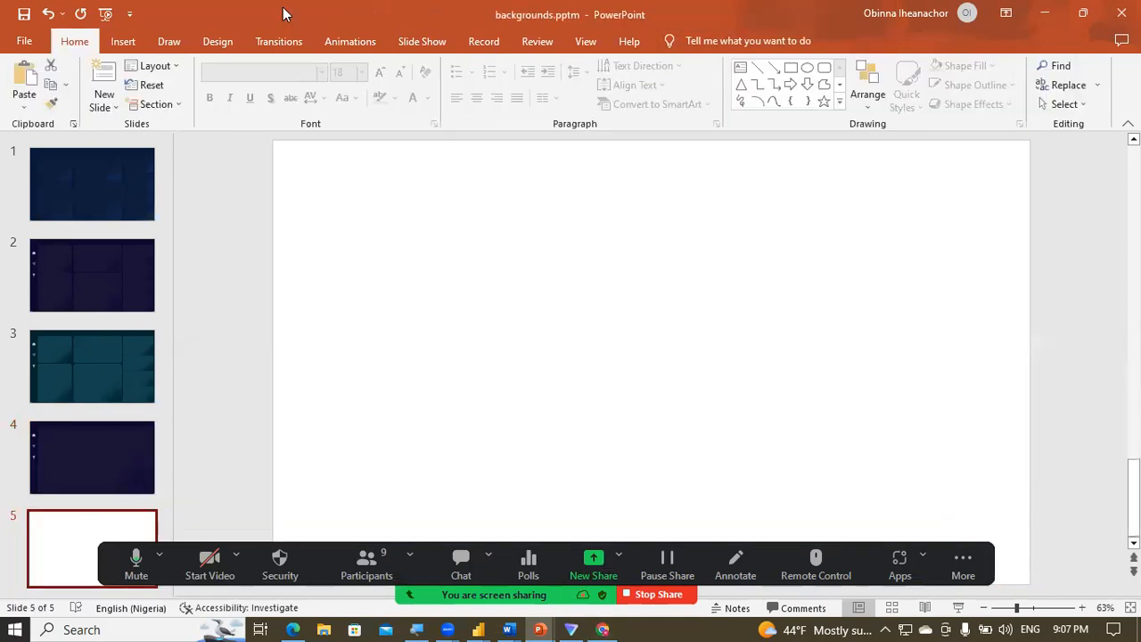
{"action": "left_click", "coordinate": [603, 628]}
{"action": "left_click", "coordinate": [284, 13]}
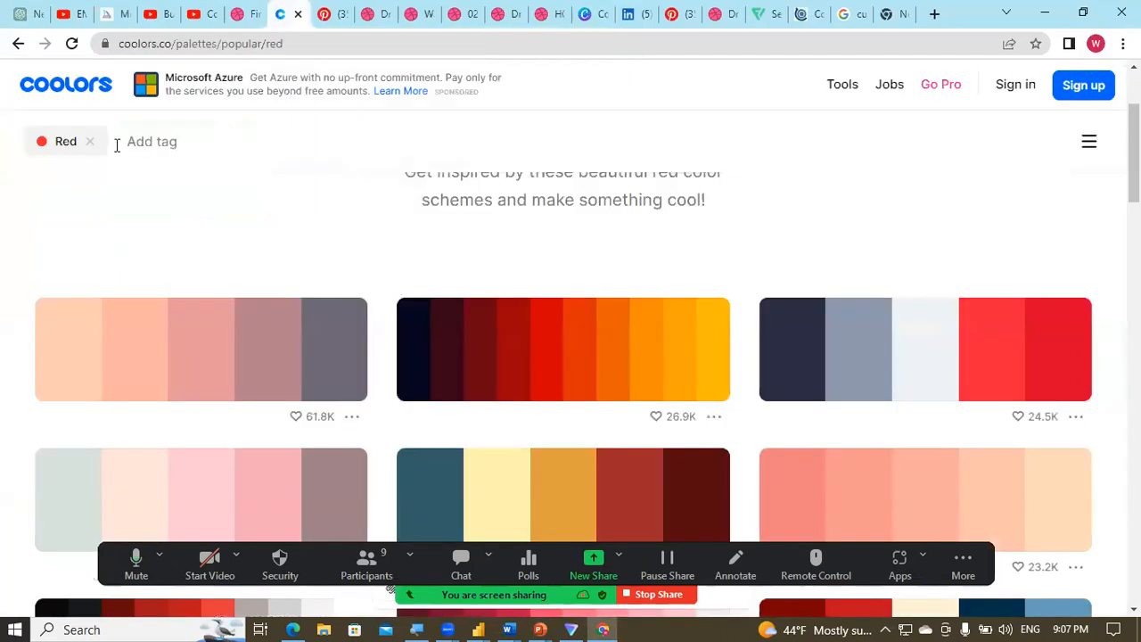
{"action": "left_click", "coordinate": [90, 142]}
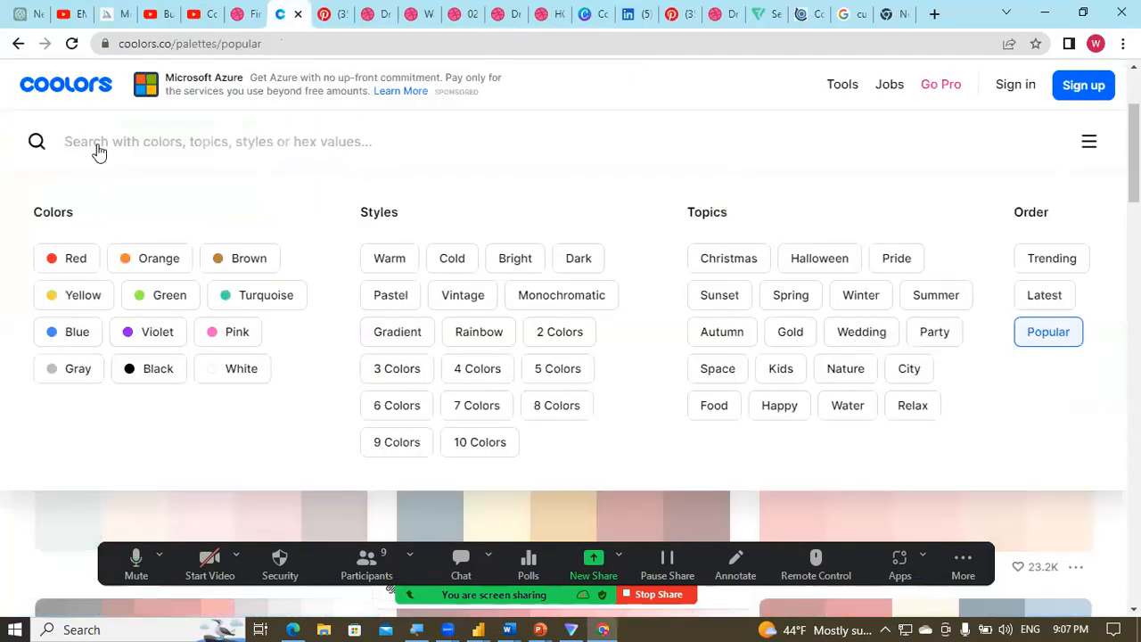
{"action": "key", "text": "ctrl+v"}
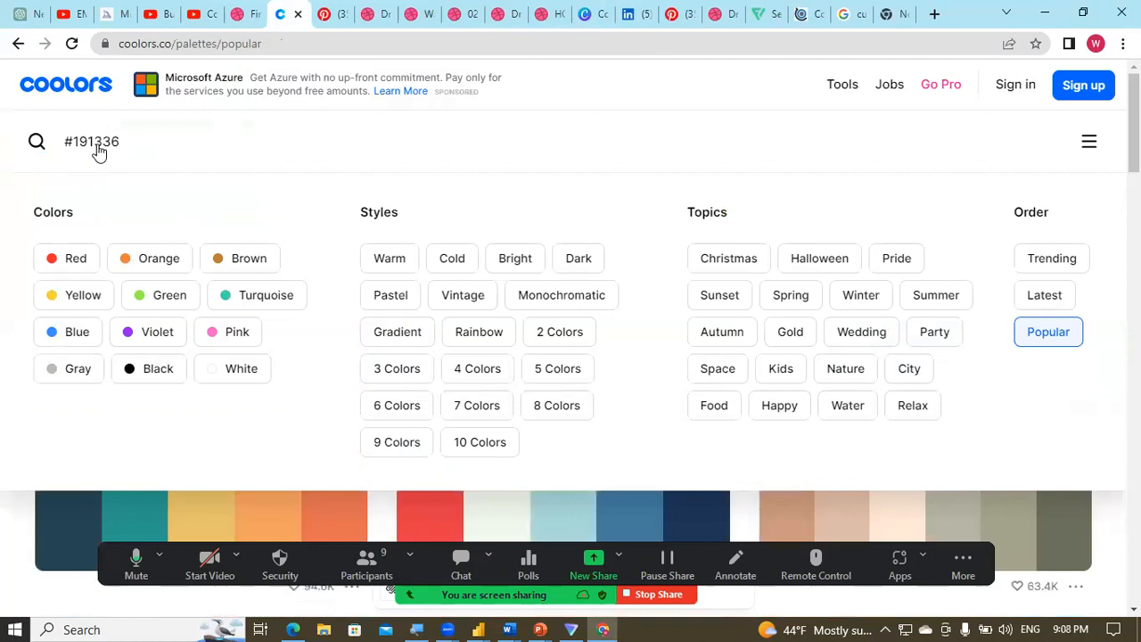
{"action": "key", "text": "Return"}
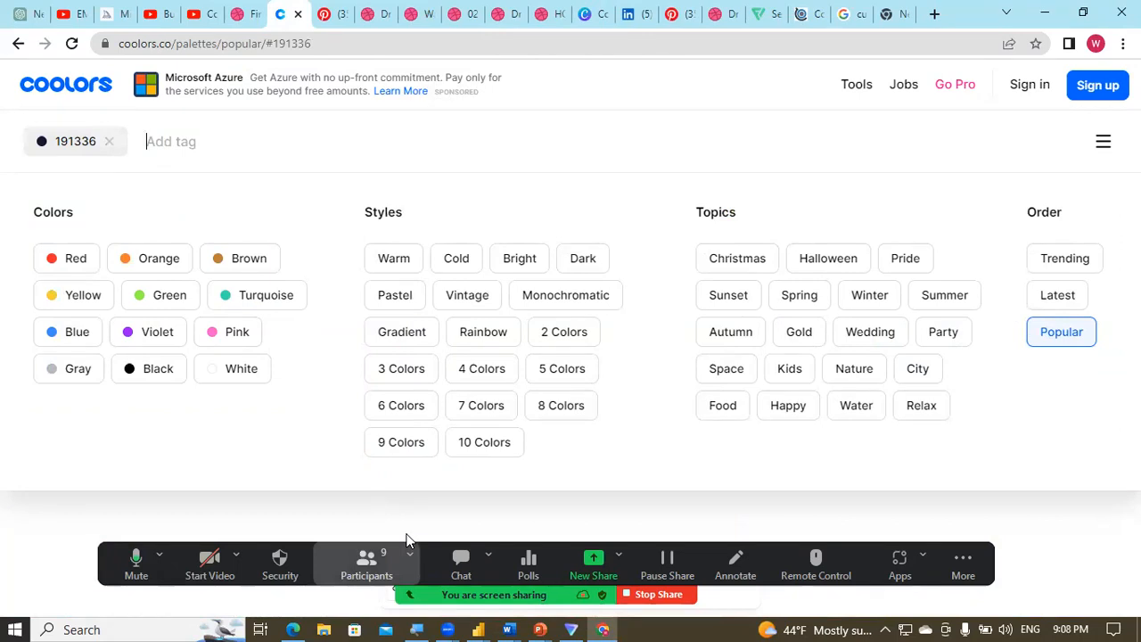
{"action": "left_click_drag", "start_coordinate": [407, 544], "coordinate": [384, 4]}
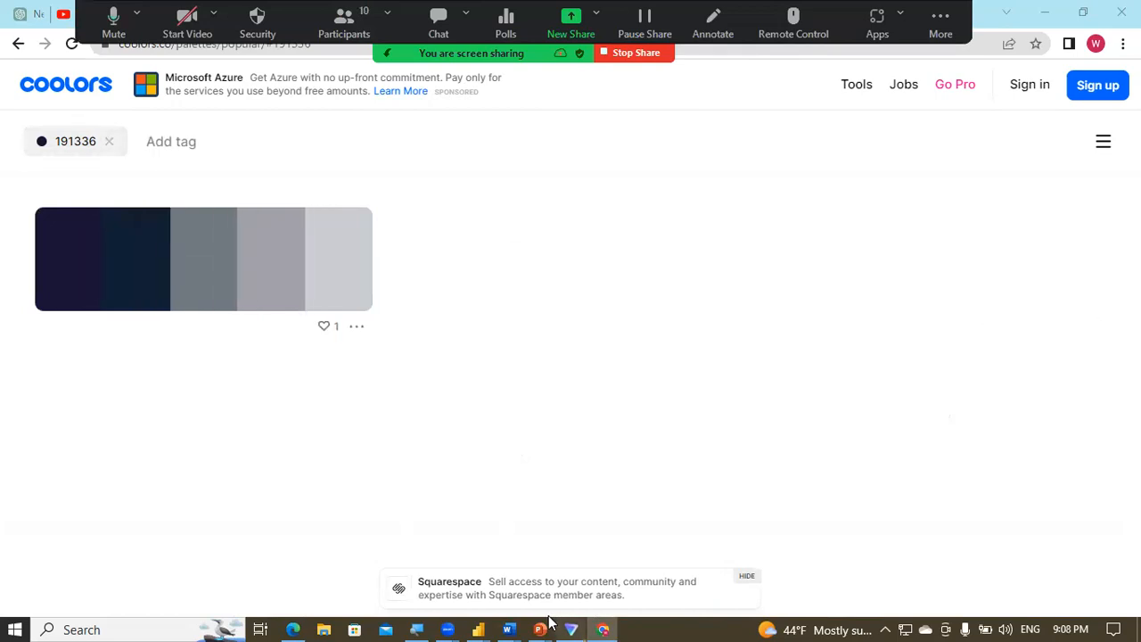
Step: Switch back to backgrounds.pptm and select the outer background shape on slide 4 for formatting
{"action": "mouse_move", "coordinate": [541, 628]}
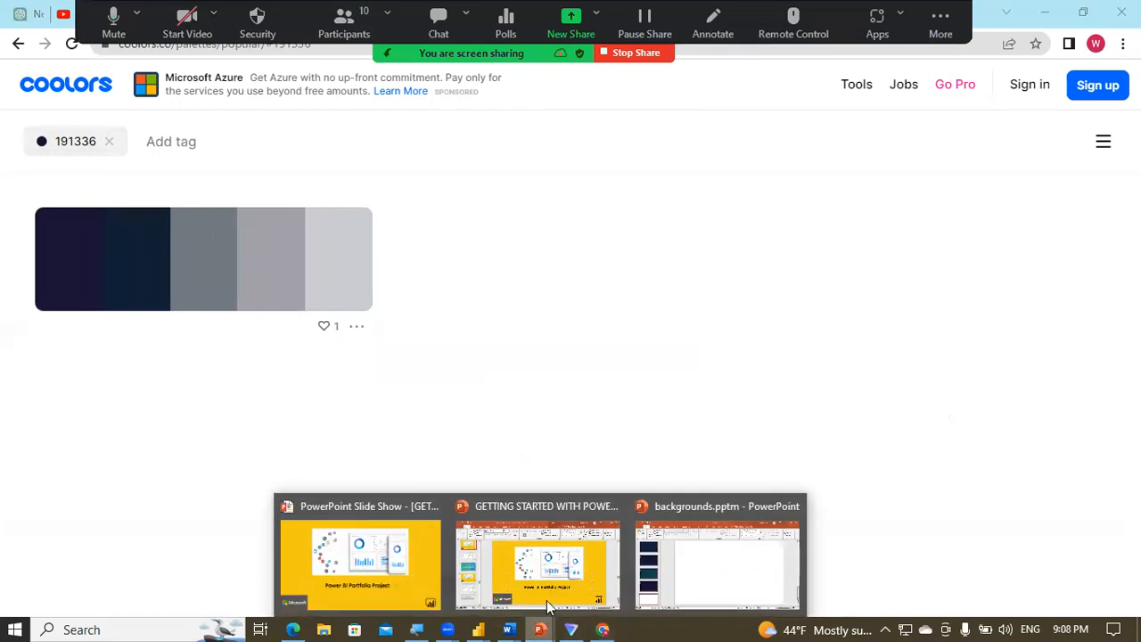
{"action": "left_click", "coordinate": [668, 564]}
{"action": "left_click", "coordinate": [155, 463]}
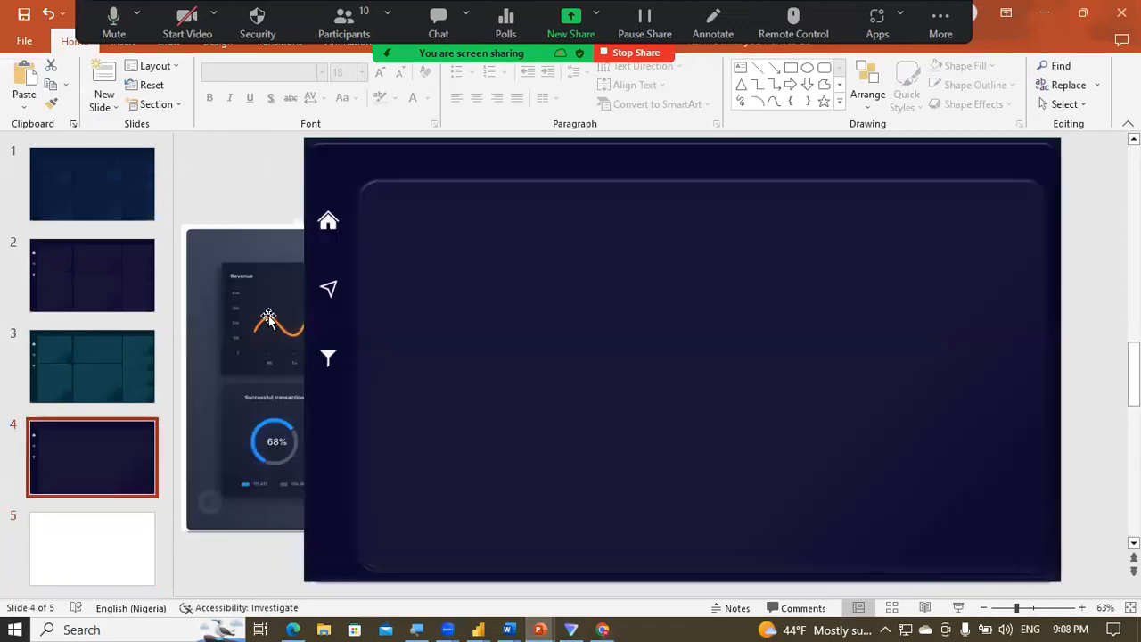
{"action": "left_click", "coordinate": [345, 174]}
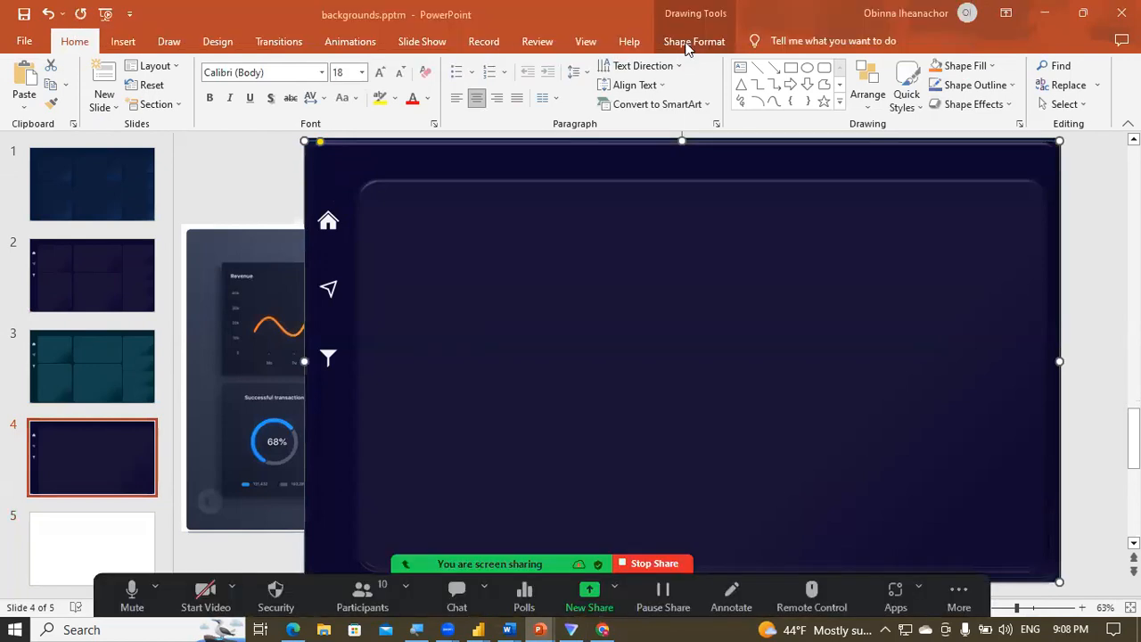
{"action": "left_click", "coordinate": [688, 43]}
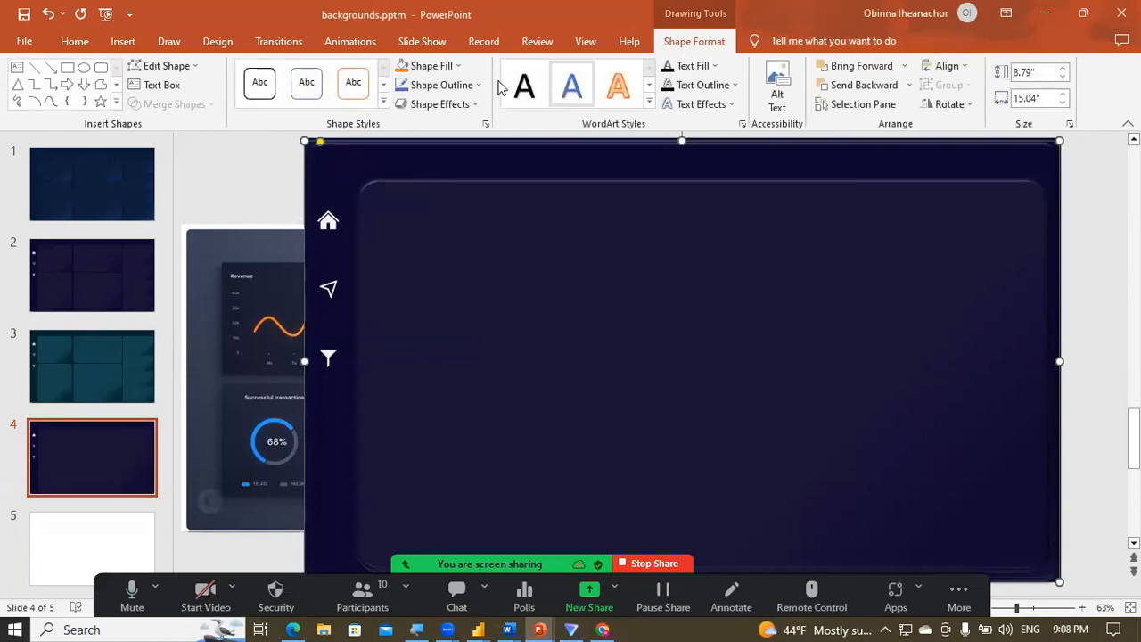
{"action": "left_click", "coordinate": [477, 86]}
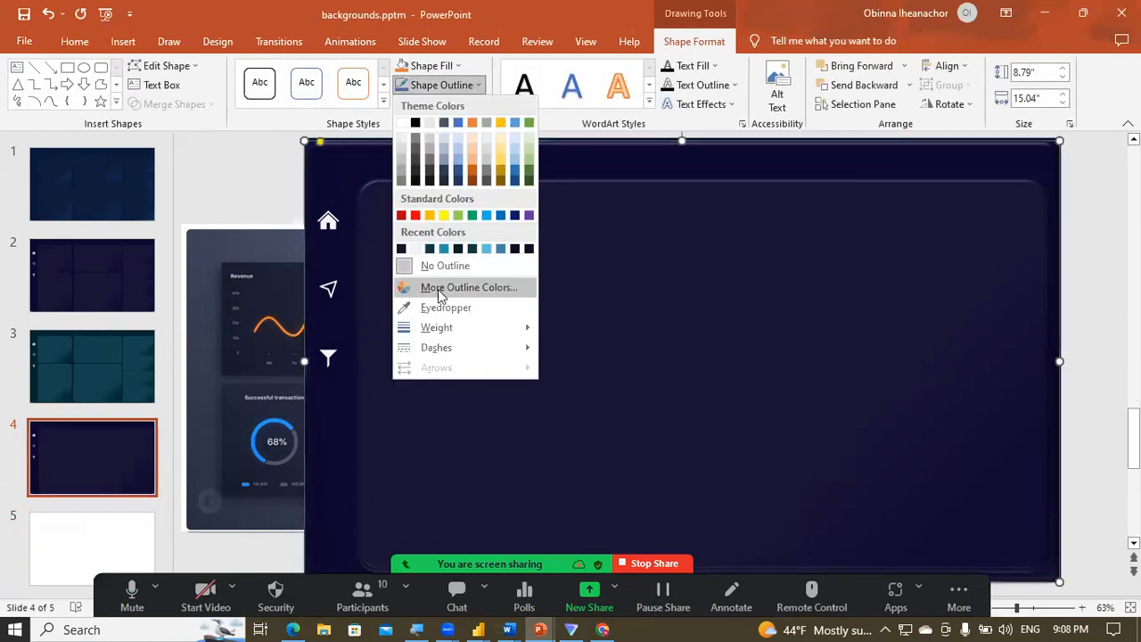
{"action": "left_click", "coordinate": [457, 68]}
{"action": "left_click", "coordinate": [455, 66]}
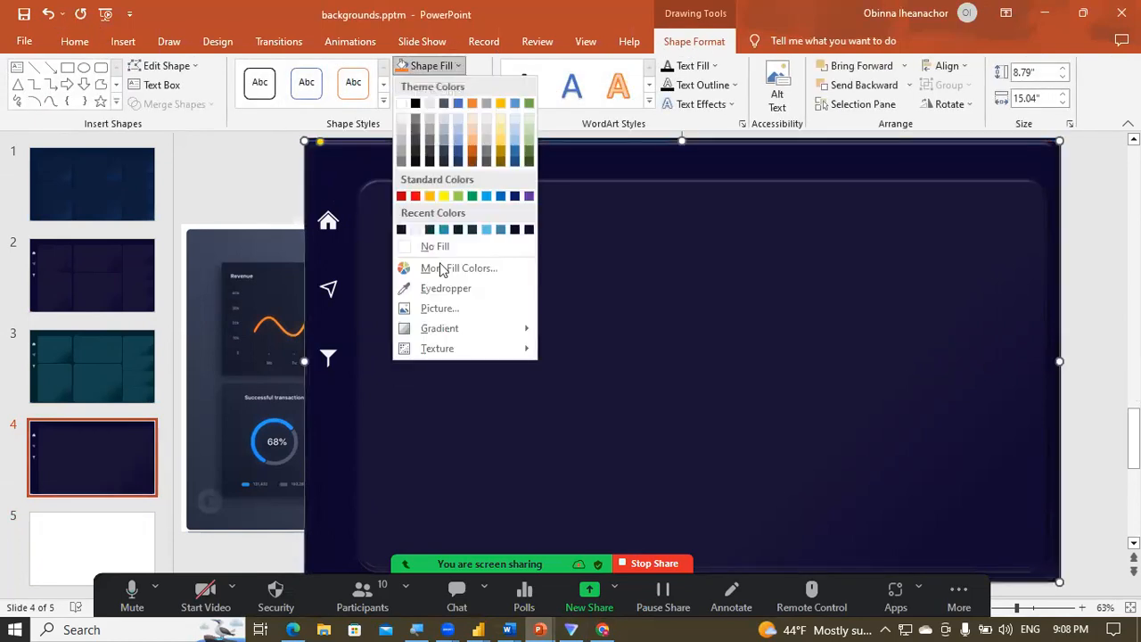
{"action": "left_click", "coordinate": [466, 267]}
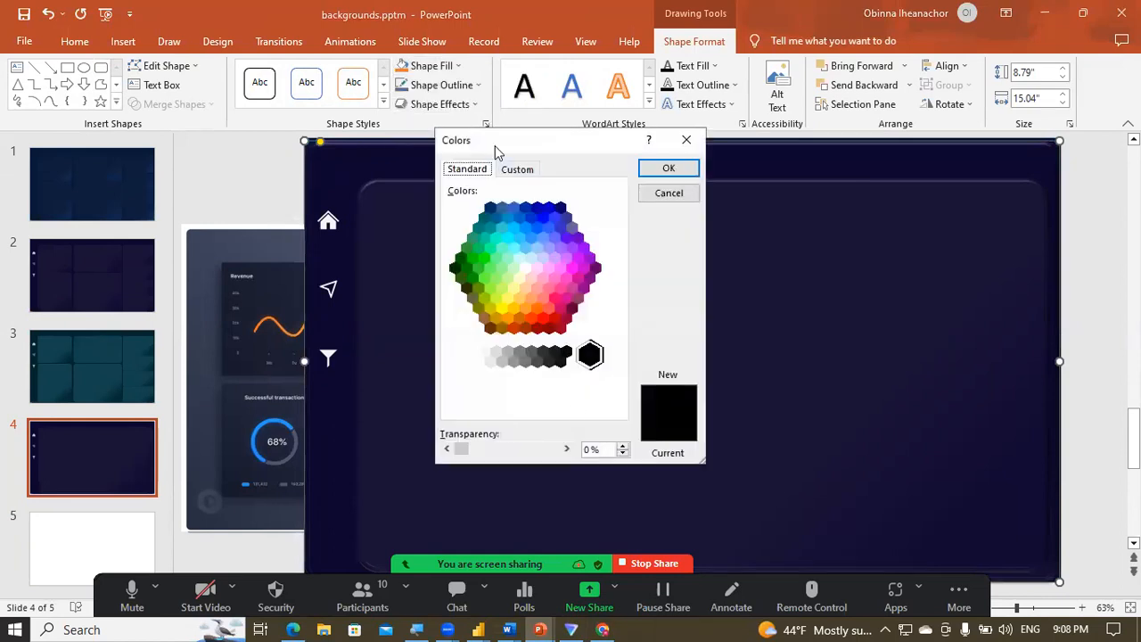
{"action": "left_click", "coordinate": [518, 169]}
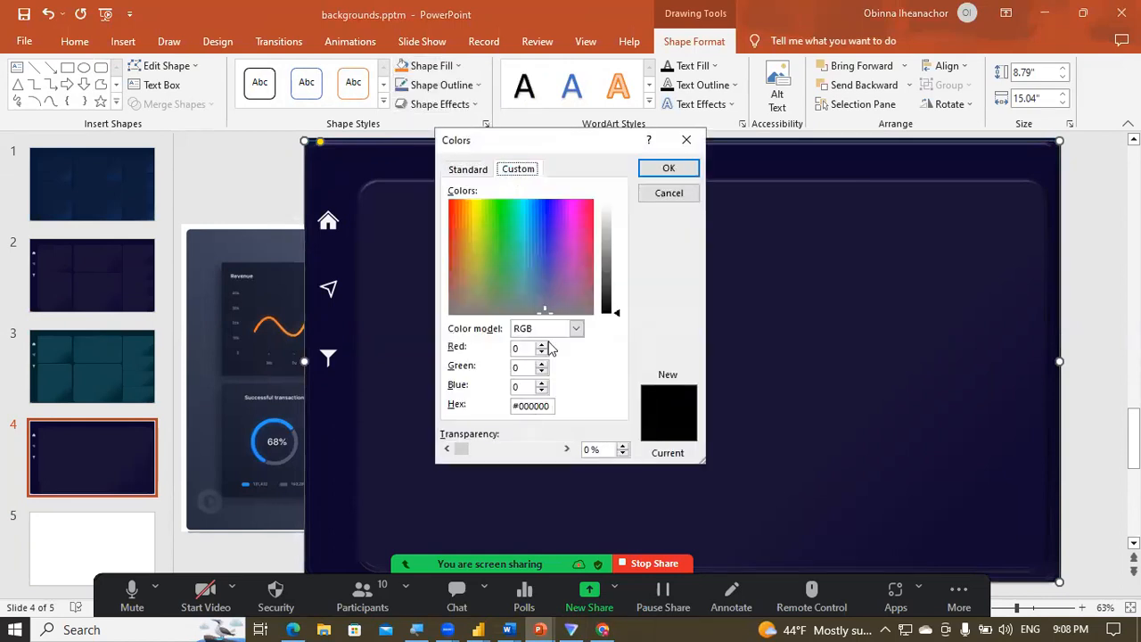
{"action": "left_click", "coordinate": [752, 168]}
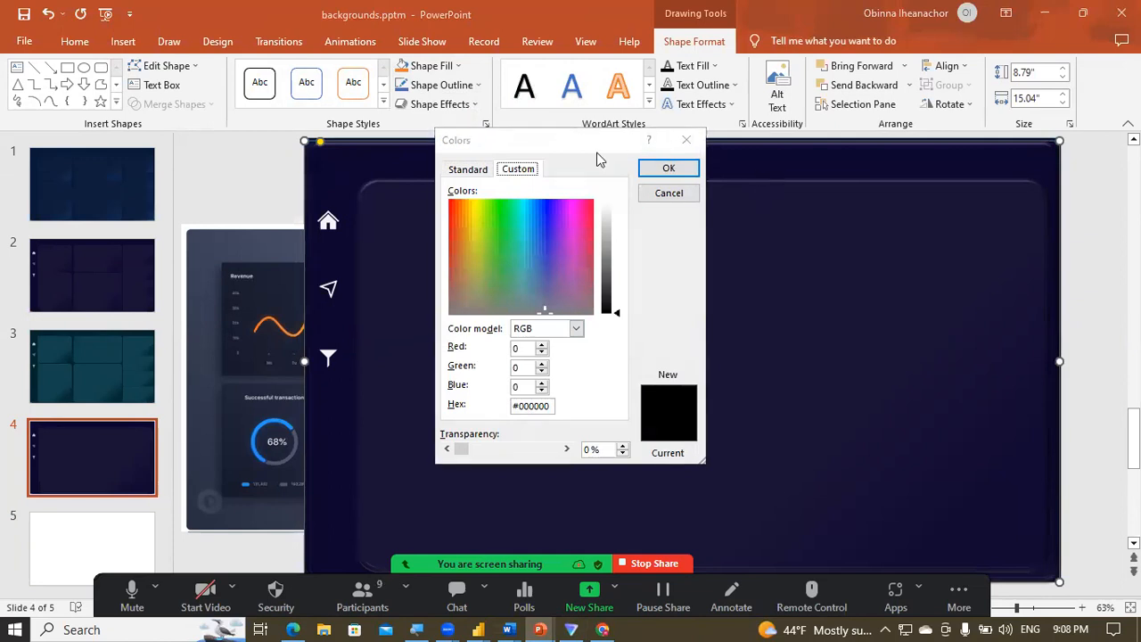
{"action": "left_click", "coordinate": [679, 166]}
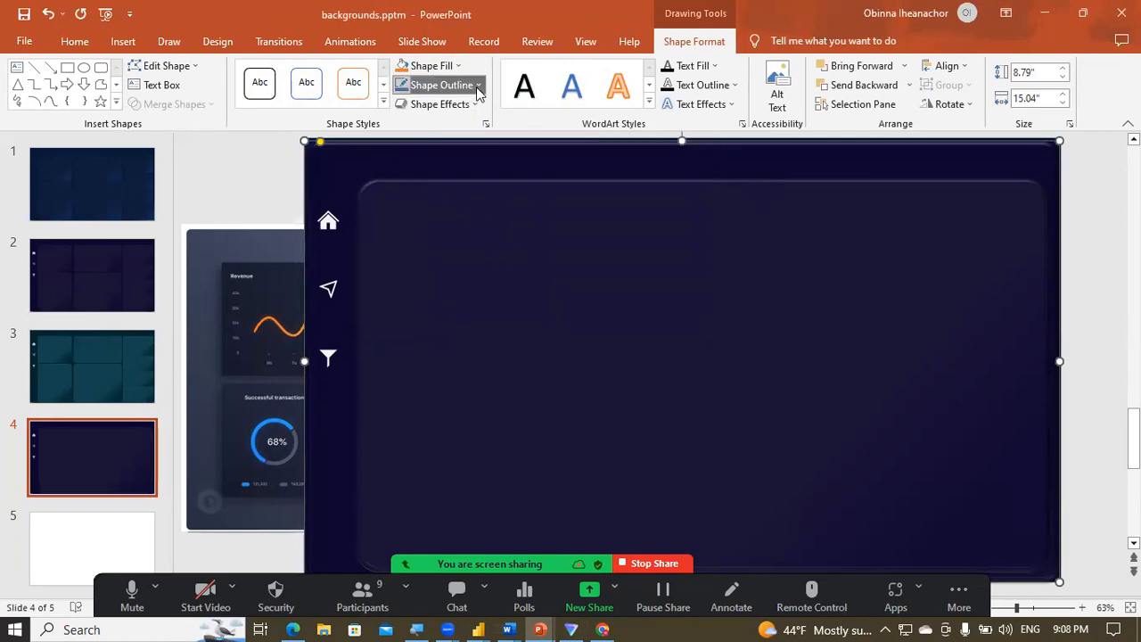
Step: Set the outer background shape's outline to the dark navy sampled from just outside the inner panel with the Eyedropper
{"action": "left_click", "coordinate": [479, 86]}
{"action": "left_click", "coordinate": [446, 307]}
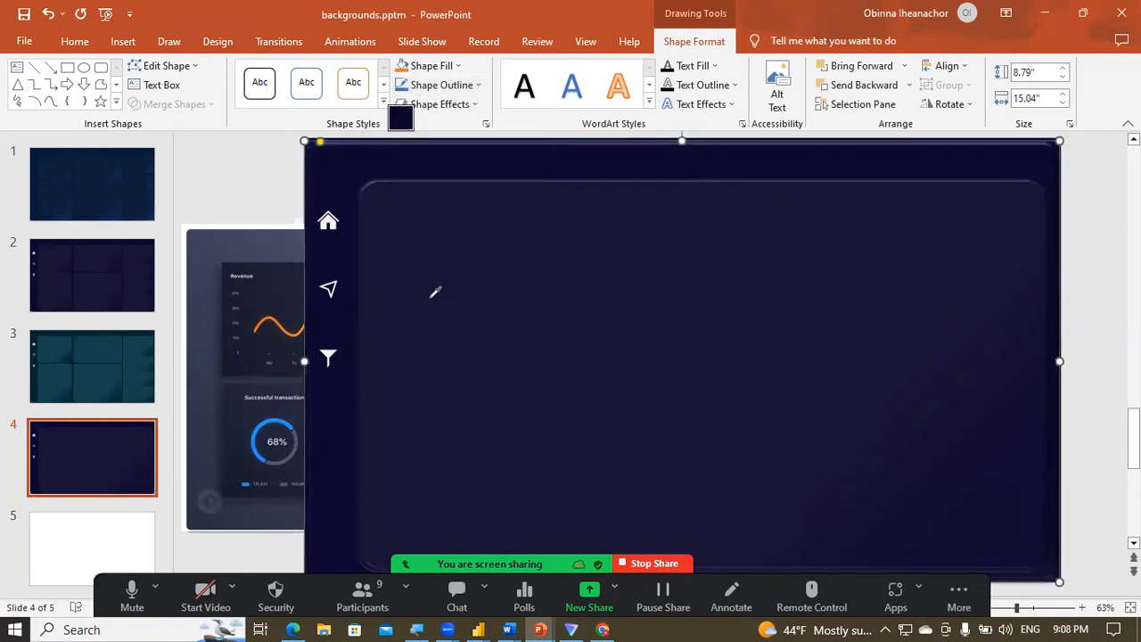
{"action": "left_click", "coordinate": [357, 171]}
Step: Copy the outer shape's outline hex code #0D062F and switch to the Coolors palettes page
{"action": "left_click", "coordinate": [473, 85]}
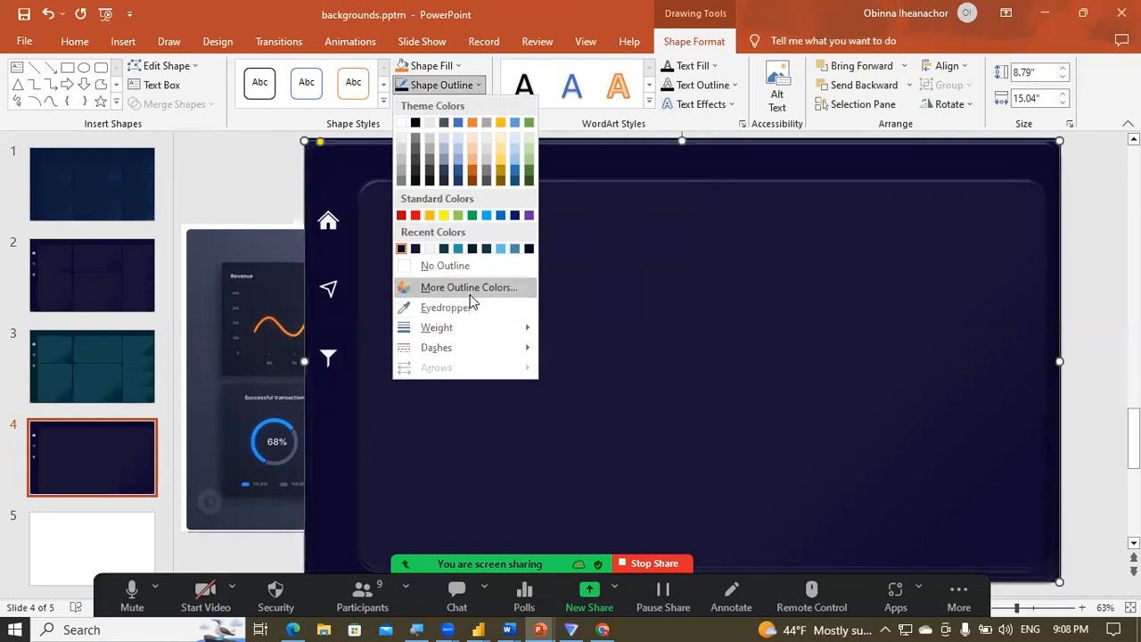
{"action": "left_click", "coordinate": [470, 296]}
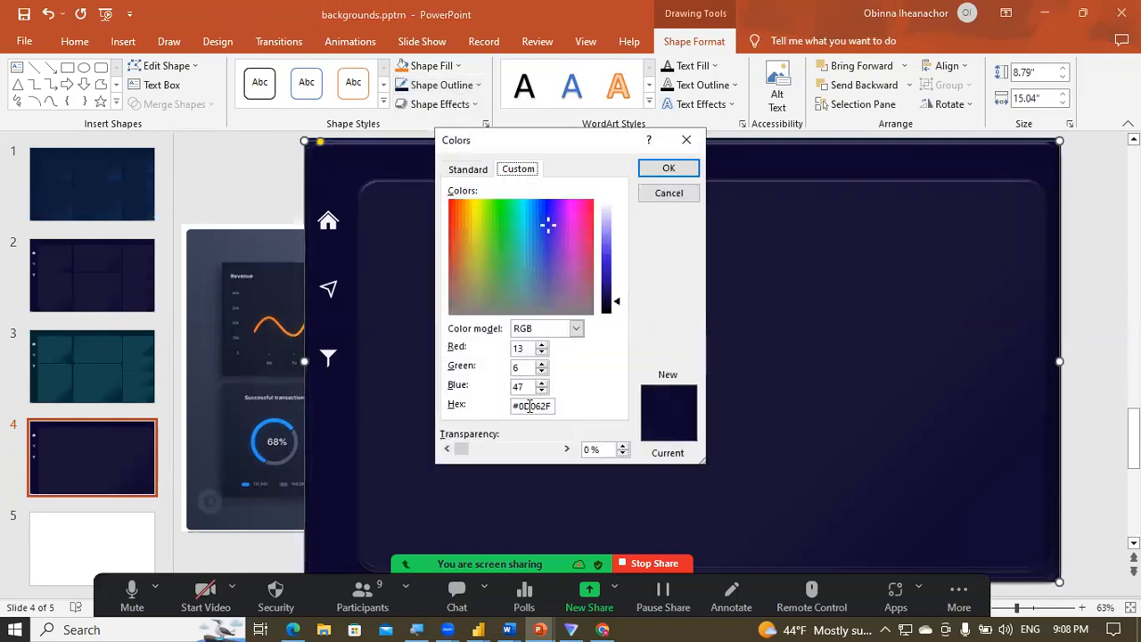
{"action": "double_click", "coordinate": [530, 406]}
{"action": "key", "text": "ctrl+c"}
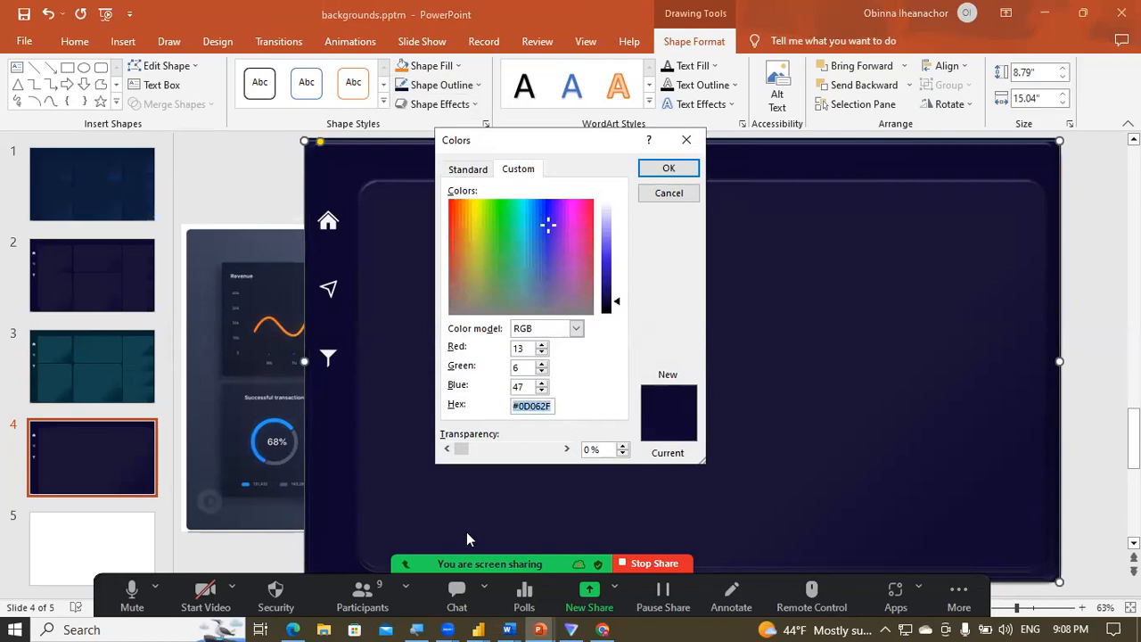
{"action": "left_click", "coordinate": [602, 630]}
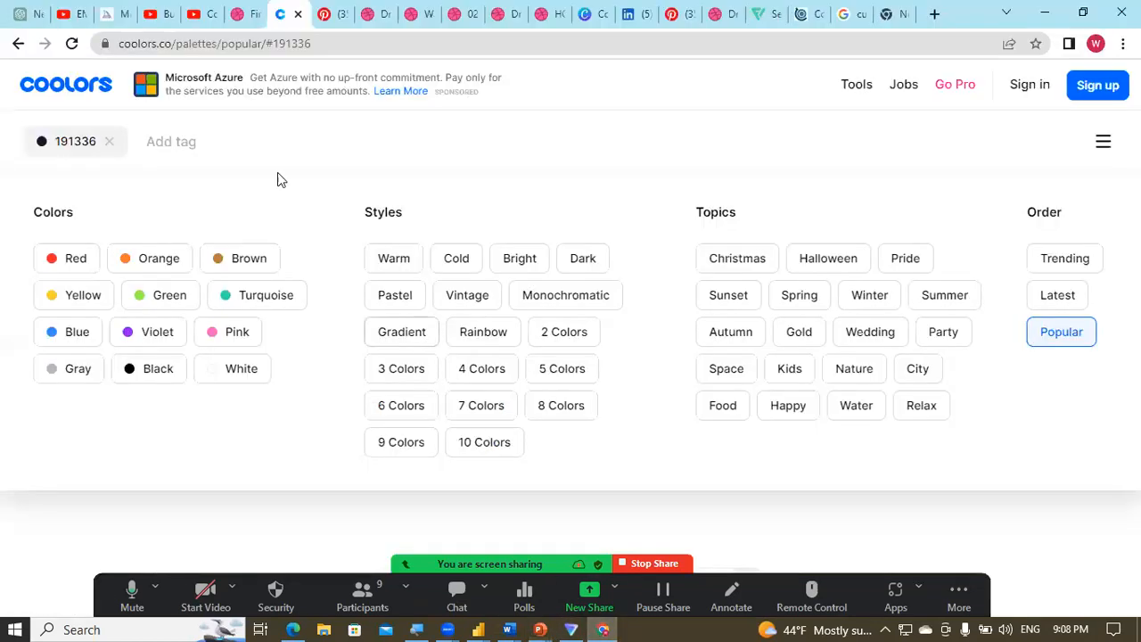
Step: Replace the 191336 tag with the copied hex code #0D062F and search the palettes containing it
{"action": "left_click", "coordinate": [109, 141]}
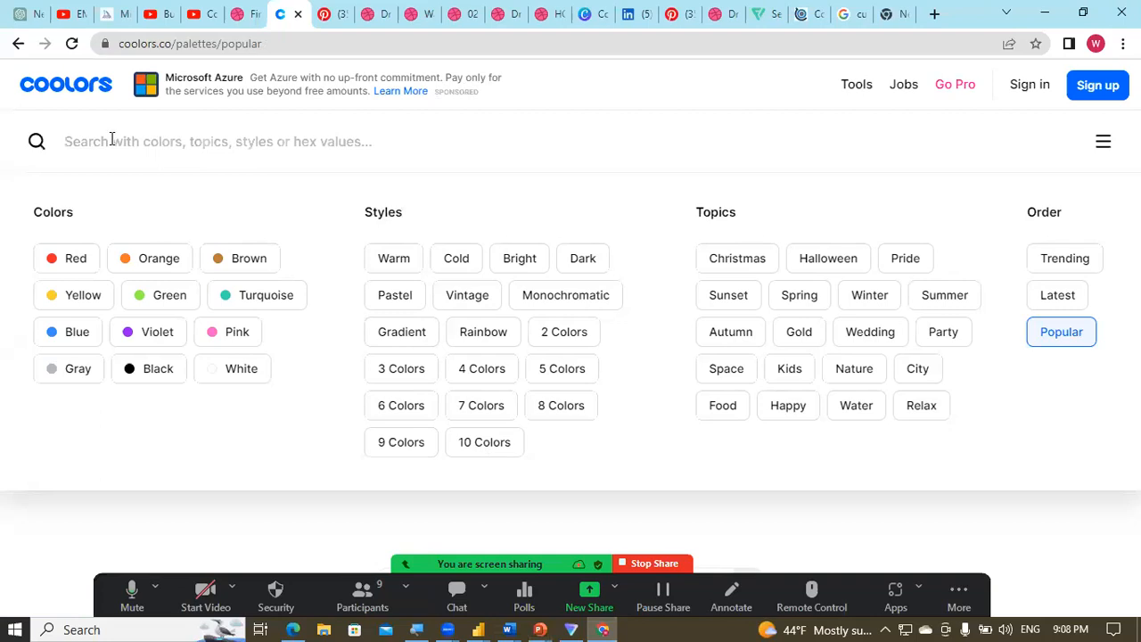
{"action": "key", "text": "ctrl+v"}
{"action": "key", "text": "Return"}
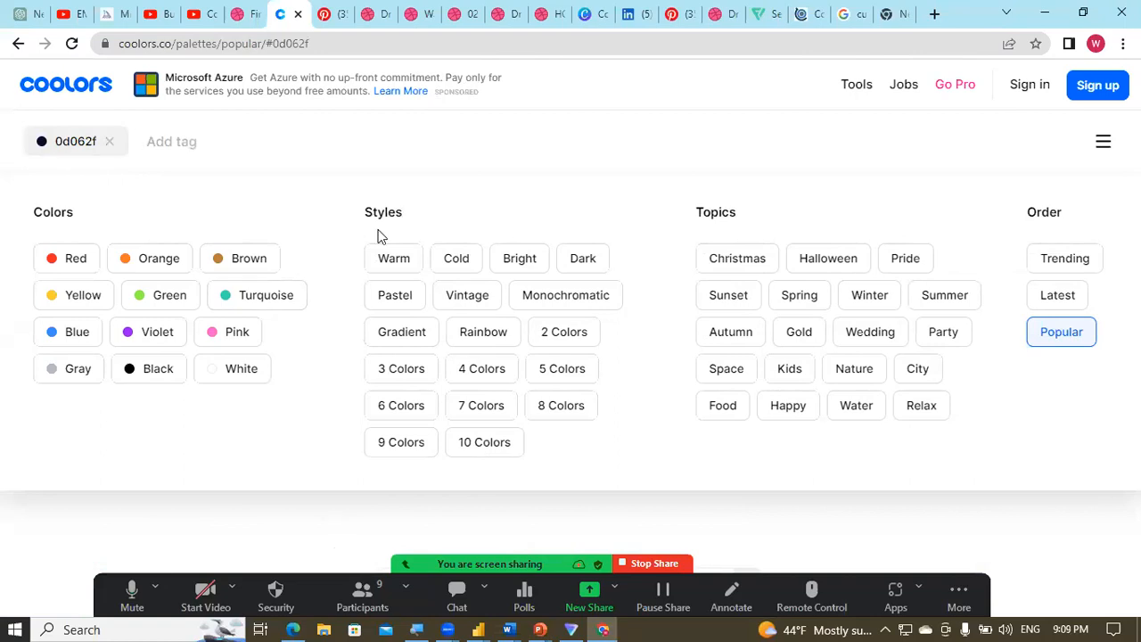
{"action": "left_click", "coordinate": [377, 177]}
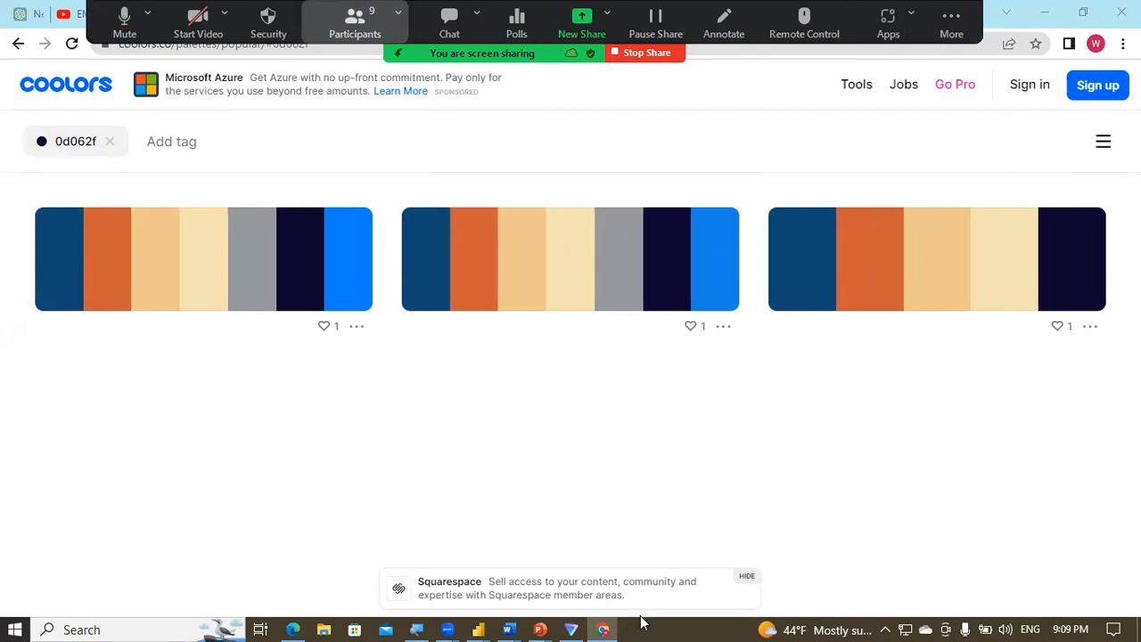
Step: Switch back to backgrounds.pptm in PowerPoint, close the Colors dialog and go to the blank slide 5
{"action": "mouse_move", "coordinate": [551, 625]}
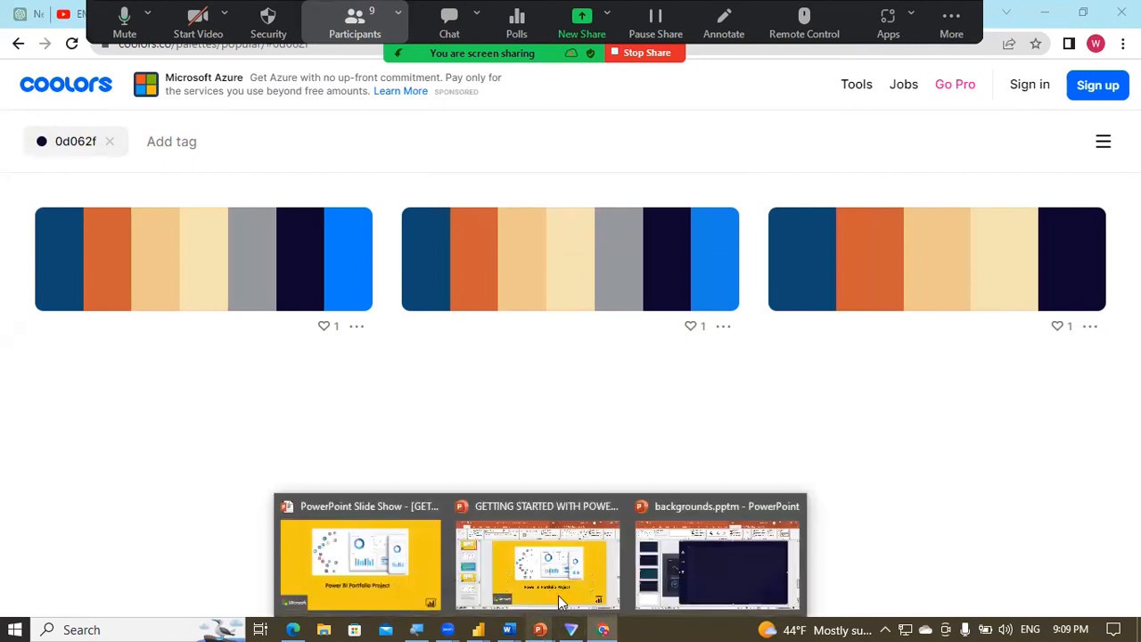
{"action": "left_click", "coordinate": [649, 587]}
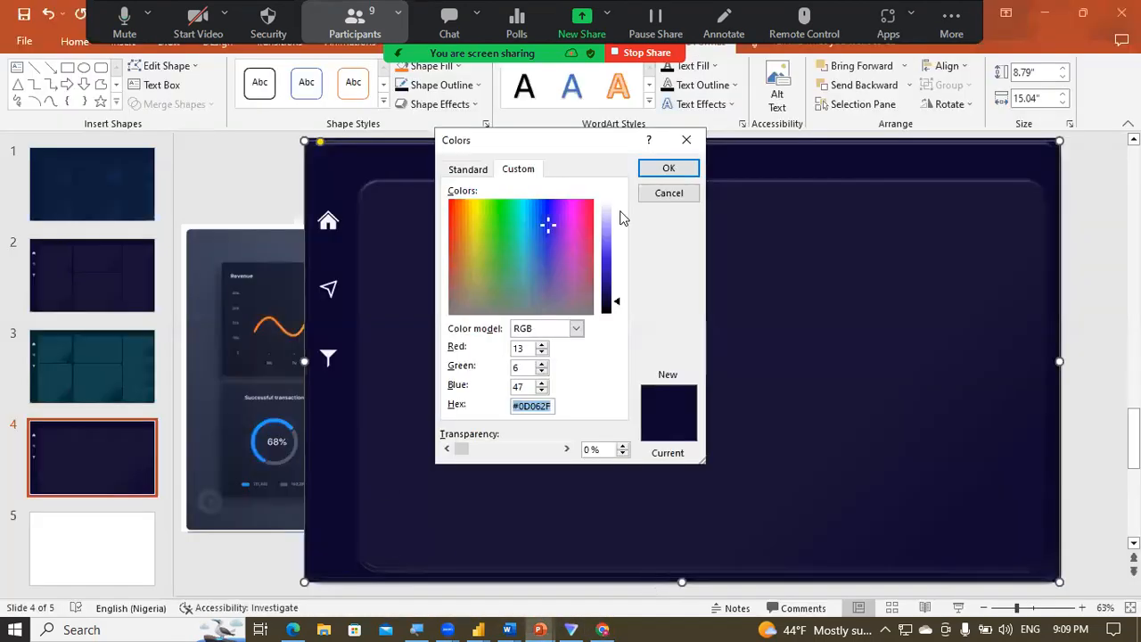
{"action": "left_click", "coordinate": [684, 140]}
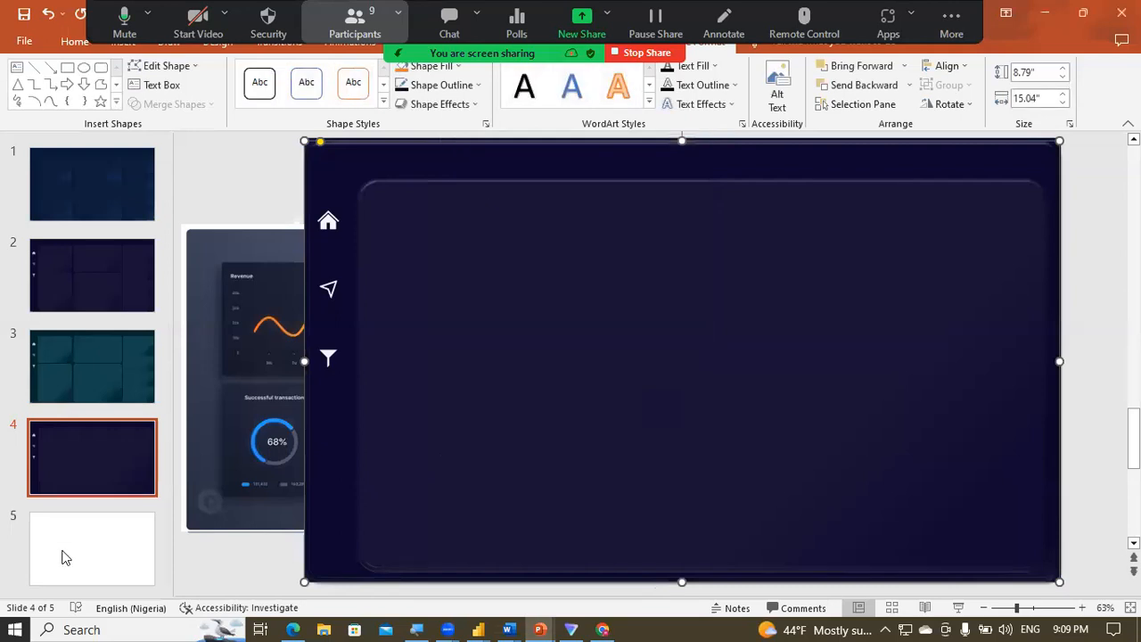
{"action": "left_click", "coordinate": [55, 584]}
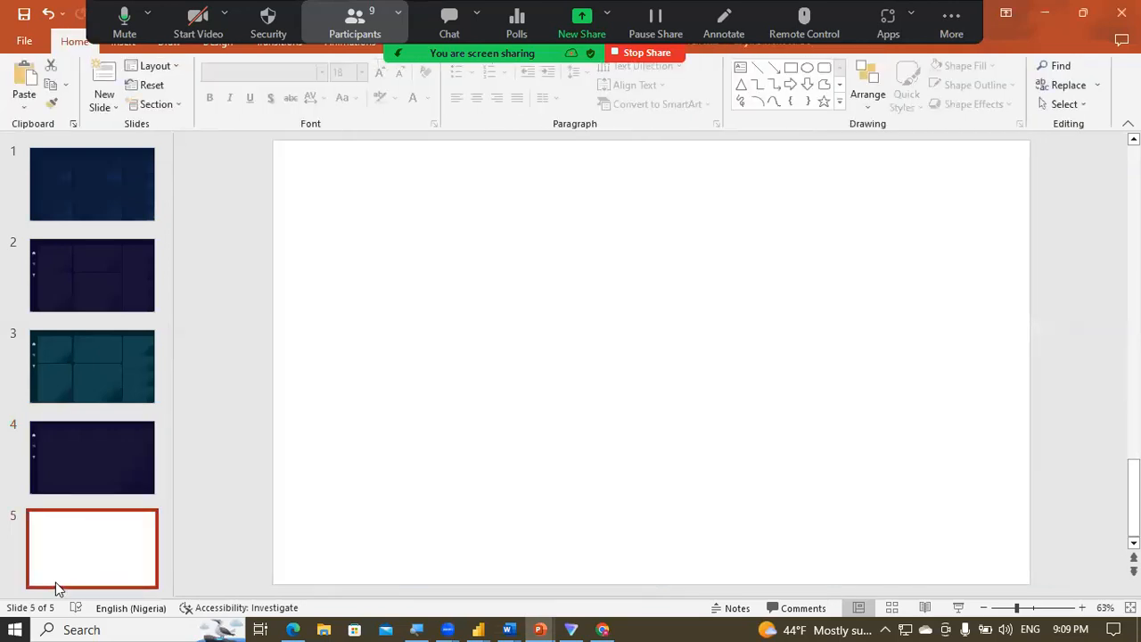
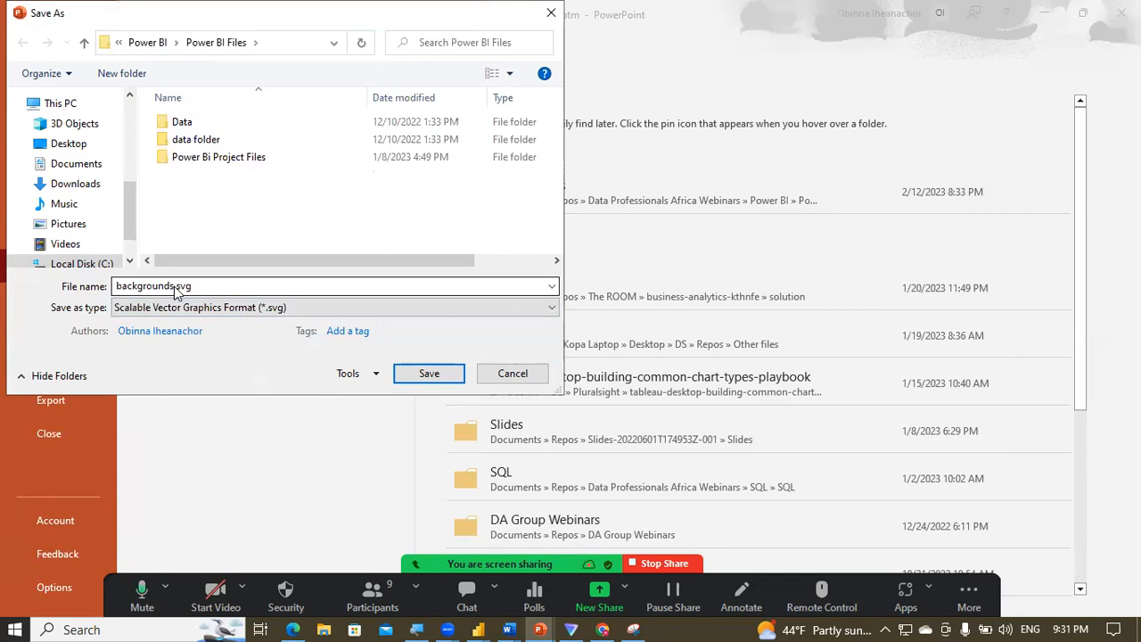
Step: Save only the current slide as "demo background.svg" in the Power BI Files folder
{"action": "left_click", "coordinate": [174, 293]}
{"action": "left_click_drag", "start_coordinate": [176, 294], "coordinate": [107, 291]}
{"action": "type", "text": "demo"}
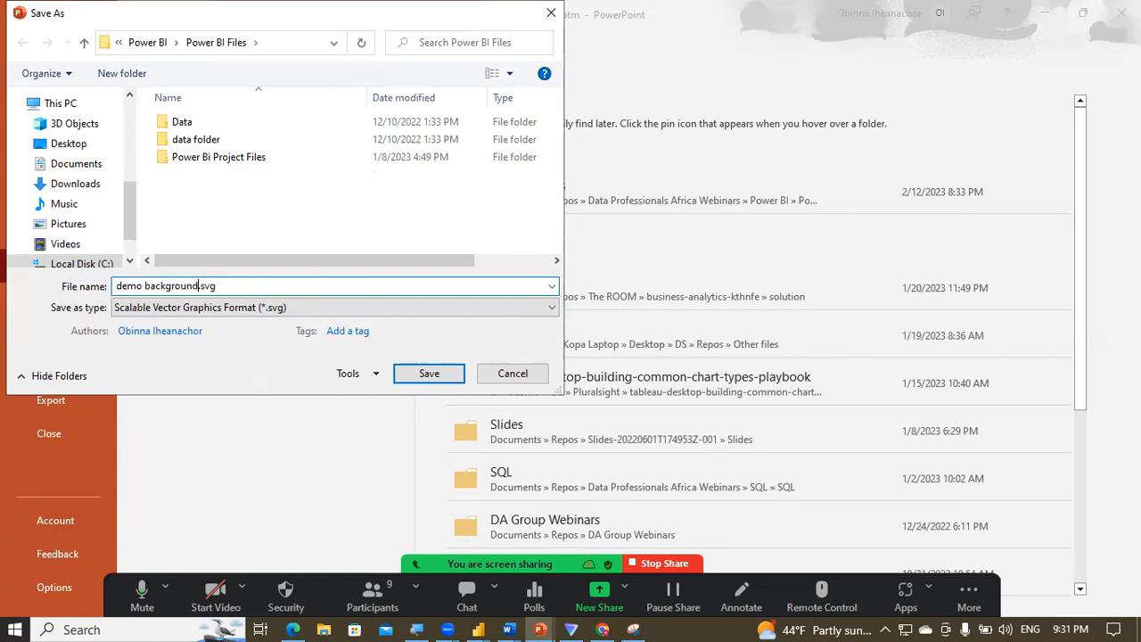
{"action": "left_click", "coordinate": [428, 373]}
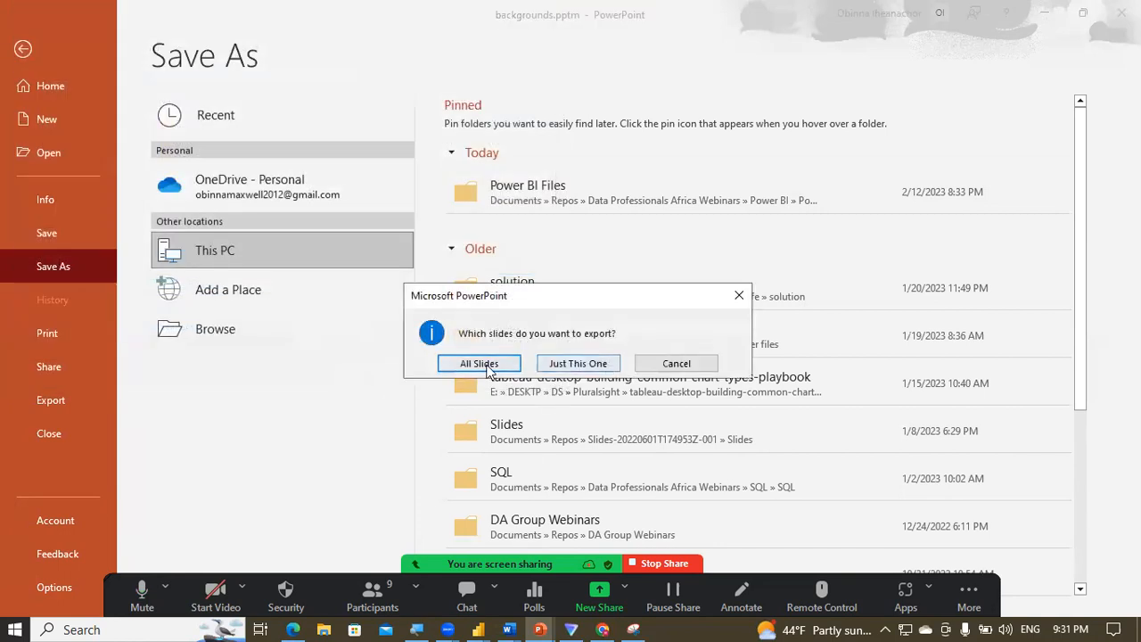
{"action": "left_click", "coordinate": [590, 366]}
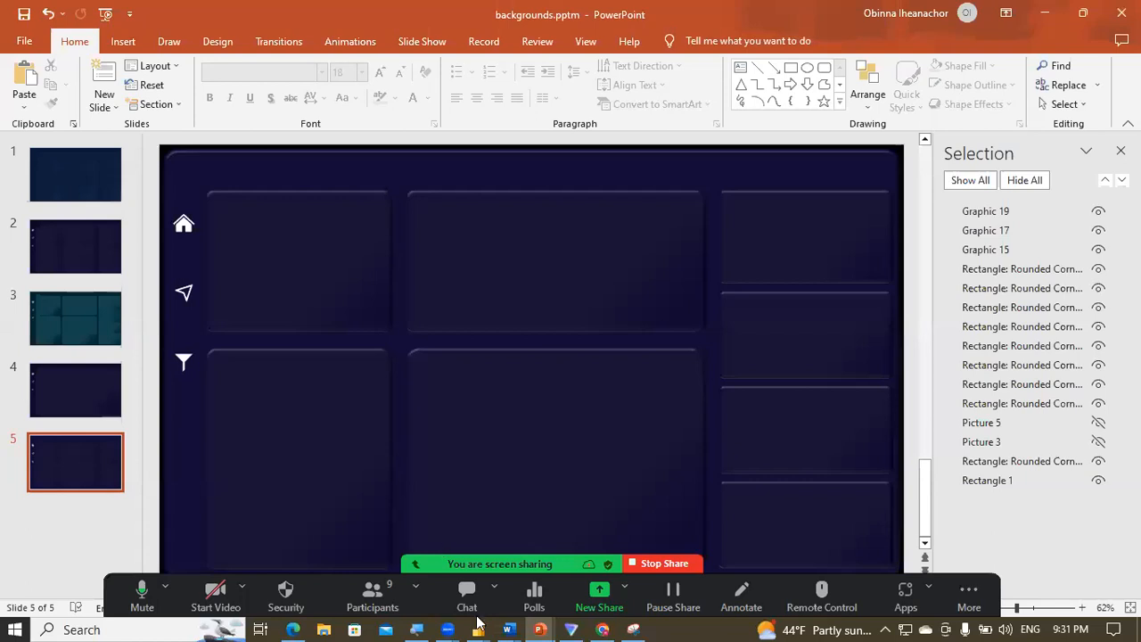
Step: Switch to the light Sales Performance Dashboard in Power BI Desktop and start choosing an image for the canvas background
{"action": "mouse_move", "coordinate": [479, 626]}
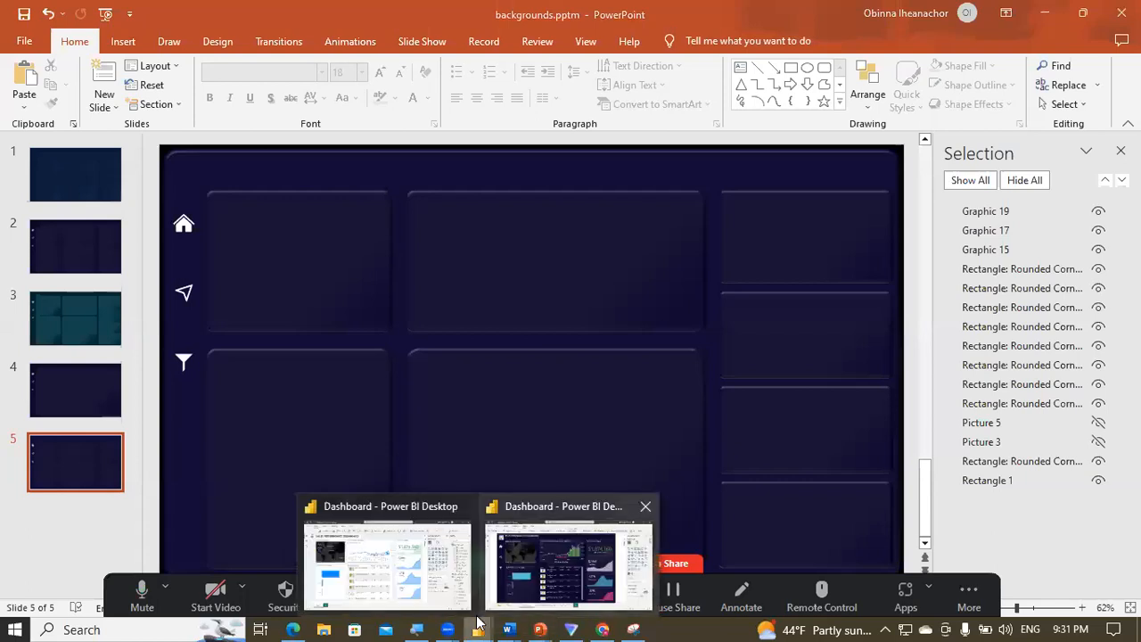
{"action": "left_click", "coordinate": [420, 563]}
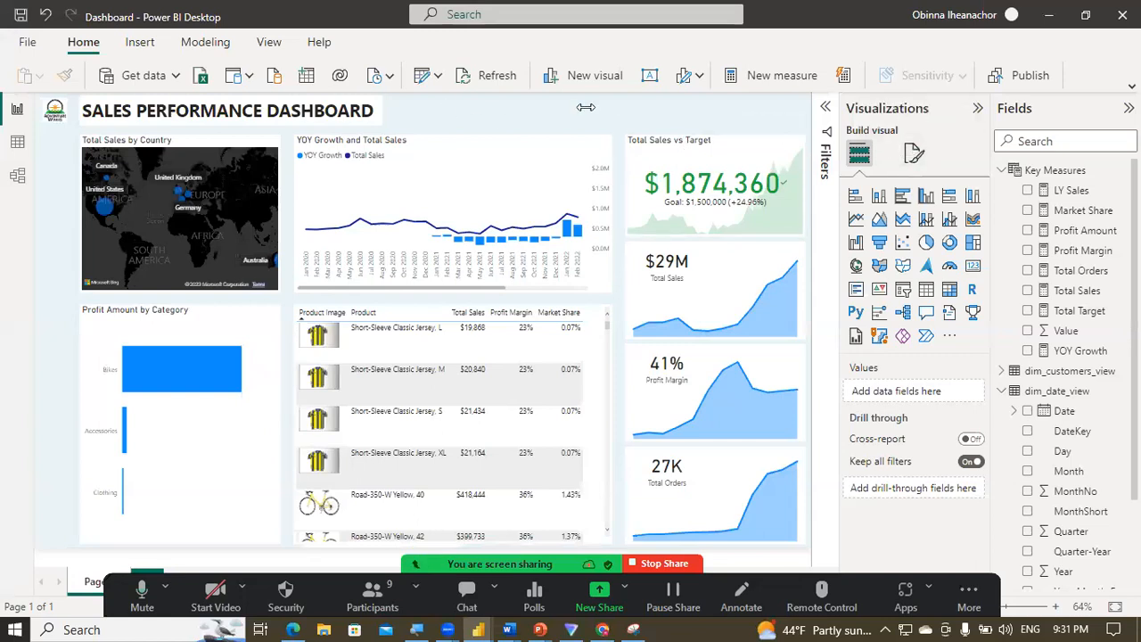
{"action": "left_click", "coordinate": [913, 153]}
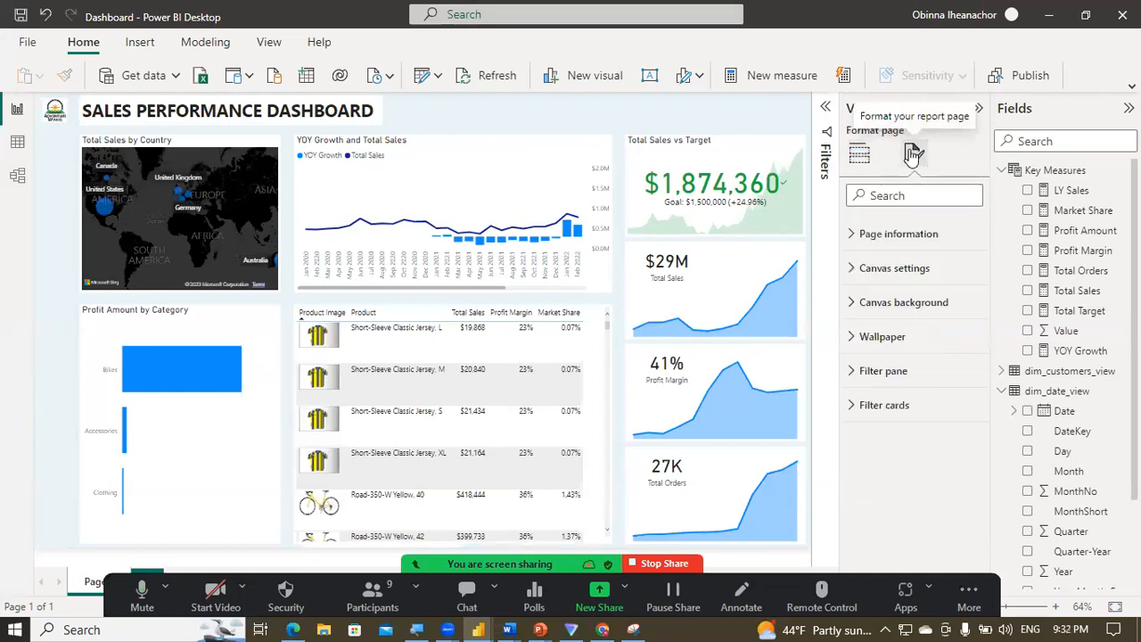
{"action": "left_click", "coordinate": [854, 303]}
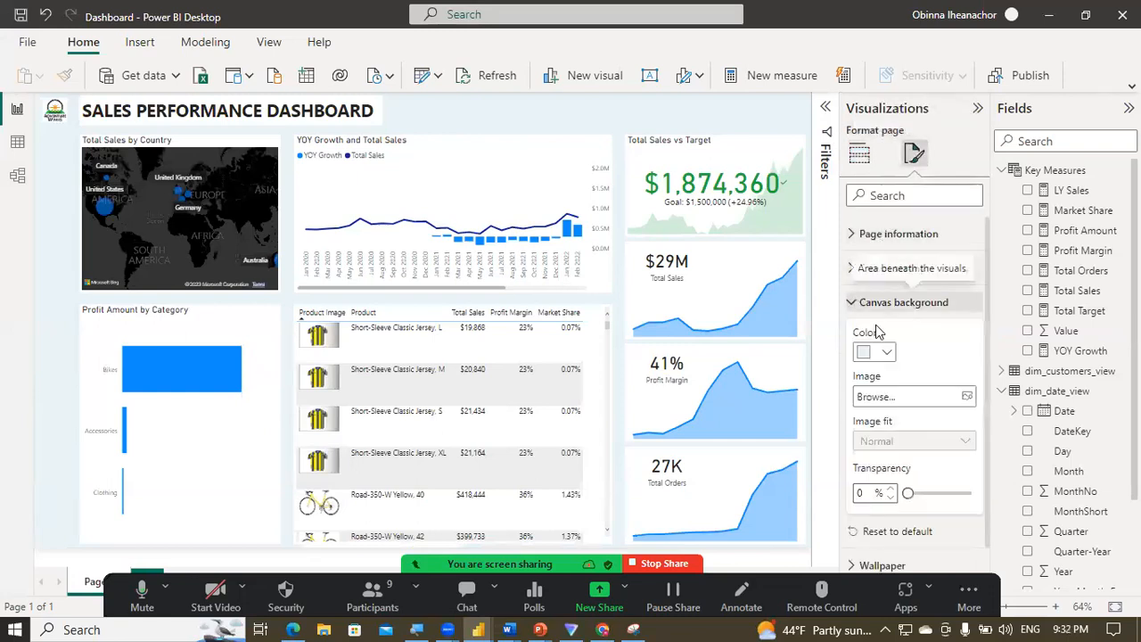
{"action": "left_click", "coordinate": [918, 396]}
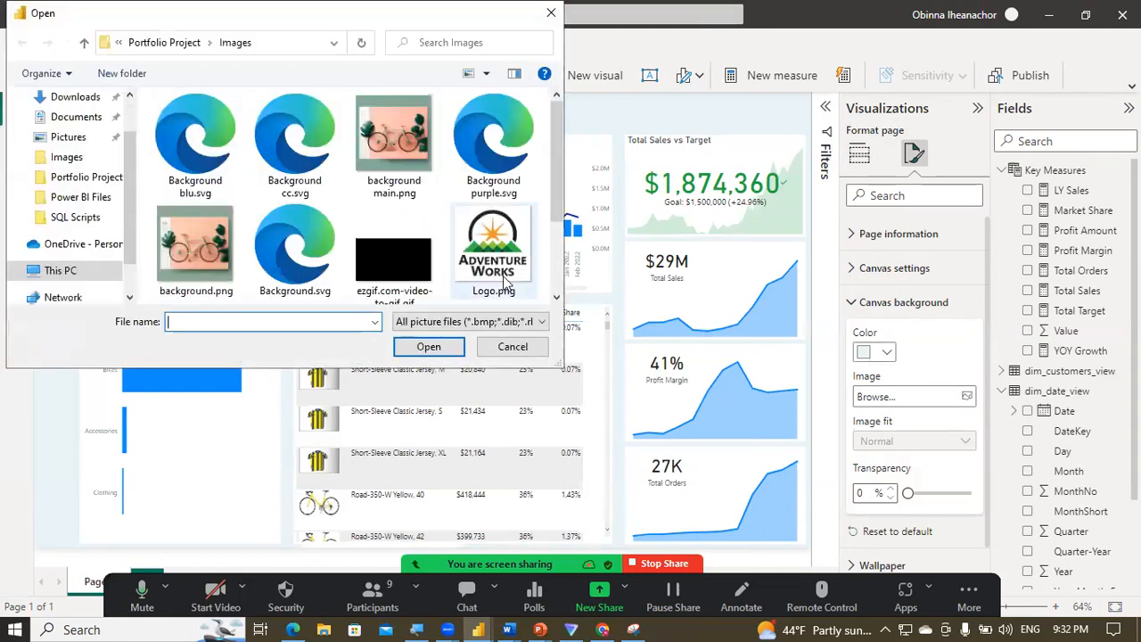
Step: Look for the exported background file in Portfolio Project, its Project Folder and the parent Power BI folders
{"action": "left_click", "coordinate": [170, 46]}
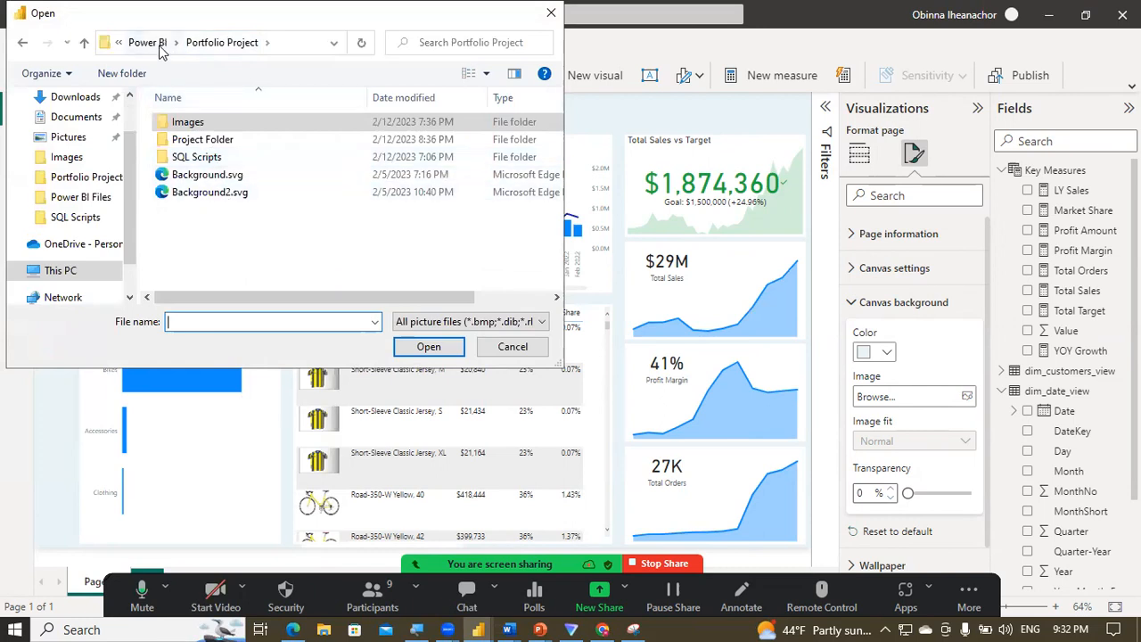
{"action": "left_click", "coordinate": [159, 46]}
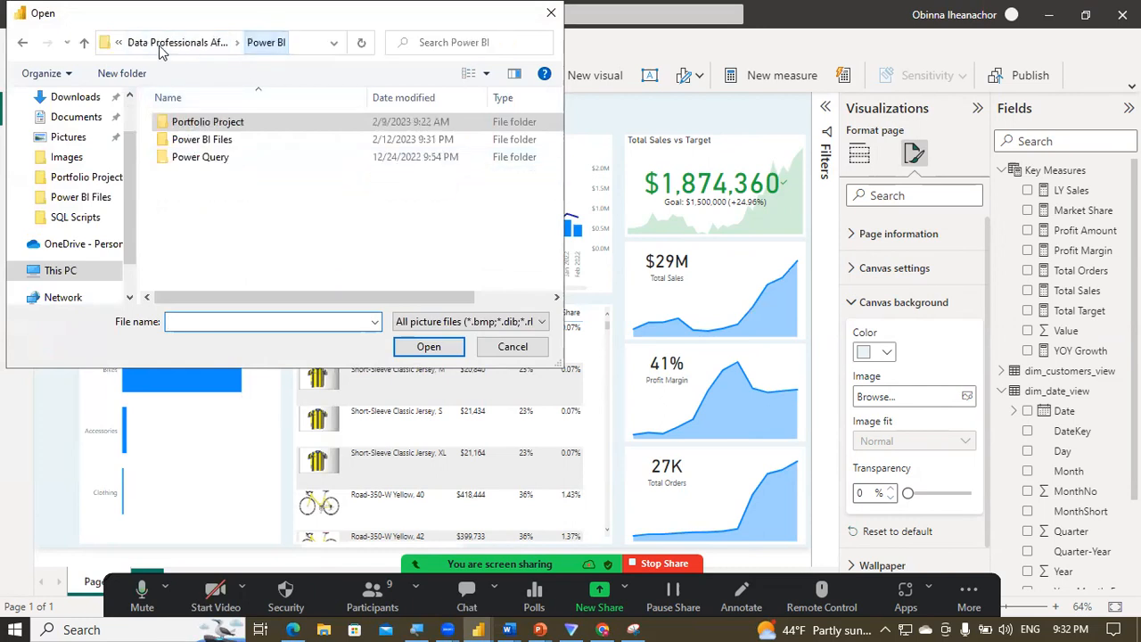
{"action": "double_click", "coordinate": [214, 130]}
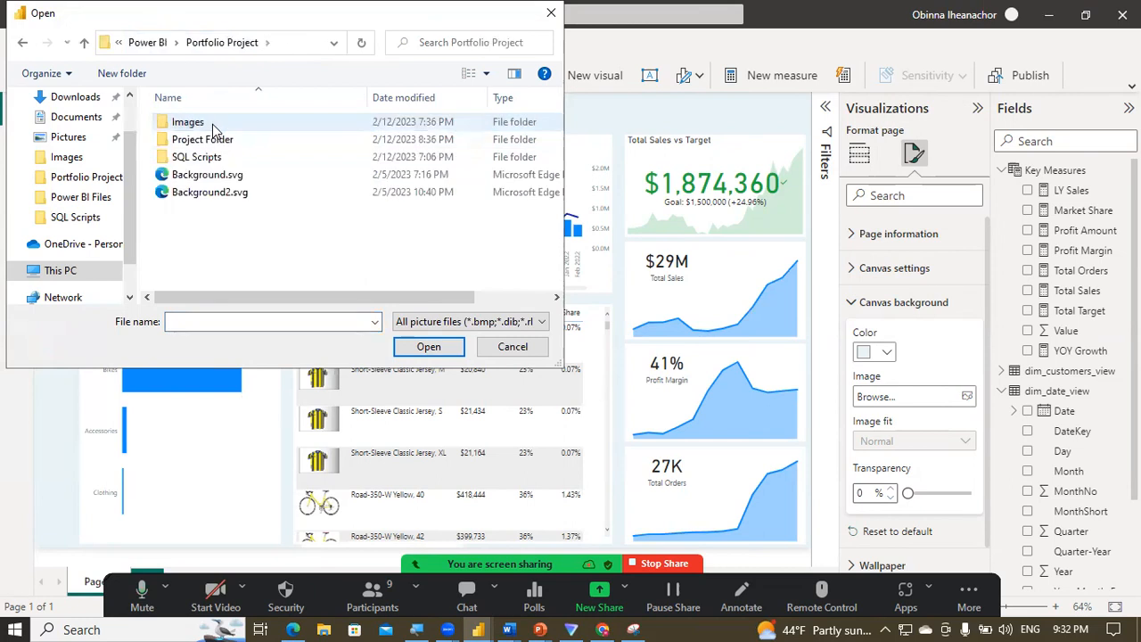
{"action": "double_click", "coordinate": [205, 141]}
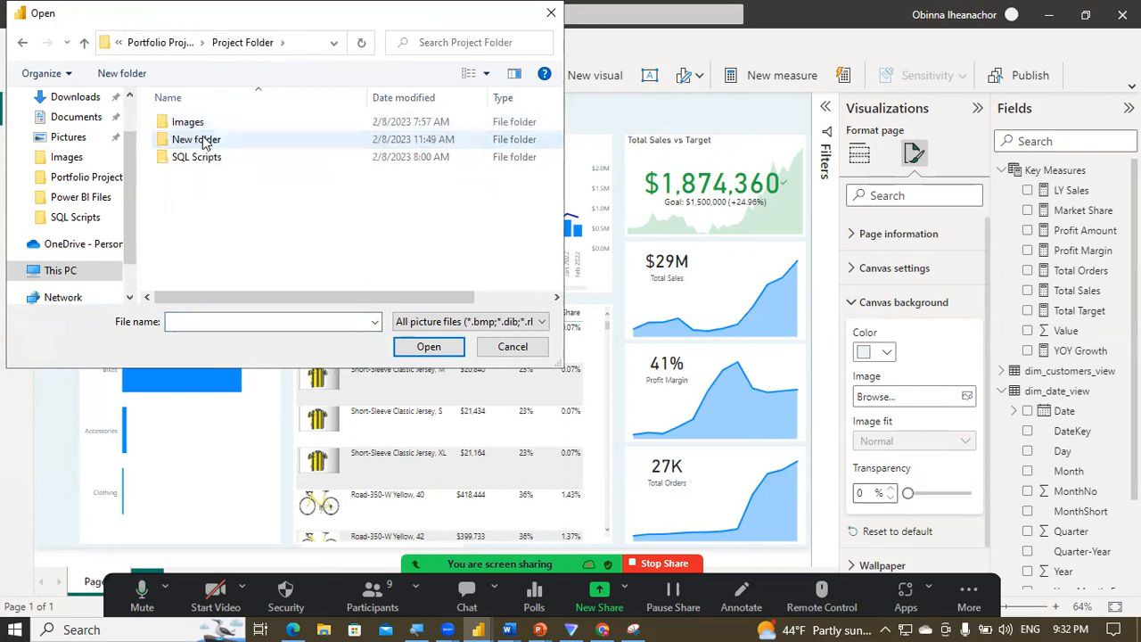
{"action": "left_click", "coordinate": [172, 43]}
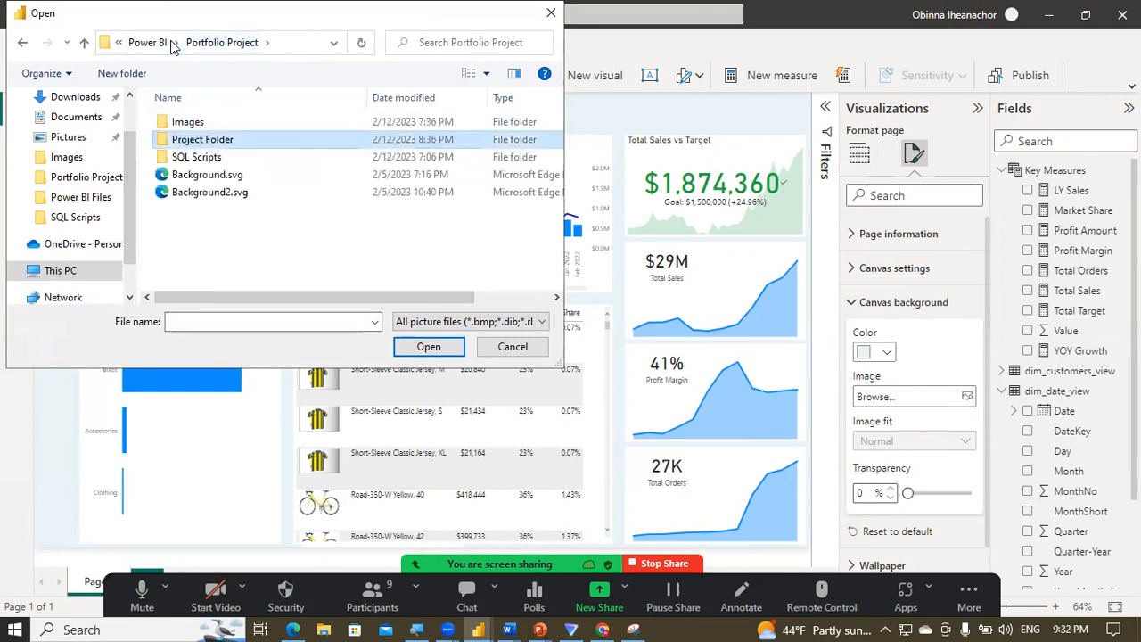
{"action": "left_click", "coordinate": [151, 42]}
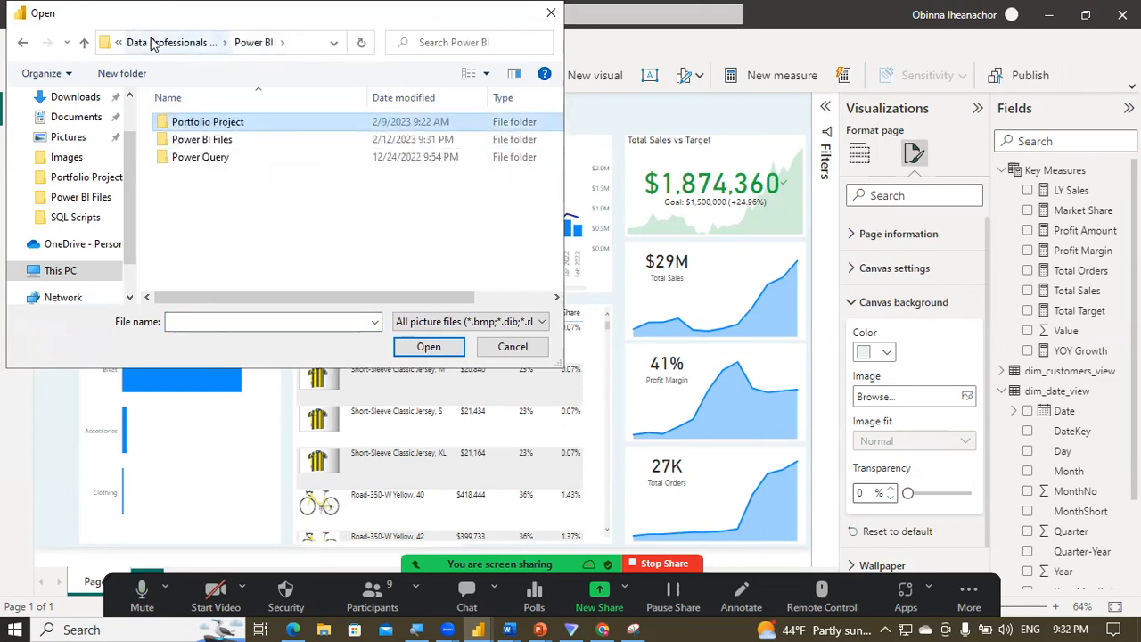
{"action": "left_click", "coordinate": [150, 42]}
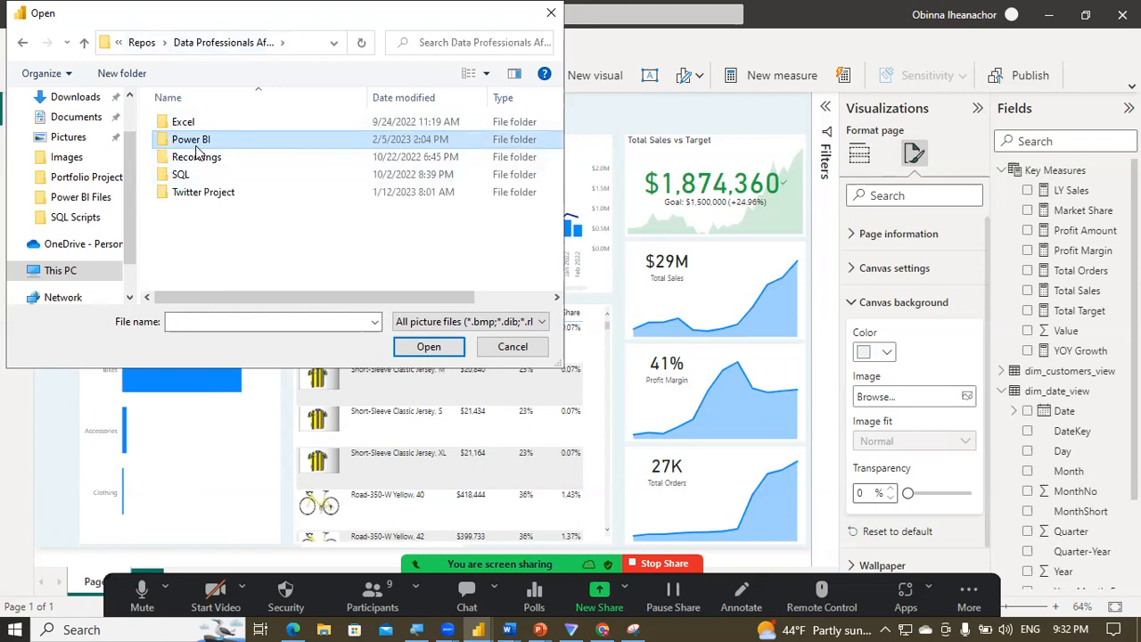
{"action": "double_click", "coordinate": [195, 143]}
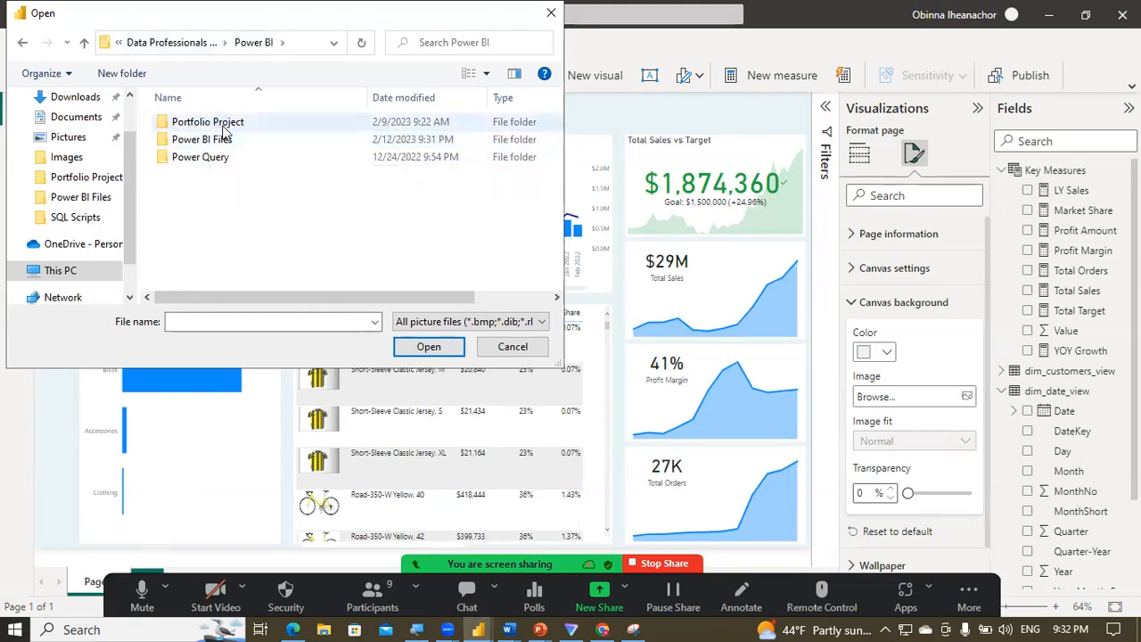
Step: Check the Images, New folder and SQL Scripts subfolders of Project Folder for the exported background
{"action": "double_click", "coordinate": [214, 122]}
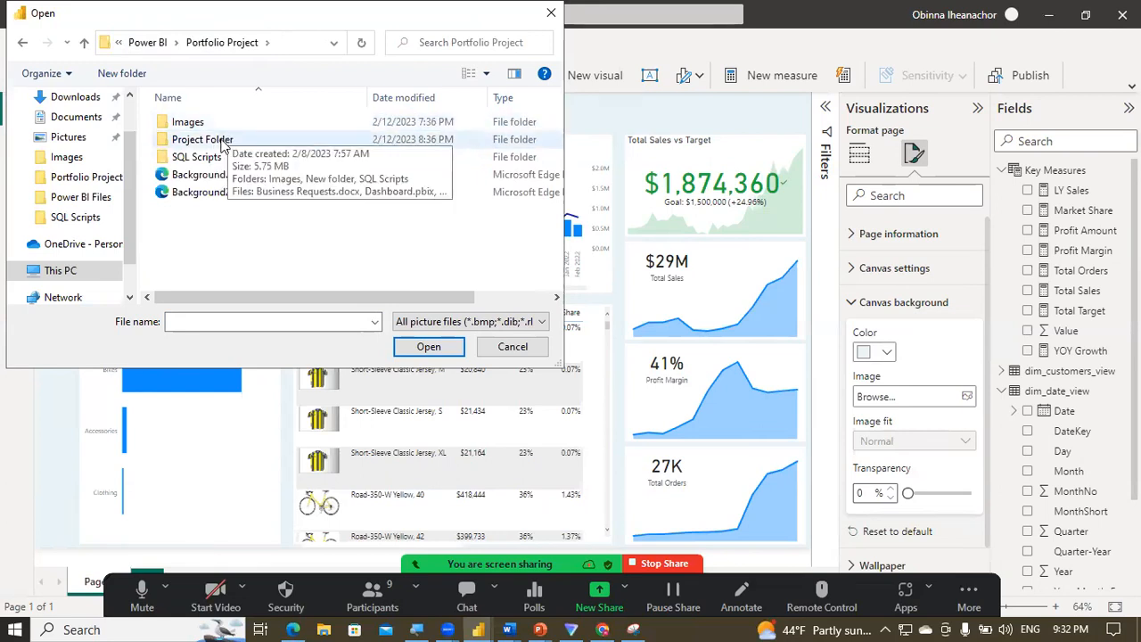
{"action": "left_click", "coordinate": [223, 146]}
{"action": "double_click", "coordinate": [223, 145]}
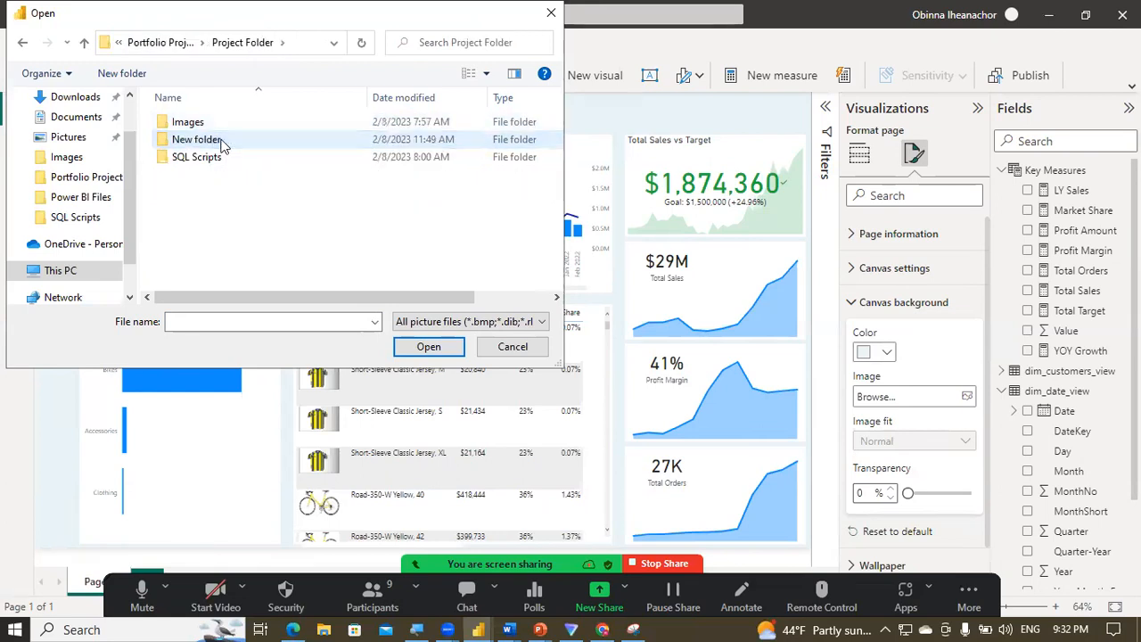
{"action": "double_click", "coordinate": [189, 122]}
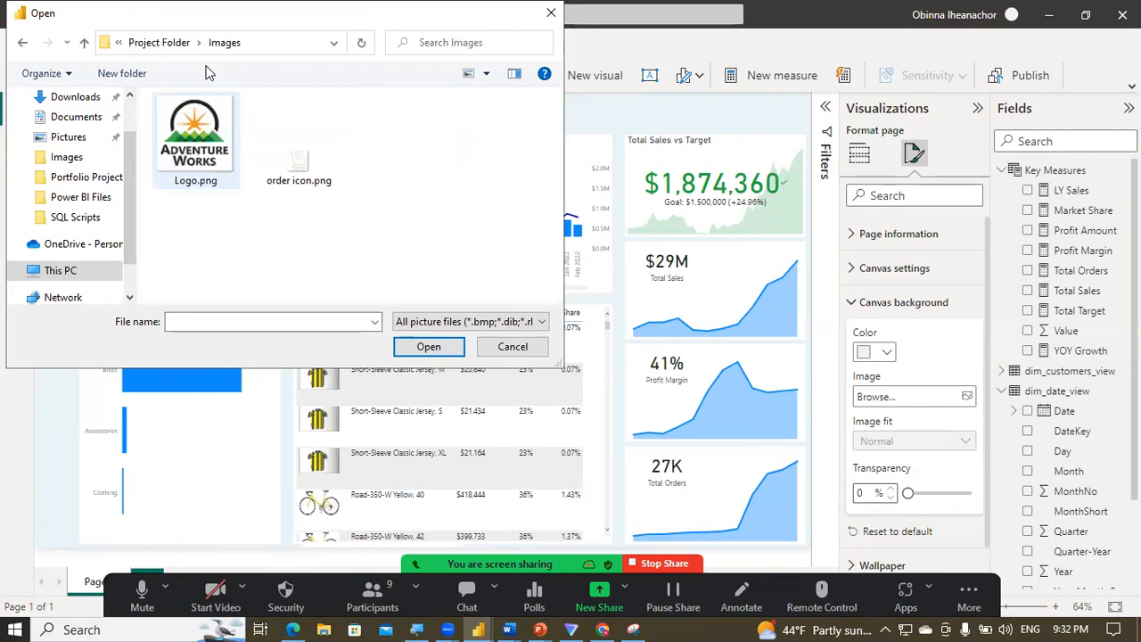
{"action": "left_click", "coordinate": [169, 44]}
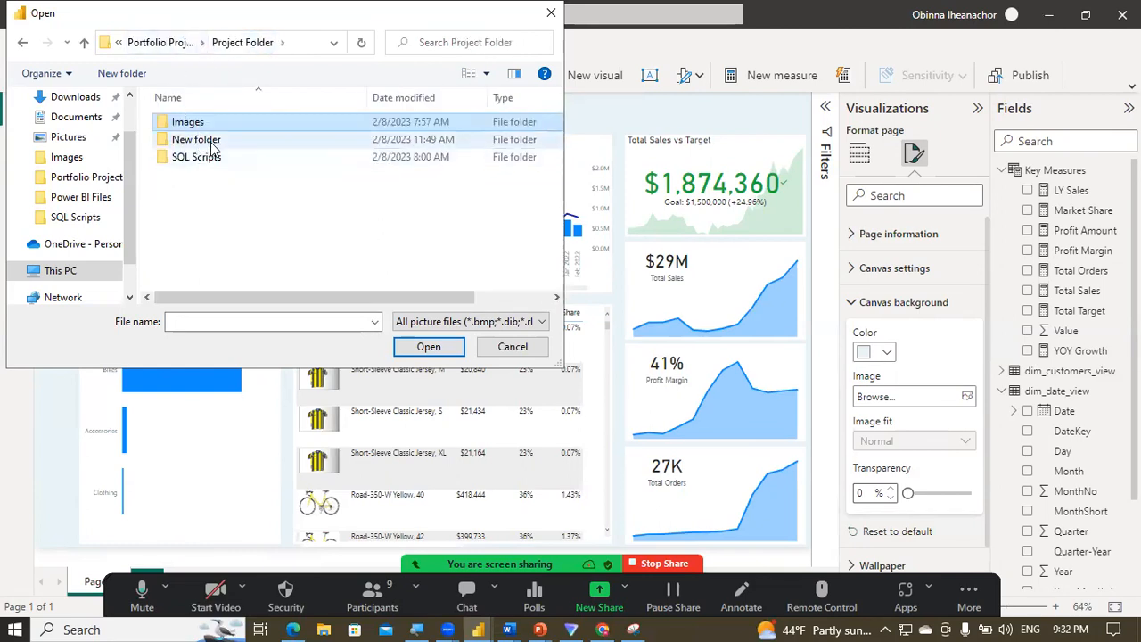
{"action": "double_click", "coordinate": [213, 143]}
{"action": "left_click", "coordinate": [170, 44]}
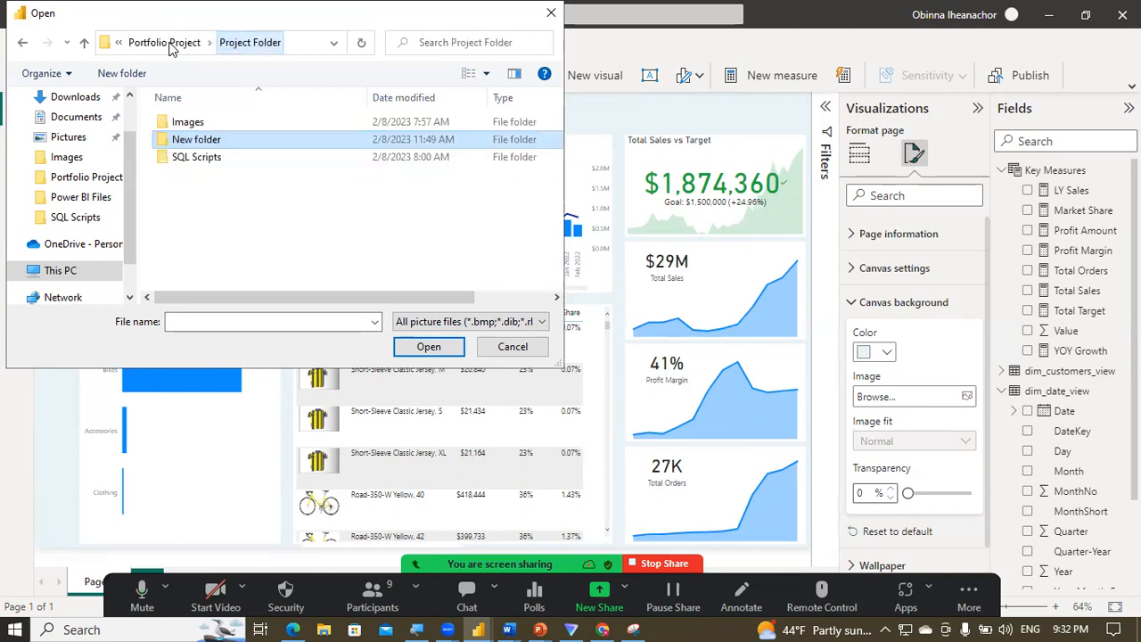
{"action": "double_click", "coordinate": [200, 158]}
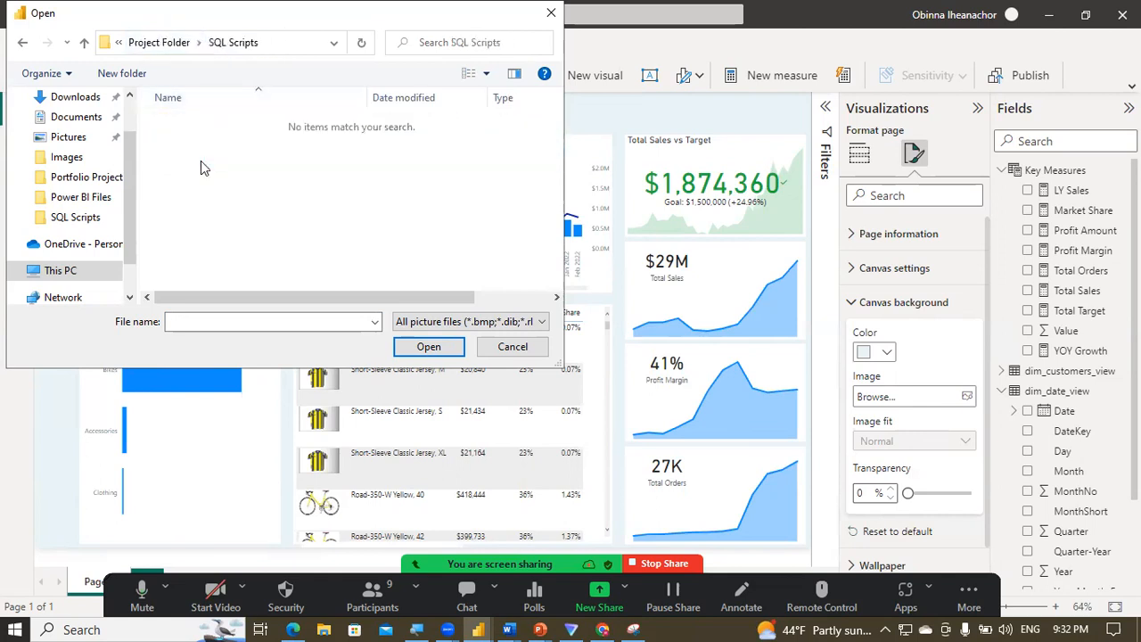
{"action": "left_click", "coordinate": [166, 43]}
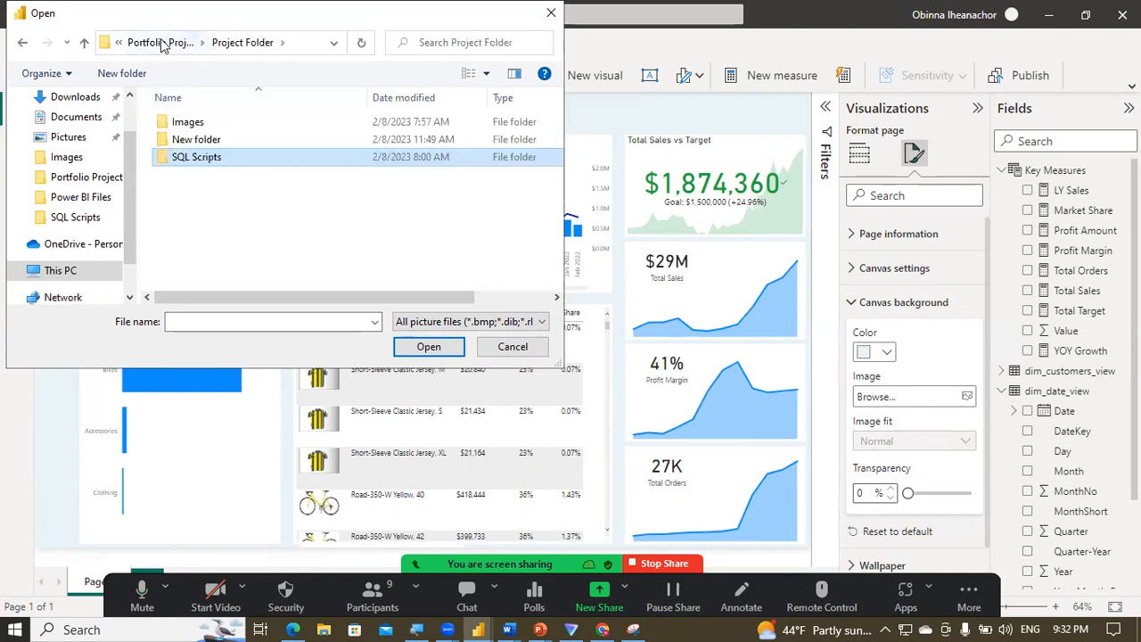
{"action": "left_click", "coordinate": [163, 43]}
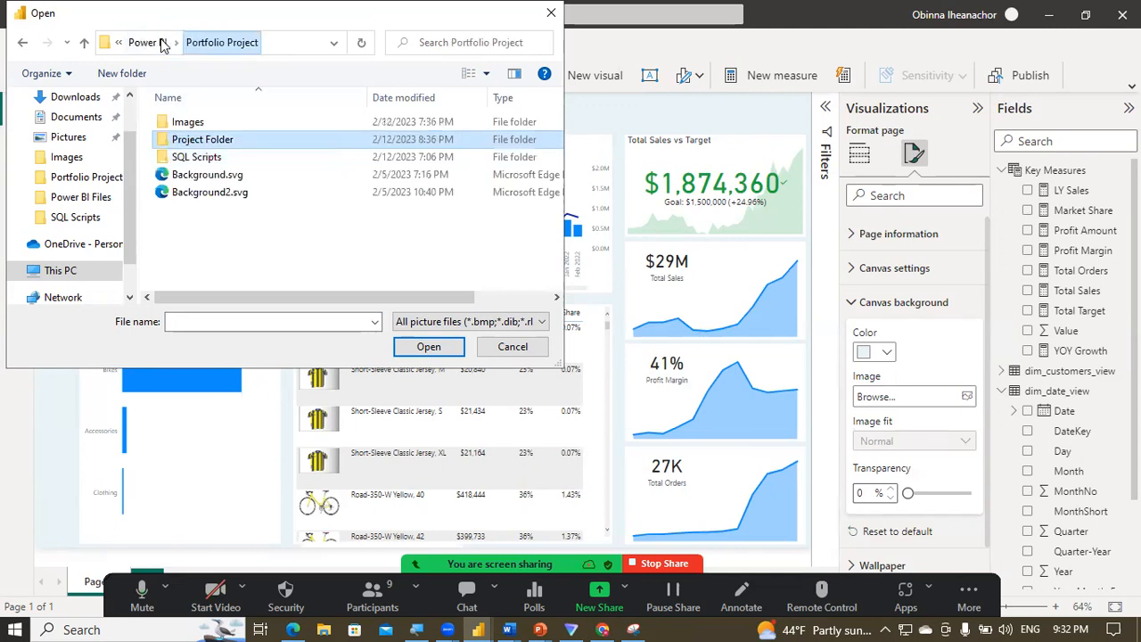
Step: Look through the Images folder of Portfolio Project for the exported background
{"action": "left_click", "coordinate": [196, 125]}
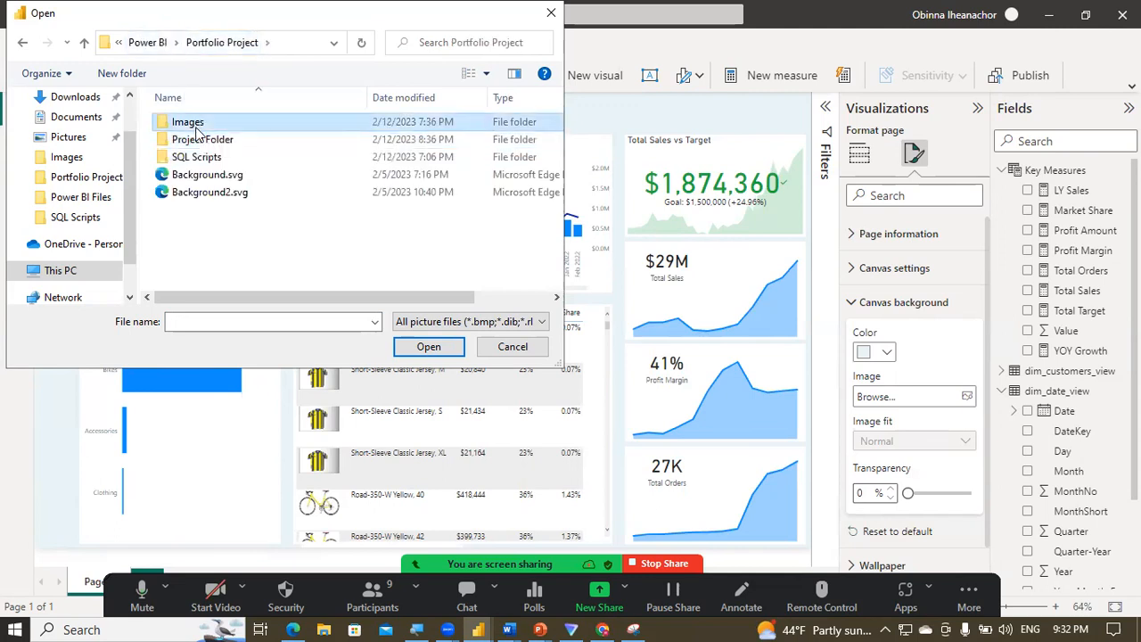
{"action": "double_click", "coordinate": [198, 132]}
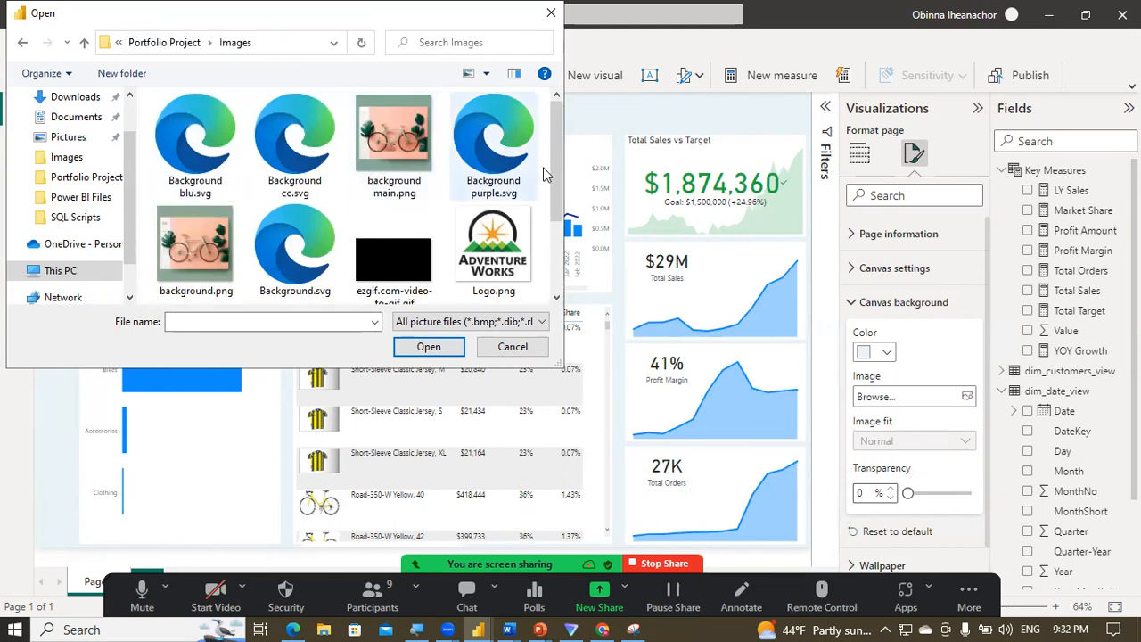
{"action": "left_click_drag", "start_coordinate": [551, 178], "coordinate": [553, 245]}
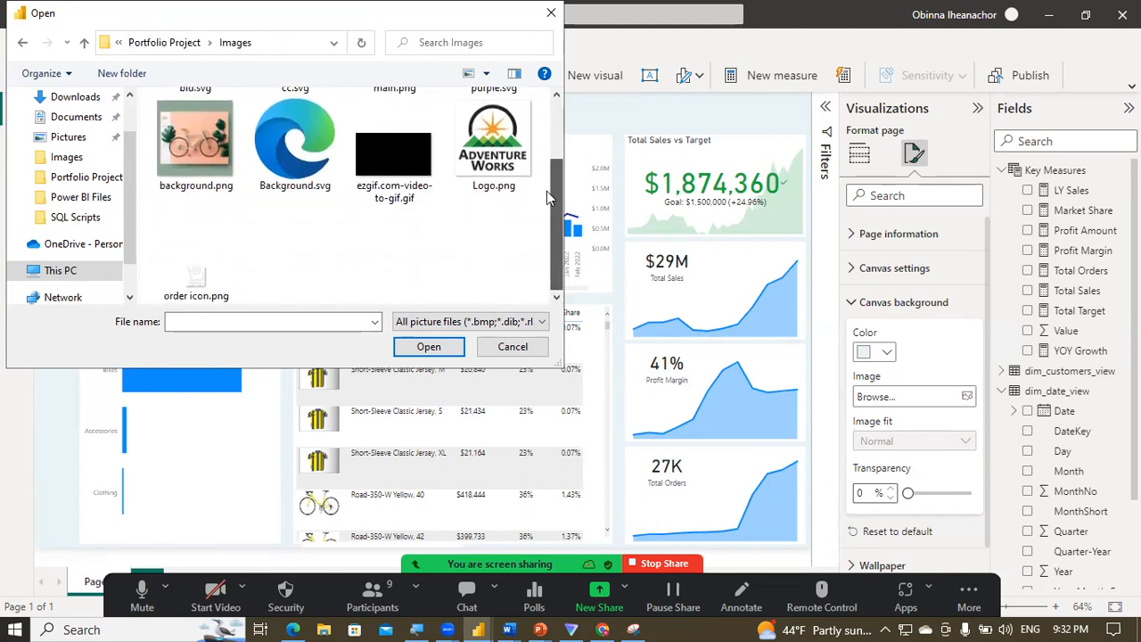
{"action": "scroll", "coordinate": [546, 191], "scroll_direction": "up", "scroll_amount": 5}
{"action": "left_click", "coordinate": [171, 43]}
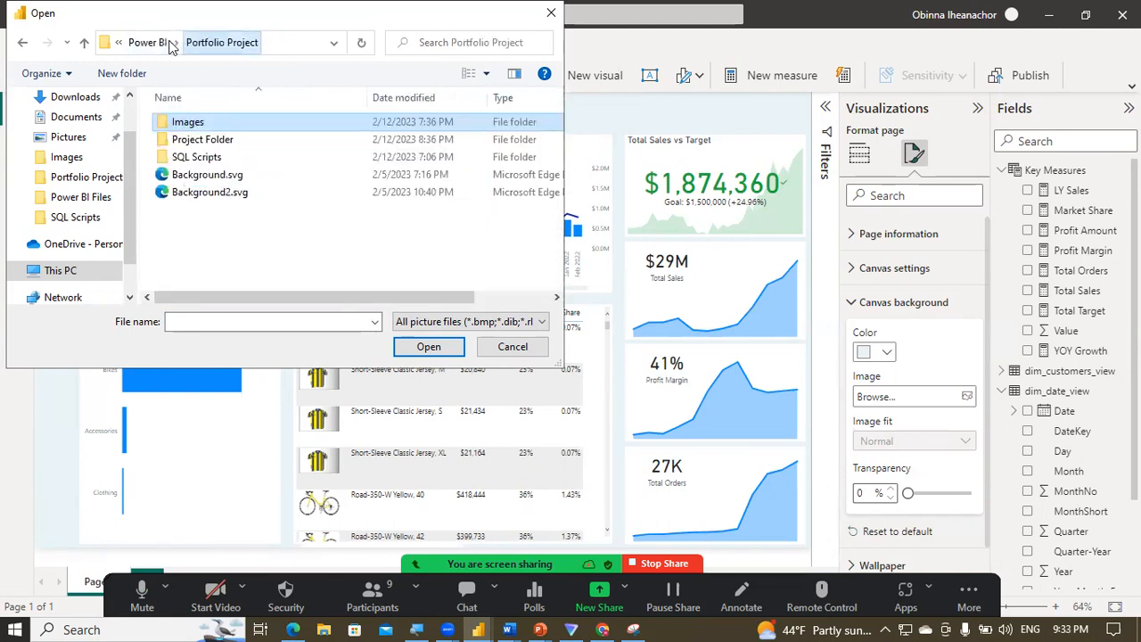
Step: Show all file types, check Project Folder and the parent folders for the exported background, and close the image chooser
{"action": "left_click", "coordinate": [451, 323]}
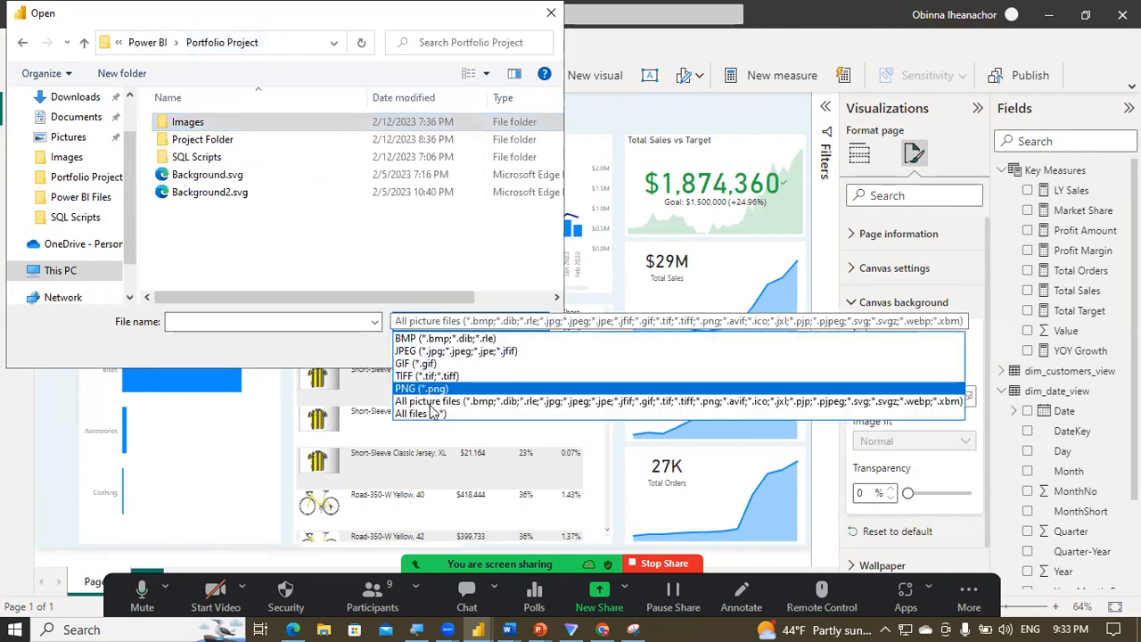
{"action": "left_click", "coordinate": [430, 415]}
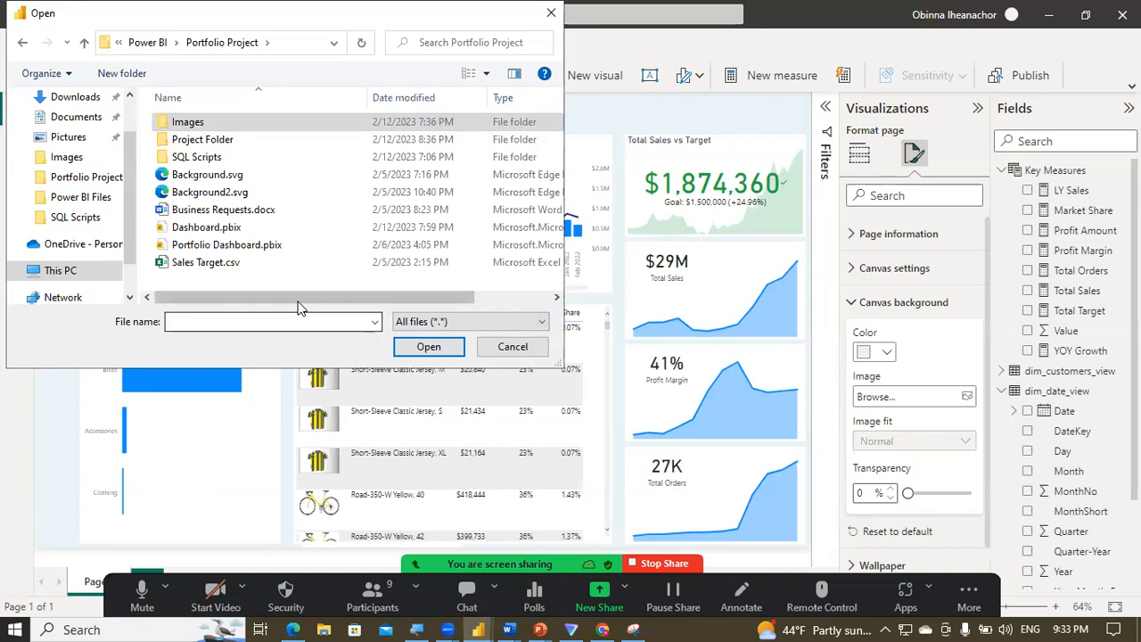
{"action": "double_click", "coordinate": [212, 141]}
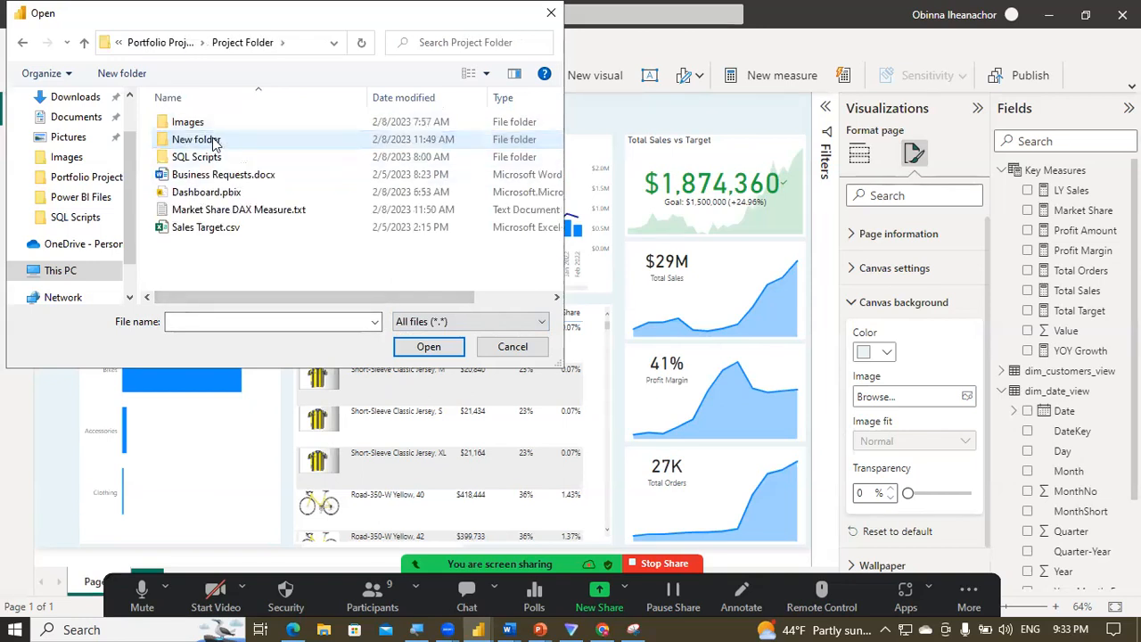
{"action": "left_click", "coordinate": [168, 43]}
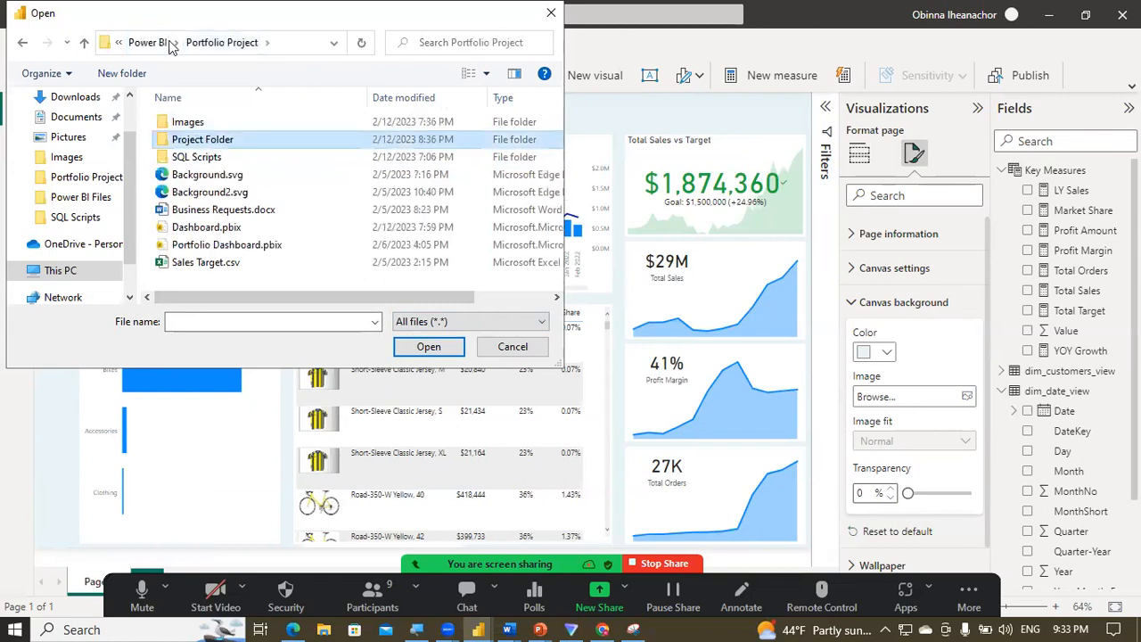
{"action": "left_click", "coordinate": [169, 45]}
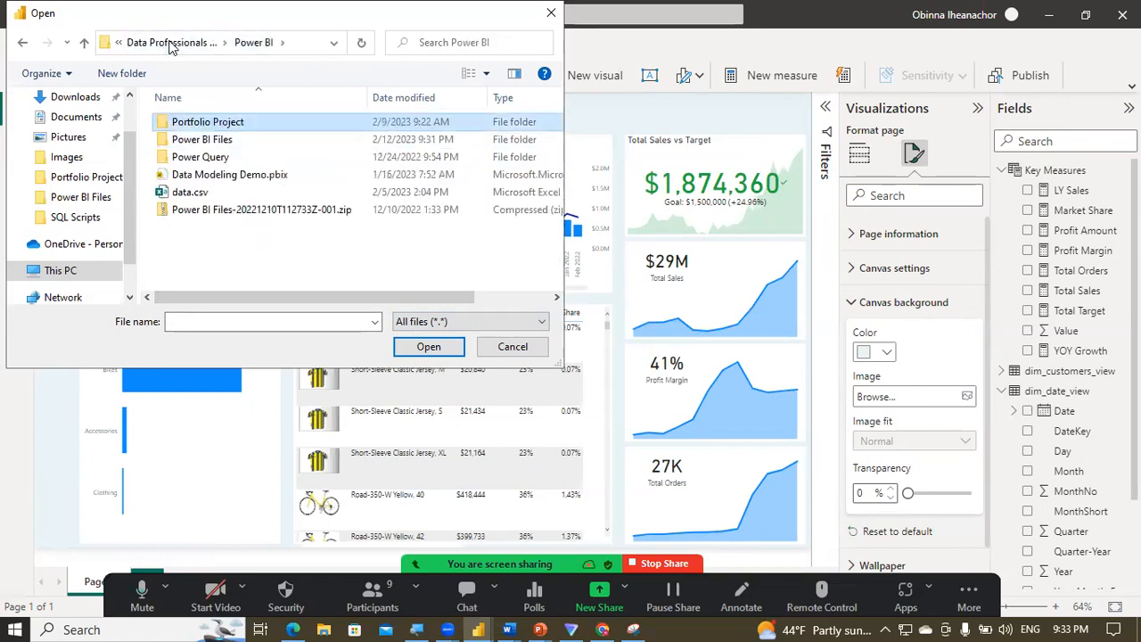
{"action": "left_click", "coordinate": [549, 13]}
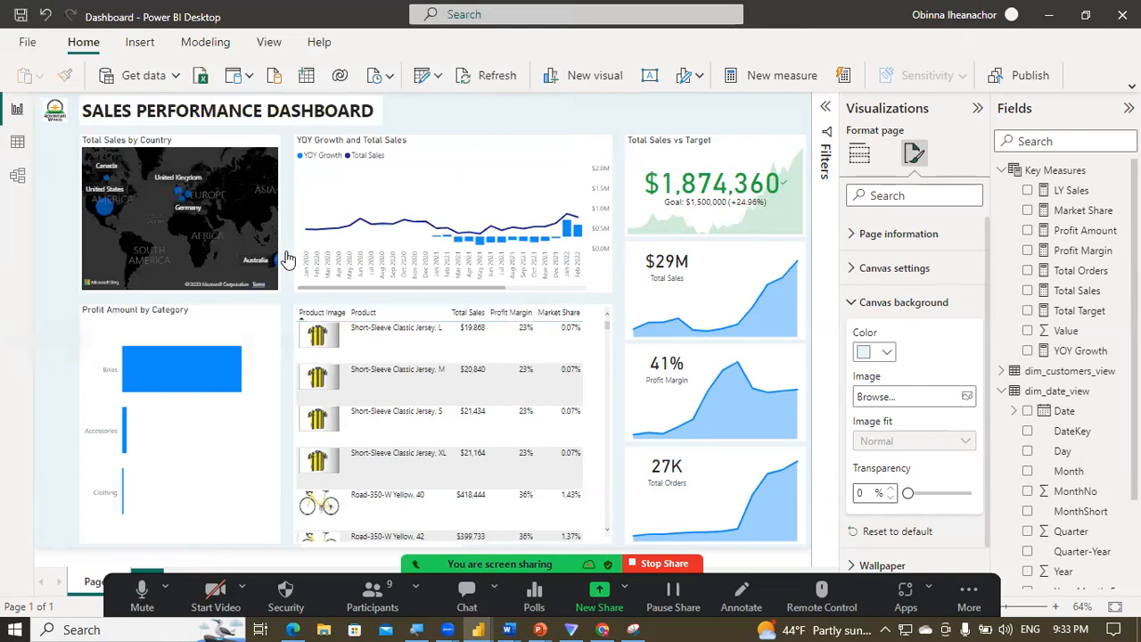
Step: Search Windows for the exported background file using "dem" and "backgroundemo"
{"action": "left_click", "coordinate": [100, 628]}
{"action": "type", "text": "dem"}
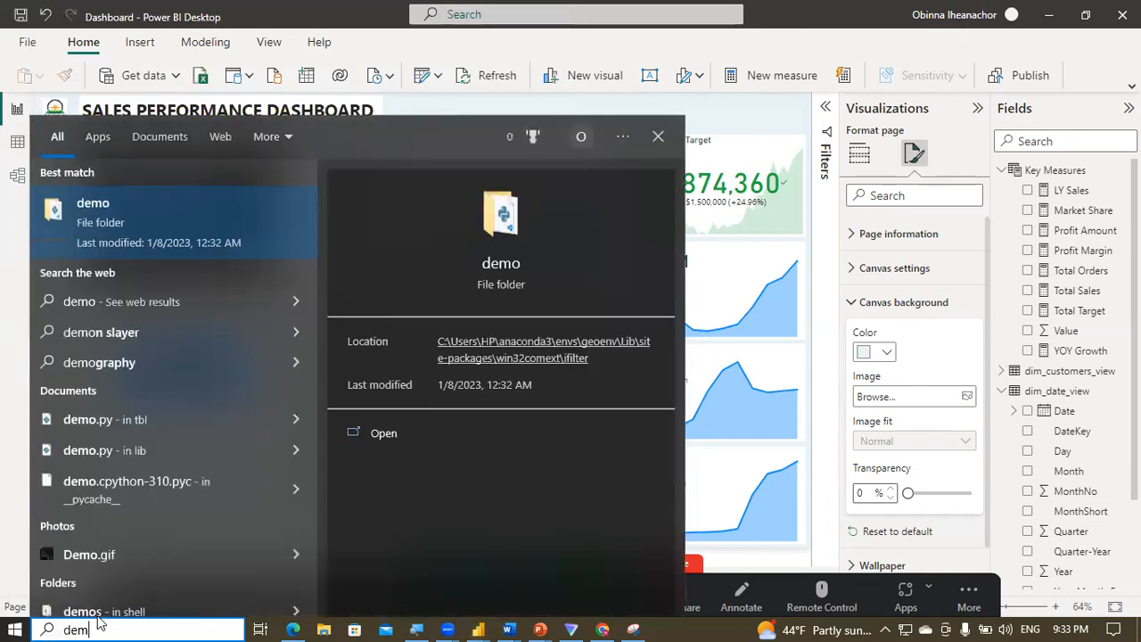
{"action": "key", "text": "BackSpace"}
{"action": "key", "text": "BackSpace"}
{"action": "key", "text": "BackSpace"}
{"action": "type", "text": "bac"}
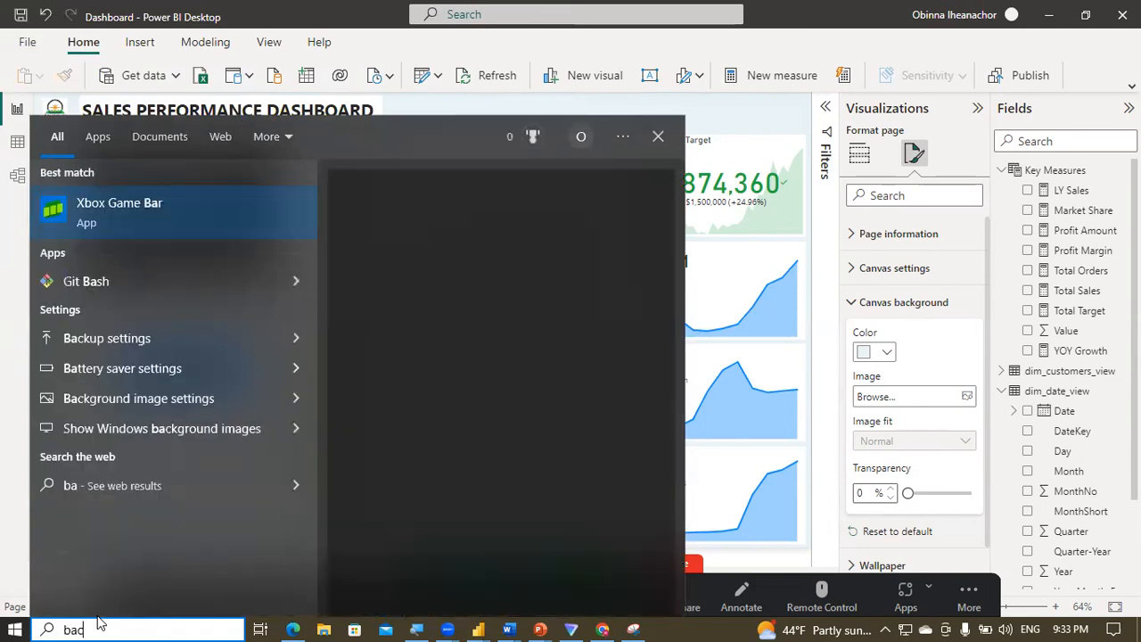
{"action": "type", "text": "kgrounf"}
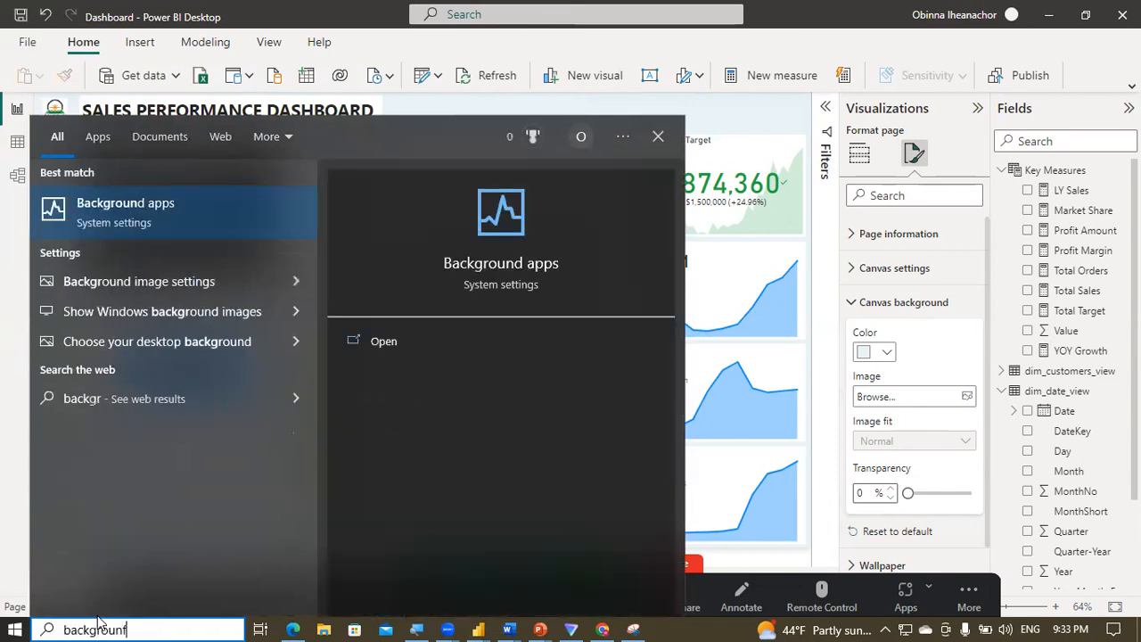
{"action": "key", "text": "BackSpace"}
{"action": "type", "text": "dde"}
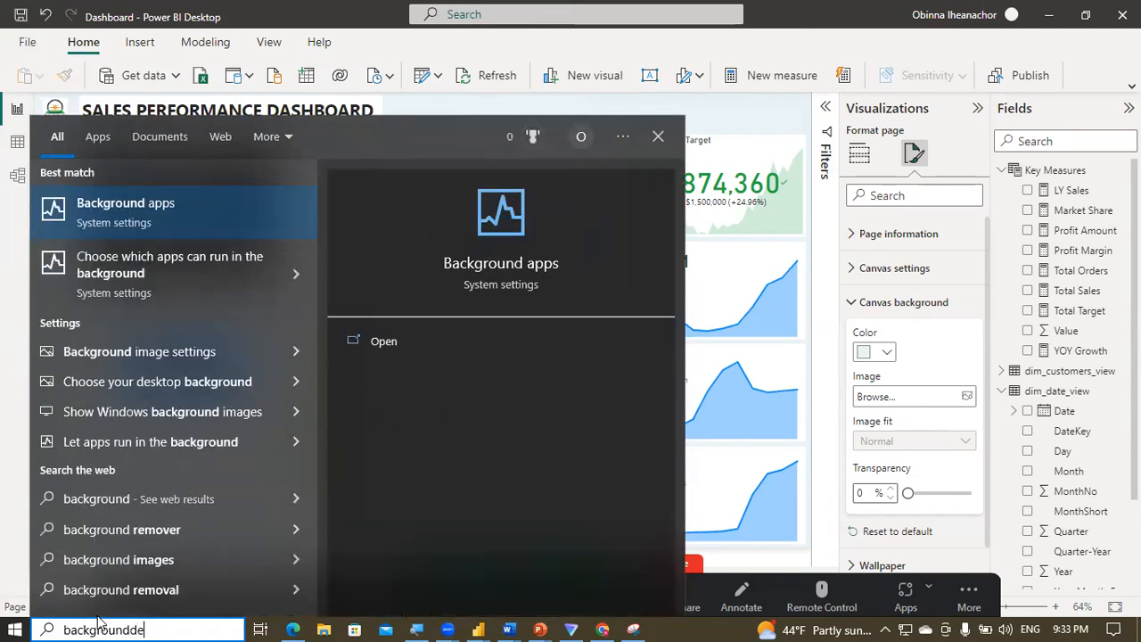
{"action": "key", "text": "BackSpace"}
{"action": "type", "text": "mo"}
{"action": "key", "text": "BackSpace"}
{"action": "key", "text": "BackSpace"}
{"action": "key", "text": "BackSpace"}
{"action": "type", "text": "e"}
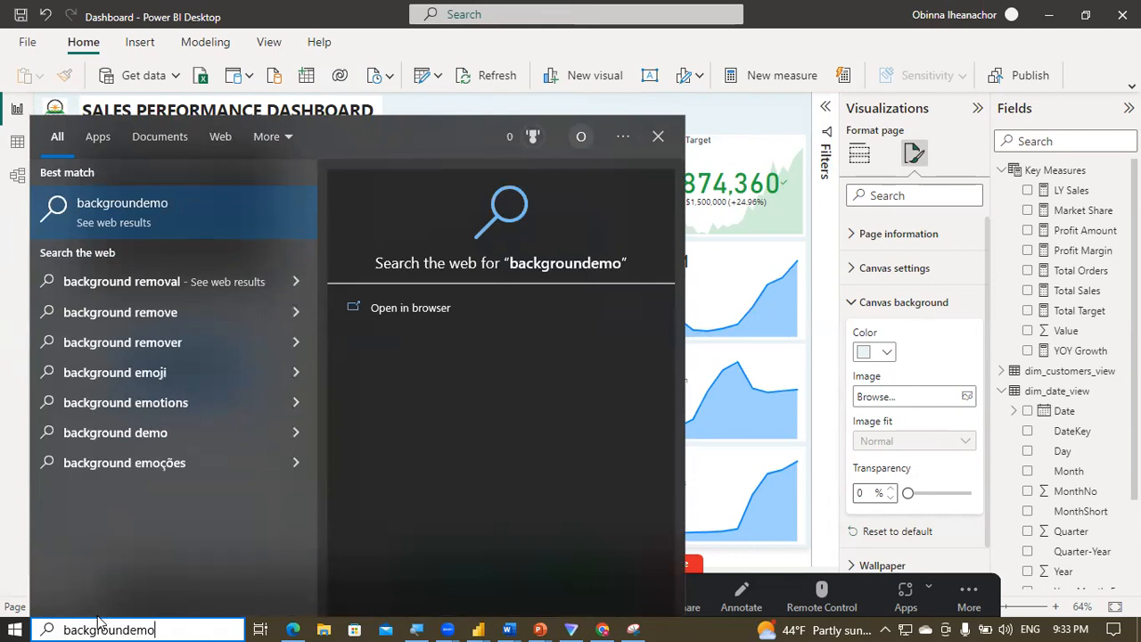
Step: Switch to the backgrounds presentation in PowerPoint and start saving a copy in the Images folder of Portfolio Project
{"action": "left_click", "coordinate": [542, 629]}
{"action": "left_click", "coordinate": [716, 561]}
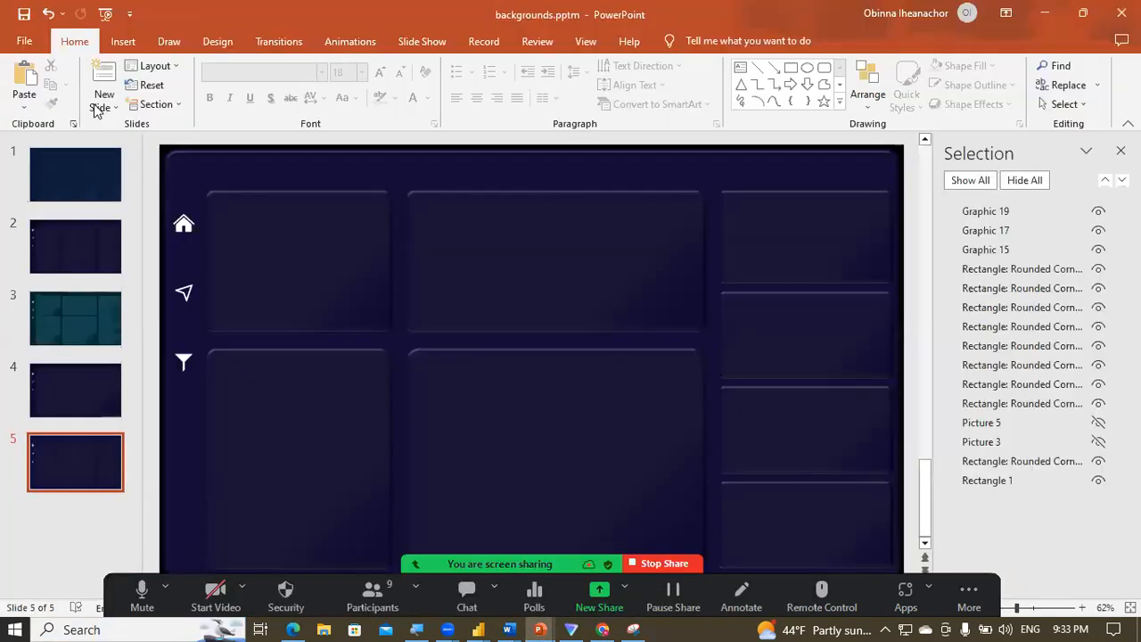
{"action": "left_click", "coordinate": [26, 41]}
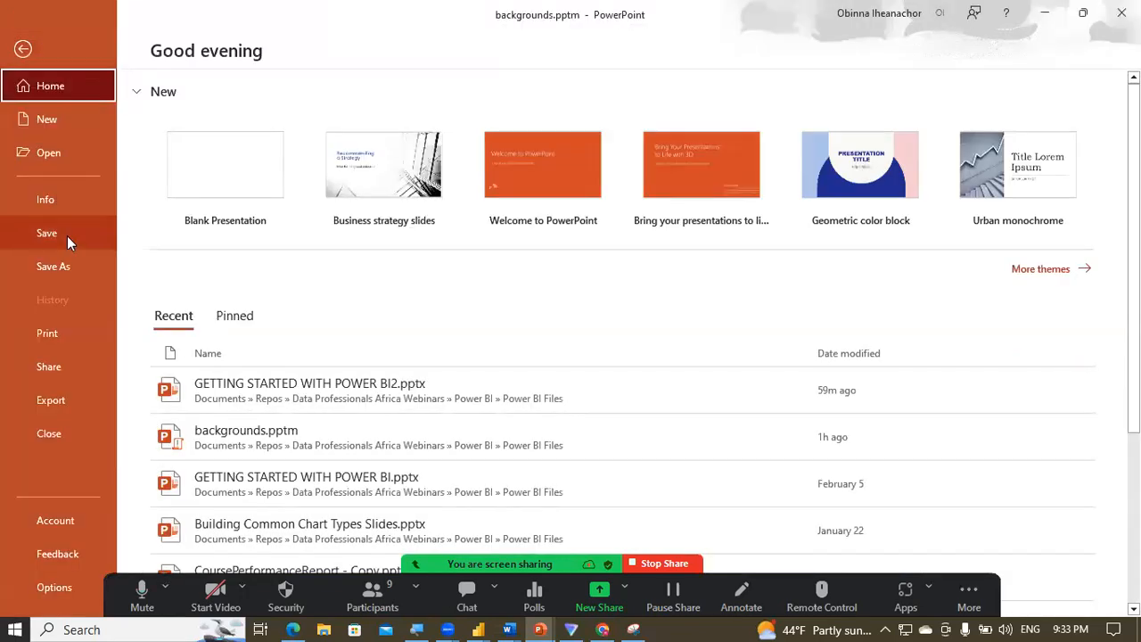
{"action": "left_click", "coordinate": [55, 403]}
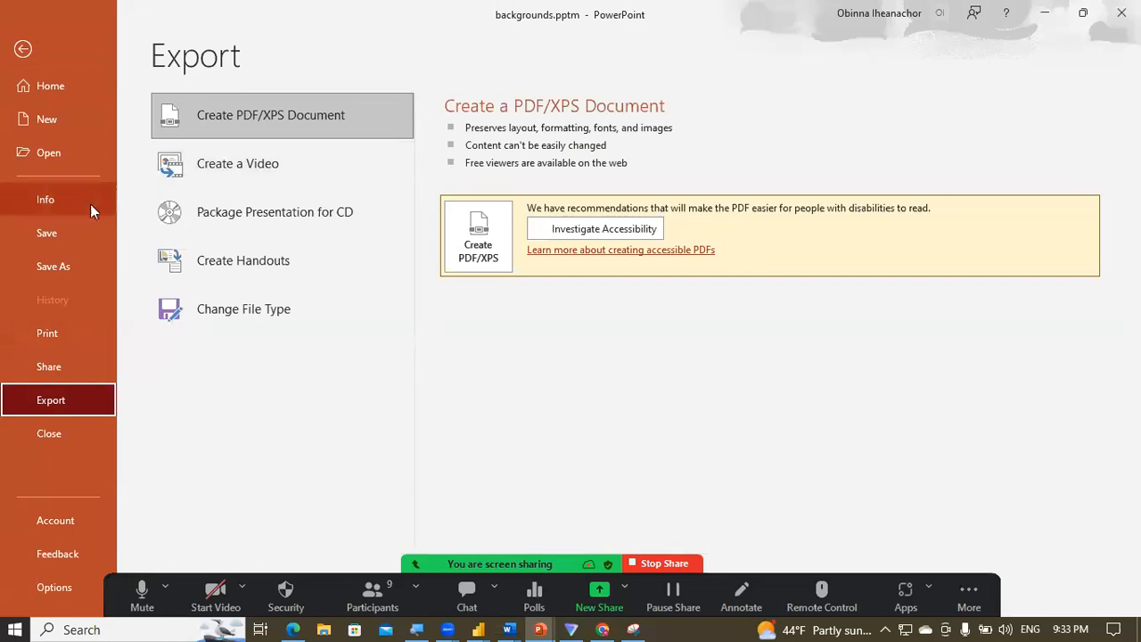
{"action": "left_click", "coordinate": [62, 267]}
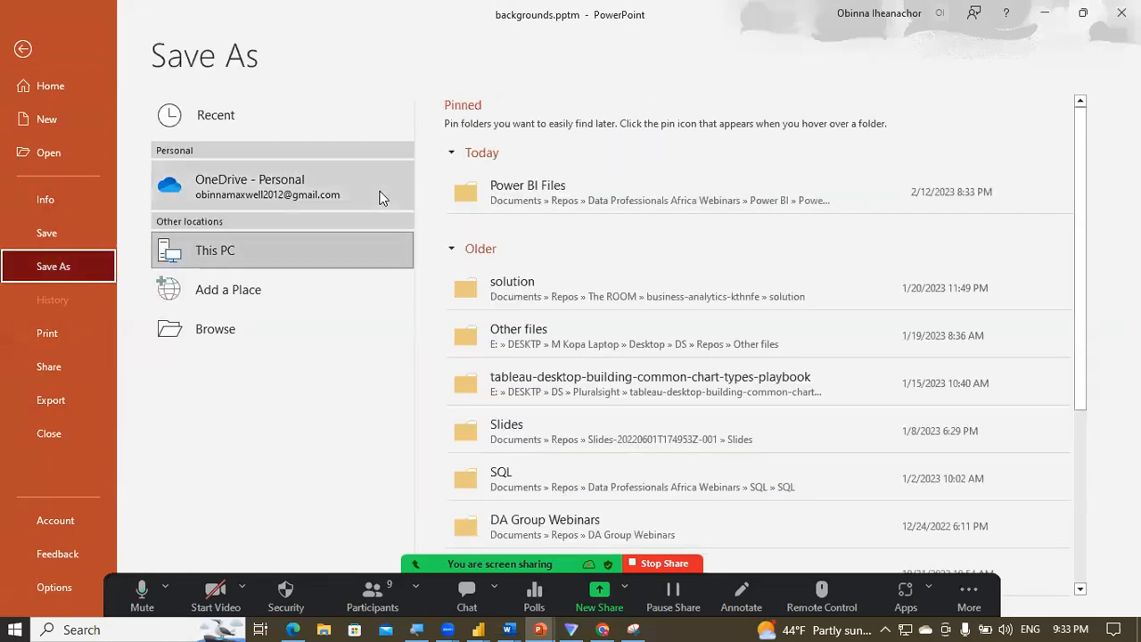
{"action": "left_click", "coordinate": [536, 194]}
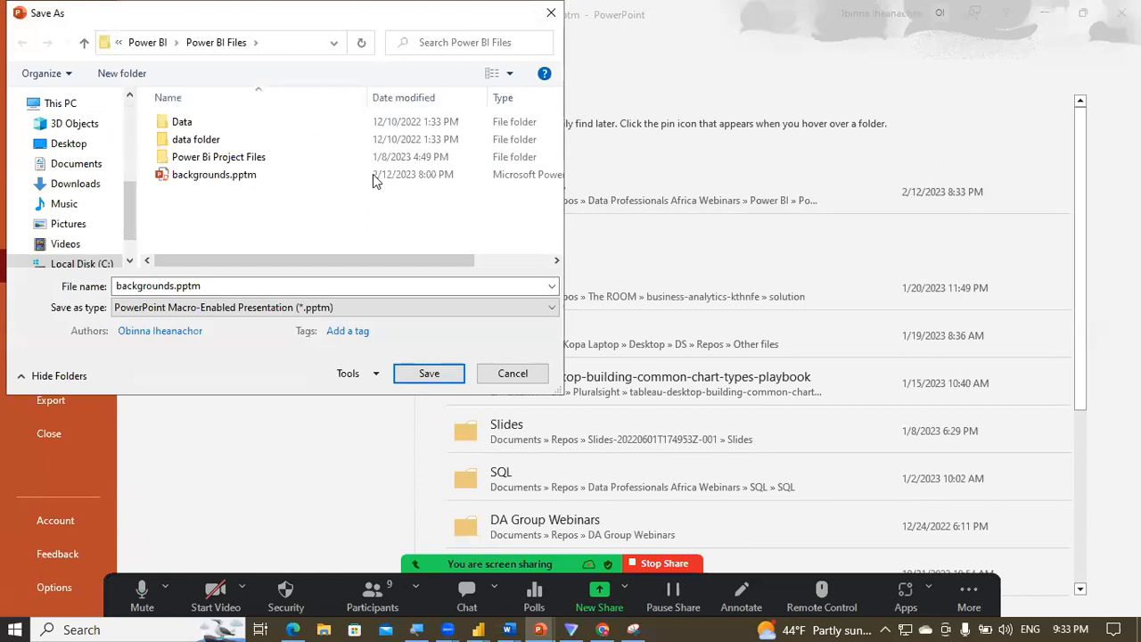
{"action": "left_click", "coordinate": [144, 43]}
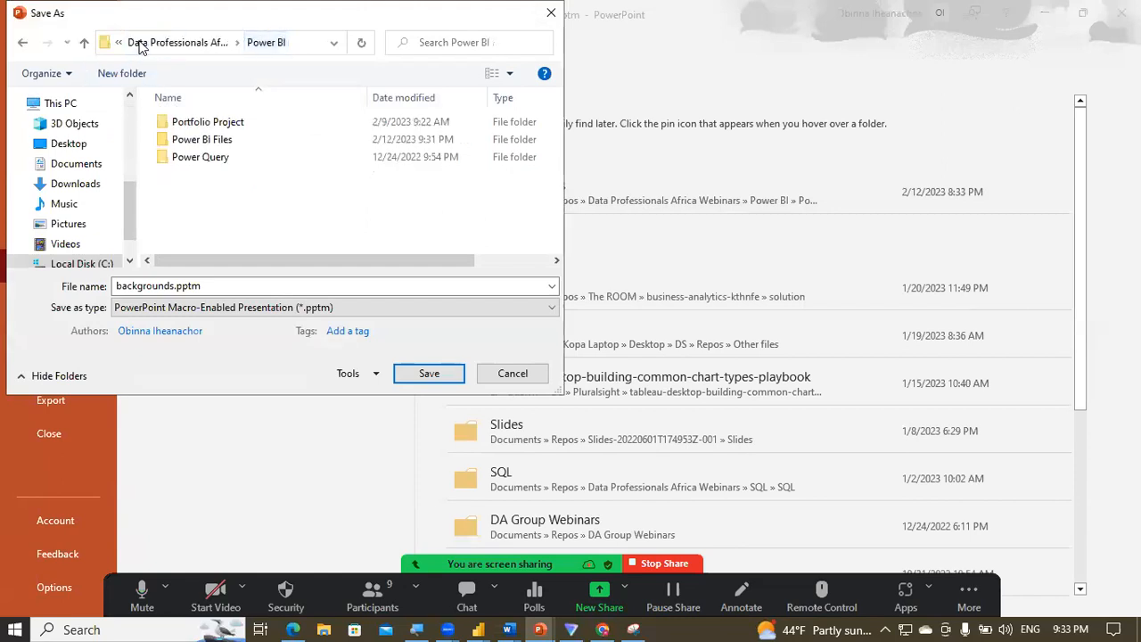
{"action": "double_click", "coordinate": [223, 127]}
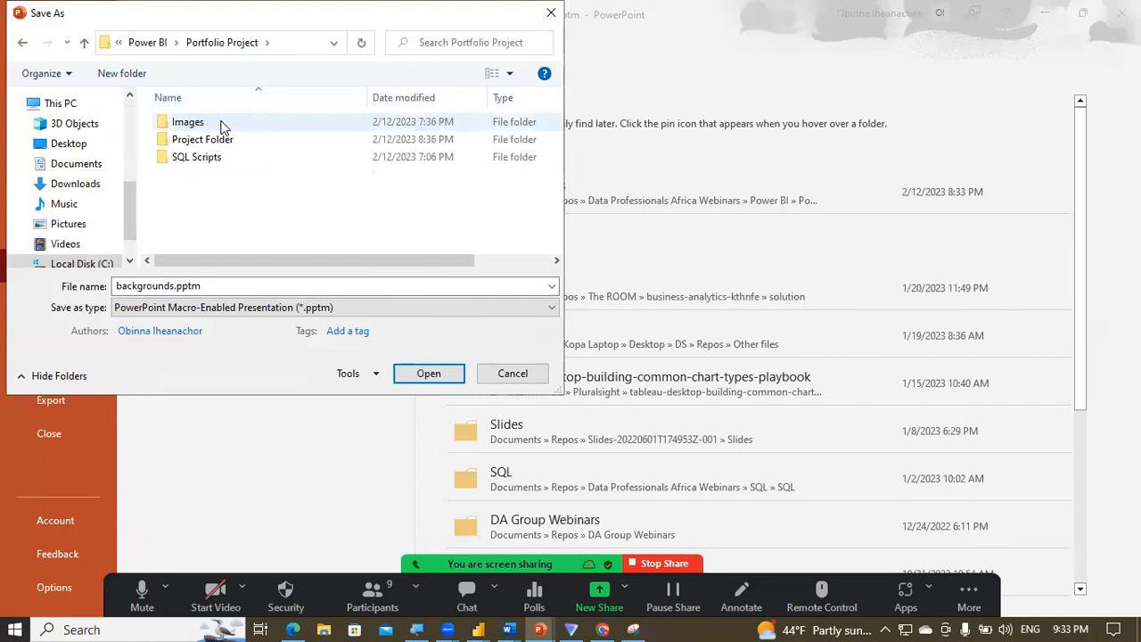
{"action": "double_click", "coordinate": [223, 128]}
Step: Save only the current slide as "backgrounddemo.svg" in Scalable Vector Graphics Format
{"action": "left_click", "coordinate": [234, 308]}
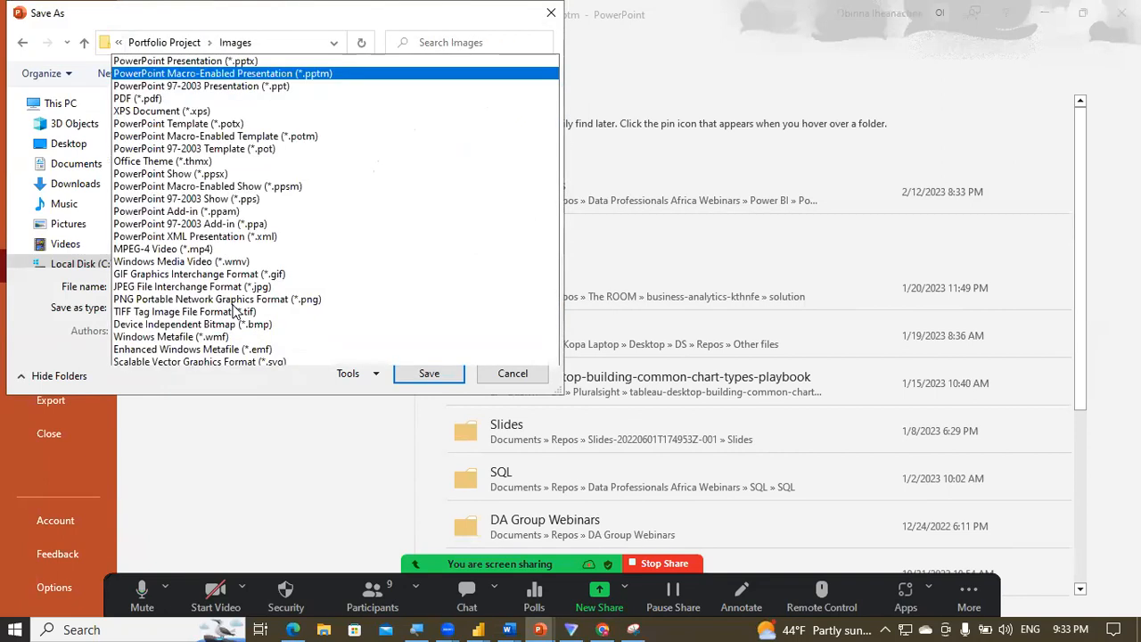
{"action": "scroll", "coordinate": [235, 310], "scroll_direction": "down", "scroll_amount": 2}
{"action": "left_click", "coordinate": [223, 303]}
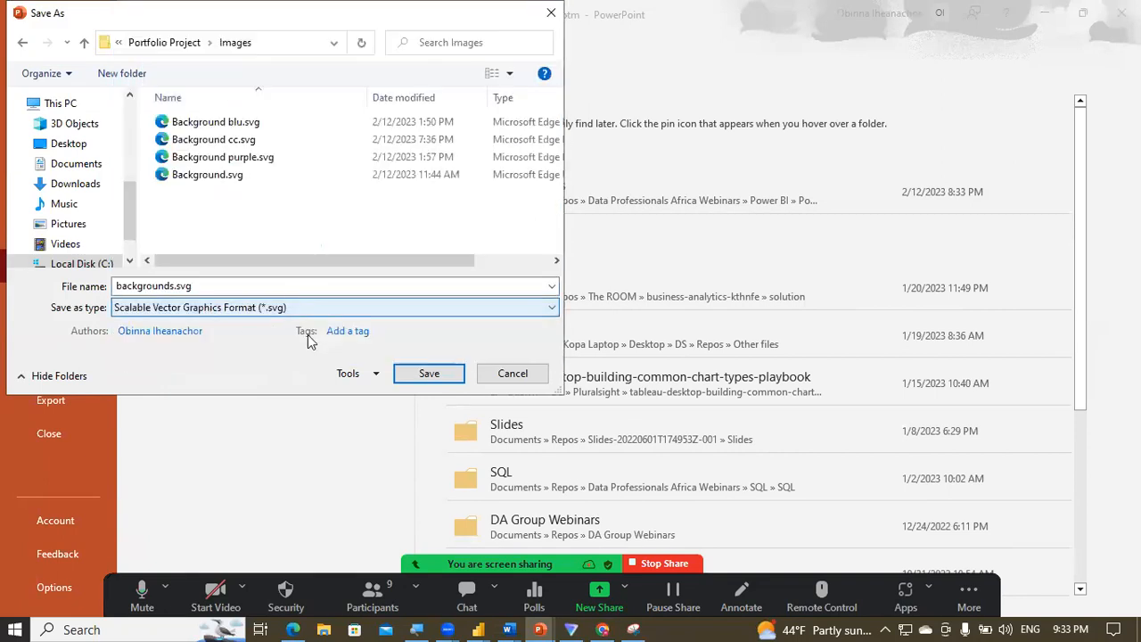
{"action": "left_click", "coordinate": [174, 290]}
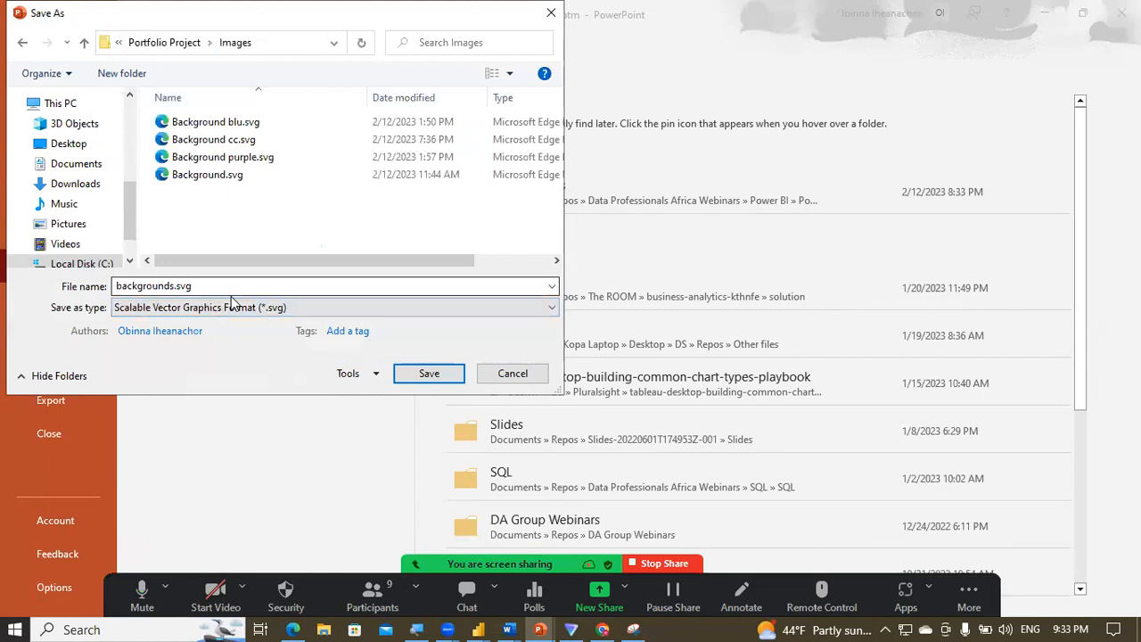
{"action": "left_click", "coordinate": [174, 290]}
{"action": "left_click", "coordinate": [175, 290]}
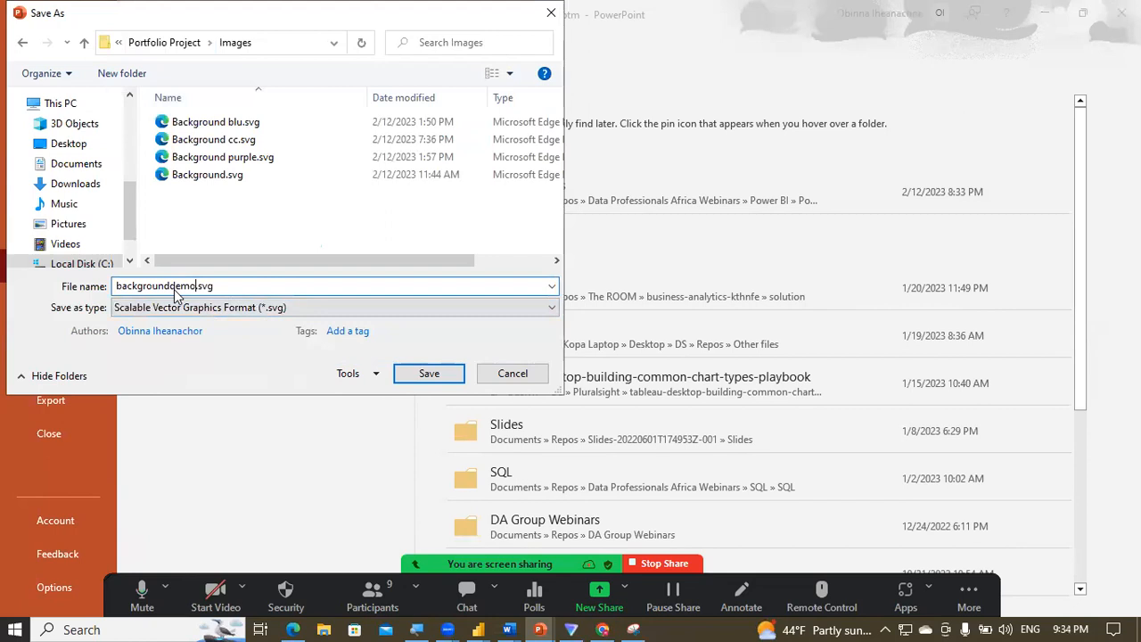
{"action": "left_click", "coordinate": [426, 368]}
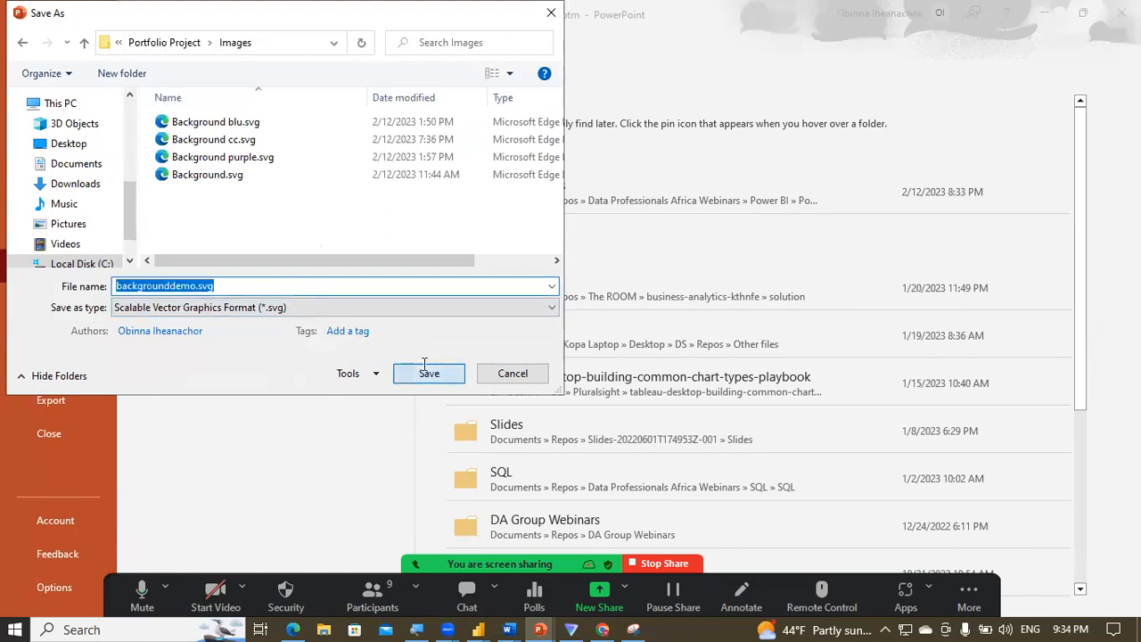
{"action": "left_click", "coordinate": [580, 364]}
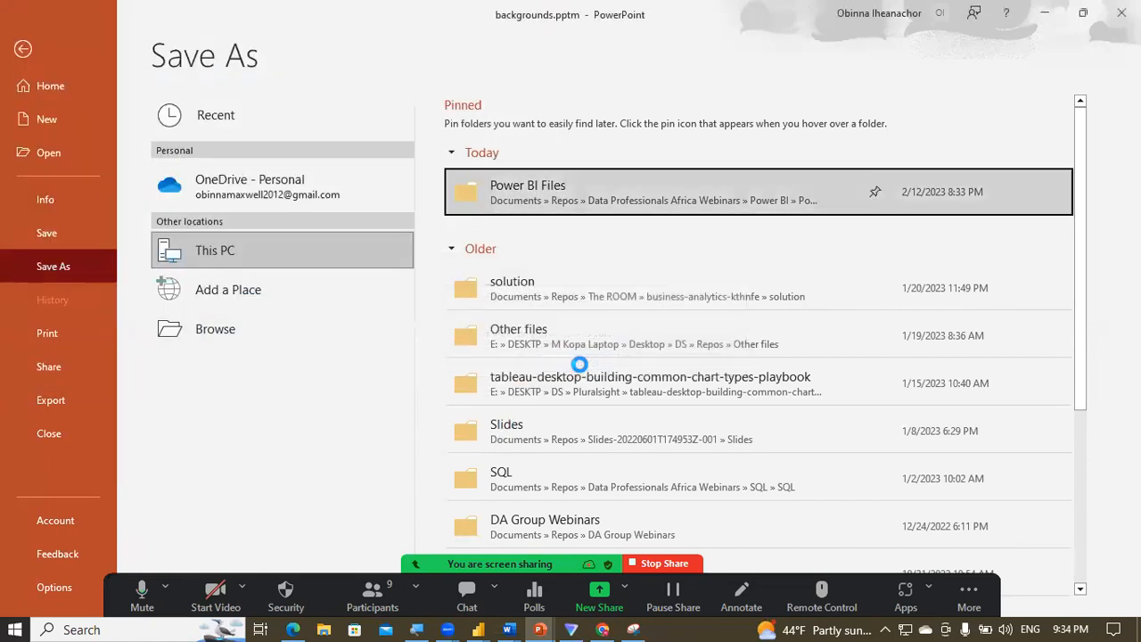
Step: Switch to the light dashboard in Power BI Desktop and apply backgrounddemo.svg as the canvas background with image fit set to Fit
{"action": "mouse_move", "coordinate": [477, 627]}
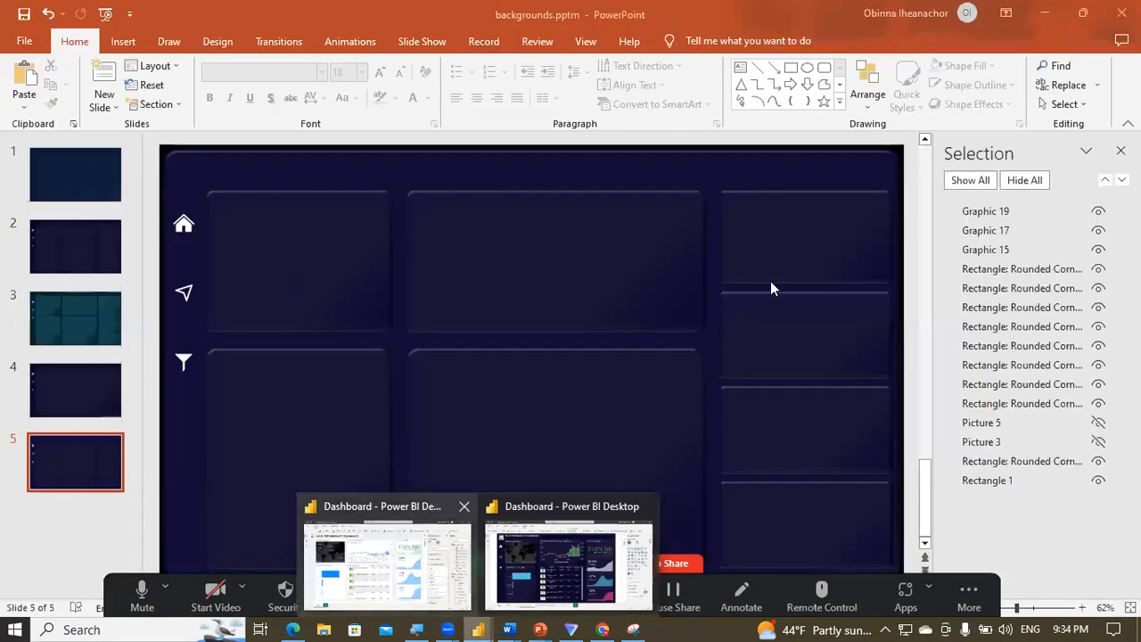
{"action": "left_click", "coordinate": [388, 565]}
{"action": "left_click", "coordinate": [876, 399]}
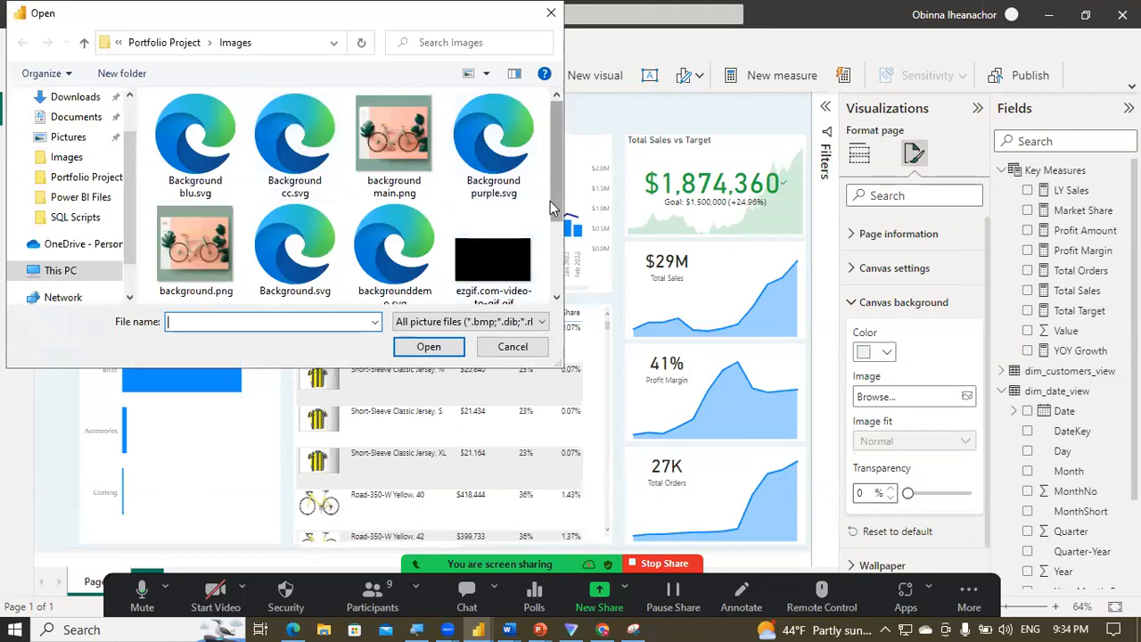
{"action": "scroll", "coordinate": [550, 200], "scroll_direction": "down", "scroll_amount": 1}
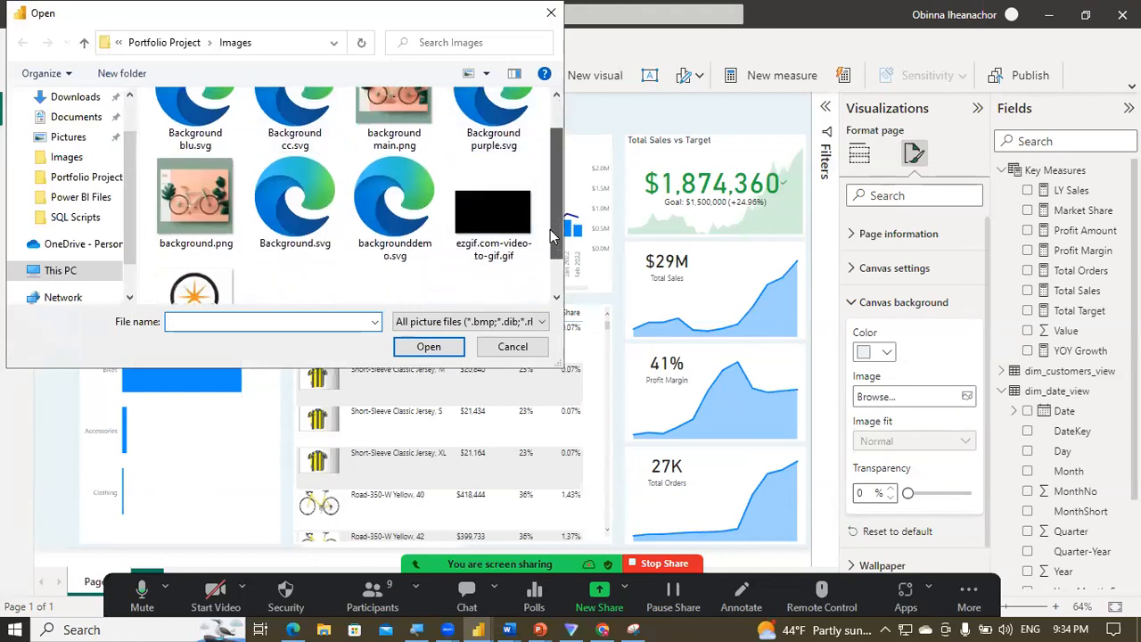
{"action": "double_click", "coordinate": [394, 192]}
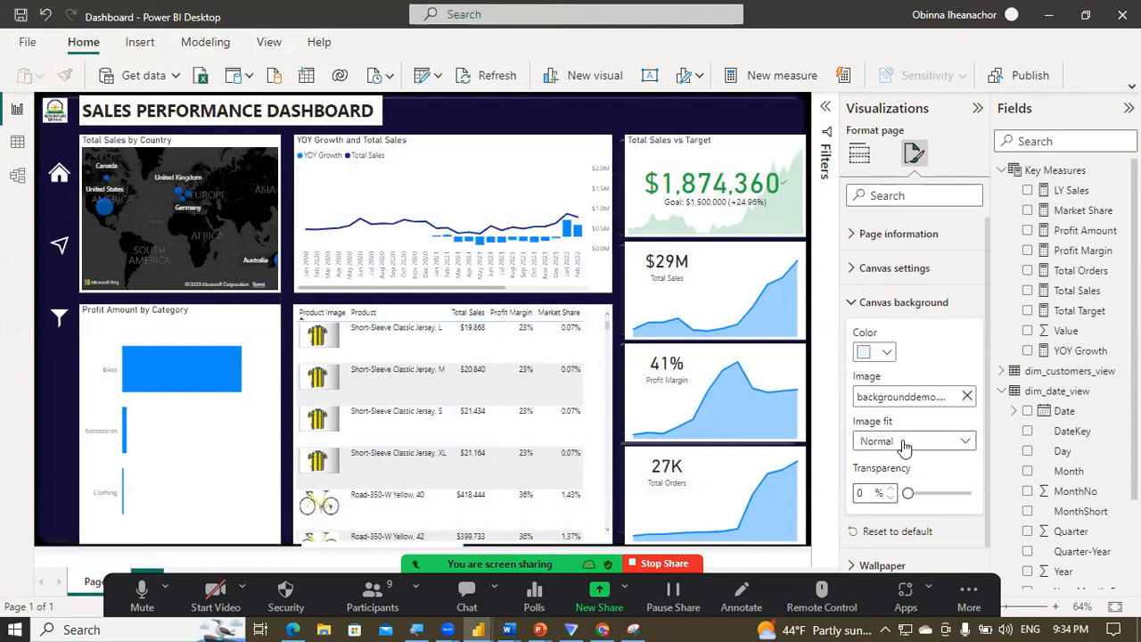
{"action": "left_click", "coordinate": [947, 443]}
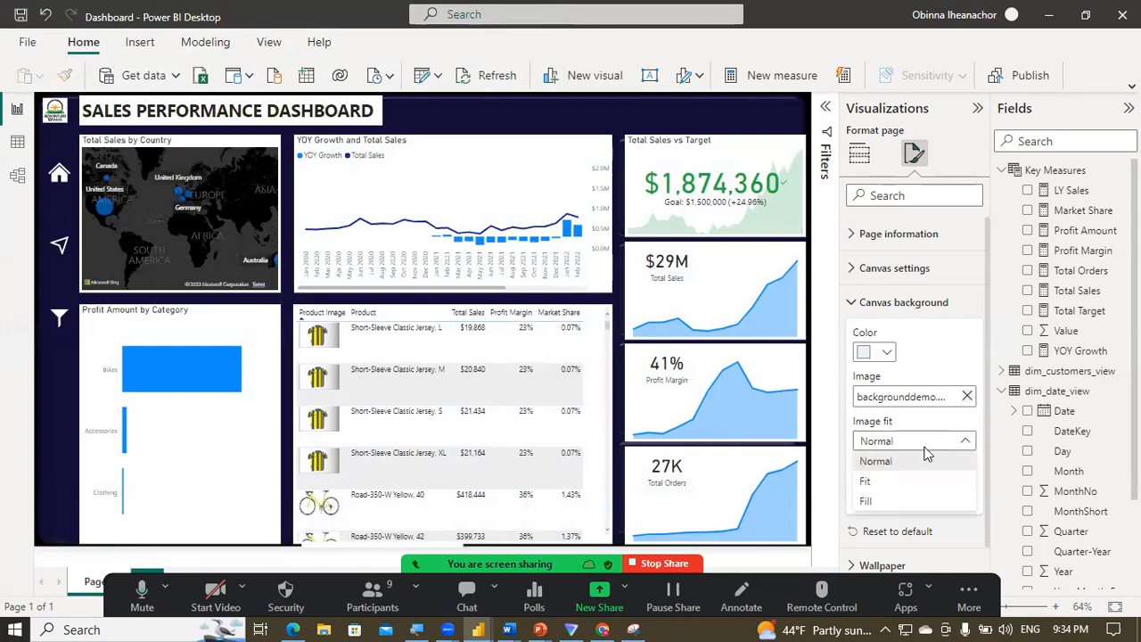
{"action": "left_click", "coordinate": [910, 480]}
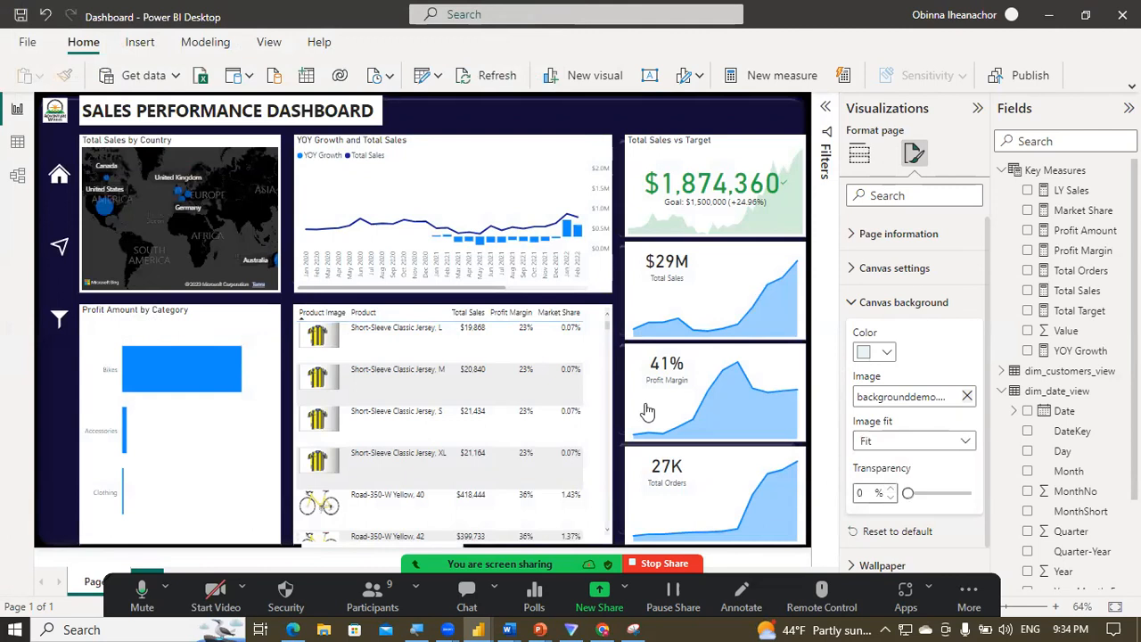
Step: Turn off the background of the Total Sales by Country map
{"action": "left_click", "coordinate": [252, 152]}
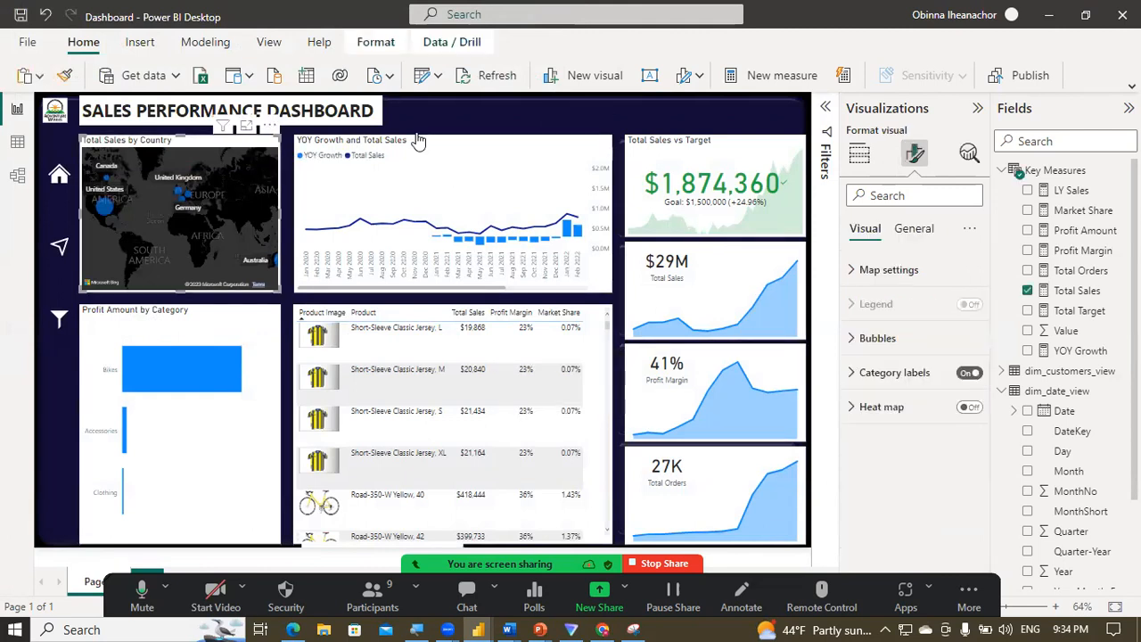
{"action": "left_click", "coordinate": [910, 231]}
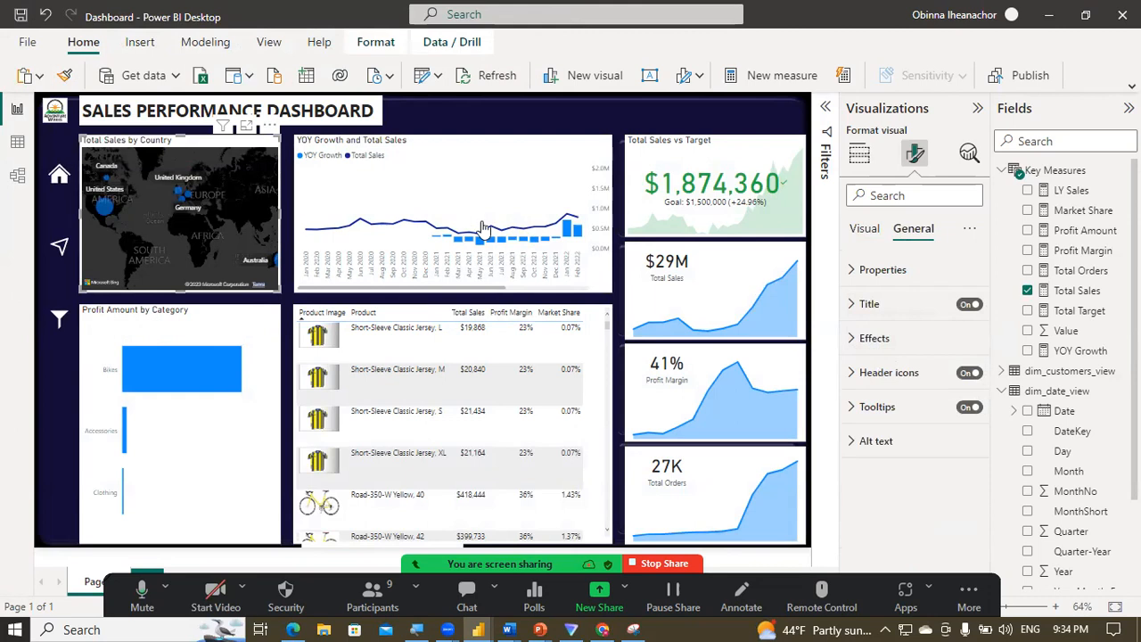
{"action": "left_click", "coordinate": [860, 339]}
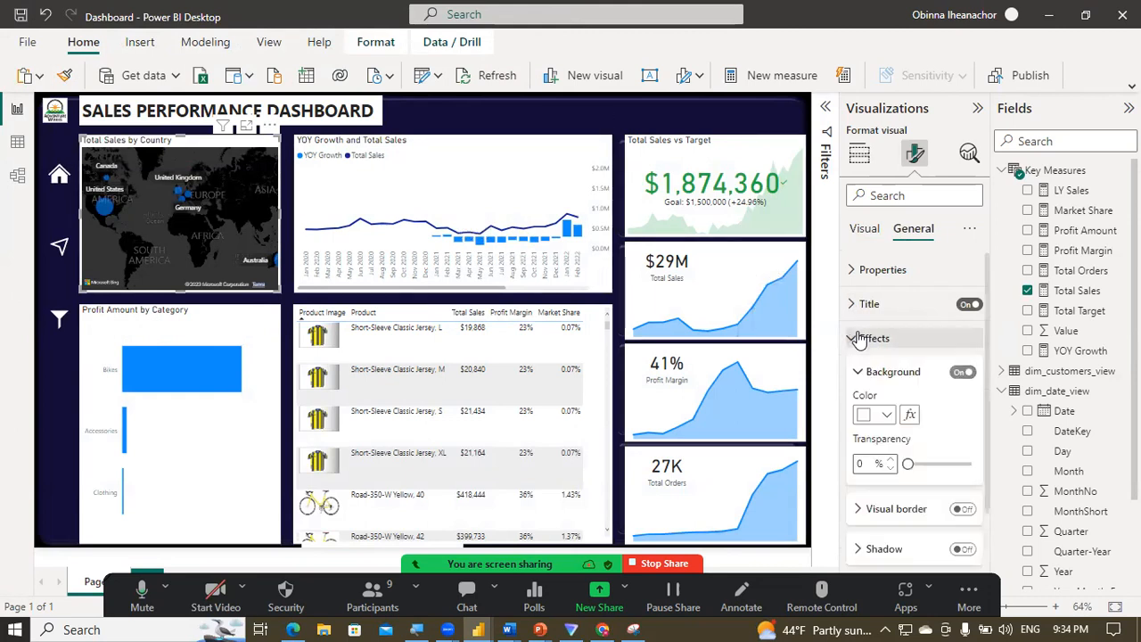
{"action": "left_click", "coordinate": [962, 374]}
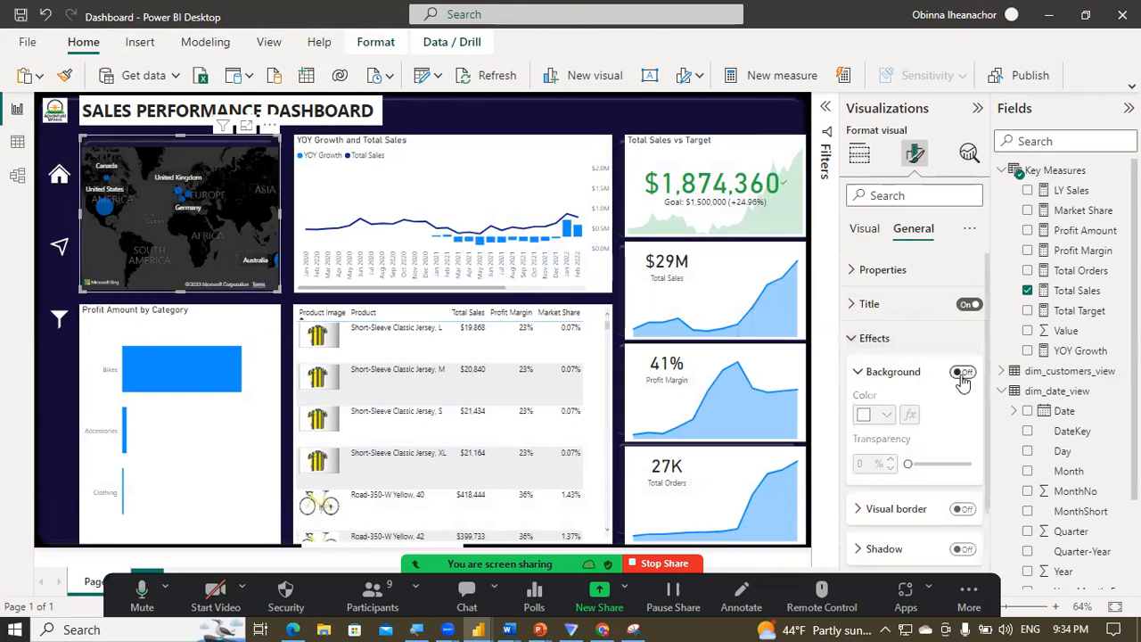
{"action": "left_click", "coordinate": [858, 338]}
Step: Set the title text color of the Total Sales by Country map to white
{"action": "left_click", "coordinate": [870, 230]}
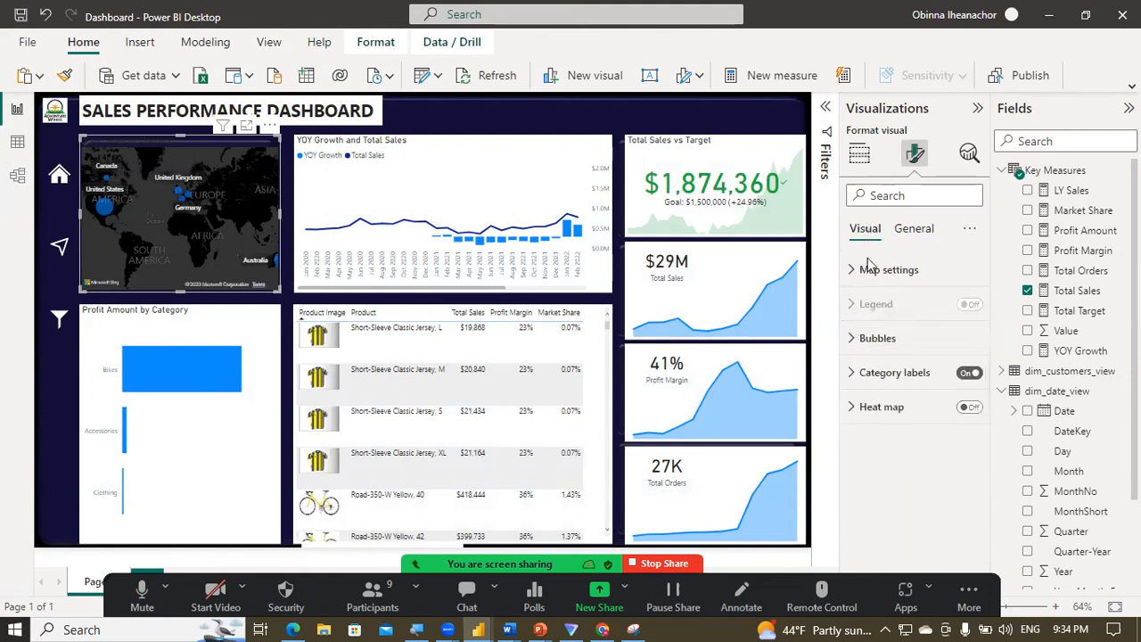
{"action": "left_click", "coordinate": [910, 230]}
{"action": "left_click", "coordinate": [871, 306]}
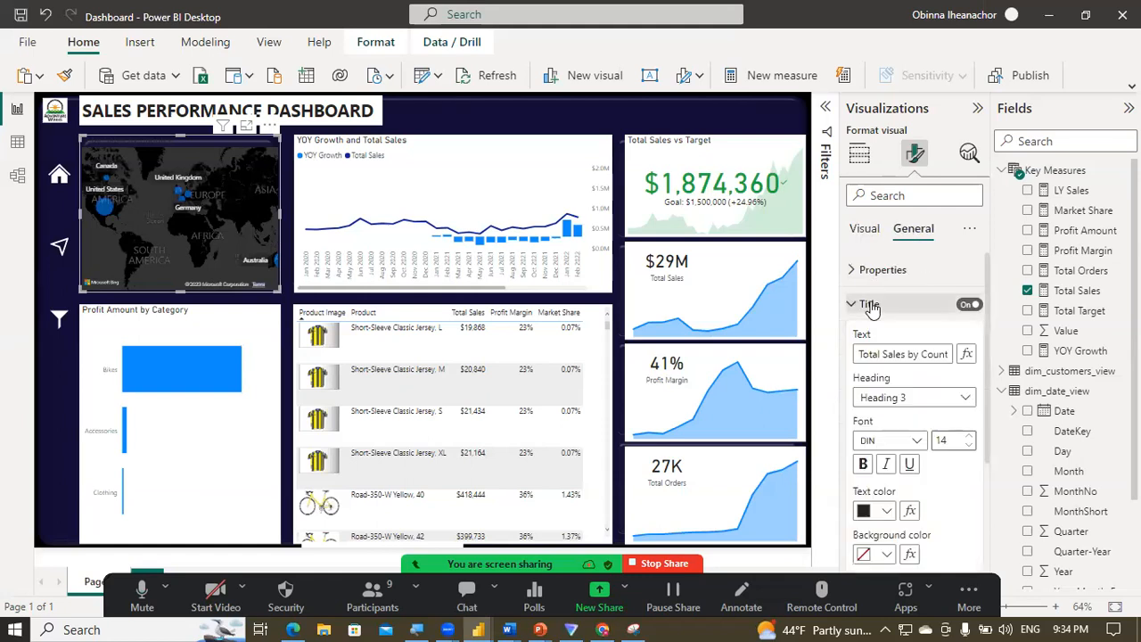
{"action": "left_click", "coordinate": [887, 510]}
{"action": "left_click", "coordinate": [875, 439]}
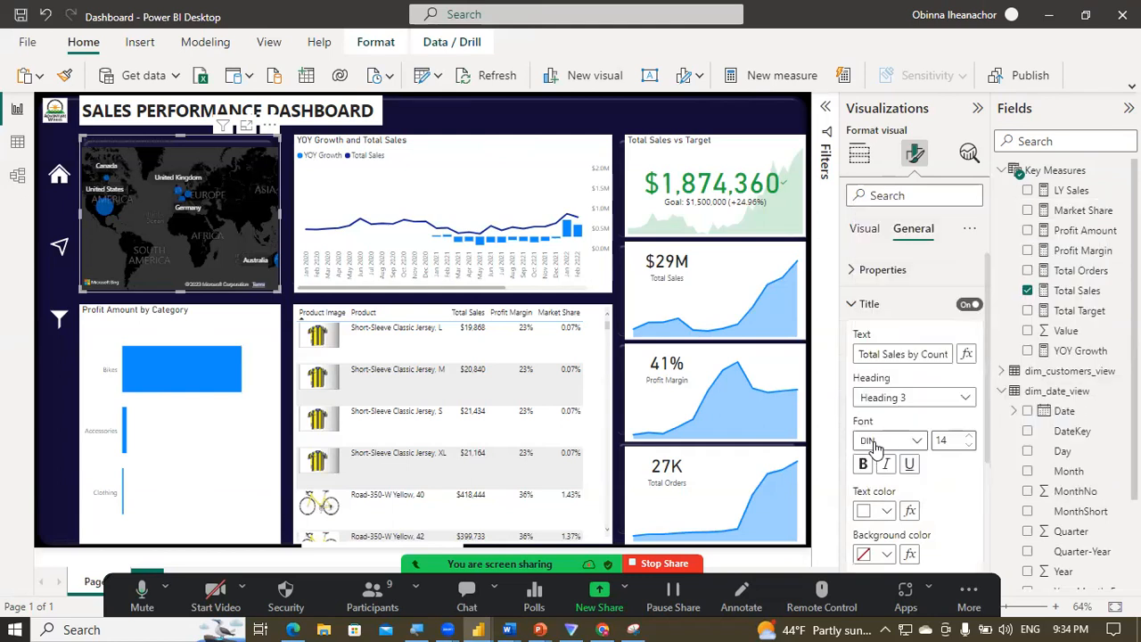
Step: Make the YOY Growth and Total Sales chart's title text white and turn off the chart's background
{"action": "left_click", "coordinate": [431, 170]}
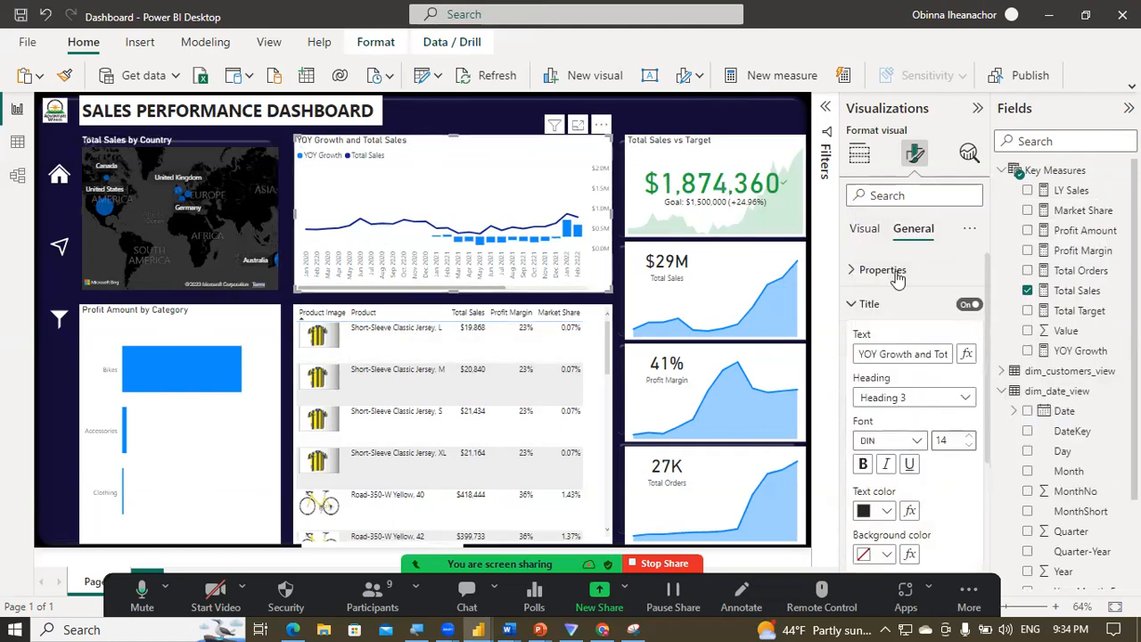
{"action": "left_click", "coordinate": [888, 307]}
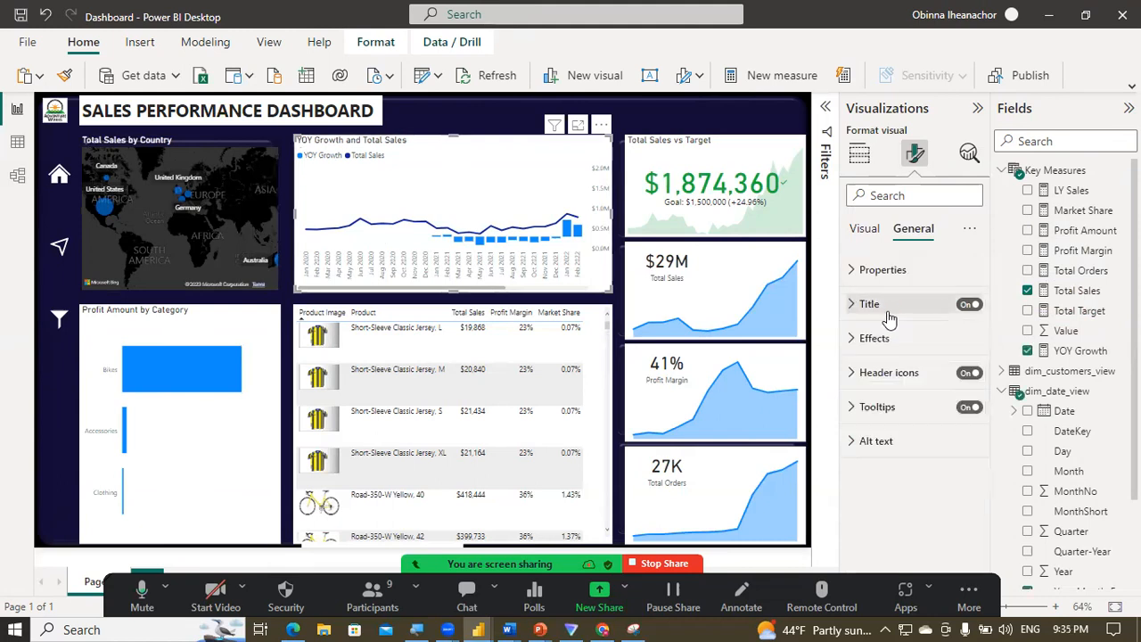
{"action": "left_click", "coordinate": [868, 306]}
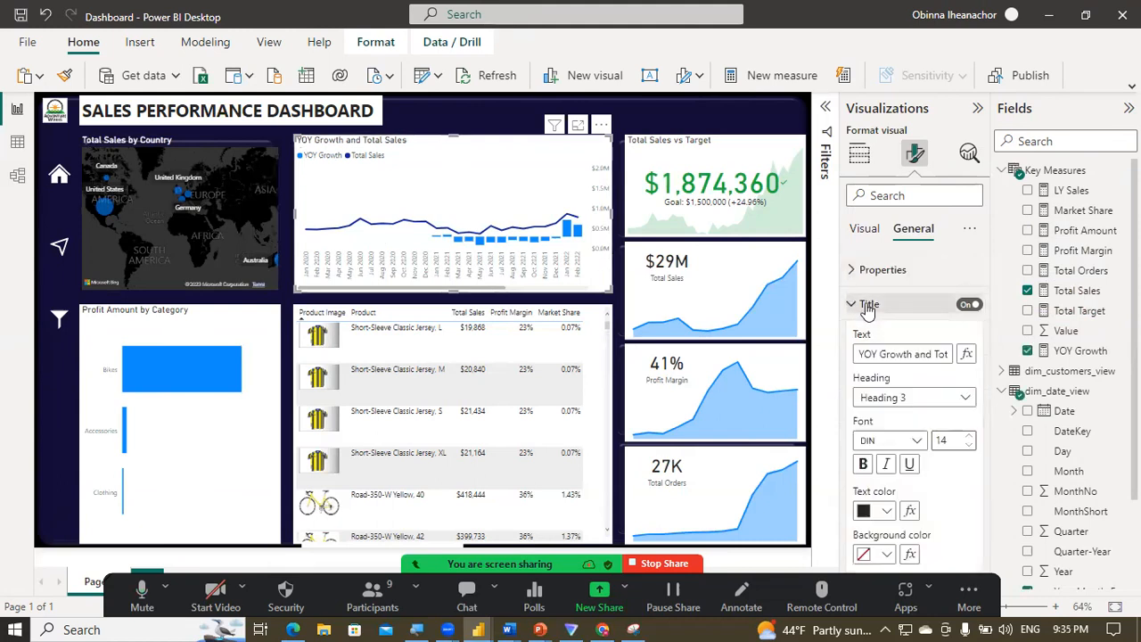
{"action": "left_click", "coordinate": [883, 508]}
{"action": "left_click", "coordinate": [871, 439]}
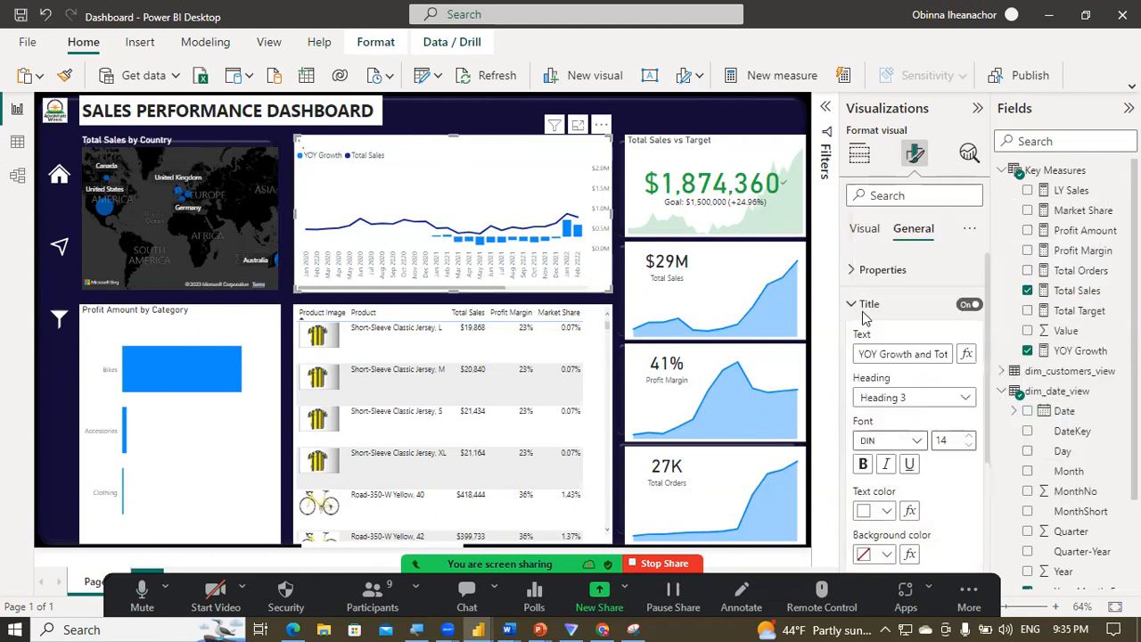
{"action": "left_click", "coordinate": [864, 307]}
{"action": "left_click", "coordinate": [892, 341]}
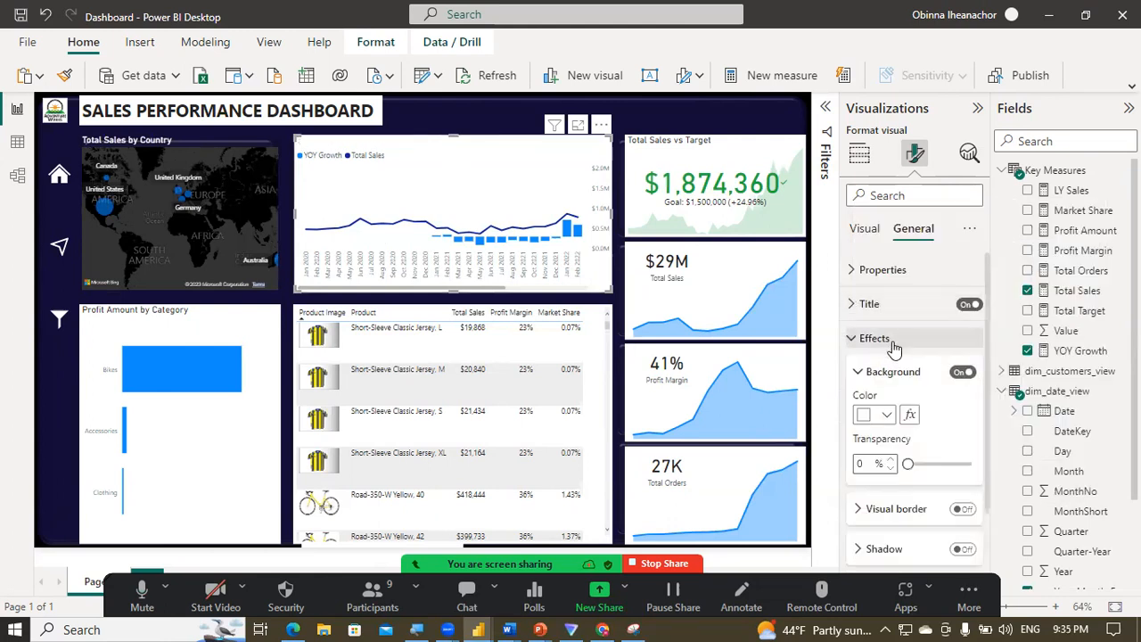
{"action": "left_click", "coordinate": [962, 373]}
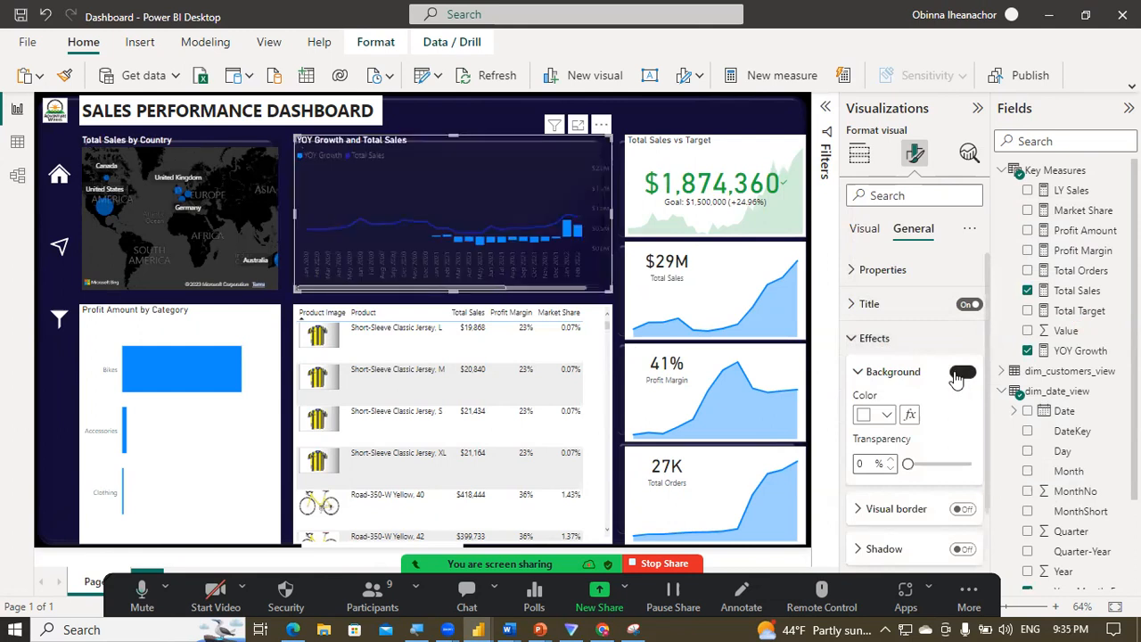
Step: Set the X-axis values of the YOY Growth and Total Sales chart to white
{"action": "left_click", "coordinate": [863, 233]}
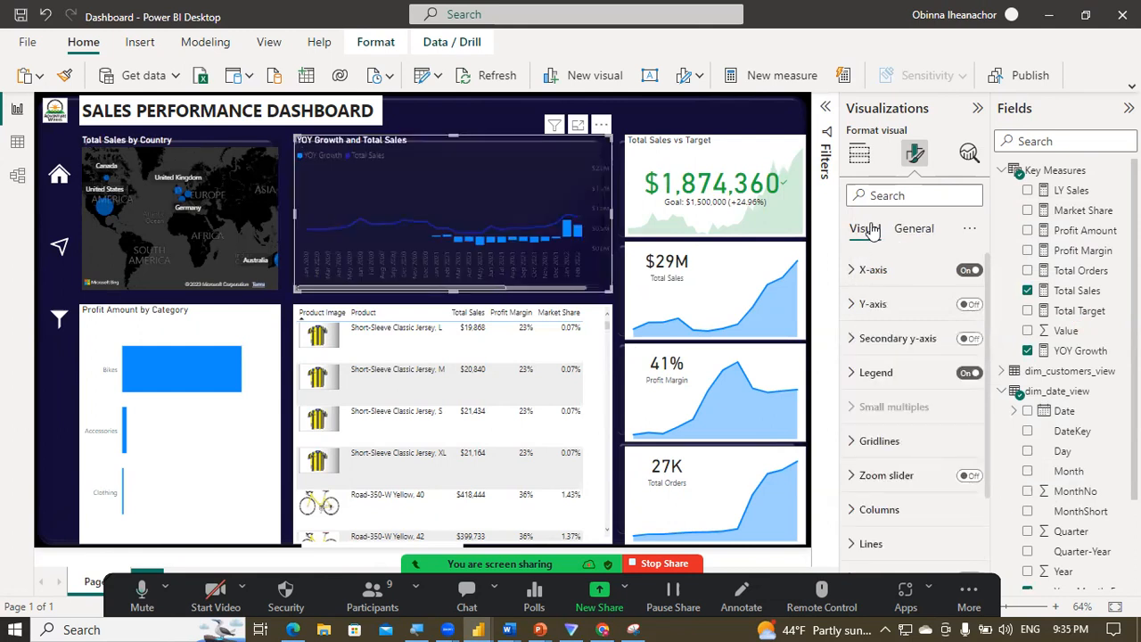
{"action": "left_click", "coordinate": [862, 271]}
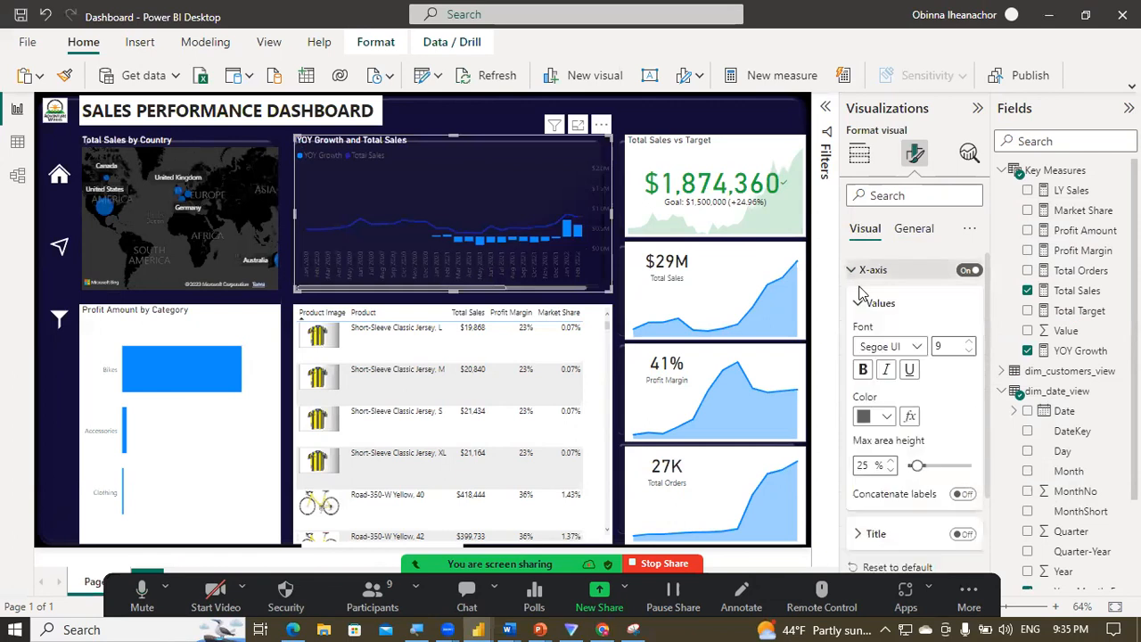
{"action": "left_click", "coordinate": [883, 419]}
{"action": "left_click", "coordinate": [874, 345]}
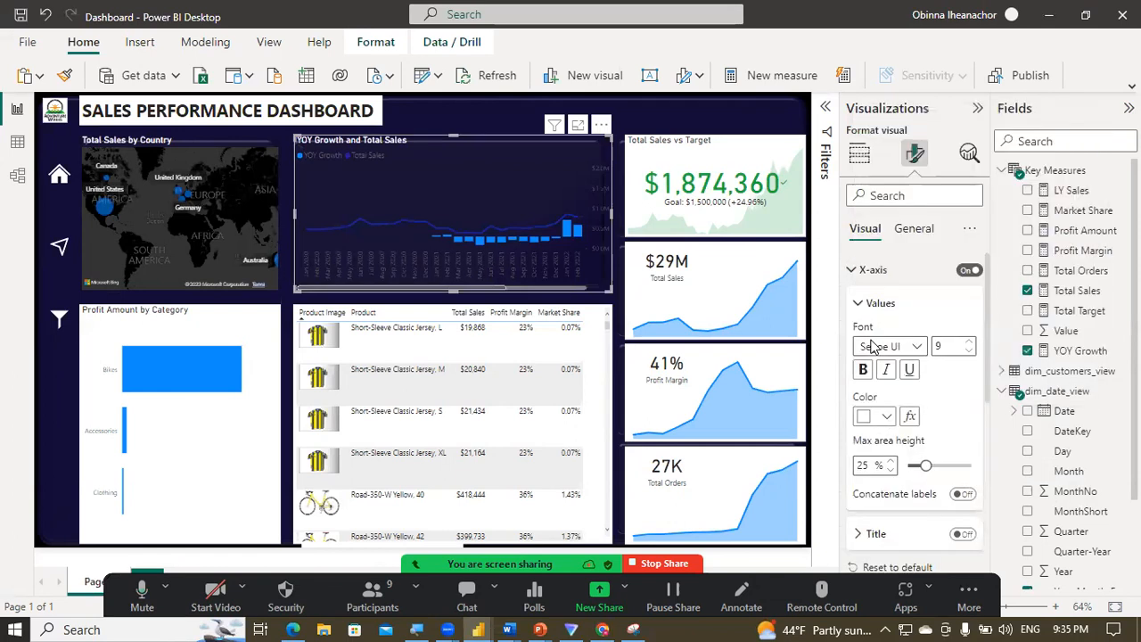
{"action": "left_click", "coordinate": [858, 270]}
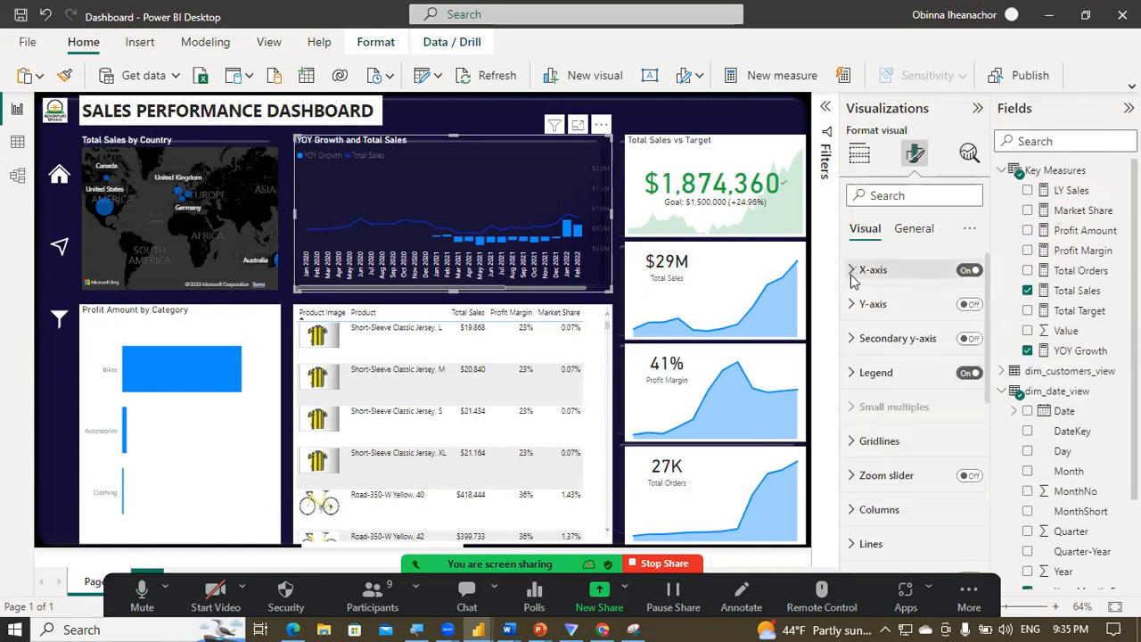
Step: Change the legend text color of the YOY Growth and Total Sales chart to white
{"action": "left_click", "coordinate": [866, 373]}
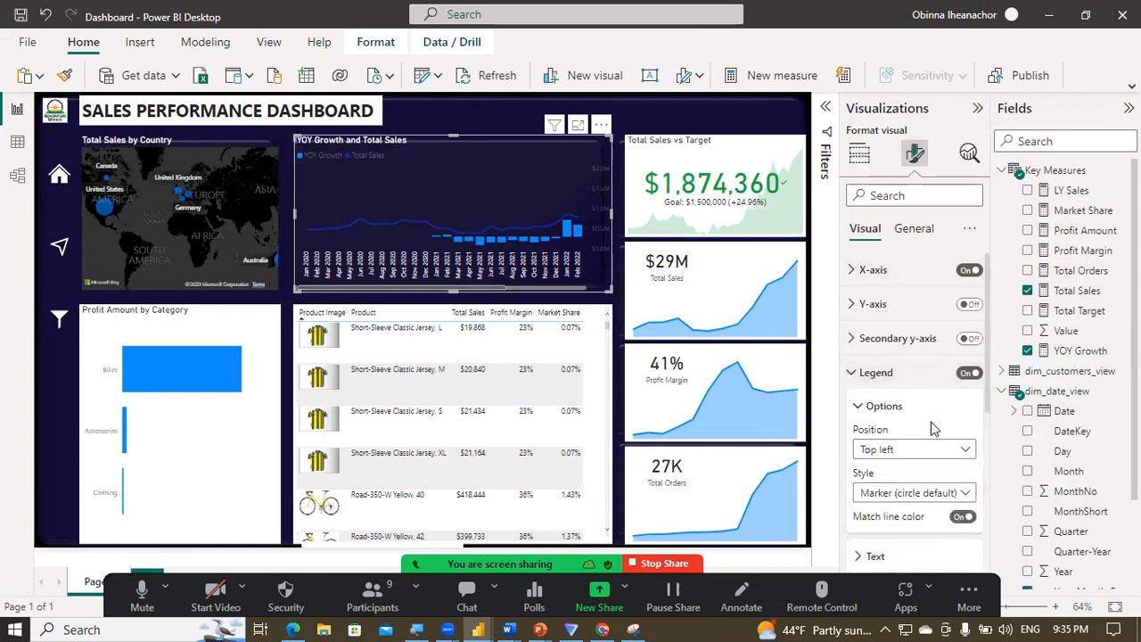
{"action": "scroll", "coordinate": [895, 410], "scroll_direction": "down", "scroll_amount": 3}
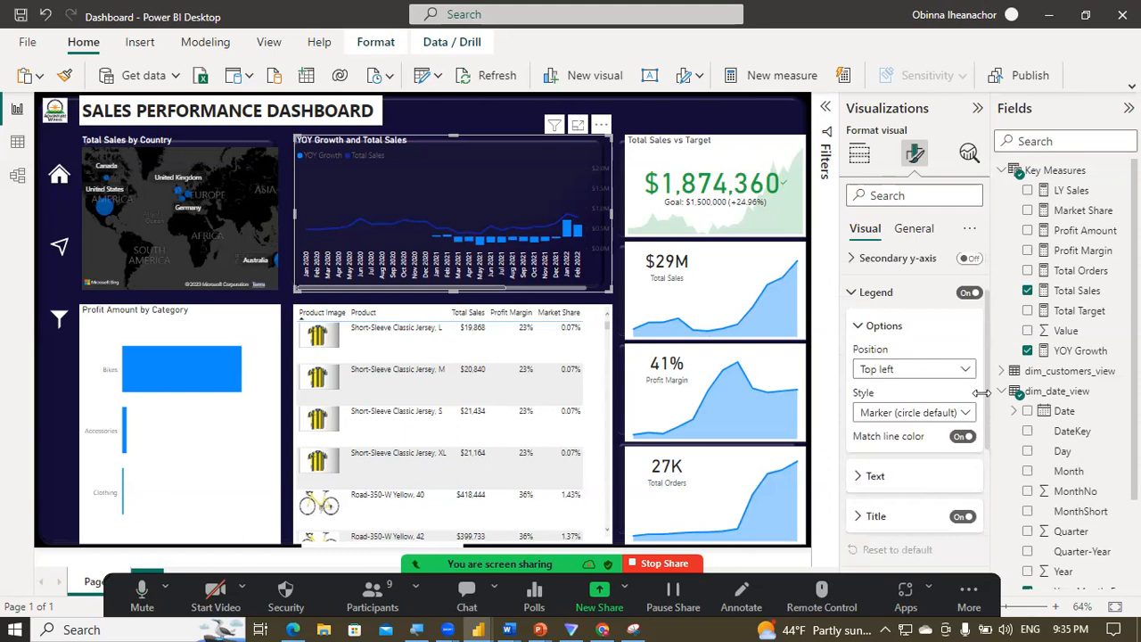
{"action": "left_click", "coordinate": [889, 418]}
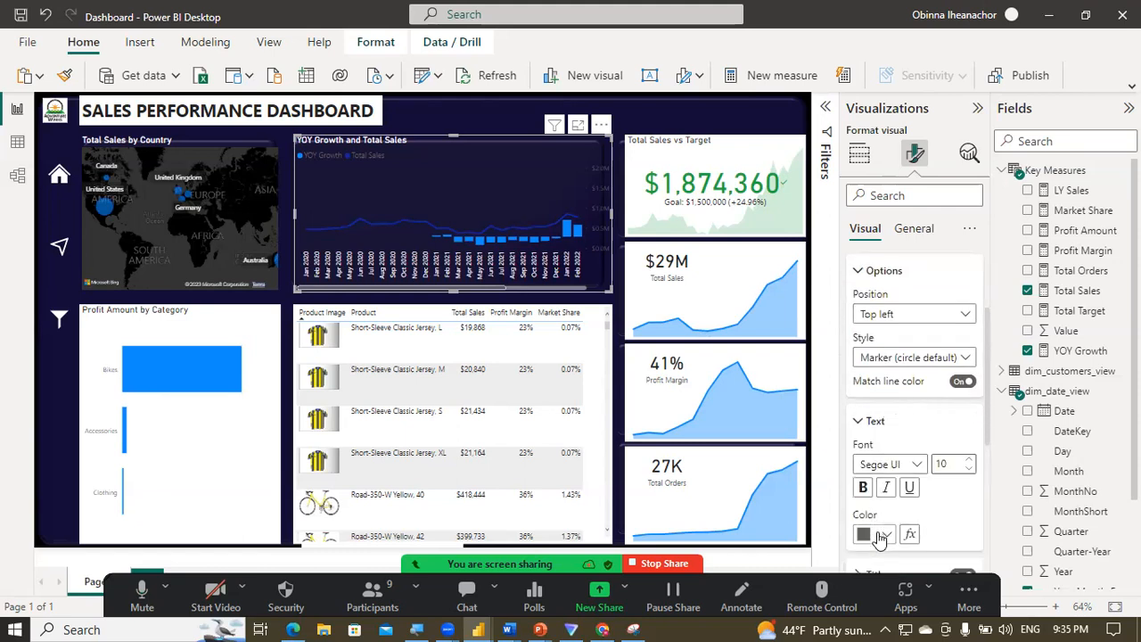
{"action": "left_click", "coordinate": [880, 534]}
{"action": "left_click", "coordinate": [874, 463]}
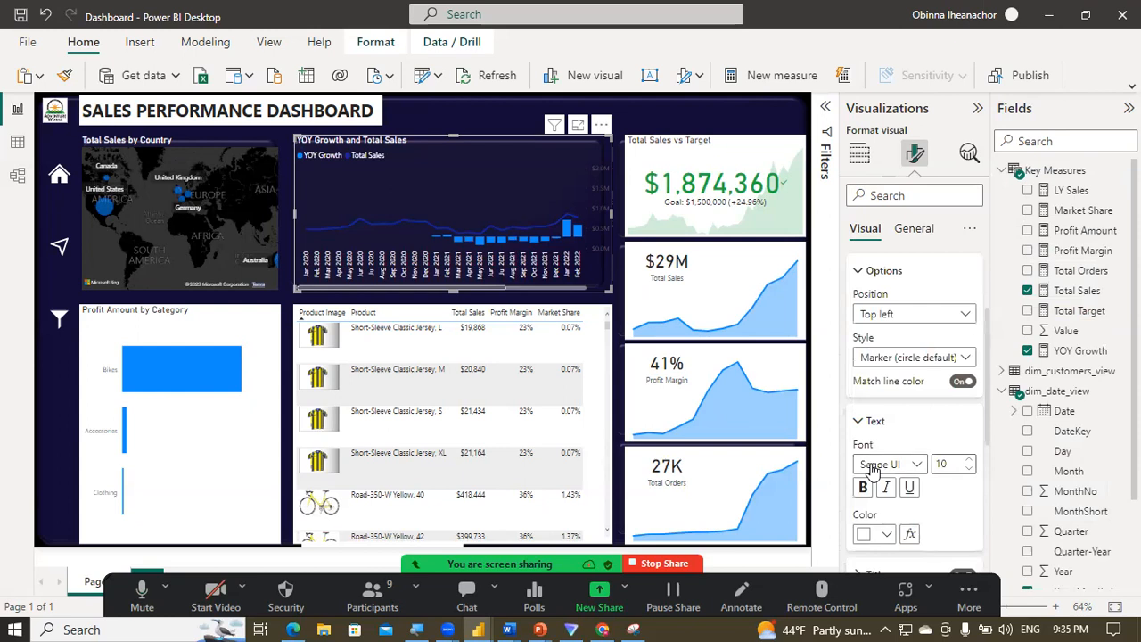
{"action": "left_click", "coordinate": [859, 421]}
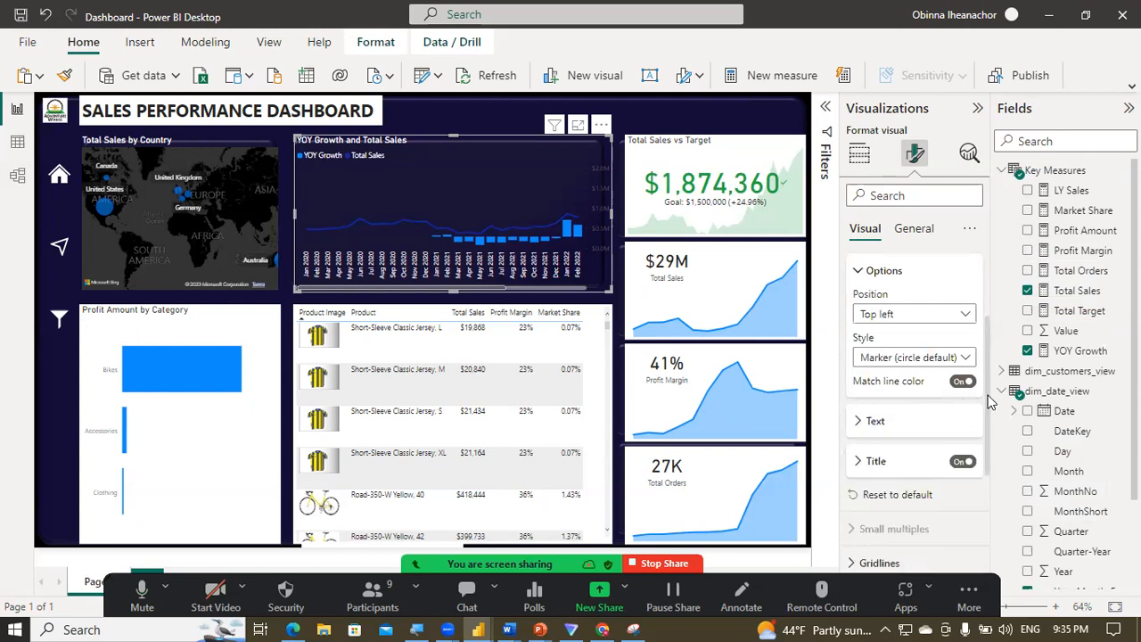
Step: Switch on the secondary y-axis of the YOY Growth and Total Sales chart and color its values white
{"action": "scroll", "coordinate": [981, 463], "scroll_direction": "down", "scroll_amount": 4}
{"action": "scroll", "coordinate": [963, 401], "scroll_direction": "up", "scroll_amount": 7}
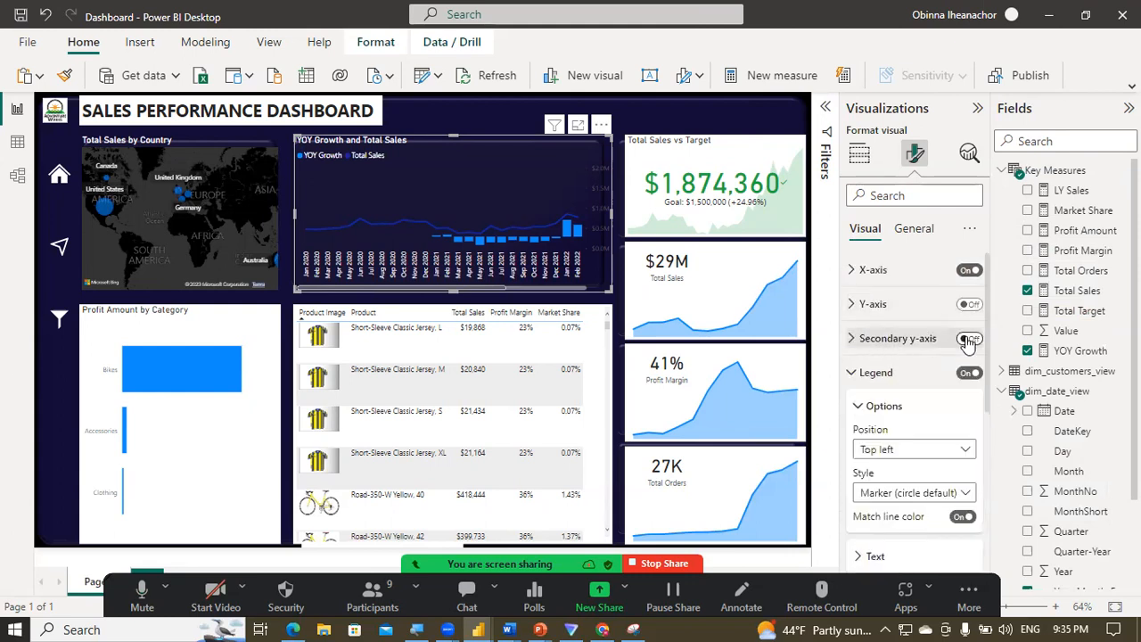
{"action": "left_click", "coordinate": [968, 340]}
{"action": "left_click", "coordinate": [872, 346]}
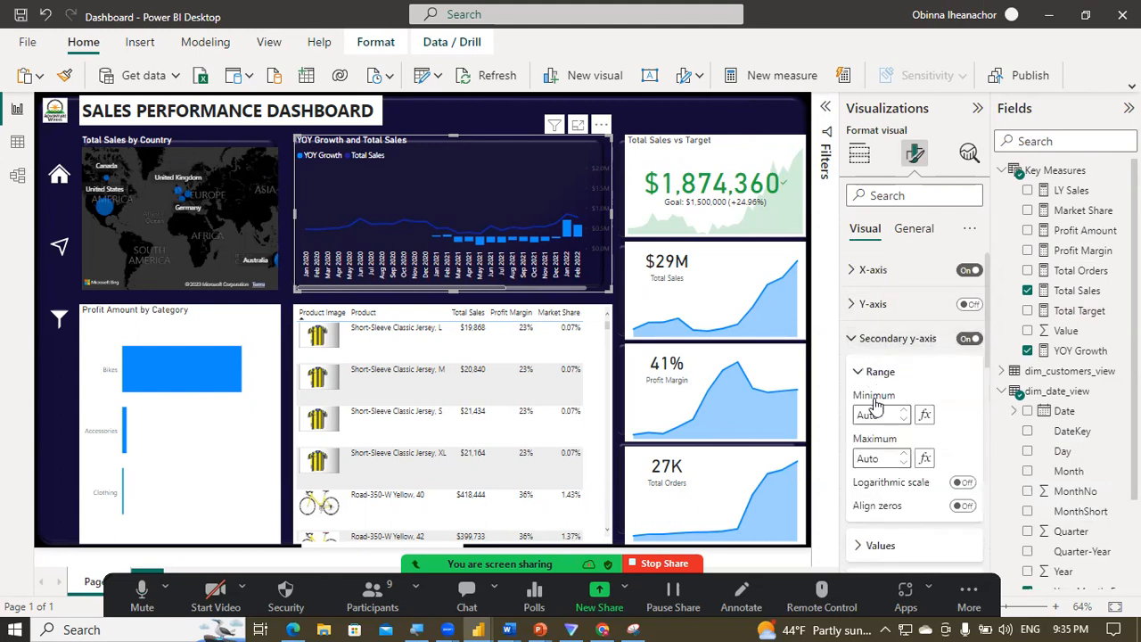
{"action": "left_click", "coordinate": [872, 544]}
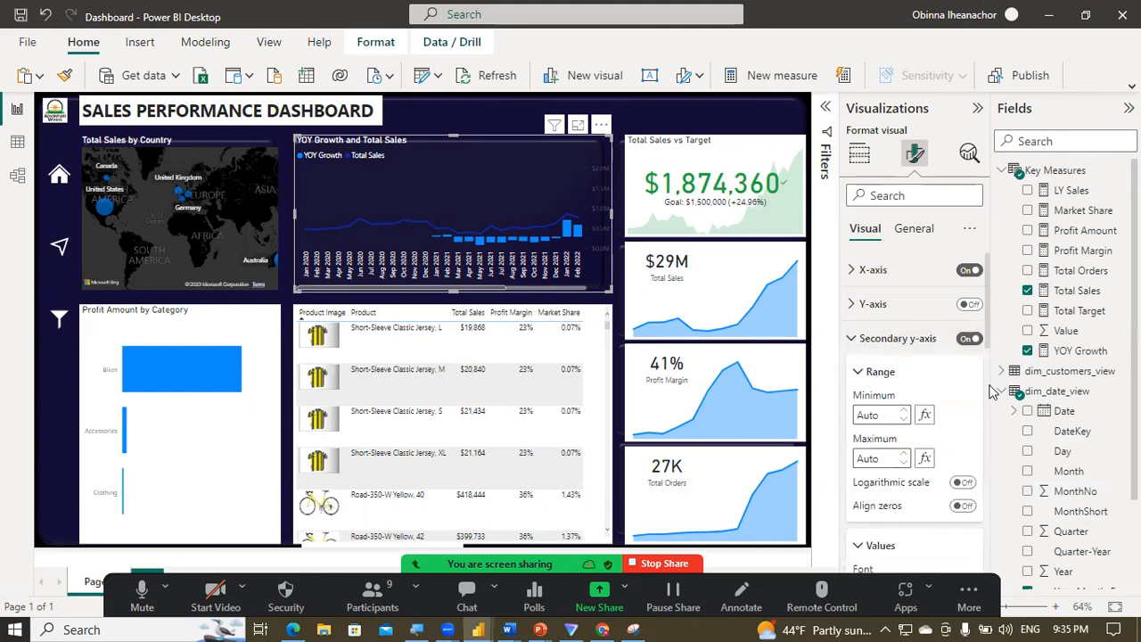
{"action": "scroll", "coordinate": [986, 406], "scroll_direction": "down", "scroll_amount": 3}
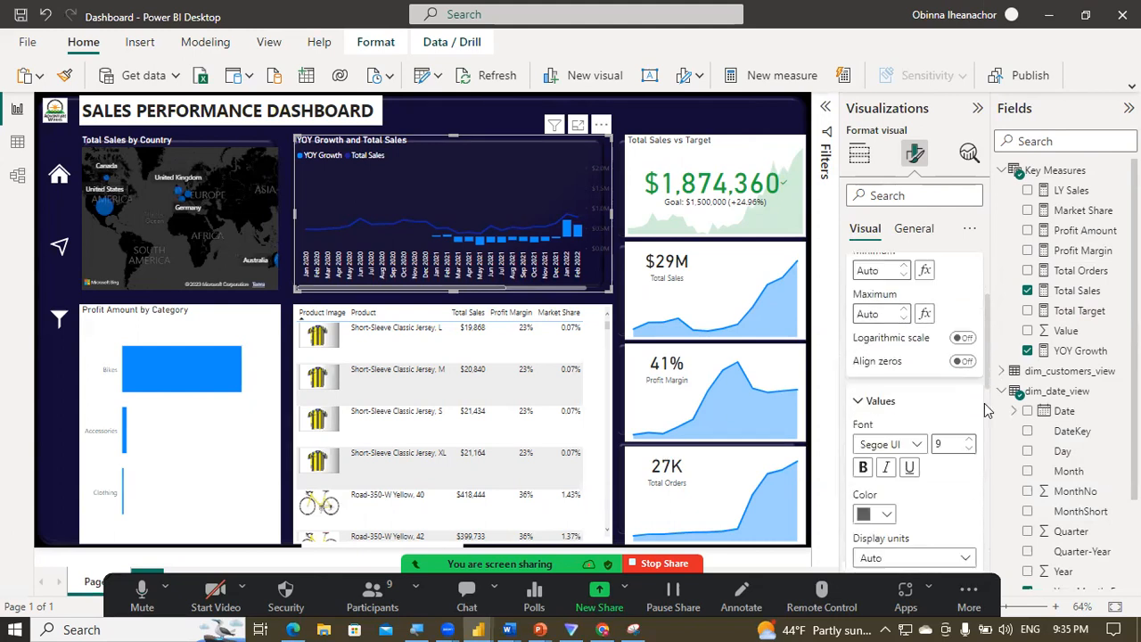
{"action": "scroll", "coordinate": [986, 409], "scroll_direction": "down", "scroll_amount": 2}
{"action": "left_click", "coordinate": [877, 413]}
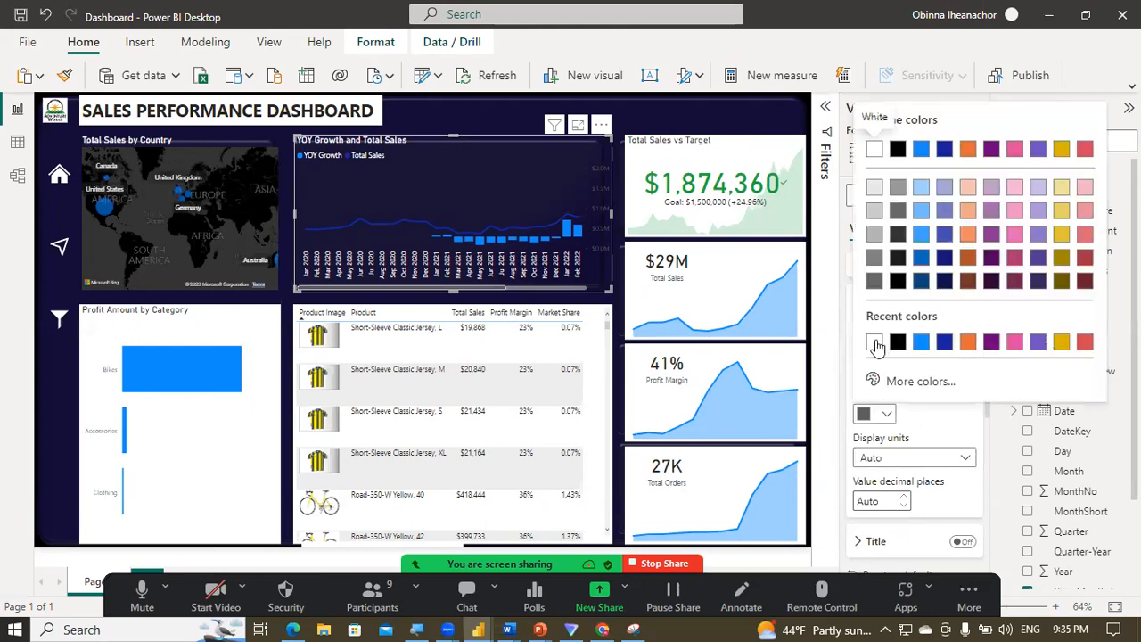
{"action": "left_click", "coordinate": [875, 343]}
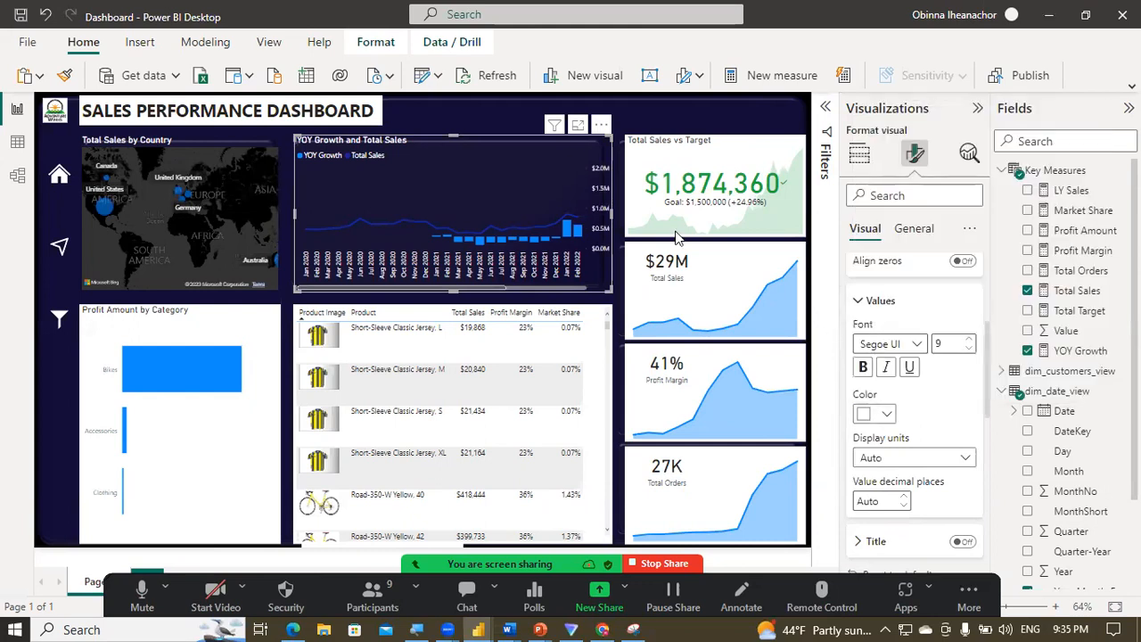
Step: Turn off the background of the Total Sales vs Target KPI visual
{"action": "left_click", "coordinate": [658, 176]}
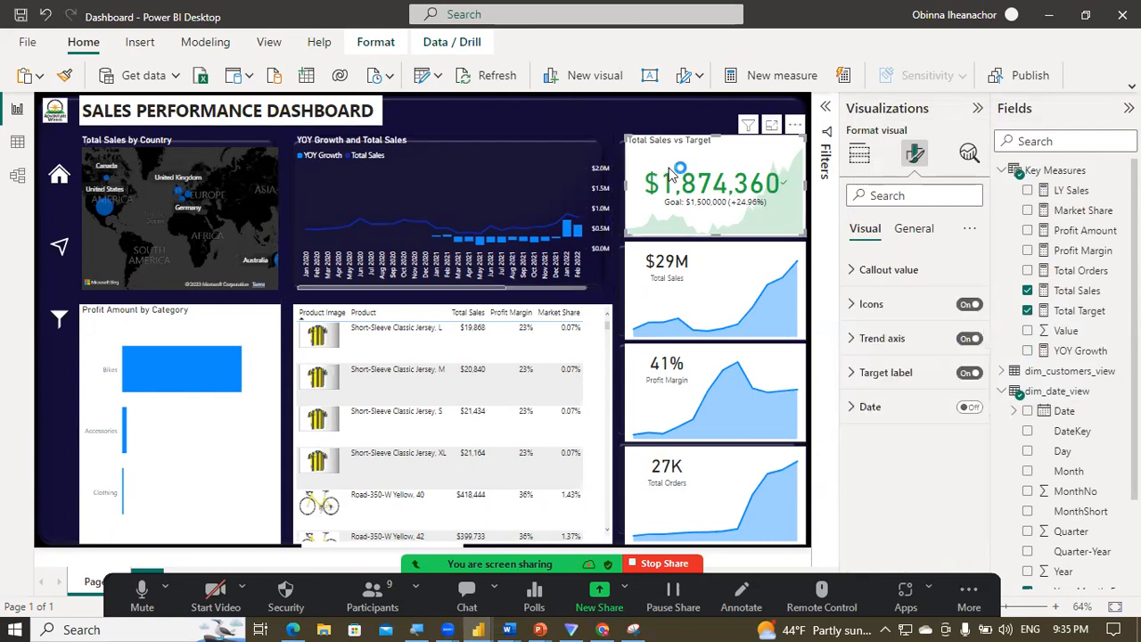
{"action": "left_click", "coordinate": [905, 235]}
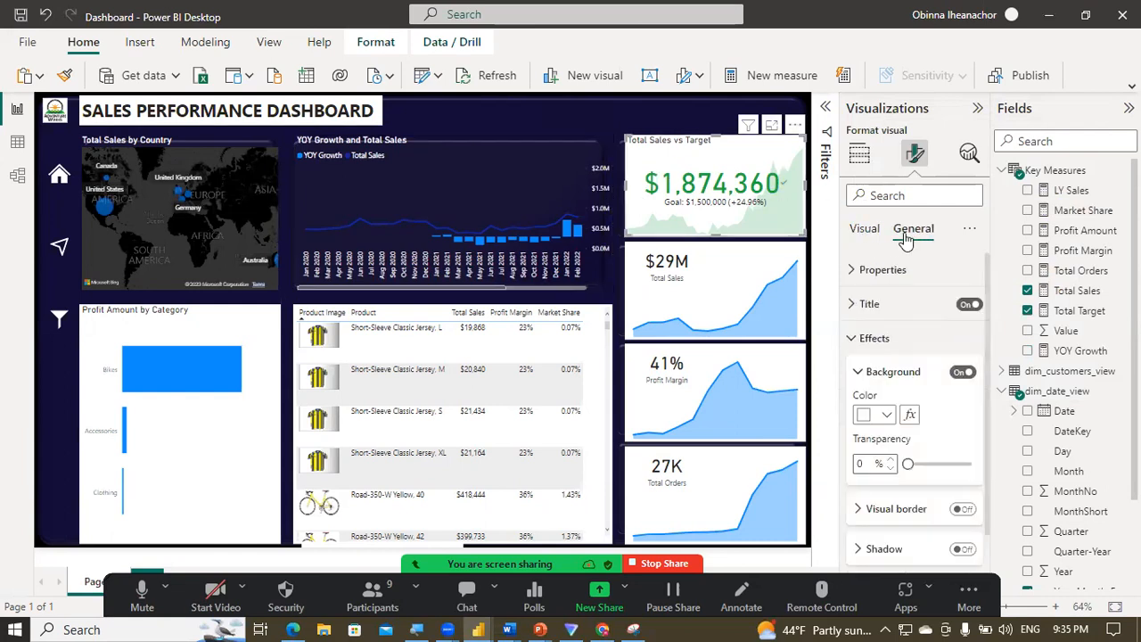
{"action": "left_click", "coordinate": [963, 373]}
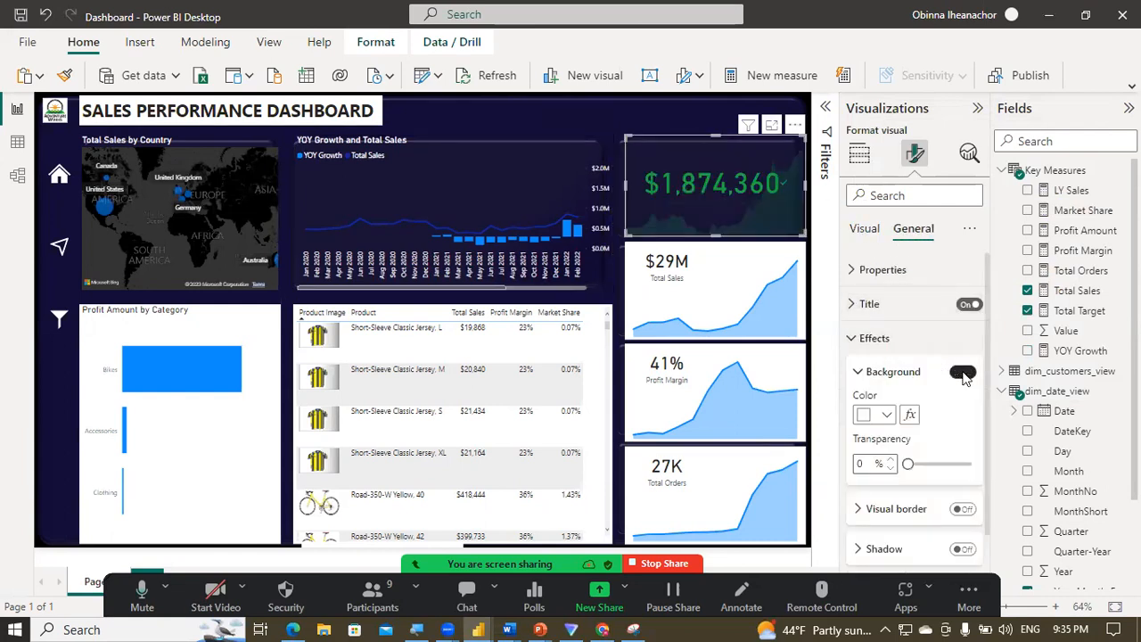
{"action": "left_click", "coordinate": [864, 341]}
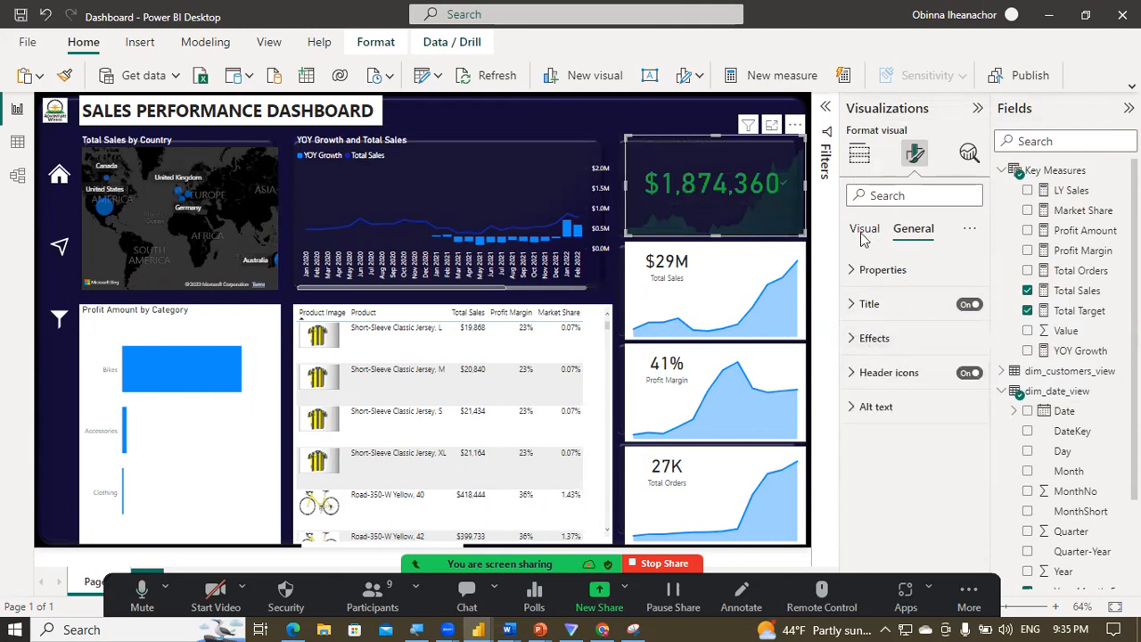
Step: Change the target label's font color to white on the Total Sales vs Target KPI visual
{"action": "left_click", "coordinate": [864, 230]}
{"action": "left_click", "coordinate": [860, 272]}
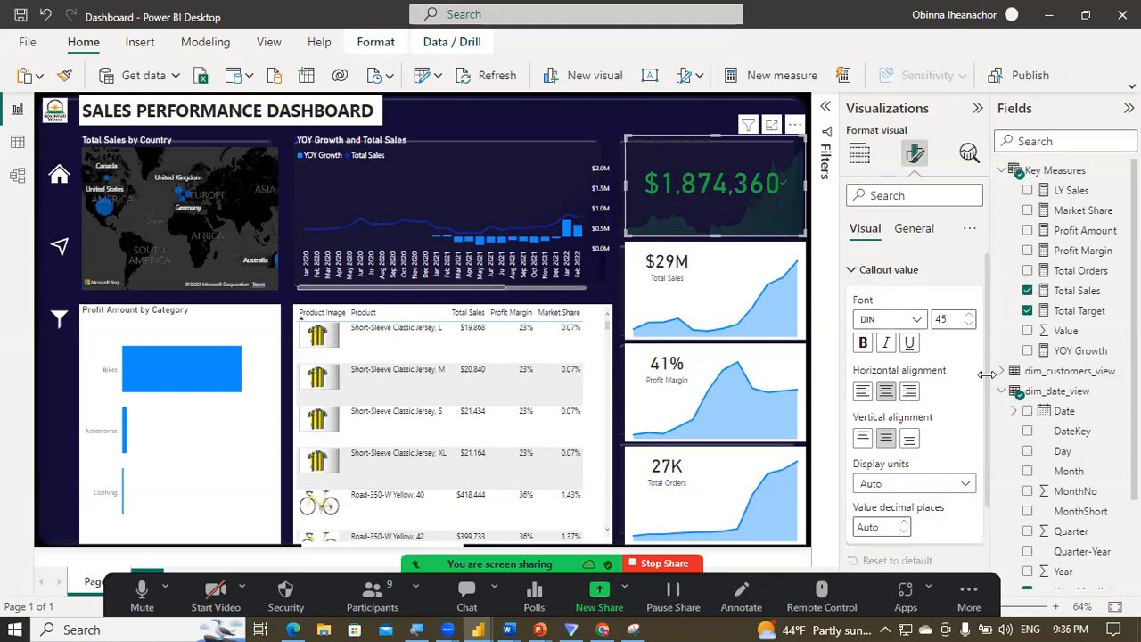
{"action": "scroll", "coordinate": [919, 428], "scroll_direction": "down", "scroll_amount": 3}
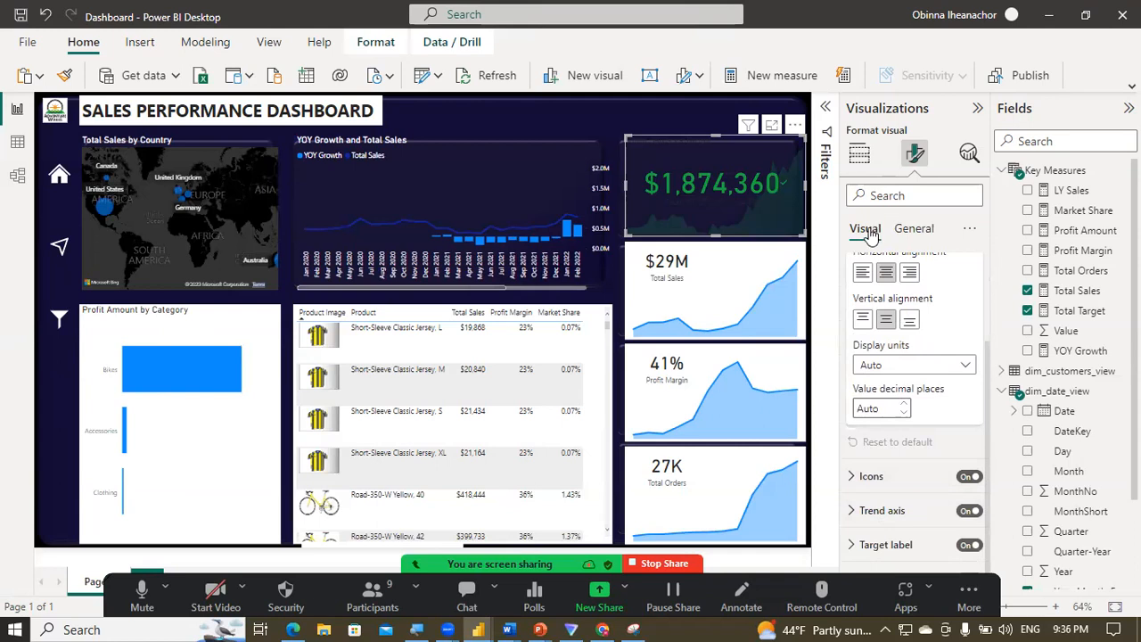
{"action": "left_click_drag", "start_coordinate": [988, 379], "coordinate": [995, 249]}
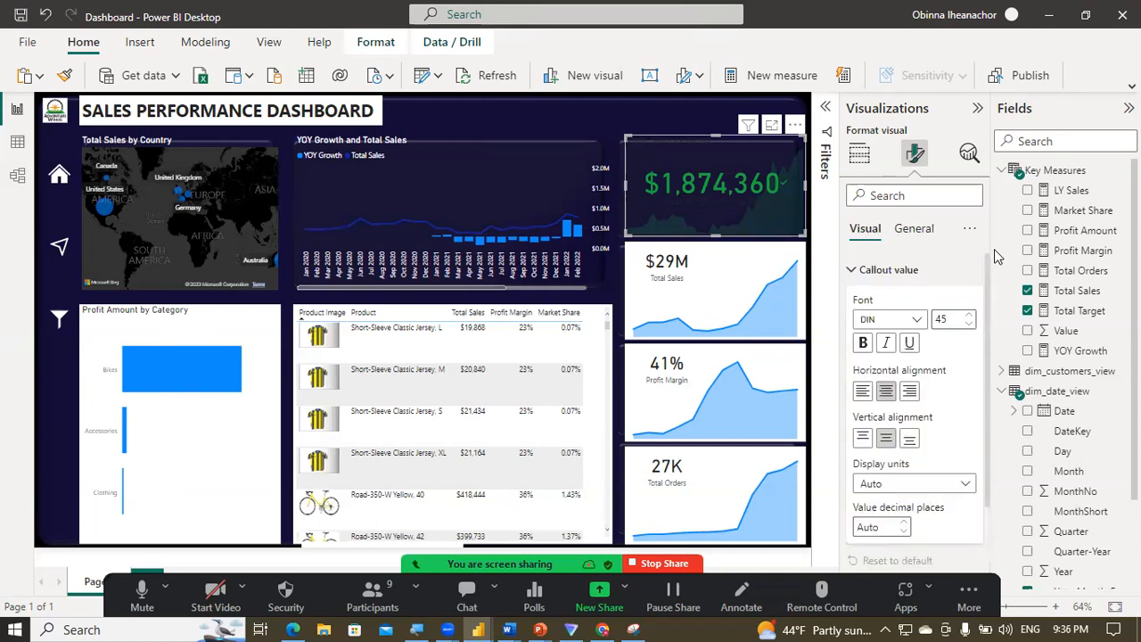
{"action": "left_click", "coordinate": [862, 275]}
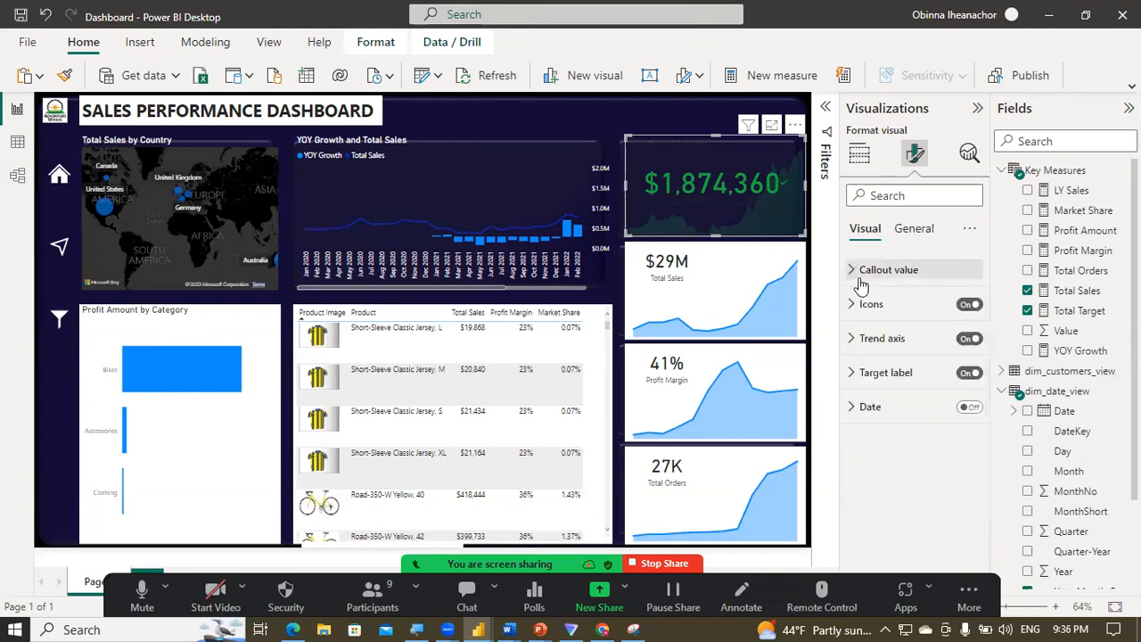
{"action": "left_click", "coordinate": [856, 367]}
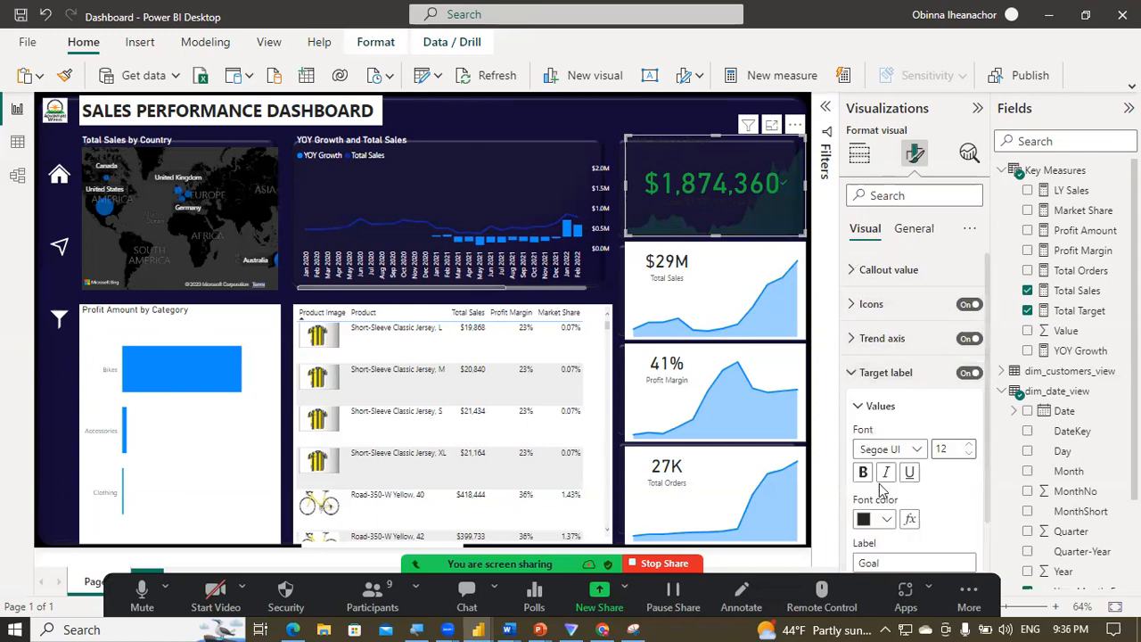
{"action": "left_click", "coordinate": [885, 521]}
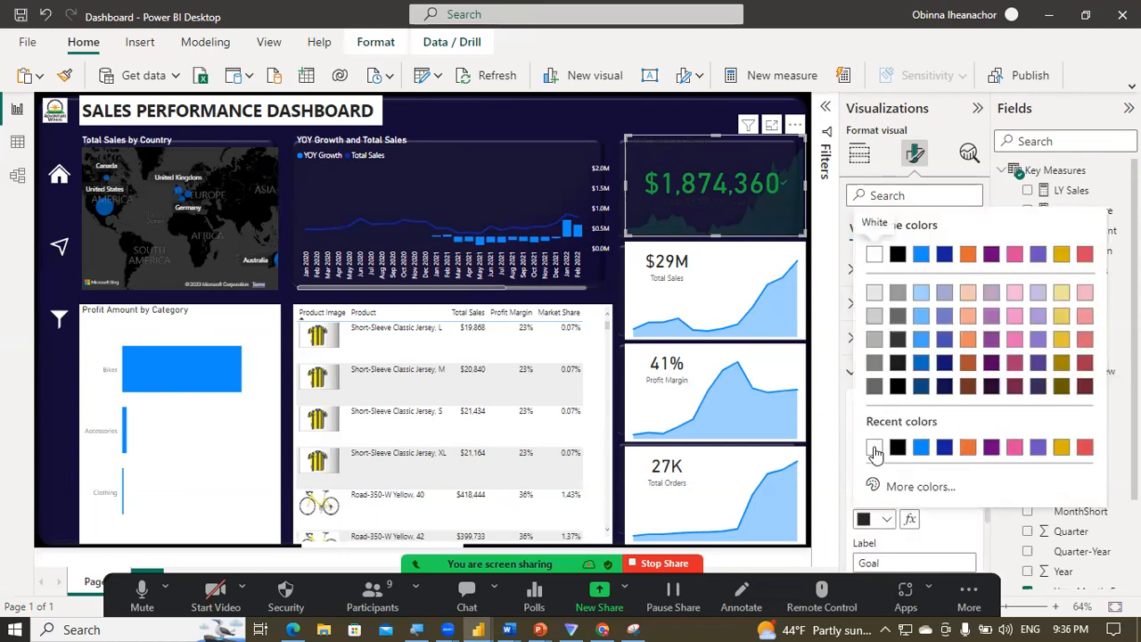
{"action": "left_click", "coordinate": [876, 453]}
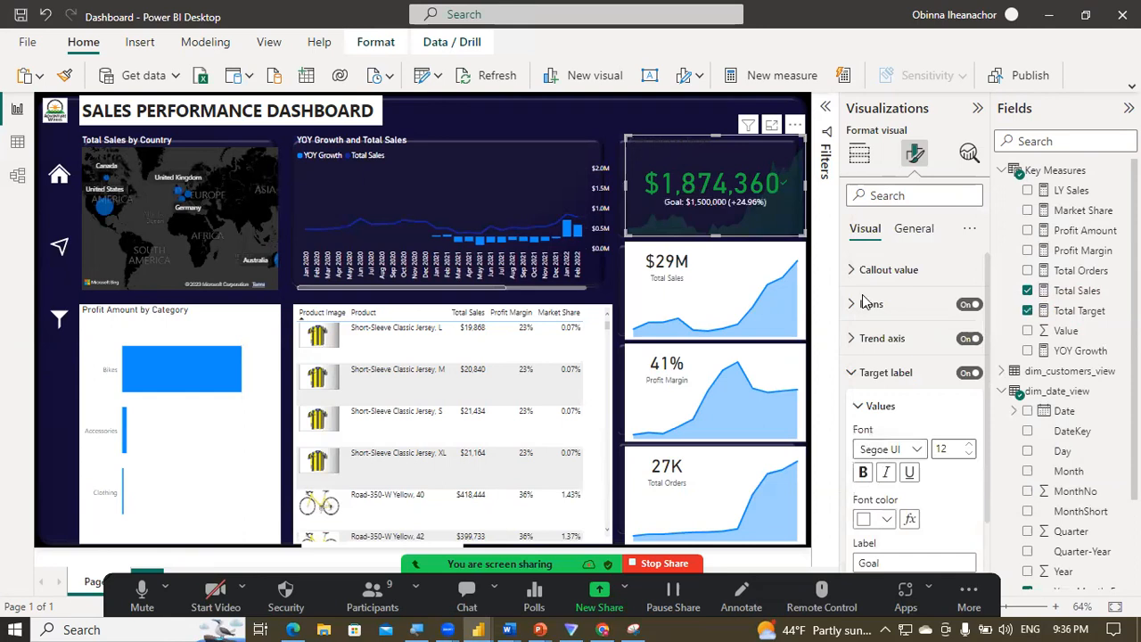
Step: Set the title text color of the Total Sales vs Target KPI visual to white
{"action": "left_click", "coordinate": [911, 228]}
{"action": "left_click", "coordinate": [870, 304]}
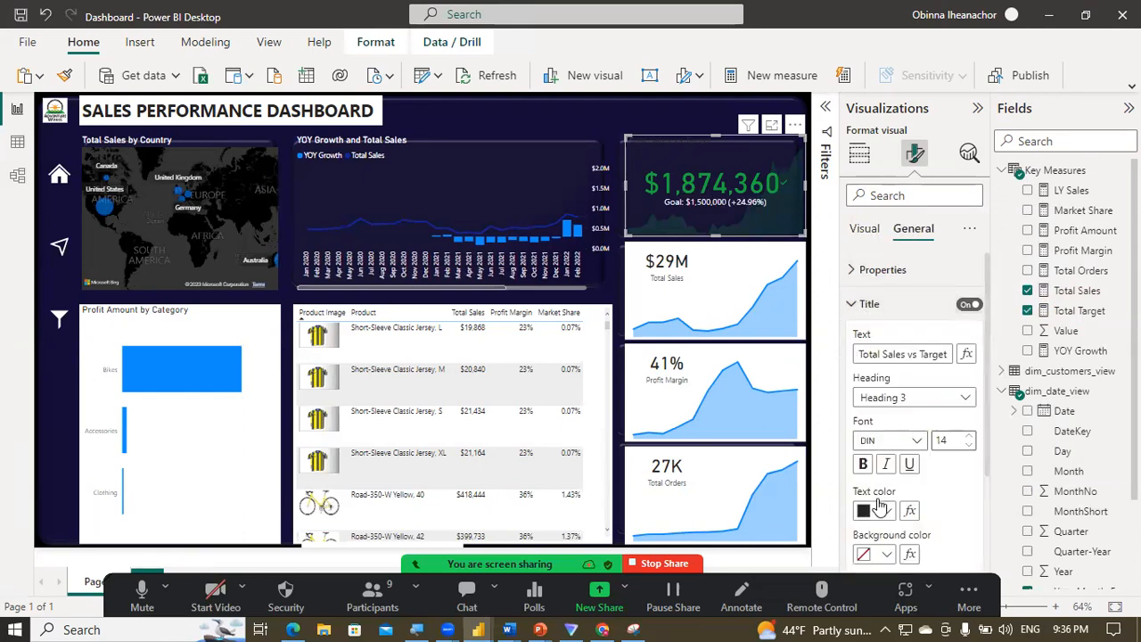
{"action": "left_click", "coordinate": [881, 507]}
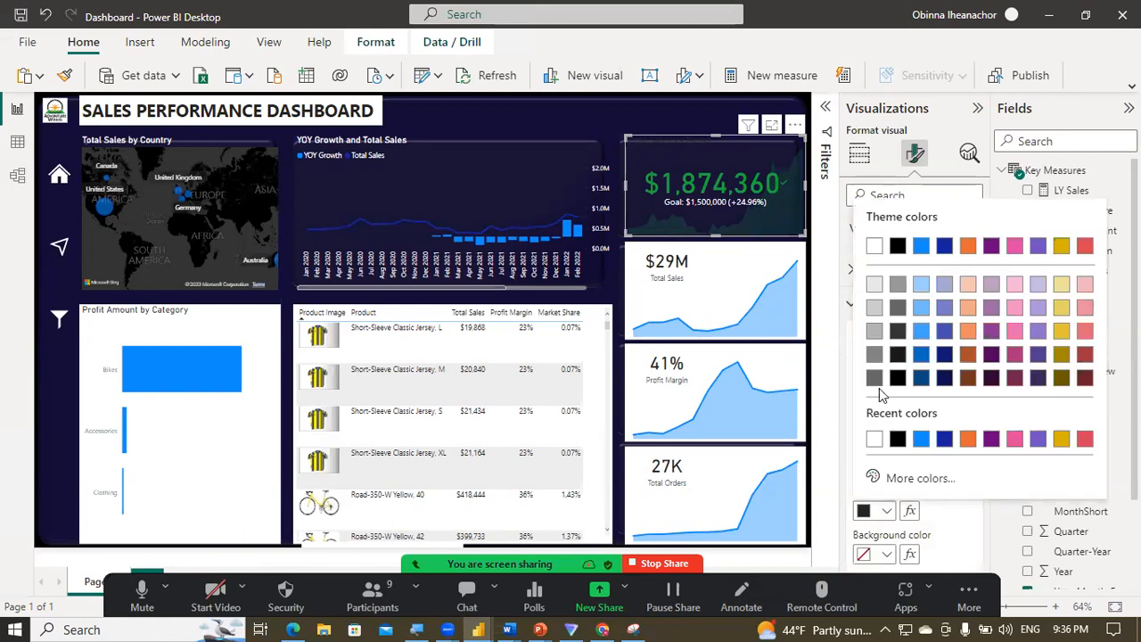
{"action": "left_click", "coordinate": [874, 440]}
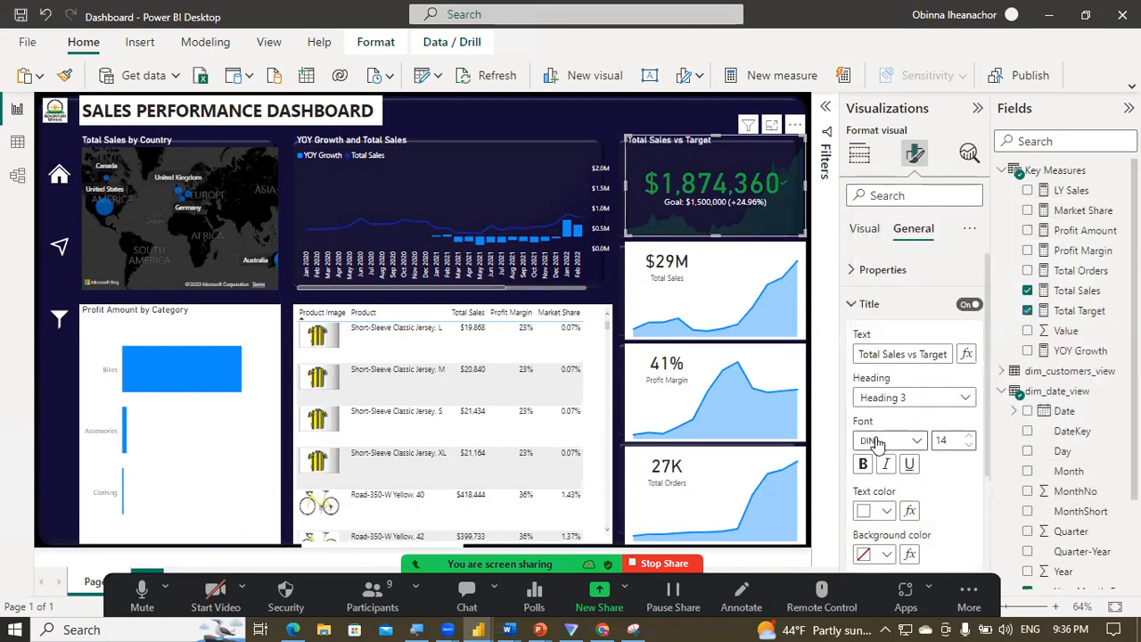
{"action": "left_click", "coordinate": [581, 132]}
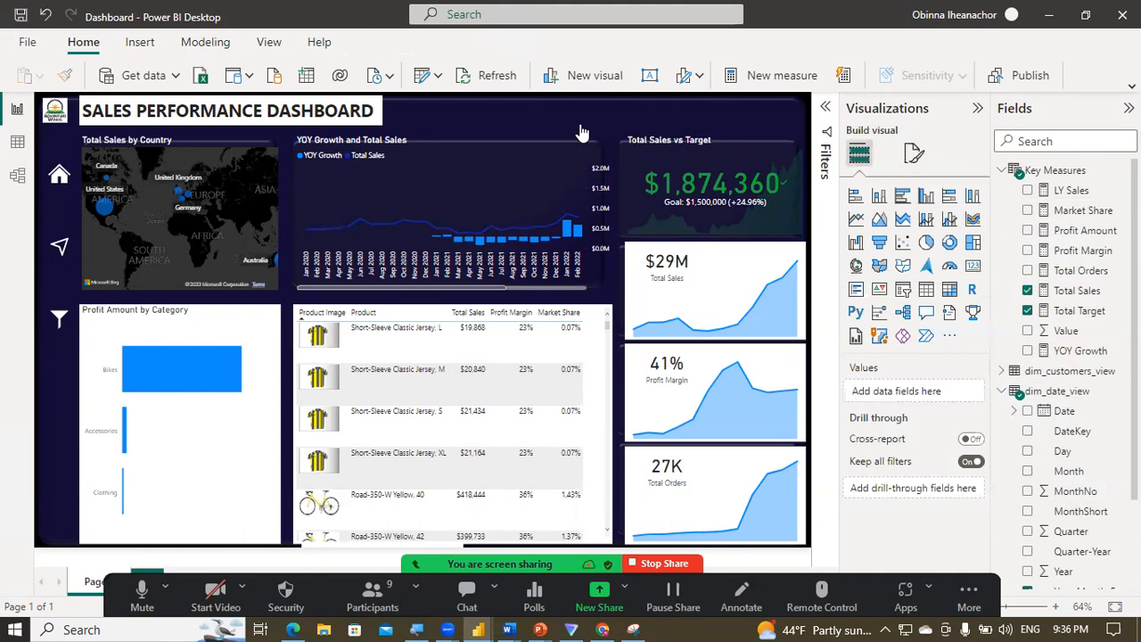
Step: Copy the formatting of the Total Sales vs Target KPI onto the Total Sales area chart with Format painter
{"action": "left_click", "coordinate": [693, 299]}
{"action": "left_click", "coordinate": [682, 162]}
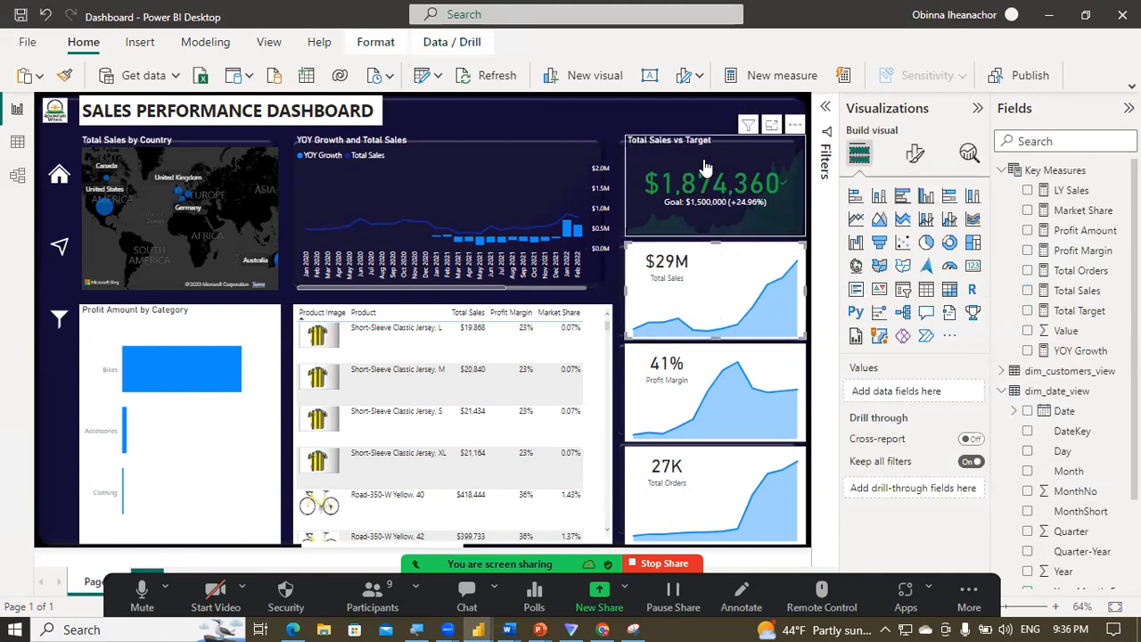
{"action": "left_click", "coordinate": [64, 76]}
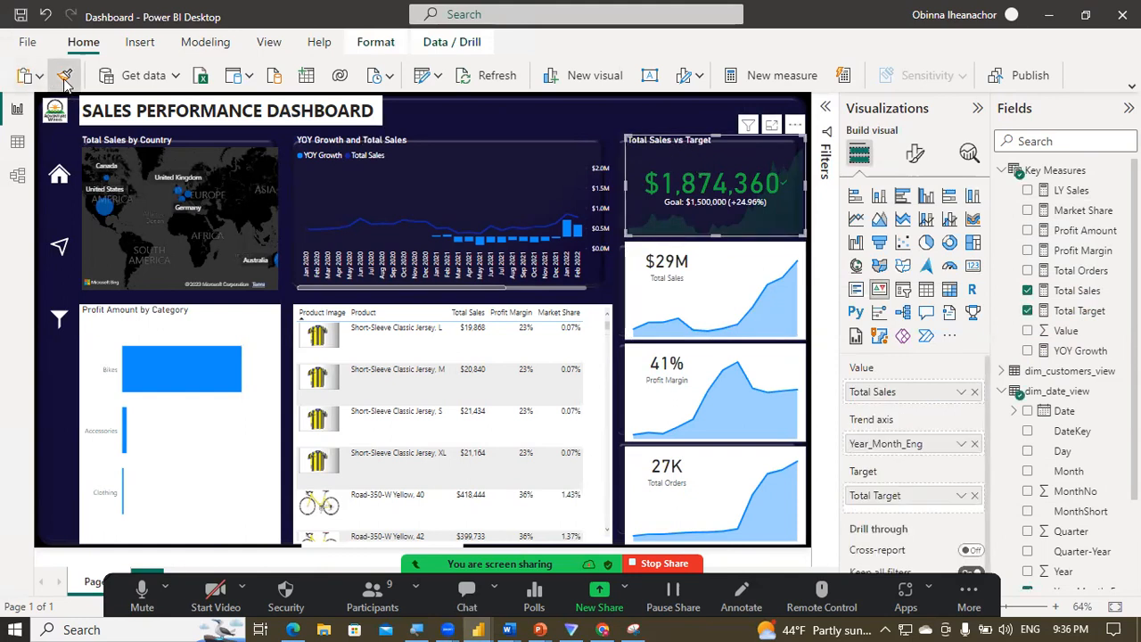
{"action": "left_click", "coordinate": [714, 281]}
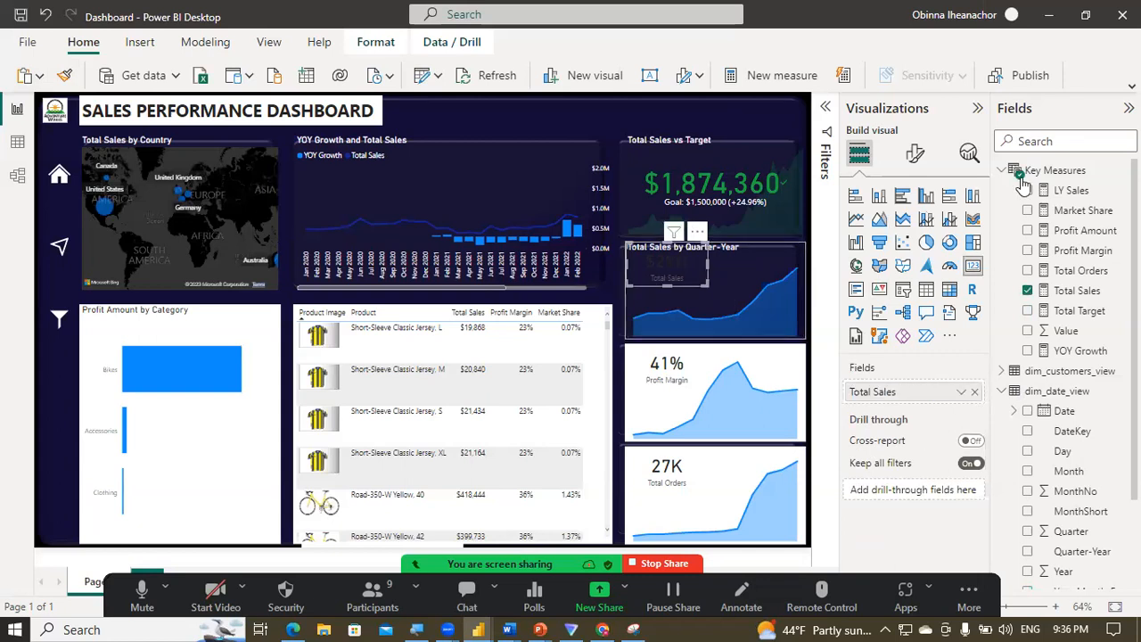
Step: Color both the callout value and the category label of the Total Sales card white
{"action": "left_click", "coordinate": [918, 154]}
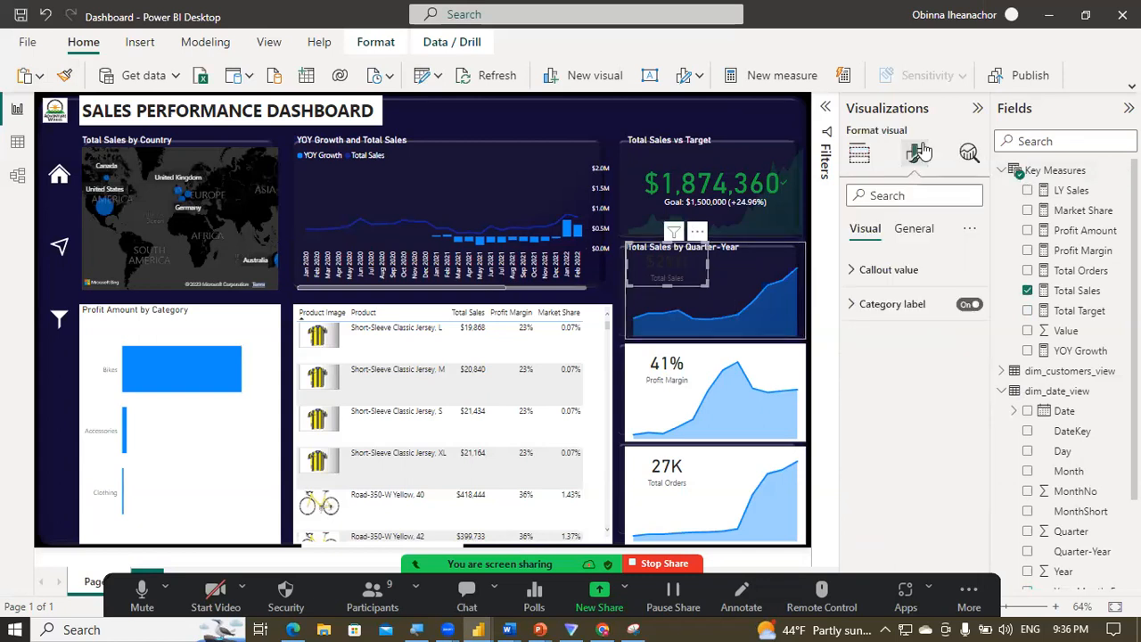
{"action": "left_click", "coordinate": [879, 269]}
{"action": "left_click", "coordinate": [887, 389]}
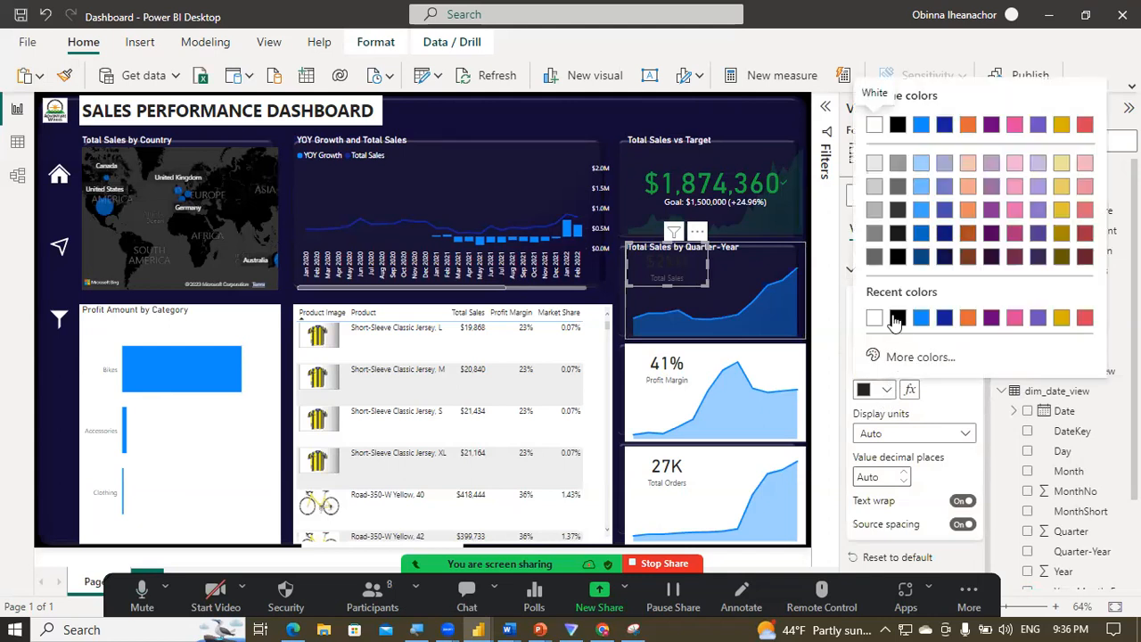
{"action": "left_click", "coordinate": [876, 318]}
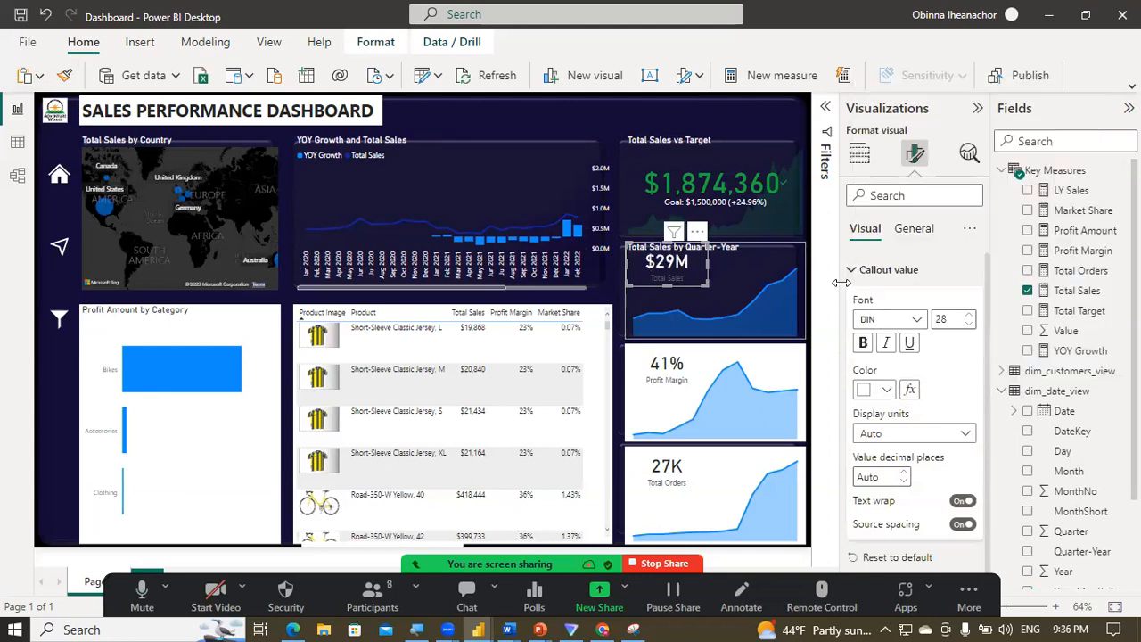
{"action": "left_click", "coordinate": [864, 269]}
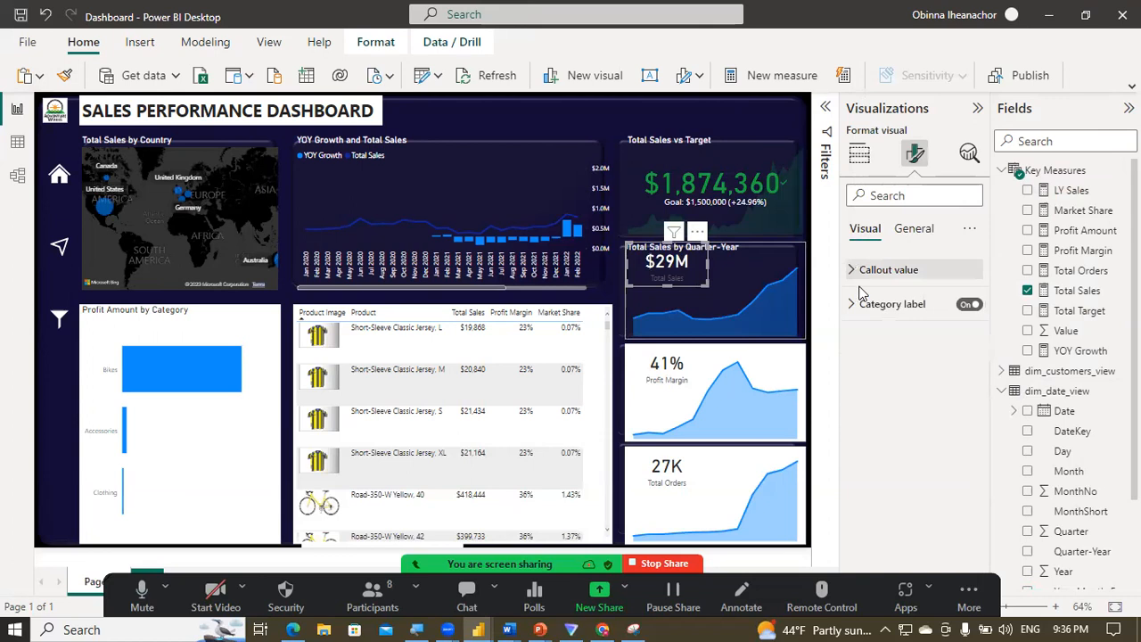
{"action": "left_click", "coordinate": [869, 306]}
{"action": "left_click", "coordinate": [881, 424]}
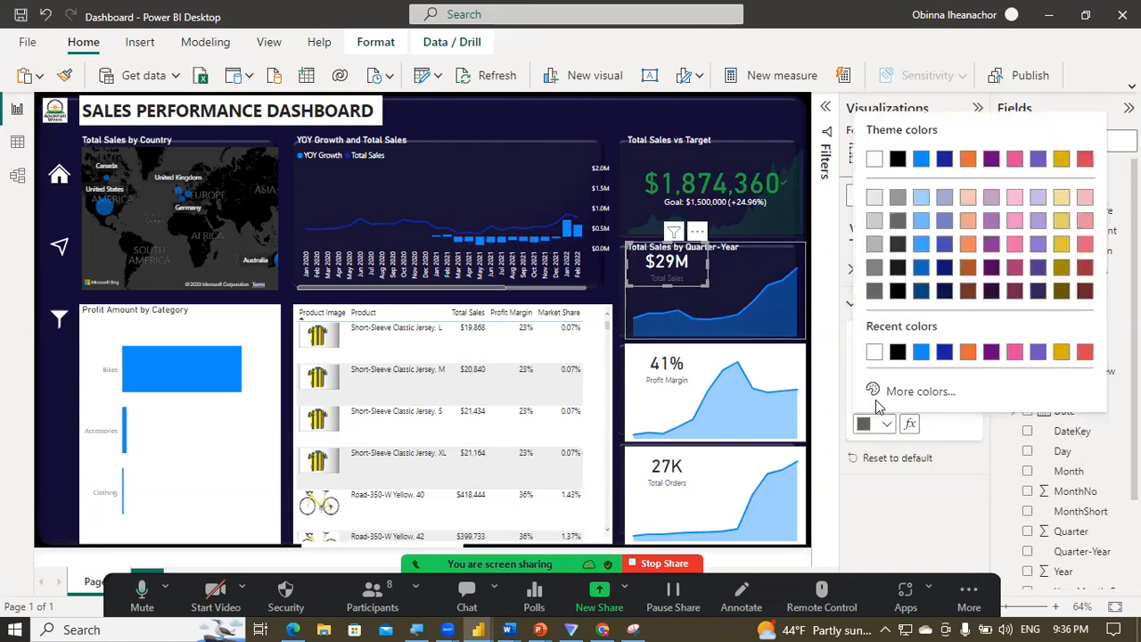
{"action": "left_click", "coordinate": [875, 353]}
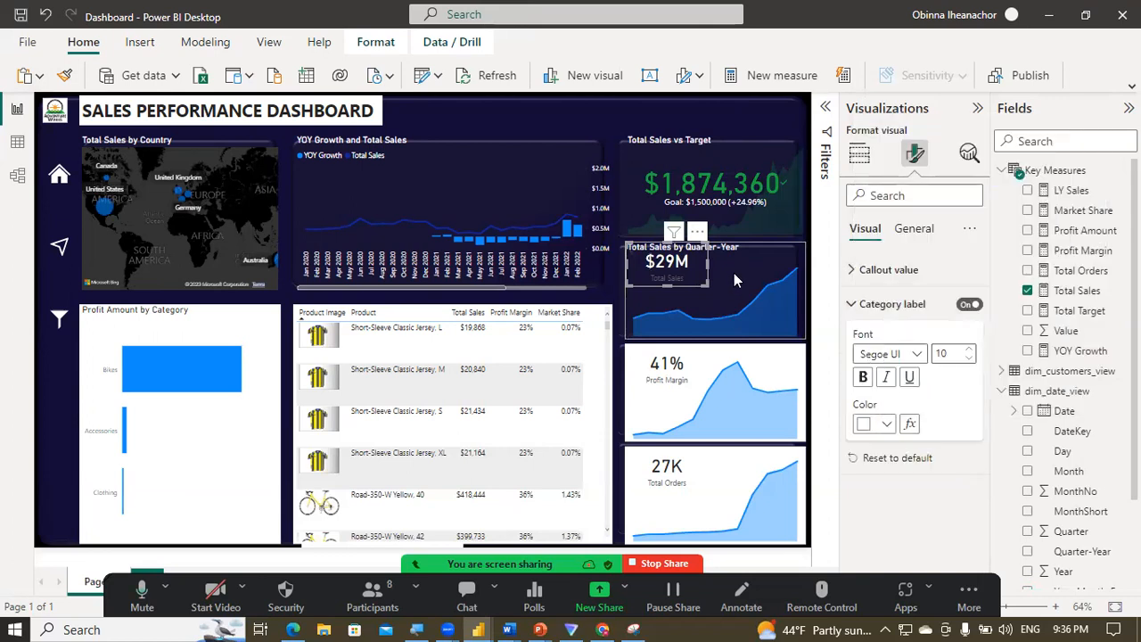
Step: Use Format painter to copy the Total Sales area chart's look to the Profit Margin chart and the Total Sales card's look to the Profit Margin card
{"action": "left_click", "coordinate": [756, 272]}
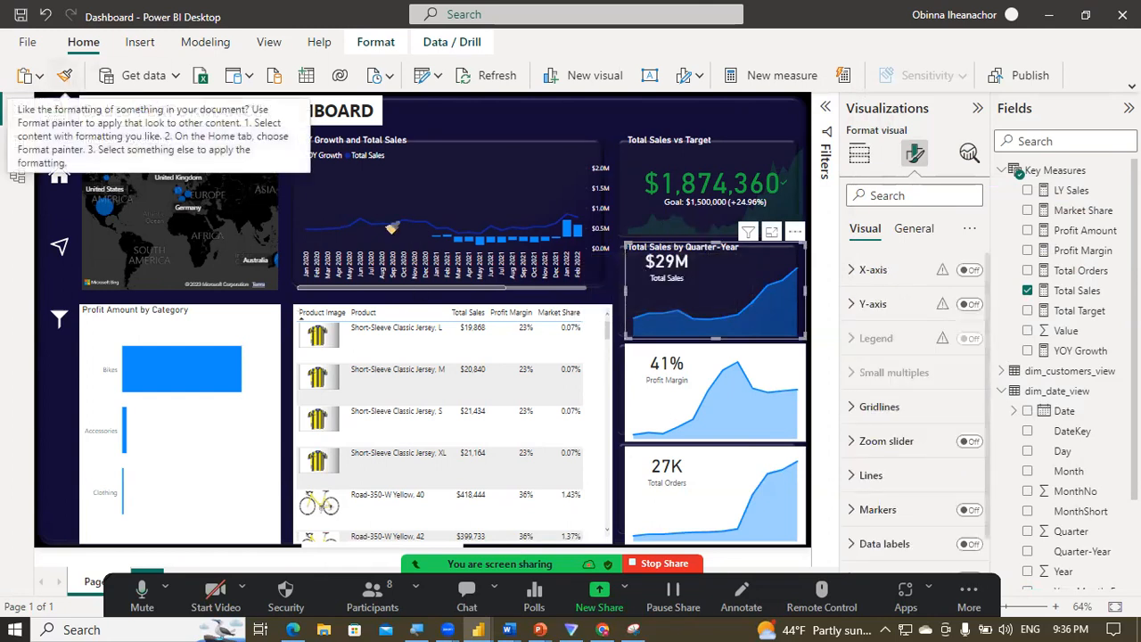
{"action": "left_click", "coordinate": [691, 369]}
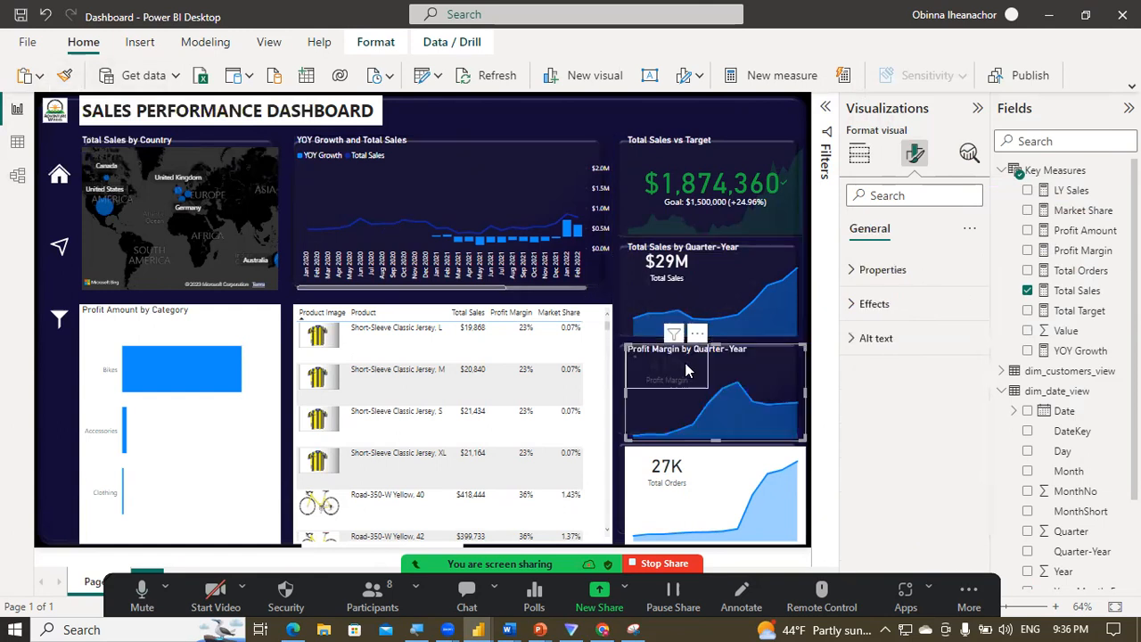
{"action": "left_click", "coordinate": [679, 279]}
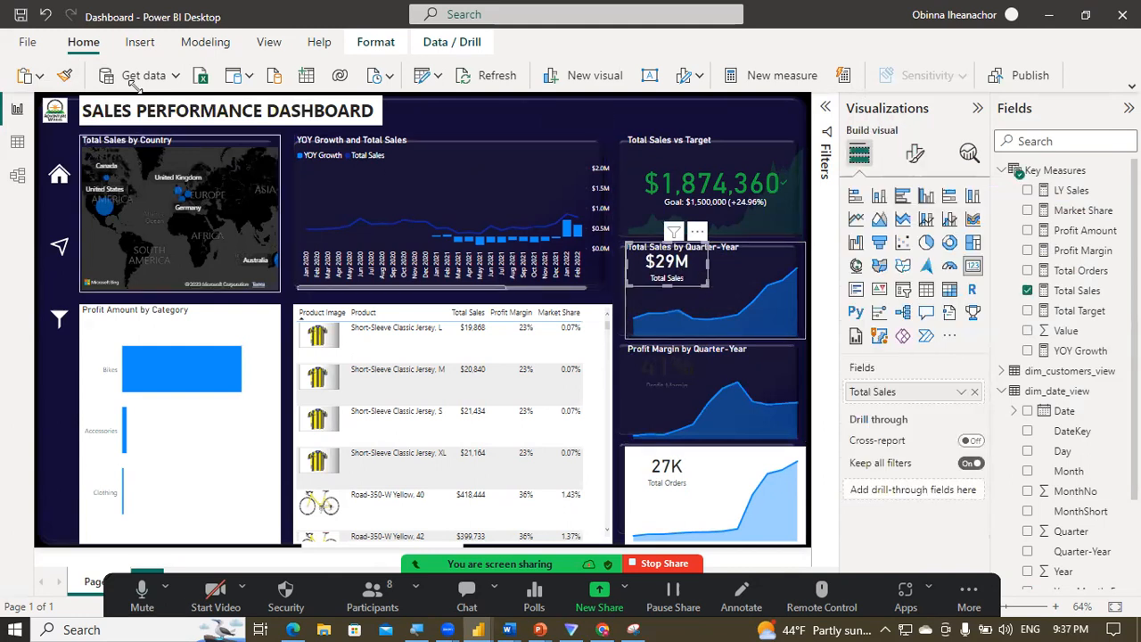
{"action": "left_click", "coordinate": [64, 75]}
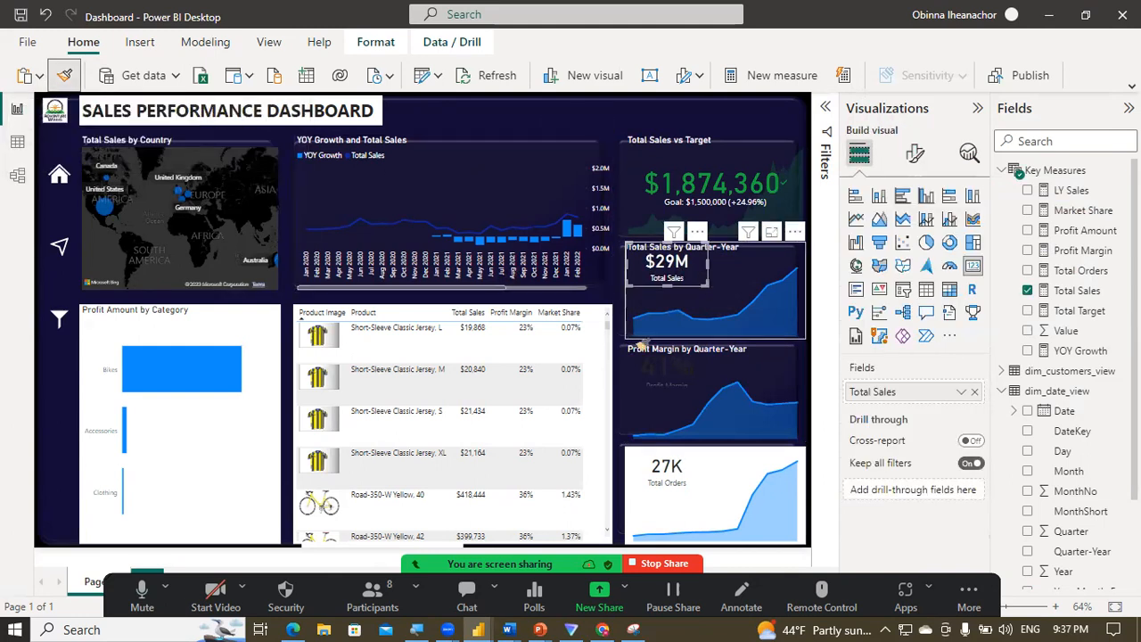
{"action": "left_click", "coordinate": [662, 374]}
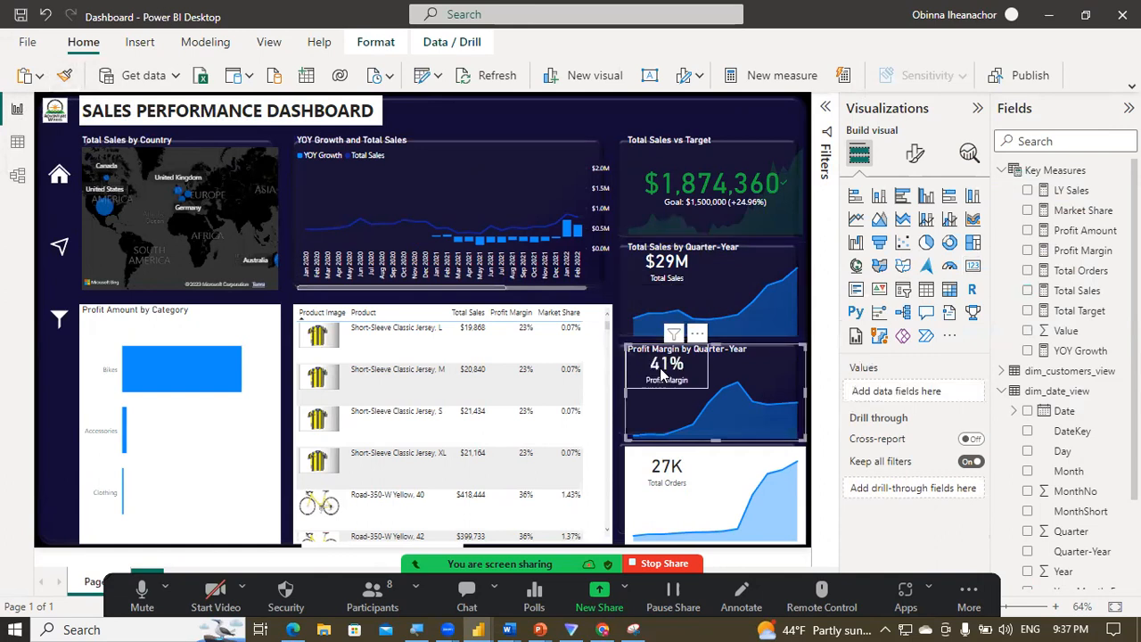
{"action": "left_click", "coordinate": [610, 145]}
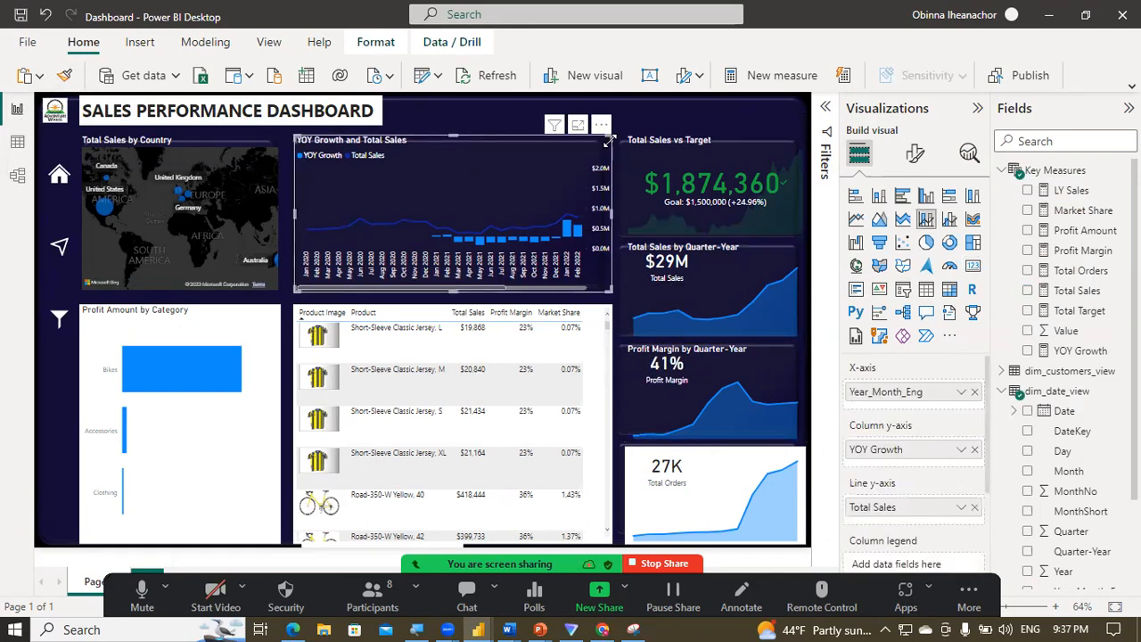
Step: Copy the Profit Margin area chart's formatting onto the Total Orders area chart with Format painter
{"action": "left_click", "coordinate": [733, 368]}
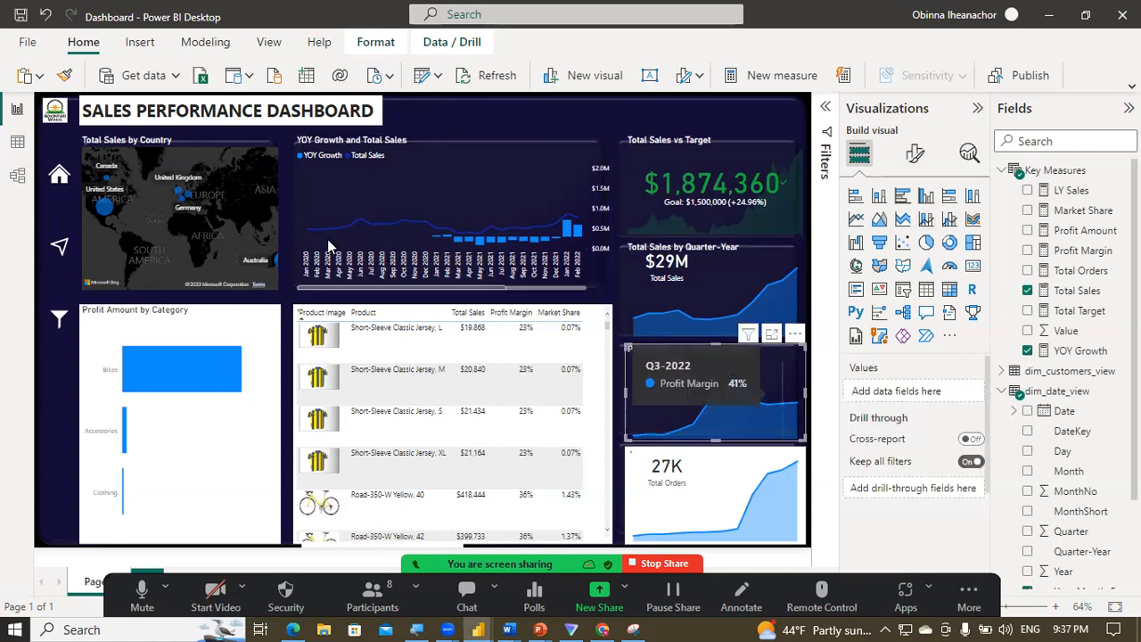
{"action": "left_click", "coordinate": [63, 79]}
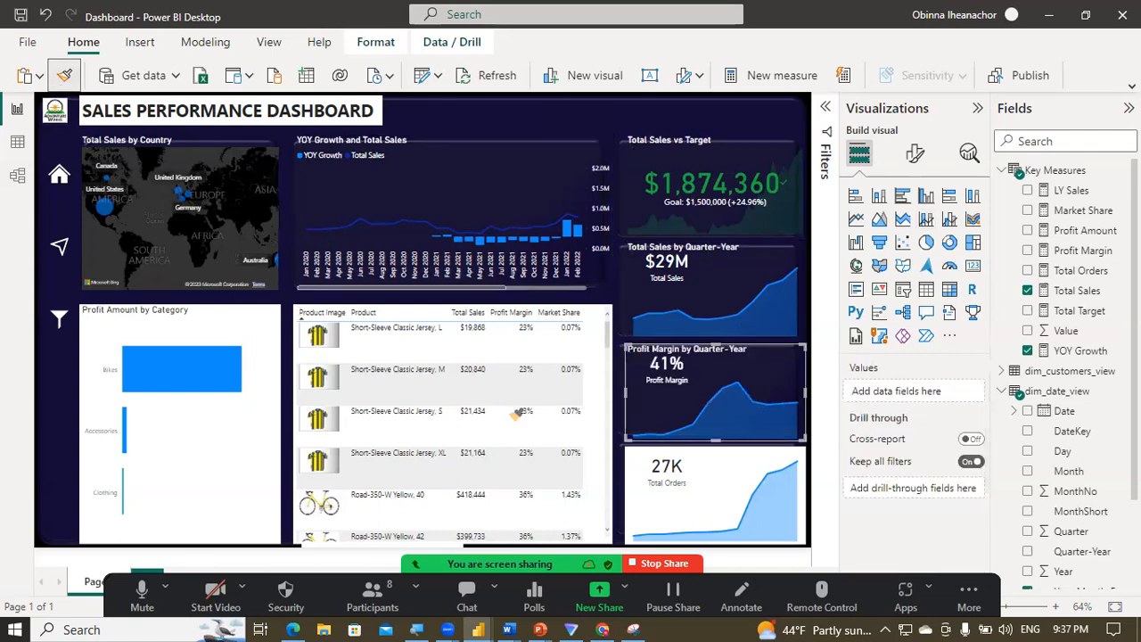
{"action": "left_click", "coordinate": [714, 478]}
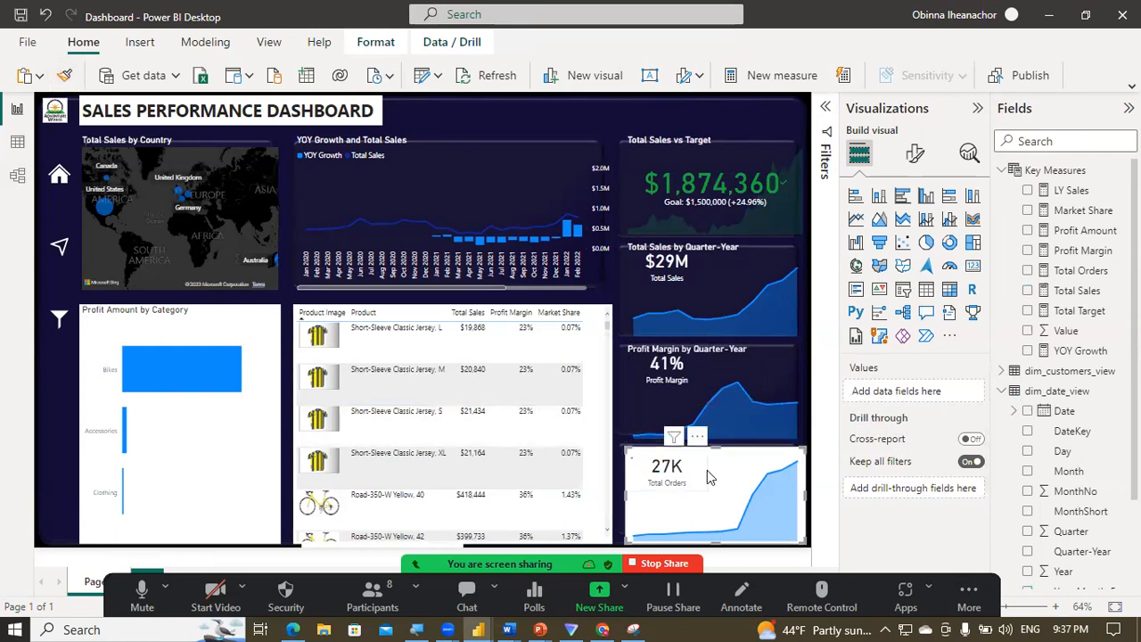
{"action": "left_click", "coordinate": [755, 379]}
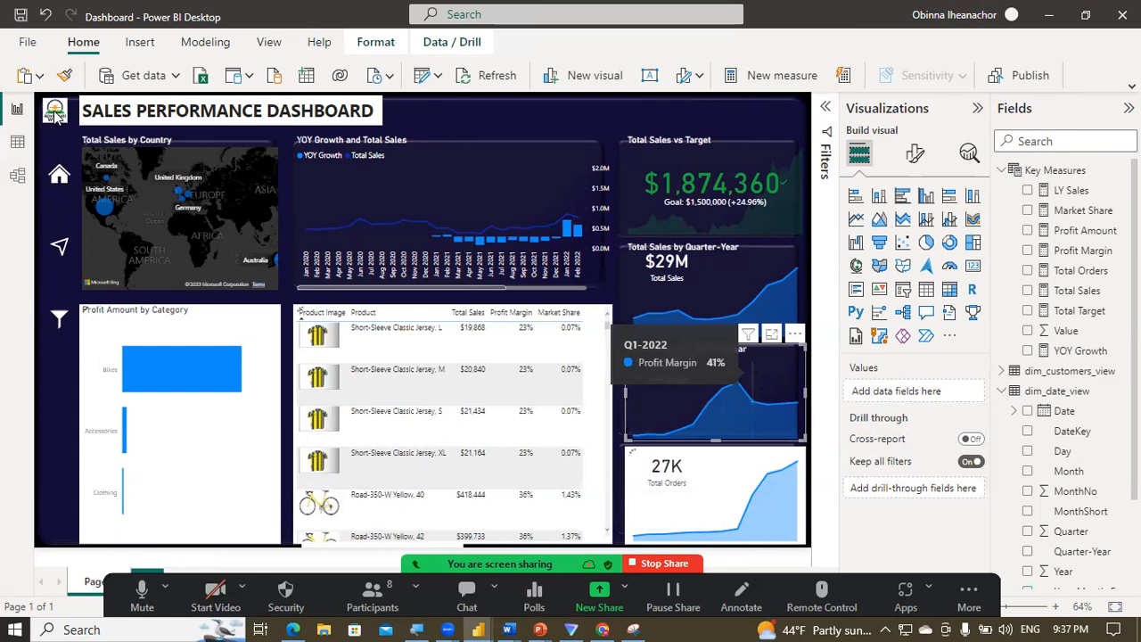
{"action": "left_click", "coordinate": [64, 76]}
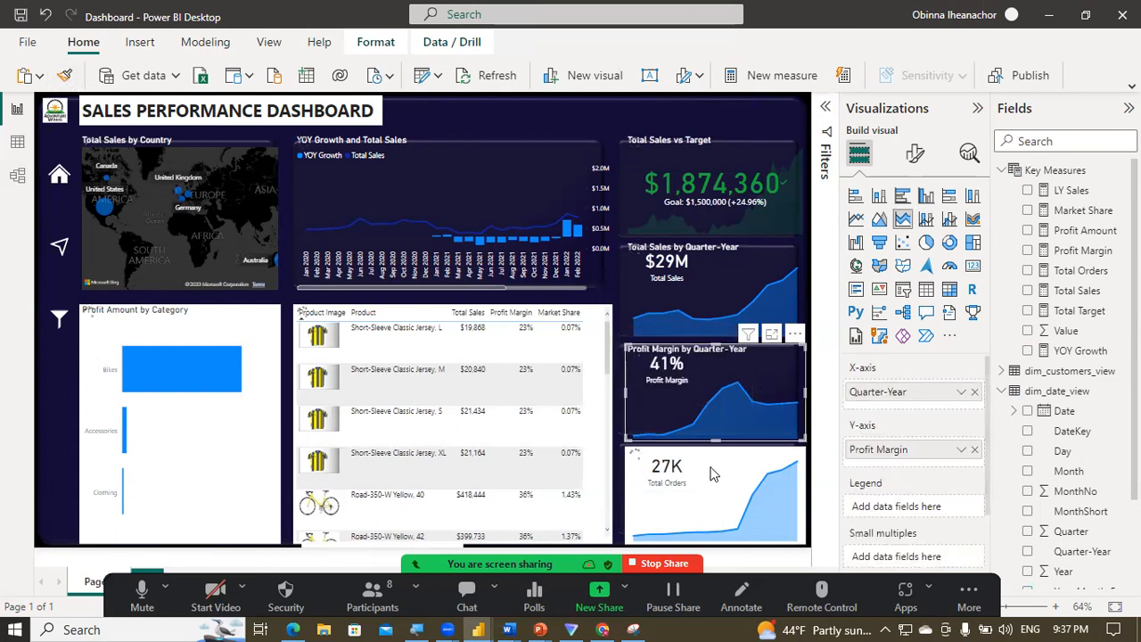
{"action": "left_click", "coordinate": [68, 77]}
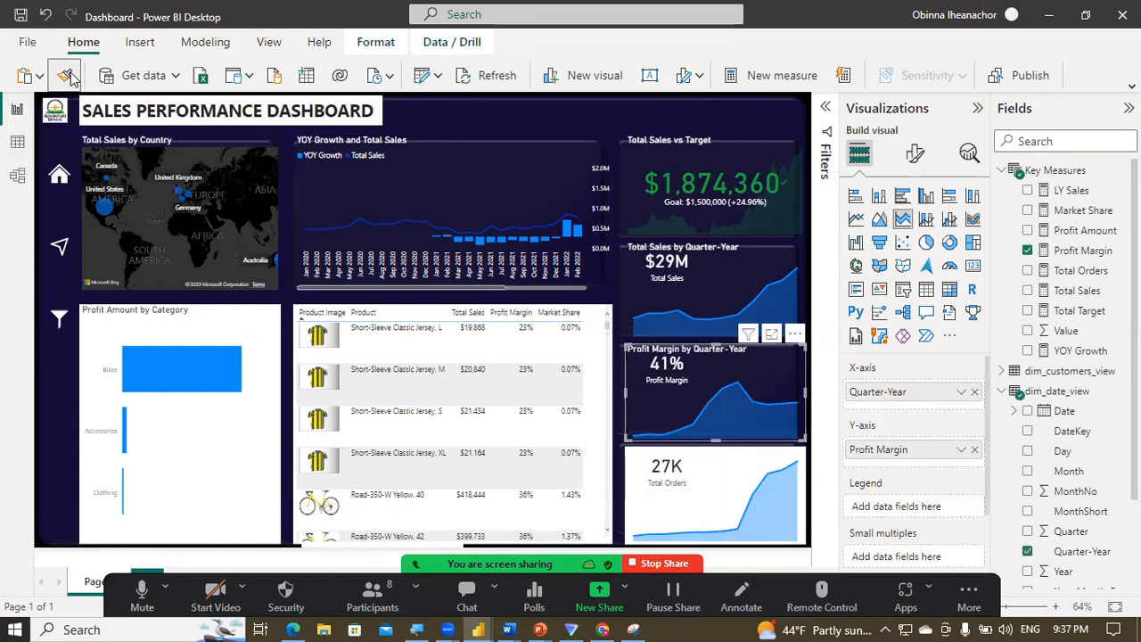
{"action": "left_click", "coordinate": [727, 474]}
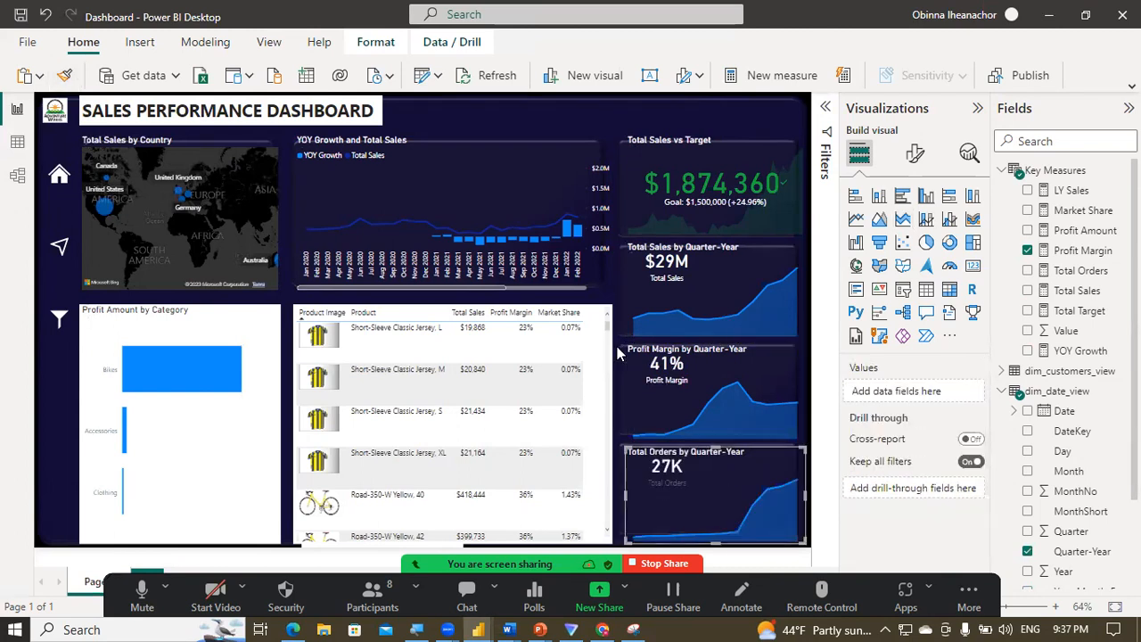
{"action": "left_click", "coordinate": [614, 282]}
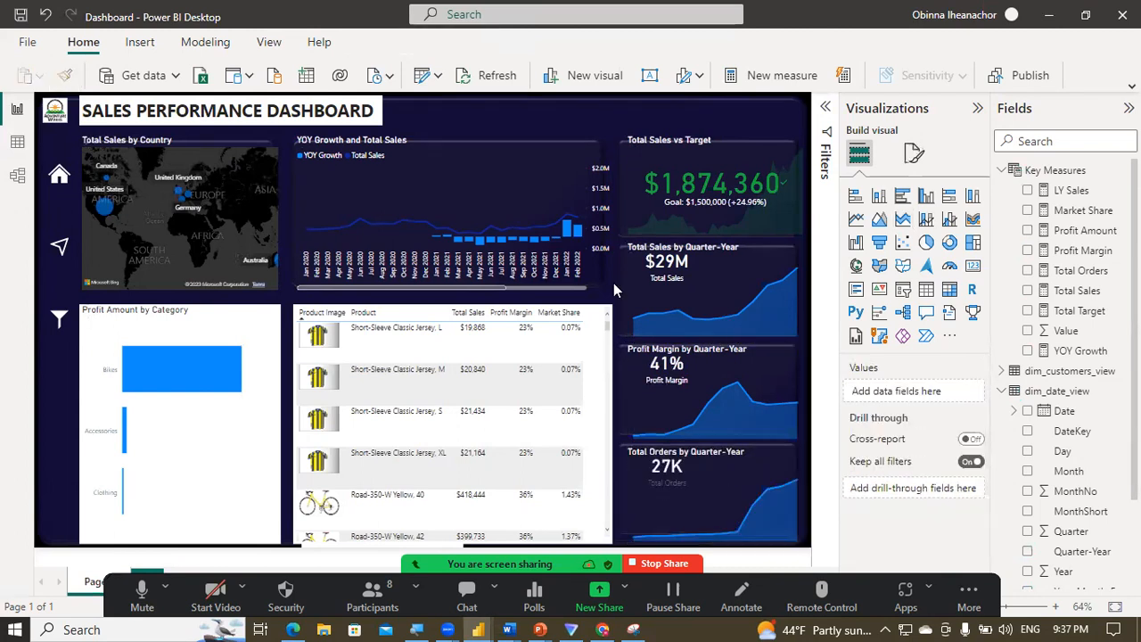
Step: Copy the formatting of the YOY Growth and Total Sales chart onto the Profit Amount by Category bar chart with Format painter
{"action": "left_click", "coordinate": [411, 167]}
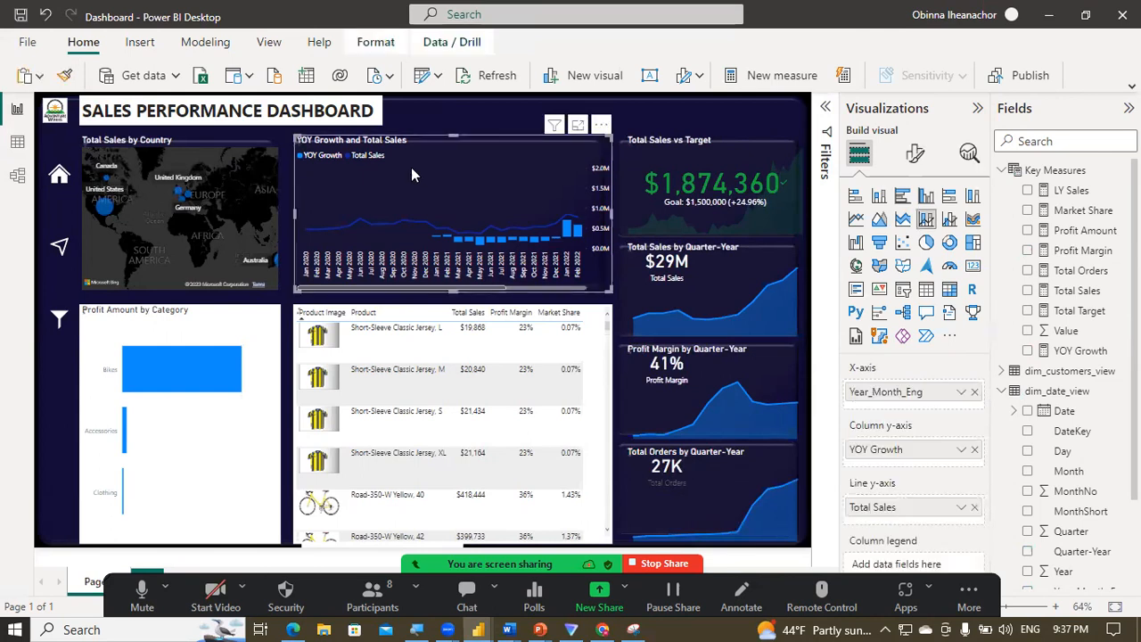
{"action": "left_click", "coordinate": [65, 75]}
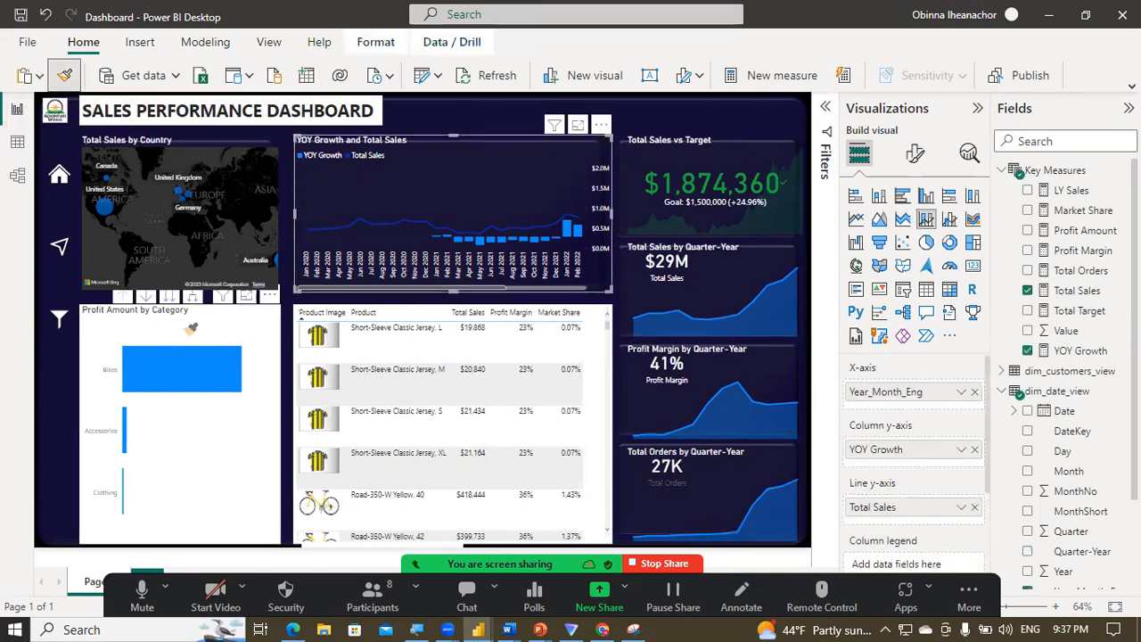
{"action": "left_click", "coordinate": [190, 329]}
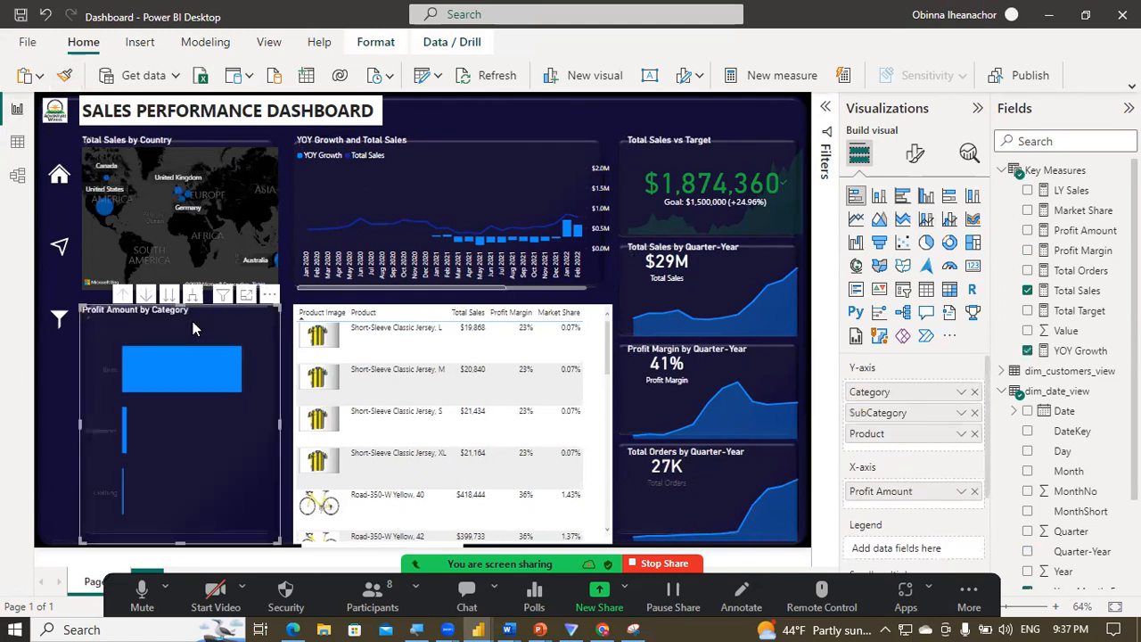
{"action": "left_click", "coordinate": [50, 365]}
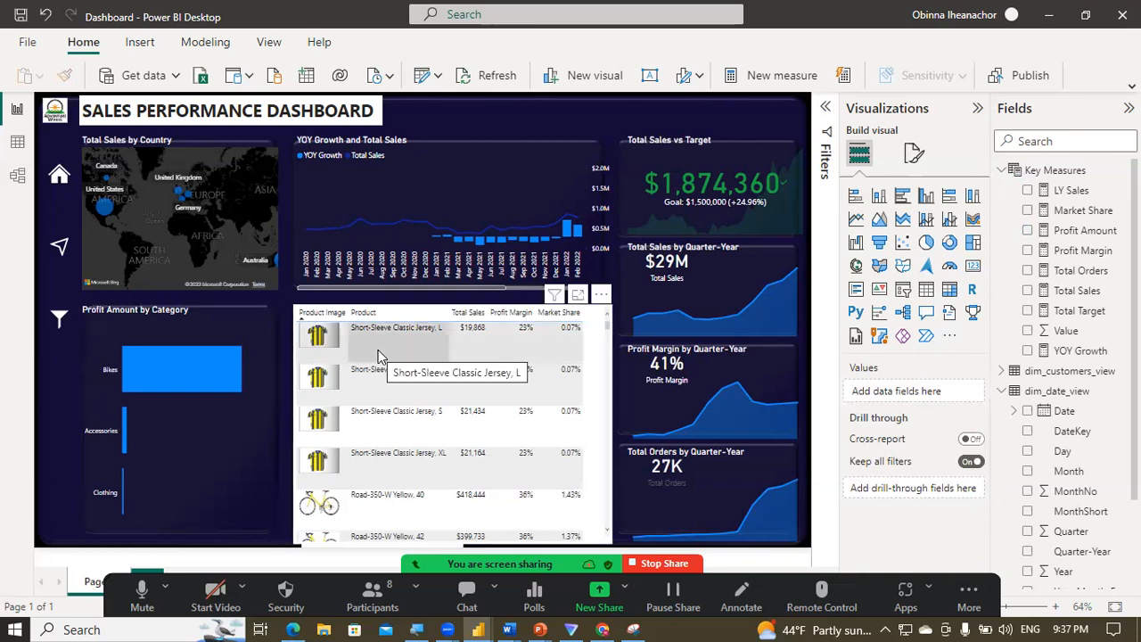
Step: Switch to backgrounds.pptm in PowerPoint and open the shape formatting options for the selected large rounded rectangle on slide 5
{"action": "left_click", "coordinate": [606, 351]}
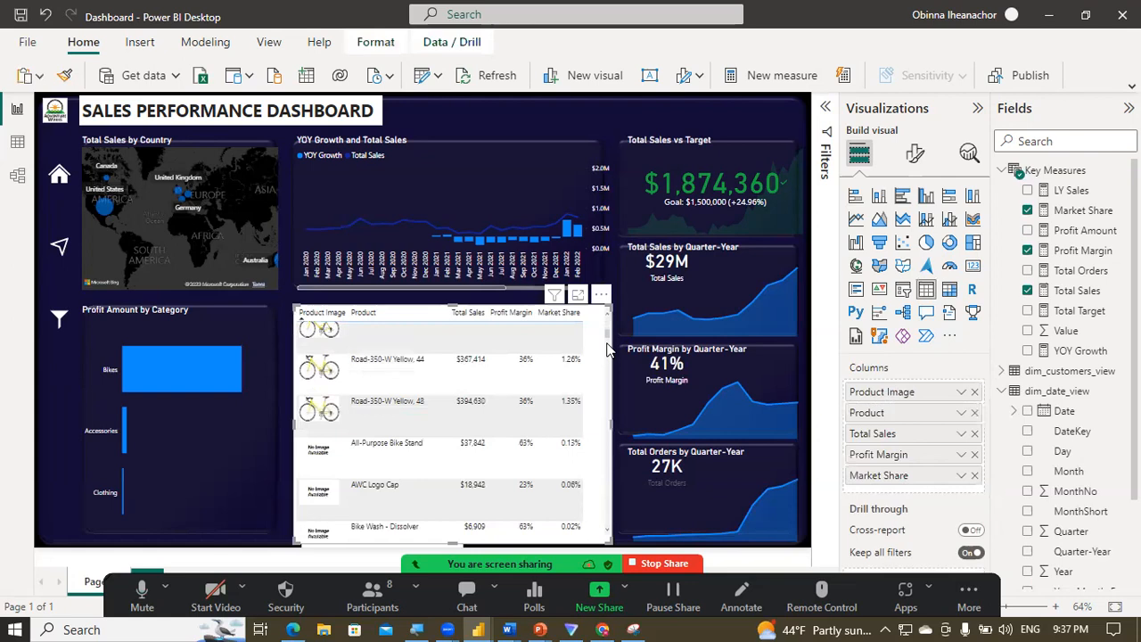
{"action": "left_click", "coordinate": [650, 585]}
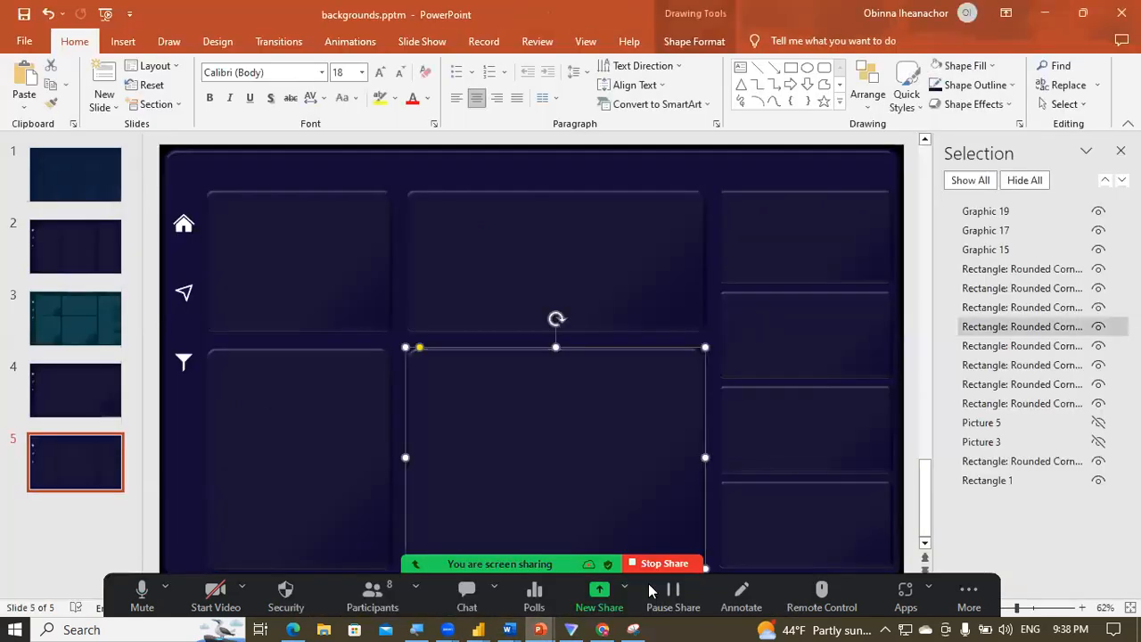
{"action": "left_click", "coordinate": [684, 45]}
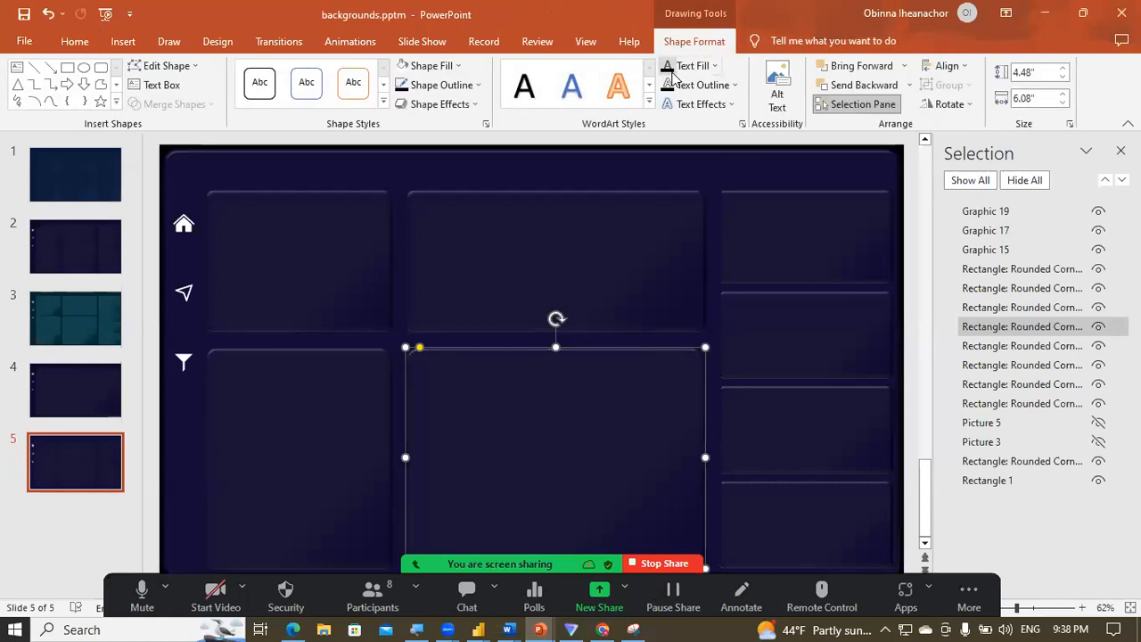
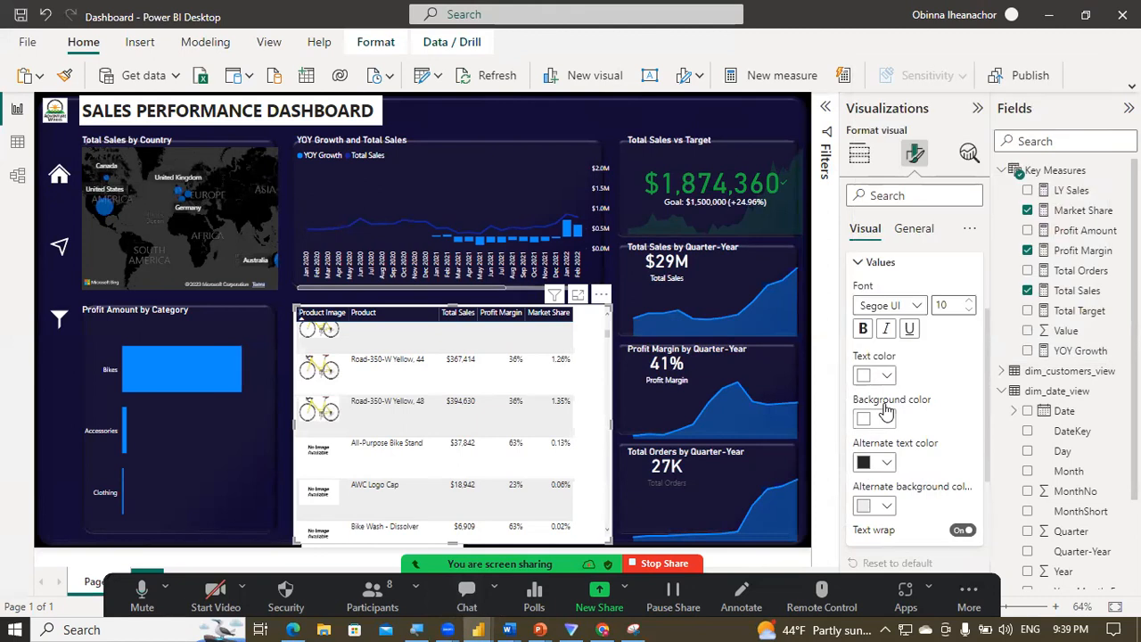
Step: Set the product table values' background and alternate background colors to #191336 and their alternate text color to white
{"action": "left_click", "coordinate": [887, 417]}
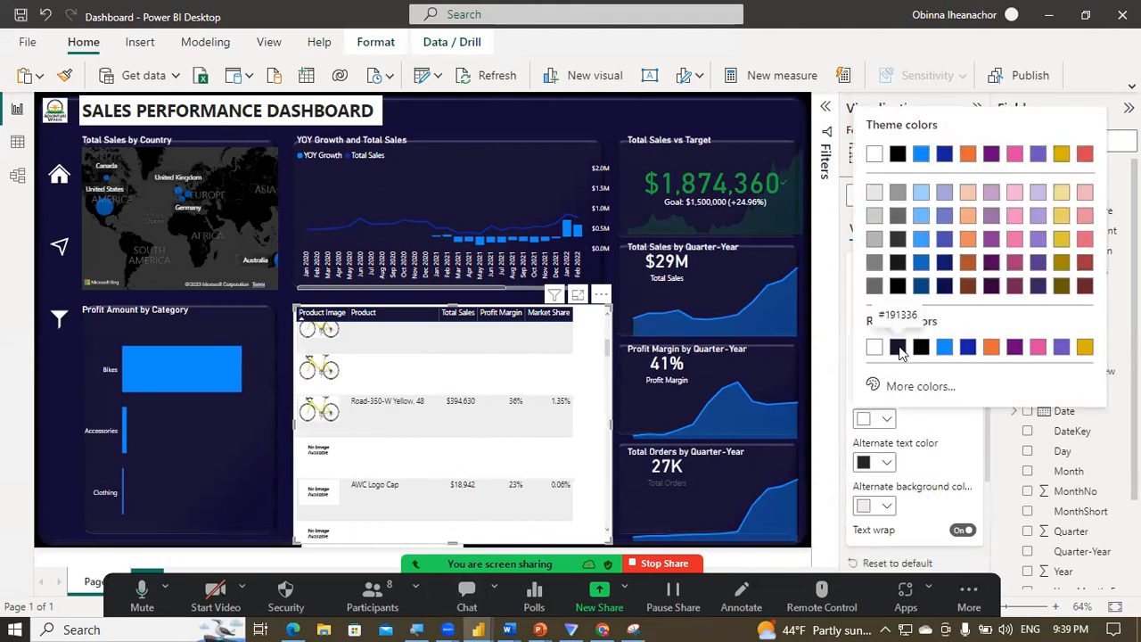
{"action": "left_click", "coordinate": [898, 347]}
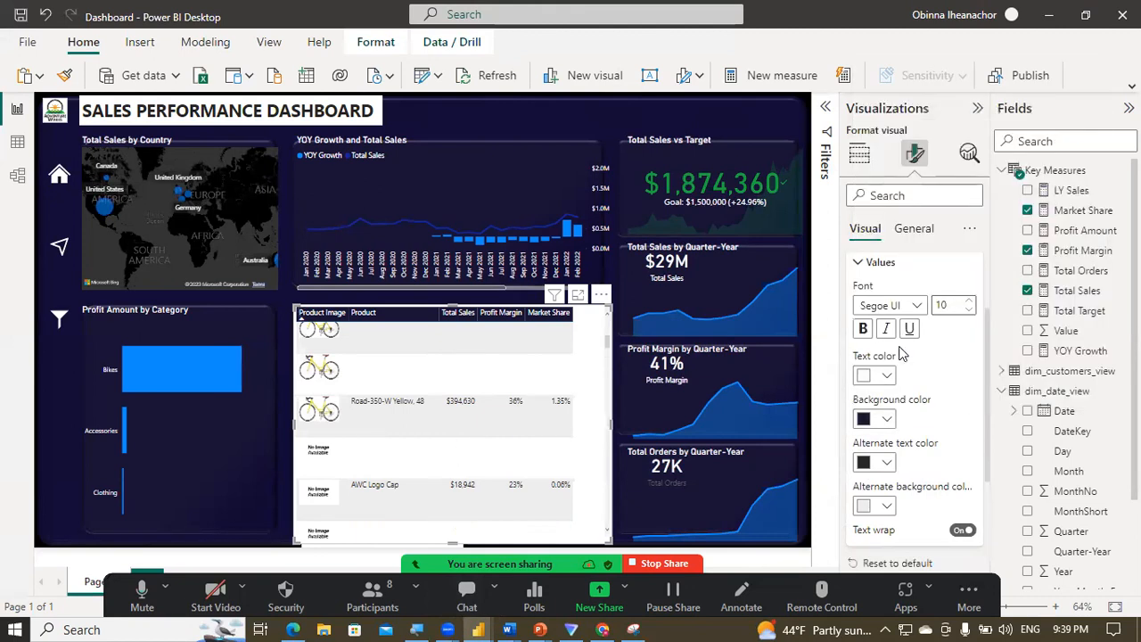
{"action": "left_click", "coordinate": [885, 463]}
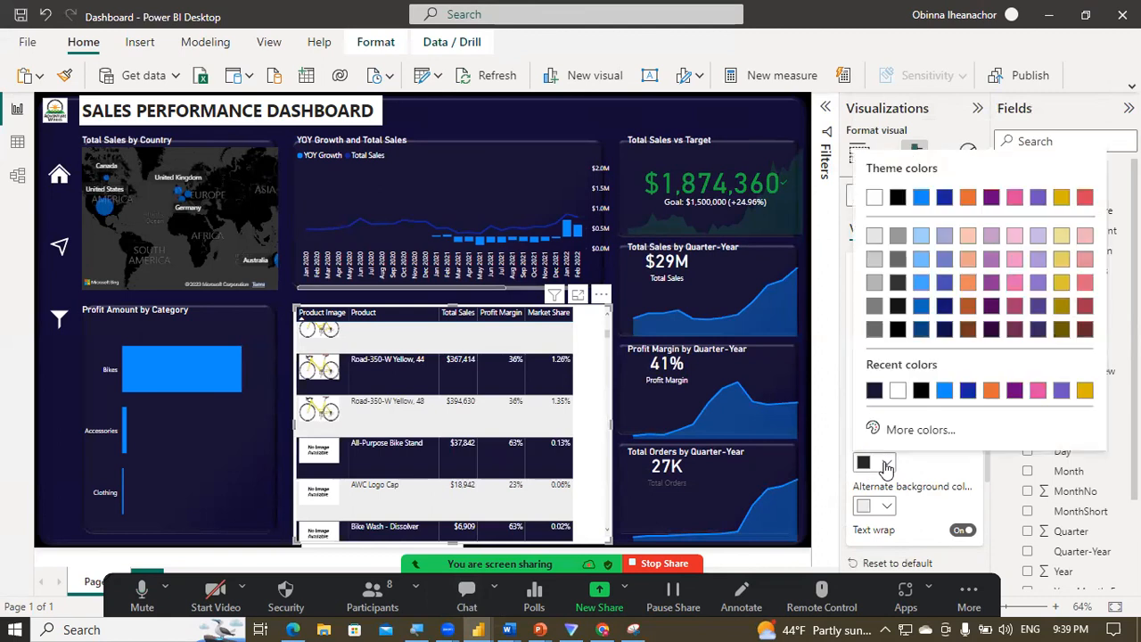
{"action": "left_click", "coordinate": [897, 392]}
{"action": "left_click", "coordinate": [886, 508]}
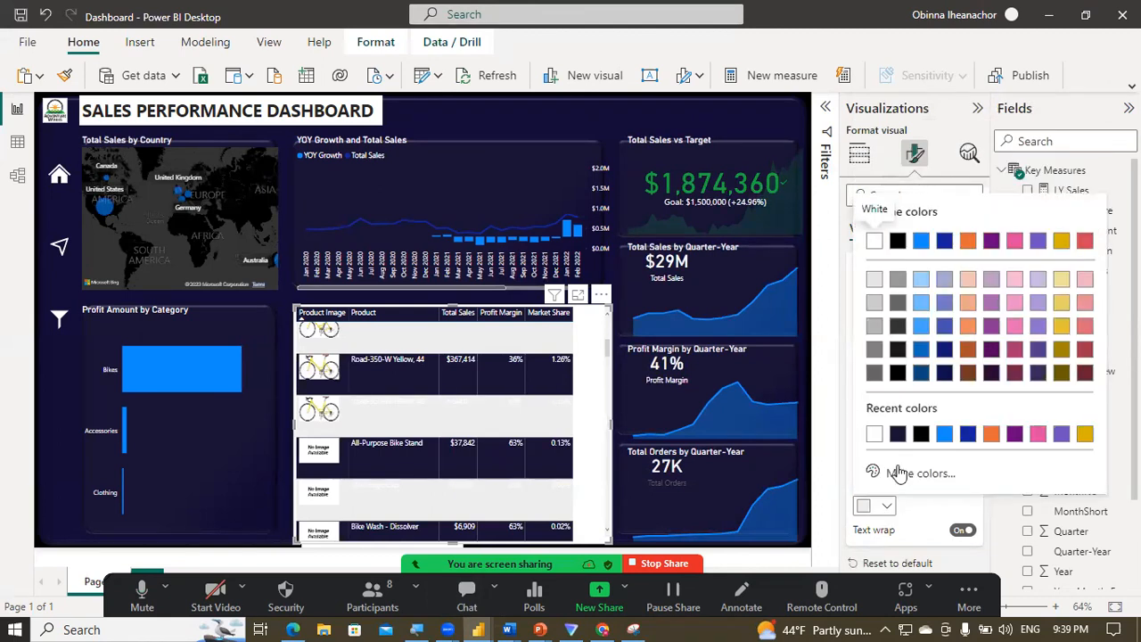
{"action": "left_click", "coordinate": [899, 434]}
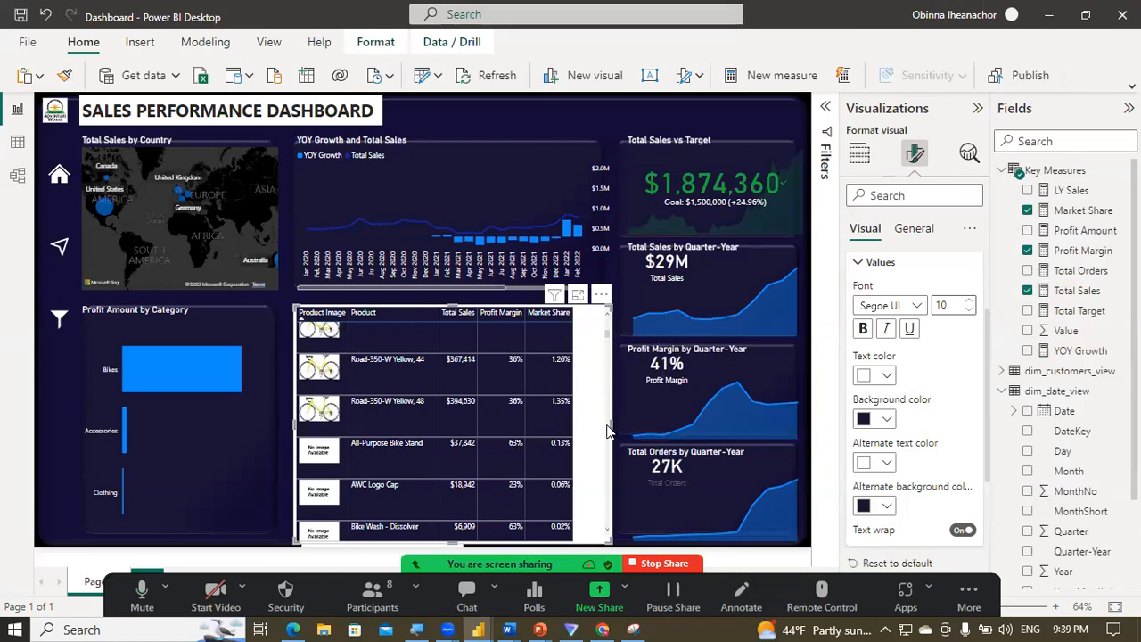
Step: Turn off the horizontal gridlines of the product table
{"action": "left_click", "coordinate": [858, 262]}
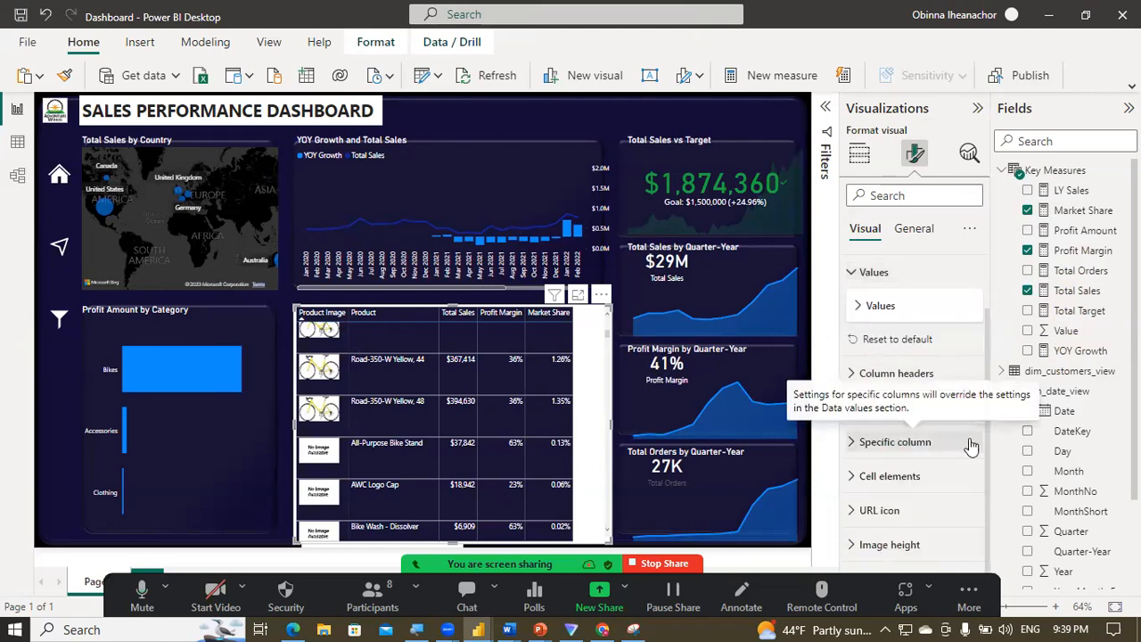
{"action": "left_click_drag", "start_coordinate": [986, 445], "coordinate": [983, 346]}
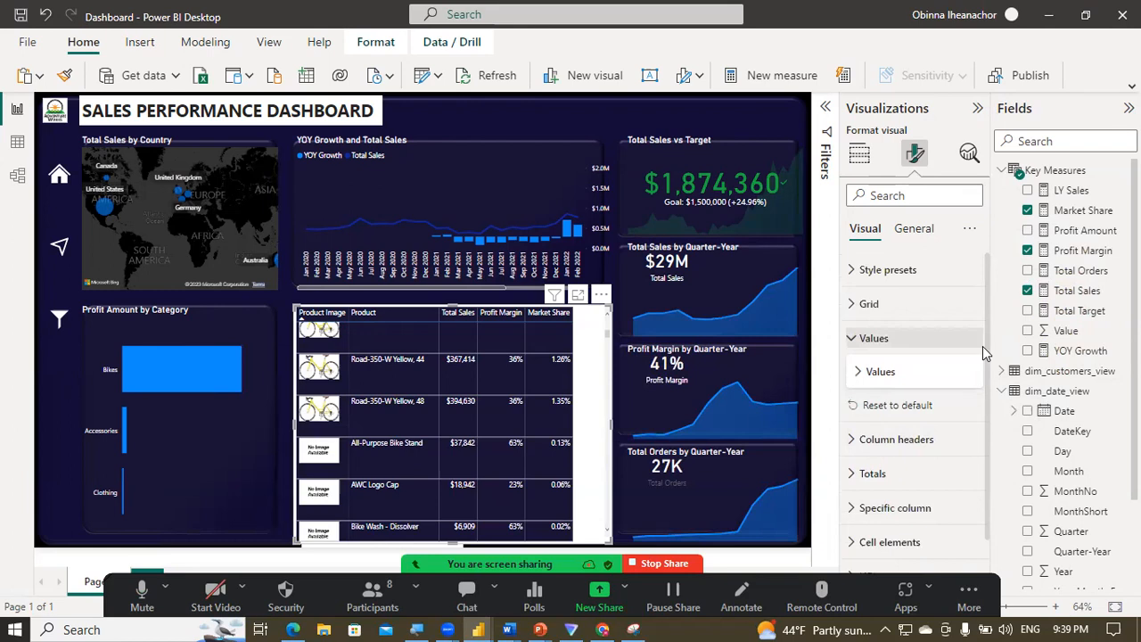
{"action": "left_click", "coordinate": [856, 306]}
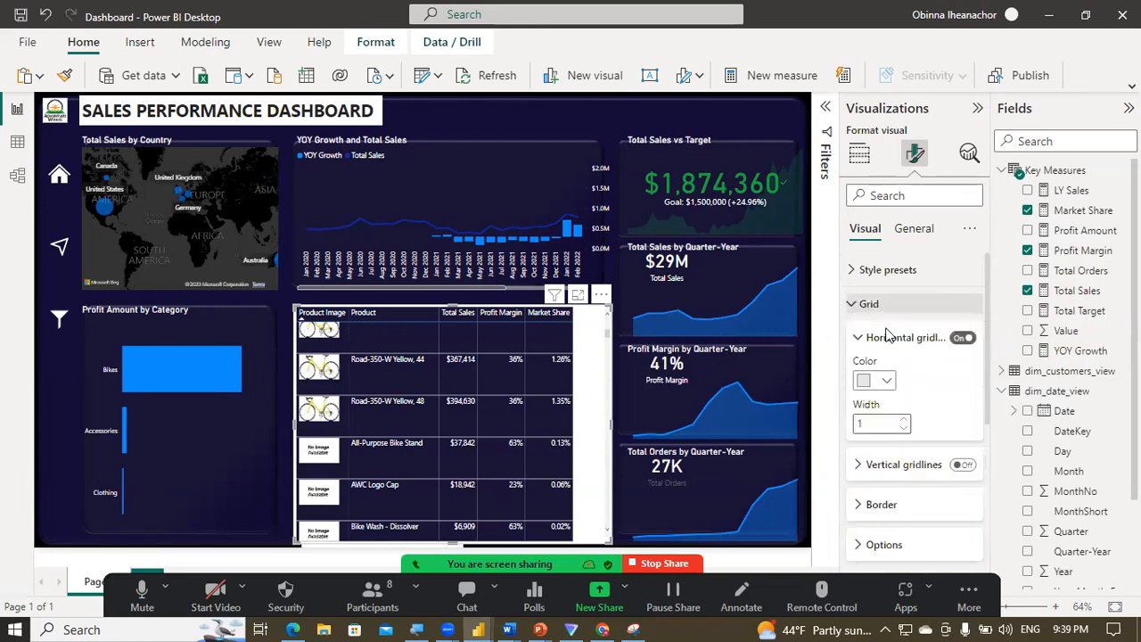
{"action": "left_click", "coordinate": [963, 339]}
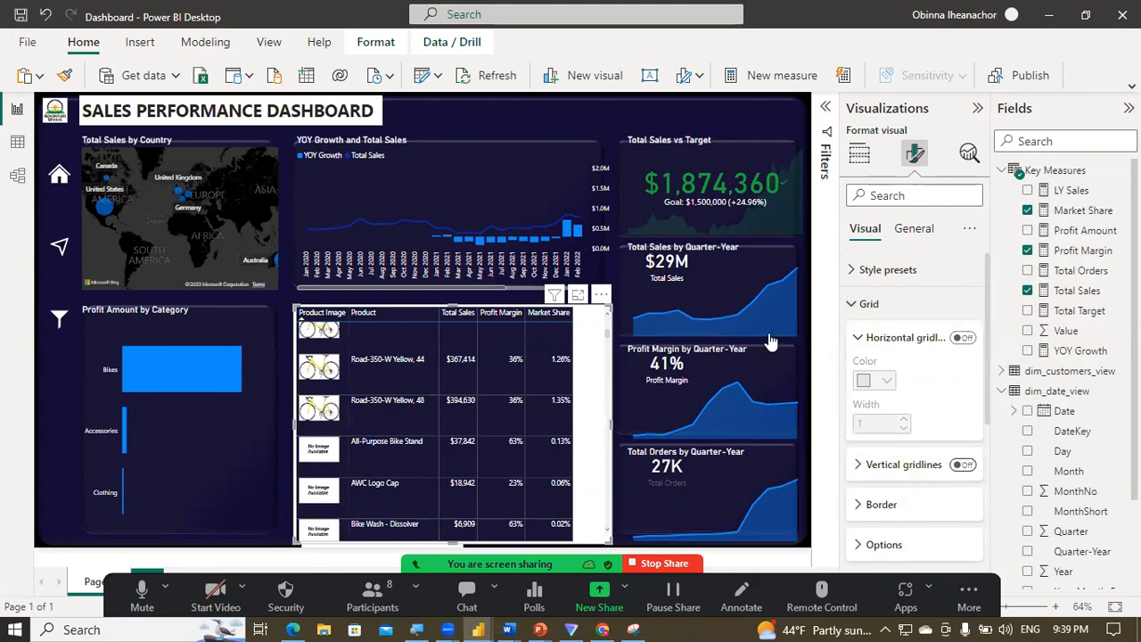
{"action": "left_click", "coordinate": [624, 125]}
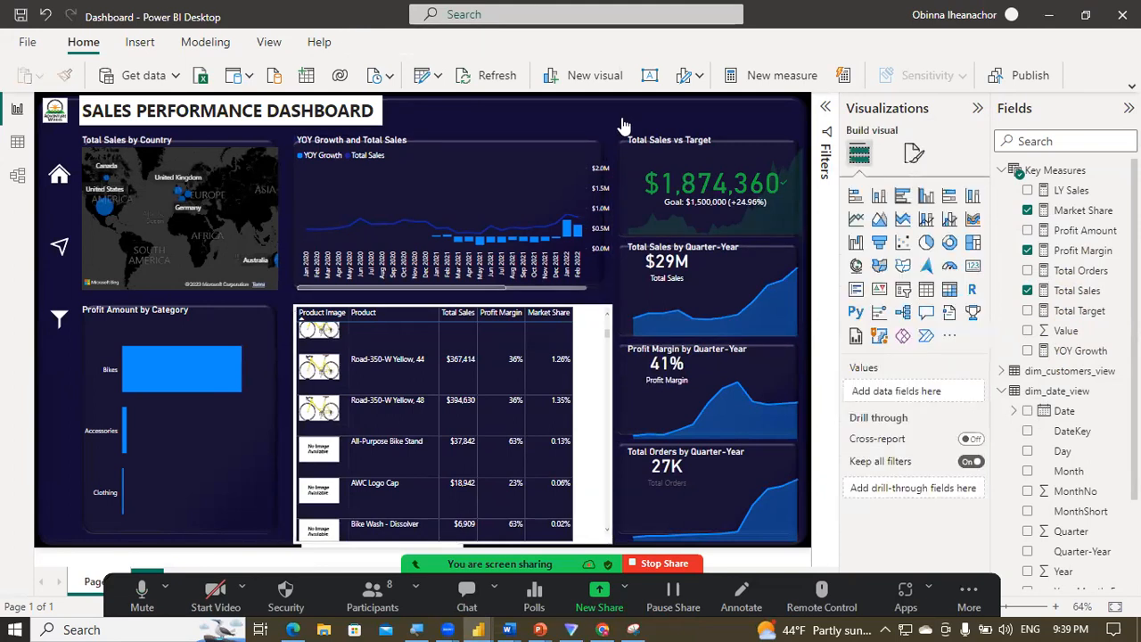
Step: Try the product table's grid options by toggling the horizontal and vertical gridlines and opening the border settings
{"action": "left_click", "coordinate": [564, 374]}
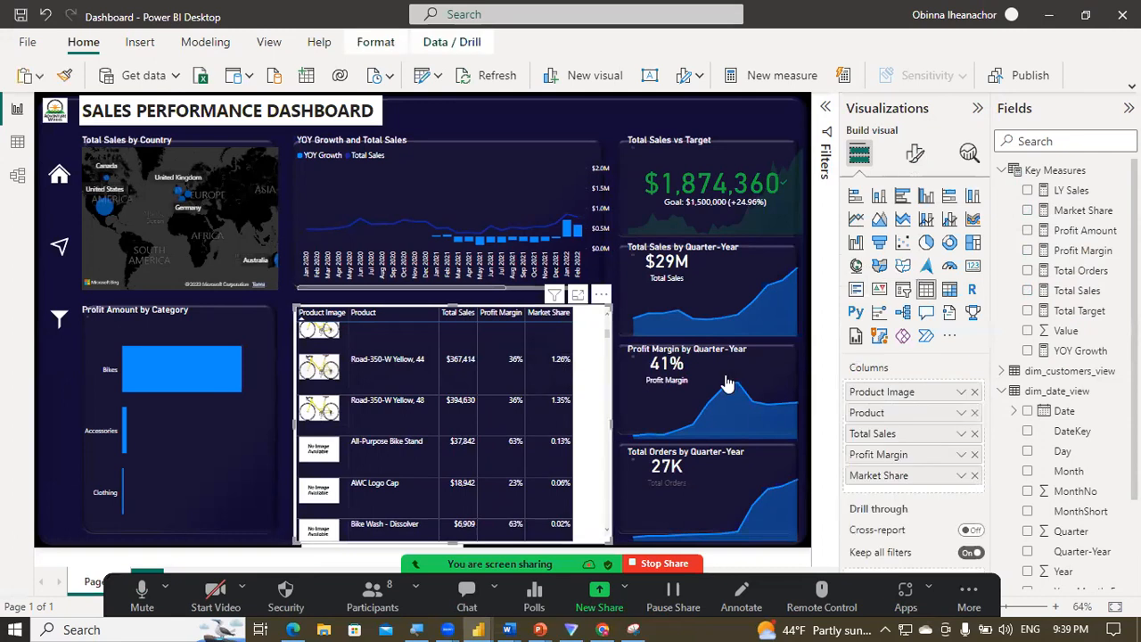
{"action": "left_click", "coordinate": [914, 156]}
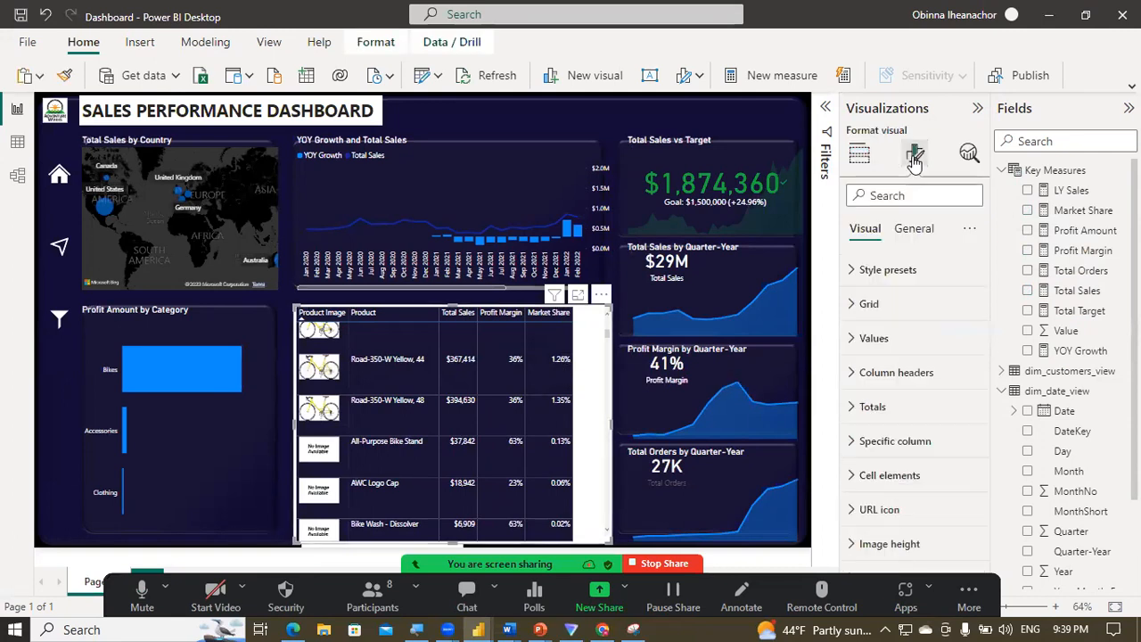
{"action": "left_click", "coordinate": [857, 305]}
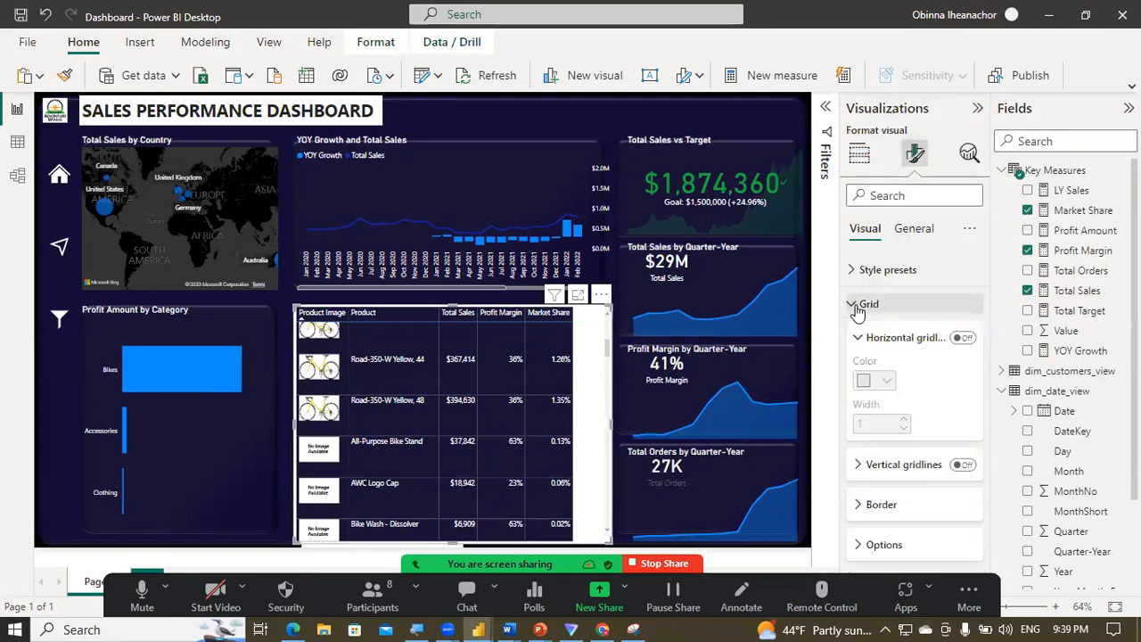
{"action": "left_click", "coordinate": [963, 340]}
{"action": "left_click", "coordinate": [965, 342]}
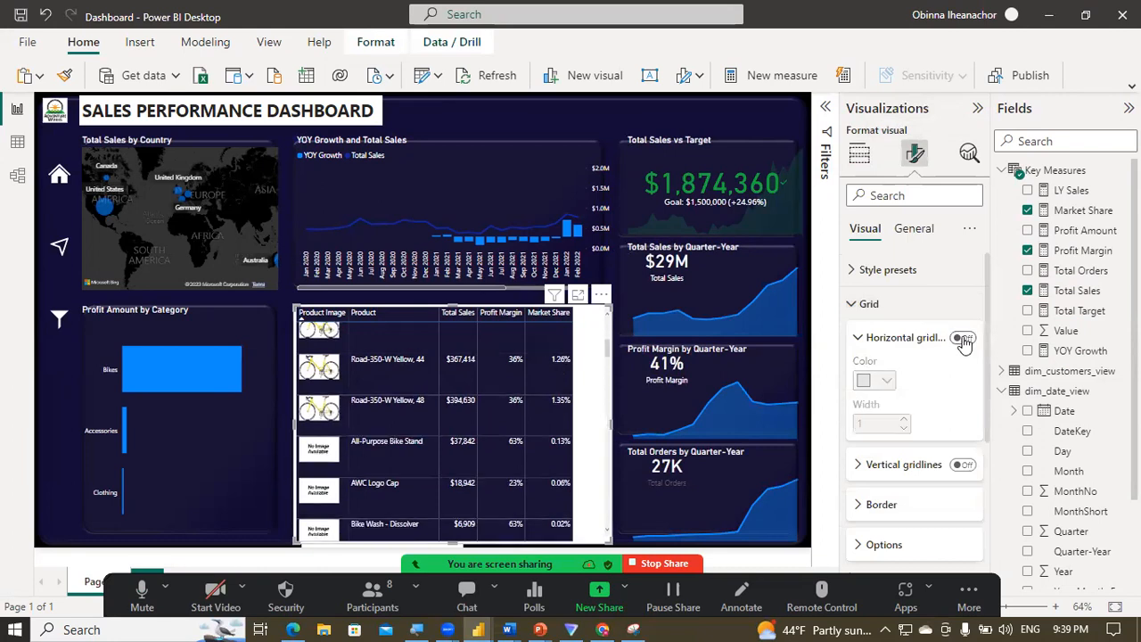
{"action": "left_click", "coordinate": [963, 465]}
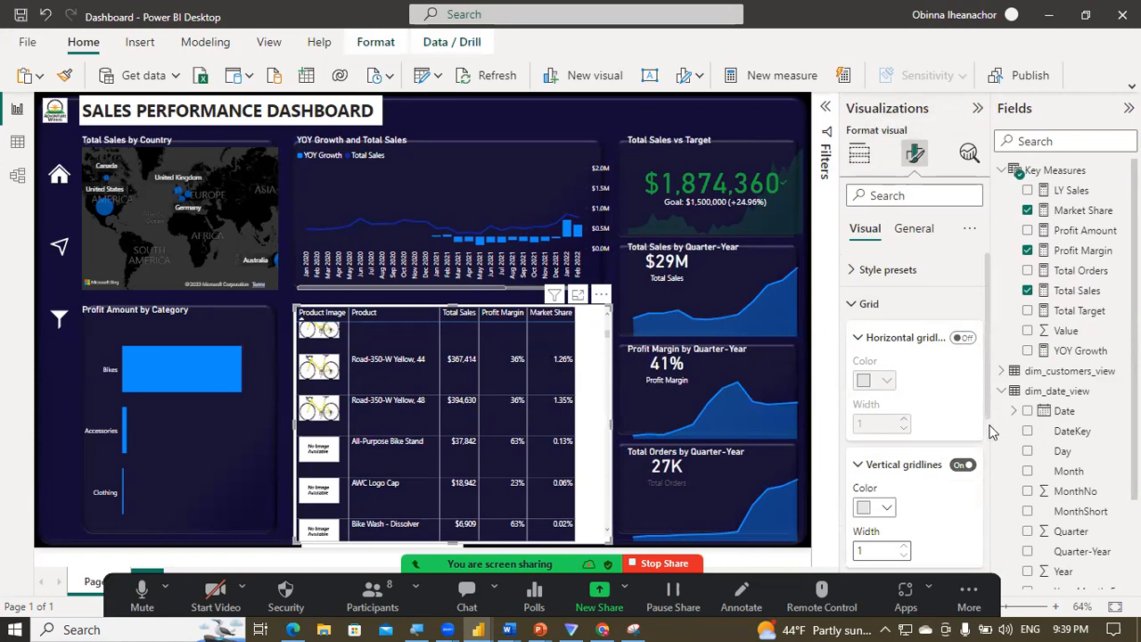
{"action": "scroll", "coordinate": [988, 477], "scroll_direction": "down", "scroll_amount": 2}
{"action": "scroll", "coordinate": [988, 477], "scroll_direction": "down", "scroll_amount": 1}
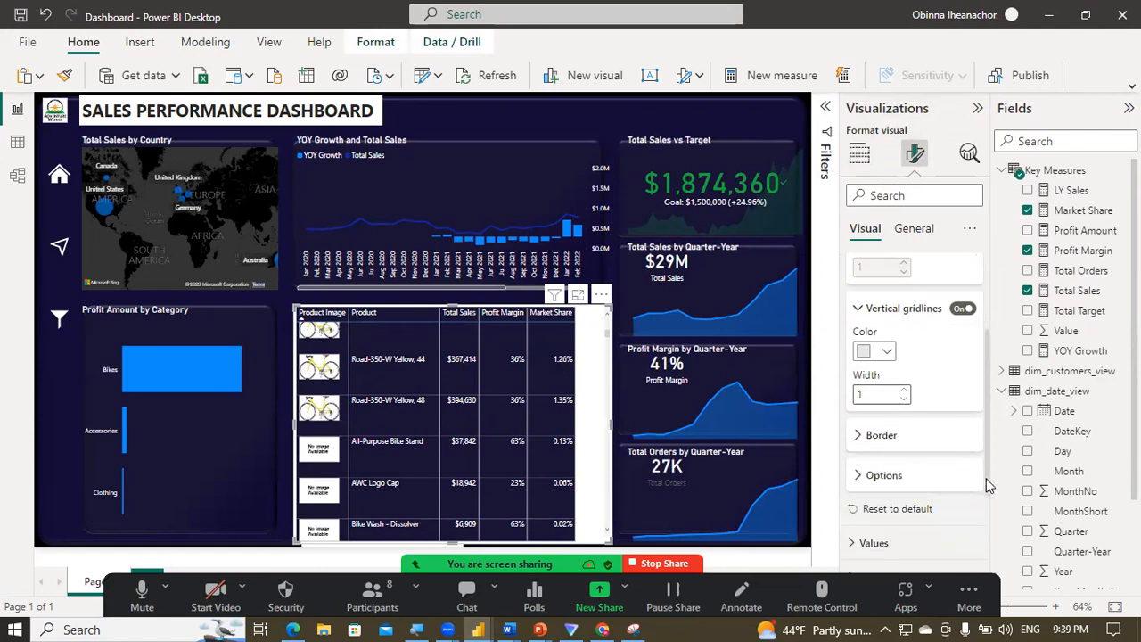
{"action": "left_click", "coordinate": [881, 437]}
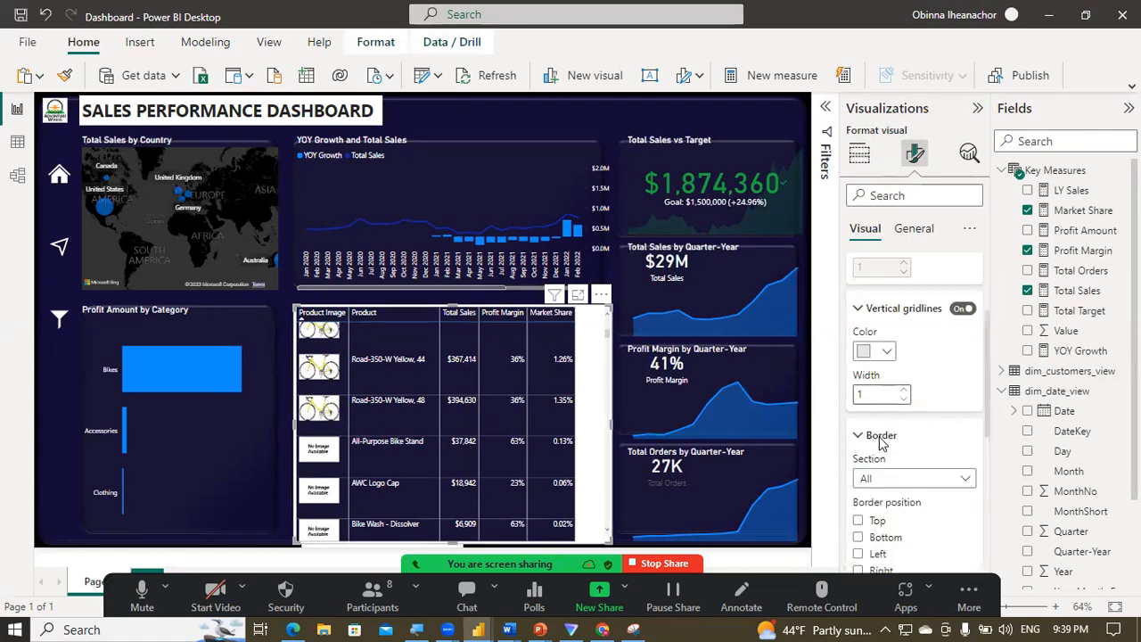
{"action": "left_click", "coordinate": [963, 307]}
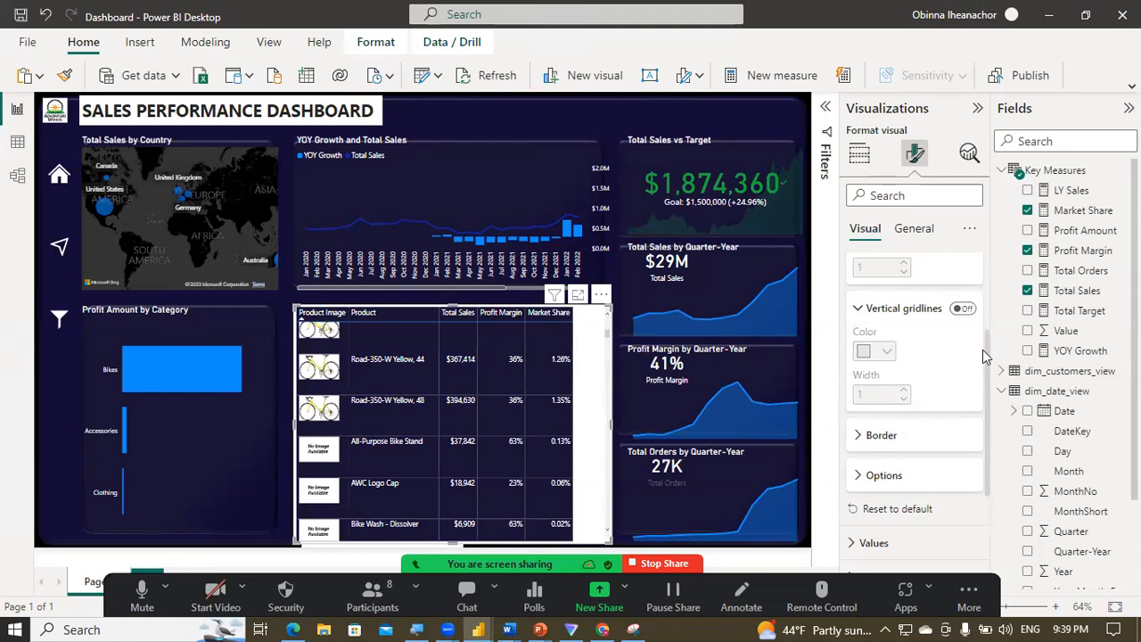
Step: Apply the Minimal style preset to the product table
{"action": "left_click_drag", "start_coordinate": [987, 357], "coordinate": [985, 272]}
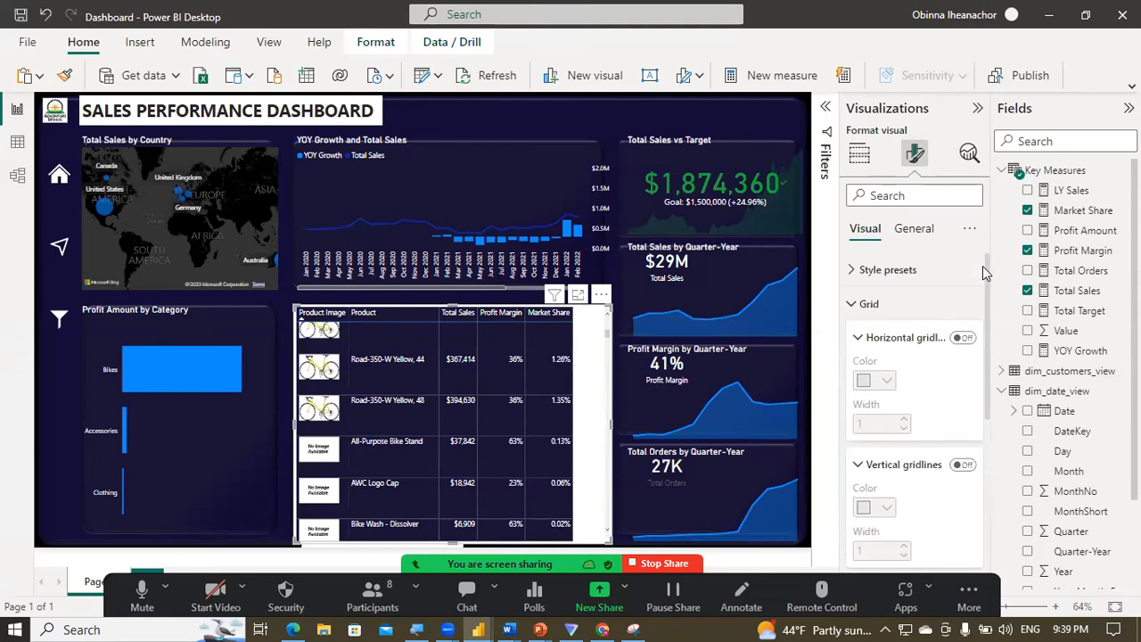
{"action": "left_click", "coordinate": [853, 305]}
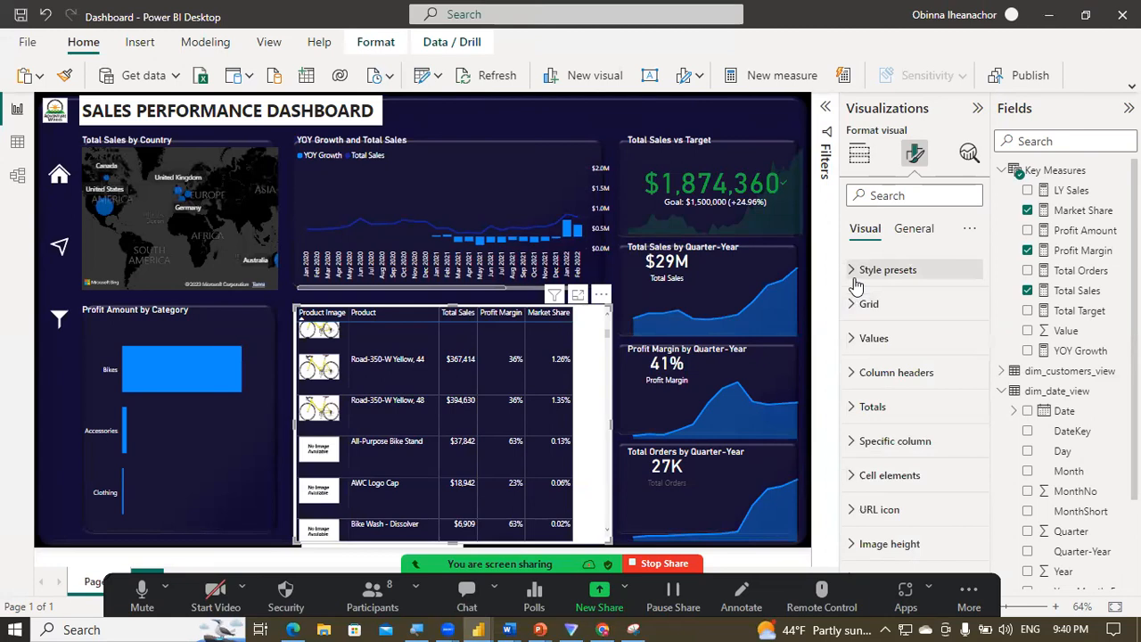
{"action": "left_click", "coordinate": [854, 268]}
{"action": "left_click", "coordinate": [887, 304]}
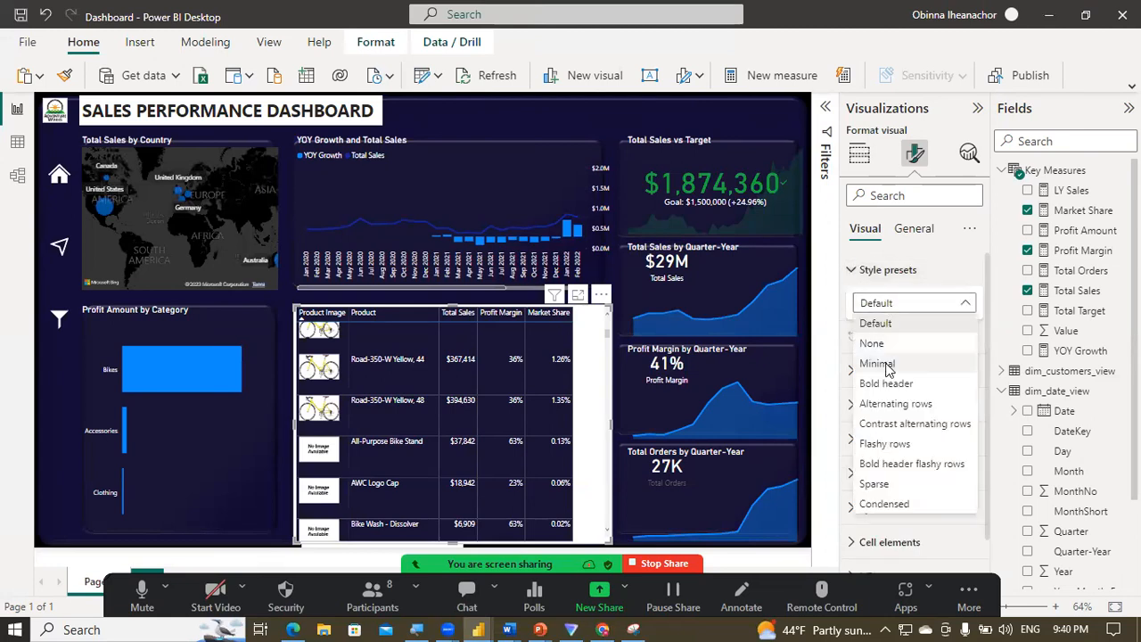
{"action": "left_click", "coordinate": [885, 363]}
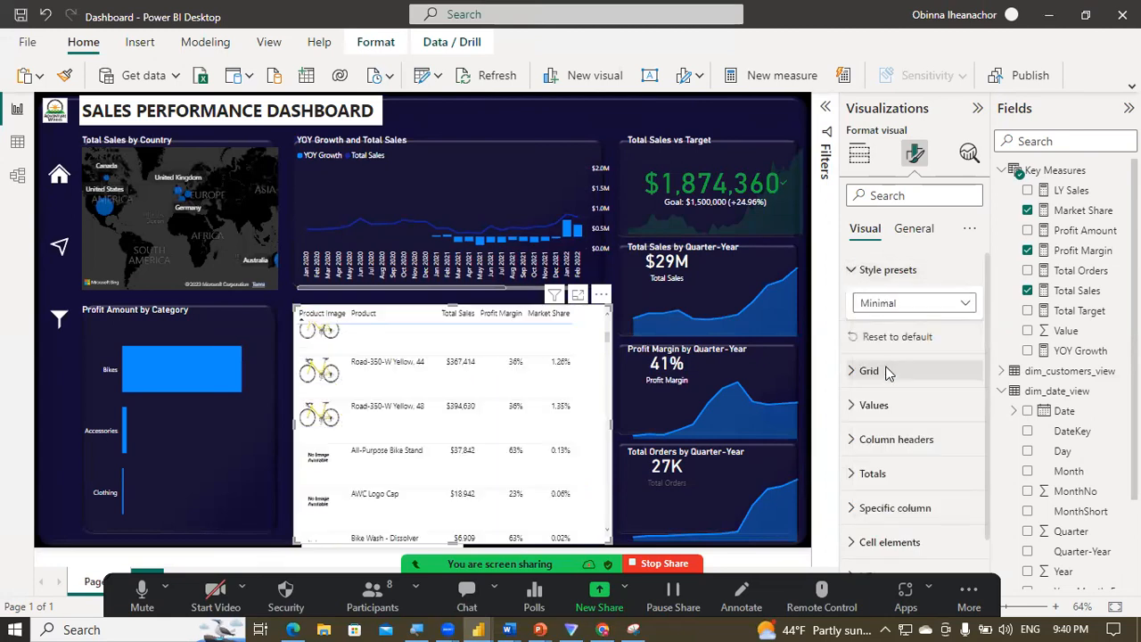
{"action": "left_click", "coordinate": [879, 271]}
Step: Set the text color of the product table's column headers to #191336
{"action": "left_click", "coordinate": [863, 373]}
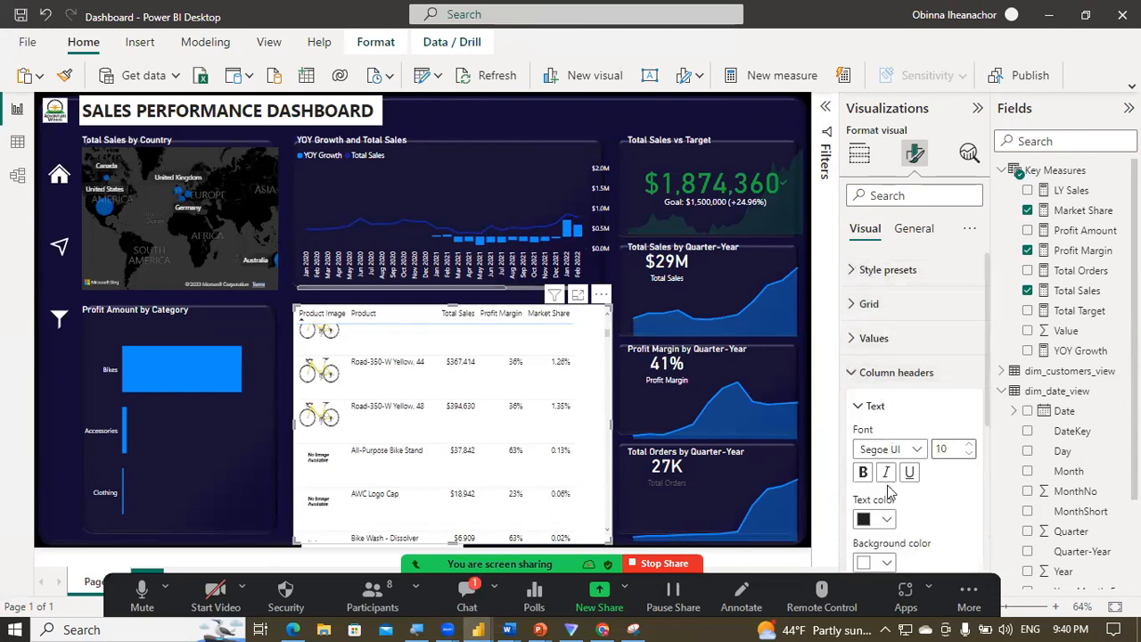
{"action": "left_click", "coordinate": [872, 521]}
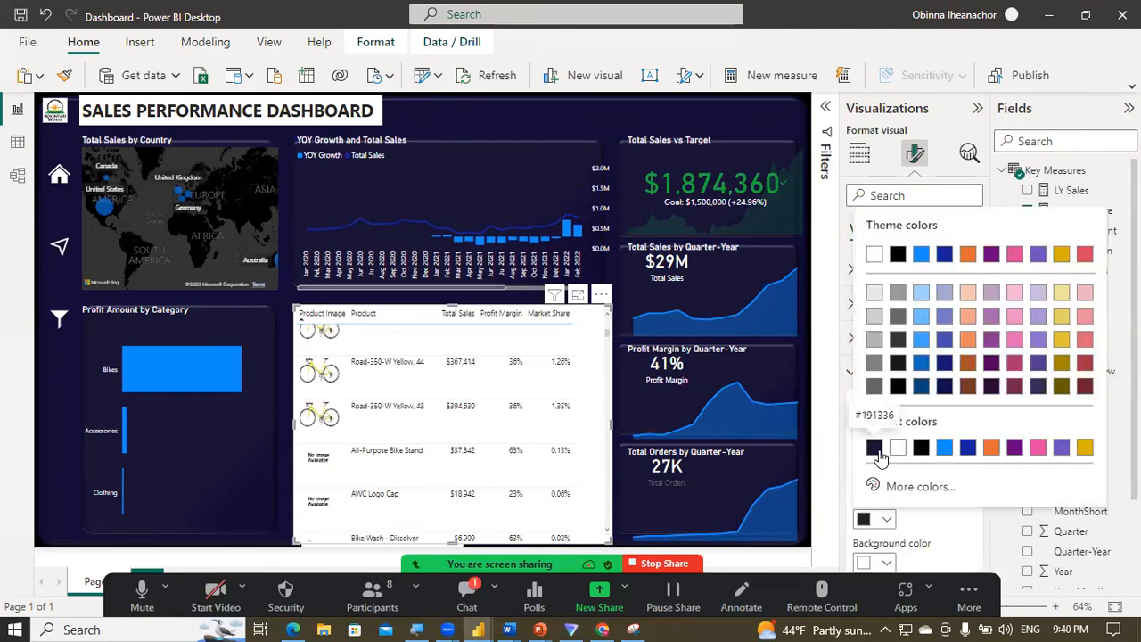
{"action": "left_click", "coordinate": [879, 452]}
{"action": "left_click", "coordinate": [858, 408]}
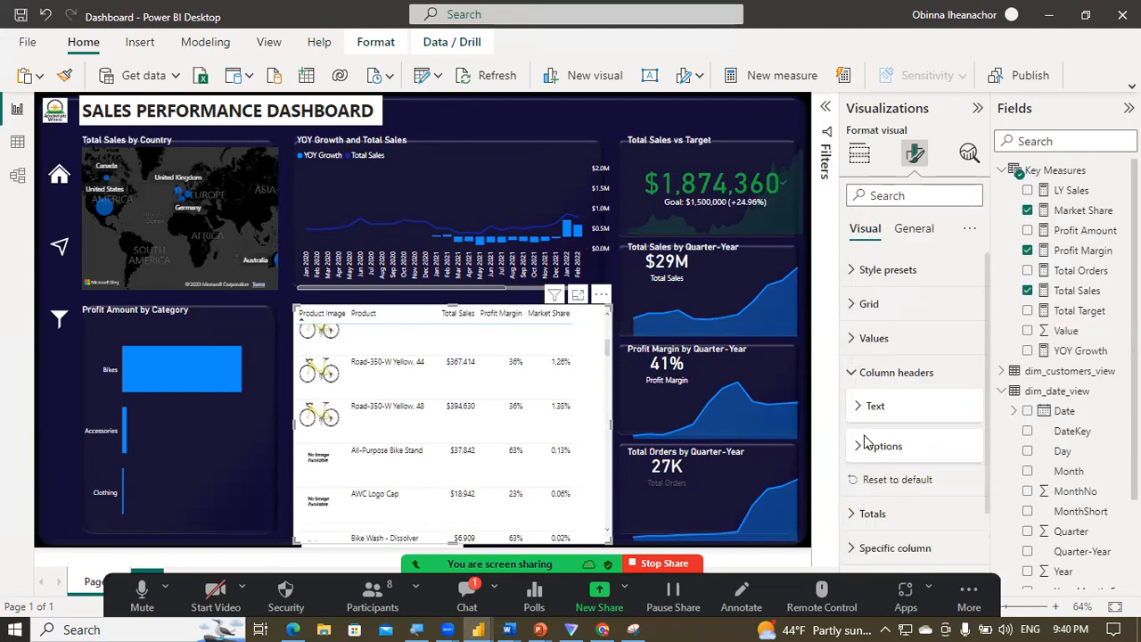
Step: Set the text color of the product table's values to white
{"action": "left_click", "coordinate": [854, 339]}
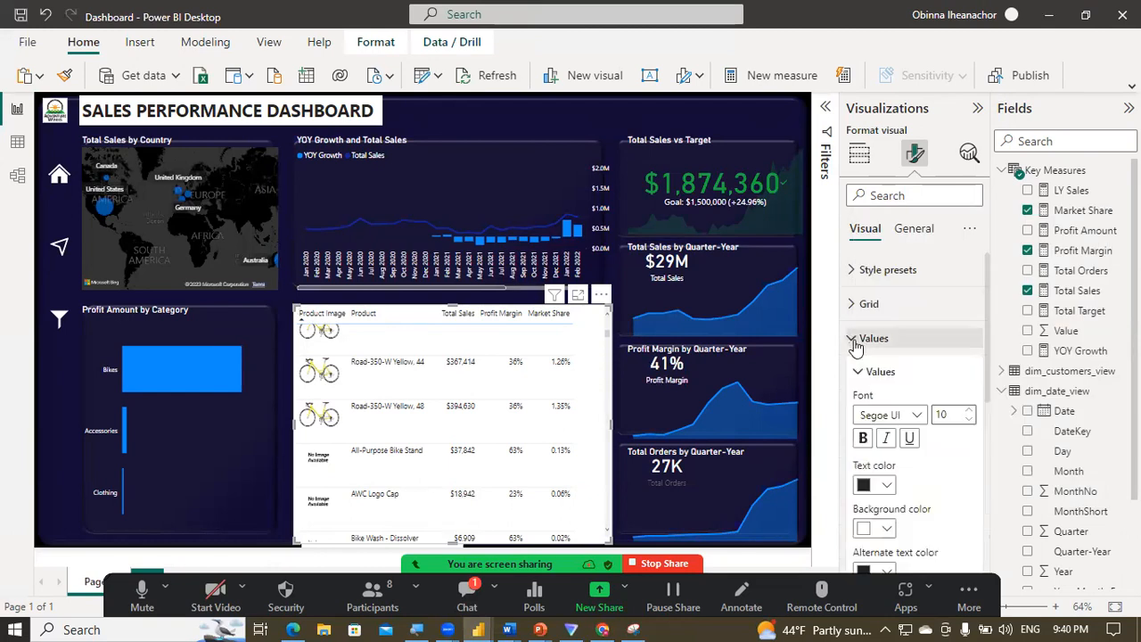
{"action": "left_click", "coordinate": [879, 485]}
{"action": "left_click", "coordinate": [898, 412]}
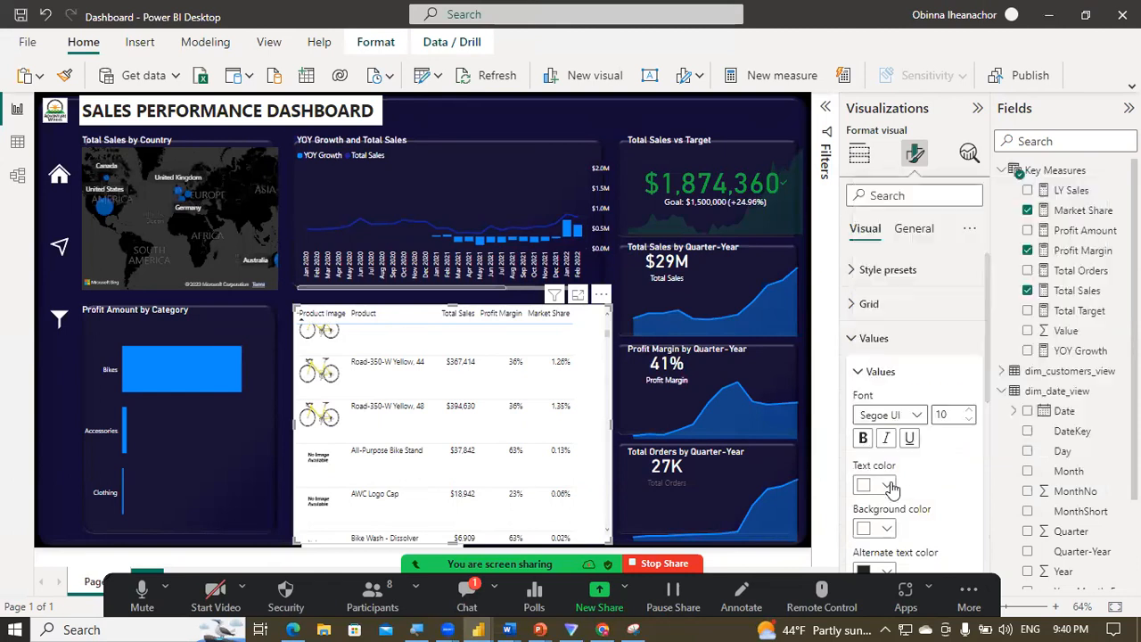
Step: Set the product table values' background color to the recent dark navy and their alternate text color to white
{"action": "left_click", "coordinate": [887, 529]}
{"action": "left_click", "coordinate": [898, 455]}
{"action": "scroll", "coordinate": [988, 410], "scroll_direction": "down", "scroll_amount": 3}
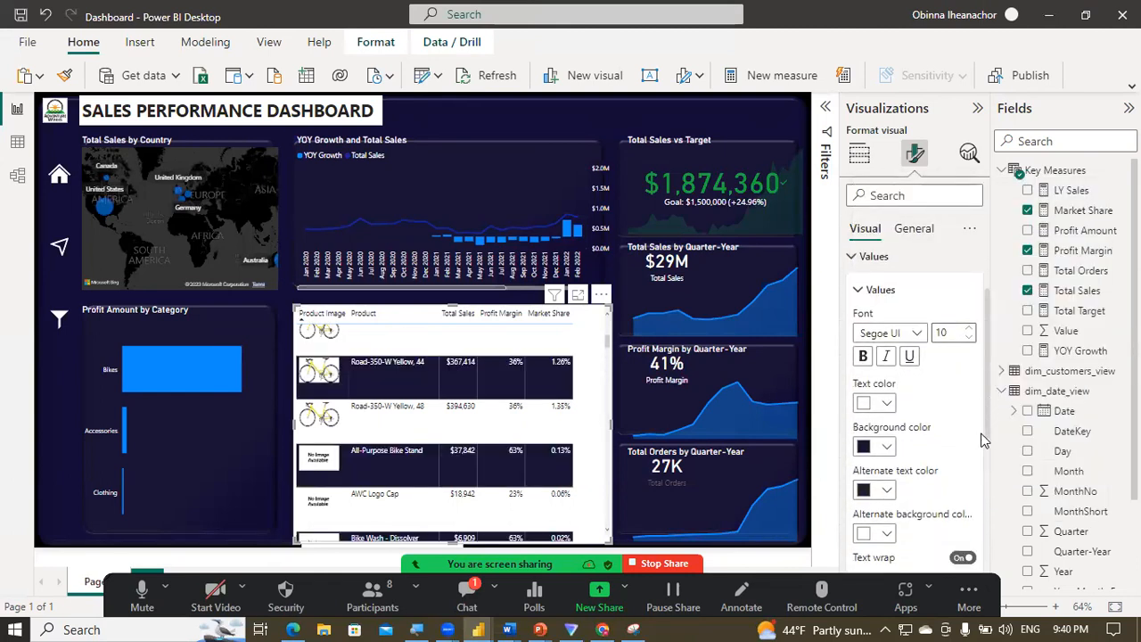
{"action": "left_click", "coordinate": [885, 448]}
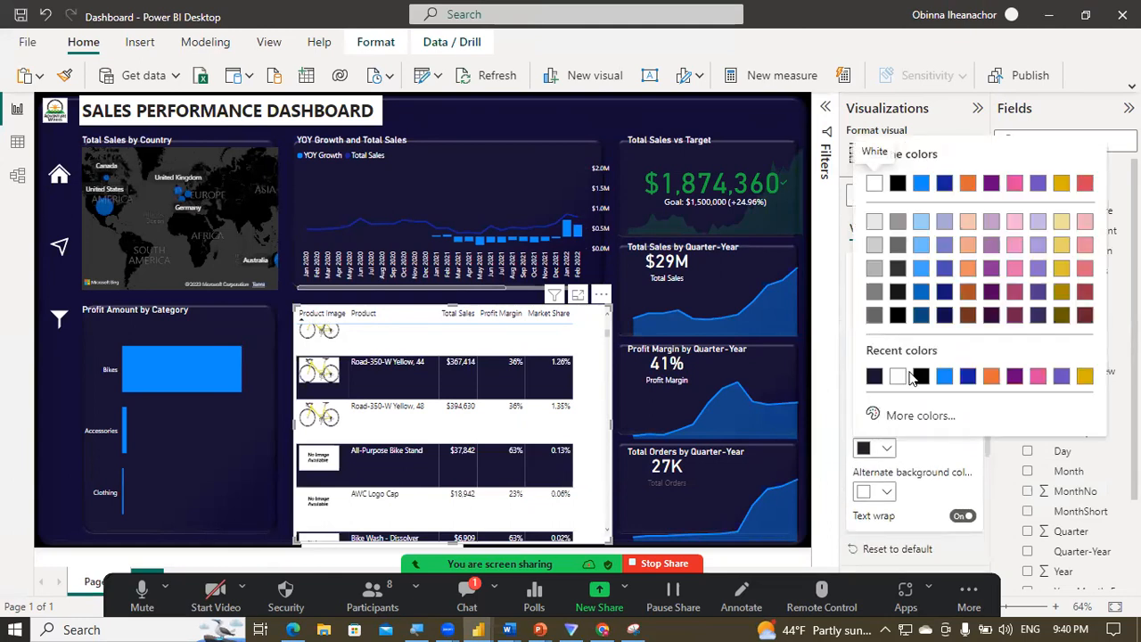
{"action": "left_click", "coordinate": [898, 376]}
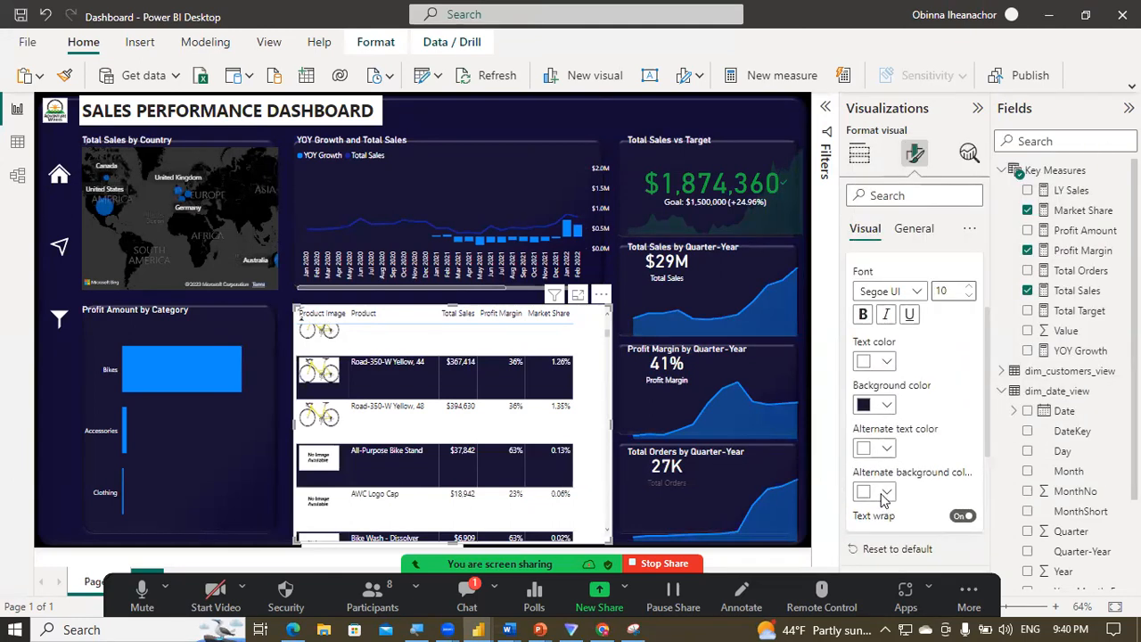
Step: Set the alternate background color of the product table's values to the recent dark navy
{"action": "left_click", "coordinate": [884, 493]}
{"action": "left_click", "coordinate": [889, 430]}
{"action": "left_click", "coordinate": [886, 493]}
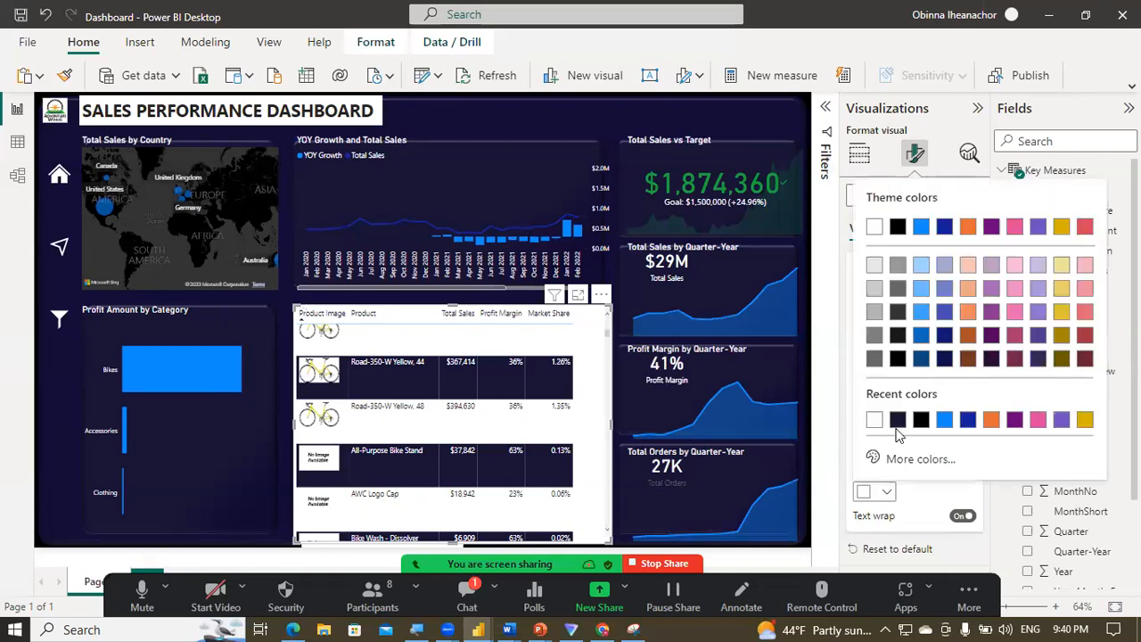
{"action": "left_click", "coordinate": [898, 421]}
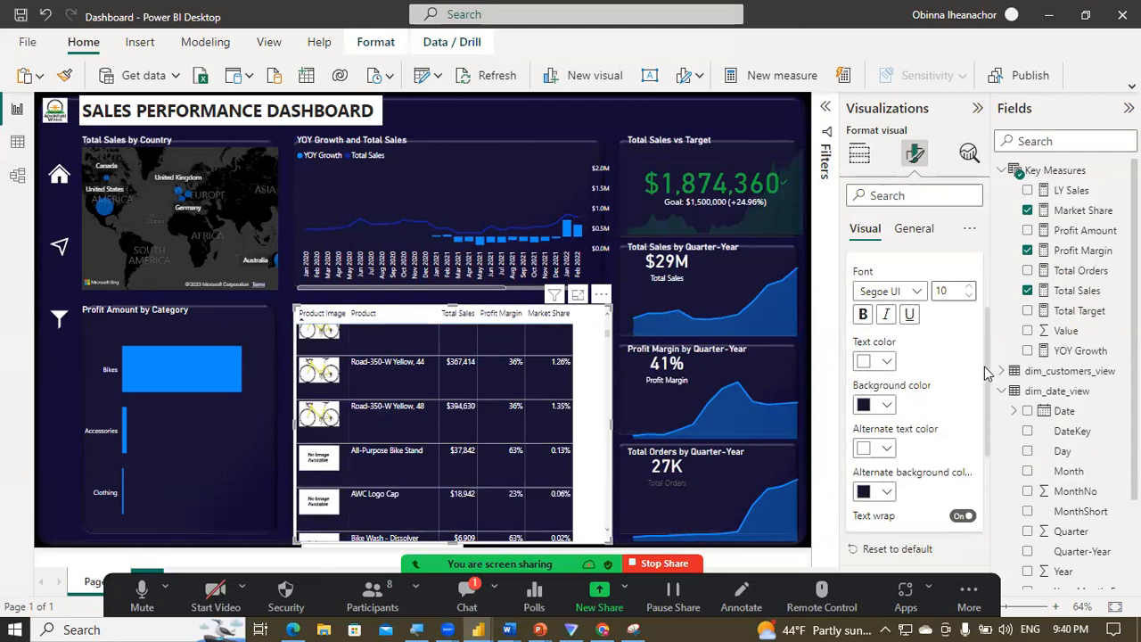
Step: Give the product table's column headers white text on the recent dark navy background
{"action": "scroll", "coordinate": [883, 338], "scroll_direction": "up", "scroll_amount": 3}
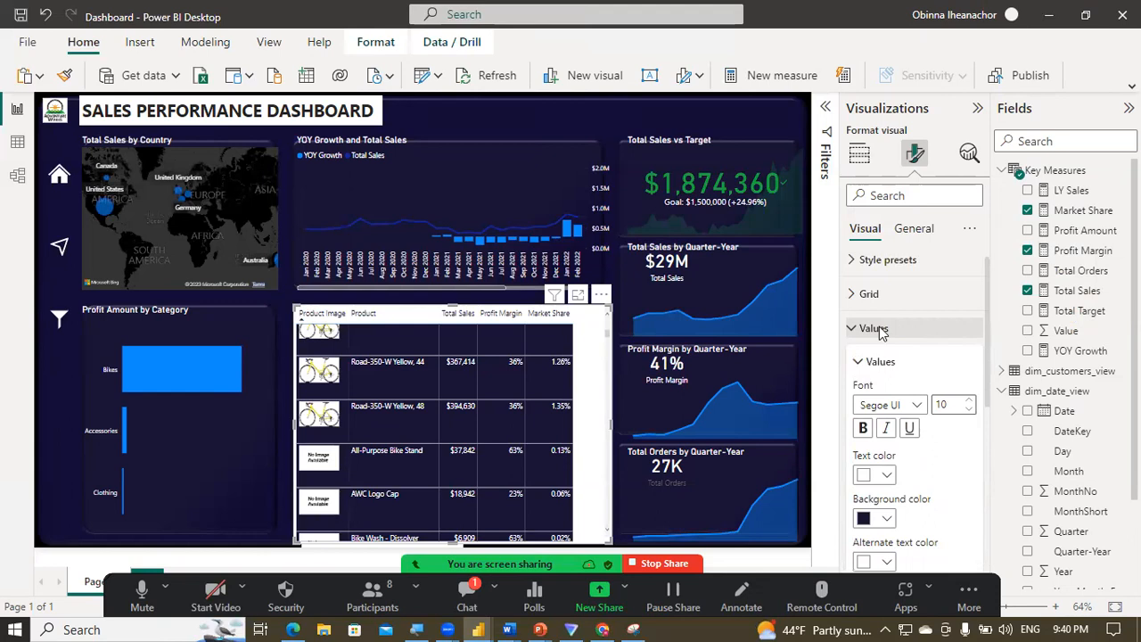
{"action": "left_click", "coordinate": [874, 329]}
{"action": "left_click", "coordinate": [879, 363]}
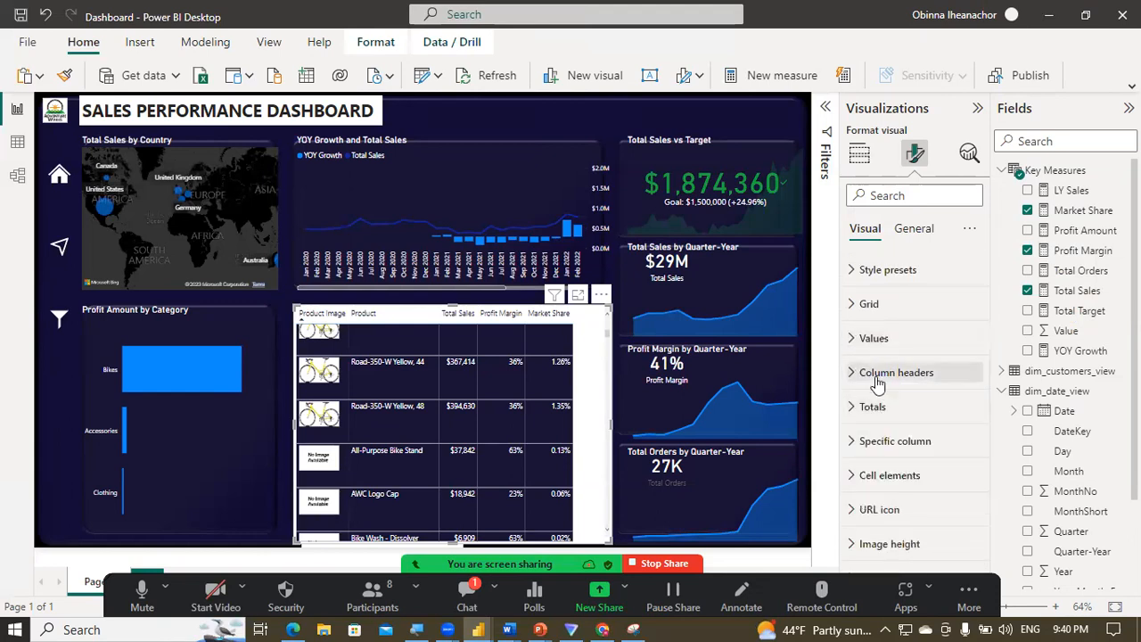
{"action": "left_click", "coordinate": [877, 379]}
{"action": "left_click", "coordinate": [876, 407]}
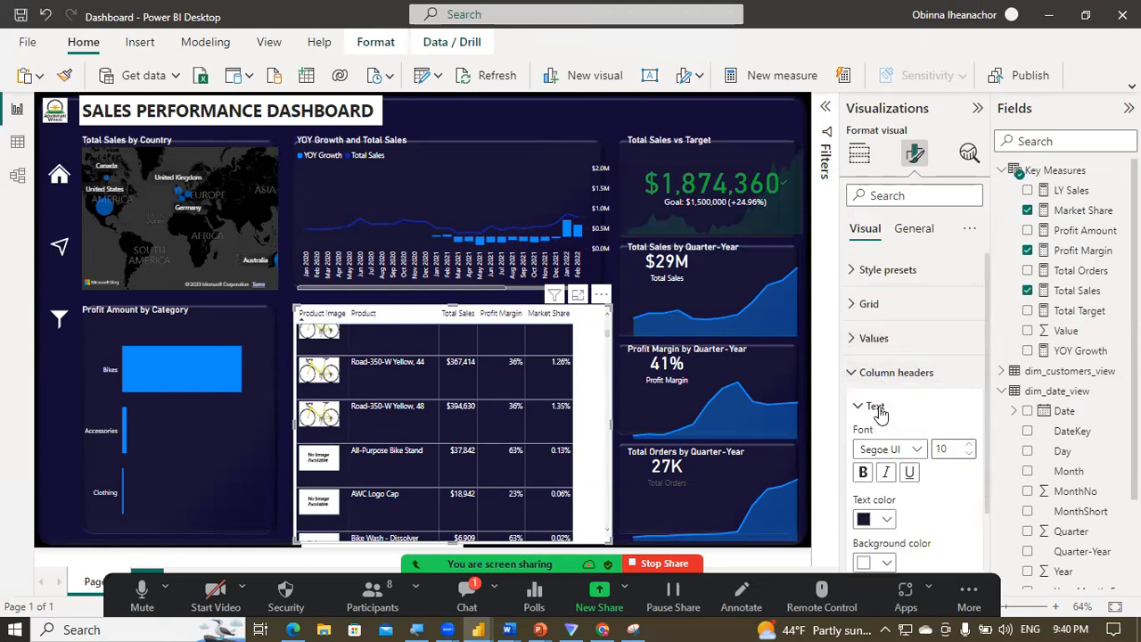
{"action": "left_click", "coordinate": [886, 521]}
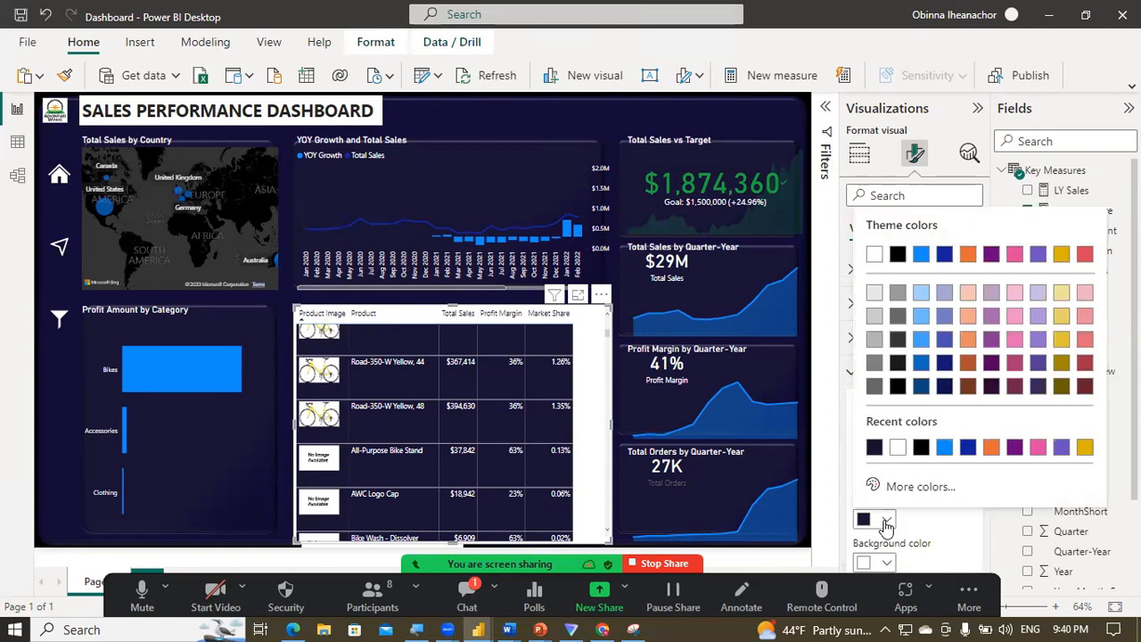
{"action": "left_click", "coordinate": [897, 447]}
{"action": "left_click", "coordinate": [887, 560]}
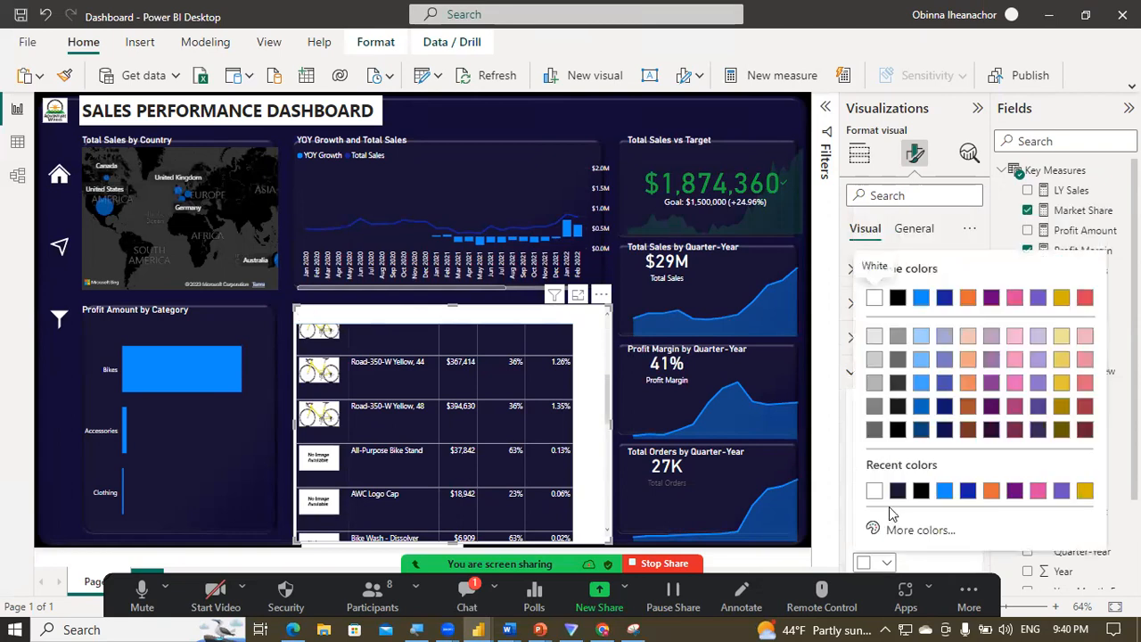
{"action": "left_click", "coordinate": [896, 499]}
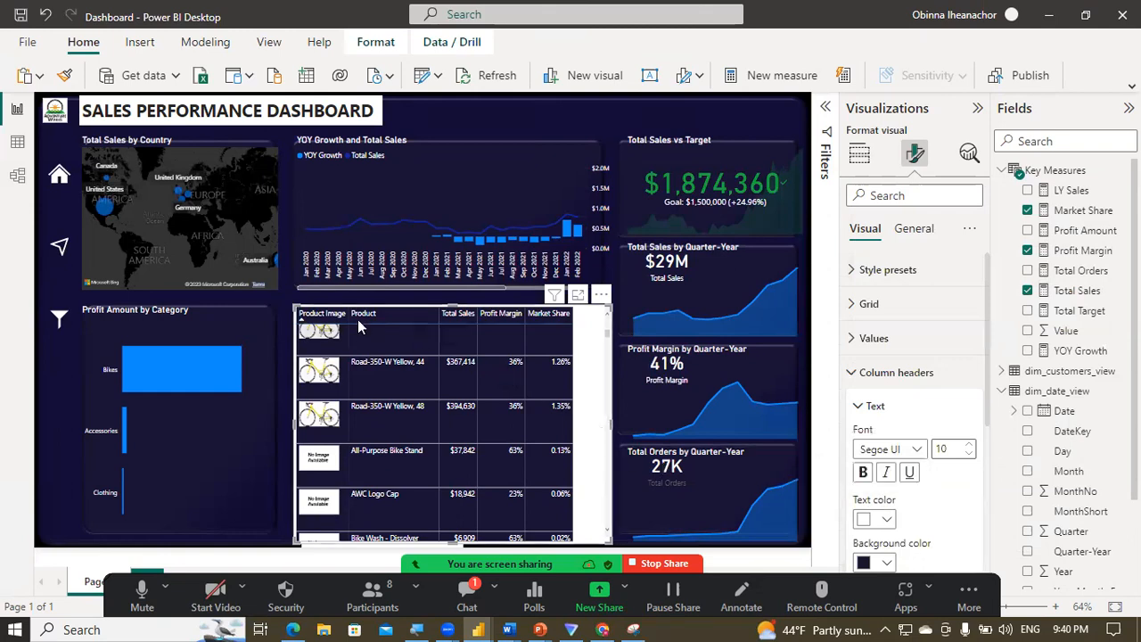
Step: Slightly widen the product table's Product Image and Market Share columns, and narrow the table to fit its background panel
{"action": "left_click_drag", "start_coordinate": [348, 313], "coordinate": [353, 314]}
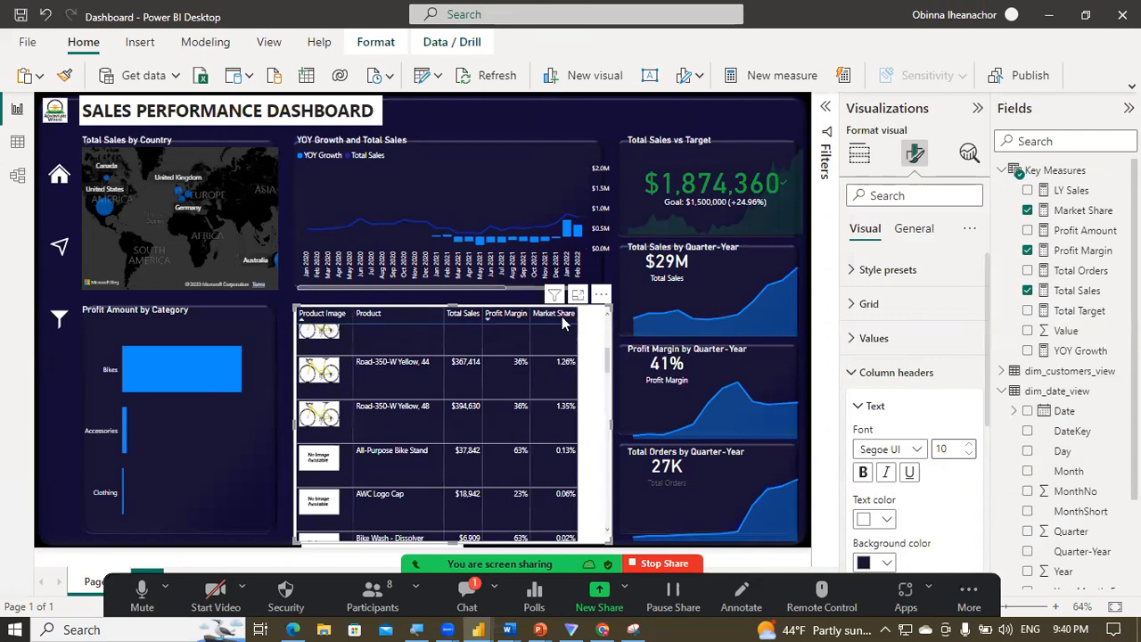
{"action": "left_click_drag", "start_coordinate": [578, 315], "coordinate": [591, 316]}
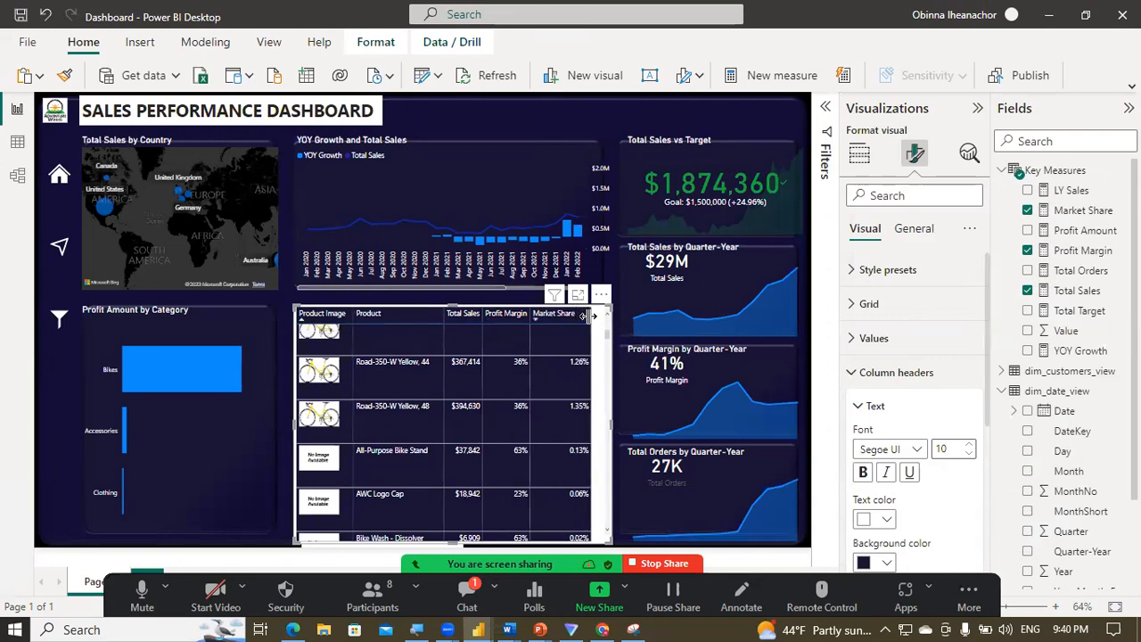
{"action": "mouse_move", "coordinate": [614, 430]}
{"action": "left_mouse_down"}
{"action": "mouse_move", "coordinate": [587, 426]}
{"action": "mouse_move", "coordinate": [596, 435]}
{"action": "left_mouse_up"}
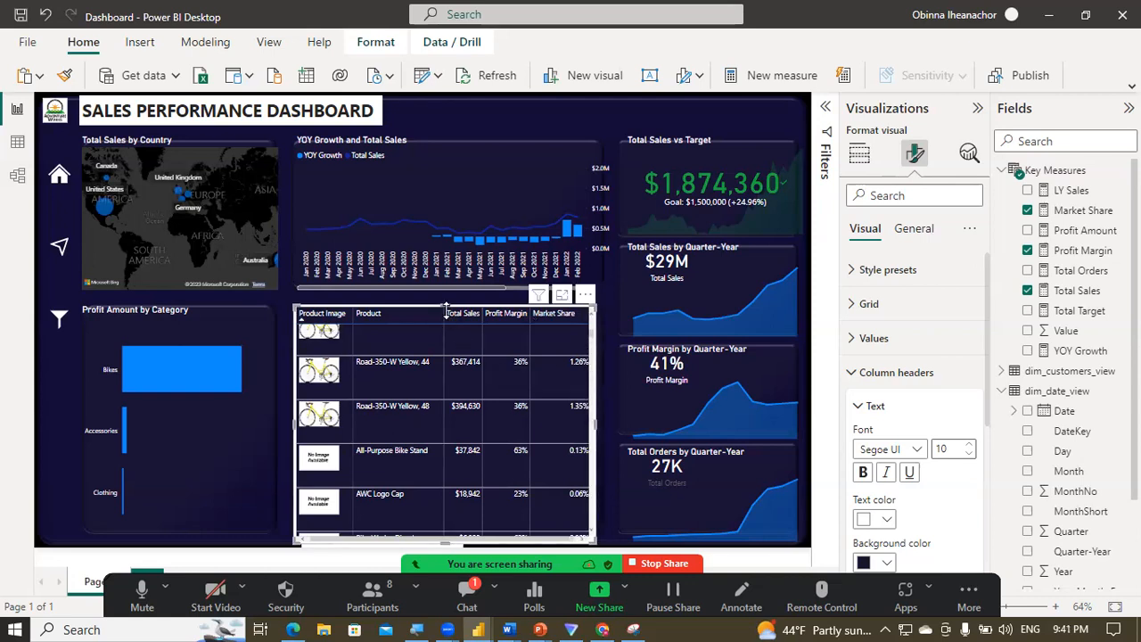
Step: Lower the product table's upper edge and pull its left edge inward so it sits inside the background panel
{"action": "mouse_move", "coordinate": [446, 308]}
{"action": "left_mouse_down"}
{"action": "mouse_move", "coordinate": [445, 326]}
{"action": "mouse_move", "coordinate": [444, 315]}
{"action": "left_mouse_up"}
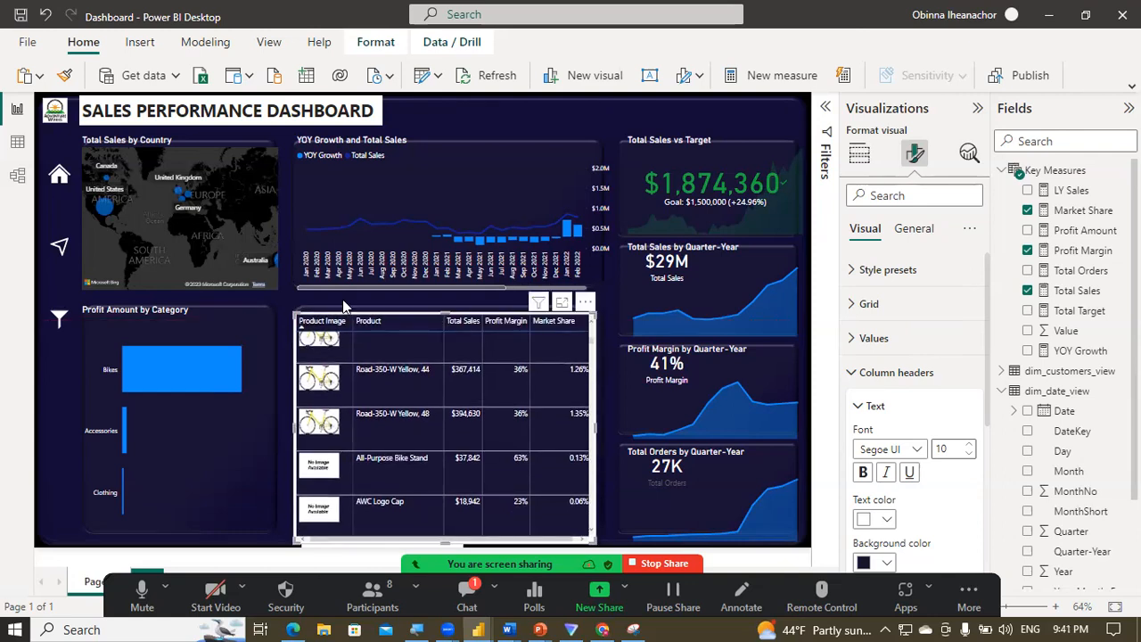
{"action": "left_click", "coordinate": [284, 298]}
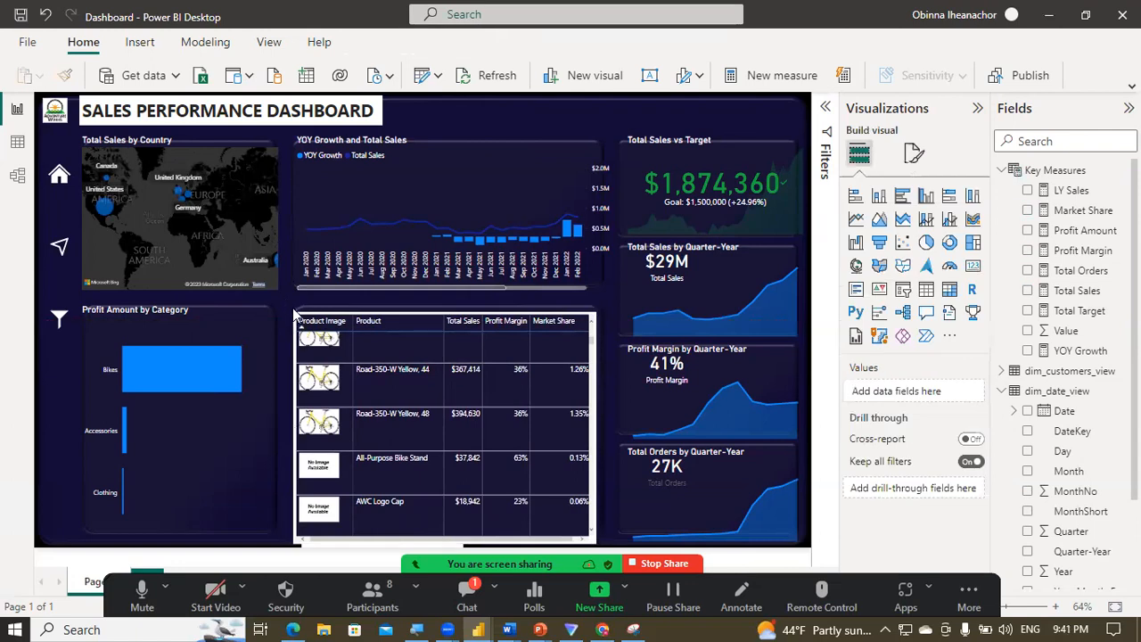
{"action": "left_click", "coordinate": [299, 321]}
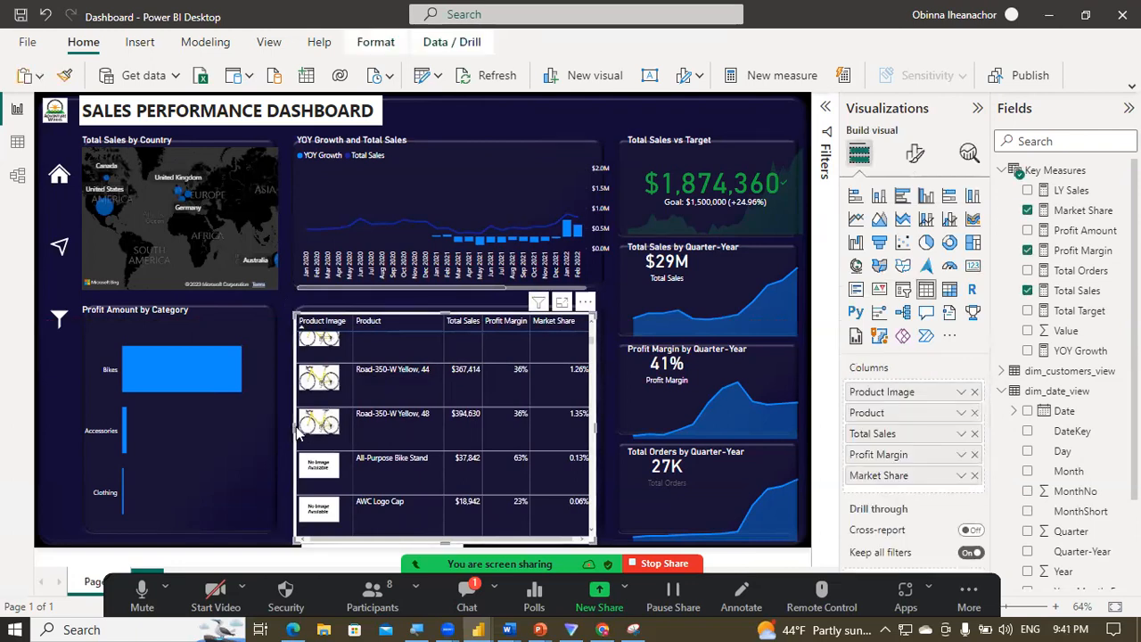
{"action": "left_click_drag", "start_coordinate": [298, 432], "coordinate": [300, 434]}
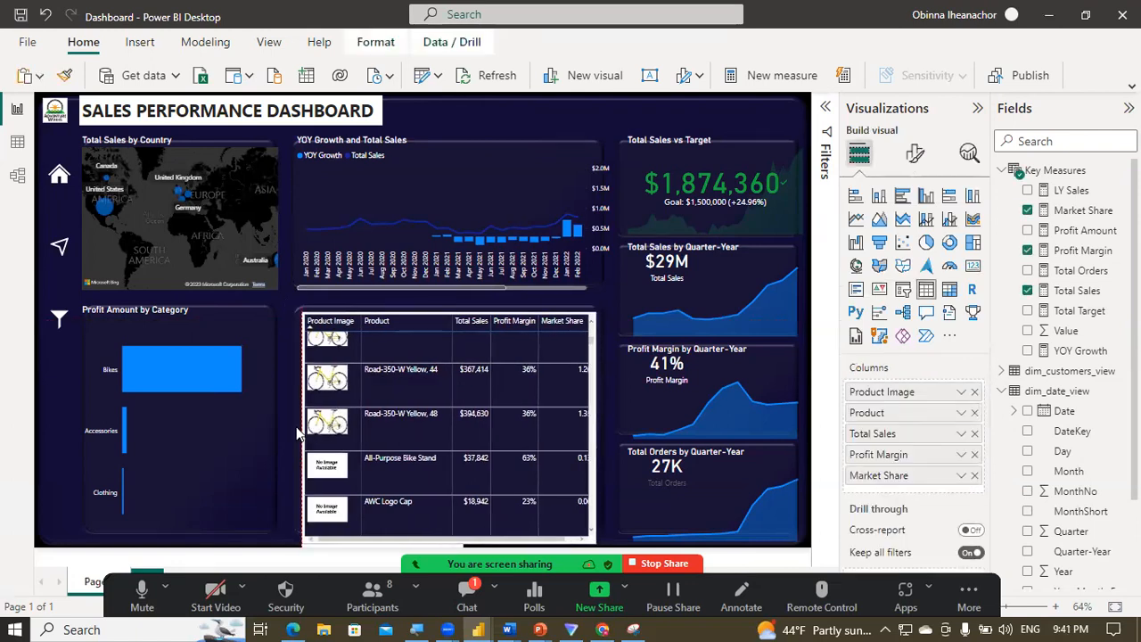
{"action": "left_click", "coordinate": [284, 343]}
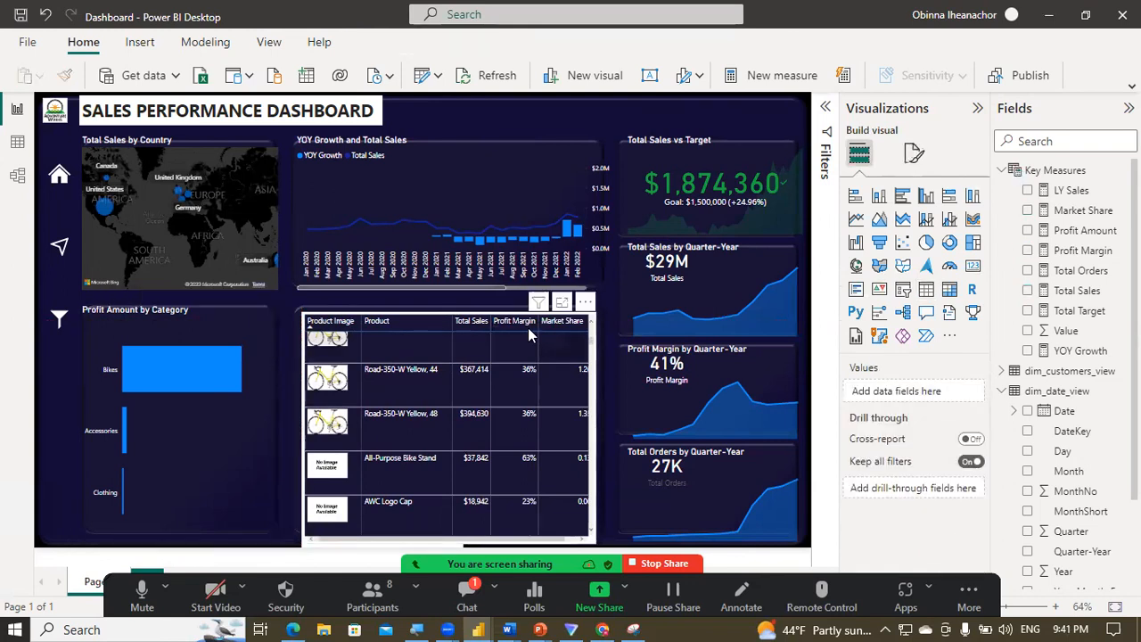
Step: Turn off the product table's visual background in its effects settings
{"action": "left_click", "coordinate": [593, 351]}
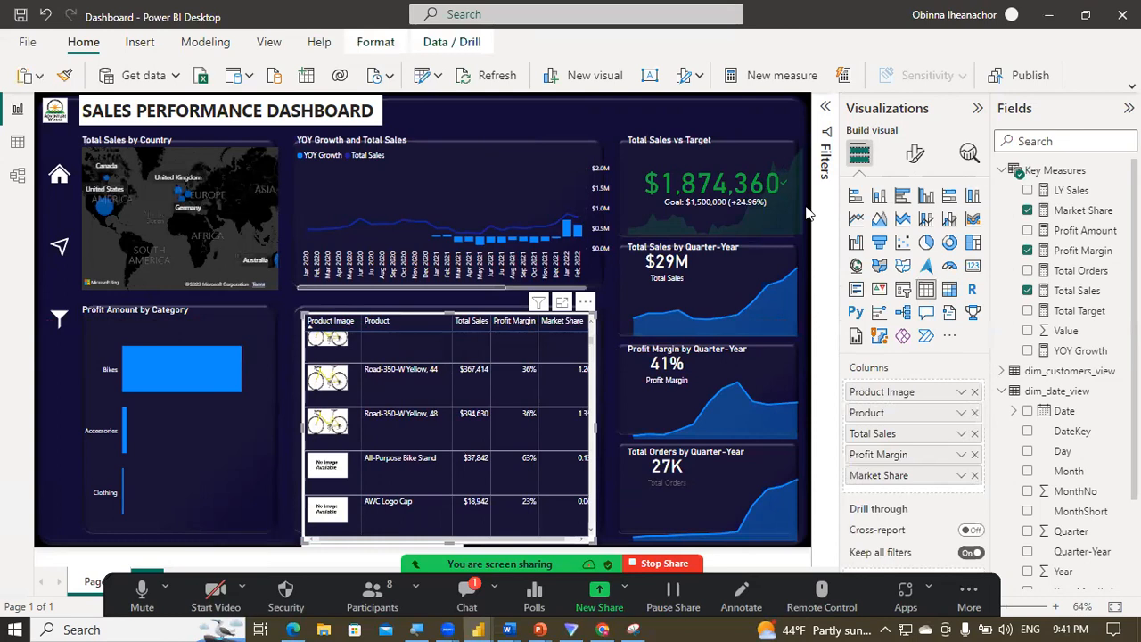
{"action": "left_click", "coordinate": [915, 153]}
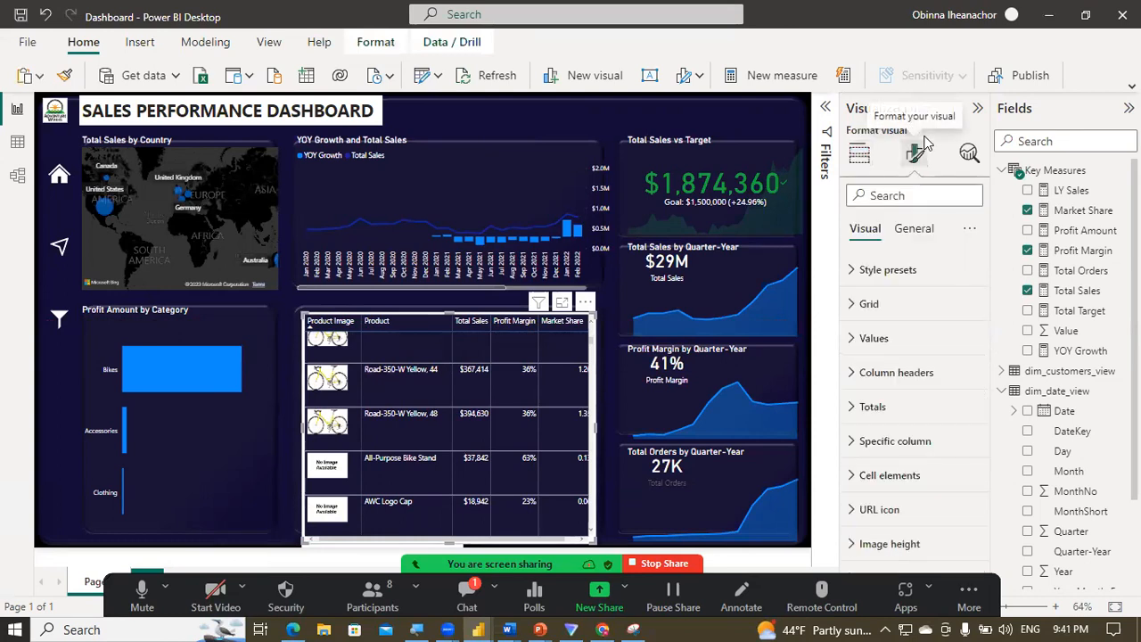
{"action": "left_click", "coordinate": [914, 230]}
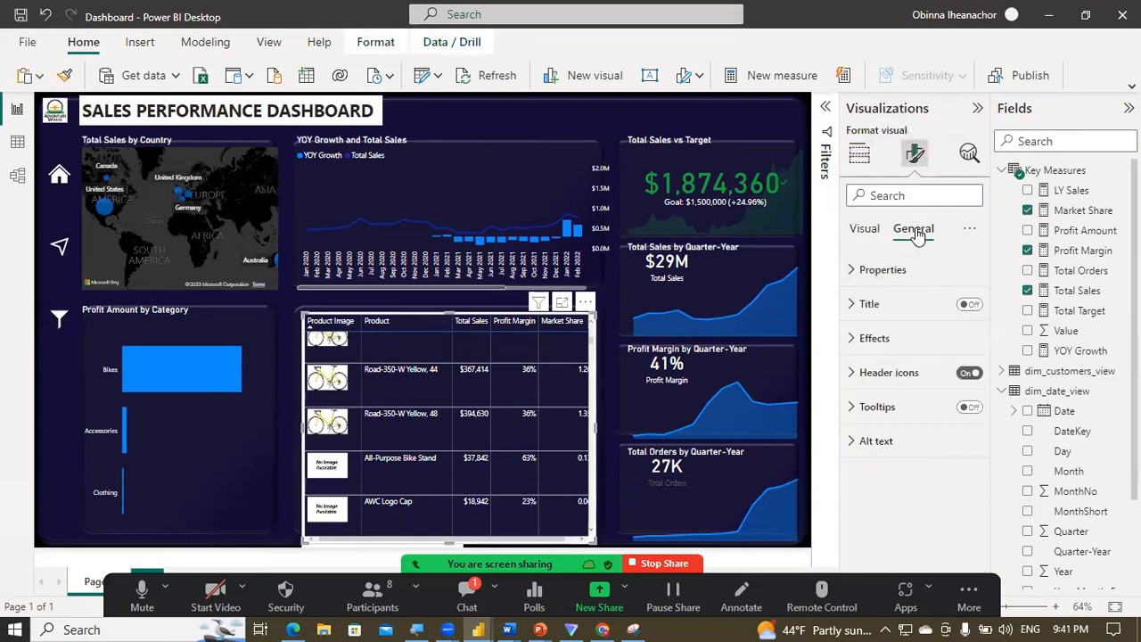
{"action": "left_click", "coordinate": [856, 345]}
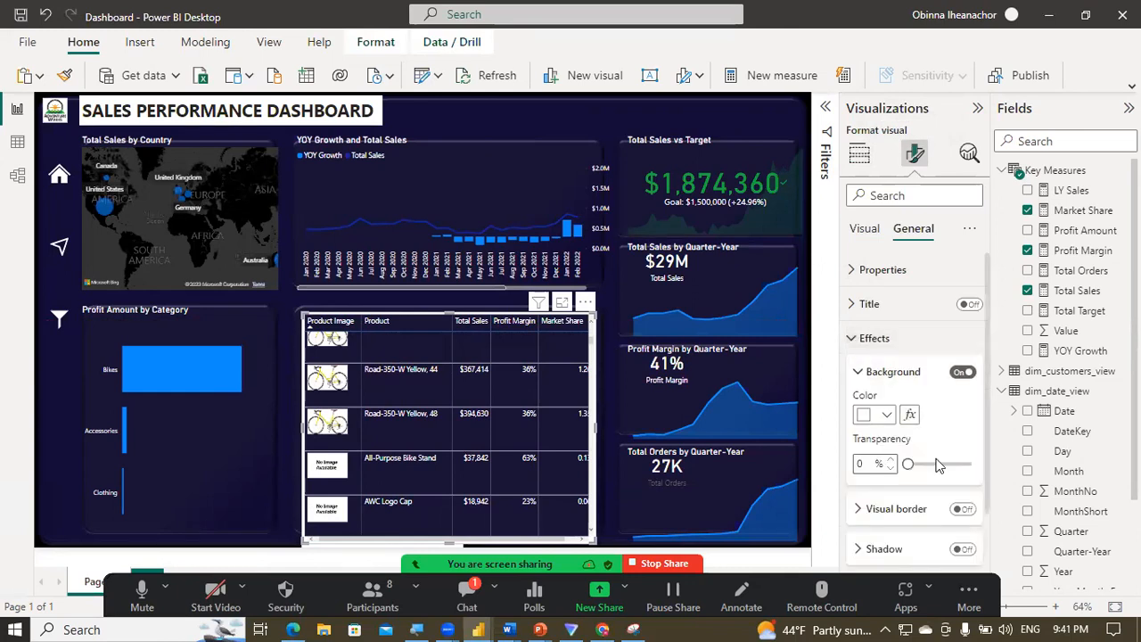
{"action": "left_click", "coordinate": [963, 374]}
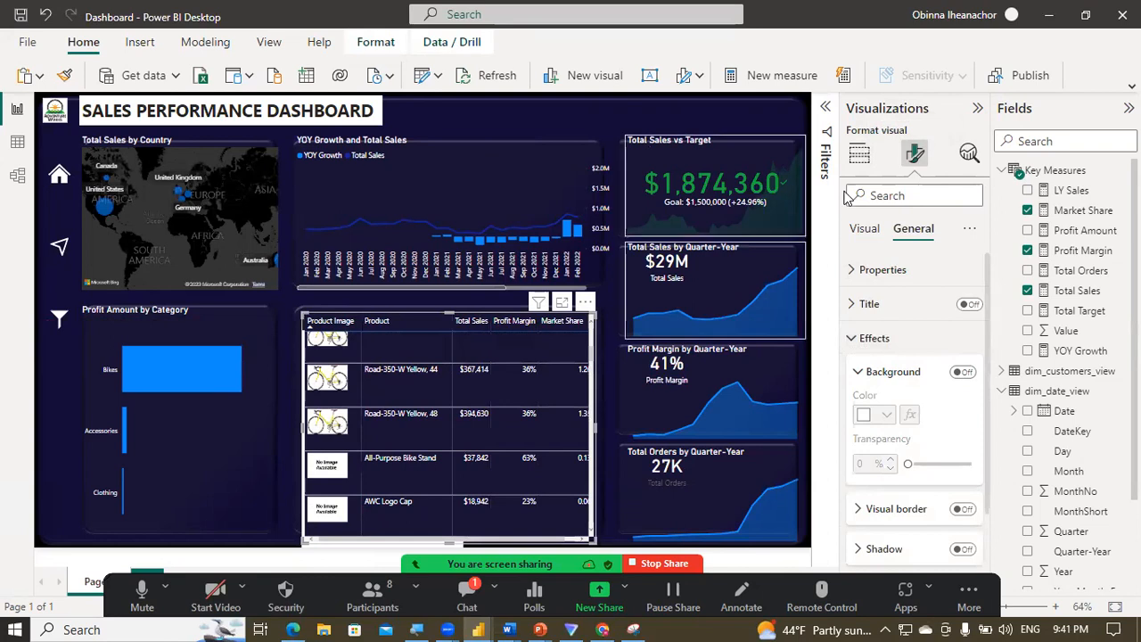
Step: Shorten the product table by raising its lower edge to the border of the background panel
{"action": "left_click", "coordinate": [307, 312]}
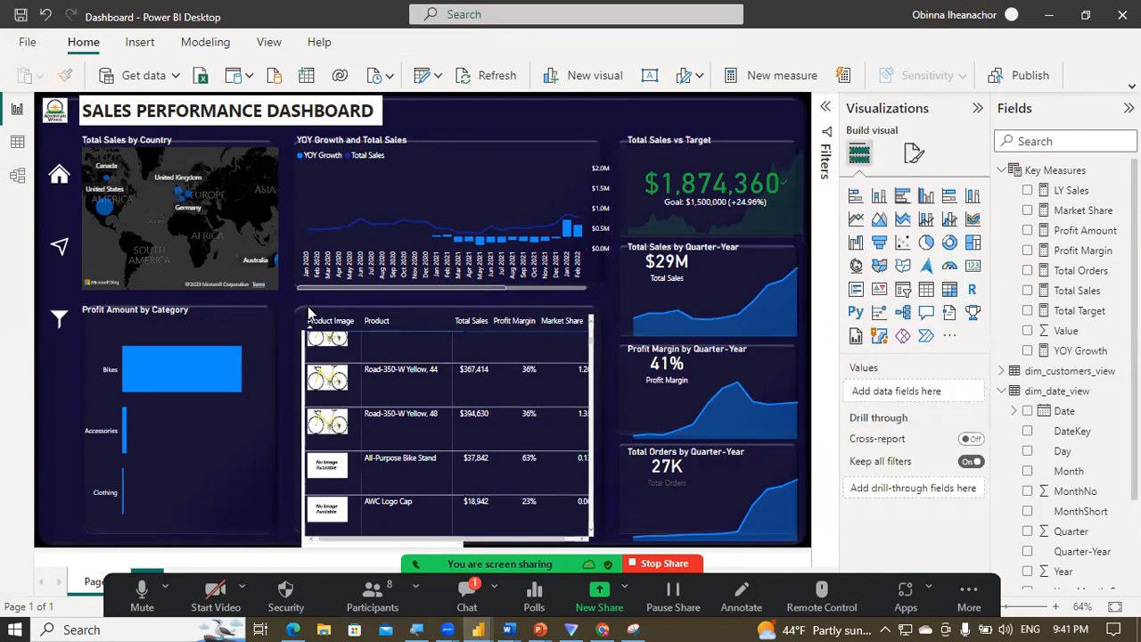
{"action": "left_click", "coordinate": [584, 538]}
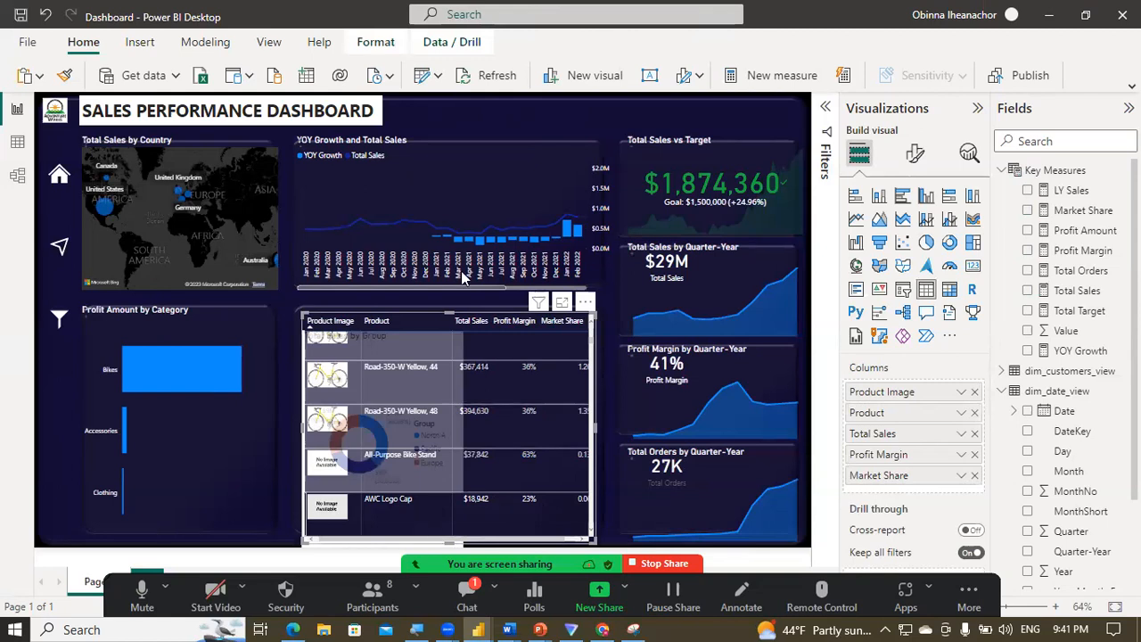
{"action": "left_click_drag", "start_coordinate": [449, 539], "coordinate": [449, 532]}
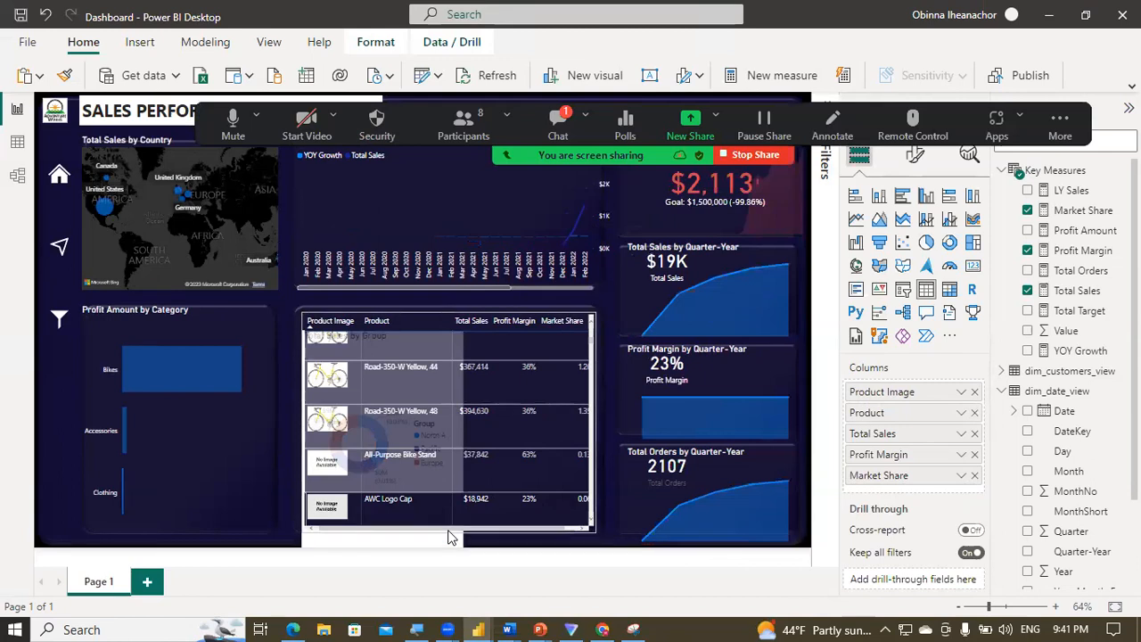
Step: Delete the Total Sales by Group donut chart hidden behind the product table
{"action": "left_click", "coordinate": [602, 495]}
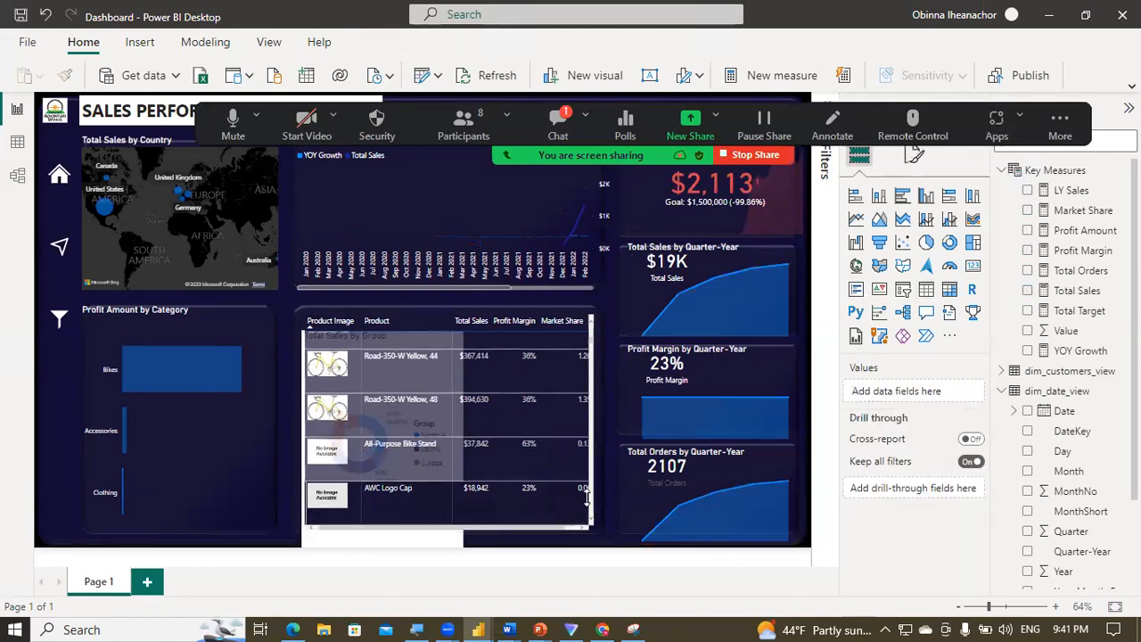
{"action": "left_click", "coordinate": [361, 544]}
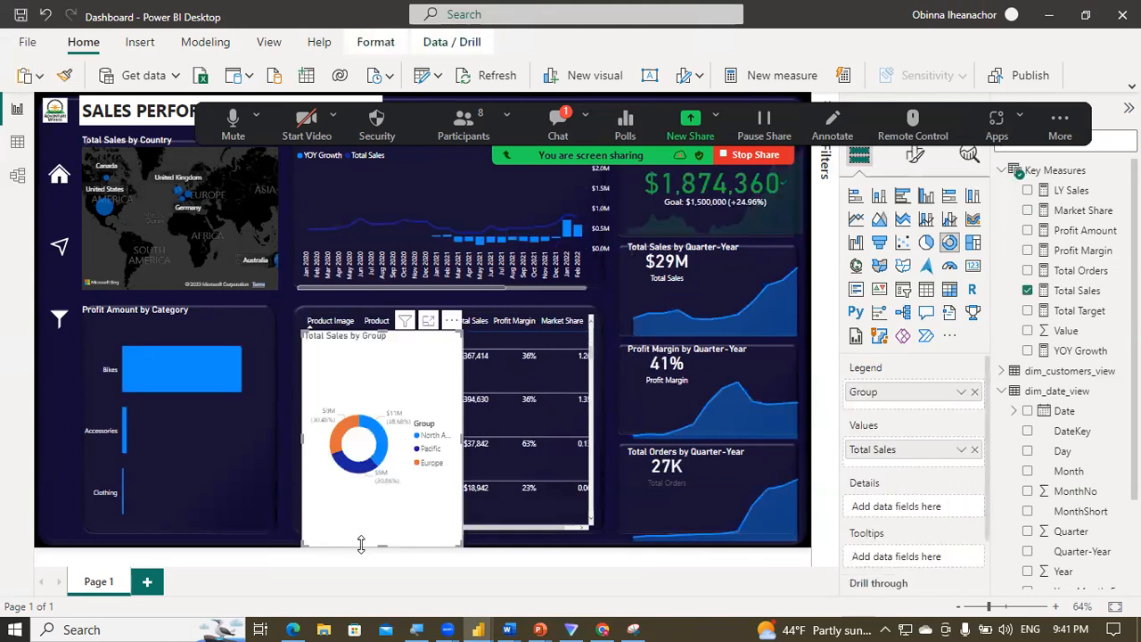
{"action": "key", "text": "Delete"}
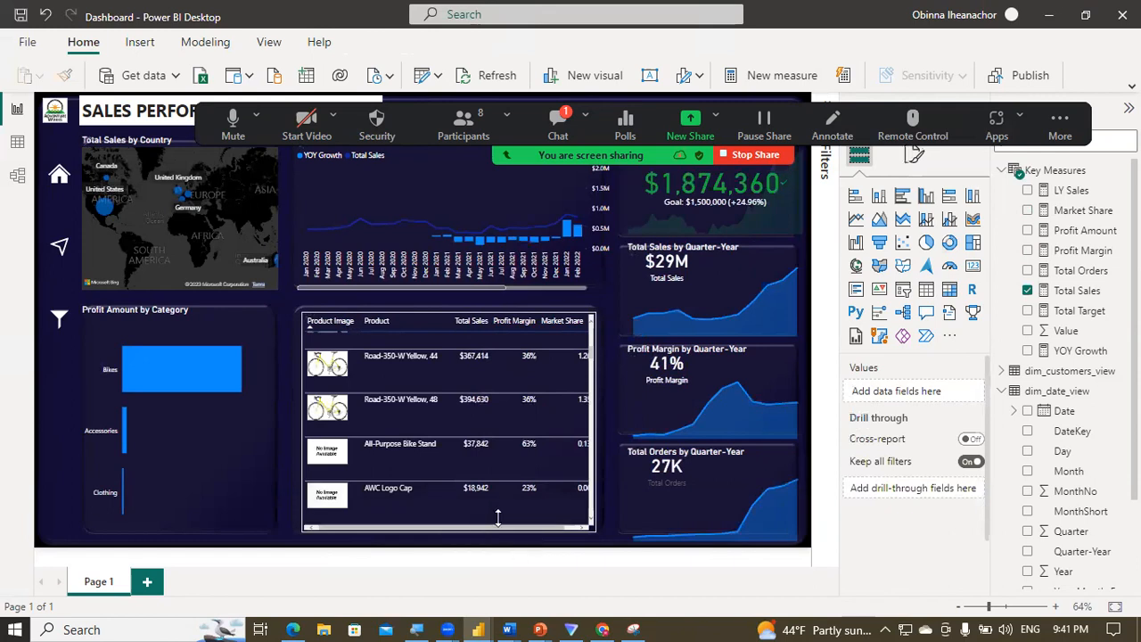
Step: Raise the product table's lower edge slightly more so it clears the panel border
{"action": "left_click", "coordinate": [501, 521]}
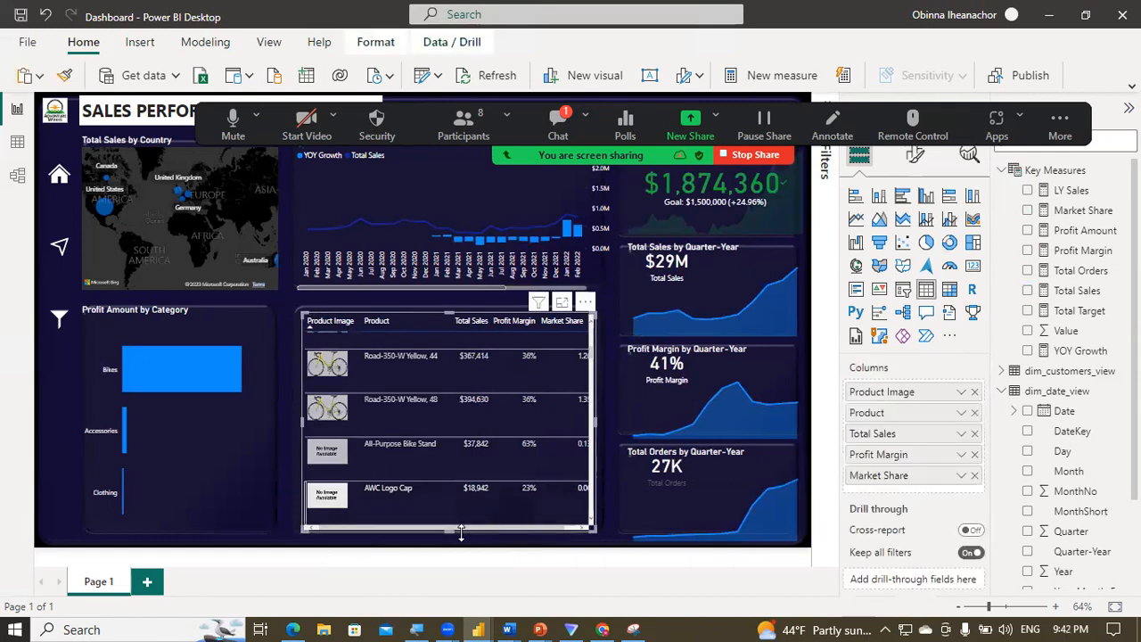
{"action": "left_click_drag", "start_coordinate": [448, 525], "coordinate": [448, 528]}
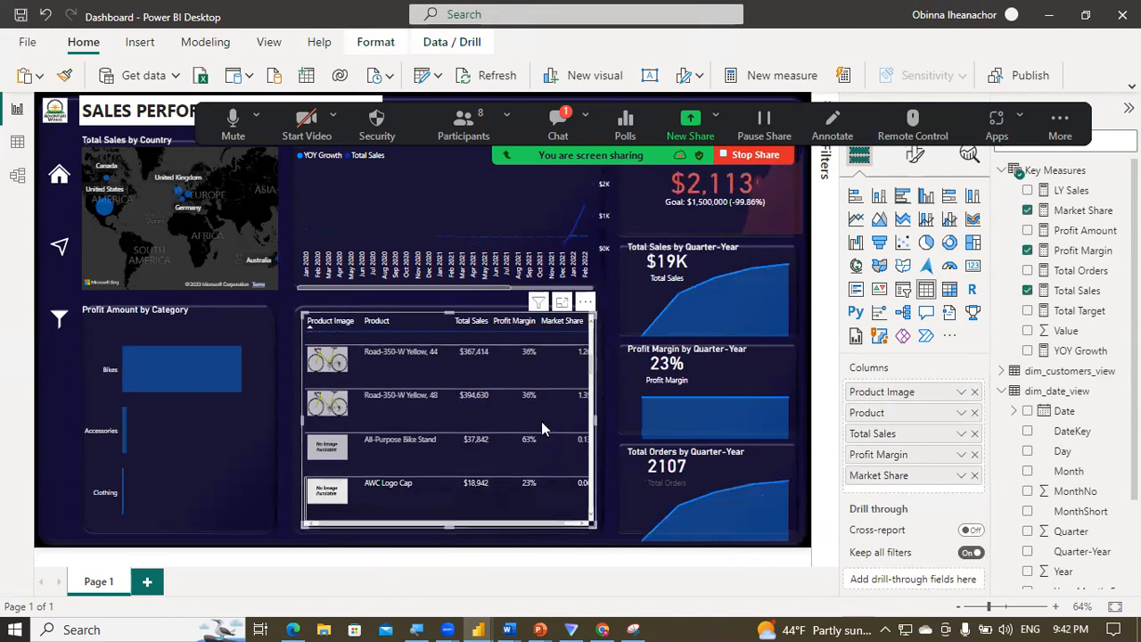
{"action": "left_click", "coordinate": [610, 315]}
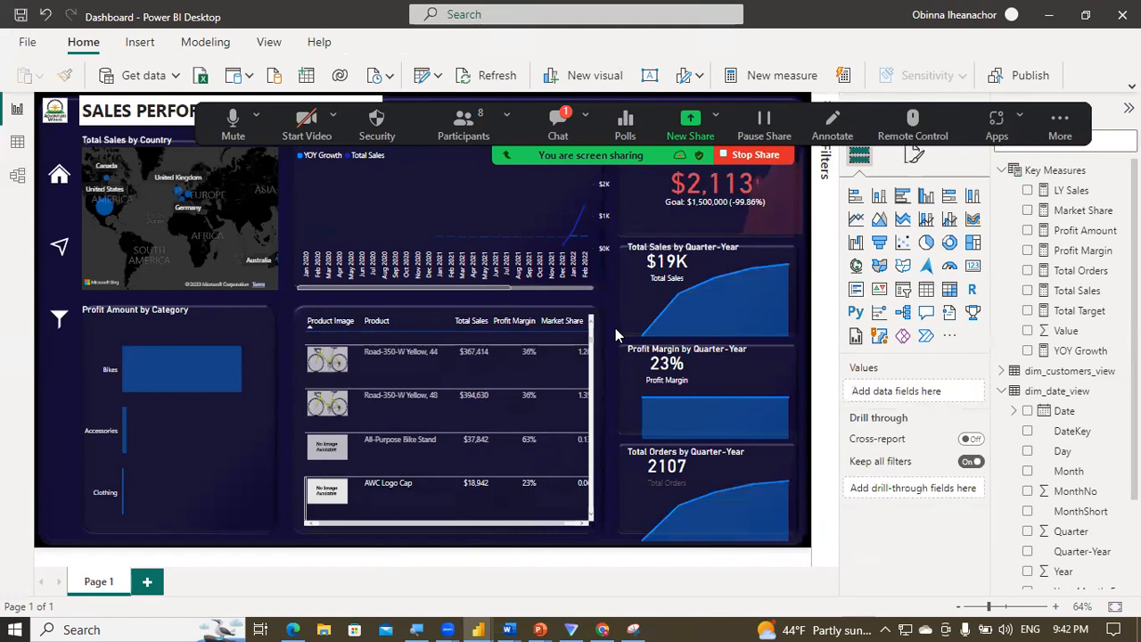
Step: Pull the left edge of the Profit Amount by Category chart slightly inward to fit its background panel
{"action": "left_click", "coordinate": [256, 331]}
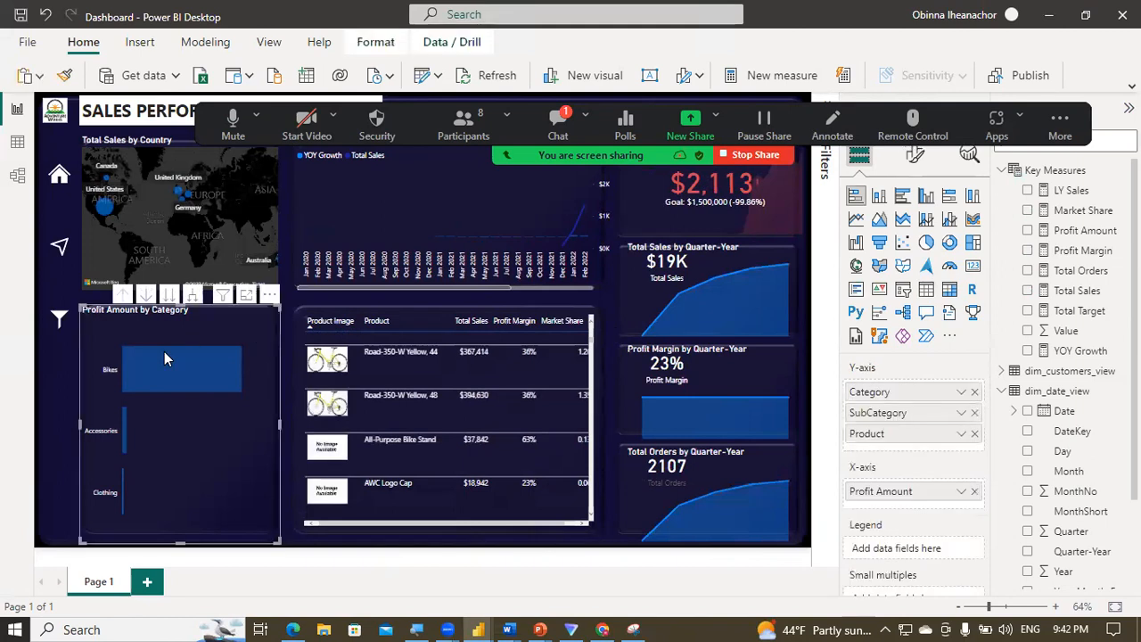
{"action": "left_click_drag", "start_coordinate": [83, 426], "coordinate": [88, 432]}
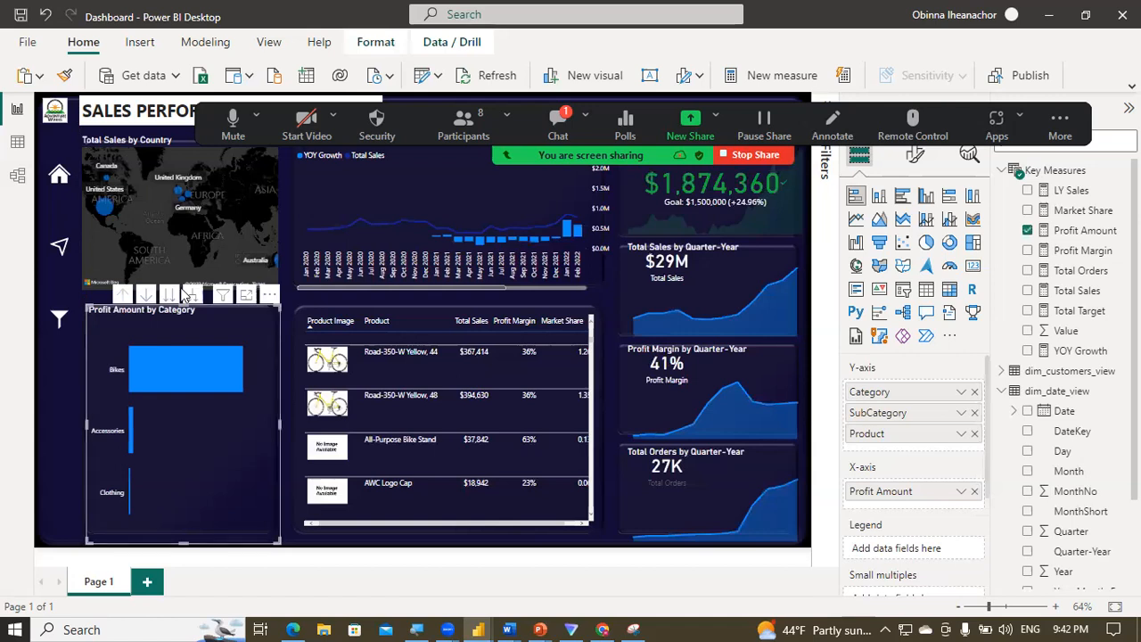
Step: Shrink the Profit Amount by Category chart from its upper, right and lower edges to fit inside its background panel
{"action": "left_click_drag", "start_coordinate": [183, 315], "coordinate": [184, 321]}
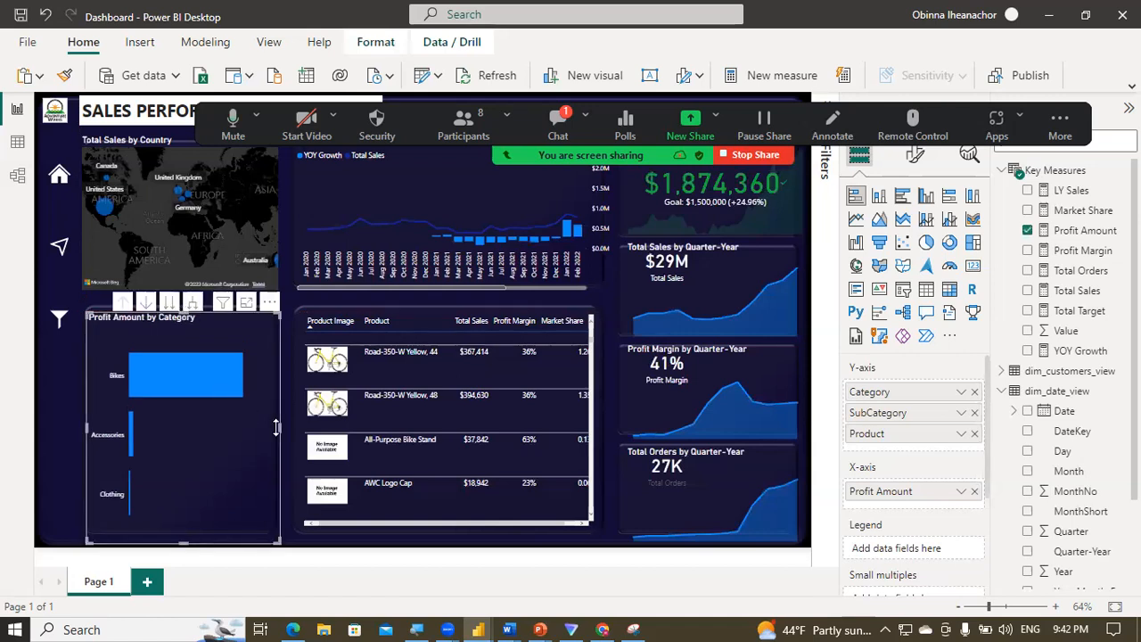
{"action": "left_click_drag", "start_coordinate": [277, 428], "coordinate": [271, 435]}
{"action": "left_click_drag", "start_coordinate": [180, 535], "coordinate": [181, 533]}
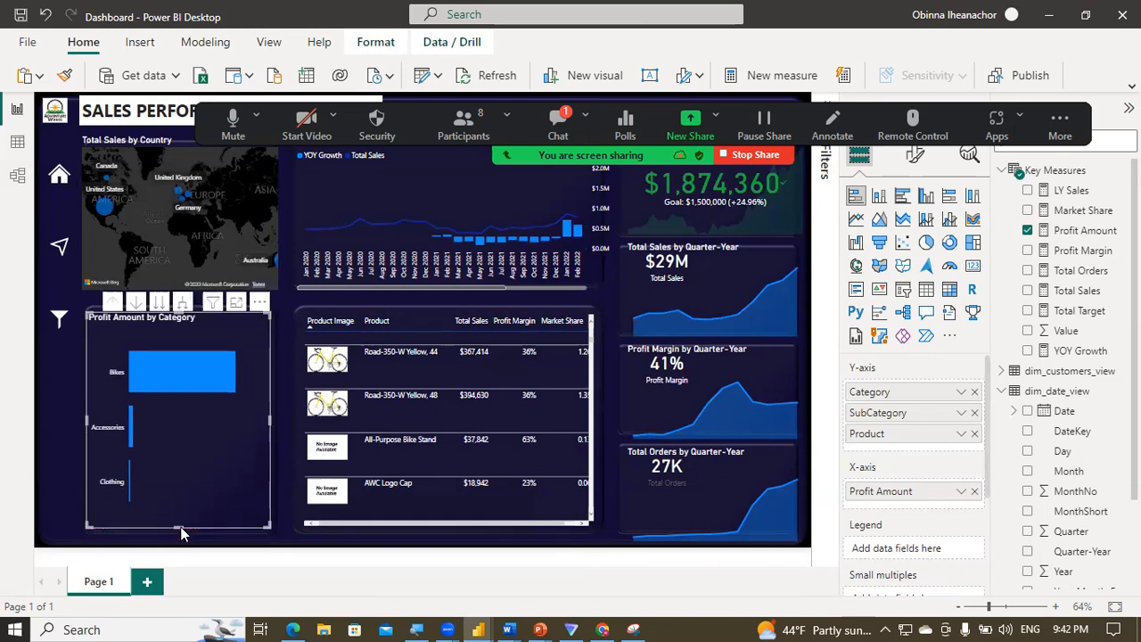
{"action": "left_click", "coordinate": [37, 453]}
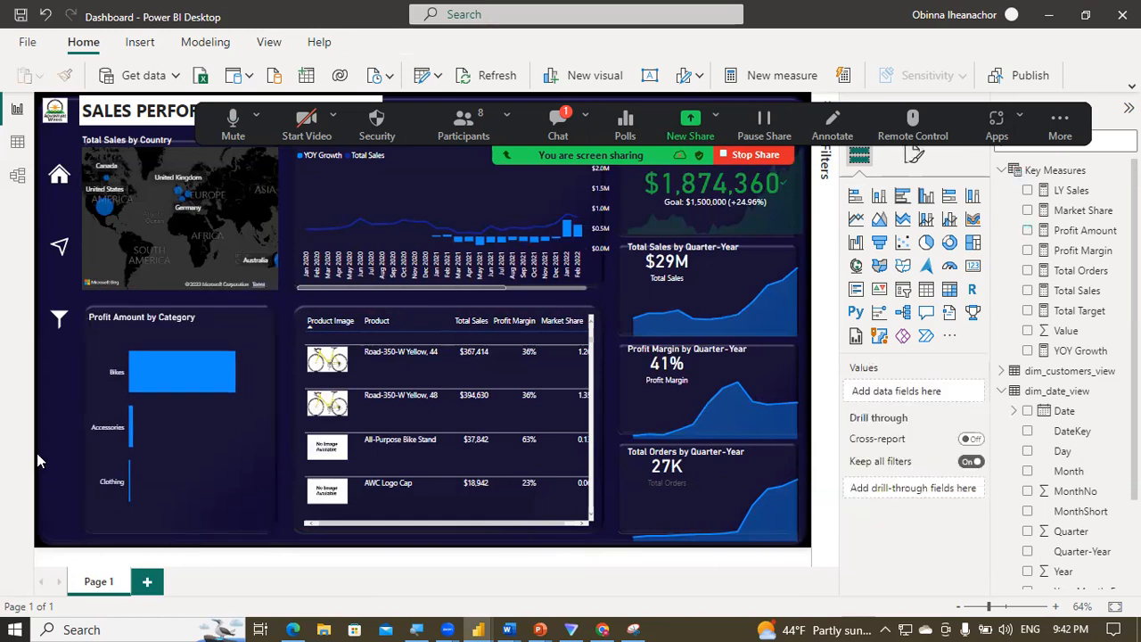
Step: Narrow and shorten the Total Orders by Quarter-Year area chart and nudge its left edge outward to match its background panel
{"action": "left_click", "coordinate": [713, 466]}
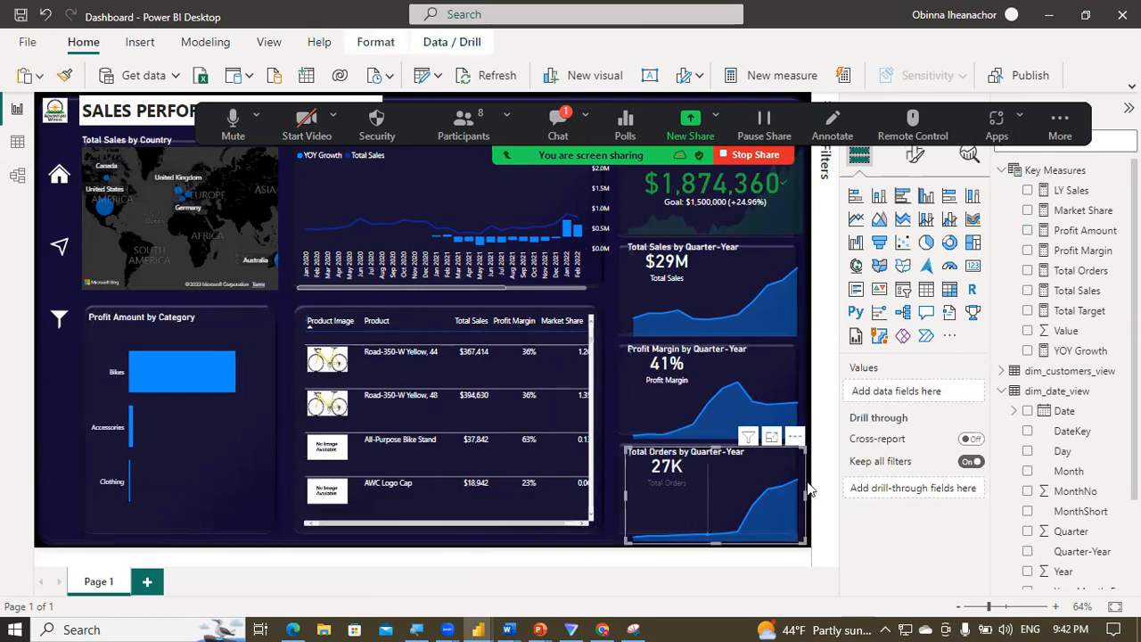
{"action": "left_click_drag", "start_coordinate": [803, 494], "coordinate": [796, 493]}
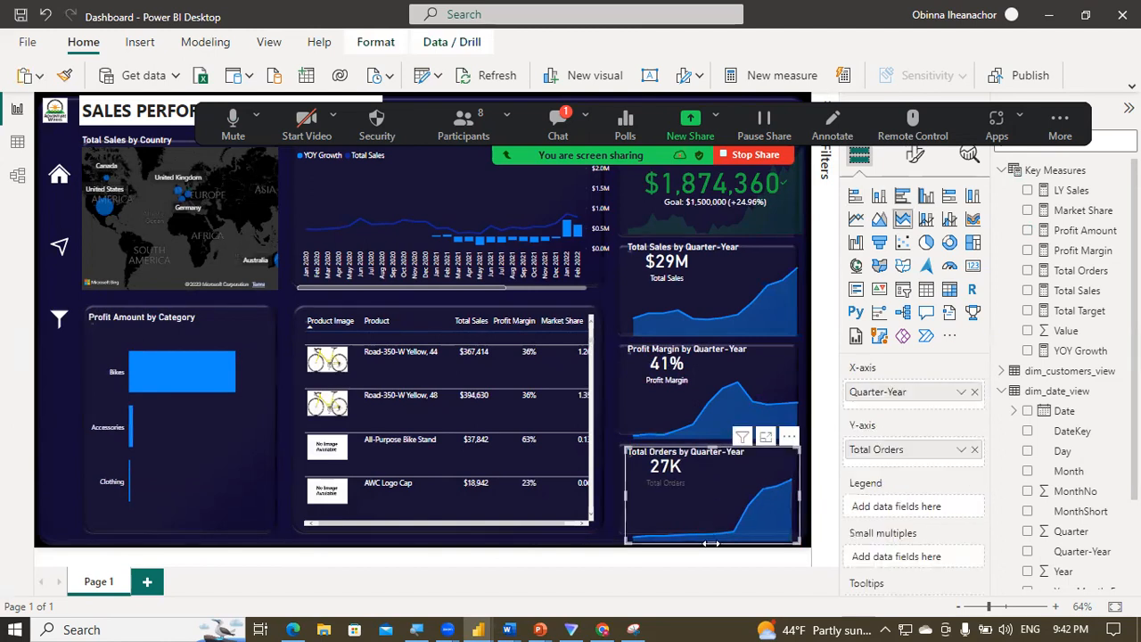
{"action": "left_click_drag", "start_coordinate": [711, 540], "coordinate": [707, 526]}
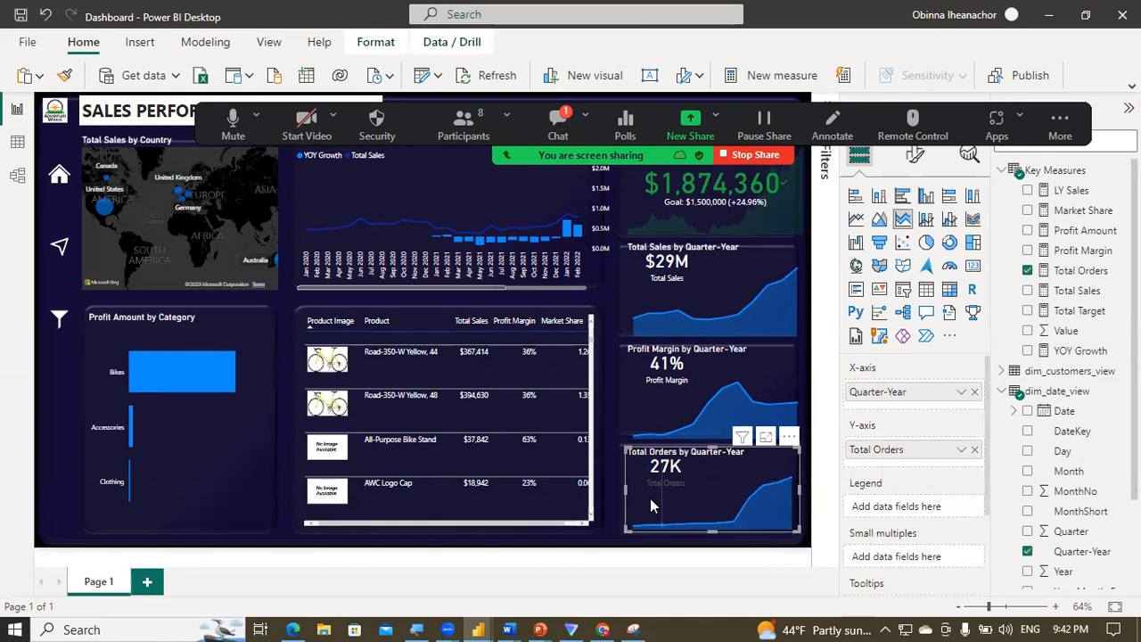
{"action": "left_click_drag", "start_coordinate": [626, 489], "coordinate": [626, 487]}
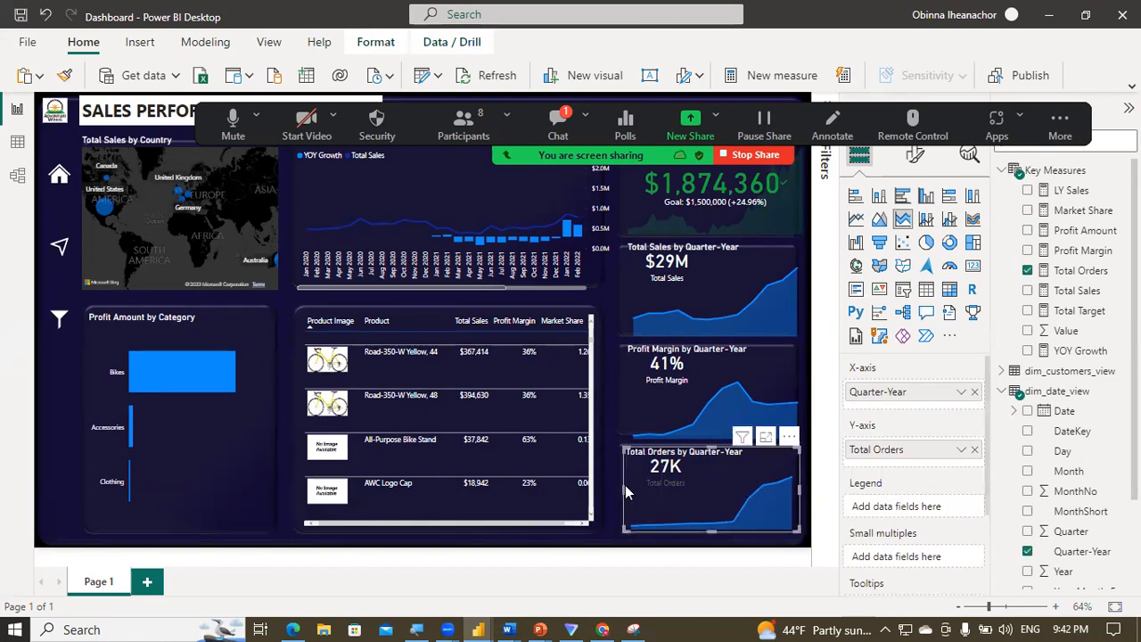
{"action": "left_click", "coordinate": [608, 434]}
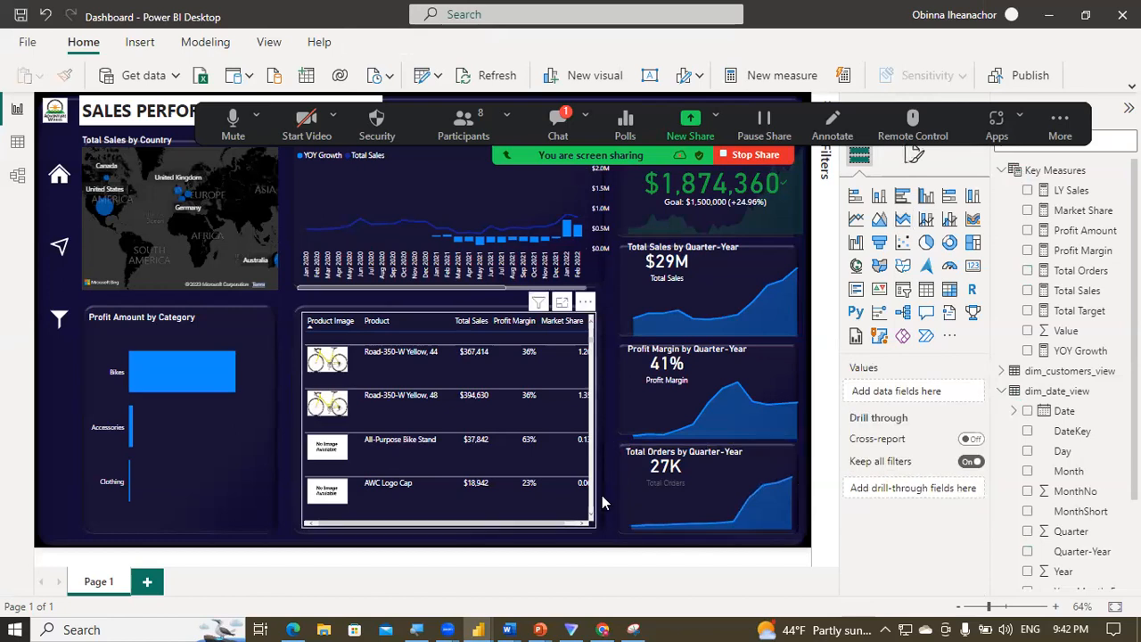
Step: Raise the lower edge and pull in the right edge of the Profit Margin by Quarter-Year area chart to fit its panel
{"action": "left_click", "coordinate": [665, 419]}
{"action": "left_click_drag", "start_coordinate": [718, 441], "coordinate": [717, 428]}
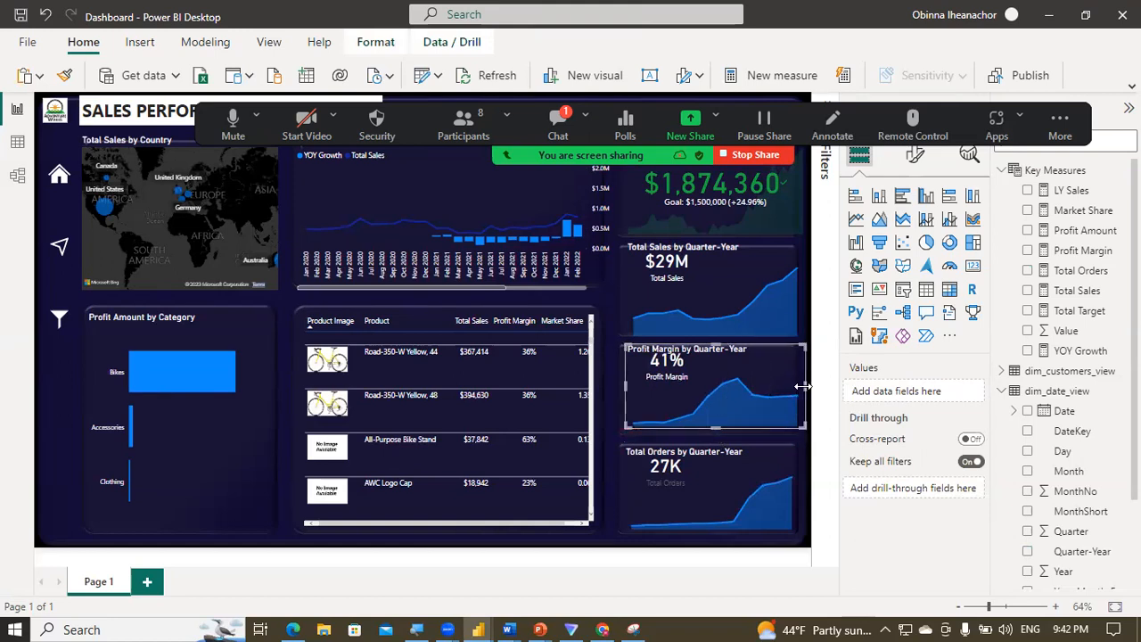
{"action": "left_click_drag", "start_coordinate": [805, 394], "coordinate": [797, 392]}
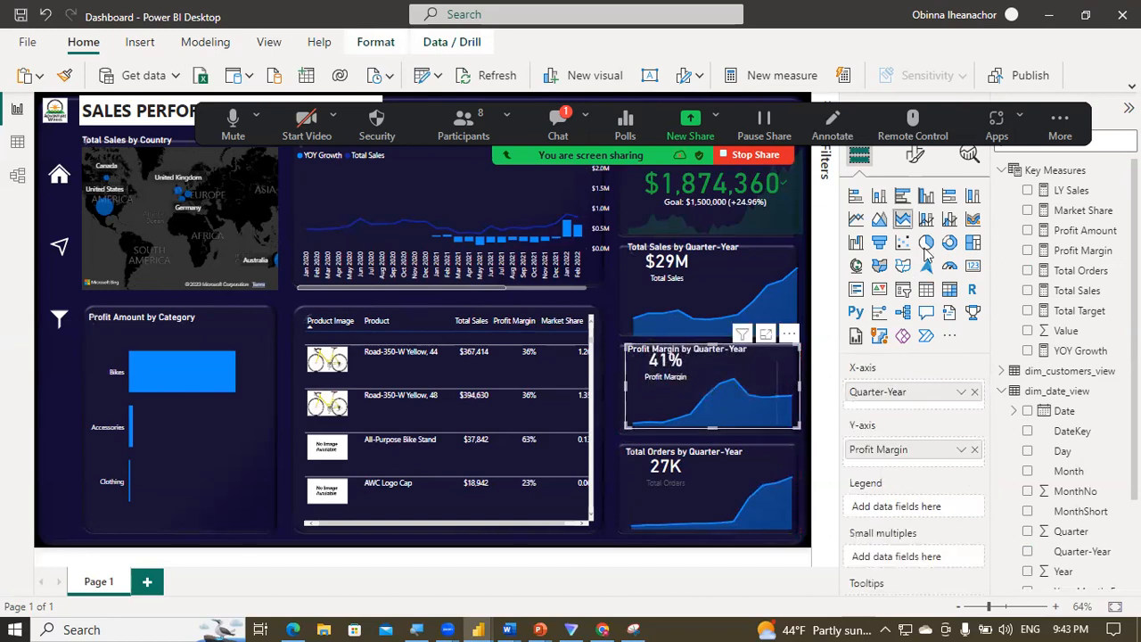
Step: Turn off the title of the Profit Margin by Quarter-Year area chart
{"action": "left_click", "coordinate": [915, 156]}
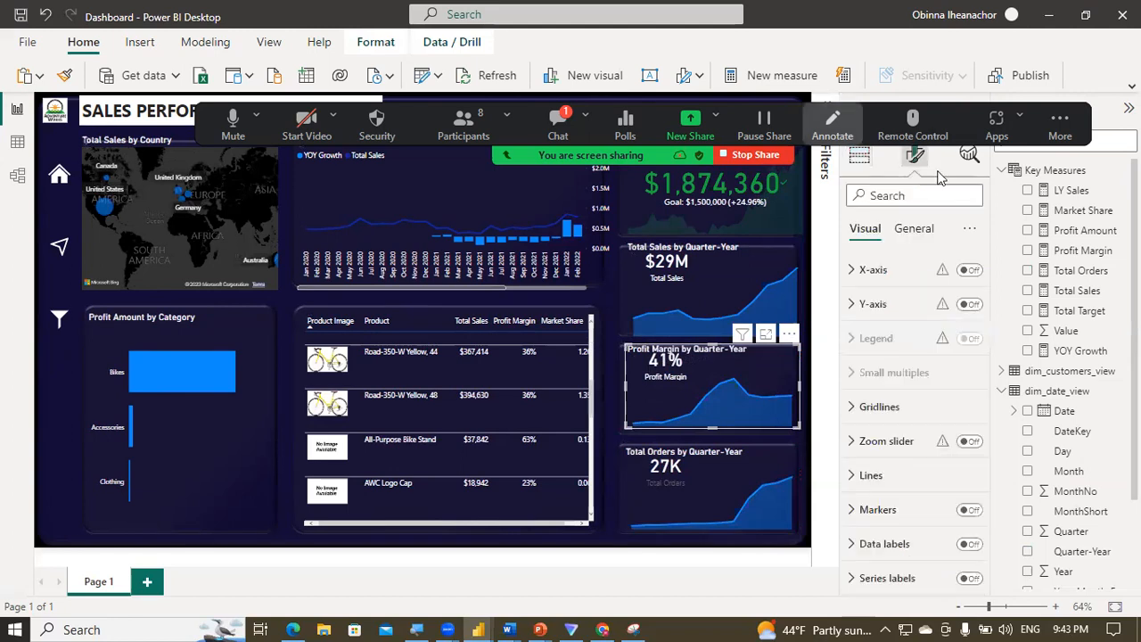
{"action": "left_click", "coordinate": [914, 228]}
{"action": "left_click", "coordinate": [870, 305]}
{"action": "left_click", "coordinate": [870, 306]}
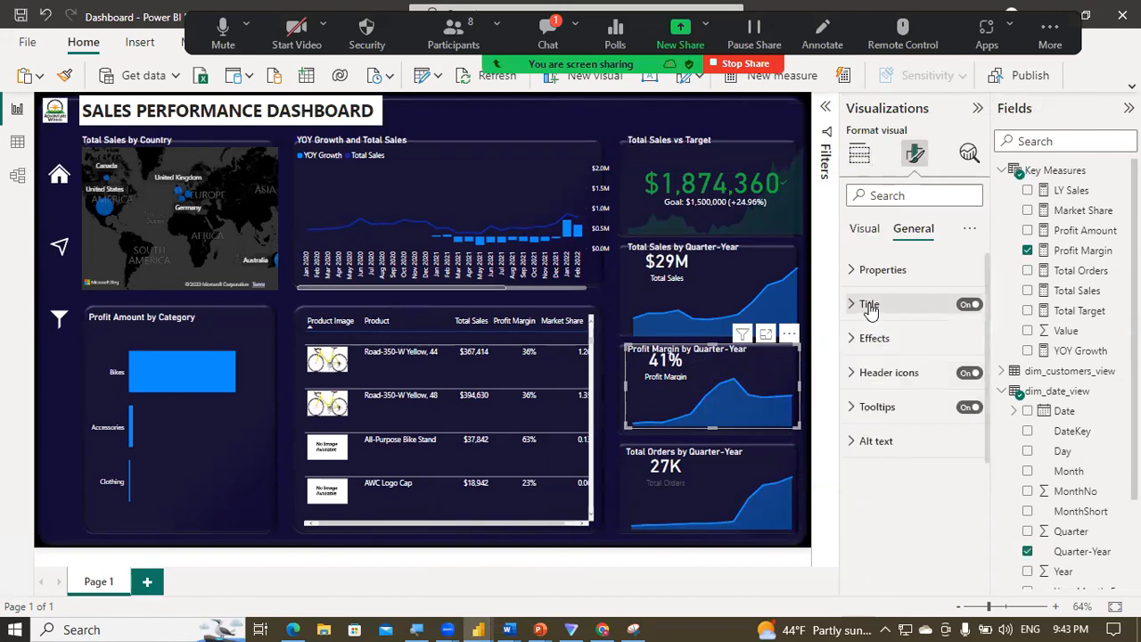
{"action": "left_click", "coordinate": [970, 304]}
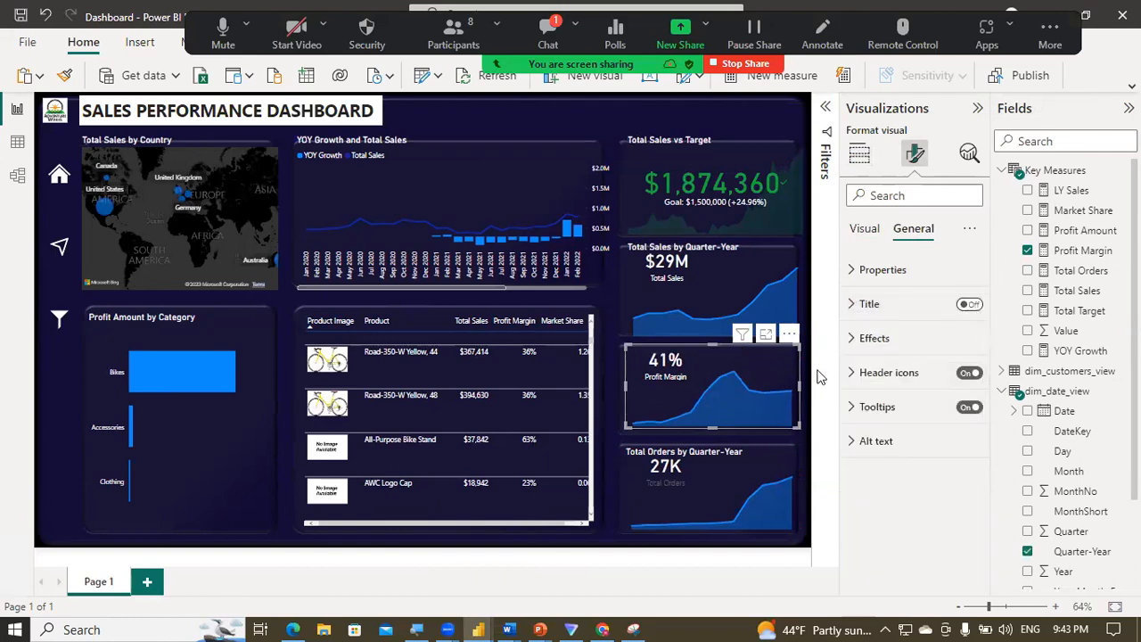
{"action": "left_click", "coordinate": [607, 401]}
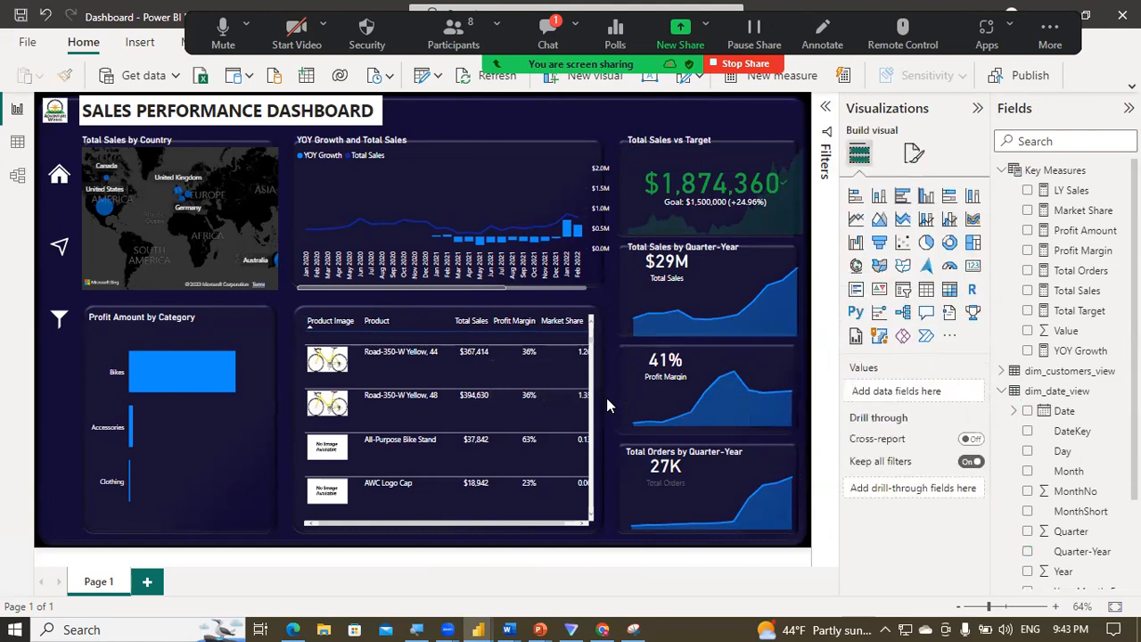
Step: Turn off the title of the Total Orders by Quarter-Year area chart
{"action": "left_click", "coordinate": [751, 459]}
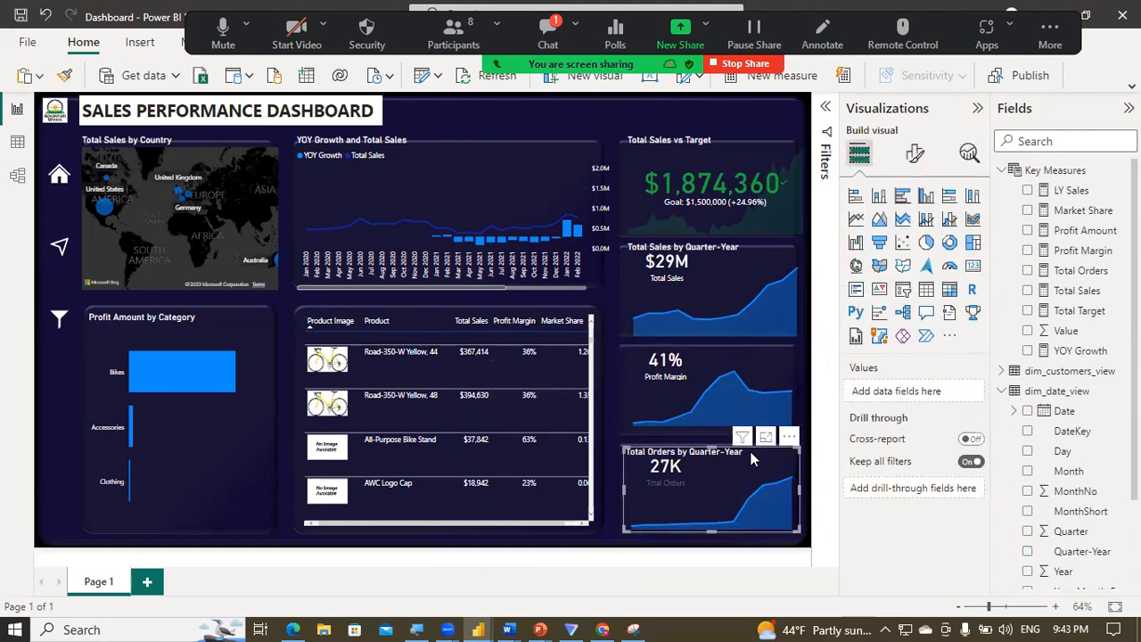
{"action": "left_click", "coordinate": [919, 155]}
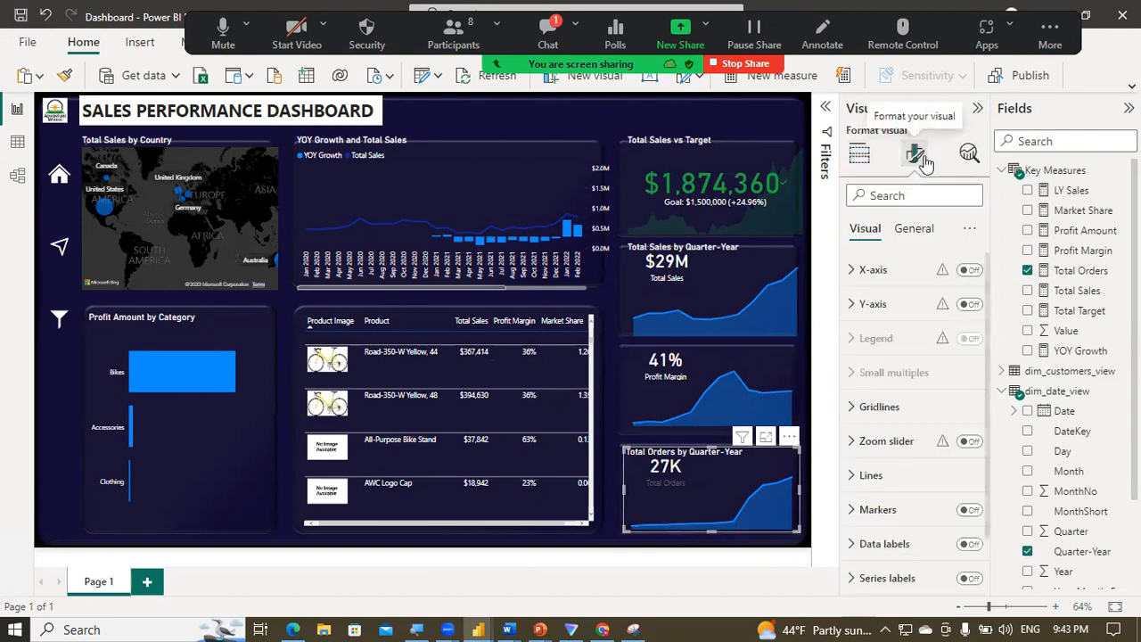
{"action": "left_click", "coordinate": [916, 230]}
{"action": "left_click", "coordinate": [970, 305]}
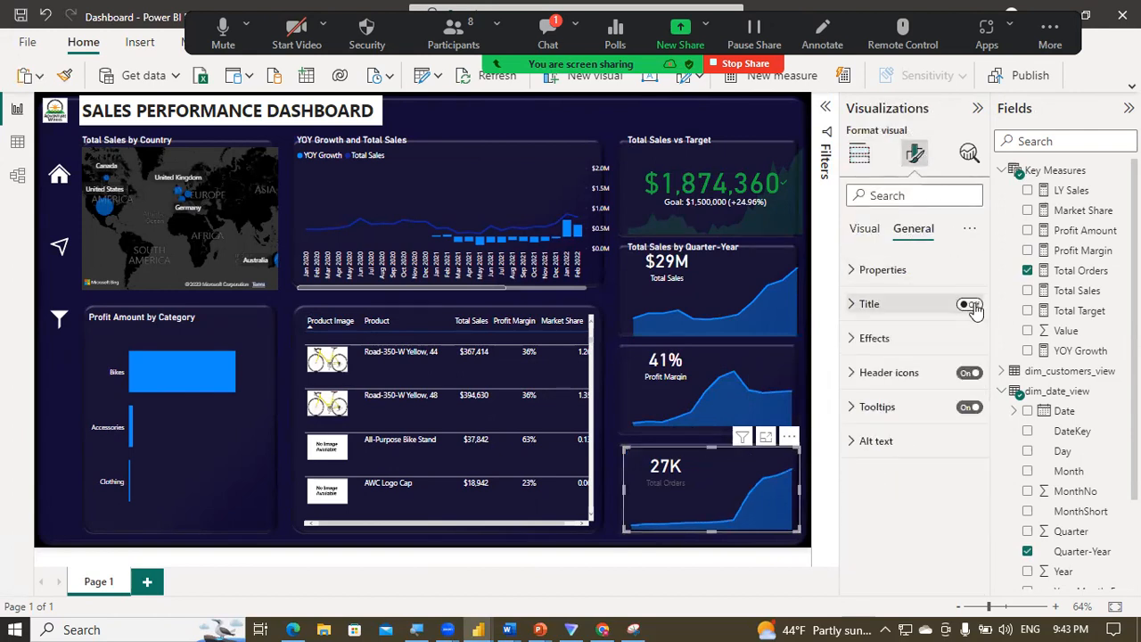
Step: Turn off the title of the Total Sales by Quarter-Year area chart
{"action": "left_click", "coordinate": [754, 282]}
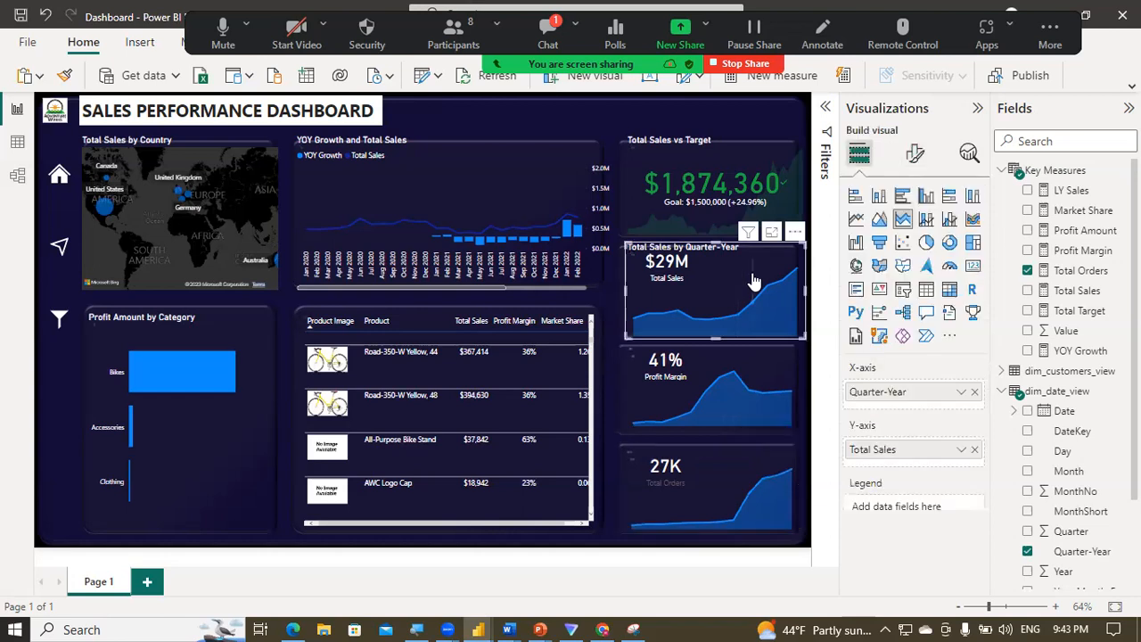
{"action": "left_click", "coordinate": [915, 156]}
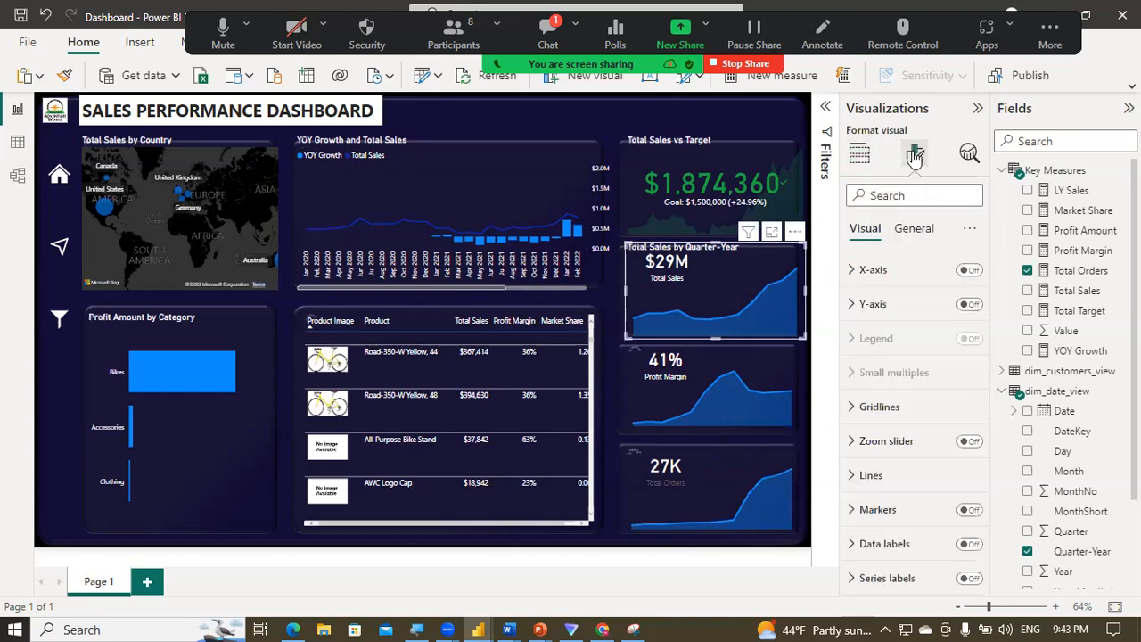
{"action": "left_click", "coordinate": [923, 234]}
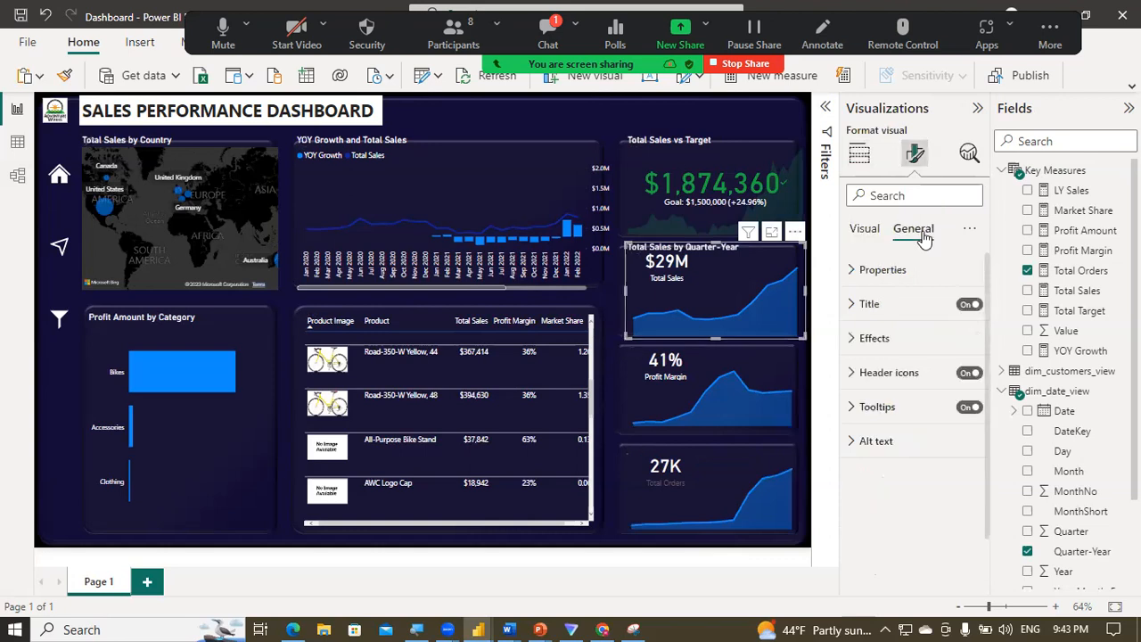
{"action": "left_click", "coordinate": [969, 306]}
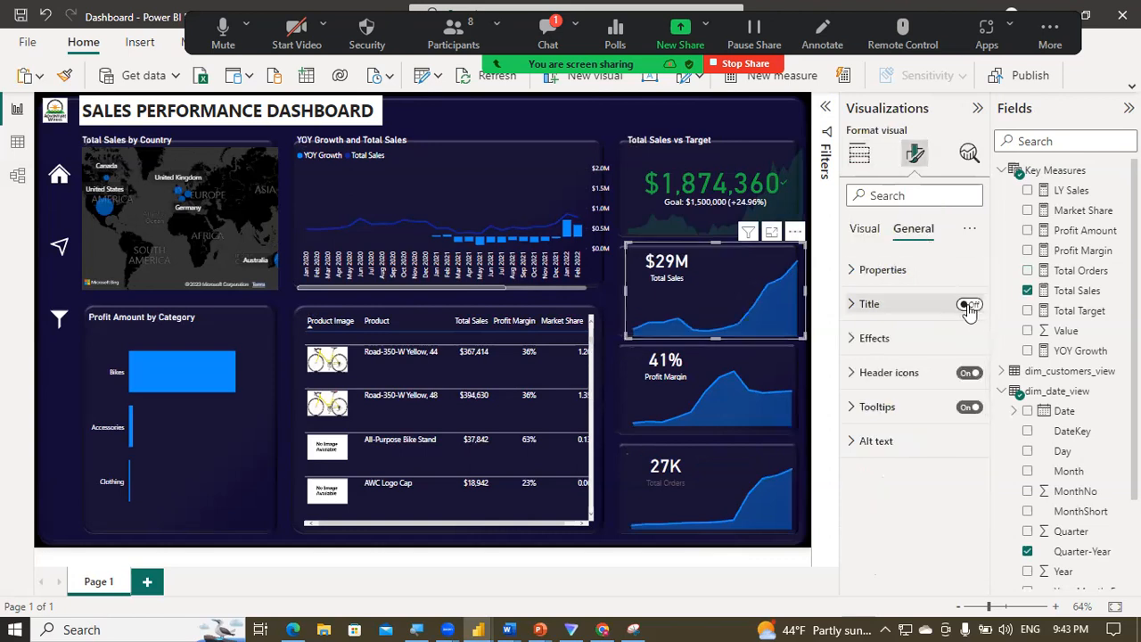
{"action": "left_click", "coordinate": [623, 288]}
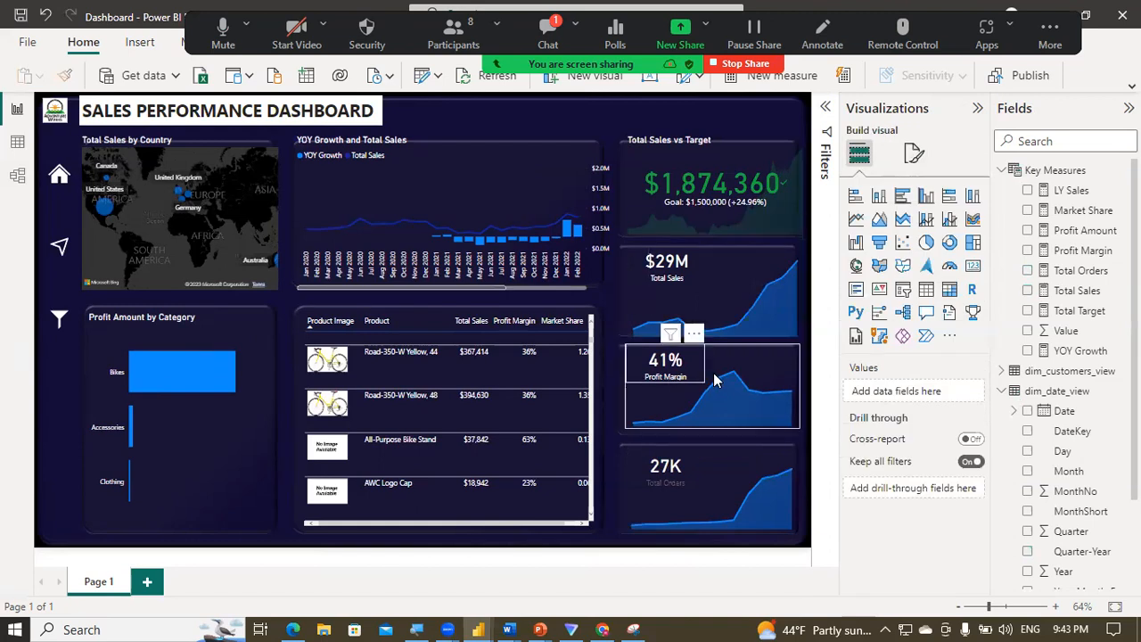
Step: Shorten and narrow the Total Sales area chart from its lower and right edges so it fits inside its background panel
{"action": "left_click", "coordinate": [704, 289]}
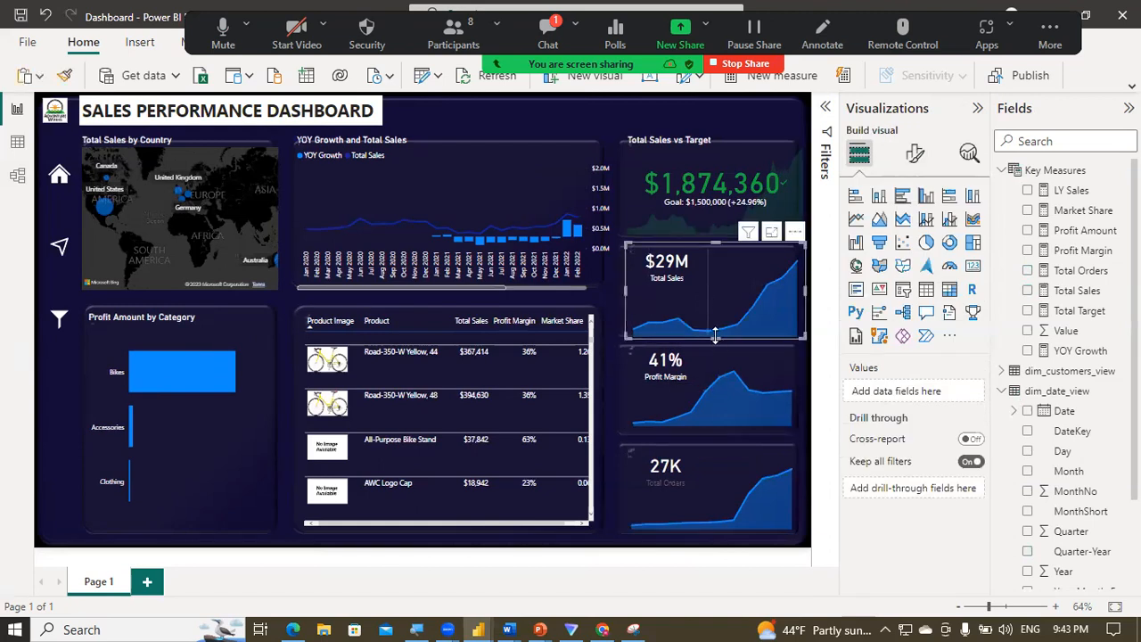
{"action": "left_click_drag", "start_coordinate": [715, 333], "coordinate": [714, 327]}
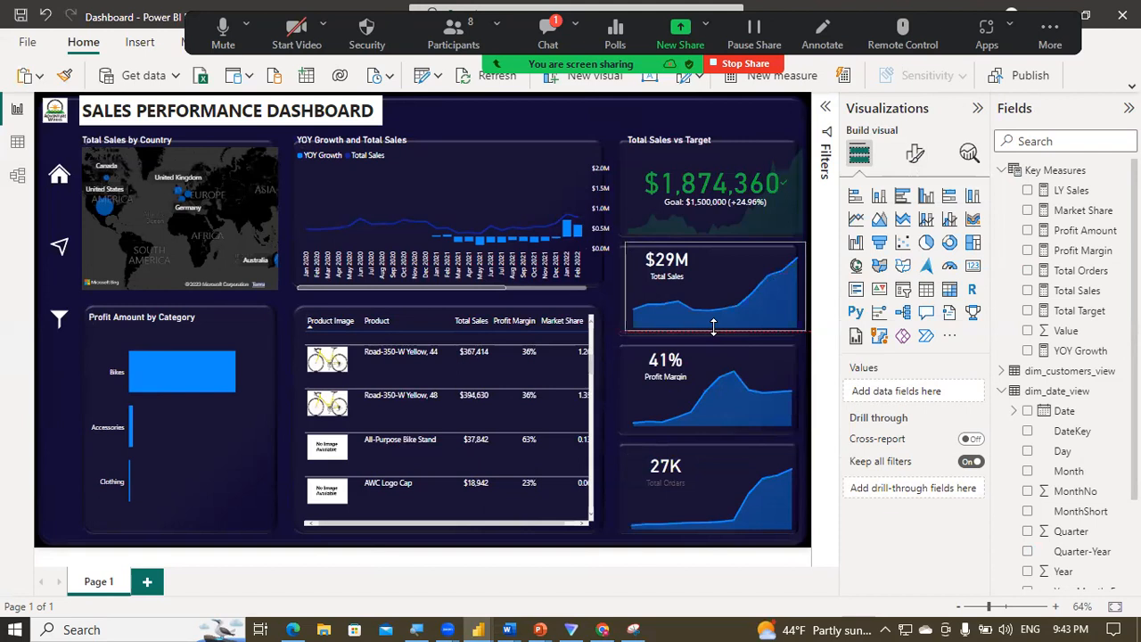
{"action": "left_click_drag", "start_coordinate": [792, 301], "coordinate": [798, 293]}
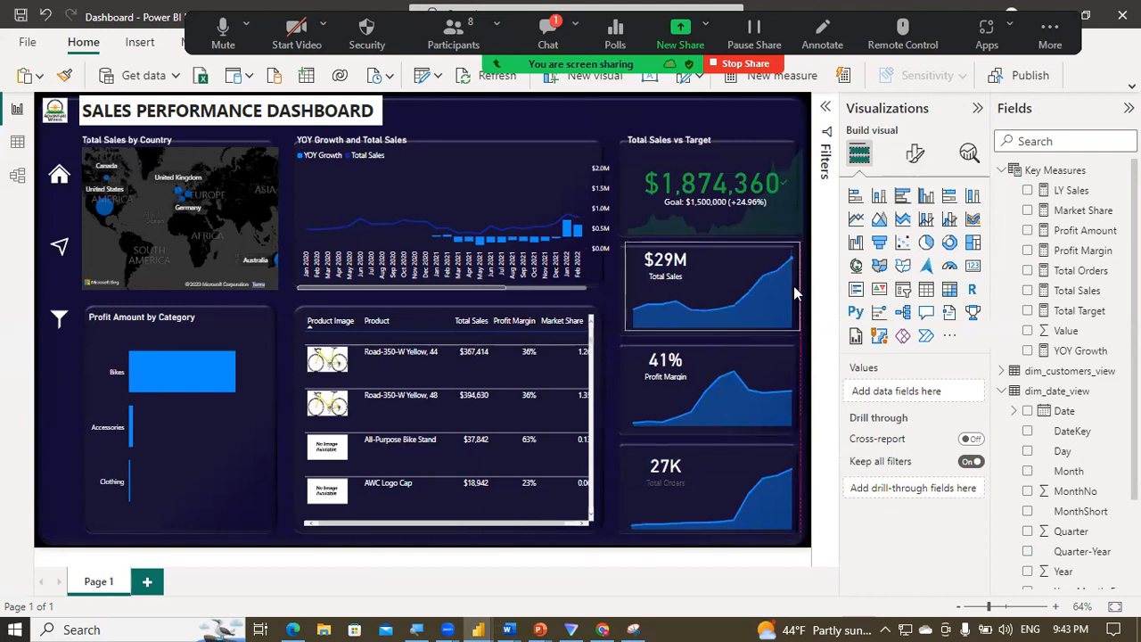
{"action": "mouse_move", "coordinate": [797, 292]}
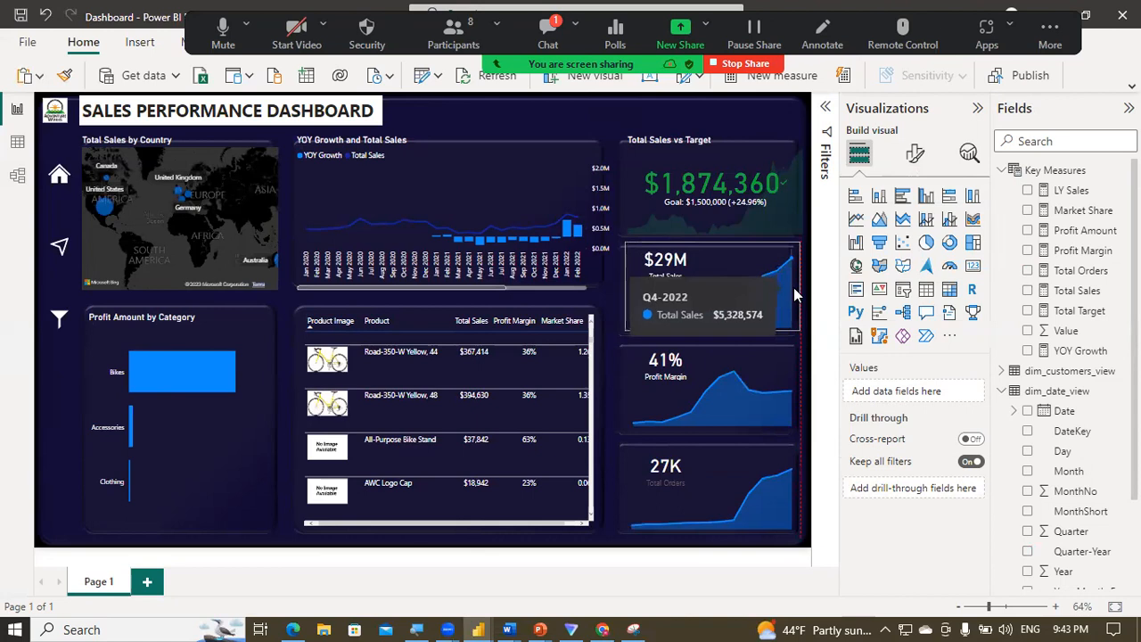
{"action": "left_click", "coordinate": [794, 287]}
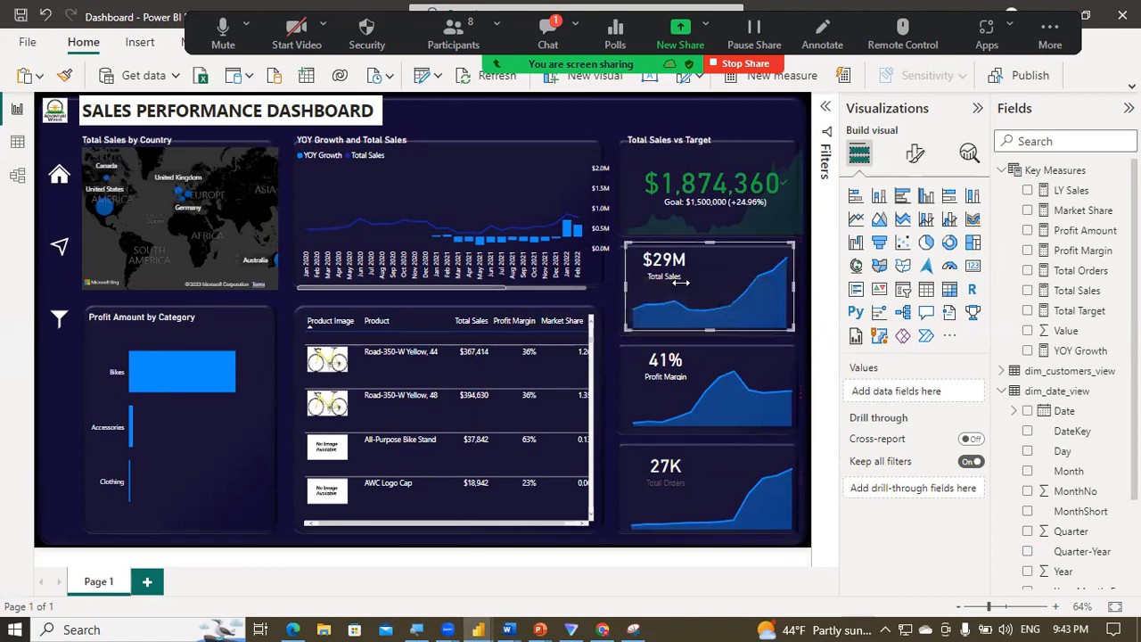
{"action": "left_click", "coordinate": [611, 289]}
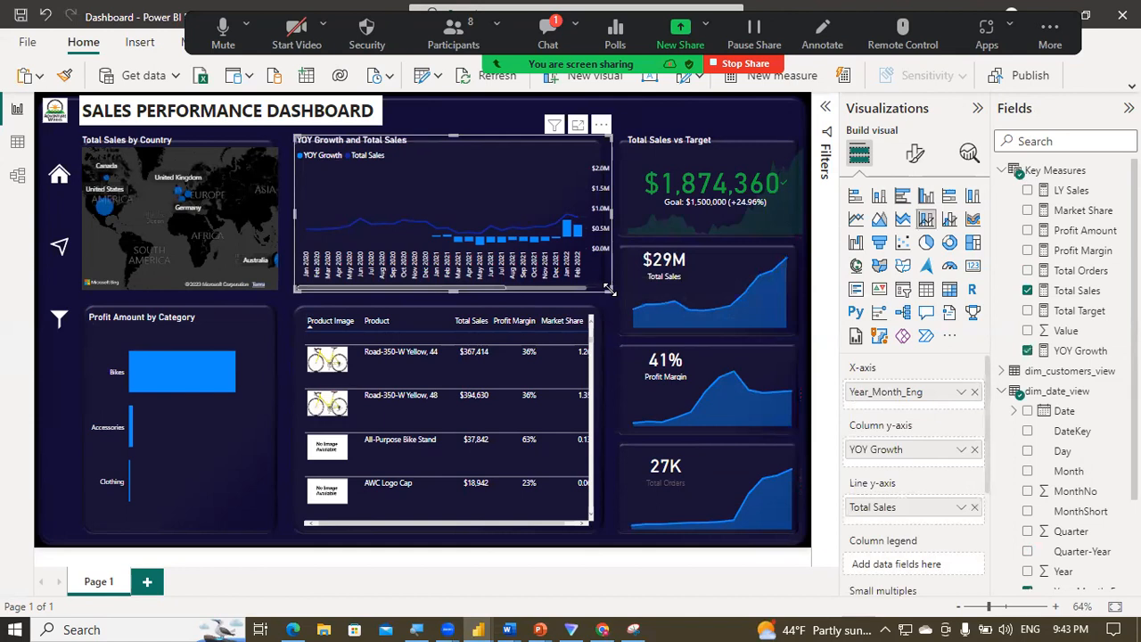
Step: Make the Total Sales card narrower and adjust its upper and lower edges so the value and label fit over the area chart
{"action": "left_click", "coordinate": [665, 267]}
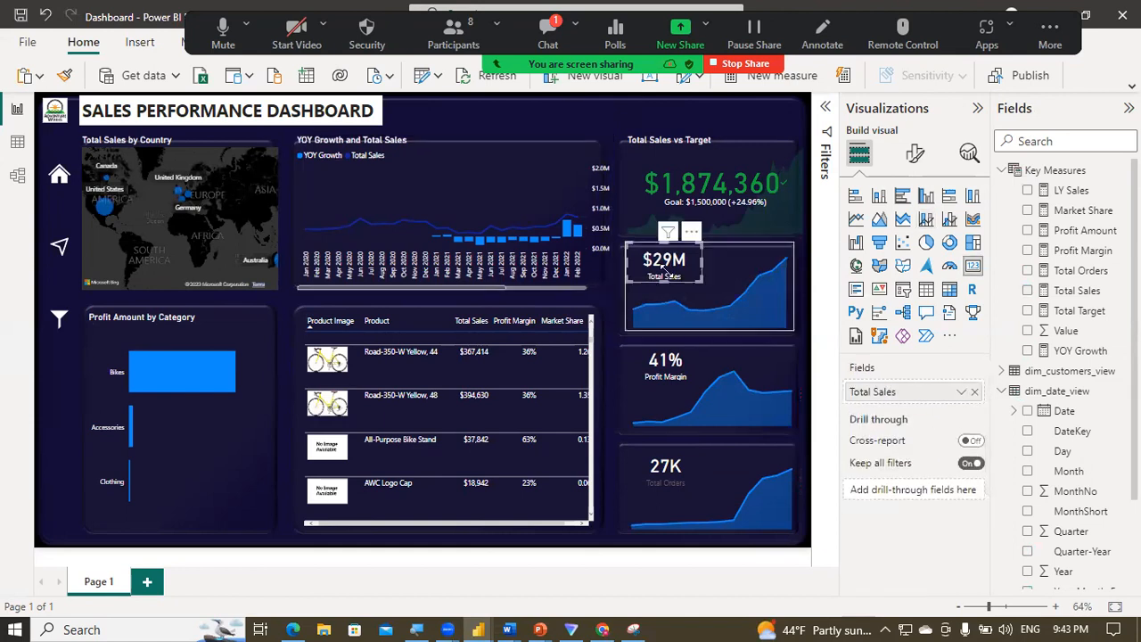
{"action": "left_click_drag", "start_coordinate": [698, 262], "coordinate": [658, 254]}
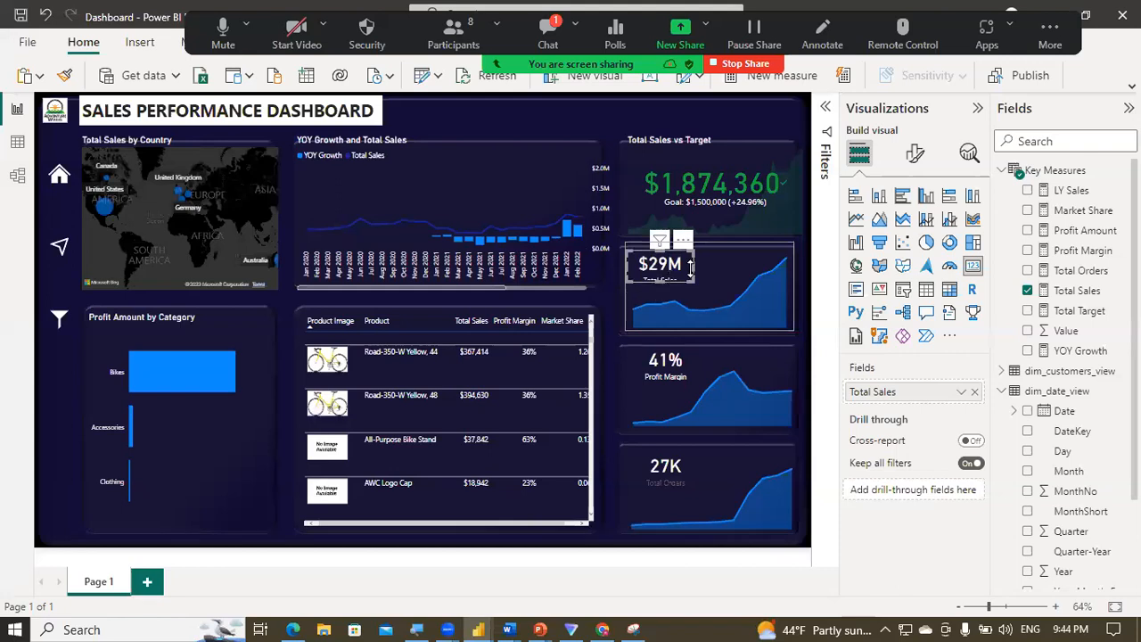
{"action": "left_click_drag", "start_coordinate": [691, 265], "coordinate": [664, 293]}
{"action": "left_click", "coordinate": [606, 288]}
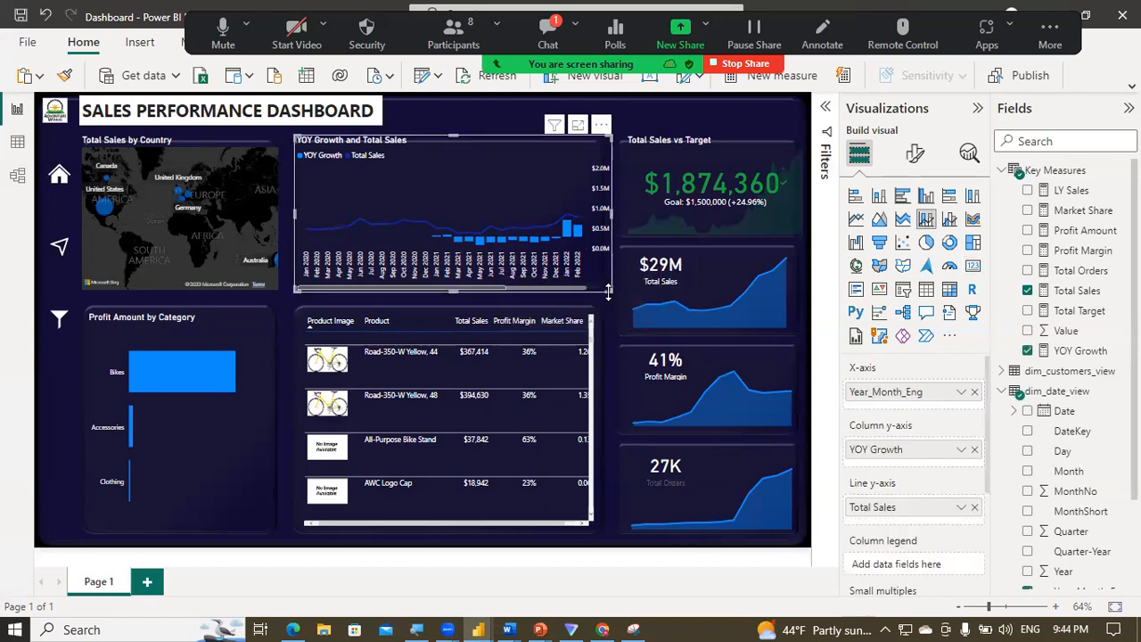
Step: Narrow the Profit Margin card, set its callout value font size to 27, and extend its lower edge to fit the label
{"action": "left_click", "coordinate": [670, 362]}
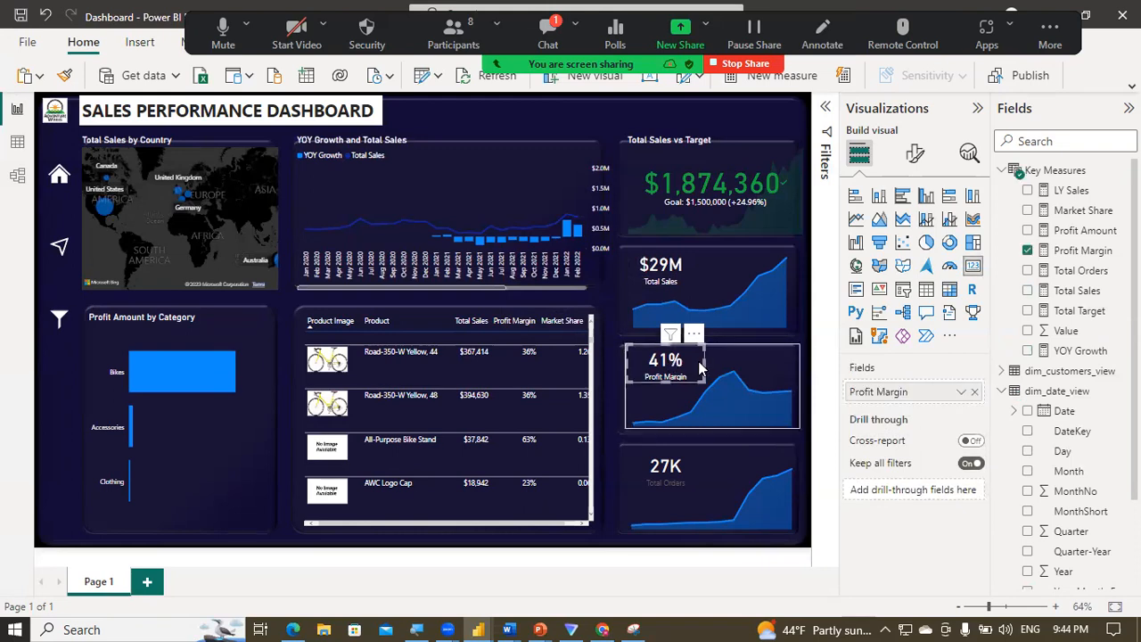
{"action": "left_click_drag", "start_coordinate": [698, 360], "coordinate": [693, 361]}
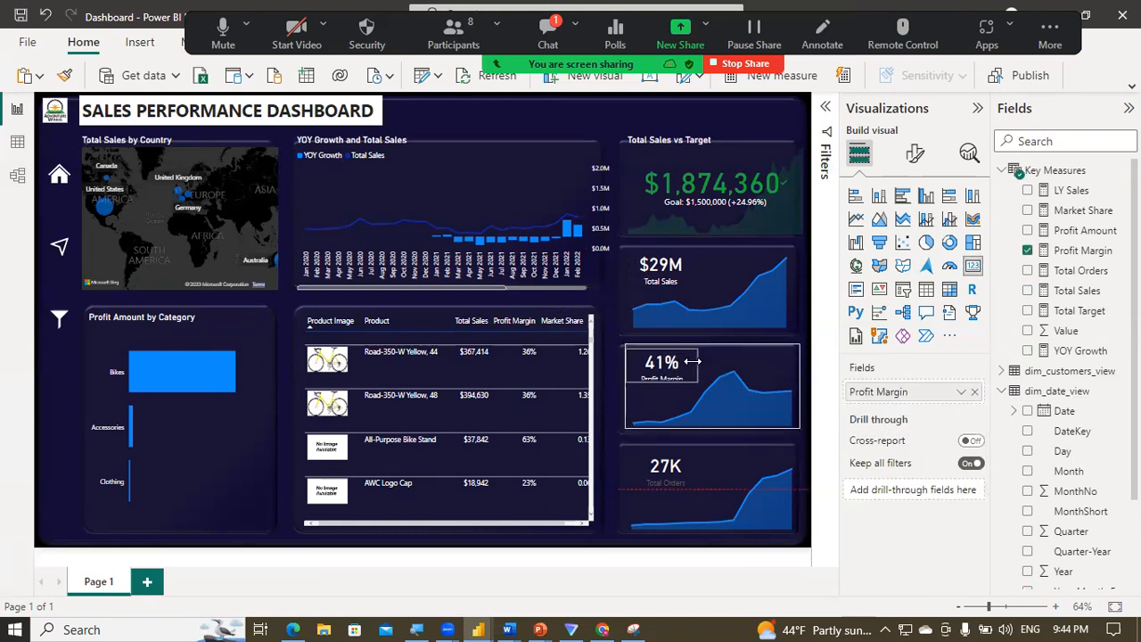
{"action": "left_click", "coordinate": [915, 154]}
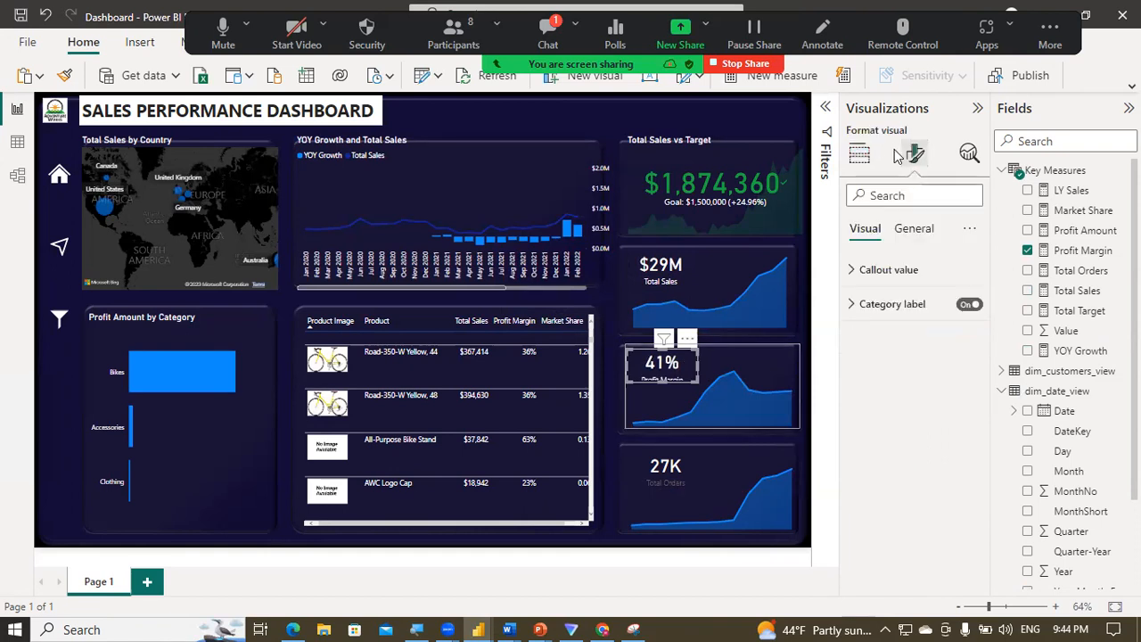
{"action": "left_click", "coordinate": [852, 270]}
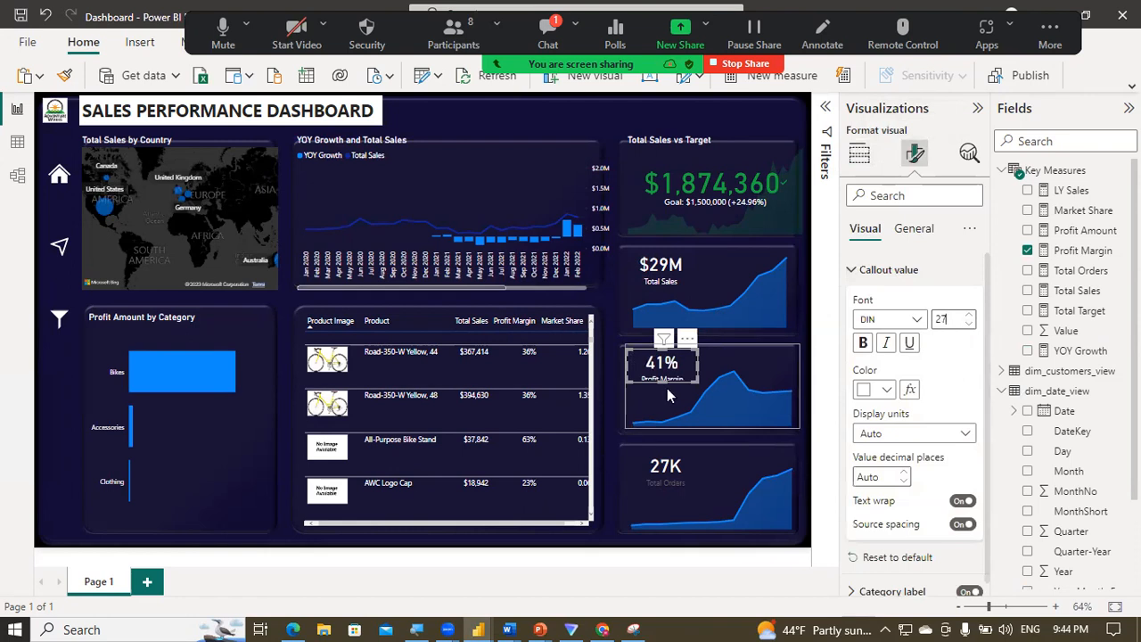
{"action": "left_click_drag", "start_coordinate": [662, 380], "coordinate": [663, 385]}
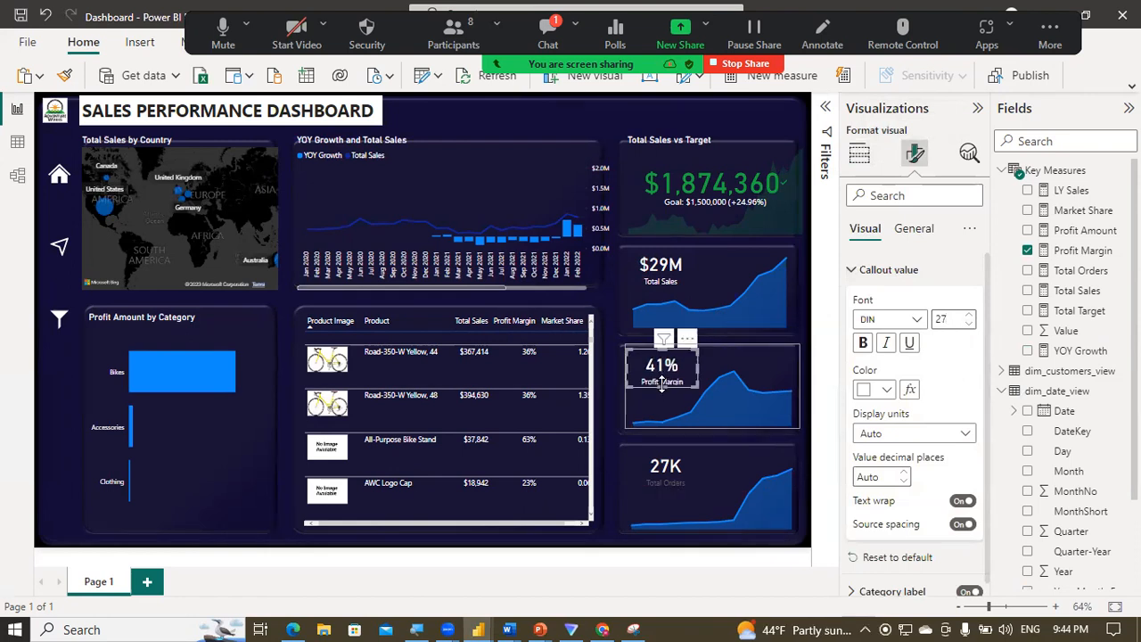
Step: Set the callout value font size of the Total Sales card to 27
{"action": "left_click", "coordinate": [638, 295]}
{"action": "left_click", "coordinate": [638, 294]}
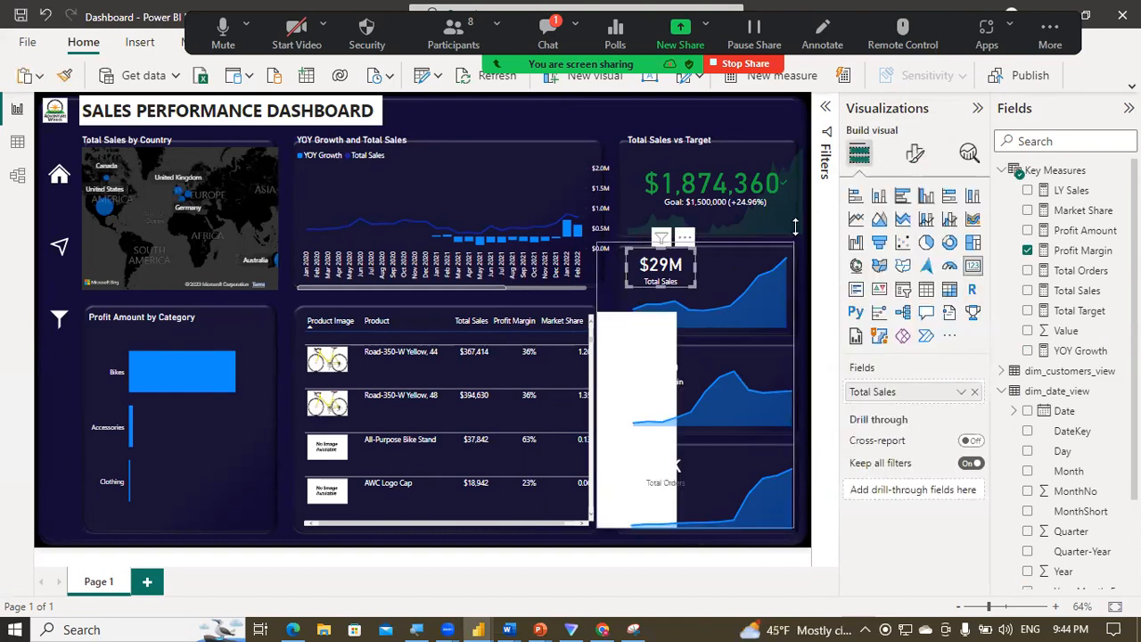
{"action": "left_click", "coordinate": [917, 157]}
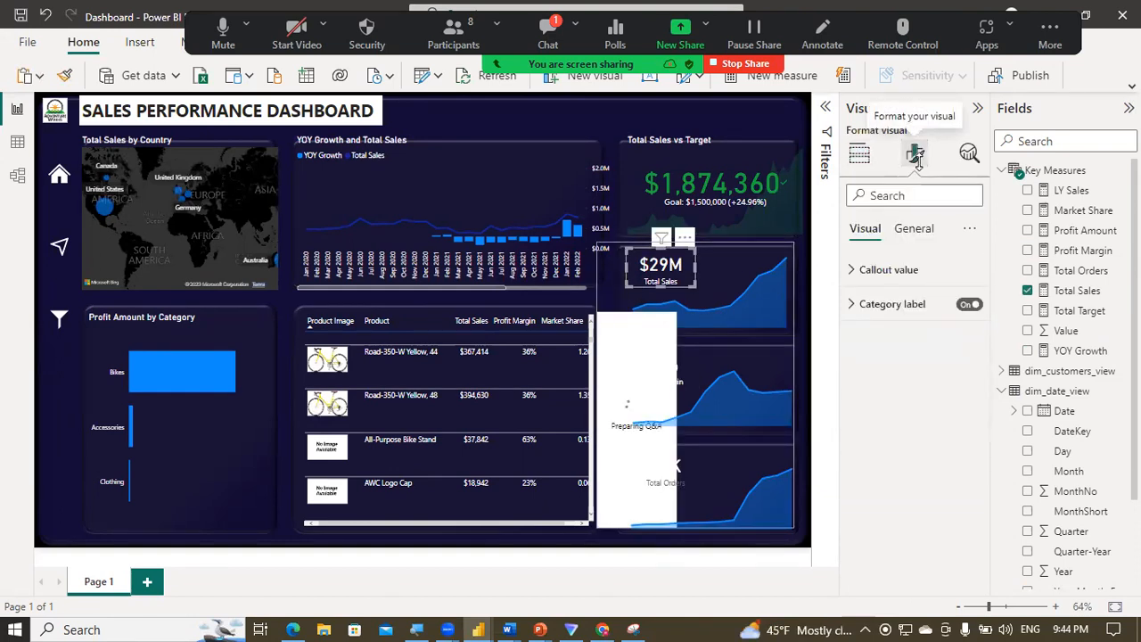
{"action": "left_click", "coordinate": [889, 272]}
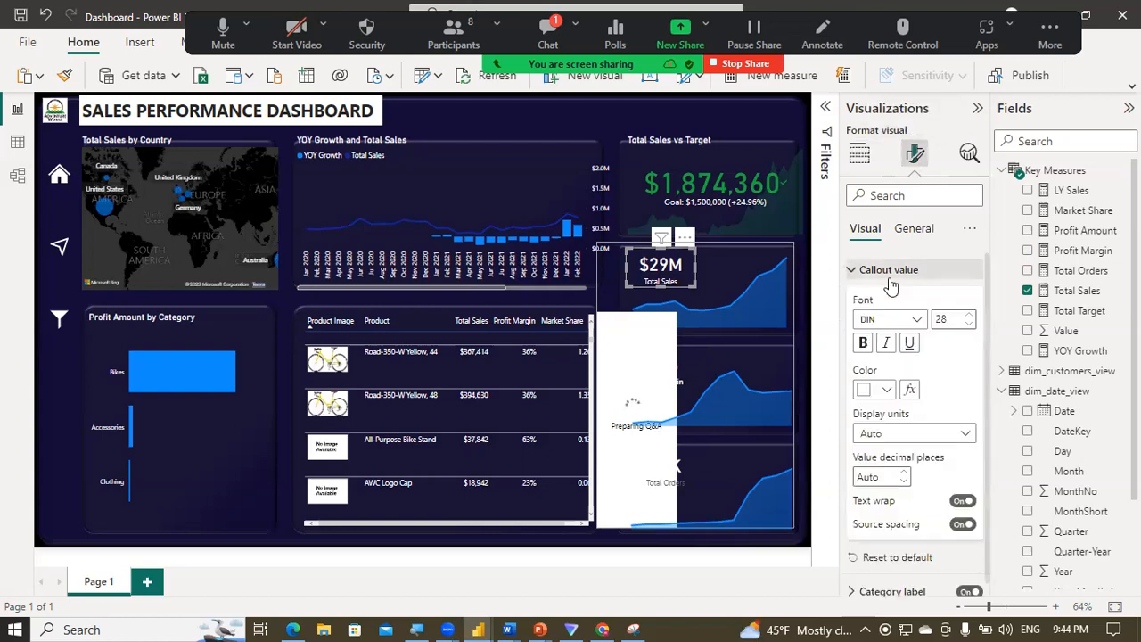
{"action": "left_click", "coordinate": [970, 327]}
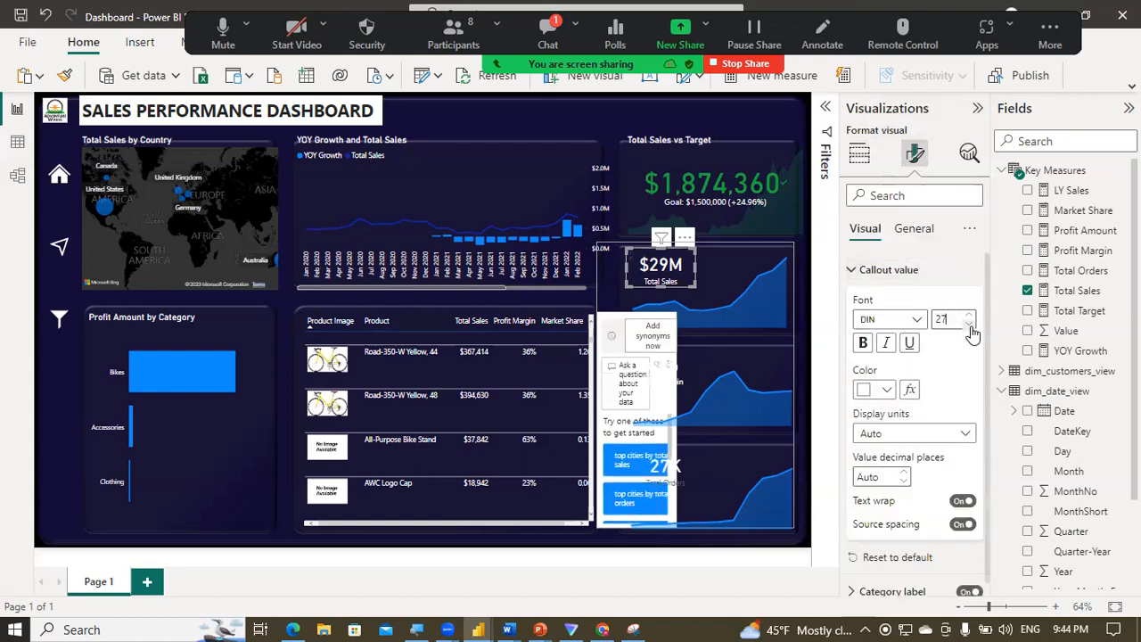
Step: Delete the Q&A visual that overlaps the Total Sales, Profit Margin and Total Orders cards
{"action": "left_click", "coordinate": [600, 348]}
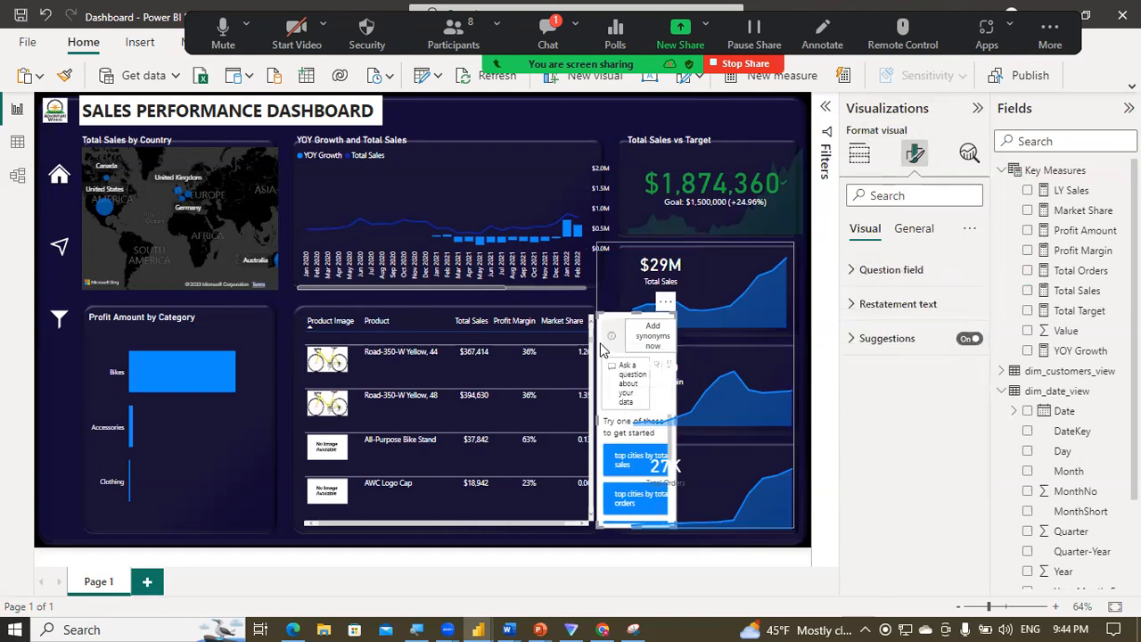
{"action": "key", "text": "Delete"}
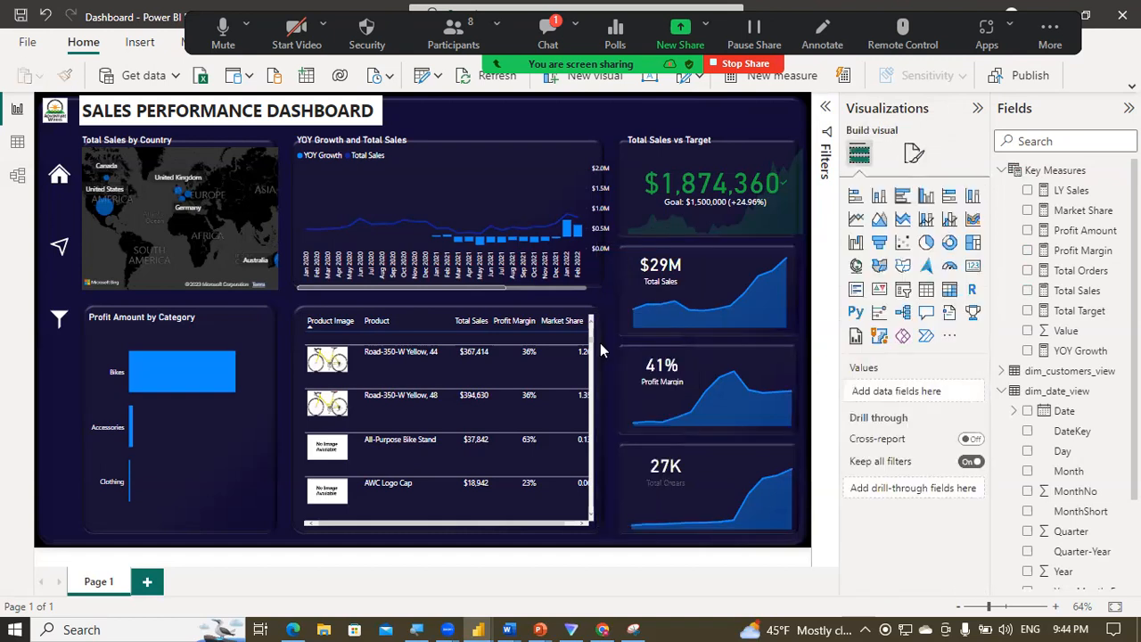
Step: Set the category label color of the Total Orders card to white
{"action": "left_click", "coordinate": [658, 473]}
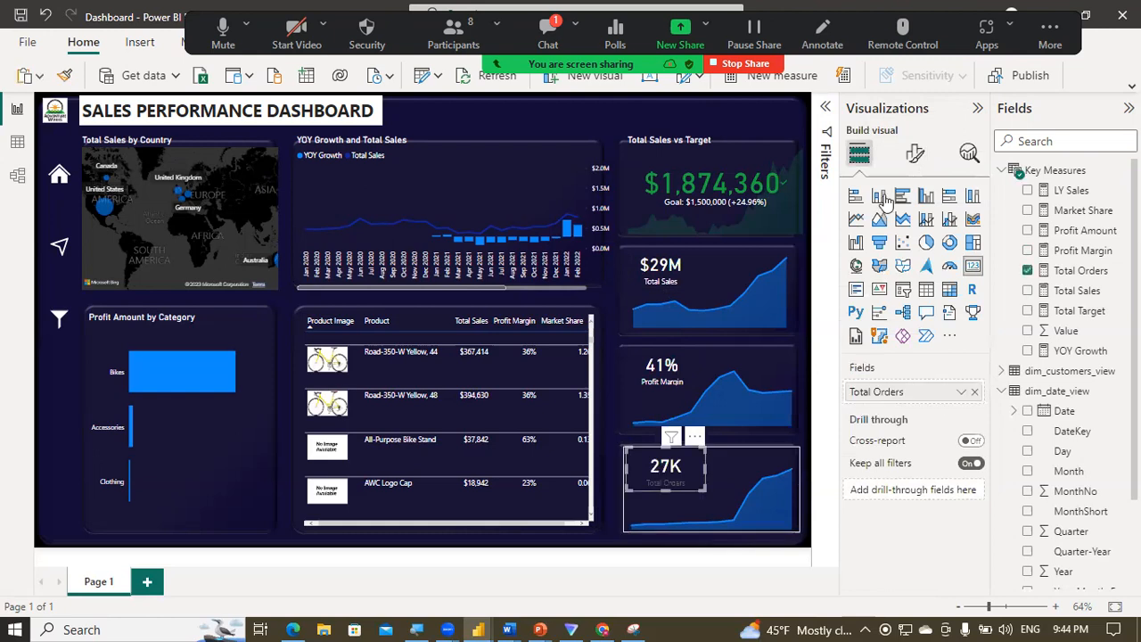
{"action": "left_click", "coordinate": [915, 153]}
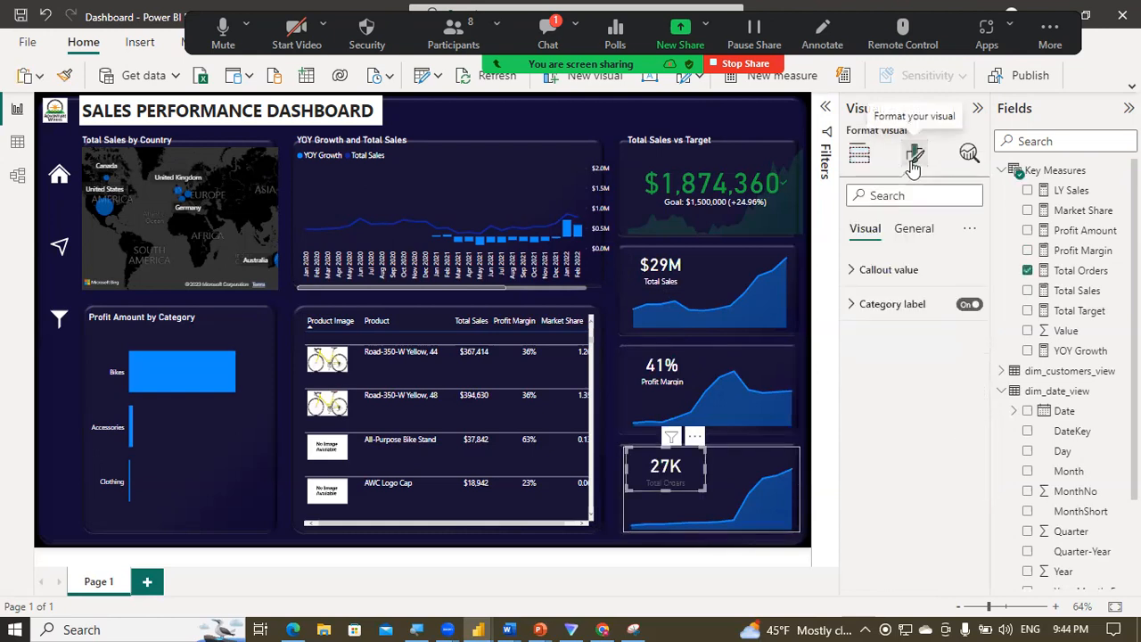
{"action": "left_click", "coordinate": [870, 306]}
{"action": "left_click", "coordinate": [887, 425]}
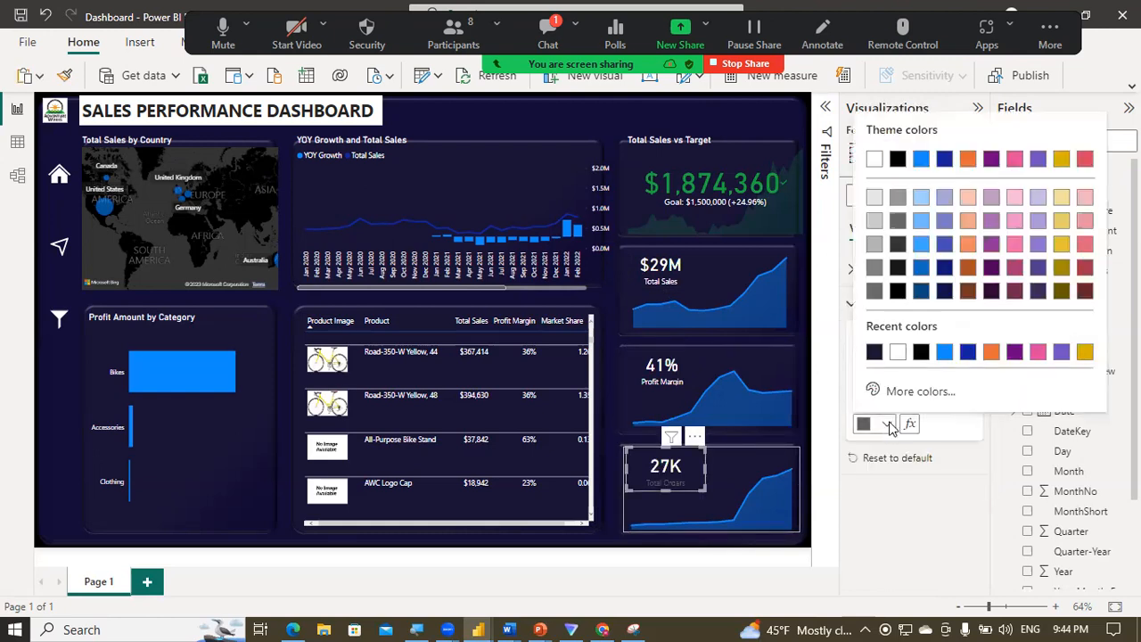
{"action": "left_click", "coordinate": [898, 352]}
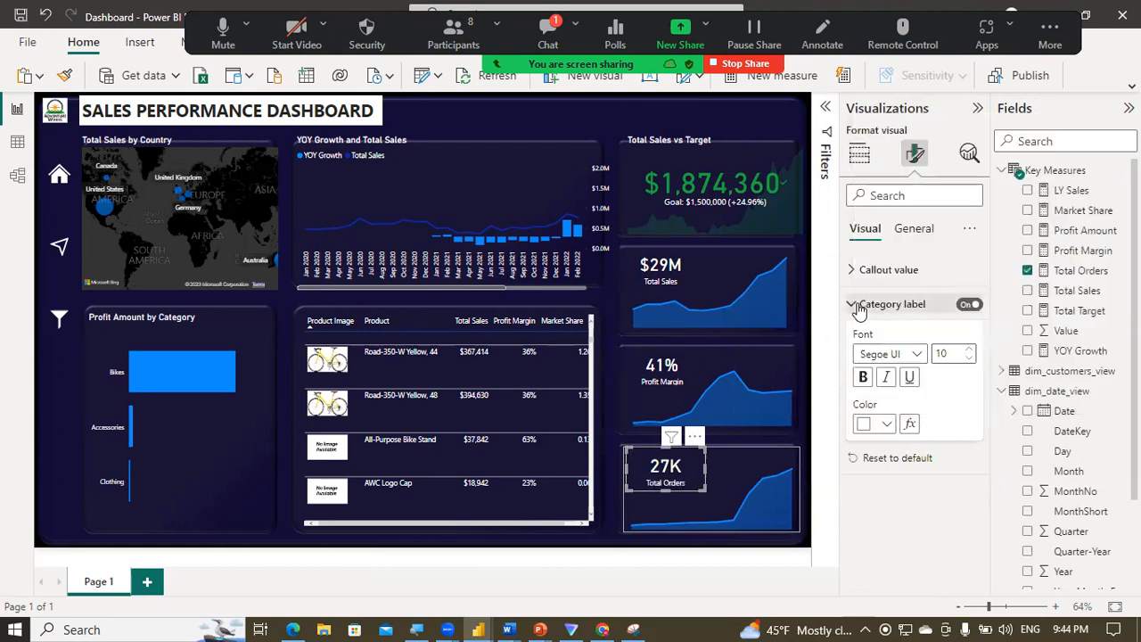
Step: Set the Total Orders card's callout value font size to 27 and narrow the card slightly
{"action": "left_click", "coordinate": [854, 305]}
{"action": "left_click", "coordinate": [863, 275]}
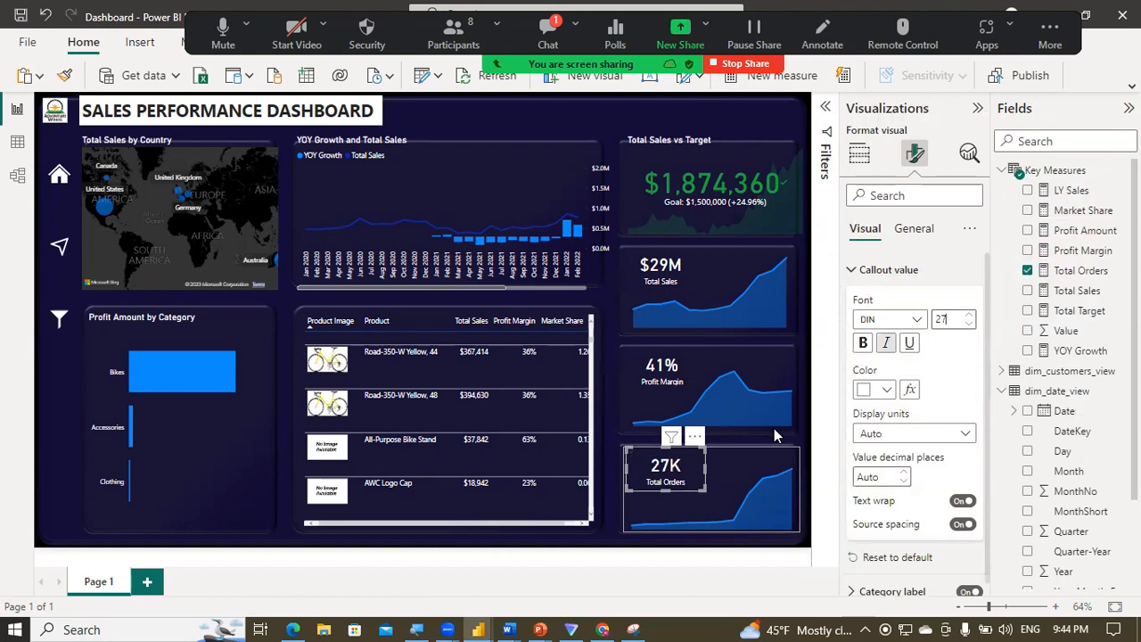
{"action": "left_click_drag", "start_coordinate": [706, 489], "coordinate": [699, 488]}
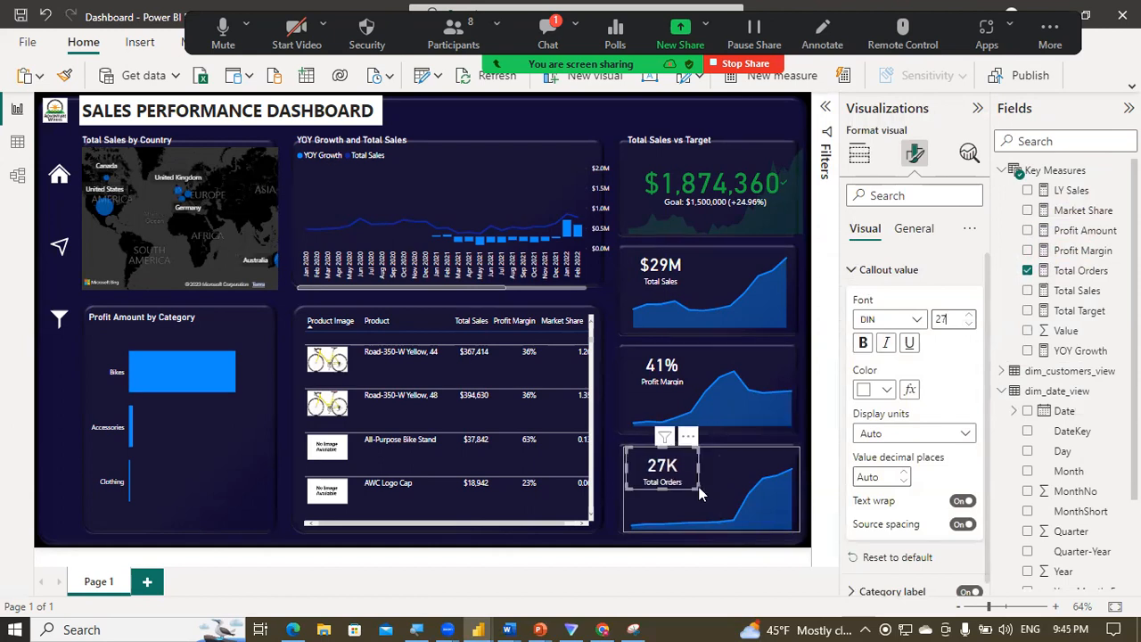
{"action": "left_click", "coordinate": [612, 493]}
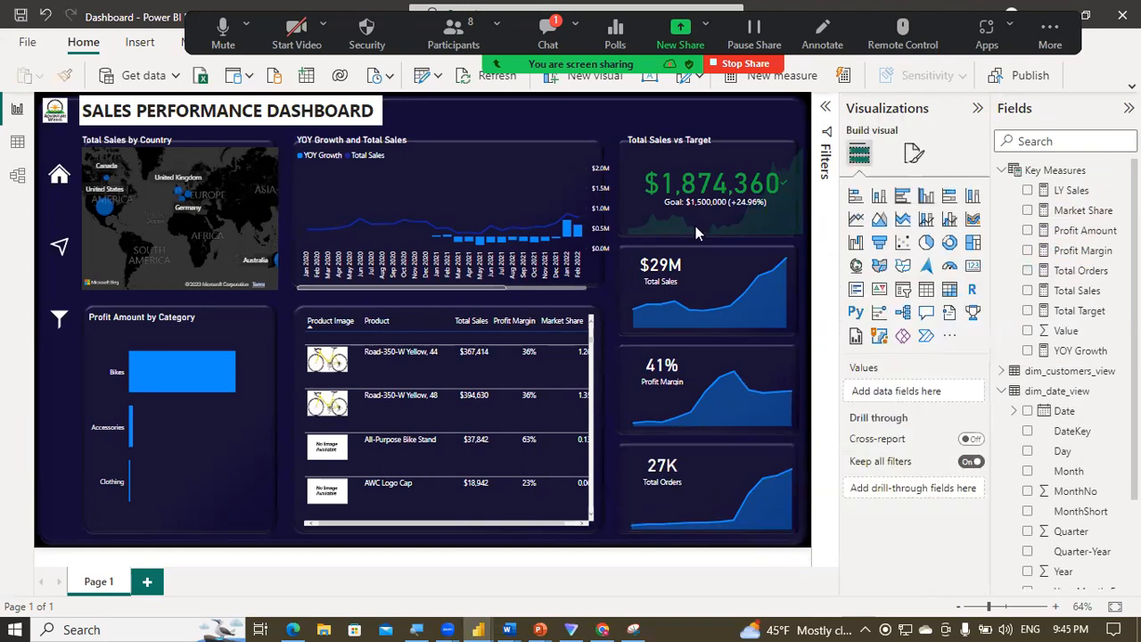
Step: Shrink the Total Sales vs Target KPI visual from its upper, right and lower edges so it fits inside its background panel
{"action": "left_click", "coordinate": [707, 165]}
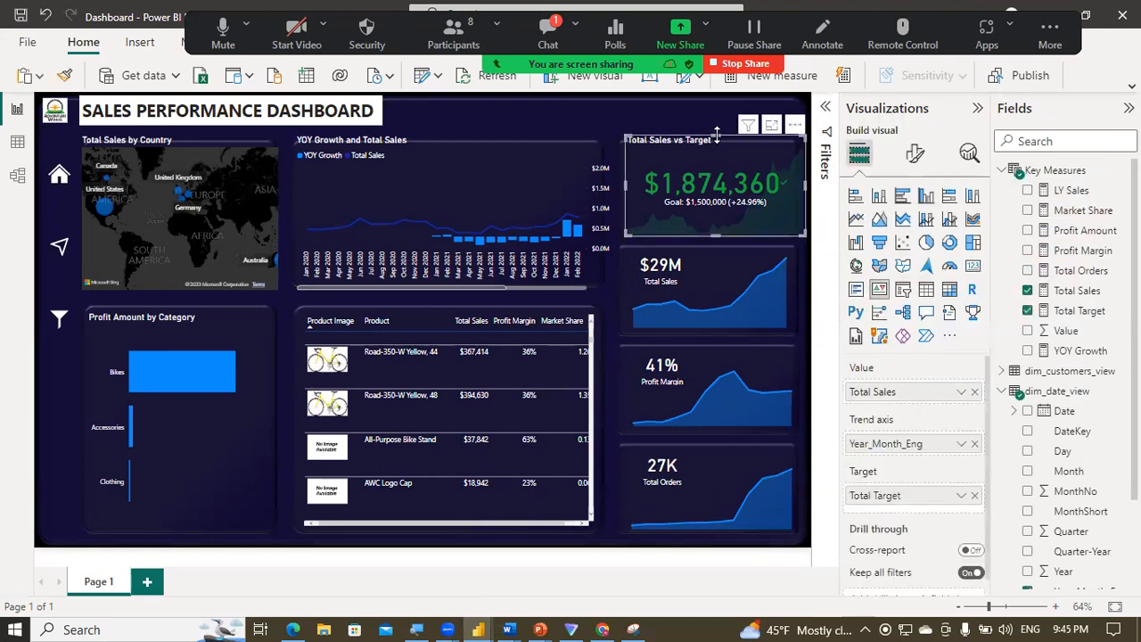
{"action": "left_click_drag", "start_coordinate": [716, 136], "coordinate": [716, 144]}
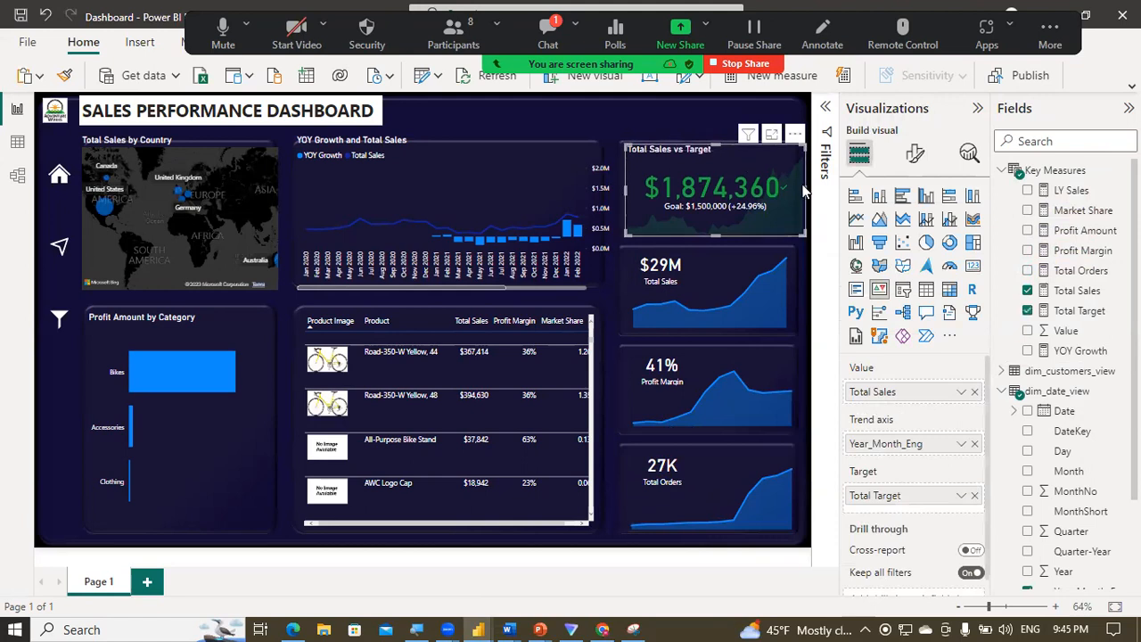
{"action": "left_click_drag", "start_coordinate": [804, 185], "coordinate": [793, 190]}
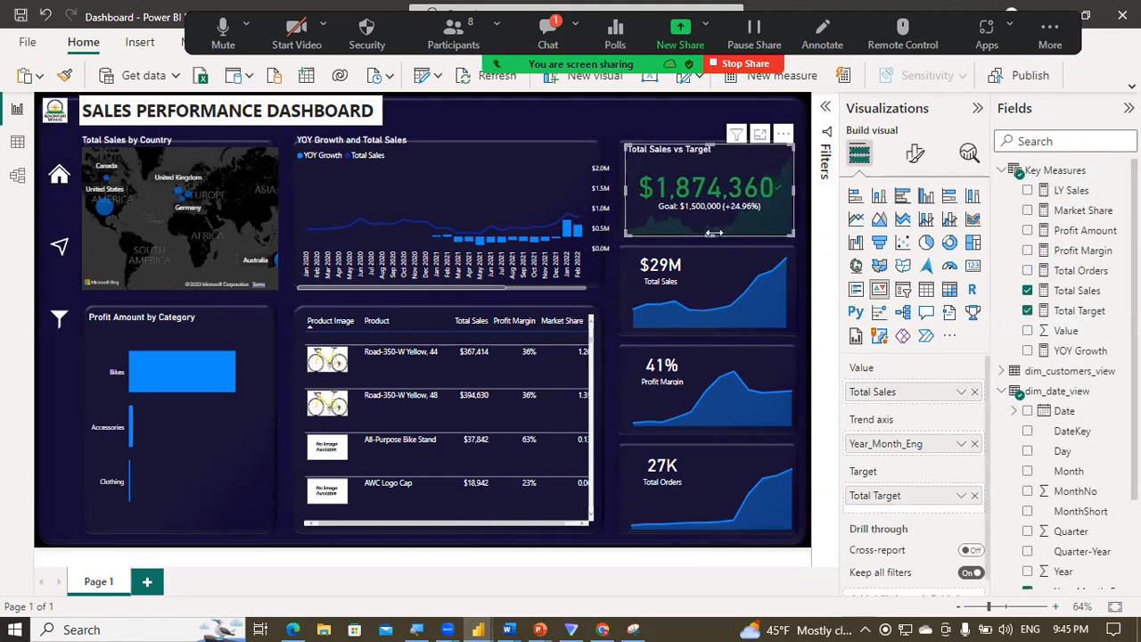
{"action": "left_click_drag", "start_coordinate": [708, 235], "coordinate": [706, 231]}
{"action": "left_click", "coordinate": [593, 116]}
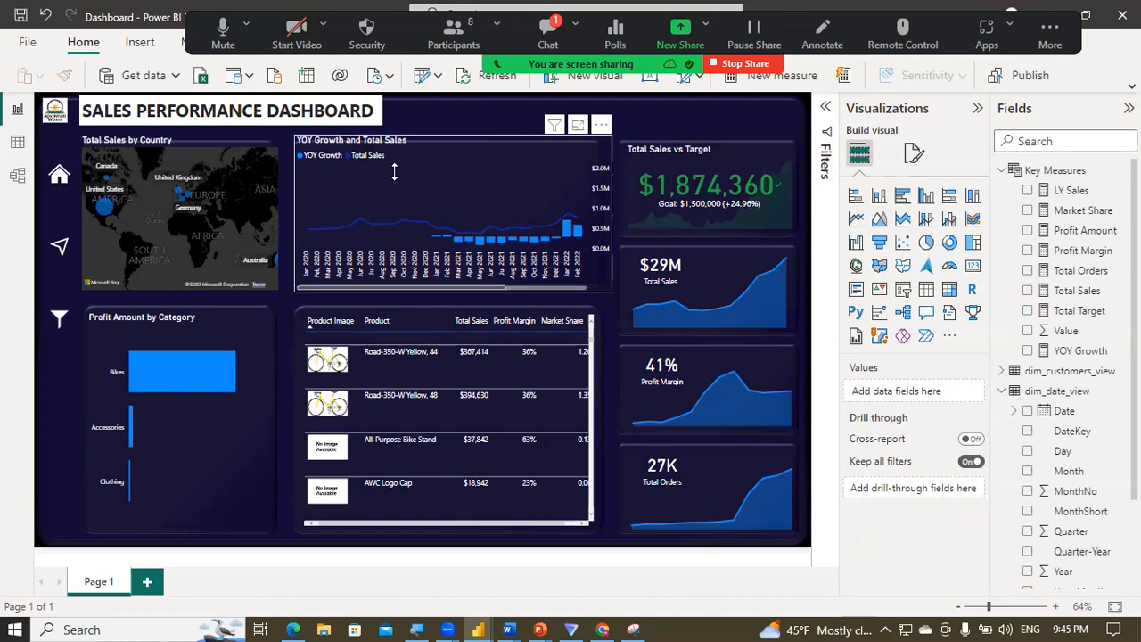
Step: Shrink the YOY Growth and Total Sales chart on all four sides so it fits inside its background panel
{"action": "left_click", "coordinate": [455, 134]}
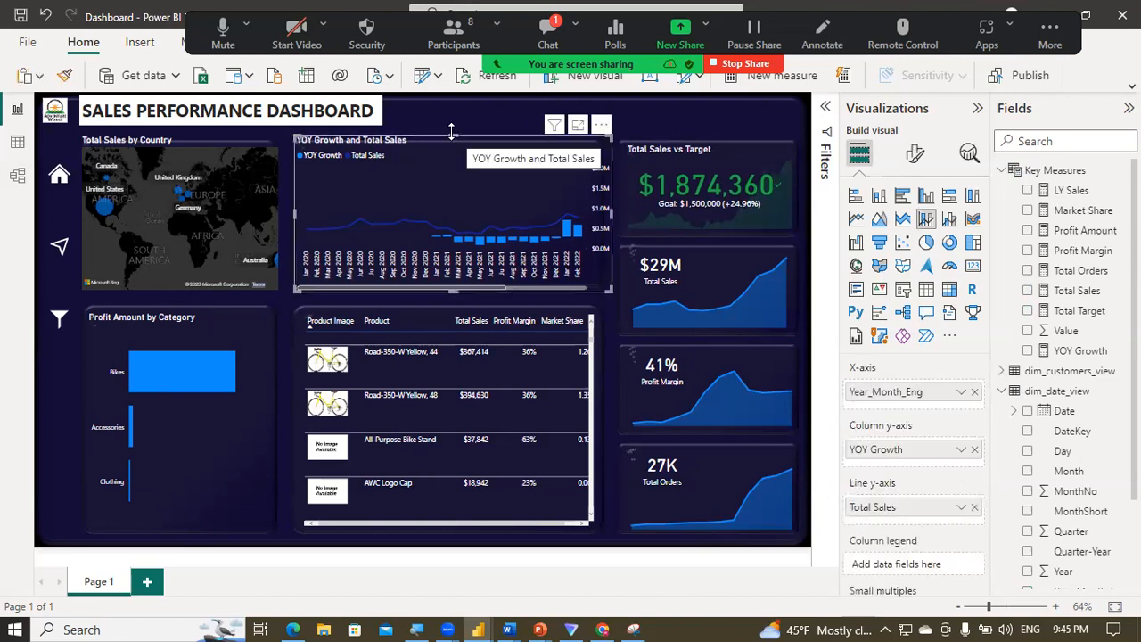
{"action": "left_click_drag", "start_coordinate": [453, 137], "coordinate": [453, 156]}
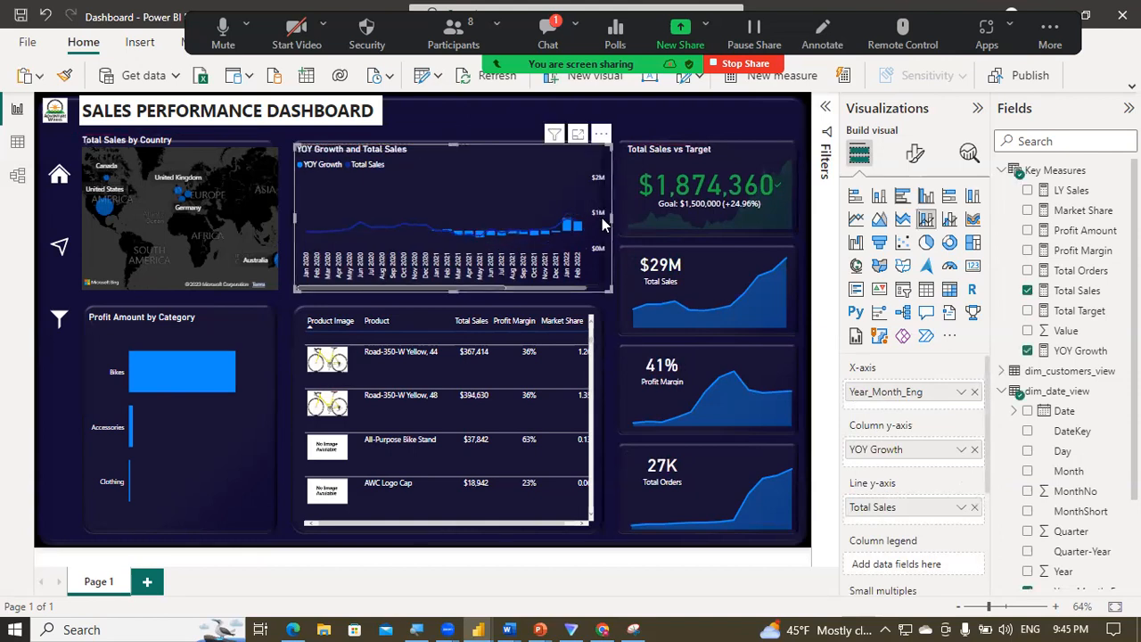
{"action": "left_click_drag", "start_coordinate": [612, 216], "coordinate": [594, 216]}
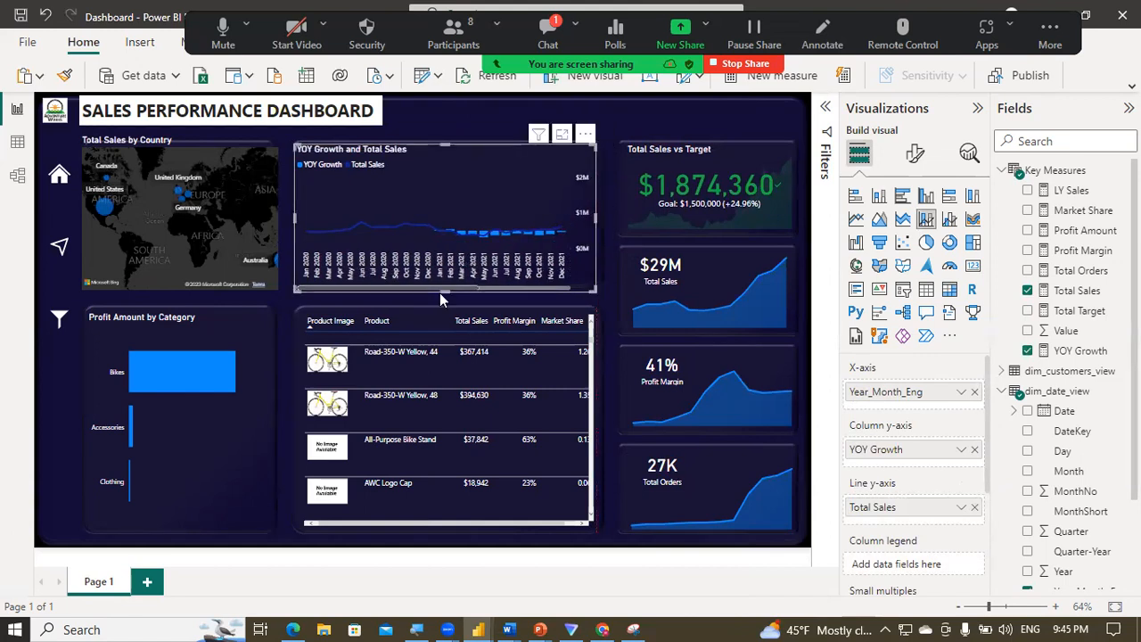
{"action": "left_click_drag", "start_coordinate": [445, 288], "coordinate": [445, 285]}
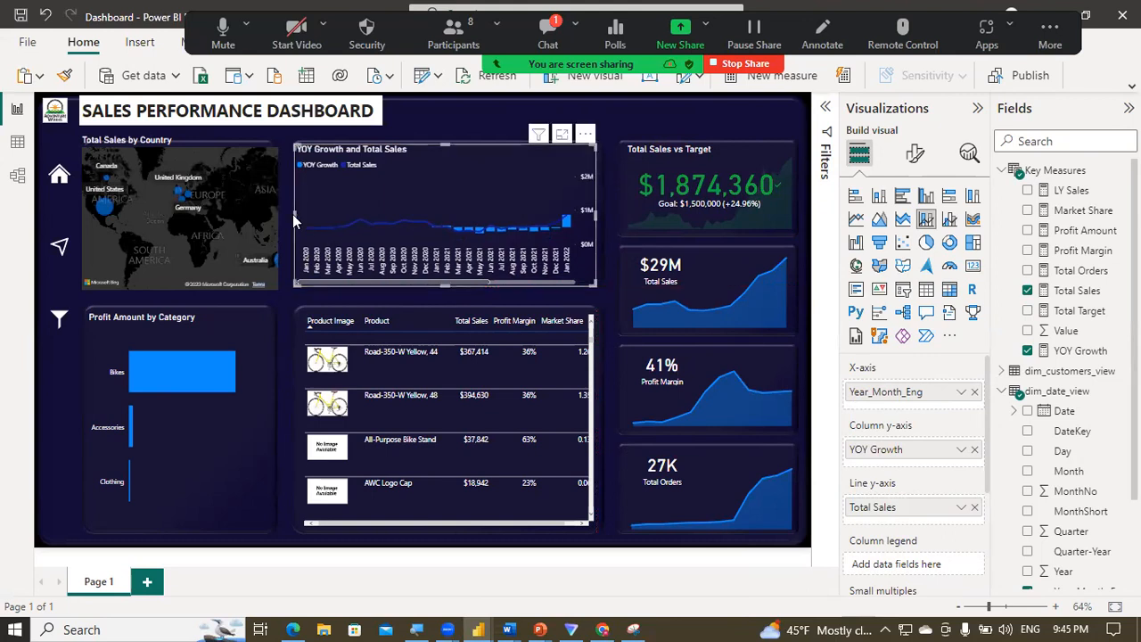
{"action": "left_click_drag", "start_coordinate": [298, 213], "coordinate": [306, 212]}
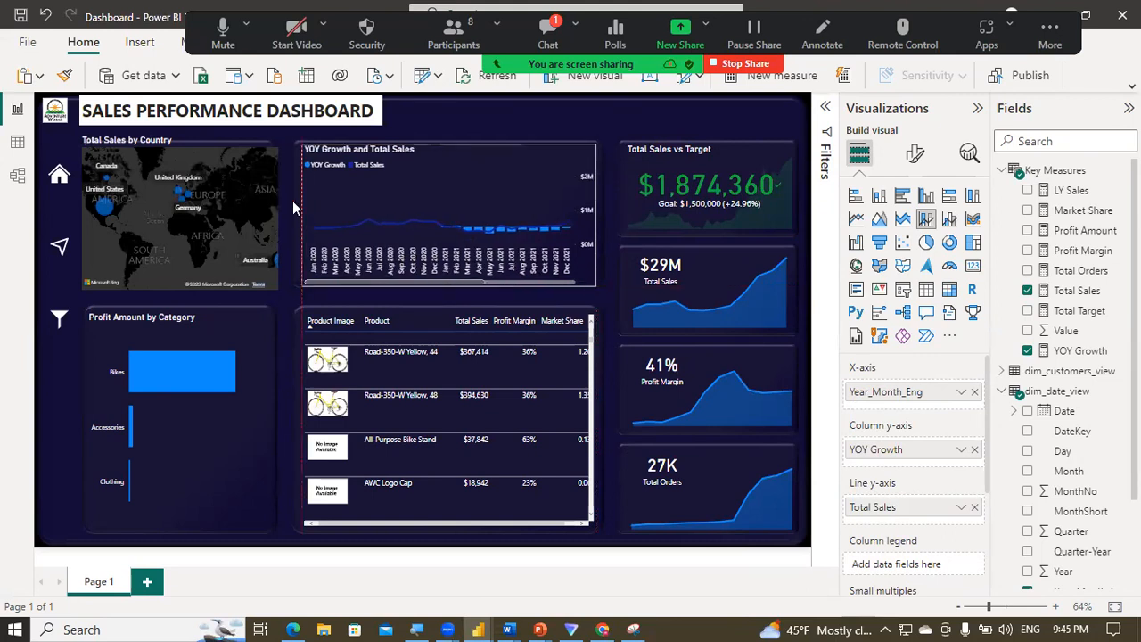
{"action": "left_click", "coordinate": [282, 183]}
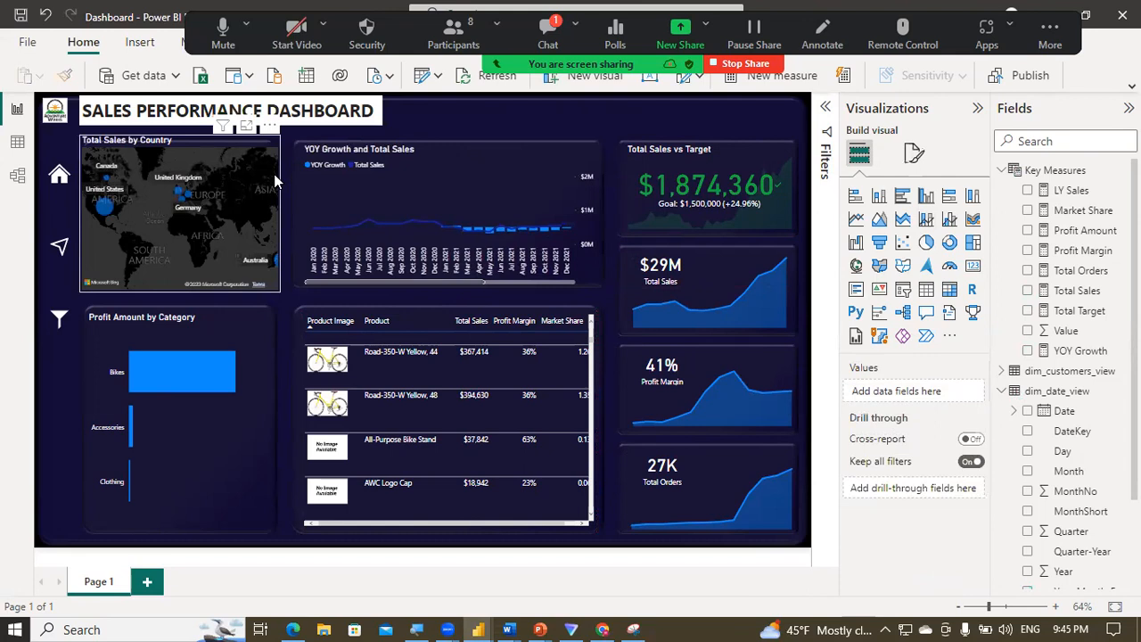
Step: Shrink the Total Sales by Country map on all four sides so it fits inside its background panel
{"action": "left_click", "coordinate": [275, 181]}
{"action": "left_click_drag", "start_coordinate": [281, 210], "coordinate": [274, 210]}
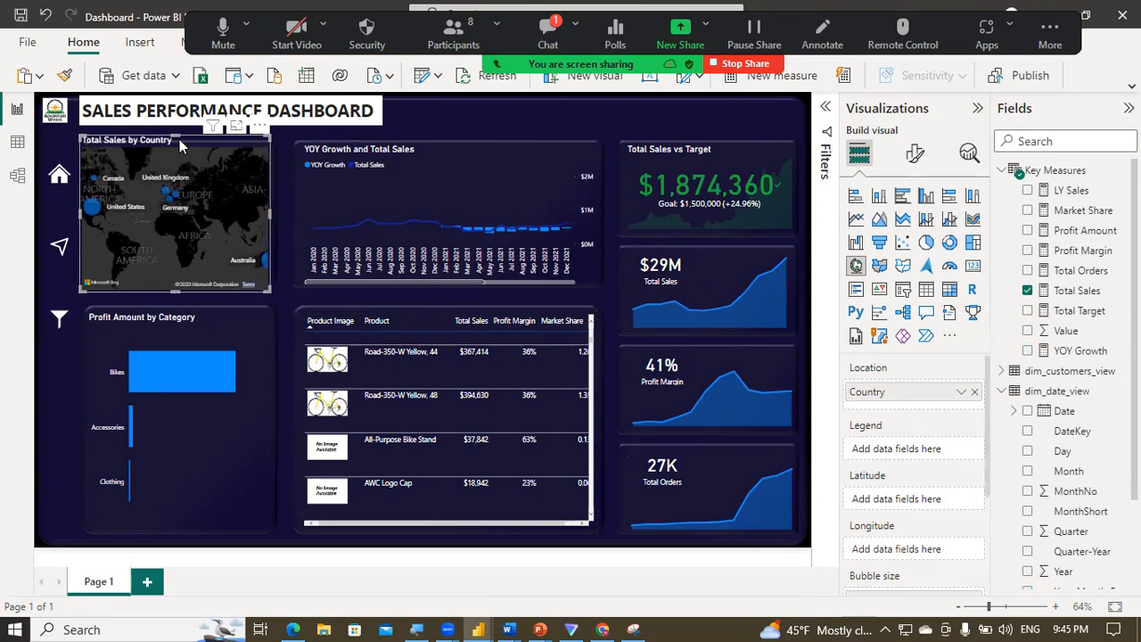
{"action": "left_click_drag", "start_coordinate": [177, 139], "coordinate": [177, 142]}
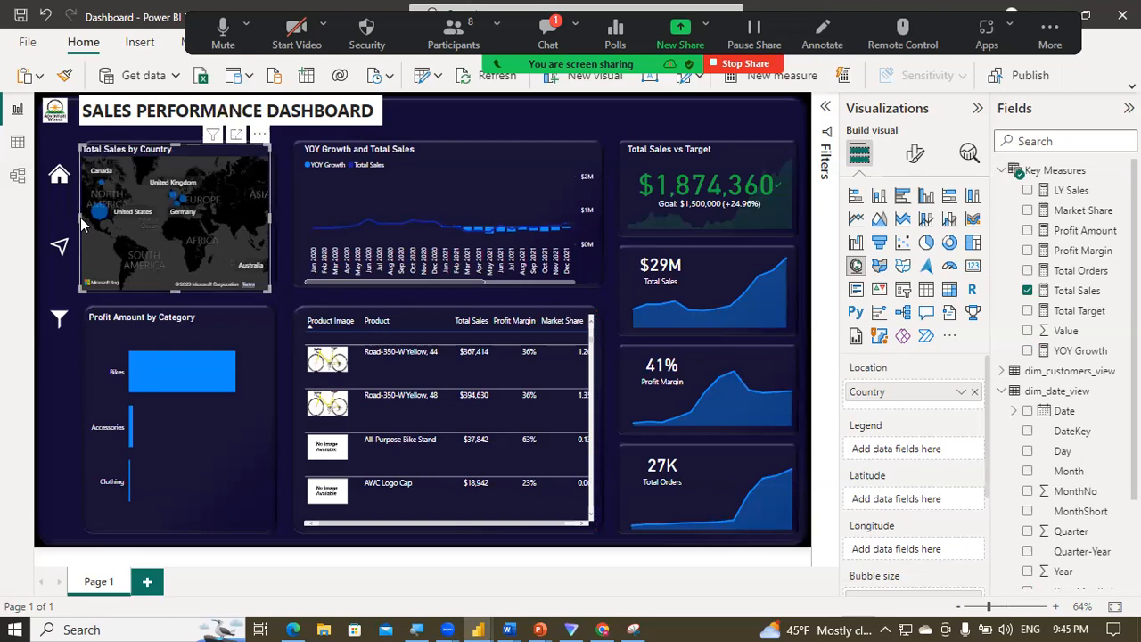
{"action": "left_click_drag", "start_coordinate": [82, 218], "coordinate": [86, 220]}
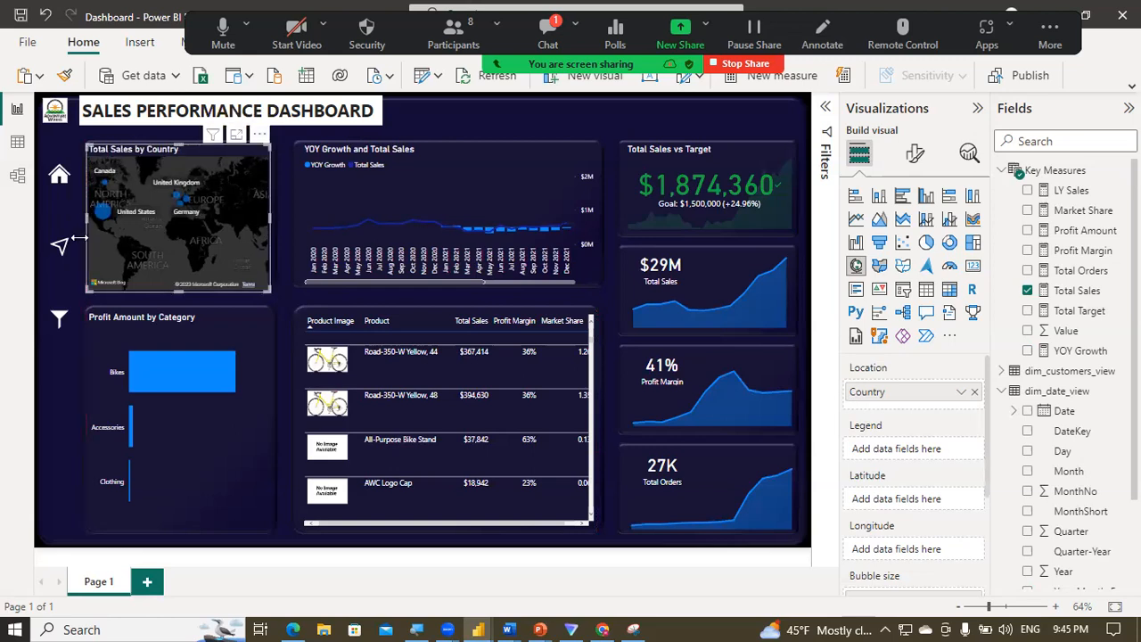
{"action": "left_click_drag", "start_coordinate": [162, 292], "coordinate": [176, 281]}
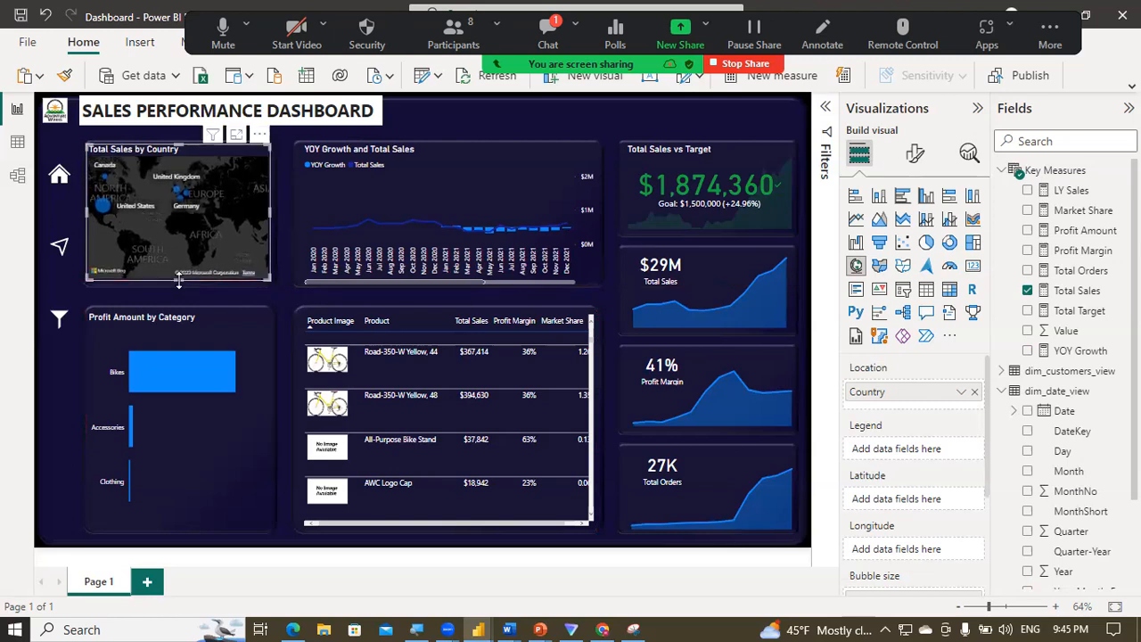
{"action": "left_click", "coordinate": [103, 296]}
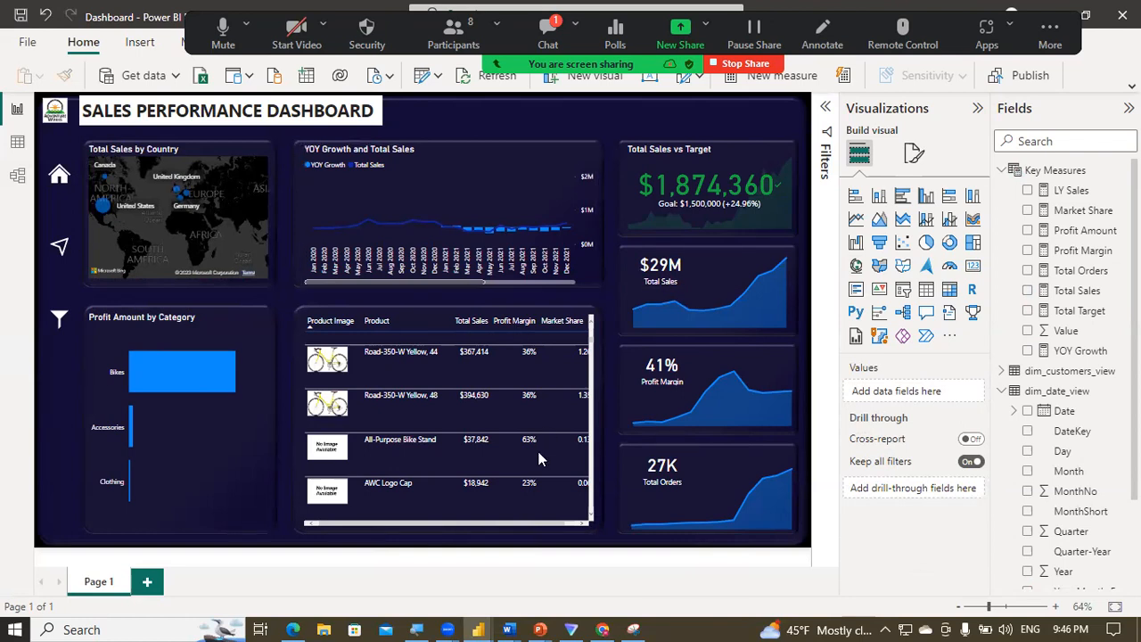
Step: Switch to Chrome to view the Coolors palettes for 0d062f, and return to Power BI Desktop
{"action": "left_click", "coordinate": [602, 629]}
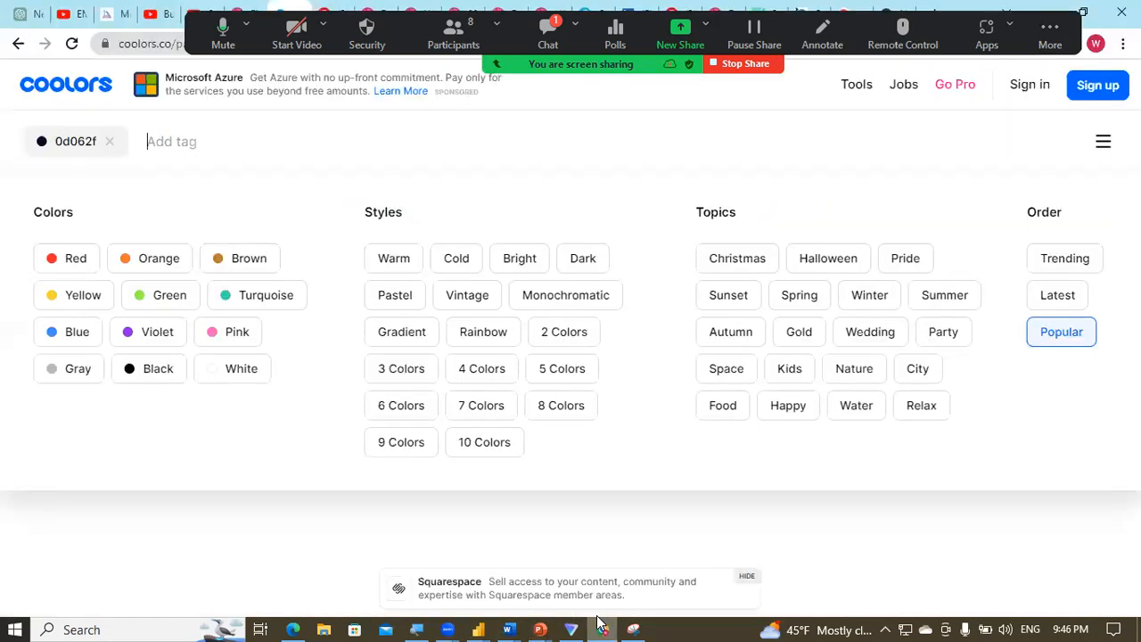
{"action": "left_click", "coordinate": [602, 629]}
{"action": "left_click", "coordinate": [602, 629]}
{"action": "left_click", "coordinate": [734, 527]}
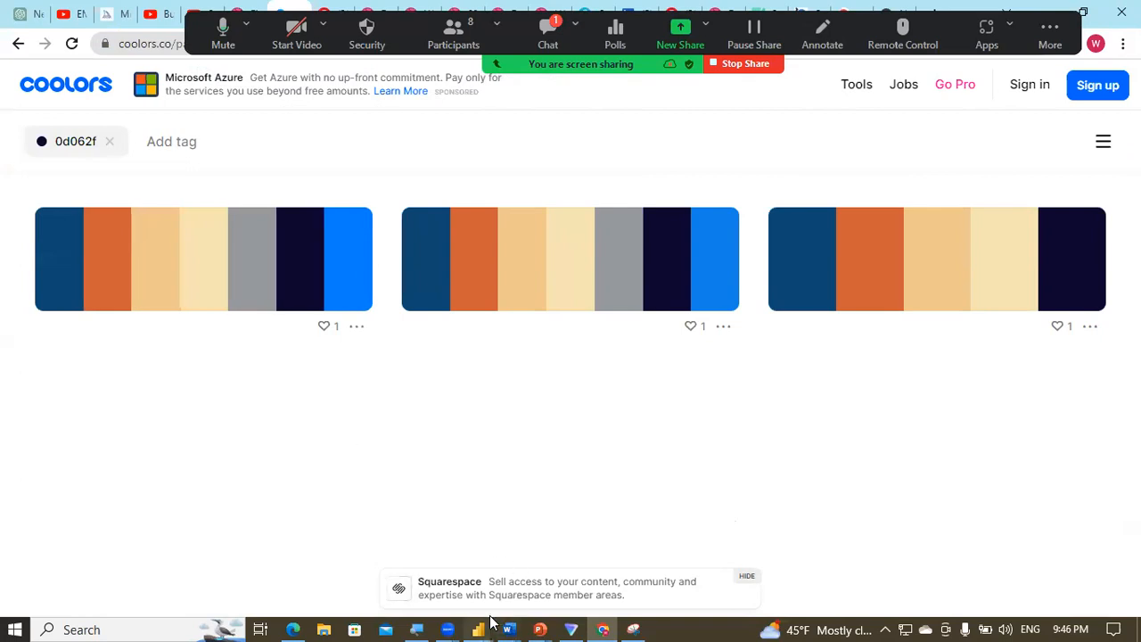
{"action": "mouse_move", "coordinate": [479, 630]}
{"action": "left_click", "coordinate": [432, 575]}
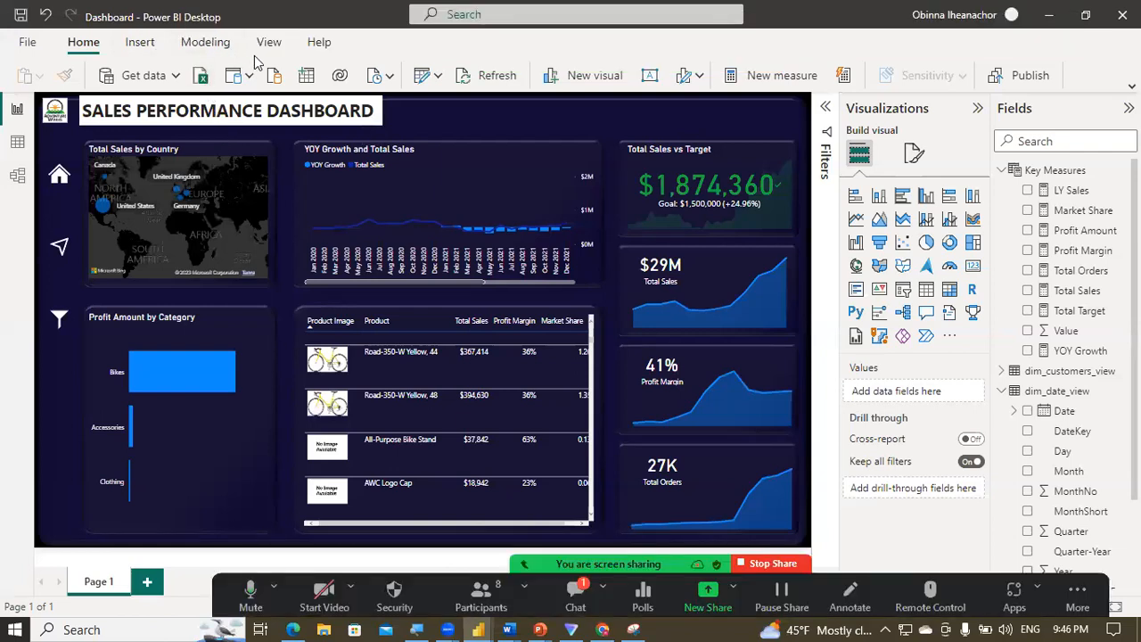
Step: Apply the built-in Executive theme to the report
{"action": "left_click", "coordinate": [268, 43]}
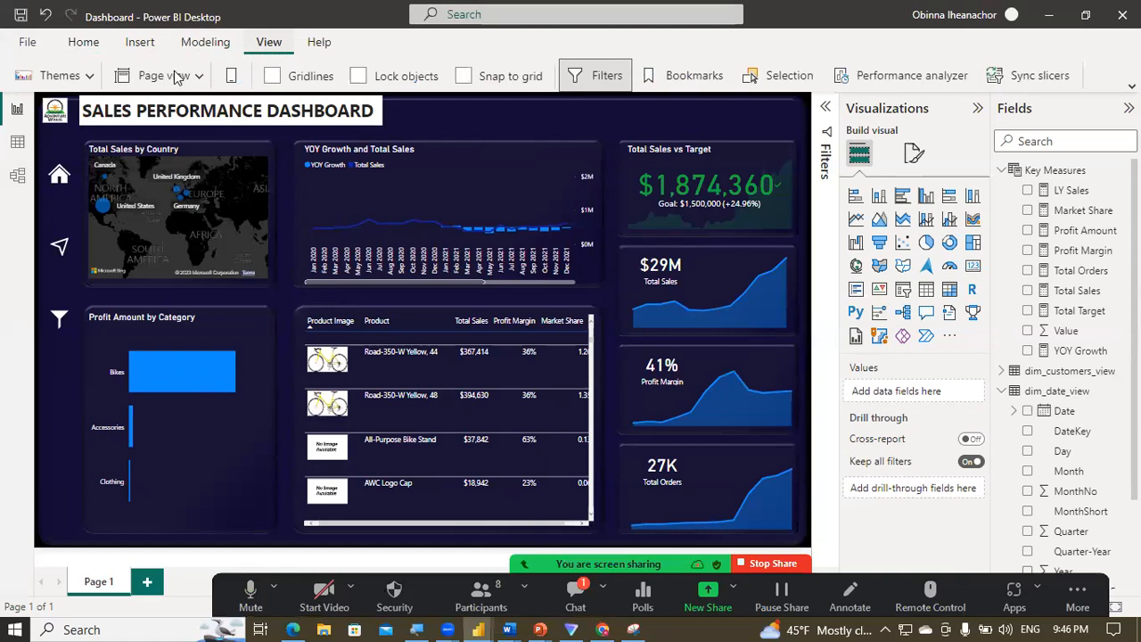
{"action": "left_click", "coordinate": [87, 78]}
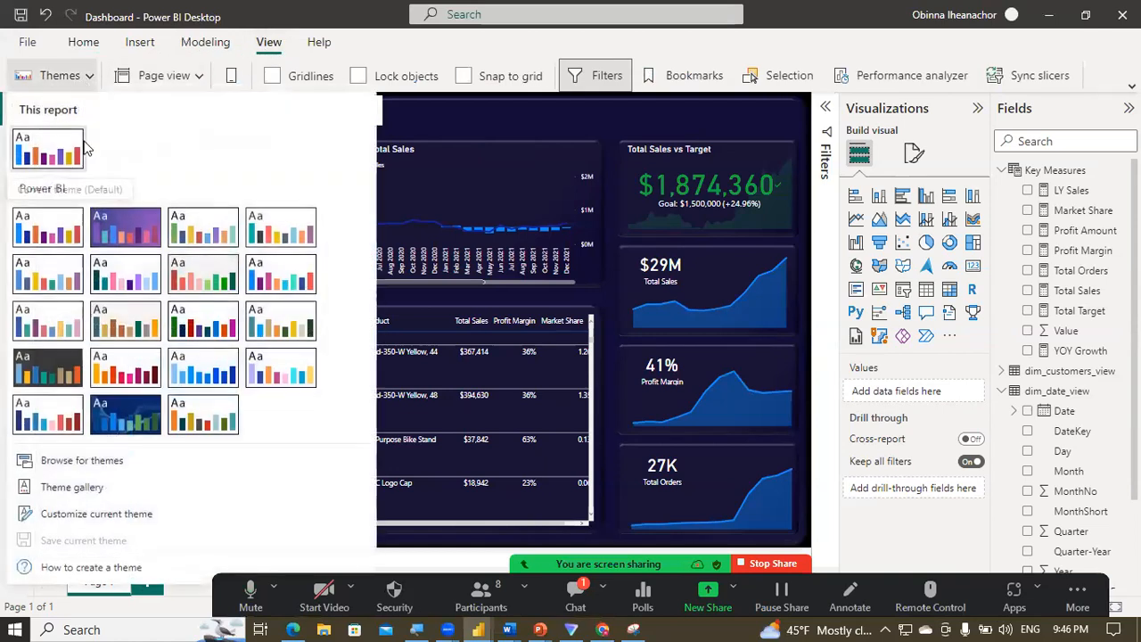
{"action": "left_click", "coordinate": [55, 333]}
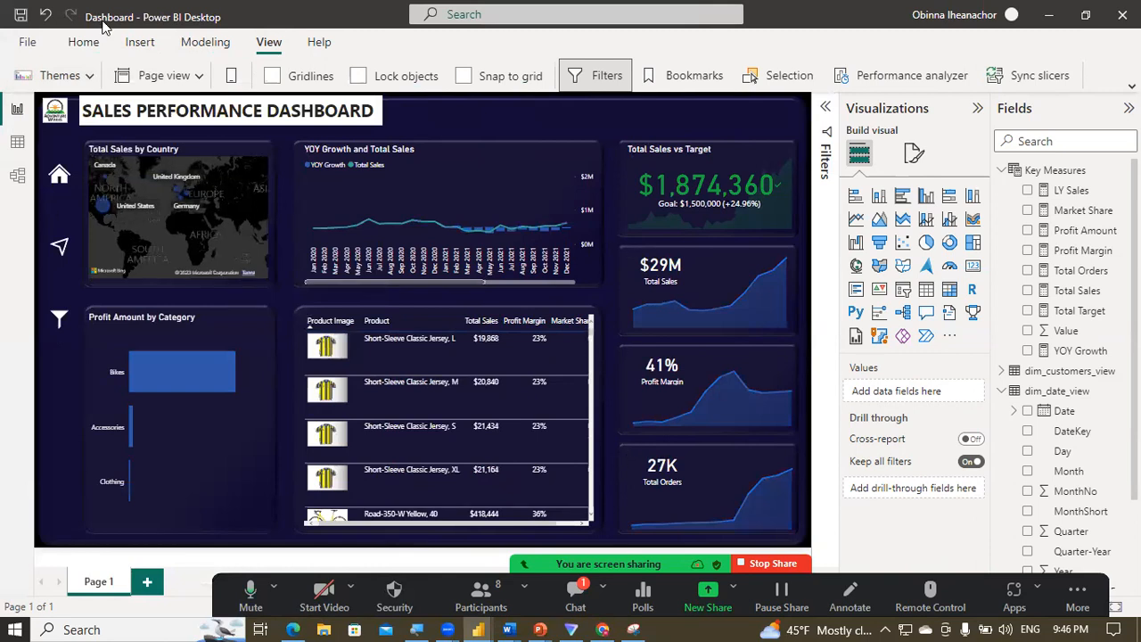
Step: Open the current theme's name and color customization, and copy the dark blue of the first Coolors palette from Chrome
{"action": "left_click", "coordinate": [89, 77]}
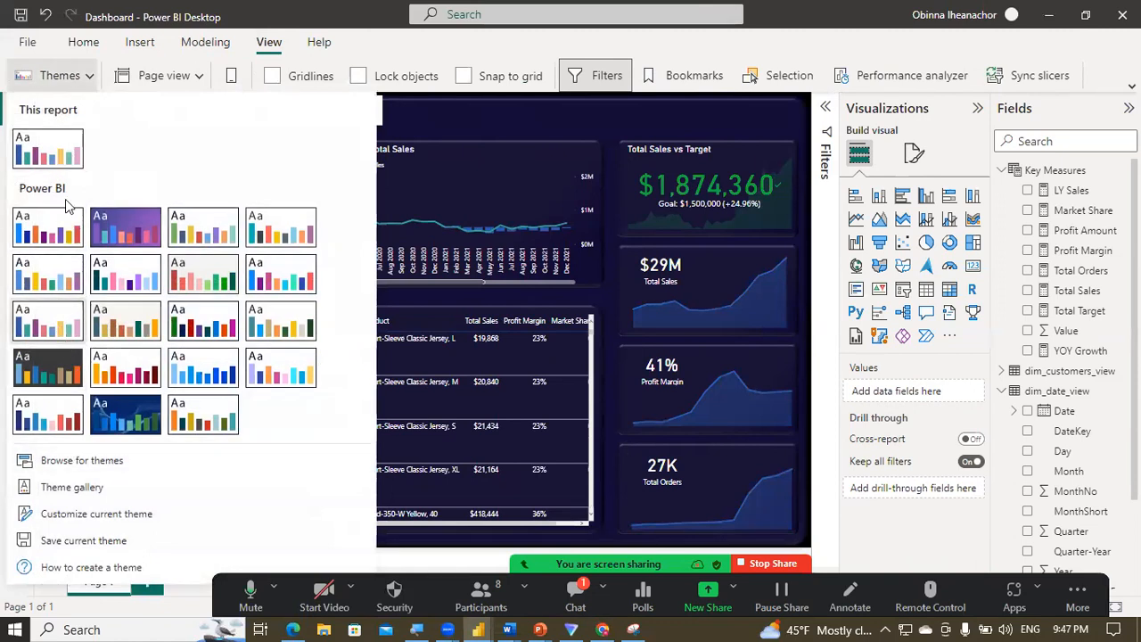
{"action": "left_click", "coordinate": [92, 522]}
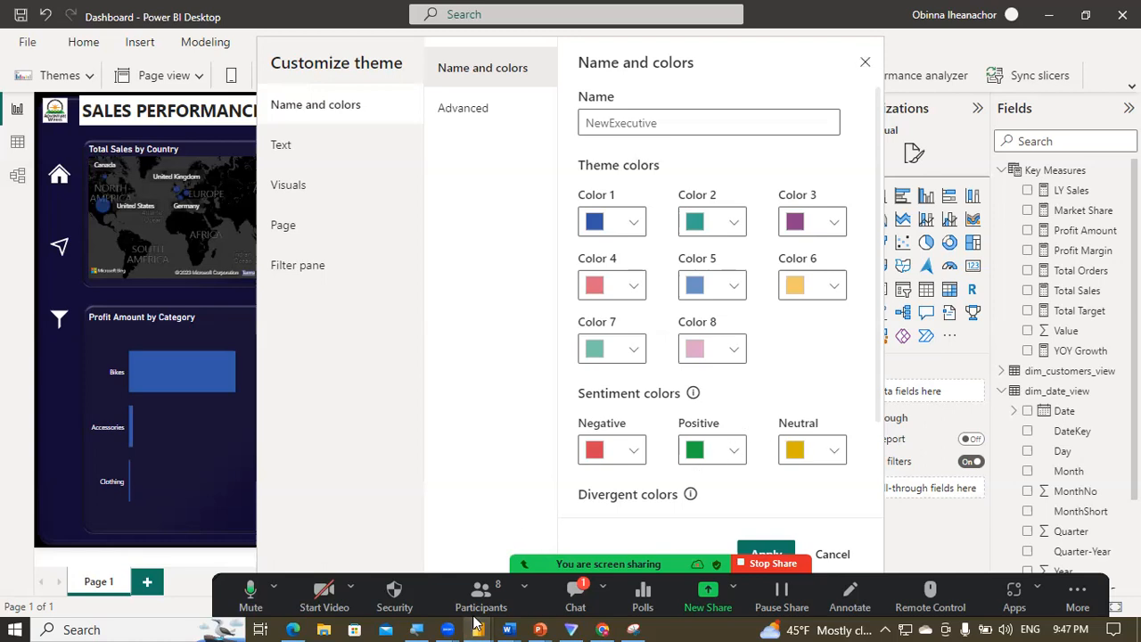
{"action": "mouse_move", "coordinate": [550, 625]}
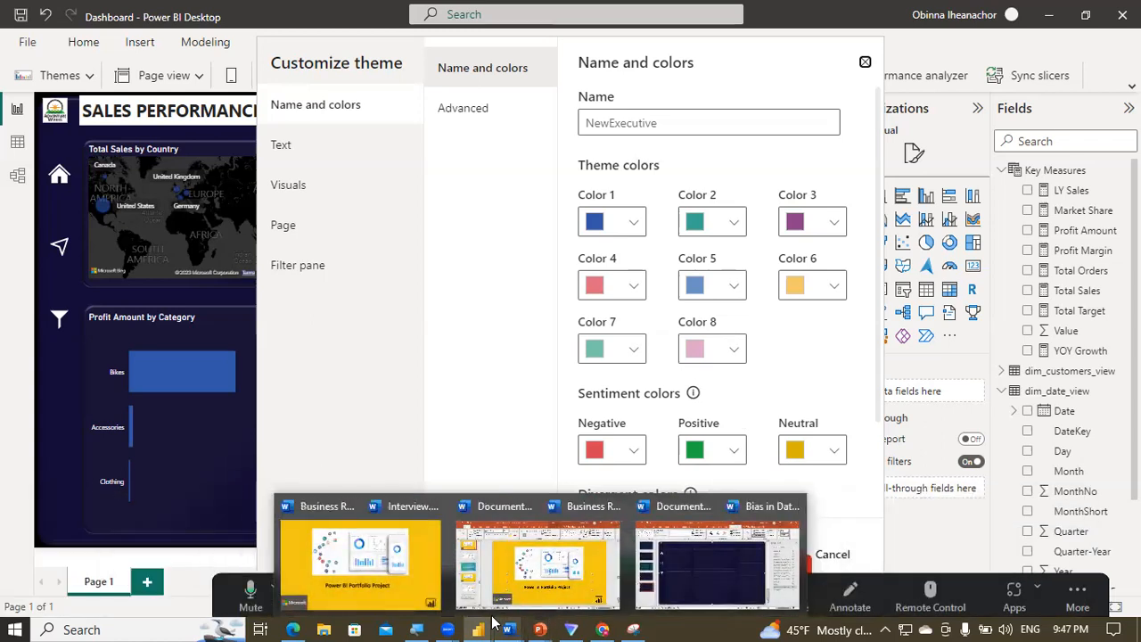
{"action": "left_click", "coordinate": [602, 625]}
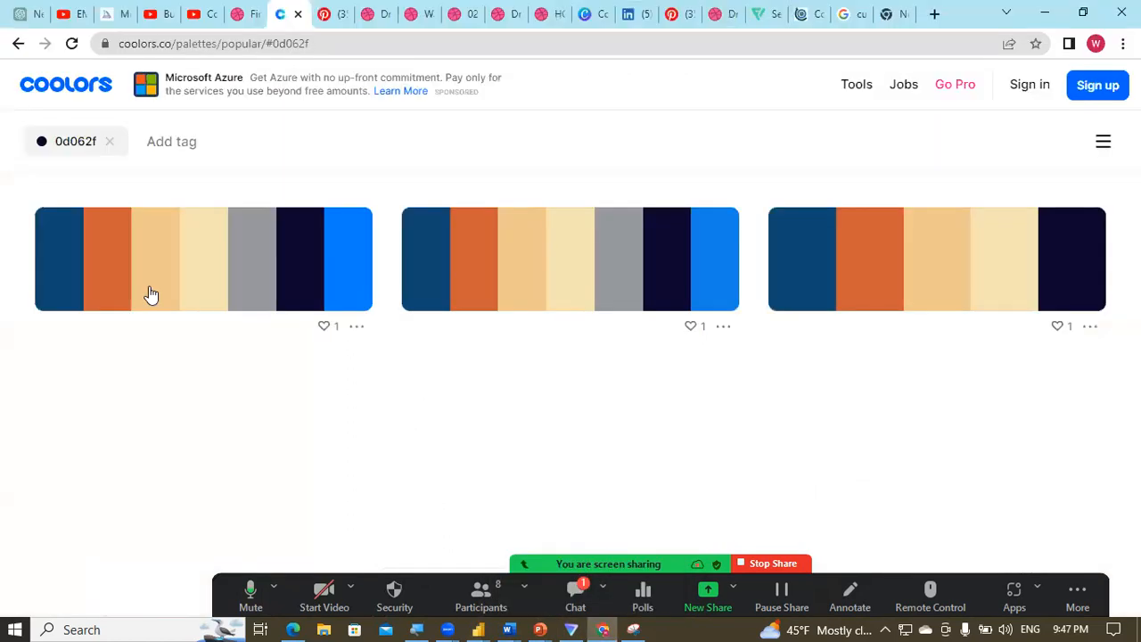
{"action": "left_click", "coordinate": [73, 267]}
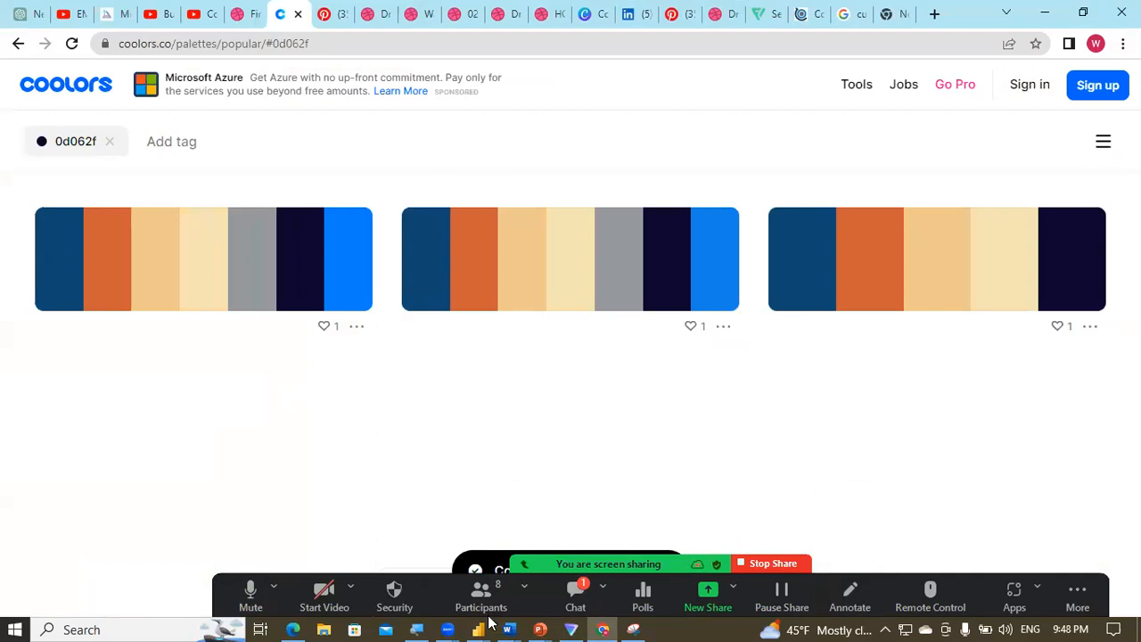
Step: Return to the Power BI theme customization and set Color 1 to the copied dark blue
{"action": "mouse_move", "coordinate": [488, 624]}
{"action": "left_click", "coordinate": [400, 566]}
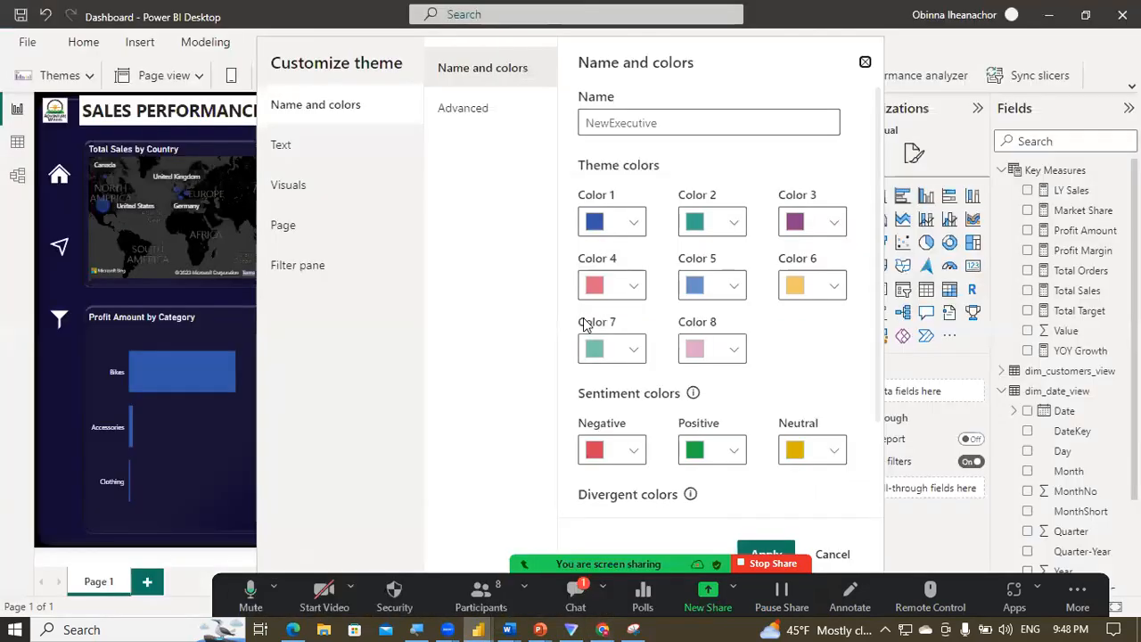
{"action": "left_click", "coordinate": [632, 230]}
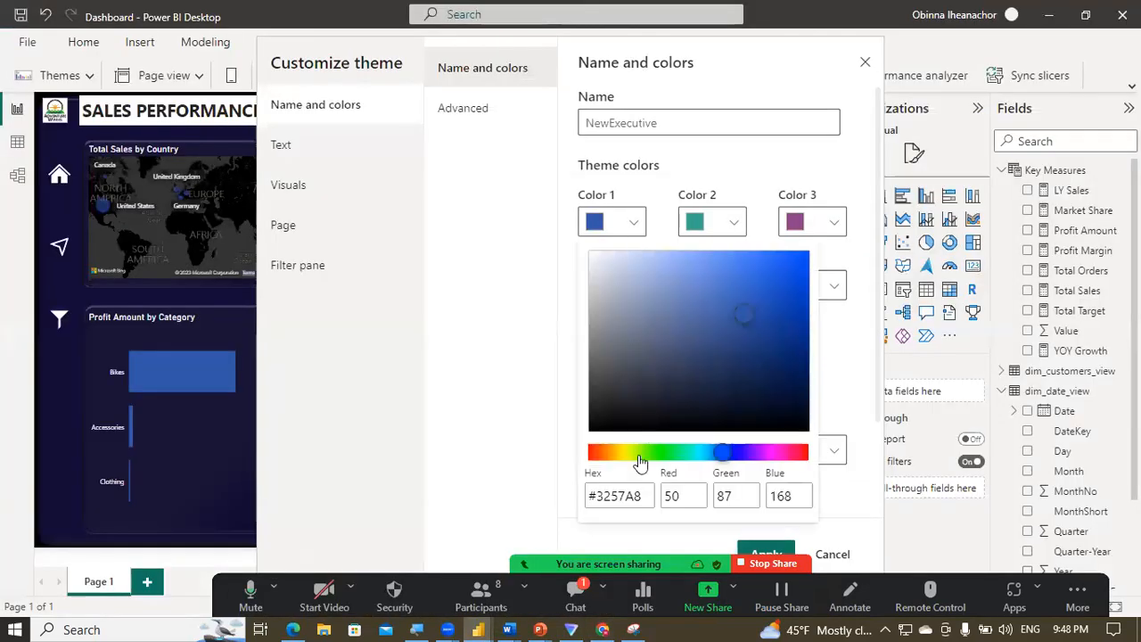
{"action": "left_click", "coordinate": [636, 495]}
{"action": "key", "text": "ctrl+a"}
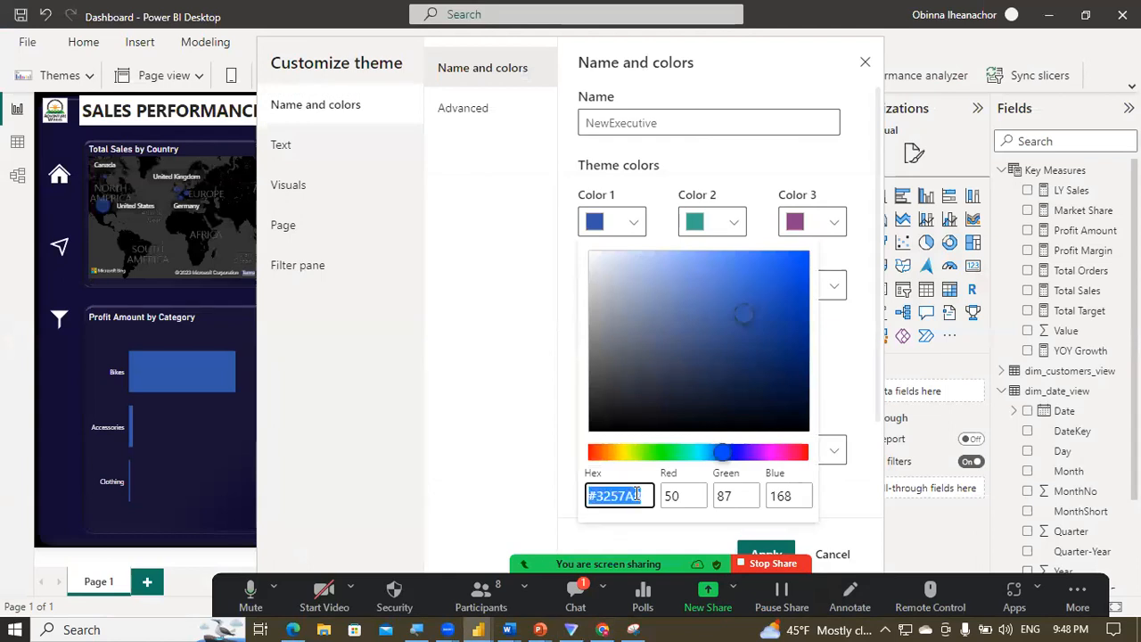
{"action": "key", "text": "ctrl+v"}
{"action": "left_click", "coordinate": [535, 457]}
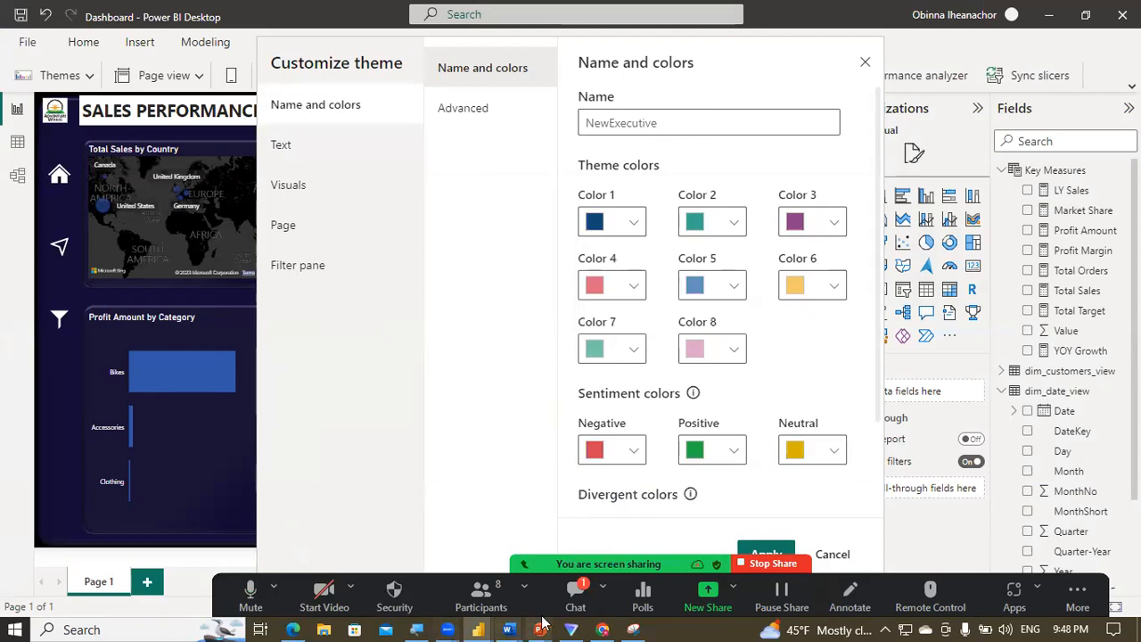
Step: Copy the burnt orange of the first Coolors palette from Chrome and set it as theme Color 2 in Power BI
{"action": "left_click", "coordinate": [603, 629]}
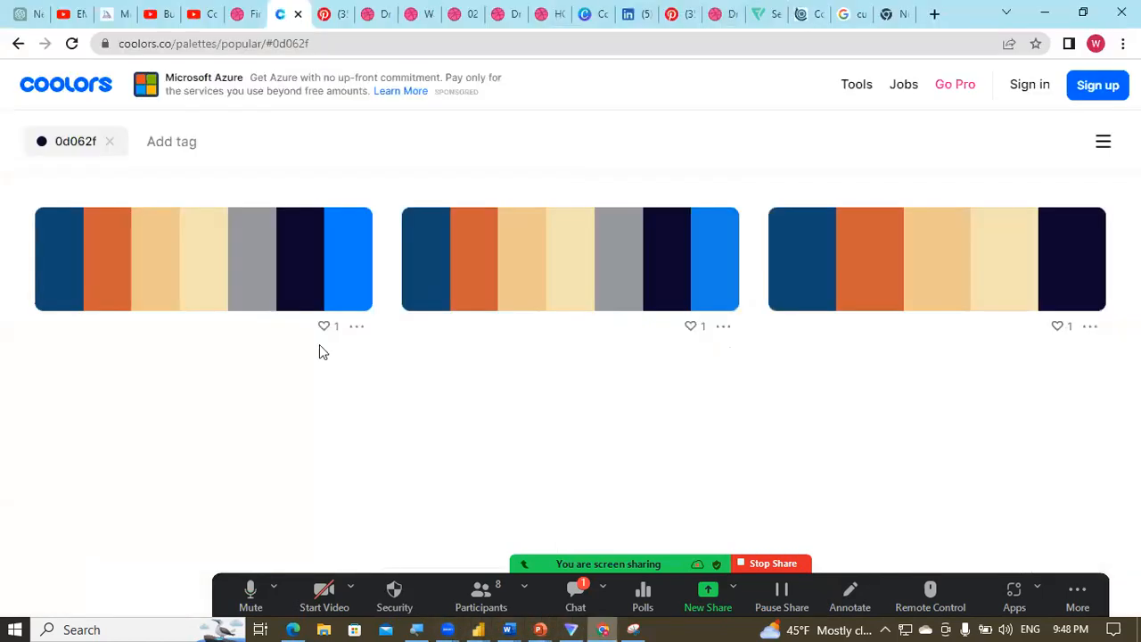
{"action": "left_click", "coordinate": [104, 257]}
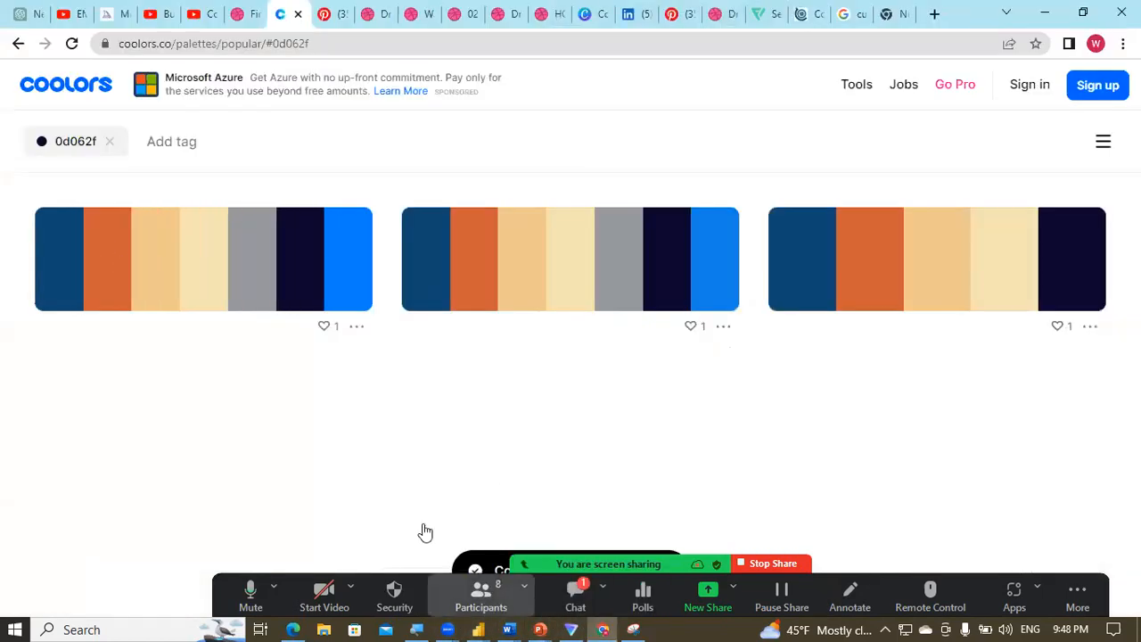
{"action": "left_click", "coordinate": [487, 624]}
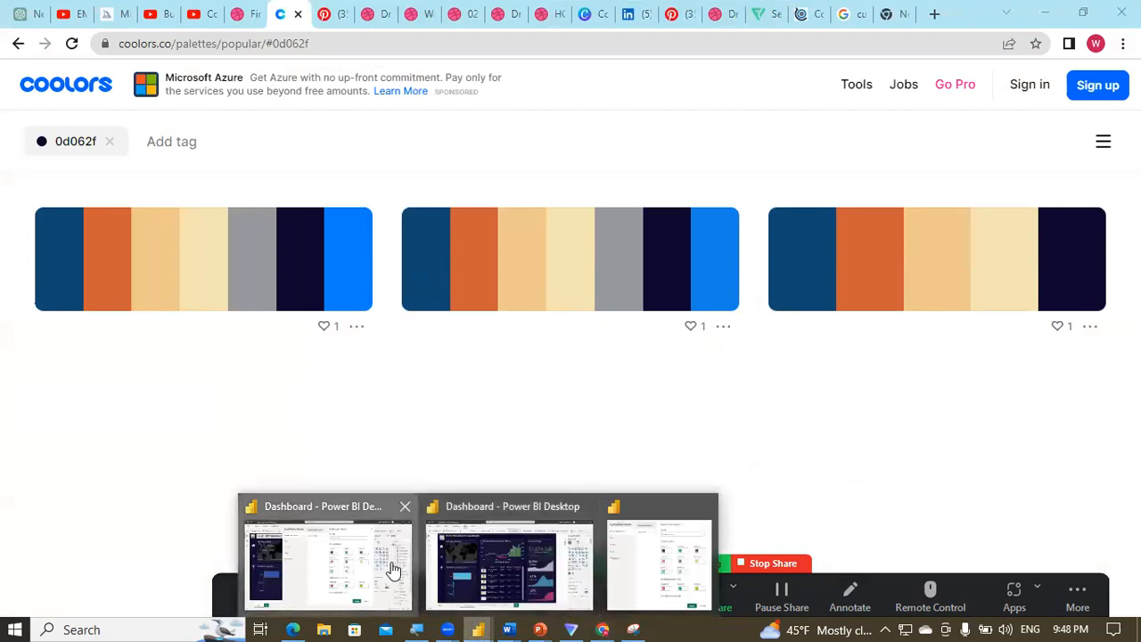
{"action": "left_click", "coordinate": [390, 571]}
{"action": "left_click", "coordinate": [737, 230]}
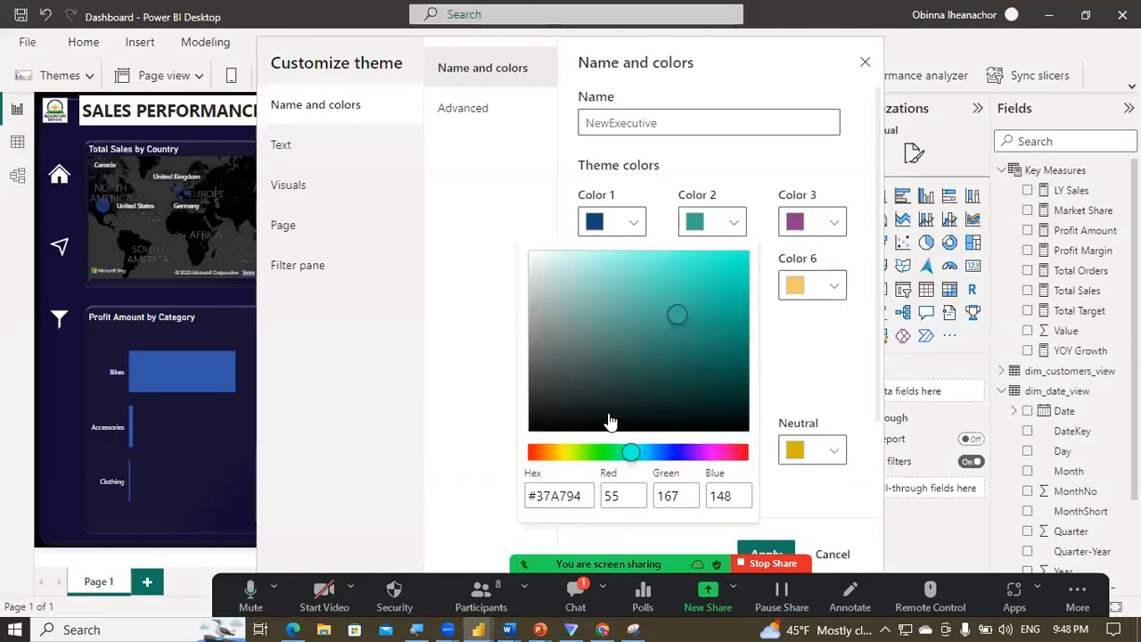
{"action": "left_click", "coordinate": [576, 488]}
{"action": "key", "text": "ctrl+a"}
{"action": "key", "text": "ctrl+v"}
{"action": "left_click", "coordinate": [475, 460]}
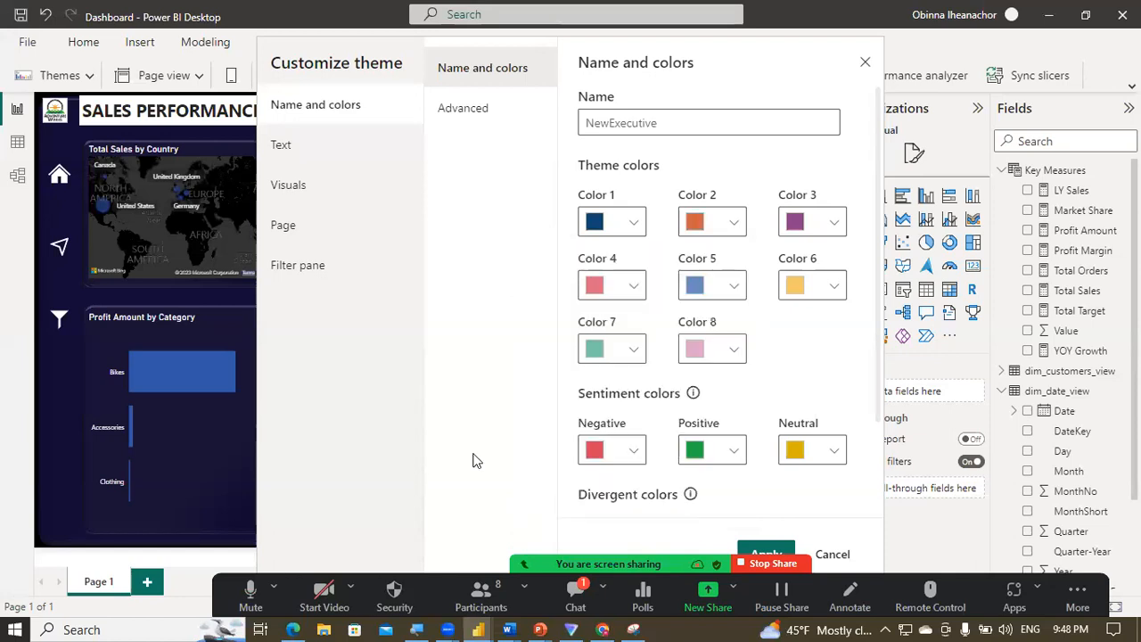
Step: Copy the light orange of the first Coolors palette in Chrome and use it as theme Color 3 in Power BI
{"action": "left_click", "coordinate": [603, 629]}
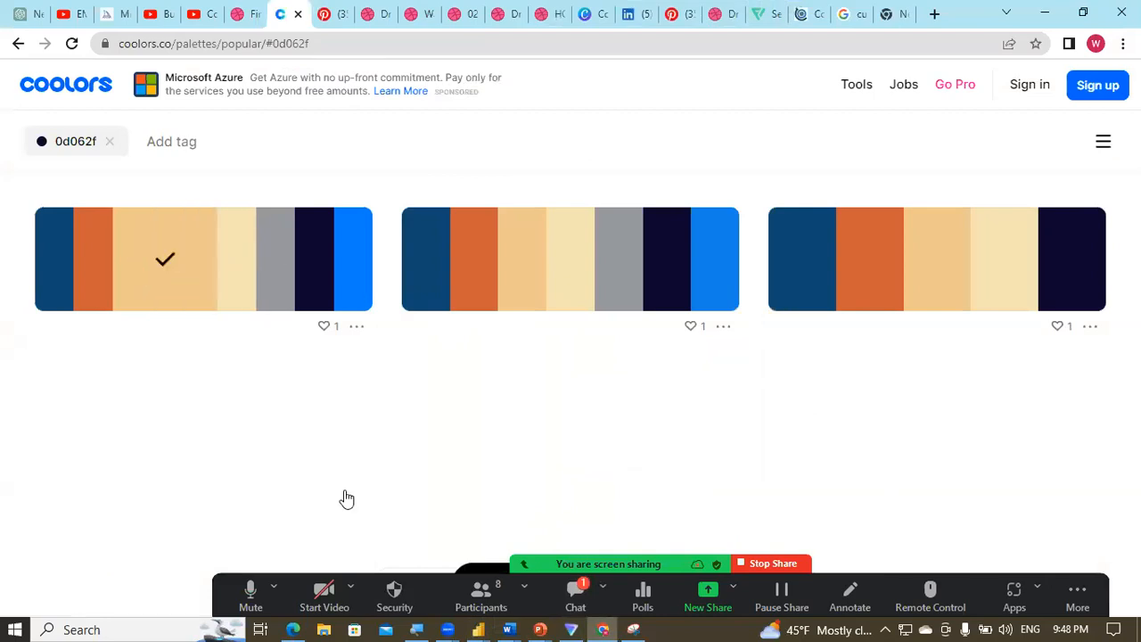
{"action": "mouse_move", "coordinate": [478, 627]}
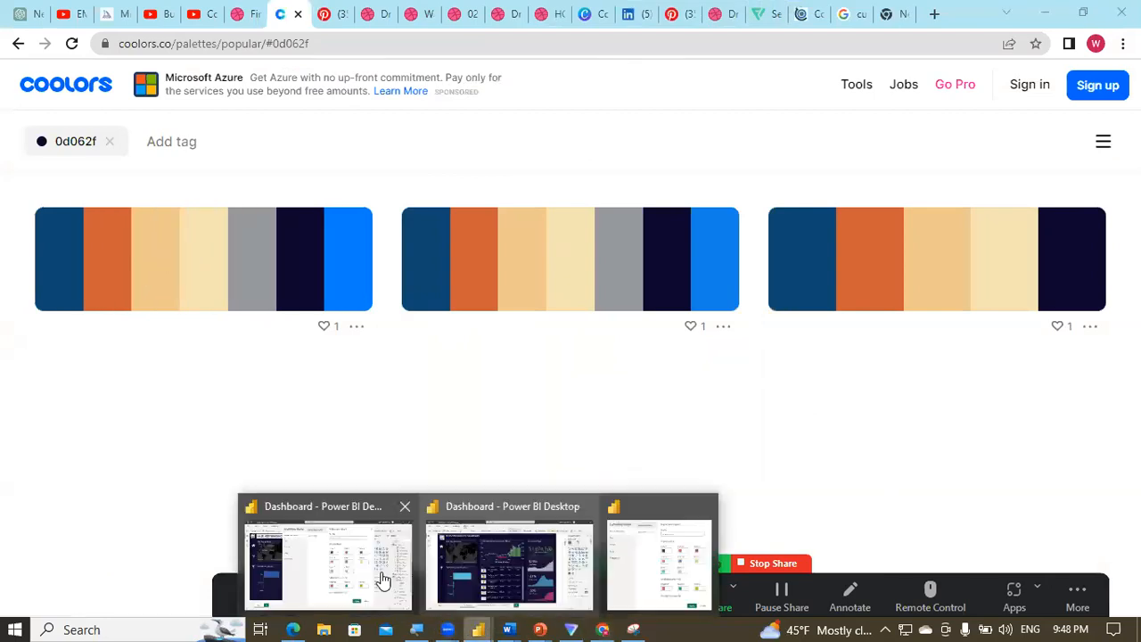
{"action": "left_click", "coordinate": [382, 579]}
{"action": "left_click", "coordinate": [824, 228]}
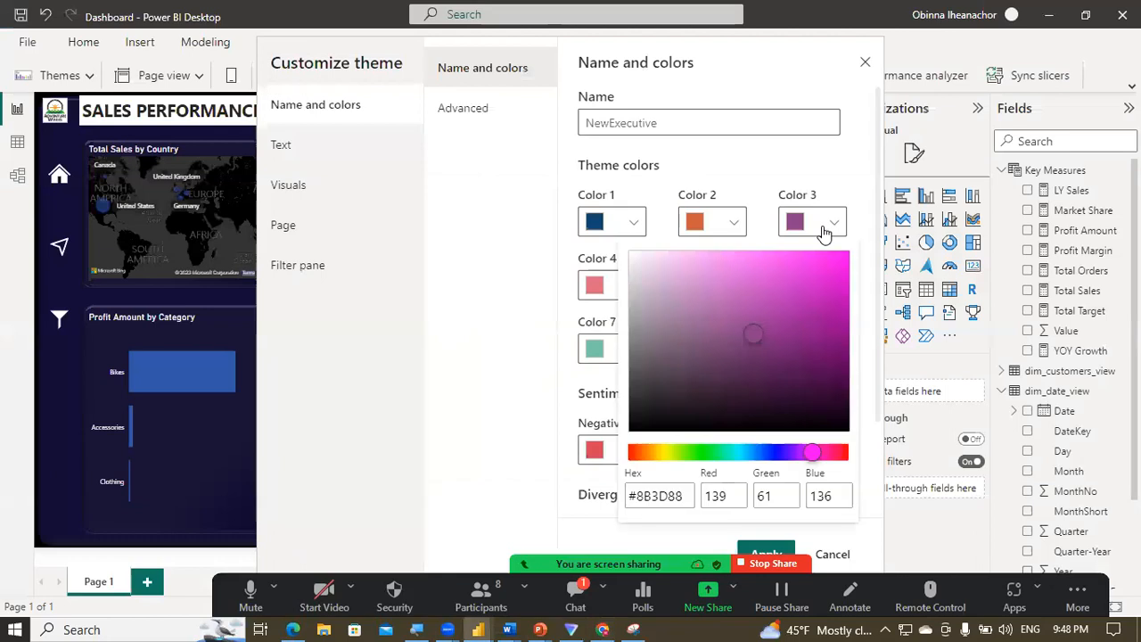
{"action": "left_click", "coordinate": [668, 499]}
{"action": "key", "text": "ctrl+a"}
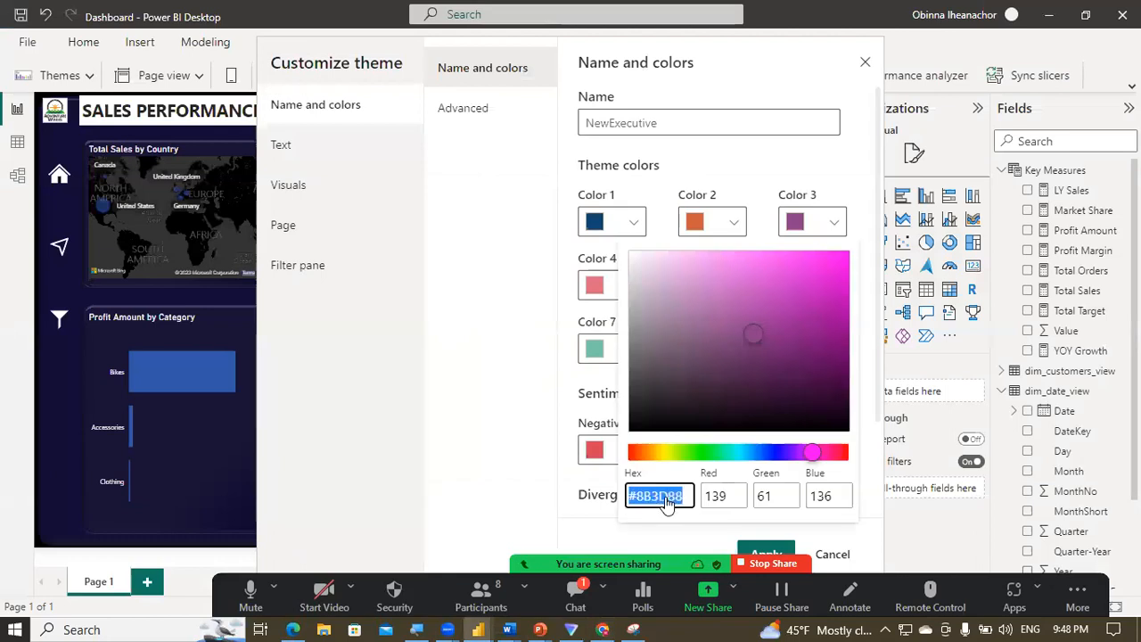
{"action": "key", "text": "ctrl+v"}
{"action": "left_click", "coordinate": [500, 442]}
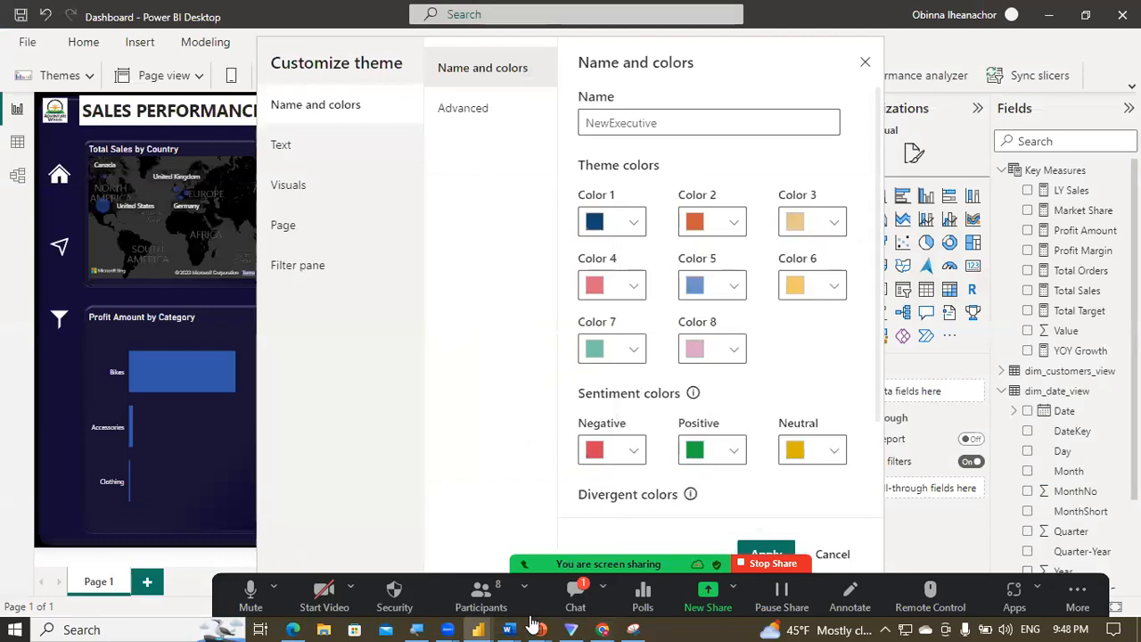
Step: Copy the pale cream of the first Coolors palette in Chrome and set Power BI theme Color 4 to #F4E3B2
{"action": "left_click", "coordinate": [603, 630]}
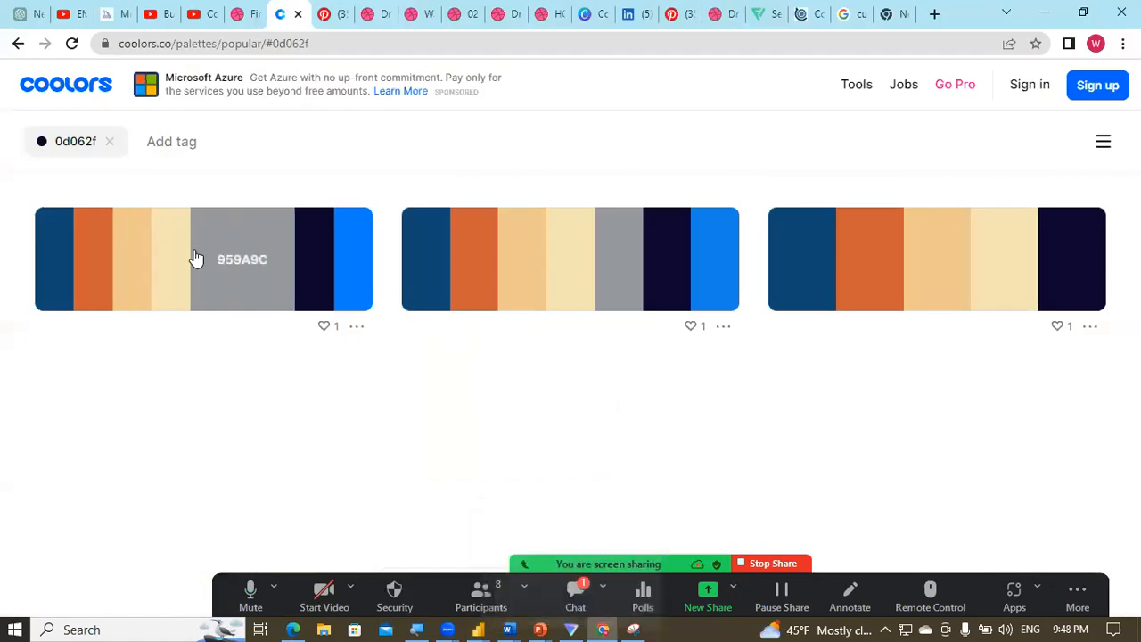
{"action": "left_click", "coordinate": [189, 259]}
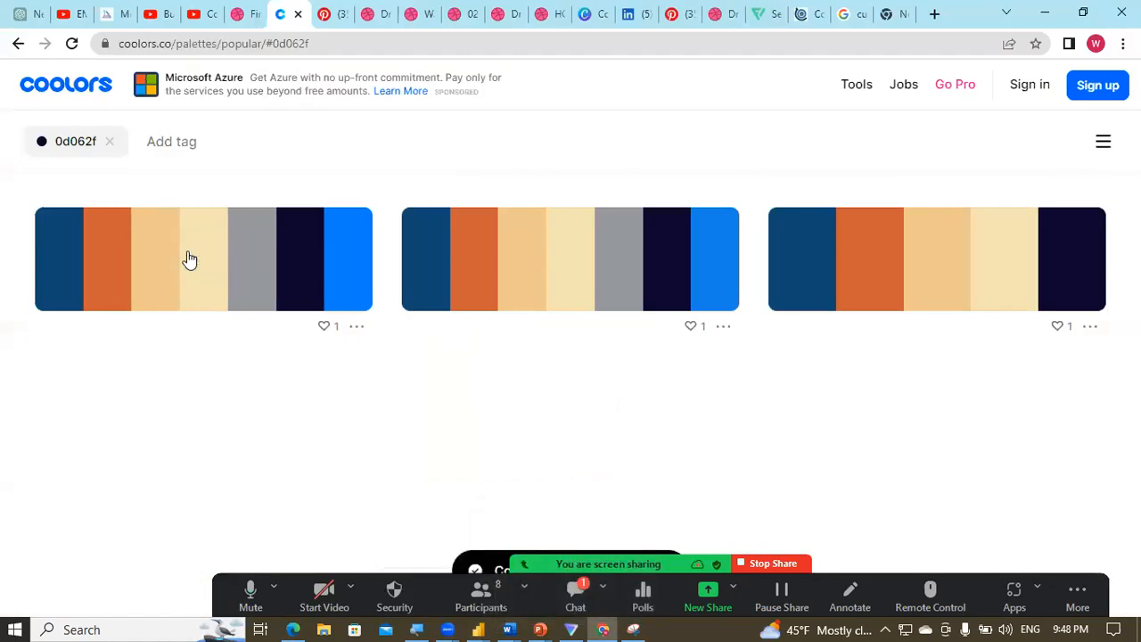
{"action": "mouse_move", "coordinate": [478, 629]}
{"action": "left_click", "coordinate": [401, 566]}
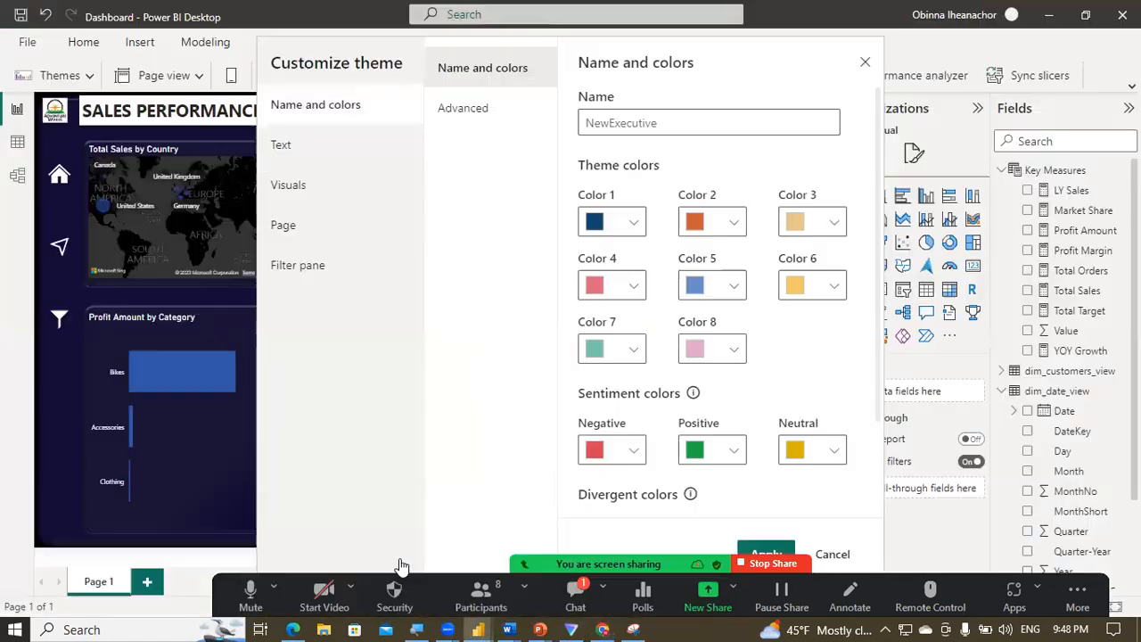
{"action": "left_click", "coordinate": [644, 288]}
{"action": "left_click", "coordinate": [481, 402]}
{"action": "key", "text": "ctrl+a"}
{"action": "key", "text": "ctrl+v"}
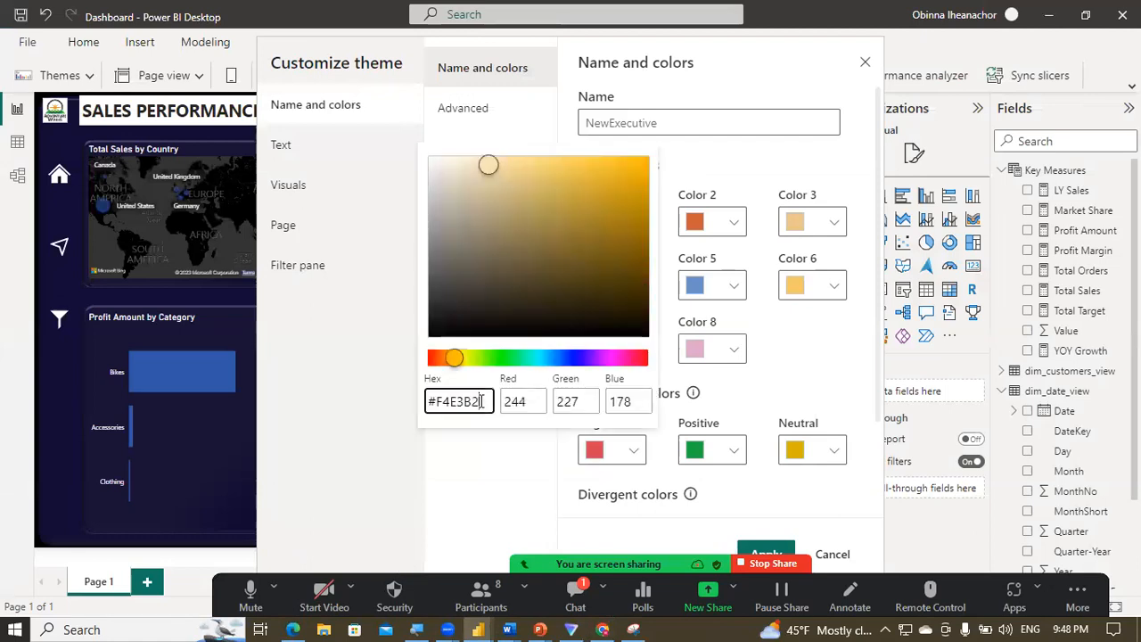
{"action": "left_click", "coordinate": [491, 479]}
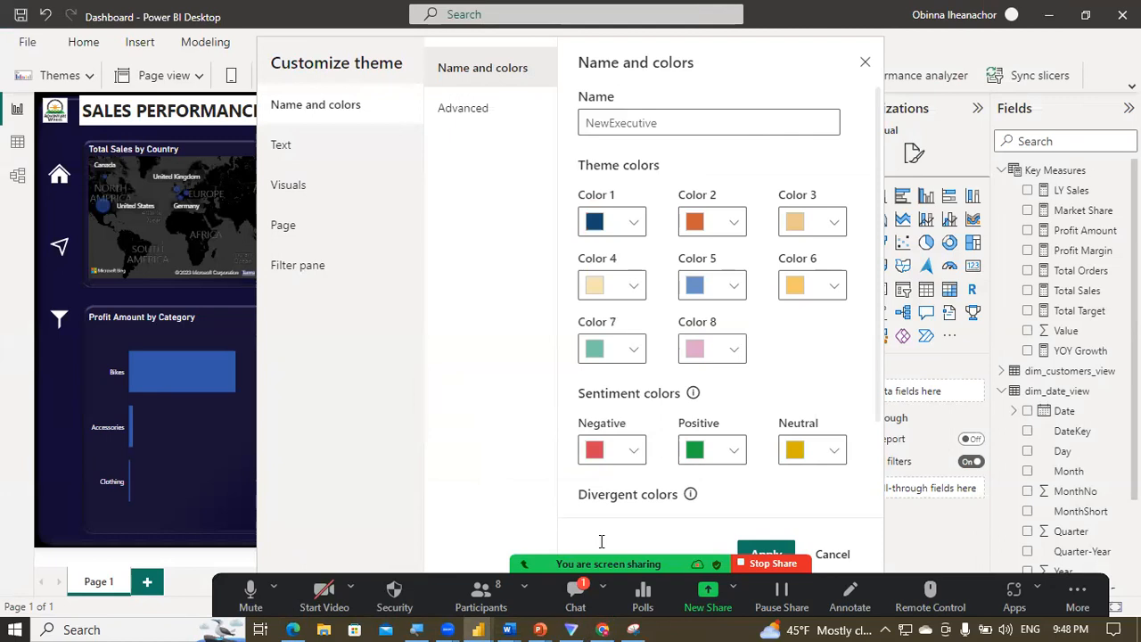
Step: Copy the gray 959A9C of the first Coolors palette in Chrome and set it as theme Color 5 in Power BI
{"action": "key", "text": "alt+Tab"}
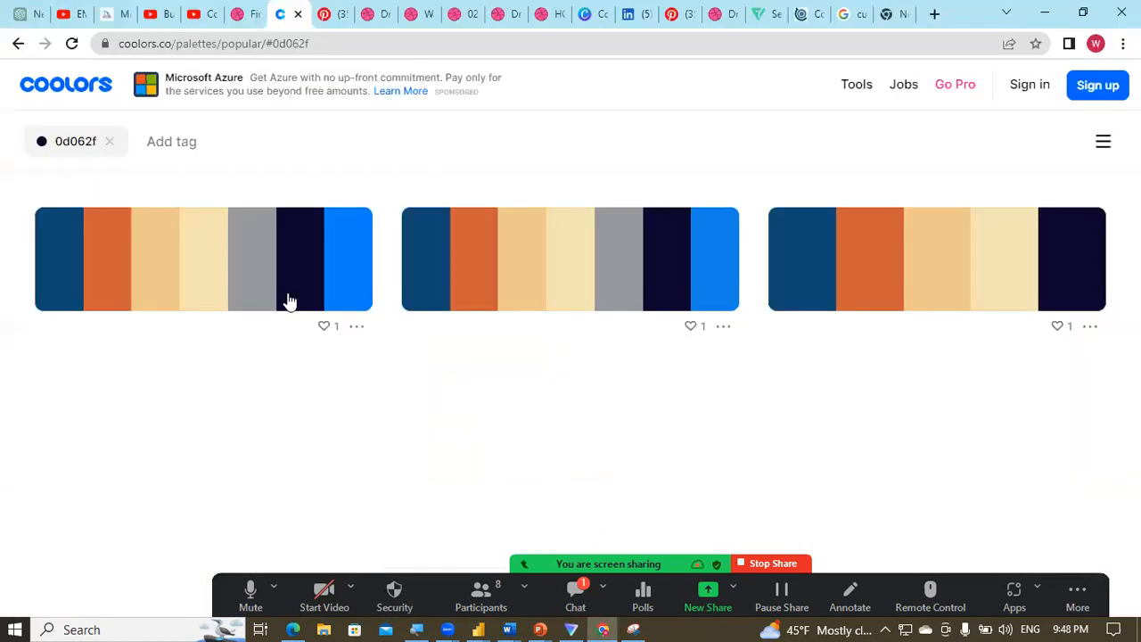
{"action": "left_click", "coordinate": [225, 283]}
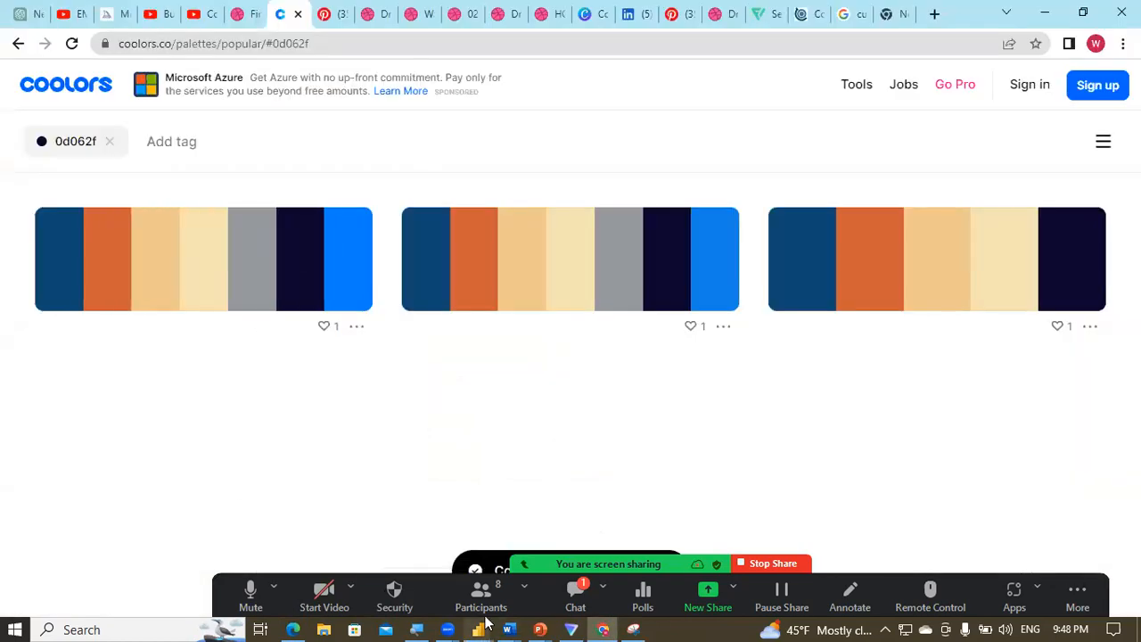
{"action": "mouse_move", "coordinate": [478, 630]}
{"action": "key", "text": "alt+Tab"}
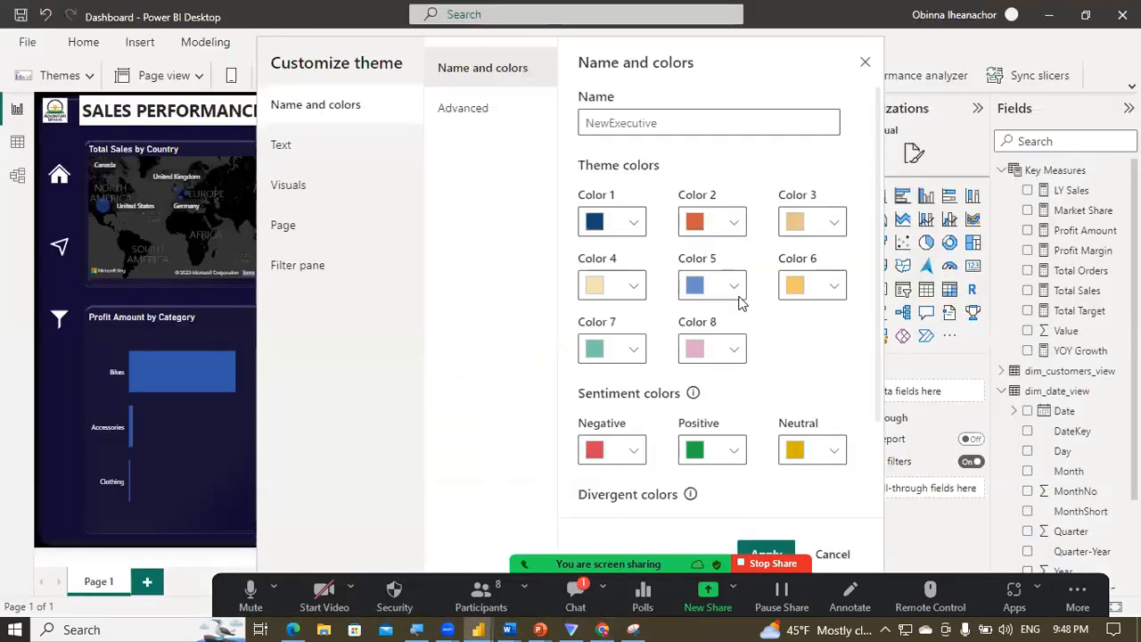
{"action": "left_click", "coordinate": [737, 296]}
{"action": "left_click", "coordinate": [545, 404]}
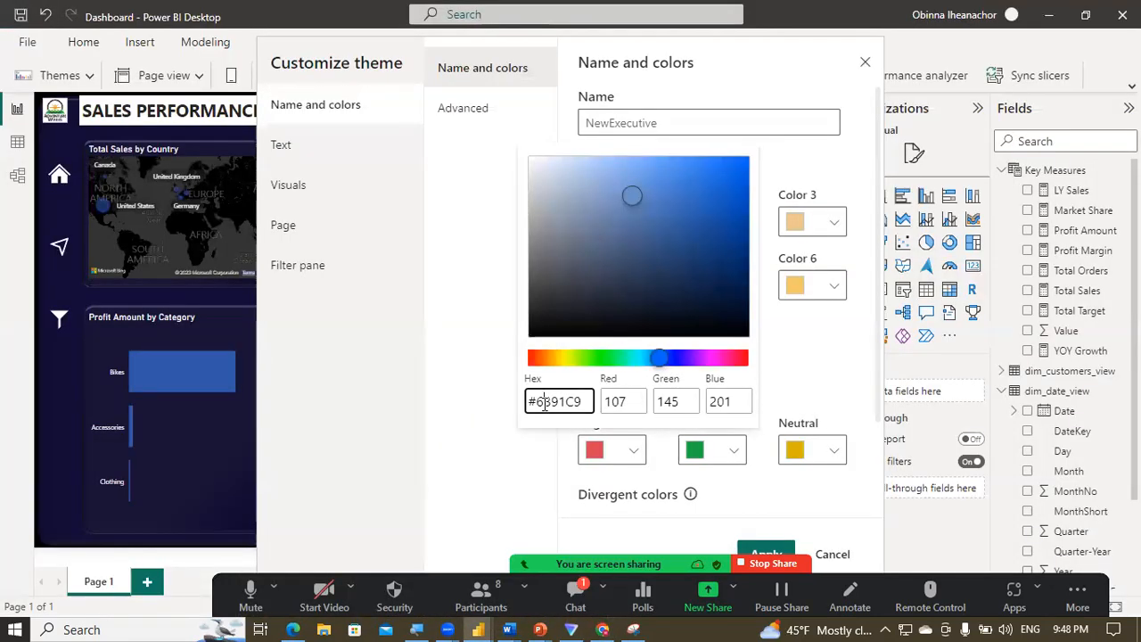
{"action": "key", "text": "ctrl+a"}
{"action": "key", "text": "ctrl+v"}
{"action": "left_click", "coordinate": [505, 451]}
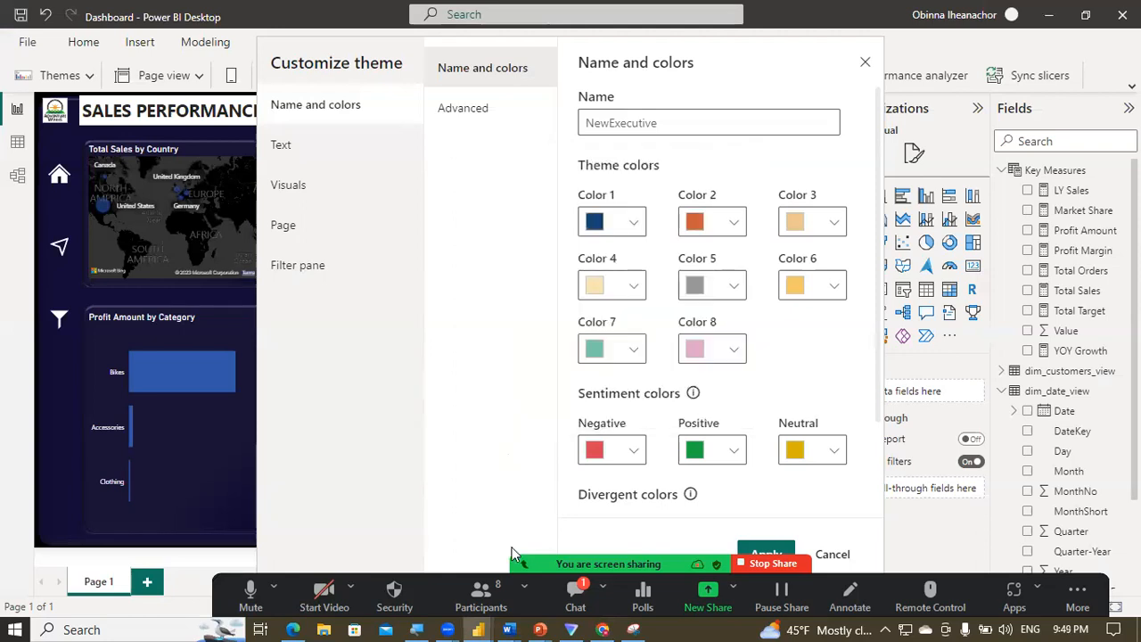
Step: Copy the near-black navy of the first Coolors palette in Chrome and set it as theme Color 6 in Power BI
{"action": "left_click", "coordinate": [600, 628]}
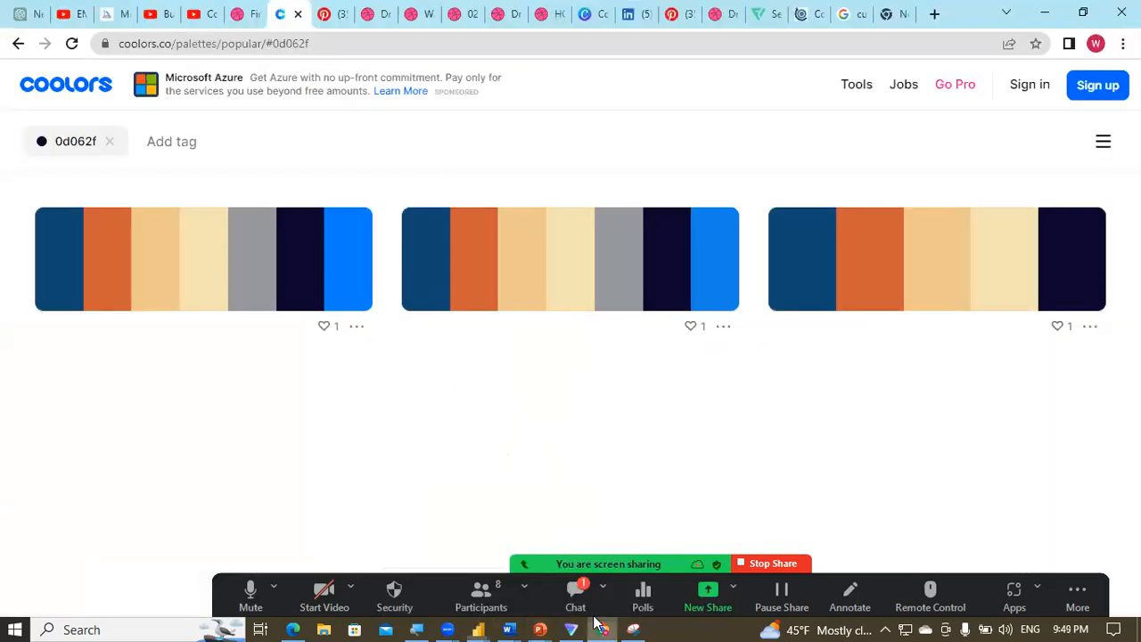
{"action": "left_click", "coordinate": [285, 274]}
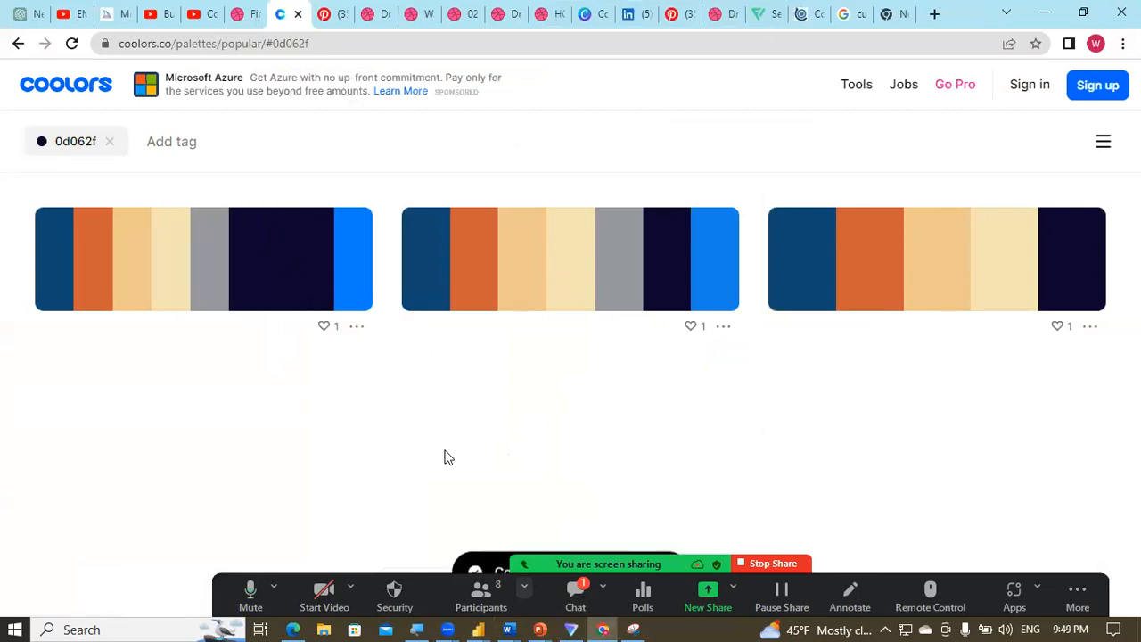
{"action": "left_click", "coordinate": [479, 630]}
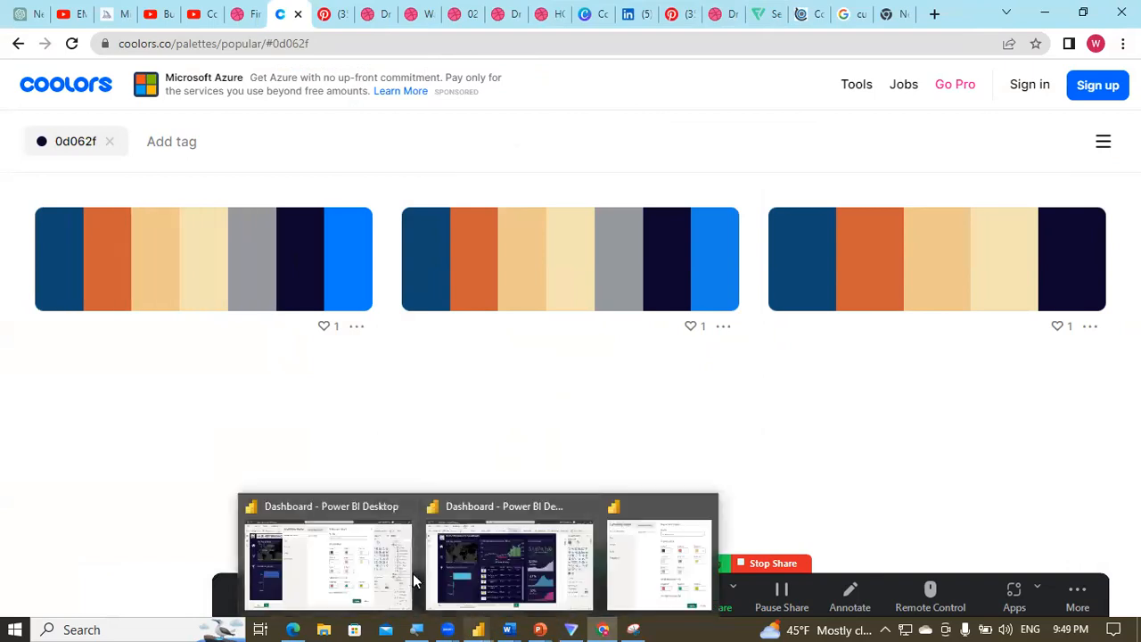
{"action": "left_click", "coordinate": [405, 576]}
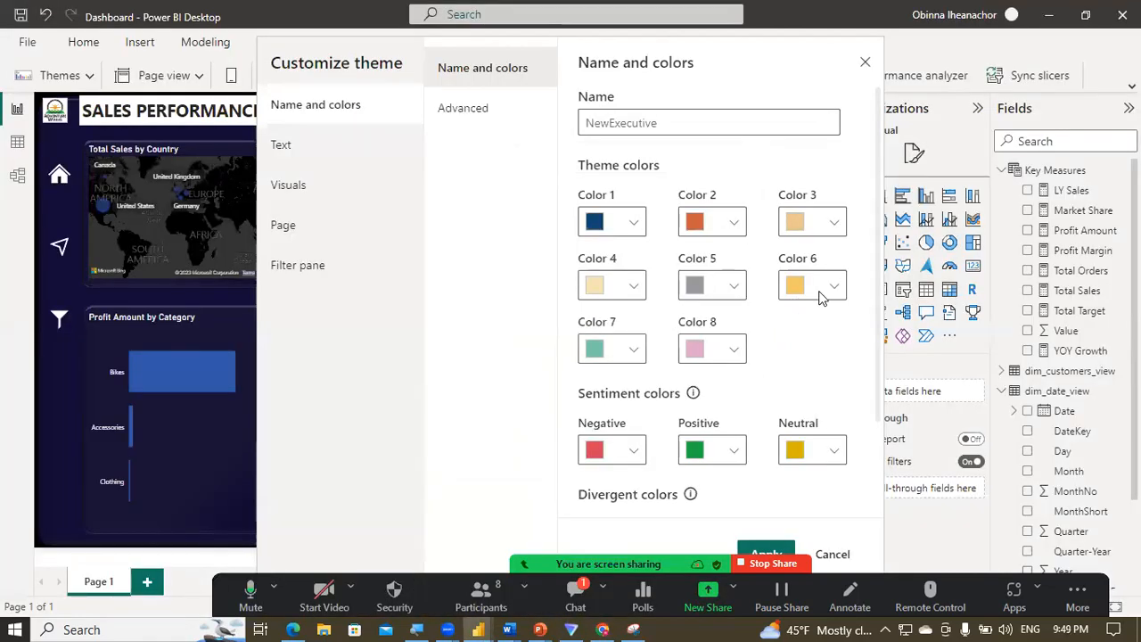
{"action": "left_click", "coordinate": [820, 297]}
{"action": "left_click", "coordinate": [671, 401]}
{"action": "key", "text": "ctrl+a"}
{"action": "key", "text": "ctrl+v"}
{"action": "left_click", "coordinate": [521, 404]}
Step: Copy the bright blue of the first Coolors palette in Chrome and set Power BI theme Color 7 to #007FFF
{"action": "left_click", "coordinate": [602, 629]}
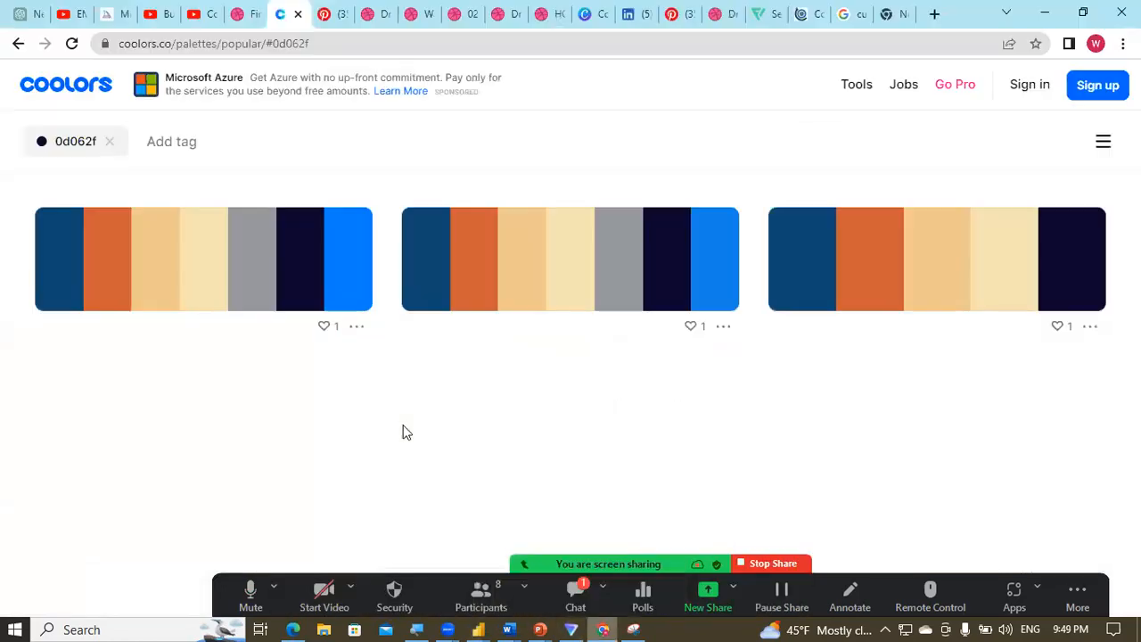
{"action": "left_click", "coordinate": [316, 284]}
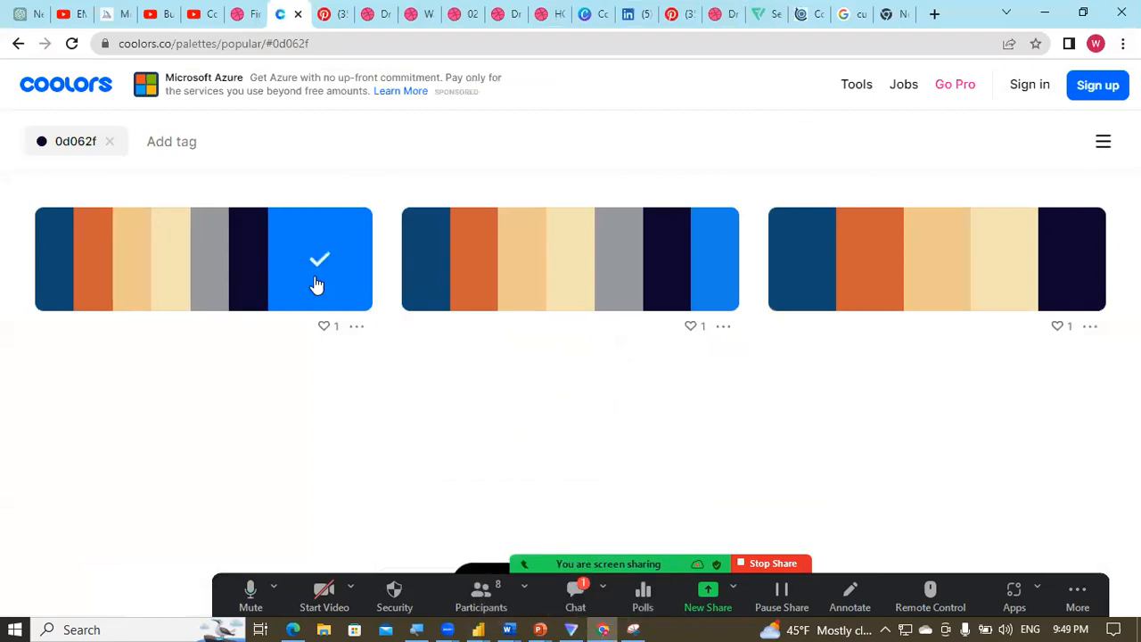
{"action": "left_click", "coordinate": [484, 626]}
{"action": "left_click", "coordinate": [631, 353]}
{"action": "left_click", "coordinate": [631, 314]}
{"action": "key", "text": "ctrl+a"}
{"action": "key", "text": "ctrl+v"}
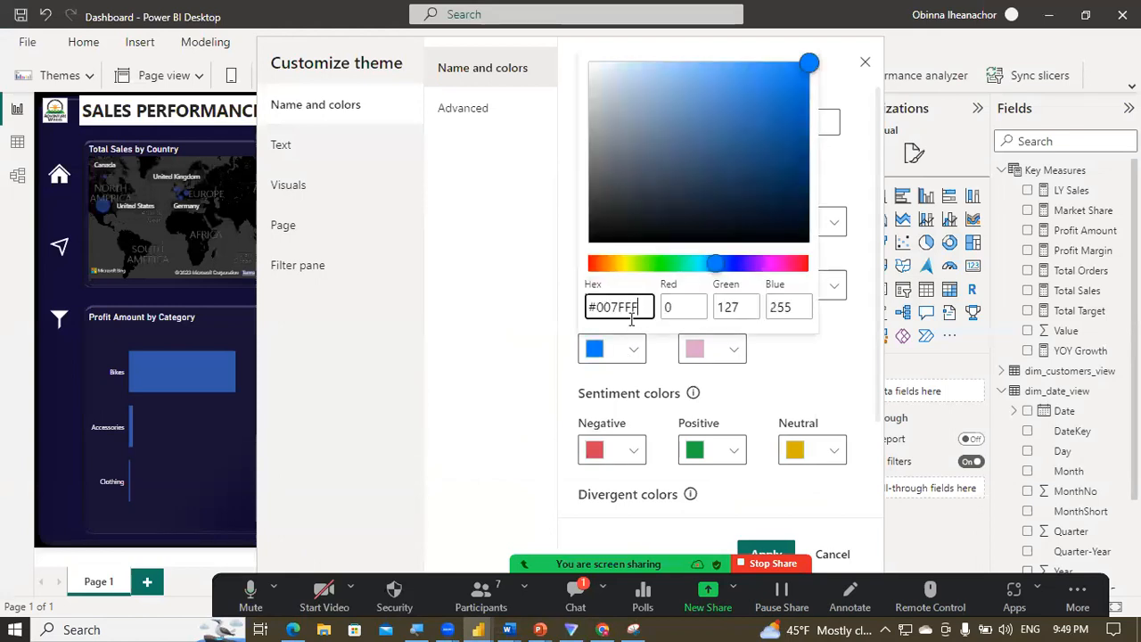
{"action": "left_click", "coordinate": [495, 346]}
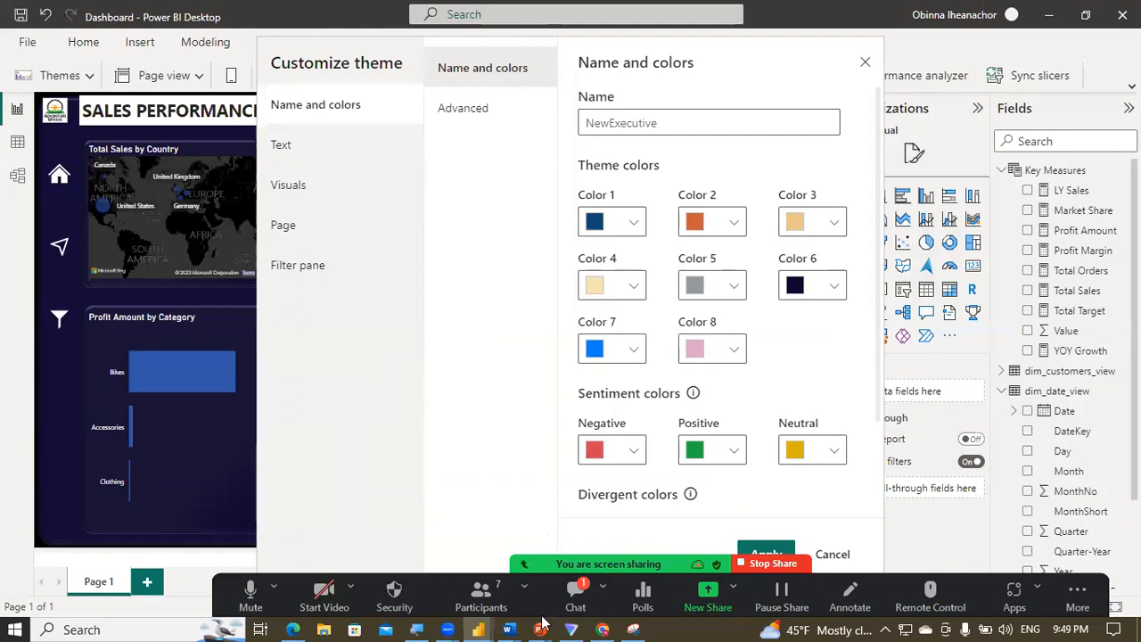
Step: Switch to backgrounds.pptm in PowerPoint and bring the Picture 3 reference dashboard to the front of slide 5
{"action": "mouse_move", "coordinate": [542, 627]}
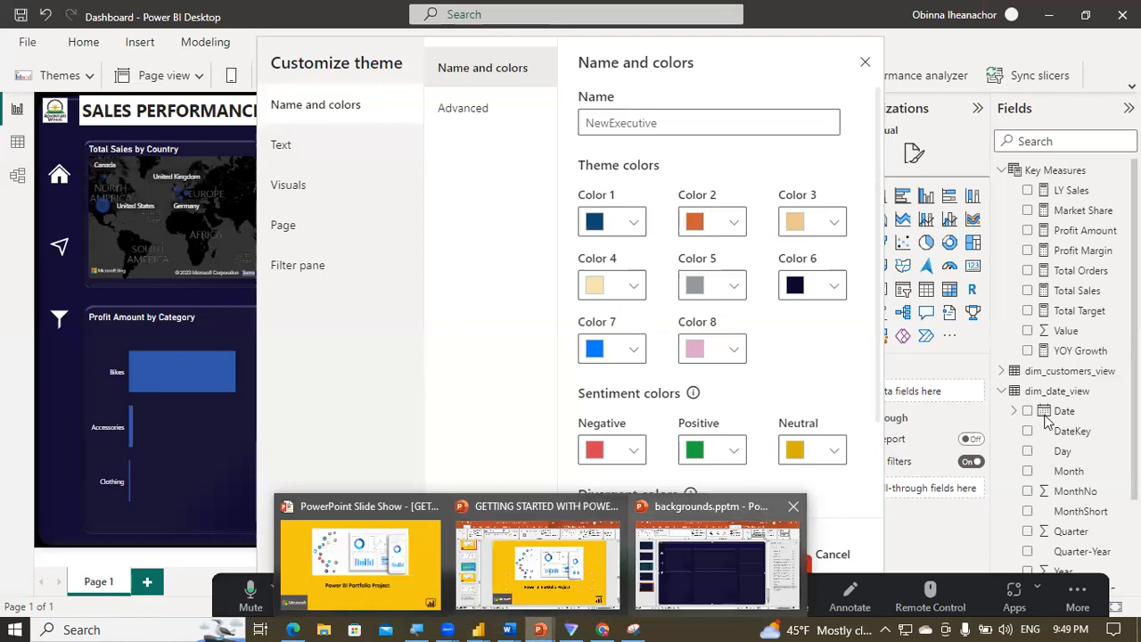
{"action": "left_click", "coordinate": [717, 555]}
{"action": "left_click", "coordinate": [1084, 440]}
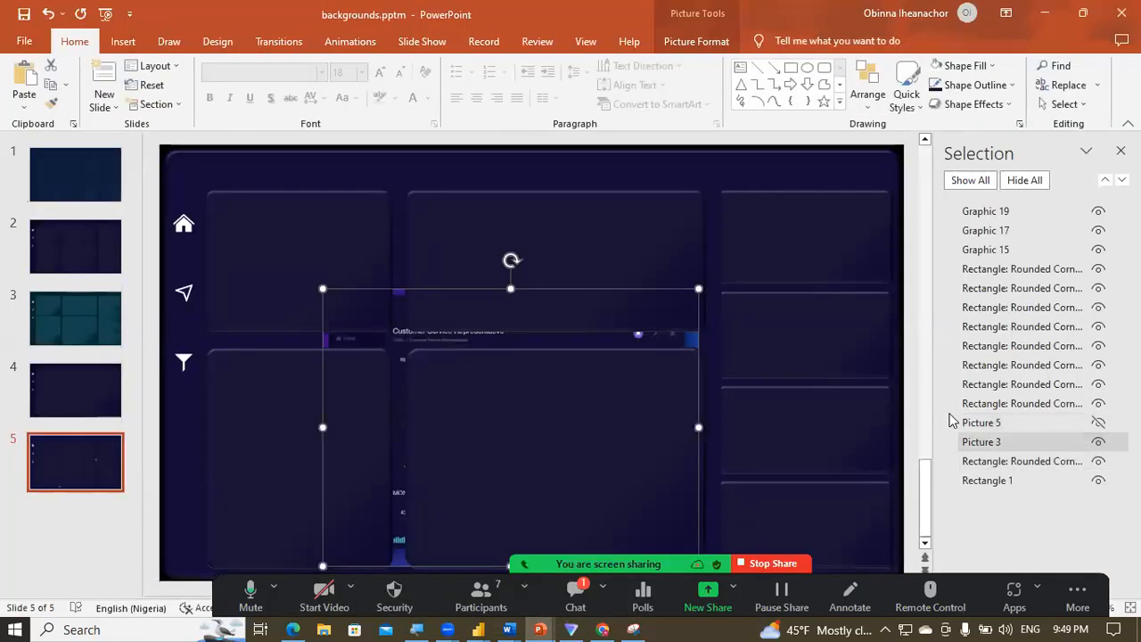
{"action": "left_click_drag", "start_coordinate": [1005, 443], "coordinate": [993, 211]}
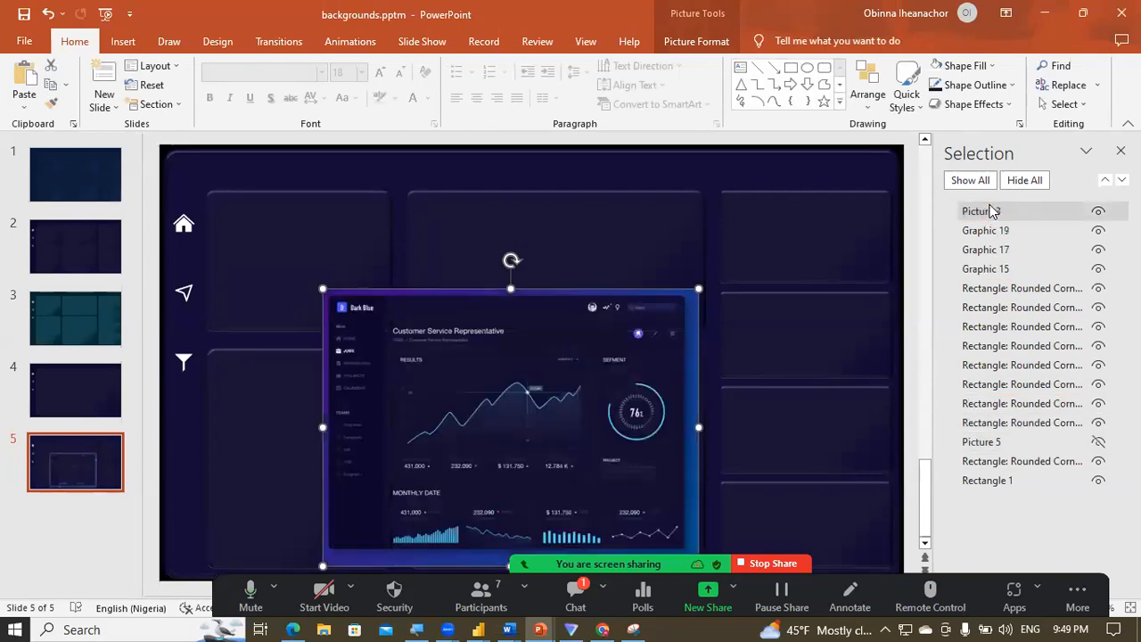
Step: Move the reference dashboard picture up the slide and sample its light blue chart color for the picture border with the Eyedropper
{"action": "left_click_drag", "start_coordinate": [532, 298], "coordinate": [538, 223]}
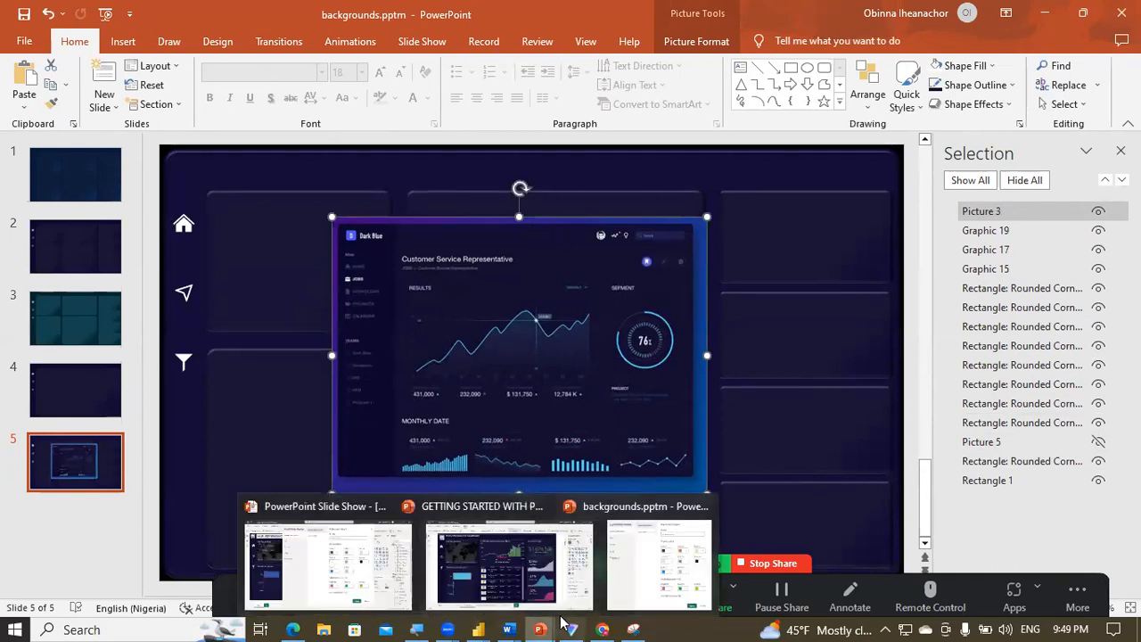
{"action": "left_click", "coordinate": [600, 627]}
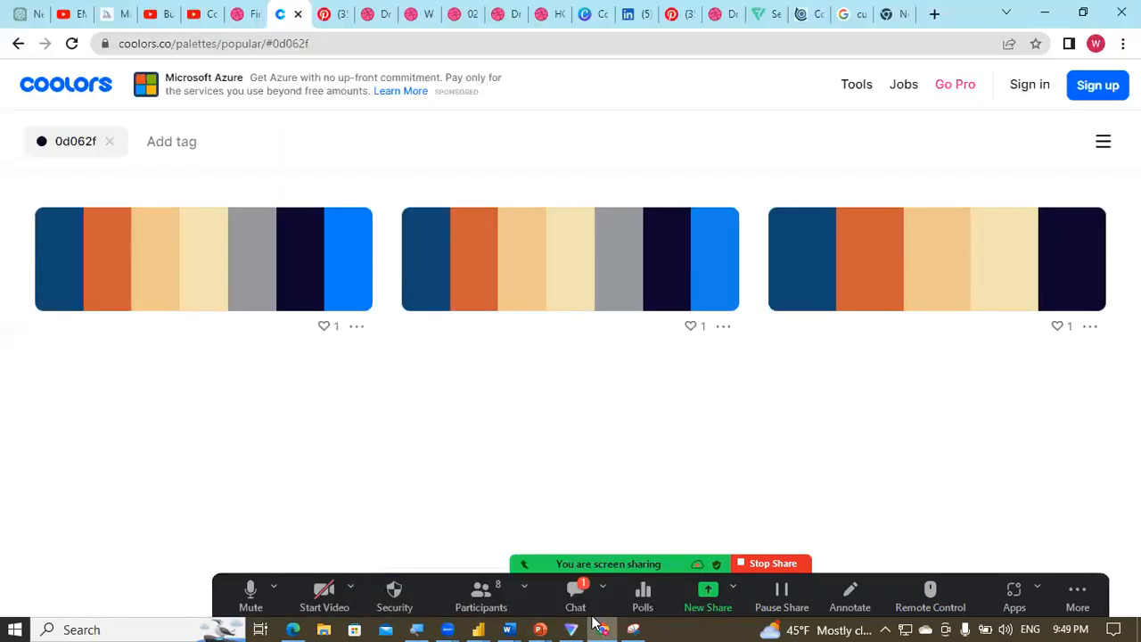
{"action": "left_click", "coordinate": [599, 627]}
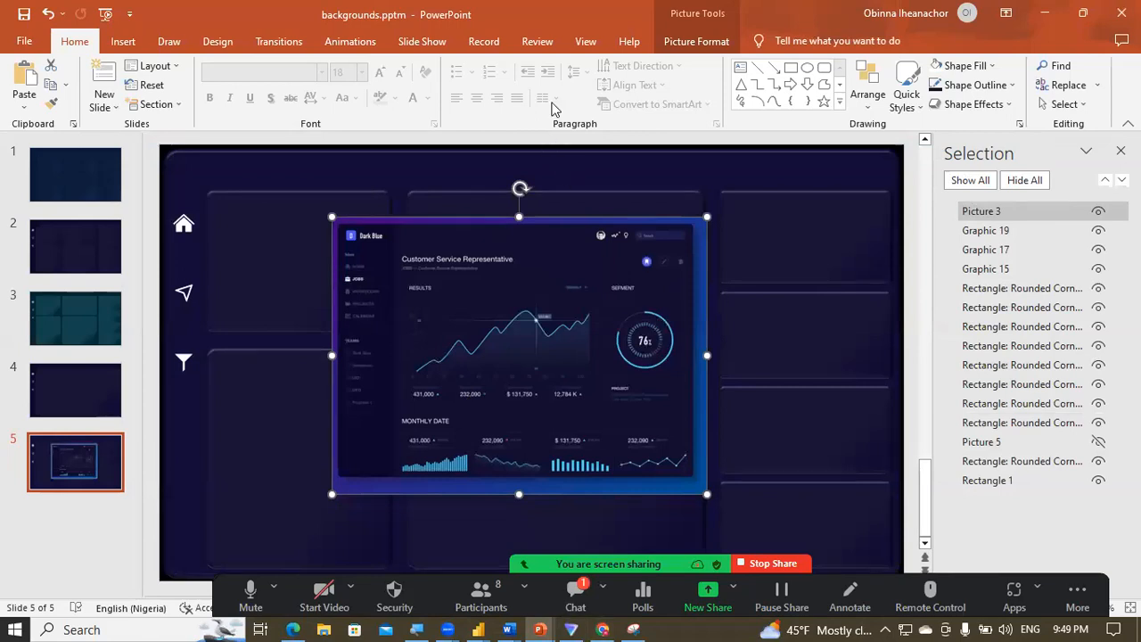
{"action": "left_click", "coordinate": [693, 45]}
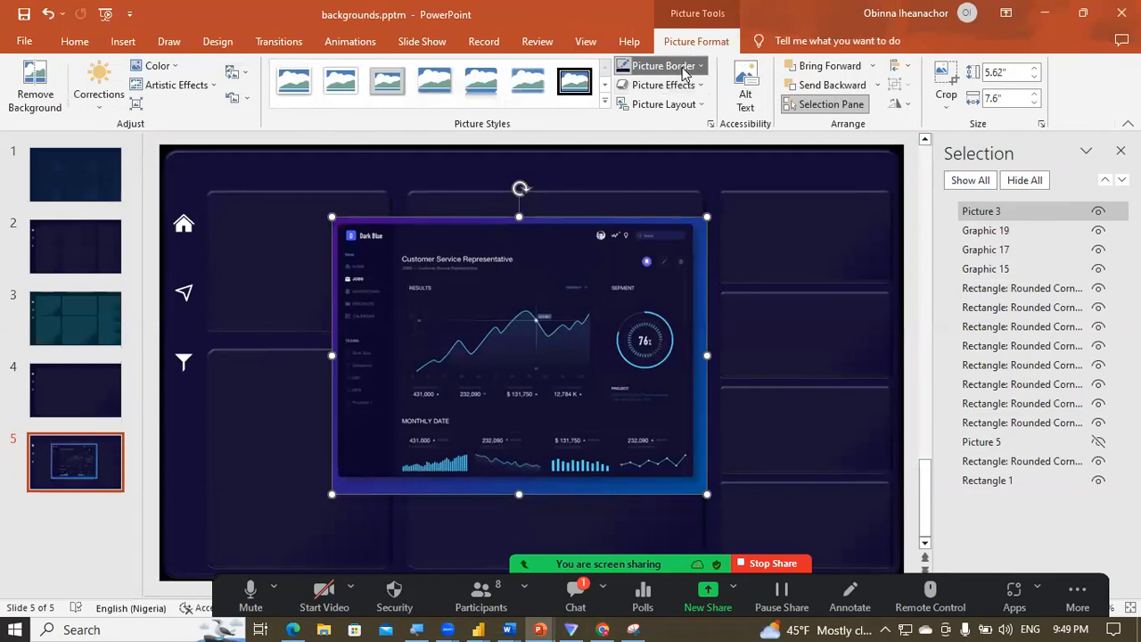
{"action": "left_click", "coordinate": [684, 71]}
{"action": "left_click", "coordinate": [656, 287]}
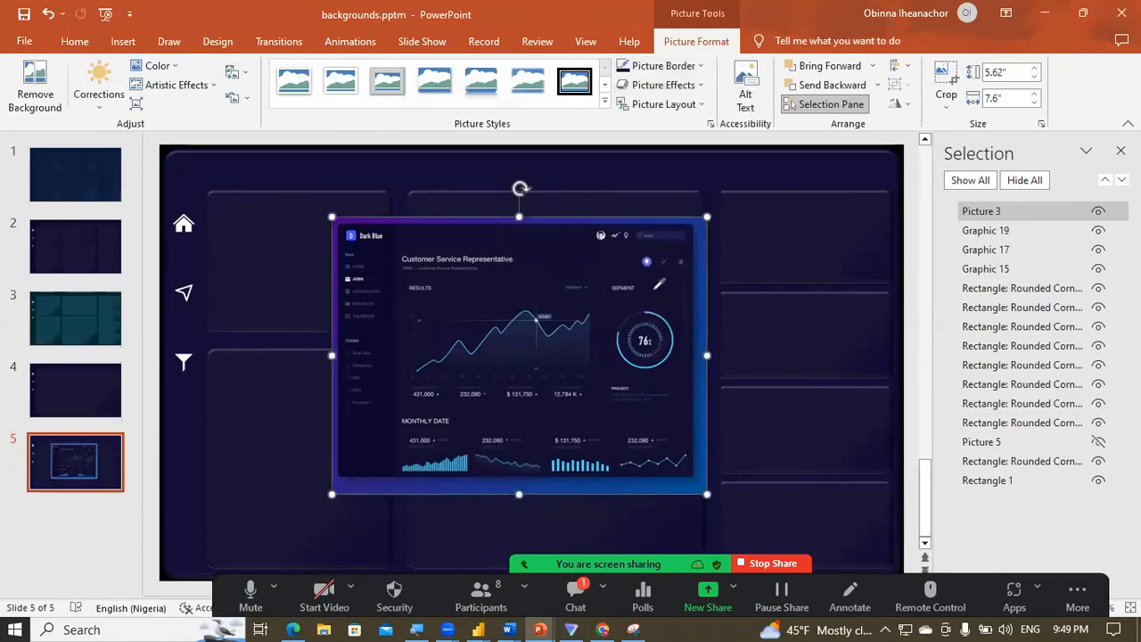
{"action": "left_click", "coordinate": [621, 339]}
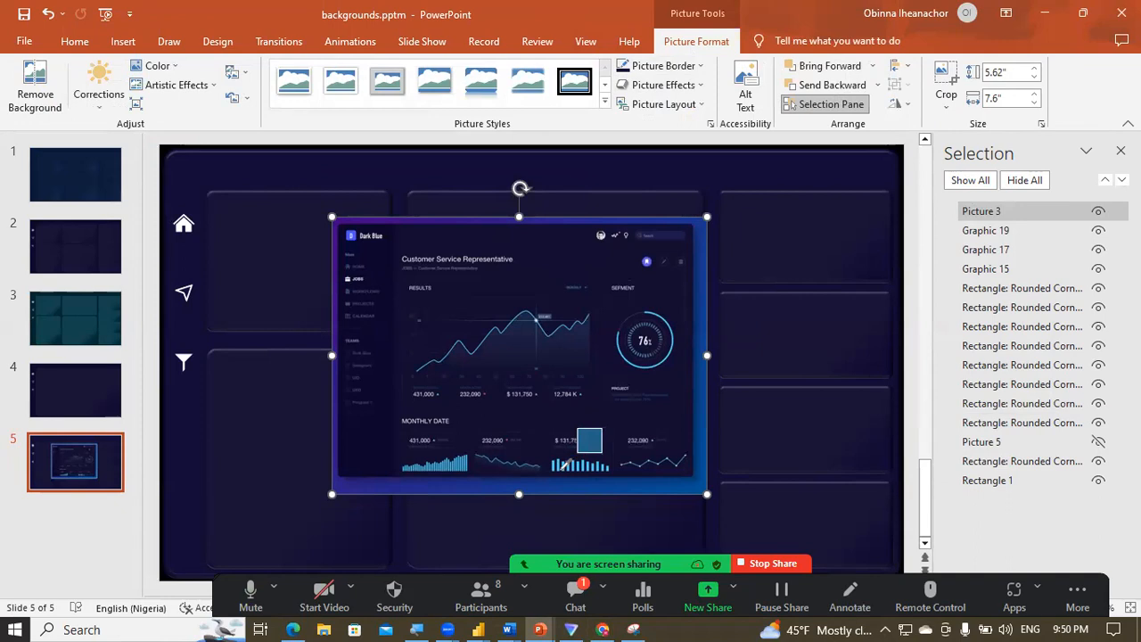
{"action": "left_click", "coordinate": [567, 467]}
Step: Copy the hex code #6DDAFF of the sampled border color from the picture's custom outline color settings
{"action": "left_click", "coordinate": [696, 73]}
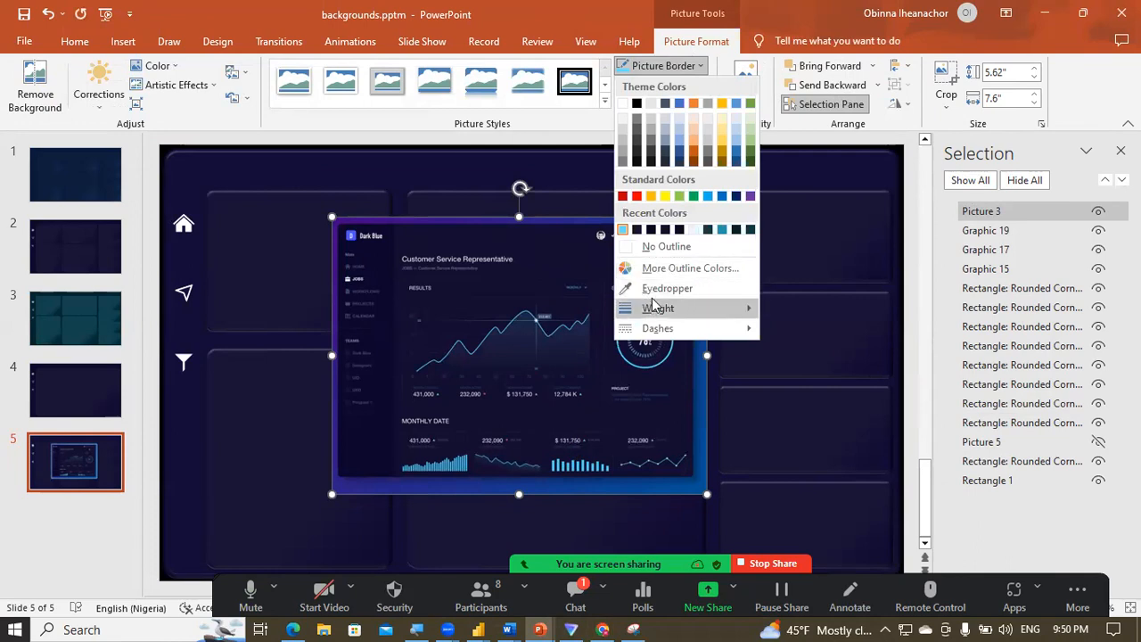
{"action": "left_click", "coordinate": [631, 267]}
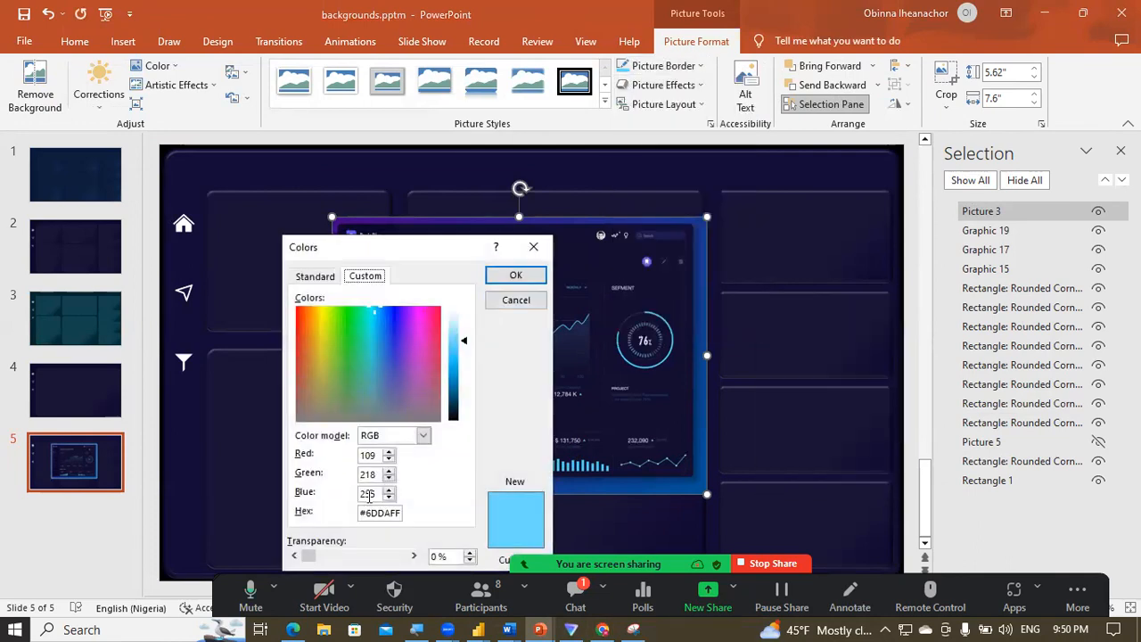
{"action": "double_click", "coordinate": [376, 514]}
{"action": "key", "text": "ctrl+c"}
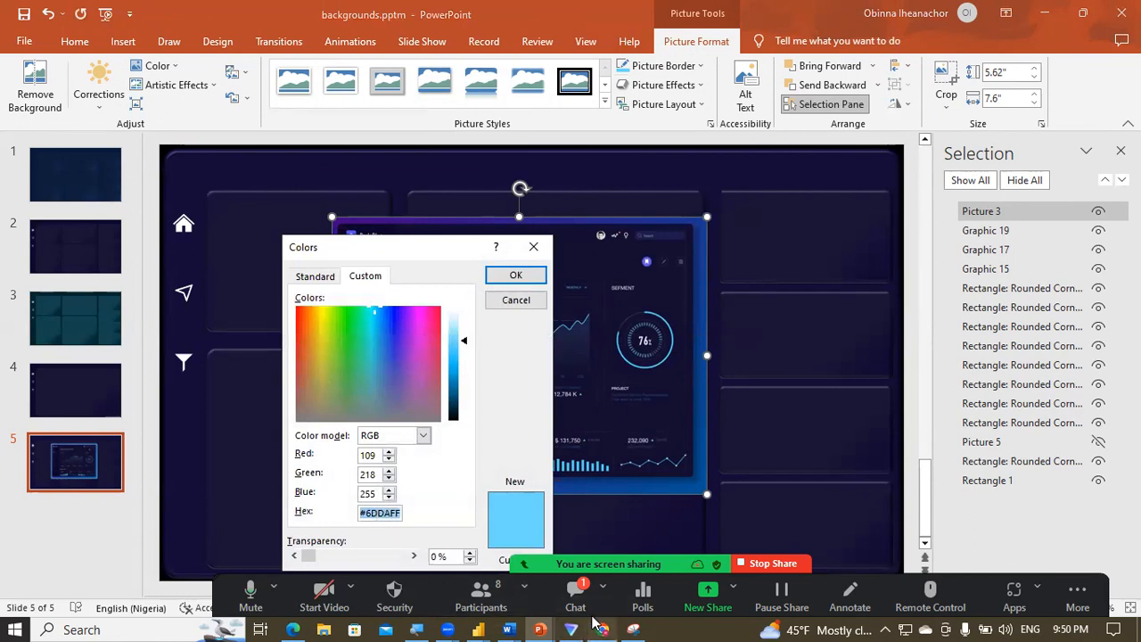
Step: Switch to Power BI and set theme Color 8 to the copied #6DDAFF
{"action": "left_click", "coordinate": [483, 624]}
{"action": "left_click", "coordinate": [734, 350]}
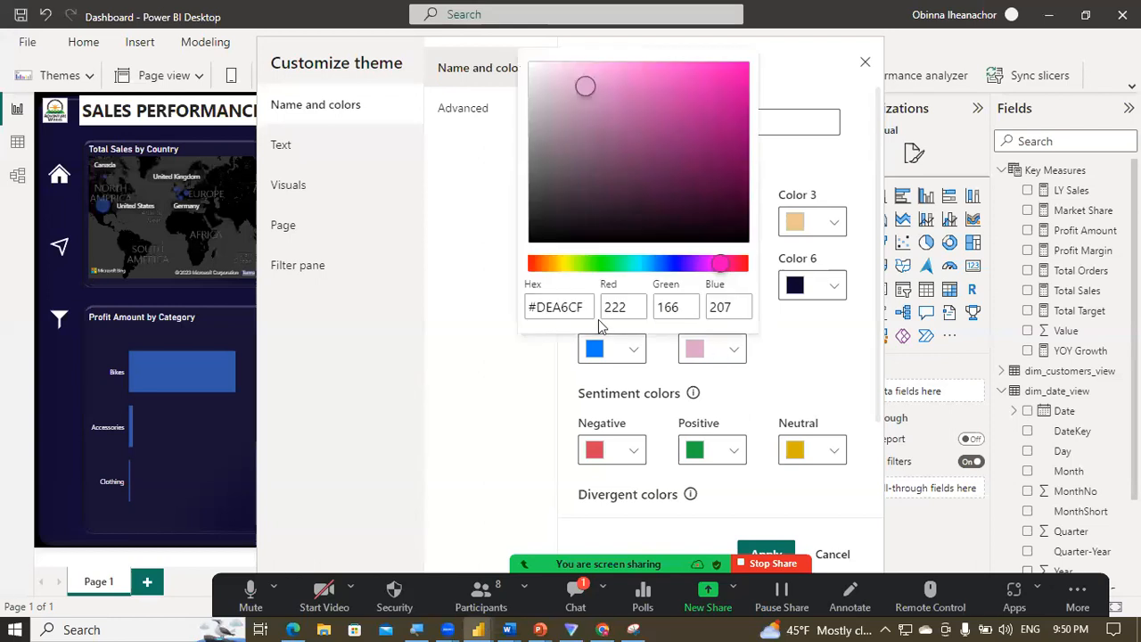
{"action": "left_click", "coordinate": [577, 306]}
{"action": "triple_click", "coordinate": [578, 305]}
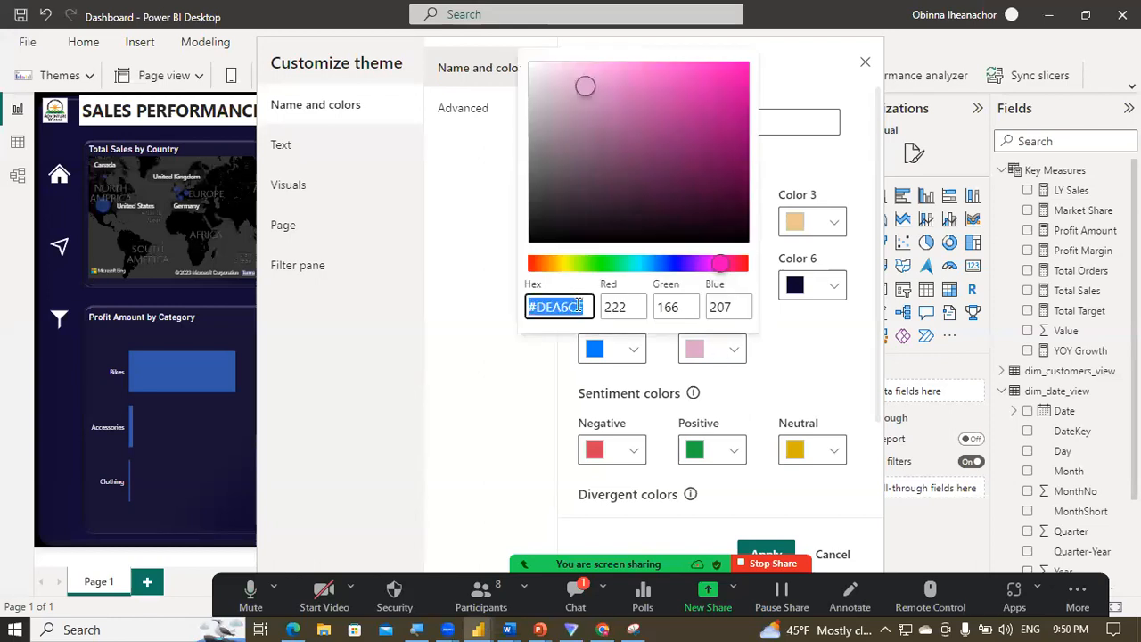
{"action": "key", "text": "ctrl+v"}
{"action": "left_click", "coordinate": [780, 337]}
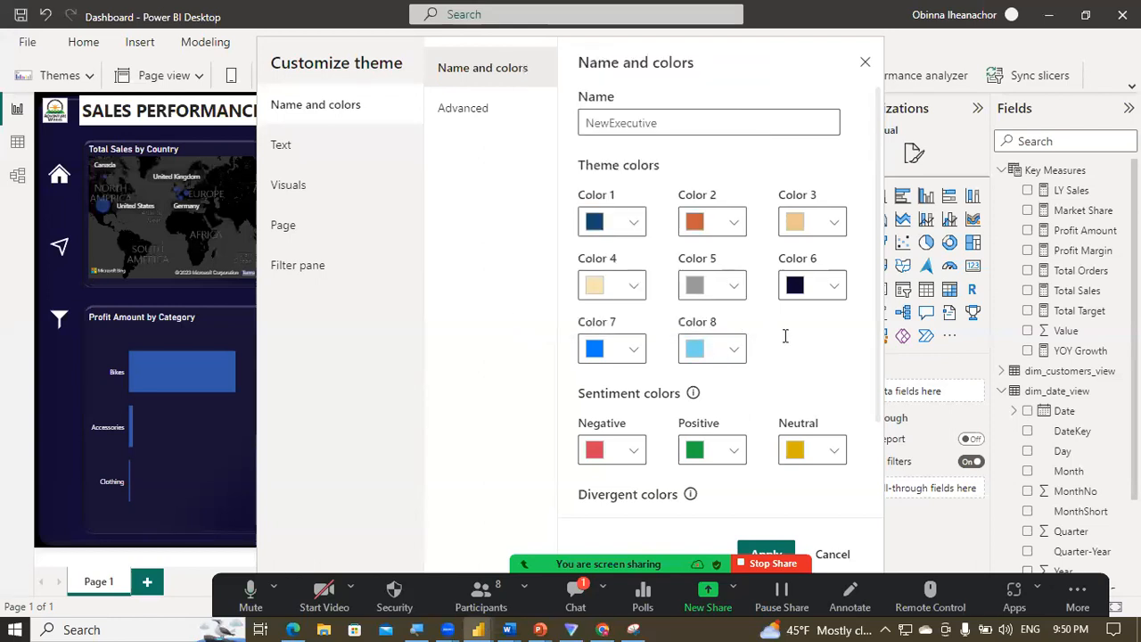
Step: Set the font family of the theme's title text to Segoe UI
{"action": "left_click", "coordinate": [300, 151]}
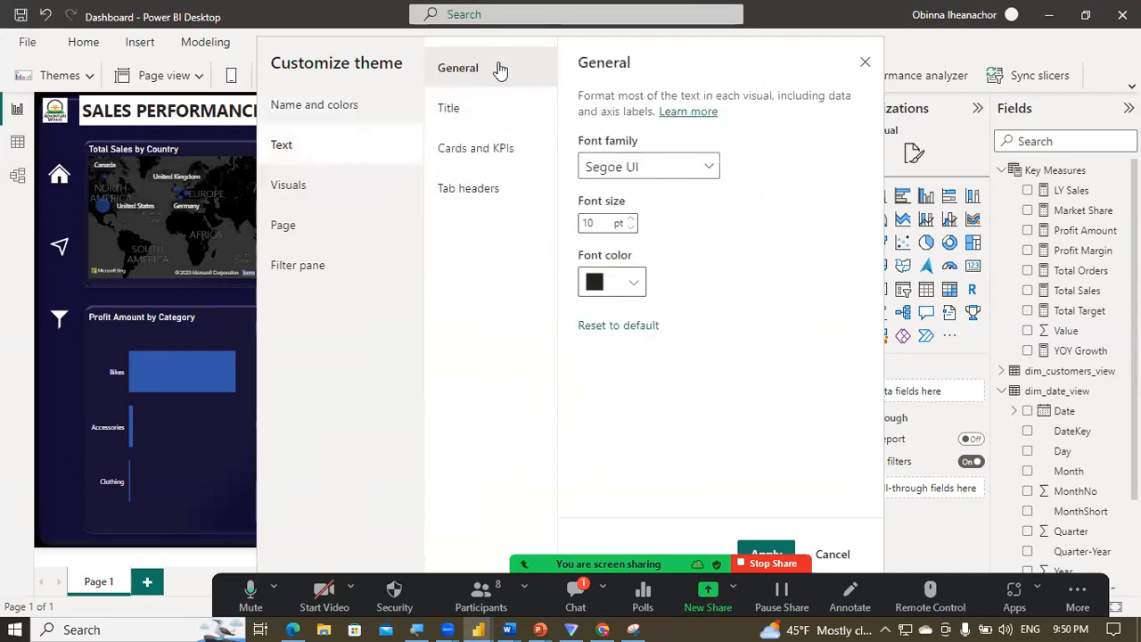
{"action": "left_click", "coordinate": [498, 117]}
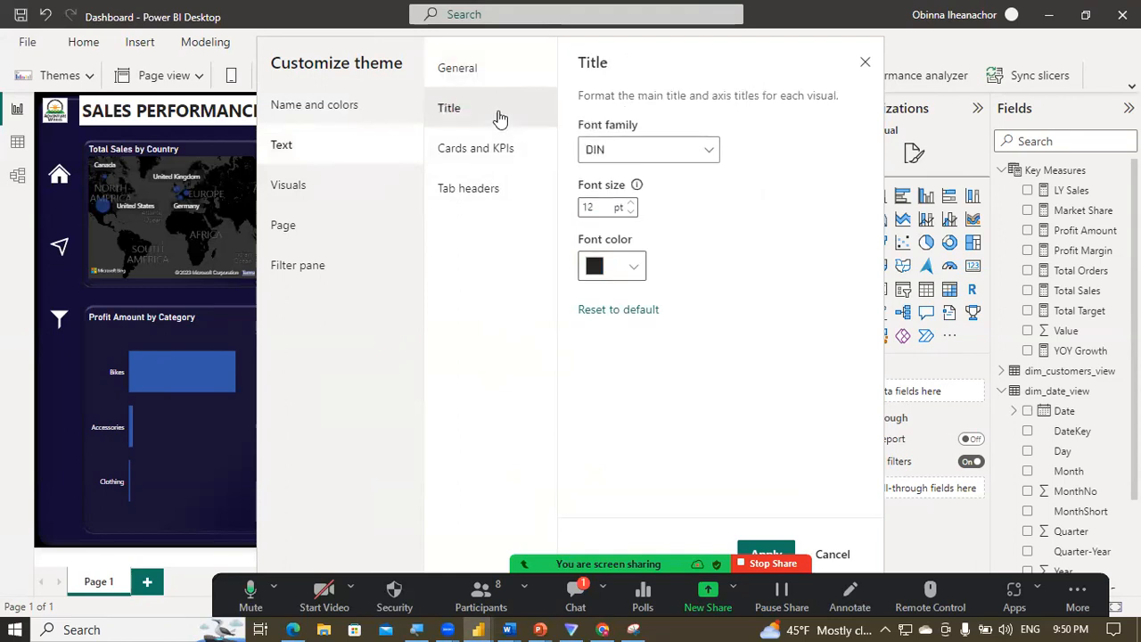
{"action": "left_click", "coordinate": [708, 155]}
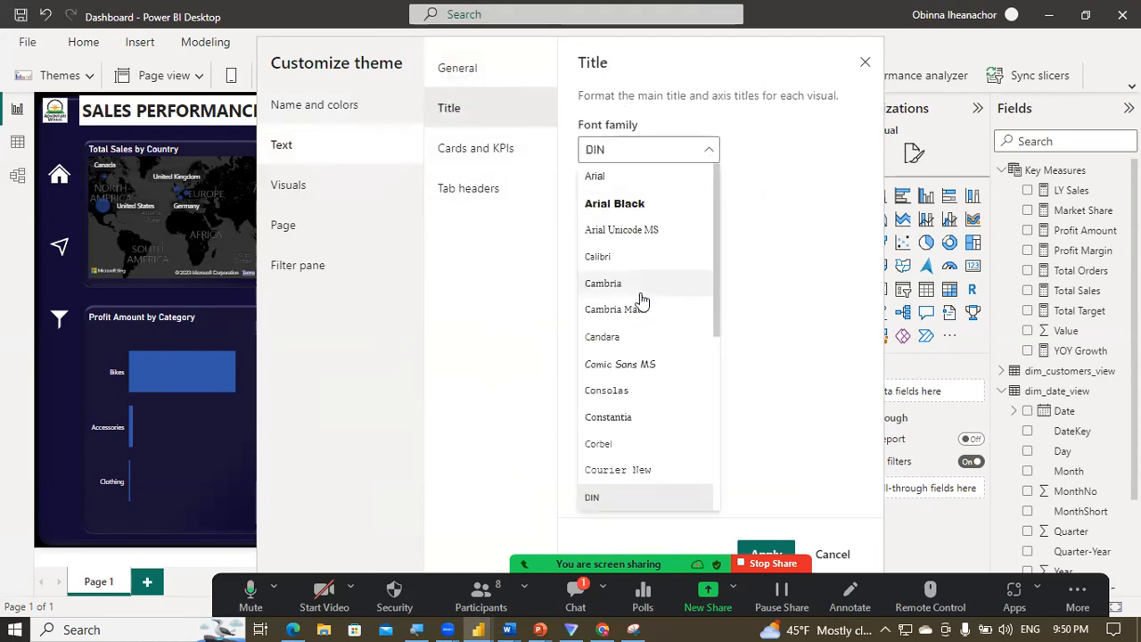
{"action": "left_click_drag", "start_coordinate": [717, 301], "coordinate": [692, 432]}
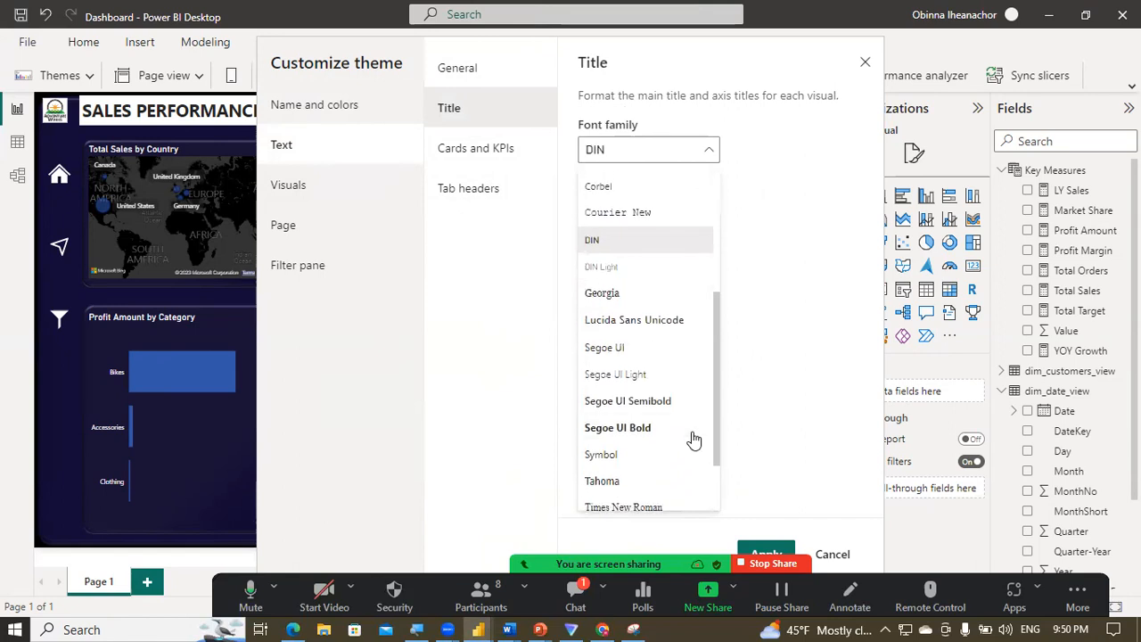
{"action": "left_click", "coordinate": [620, 349]}
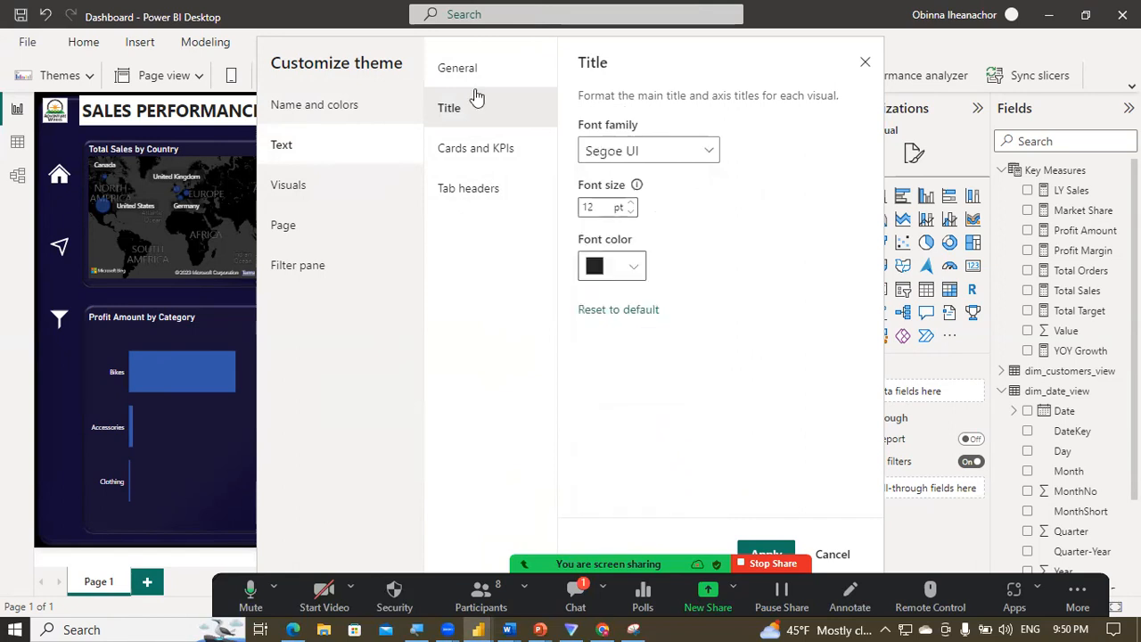
Step: Set the font family of the theme's Cards and KPIs text to Segoe UI
{"action": "left_click", "coordinate": [484, 149]}
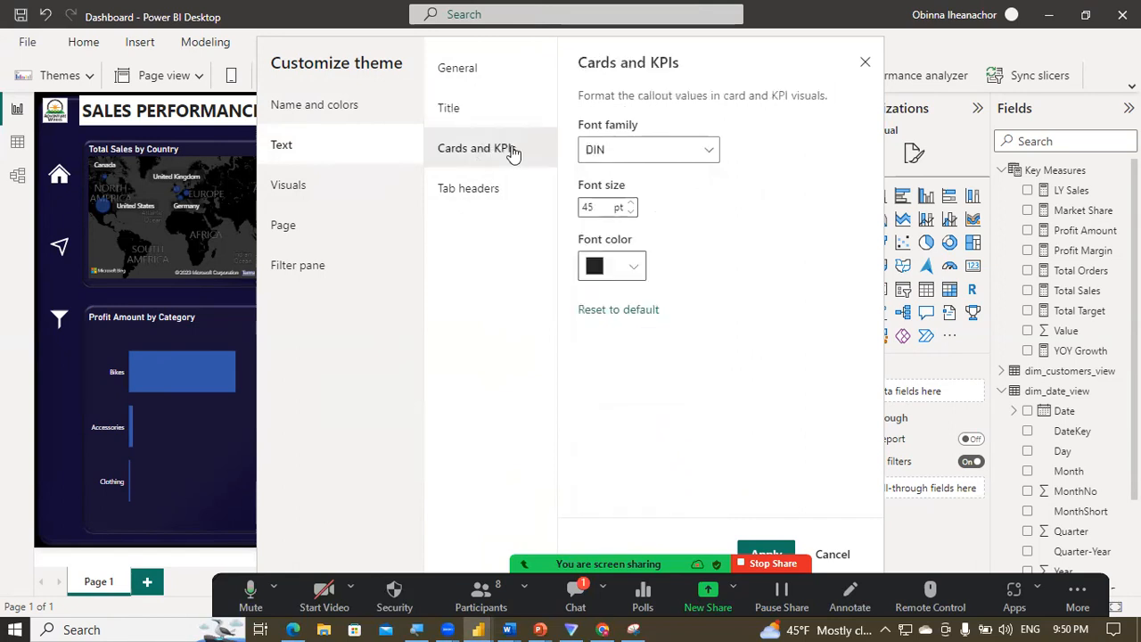
{"action": "left_click", "coordinate": [701, 157]}
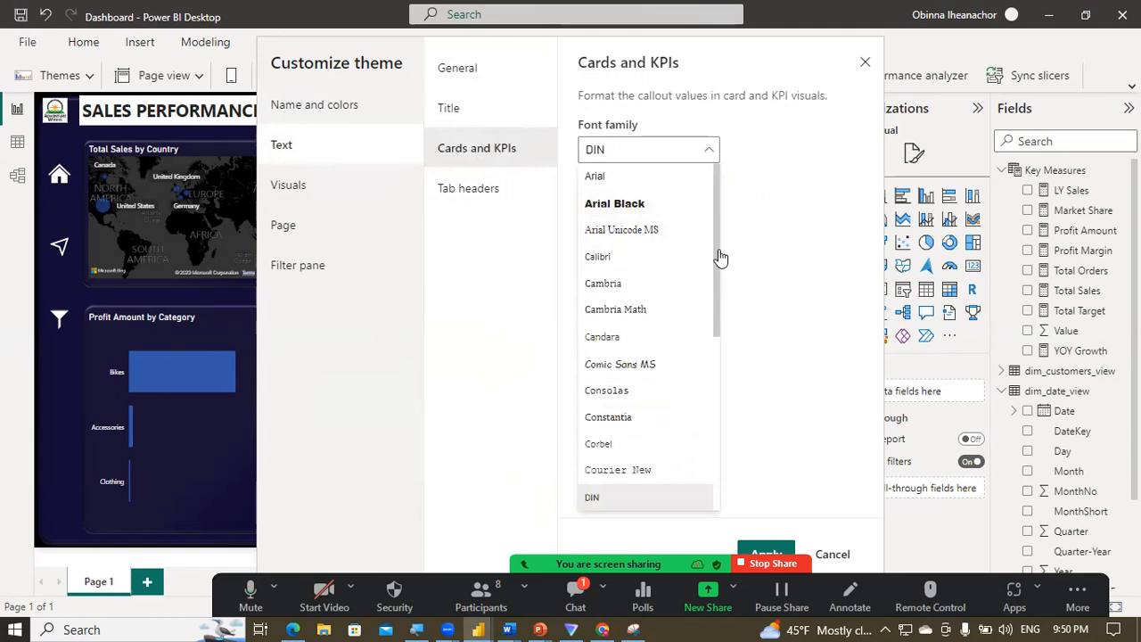
{"action": "scroll", "coordinate": [714, 312], "scroll_direction": "down", "scroll_amount": 5}
{"action": "left_click", "coordinate": [636, 348]}
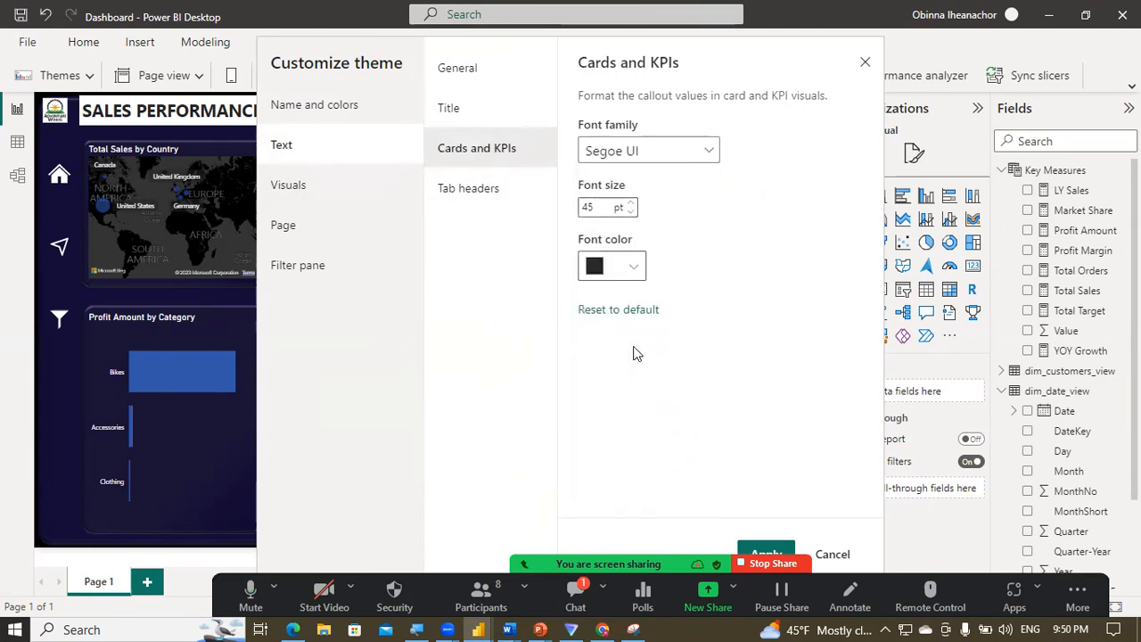
Step: Check the theme's tab header, visual and page settings, and apply the customized theme to the report
{"action": "left_click", "coordinate": [510, 186]}
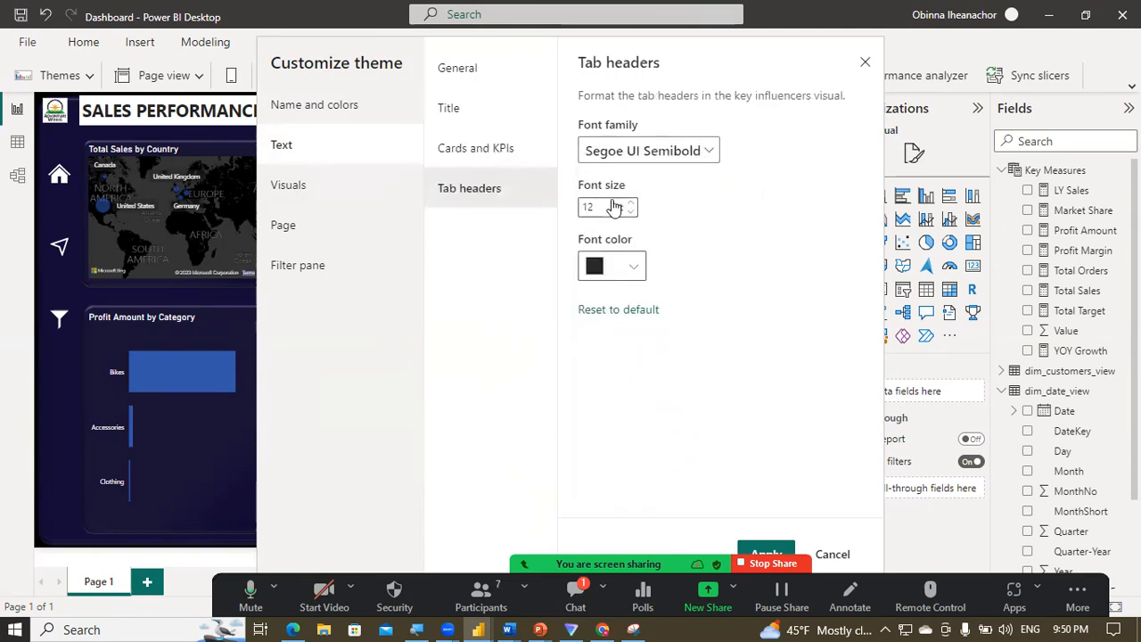
{"action": "left_click", "coordinate": [321, 189]}
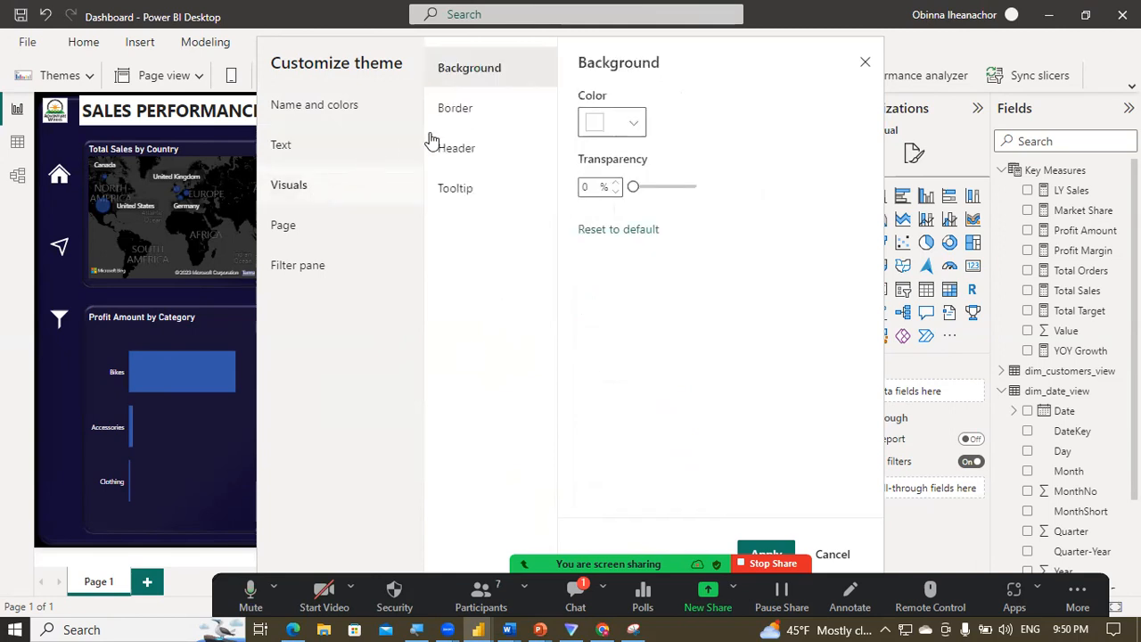
{"action": "left_click", "coordinate": [458, 125]}
{"action": "left_click", "coordinate": [331, 245]}
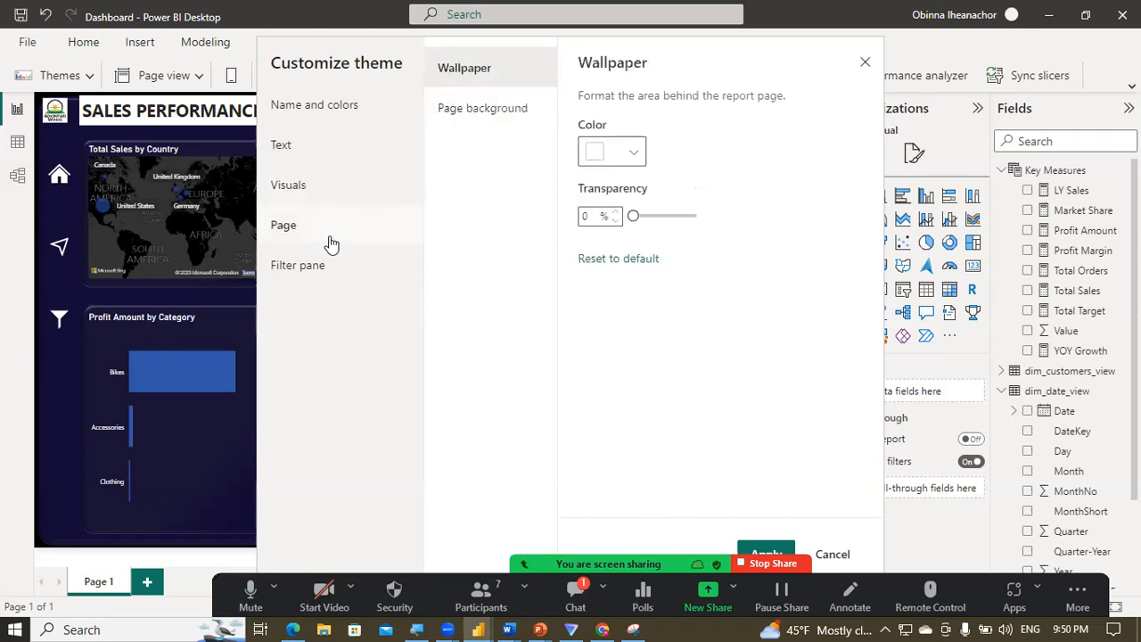
{"action": "left_click", "coordinate": [764, 546]}
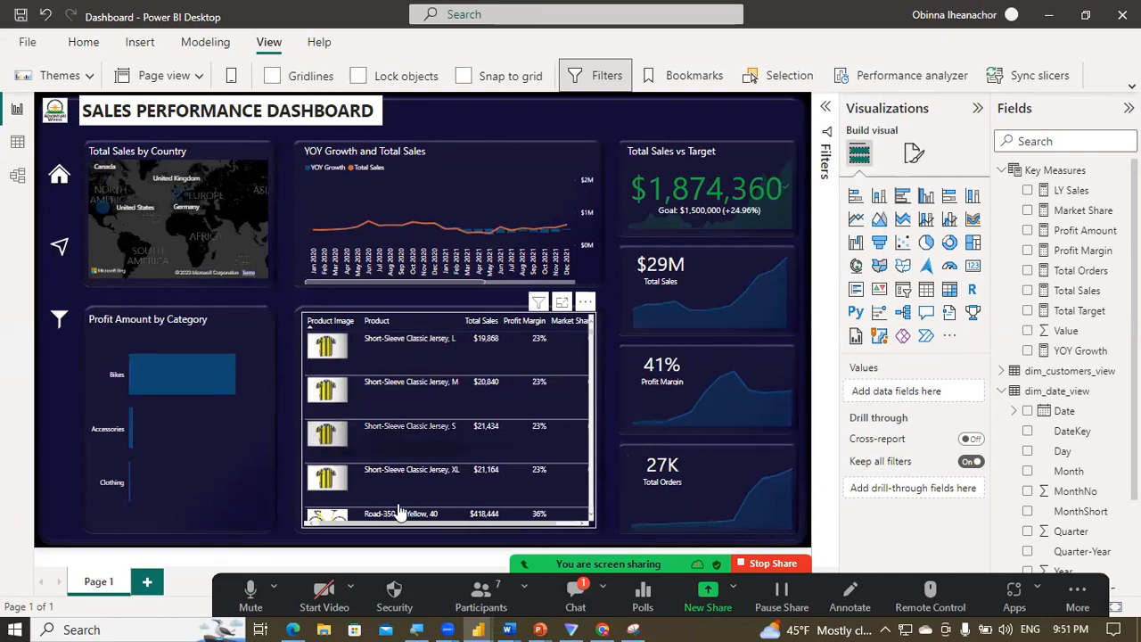
Step: Compare the report with the finished Sales Performance Dashboard in the other Power BI window, and return to the working report
{"action": "mouse_move", "coordinate": [479, 627]}
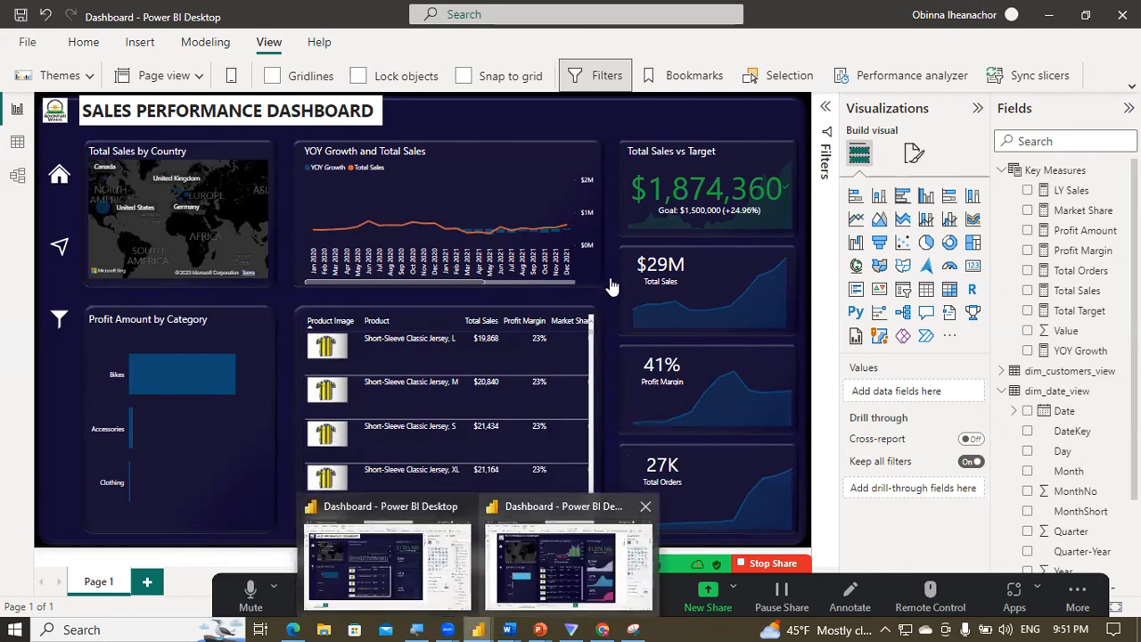
{"action": "left_click", "coordinate": [568, 563]}
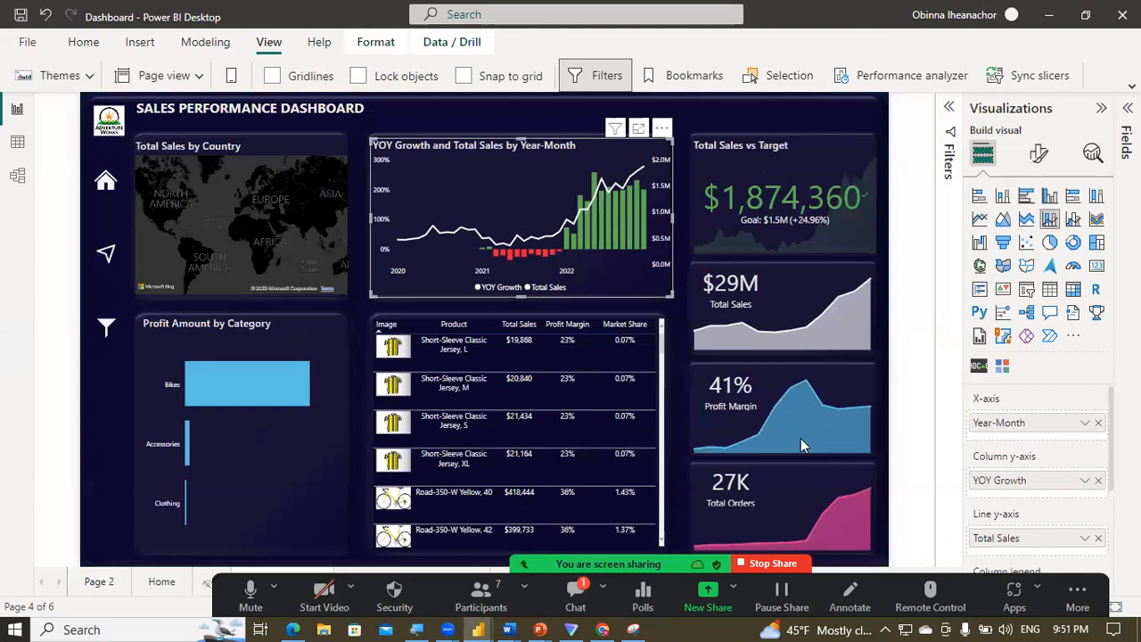
{"action": "mouse_move", "coordinate": [479, 629]}
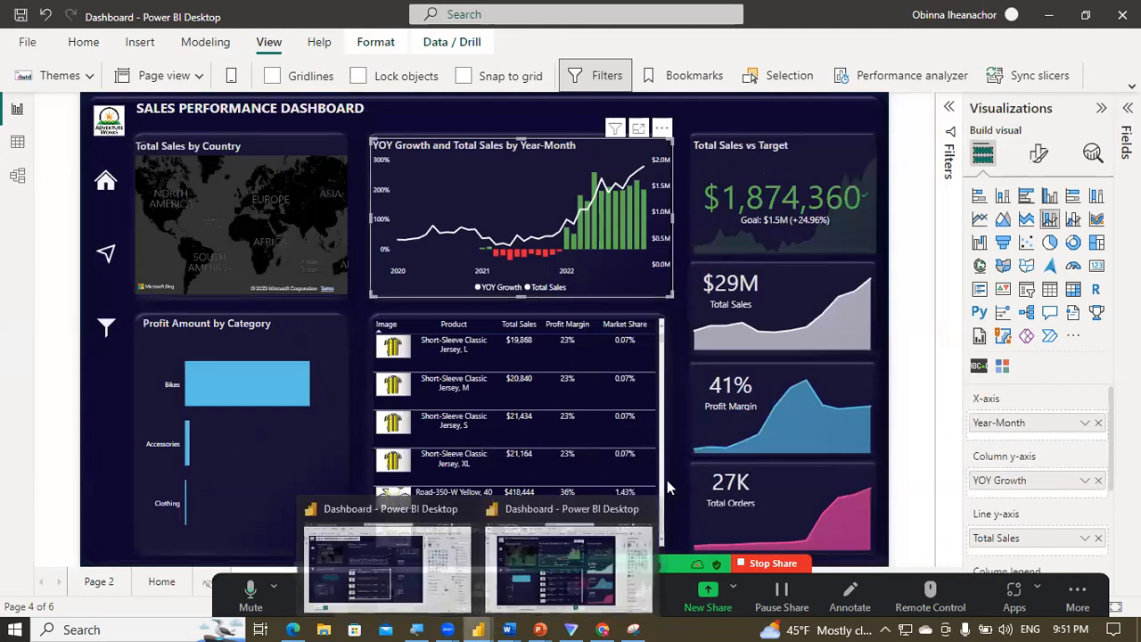
{"action": "left_click", "coordinate": [424, 589]}
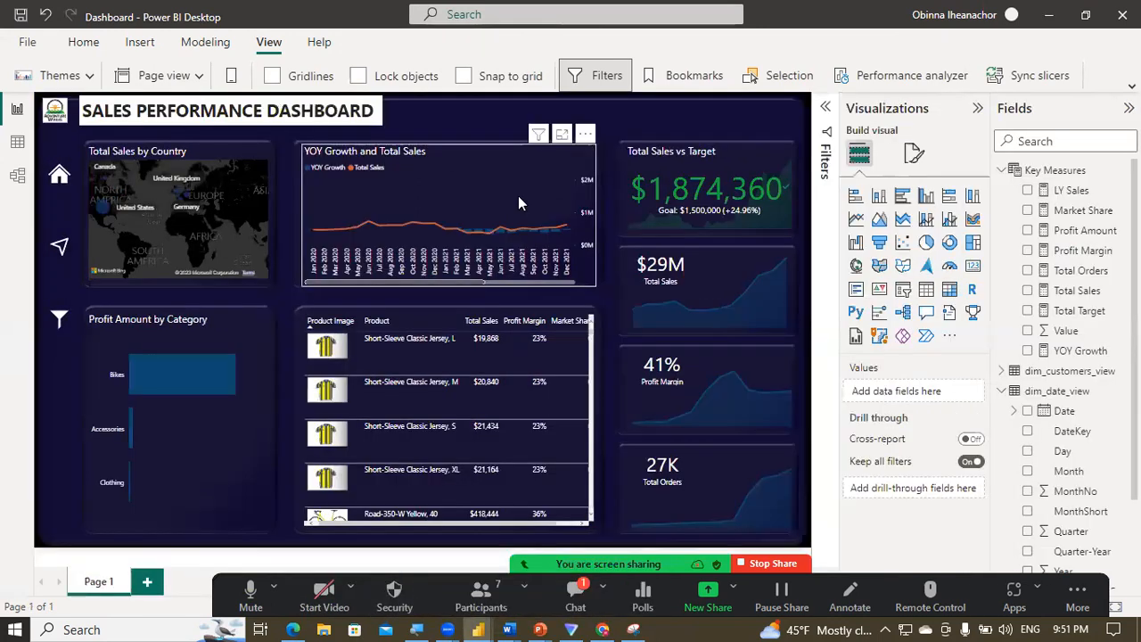
Step: Replace Year_Month_Eng on the YOY Growth and Total Sales chart's X-axis with dim_date_view's Year-Month, using the plain field instead of the date hierarchy
{"action": "left_click", "coordinate": [518, 197]}
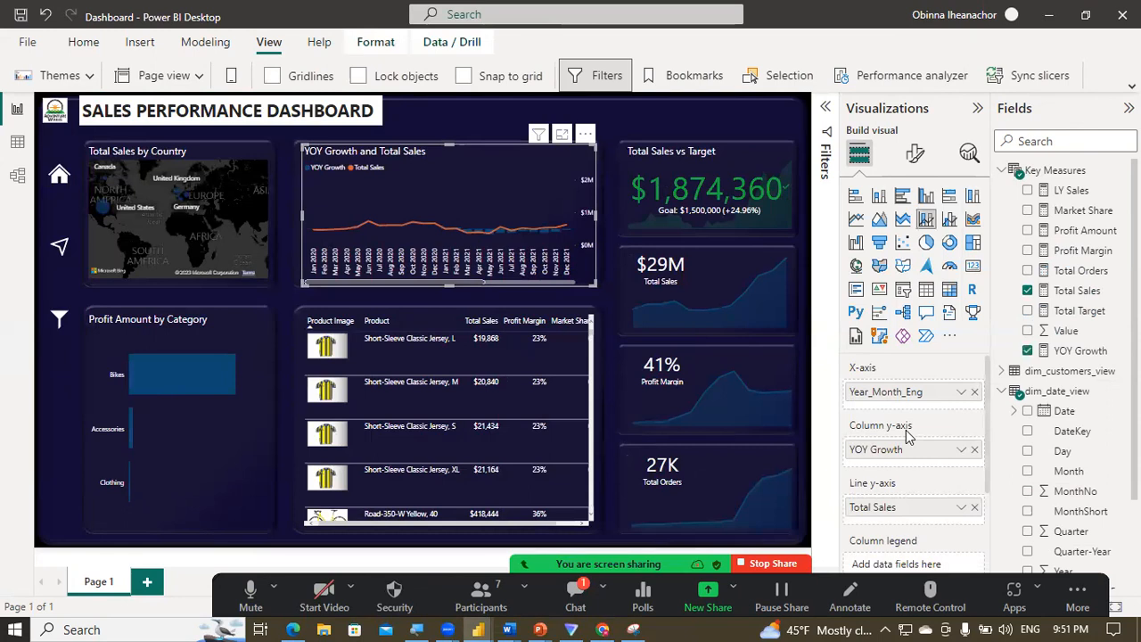
{"action": "left_click", "coordinate": [975, 393]}
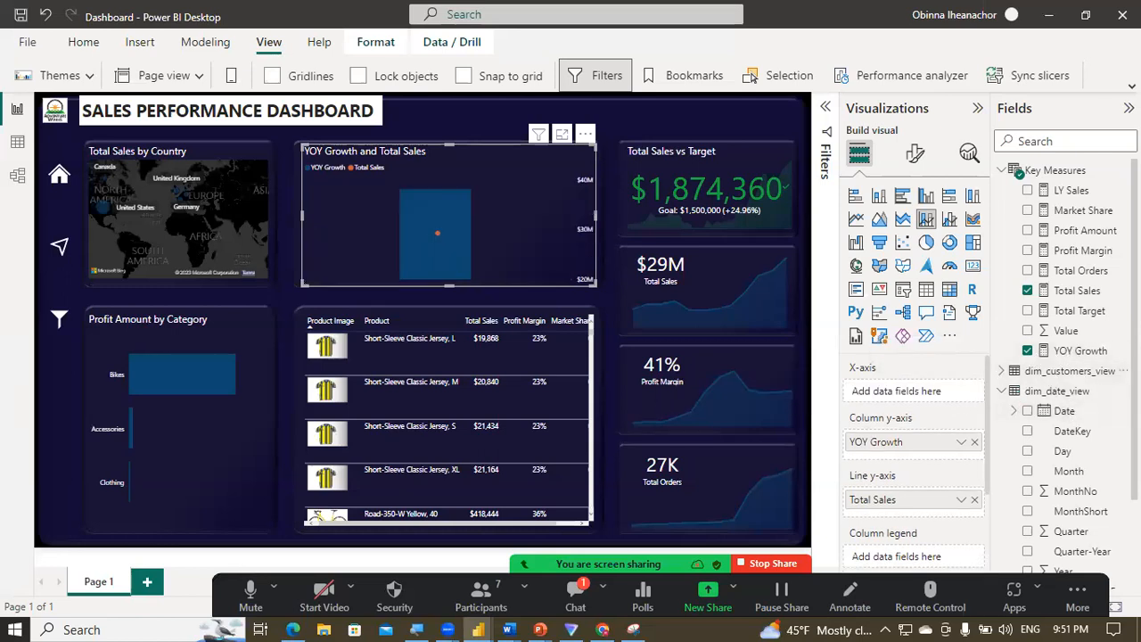
{"action": "scroll", "coordinate": [1070, 357], "scroll_direction": "down", "scroll_amount": 3}
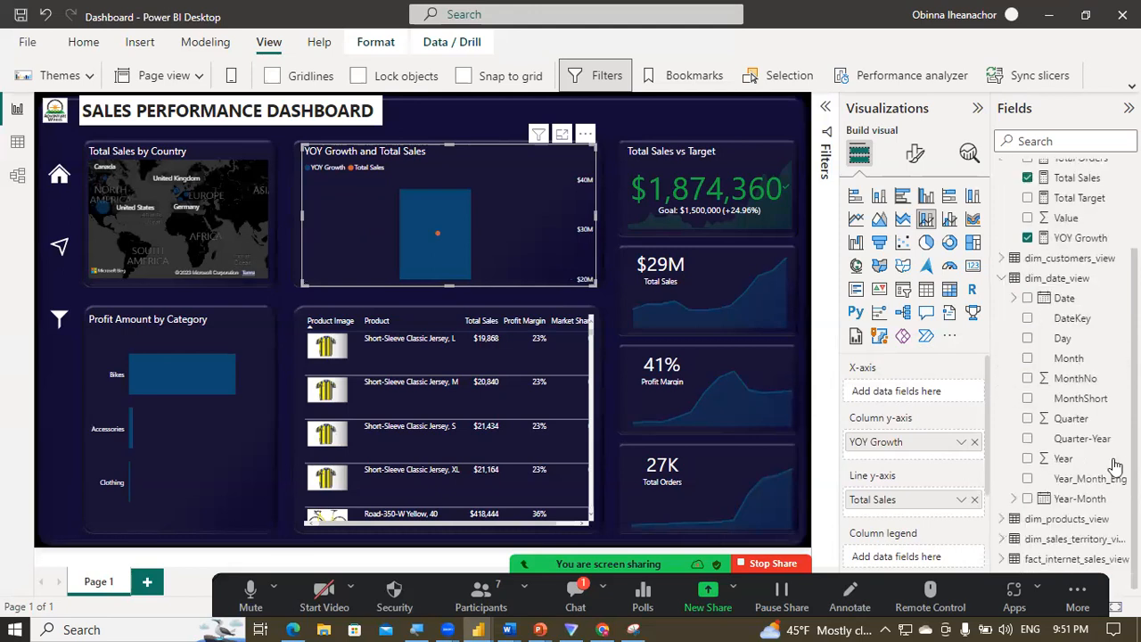
{"action": "left_click_drag", "start_coordinate": [1070, 499], "coordinate": [924, 395]}
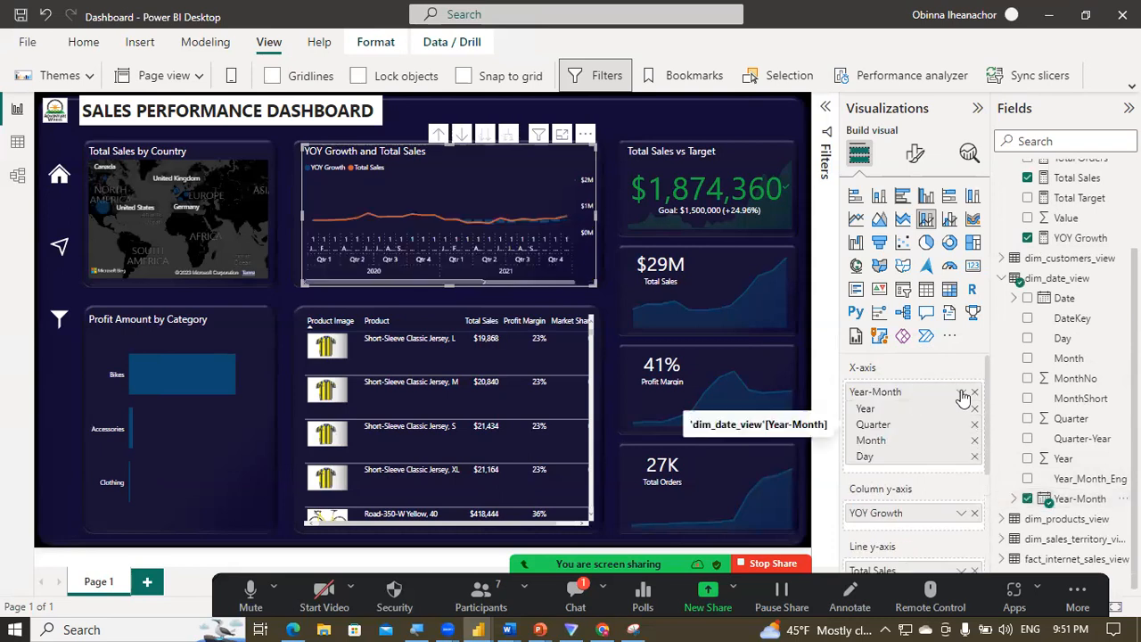
{"action": "left_click", "coordinate": [962, 393]}
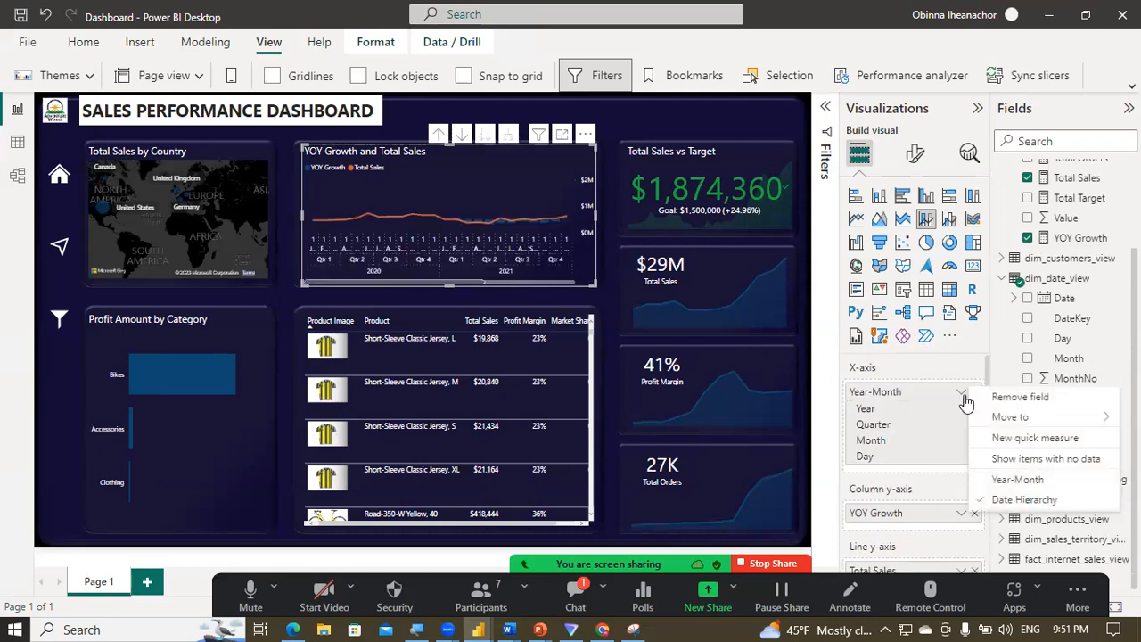
{"action": "left_click", "coordinate": [1008, 479]}
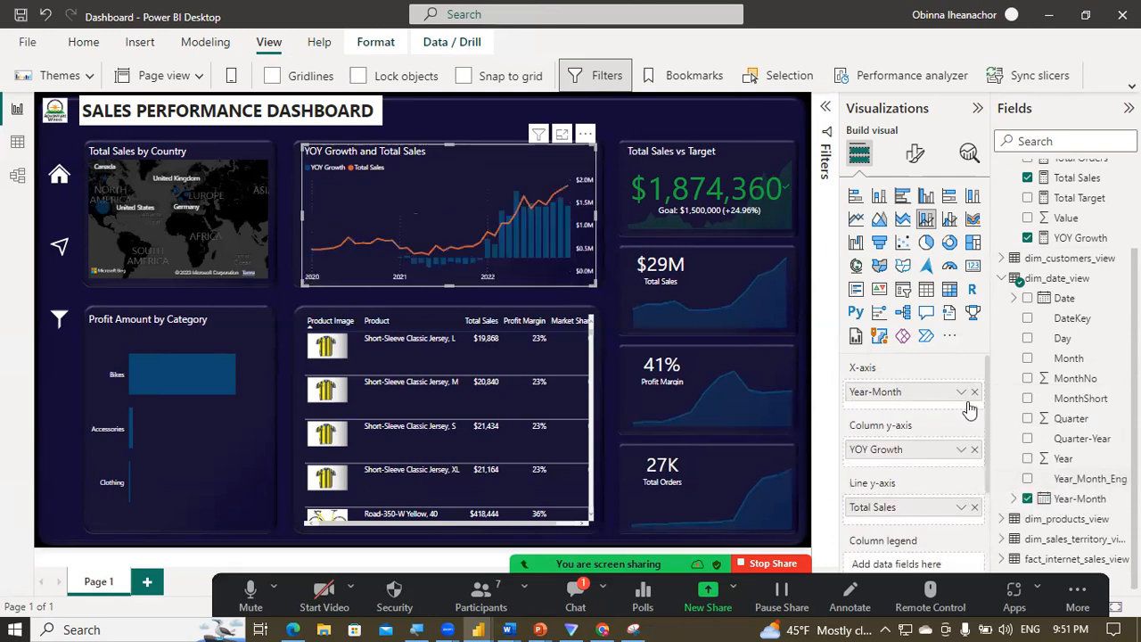
Step: Turn off the vertical gridlines of the YOY Growth and Total Sales chart
{"action": "left_click", "coordinate": [913, 156]}
{"action": "left_click", "coordinate": [941, 441]}
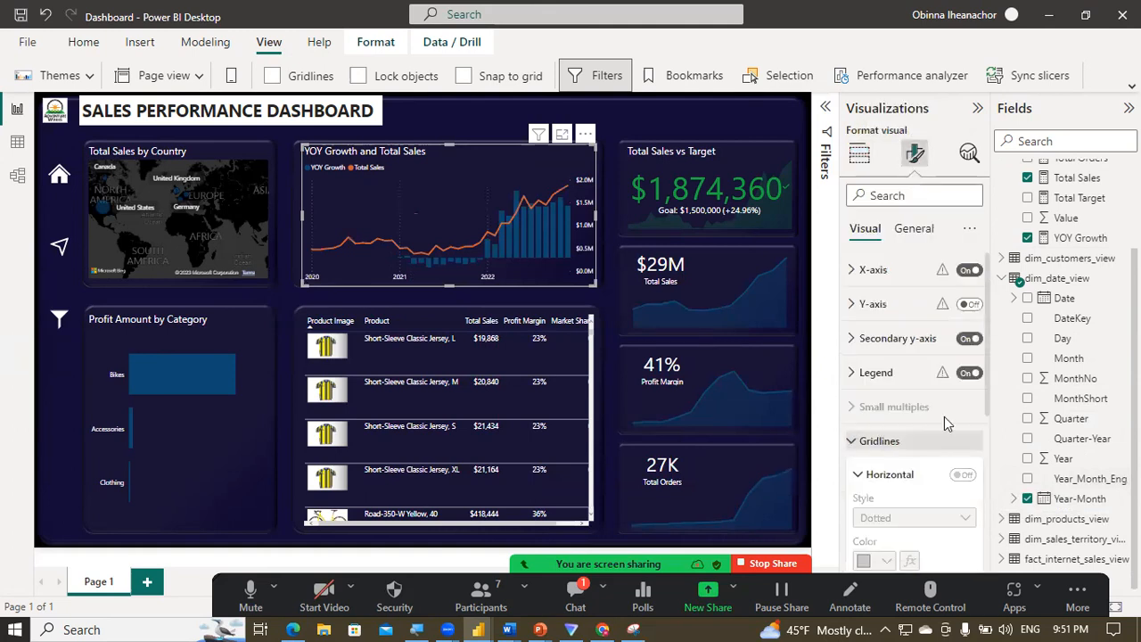
{"action": "left_click_drag", "start_coordinate": [986, 386], "coordinate": [982, 486]}
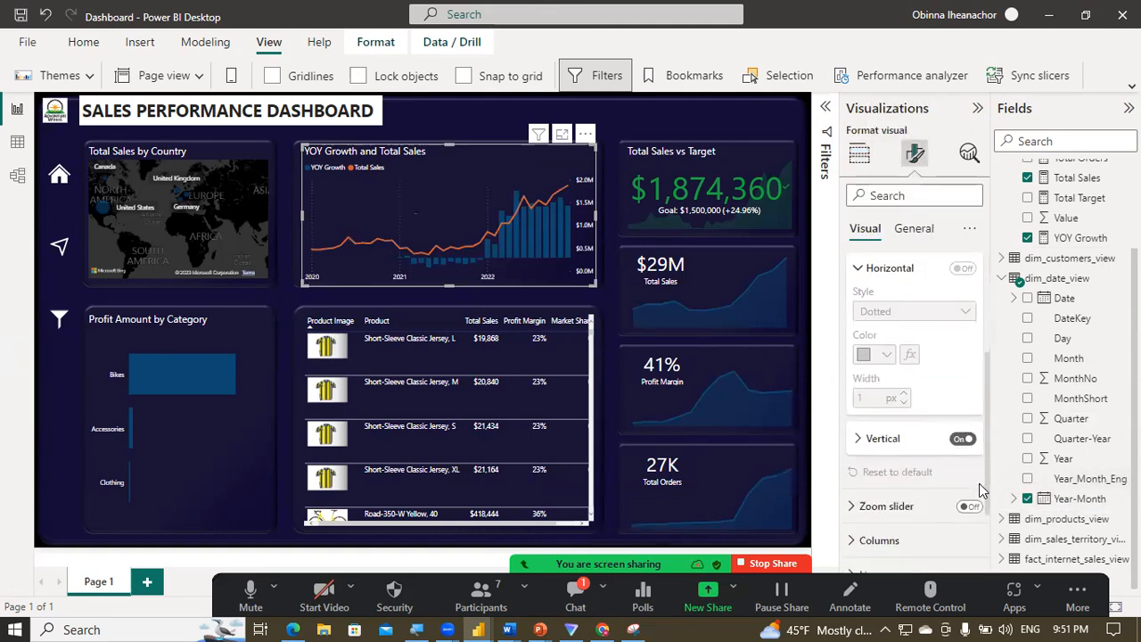
{"action": "left_click", "coordinate": [968, 442]}
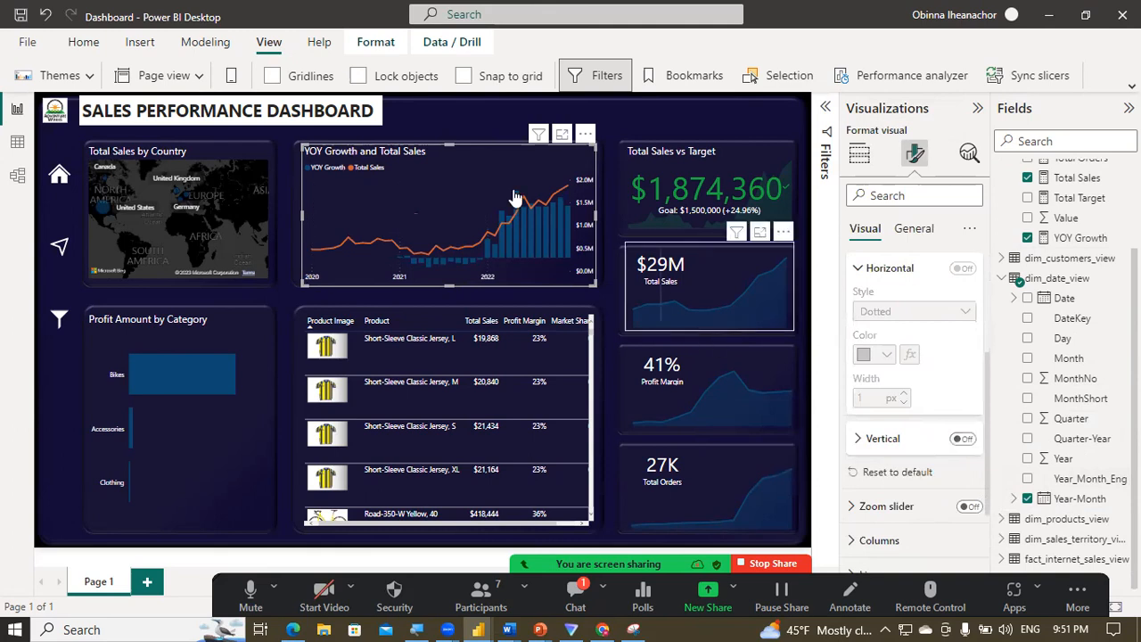
{"action": "left_click", "coordinate": [484, 138]}
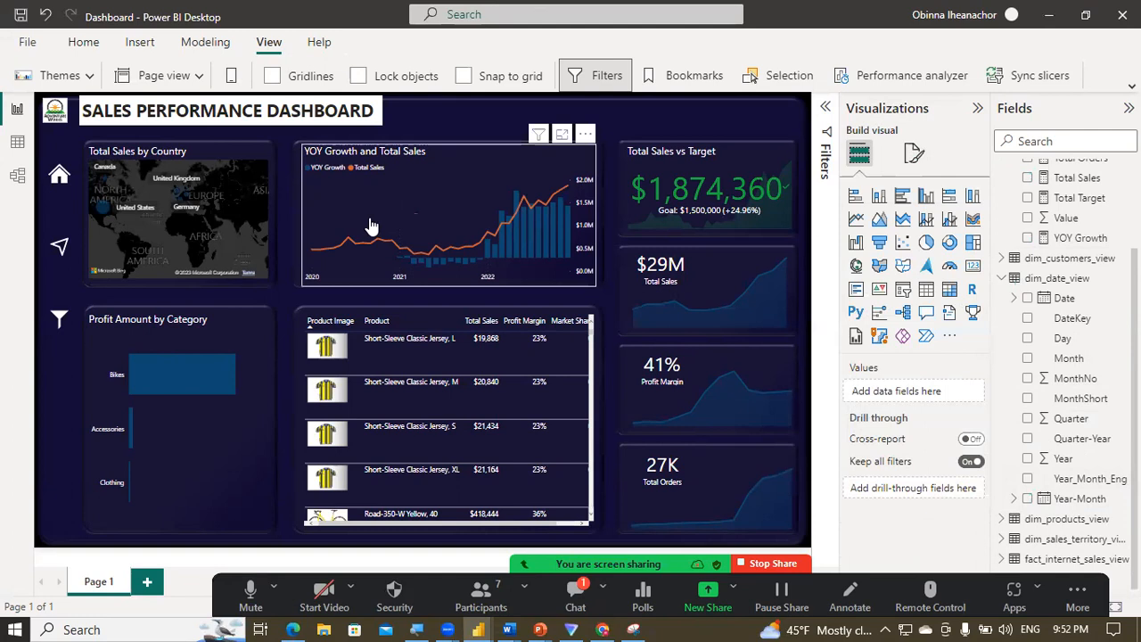
Step: Set the default bar color of the Profit Amount by Category chart to the lightest cream theme shade
{"action": "left_click", "coordinate": [248, 335]}
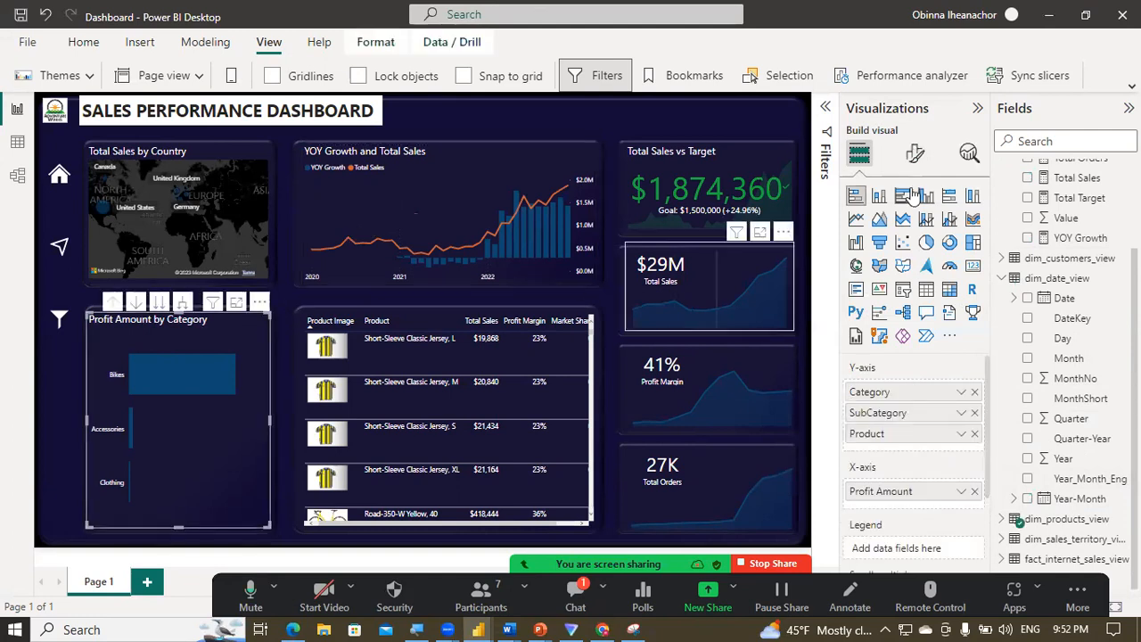
{"action": "left_click", "coordinate": [913, 157]}
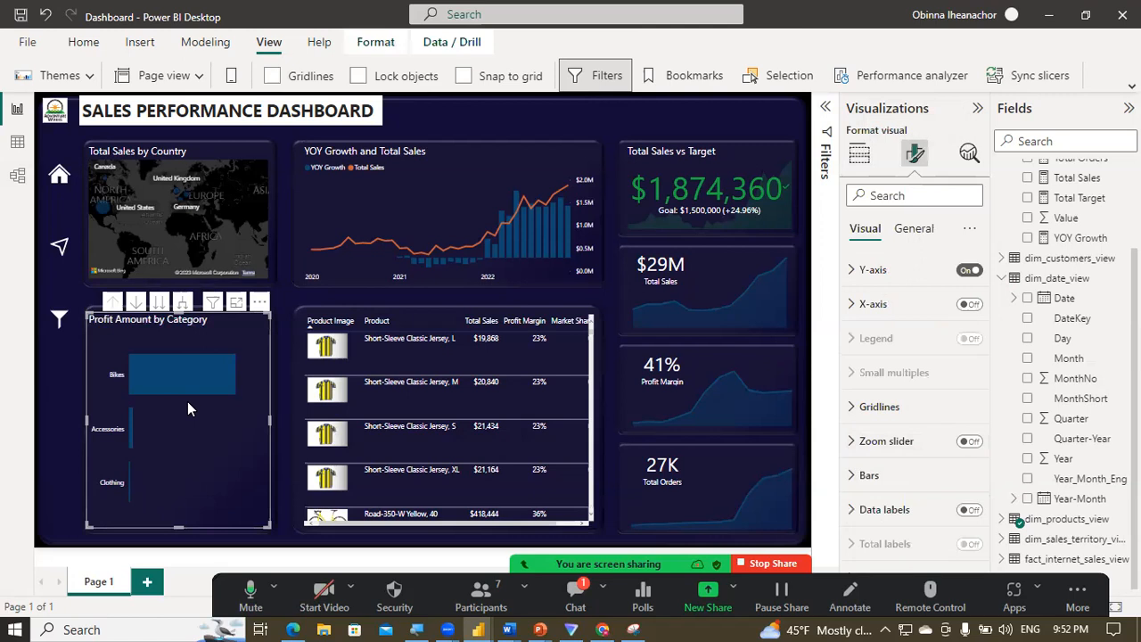
{"action": "left_click", "coordinate": [853, 482]}
{"action": "left_click", "coordinate": [884, 550]}
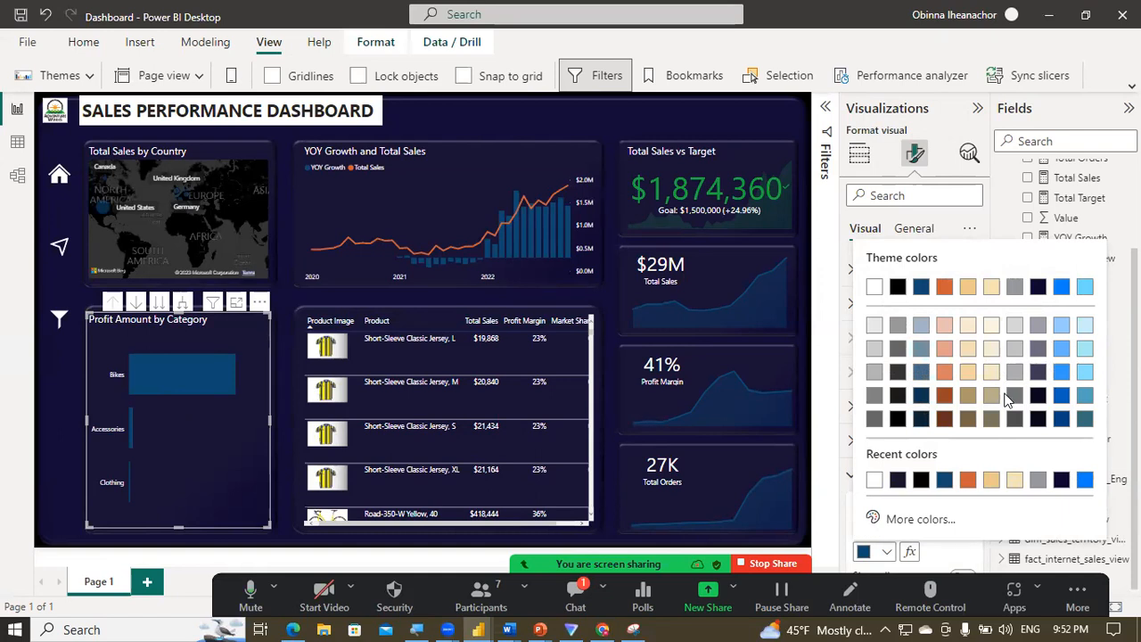
{"action": "left_click", "coordinate": [992, 327]}
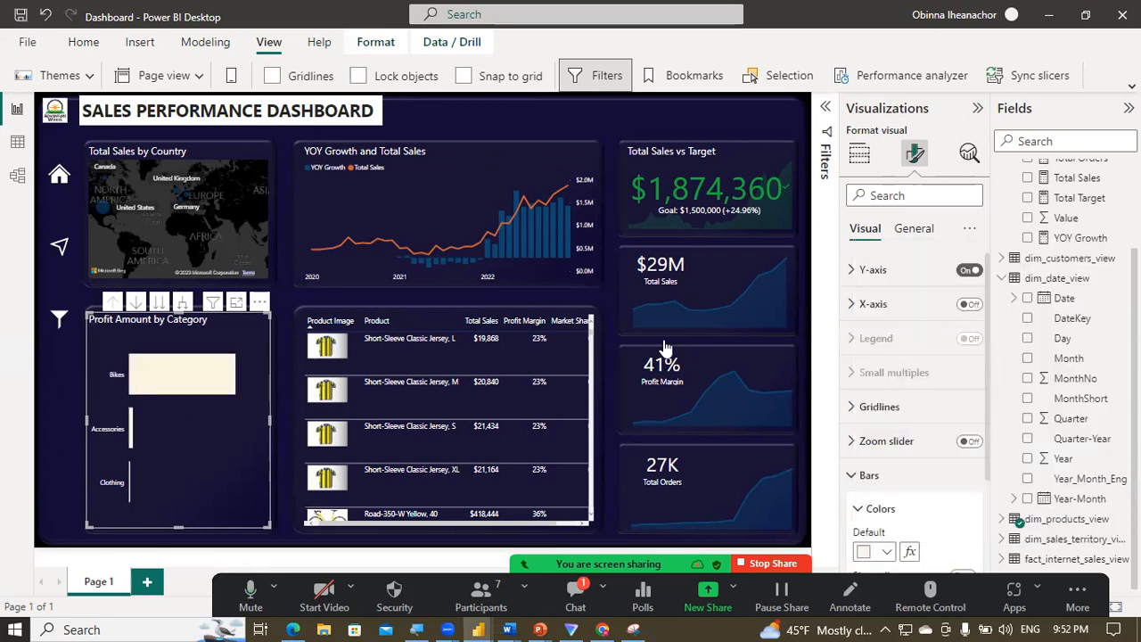
Step: Set the line color of the area chart behind the Profit Margin card to the recently used pale cream
{"action": "left_click", "coordinate": [698, 388]}
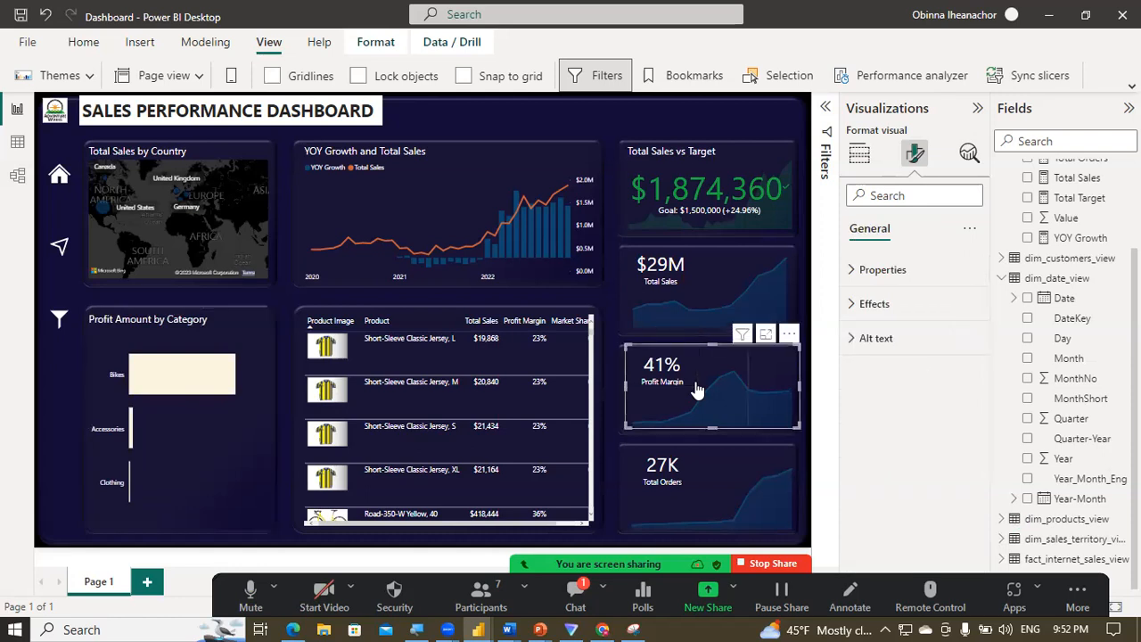
{"action": "left_click", "coordinate": [915, 156]}
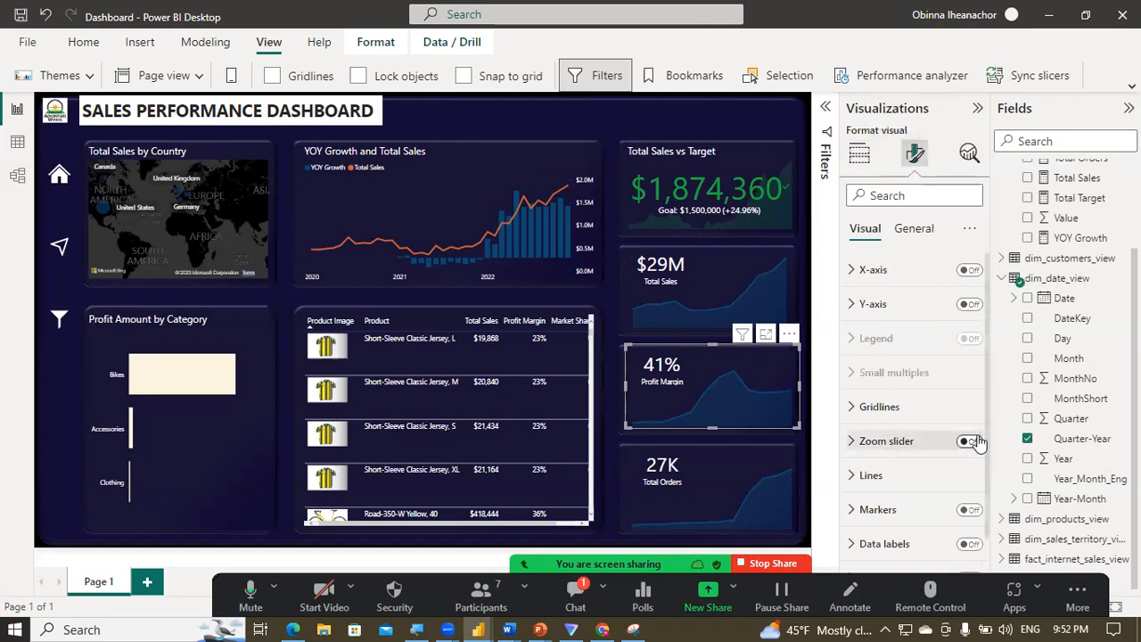
{"action": "left_click", "coordinate": [869, 475]}
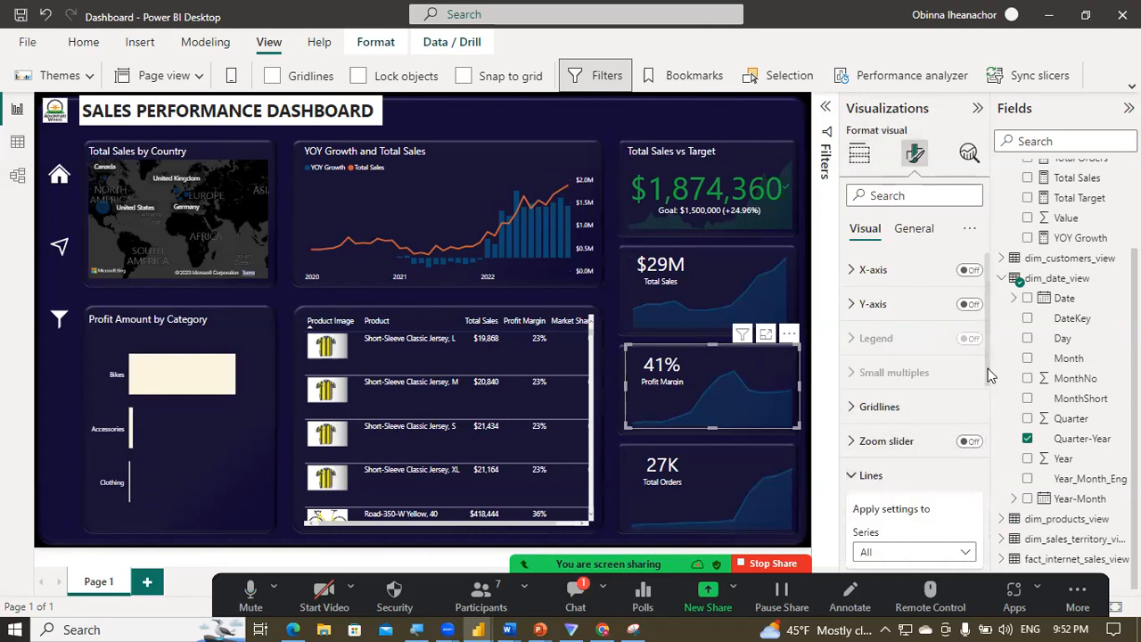
{"action": "scroll", "coordinate": [988, 368], "scroll_direction": "down", "scroll_amount": 5}
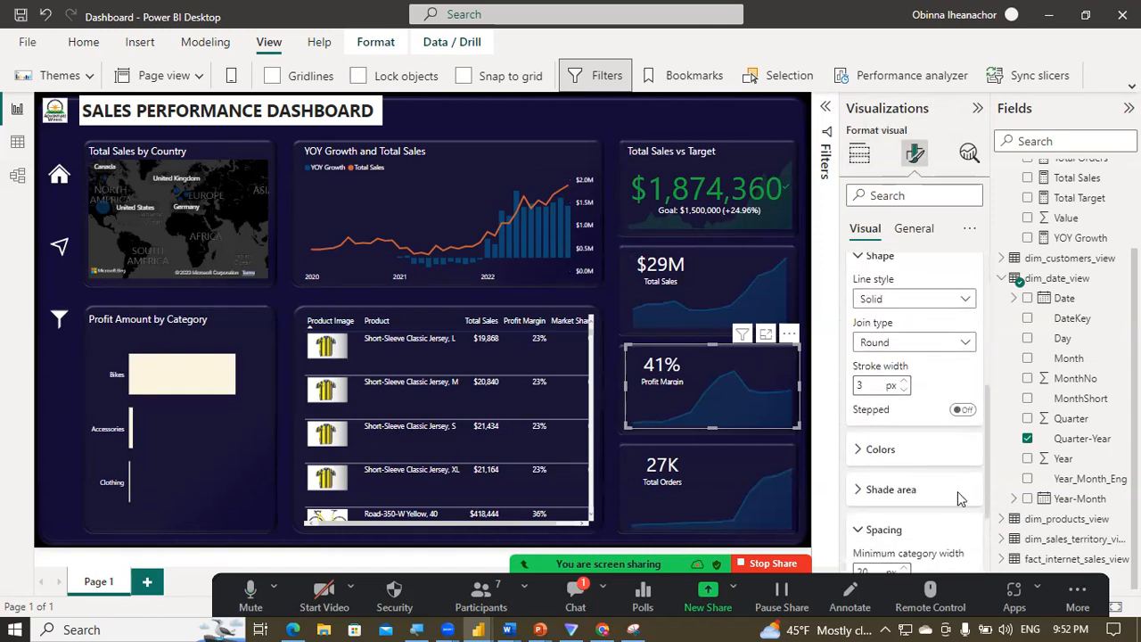
{"action": "left_click", "coordinate": [881, 451]}
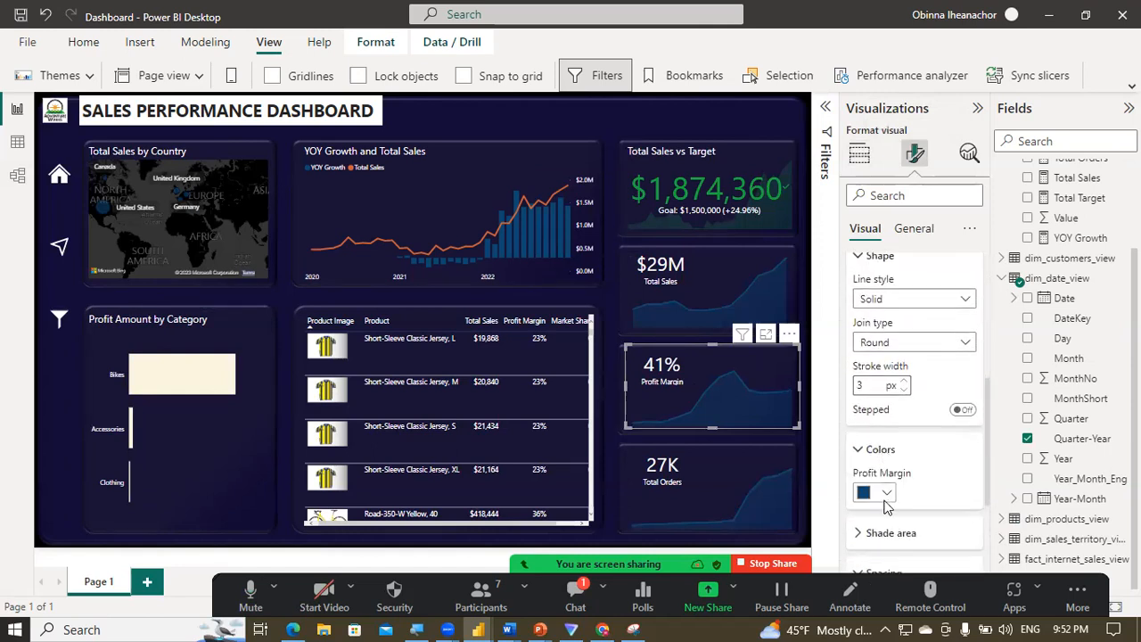
{"action": "left_click", "coordinate": [887, 493]}
{"action": "left_click", "coordinate": [873, 434]}
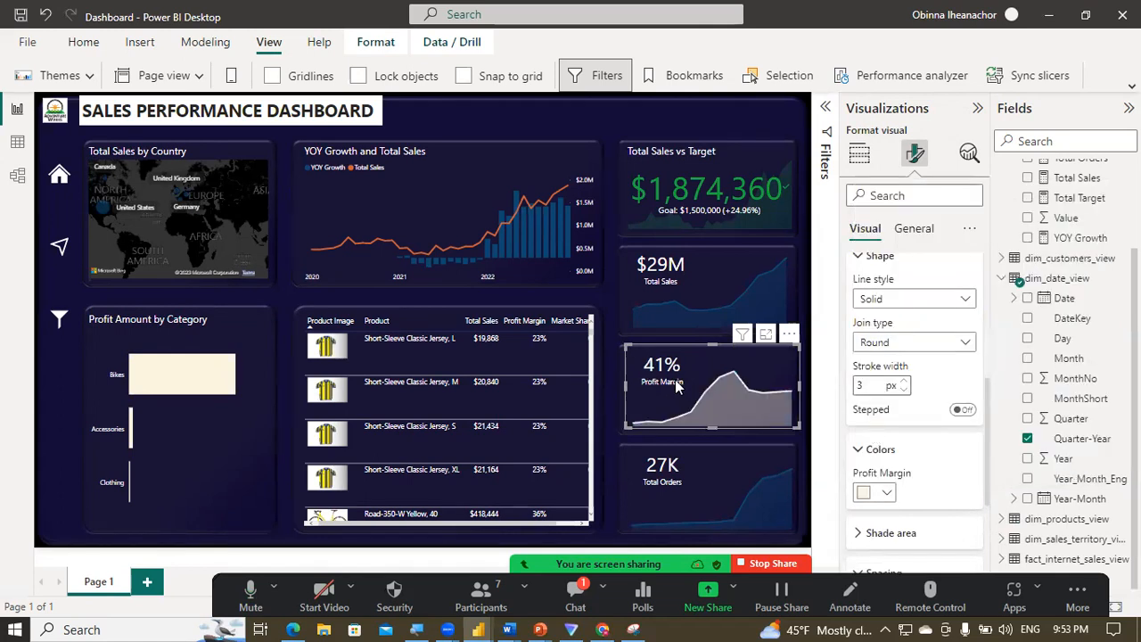
Step: Set the Profit Margin area chart's shade area transparency to 30%
{"action": "scroll", "coordinate": [923, 426], "scroll_direction": "down", "scroll_amount": 2}
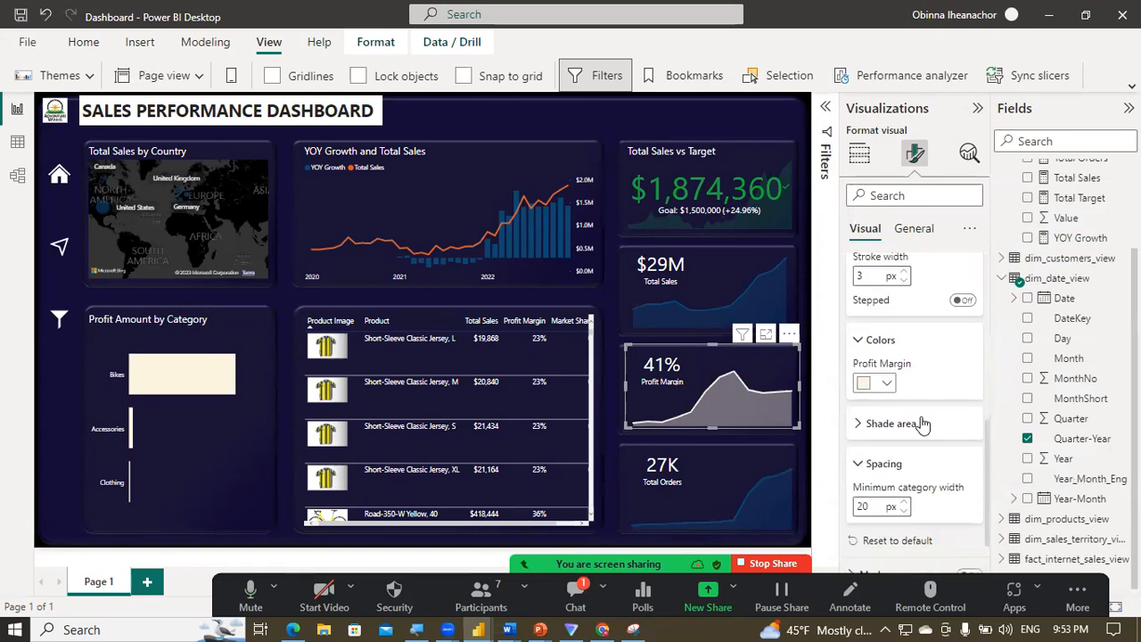
{"action": "left_click", "coordinate": [894, 424]}
{"action": "left_click_drag", "start_coordinate": [870, 466], "coordinate": [851, 479]}
{"action": "type", "text": "30"}
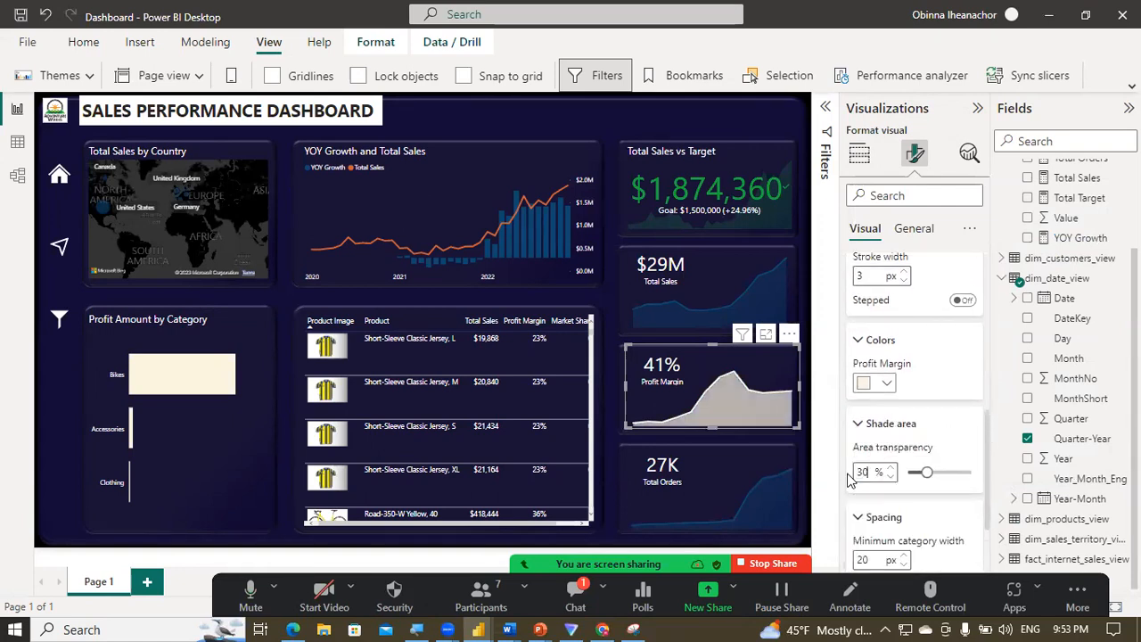
{"action": "left_click", "coordinate": [612, 315]}
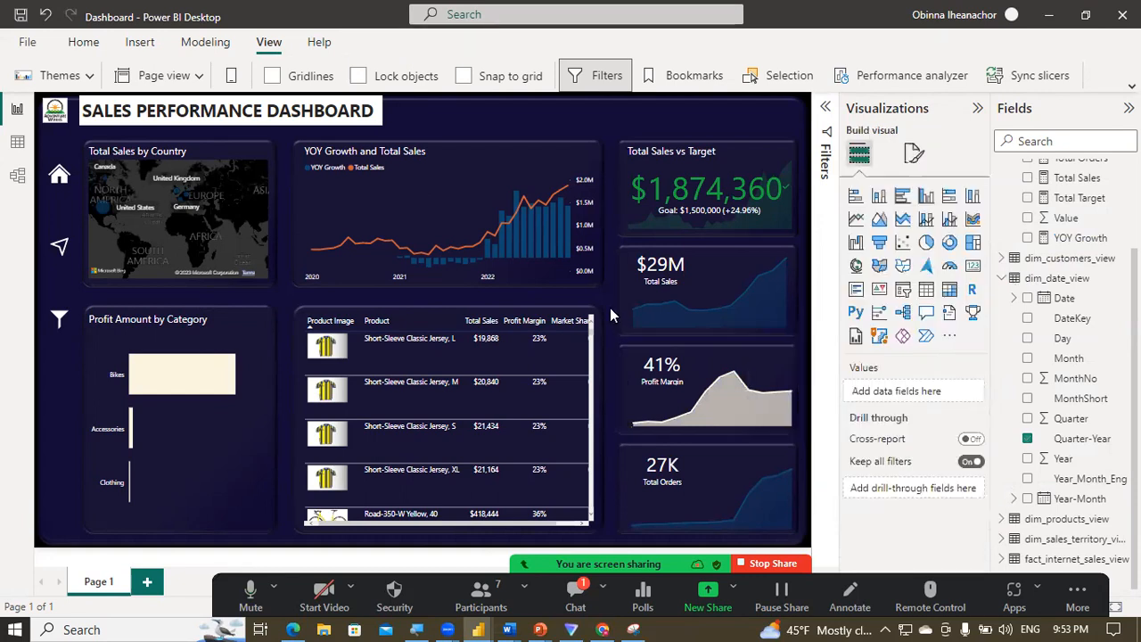
Step: Examine the line shape settings and the Total Sales line color choices of the YOY Growth and Total Sales chart
{"action": "left_click", "coordinate": [575, 258]}
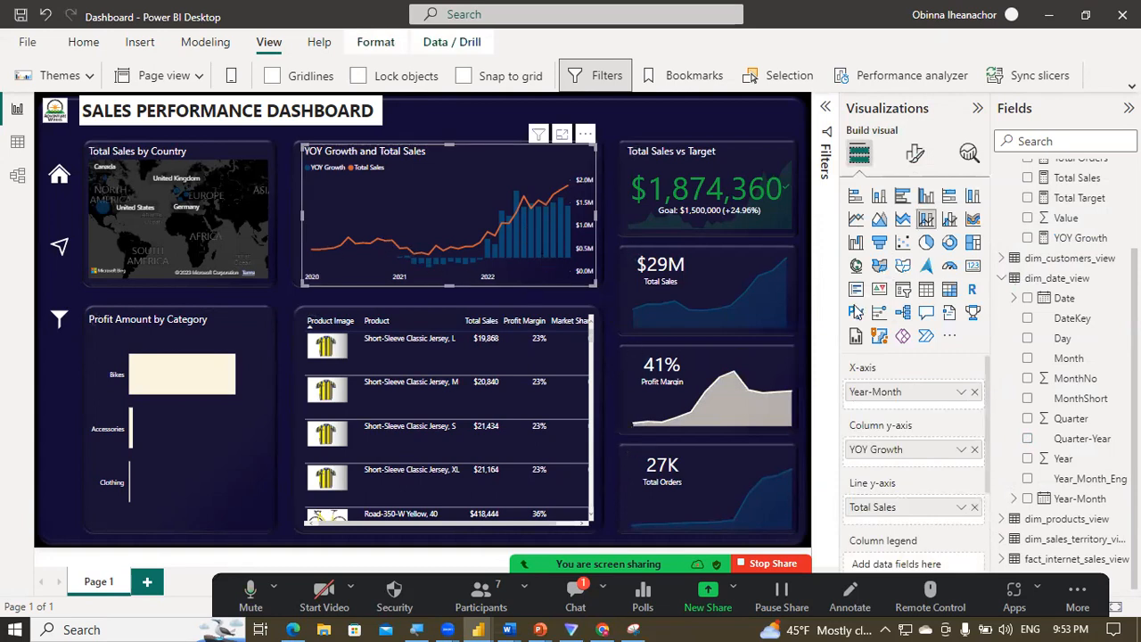
{"action": "left_click", "coordinate": [915, 154]}
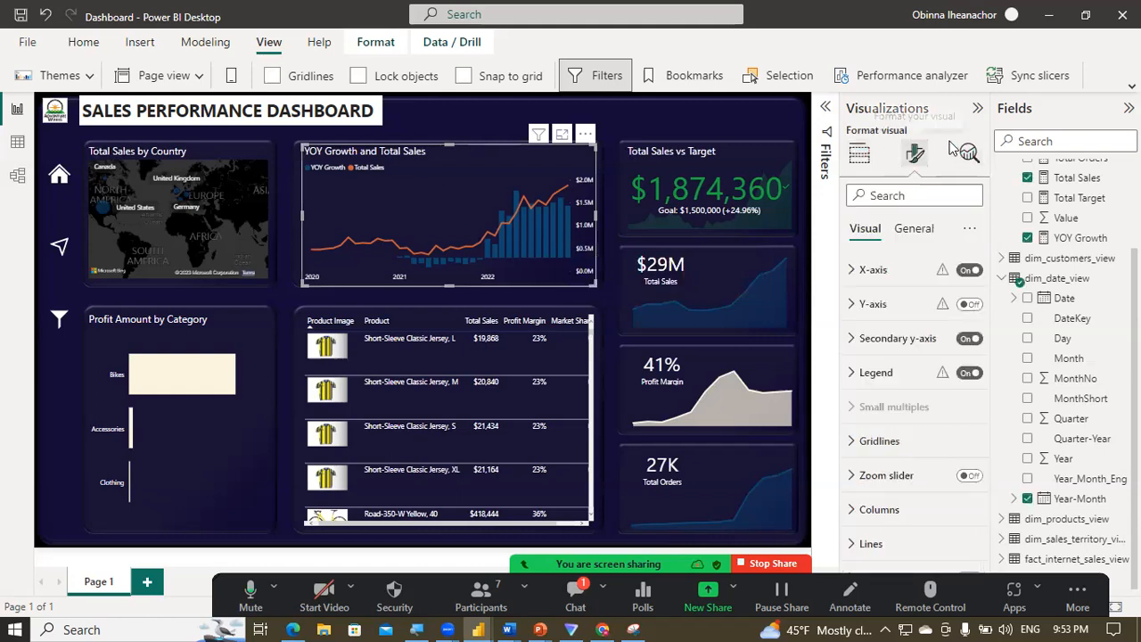
{"action": "left_click", "coordinate": [855, 518]}
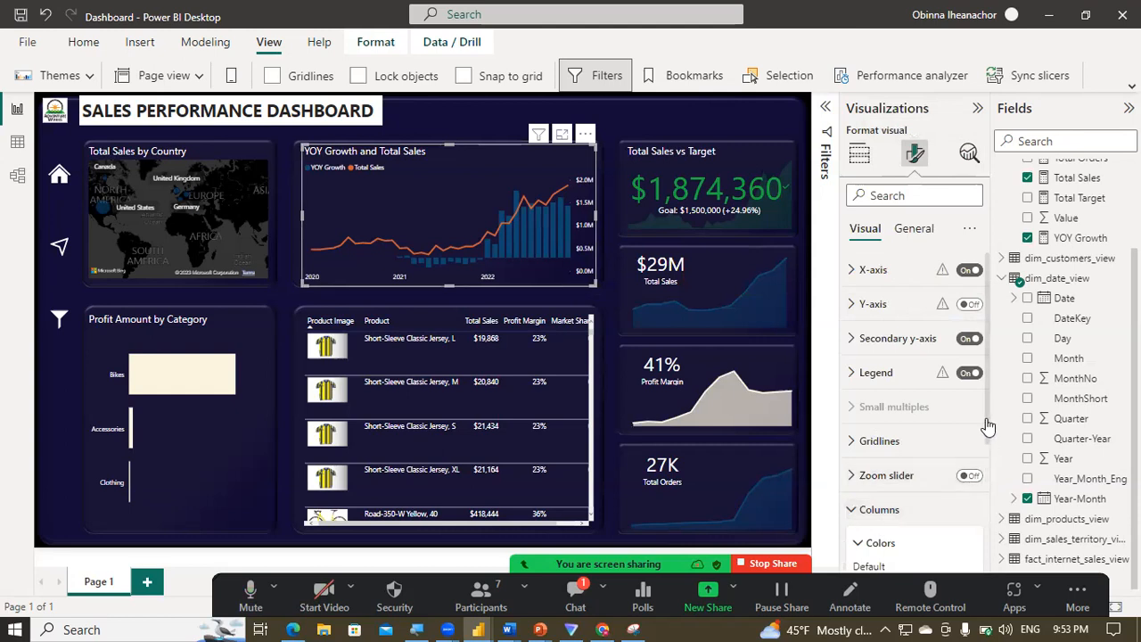
{"action": "scroll", "coordinate": [972, 428], "scroll_direction": "down", "scroll_amount": 1}
{"action": "left_click", "coordinate": [865, 437]}
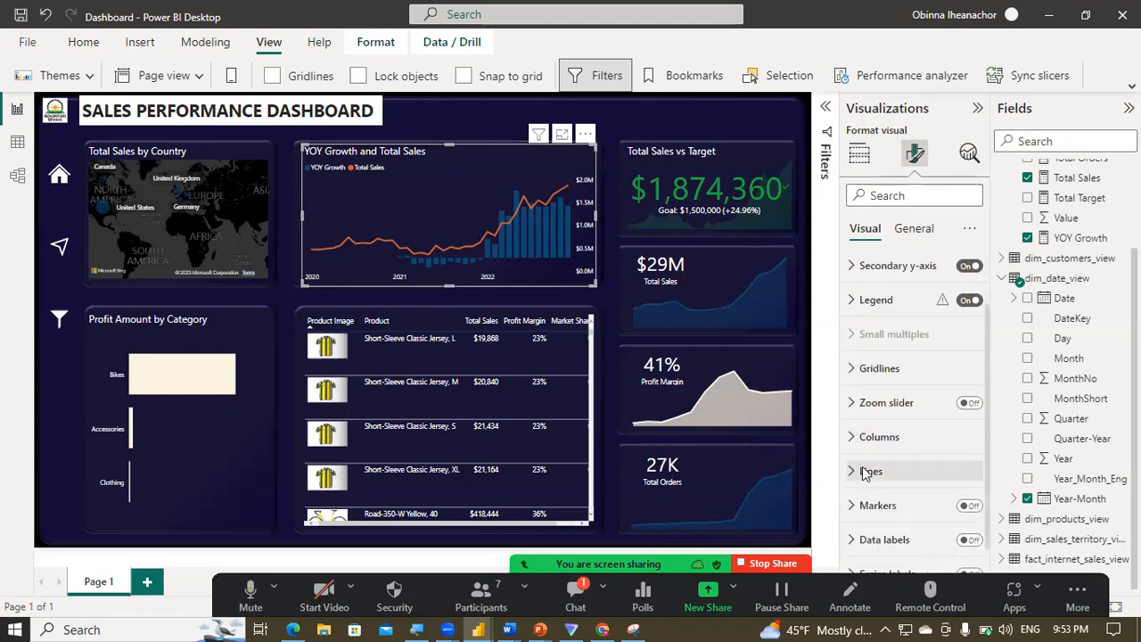
{"action": "left_click", "coordinate": [864, 473]}
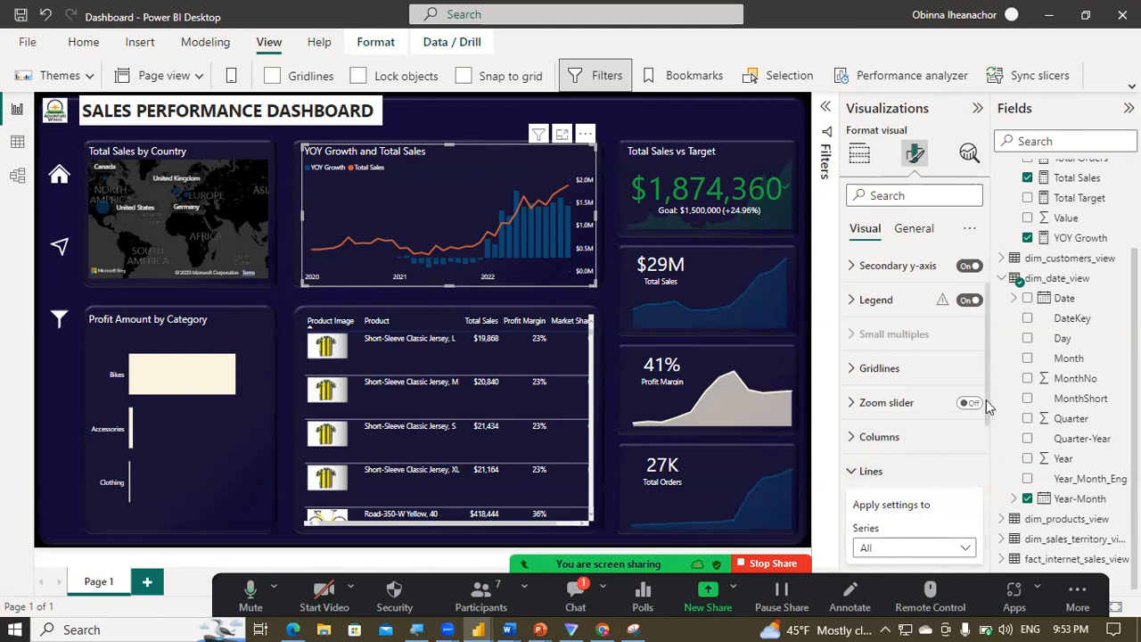
{"action": "left_click_drag", "start_coordinate": [988, 406], "coordinate": [974, 504]}
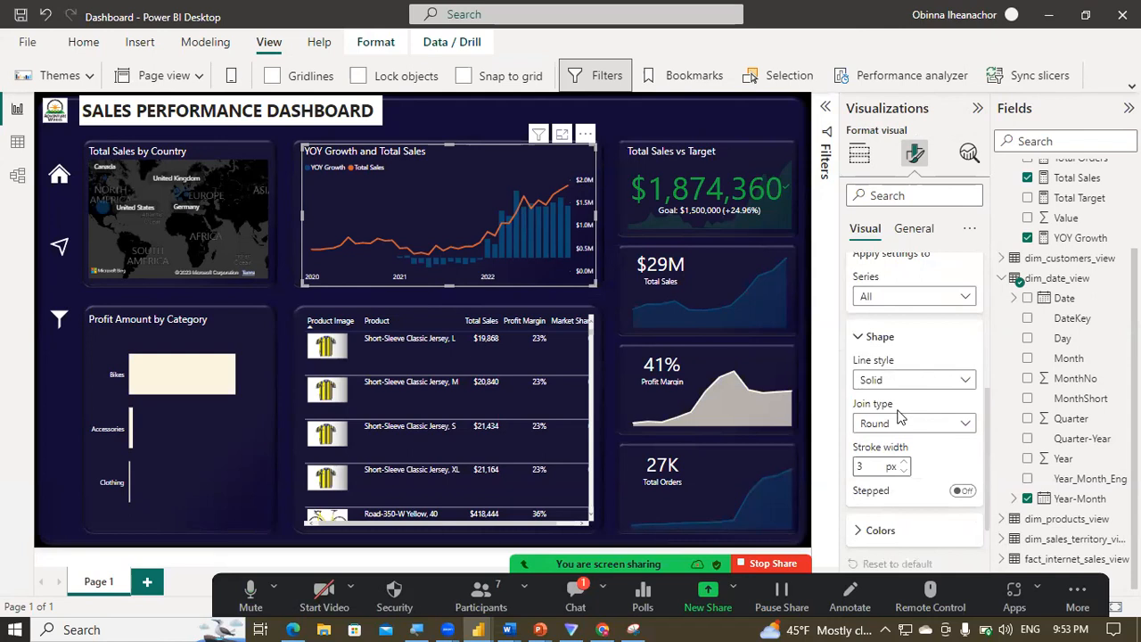
{"action": "left_click", "coordinate": [878, 533]}
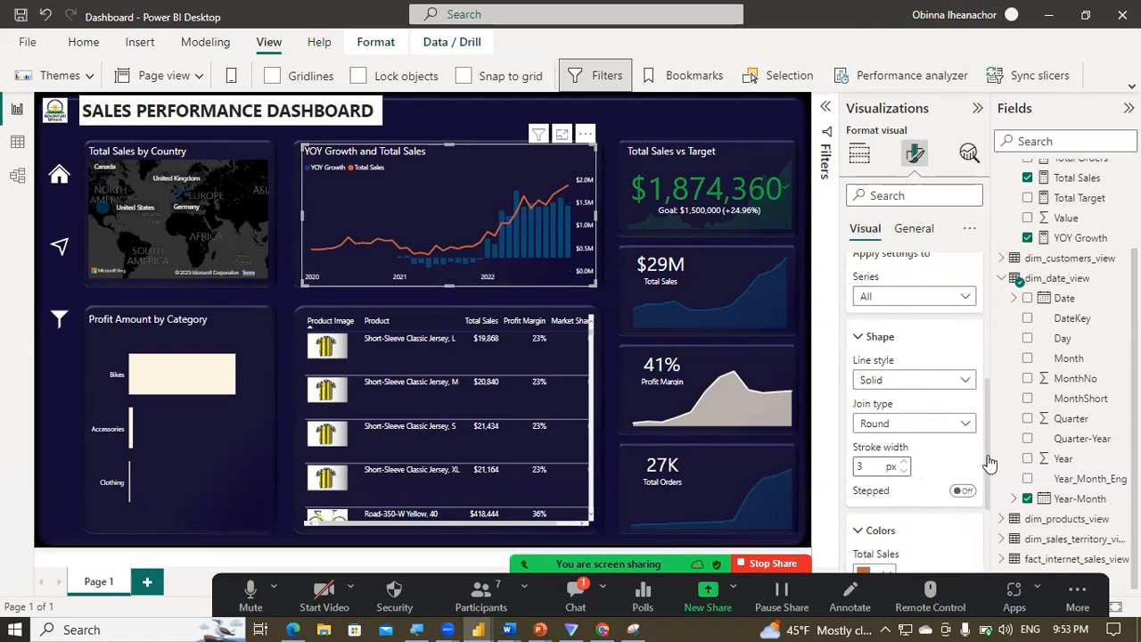
{"action": "left_click_drag", "start_coordinate": [988, 463], "coordinate": [983, 508]}
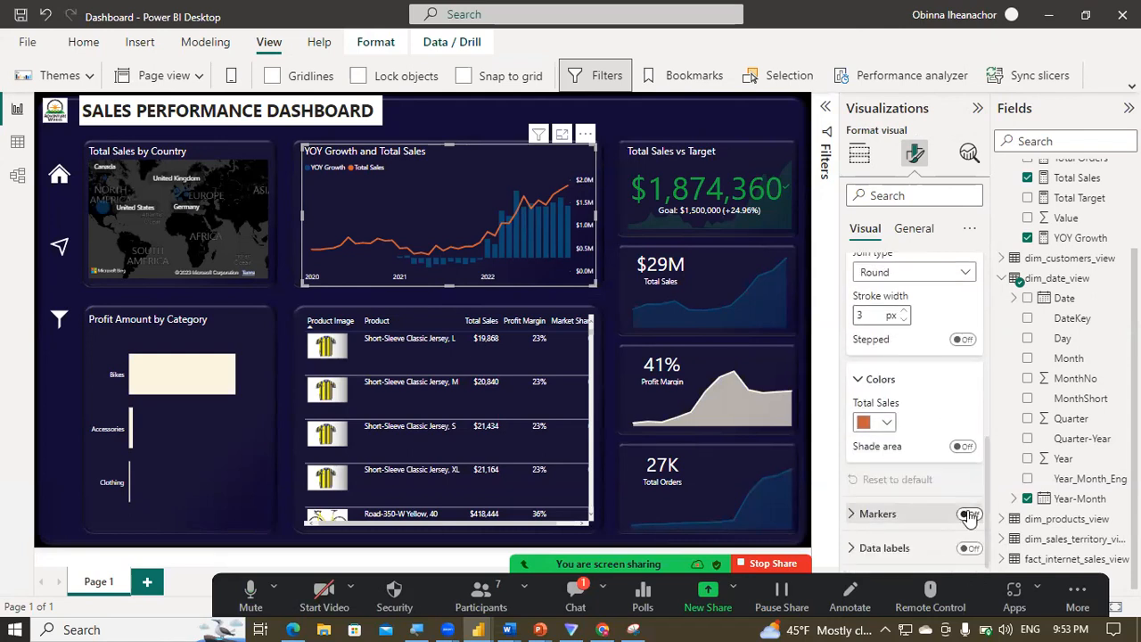
{"action": "left_click", "coordinate": [886, 424]}
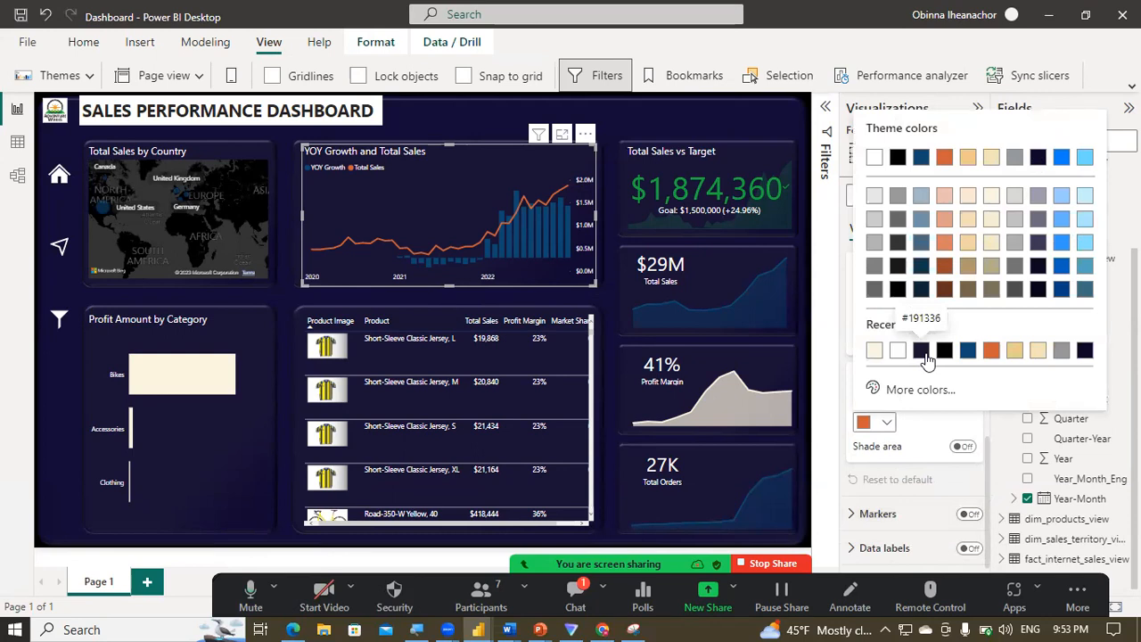
{"action": "left_click", "coordinate": [852, 399]}
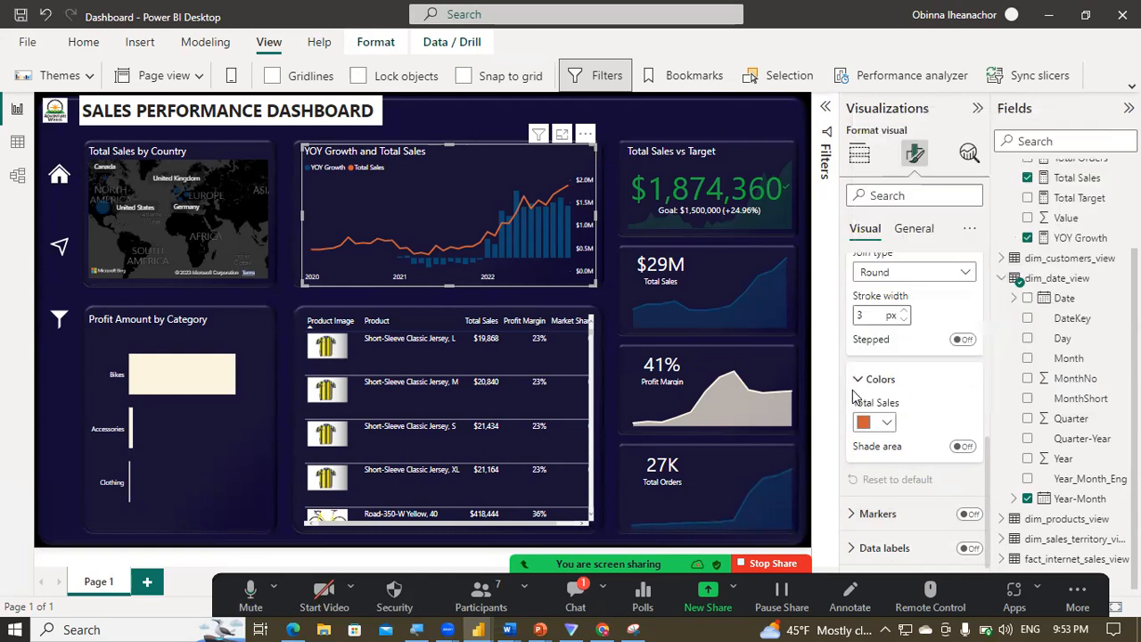
{"action": "left_click", "coordinate": [857, 379]}
{"action": "left_click_drag", "start_coordinate": [988, 478], "coordinate": [988, 375]}
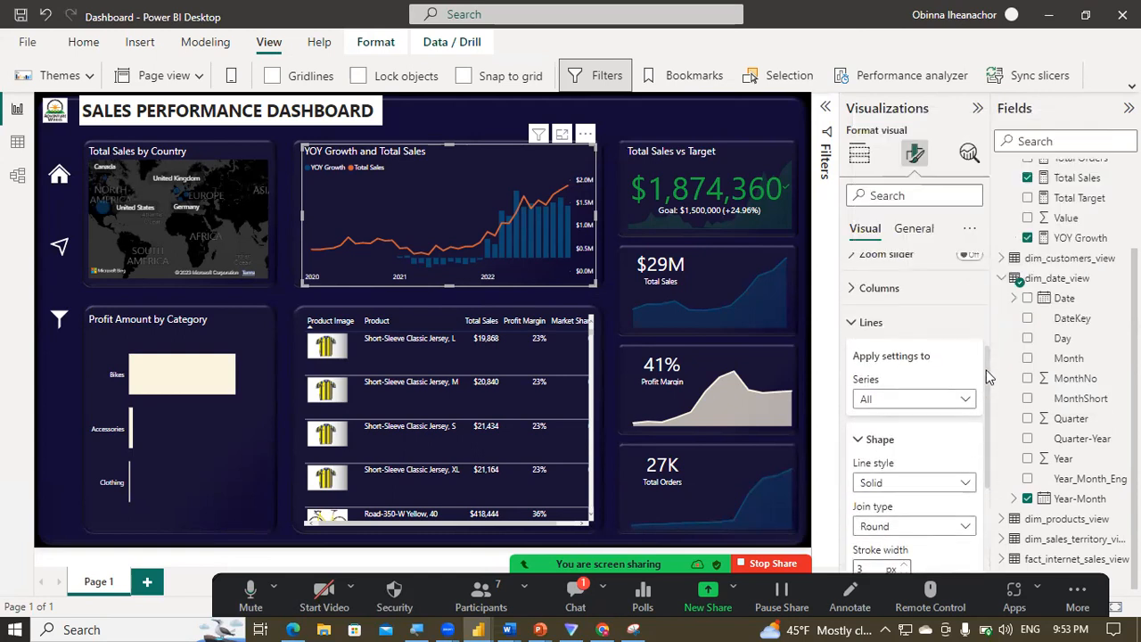
Step: Set the default column color of the YOY Growth and Total Sales chart to the light blue theme color
{"action": "left_click", "coordinate": [861, 289]}
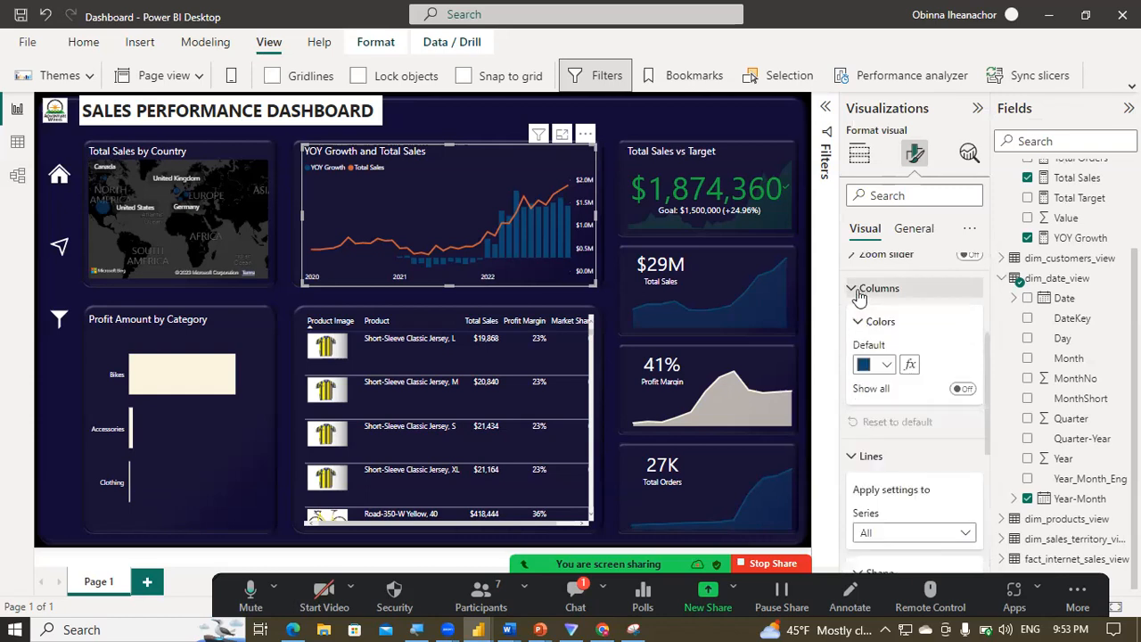
{"action": "left_click", "coordinate": [886, 375]}
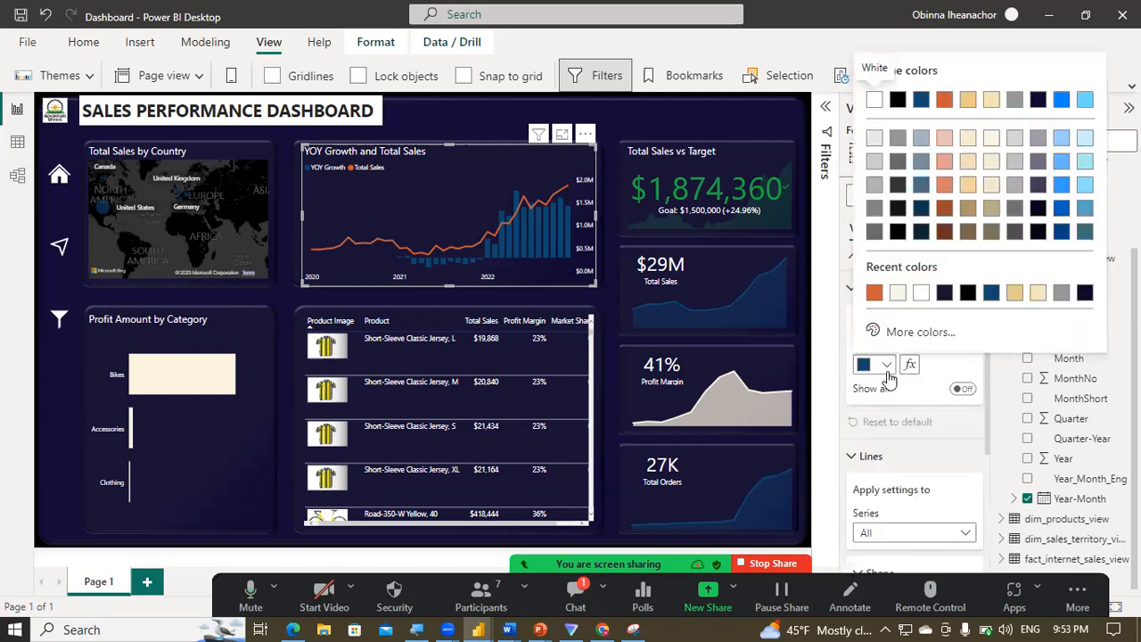
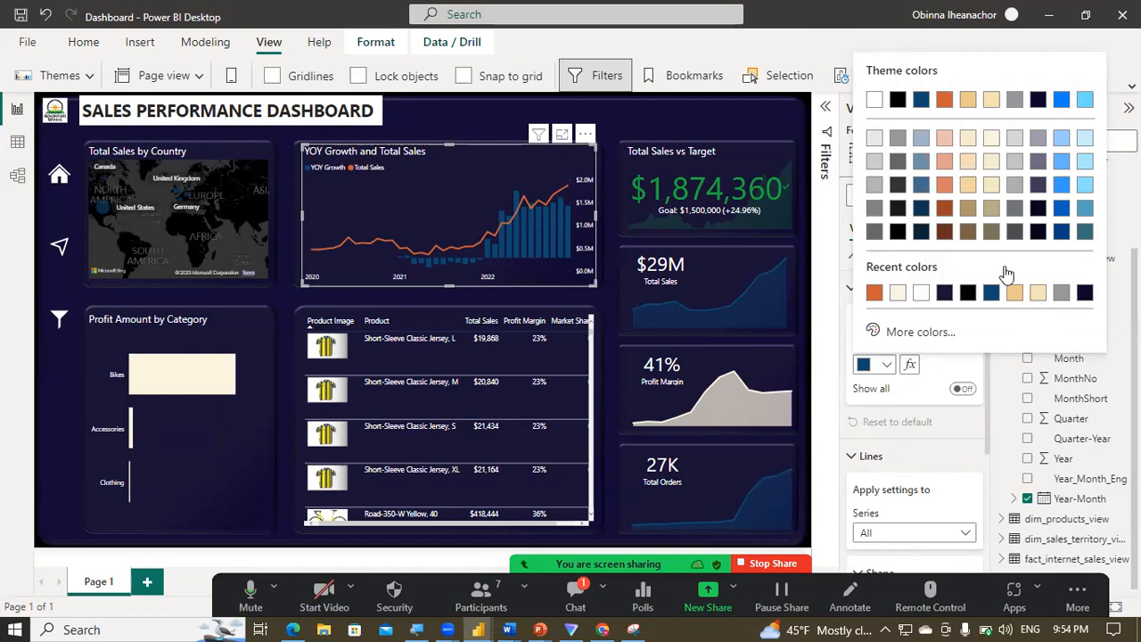
{"action": "left_click", "coordinate": [1085, 99]}
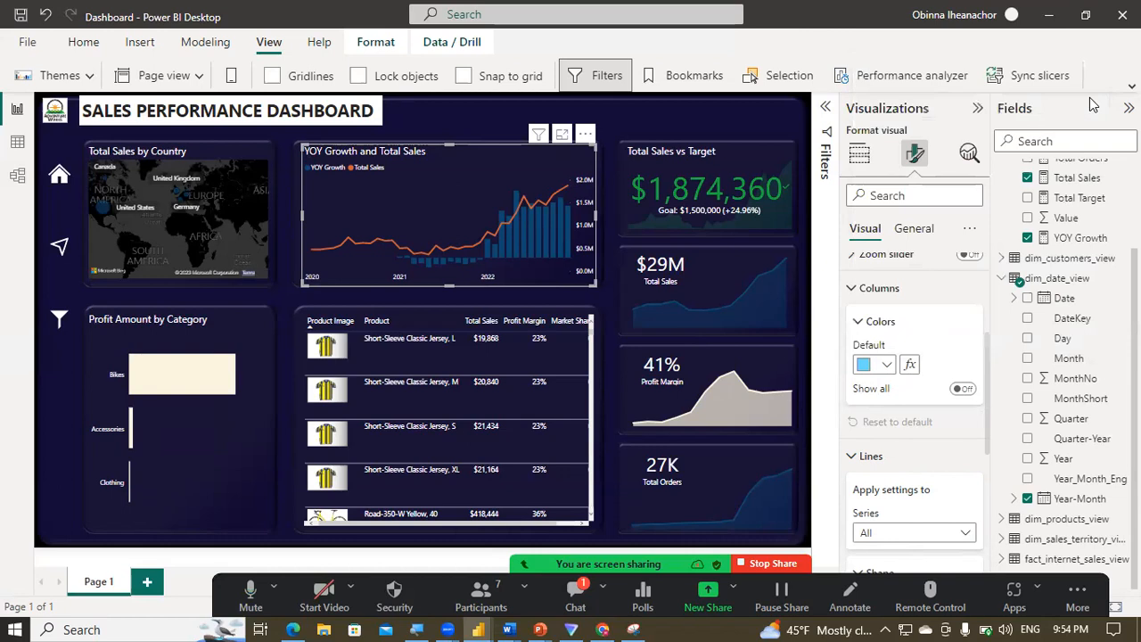
{"action": "left_click", "coordinate": [611, 281]}
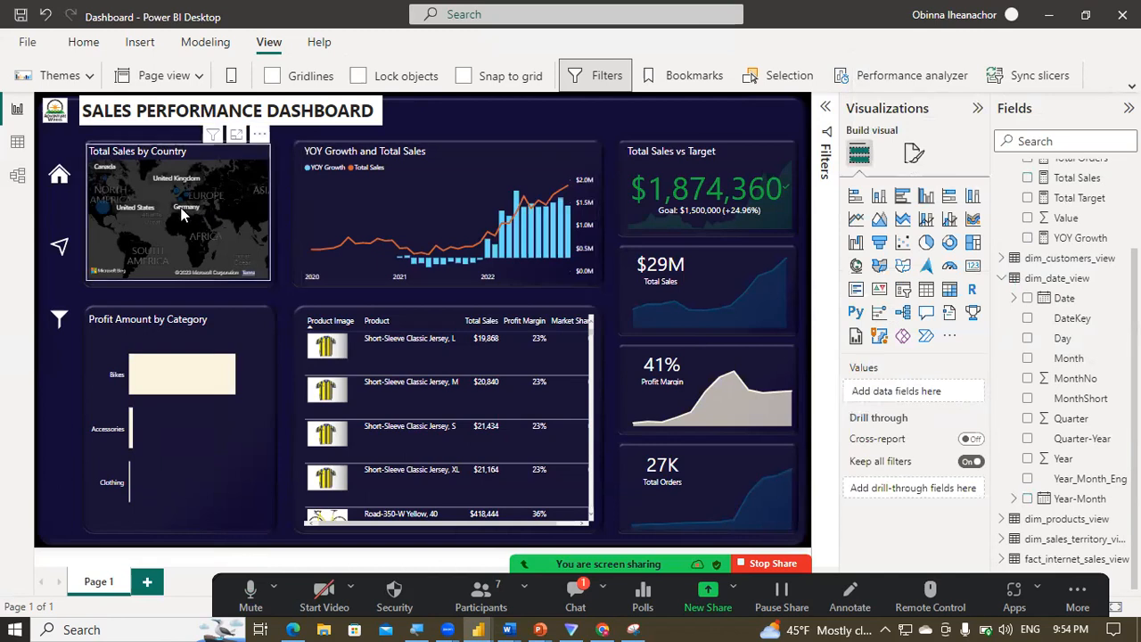
Step: Set the default bubble color of the Total Sales by Country map to the recently used orange
{"action": "left_click", "coordinate": [182, 215]}
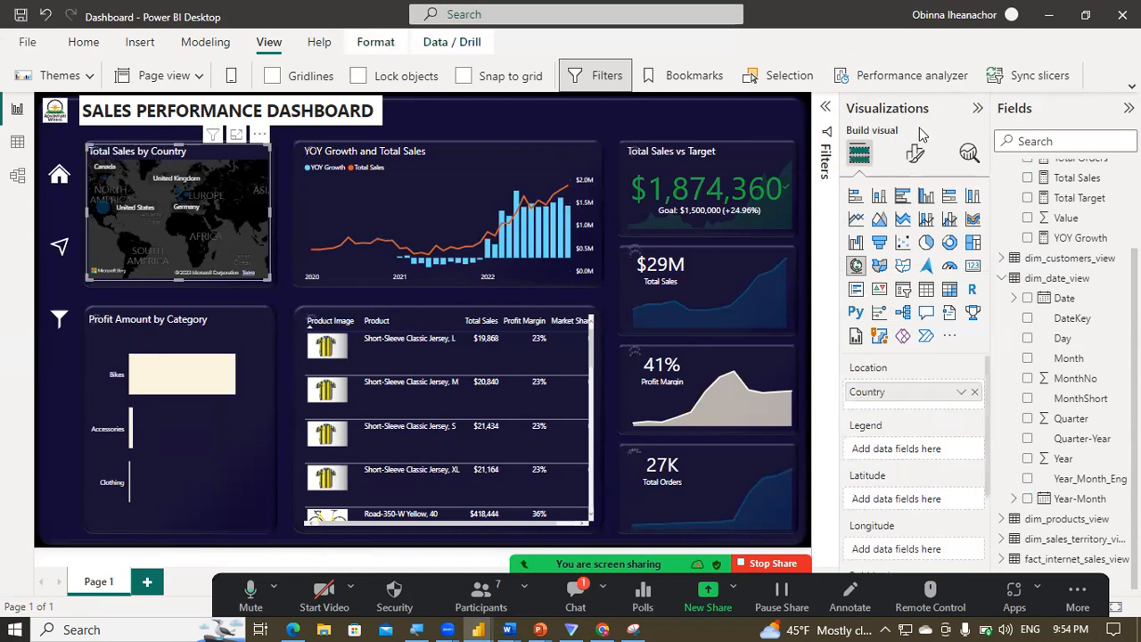
{"action": "left_click", "coordinate": [917, 153]}
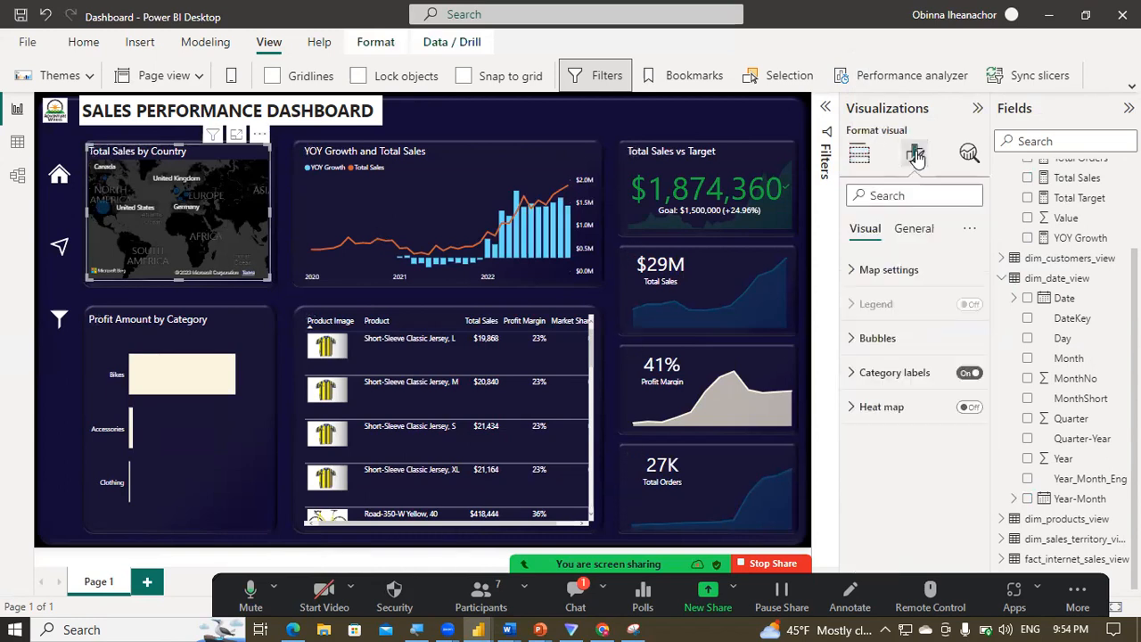
{"action": "left_click", "coordinate": [861, 337]}
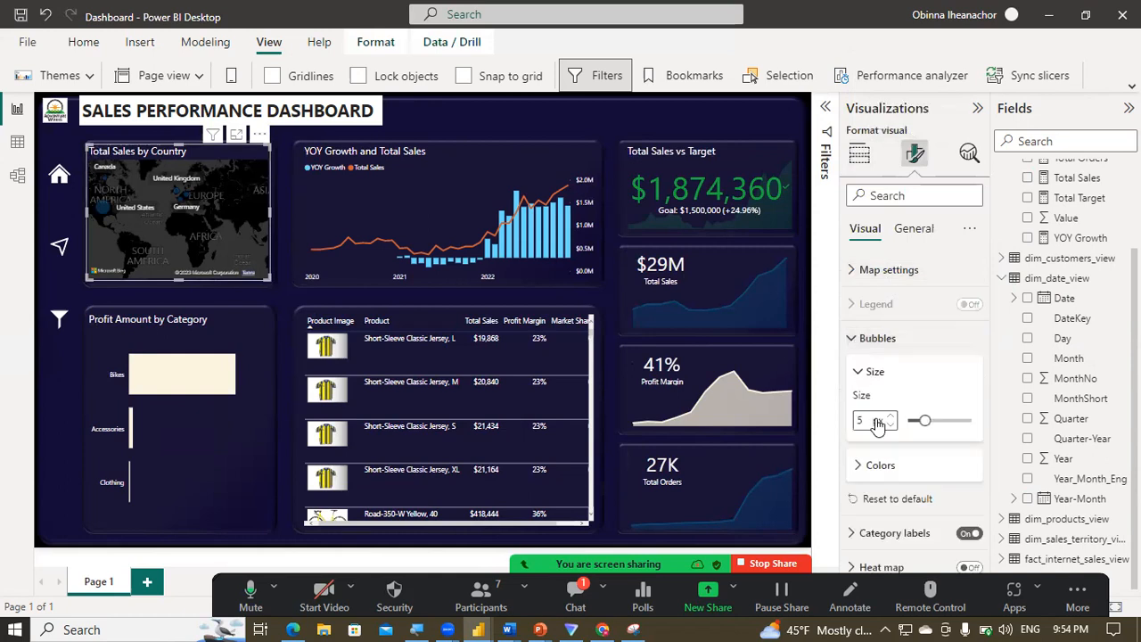
{"action": "left_click", "coordinate": [879, 465]}
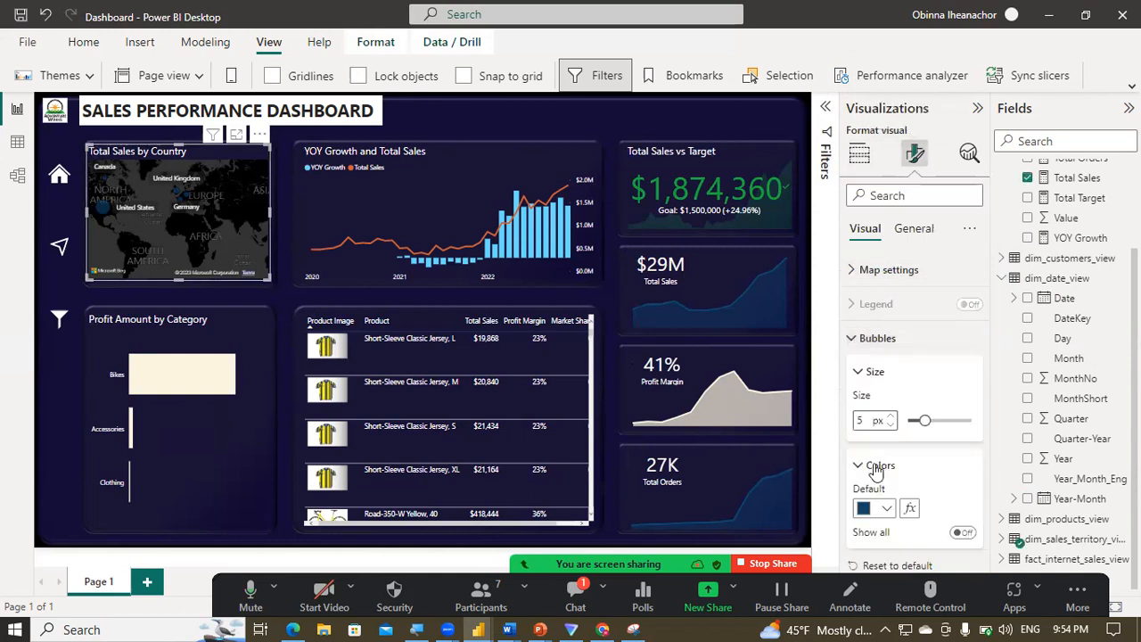
{"action": "left_click", "coordinate": [885, 517]}
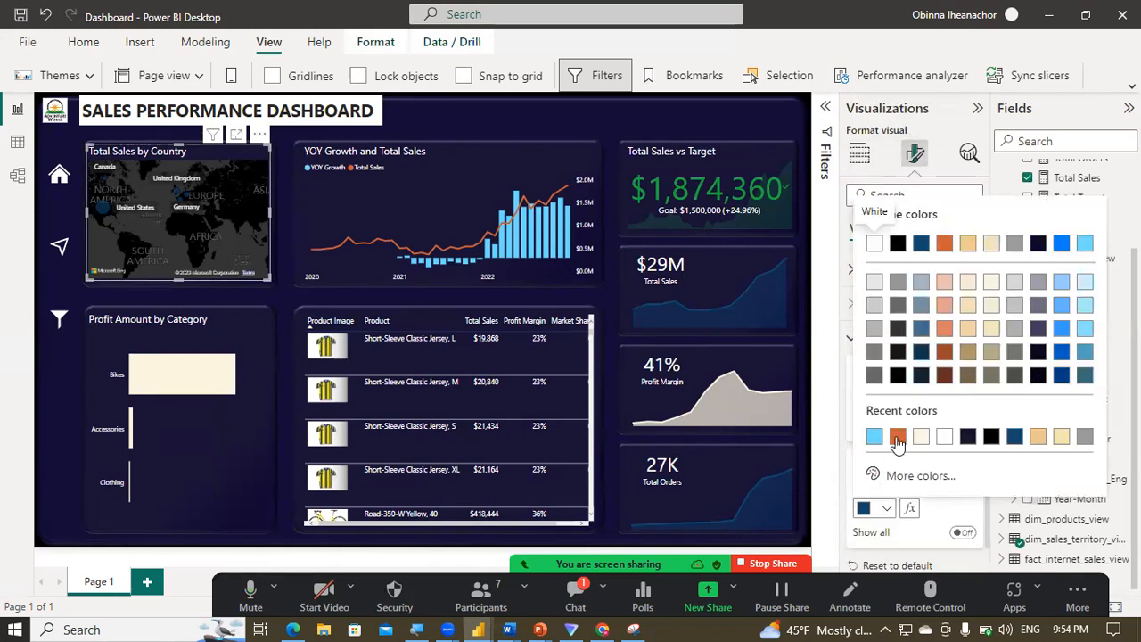
{"action": "left_click", "coordinate": [896, 439]}
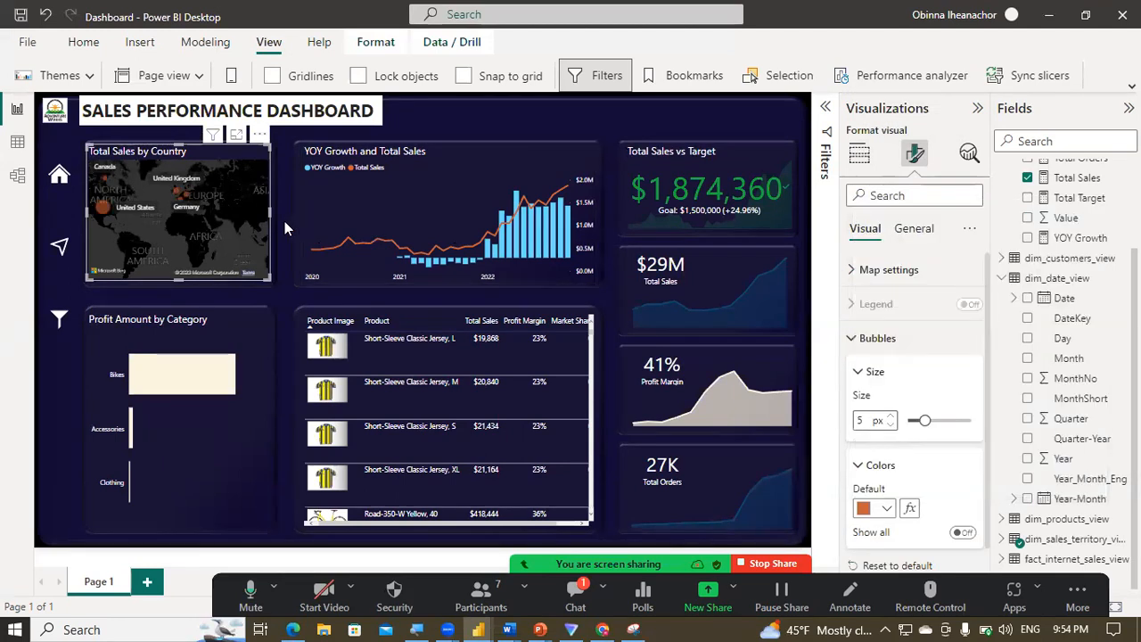
{"action": "left_click", "coordinate": [176, 367]}
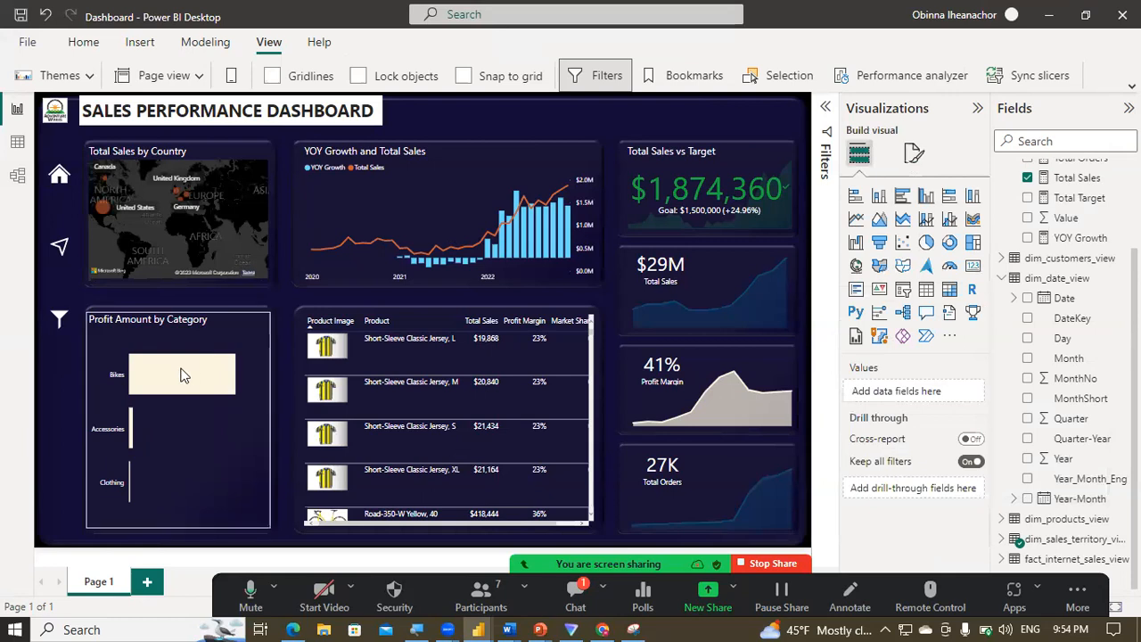
Step: Set the line color of the area chart behind the Total Sales card to the recently used orange, #CF5E37
{"action": "left_click", "coordinate": [713, 292]}
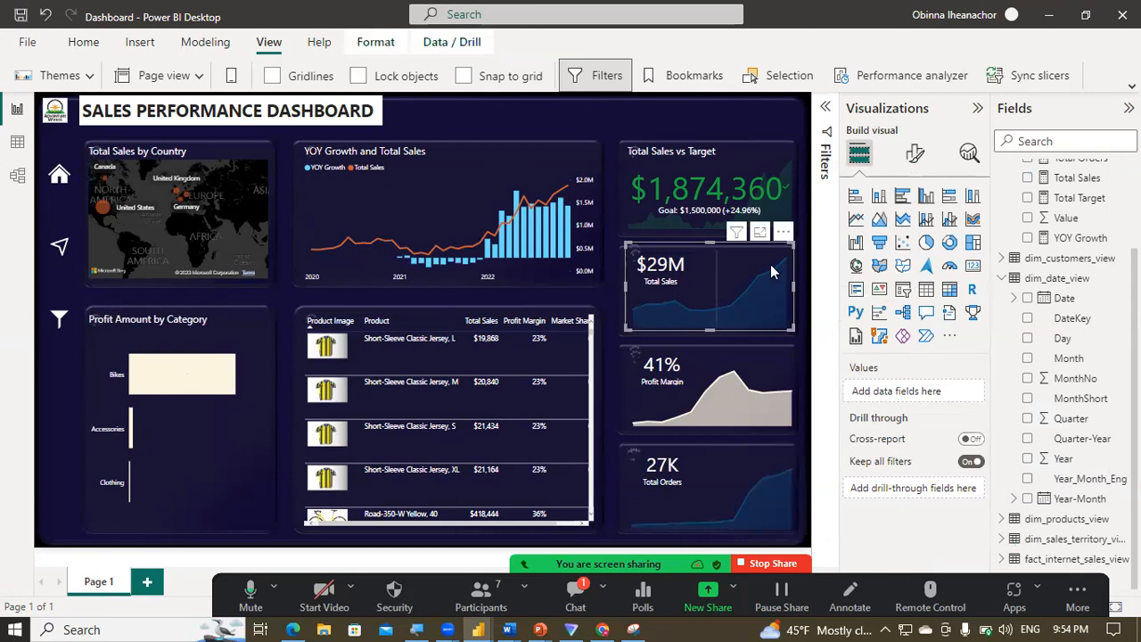
{"action": "left_click", "coordinate": [916, 156]}
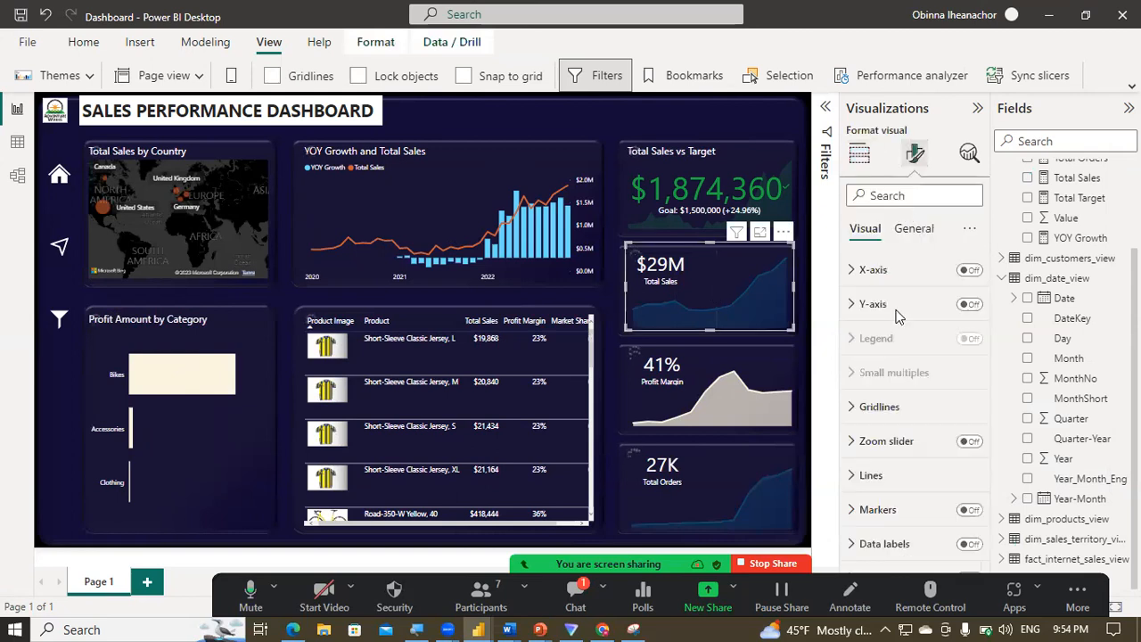
{"action": "left_click", "coordinate": [868, 477]}
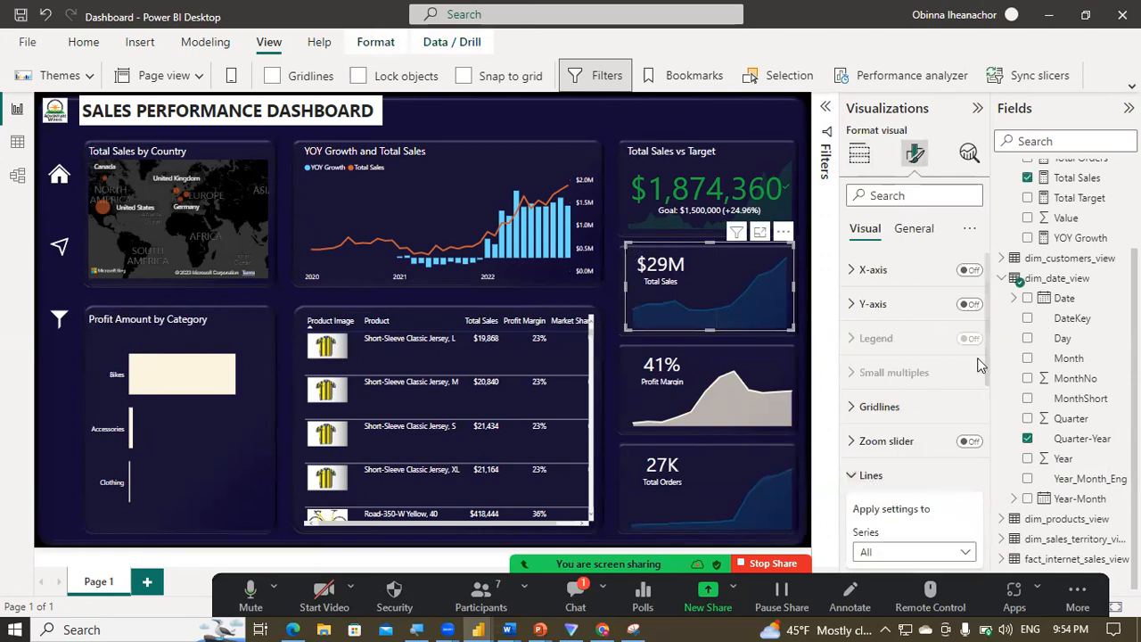
{"action": "left_click_drag", "start_coordinate": [985, 355], "coordinate": [985, 471]}
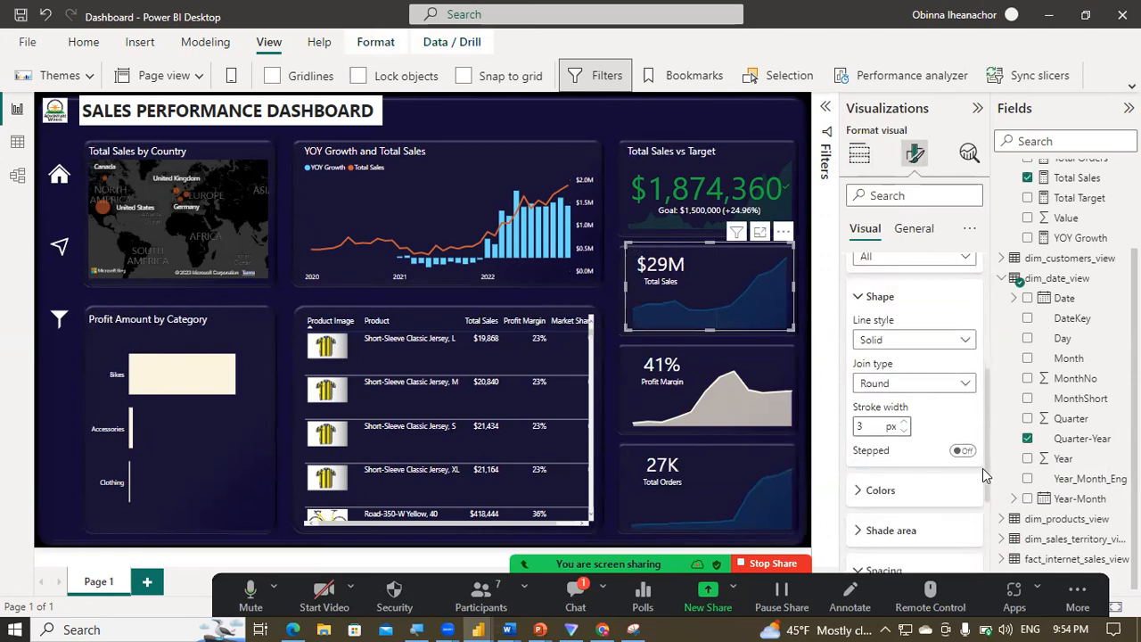
{"action": "left_click", "coordinate": [901, 493]}
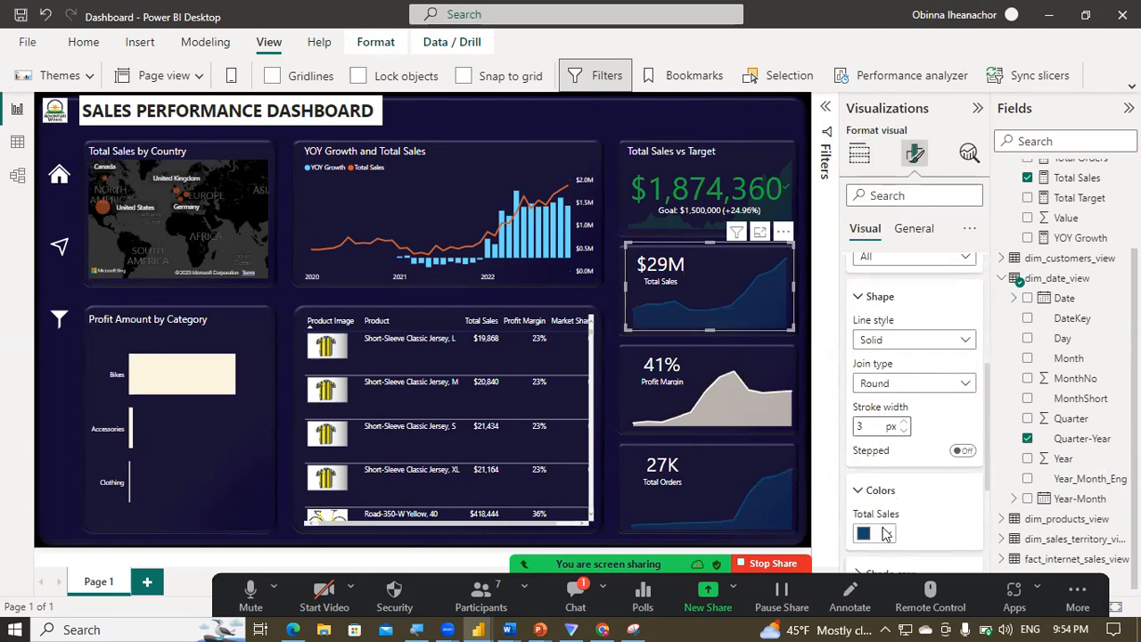
{"action": "left_click", "coordinate": [886, 534]}
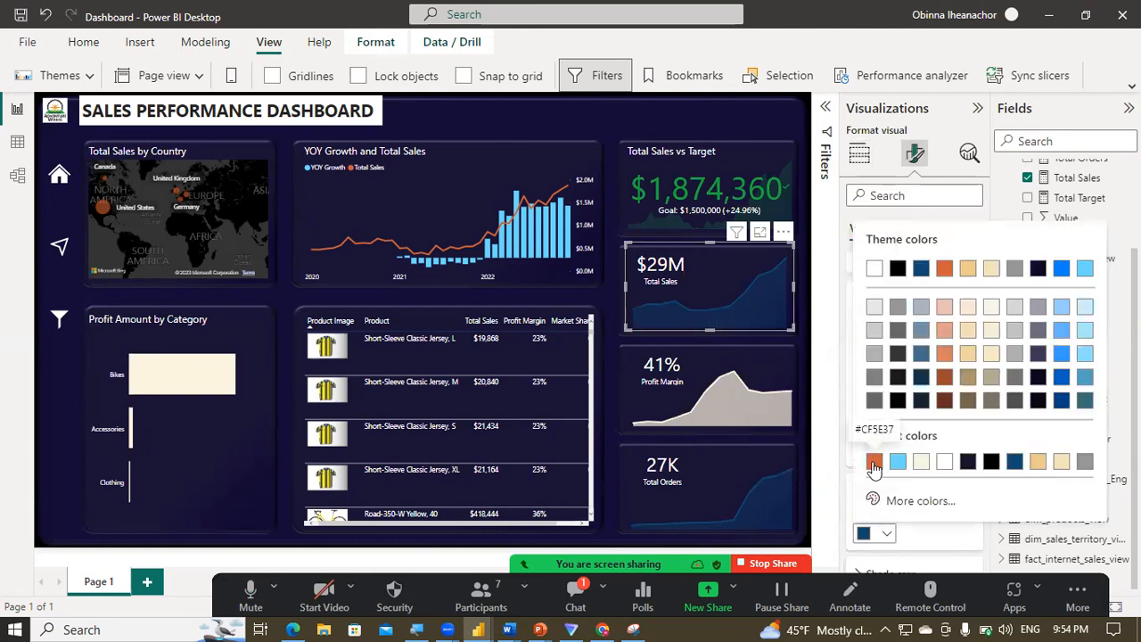
{"action": "left_click", "coordinate": [872, 464]}
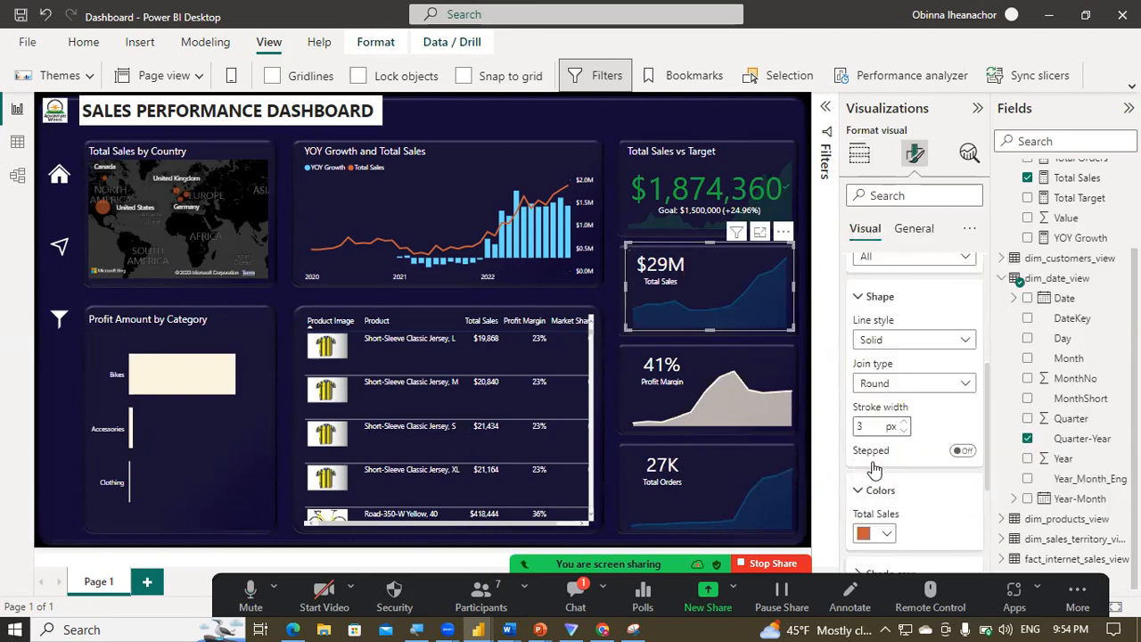
{"action": "left_click", "coordinate": [607, 346]}
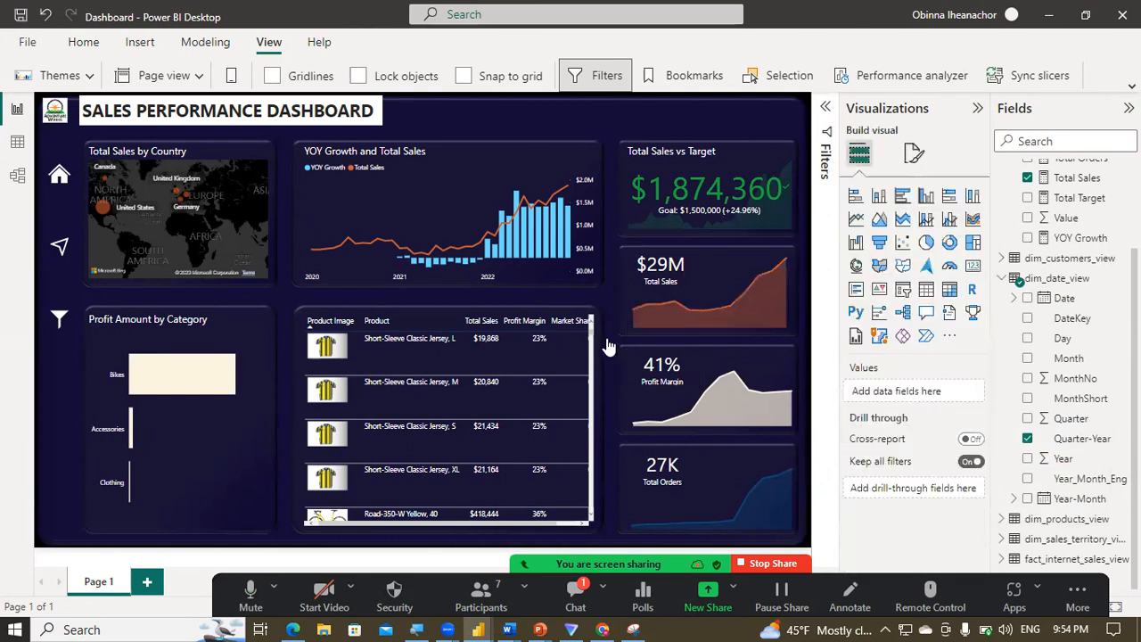
Step: Try a dark teal line color on the area chart behind the Total Orders card, then choose a darker shade of the bright blue theme color
{"action": "left_click", "coordinate": [714, 478]}
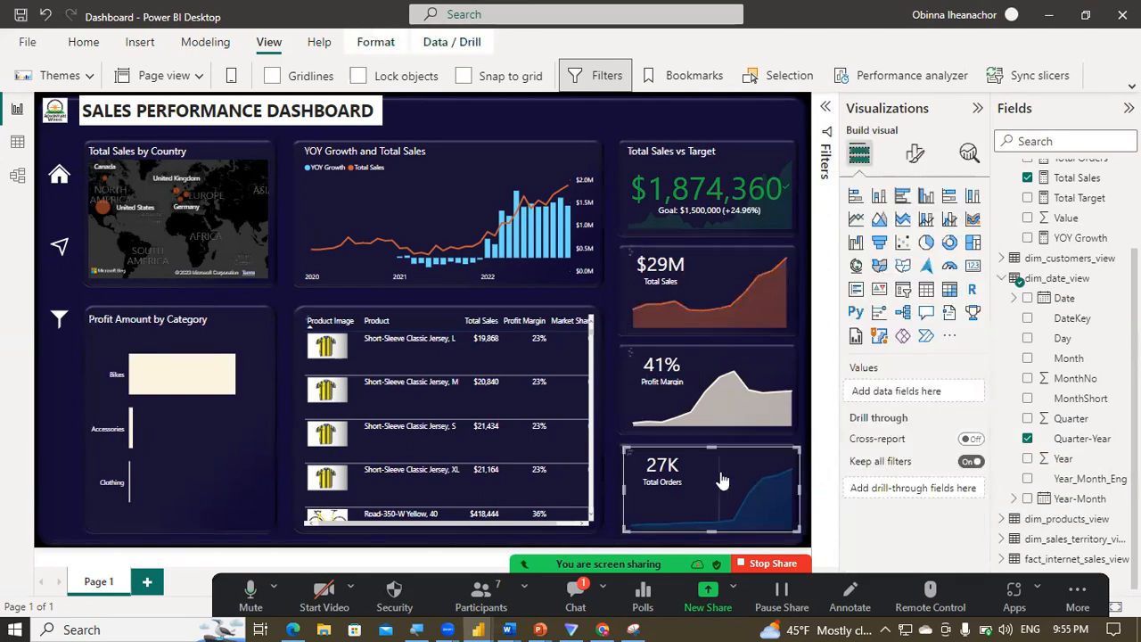
{"action": "left_click", "coordinate": [916, 155]}
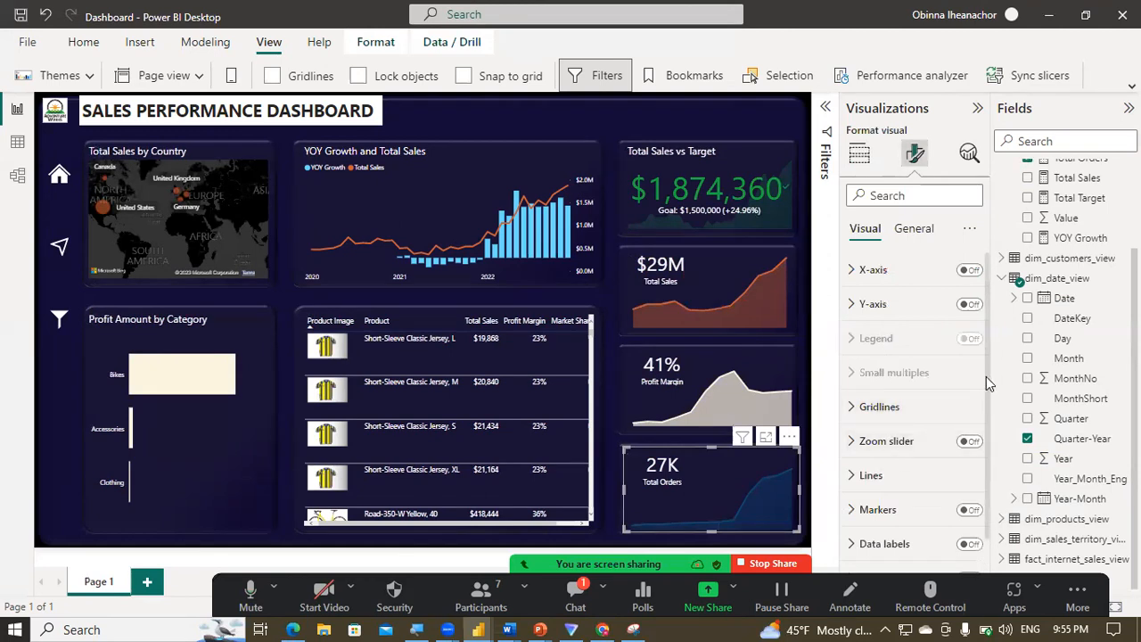
{"action": "scroll", "coordinate": [990, 444], "scroll_direction": "down", "scroll_amount": 2}
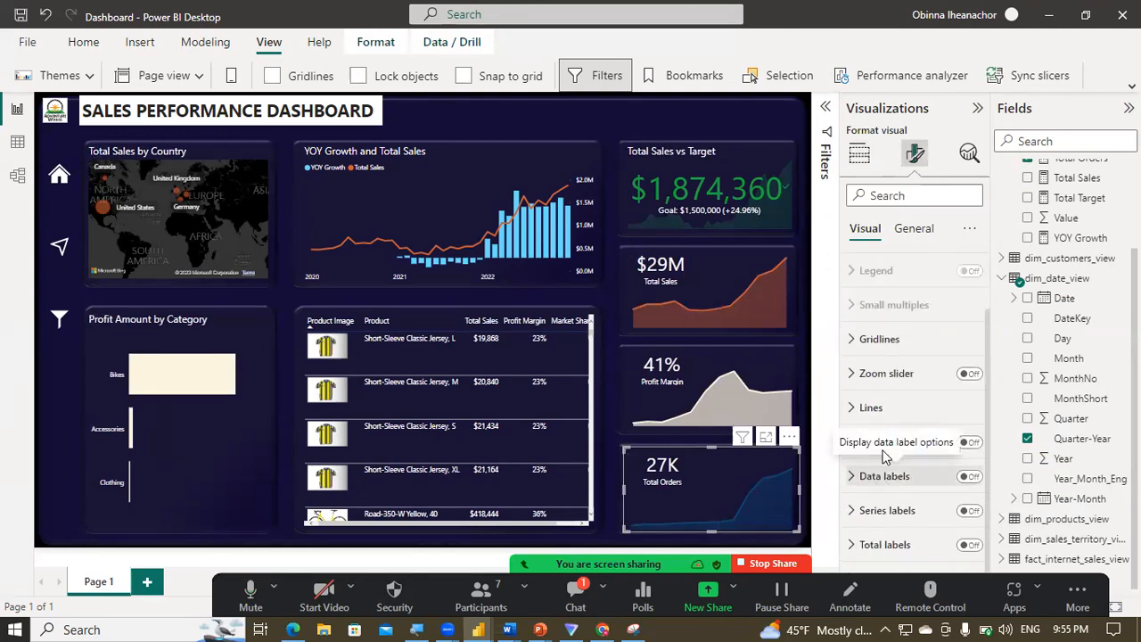
{"action": "left_click", "coordinate": [878, 412]}
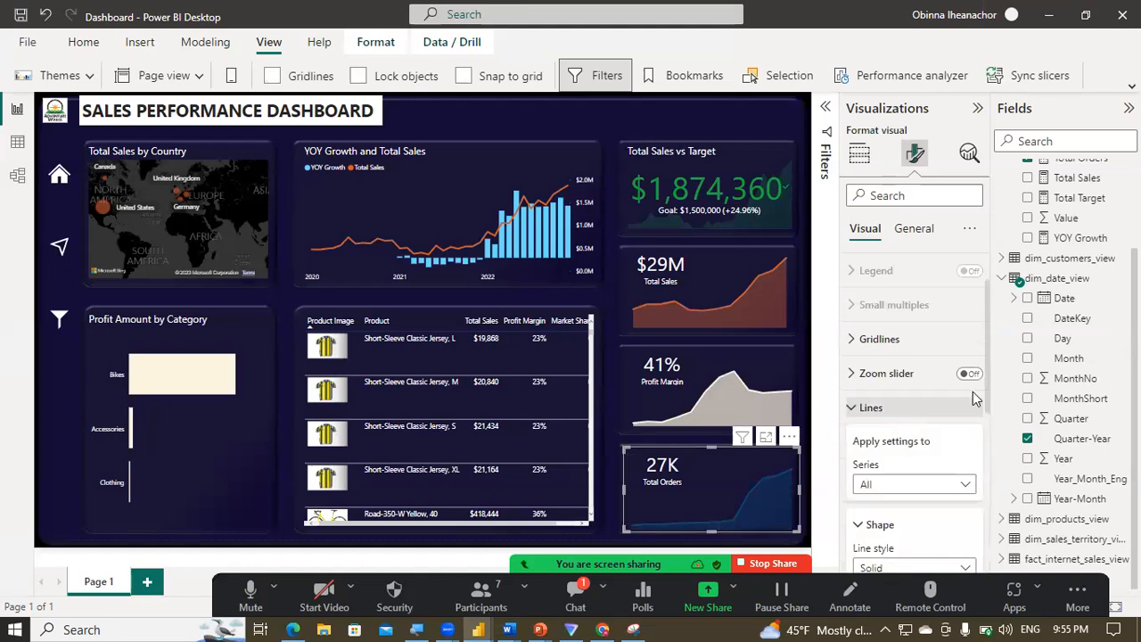
{"action": "scroll", "coordinate": [972, 446], "scroll_direction": "down", "scroll_amount": 6}
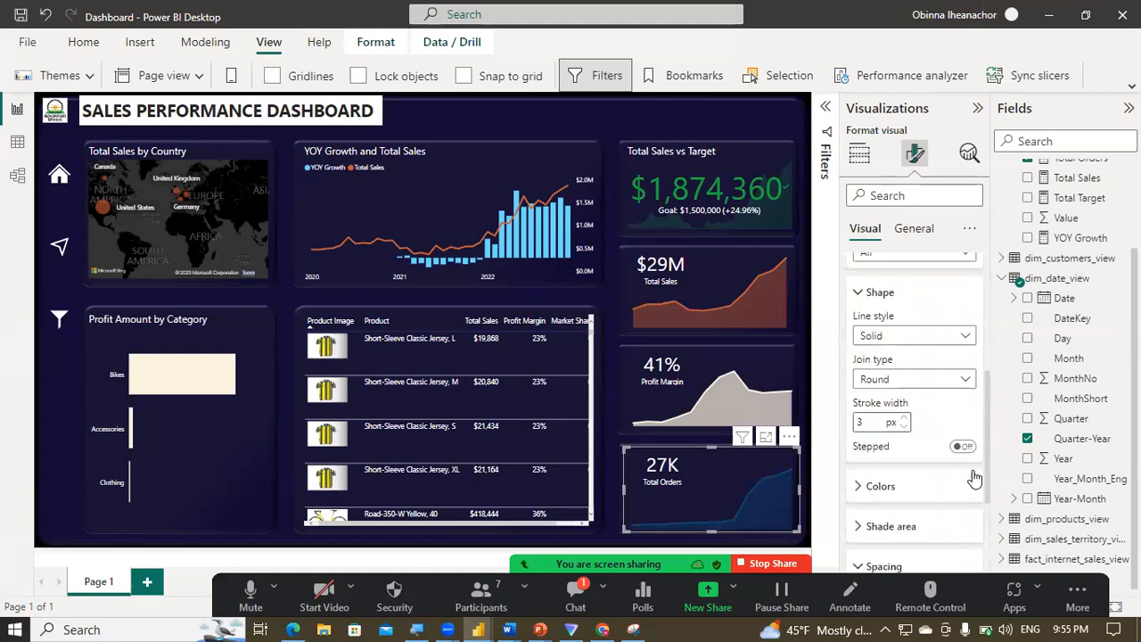
{"action": "left_click", "coordinate": [883, 465]}
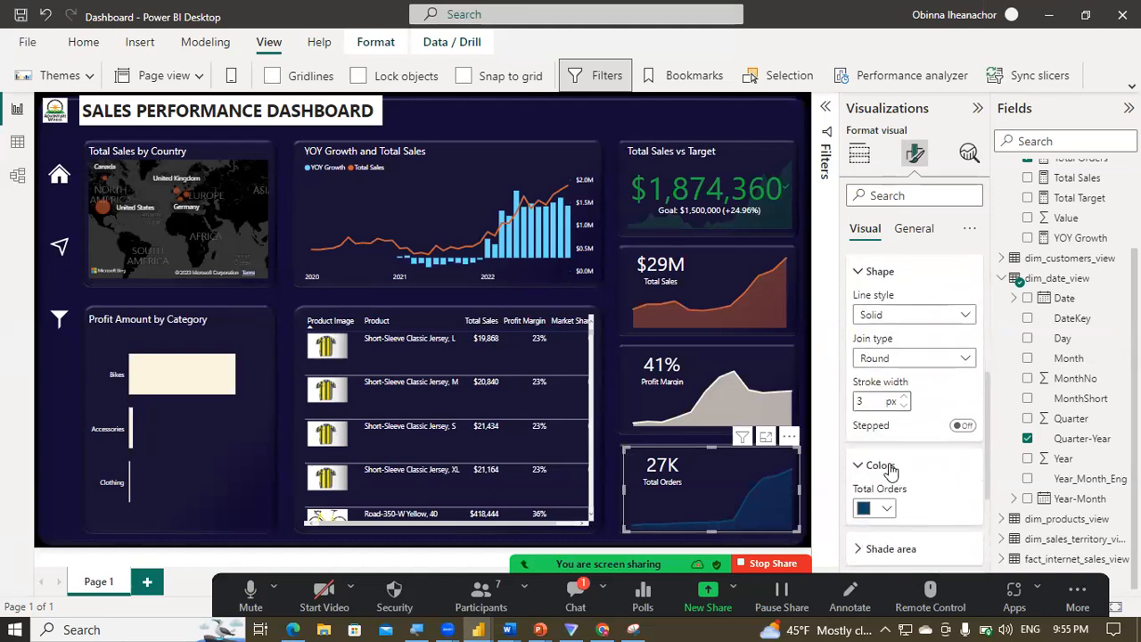
{"action": "left_click", "coordinate": [883, 510]}
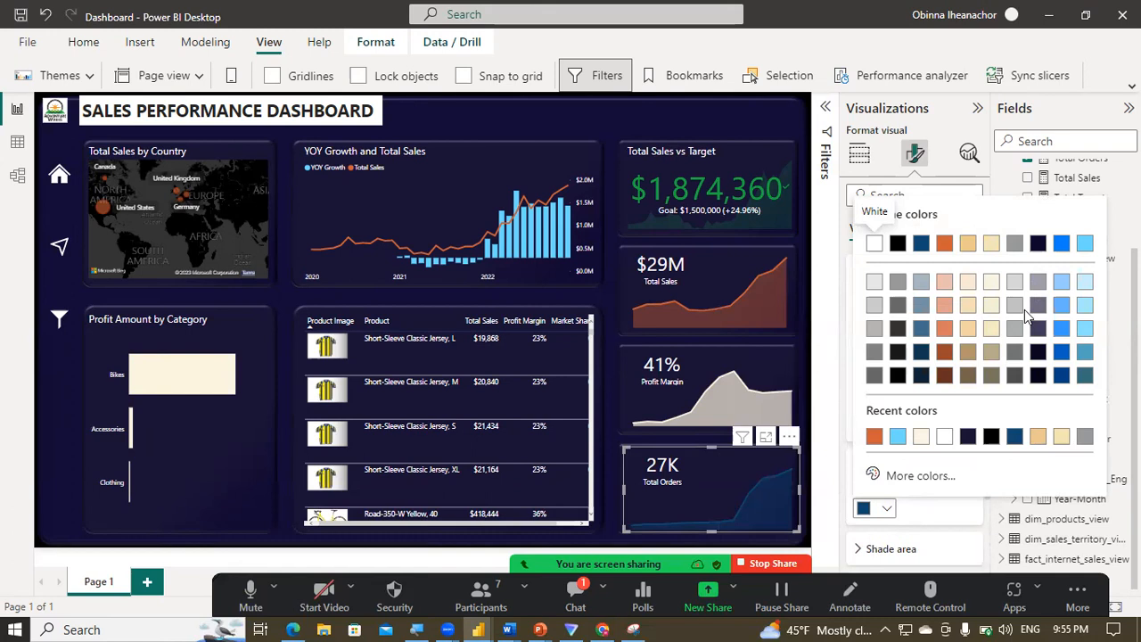
{"action": "left_click", "coordinate": [1084, 381]}
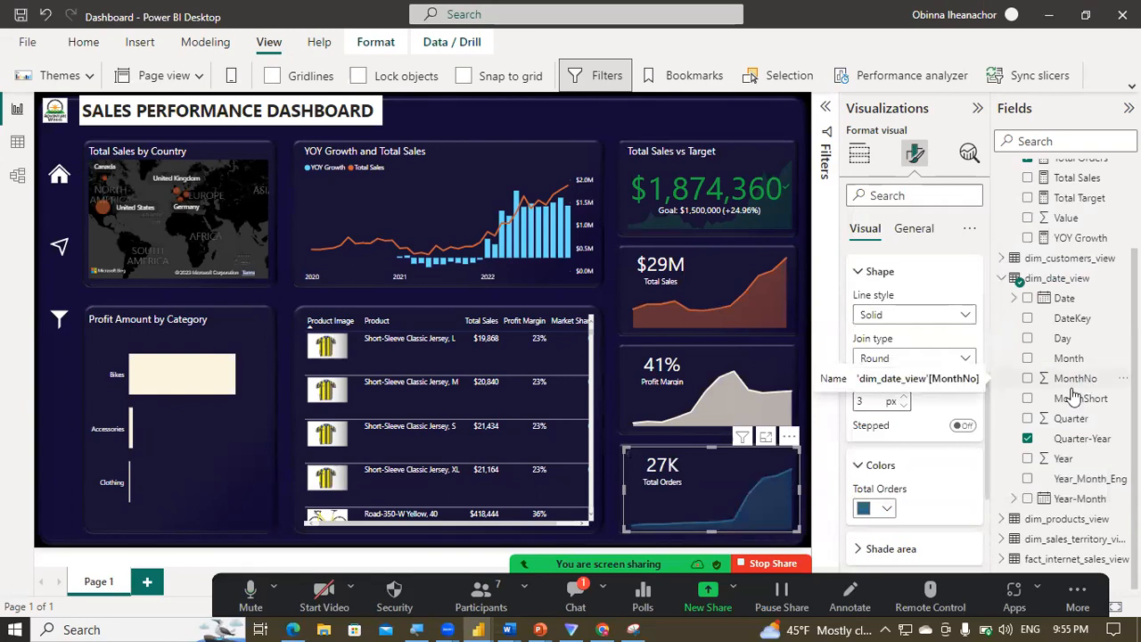
{"action": "left_click", "coordinate": [909, 499]}
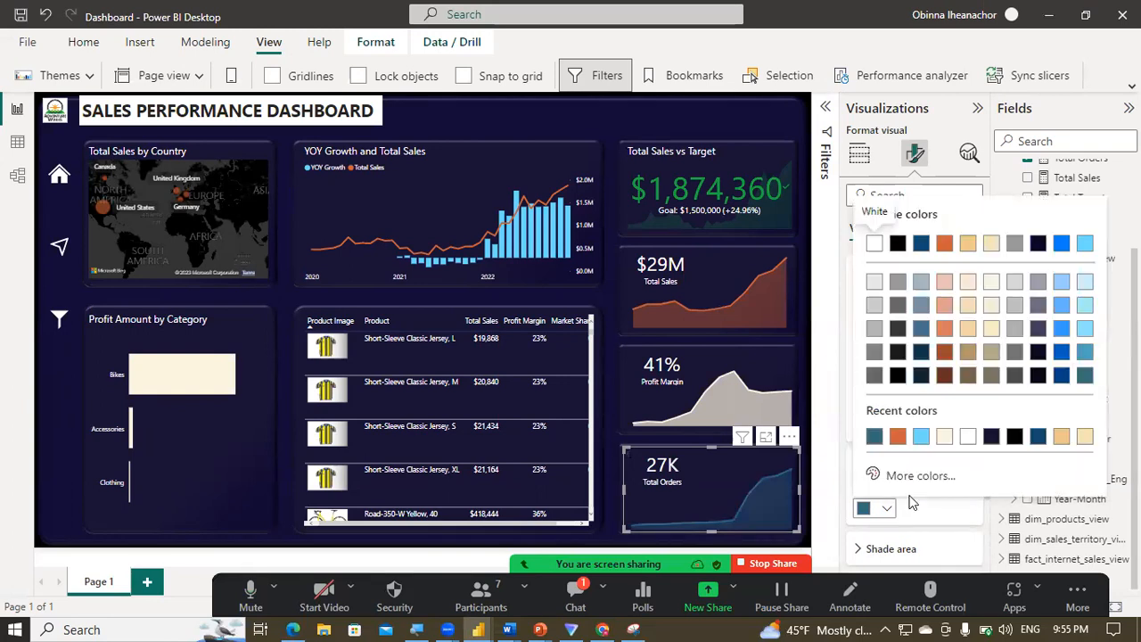
{"action": "left_click", "coordinate": [1061, 357]}
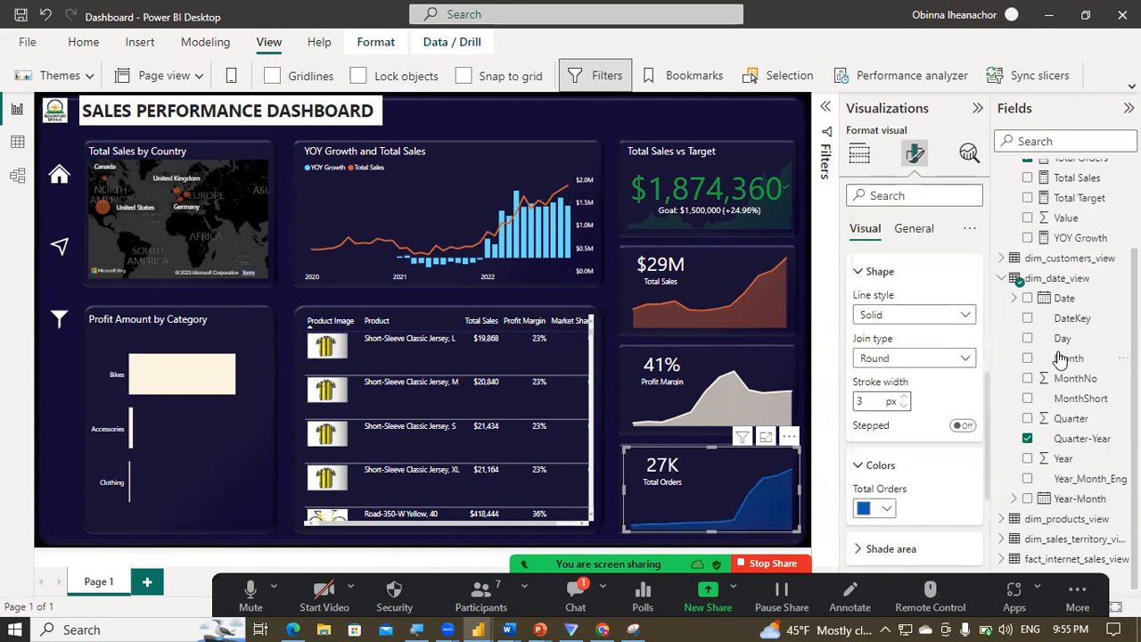
{"action": "left_click", "coordinate": [608, 343]}
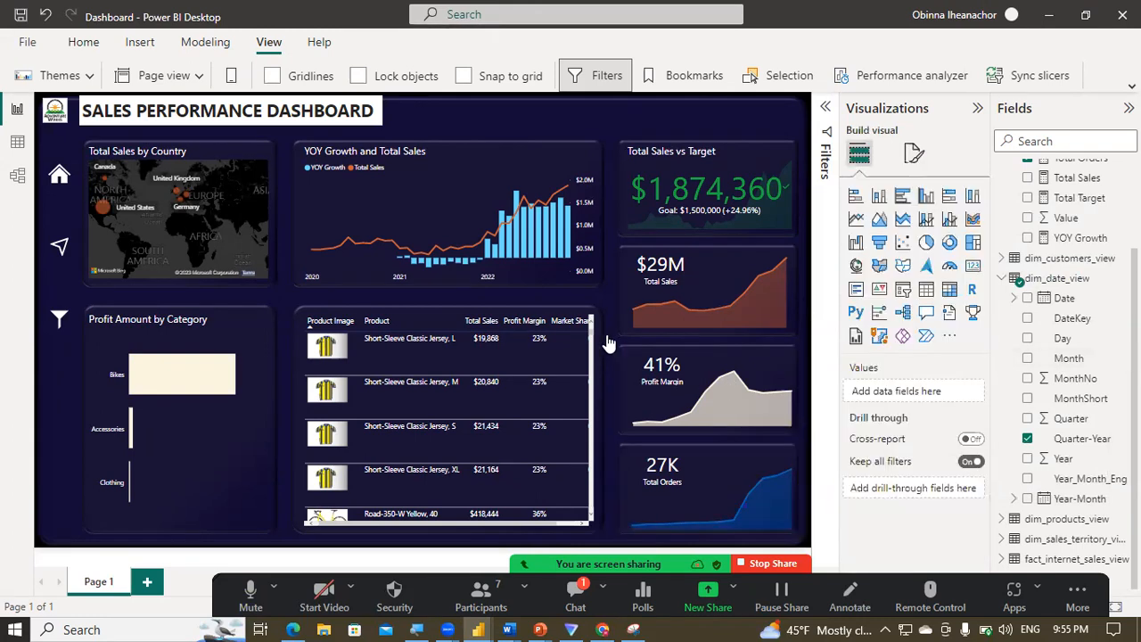
Step: Set the shade area transparency of the area chart behind the Total Sales card to 30%
{"action": "left_click", "coordinate": [725, 279]}
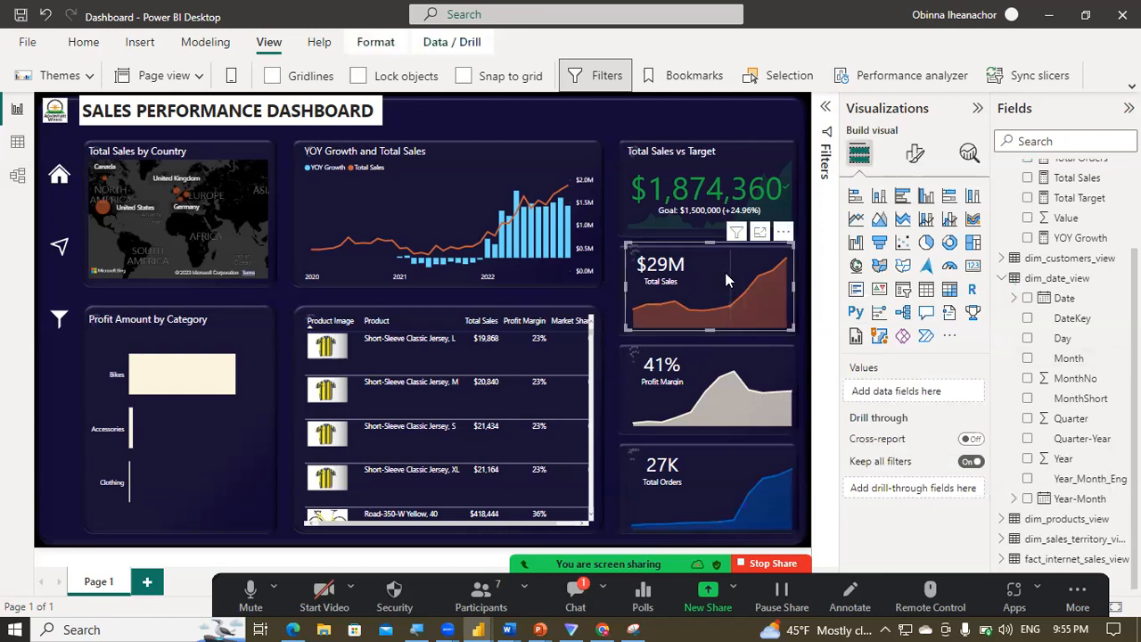
{"action": "left_click", "coordinate": [913, 157]}
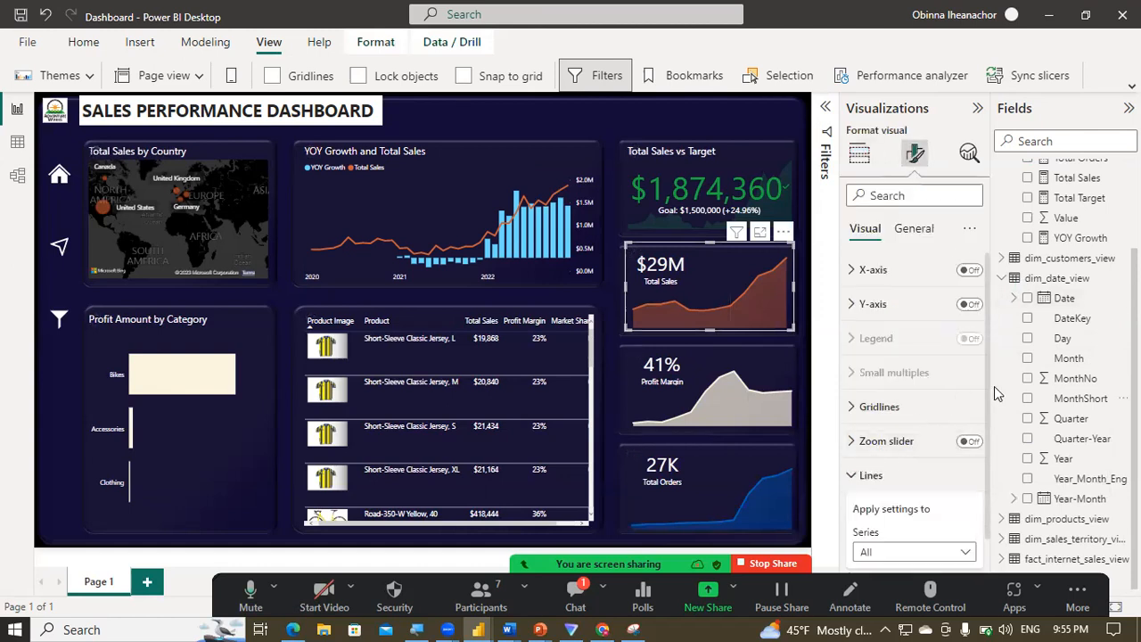
{"action": "left_click_drag", "start_coordinate": [989, 365], "coordinate": [984, 510]}
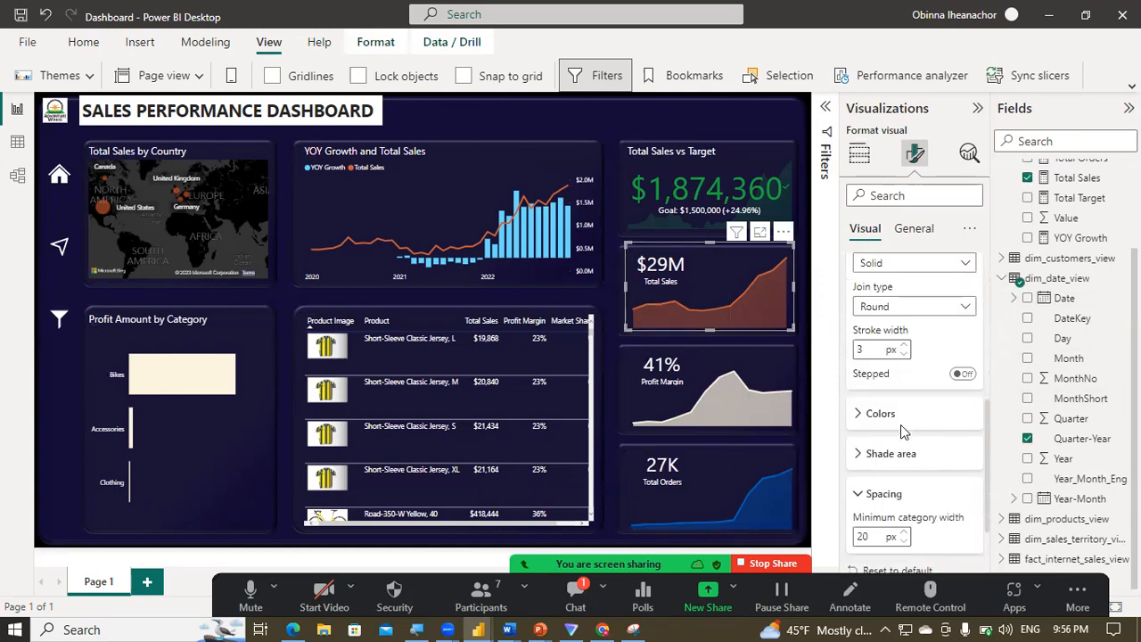
{"action": "left_click", "coordinate": [890, 451]}
{"action": "left_click_drag", "start_coordinate": [870, 507], "coordinate": [854, 505]}
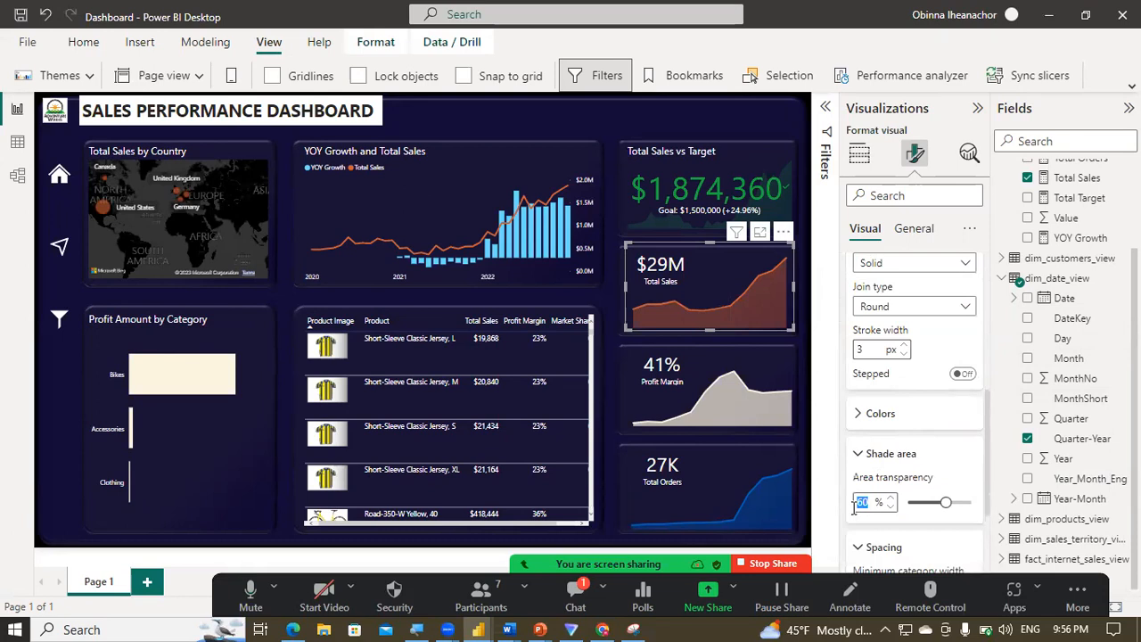
{"action": "type", "text": "30"}
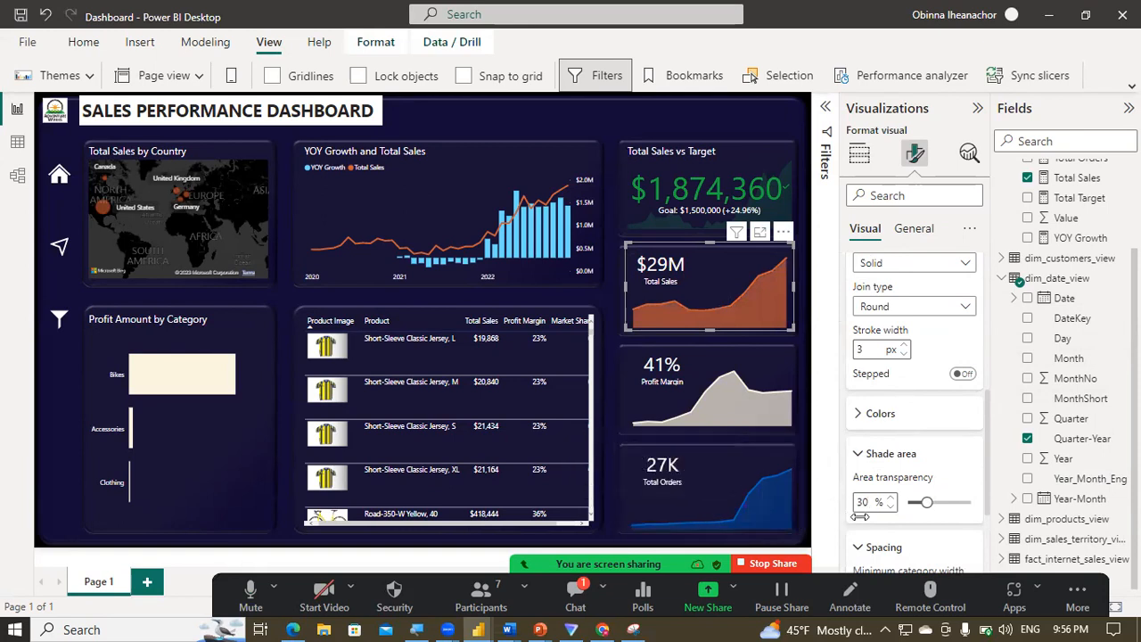
Step: Open the line and shade area transparency settings of the area chart behind the Total Orders card
{"action": "left_click", "coordinate": [755, 458]}
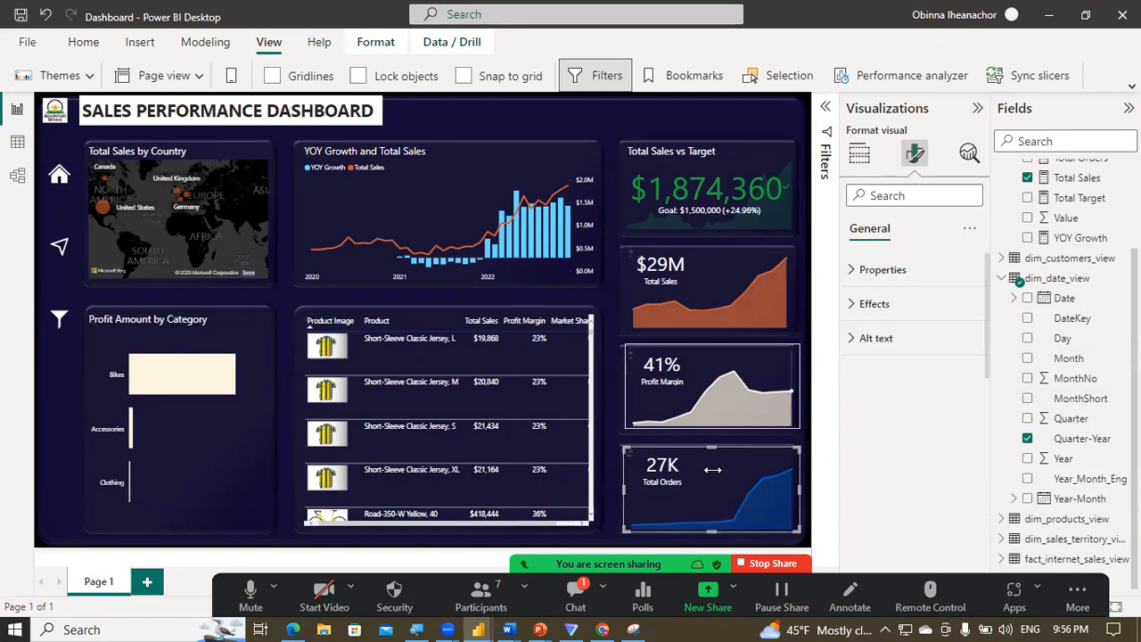
{"action": "left_click", "coordinate": [859, 153]}
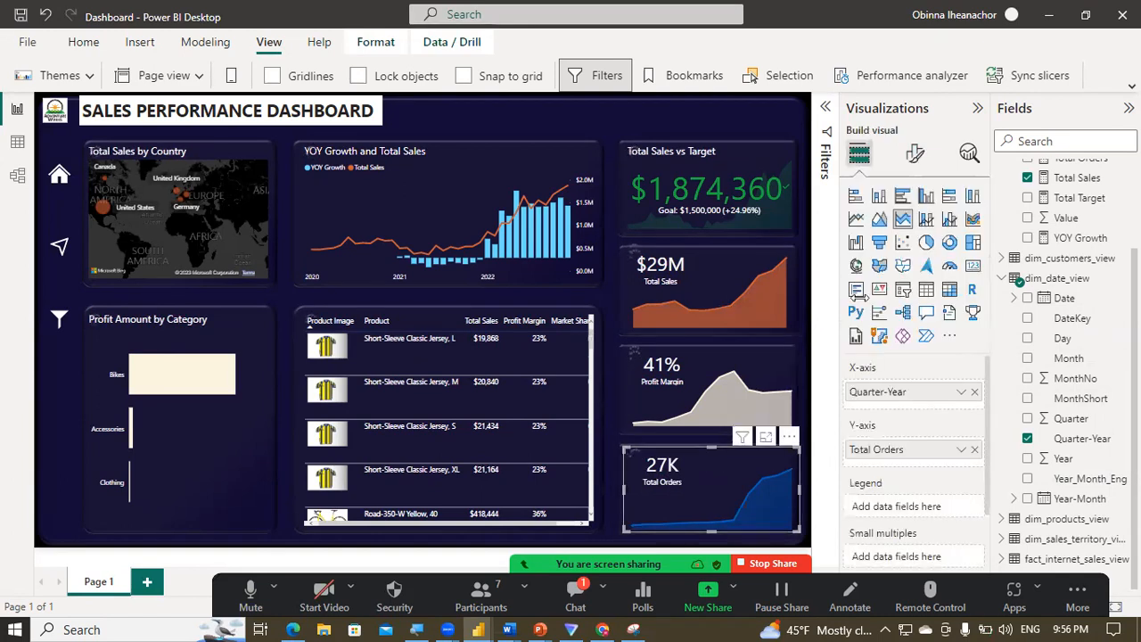
{"action": "left_click", "coordinate": [915, 155]}
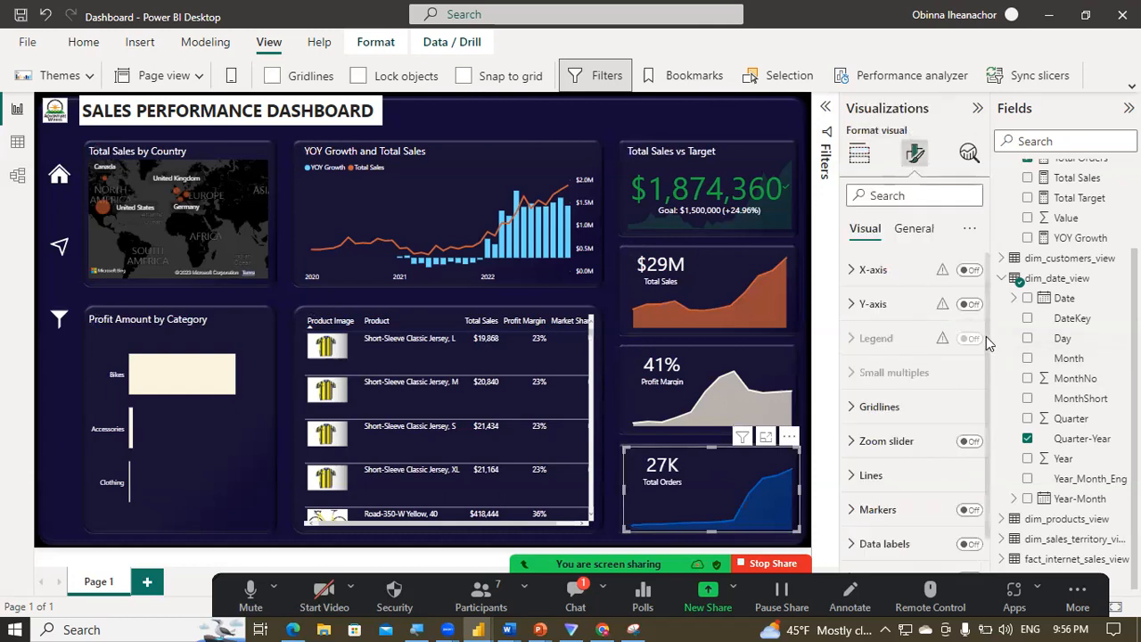
{"action": "scroll", "coordinate": [945, 356], "scroll_direction": "down", "scroll_amount": 1}
{"action": "left_click", "coordinate": [879, 407]}
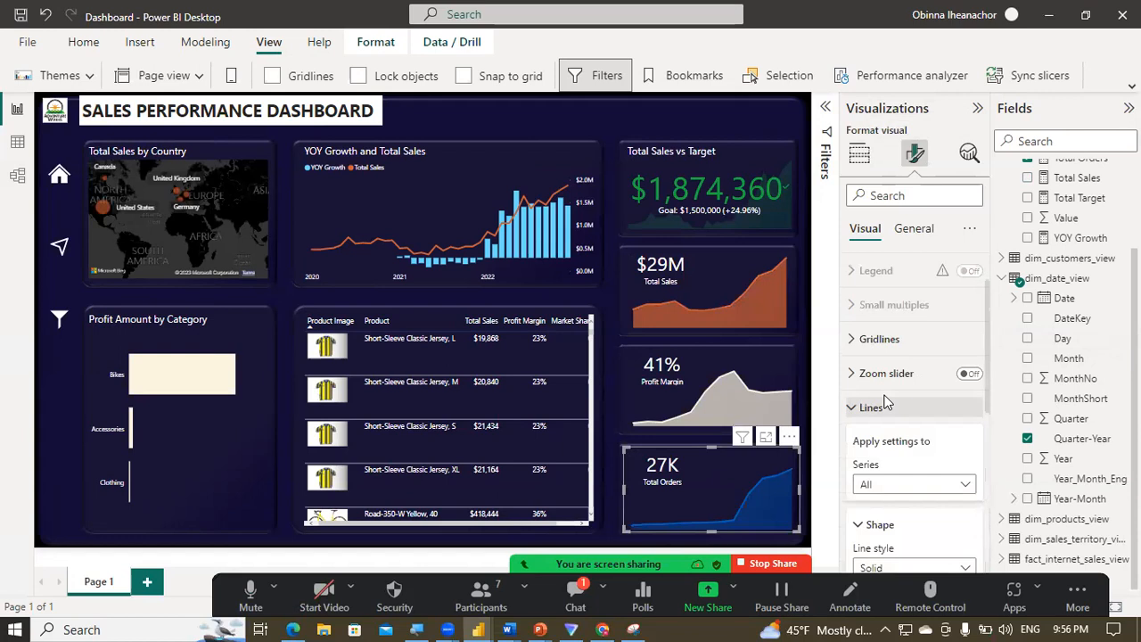
{"action": "scroll", "coordinate": [980, 446], "scroll_direction": "down", "scroll_amount": 2}
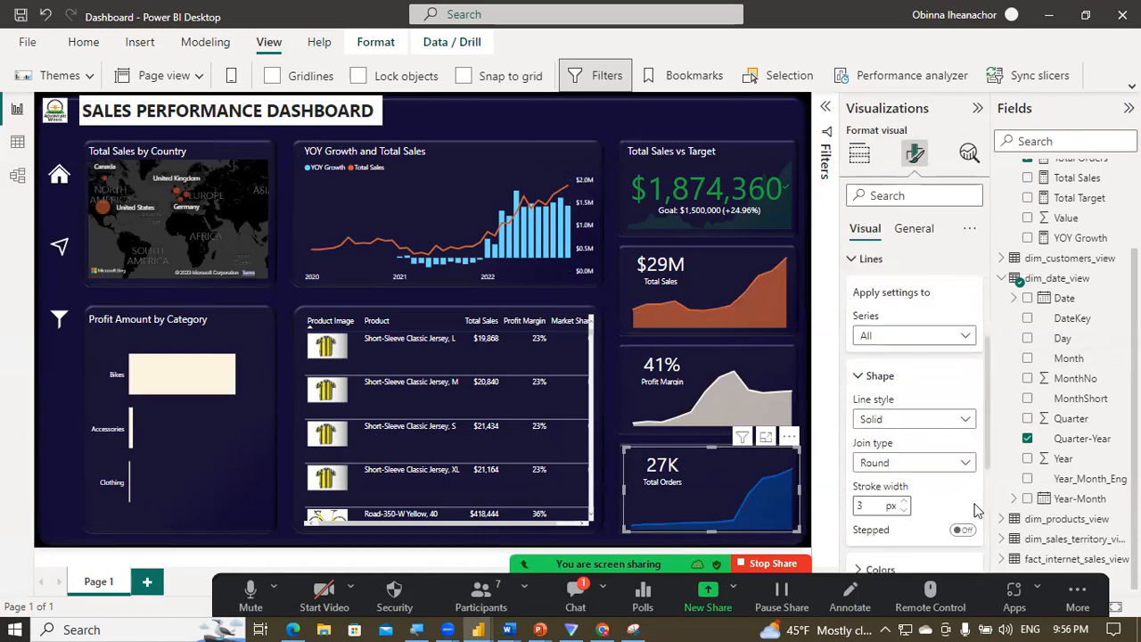
{"action": "scroll", "coordinate": [980, 500], "scroll_direction": "down", "scroll_amount": 3}
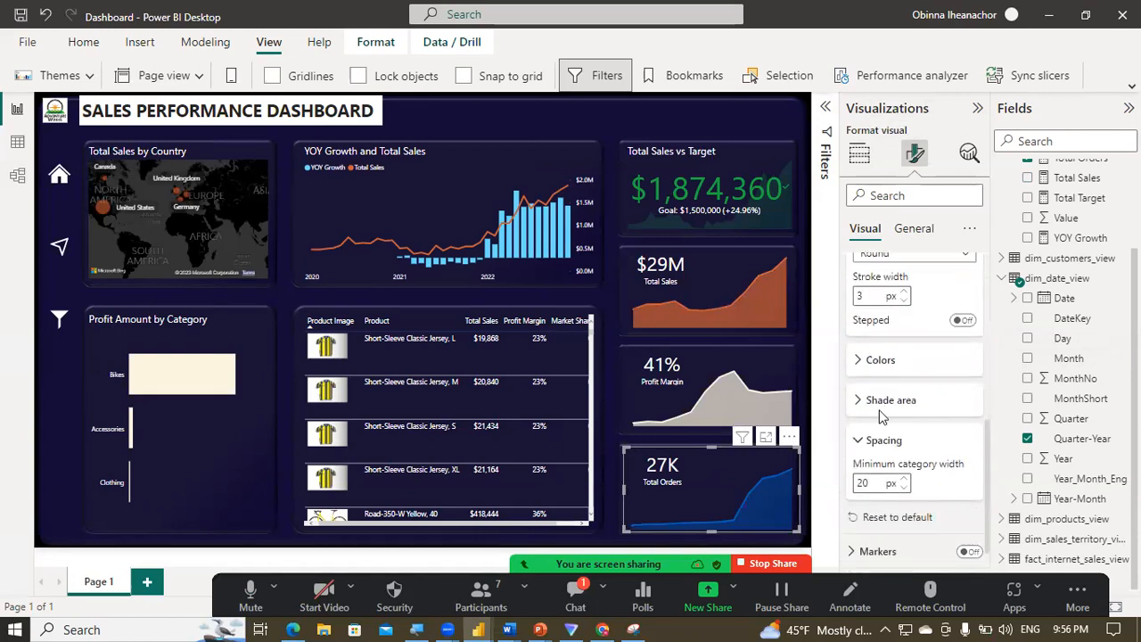
{"action": "left_click", "coordinate": [883, 443]}
{"action": "left_click", "coordinate": [886, 492]}
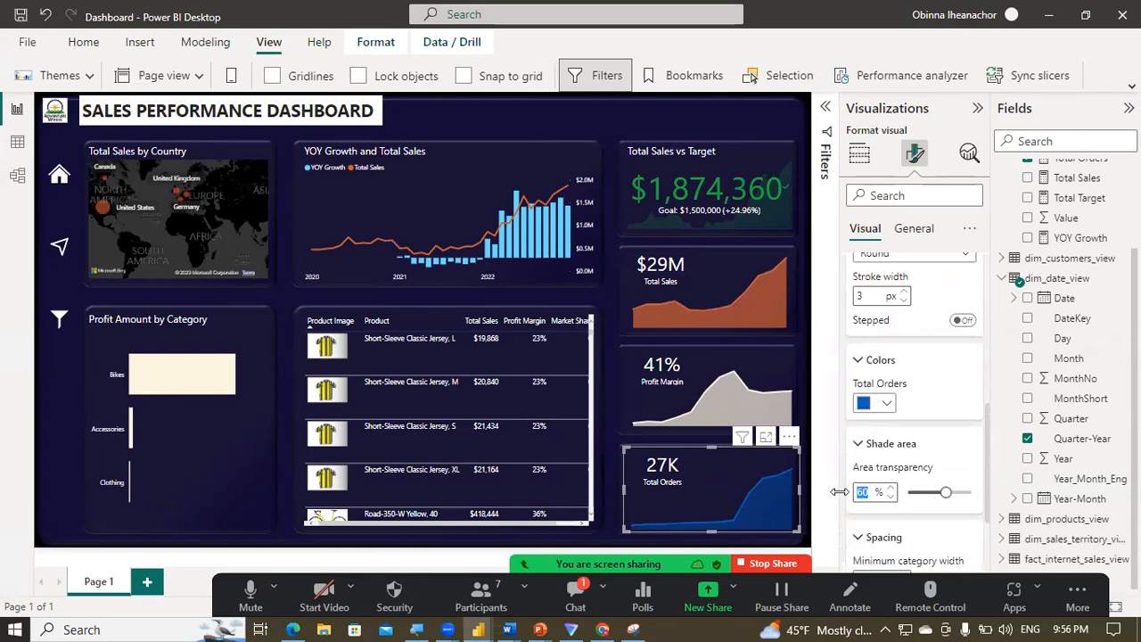
{"action": "left_click", "coordinate": [606, 304]}
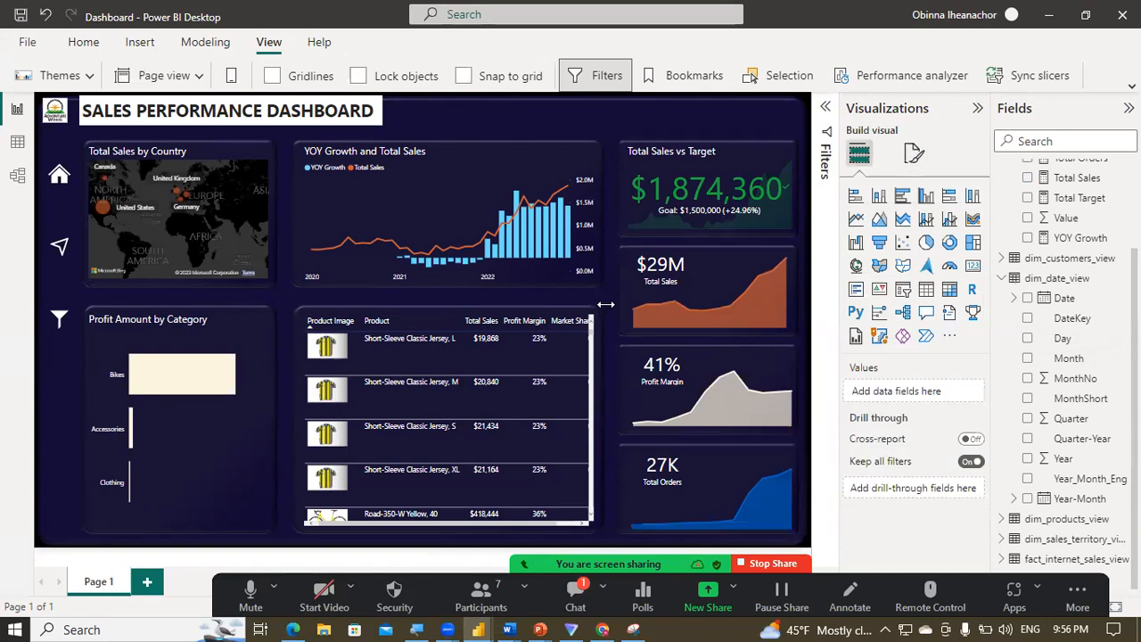
Step: Add a new blank report page and arrange the page order so that it sits after Page 1
{"action": "left_click", "coordinate": [145, 583]}
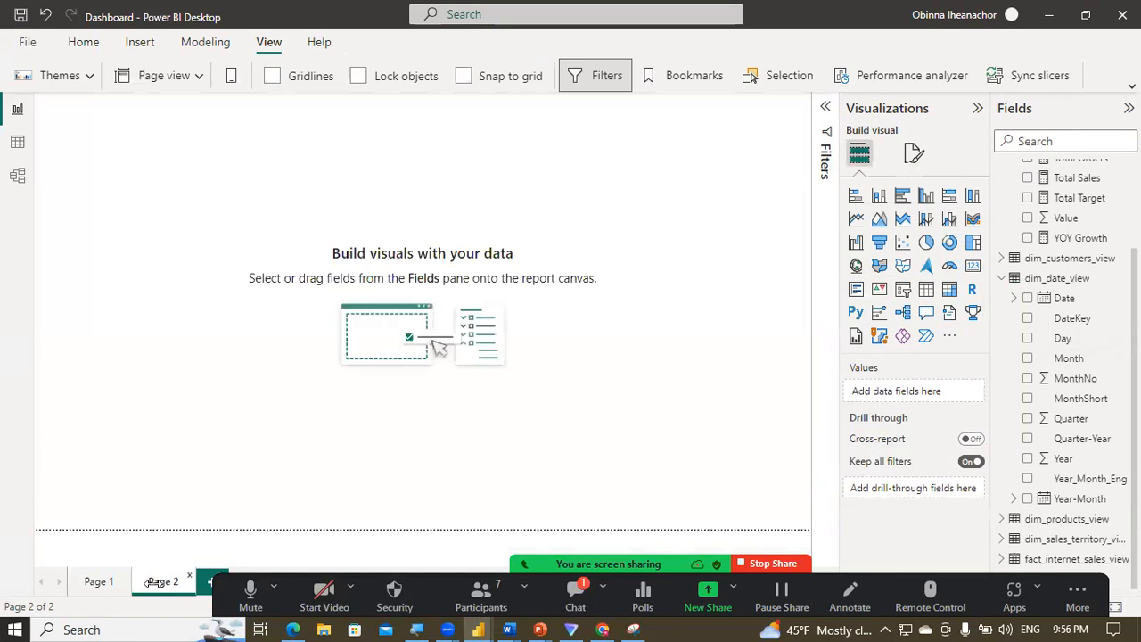
{"action": "left_click_drag", "start_coordinate": [152, 582], "coordinate": [83, 581]}
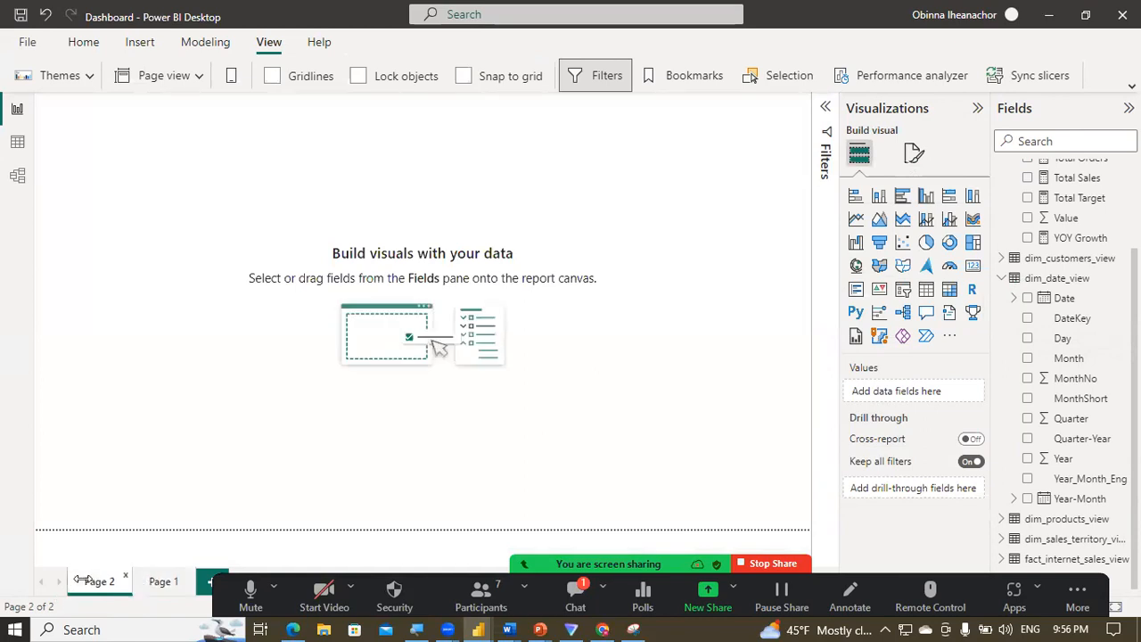
{"action": "left_click", "coordinate": [161, 581]}
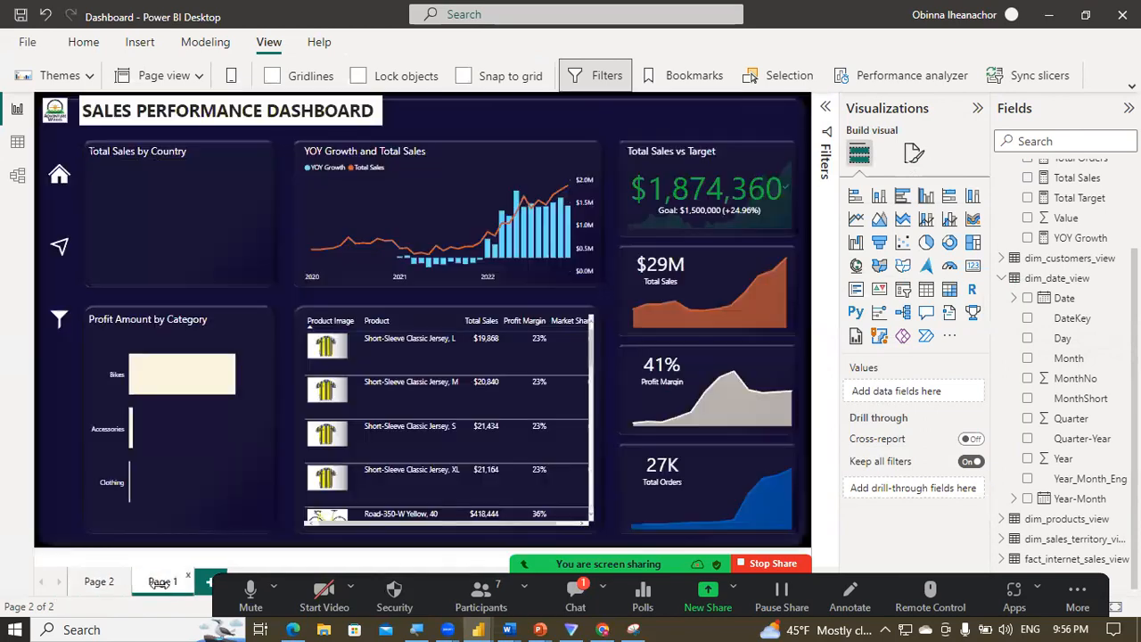
{"action": "left_click_drag", "start_coordinate": [161, 581], "coordinate": [91, 581]}
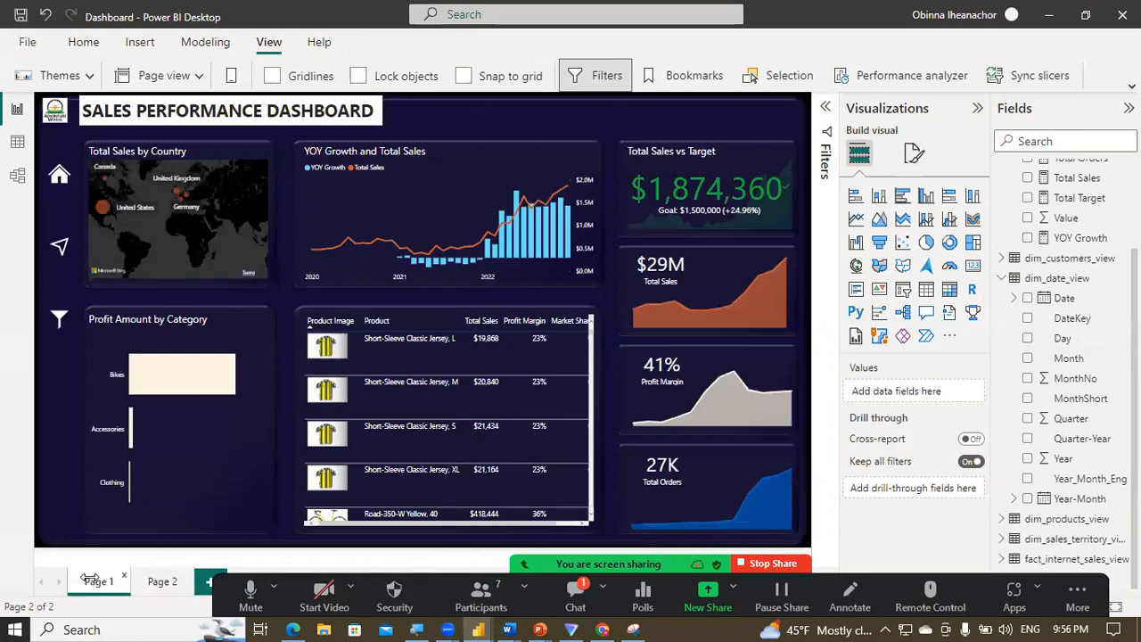
Step: Rename the dashboard page, Page 1, as Sales Overview
{"action": "double_click", "coordinate": [160, 582]}
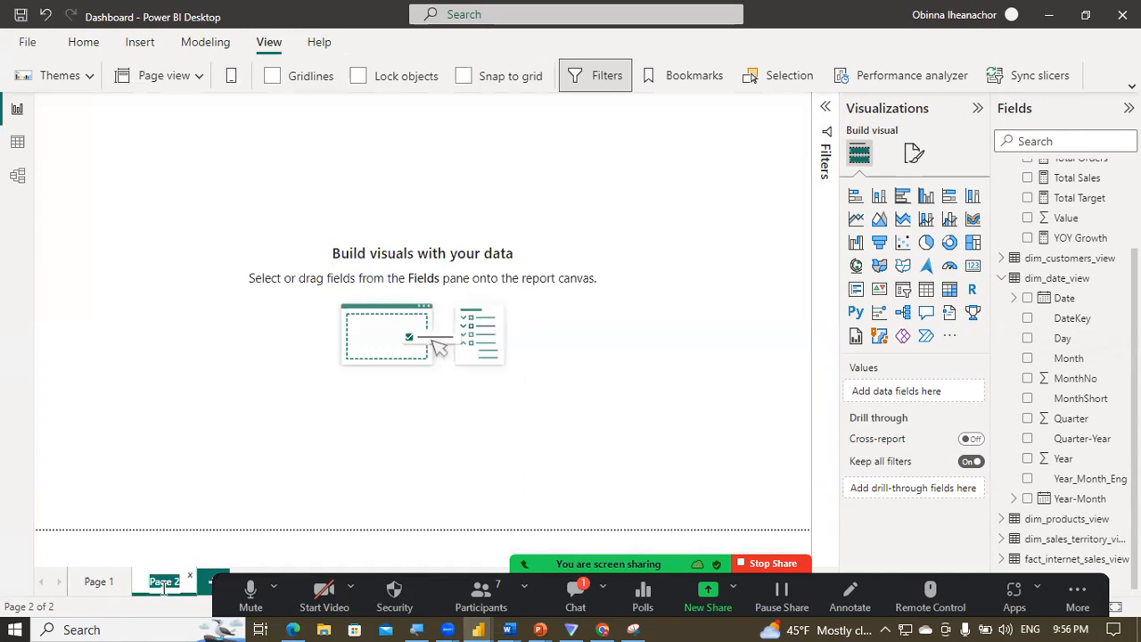
{"action": "left_click", "coordinate": [96, 581]}
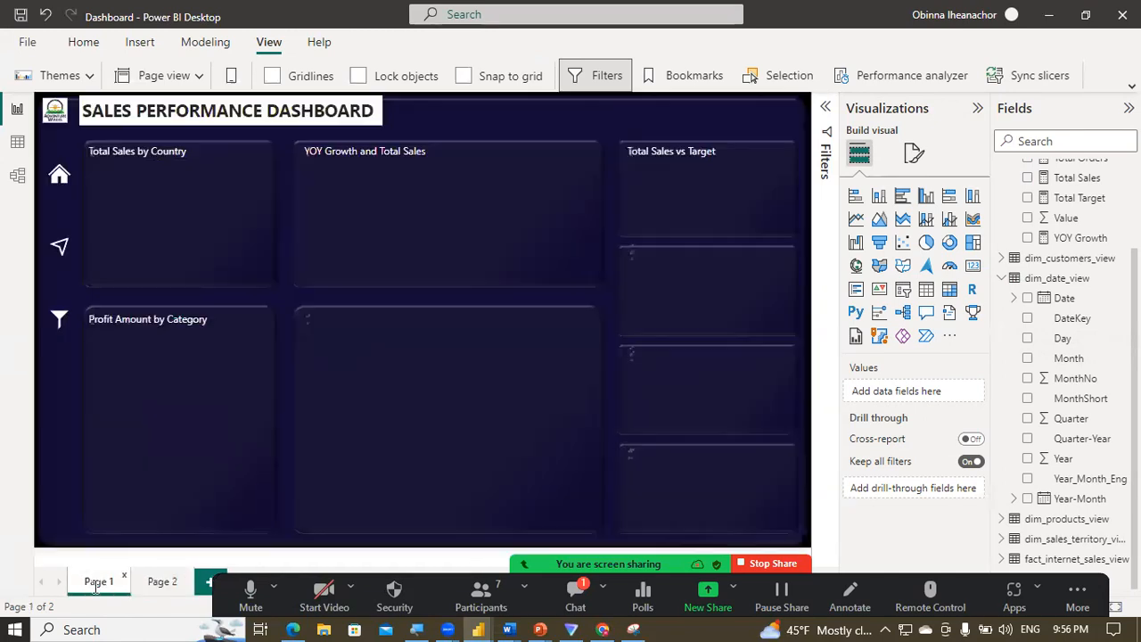
{"action": "double_click", "coordinate": [95, 582]}
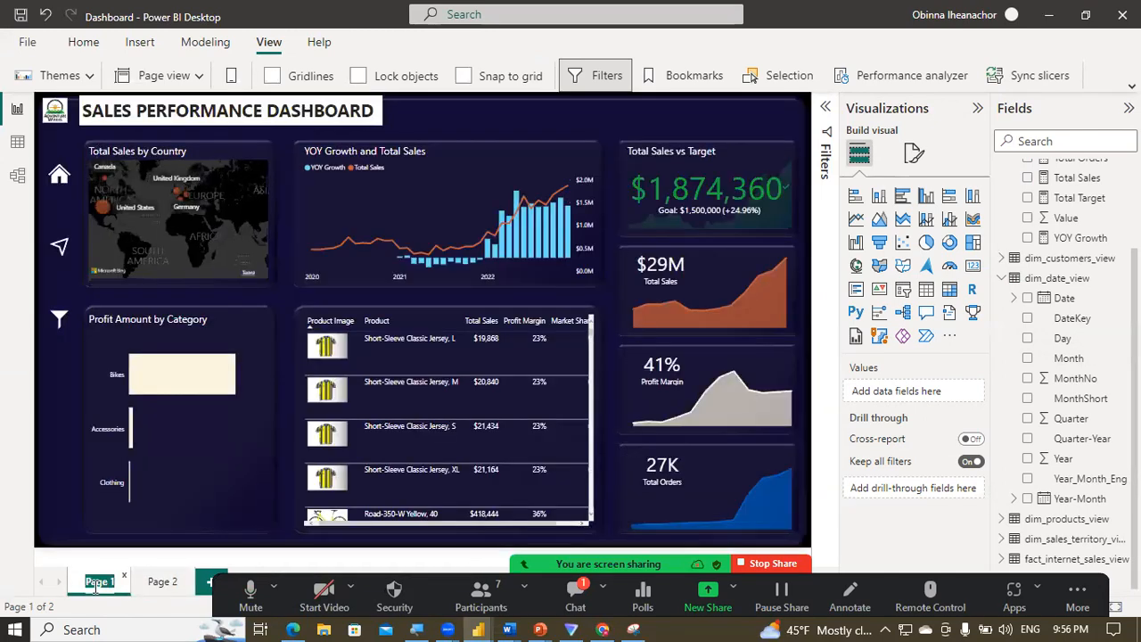
{"action": "type", "text": "Sales"}
{"action": "type", "text": " O"}
{"action": "type", "text": "verview"}
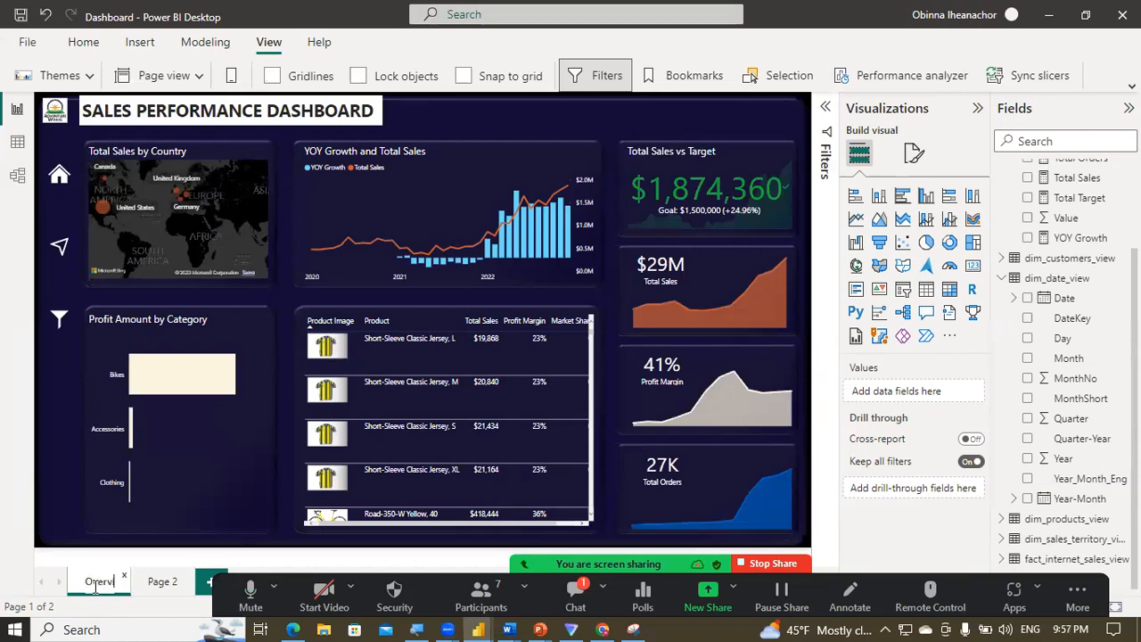
{"action": "key", "text": "Return"}
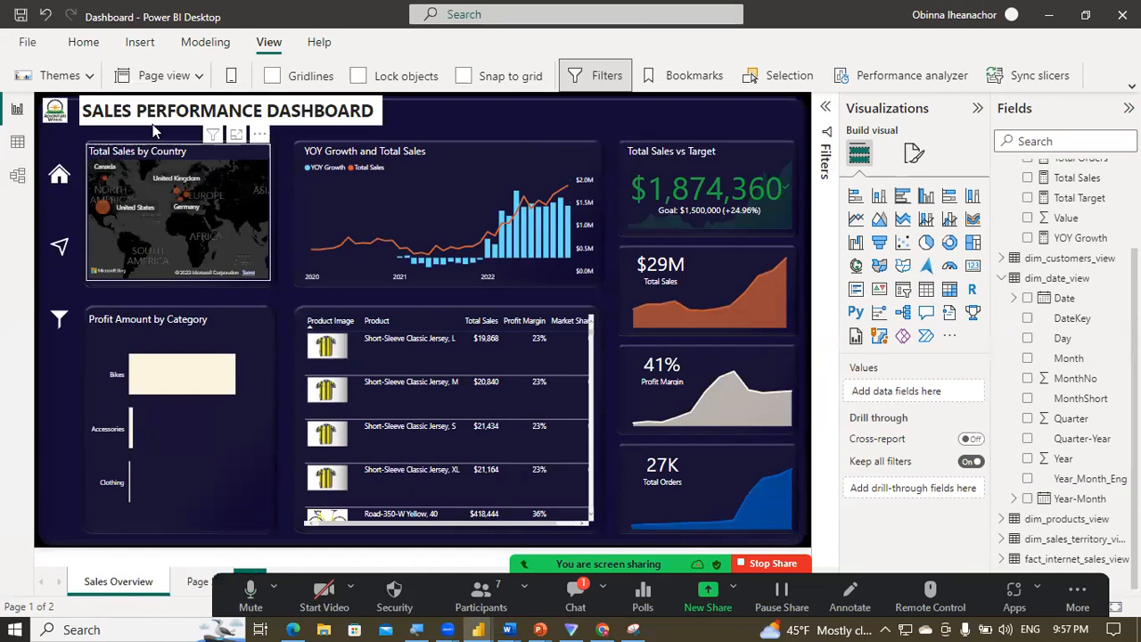
Step: Turn off the background of the SALES PERFORMANCE DASHBOARD title text box
{"action": "left_click", "coordinate": [152, 123]}
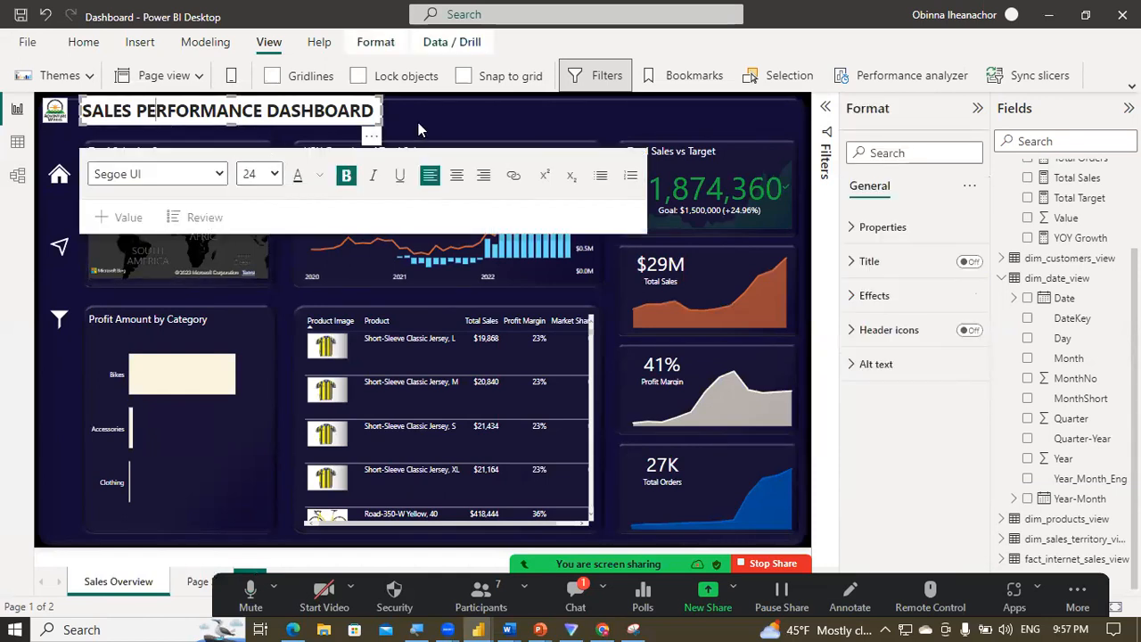
{"action": "left_click", "coordinate": [854, 295]}
{"action": "left_click", "coordinate": [963, 329]}
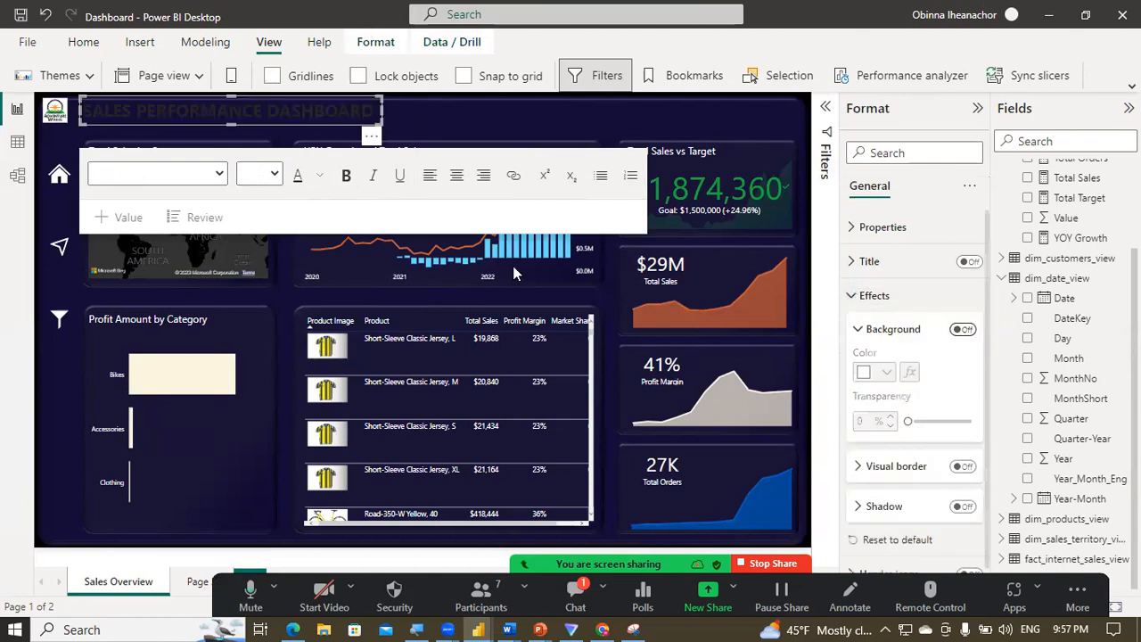
Step: Set the whole SALES PERFORMANCE DASHBOARD title text to white with a font size of 20
{"action": "left_click", "coordinate": [248, 109]}
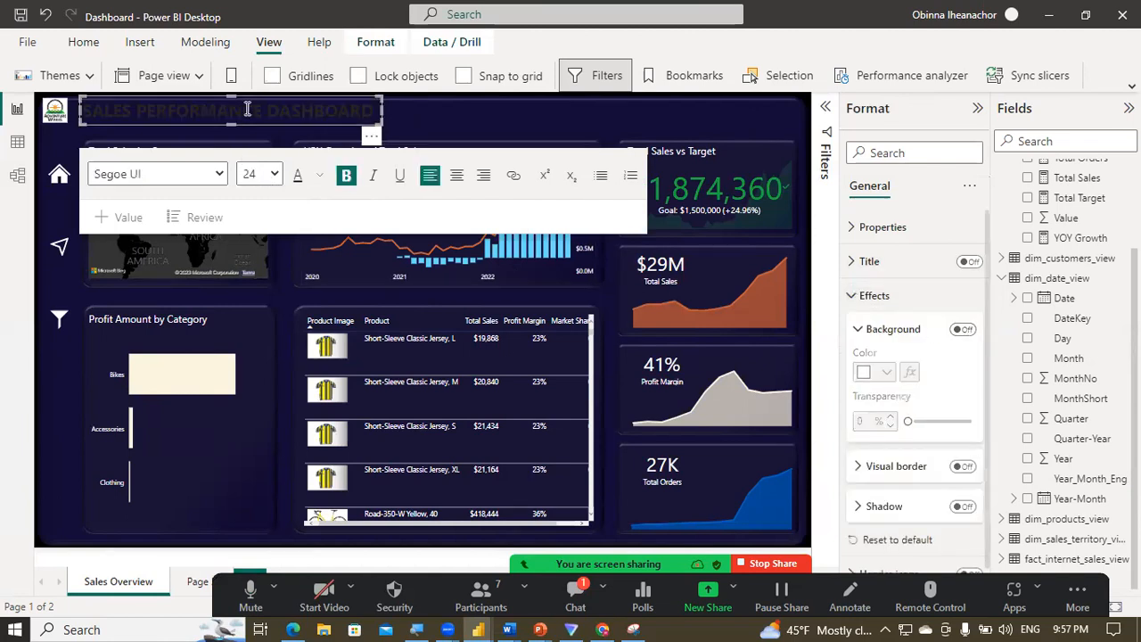
{"action": "key", "text": "ctrl+a"}
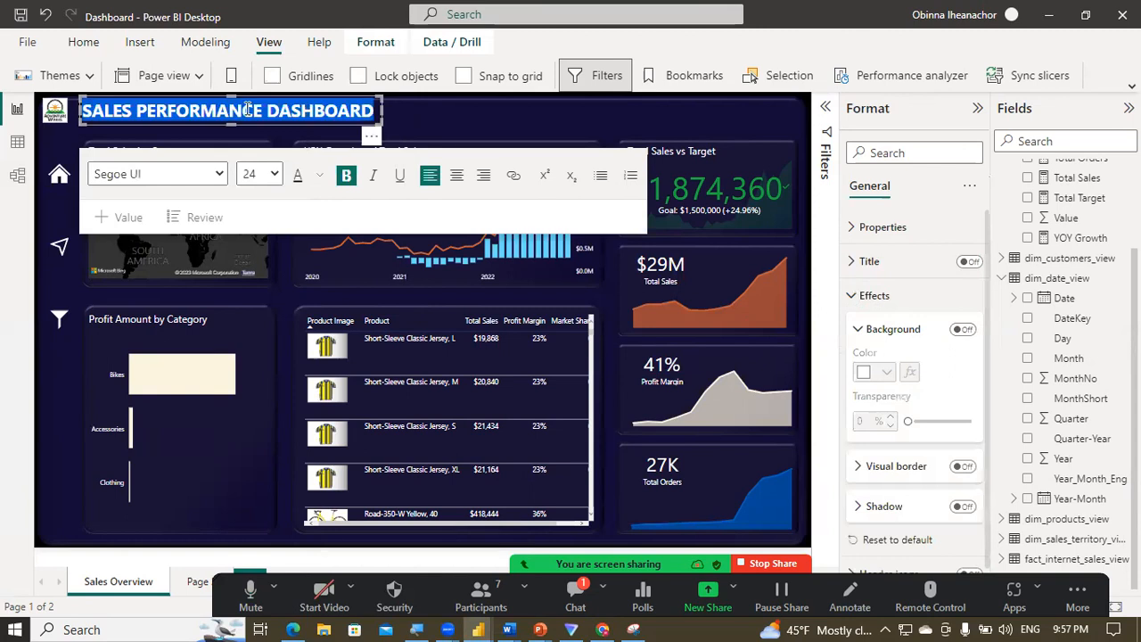
{"action": "left_click", "coordinate": [321, 177]}
{"action": "left_click", "coordinate": [336, 232]}
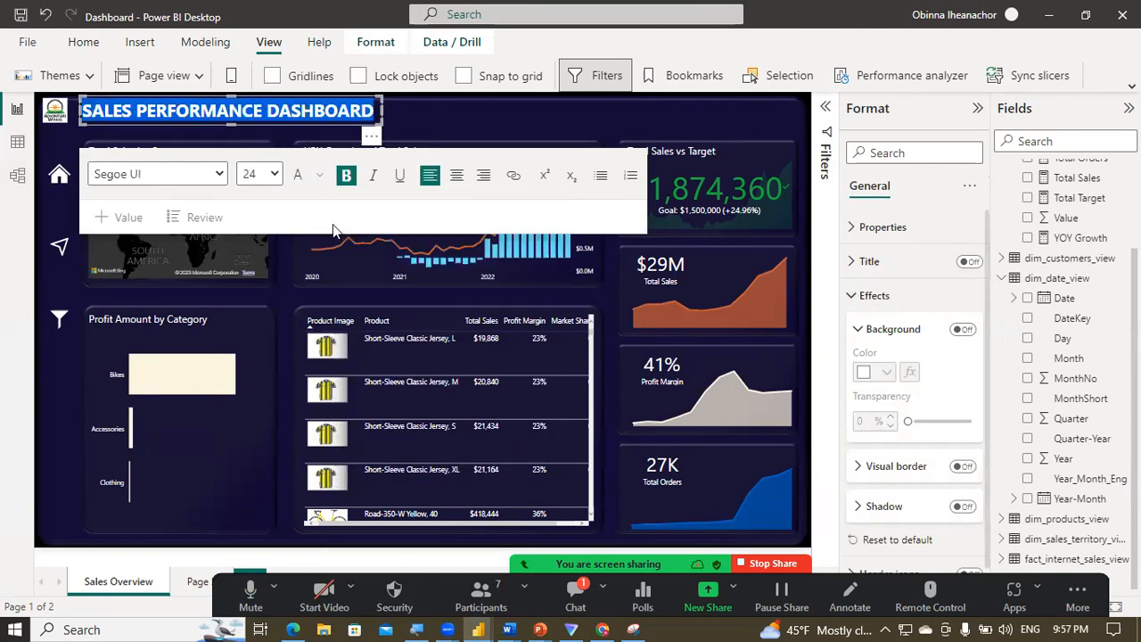
{"action": "left_click", "coordinate": [275, 176]}
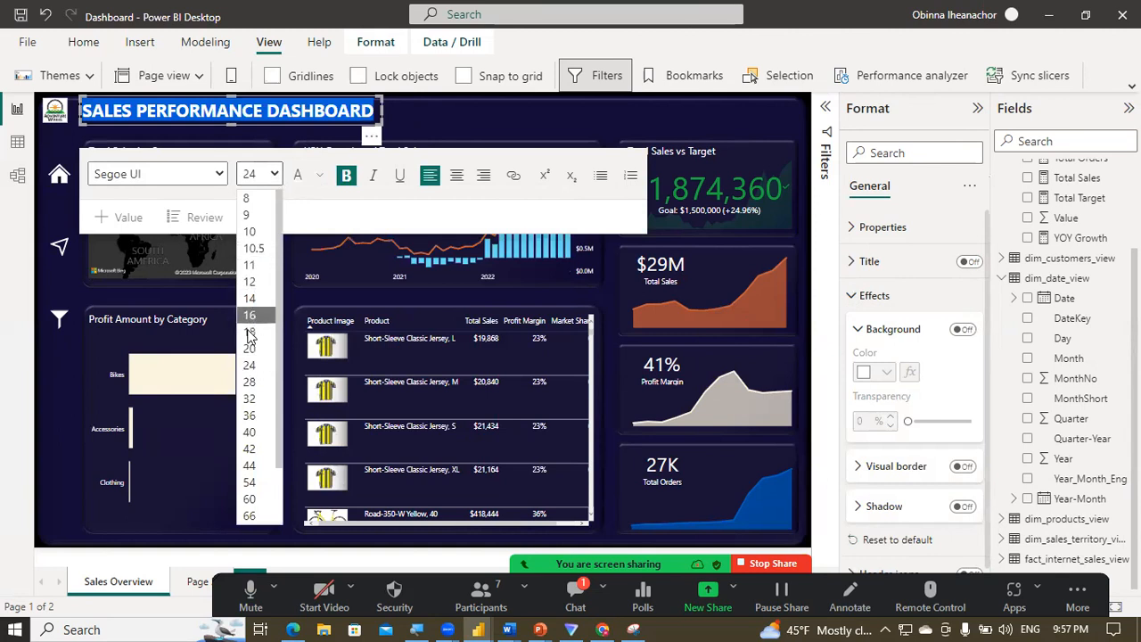
{"action": "left_click", "coordinate": [250, 348]}
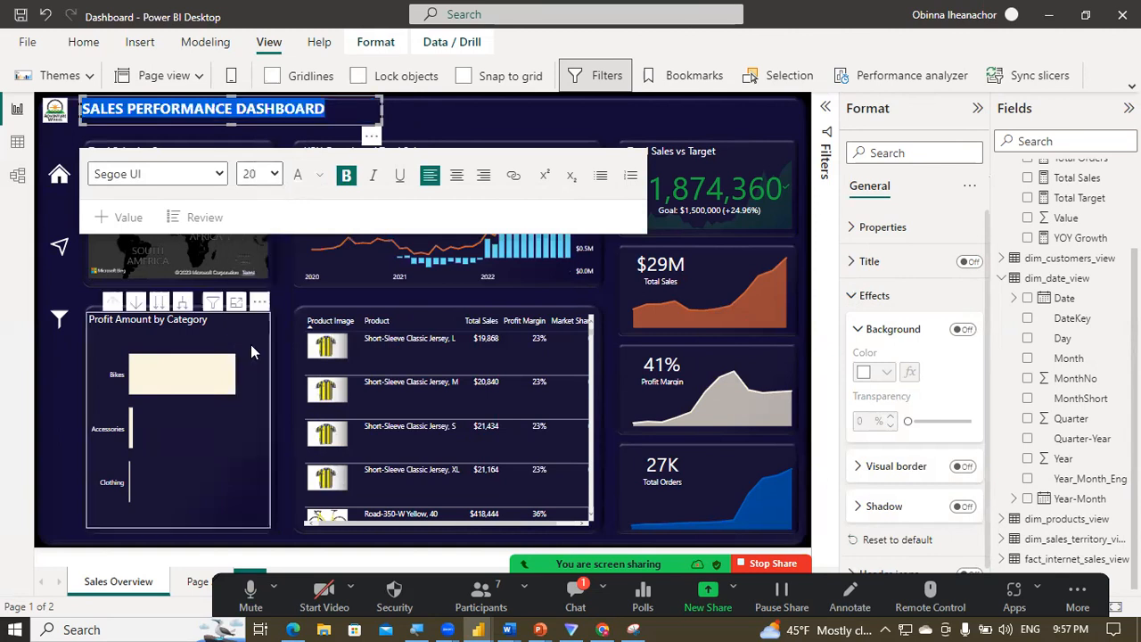
{"action": "left_click", "coordinate": [428, 114]}
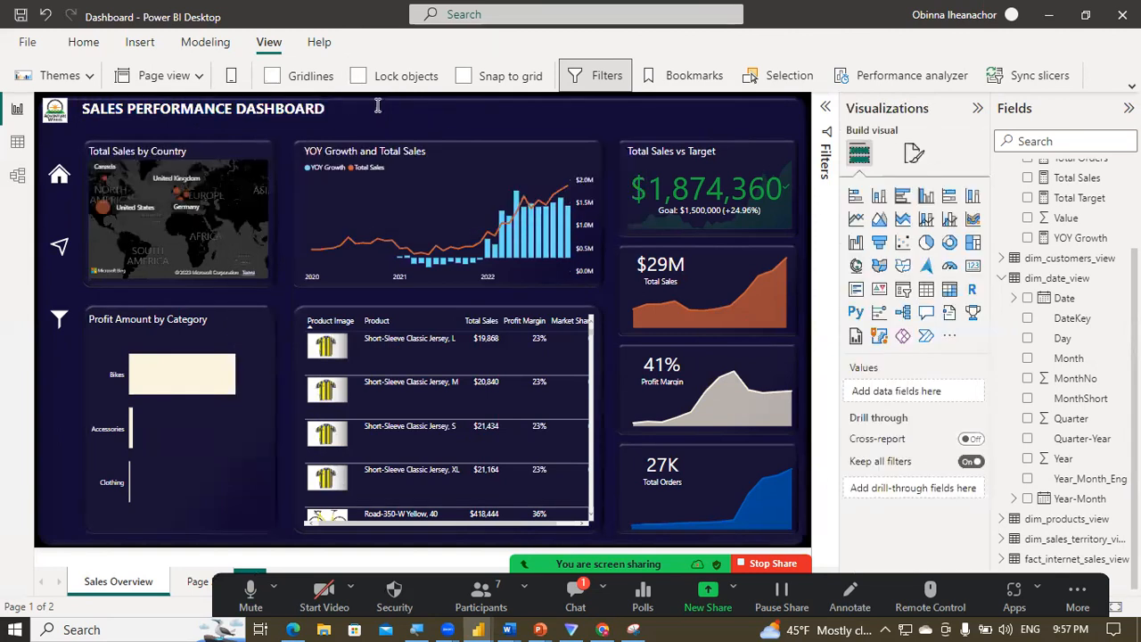
Step: Move the dashboard title slightly lower in the header and shift the company logo slightly right and down to align with it
{"action": "left_click", "coordinate": [305, 105]}
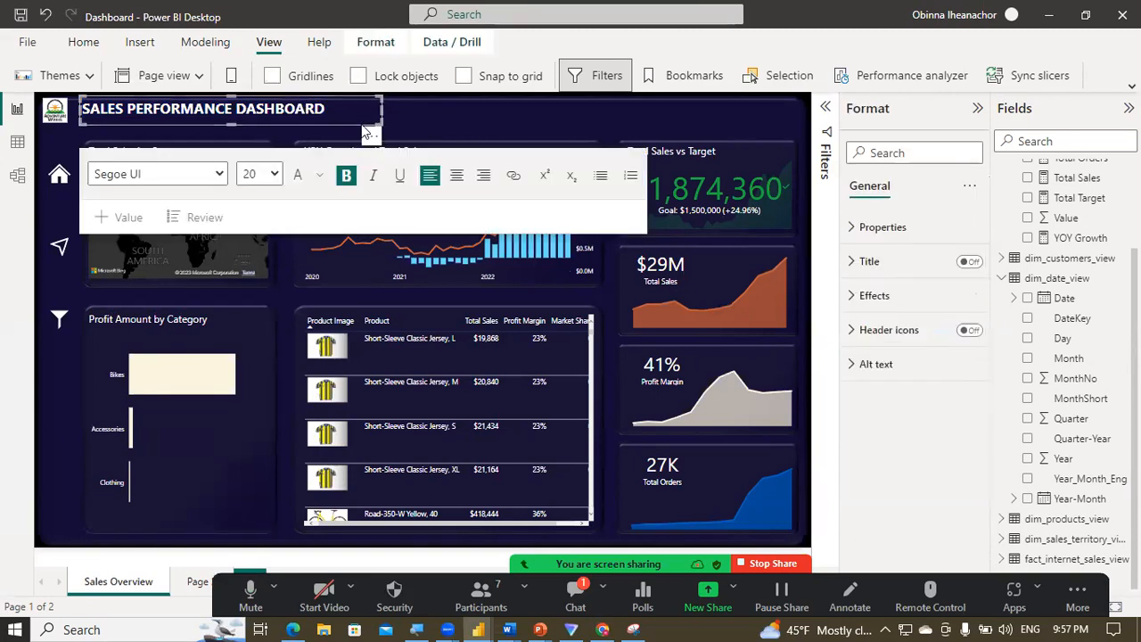
{"action": "mouse_move", "coordinate": [371, 136]}
{"action": "left_mouse_down"}
{"action": "mouse_move", "coordinate": [361, 141]}
{"action": "mouse_move", "coordinate": [371, 148]}
{"action": "left_mouse_up"}
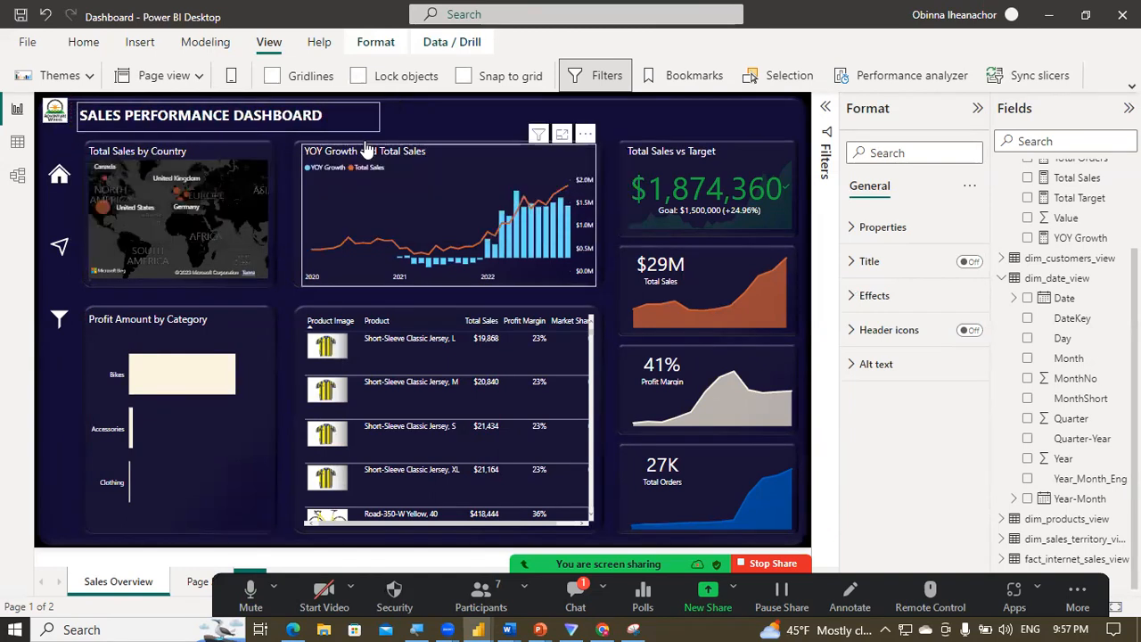
{"action": "left_click", "coordinate": [52, 112]}
{"action": "left_click_drag", "start_coordinate": [53, 112], "coordinate": [59, 115]}
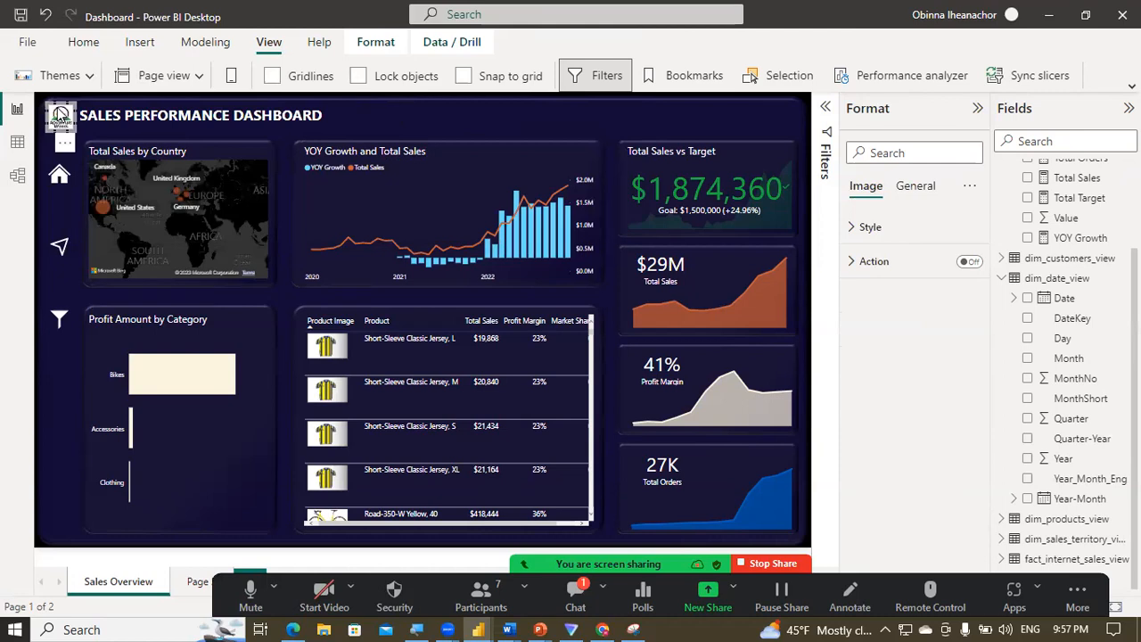
{"action": "left_click", "coordinate": [346, 132]}
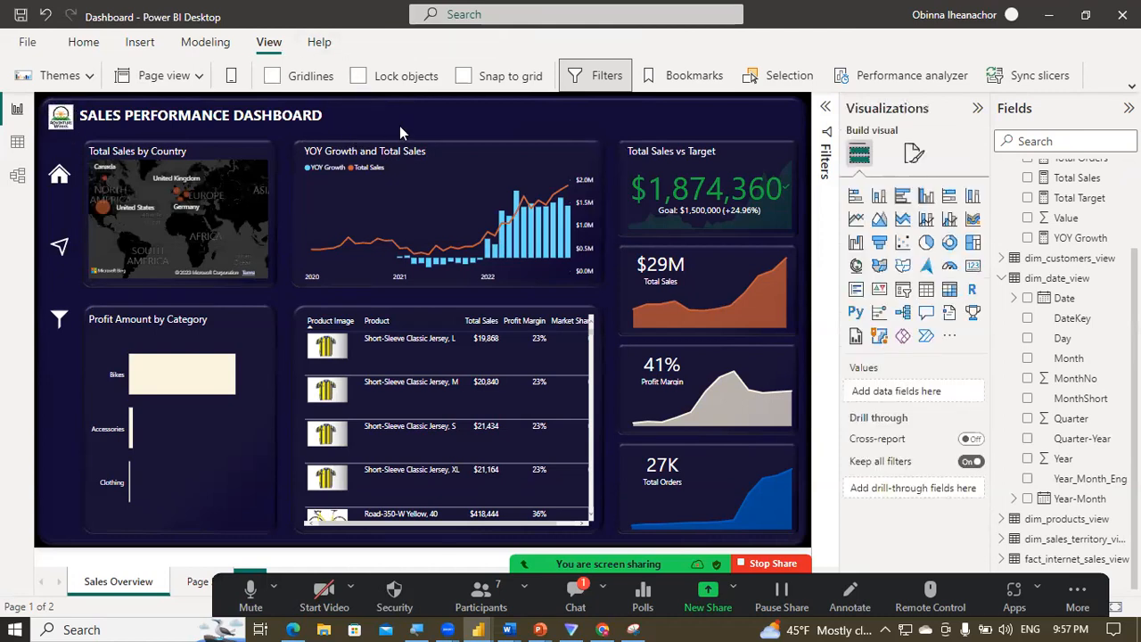
Step: Open the blank Page 2, then switch to the finished reference report and examine its Customer Cohort page
{"action": "left_click", "coordinate": [194, 581]}
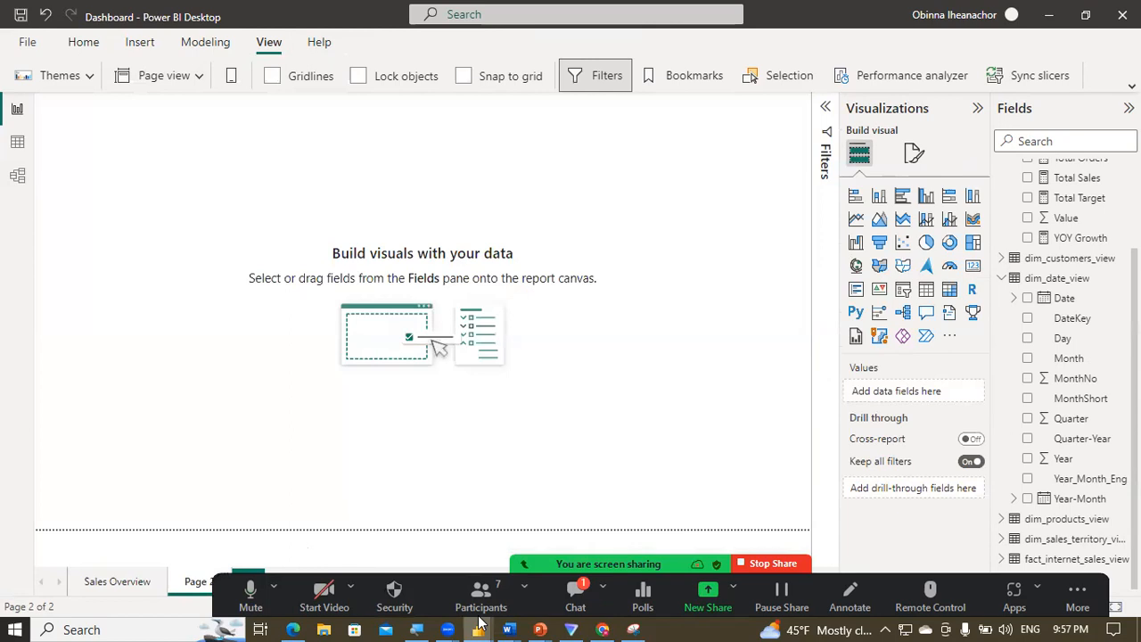
{"action": "mouse_move", "coordinate": [480, 623]}
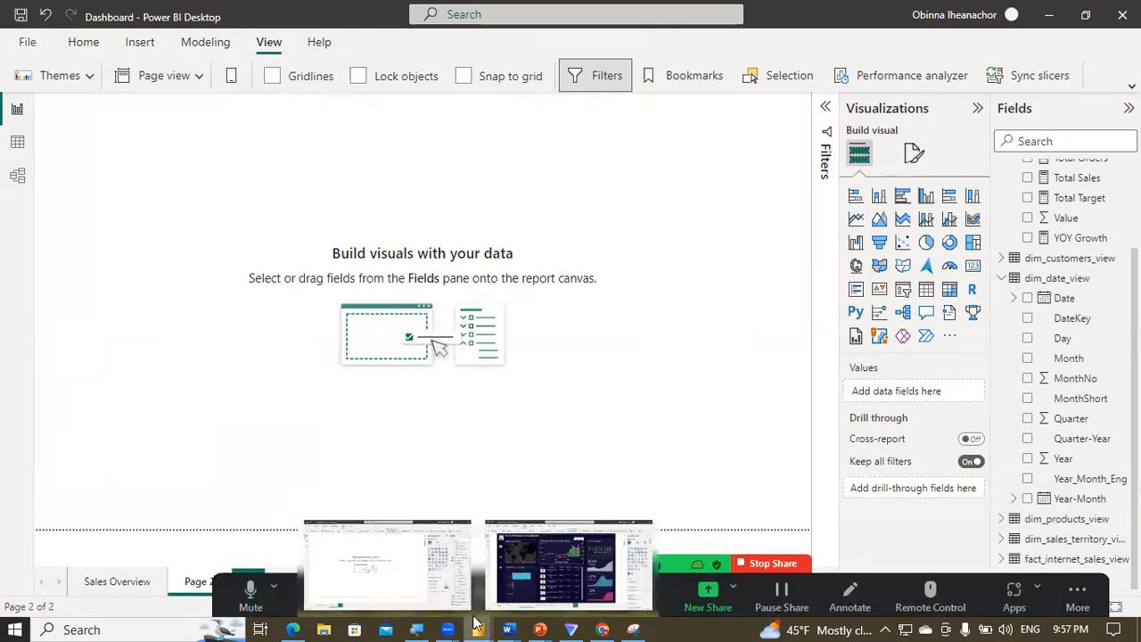
{"action": "left_click", "coordinate": [477, 624]}
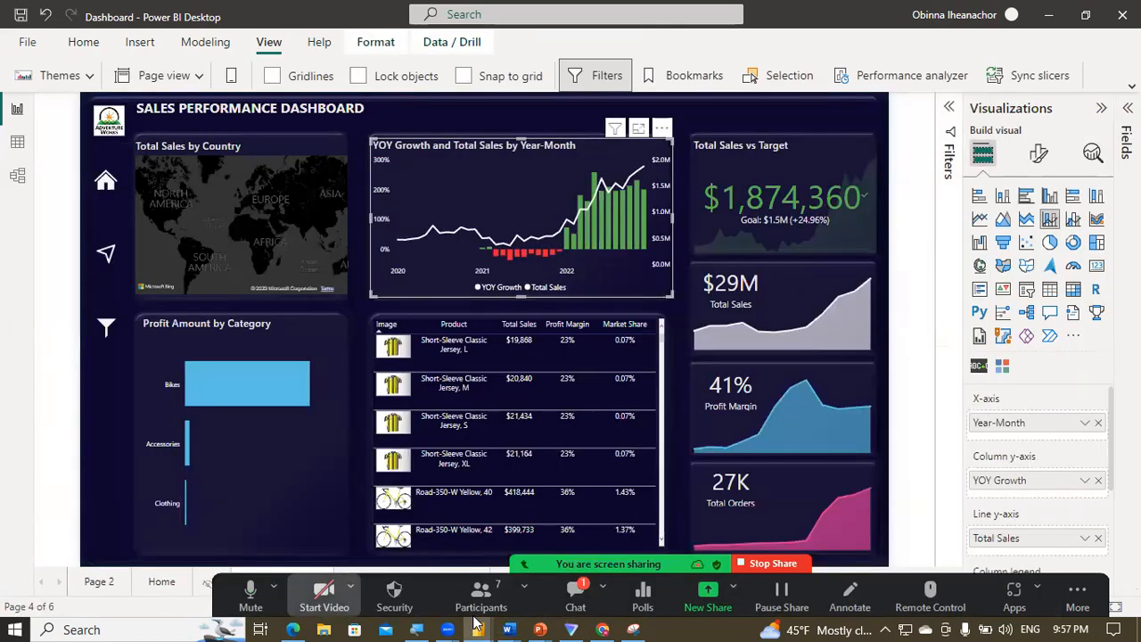
{"action": "left_click_drag", "start_coordinate": [608, 563], "coordinate": [516, 54]}
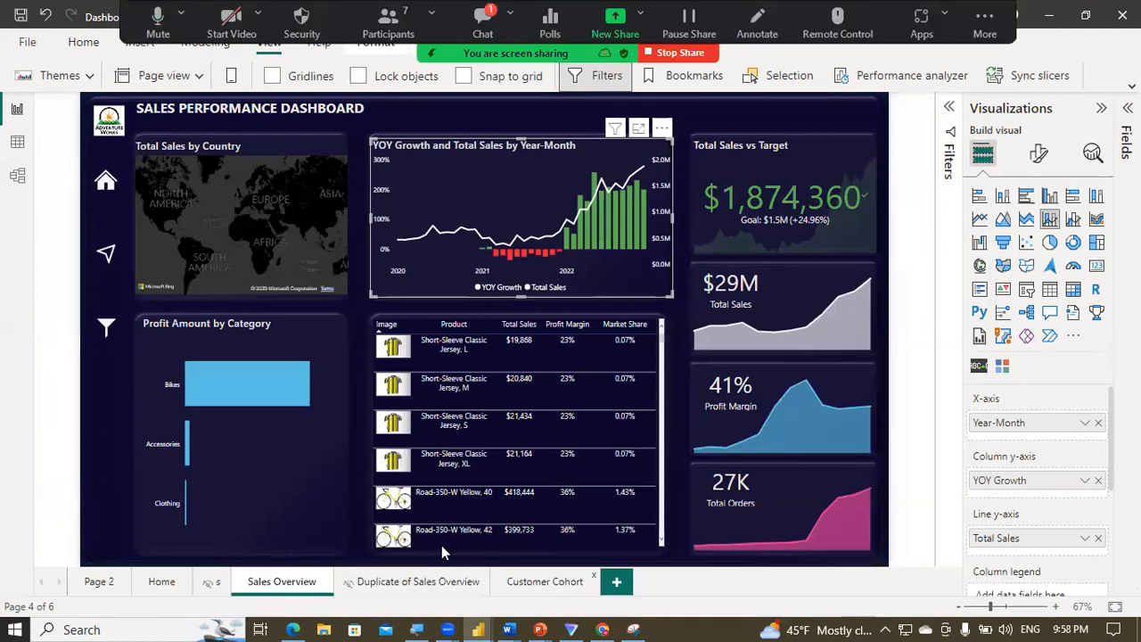
{"action": "left_click", "coordinate": [546, 582]}
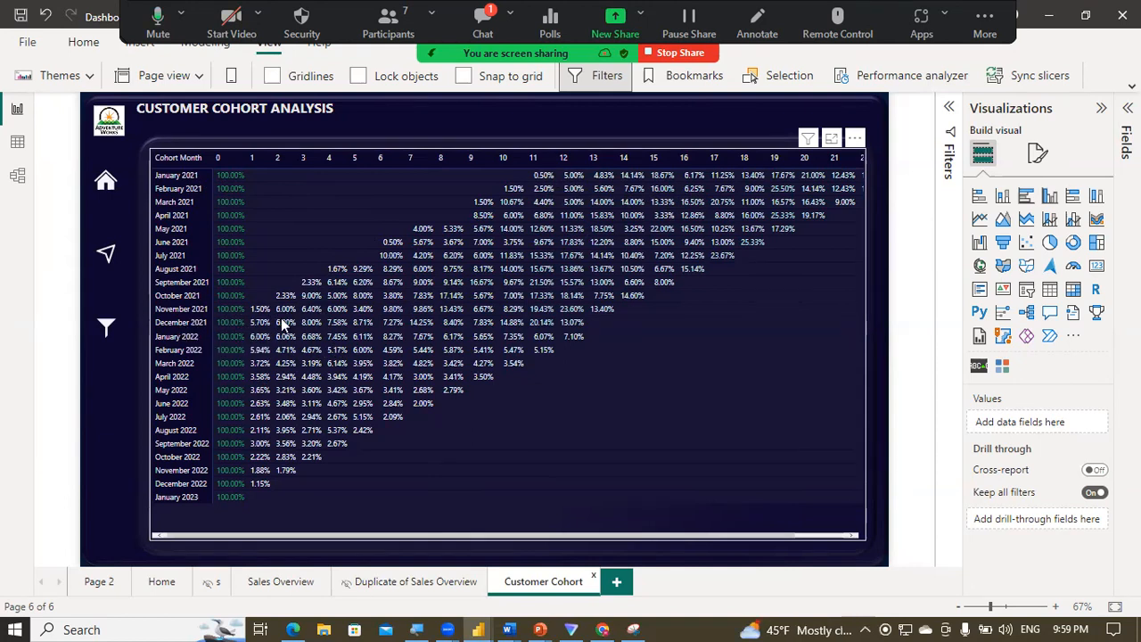
{"action": "mouse_move", "coordinate": [325, 335]}
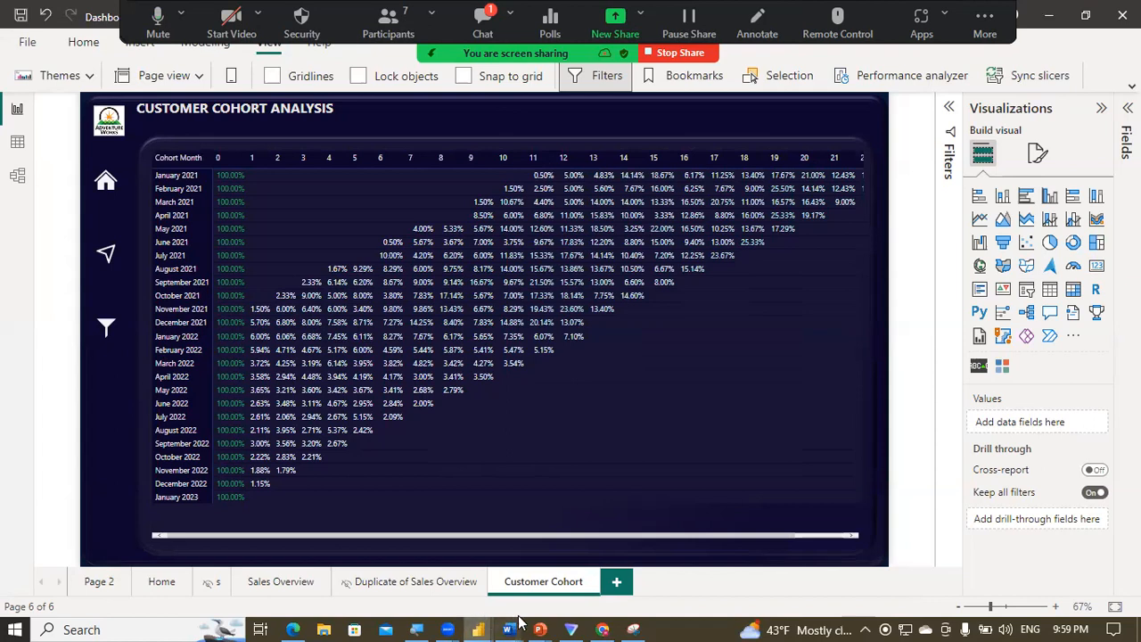
Step: Launch SQL Server Management Studio by searching for ssms
{"action": "left_click", "coordinate": [172, 624]}
{"action": "type", "text": "ssms"}
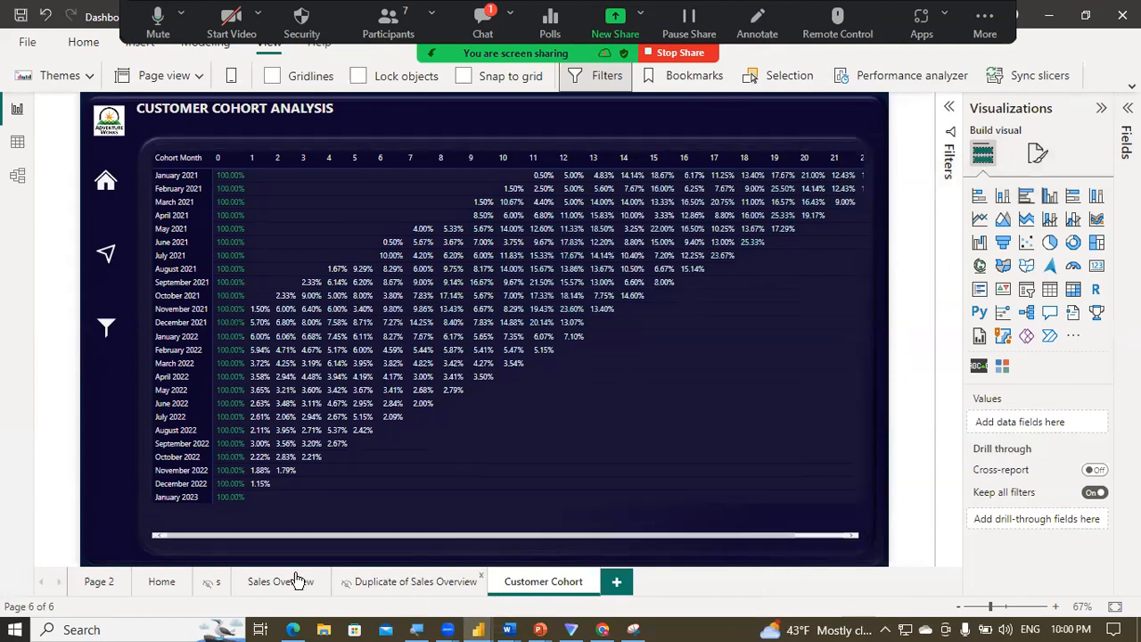
Step: Review the reference report's Home page and follow its navigation link to the Sales Overview page
{"action": "left_click", "coordinate": [266, 590]}
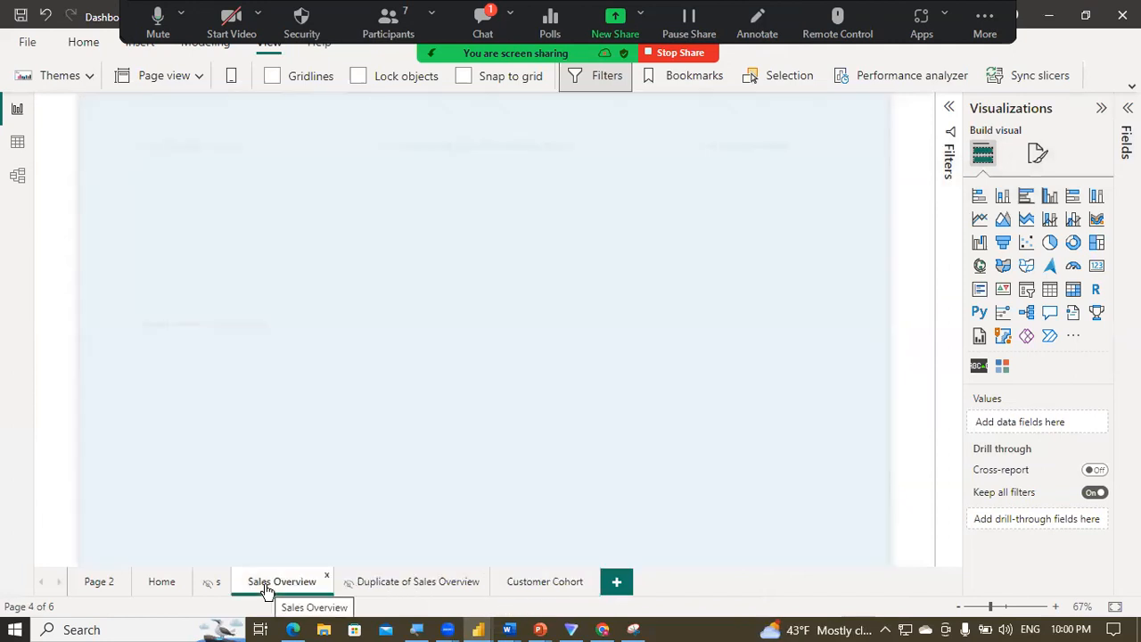
{"action": "left_click", "coordinate": [162, 581]}
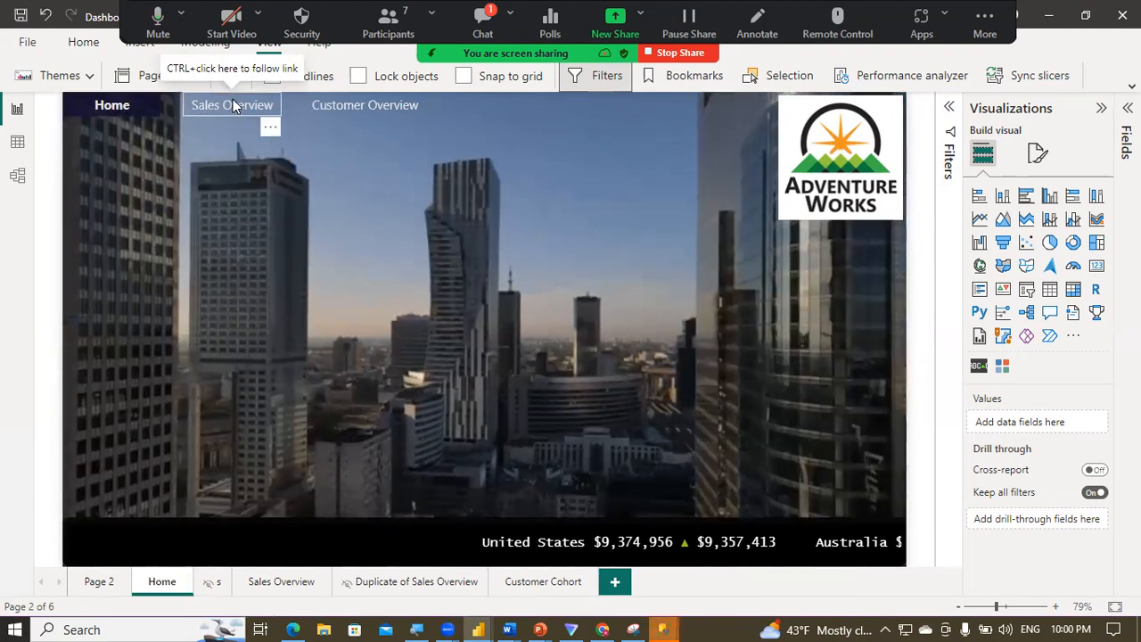
{"action": "left_click", "coordinate": [233, 102], "text": "ctrl"}
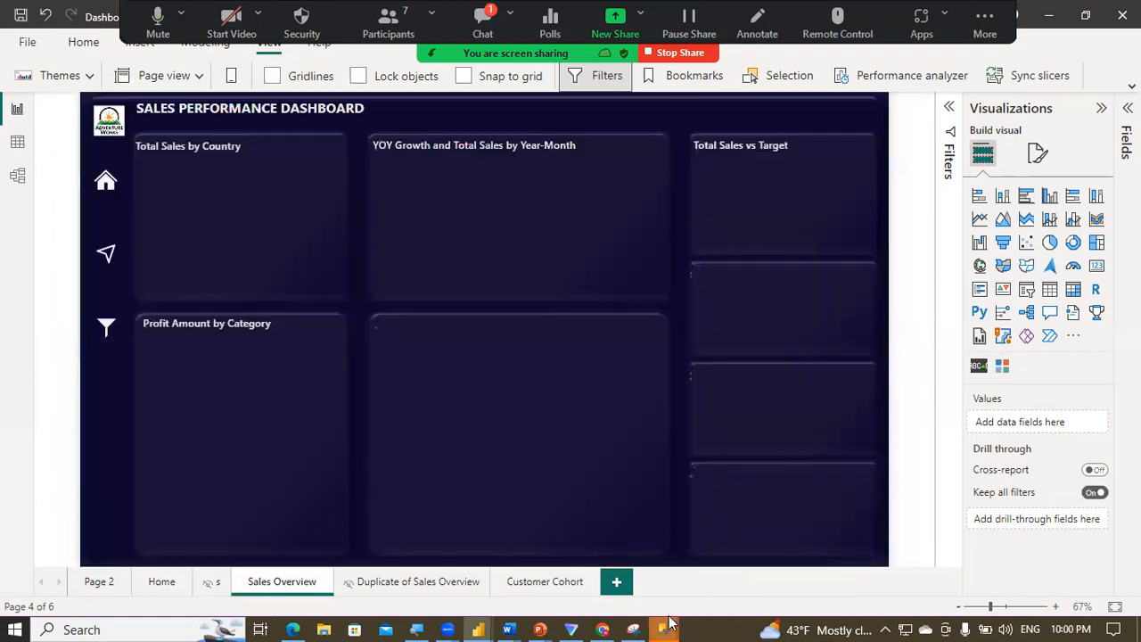
Step: Switch to SQL Server Management Studio and connect to the SQLEXPRESS database engine with Windows Authentication
{"action": "mouse_move", "coordinate": [671, 624]}
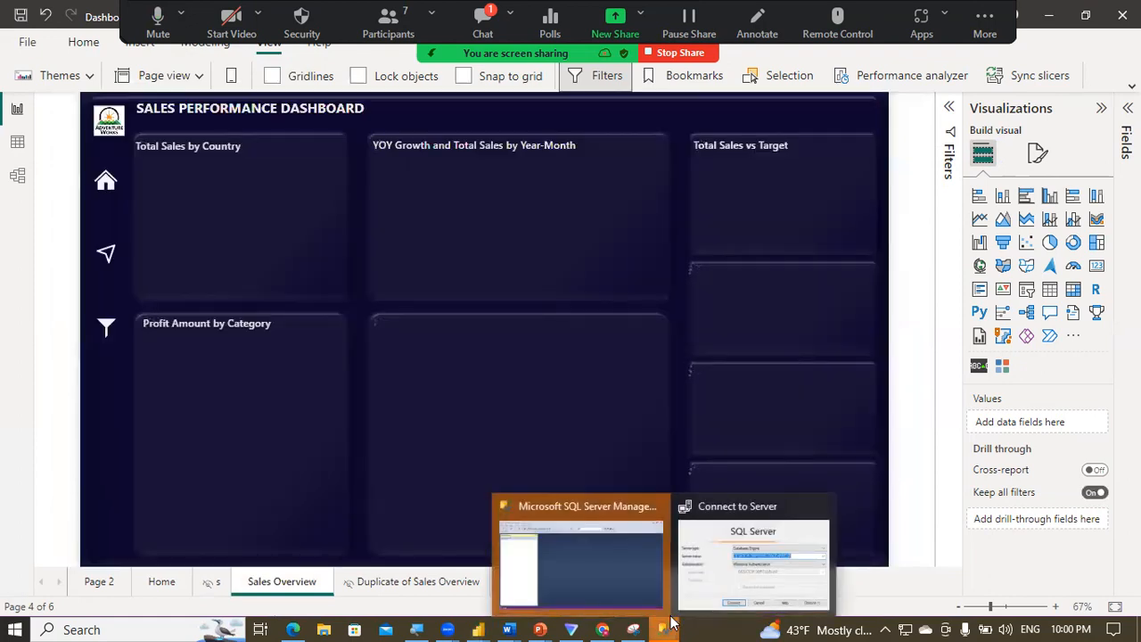
{"action": "left_click", "coordinate": [702, 572]}
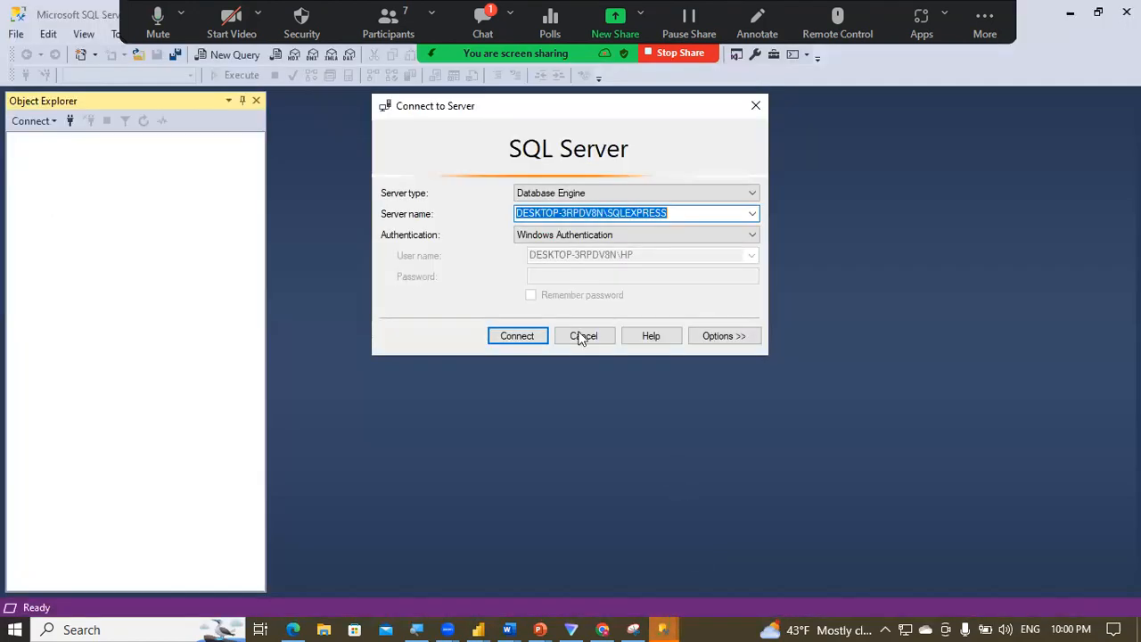
{"action": "left_click", "coordinate": [520, 335]}
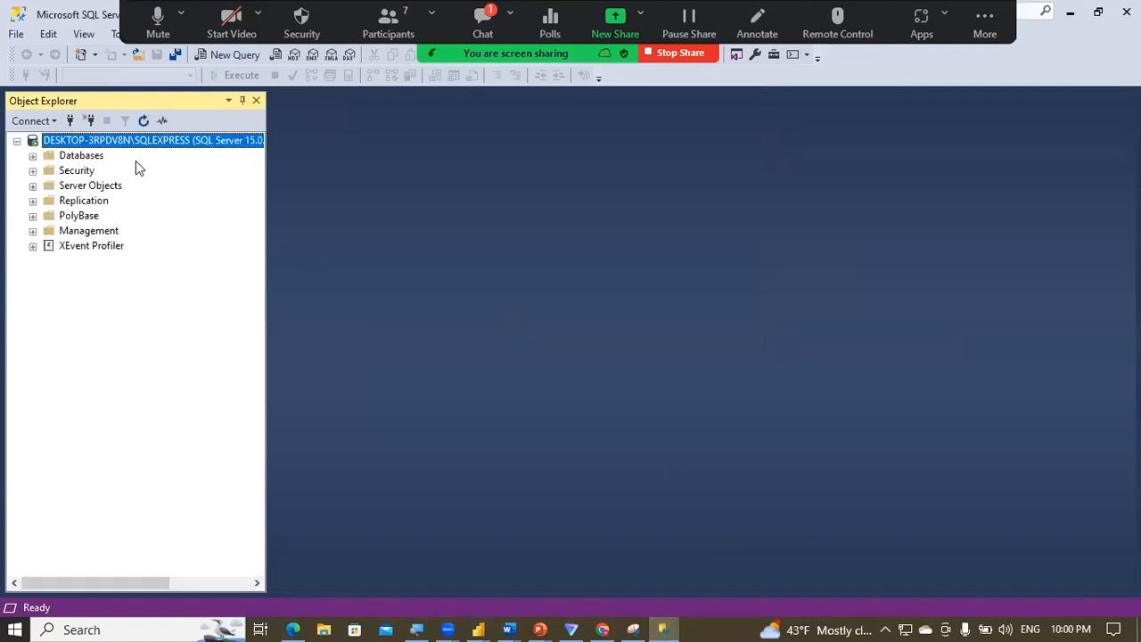
Step: Expand the server's databases and open a new query on AdventureWorksDW2019
{"action": "left_click", "coordinate": [33, 157]}
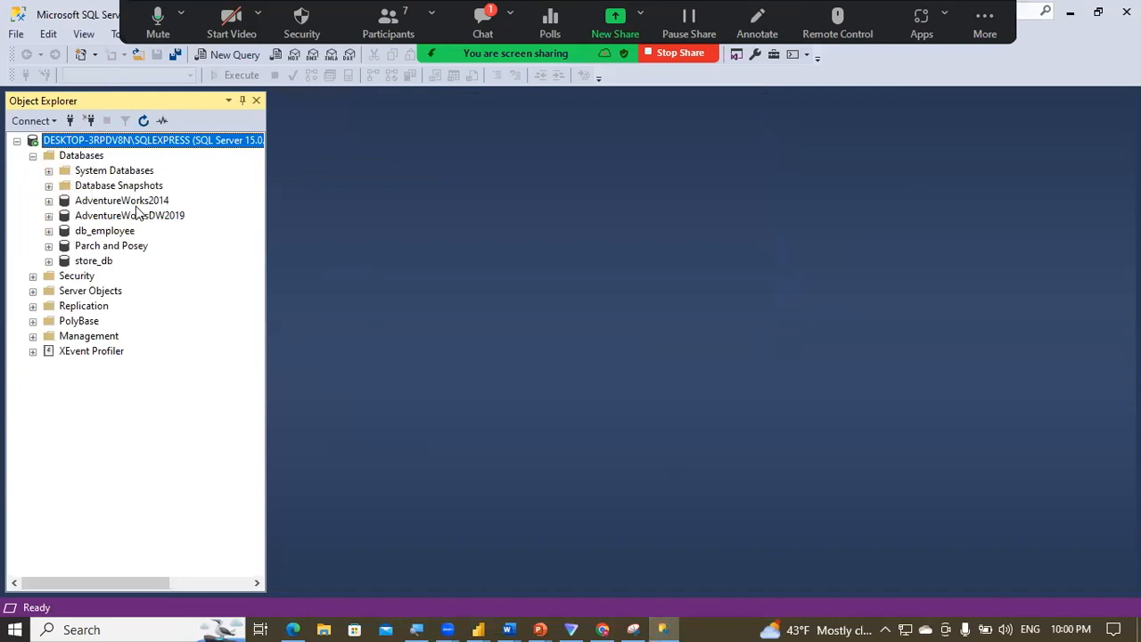
{"action": "left_click", "coordinate": [141, 217]}
{"action": "right_click", "coordinate": [141, 215]}
{"action": "left_click", "coordinate": [213, 247]}
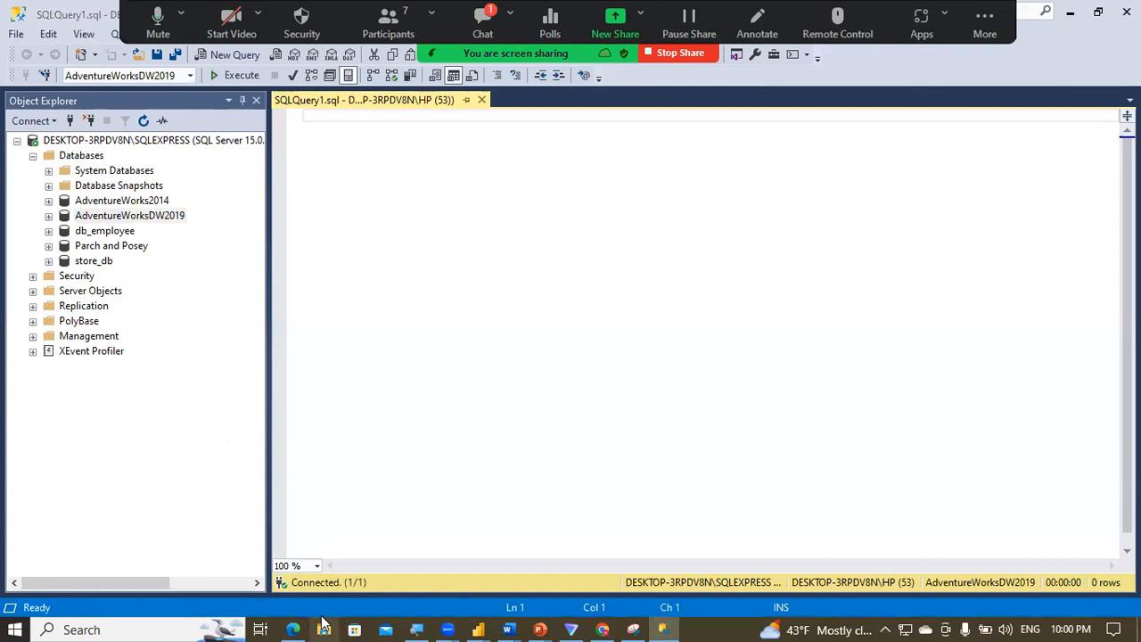
Step: Open customer_cohort.sql from the SQL Scripts folder in SSMS 18
{"action": "left_click", "coordinate": [324, 629]}
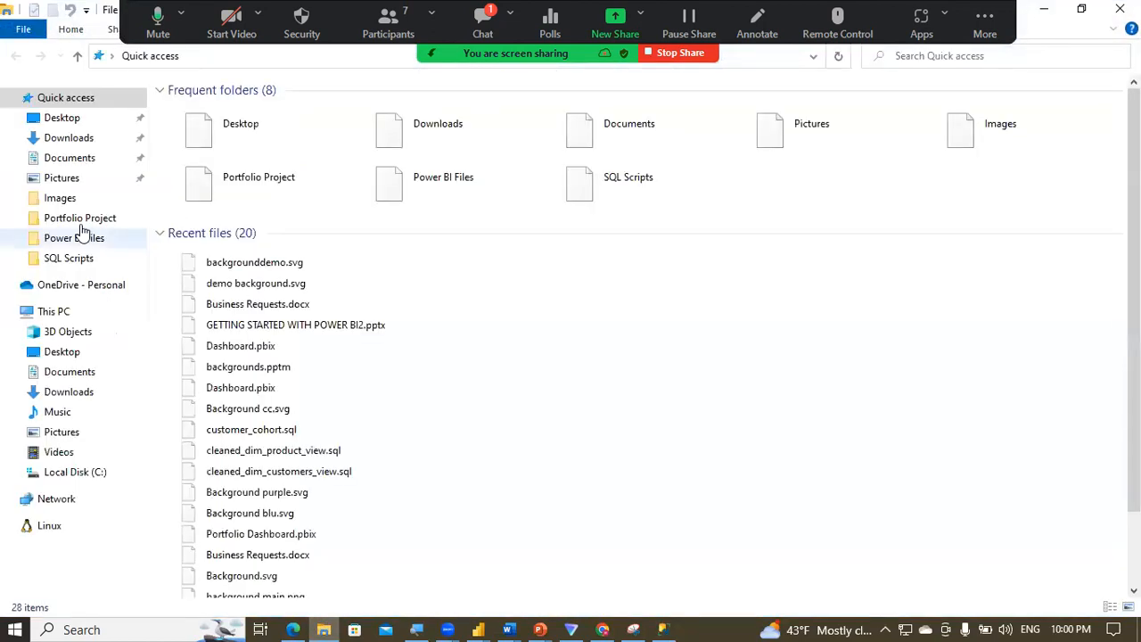
{"action": "left_click", "coordinate": [84, 257]}
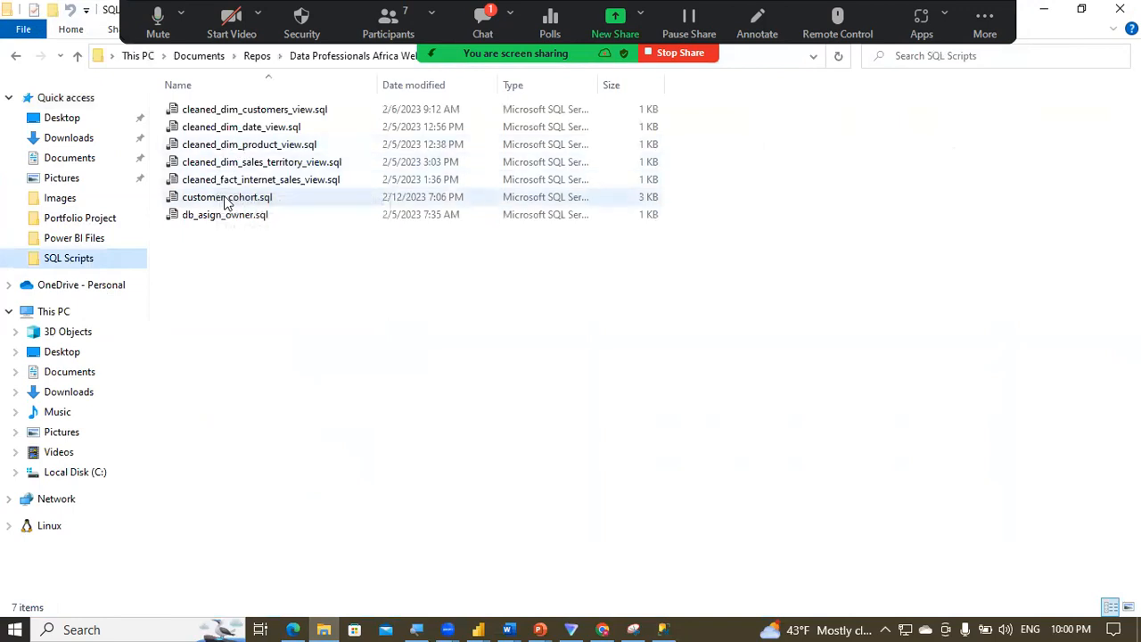
{"action": "left_click", "coordinate": [225, 201]}
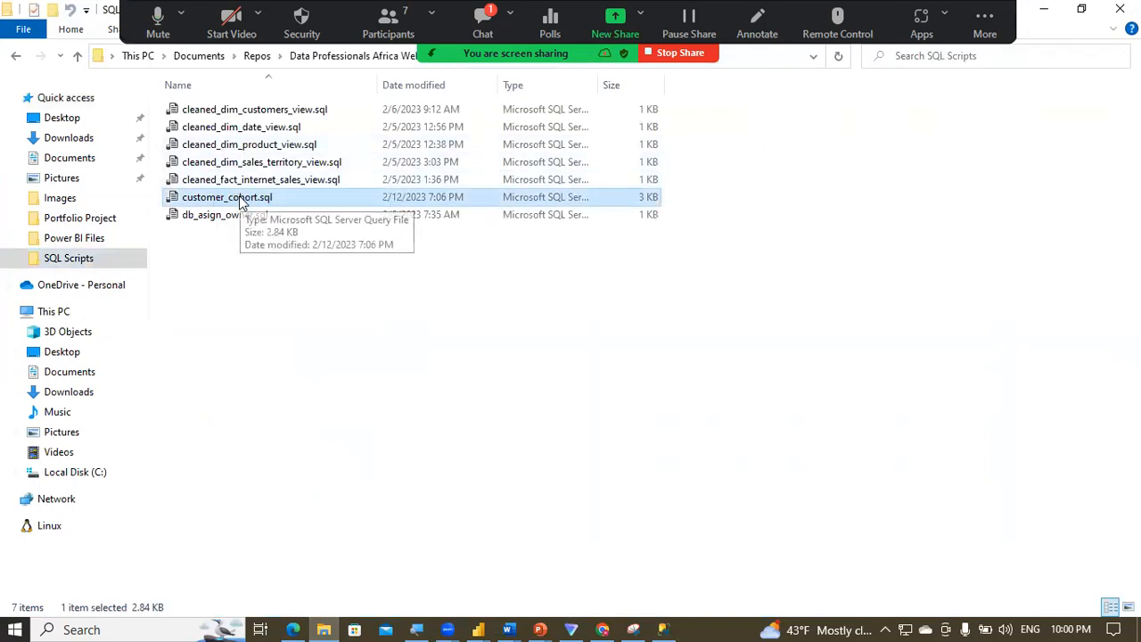
{"action": "right_click", "coordinate": [243, 201]}
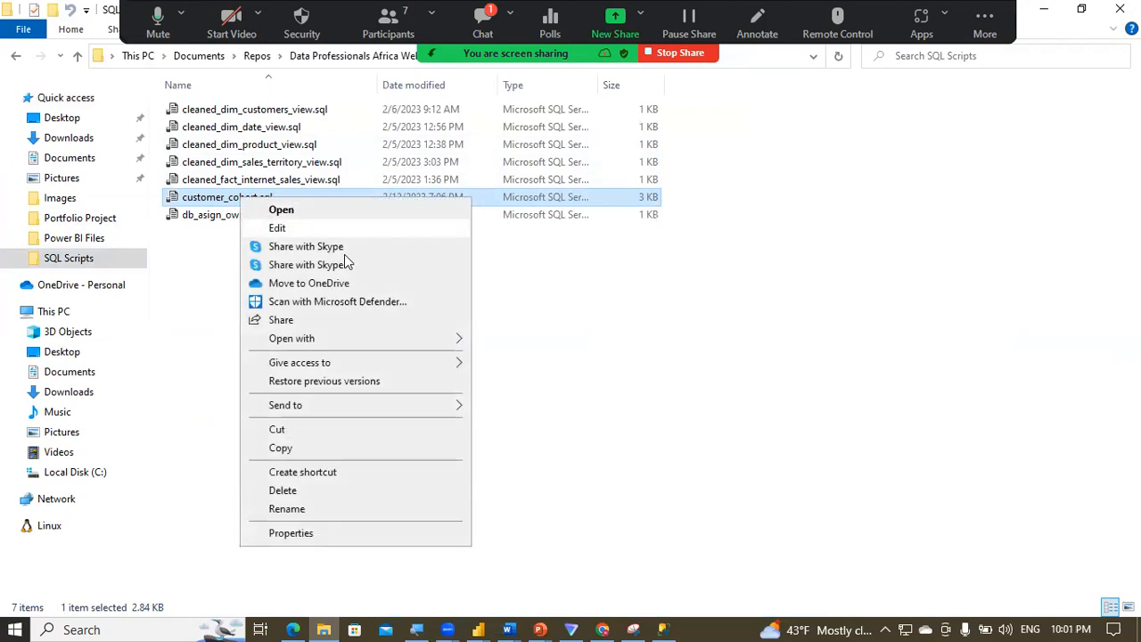
{"action": "mouse_move", "coordinate": [455, 338]}
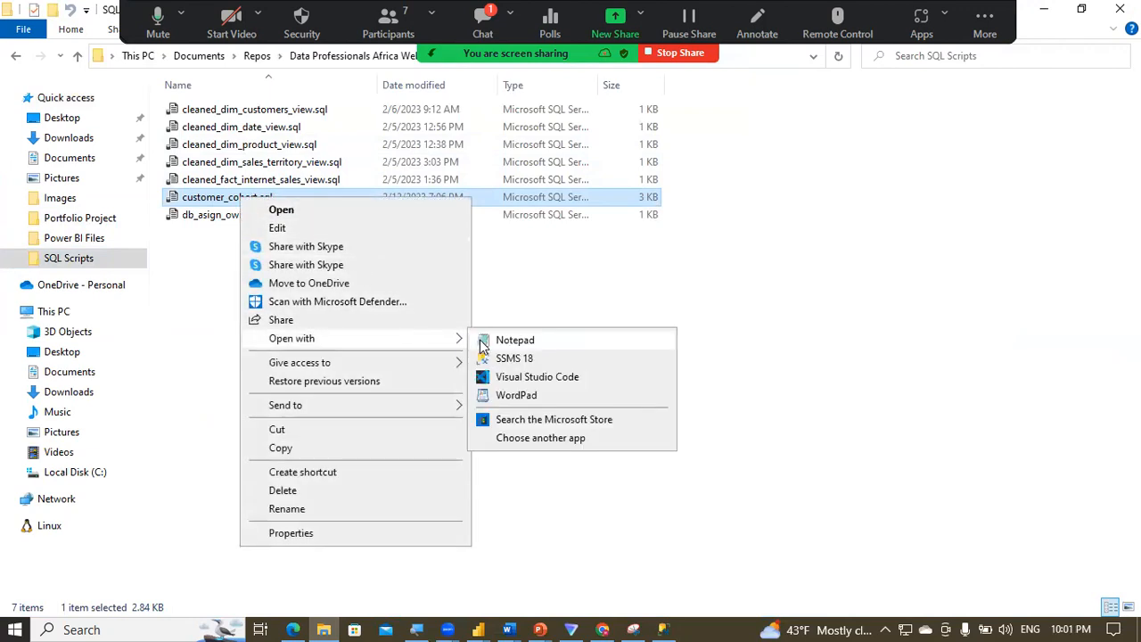
{"action": "left_click", "coordinate": [508, 357]}
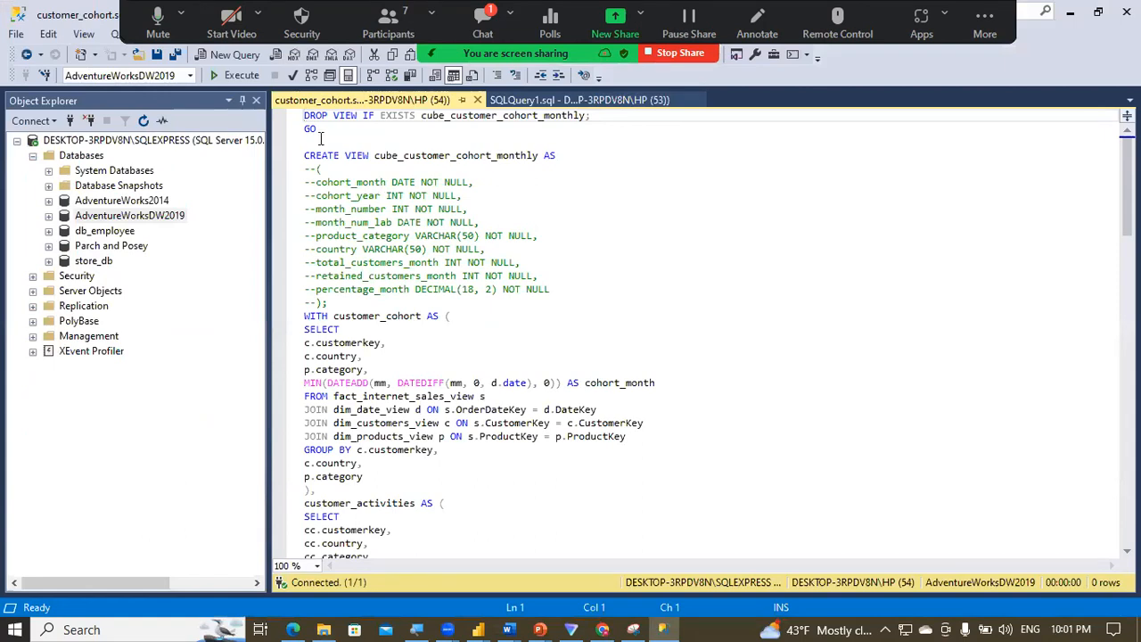
Step: Examine the cube_customer_cohort_monthly view script from its DROP VIEW statement through the customer_cohort query to the final ORDER BY clause
{"action": "left_click_drag", "start_coordinate": [304, 115], "coordinate": [508, 115]}
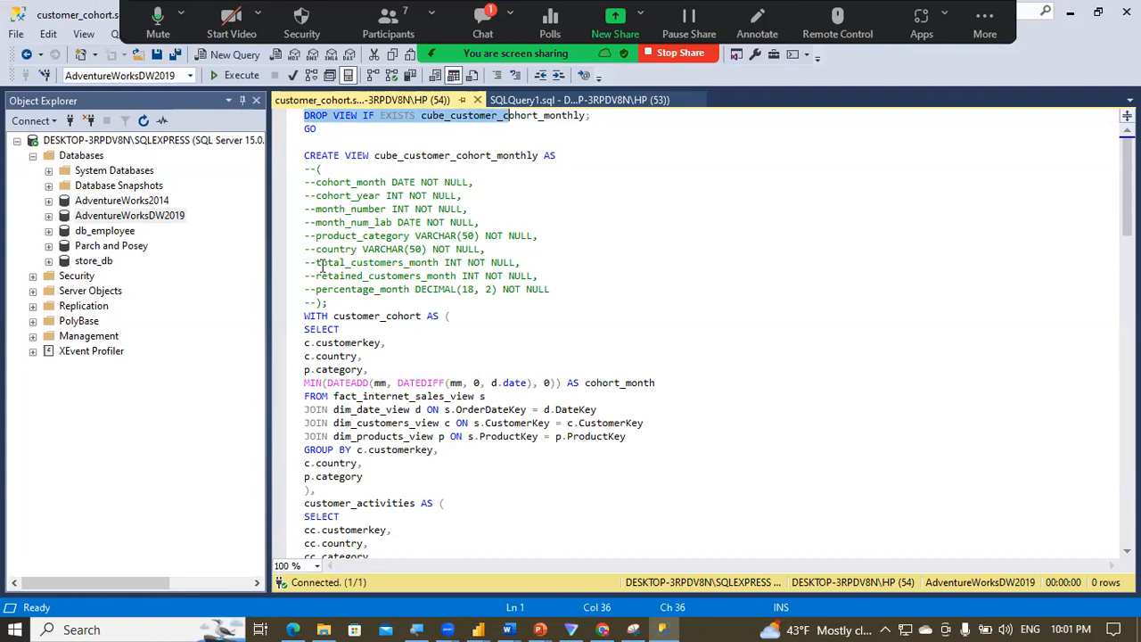
{"action": "left_click", "coordinate": [314, 304]}
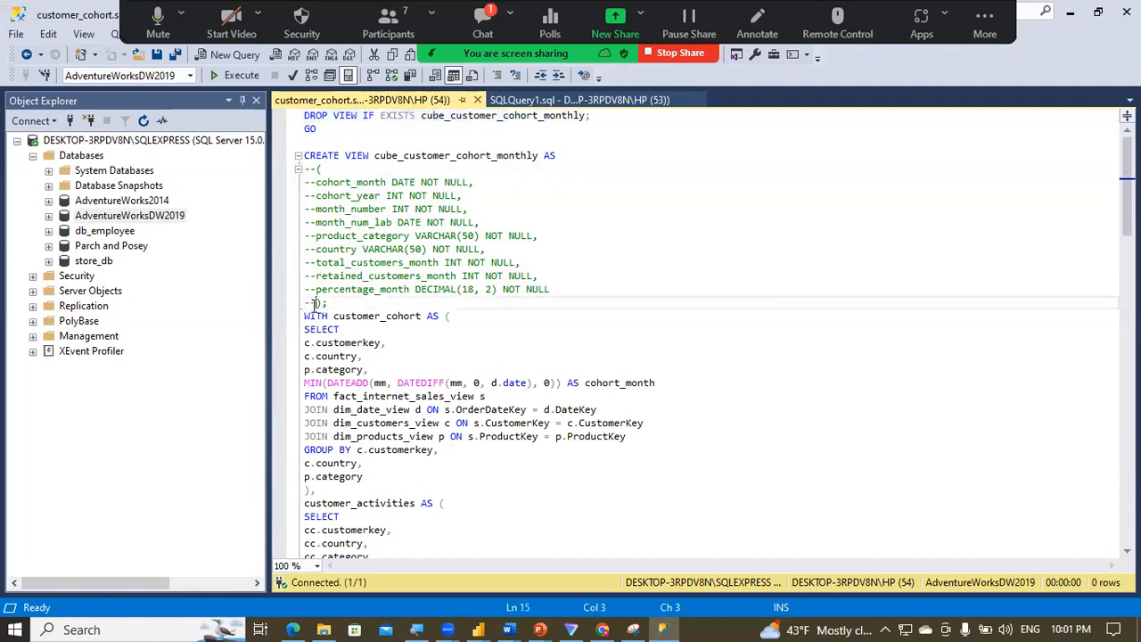
{"action": "key", "text": "Down"}
{"action": "key", "text": "Down"}
{"action": "key", "text": "Down"}
{"action": "key", "text": "Down"}
{"action": "key", "text": "Down"}
{"action": "key", "text": "Down"}
{"action": "key", "text": "Down"}
{"action": "key", "text": "Down"}
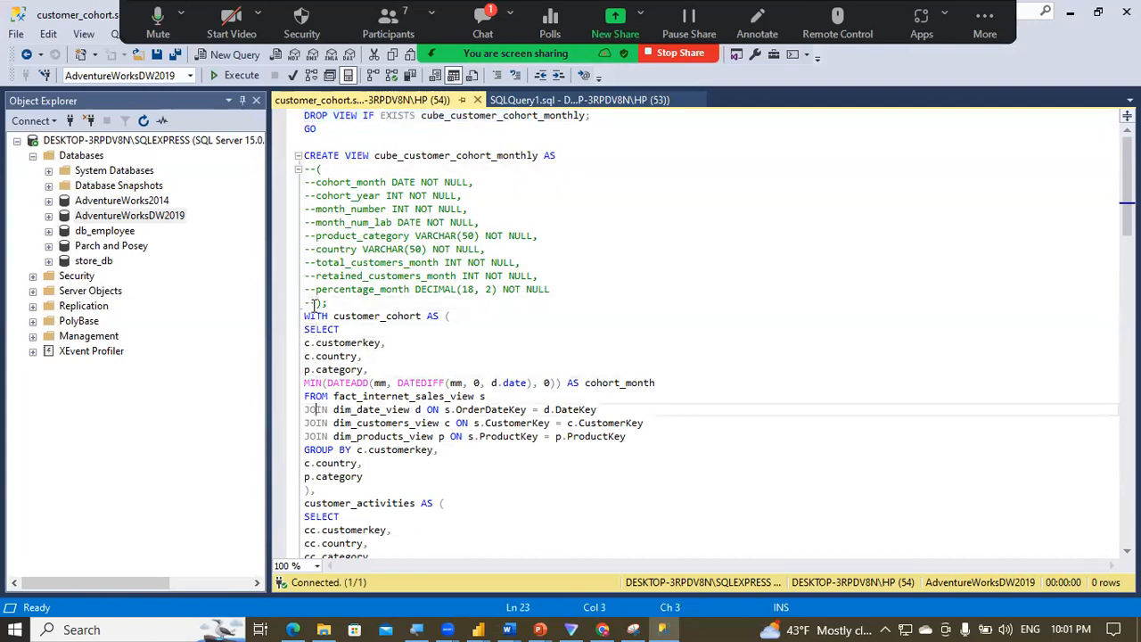
{"action": "key", "text": "Up"}
{"action": "key", "text": "Up"}
{"action": "key", "text": "Up"}
{"action": "key", "text": "Up"}
{"action": "key", "text": "Up"}
{"action": "key", "text": "Up"}
{"action": "key", "text": "Up"}
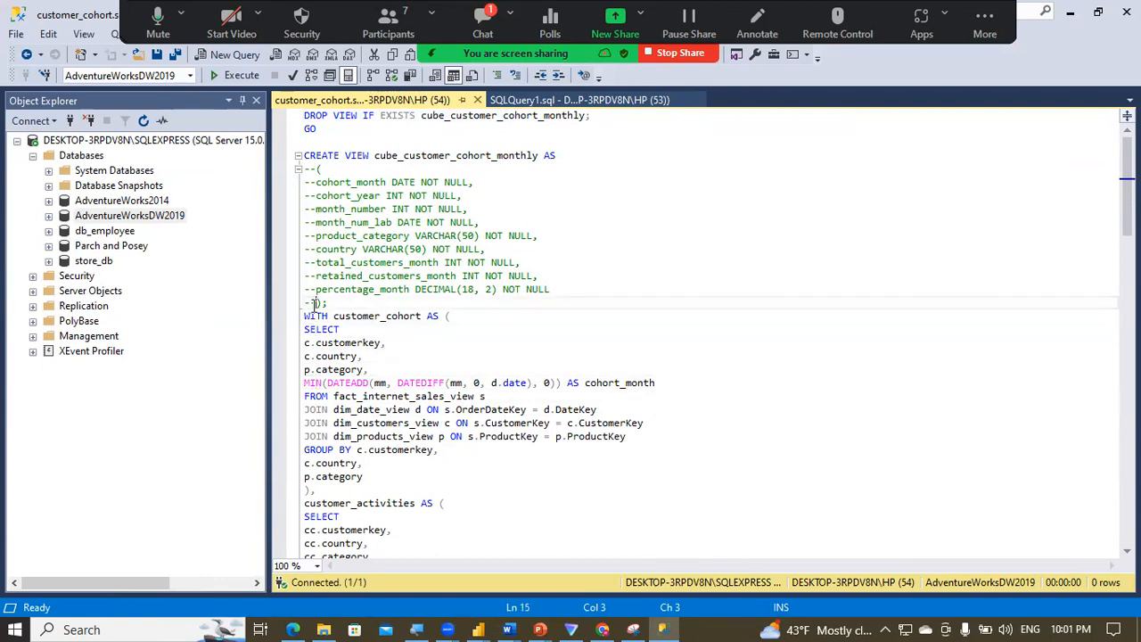
{"action": "key", "text": "Down"}
{"action": "key", "text": "Down"}
{"action": "key", "text": "Down"}
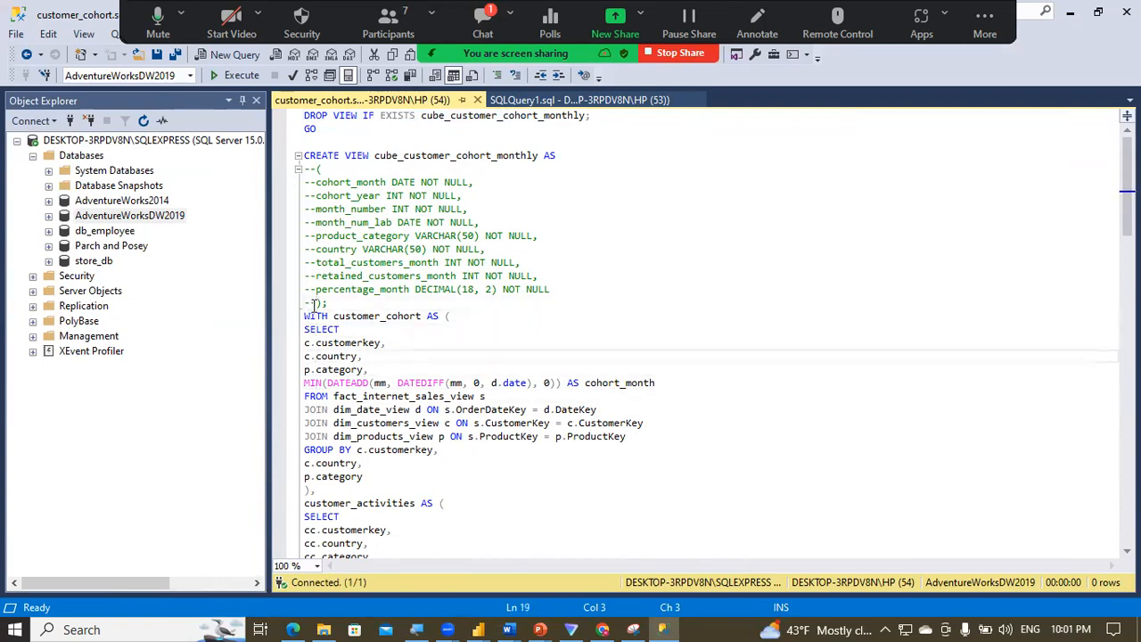
{"action": "key", "text": "Down"}
{"action": "key", "text": "Down"}
{"action": "key", "text": "Down"}
{"action": "key", "text": "Down"}
{"action": "key", "text": "Down"}
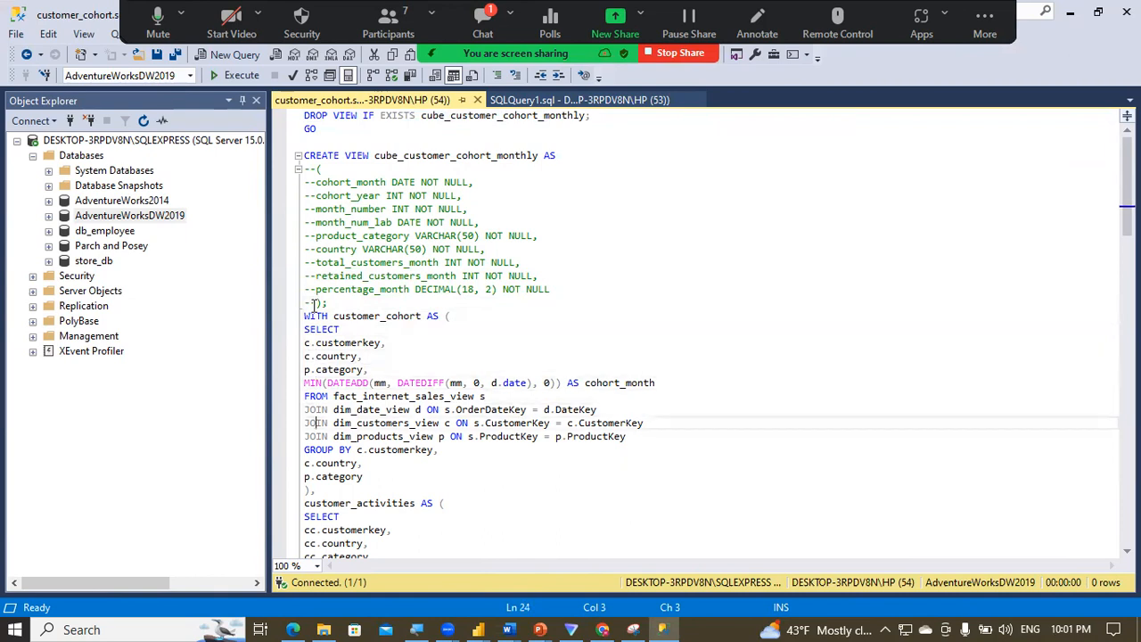
{"action": "key", "text": "Down"}
{"action": "key", "text": "Down"}
{"action": "key", "text": "Down"}
{"action": "key", "text": "Down"}
{"action": "key", "text": "Down"}
{"action": "key", "text": "Down"}
{"action": "key", "text": "Down"}
{"action": "key", "text": "Down"}
{"action": "key", "text": "Down"}
{"action": "key", "text": "Down"}
{"action": "key", "text": "Down"}
{"action": "key", "text": "Down"}
{"action": "key", "text": "Down"}
{"action": "key", "text": "Down"}
{"action": "key", "text": "Down"}
{"action": "key", "text": "Down"}
{"action": "key", "text": "Down"}
{"action": "key", "text": "Down"}
{"action": "key", "text": "Down"}
{"action": "key", "text": "Down"}
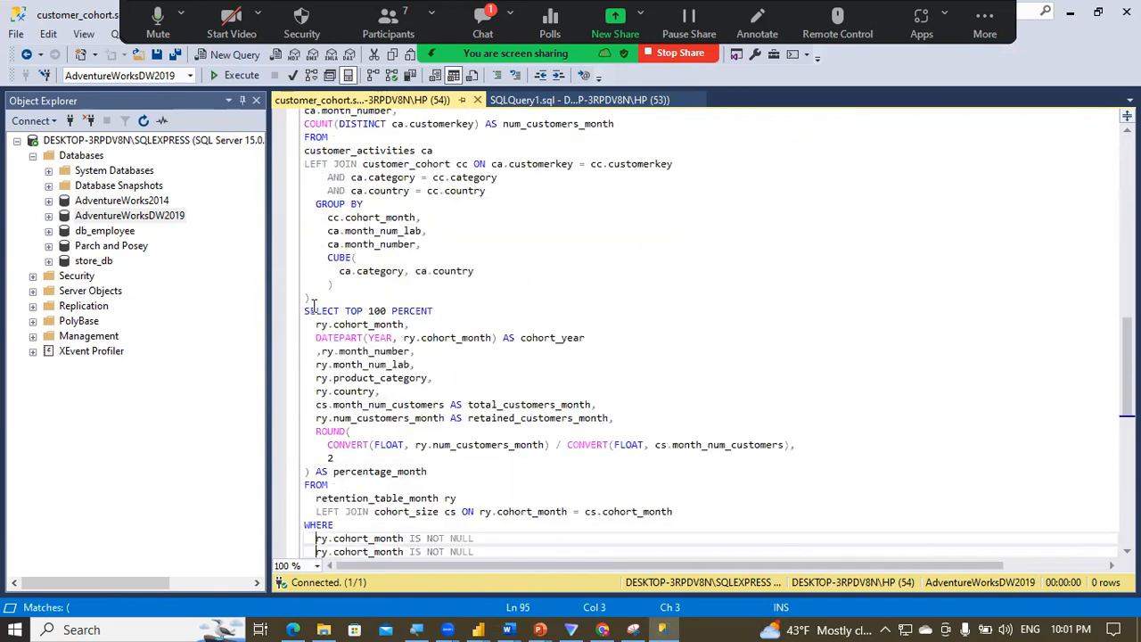
{"action": "key", "text": "Down"}
{"action": "key", "text": "Down"}
{"action": "key", "text": "Down"}
{"action": "key", "text": "Down"}
{"action": "key", "text": "Down"}
{"action": "key", "text": "Down"}
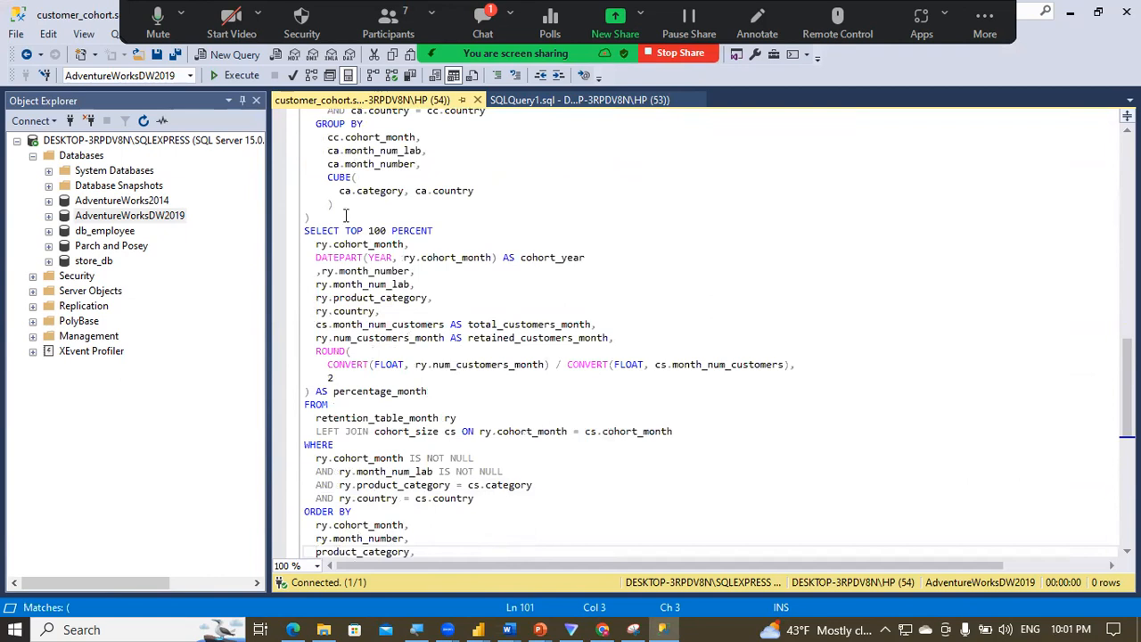
Step: Examine the columns of the final SELECT, from cohort_month and month_number to total_customers_month, retained_customers_month and percentage_month
{"action": "left_click_drag", "start_coordinate": [406, 244], "coordinate": [339, 247]}
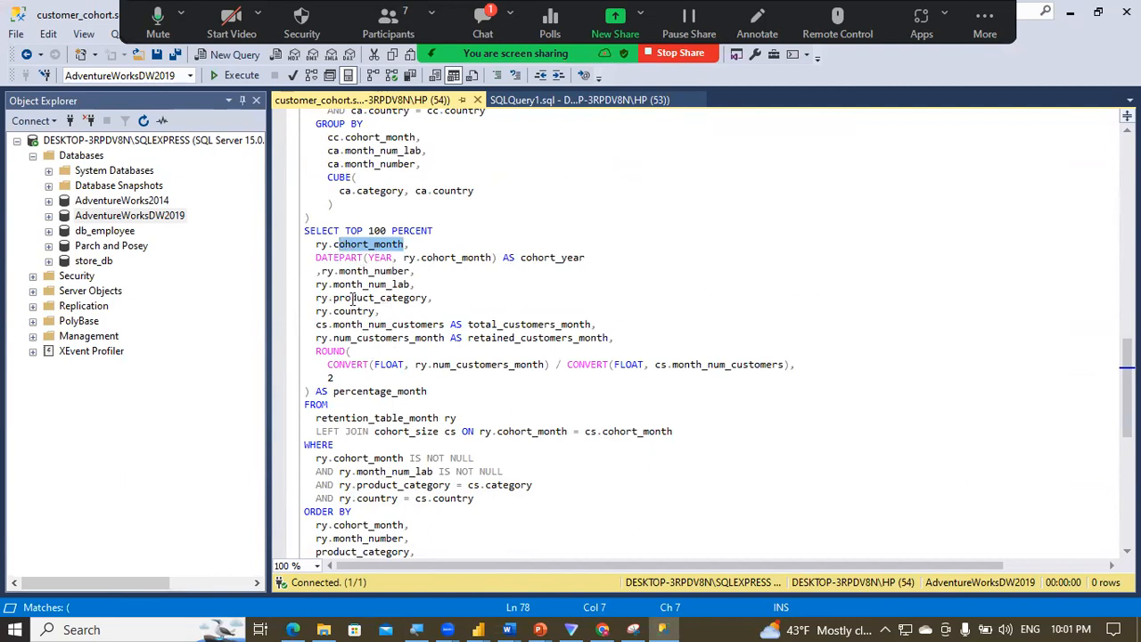
{"action": "mouse_move", "coordinate": [409, 284]}
{"action": "left_mouse_down"}
{"action": "mouse_move", "coordinate": [335, 280]}
{"action": "mouse_move", "coordinate": [412, 272]}
{"action": "left_mouse_up"}
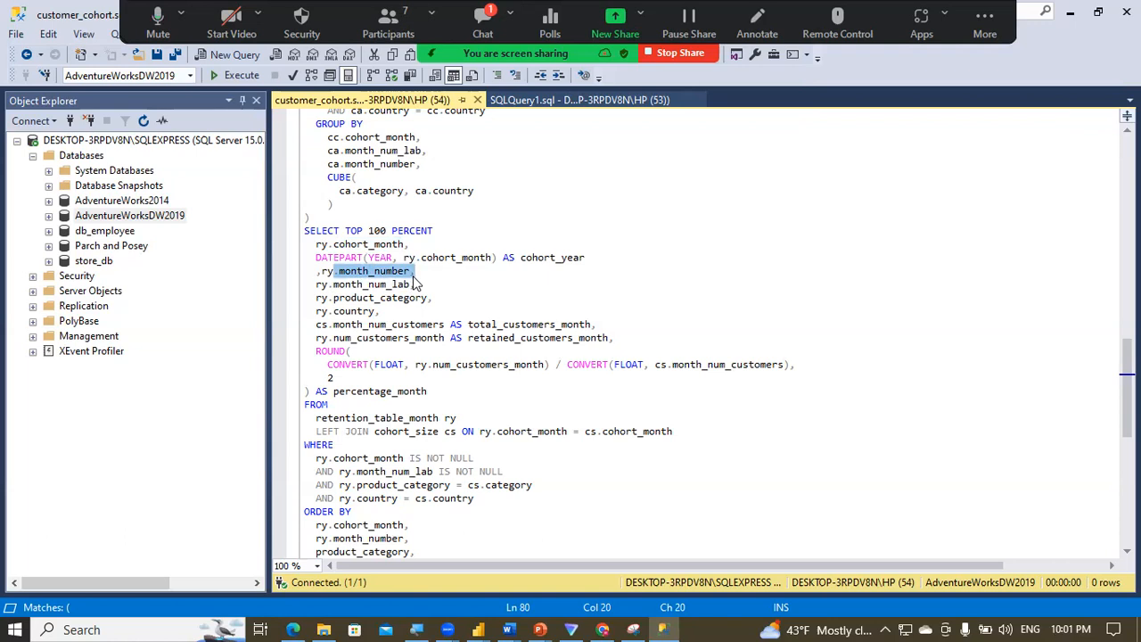
{"action": "key", "text": "Down"}
{"action": "key", "text": "Down"}
{"action": "key", "text": "Down"}
{"action": "key", "text": "Down"}
{"action": "key", "text": "Down"}
{"action": "key", "text": "Down"}
{"action": "key", "text": "Down"}
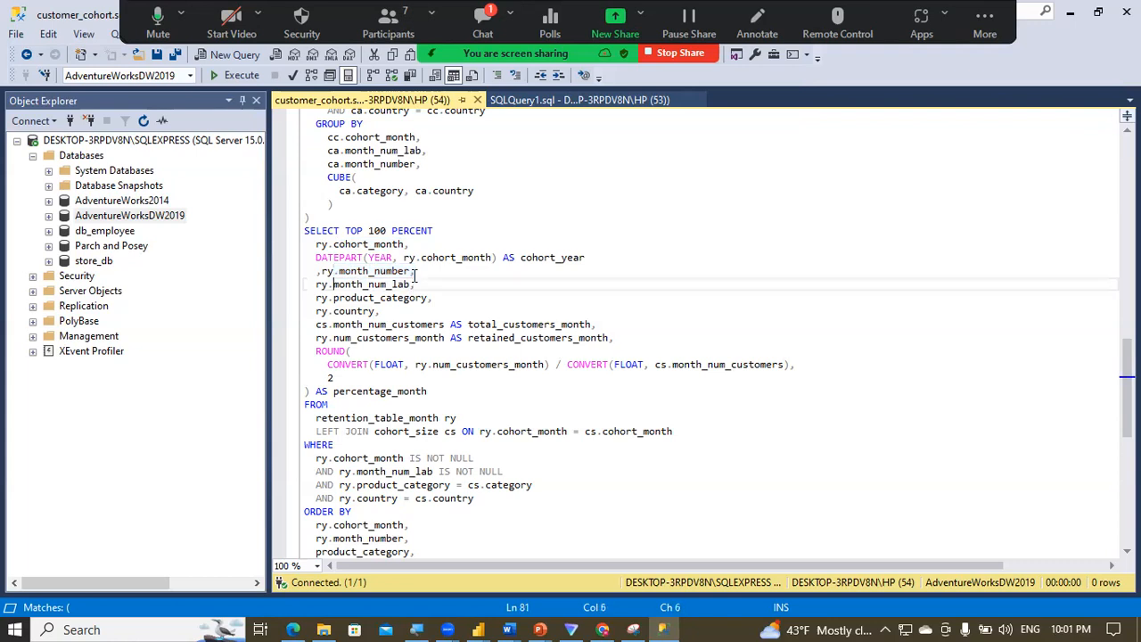
{"action": "key", "text": "Down"}
{"action": "key", "text": "Down"}
{"action": "key", "text": "Down"}
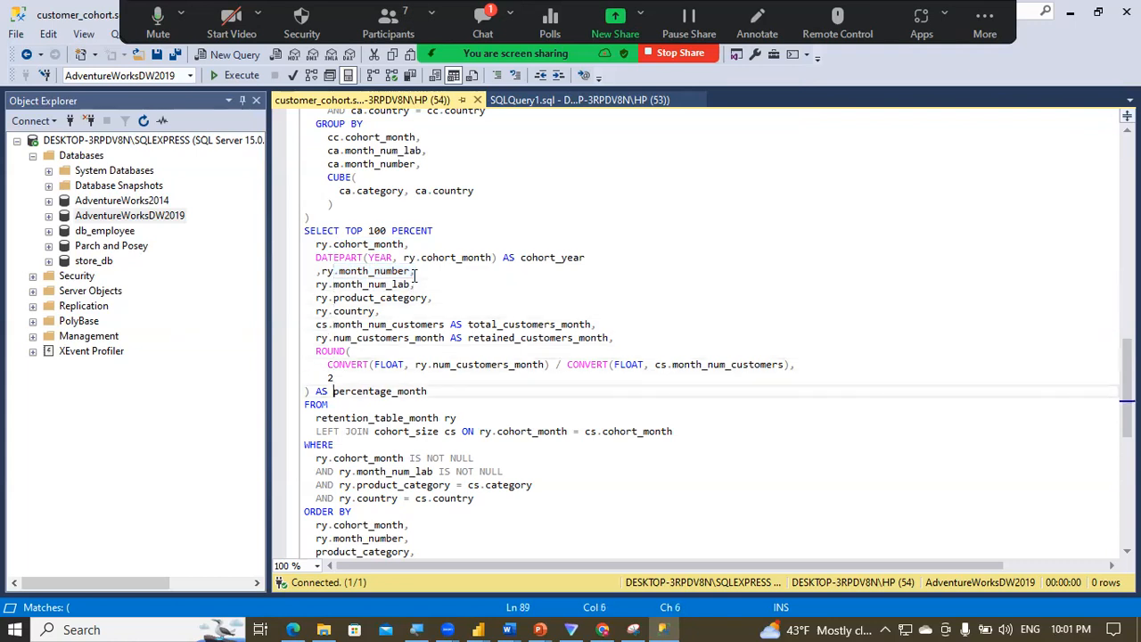
{"action": "left_click", "coordinate": [422, 298]}
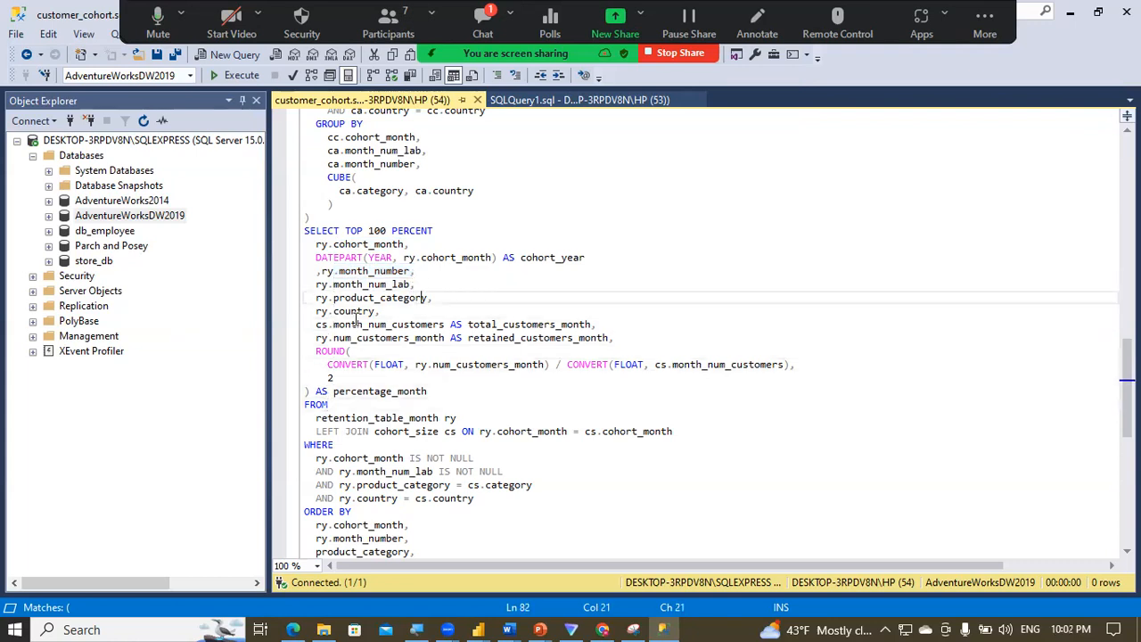
{"action": "left_click", "coordinate": [352, 321]}
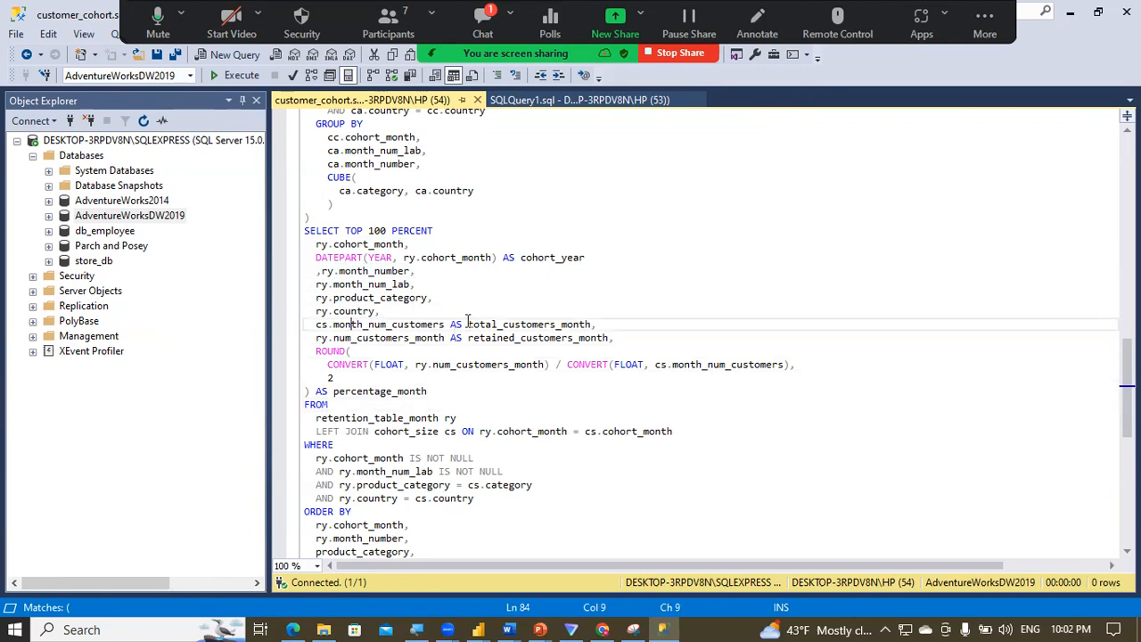
{"action": "left_click_drag", "start_coordinate": [466, 325], "coordinate": [579, 315]}
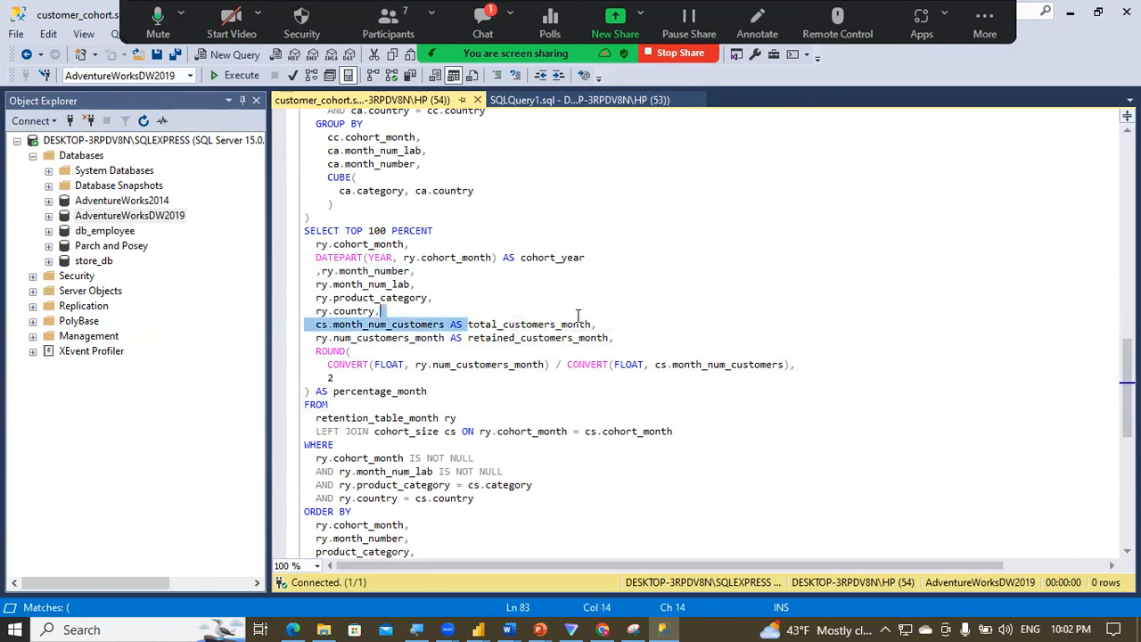
{"action": "double_click", "coordinate": [467, 338]}
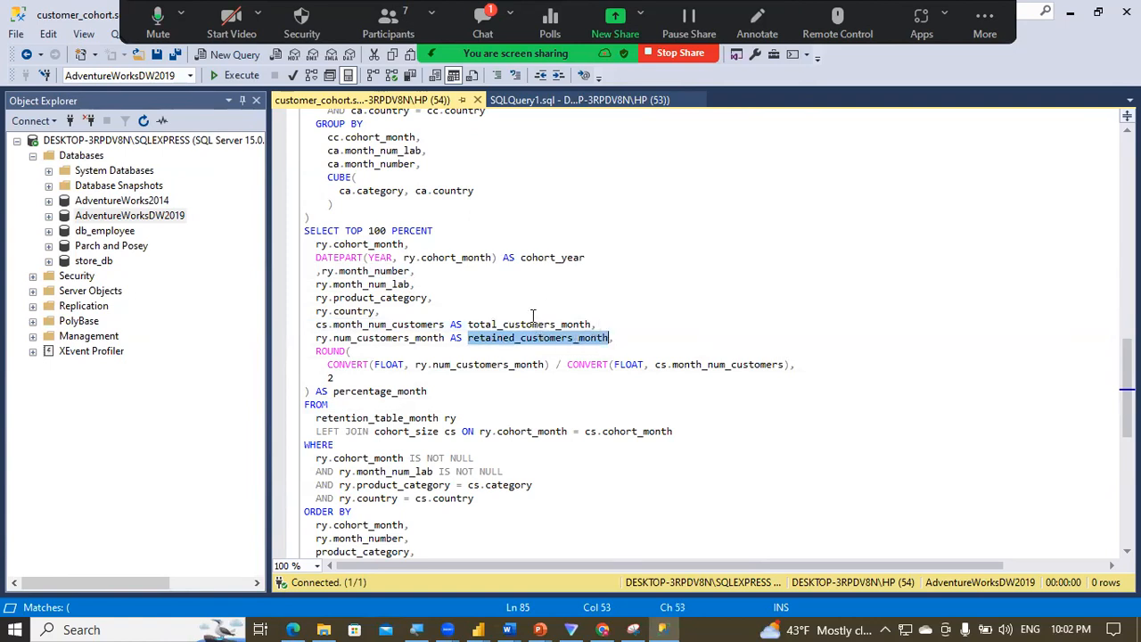
{"action": "left_click", "coordinate": [369, 365]}
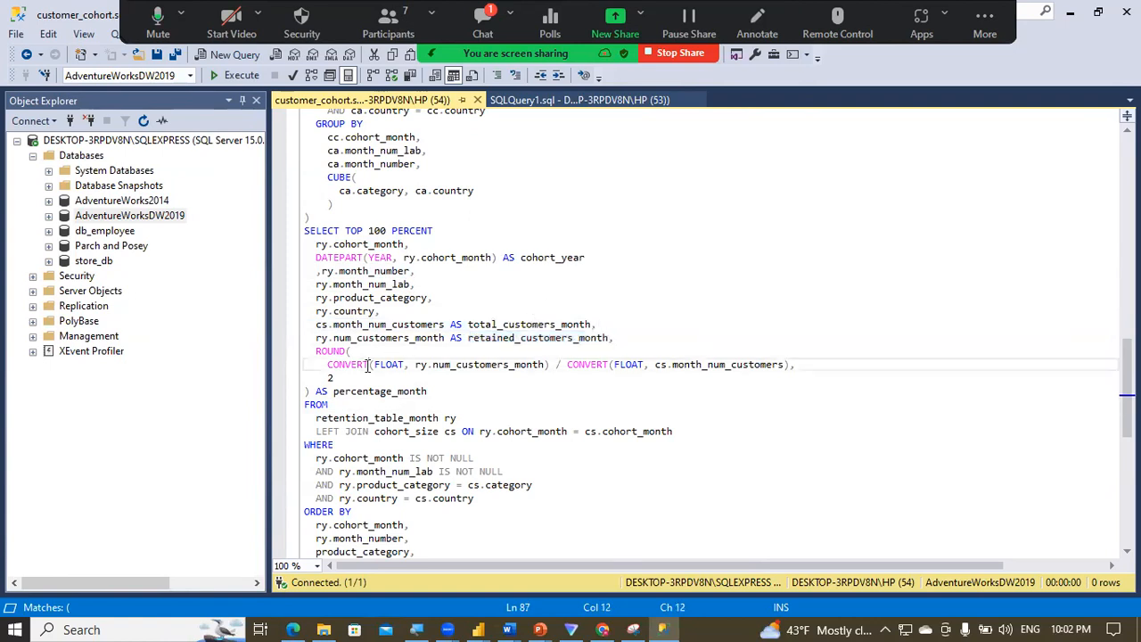
{"action": "left_click_drag", "start_coordinate": [428, 392], "coordinate": [368, 392]}
{"action": "left_click_drag", "start_coordinate": [609, 338], "coordinate": [473, 332]}
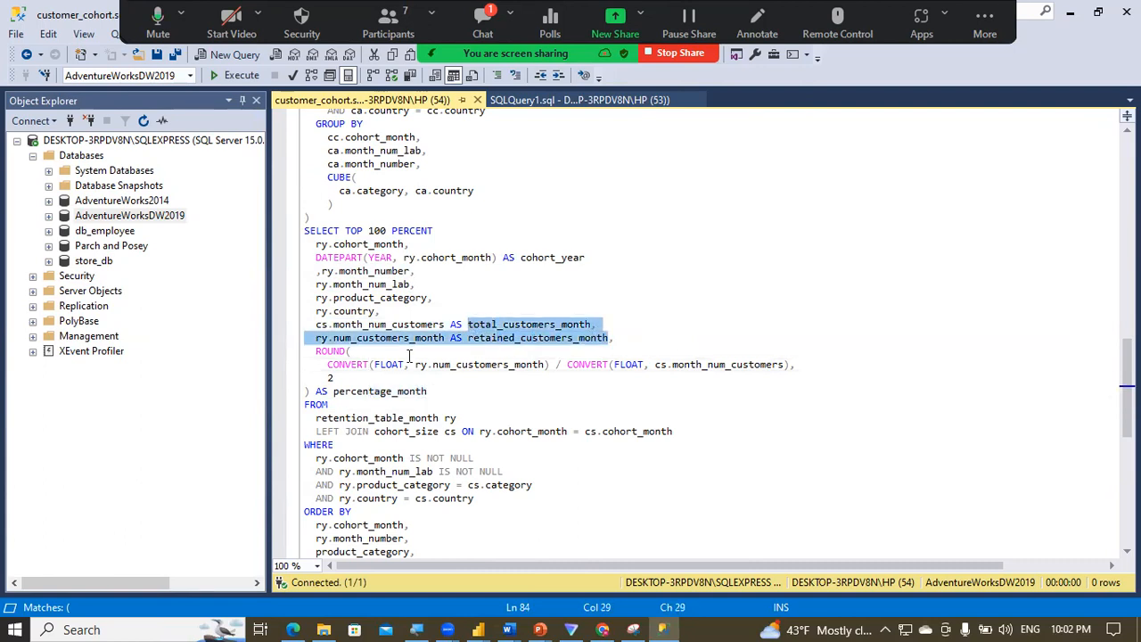
{"action": "left_click", "coordinate": [432, 392]}
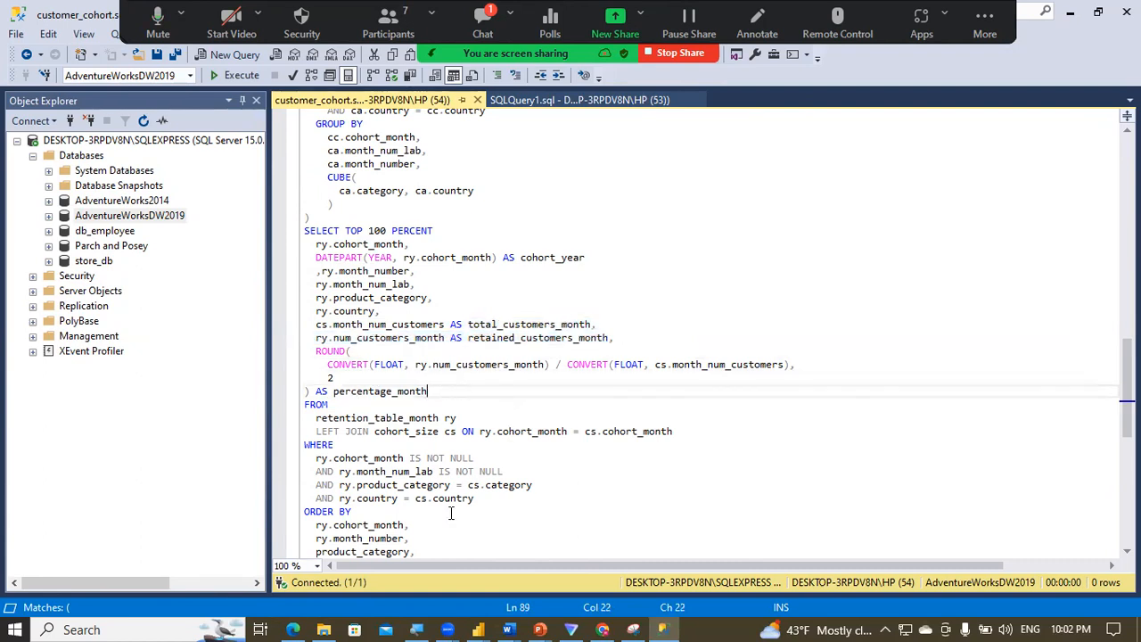
Step: Switch to the Power BI Dashboard report with the blank Page 2, open its Power Query Editor and start a new SQL Server source
{"action": "mouse_move", "coordinate": [479, 626]}
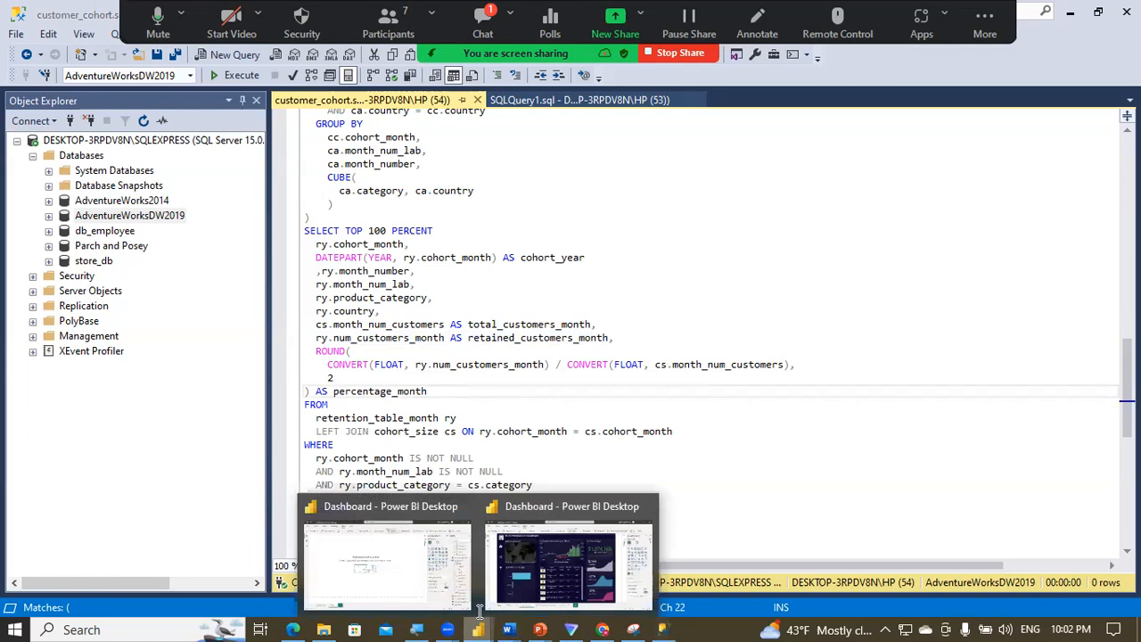
{"action": "left_click", "coordinate": [429, 571]}
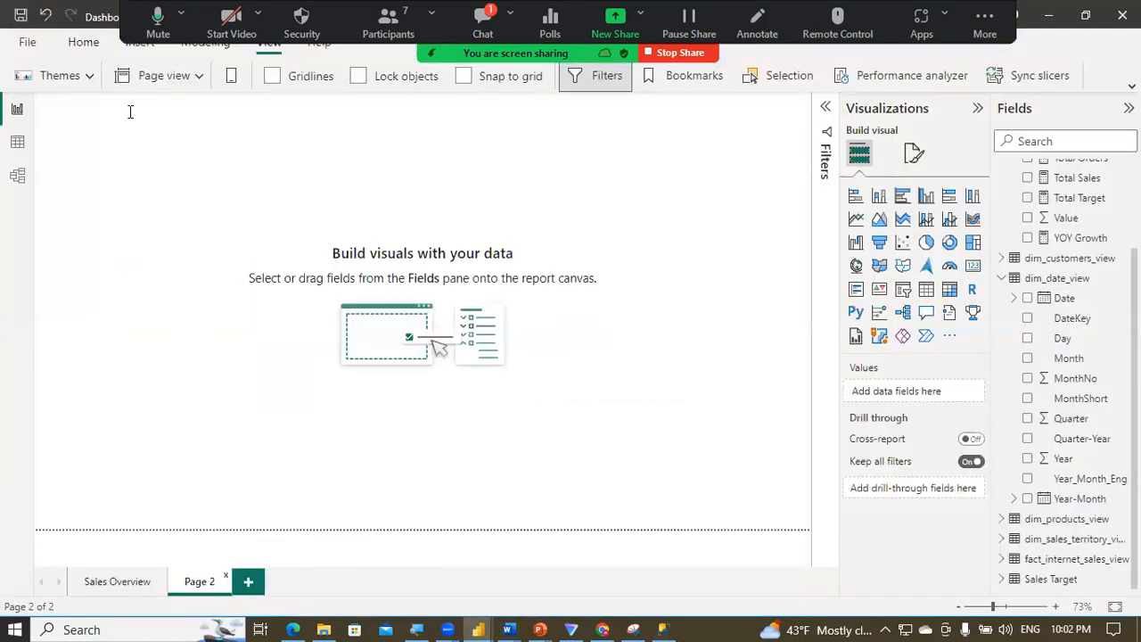
{"action": "left_click", "coordinate": [84, 42]}
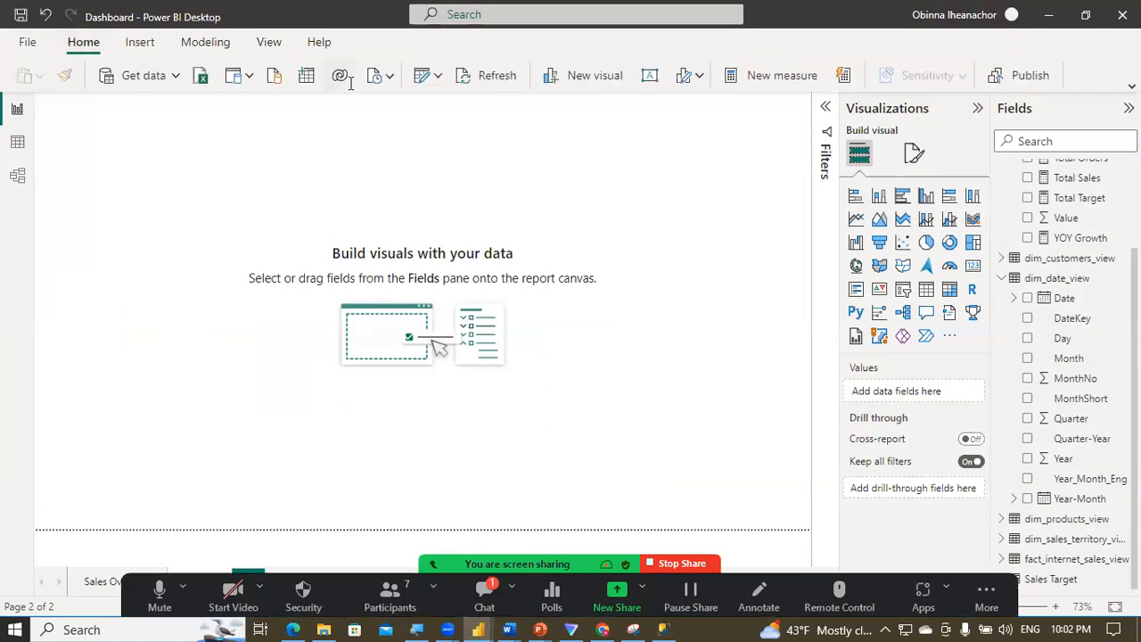
{"action": "left_click", "coordinate": [437, 75]}
{"action": "left_click", "coordinate": [477, 108]}
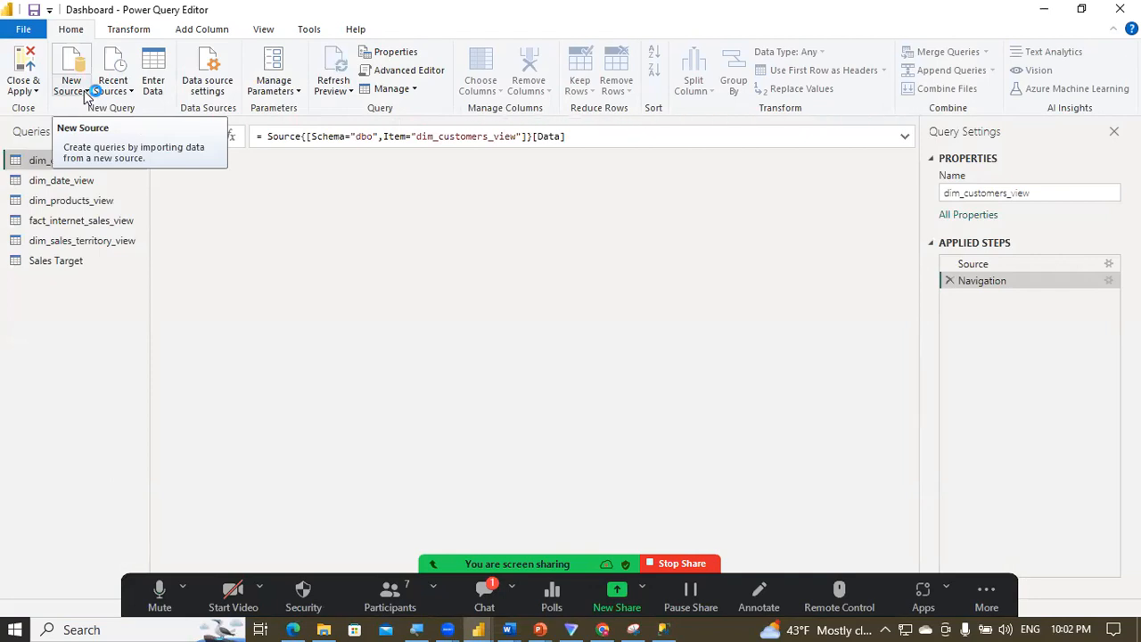
{"action": "left_click", "coordinate": [85, 90]}
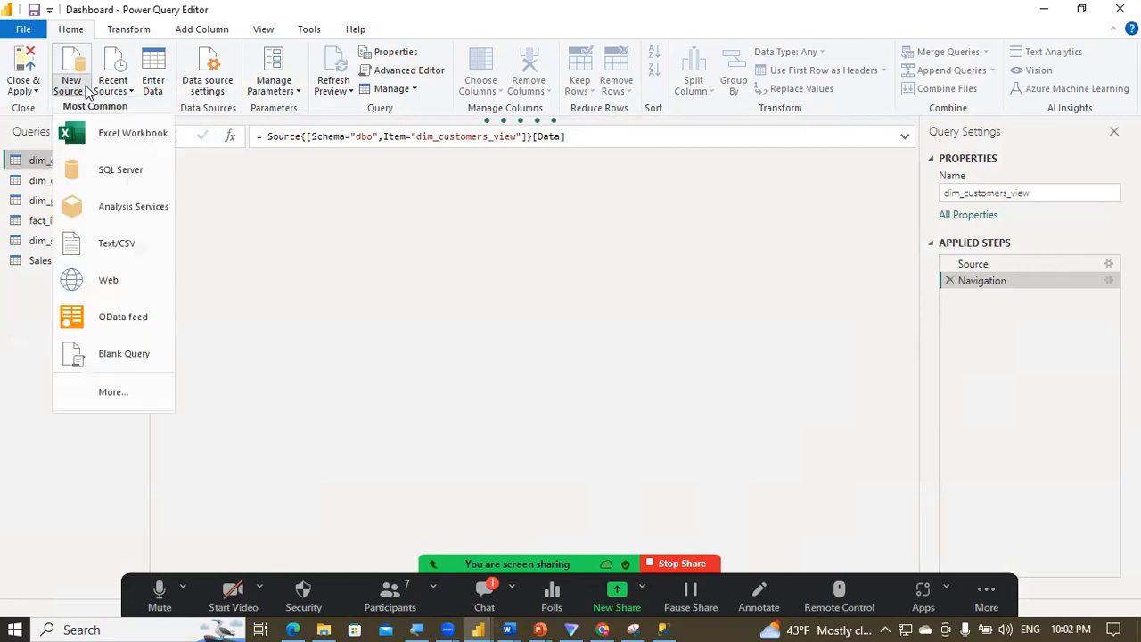
{"action": "left_click", "coordinate": [122, 174]}
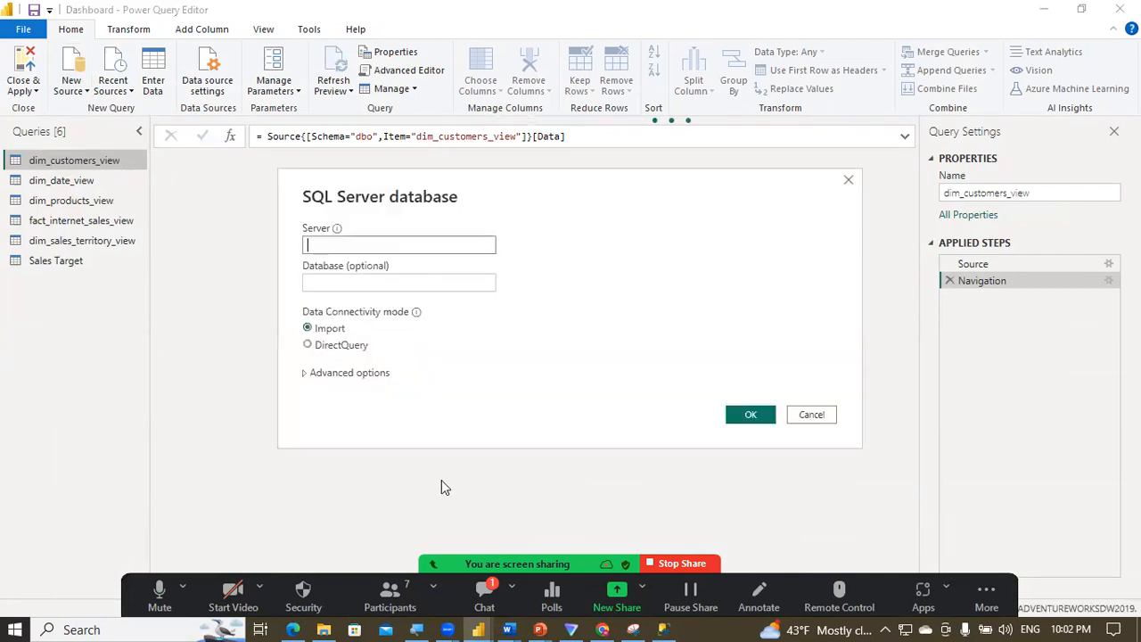
Step: Switch to SSMS and run only the DROP VIEW IF EXISTS cube_customer_cohort_monthly statement of customer_cohort.sql
{"action": "left_click", "coordinate": [652, 629]}
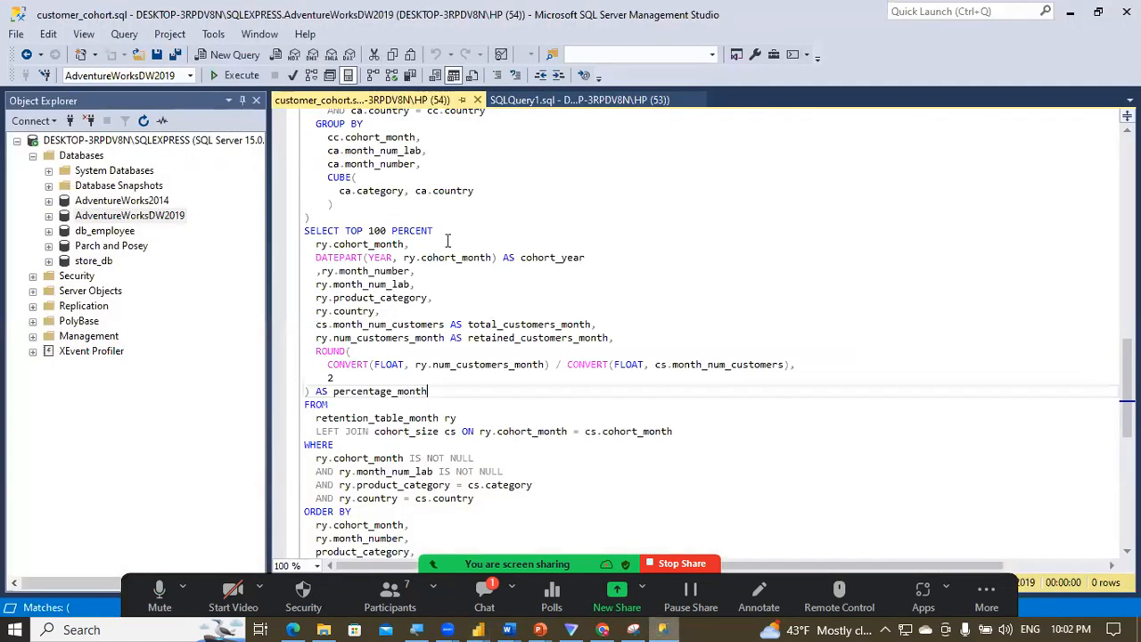
{"action": "left_click", "coordinate": [386, 195]}
{"action": "key", "text": "Up"}
{"action": "key", "text": "Up"}
{"action": "key", "text": "Up"}
{"action": "key", "text": "Up"}
{"action": "key", "text": "Up"}
{"action": "key", "text": "Up"}
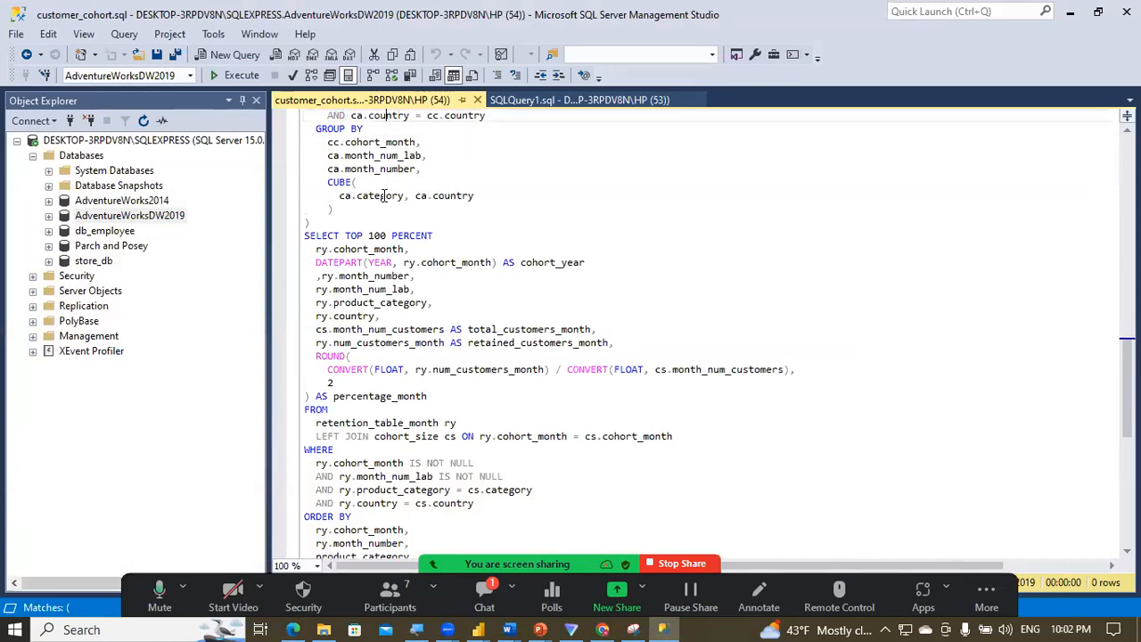
{"action": "key", "text": "Up"}
{"action": "key", "text": "Up"}
{"action": "key", "text": "Up"}
{"action": "key", "text": "Up"}
{"action": "key", "text": "Up"}
{"action": "key", "text": "Up"}
{"action": "key", "text": "Up"}
{"action": "key", "text": "Up"}
{"action": "key", "text": "Up"}
{"action": "key", "text": "Up"}
{"action": "key", "text": "Up"}
{"action": "key", "text": "Up"}
{"action": "key", "text": "Up"}
{"action": "key", "text": "Up"}
{"action": "key", "text": "Up"}
{"action": "key", "text": "Up"}
{"action": "key", "text": "Up"}
{"action": "key", "text": "Up"}
{"action": "key", "text": "Up"}
{"action": "key", "text": "Up"}
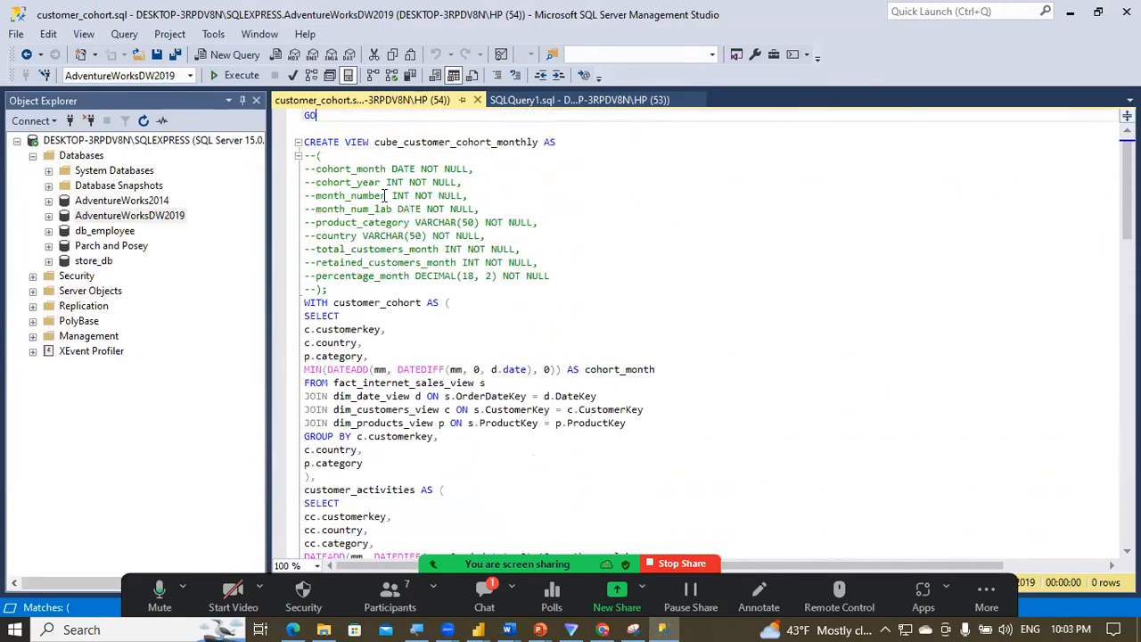
{"action": "key", "text": "Up"}
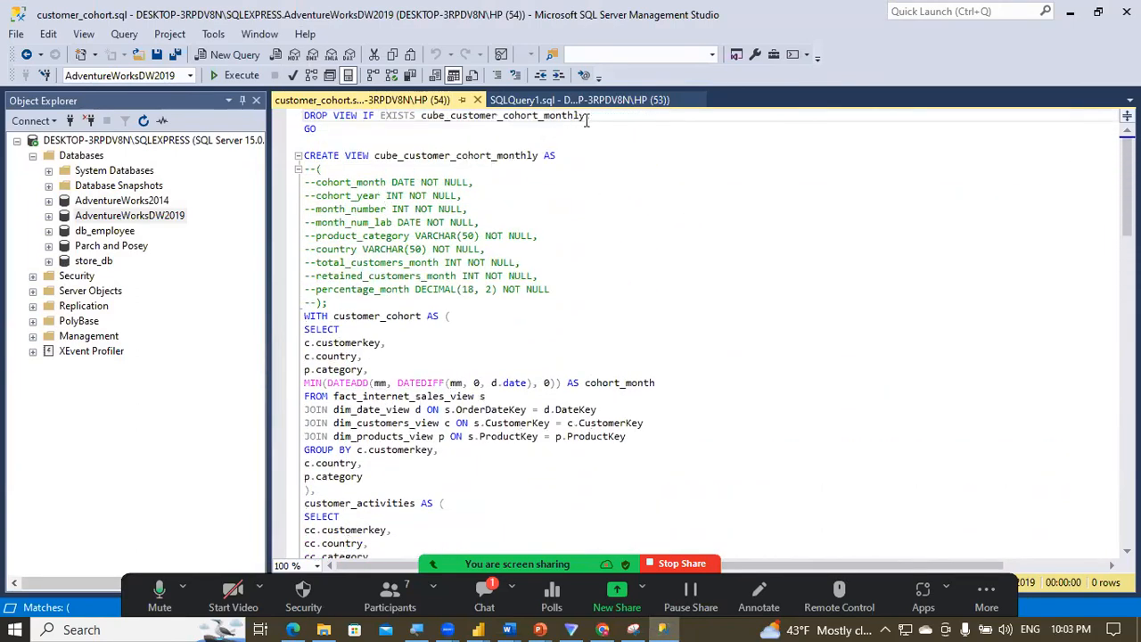
{"action": "left_click_drag", "start_coordinate": [587, 116], "coordinate": [241, 93]}
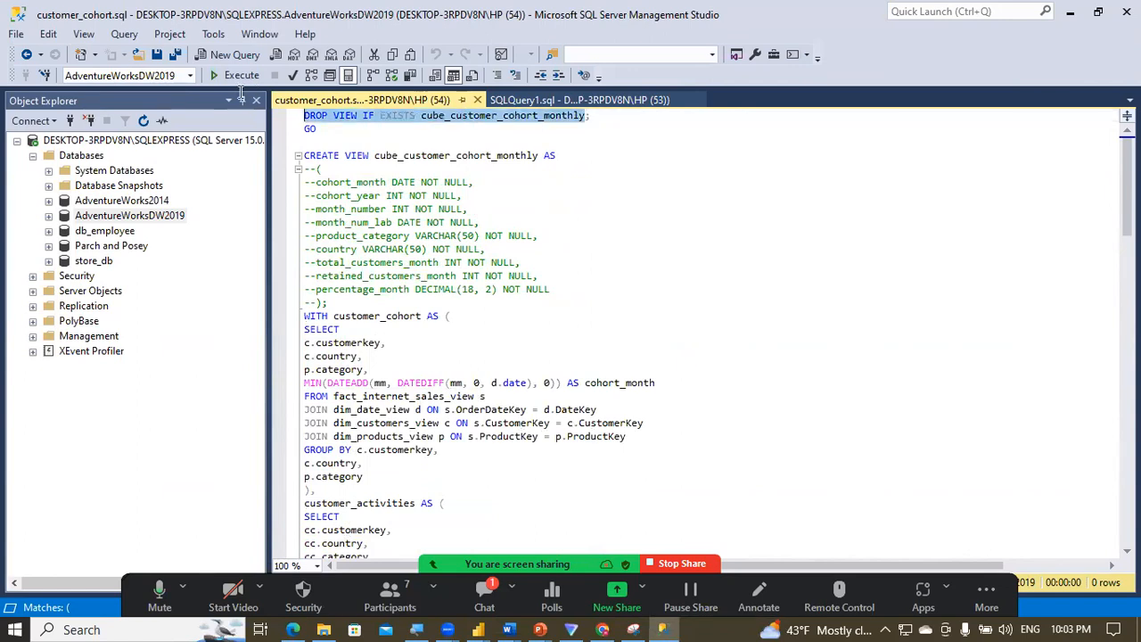
{"action": "key", "text": "Return"}
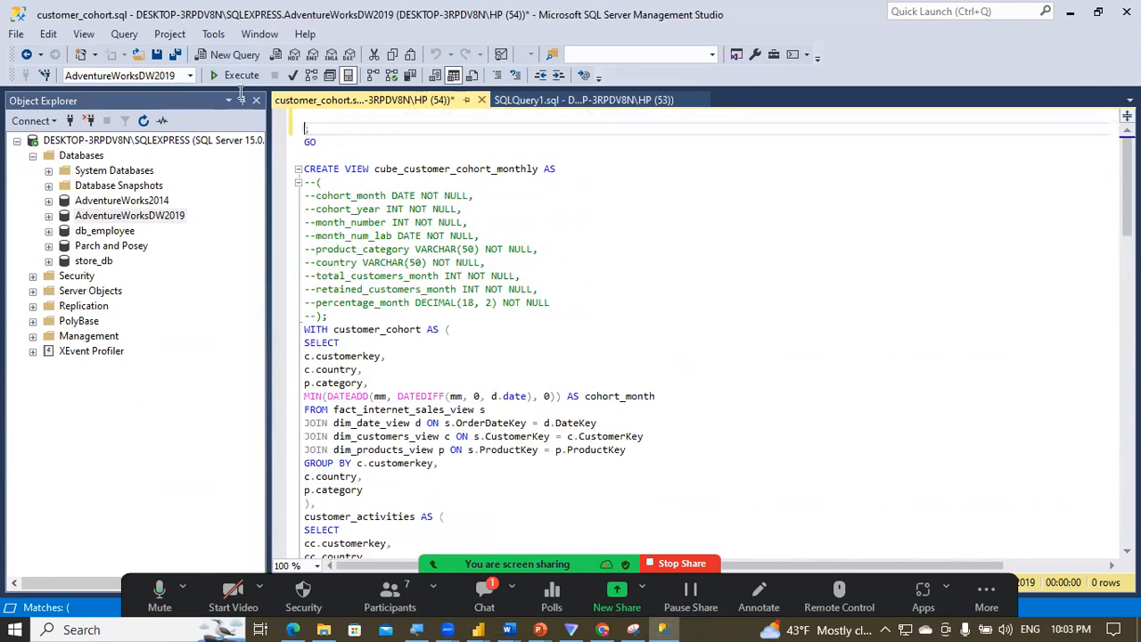
{"action": "key", "text": "ctrl+z"}
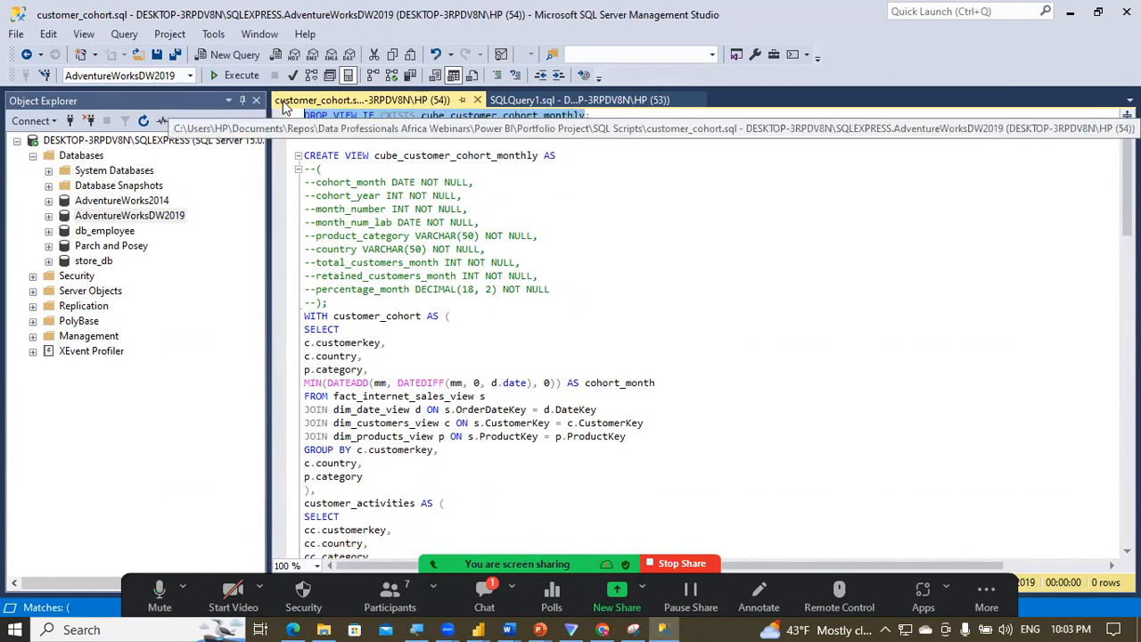
{"action": "left_click", "coordinate": [241, 77]}
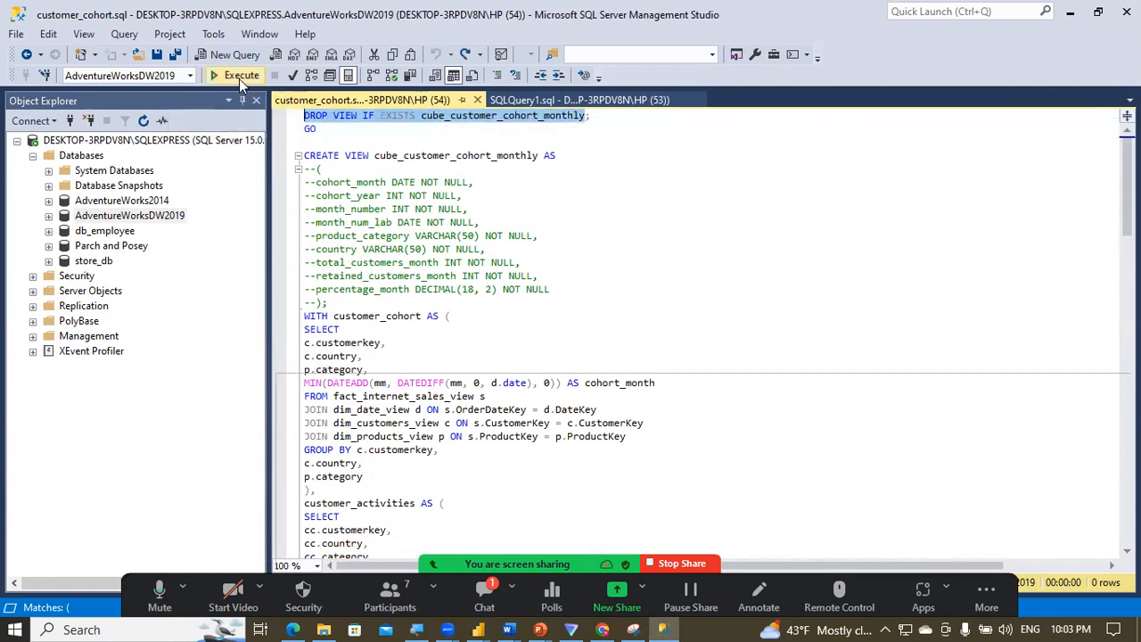
{"action": "left_click", "coordinate": [463, 195]}
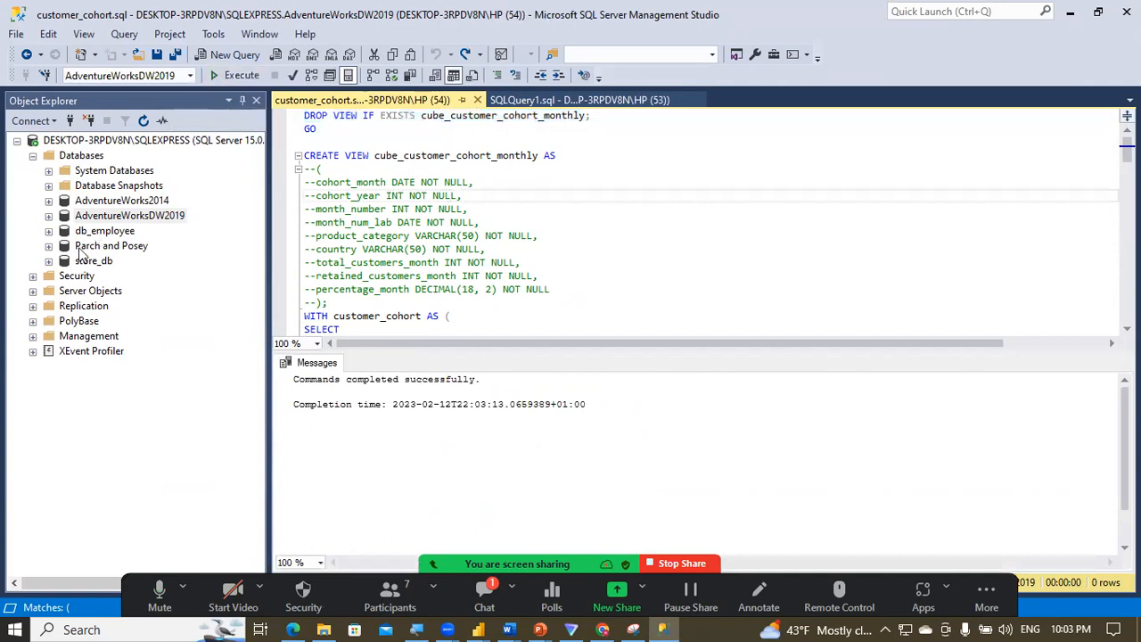
Step: Expand the AdventureWorksDW2019 database and its Views folder in Object Explorer
{"action": "left_click", "coordinate": [49, 202]}
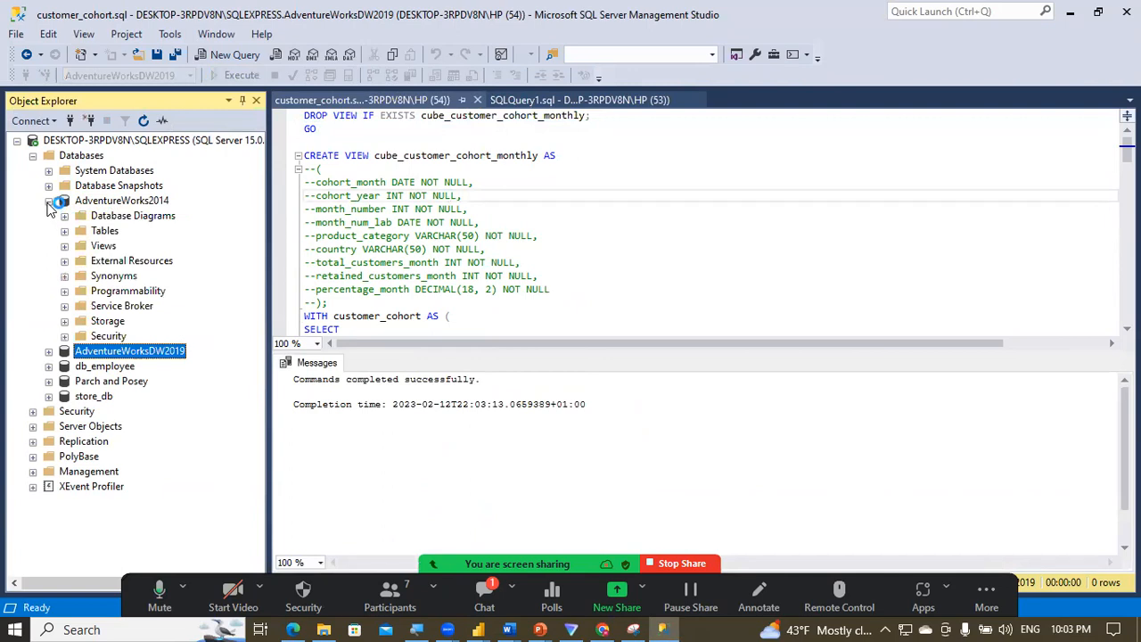
{"action": "left_click", "coordinate": [49, 202]}
{"action": "left_click", "coordinate": [49, 216]}
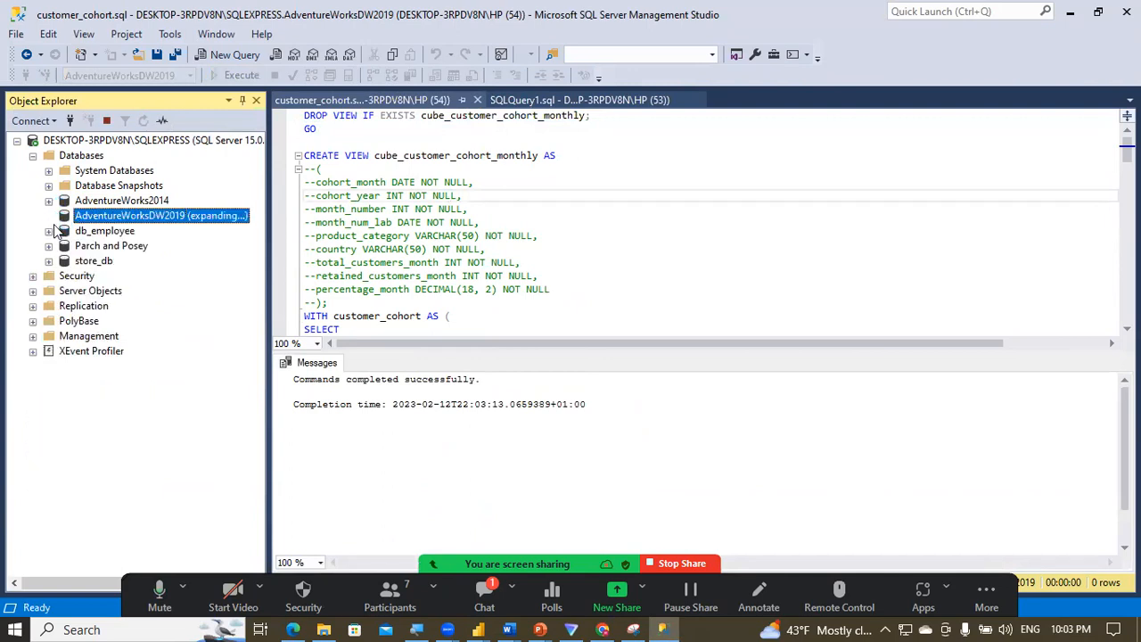
{"action": "left_click", "coordinate": [64, 262]}
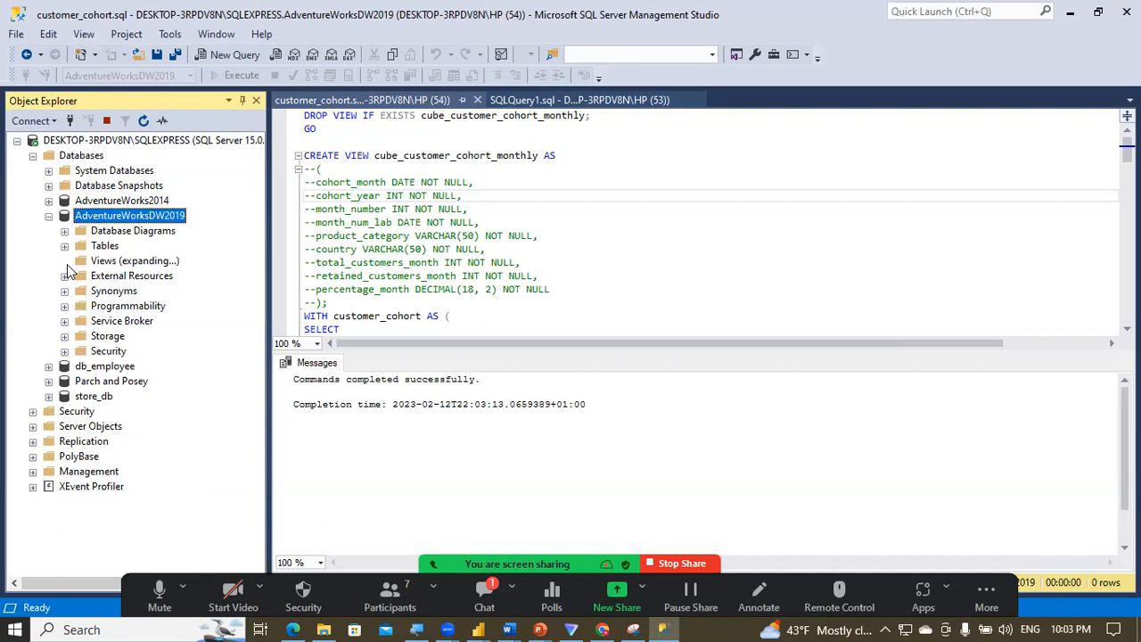
Step: Run the whole customer_cohort.sql script to create the cube_customer_cohort_monthly view, and check its name among the database's views
{"action": "left_click", "coordinate": [533, 134]}
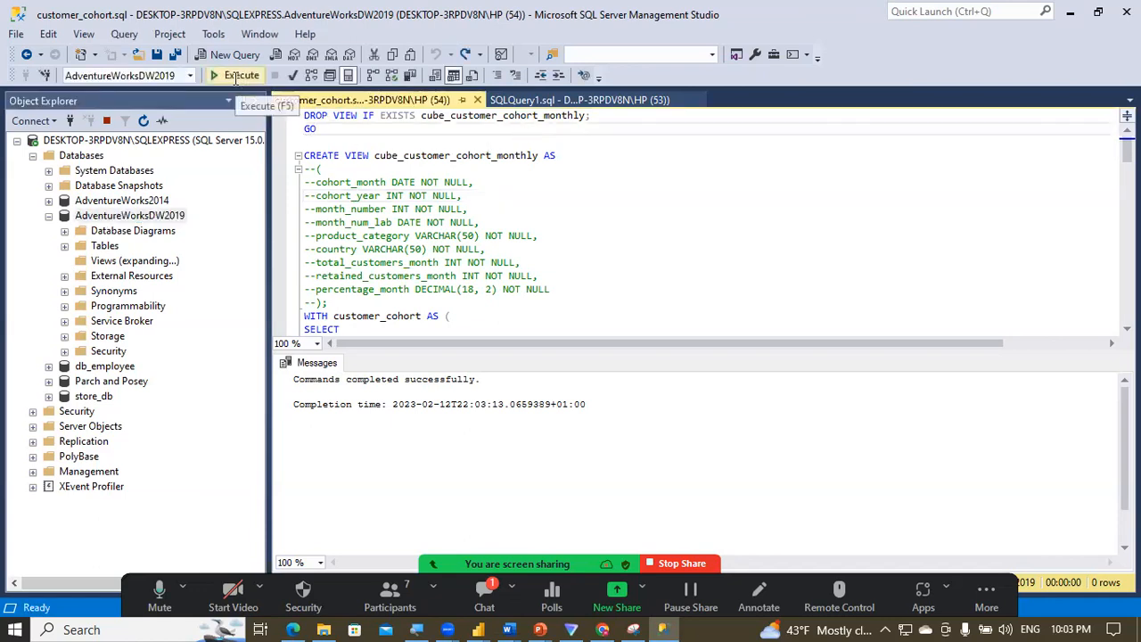
{"action": "left_click", "coordinate": [237, 76]}
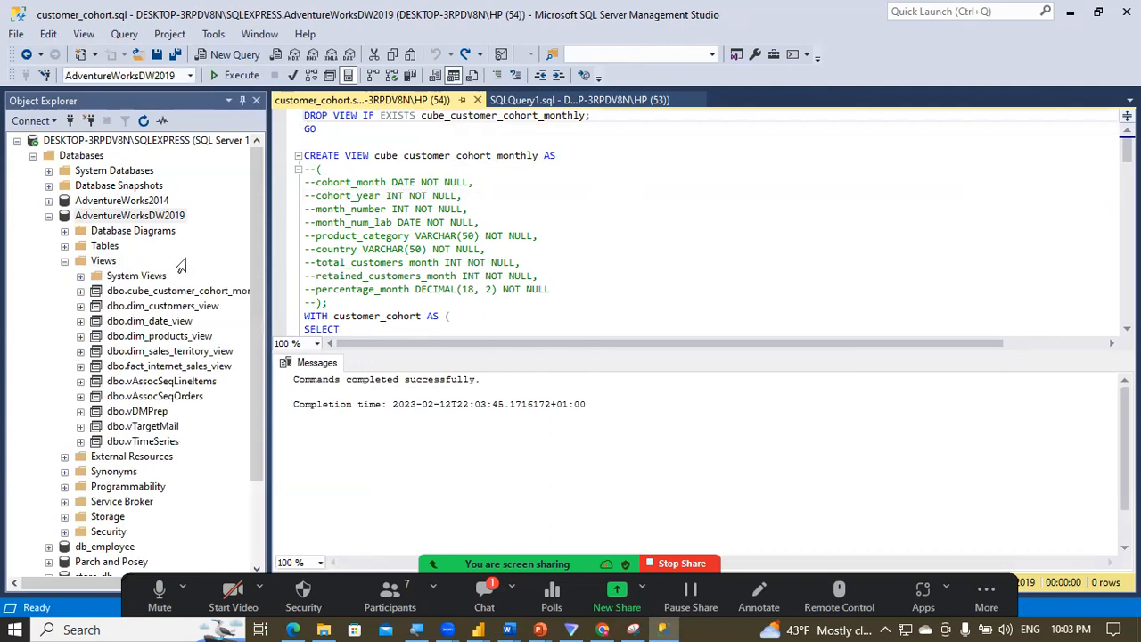
{"action": "left_click", "coordinate": [151, 291]}
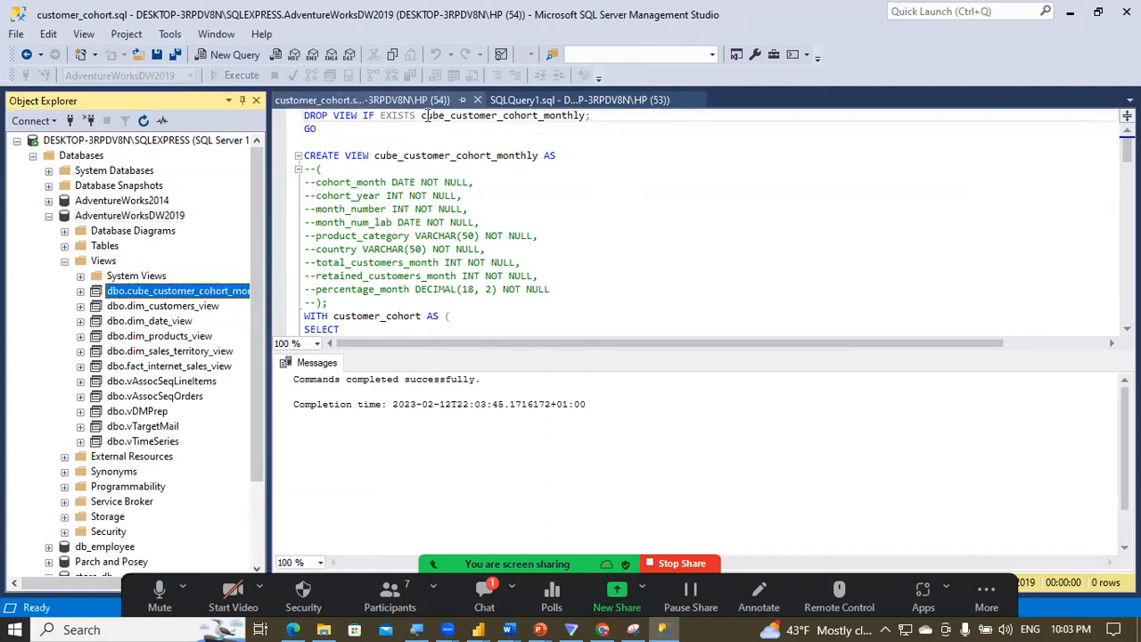
{"action": "left_click_drag", "start_coordinate": [422, 116], "coordinate": [589, 116]}
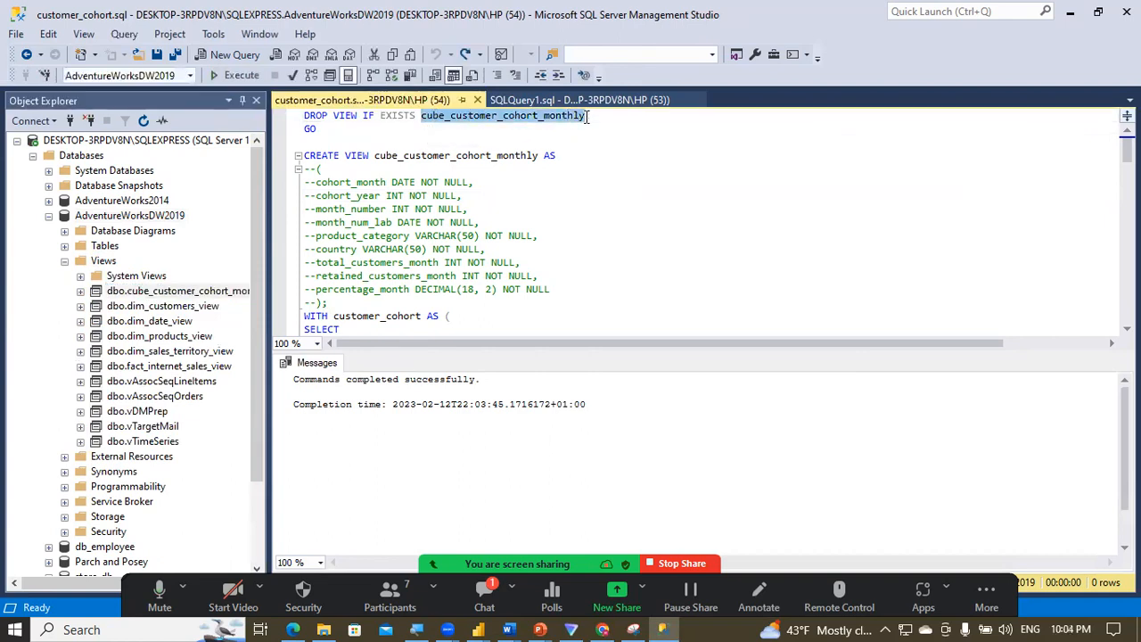
Step: Copy the server name DESKTOP-3RPDV8N\SQLEXPRESS from SSMS's server connection dialog and connect the new Power Query source to it in Import mode
{"action": "left_click", "coordinate": [480, 628]}
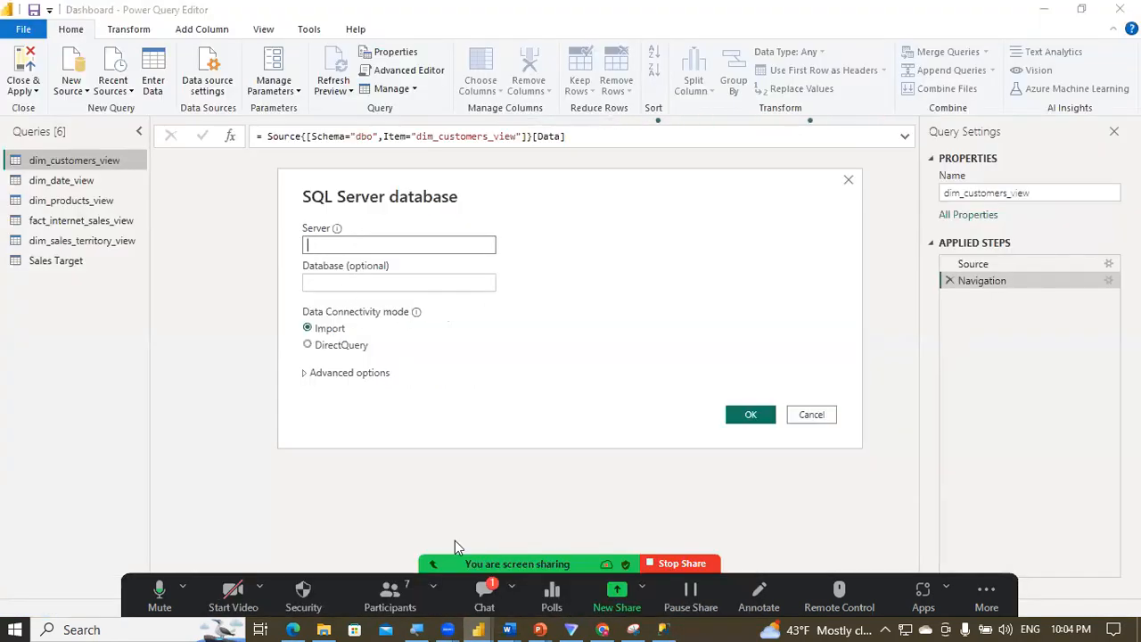
{"action": "mouse_move", "coordinate": [486, 624]}
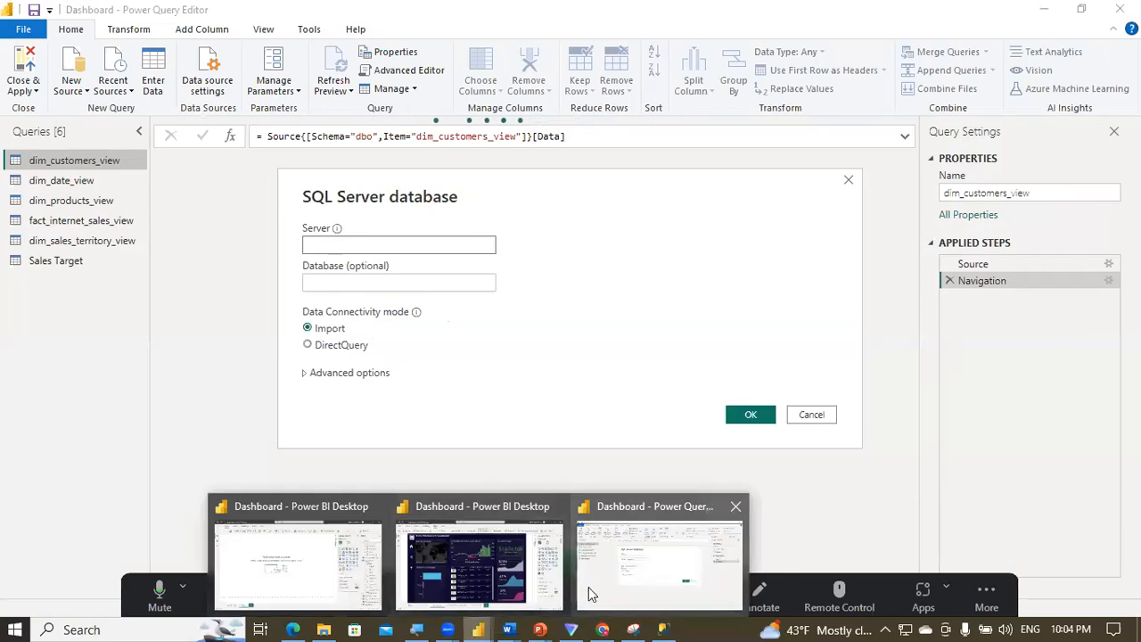
{"action": "left_click", "coordinate": [659, 624]}
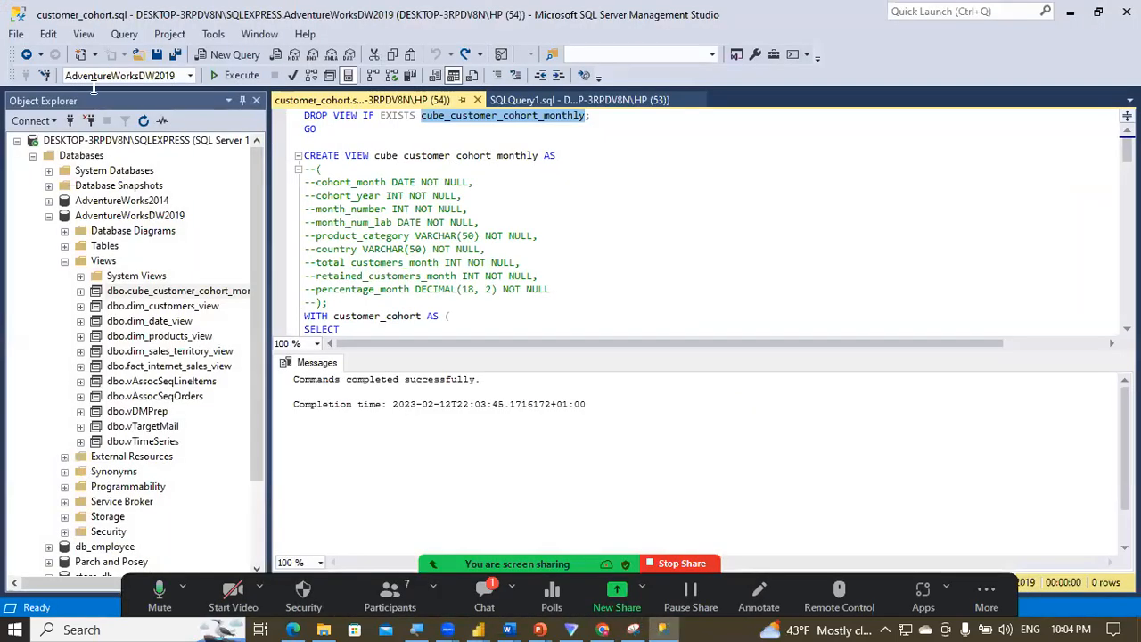
{"action": "left_click", "coordinate": [69, 120]}
{"action": "left_click", "coordinate": [70, 121]}
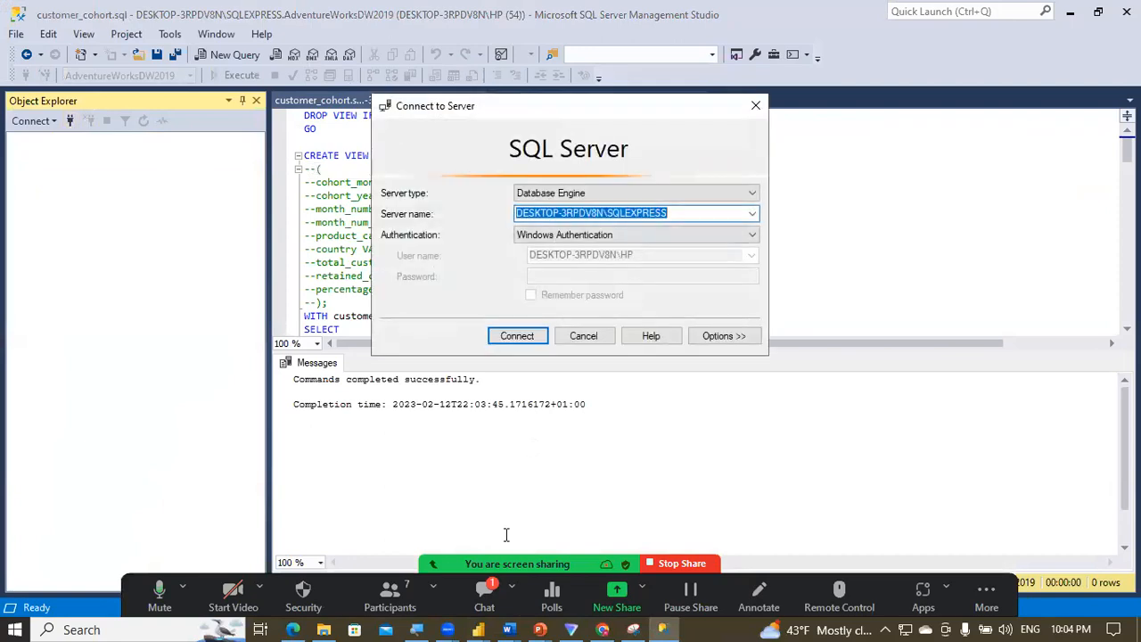
{"action": "mouse_move", "coordinate": [477, 624]}
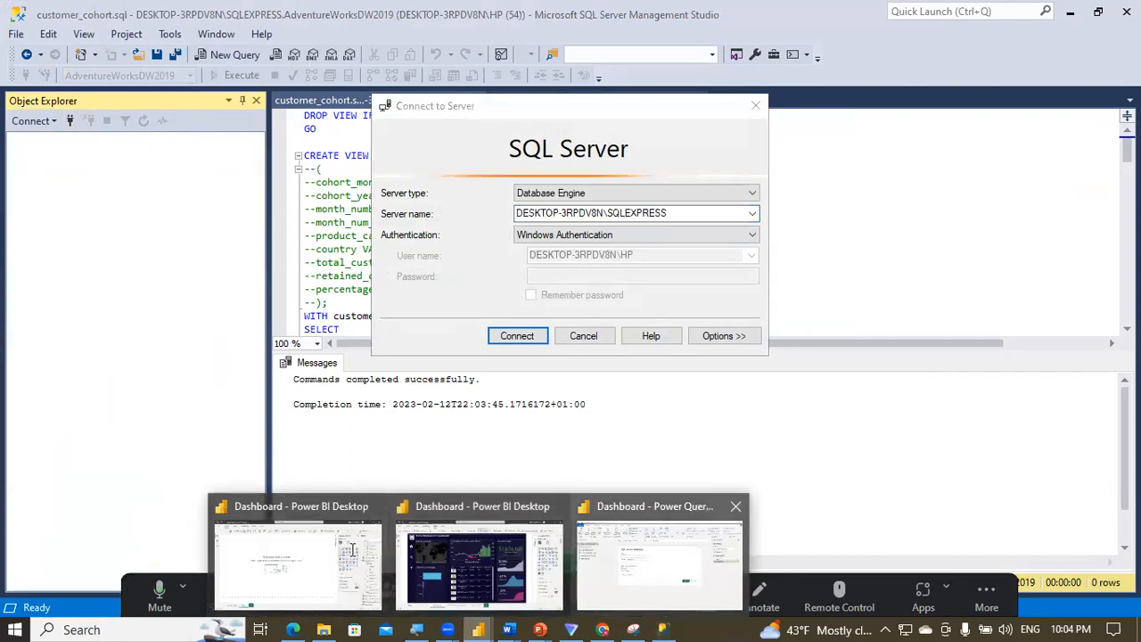
{"action": "left_click", "coordinate": [352, 550]}
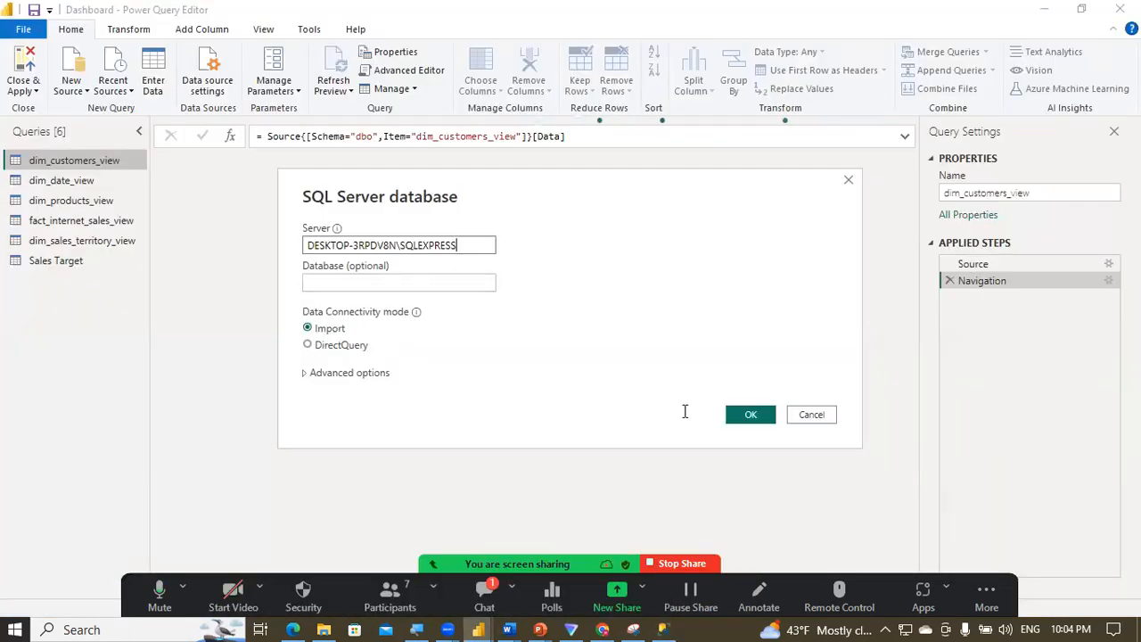
{"action": "left_click", "coordinate": [751, 414]}
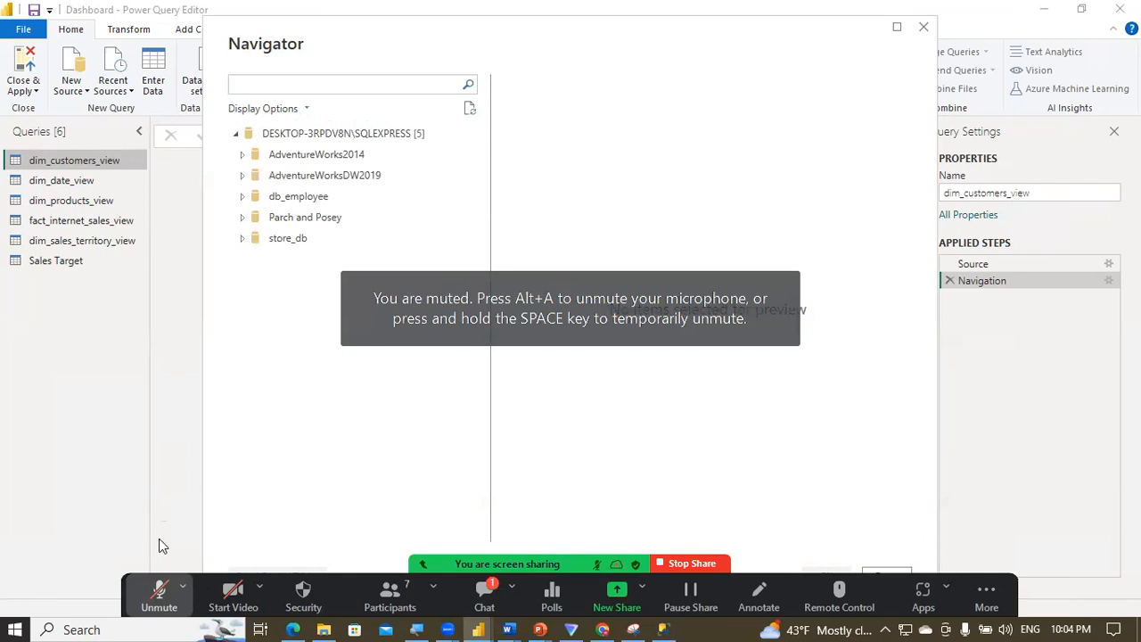
Step: Import the cube_customer_cohort_monthly view from the AdventureWorksDW2019 database as a new query
{"action": "left_click", "coordinate": [159, 596]}
{"action": "left_click", "coordinate": [250, 175]}
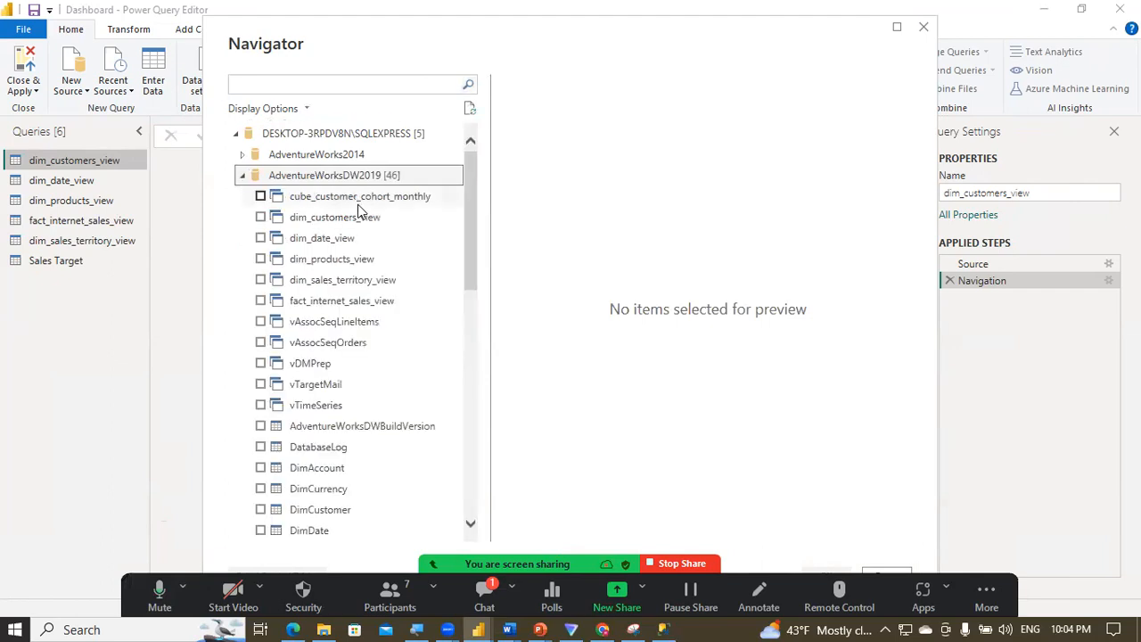
{"action": "left_click", "coordinate": [261, 197]}
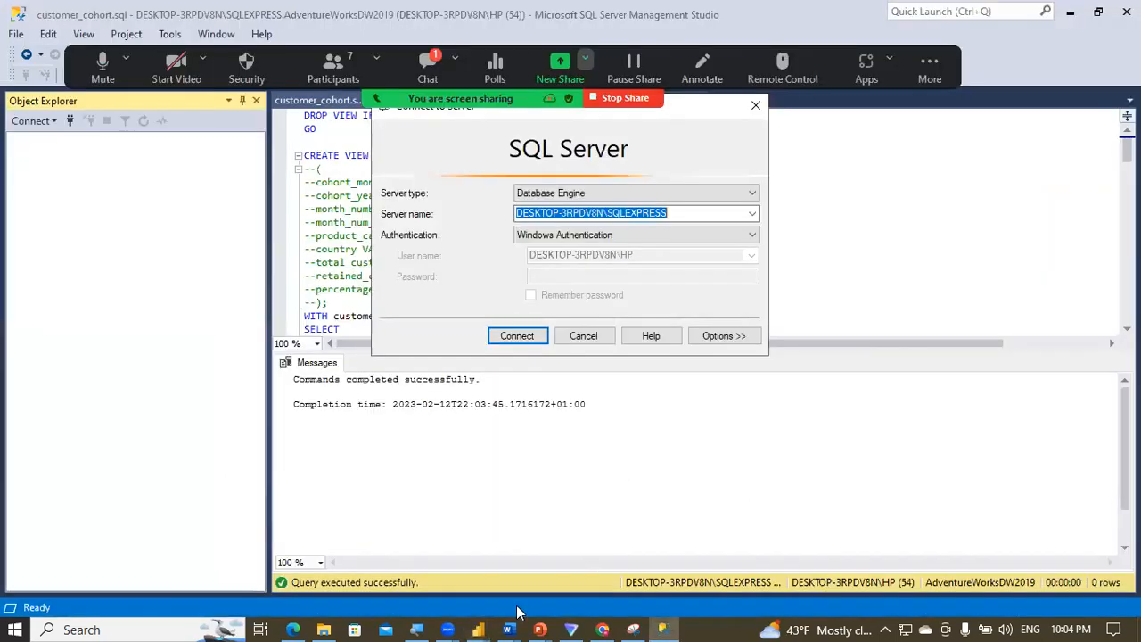
Step: Switch to the finished Dashboard report in the other Power BI Desktop window, showing its Sales Overview page
{"action": "left_click", "coordinate": [480, 630]}
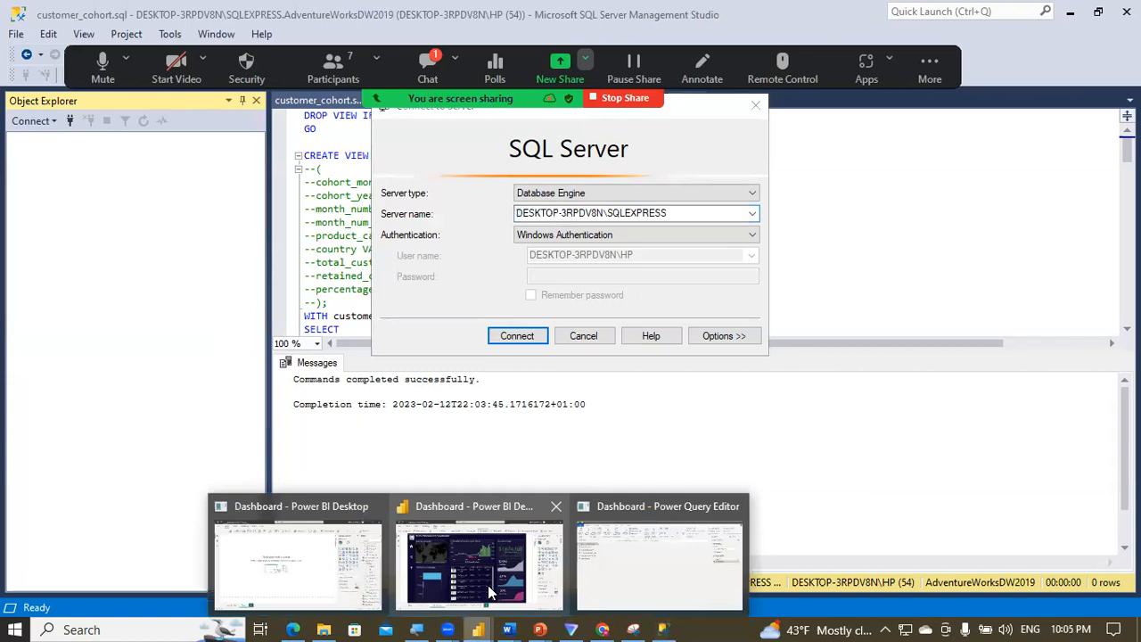
{"action": "left_click", "coordinate": [486, 555]}
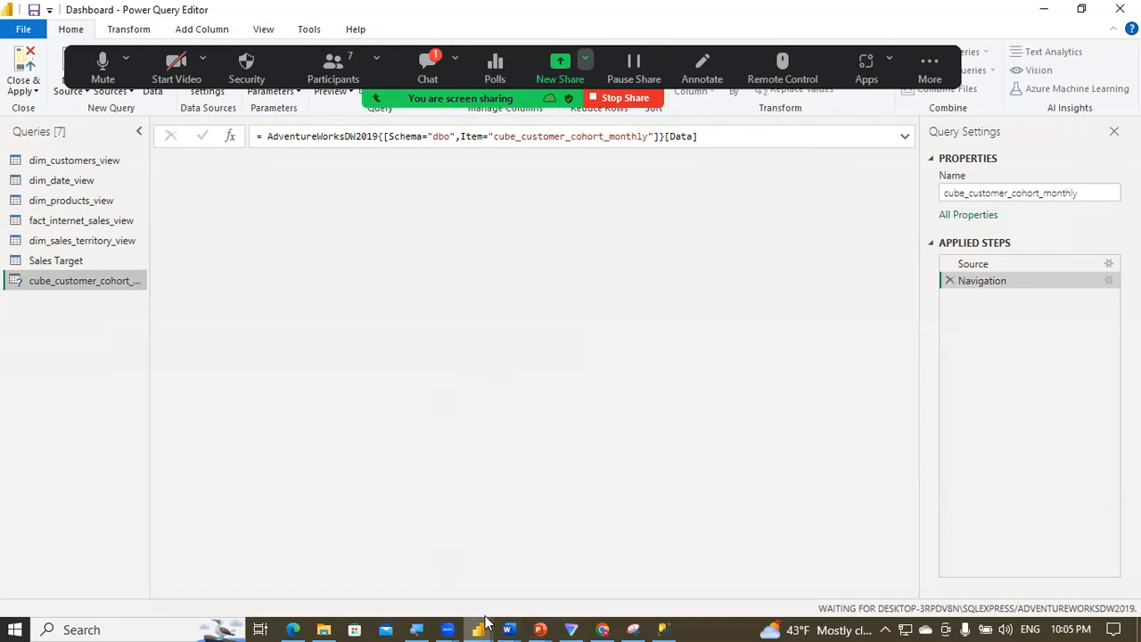
{"action": "mouse_move", "coordinate": [484, 622]}
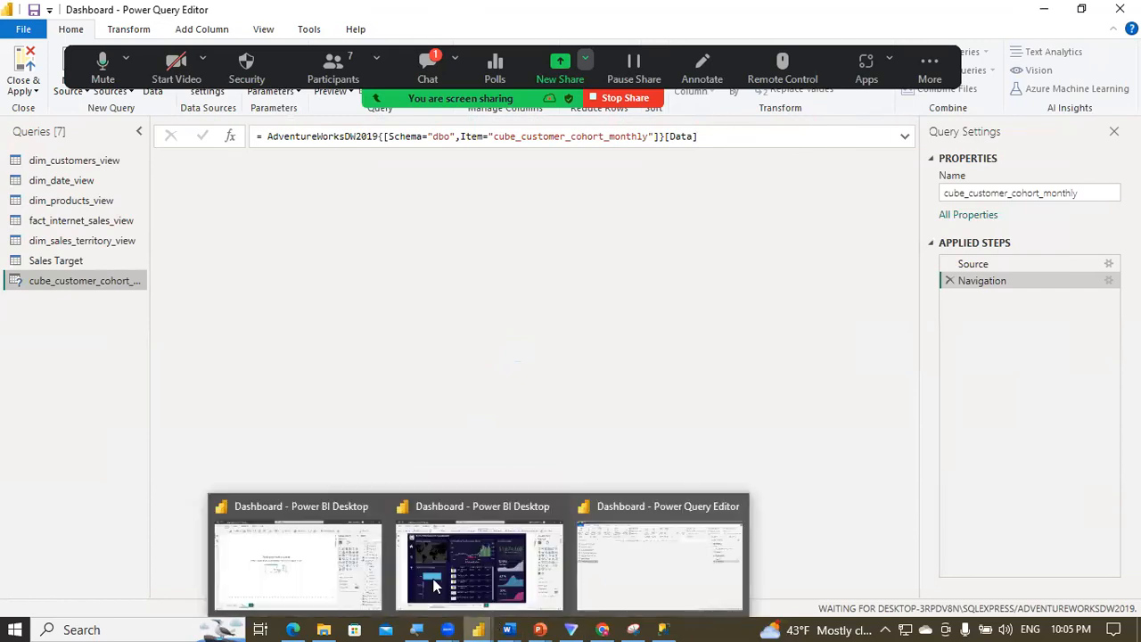
{"action": "left_click", "coordinate": [482, 548]}
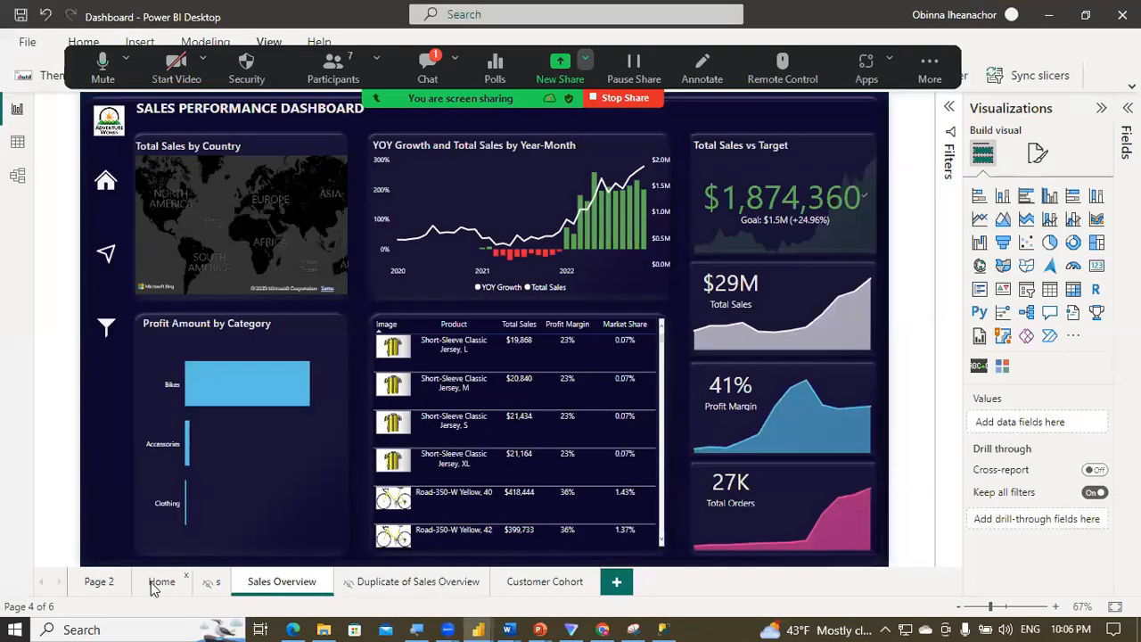
Step: View the Home page and the Customer Cohort page of the finished Dashboard report
{"action": "left_click", "coordinate": [161, 582]}
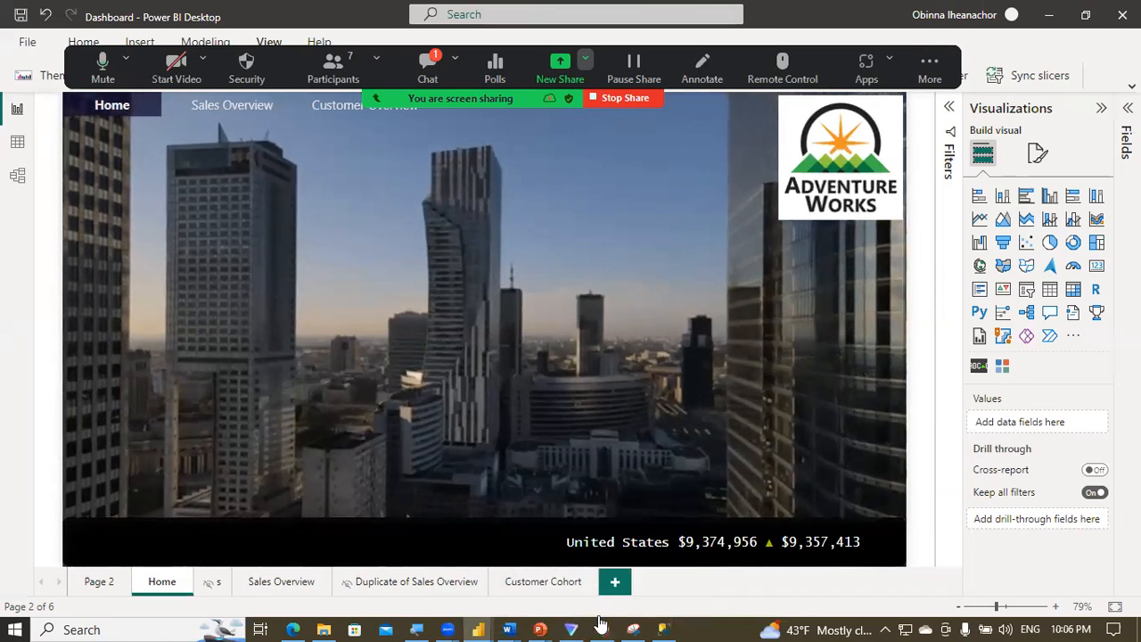
{"action": "left_click", "coordinate": [575, 583]}
Step: Switch to Chrome and open pixabay.com in a new tab
{"action": "mouse_move", "coordinate": [602, 627]}
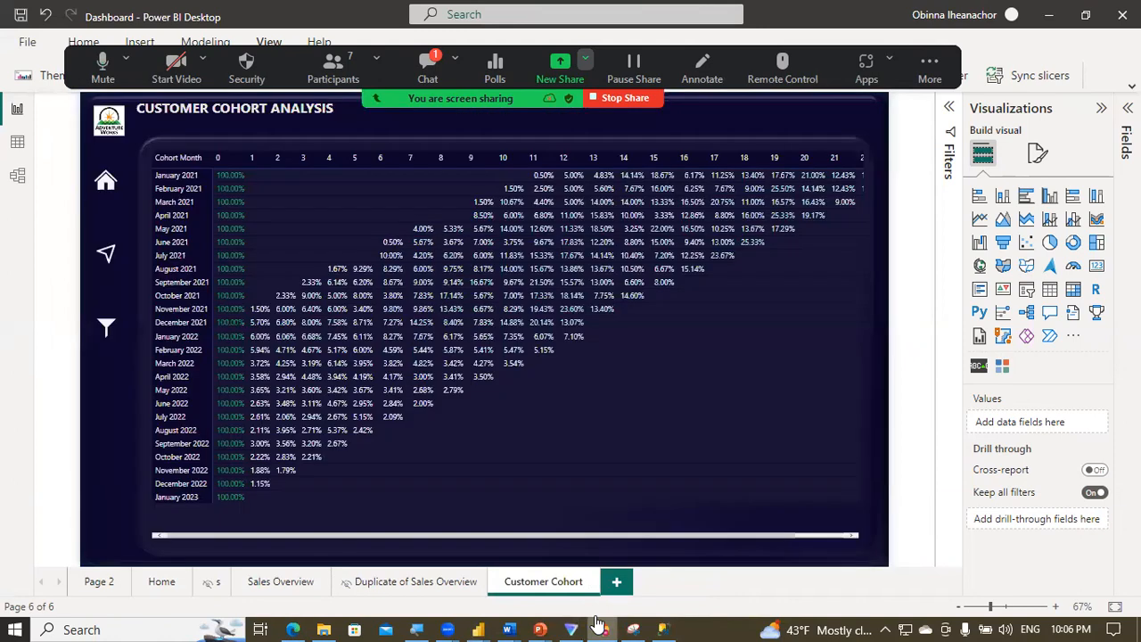
{"action": "left_click", "coordinate": [599, 624]}
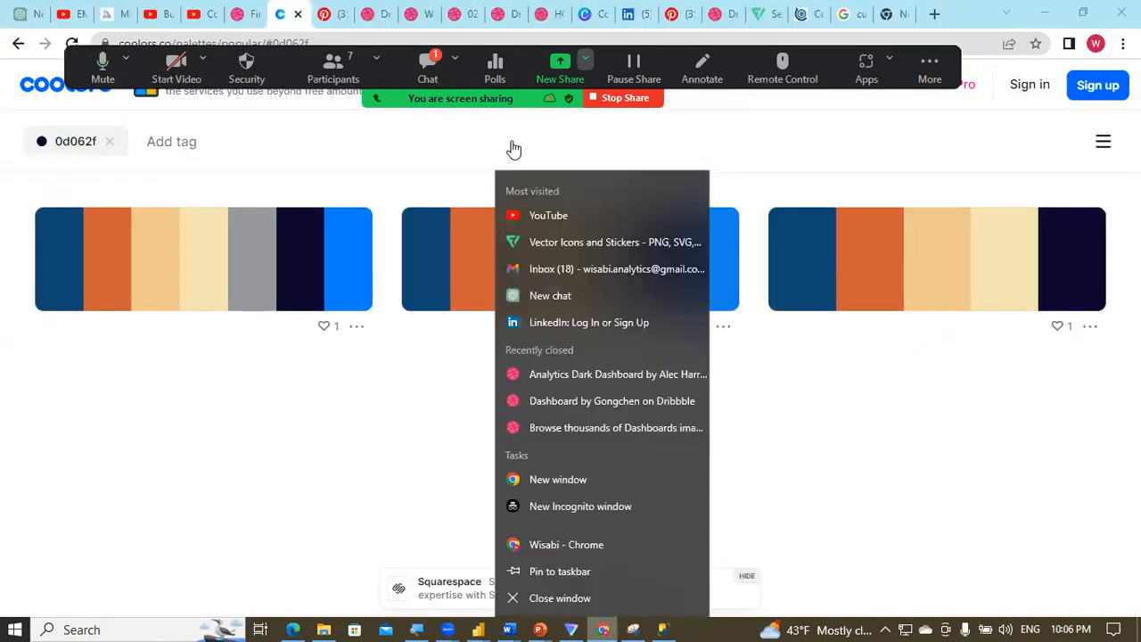
{"action": "left_click", "coordinate": [925, 27]}
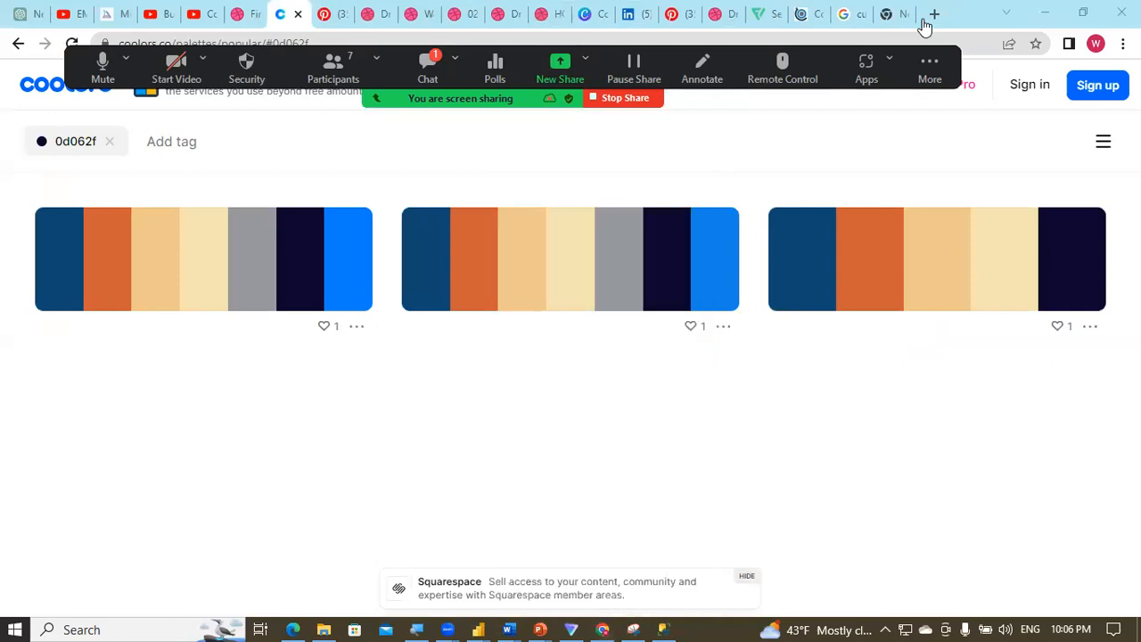
{"action": "left_click", "coordinate": [925, 20]}
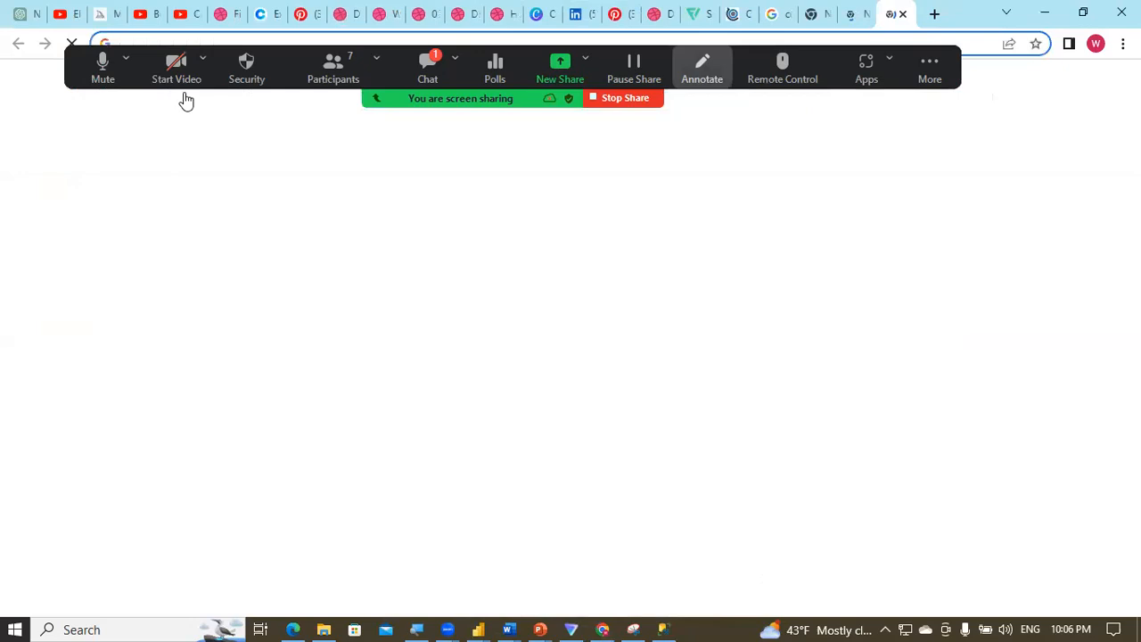
{"action": "type", "text": "pi"}
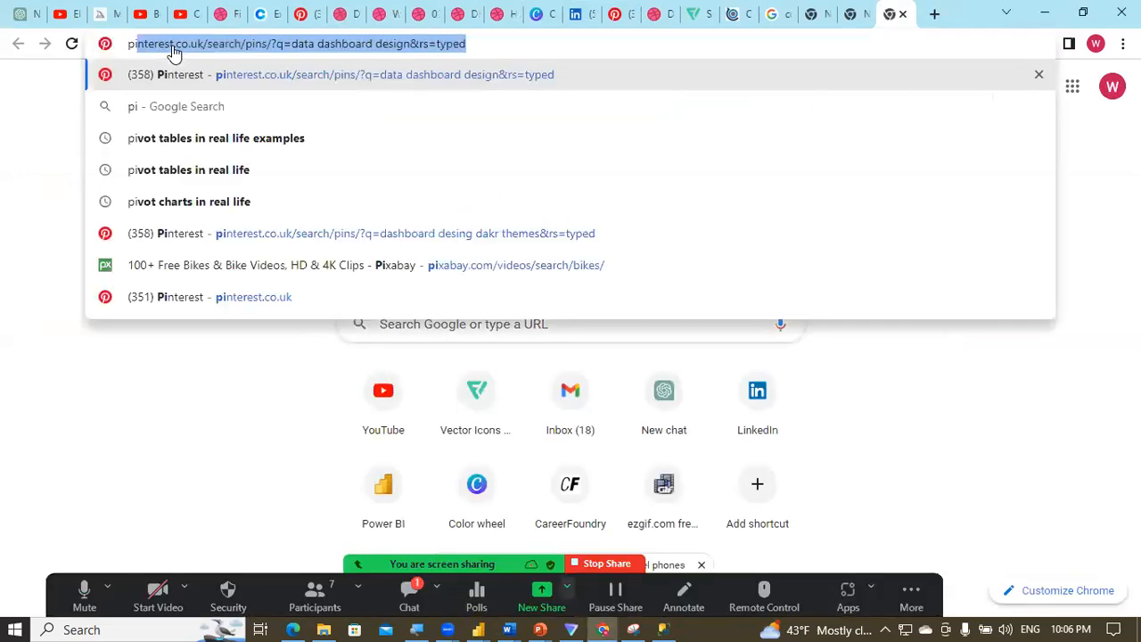
{"action": "type", "text": "xa"}
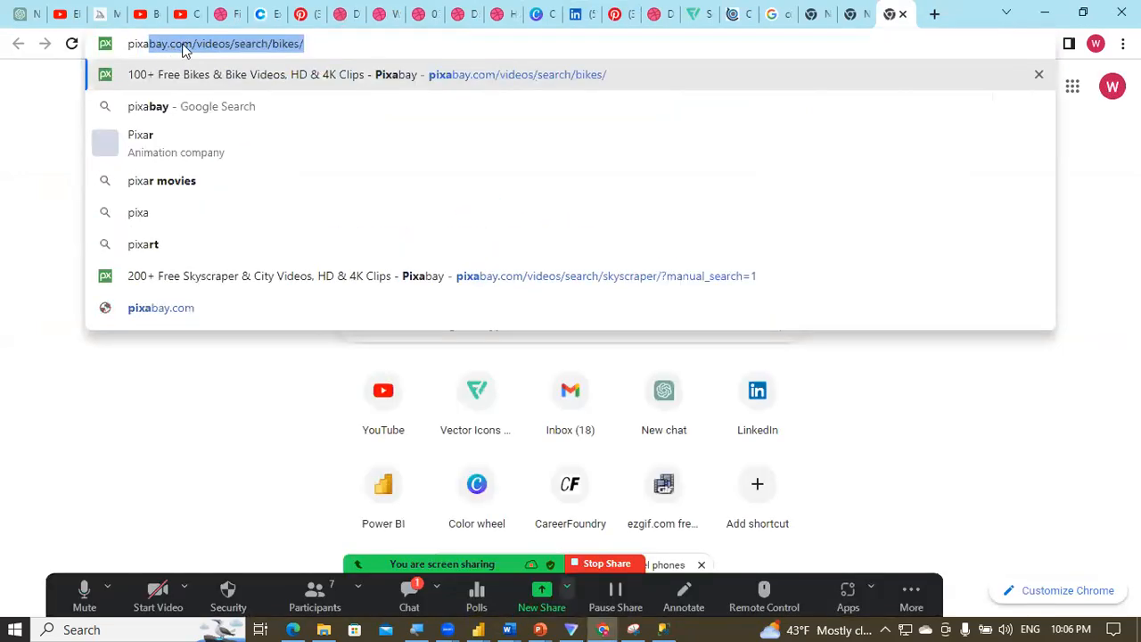
{"action": "left_click", "coordinate": [236, 43]}
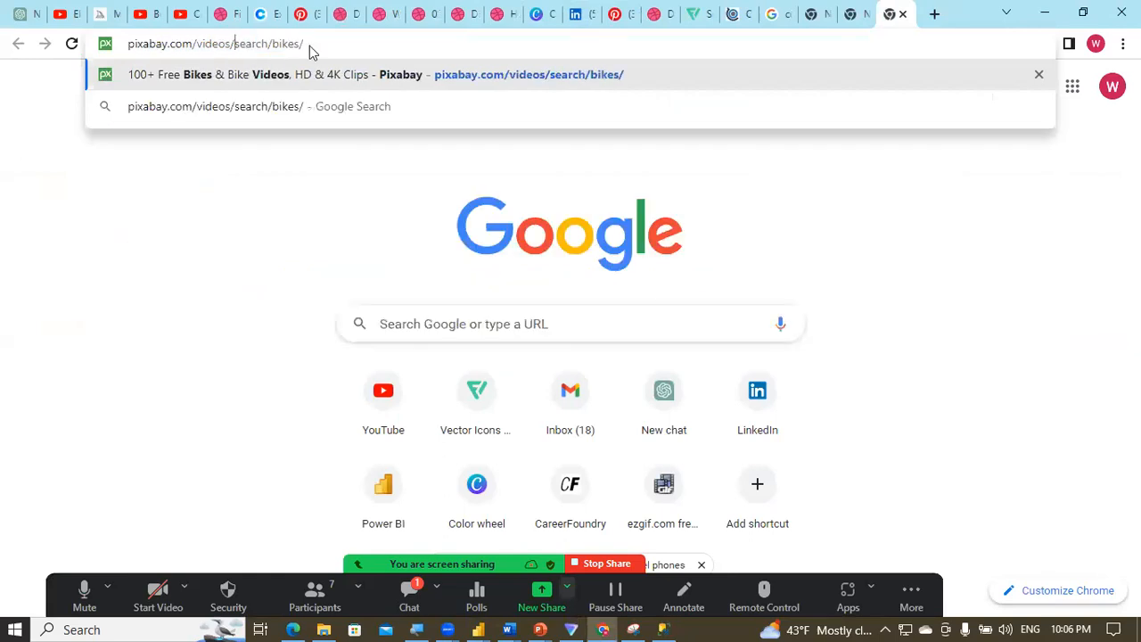
{"action": "left_click_drag", "start_coordinate": [311, 46], "coordinate": [196, 49]}
{"action": "key", "text": "BackSpace"}
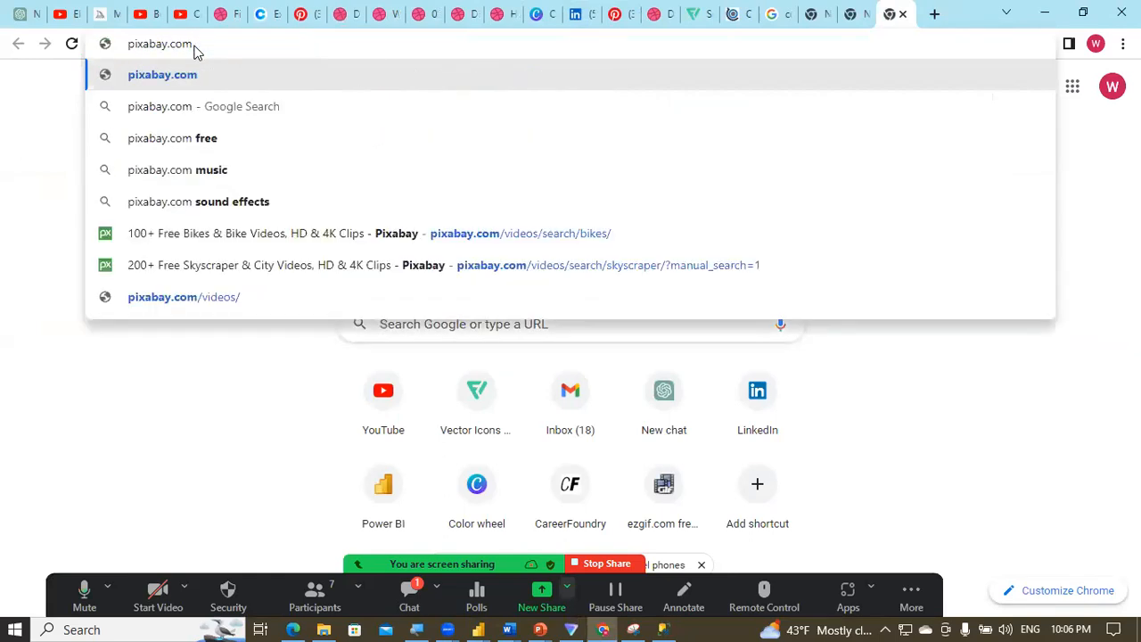
{"action": "key", "text": "Return"}
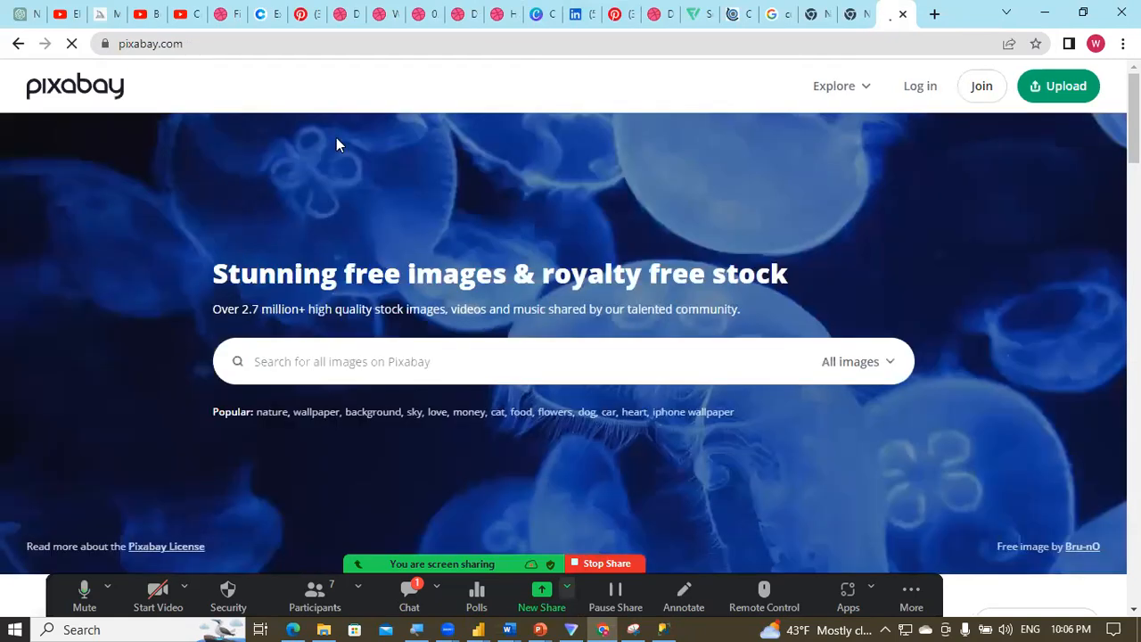
Step: Go to Pixabay's stock video section at pixabay.com/videos/
{"action": "left_click", "coordinate": [163, 43]}
{"action": "key", "text": "Right"}
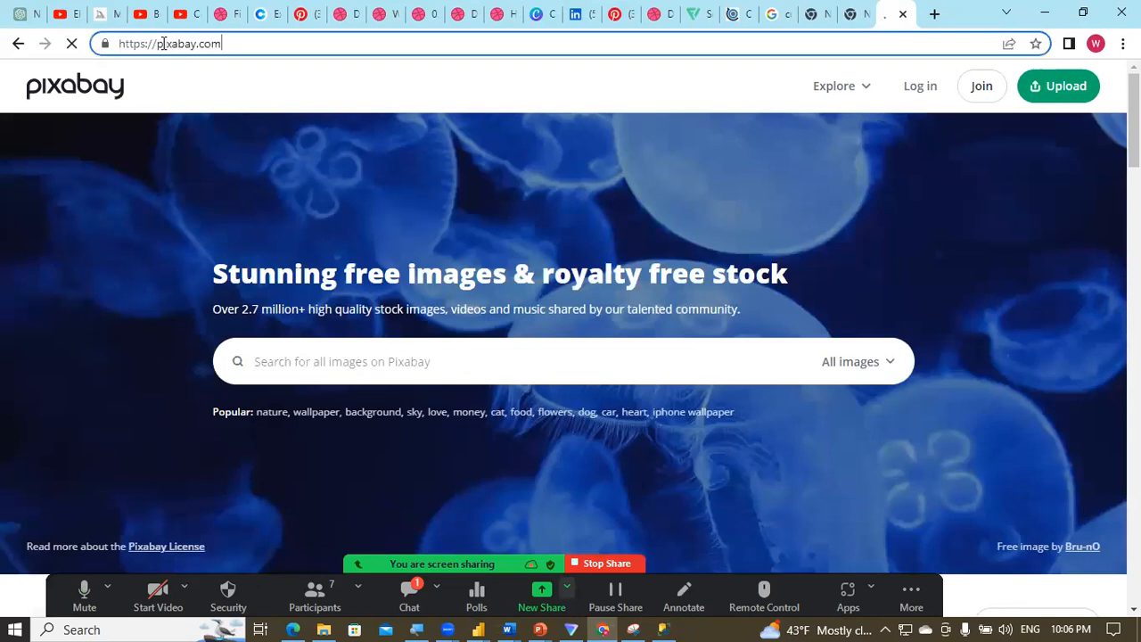
{"action": "type", "text": "/videos/search/bikes/"}
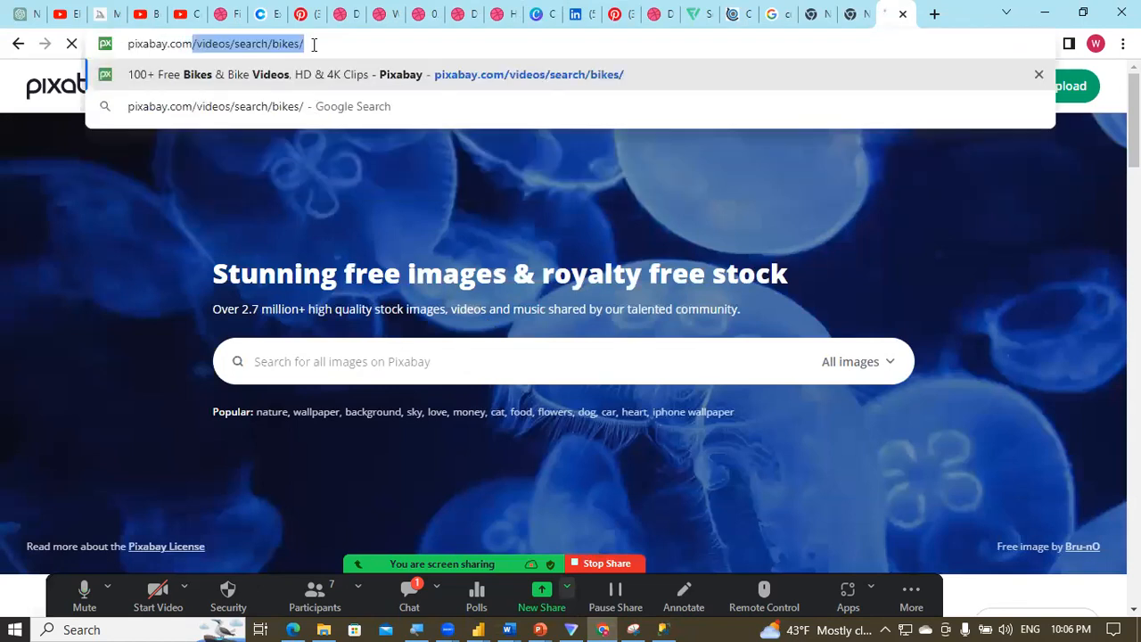
{"action": "key", "text": "Right"}
{"action": "key", "text": "BackSpace"}
{"action": "key", "text": "BackSpace"}
{"action": "key", "text": "BackSpace"}
{"action": "key", "text": "BackSpace"}
{"action": "key", "text": "BackSpace"}
{"action": "key", "text": "BackSpace"}
{"action": "key", "text": "BackSpace"}
{"action": "key", "text": "BackSpace"}
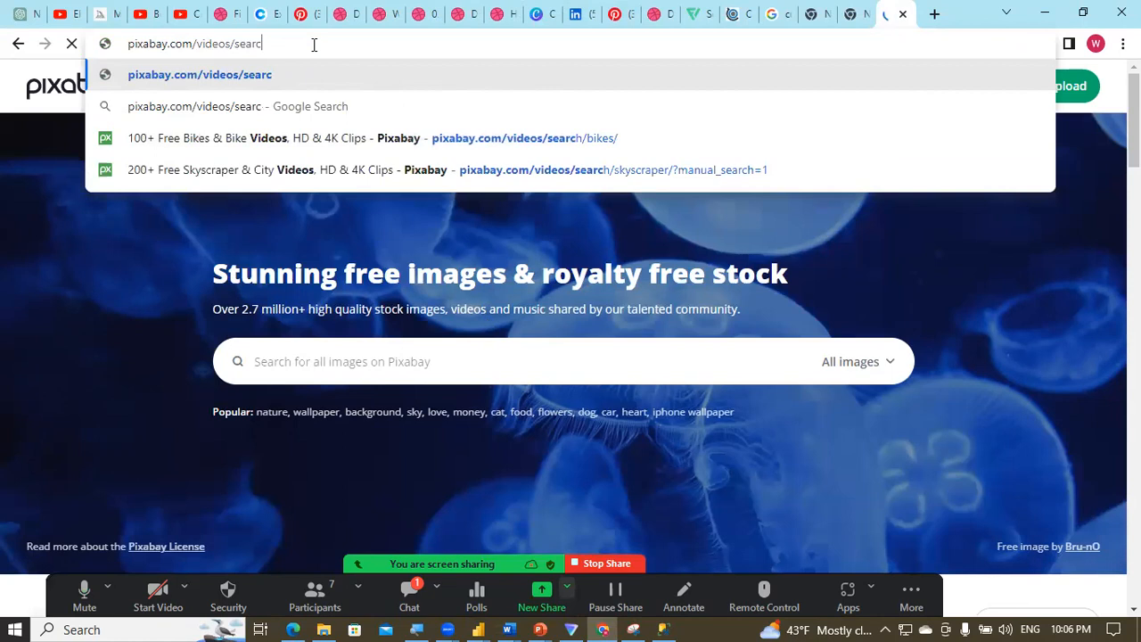
{"action": "key", "text": "BackSpace"}
{"action": "key", "text": "BackSpace"}
{"action": "key", "text": "BackSpace"}
{"action": "key", "text": "BackSpace"}
{"action": "key", "text": "BackSpace"}
{"action": "key", "text": "Return"}
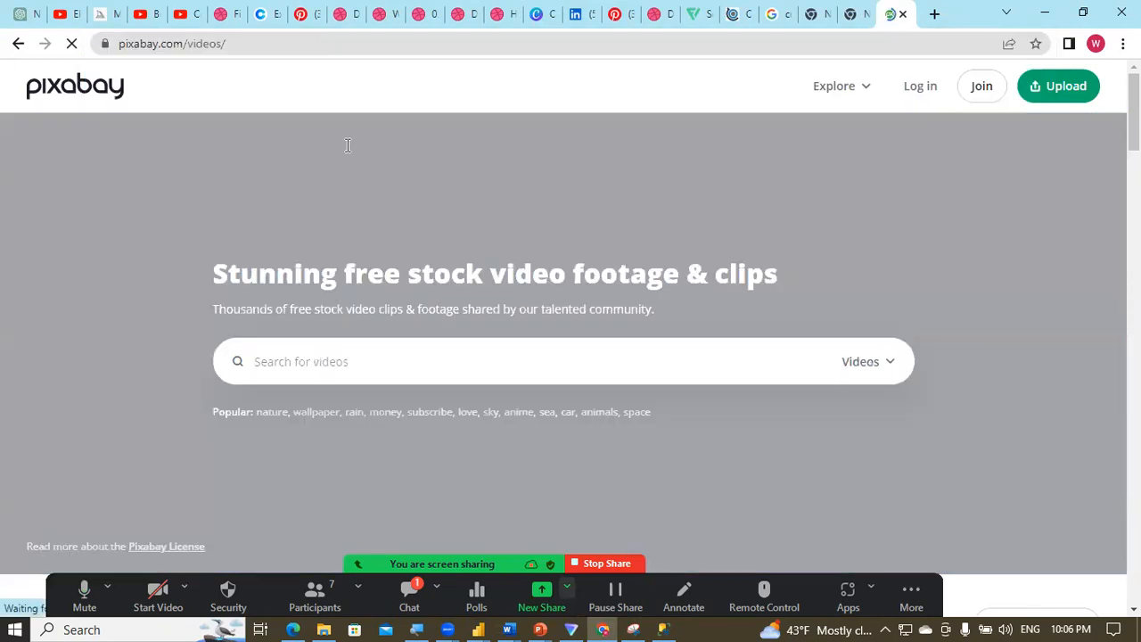
Step: Search Pixabay's videos for skyscrapers and for bikes, and look through the bike clips
{"action": "left_click", "coordinate": [282, 365]}
{"action": "type", "text": "skyscrapers"}
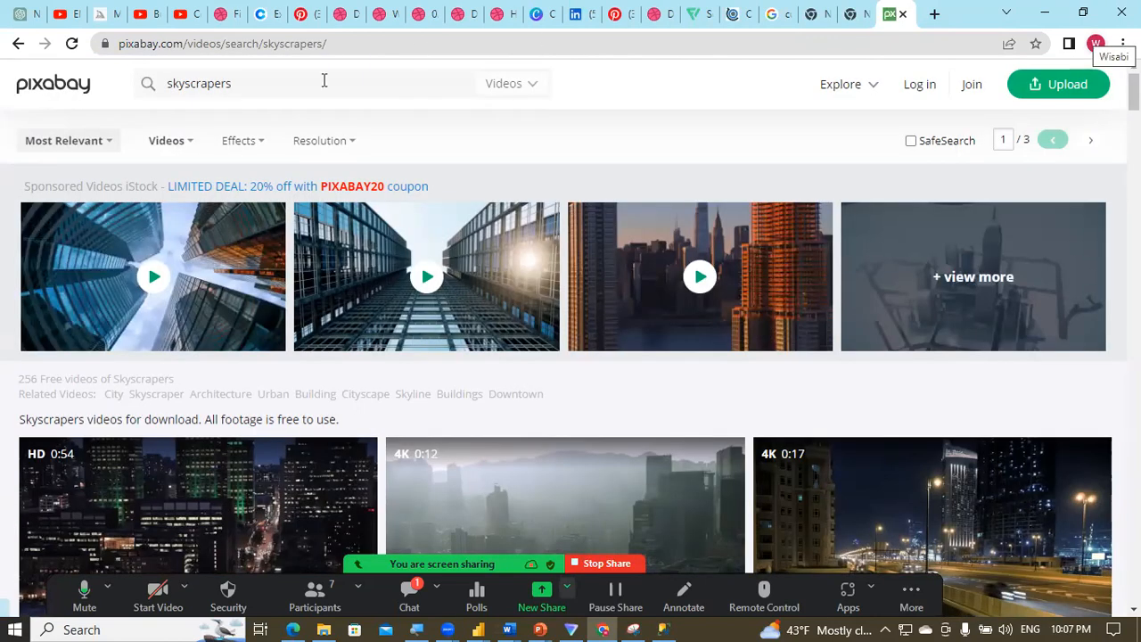
{"action": "left_click_drag", "start_coordinate": [272, 89], "coordinate": [169, 107]}
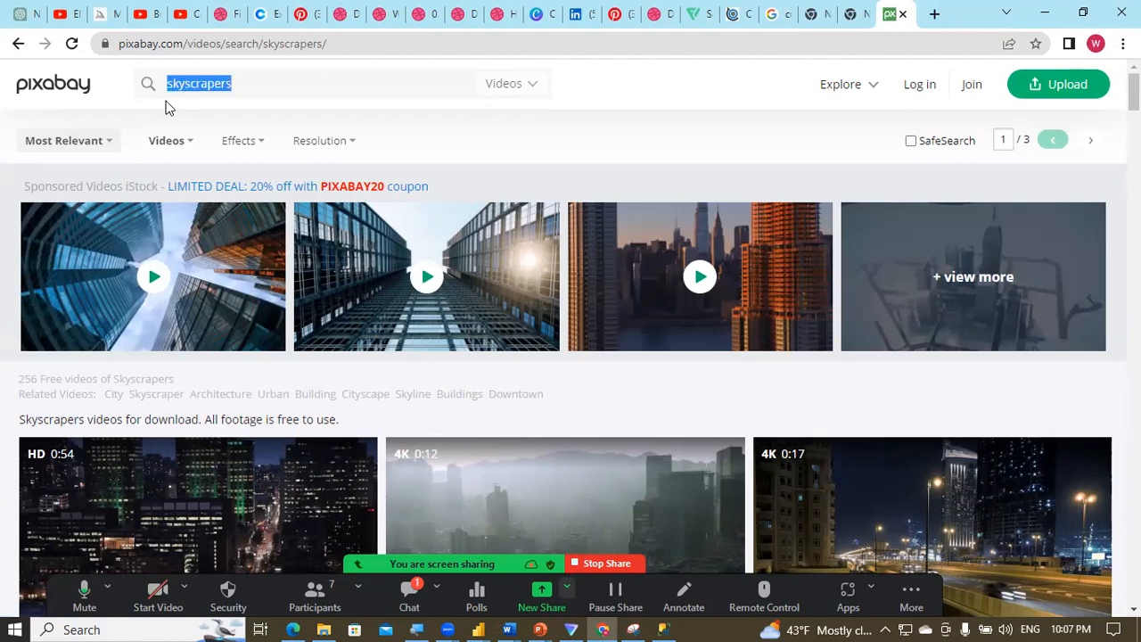
{"action": "type", "text": "bikes"}
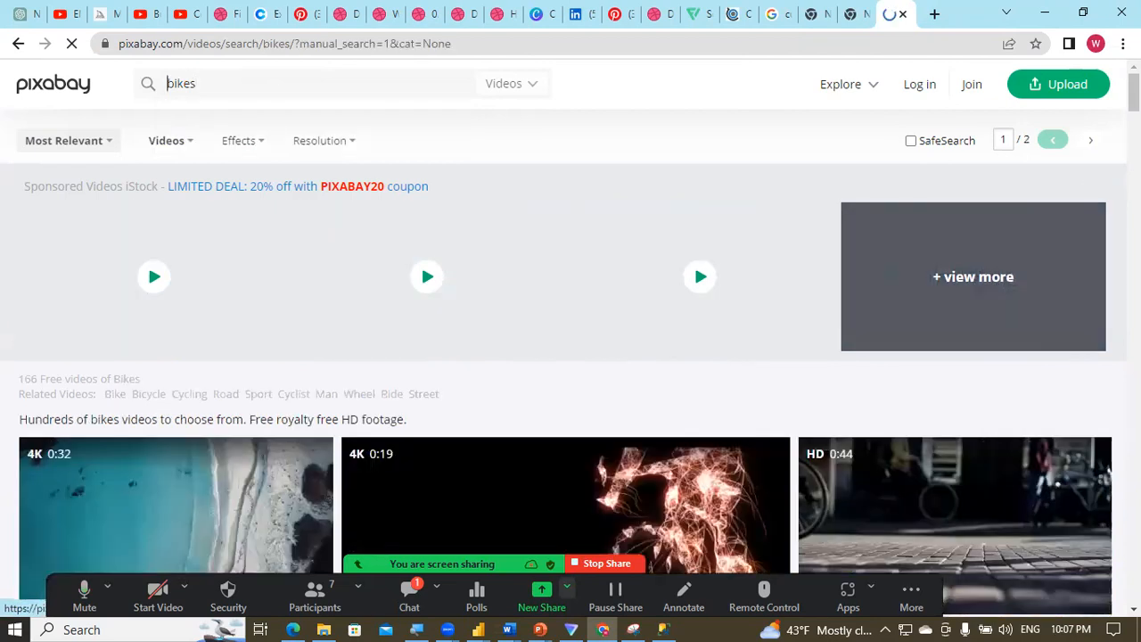
{"action": "scroll", "coordinate": [570, 357], "scroll_direction": "down", "scroll_amount": 3}
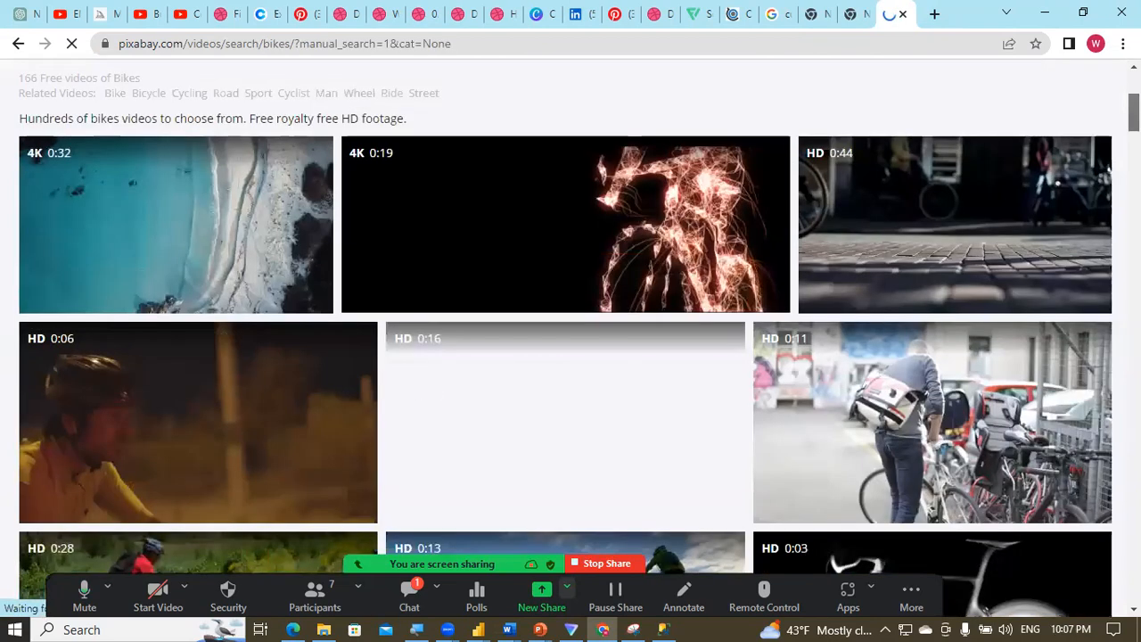
{"action": "scroll", "coordinate": [571, 356], "scroll_direction": "down", "scroll_amount": 3}
{"action": "scroll", "coordinate": [571, 357], "scroll_direction": "down", "scroll_amount": 4}
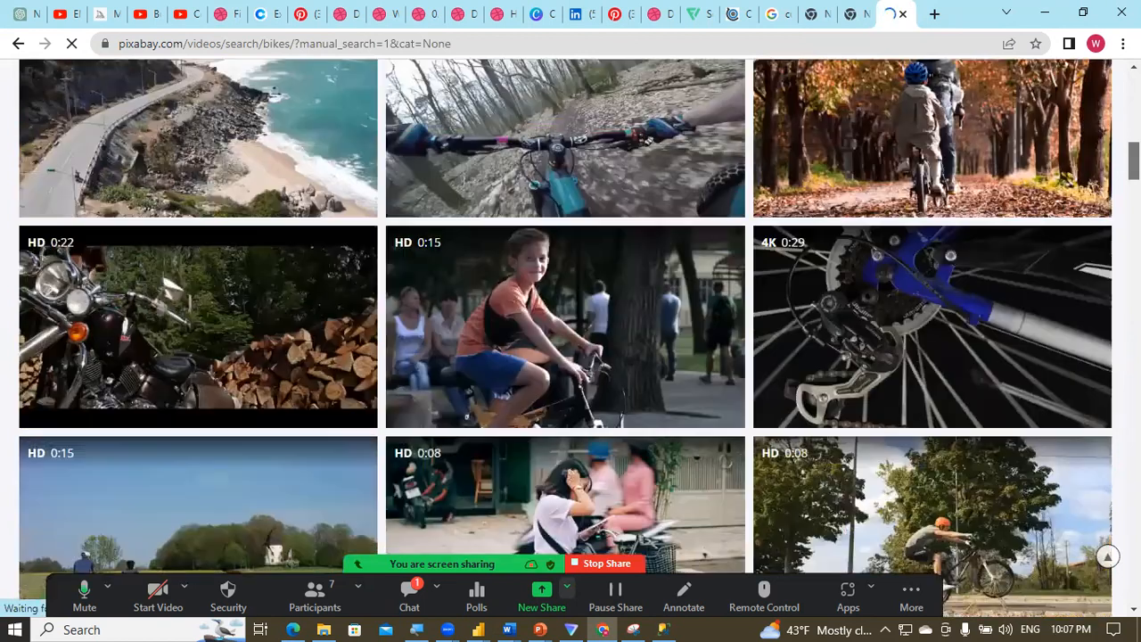
{"action": "scroll", "coordinate": [296, 351], "scroll_direction": "up", "scroll_amount": 10}
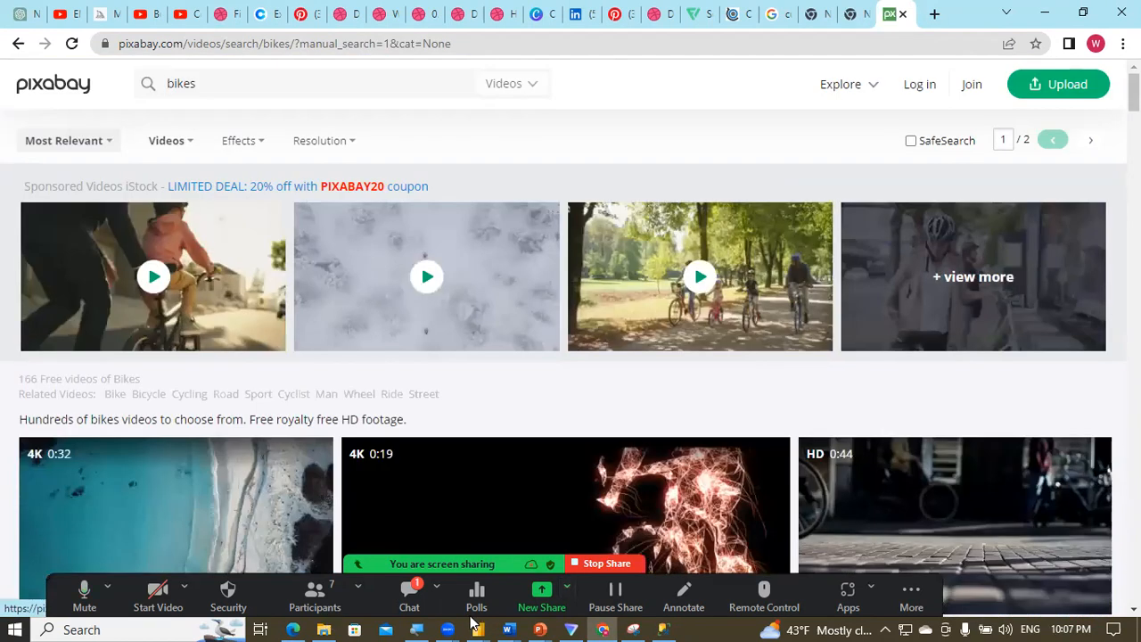
Step: Switch to File Explorer and locate the Skyscrapers - 91744.mp4 video in the Downloads folder
{"action": "mouse_move", "coordinate": [471, 622]}
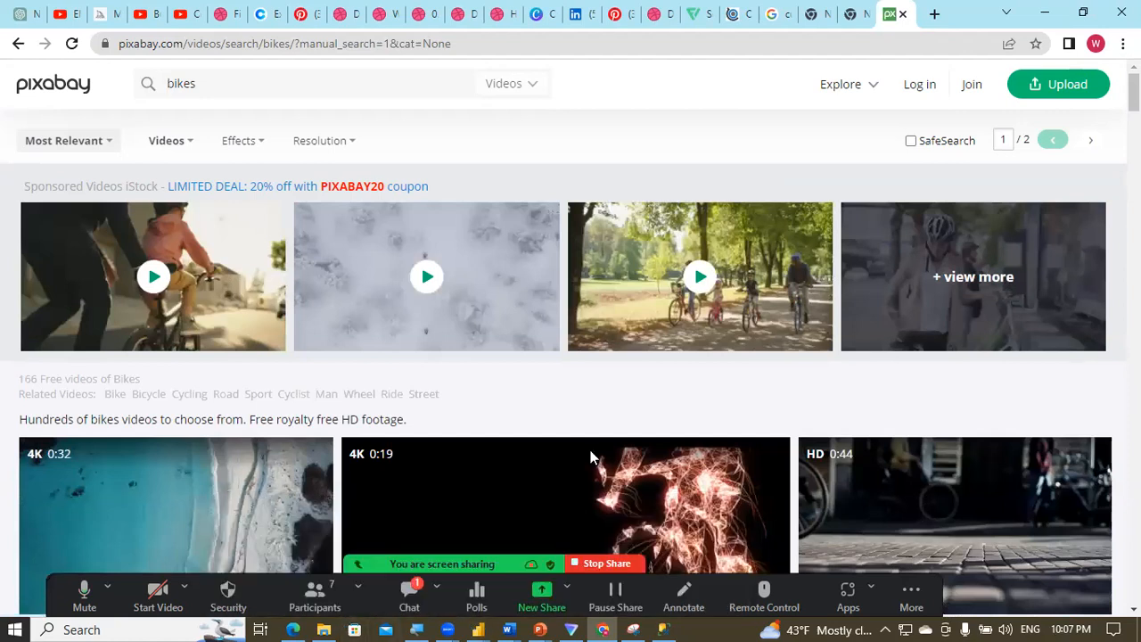
{"action": "mouse_move", "coordinate": [324, 626]}
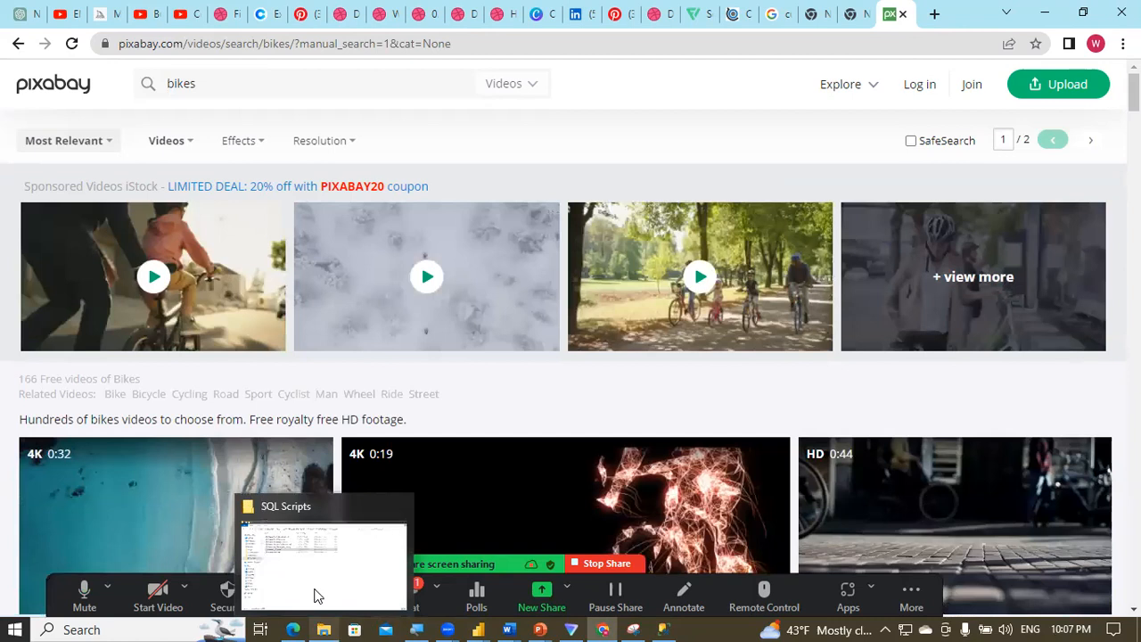
{"action": "left_click", "coordinate": [313, 595]}
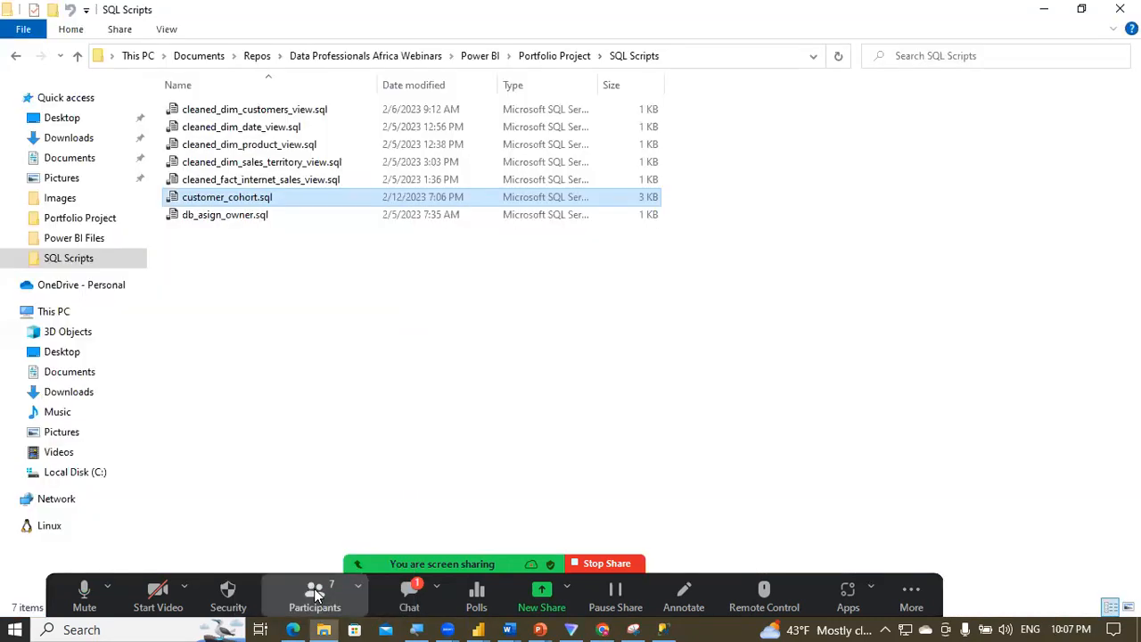
{"action": "left_click", "coordinate": [69, 141]}
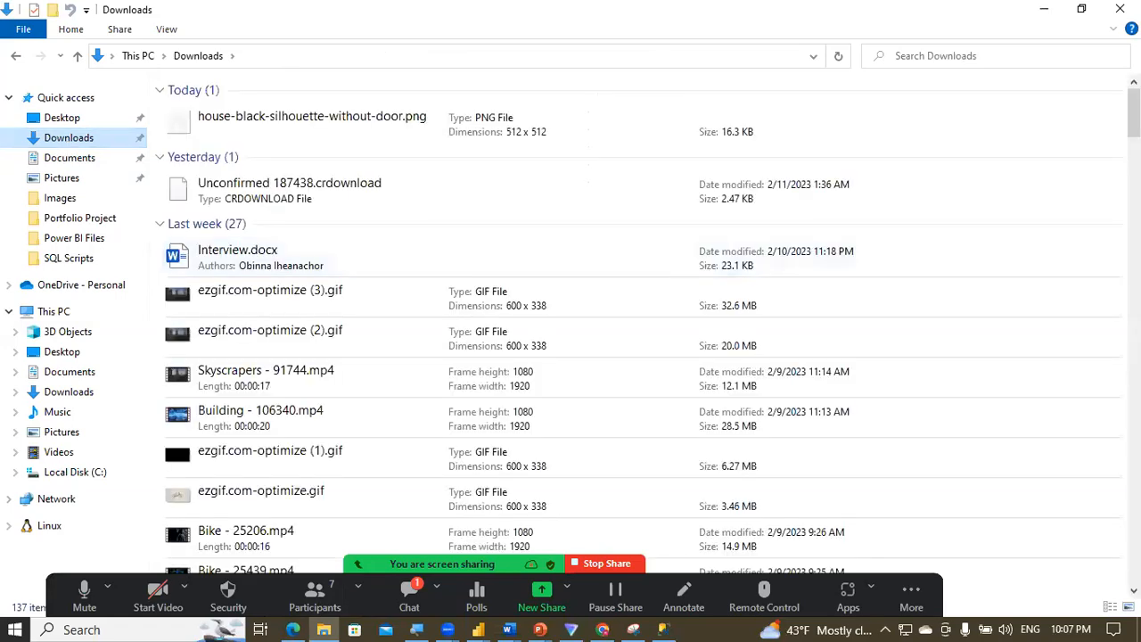
{"action": "scroll", "coordinate": [642, 330], "scroll_direction": "down", "scroll_amount": 3}
{"action": "scroll", "coordinate": [642, 329], "scroll_direction": "down", "scroll_amount": 1}
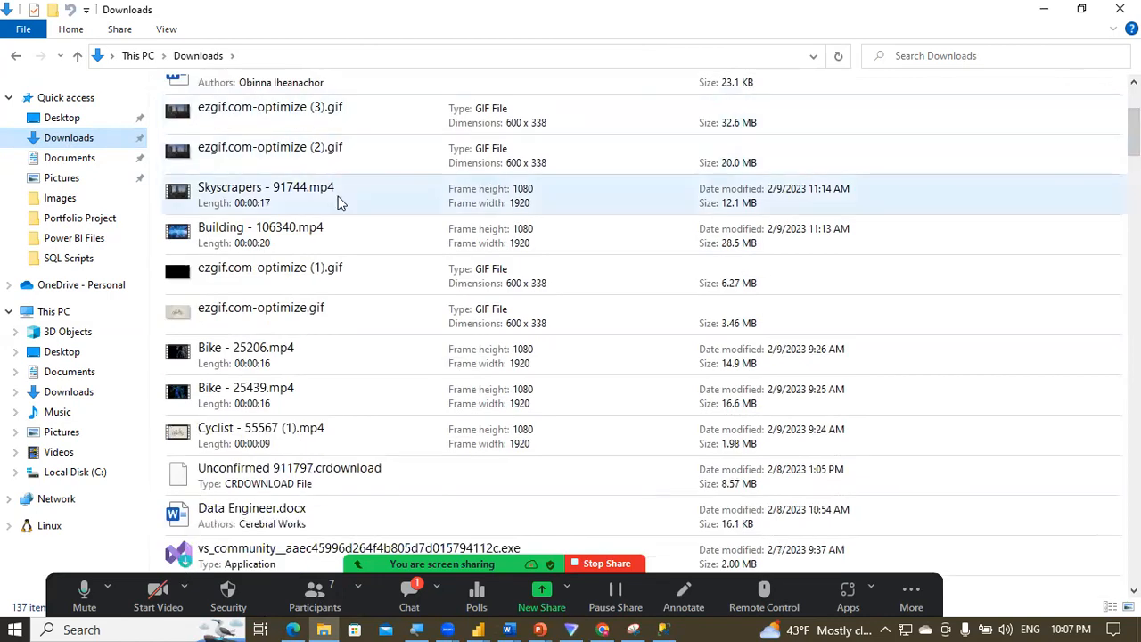
{"action": "left_click", "coordinate": [339, 204]}
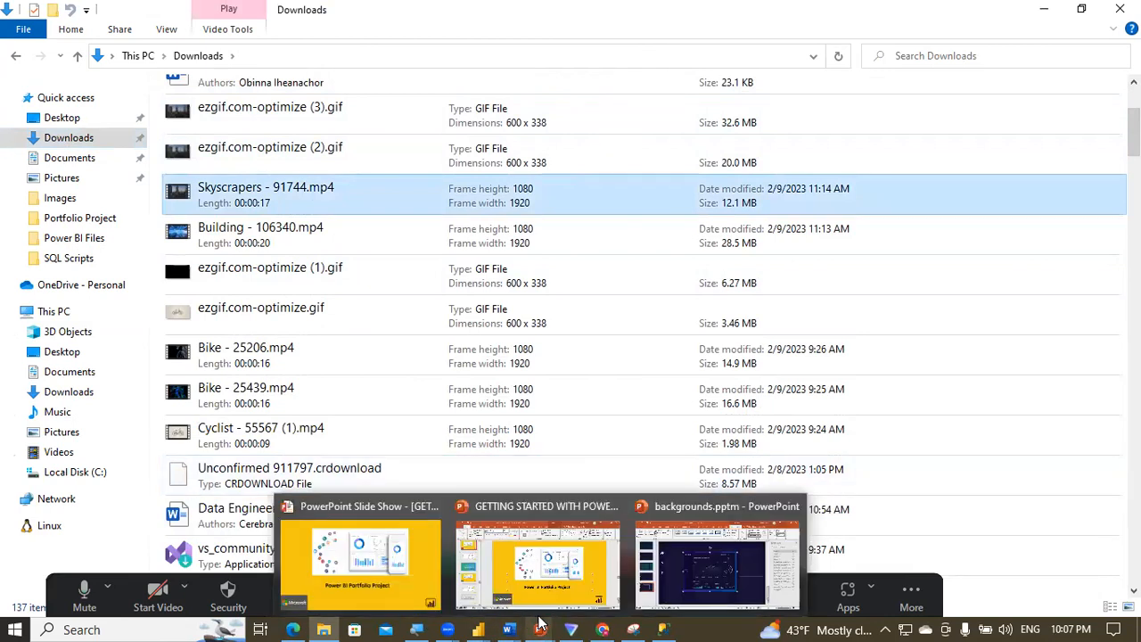
Step: Return to Chrome and open ezgif.com's Video to GIF converter in a new tab
{"action": "left_click", "coordinate": [604, 625]}
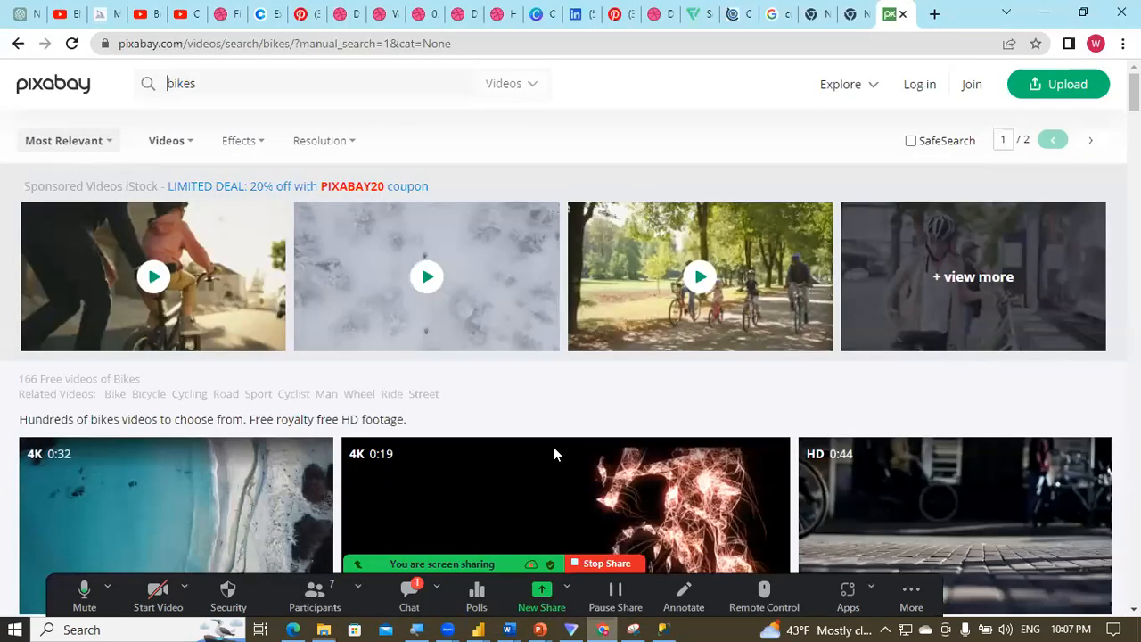
{"action": "left_click", "coordinate": [936, 15]}
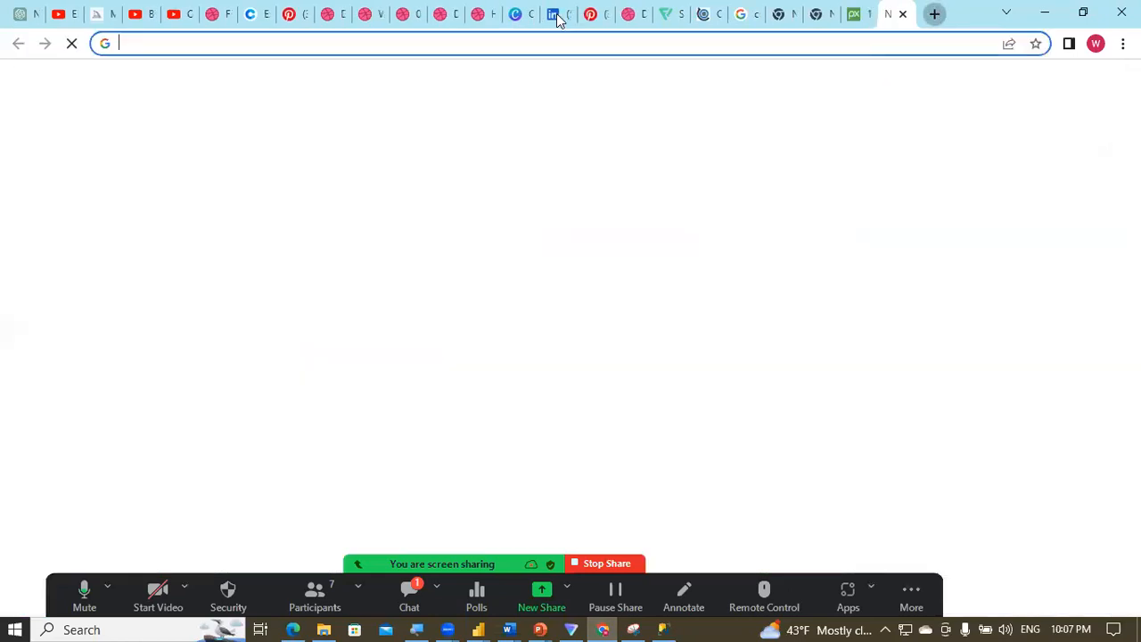
{"action": "type", "text": "ezg"}
{"action": "key", "text": "Return"}
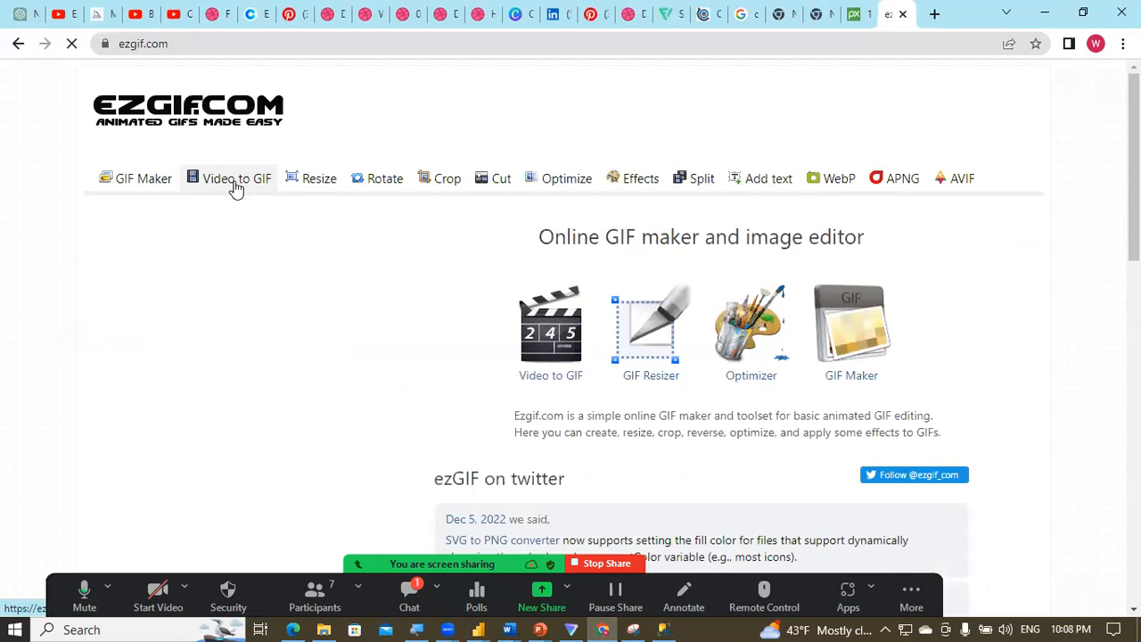
{"action": "left_click", "coordinate": [235, 185]}
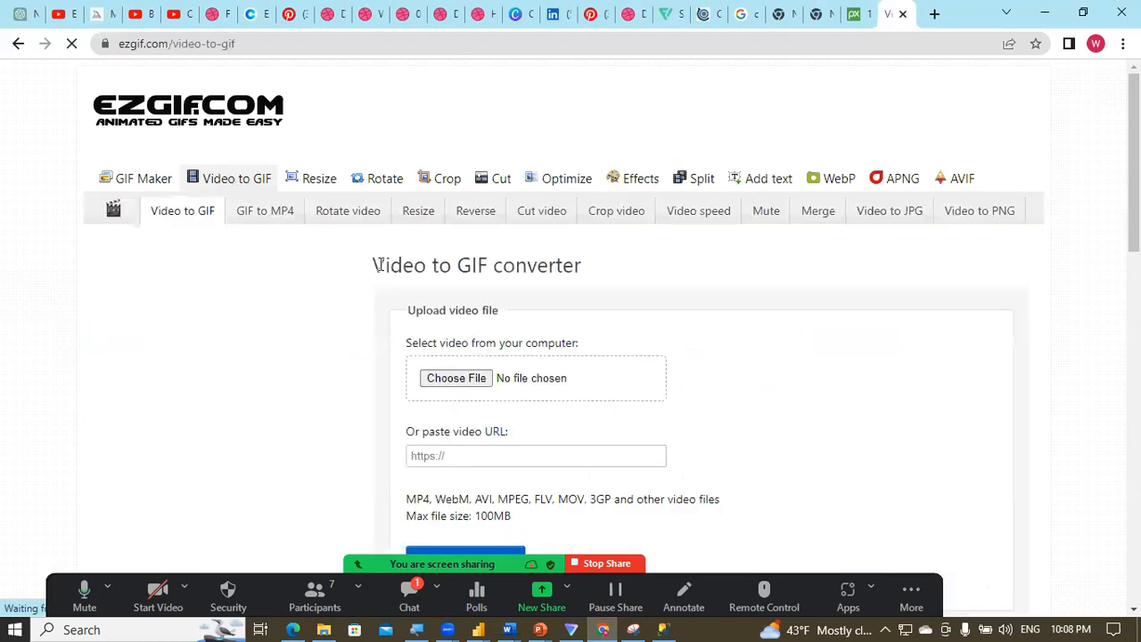
Step: Choose Skyscrapers - 91744.mp4 from the Downloads folder as the video to convert to GIF
{"action": "left_click", "coordinate": [454, 379]}
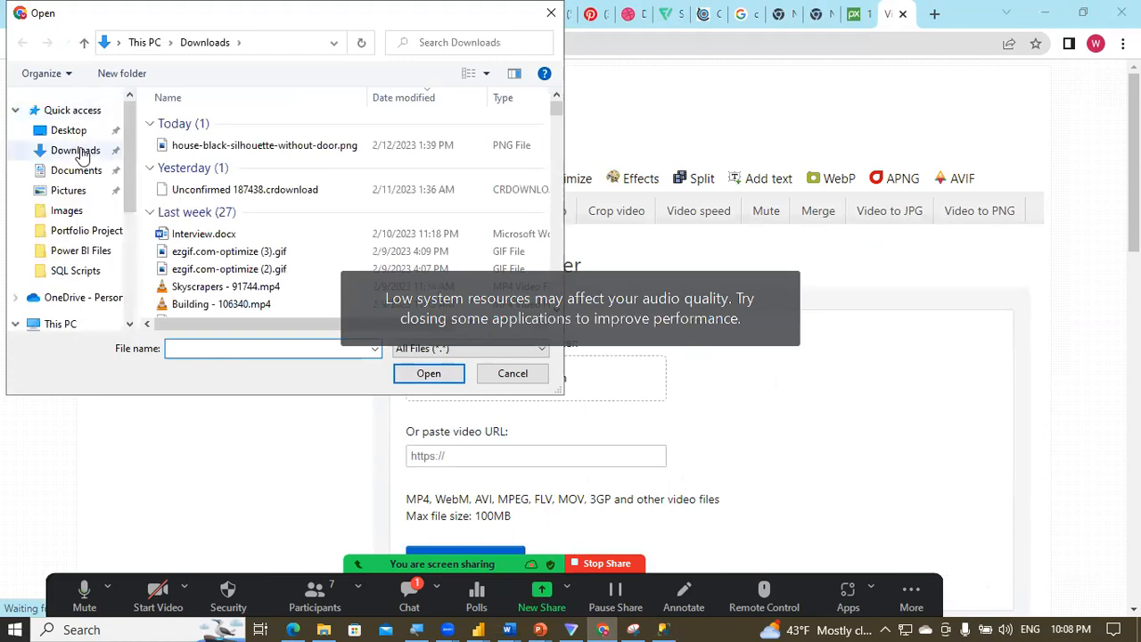
{"action": "left_click", "coordinate": [79, 151]}
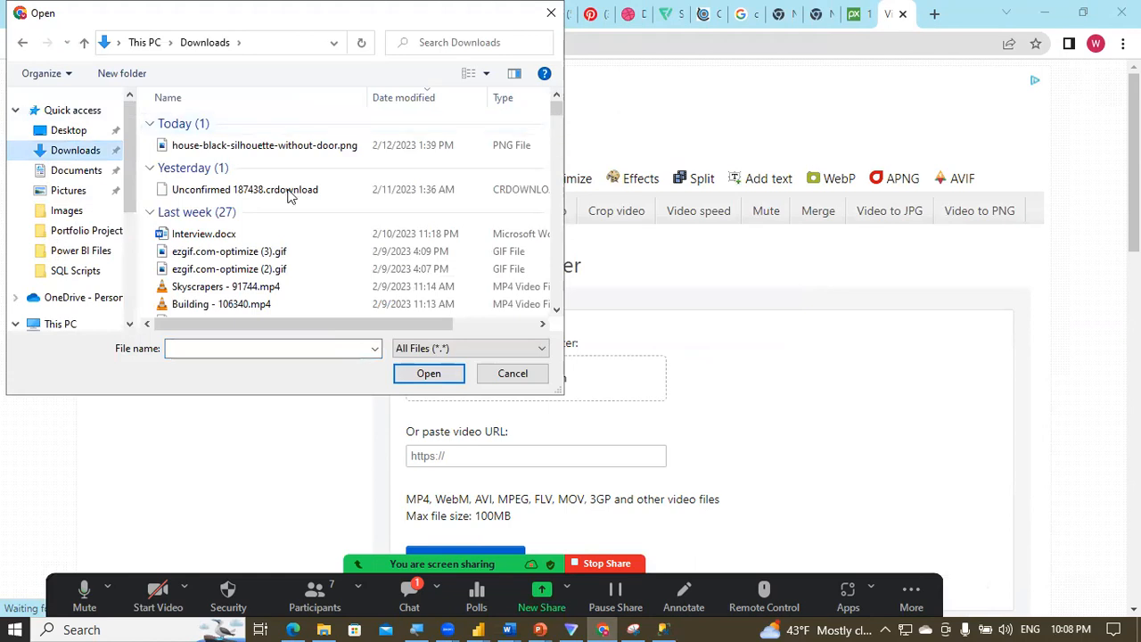
{"action": "scroll", "coordinate": [285, 198], "scroll_direction": "down", "scroll_amount": 2}
{"action": "left_click", "coordinate": [230, 194]}
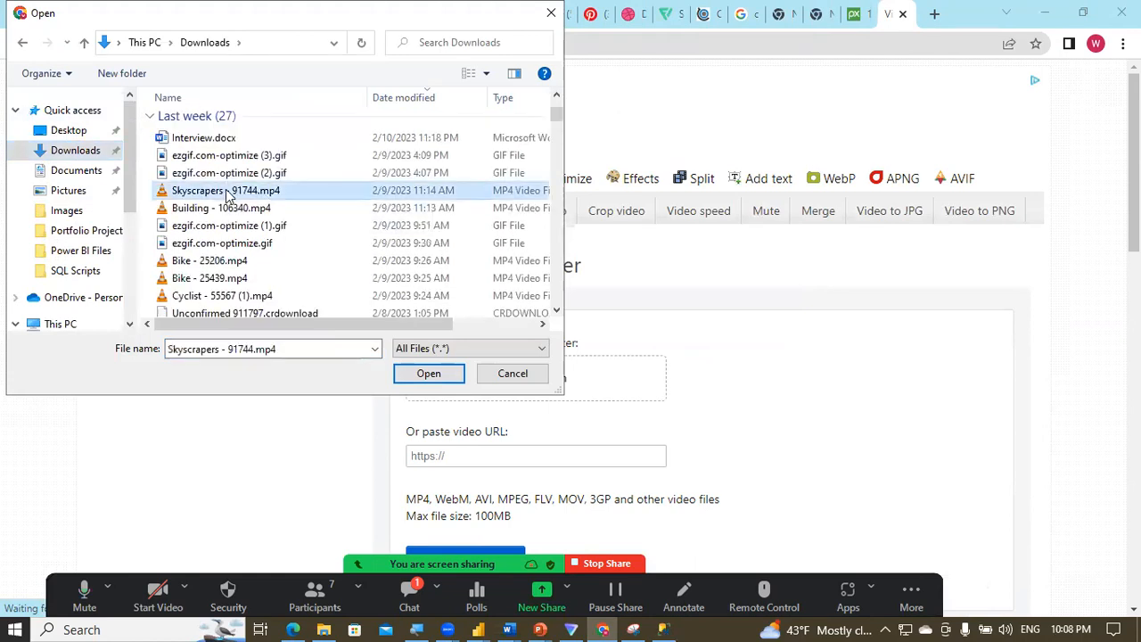
{"action": "double_click", "coordinate": [230, 195]}
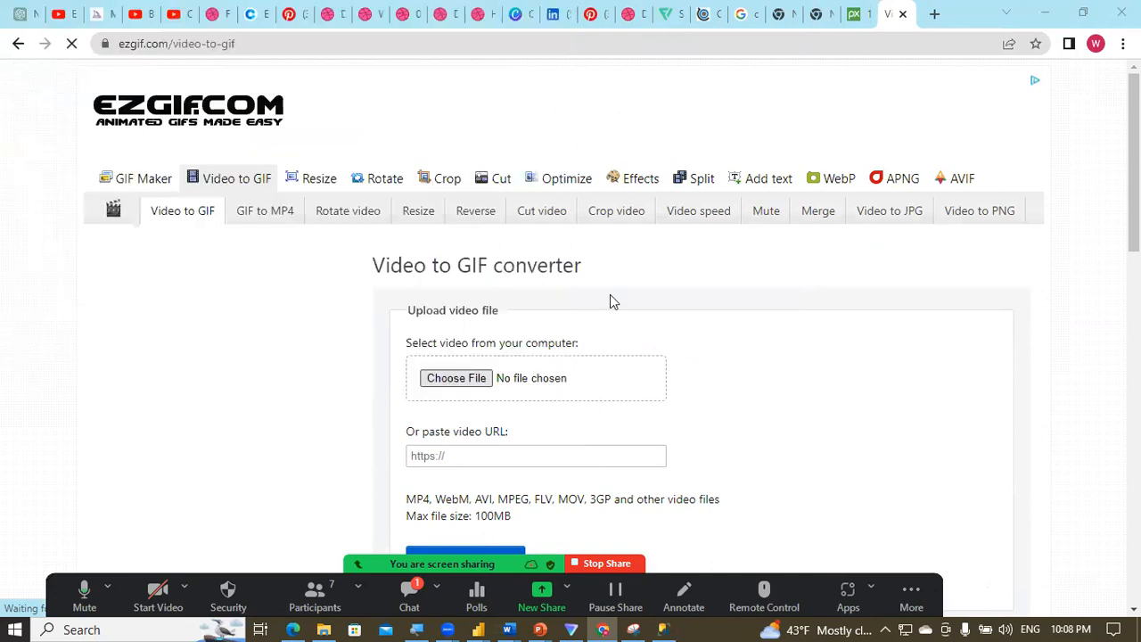
{"action": "scroll", "coordinate": [820, 280], "scroll_direction": "down", "scroll_amount": 2}
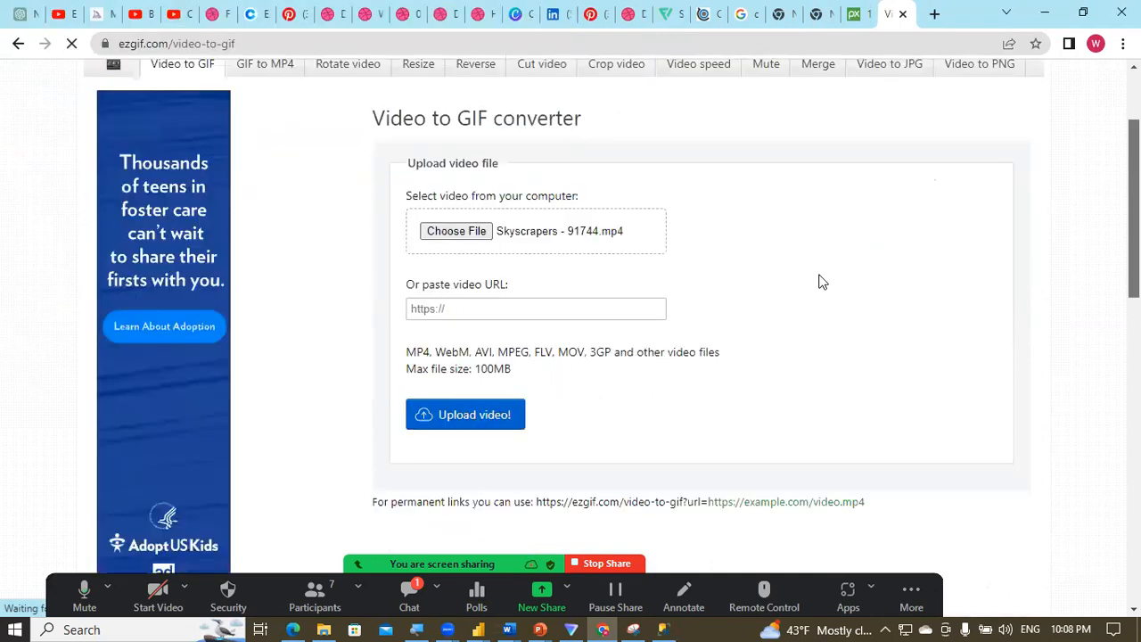
Step: Examine the Video to GIF converter page, from the upload form to the Output GIF section and tips, while the video uploads
{"action": "scroll", "coordinate": [502, 380], "scroll_direction": "down", "scroll_amount": 1}
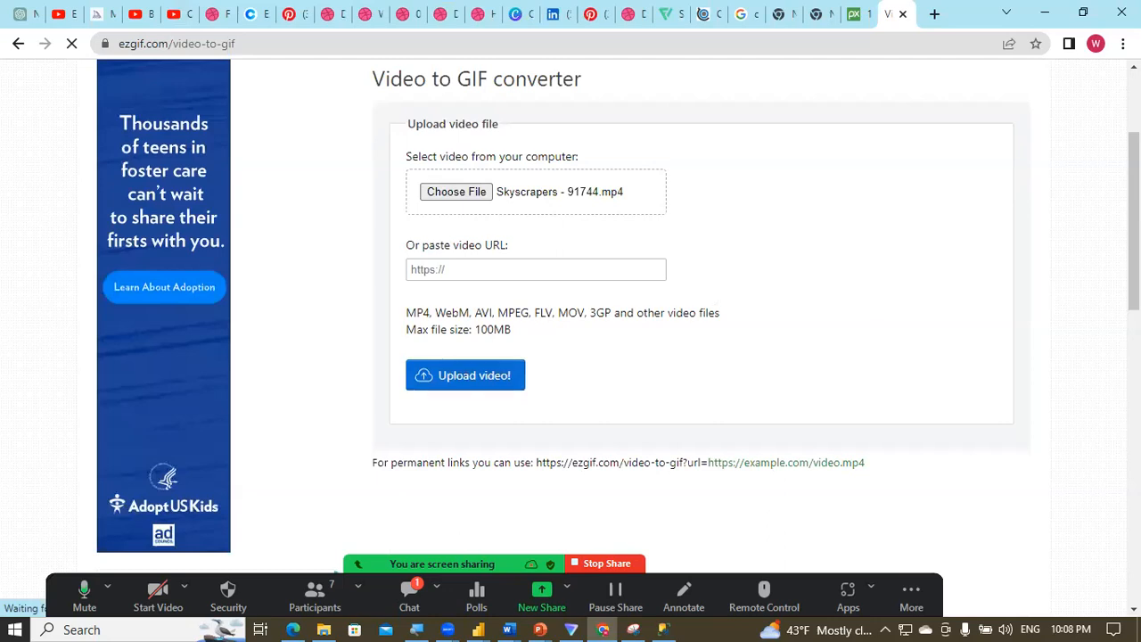
{"action": "scroll", "coordinate": [571, 321], "scroll_direction": "down", "scroll_amount": 2}
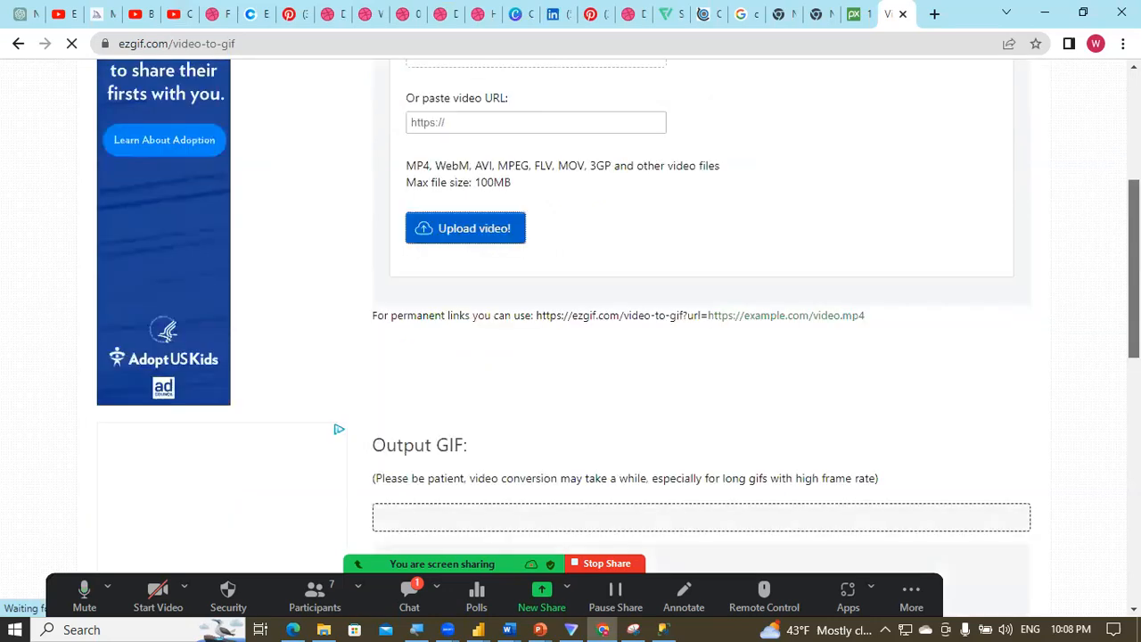
{"action": "scroll", "coordinate": [570, 321], "scroll_direction": "down", "scroll_amount": 1}
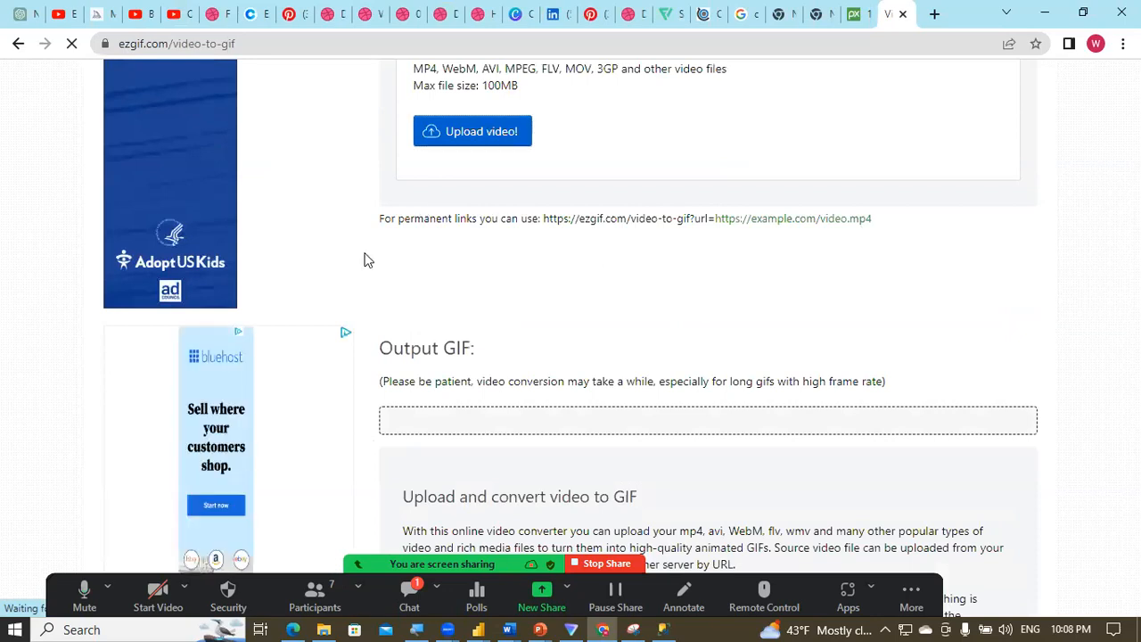
{"action": "scroll", "coordinate": [364, 260], "scroll_direction": "up", "scroll_amount": 3}
{"action": "scroll", "coordinate": [364, 259], "scroll_direction": "up", "scroll_amount": 2}
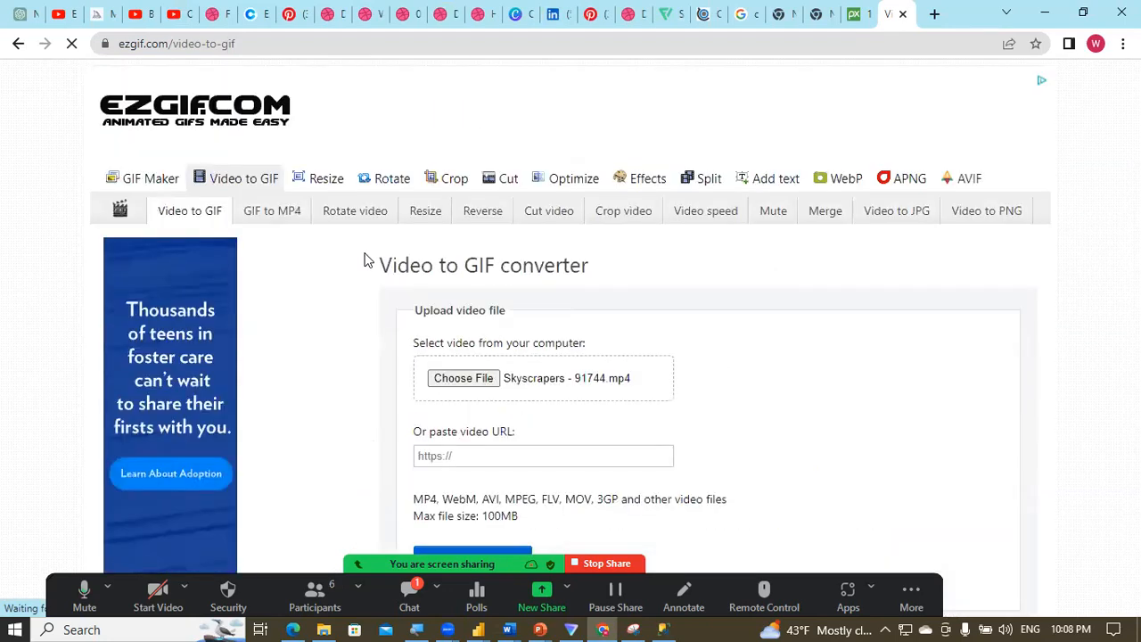
{"action": "scroll", "coordinate": [363, 259], "scroll_direction": "down", "scroll_amount": 1}
{"action": "scroll", "coordinate": [364, 260], "scroll_direction": "down", "scroll_amount": 3}
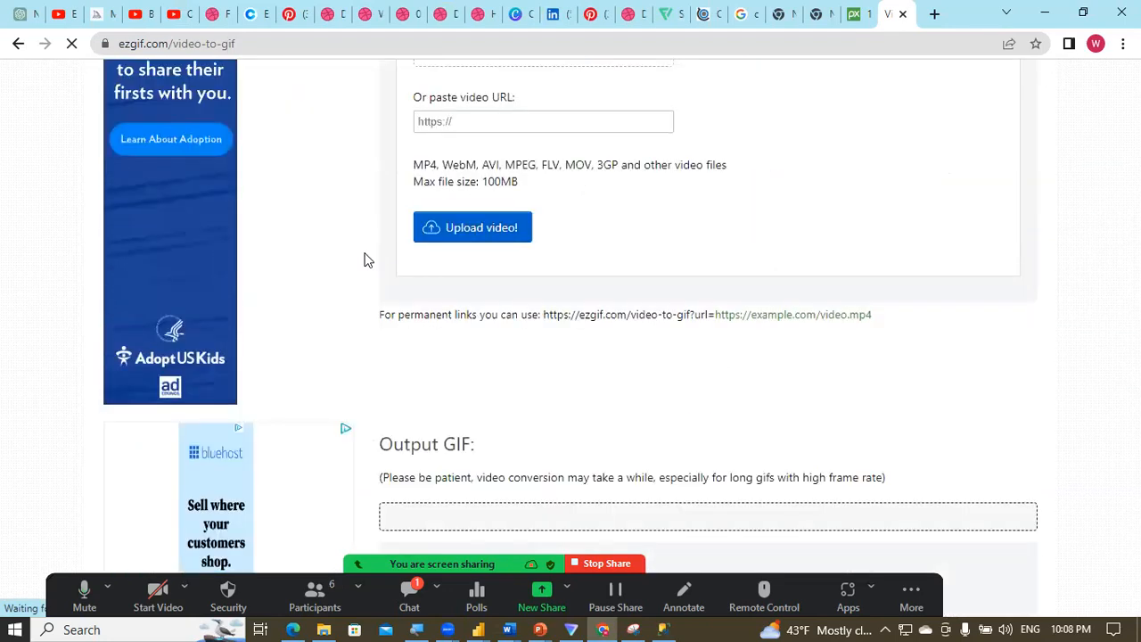
{"action": "scroll", "coordinate": [364, 260], "scroll_direction": "down", "scroll_amount": 3}
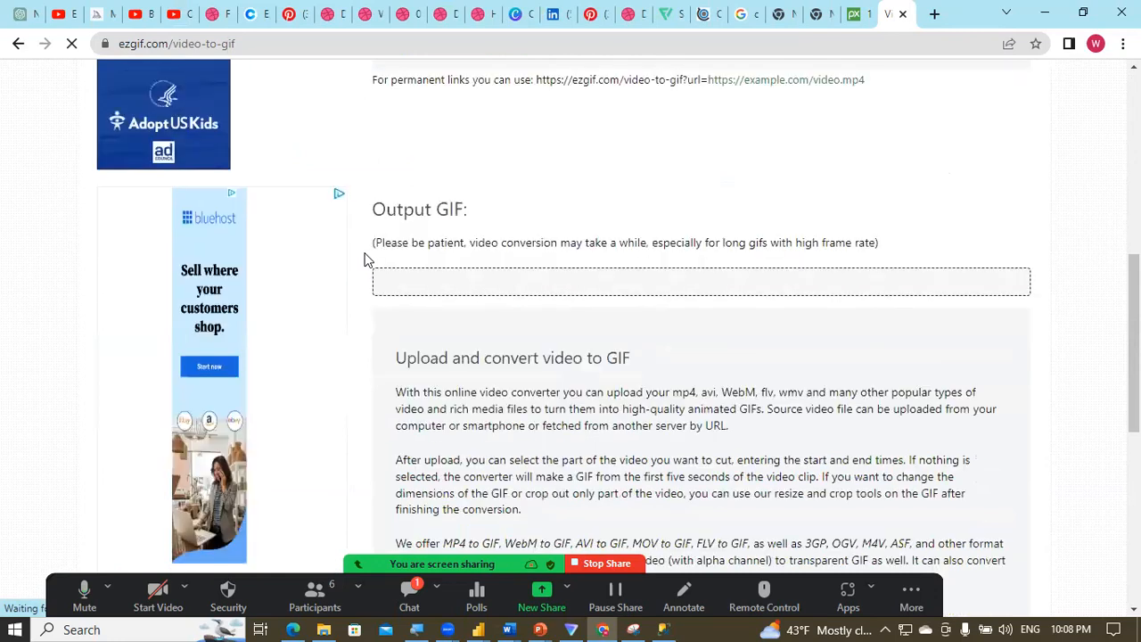
{"action": "scroll", "coordinate": [364, 259], "scroll_direction": "down", "scroll_amount": 3}
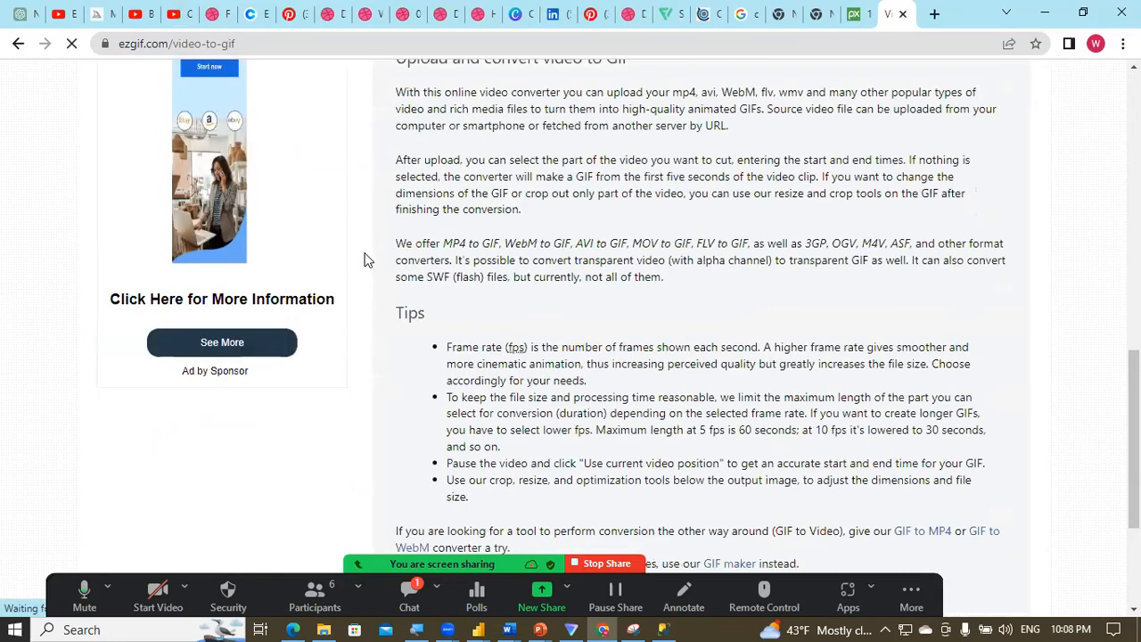
{"action": "scroll", "coordinate": [364, 260], "scroll_direction": "up", "scroll_amount": 5}
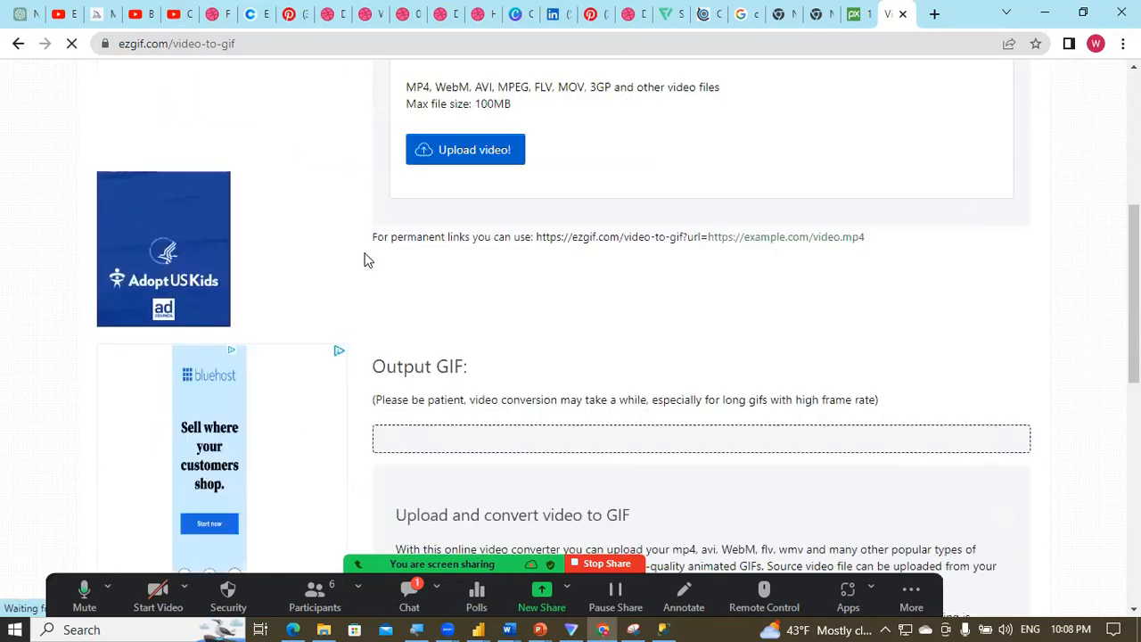
{"action": "scroll", "coordinate": [364, 260], "scroll_direction": "up", "scroll_amount": 4}
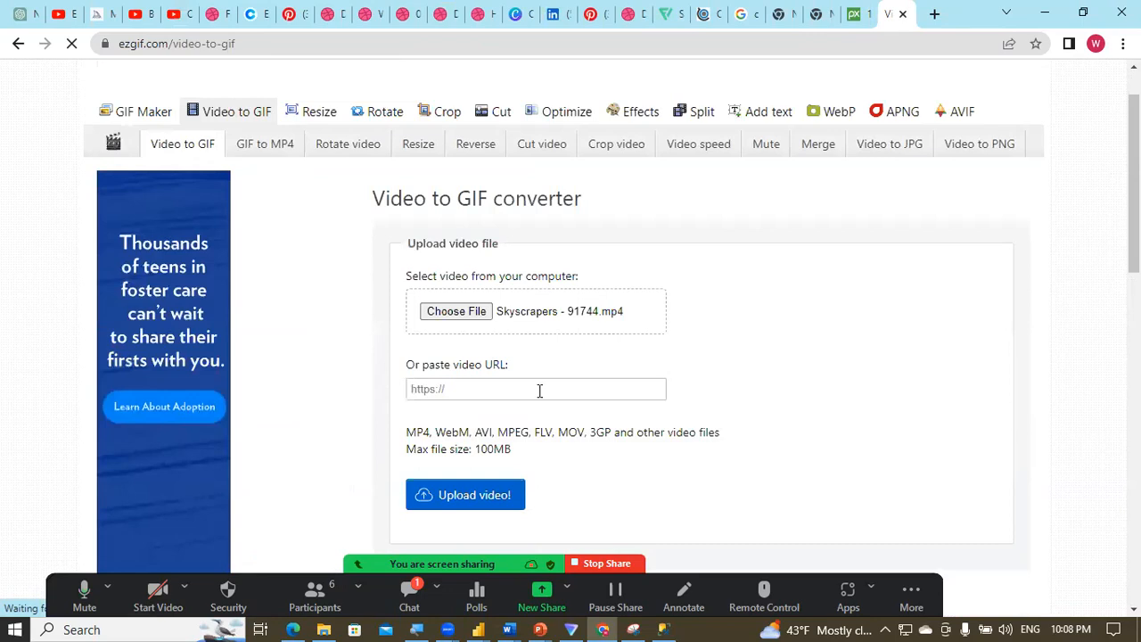
Step: Switch to Power Query Editor, inspect the Source and Navigation steps of cube_customer_cohort_monthly, and refresh the Navigation preview
{"action": "left_click", "coordinate": [640, 558]}
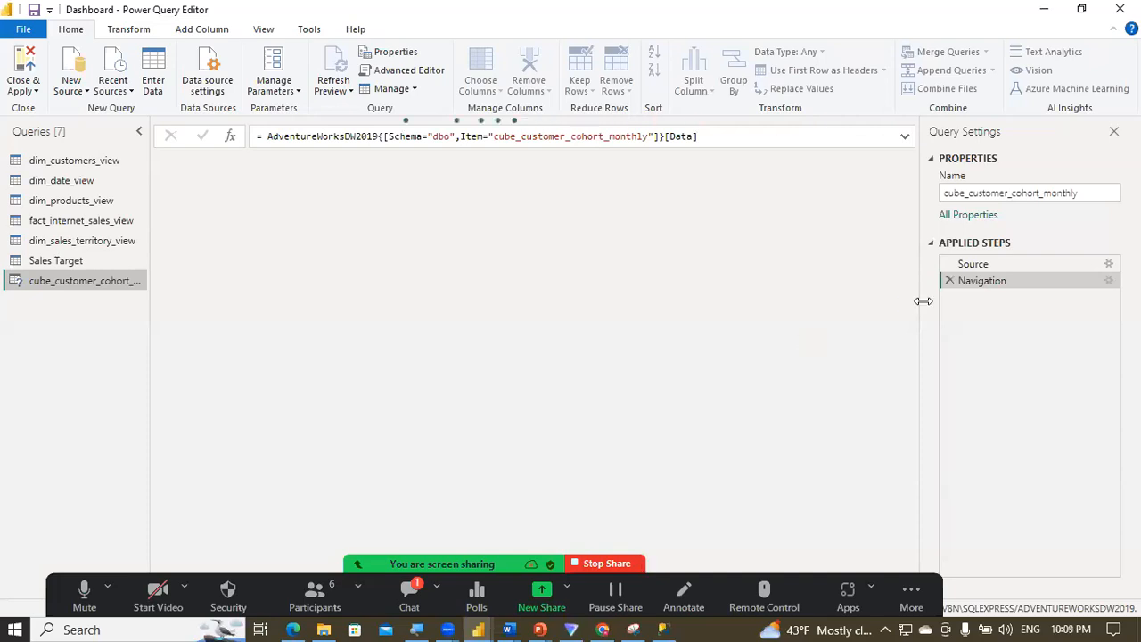
{"action": "left_click", "coordinate": [987, 264]}
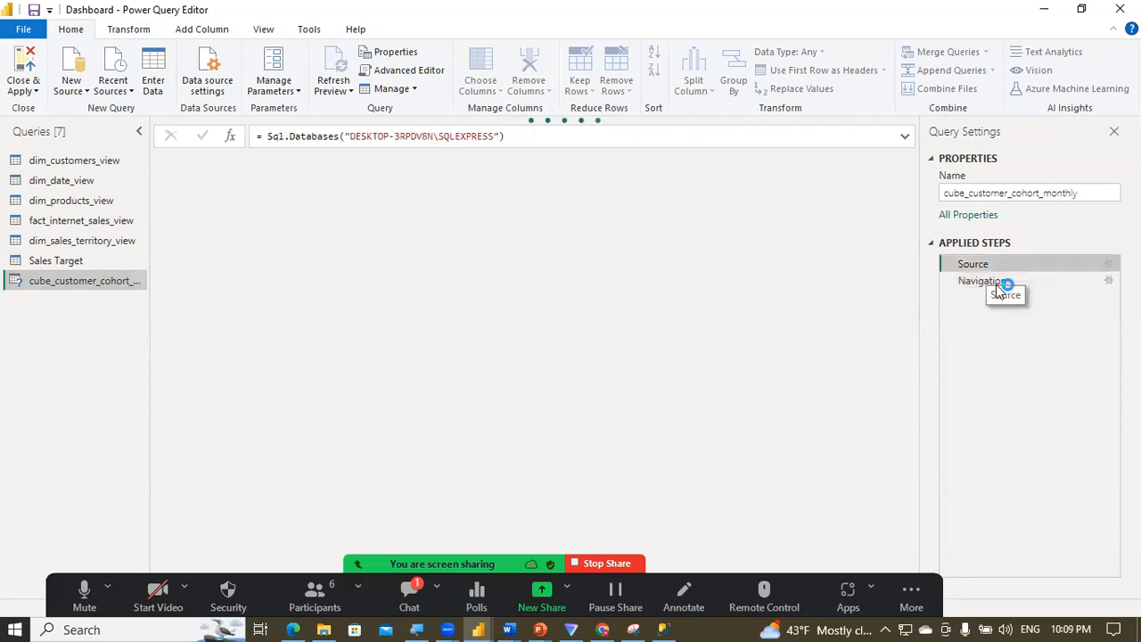
{"action": "left_click", "coordinate": [996, 284]}
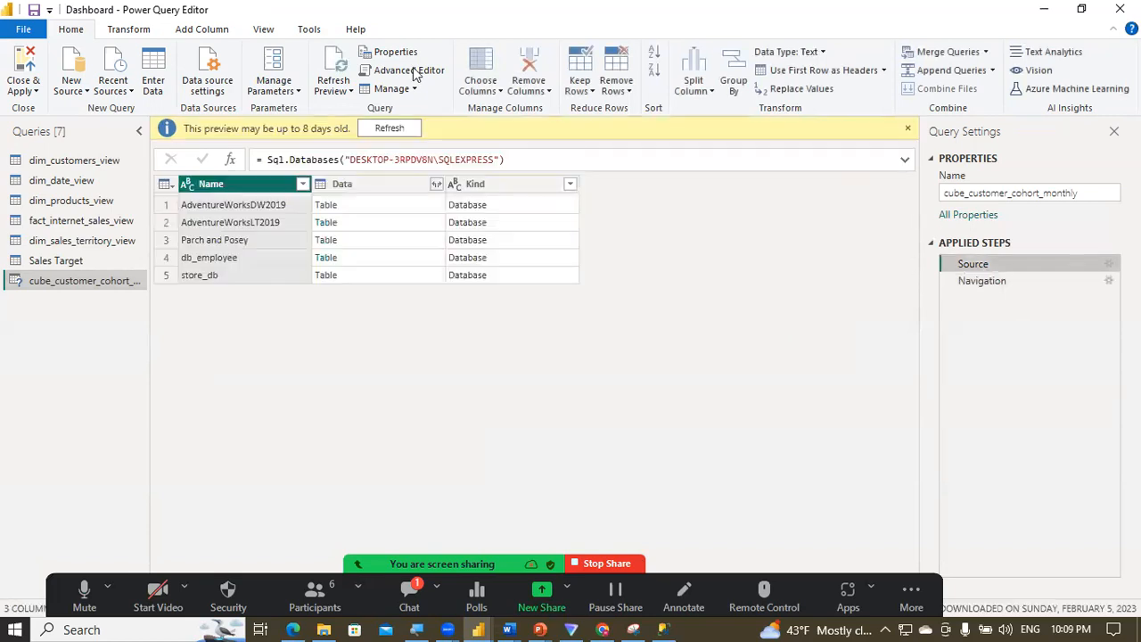
{"action": "left_click", "coordinate": [1011, 285]}
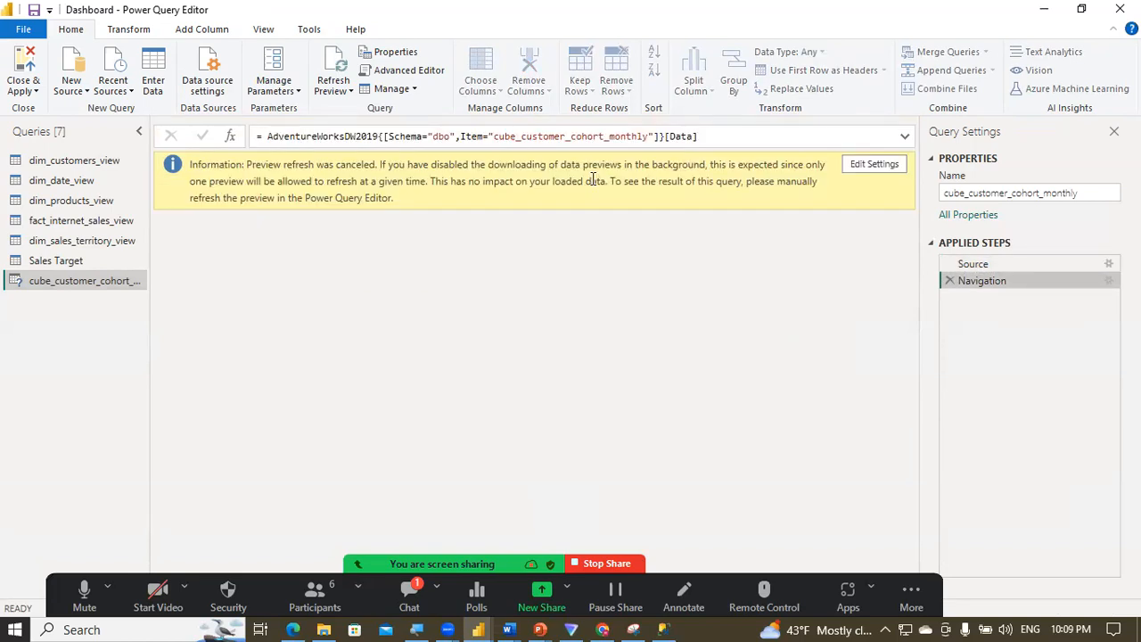
{"action": "left_click", "coordinate": [338, 67]}
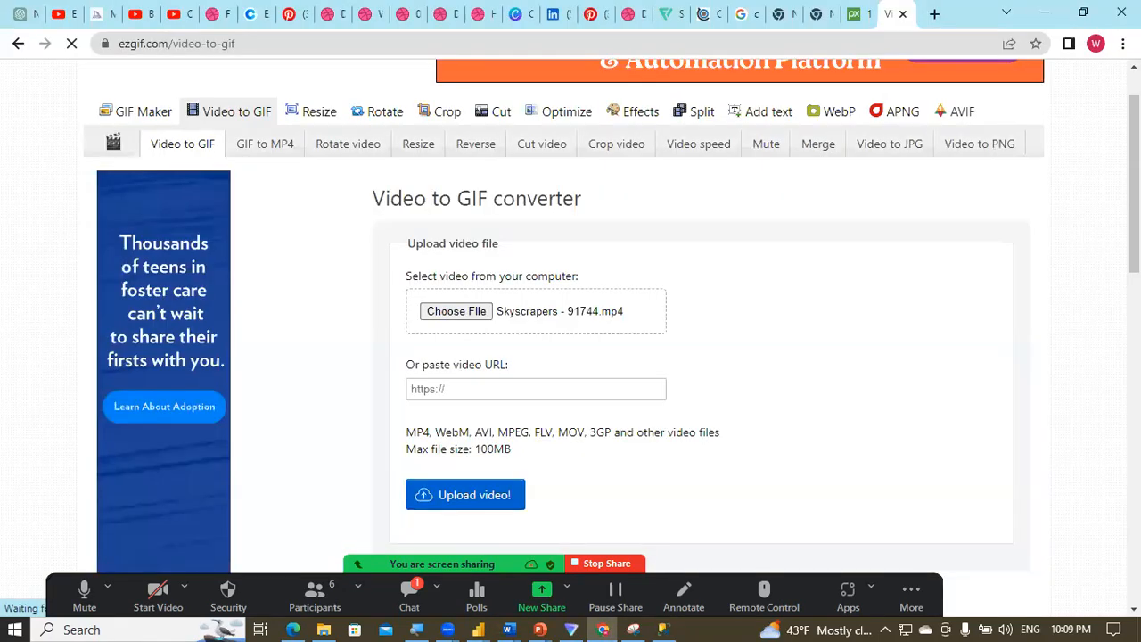
Step: Check the ezgif upload page in Chrome and return to the Dashboard's Power Query Editor window
{"action": "scroll", "coordinate": [1111, 324], "scroll_direction": "down", "scroll_amount": 2}
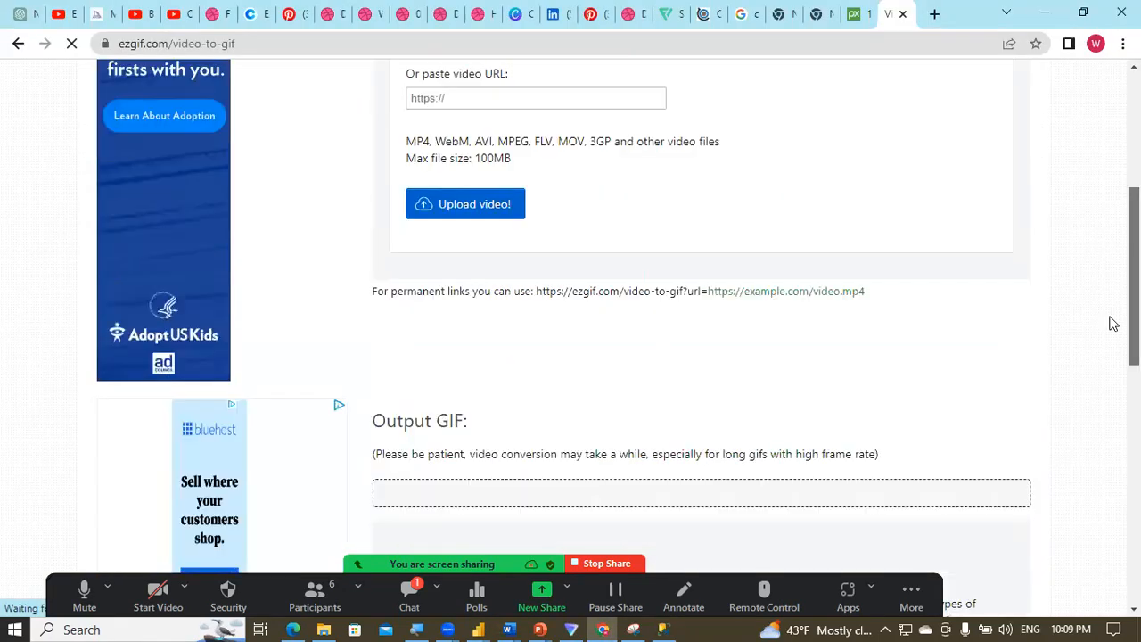
{"action": "left_click", "coordinate": [477, 622]}
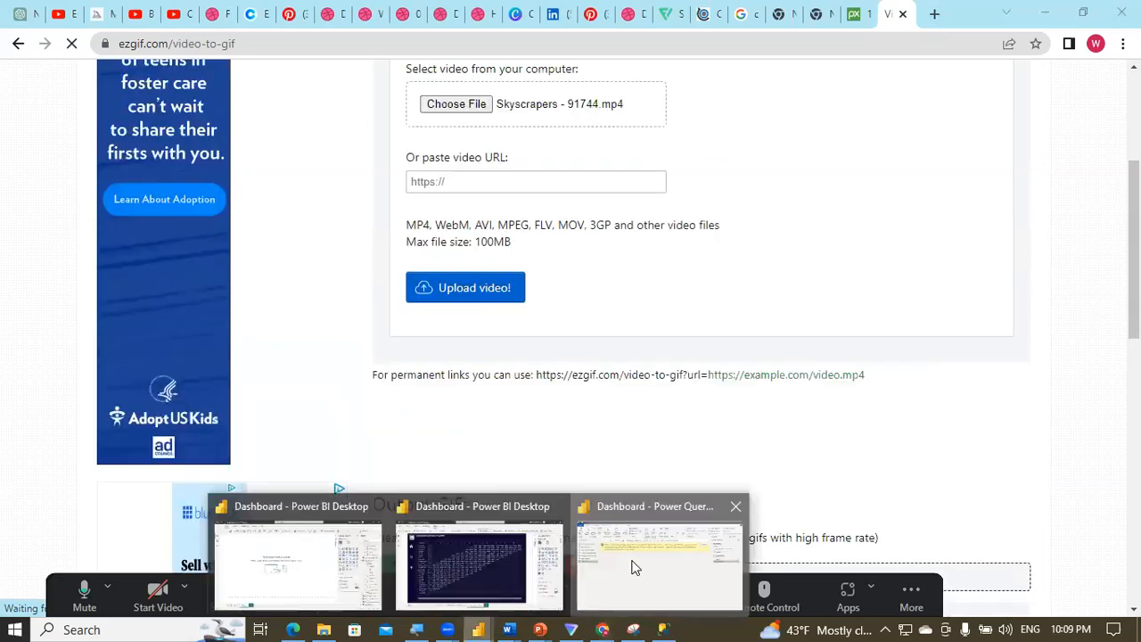
{"action": "left_click", "coordinate": [634, 567]}
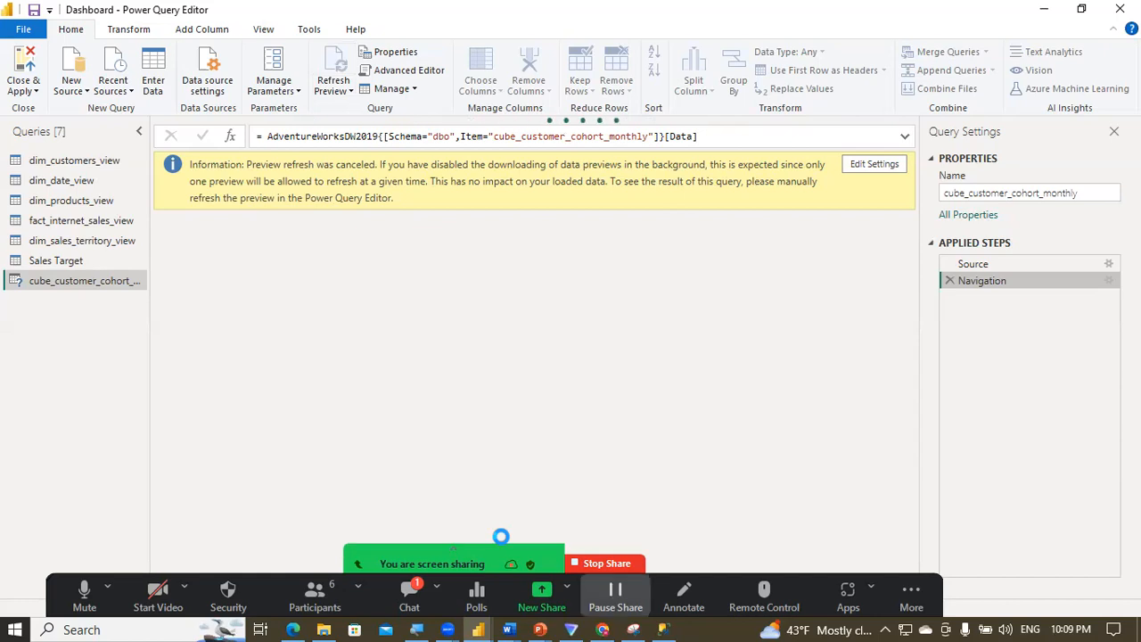
Step: Switch to SQL Server Management Studio, and use Task Manager to end the SQL Server Windows NT - 64 Bit process
{"action": "key", "text": "alt+Tab"}
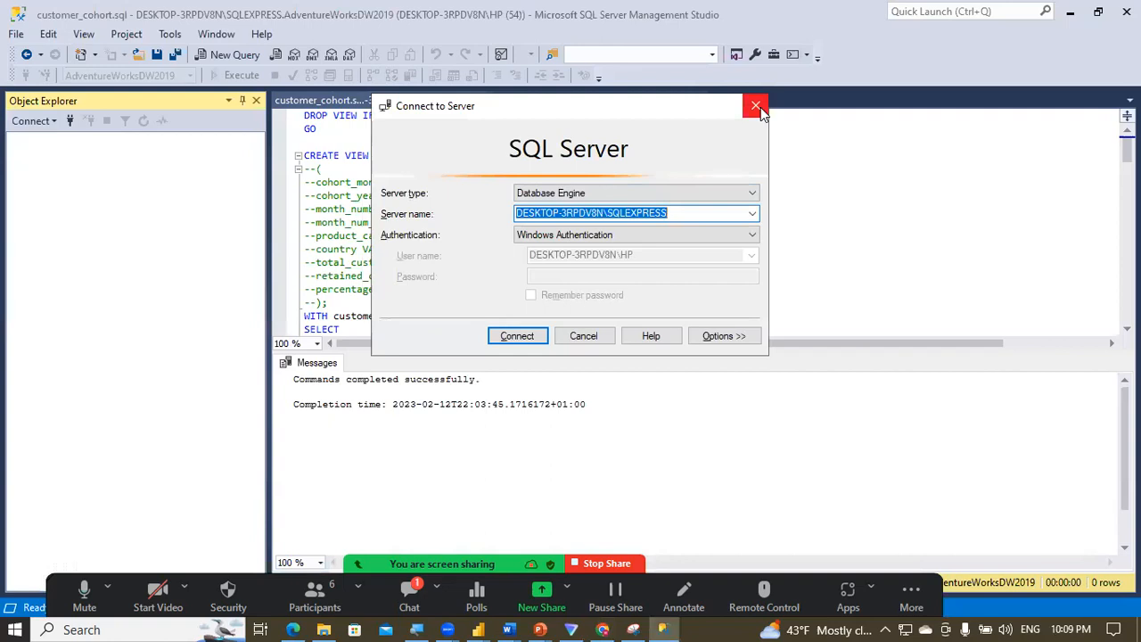
{"action": "key", "text": "ctrl+shift+Escape"}
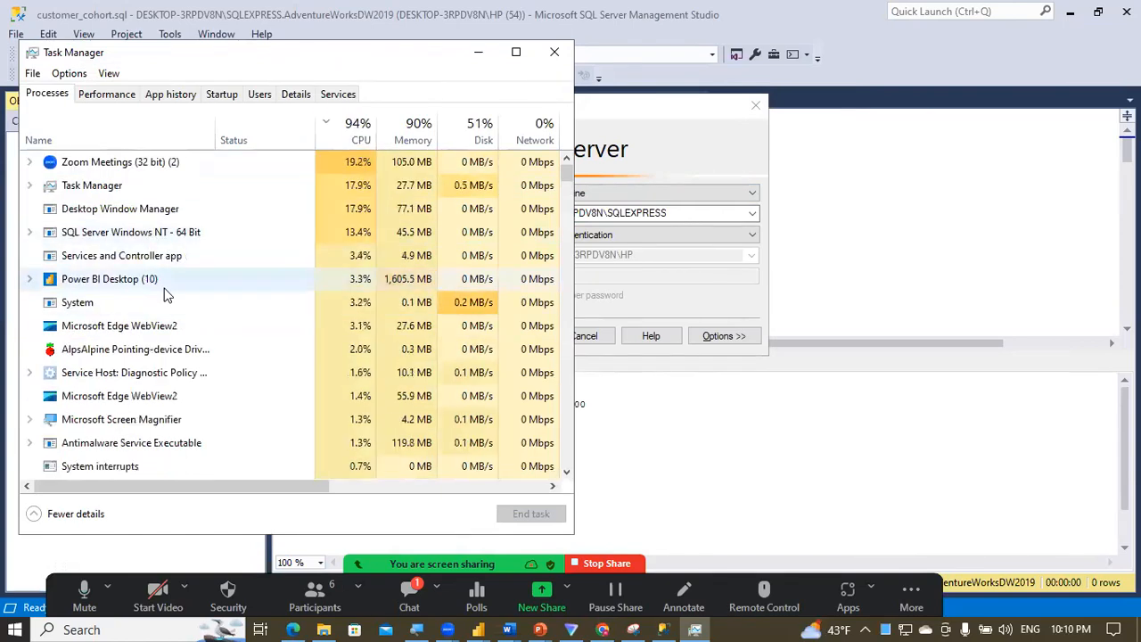
{"action": "left_click", "coordinate": [172, 212]}
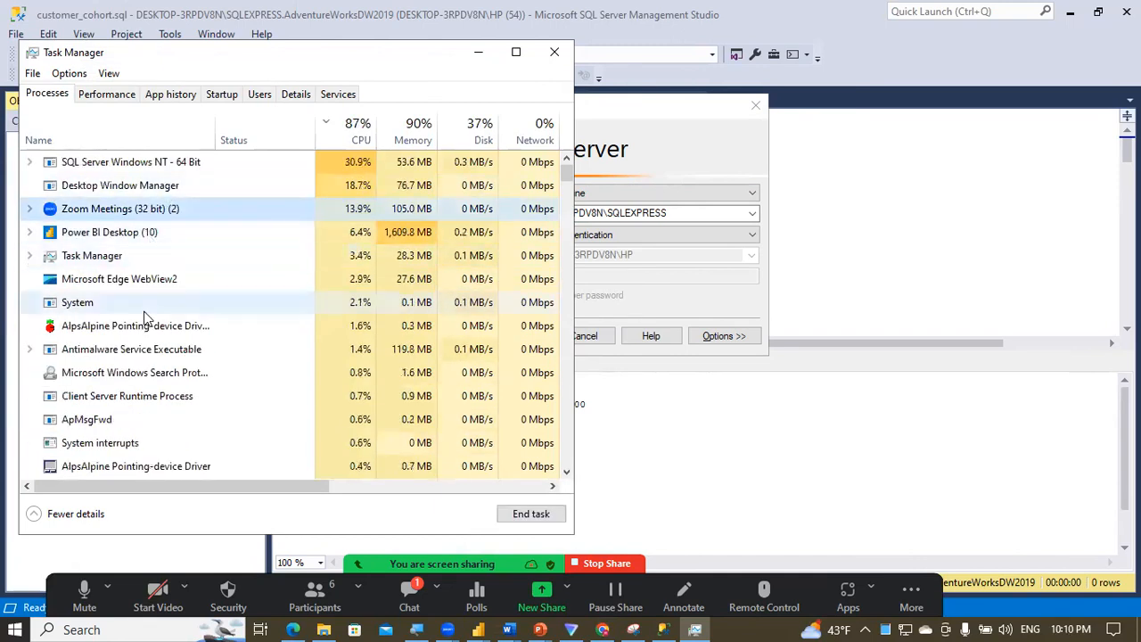
{"action": "left_click_drag", "start_coordinate": [569, 173], "coordinate": [577, 134]}
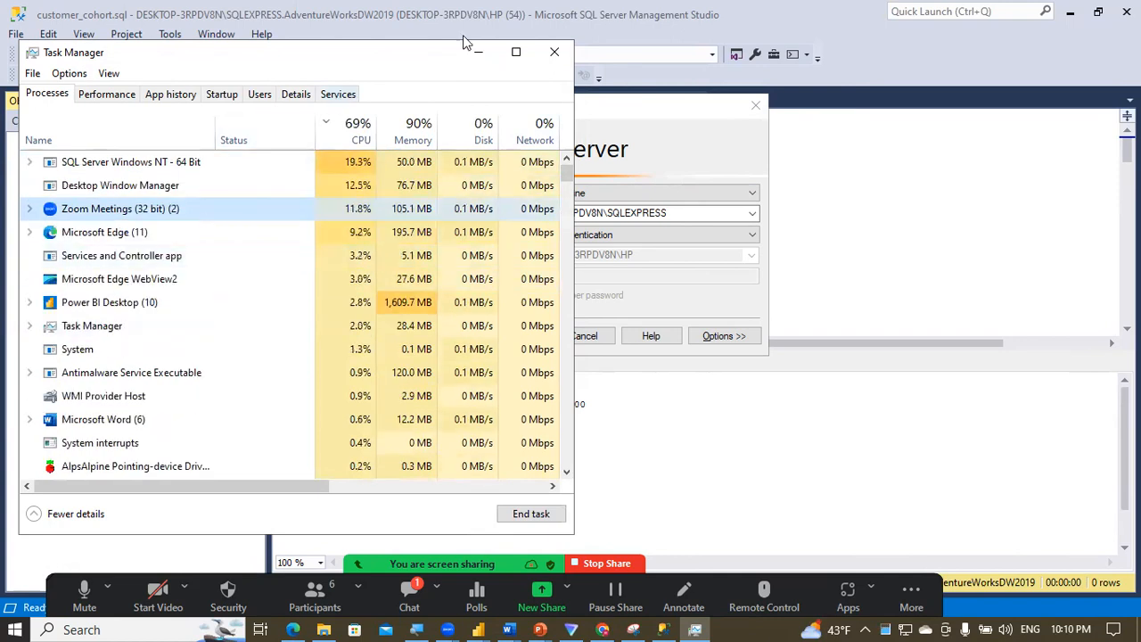
{"action": "left_click", "coordinate": [173, 169]}
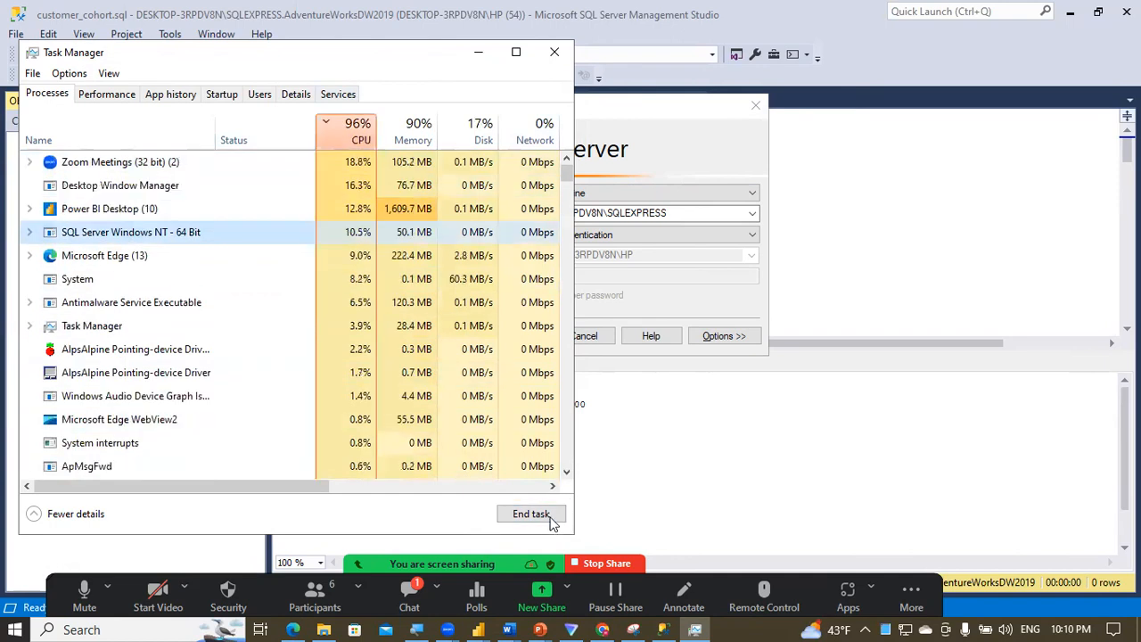
{"action": "left_click", "coordinate": [544, 518]}
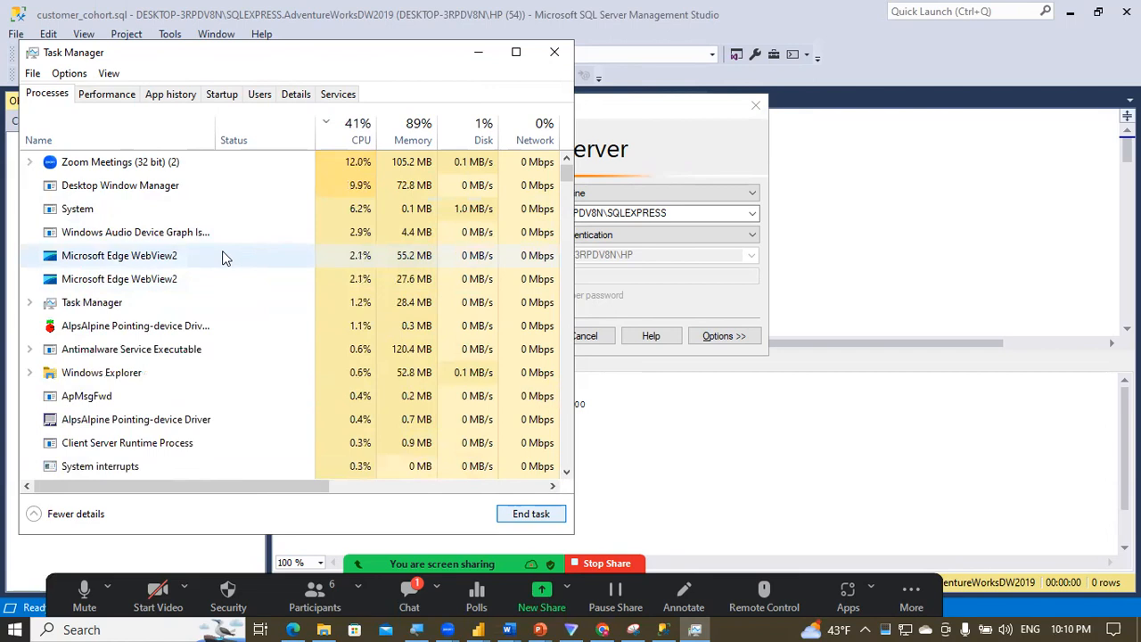
Step: End the selected Microsoft Edge WebView2 process and close Task Manager
{"action": "left_click", "coordinate": [177, 256]}
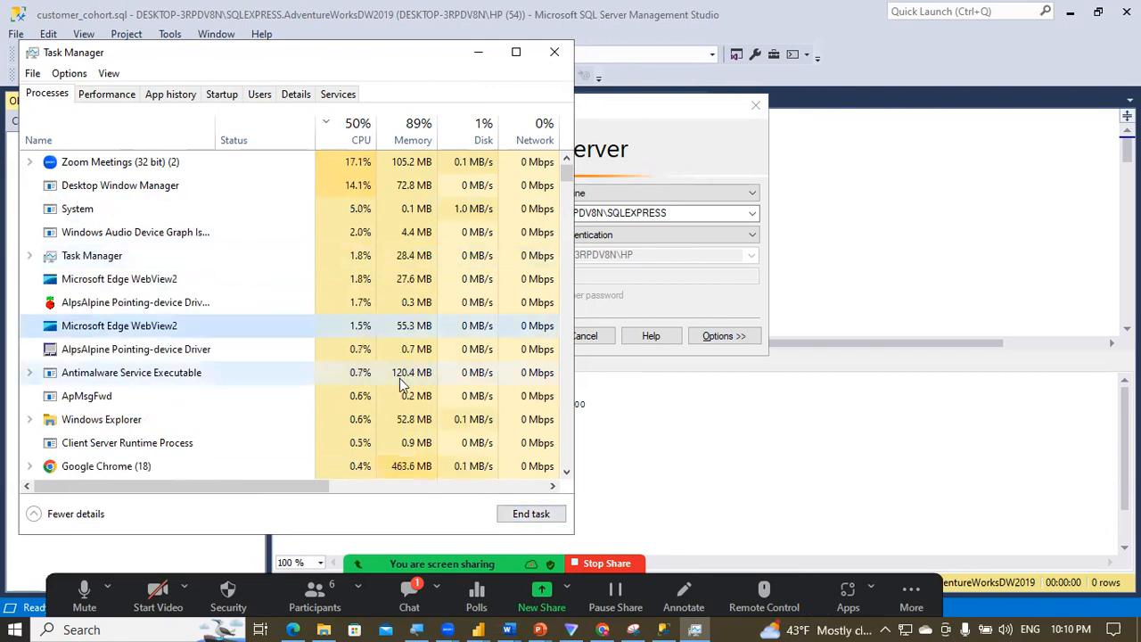
{"action": "left_click", "coordinate": [560, 521]}
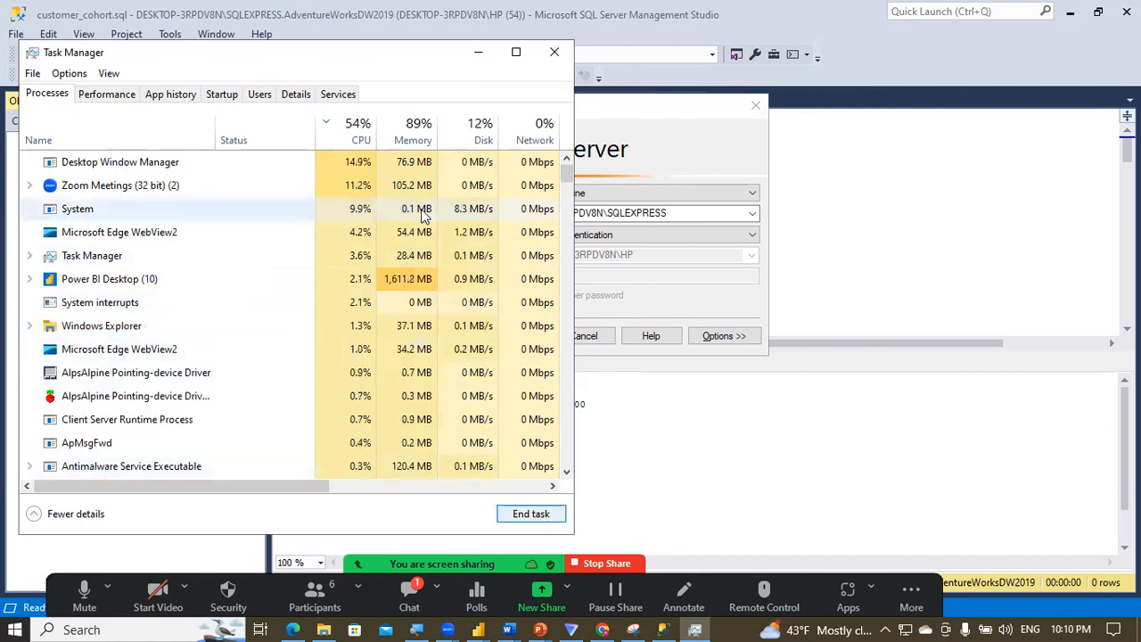
{"action": "left_click", "coordinate": [554, 55]}
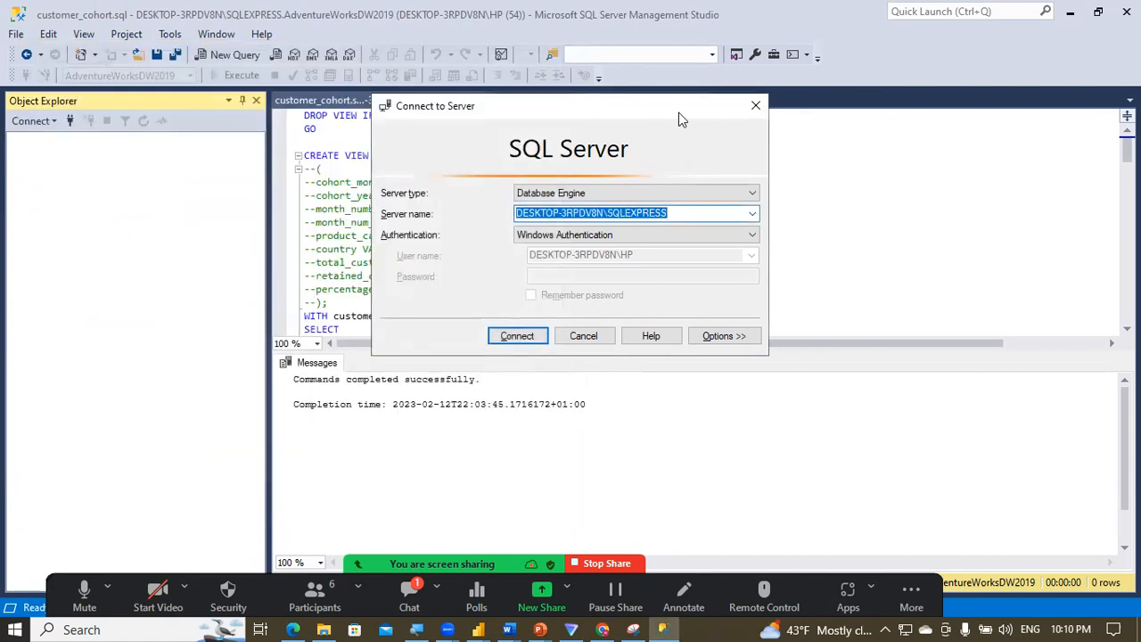
Step: Dismiss the Connect to Server dialog in Management Studio and switch back to the Power Query Editor window
{"action": "left_click", "coordinate": [755, 106]}
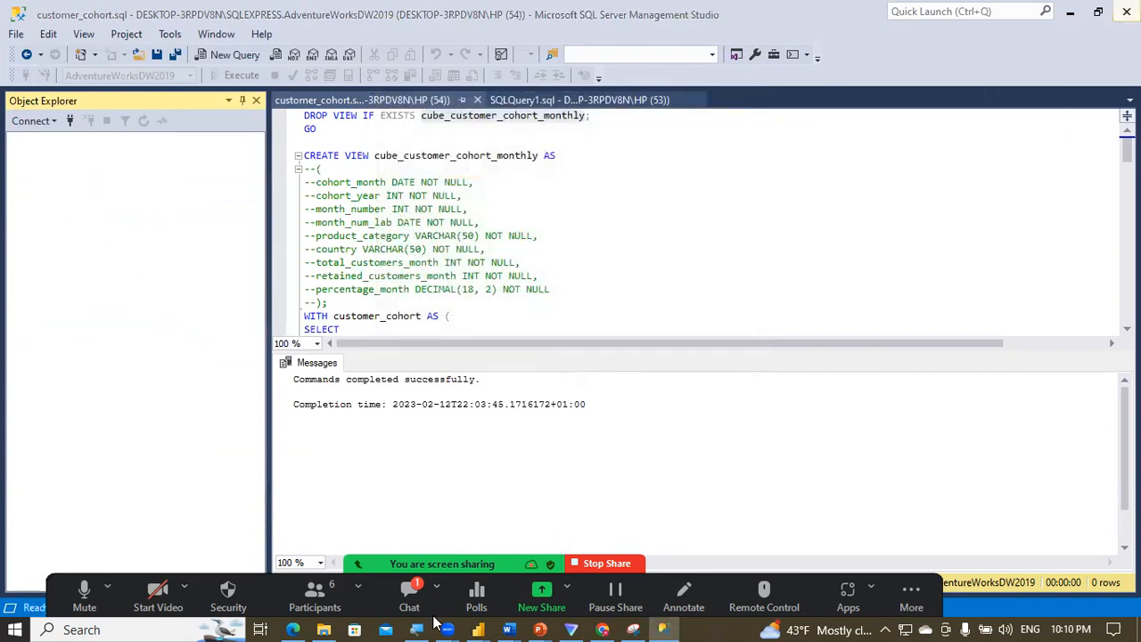
{"action": "mouse_move", "coordinate": [478, 630]}
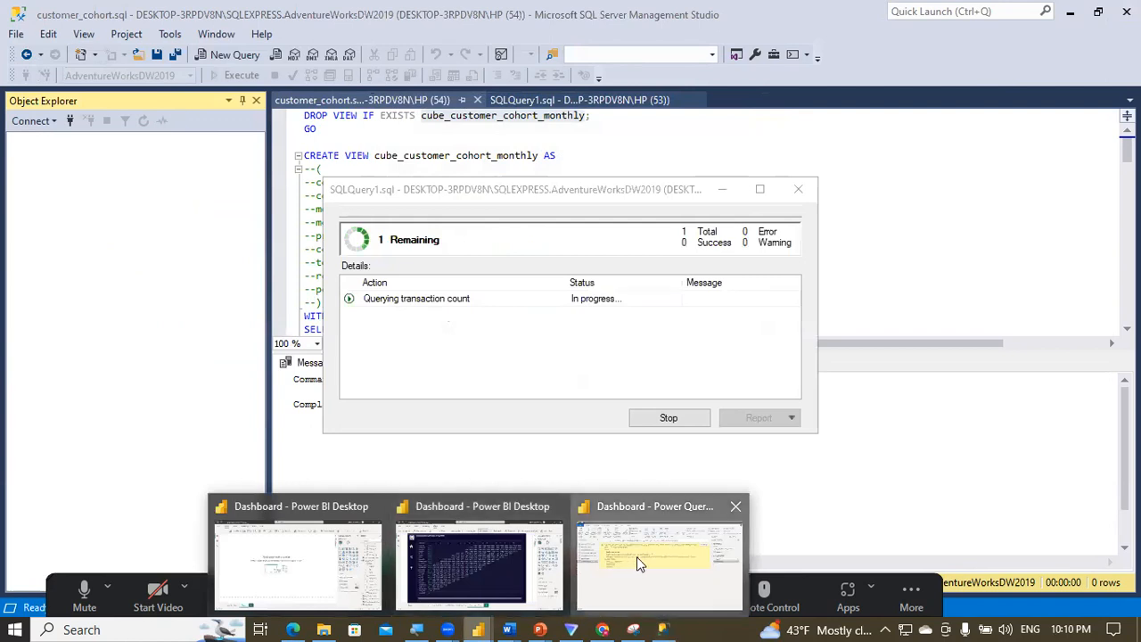
{"action": "left_click", "coordinate": [637, 560]}
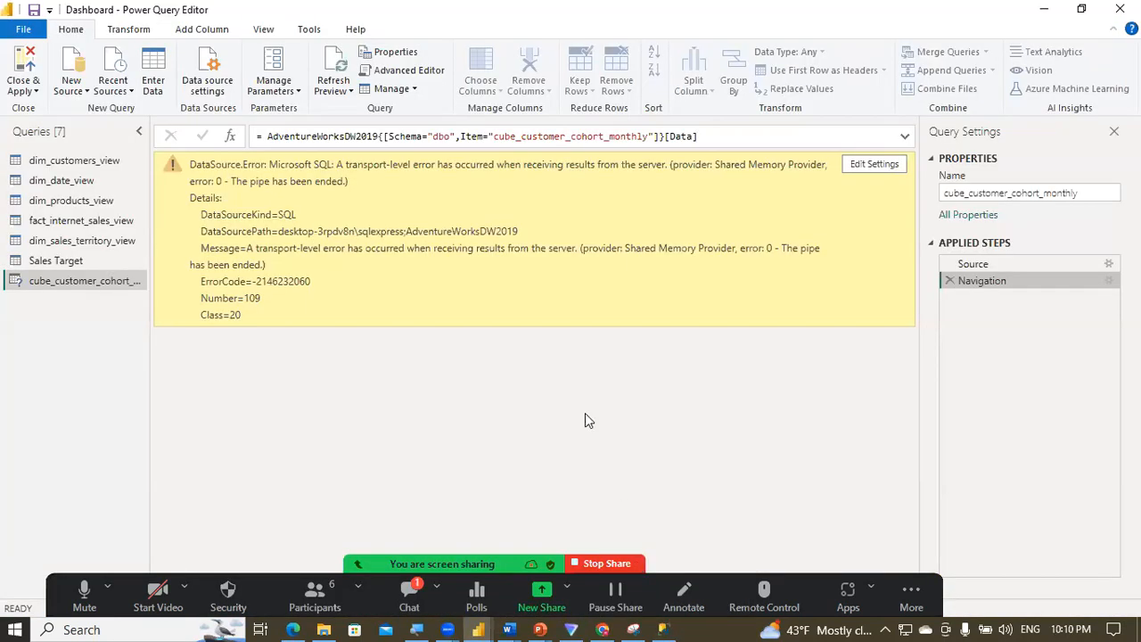
Step: Delete the Navigation step from cube_customer_cohort_monthly and confirm the Source step's SQL Server database settings without changes
{"action": "left_click", "coordinate": [951, 282]}
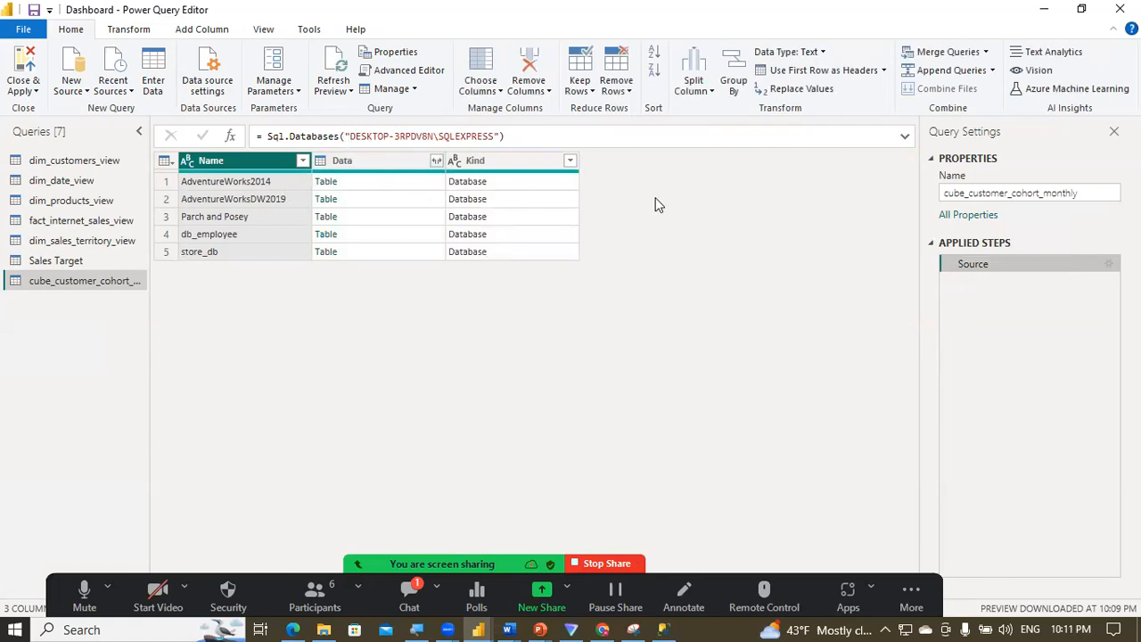
{"action": "double_click", "coordinate": [986, 266]}
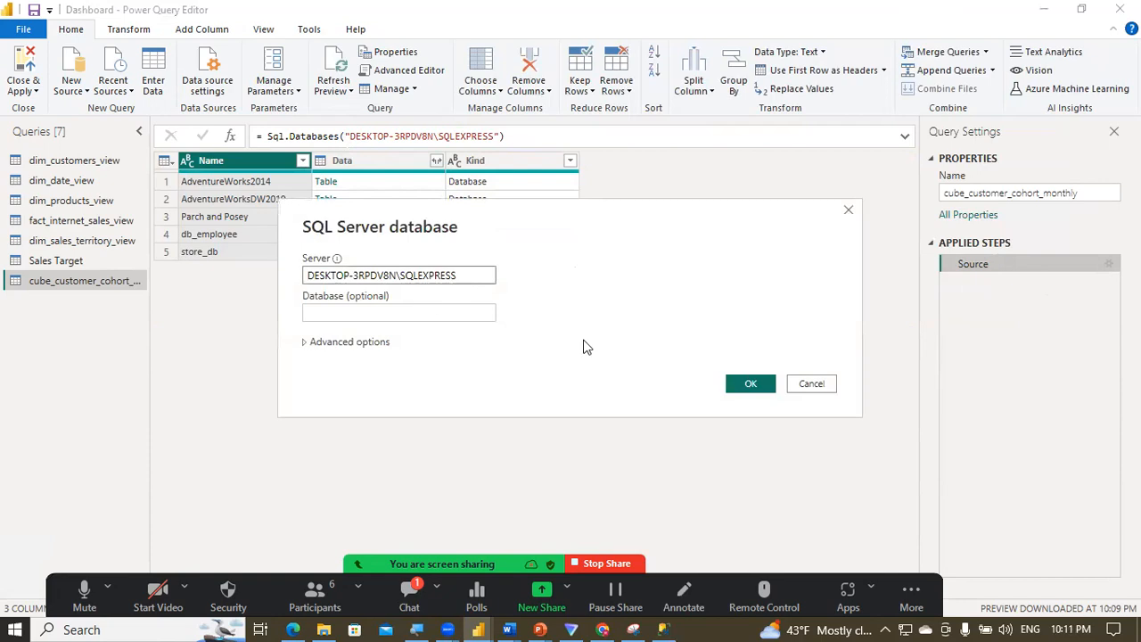
{"action": "left_click", "coordinate": [757, 385]}
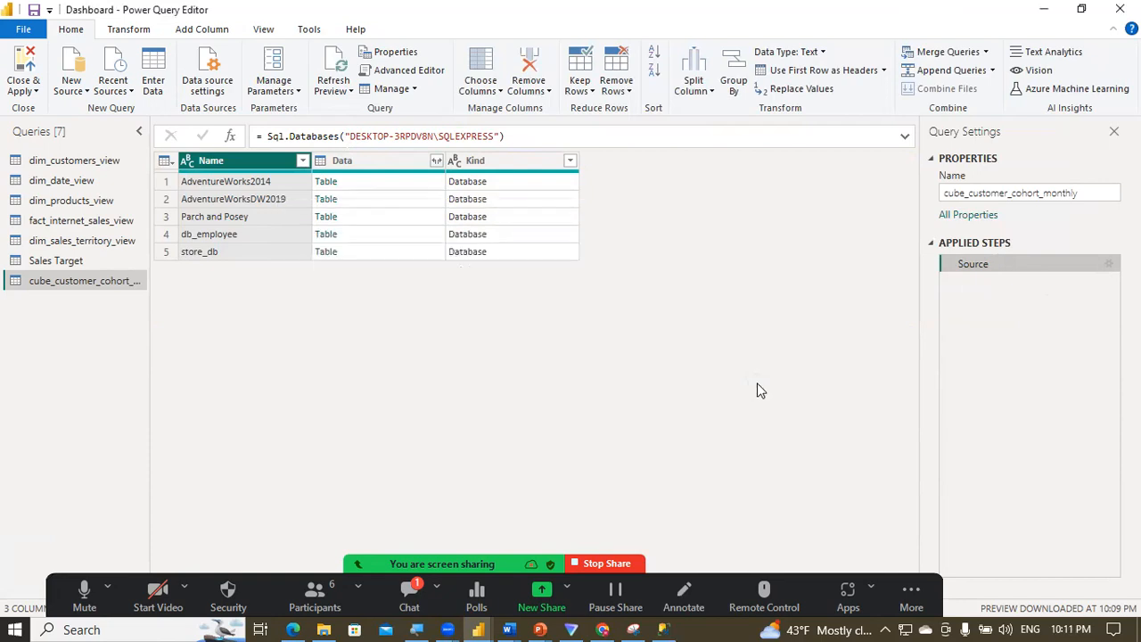
Step: Bring up the available commands for the cube_customer_cohort_monthly query
{"action": "right_click", "coordinate": [55, 282]}
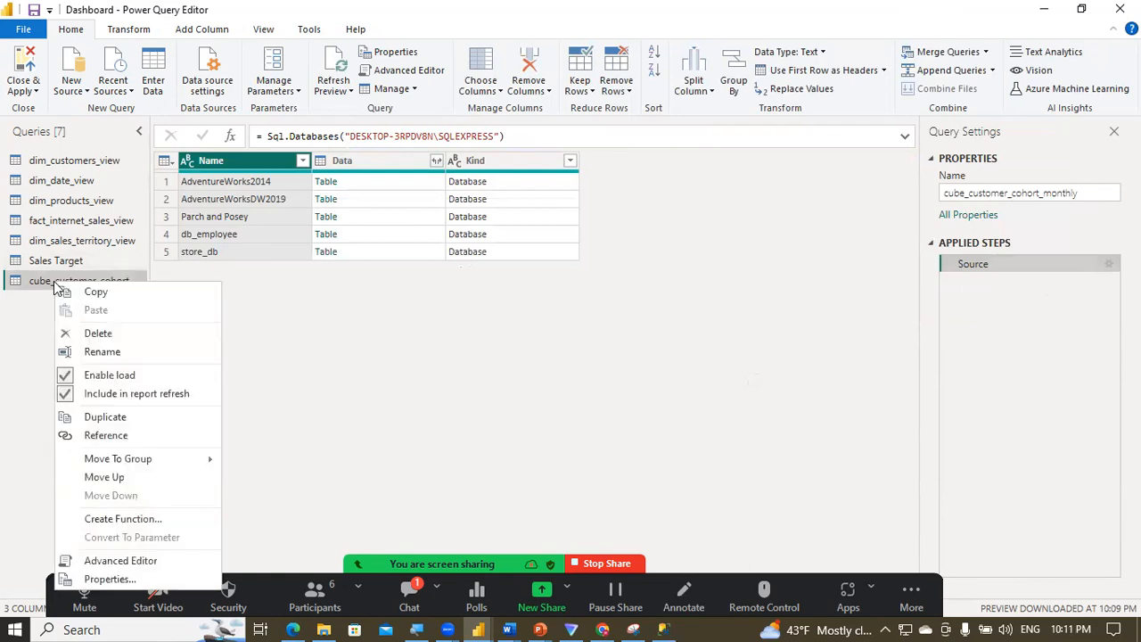
Step: Delete the cube_customer_cohort_monthly query
{"action": "left_click", "coordinate": [96, 333]}
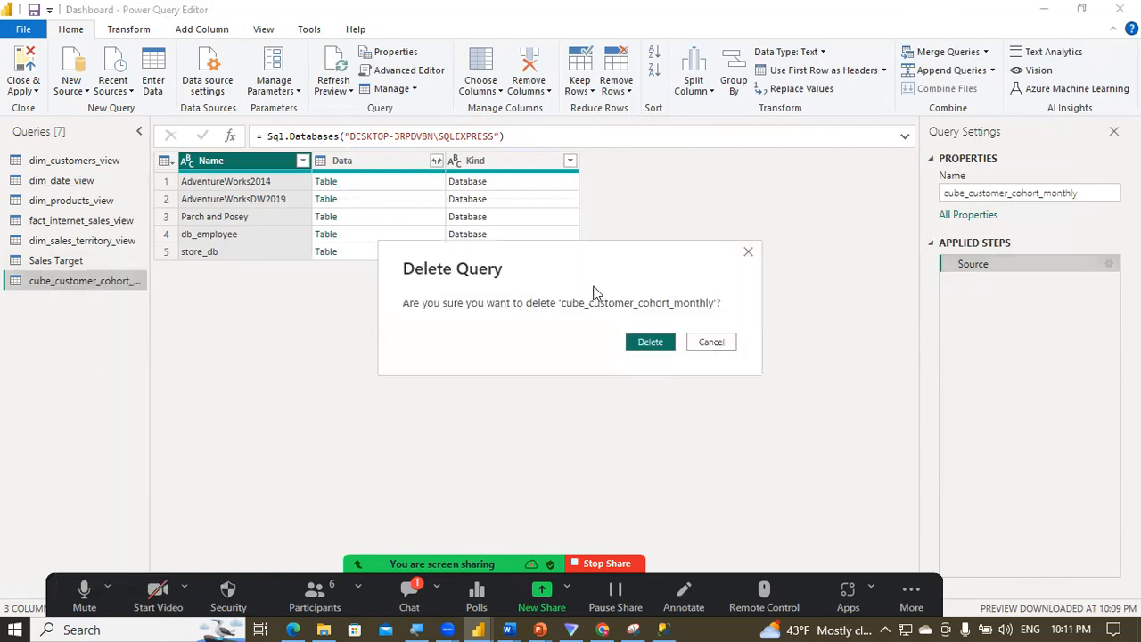
{"action": "left_click", "coordinate": [639, 339]}
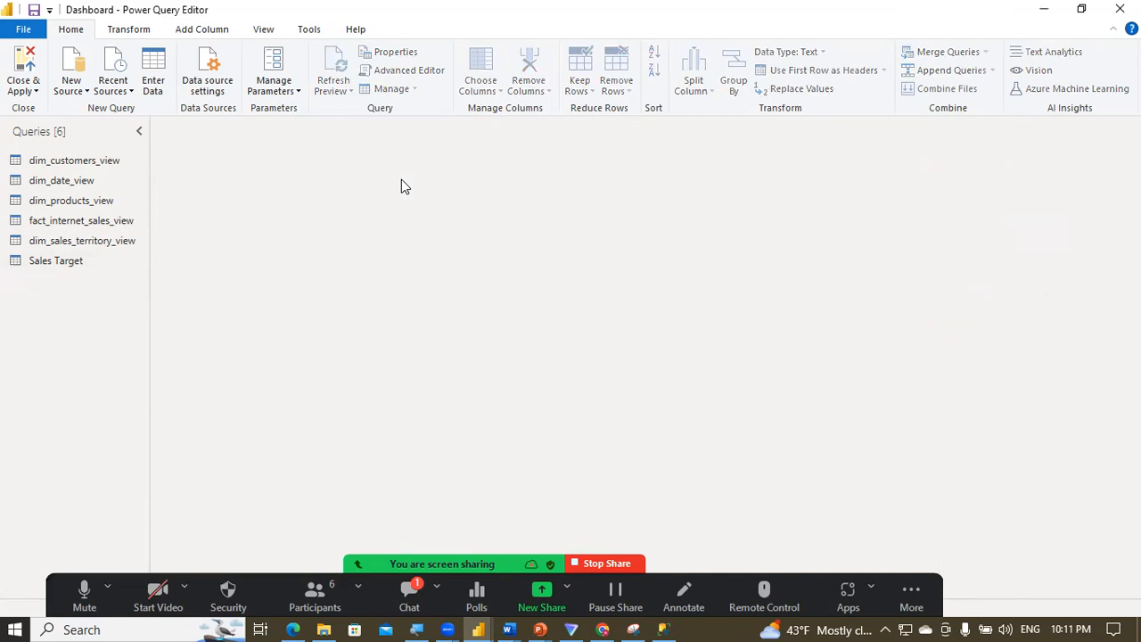
Step: Open the Source step of the Sales Target query and expand its full formula
{"action": "left_click", "coordinate": [87, 93]}
{"action": "left_click", "coordinate": [254, 180]}
{"action": "left_click", "coordinate": [78, 261]}
{"action": "left_click", "coordinate": [997, 266]}
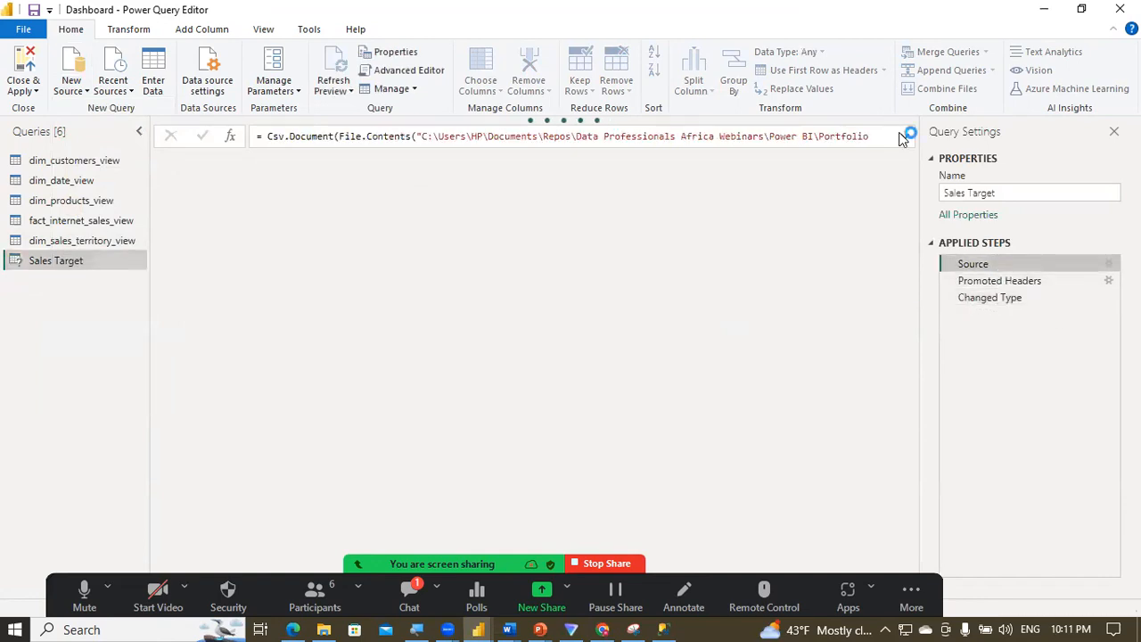
{"action": "left_click", "coordinate": [904, 136]}
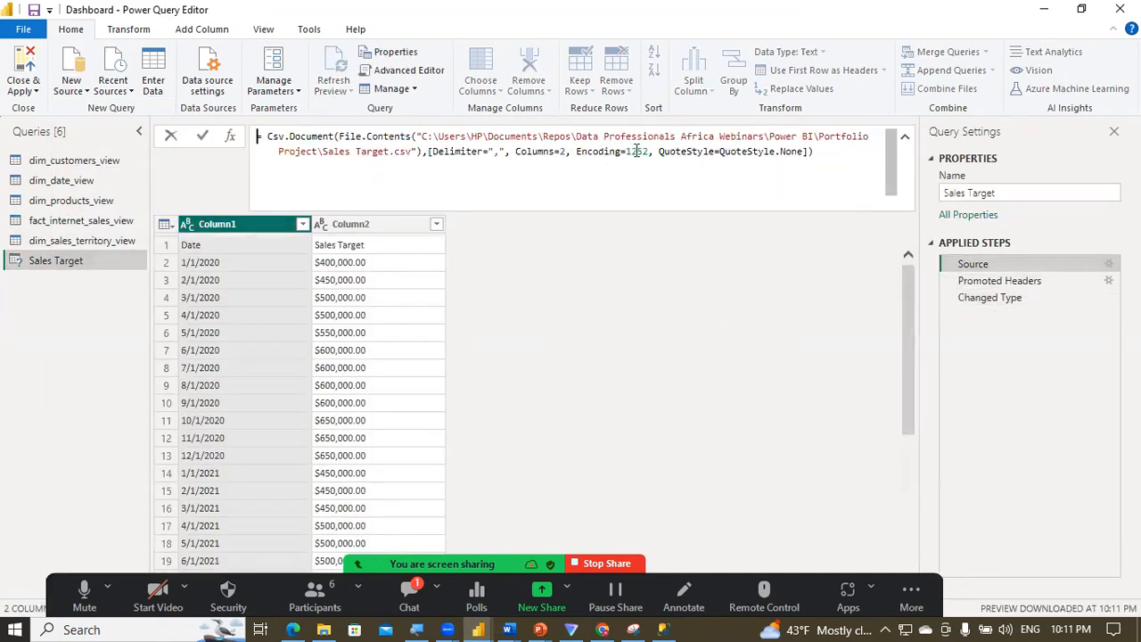
Step: Copy the server name DESKTOP-3RPDV8N\SQLEXPRESS from the Source step formula of the dim_customers_view query
{"action": "left_click", "coordinate": [78, 169]}
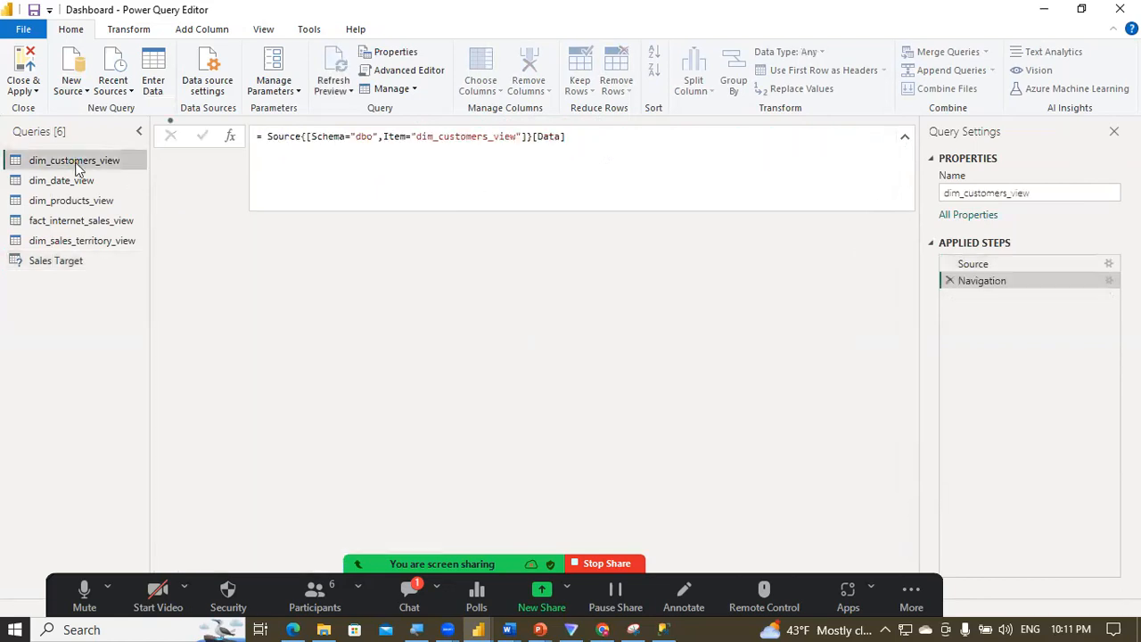
{"action": "left_click", "coordinate": [998, 264]}
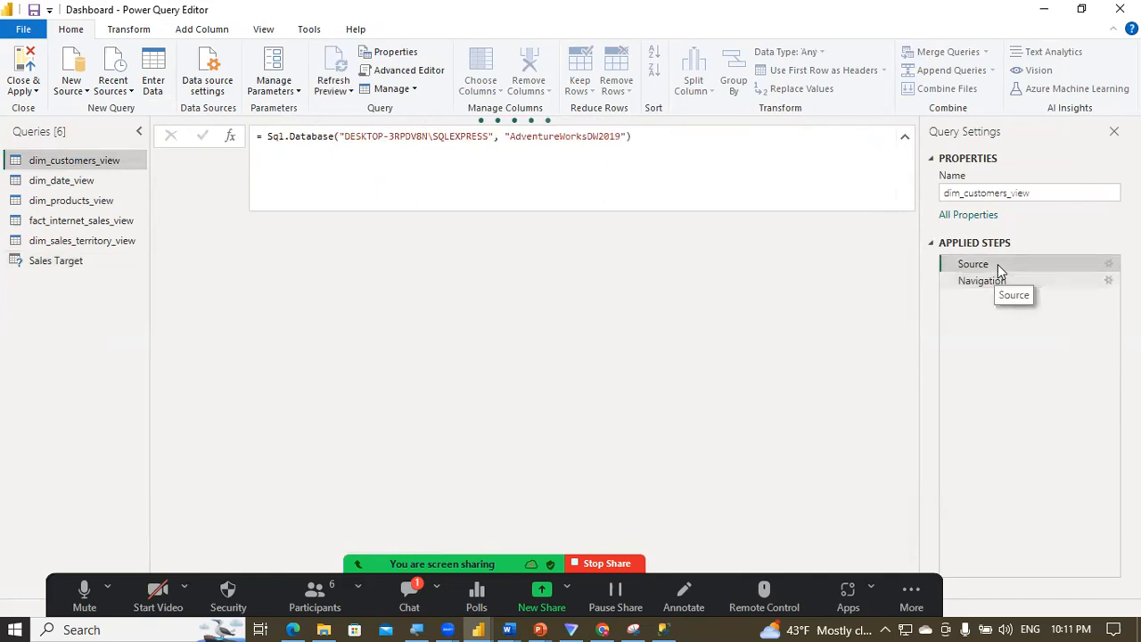
{"action": "left_click", "coordinate": [399, 139]}
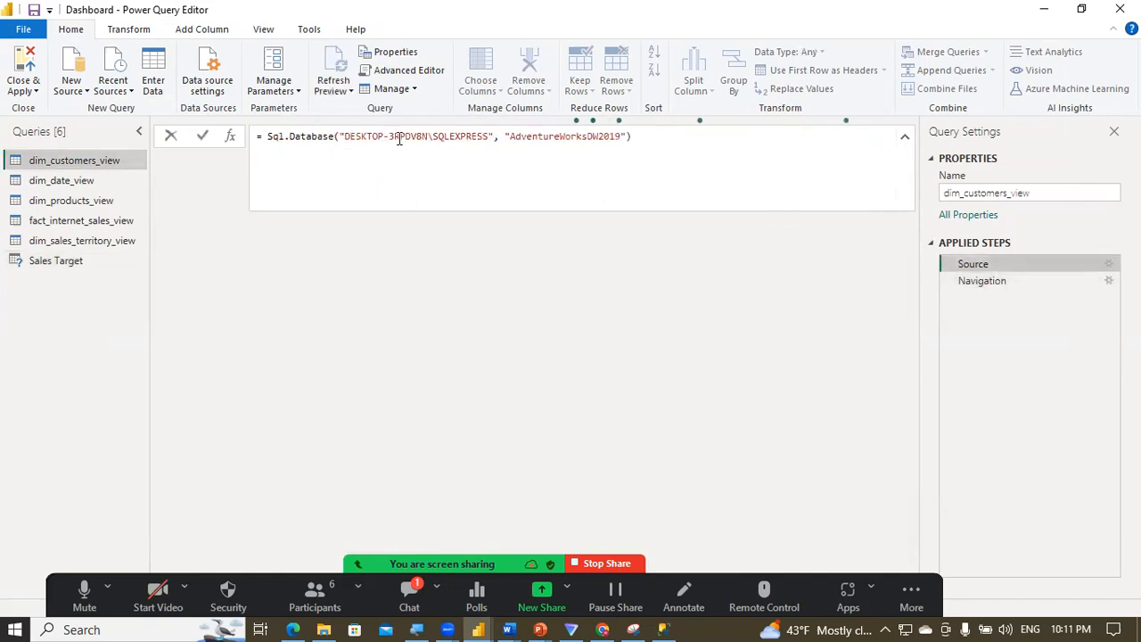
{"action": "left_click_drag", "start_coordinate": [400, 138], "coordinate": [488, 141]}
{"action": "key", "text": "ctrl+c"}
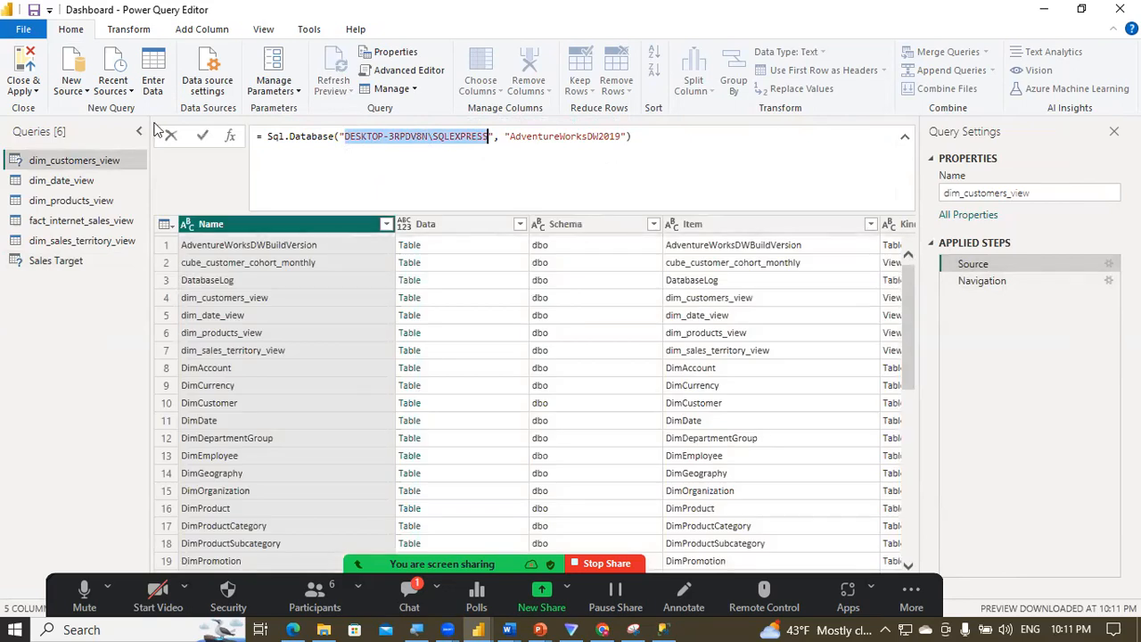
Step: Try to add a SQL Server source for DESKTOP-3RPDV8N\SQLEXPRESS in Import mode and expand the server in the Navigator
{"action": "left_click", "coordinate": [75, 93]}
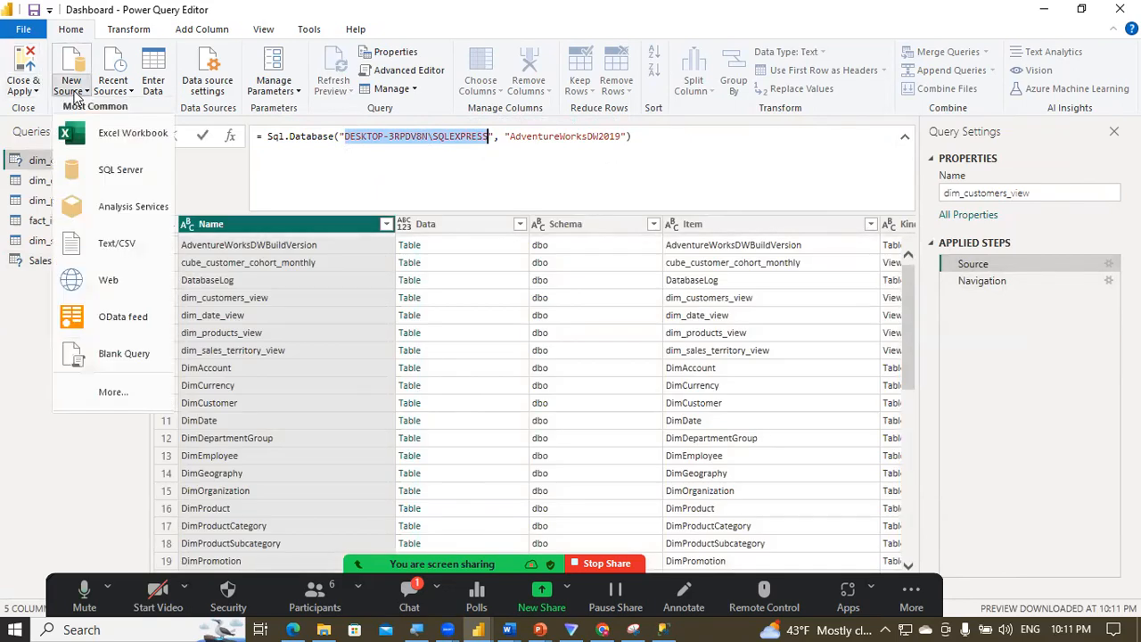
{"action": "left_click", "coordinate": [132, 183]}
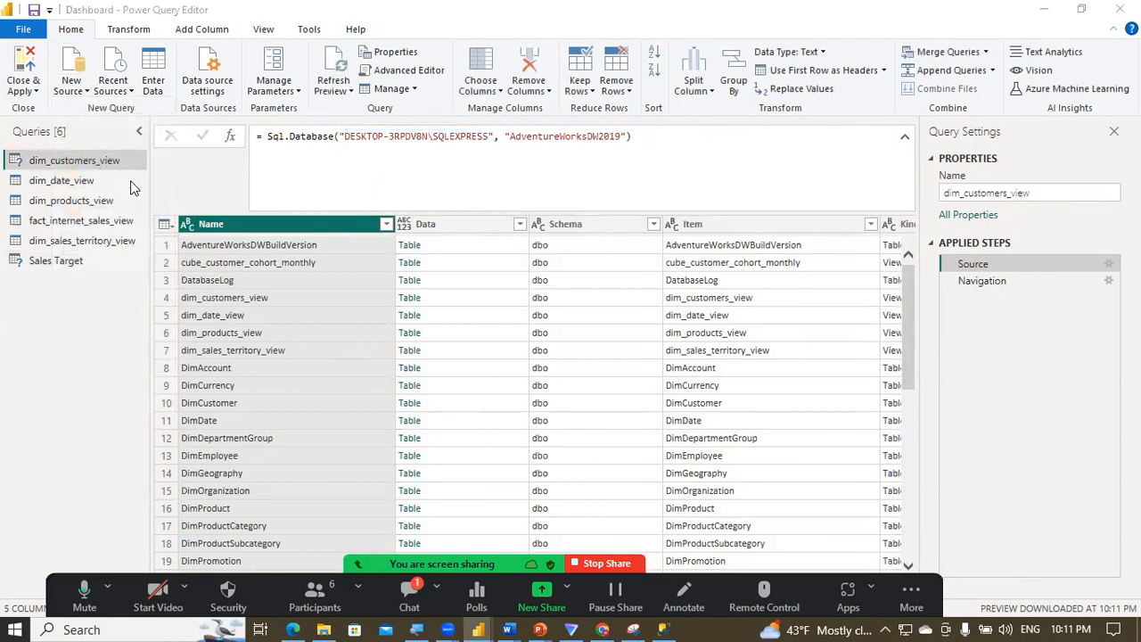
{"action": "left_click", "coordinate": [344, 246]}
{"action": "key", "text": "ctrl+v"}
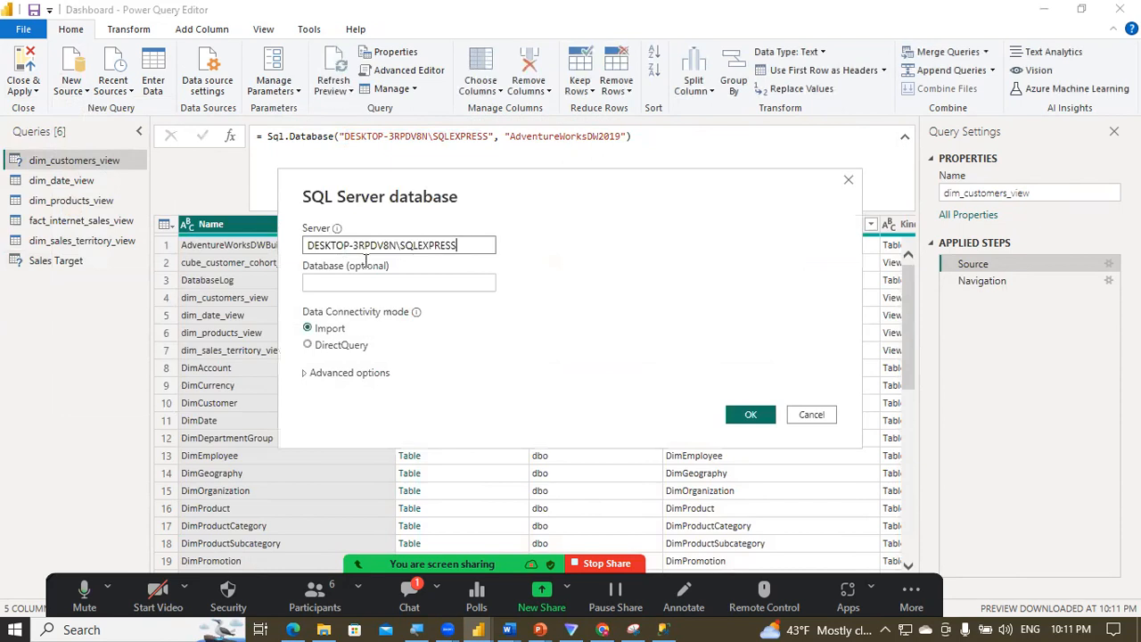
{"action": "left_click", "coordinate": [765, 419]}
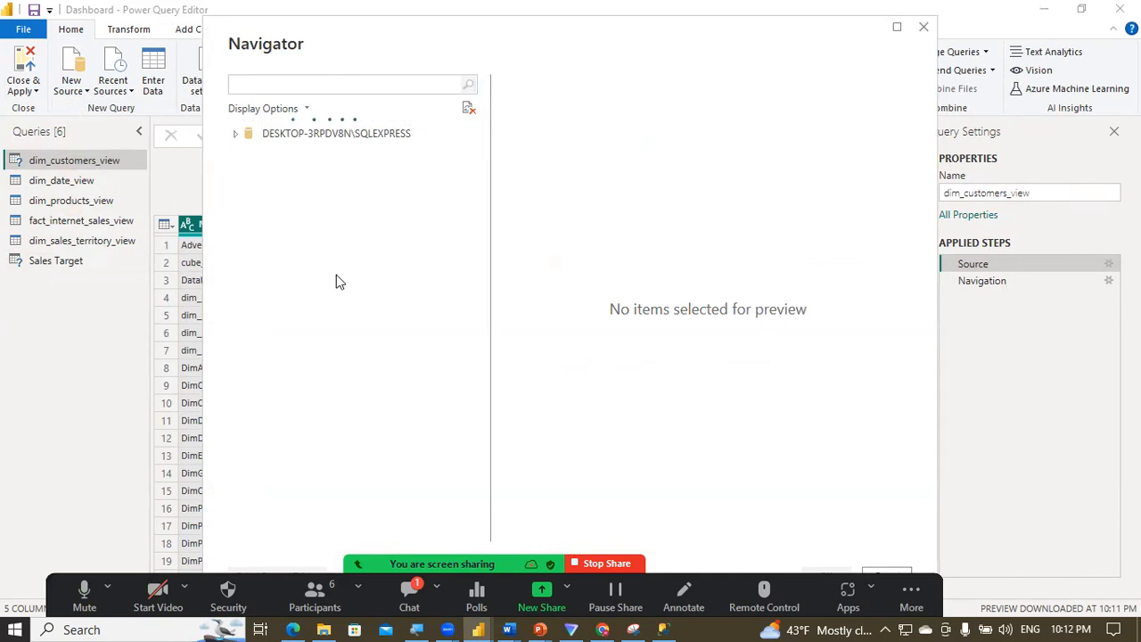
{"action": "left_click", "coordinate": [238, 136]}
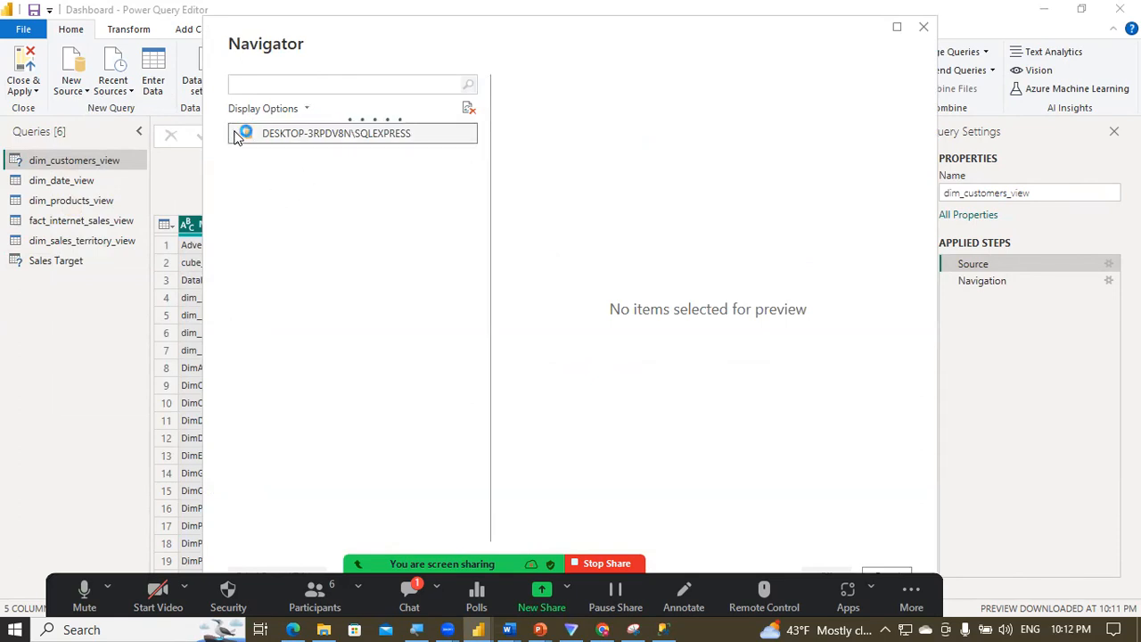
Step: Switch to the ezgif page in Chrome and convert the loaded video to a GIF with the existing settings
{"action": "left_click", "coordinate": [604, 629]}
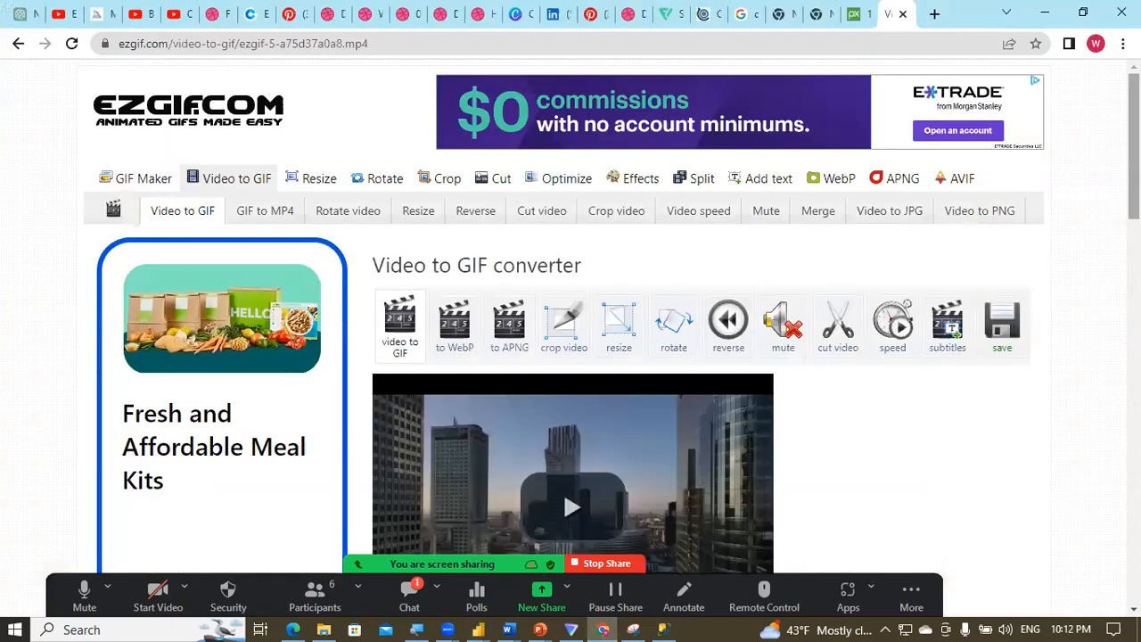
{"action": "scroll", "coordinate": [570, 321], "scroll_direction": "down", "scroll_amount": 3}
{"action": "scroll", "coordinate": [571, 321], "scroll_direction": "up", "scroll_amount": 1}
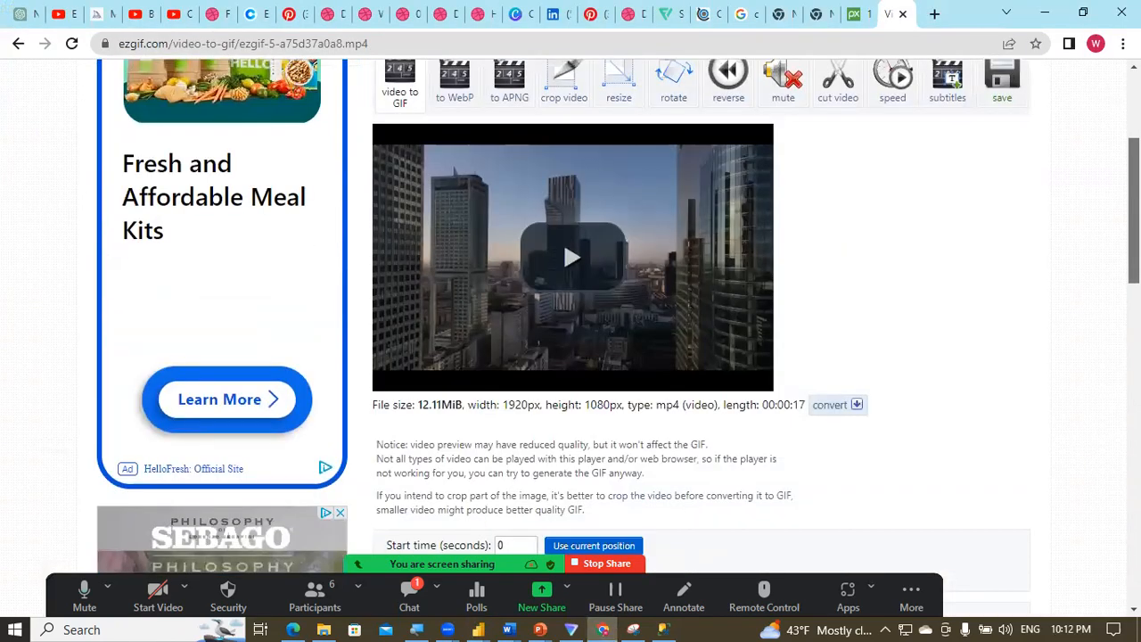
{"action": "scroll", "coordinate": [571, 321], "scroll_direction": "down", "scroll_amount": 5}
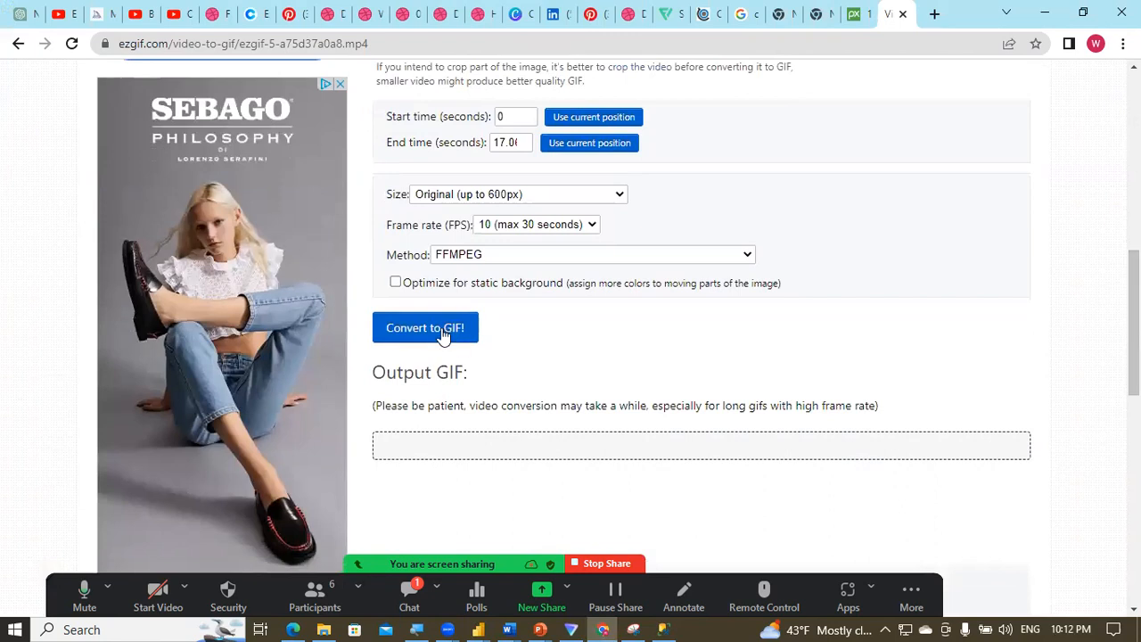
{"action": "left_click", "coordinate": [441, 328]}
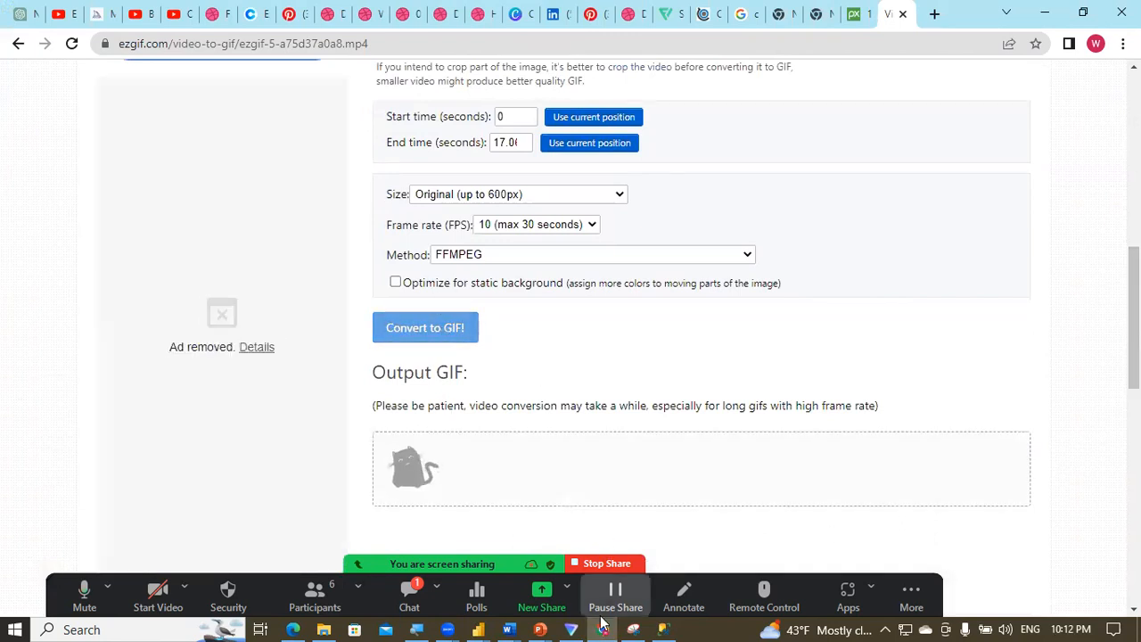
Step: Check the server's entry in the Power Query Navigator, then launch Microsoft SQL Server Management Studio 18
{"action": "mouse_move", "coordinate": [478, 629]}
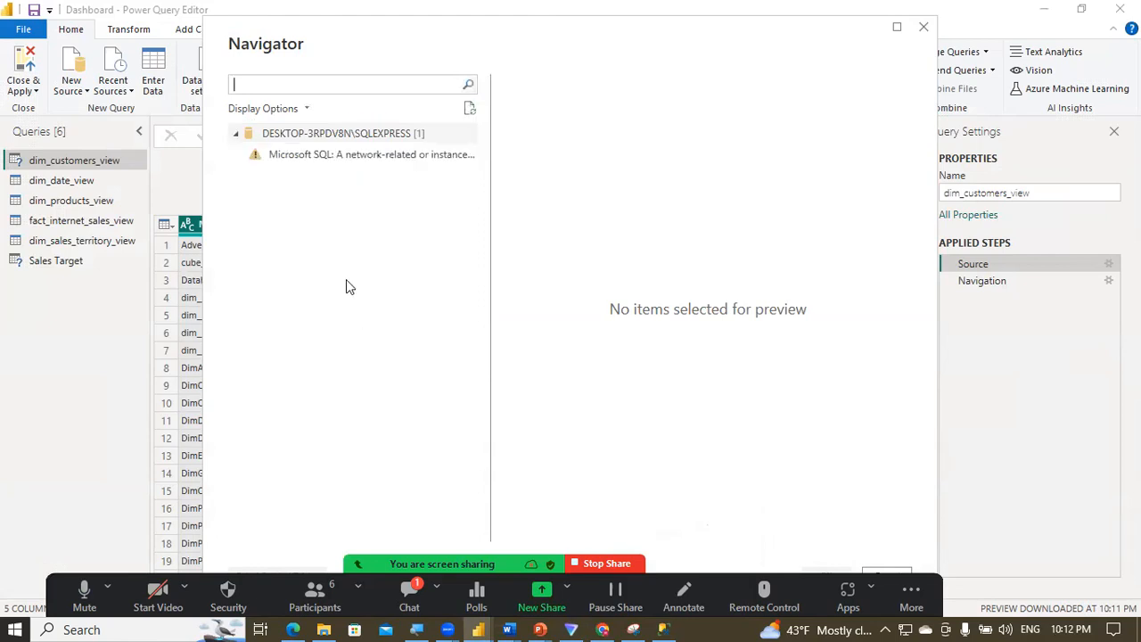
{"action": "left_click", "coordinate": [384, 159]}
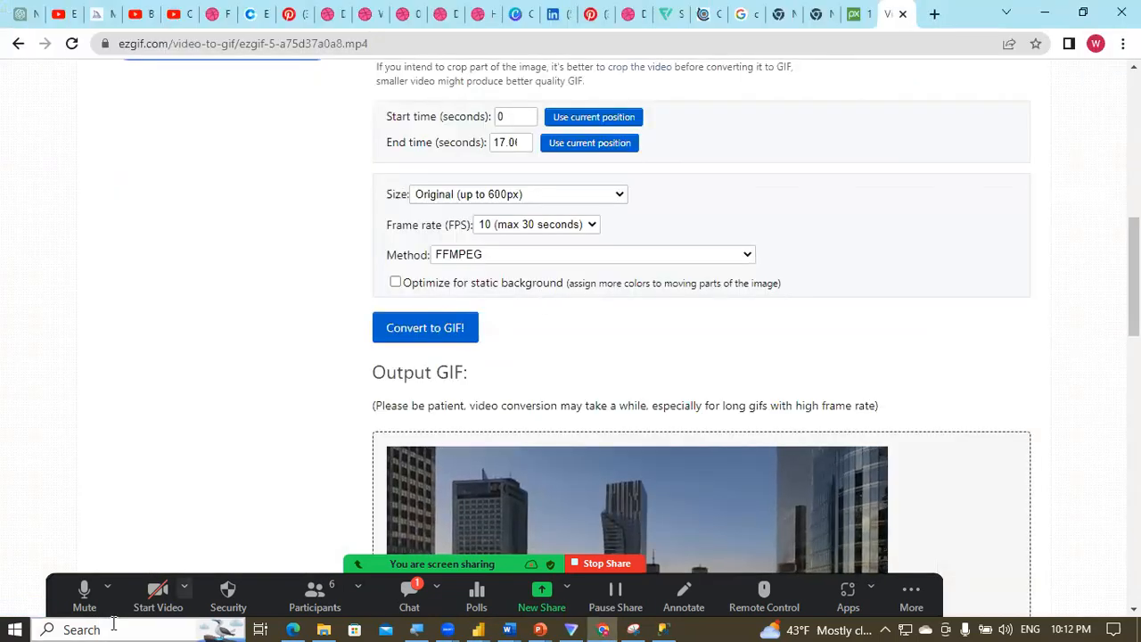
{"action": "left_click", "coordinate": [101, 628]}
{"action": "type", "text": "ssms"}
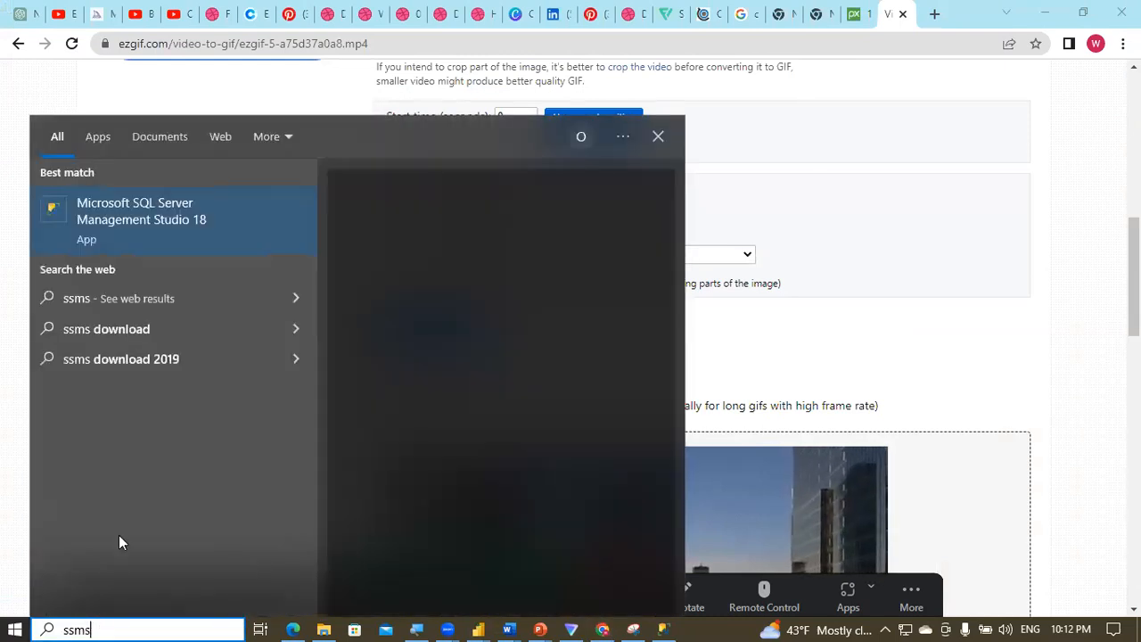
{"action": "left_click", "coordinate": [159, 212]}
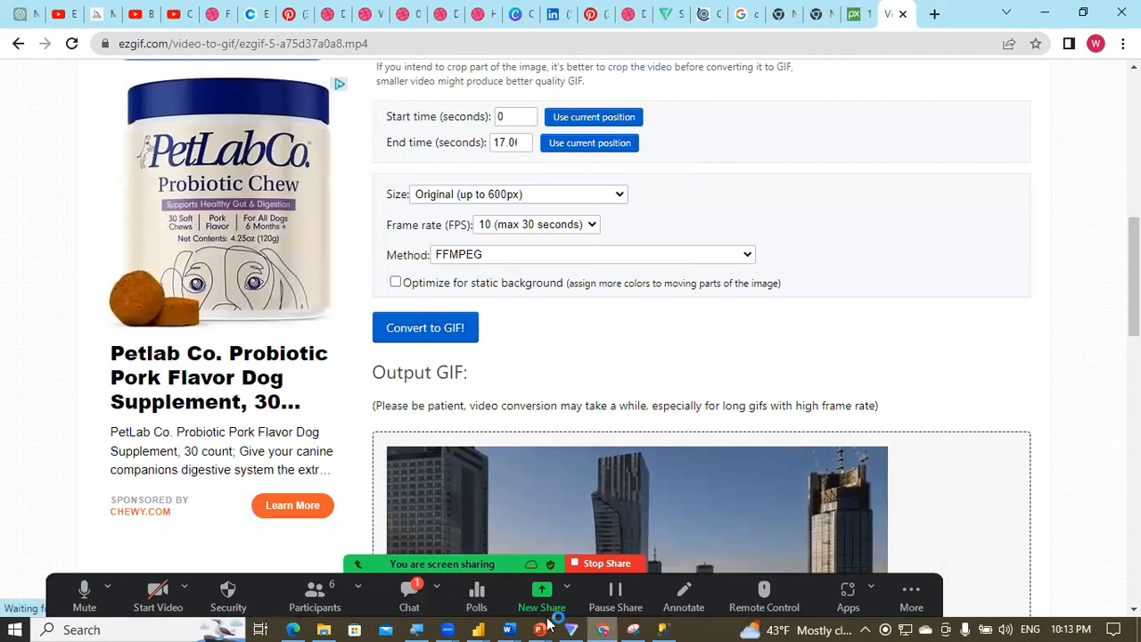
Step: Return to the ezgif page in Chrome and save the converted GIF to the computer
{"action": "mouse_move", "coordinate": [480, 629]}
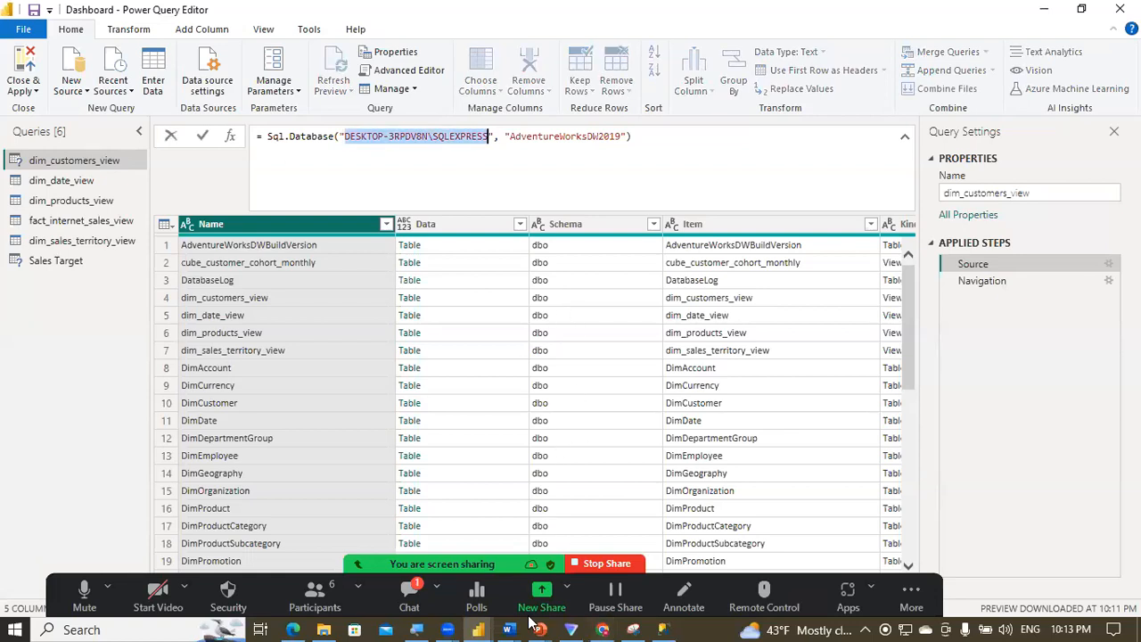
{"action": "left_click", "coordinate": [606, 623]}
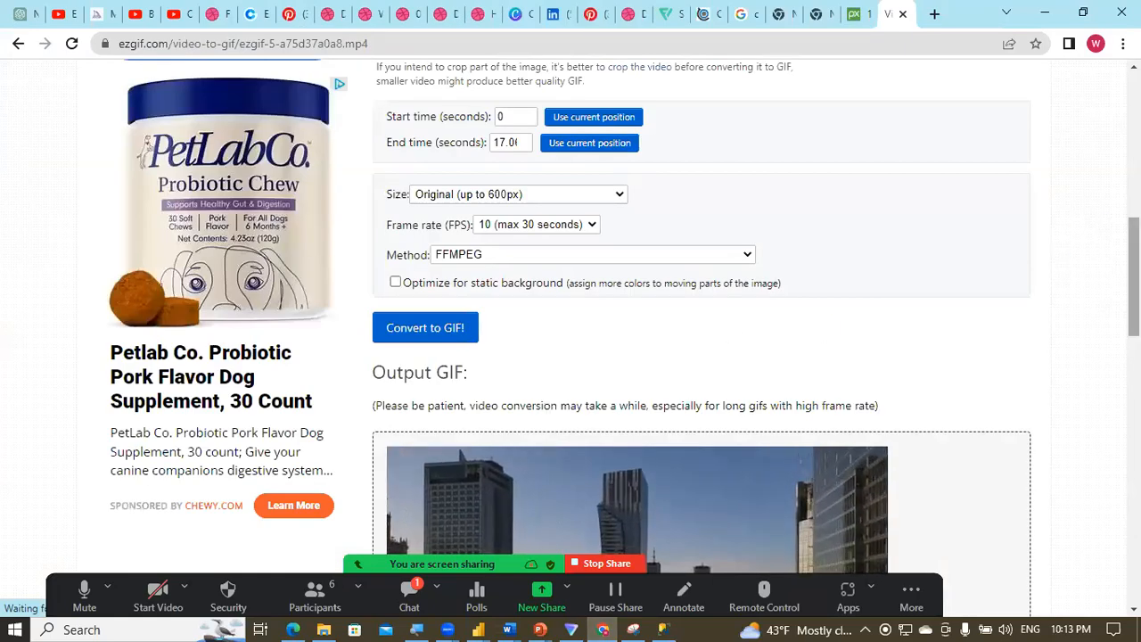
{"action": "scroll", "coordinate": [571, 339], "scroll_direction": "down", "scroll_amount": 5}
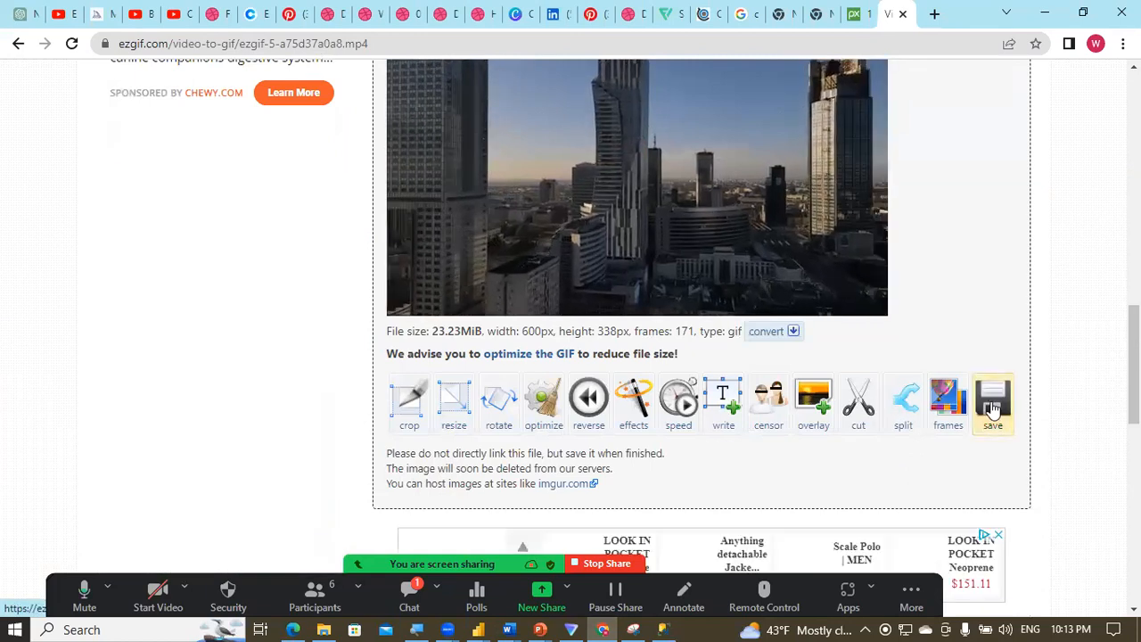
{"action": "left_click", "coordinate": [993, 409]}
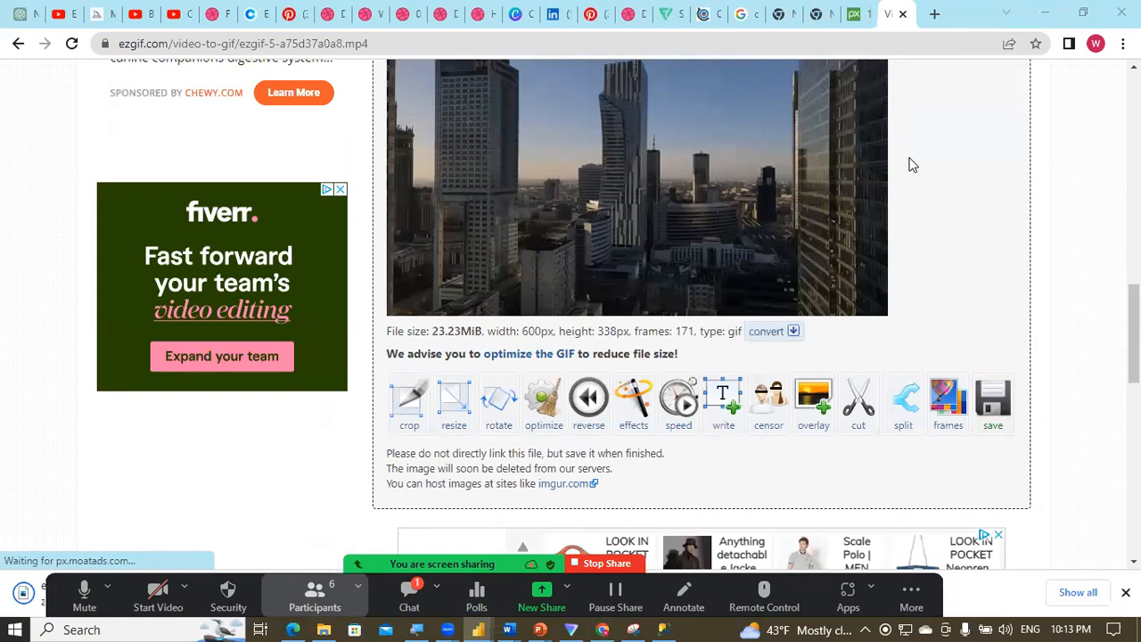
Step: In Power BI Desktop, browse the Downloads folder for ezgif.com-video-to-gif.gif as the report page's canvas background image
{"action": "key", "text": "alt+Tab"}
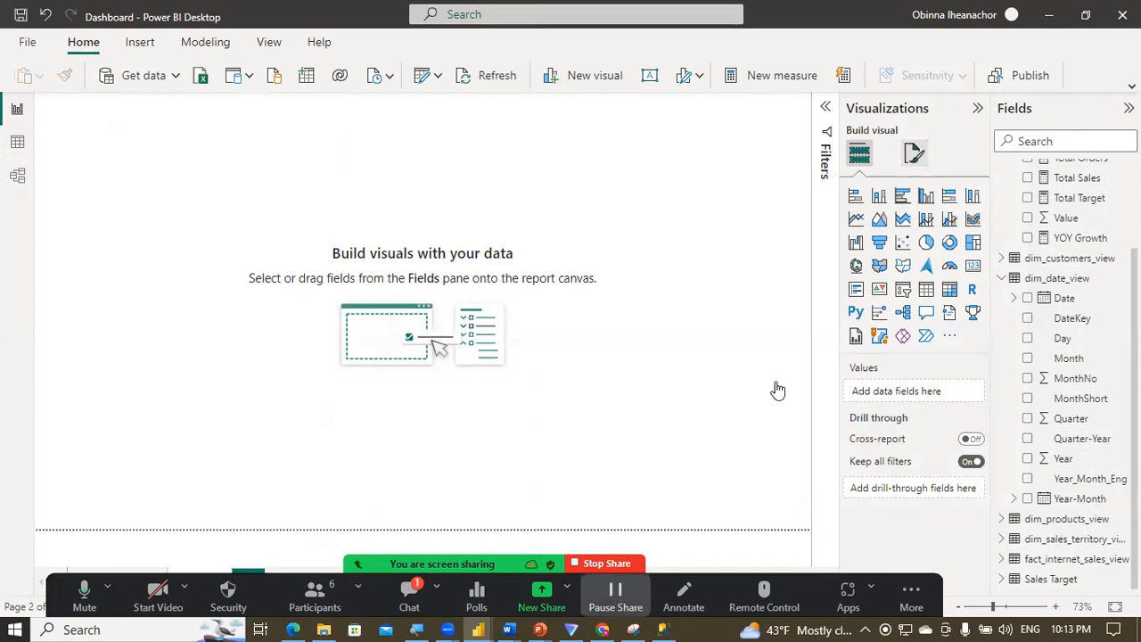
{"action": "left_click", "coordinate": [914, 153]}
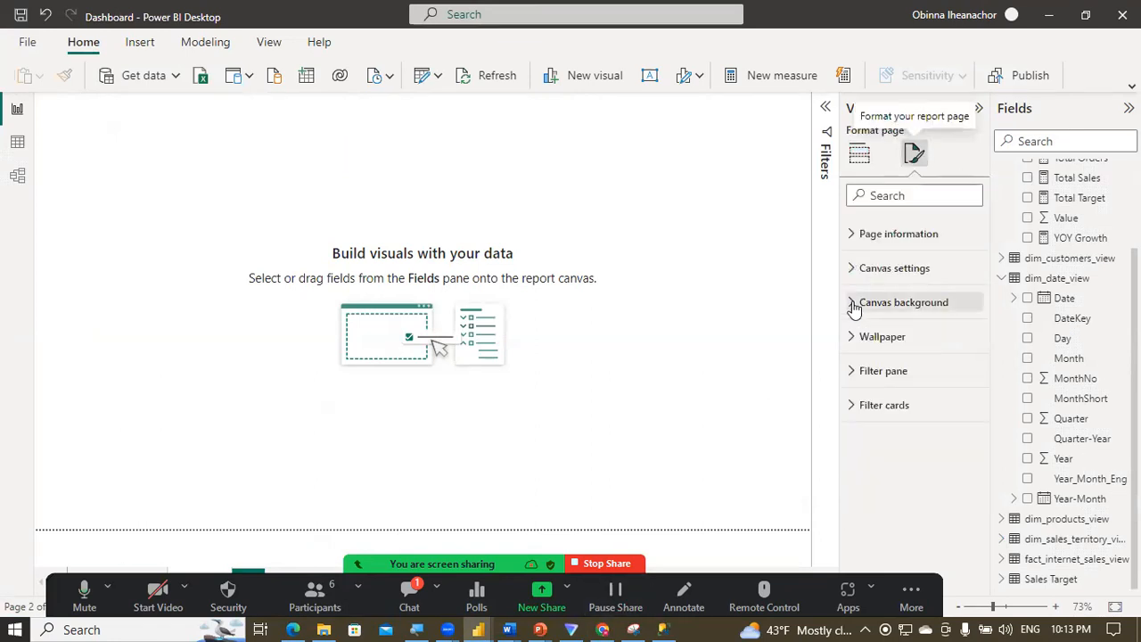
{"action": "left_click", "coordinate": [906, 302]}
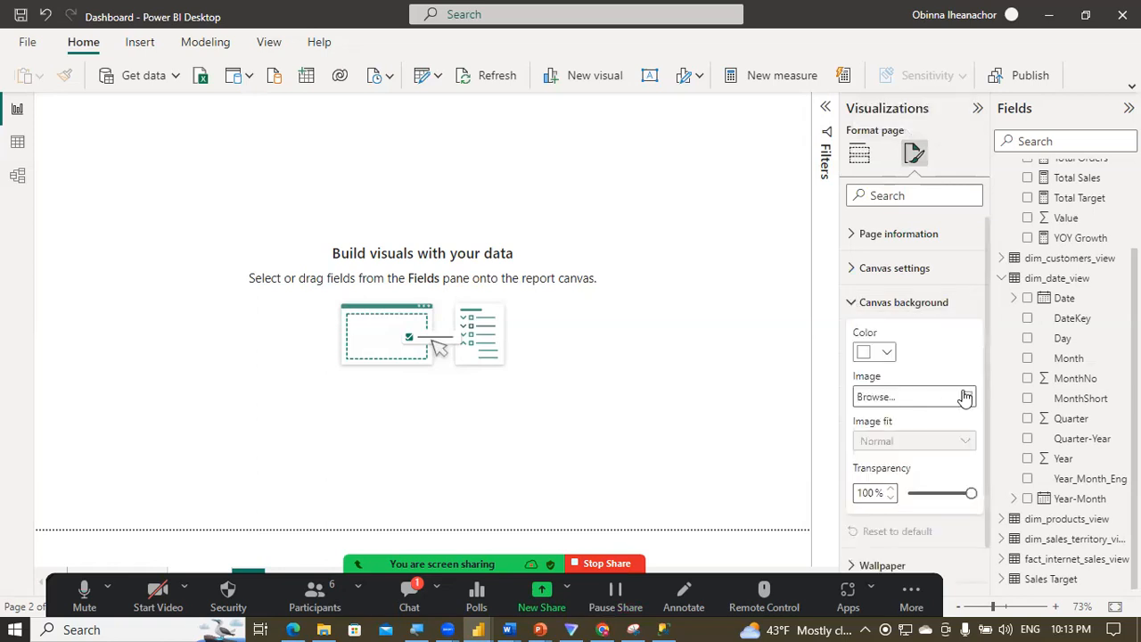
{"action": "left_click", "coordinate": [967, 397]}
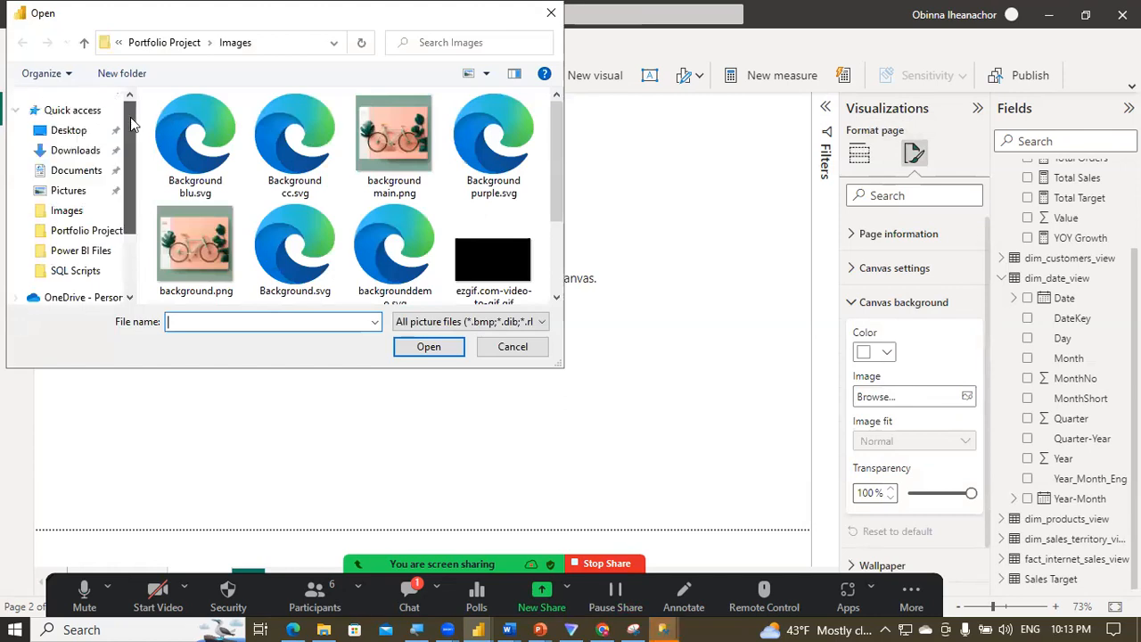
{"action": "left_click", "coordinate": [78, 151]}
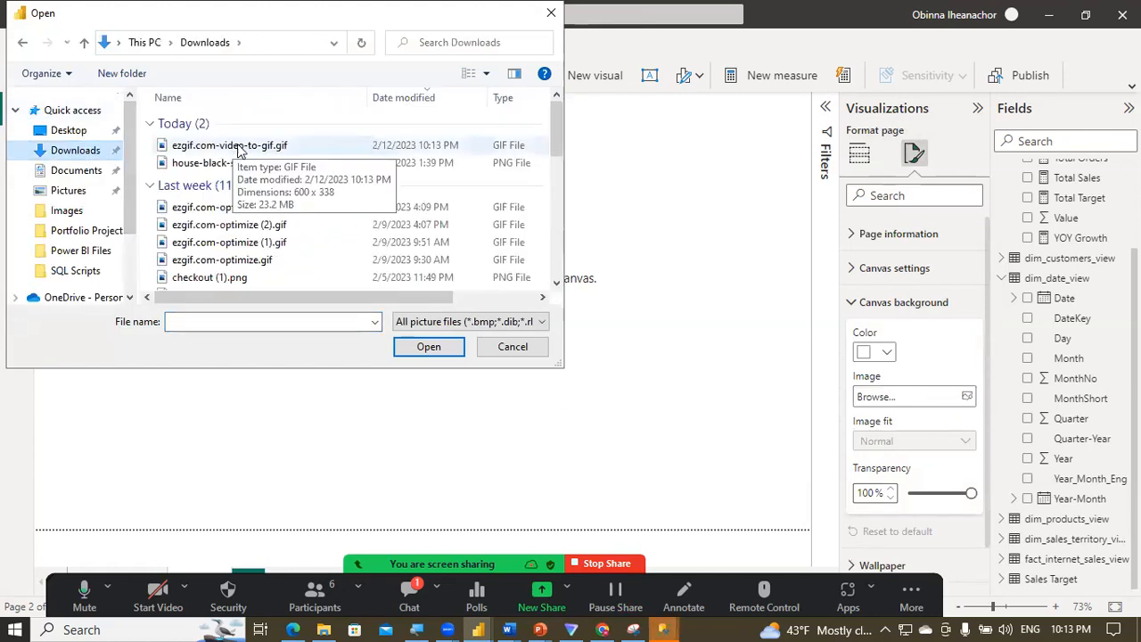
{"action": "left_click", "coordinate": [513, 346]}
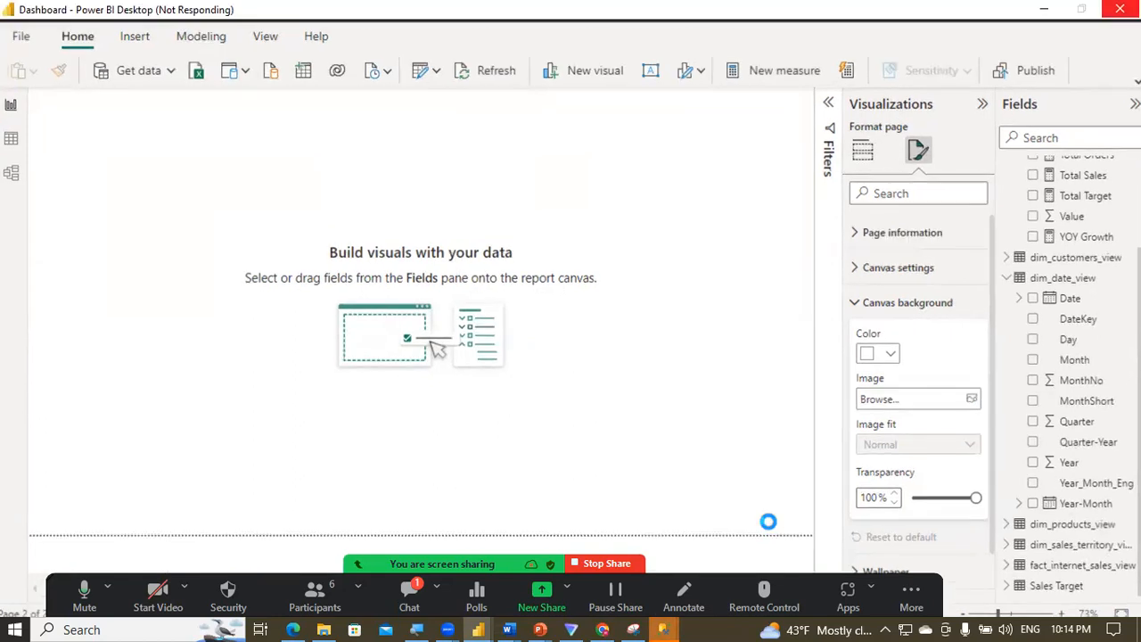
Step: Connect SQL Server Management Studio to DESKTOP-3RPDV8N\SQLEXPRESS with Windows Authentication and switch back to the Power Query Editor
{"action": "mouse_move", "coordinate": [665, 626]}
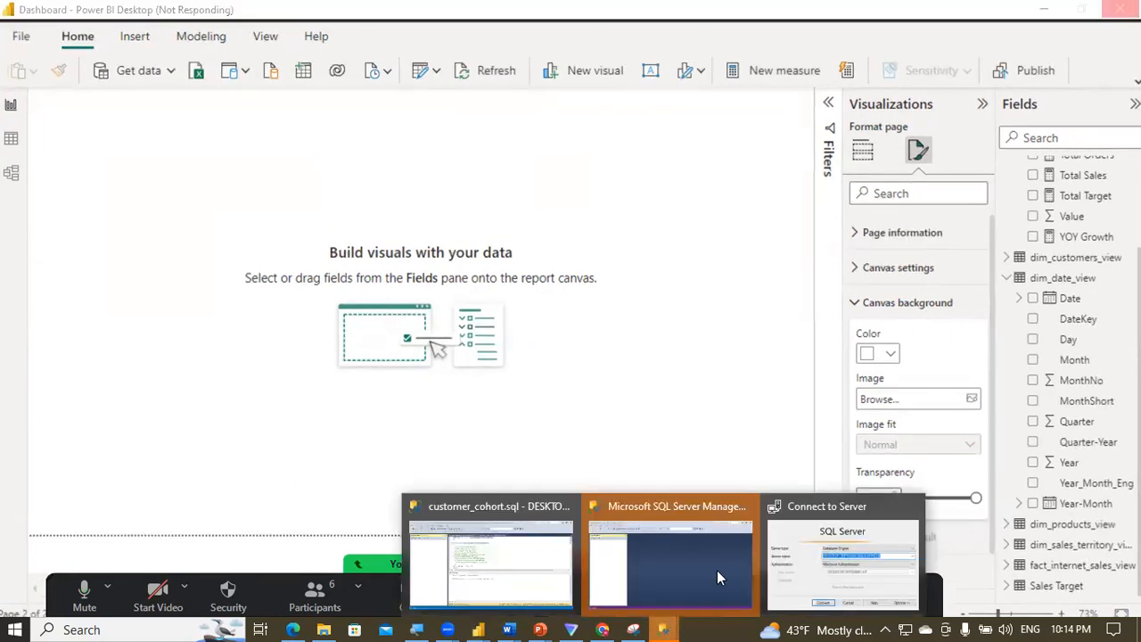
{"action": "left_click", "coordinate": [789, 571]}
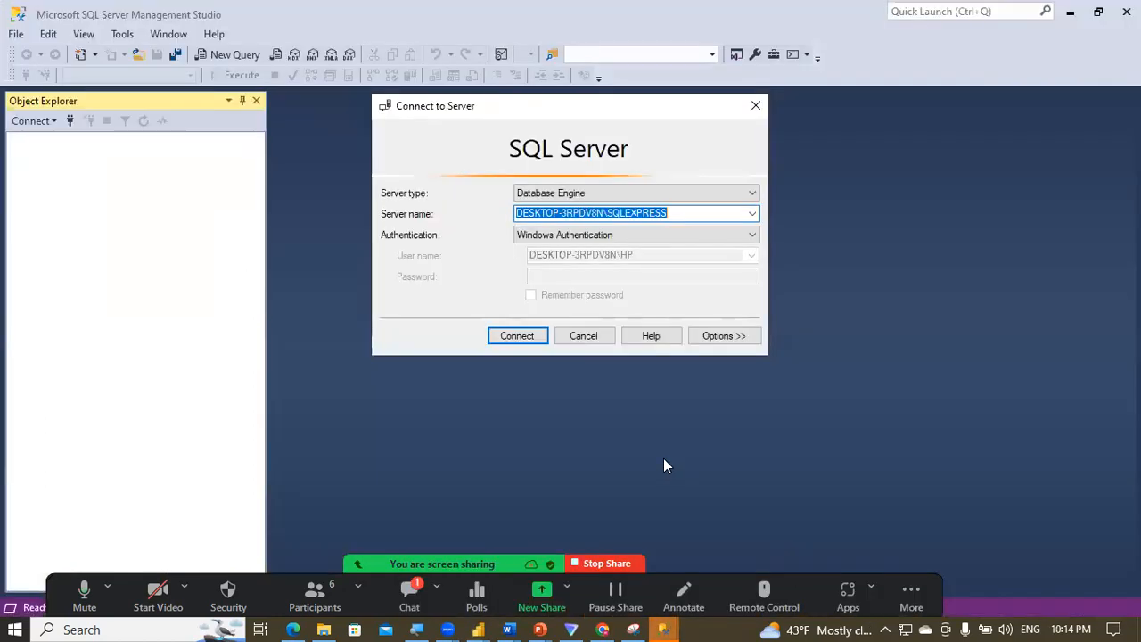
{"action": "left_click", "coordinate": [517, 339]}
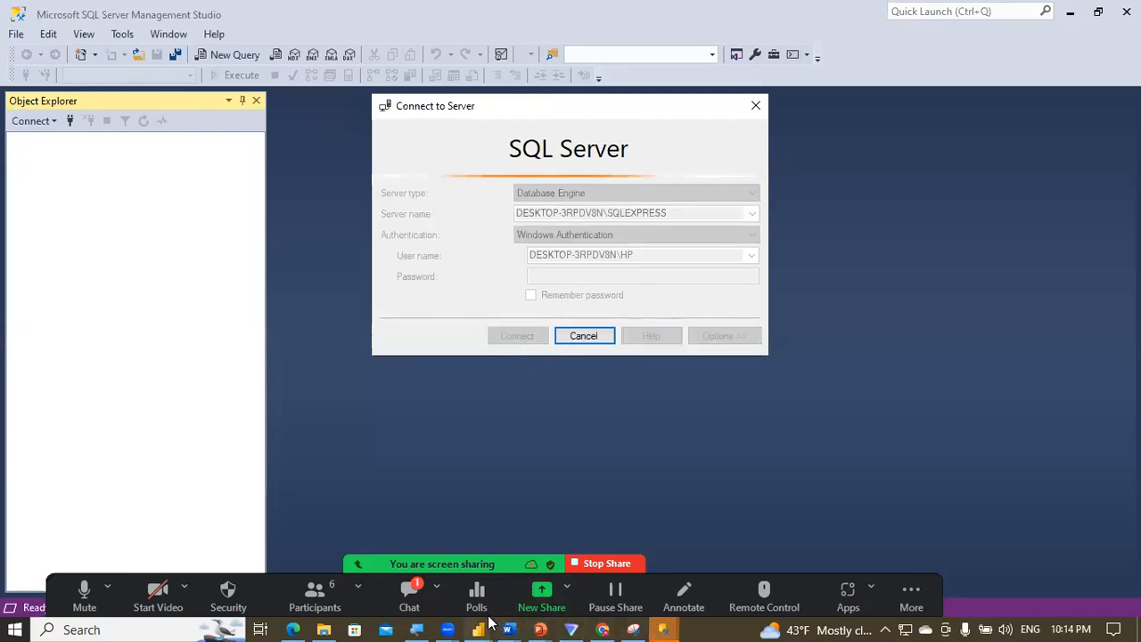
{"action": "mouse_move", "coordinate": [490, 624]}
{"action": "left_click", "coordinate": [631, 583]}
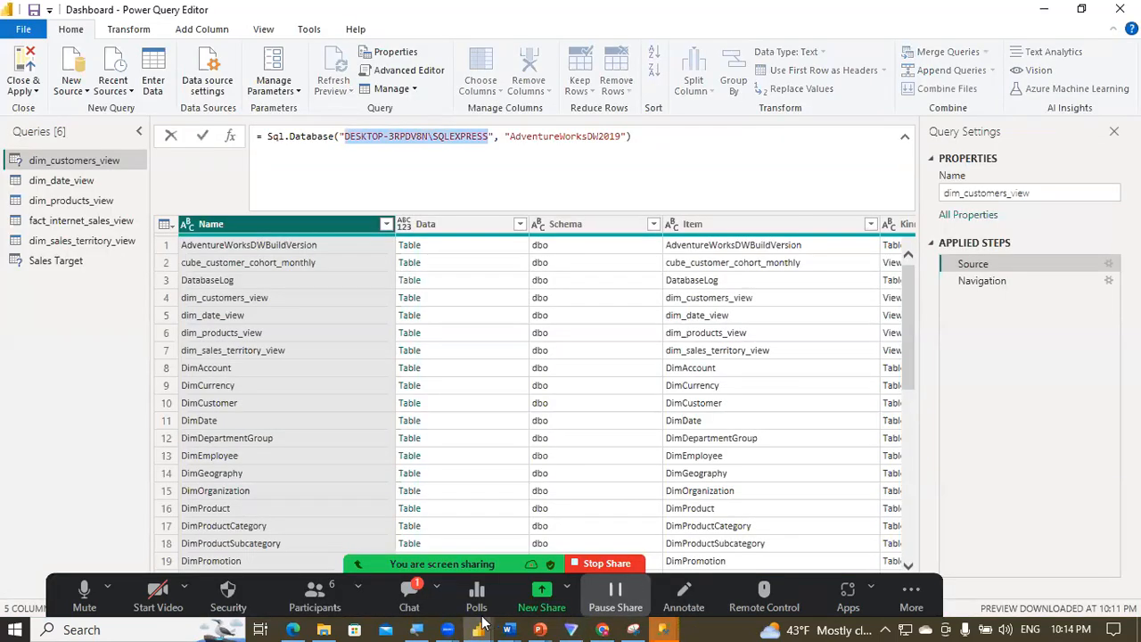
Step: Back in Power BI Desktop, set Page 2's canvas background to 0% transparency and its image fit to Fit
{"action": "mouse_move", "coordinate": [482, 624]}
{"action": "left_click", "coordinate": [354, 596]}
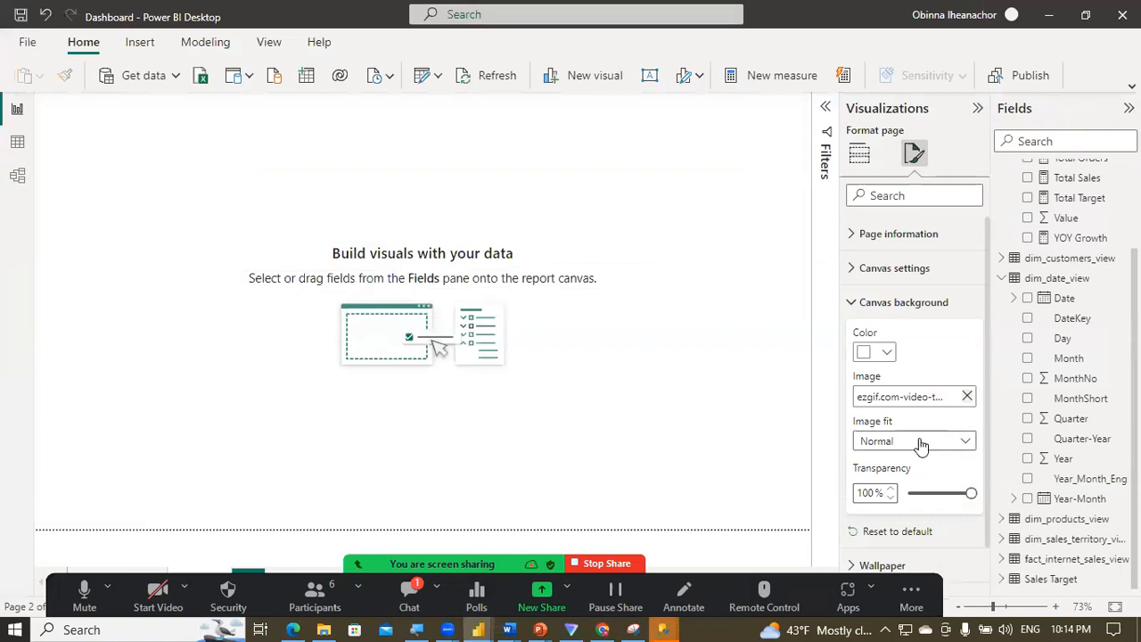
{"action": "left_click", "coordinate": [968, 492]}
{"action": "left_click_drag", "start_coordinate": [887, 497], "coordinate": [891, 497]}
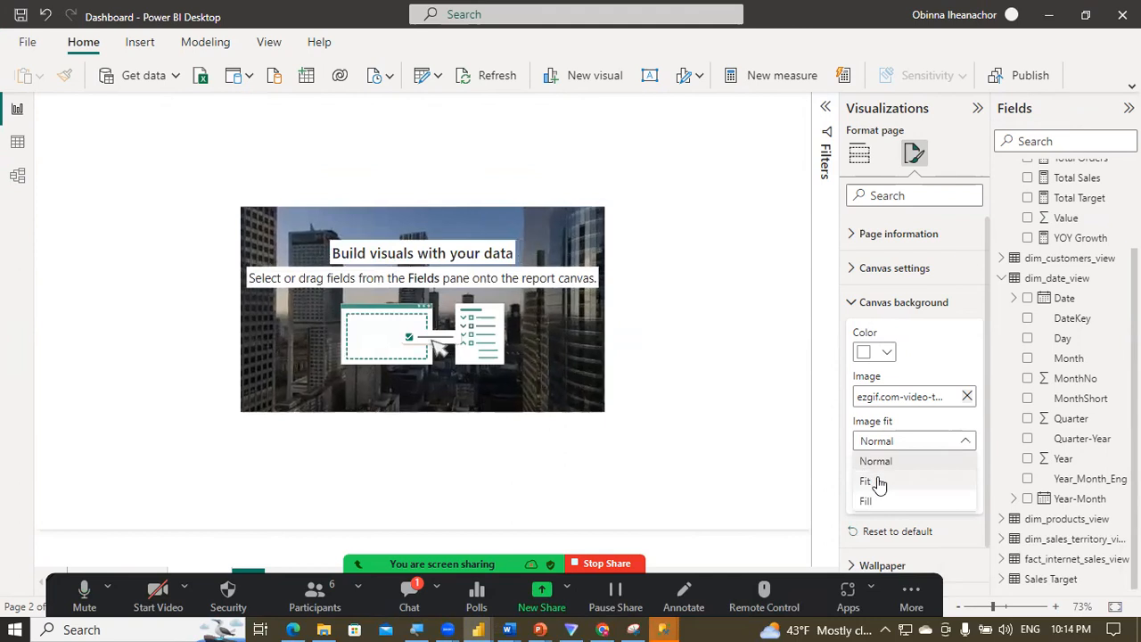
{"action": "left_click", "coordinate": [872, 481]}
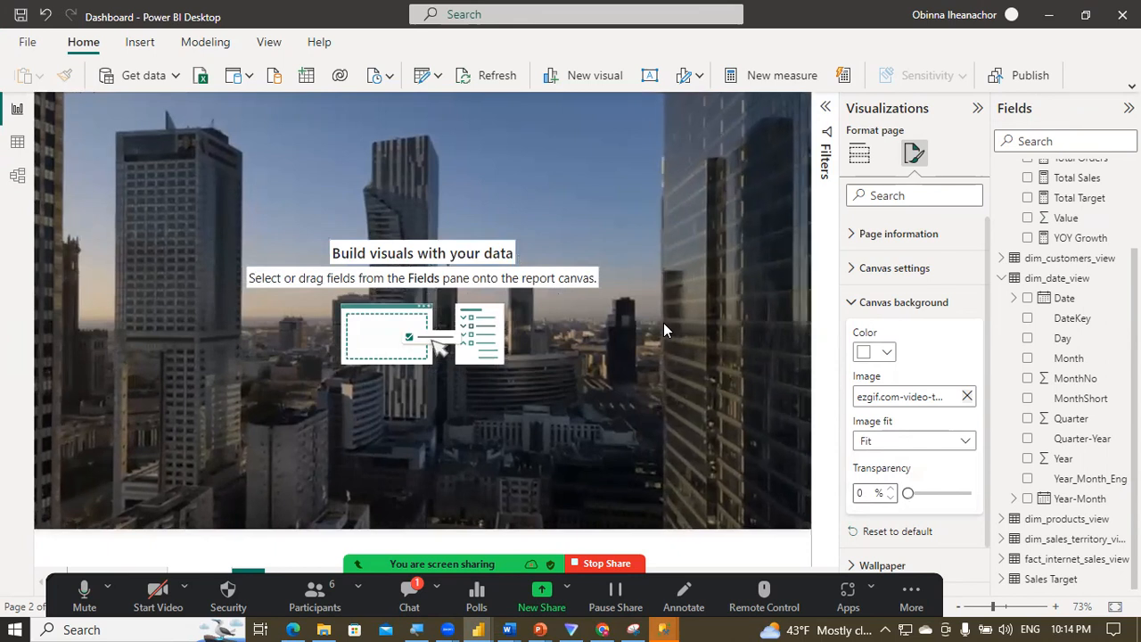
{"action": "left_click", "coordinate": [854, 303]}
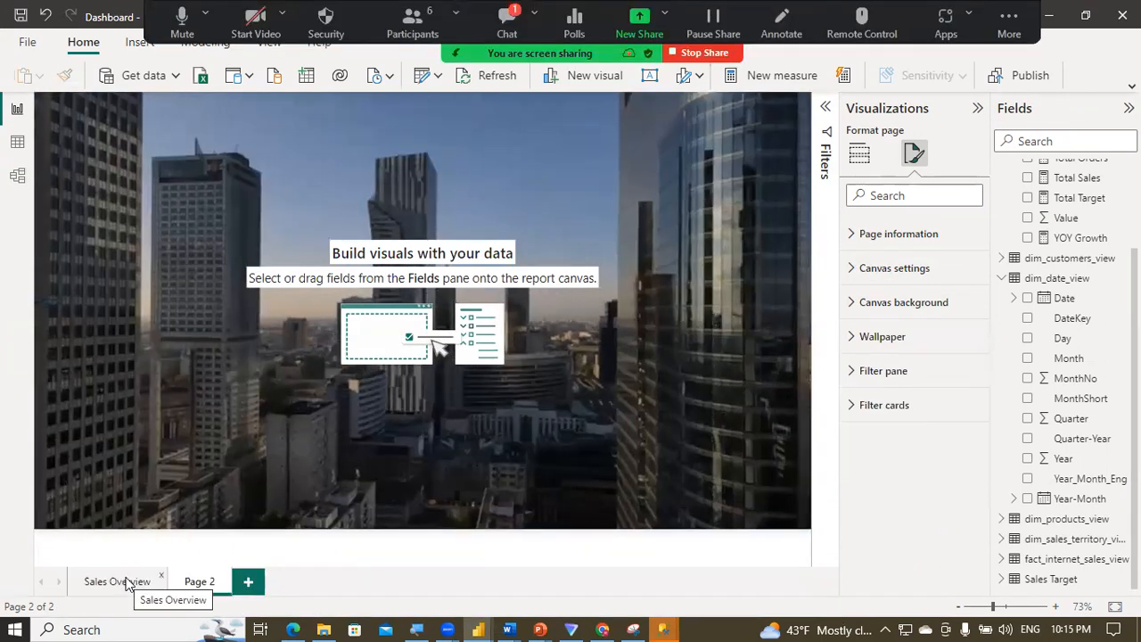
Step: Copy the Adventure Works logo from the Sales Overview page onto Page 2 and move it to the page's upper-right area
{"action": "left_click", "coordinate": [129, 584]}
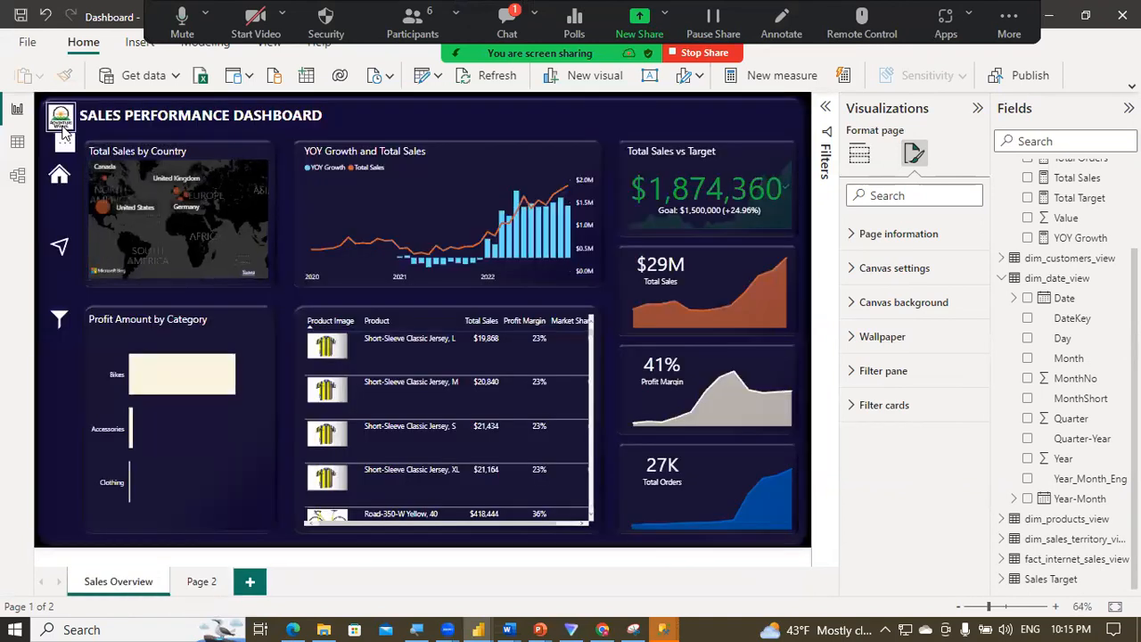
{"action": "left_click", "coordinate": [62, 124]}
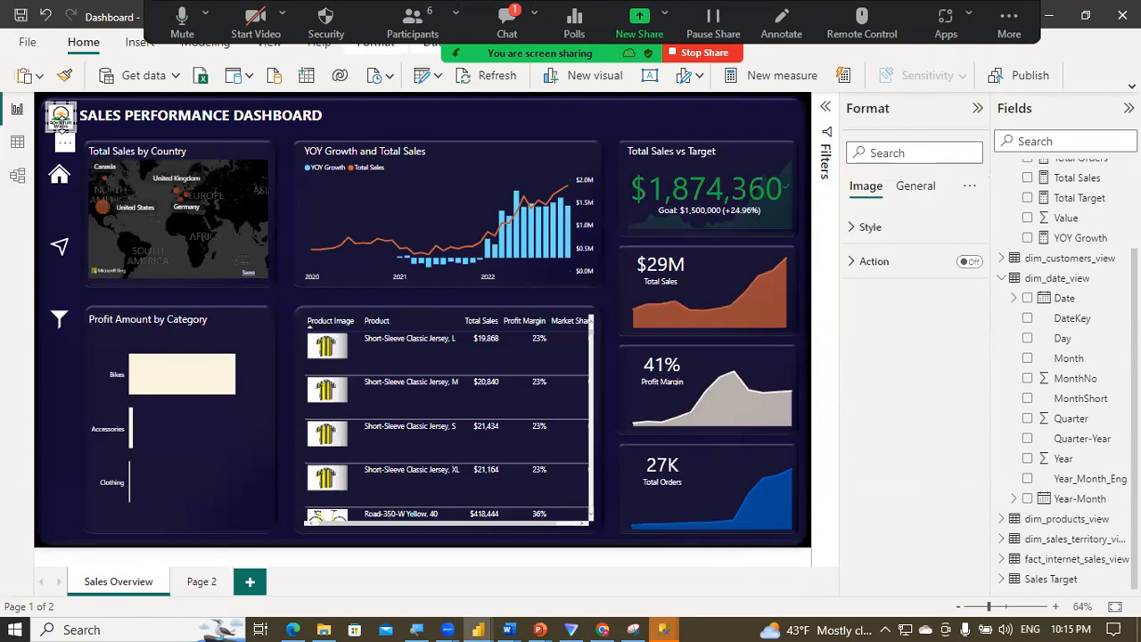
{"action": "left_click", "coordinate": [202, 581]}
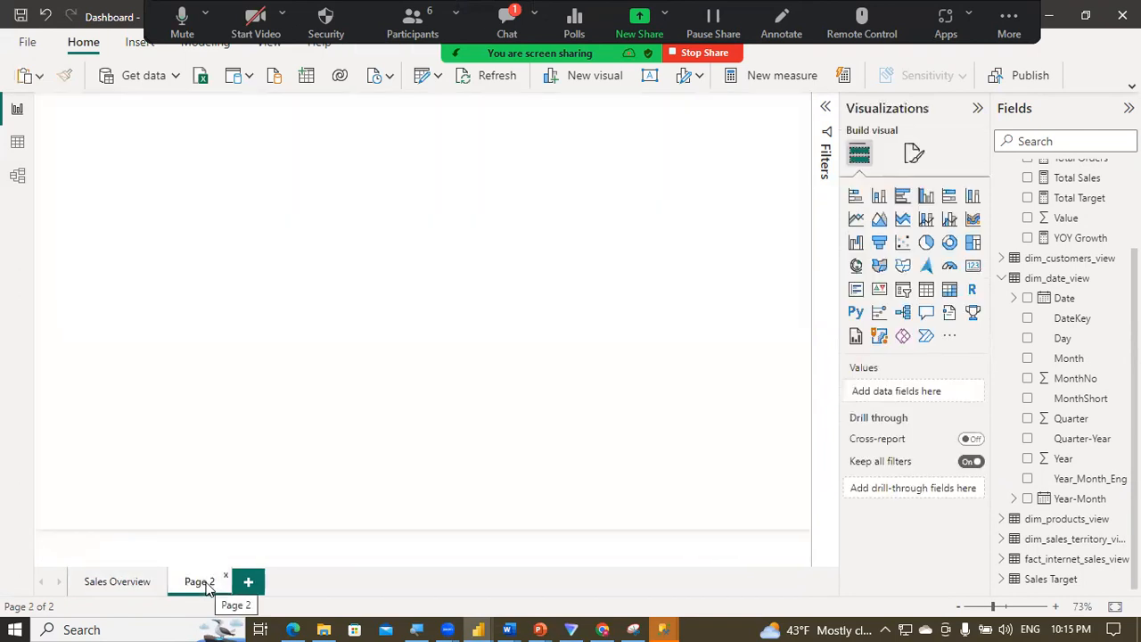
{"action": "key", "text": "ctrl+v"}
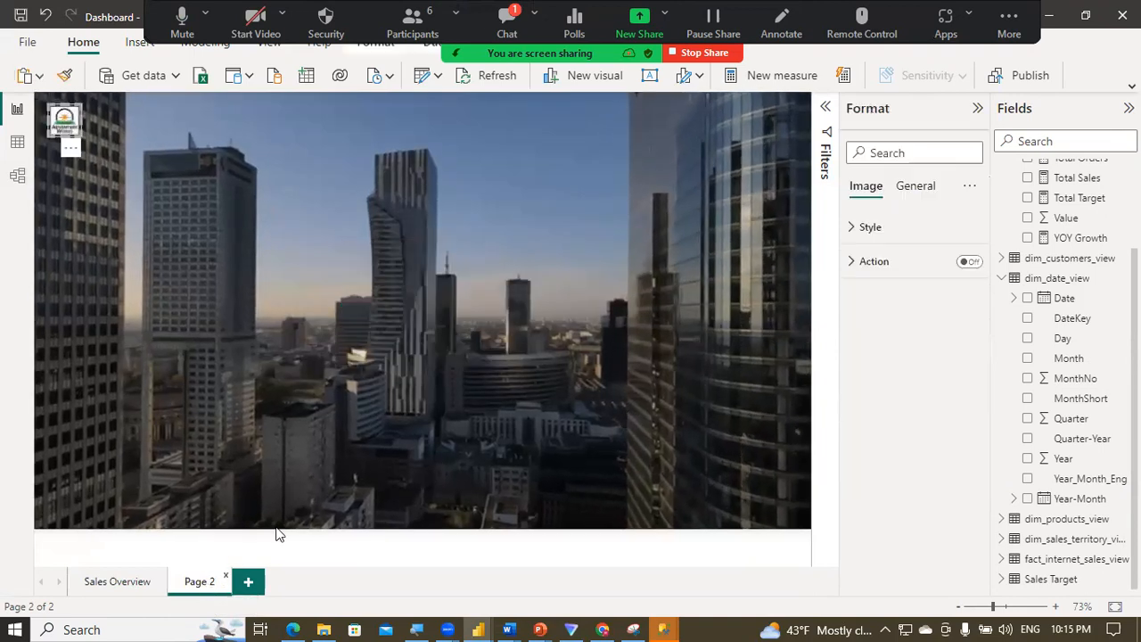
{"action": "left_click_drag", "start_coordinate": [71, 151], "coordinate": [747, 147]}
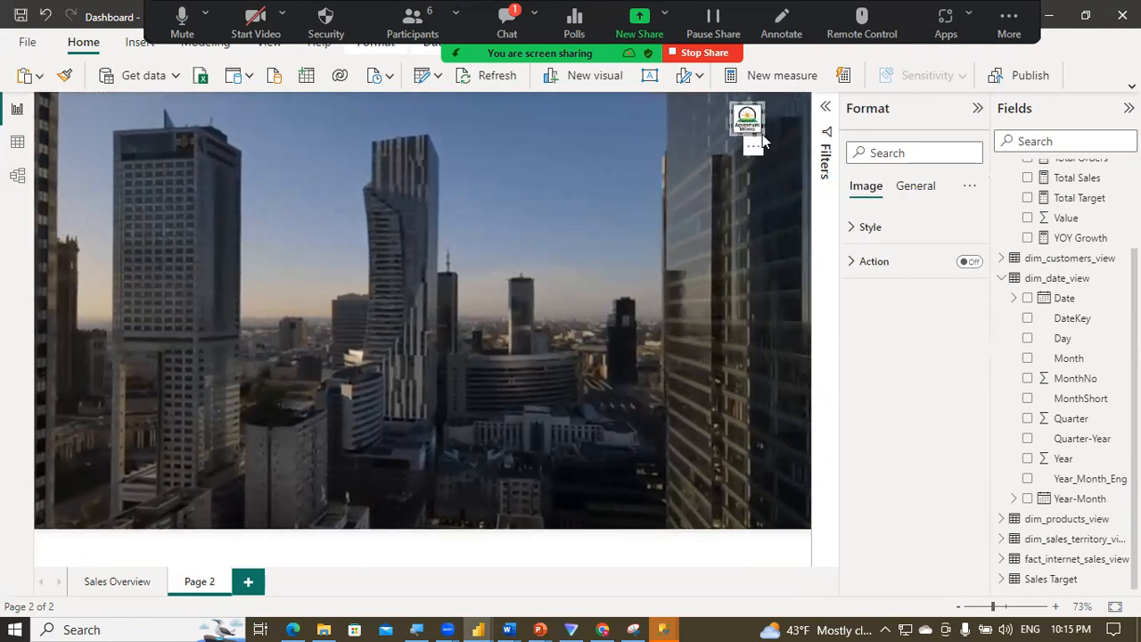
{"action": "left_click", "coordinate": [764, 136]}
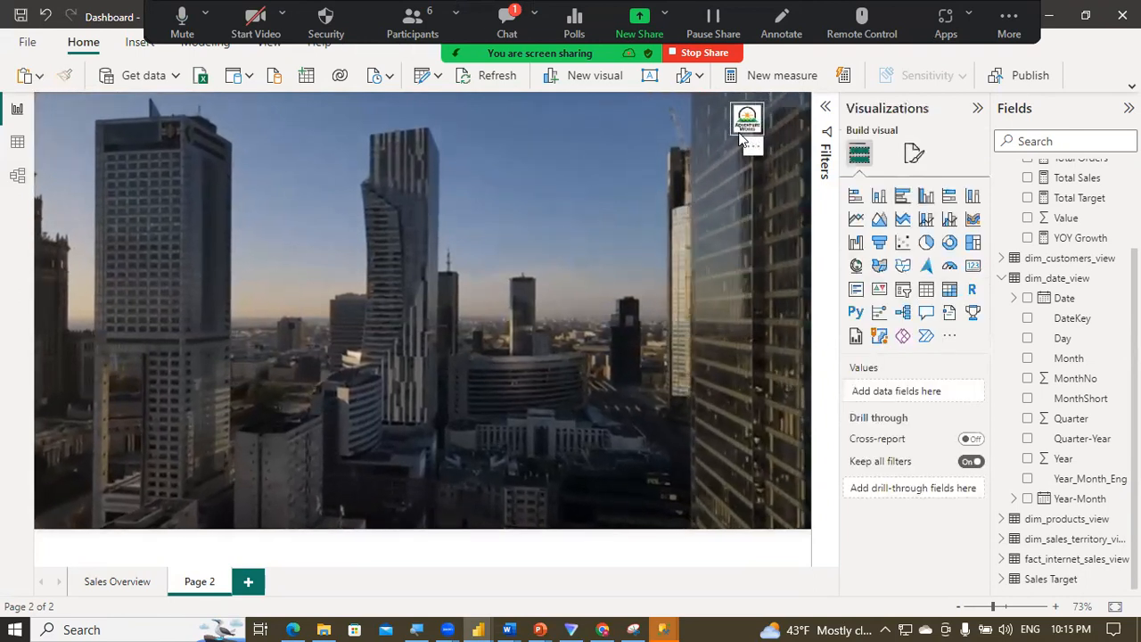
Step: Enlarge the Adventure Works logo on Page 2 and fit it into the page's upper-right corner
{"action": "left_click", "coordinate": [749, 135]}
{"action": "left_click_drag", "start_coordinate": [726, 130], "coordinate": [585, 241]}
{"action": "left_click_drag", "start_coordinate": [660, 243], "coordinate": [703, 232]}
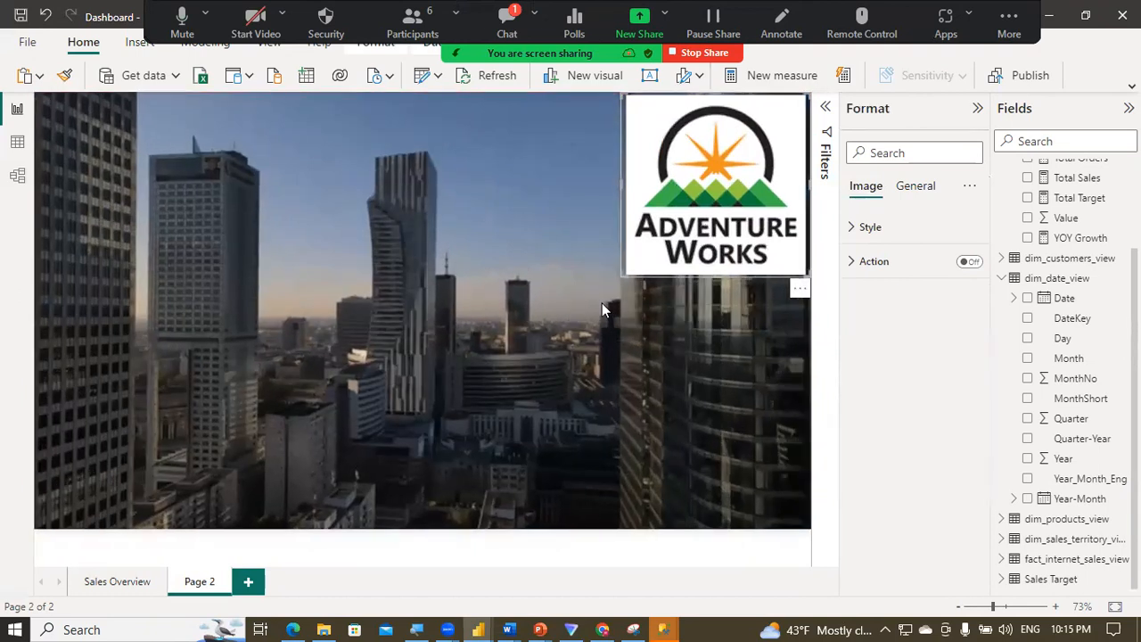
{"action": "left_click", "coordinate": [602, 303]}
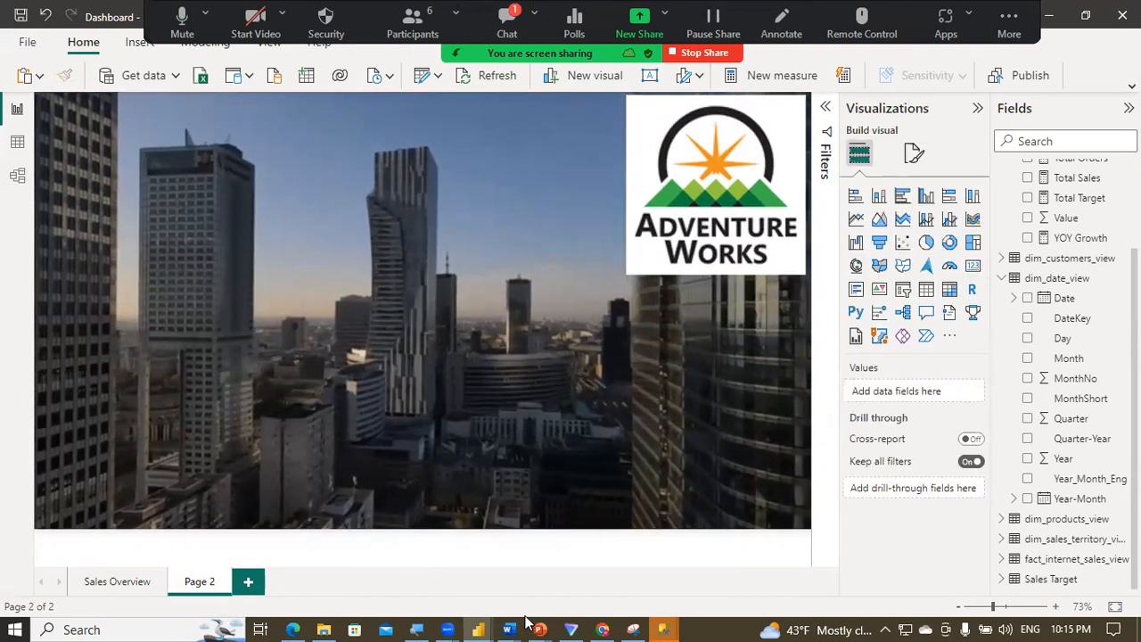
Step: In SQL Server Management Studio, dismiss the connection error and retry connecting to DESKTOP-3RPDV8N\SQLEXPRESS with Windows Authentication
{"action": "mouse_move", "coordinate": [665, 622]}
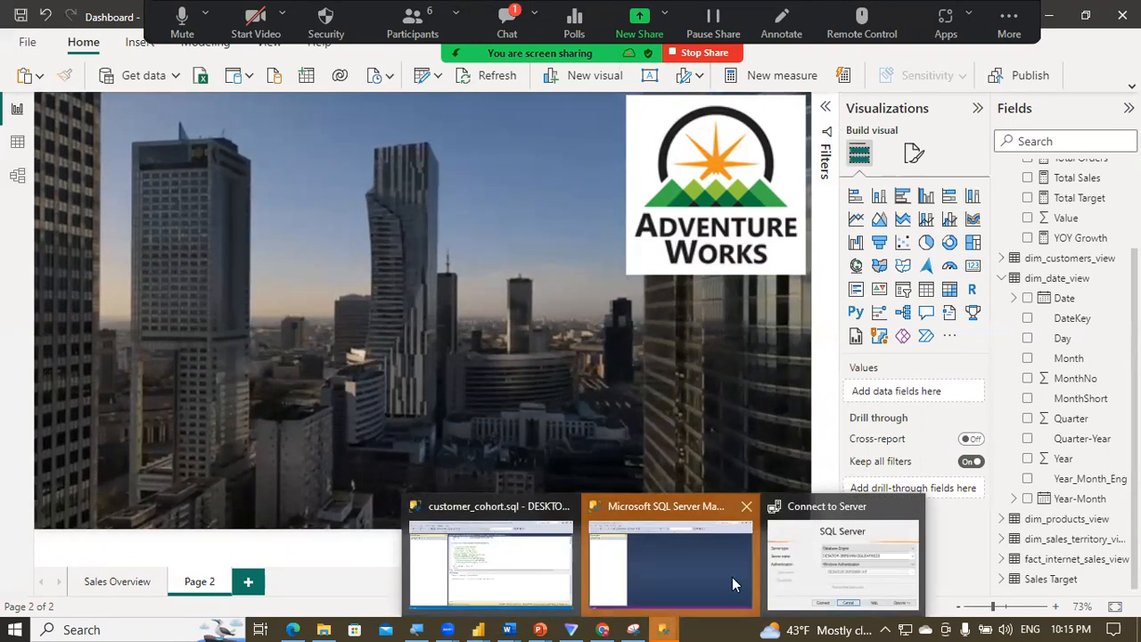
{"action": "left_click", "coordinate": [809, 574]}
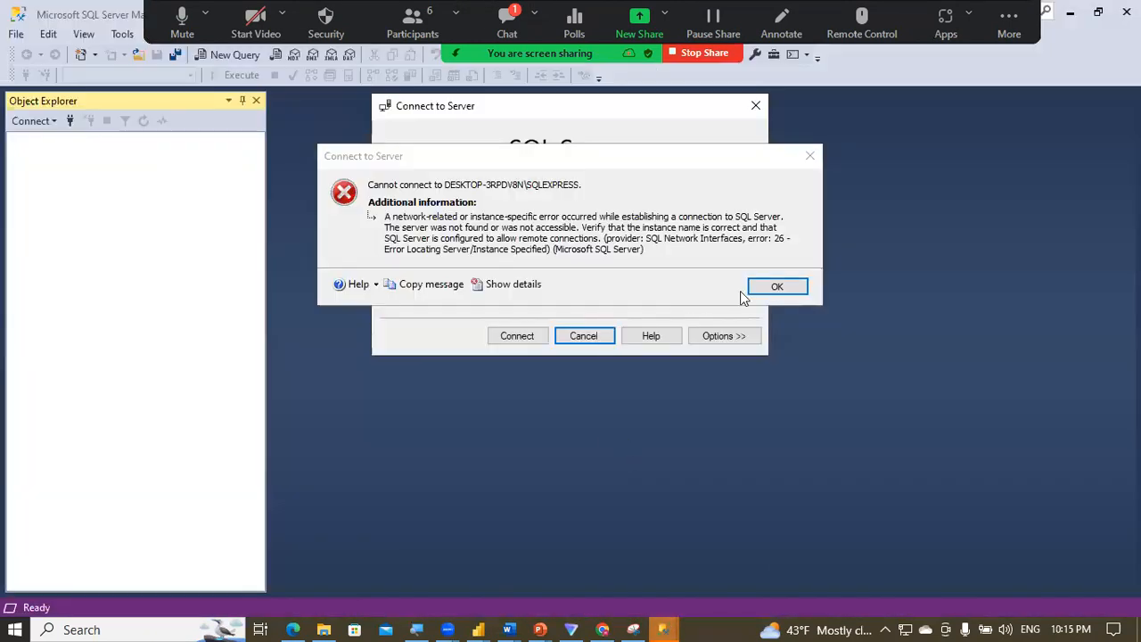
{"action": "left_click", "coordinate": [774, 288]}
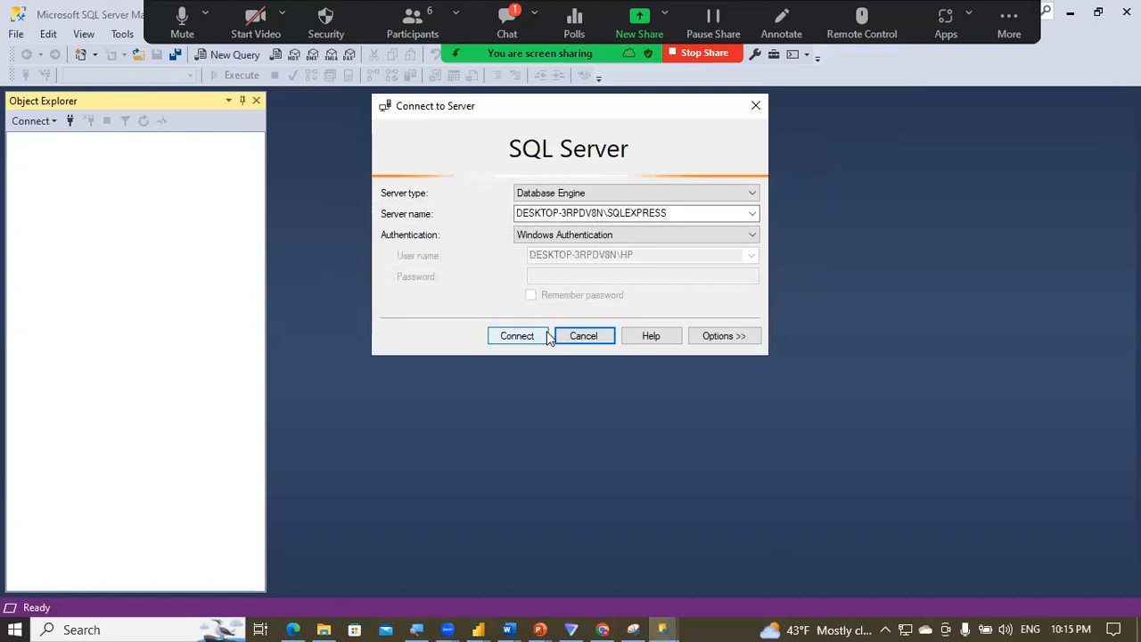
{"action": "left_click", "coordinate": [523, 332]}
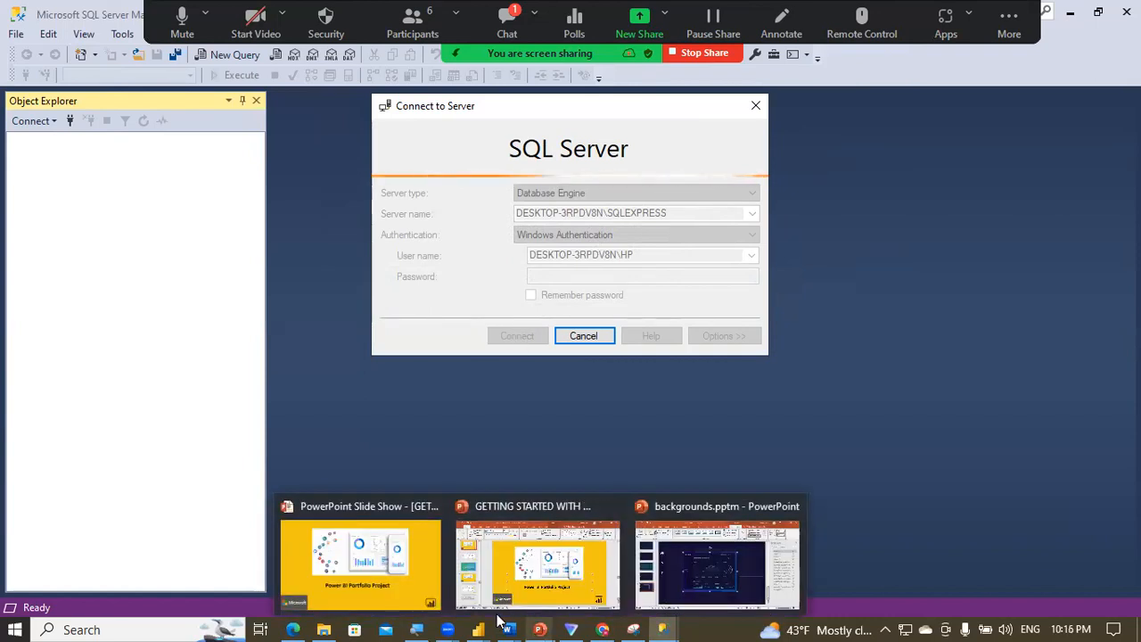
Step: Check the Source step in the Power Query Editor, then switch to the Power BI Desktop report containing the Customer Cohort page
{"action": "mouse_move", "coordinate": [483, 624]}
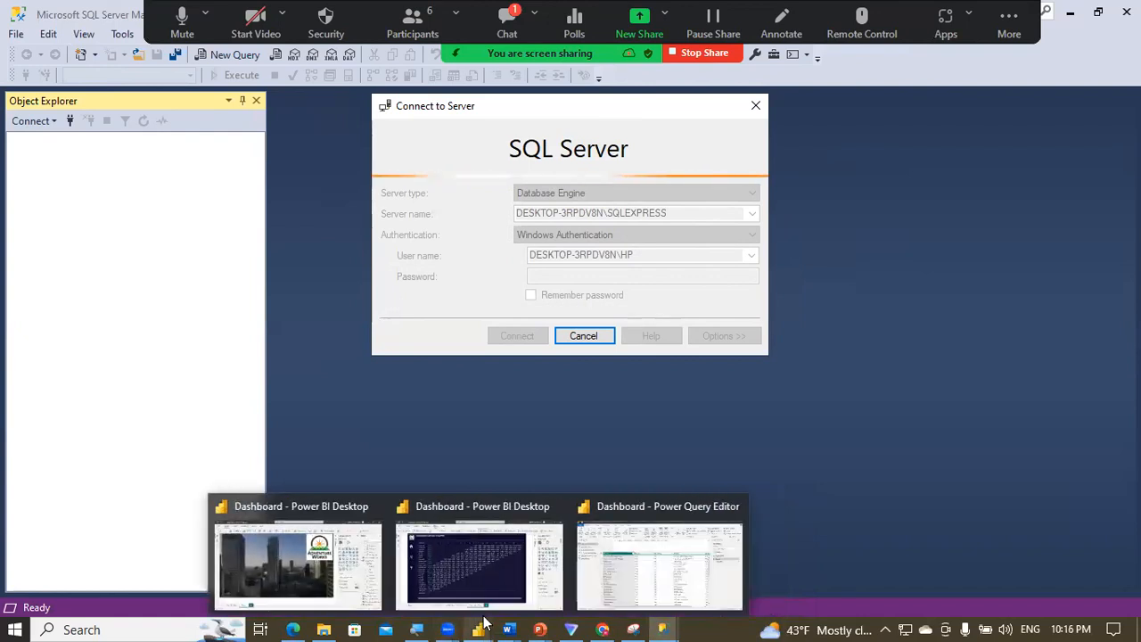
{"action": "left_click", "coordinate": [608, 577]}
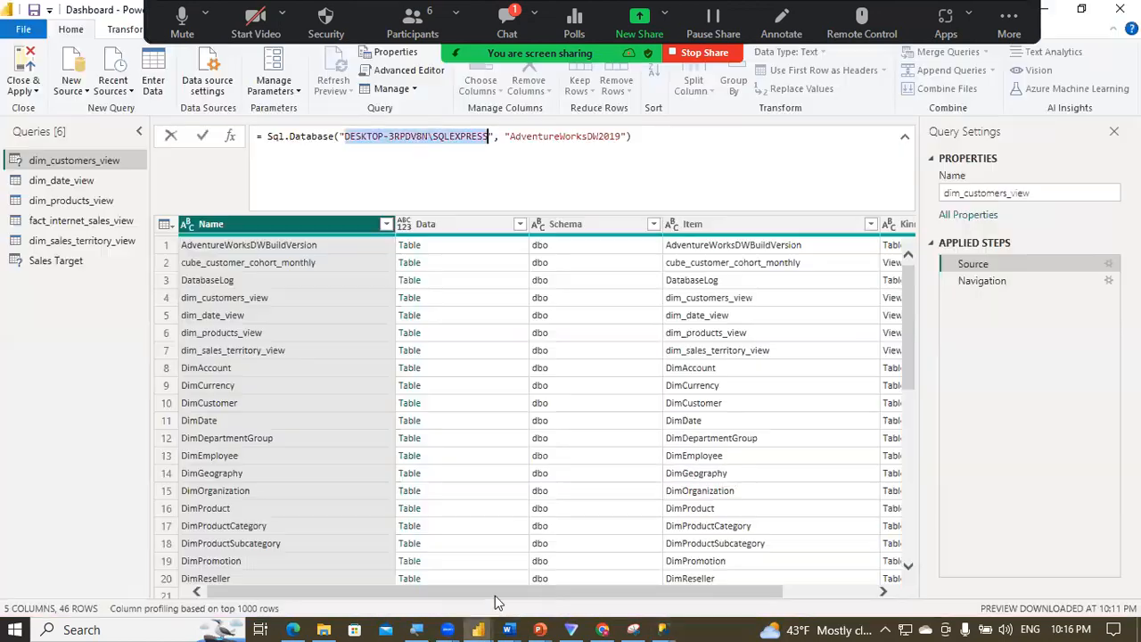
{"action": "left_click", "coordinate": [523, 622]}
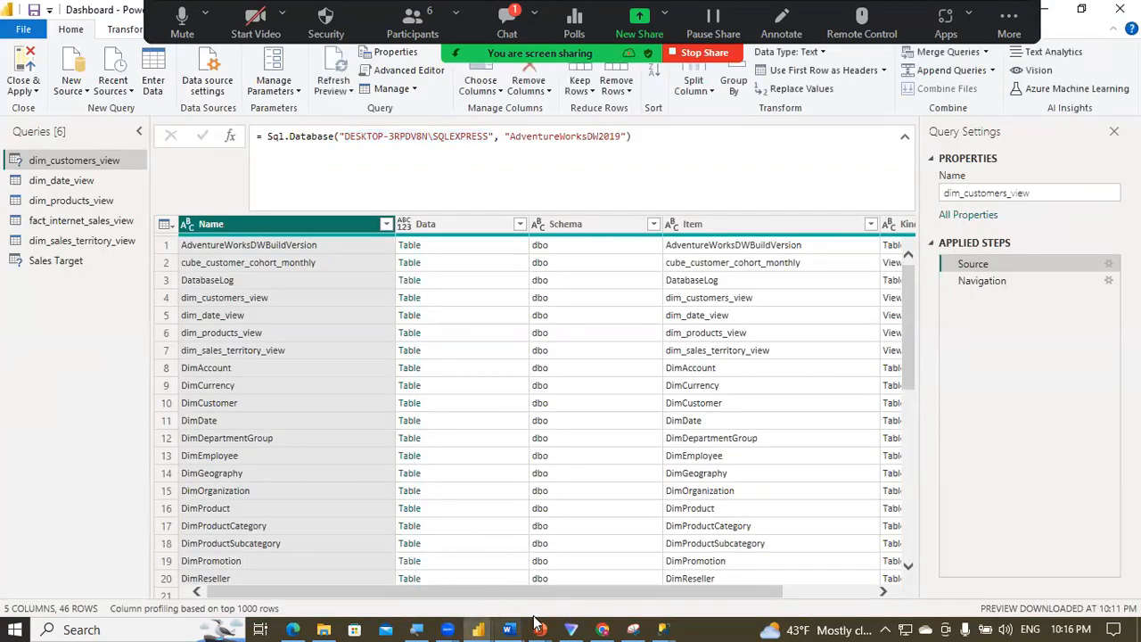
{"action": "mouse_move", "coordinate": [479, 621]}
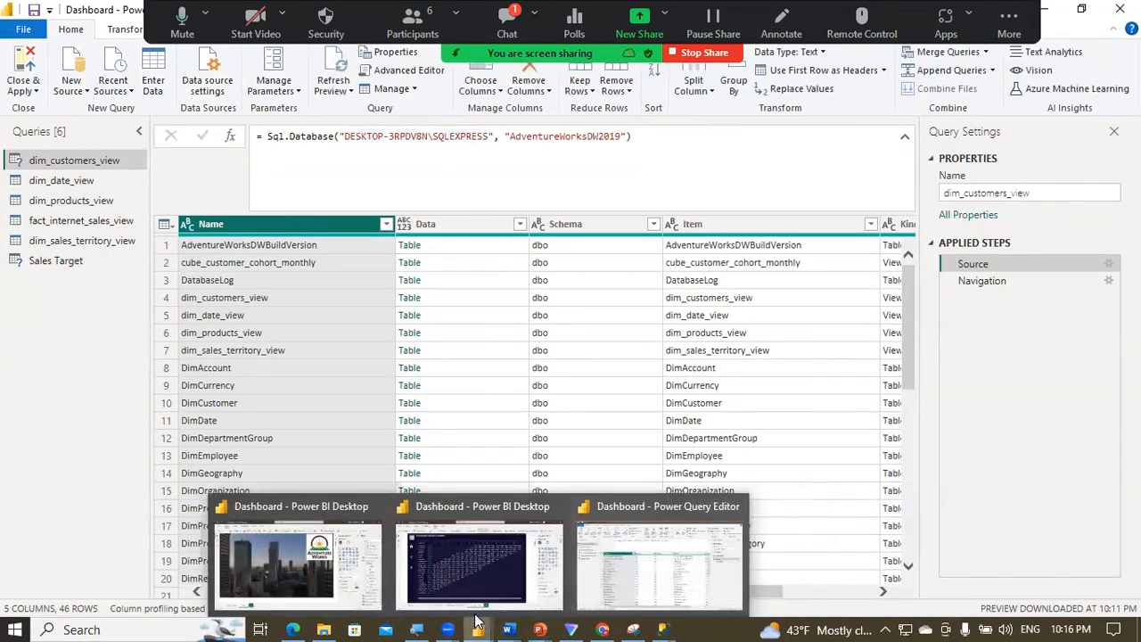
{"action": "left_click", "coordinate": [468, 570]}
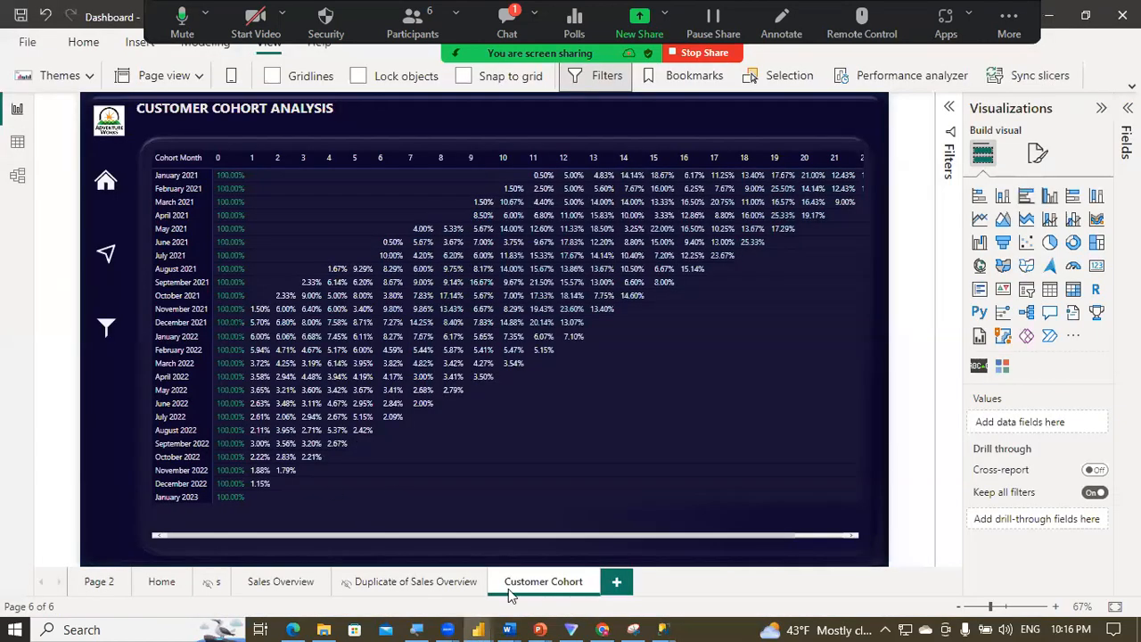
Step: Add a new report page, show the data fields and select the cube_customer_cohort_monthly table
{"action": "left_click", "coordinate": [615, 583]}
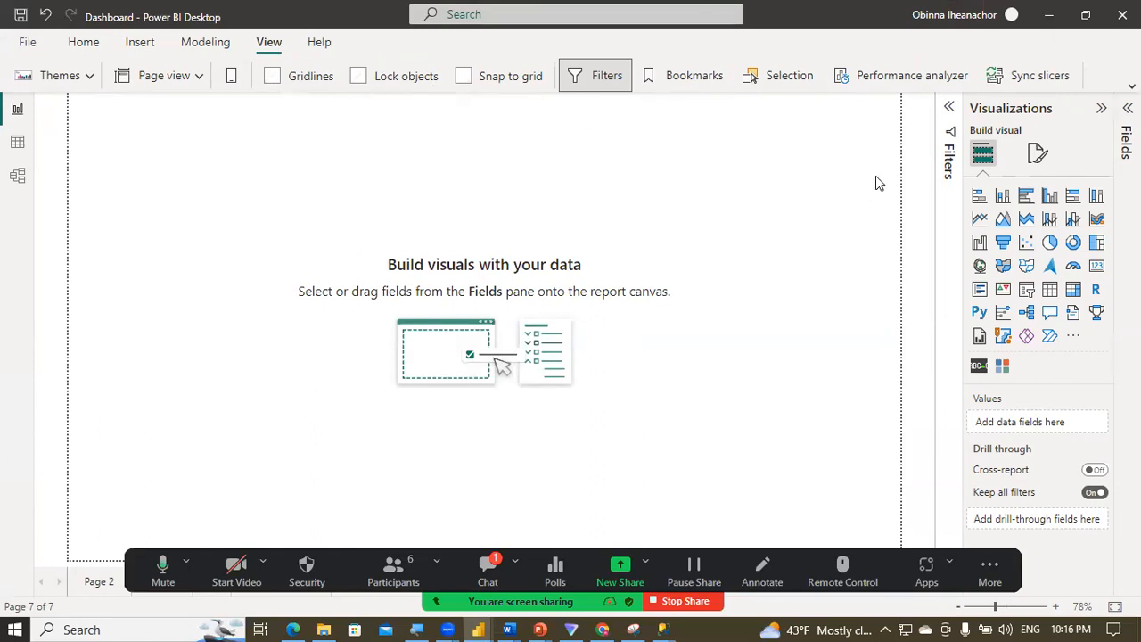
{"action": "left_click", "coordinate": [1128, 141]}
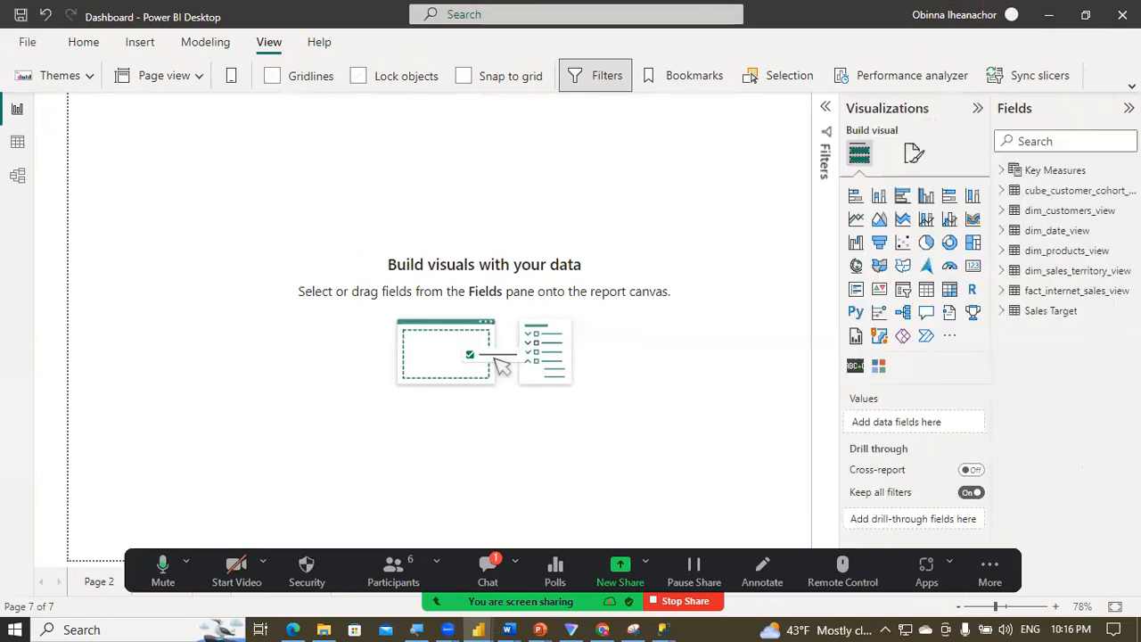
{"action": "left_click", "coordinate": [1066, 193]}
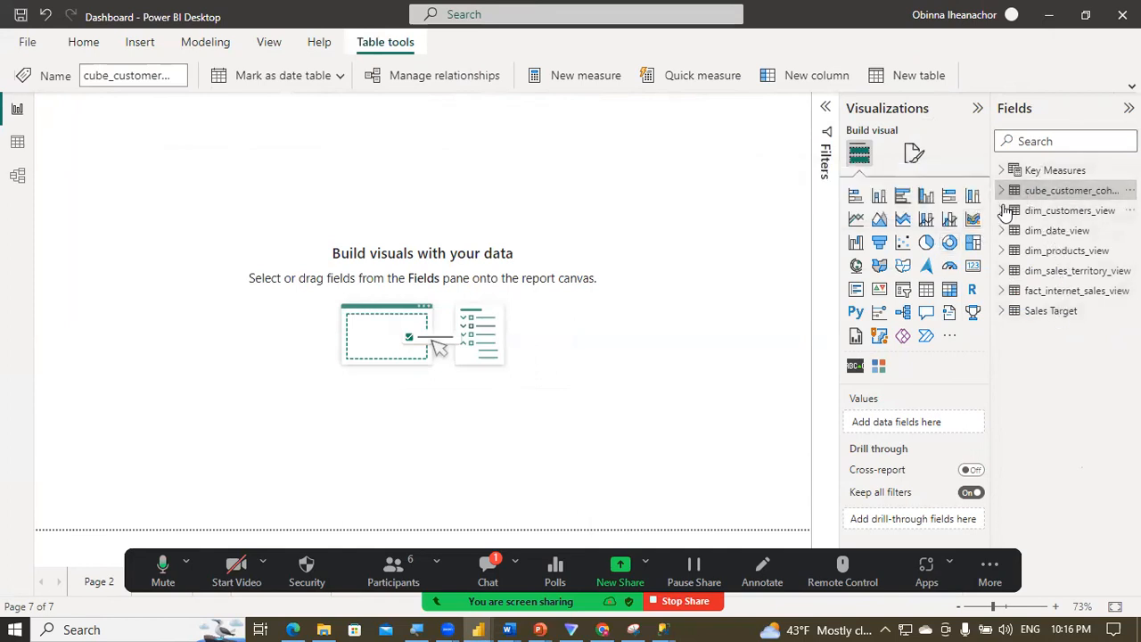
Step: Insert a Matrix visual on the new page and resize it to fill most of the canvas, leaving space above it
{"action": "left_click", "coordinate": [950, 290]}
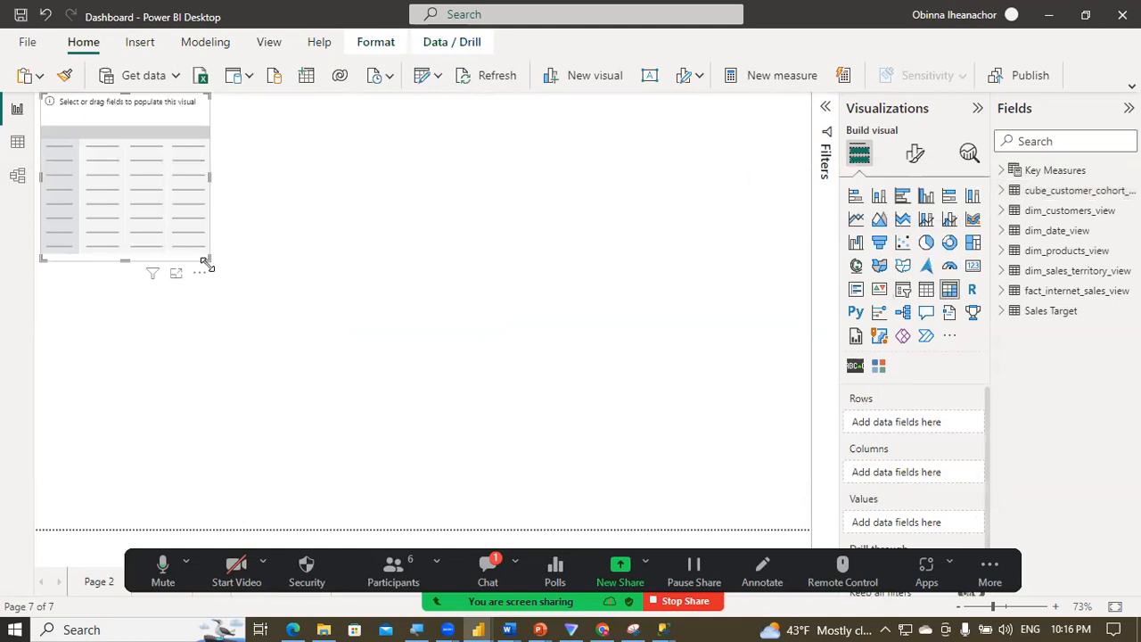
{"action": "left_click_drag", "start_coordinate": [206, 259], "coordinate": [577, 453]}
{"action": "left_click_drag", "start_coordinate": [319, 265], "coordinate": [344, 269]}
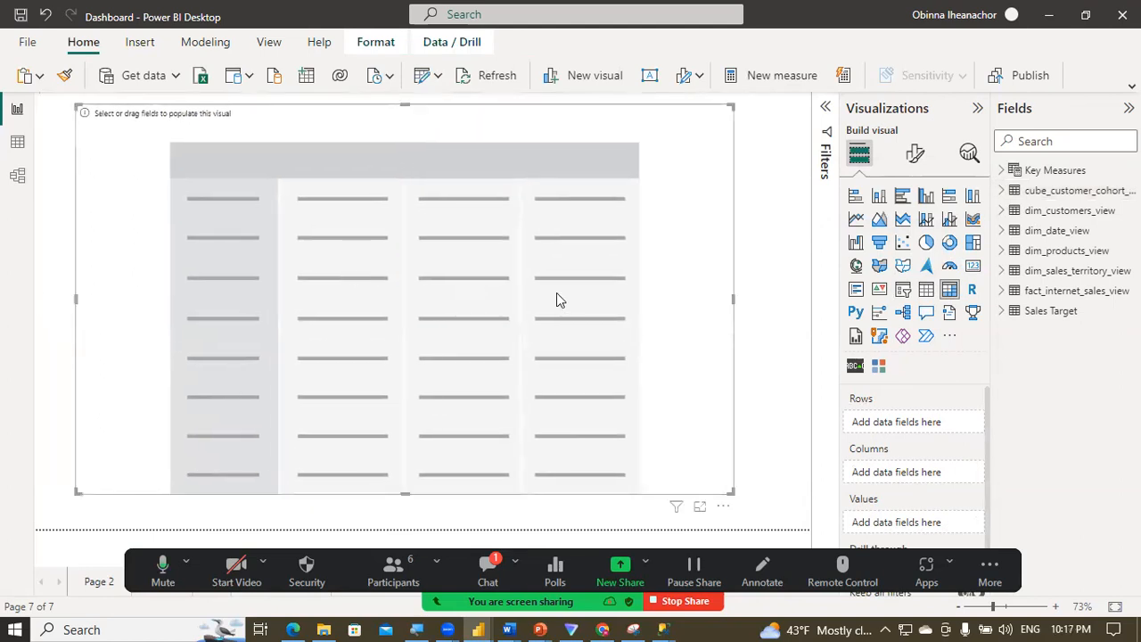
{"action": "left_click_drag", "start_coordinate": [733, 298], "coordinate": [786, 298]}
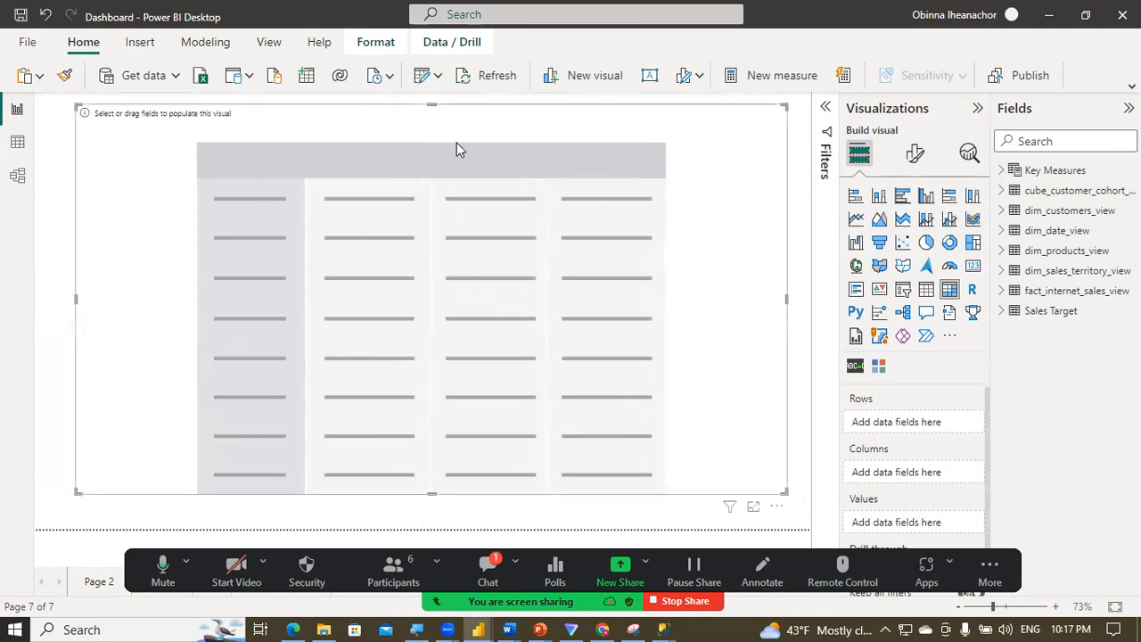
{"action": "left_click_drag", "start_coordinate": [433, 107], "coordinate": [433, 138]}
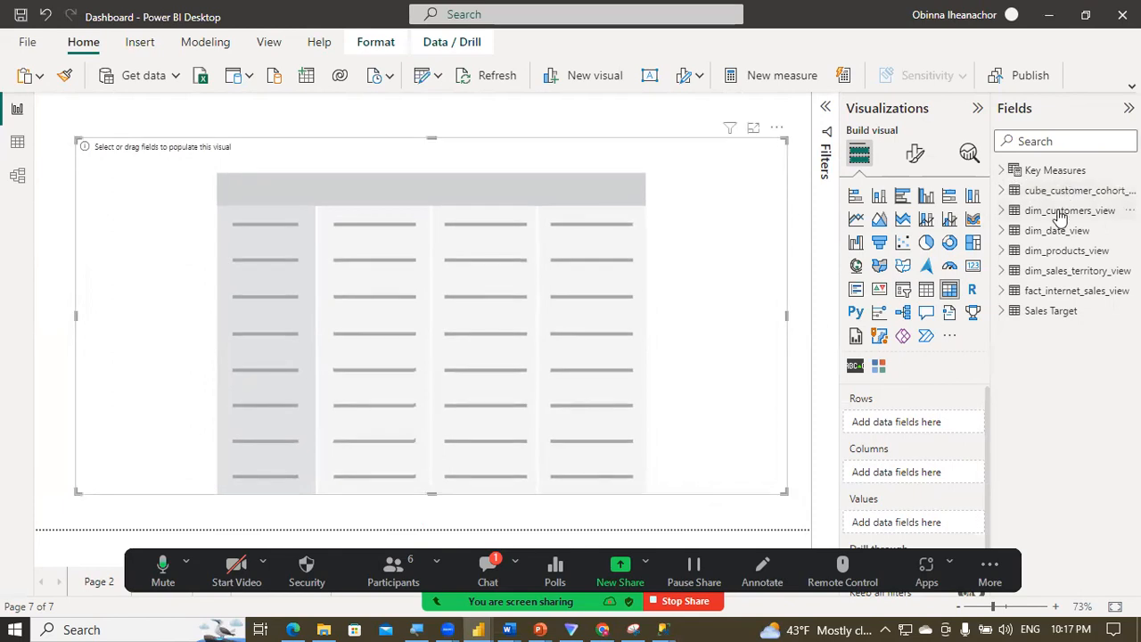
Step: Add cohort_month from cube_customer_cohort_monthly to the matrix rows and use the plain cohort_month field instead of Date Hierarchy
{"action": "left_click", "coordinate": [1001, 190]}
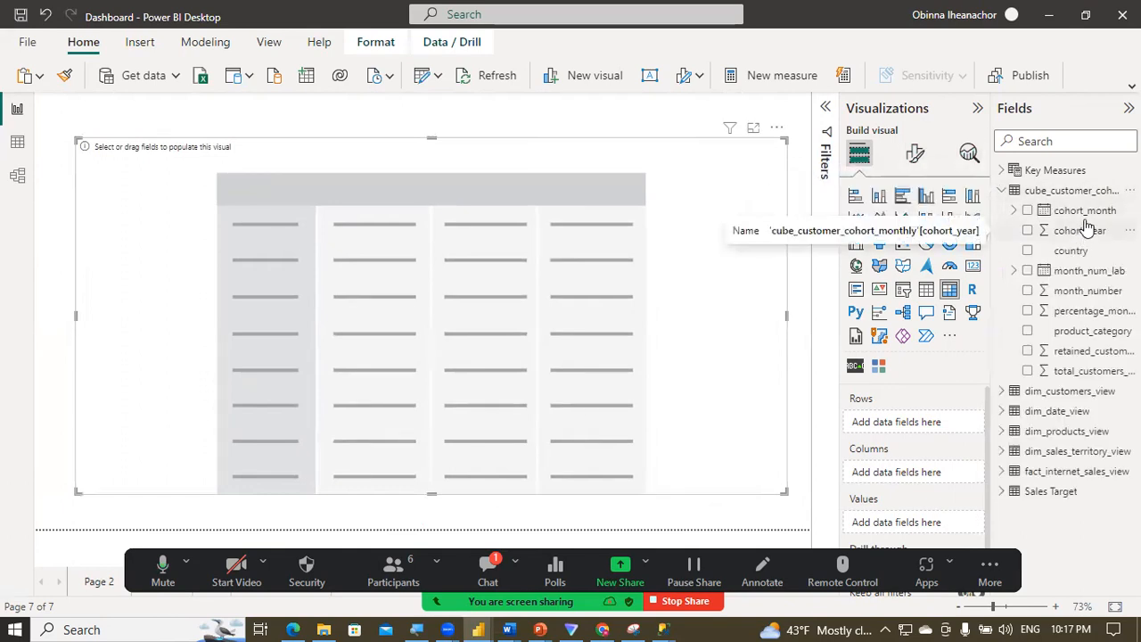
{"action": "left_click_drag", "start_coordinate": [1085, 211], "coordinate": [925, 437]}
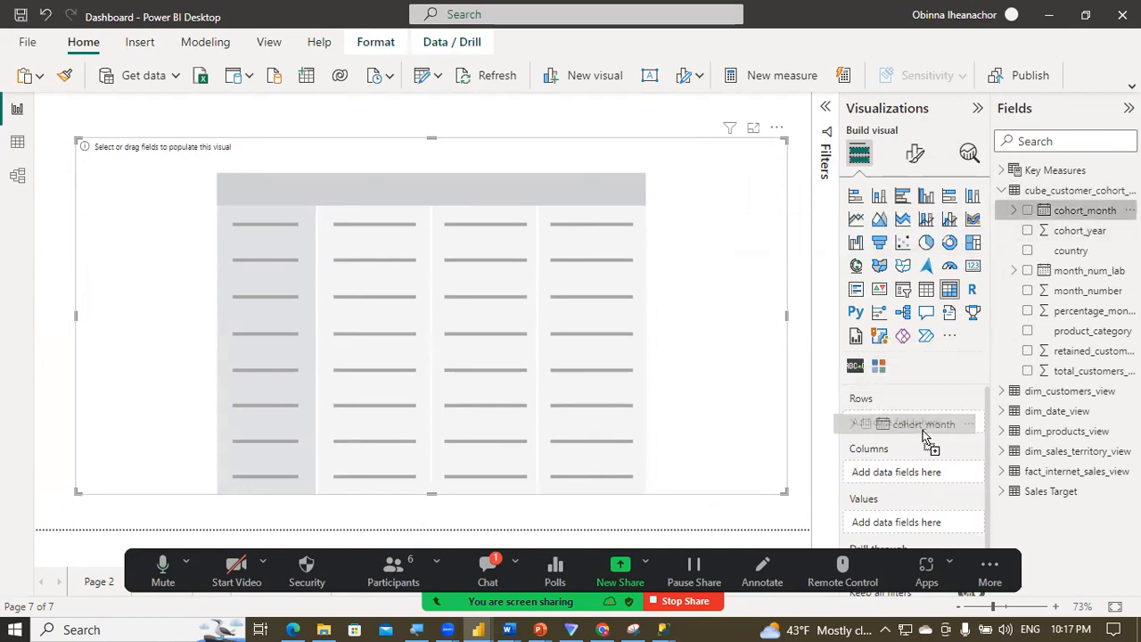
{"action": "left_click_drag", "start_coordinate": [925, 437], "coordinate": [923, 438]}
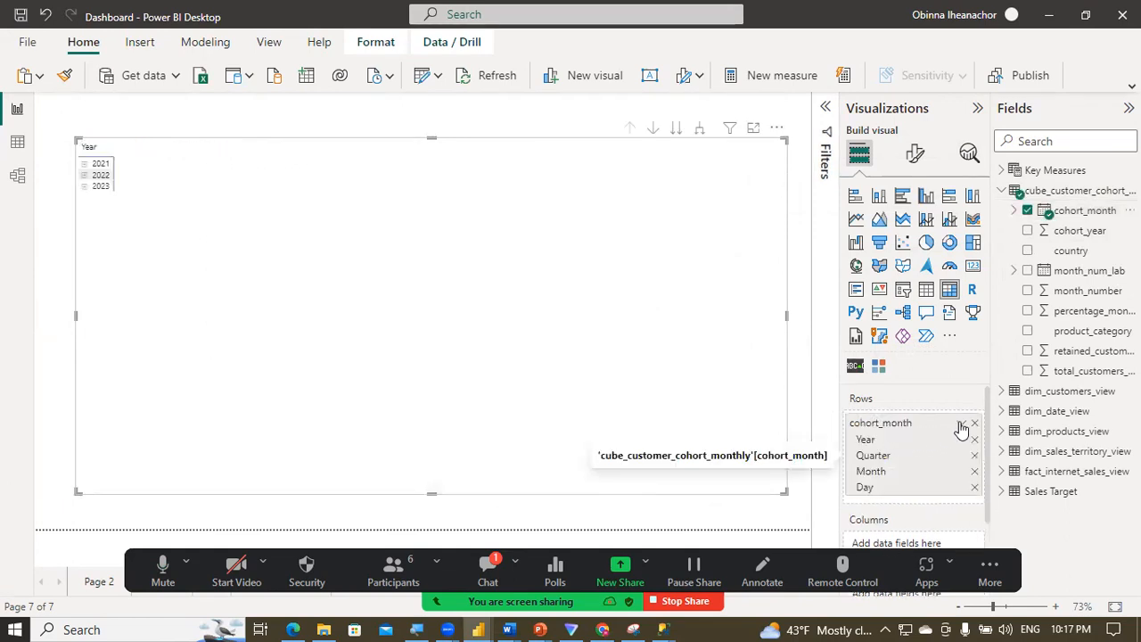
{"action": "left_click", "coordinate": [962, 424]}
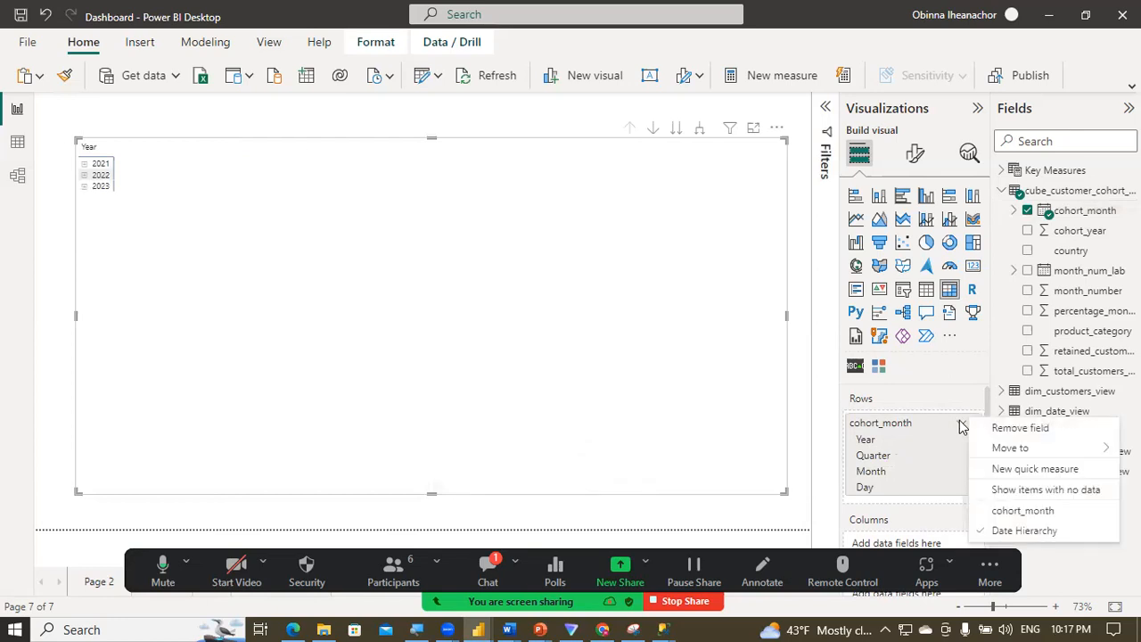
{"action": "left_click", "coordinate": [1006, 510]}
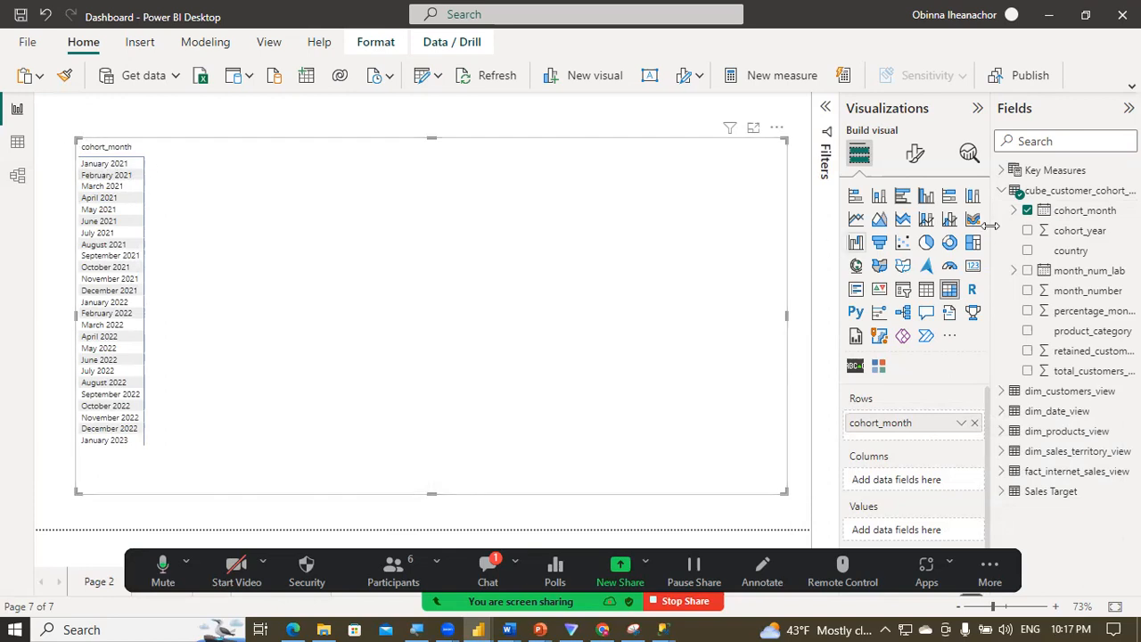
Step: Set the date format of the cohort_month field to March 2001 (mmmm yyyy)
{"action": "left_click", "coordinate": [1086, 212]}
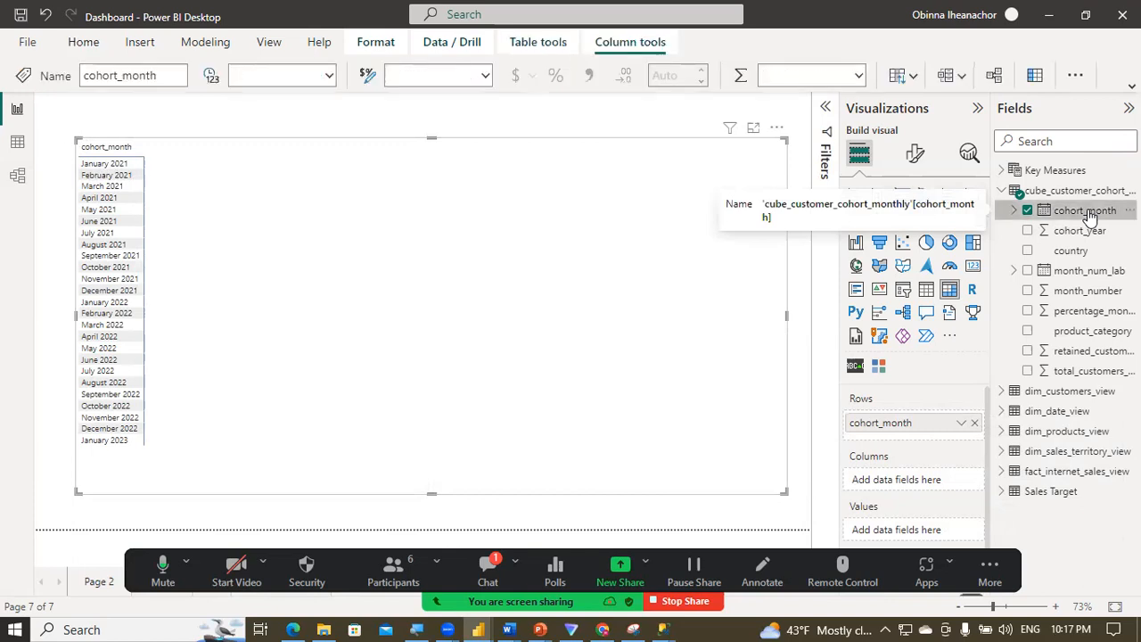
{"action": "left_click", "coordinate": [418, 77]}
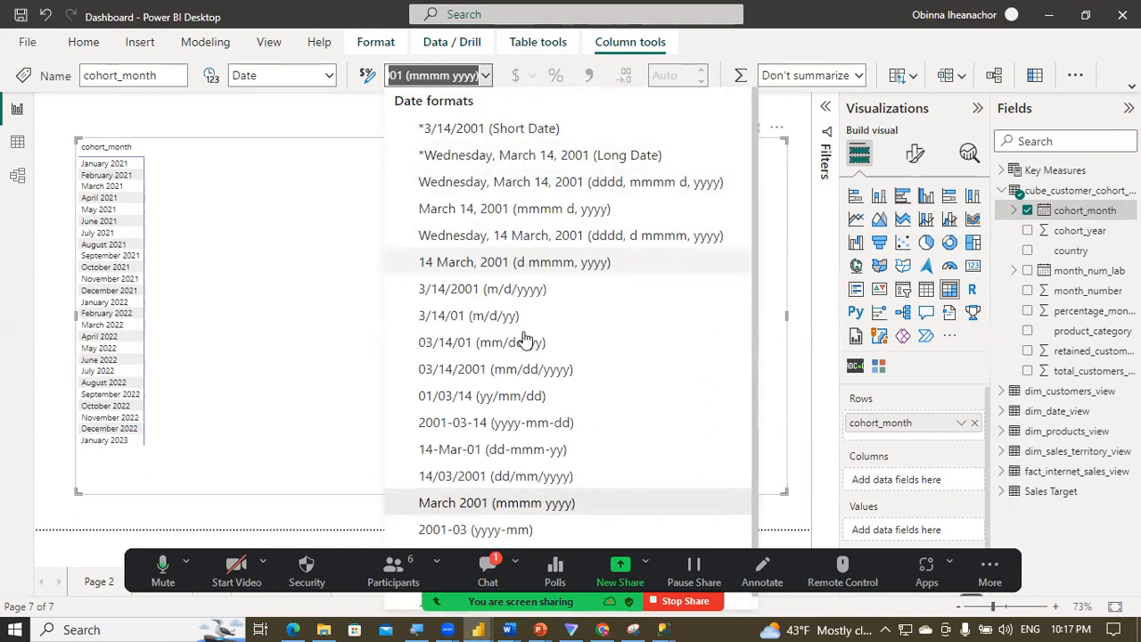
{"action": "left_click", "coordinate": [475, 504]}
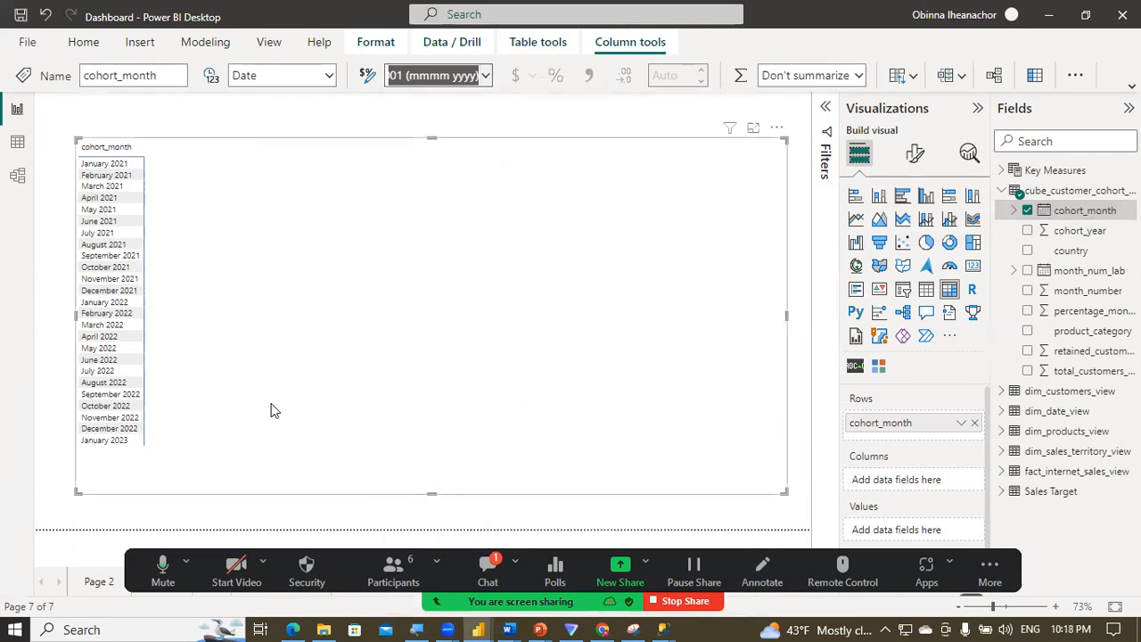
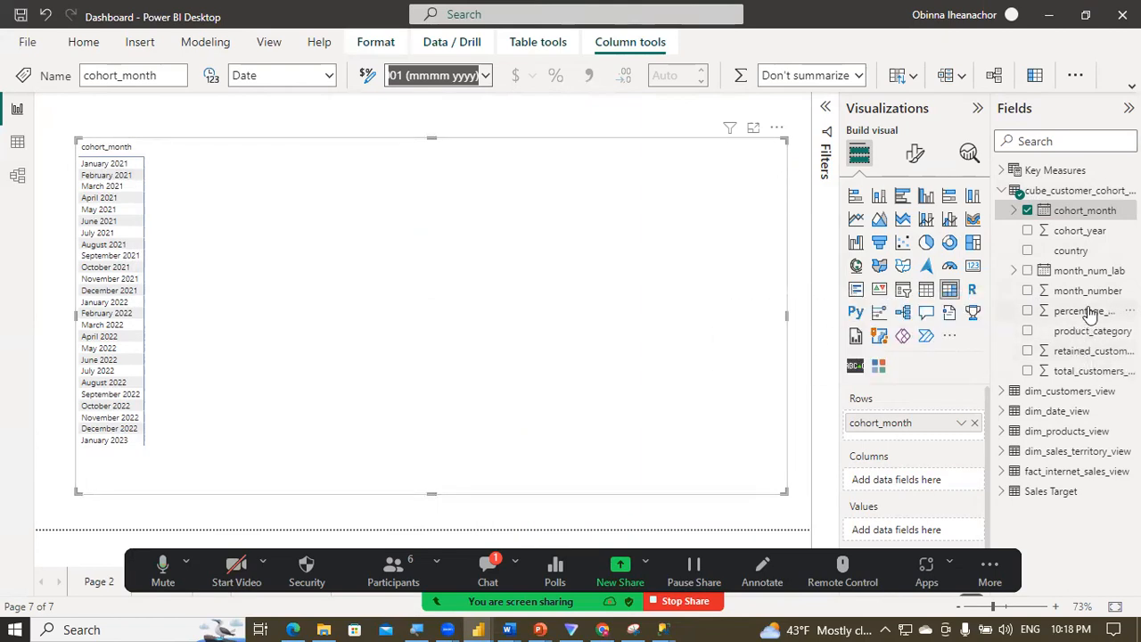
Step: Add the percentage_month field to the matrix values and summarize it by Average
{"action": "left_click_drag", "start_coordinate": [1077, 312], "coordinate": [921, 538]}
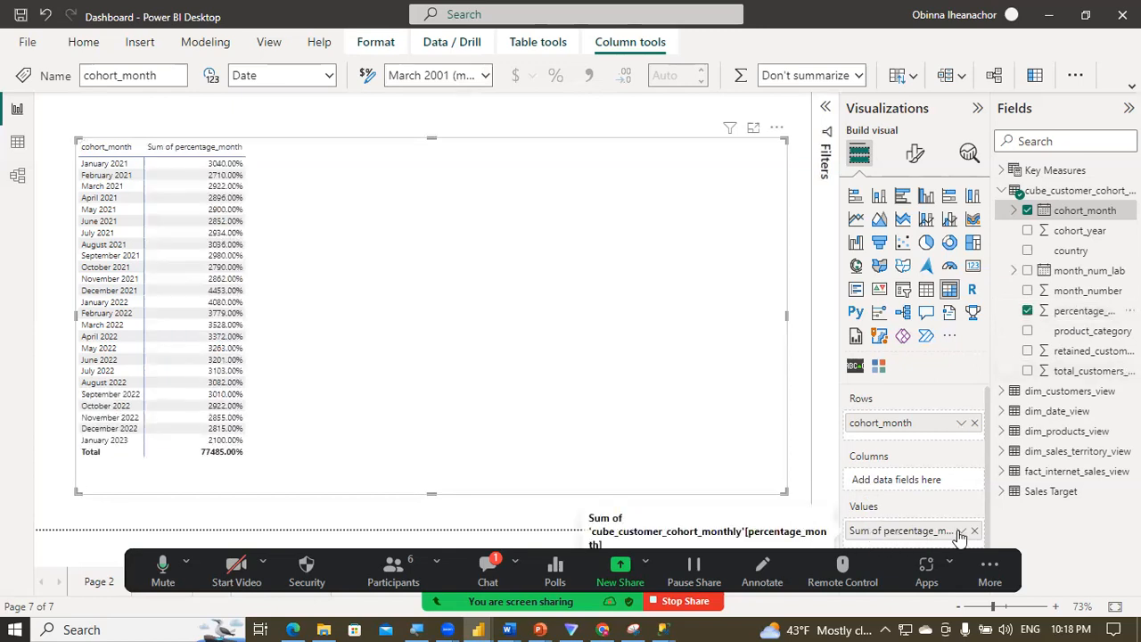
{"action": "left_click", "coordinate": [961, 531]}
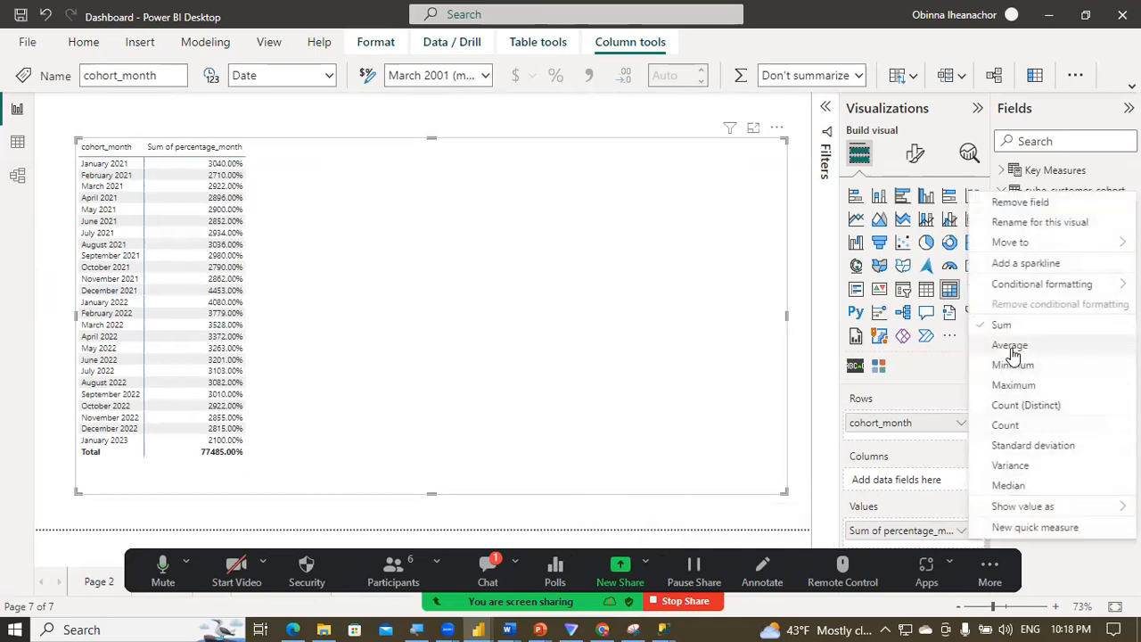
{"action": "left_click", "coordinate": [1010, 346]}
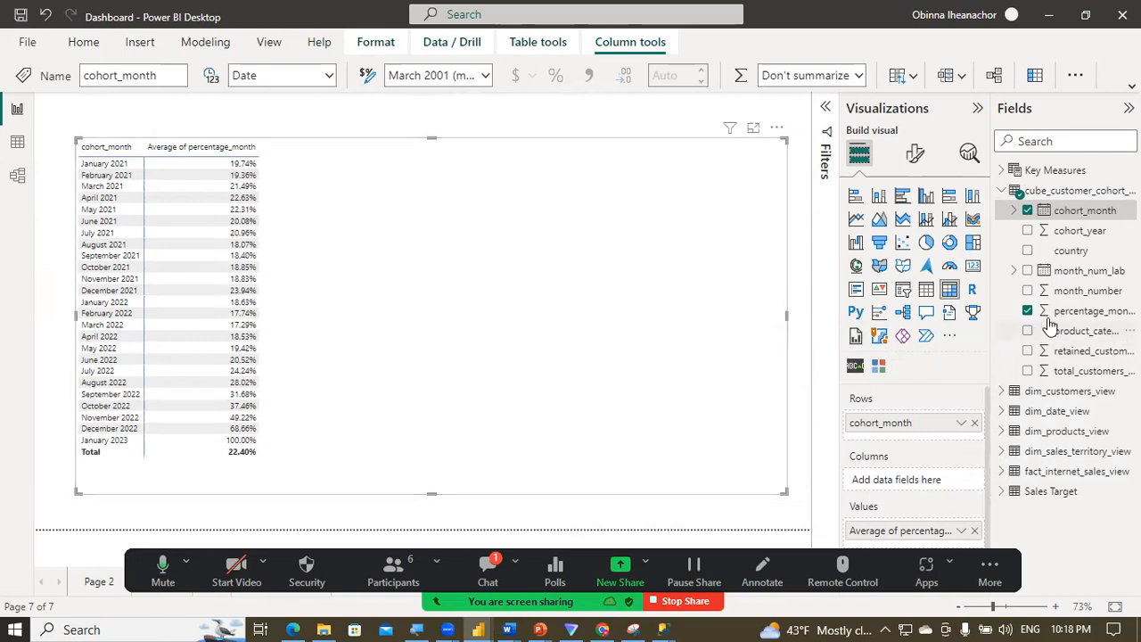
Step: Add month_number to the matrix columns and format the percentage_month field as a percentage
{"action": "left_click", "coordinate": [1090, 314]}
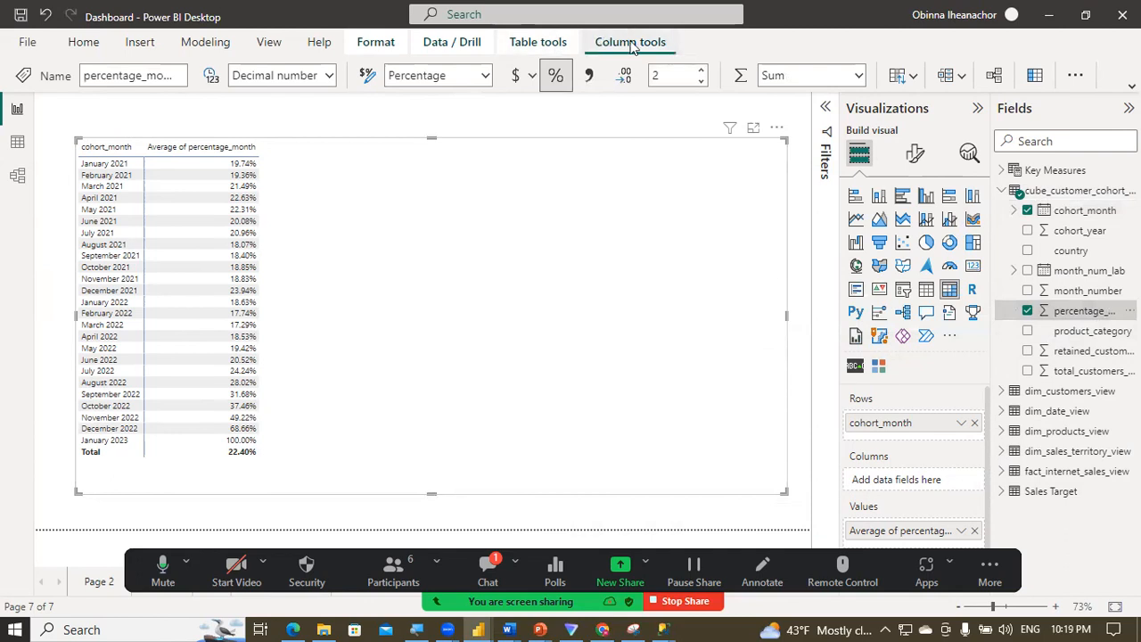
{"action": "left_click", "coordinate": [556, 77]}
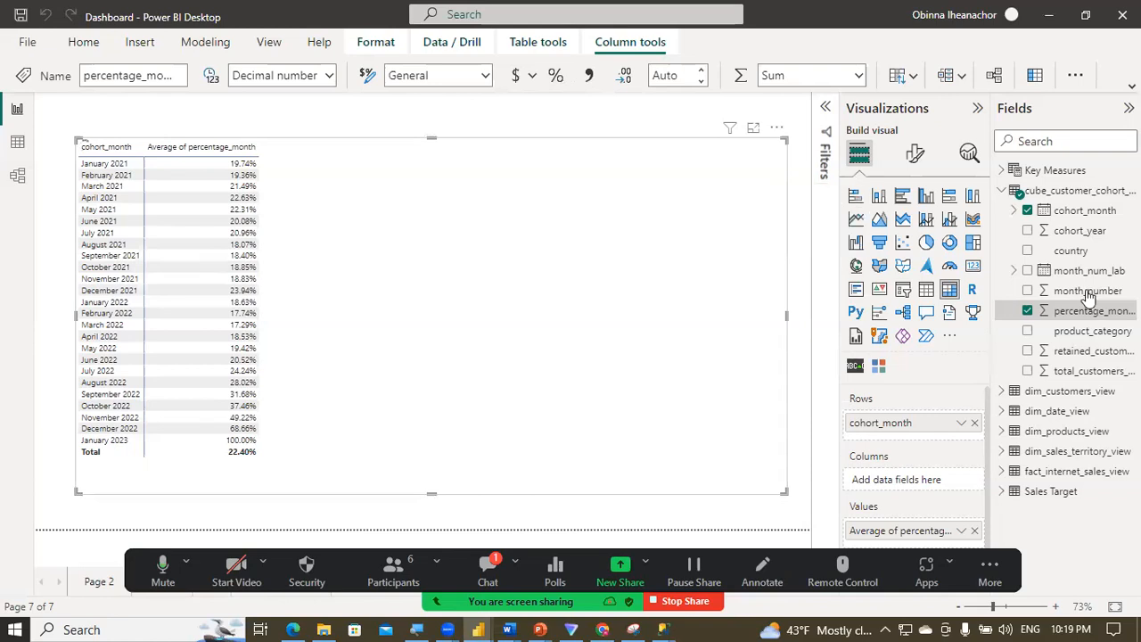
{"action": "left_click_drag", "start_coordinate": [1088, 294], "coordinate": [934, 484]}
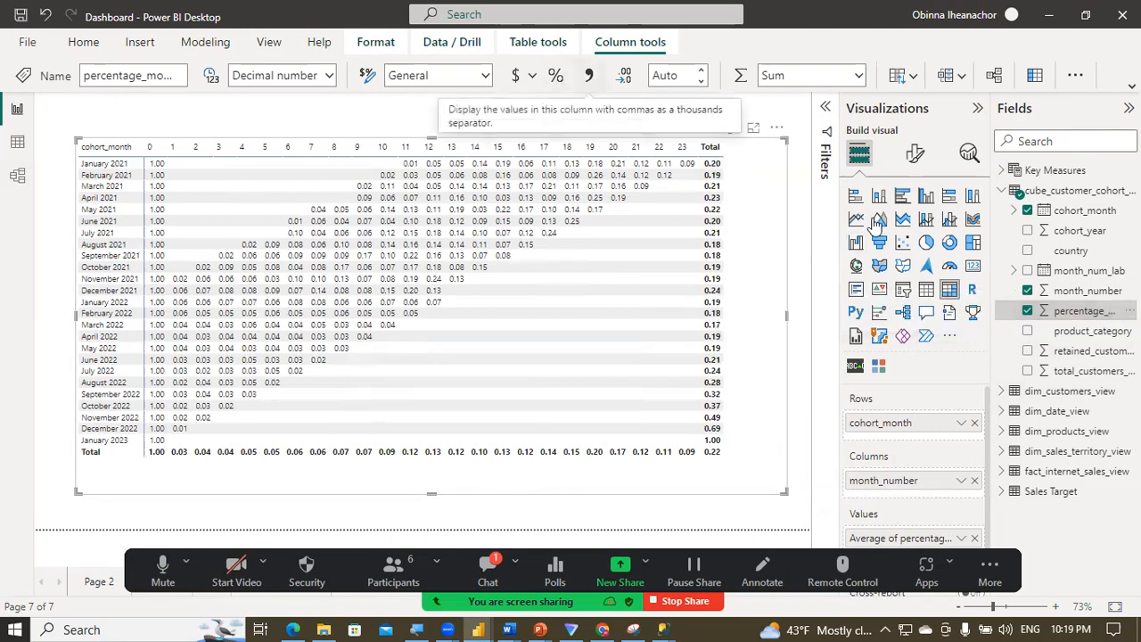
{"action": "left_click", "coordinate": [554, 79]}
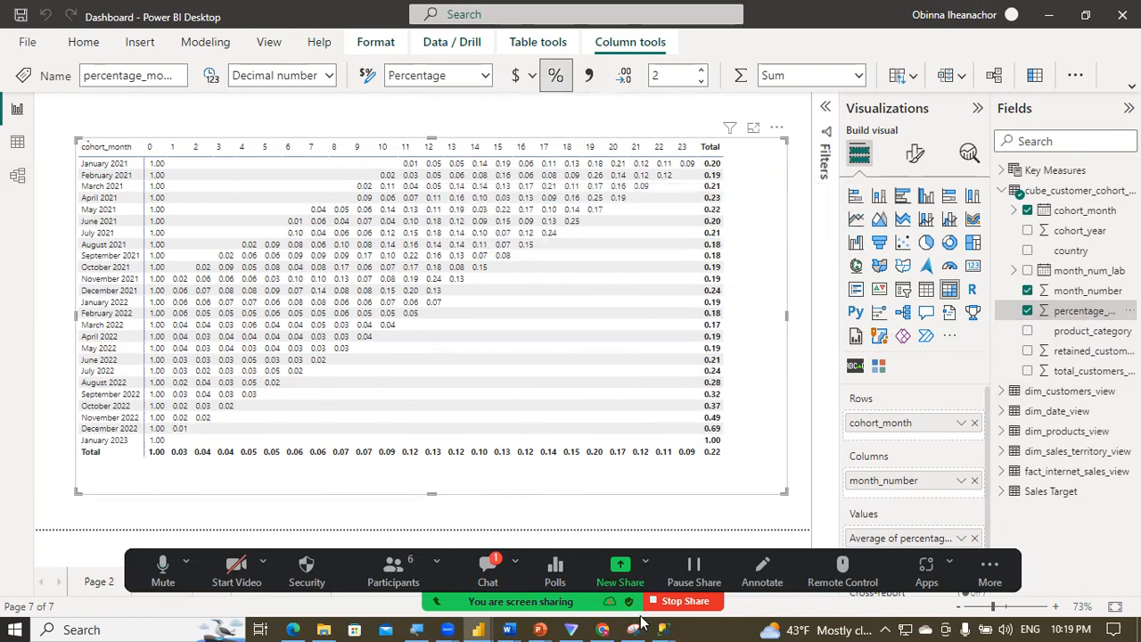
Step: Dismiss the connection error and Connect to Server dialog in SQL Server Management Studio, and return to the Power BI report with the cohort matrix
{"action": "mouse_move", "coordinate": [660, 626]}
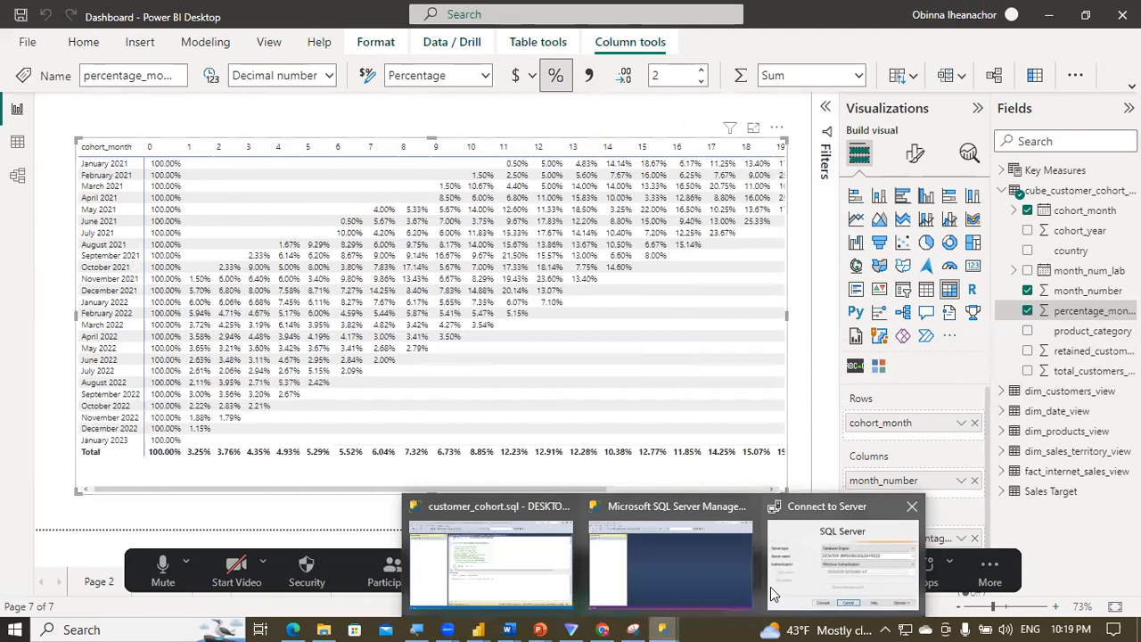
{"action": "left_click", "coordinate": [811, 589]}
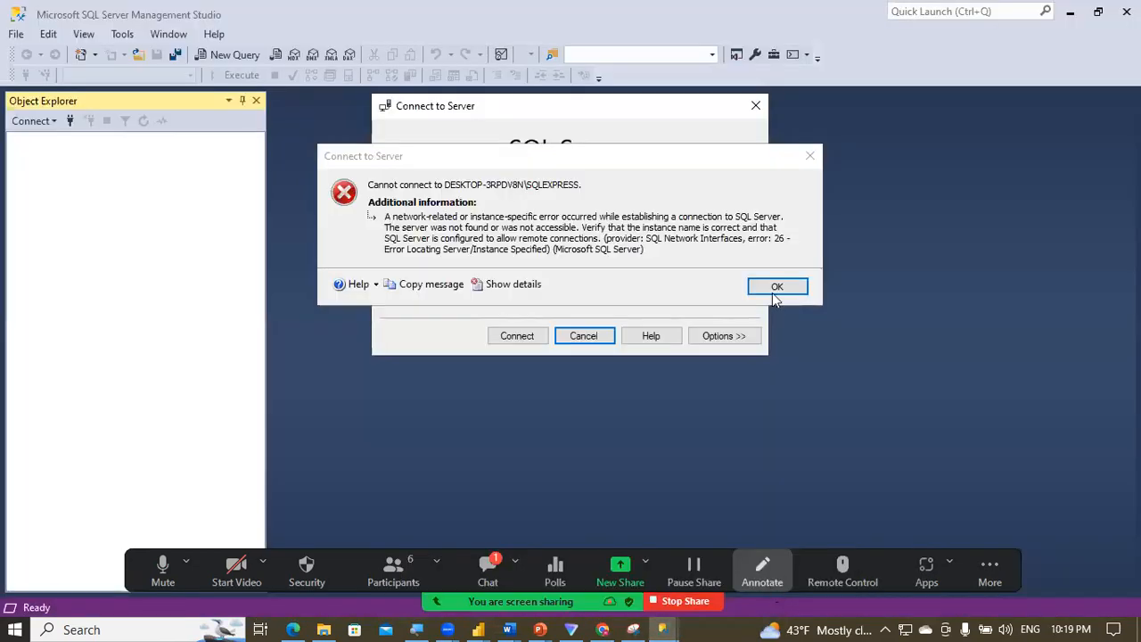
{"action": "left_click", "coordinate": [810, 156]}
{"action": "left_click", "coordinate": [755, 108]}
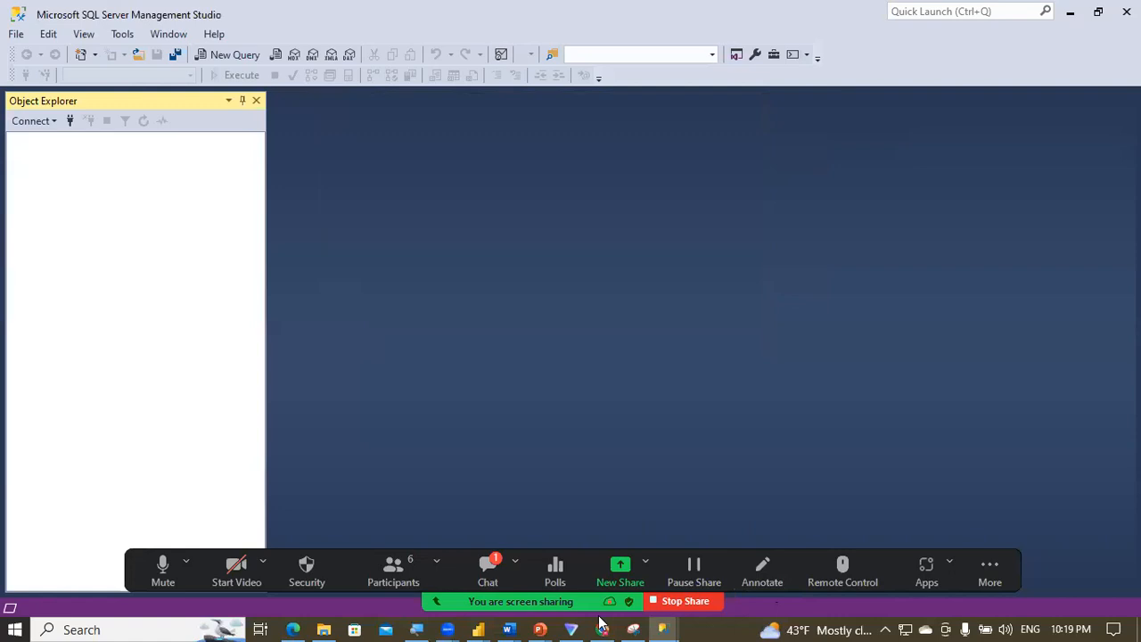
{"action": "mouse_move", "coordinate": [476, 624]}
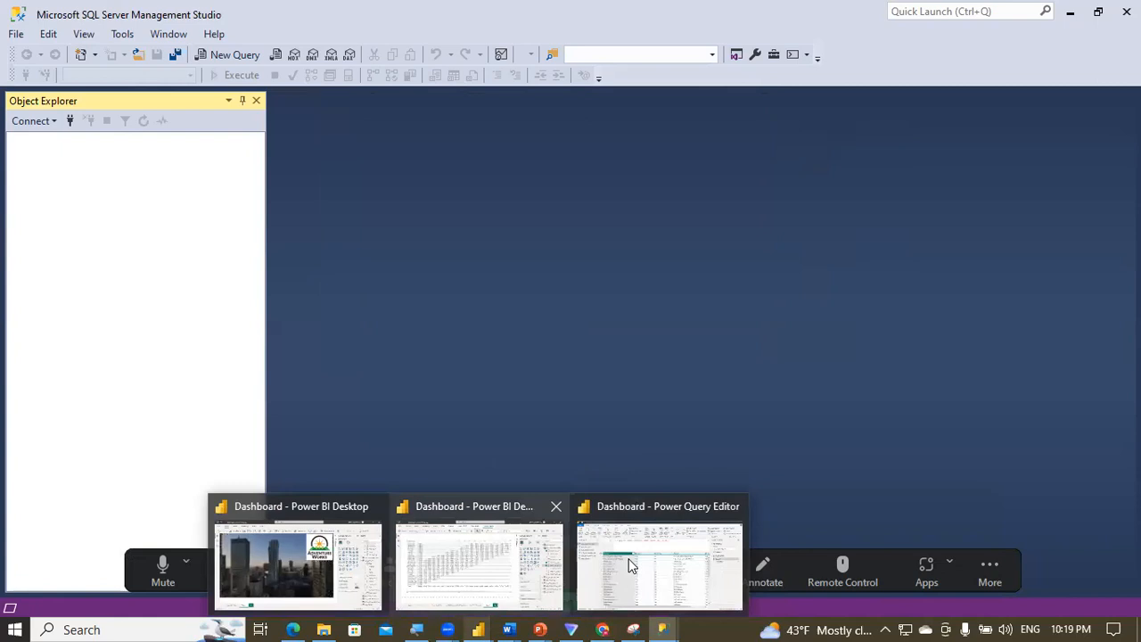
{"action": "left_click", "coordinate": [546, 526]}
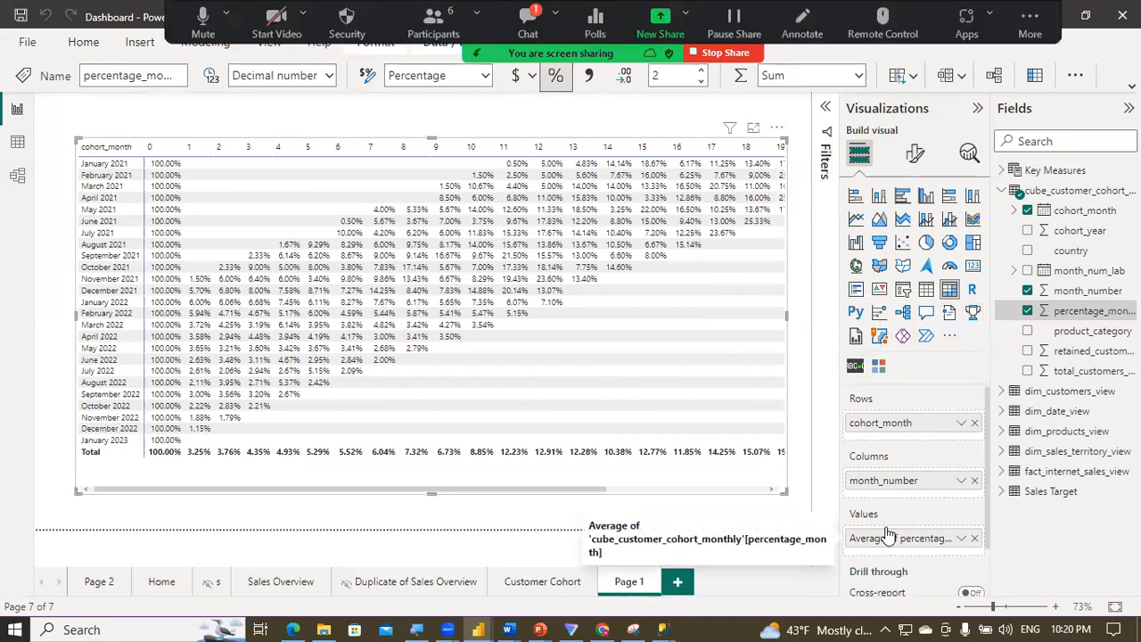
{"action": "left_click", "coordinate": [961, 538]}
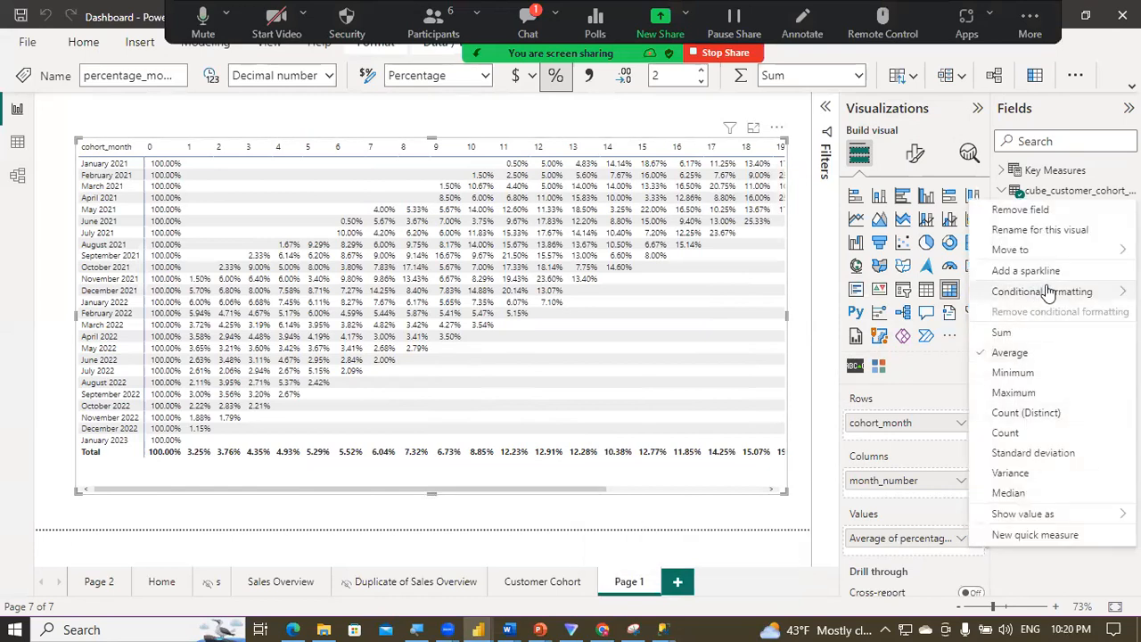
{"action": "mouse_move", "coordinate": [1050, 292]}
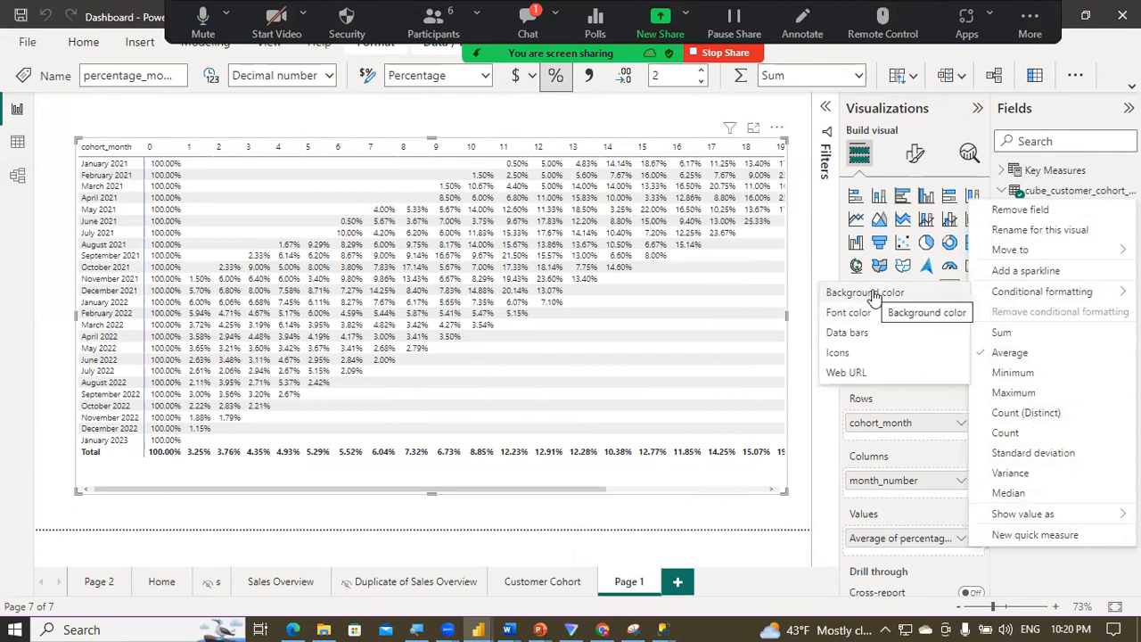
{"action": "left_click", "coordinate": [868, 308]}
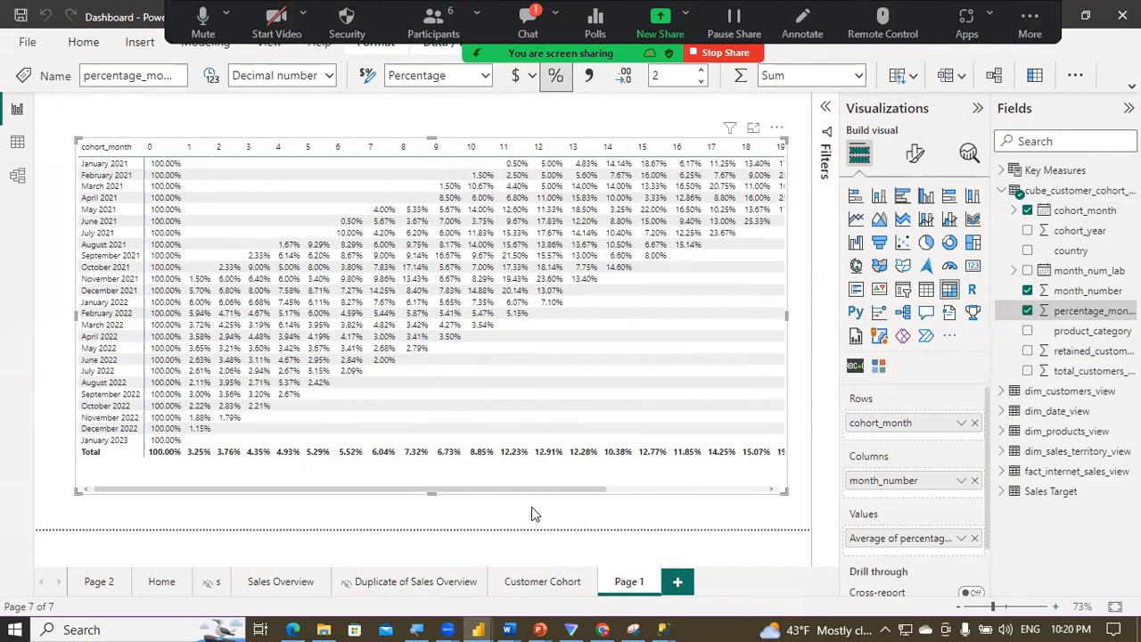
Step: Switch to the ColorBrewer 2.0 page in Chrome and copy the hex code e5f5f9 from the 3-class BuGn scheme
{"action": "left_click", "coordinate": [603, 625]}
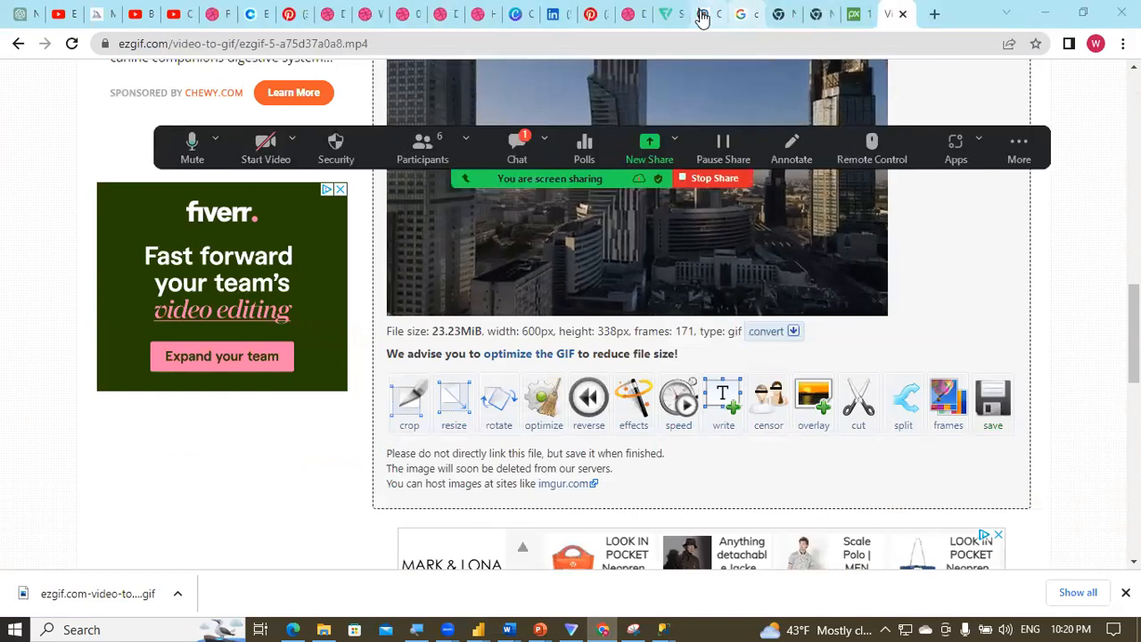
{"action": "left_click", "coordinate": [703, 15]}
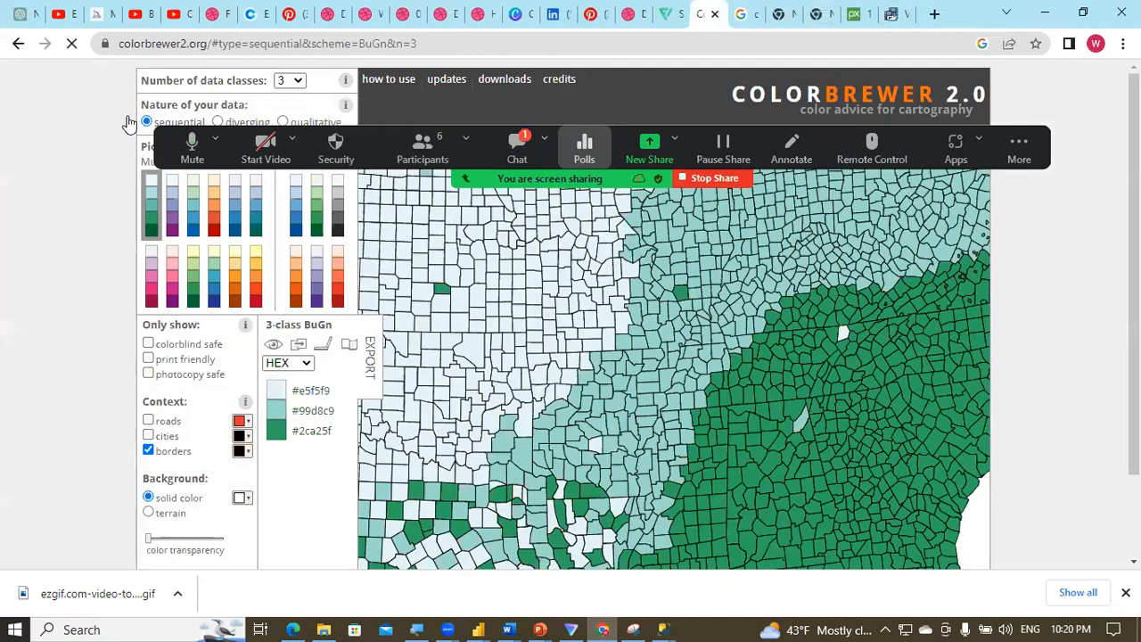
{"action": "left_click_drag", "start_coordinate": [119, 44], "coordinate": [210, 45]}
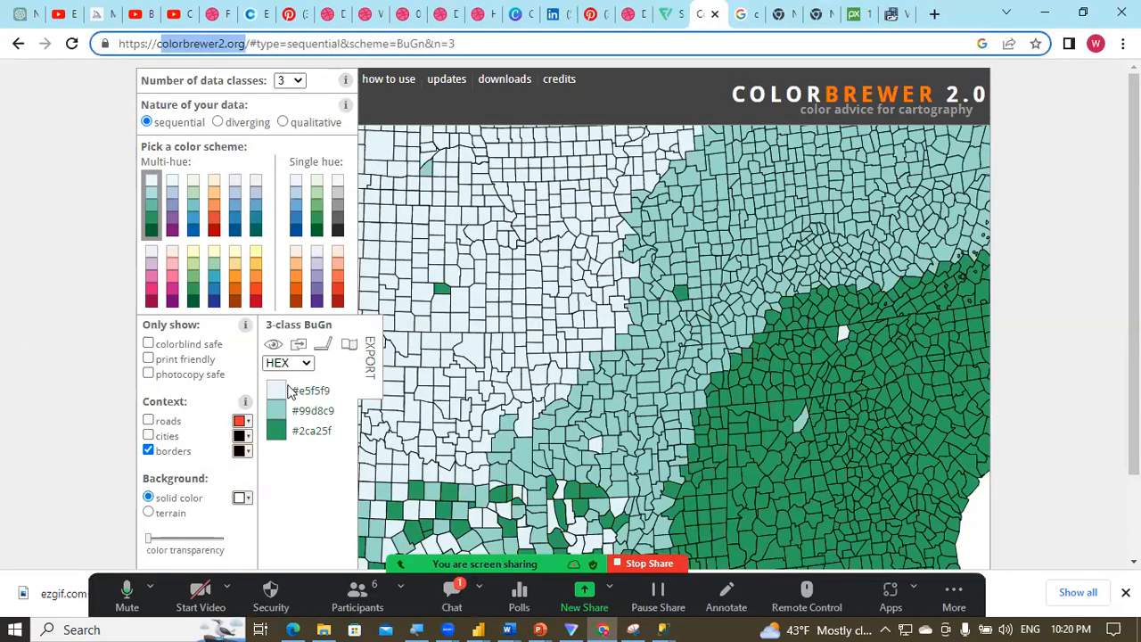
{"action": "left_click", "coordinate": [306, 481]}
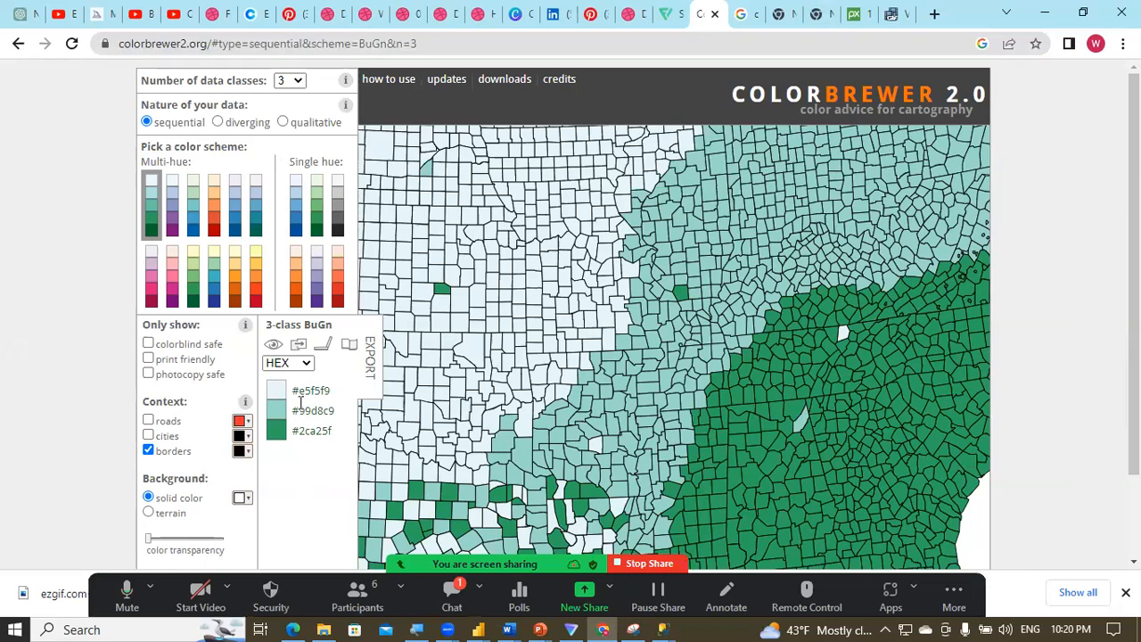
{"action": "left_click_drag", "start_coordinate": [301, 393], "coordinate": [335, 388]}
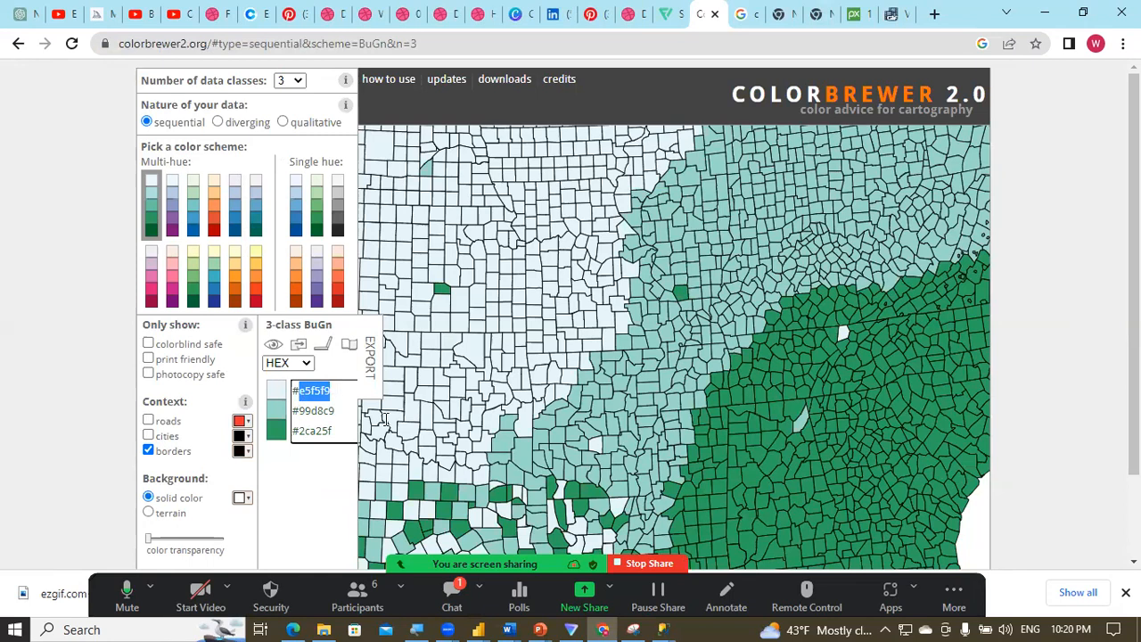
Step: Return to Power BI, open font color conditional formatting for Average of percentage_month and set the gradient's minimum color to #E5F5F9
{"action": "left_click", "coordinate": [478, 630]}
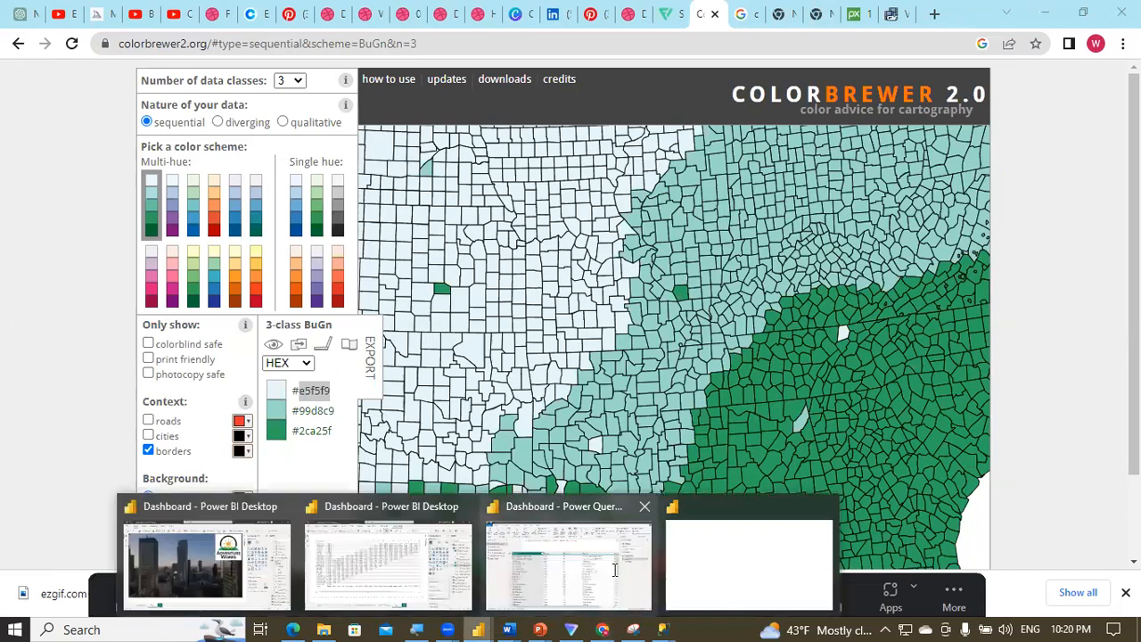
{"action": "left_click", "coordinate": [691, 566]}
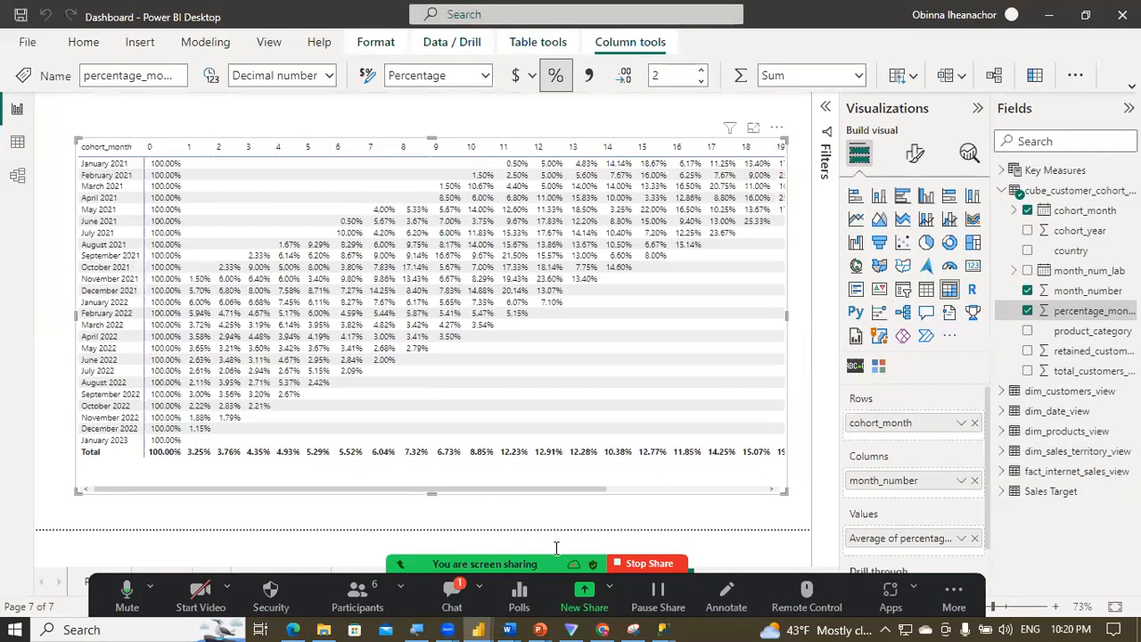
{"action": "left_click", "coordinate": [478, 630]}
{"action": "left_click", "coordinate": [486, 627]}
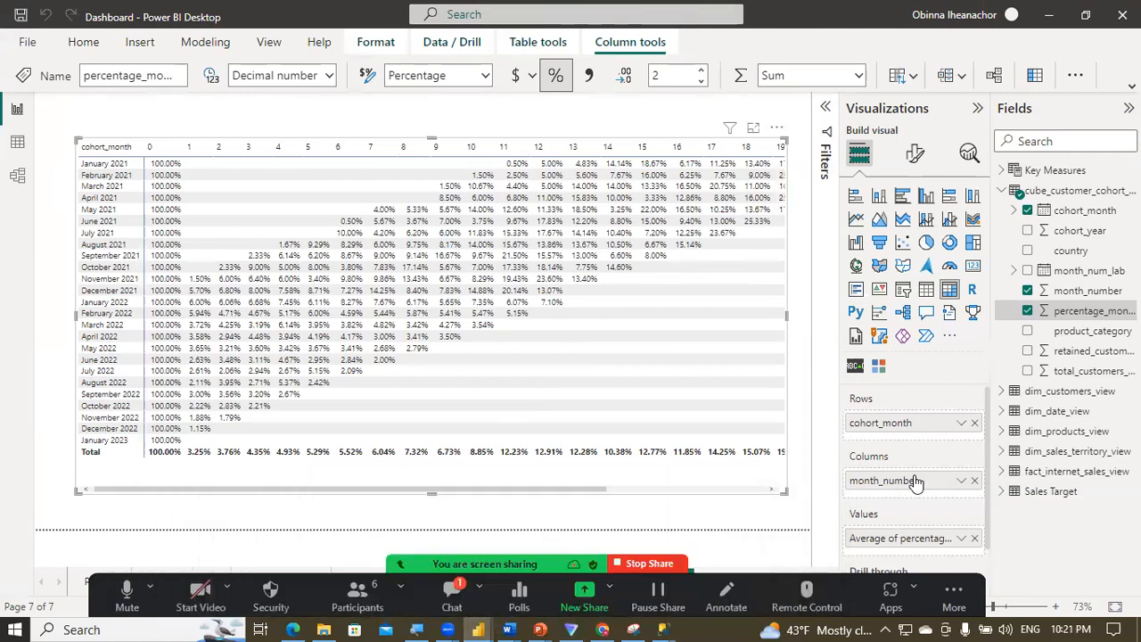
{"action": "left_click", "coordinate": [958, 538]}
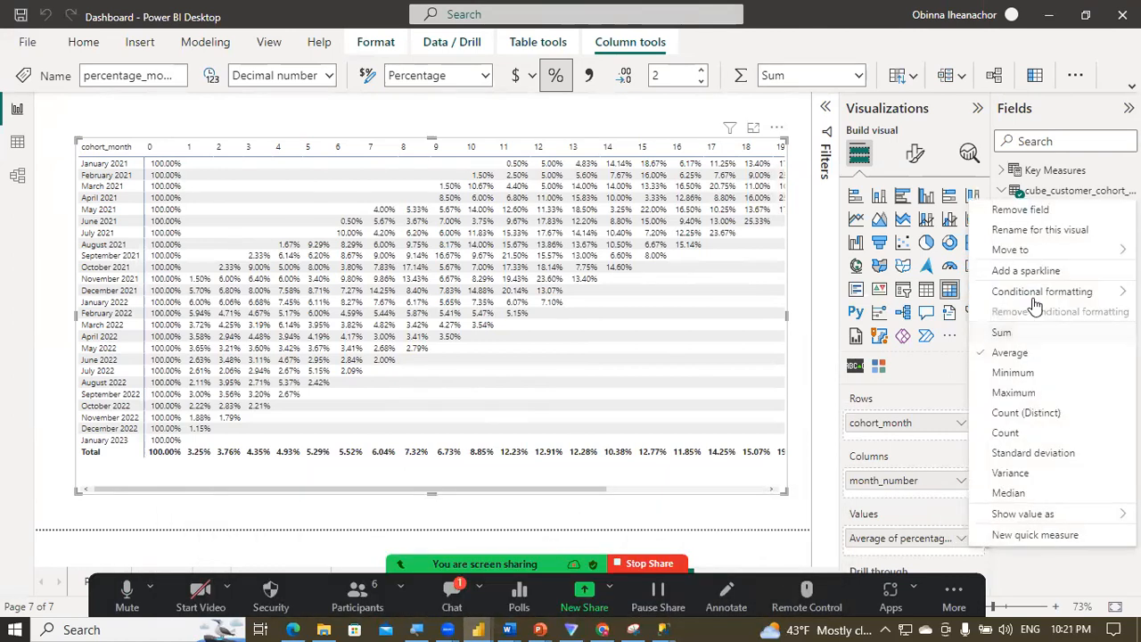
{"action": "mouse_move", "coordinate": [1044, 299]}
{"action": "left_click", "coordinate": [881, 312]}
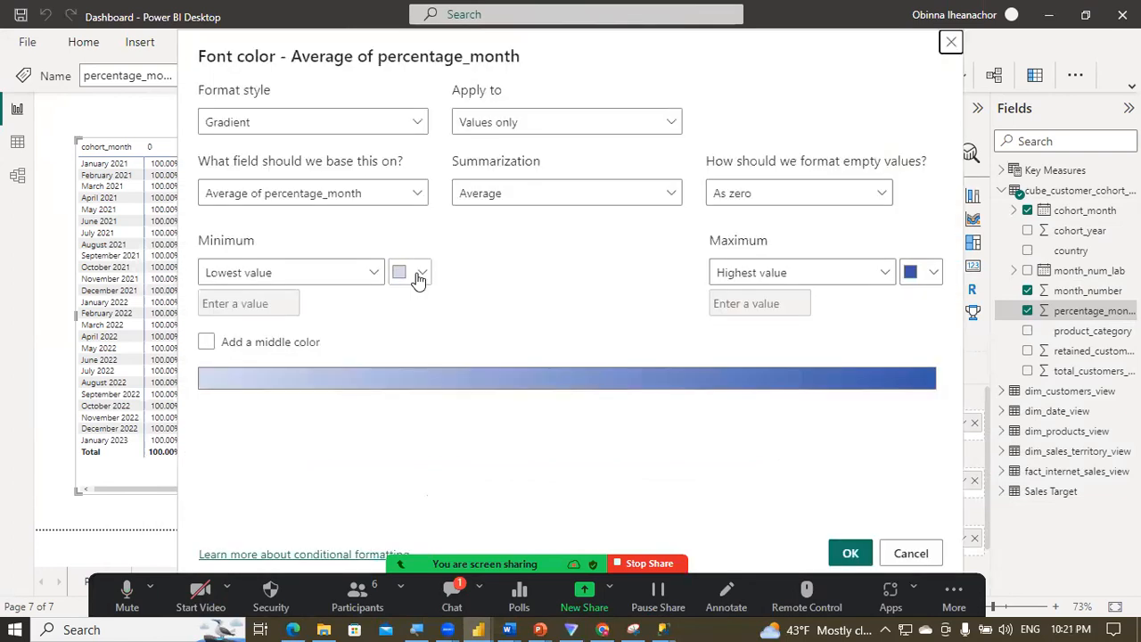
{"action": "left_click", "coordinate": [418, 272]}
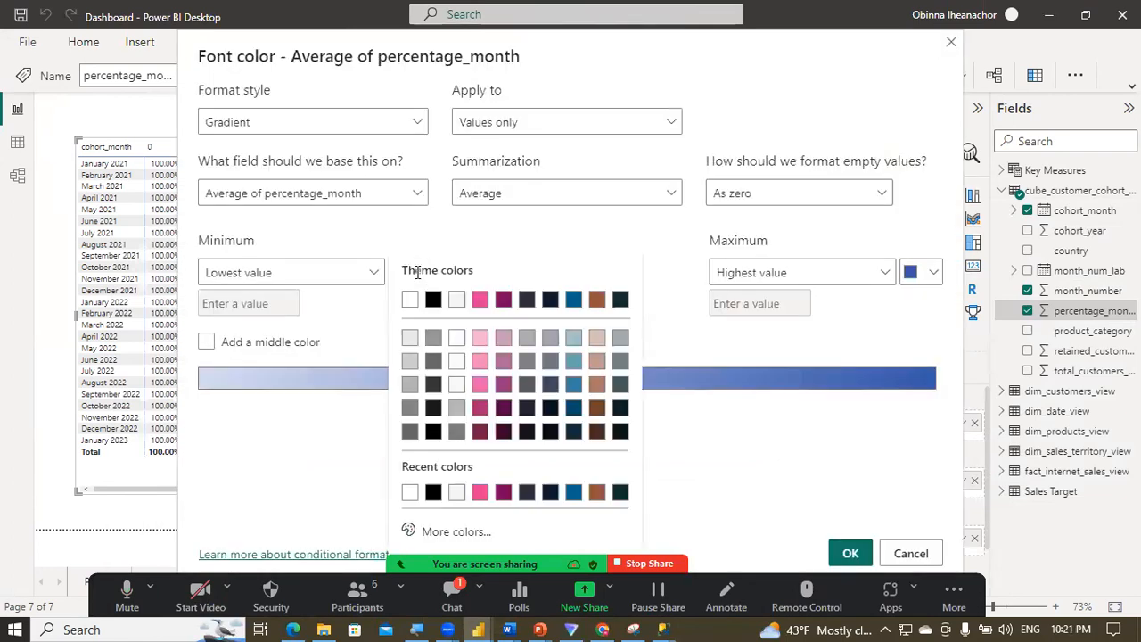
{"action": "left_click", "coordinate": [449, 533]}
{"action": "type", "text": "#E5F5F9"}
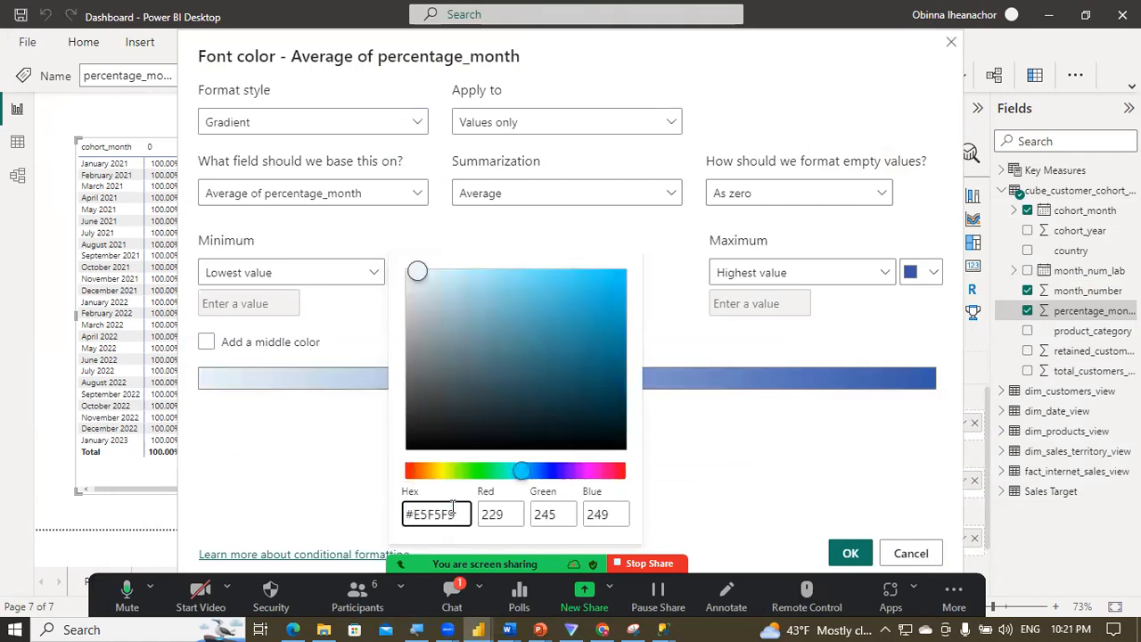
{"action": "left_click", "coordinate": [328, 460]}
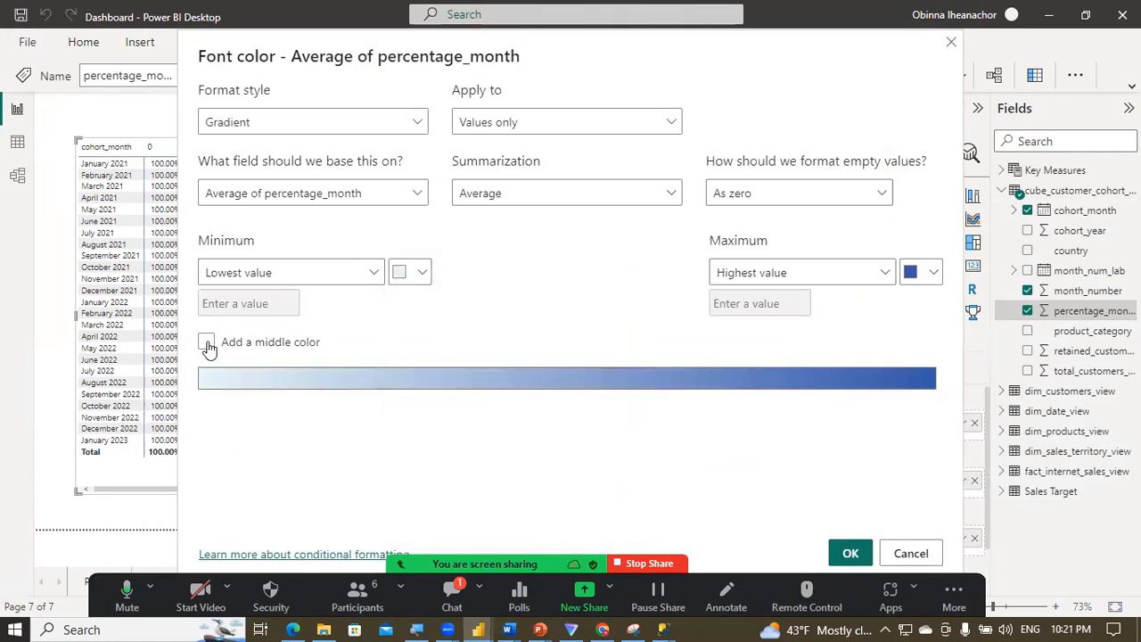
Step: Add a middle color to the font color gradient and set it to #99D8C9, copied from the ColorBrewer page in Chrome
{"action": "left_click", "coordinate": [206, 343]}
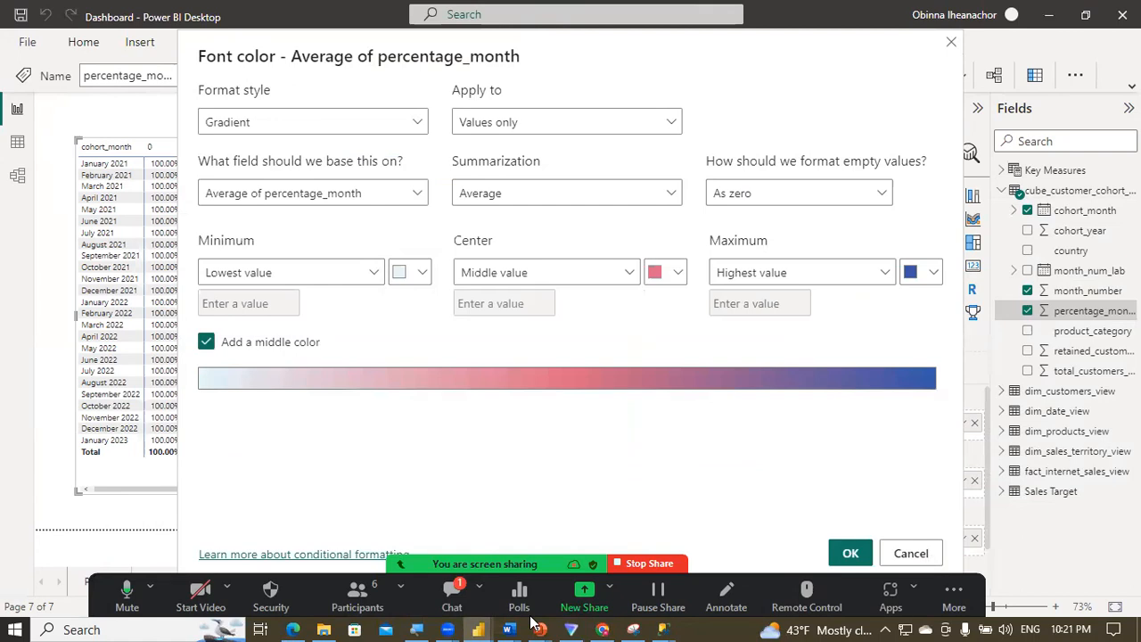
{"action": "left_click", "coordinate": [603, 629]}
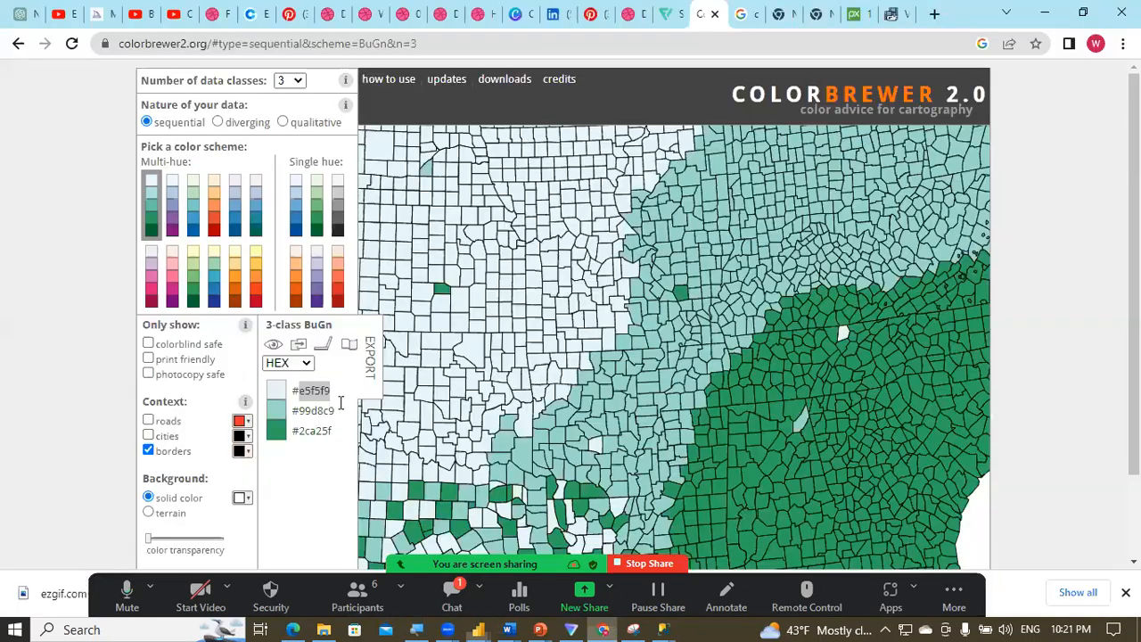
{"action": "double_click", "coordinate": [294, 412]}
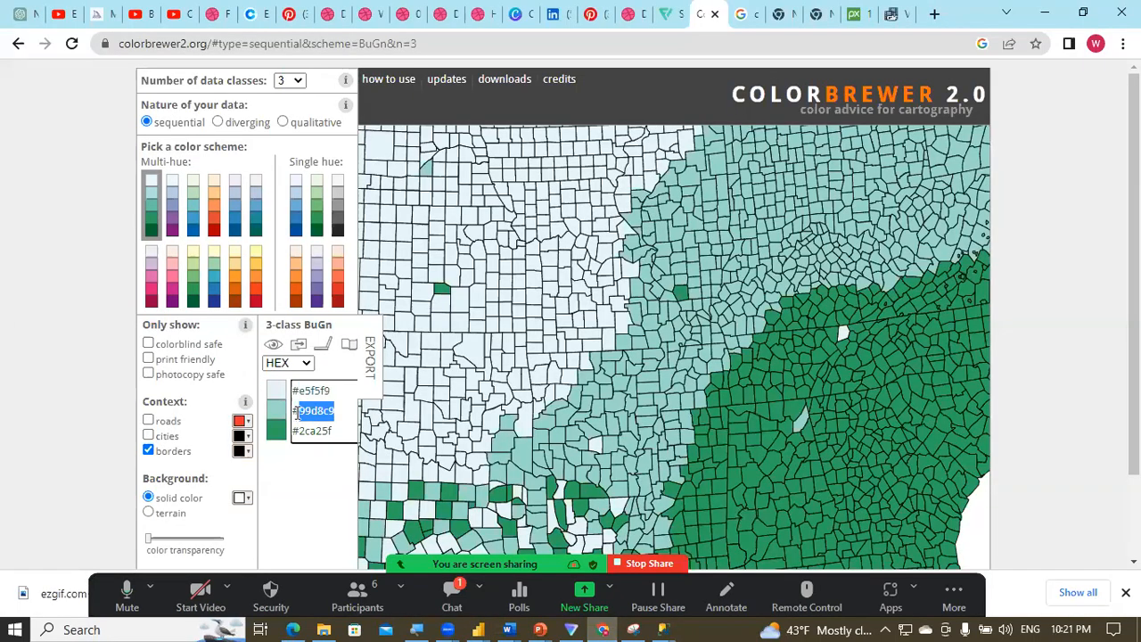
{"action": "left_click", "coordinate": [478, 630]}
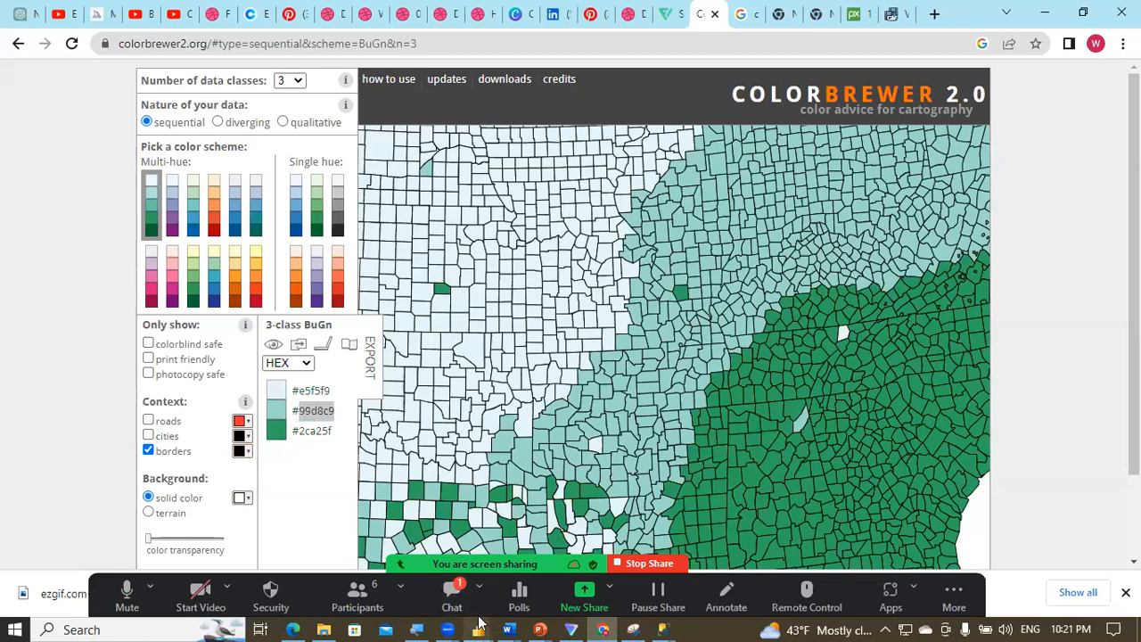
{"action": "left_click", "coordinate": [729, 587]}
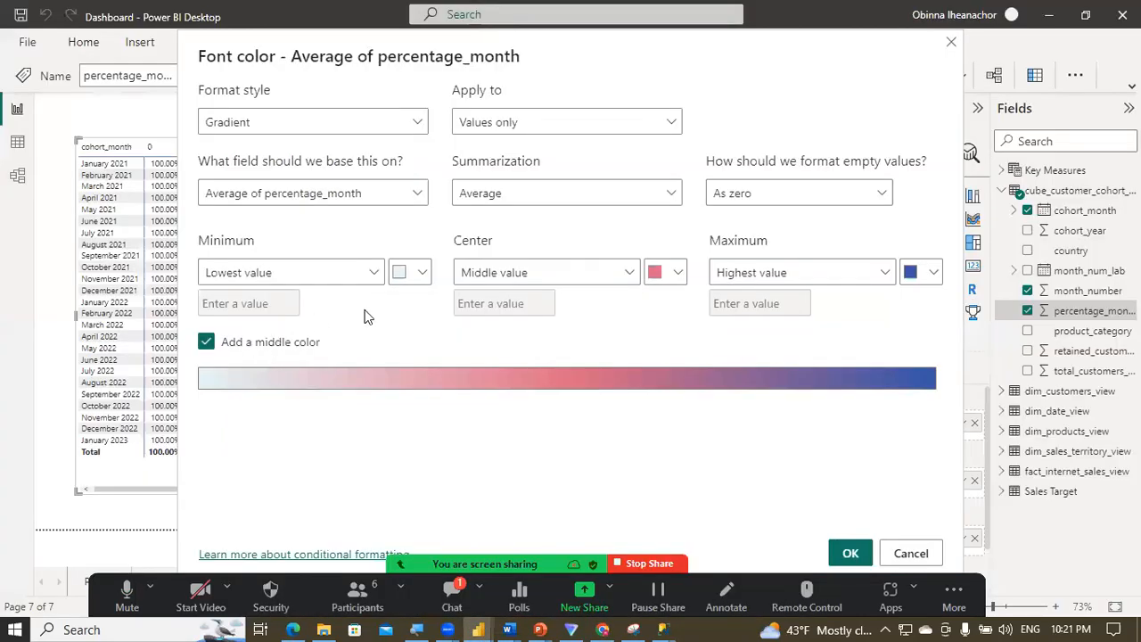
{"action": "left_click", "coordinate": [671, 272]}
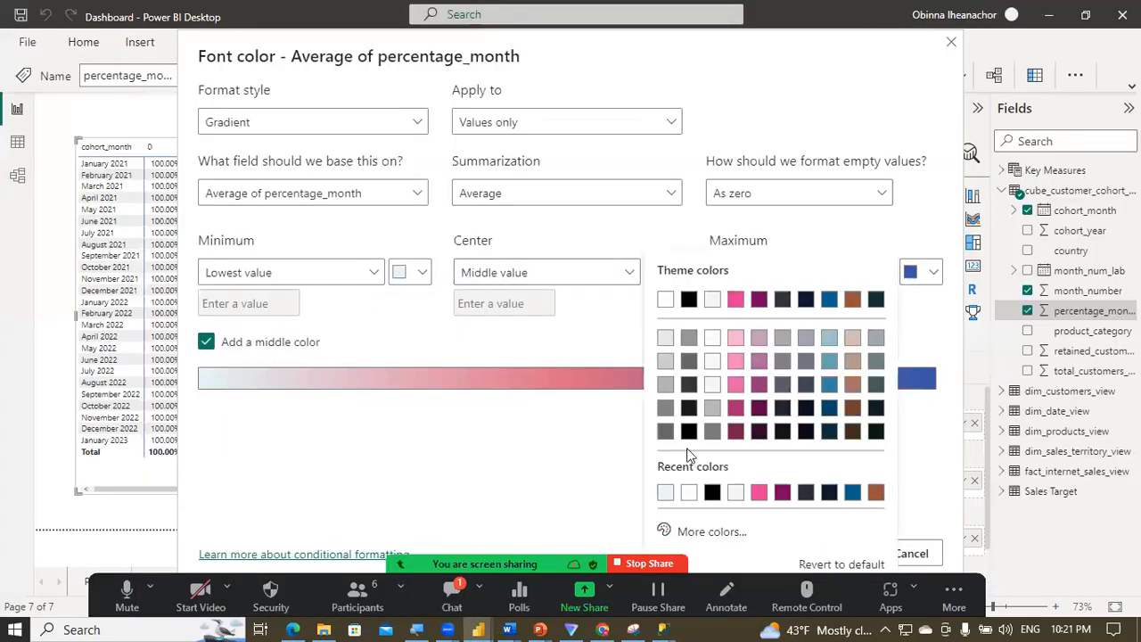
{"action": "left_click", "coordinate": [694, 532]}
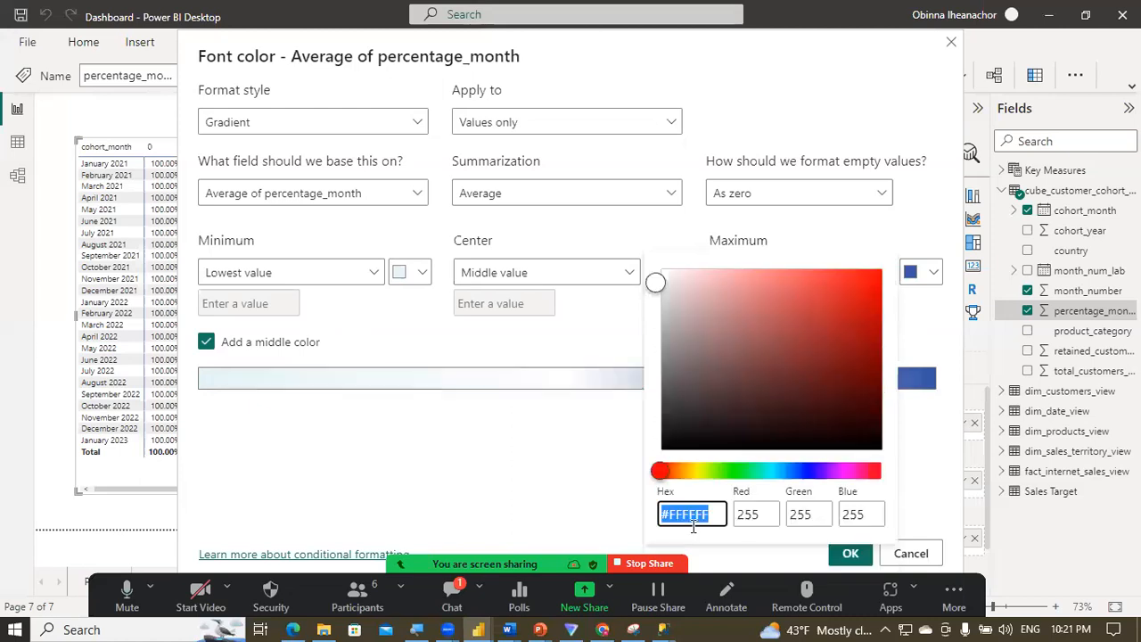
{"action": "type", "text": "#99D8C9"}
{"action": "left_click", "coordinate": [548, 445]}
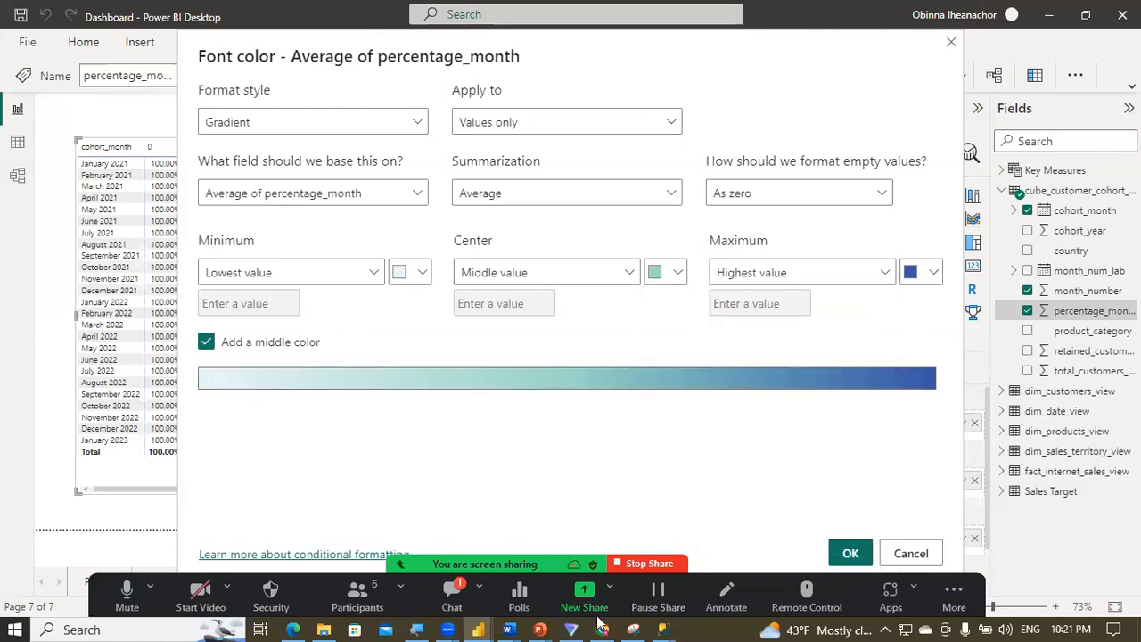
Step: Set the gradient's maximum color to #2CA25F, copied from the ColorBrewer page in Chrome, and apply the font color formatting in Power BI
{"action": "key", "text": "alt+Tab"}
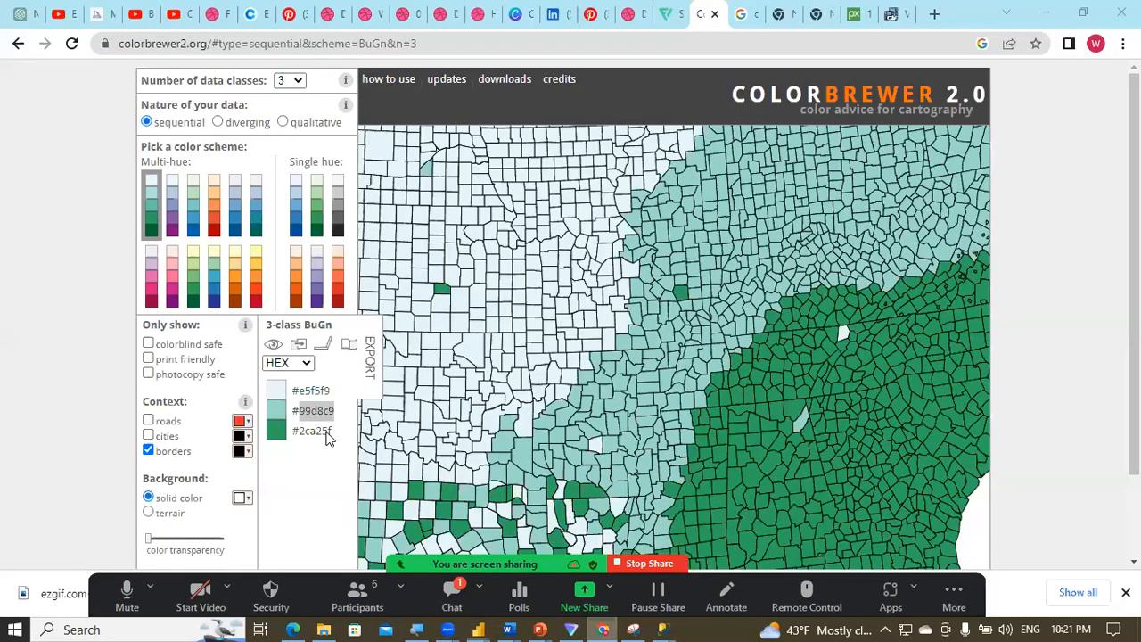
{"action": "left_click_drag", "start_coordinate": [337, 435], "coordinate": [281, 442]}
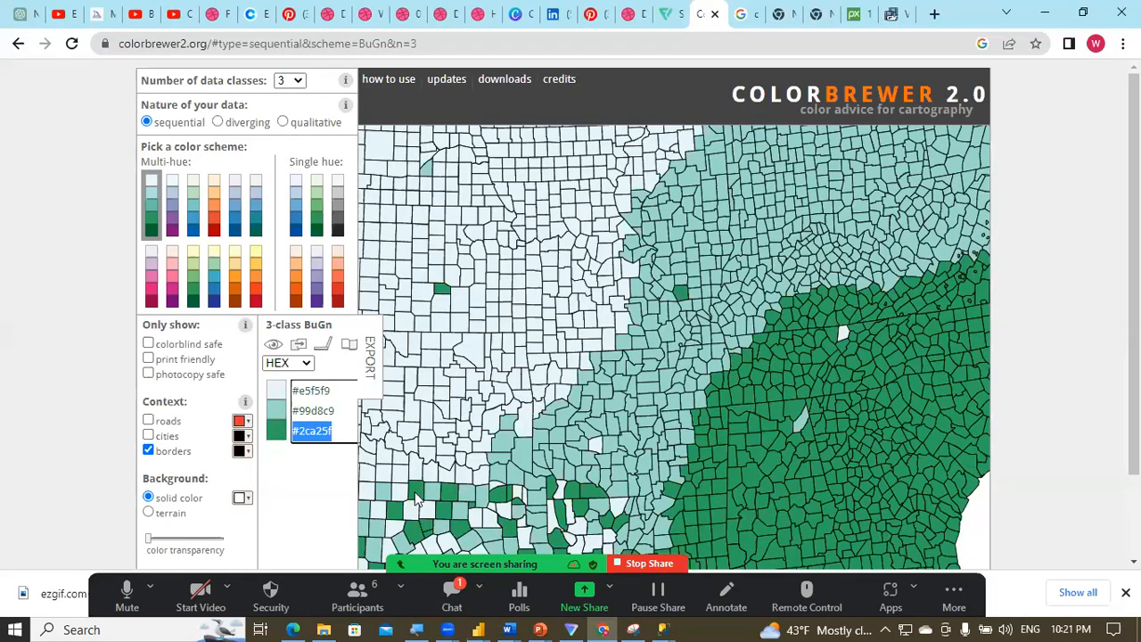
{"action": "left_click", "coordinate": [478, 629]}
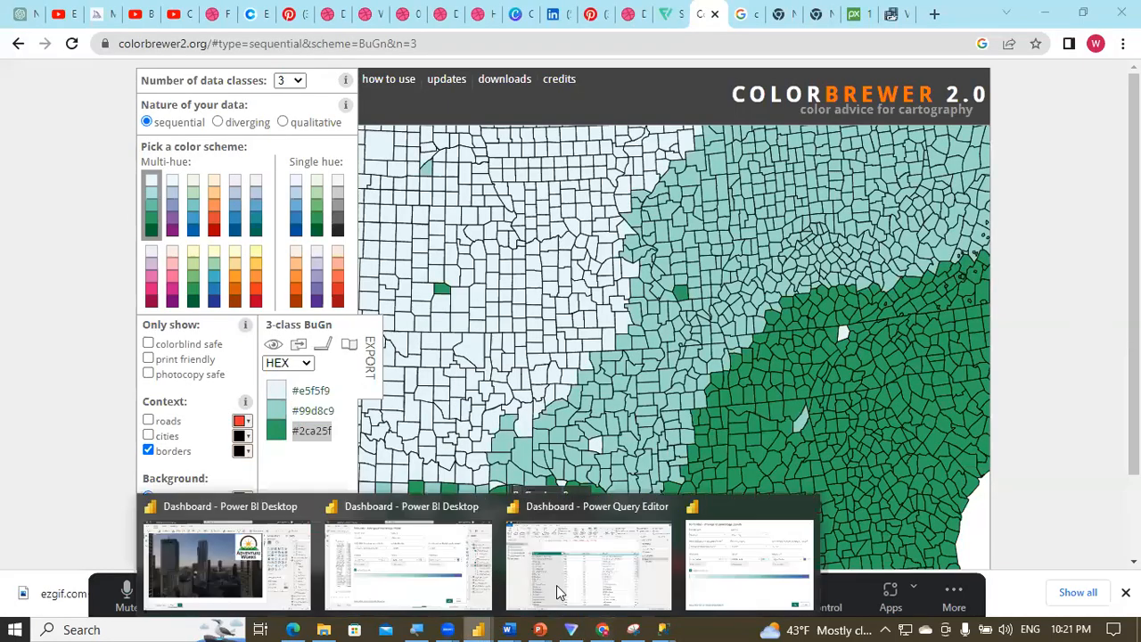
{"action": "left_click", "coordinate": [739, 580]}
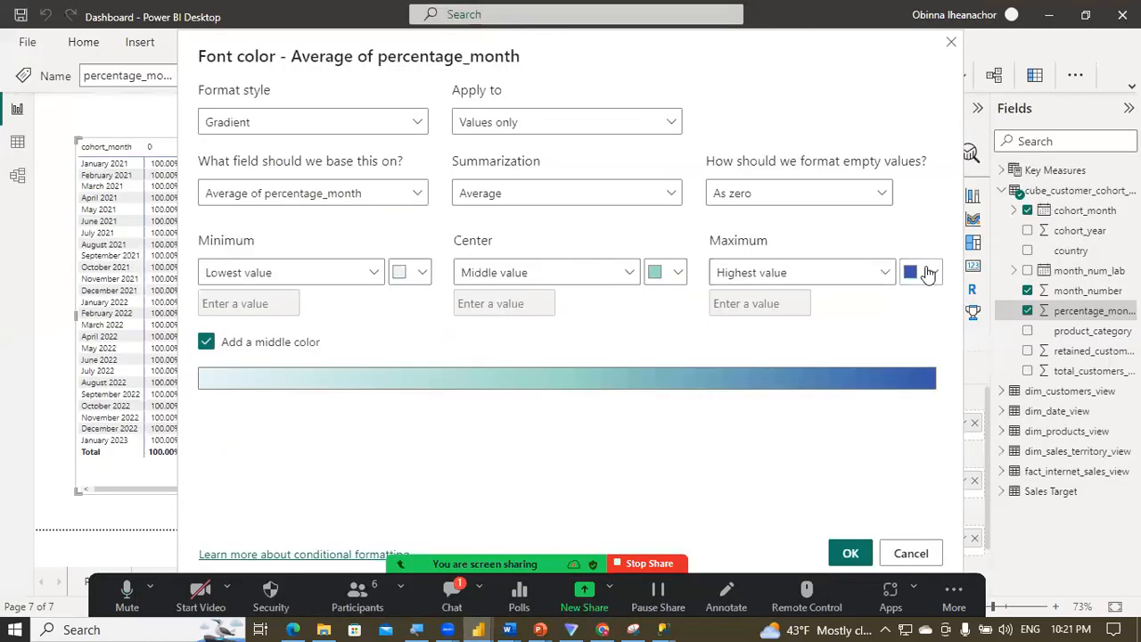
{"action": "left_click", "coordinate": [928, 272]}
{"action": "left_click", "coordinate": [740, 530]}
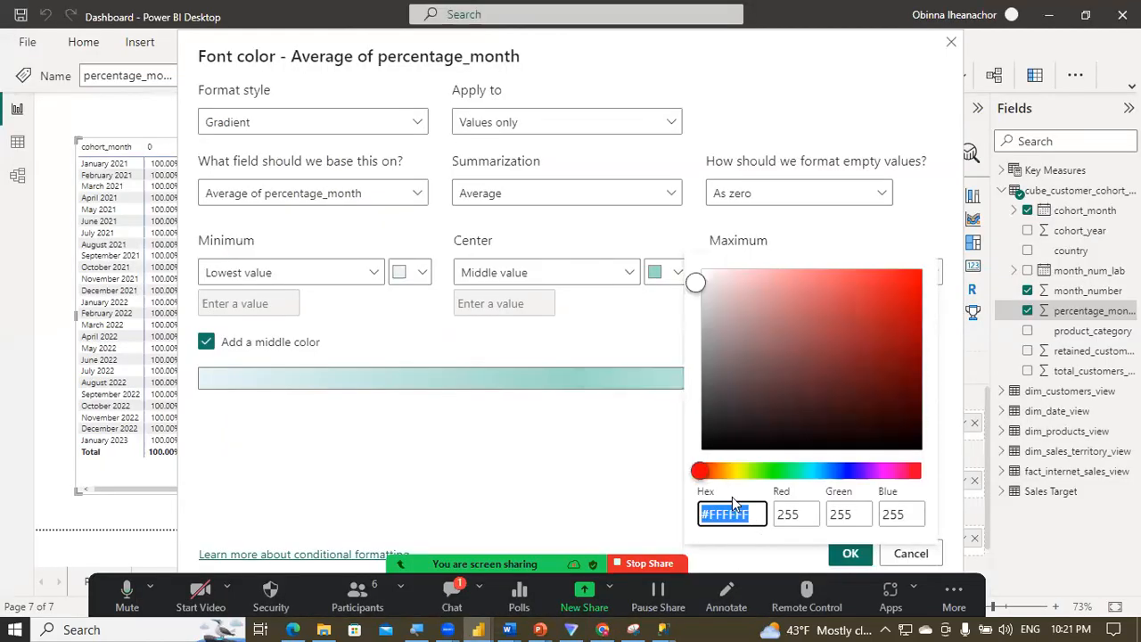
{"action": "type", "text": "#2CA25F"}
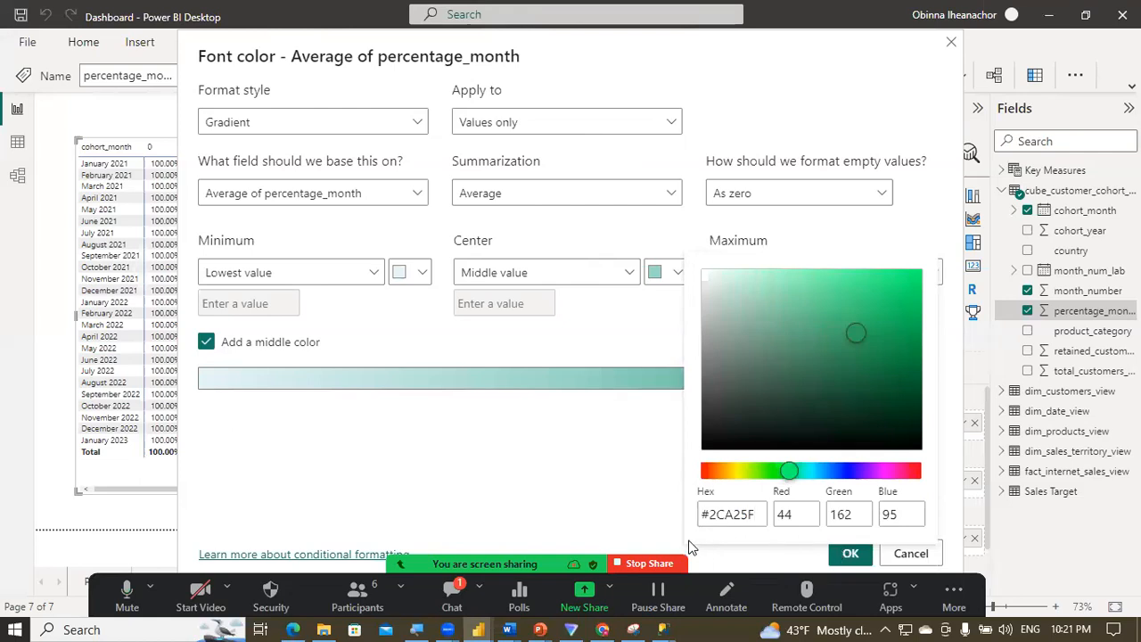
{"action": "left_click", "coordinate": [628, 485]}
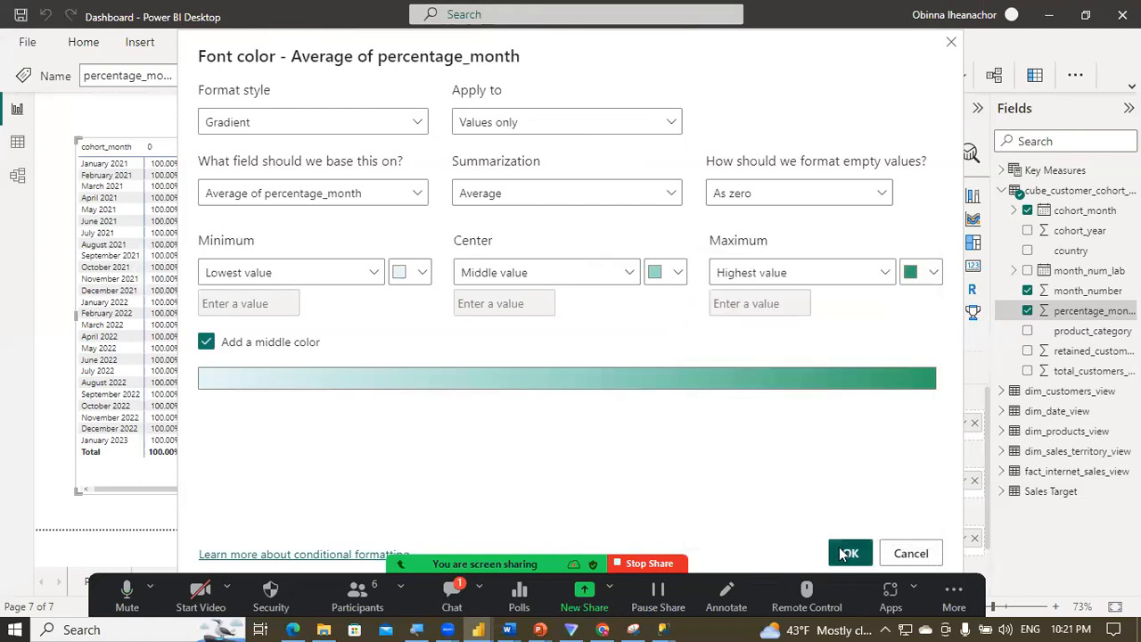
{"action": "left_click", "coordinate": [847, 553]}
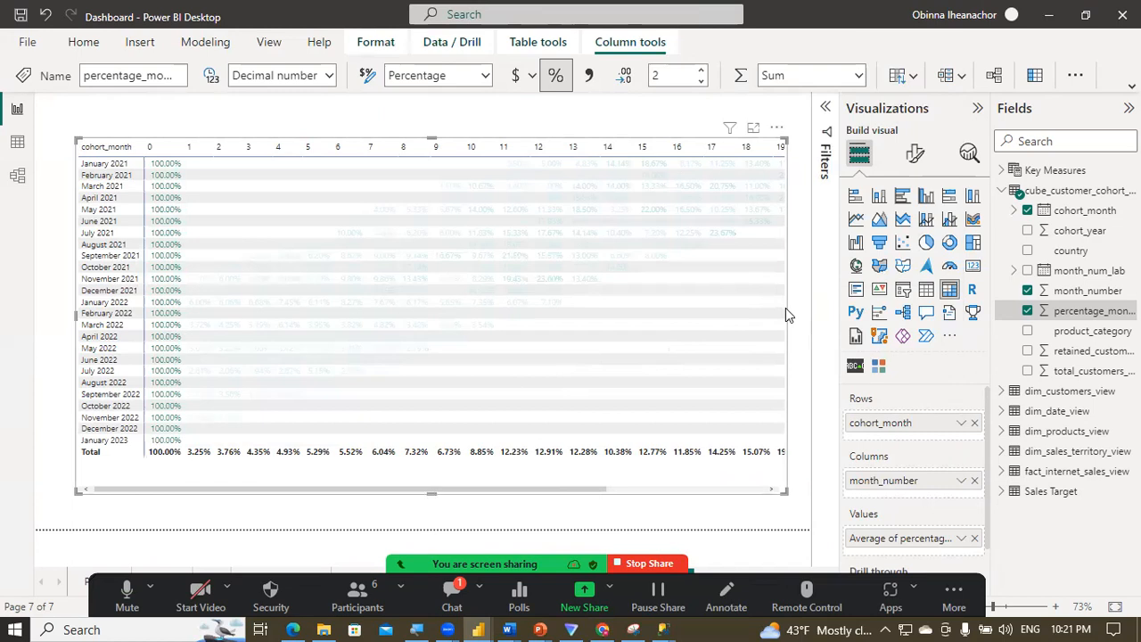
Step: Set the cohort matrix visual's overall background effect to a dark gray color, keeping the background on
{"action": "left_click", "coordinate": [914, 156]}
{"action": "left_click", "coordinate": [913, 229]}
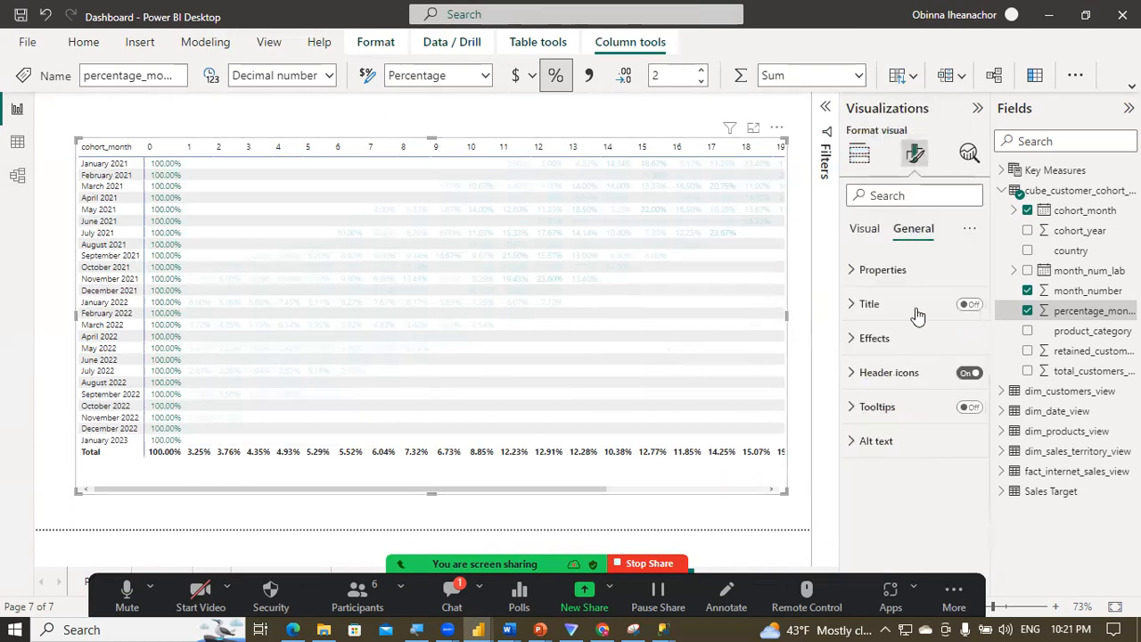
{"action": "left_click", "coordinate": [927, 344]}
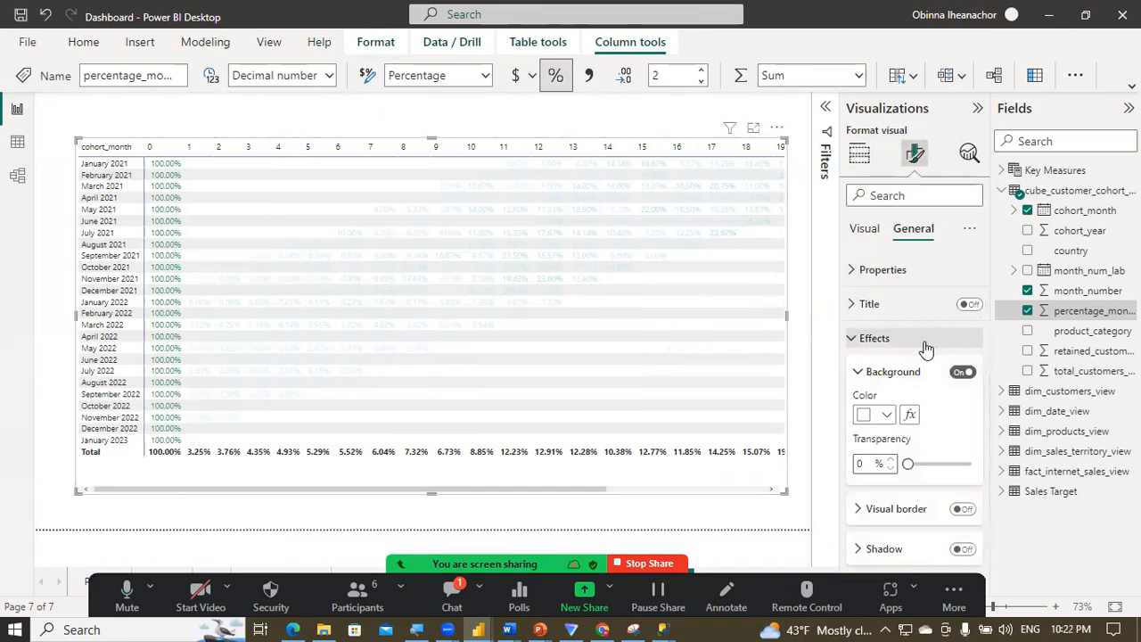
{"action": "left_click", "coordinate": [967, 374]}
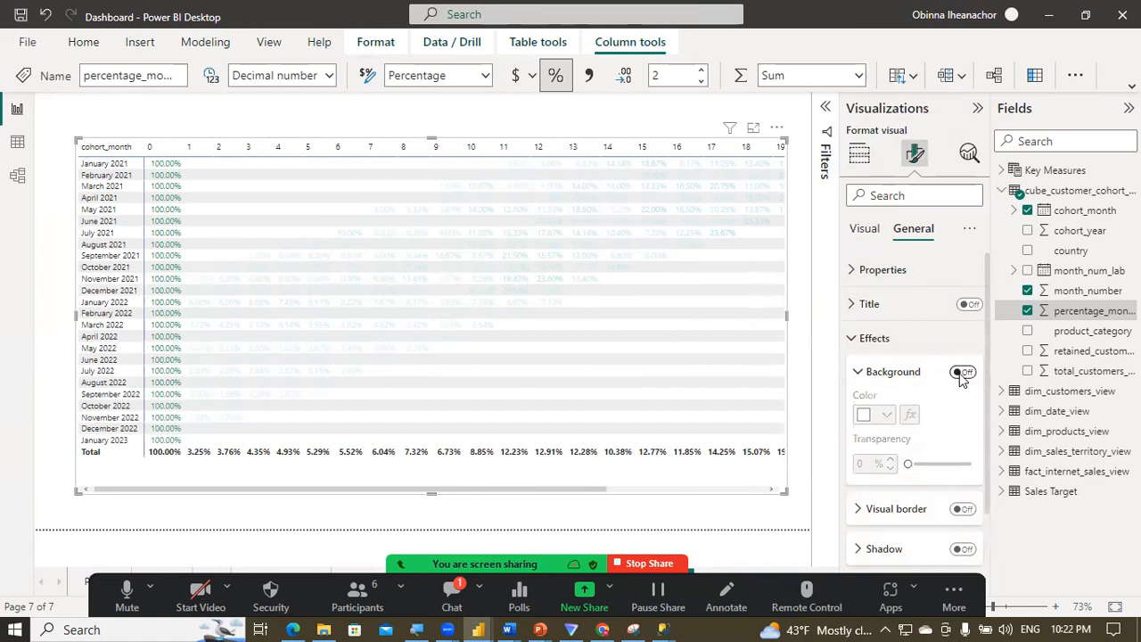
{"action": "left_click", "coordinate": [964, 373]}
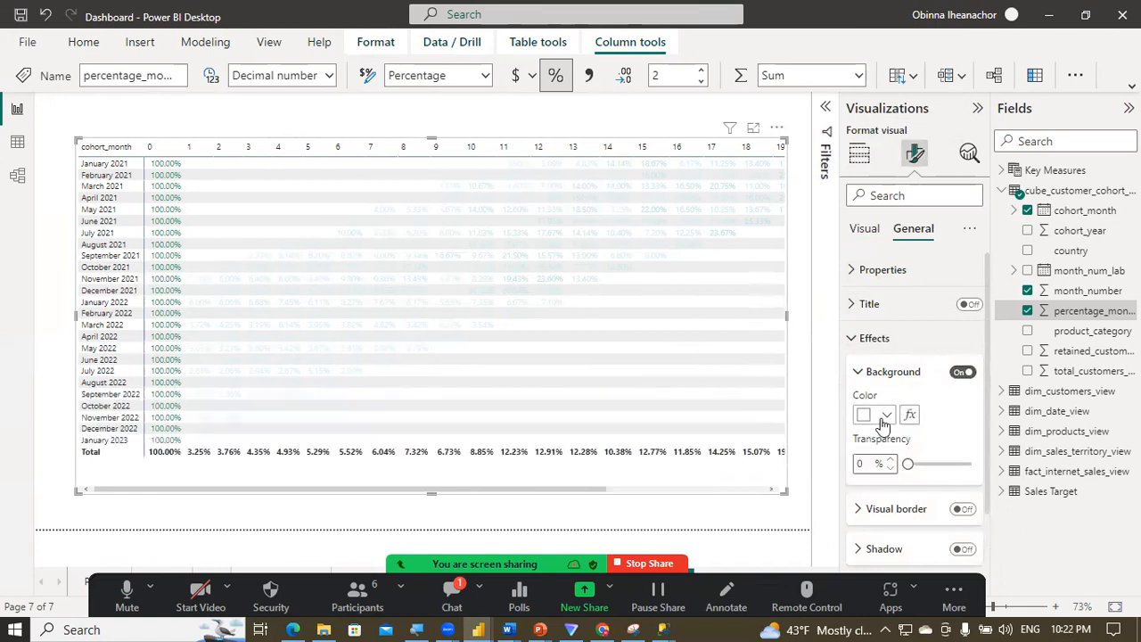
{"action": "left_click", "coordinate": [883, 417]}
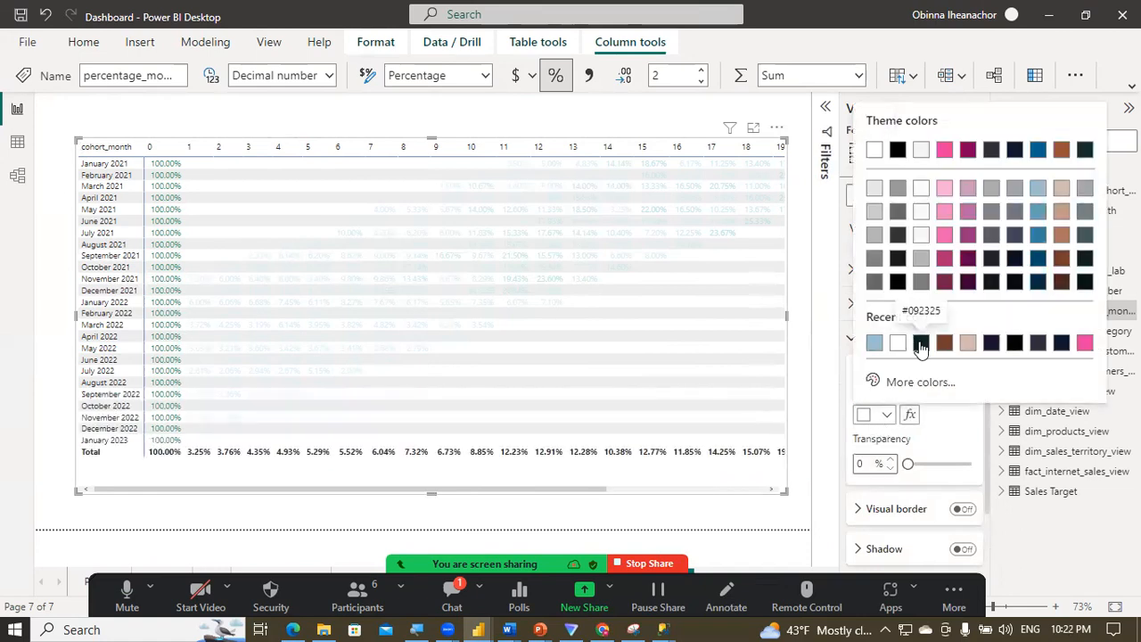
{"action": "left_click", "coordinate": [898, 234]}
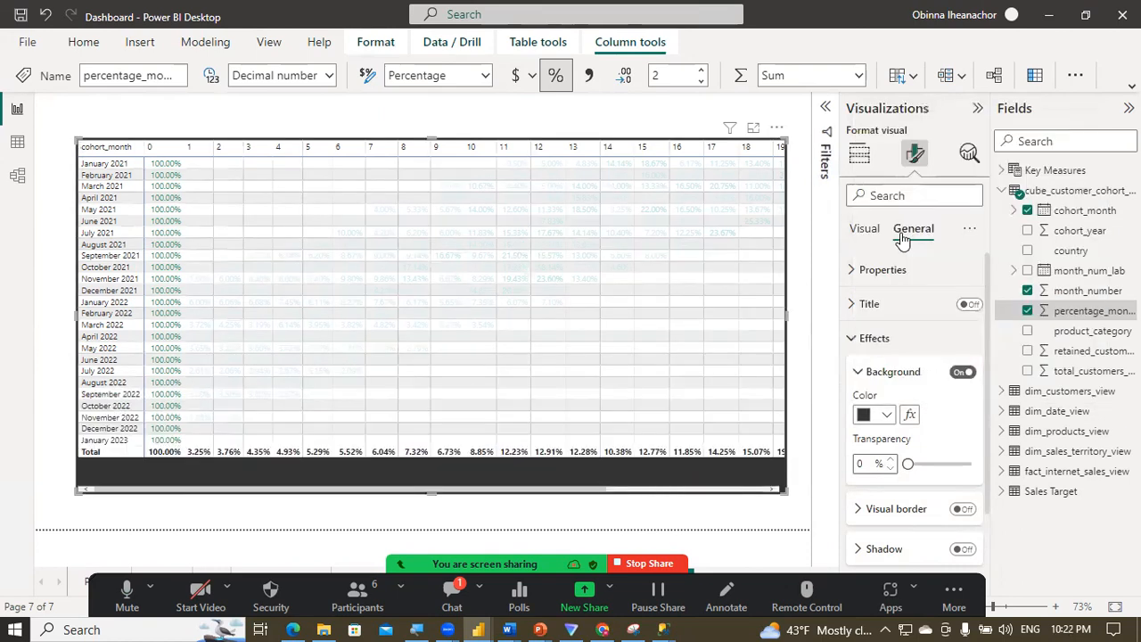
Step: Set the transparency of the matrix visual's background effect to 100%
{"action": "left_click", "coordinate": [887, 416]}
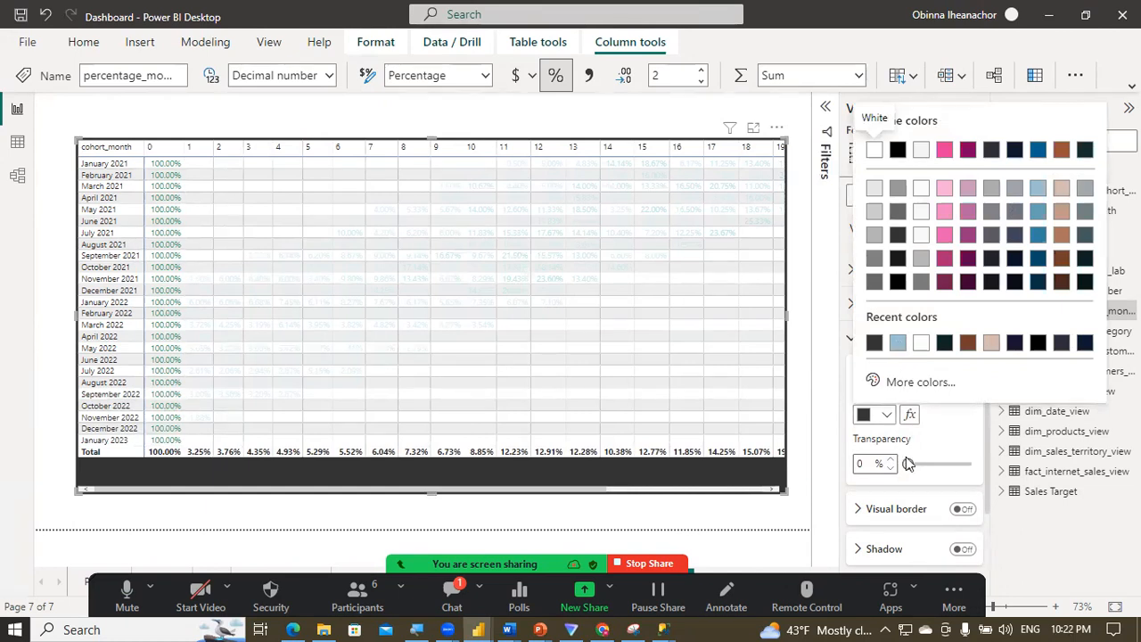
{"action": "left_click", "coordinate": [980, 481]}
{"action": "left_click_drag", "start_coordinate": [910, 465], "coordinate": [998, 473]}
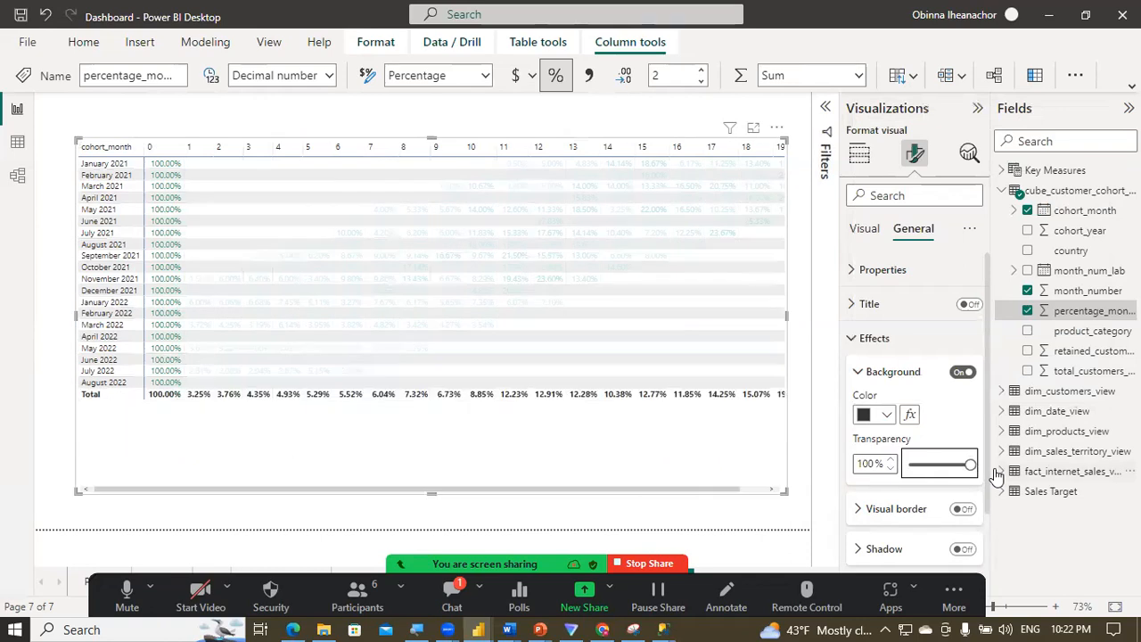
Step: Try dark gray and light gray as the background color of the matrix values, and settle on a medium gray
{"action": "left_click", "coordinate": [865, 228]}
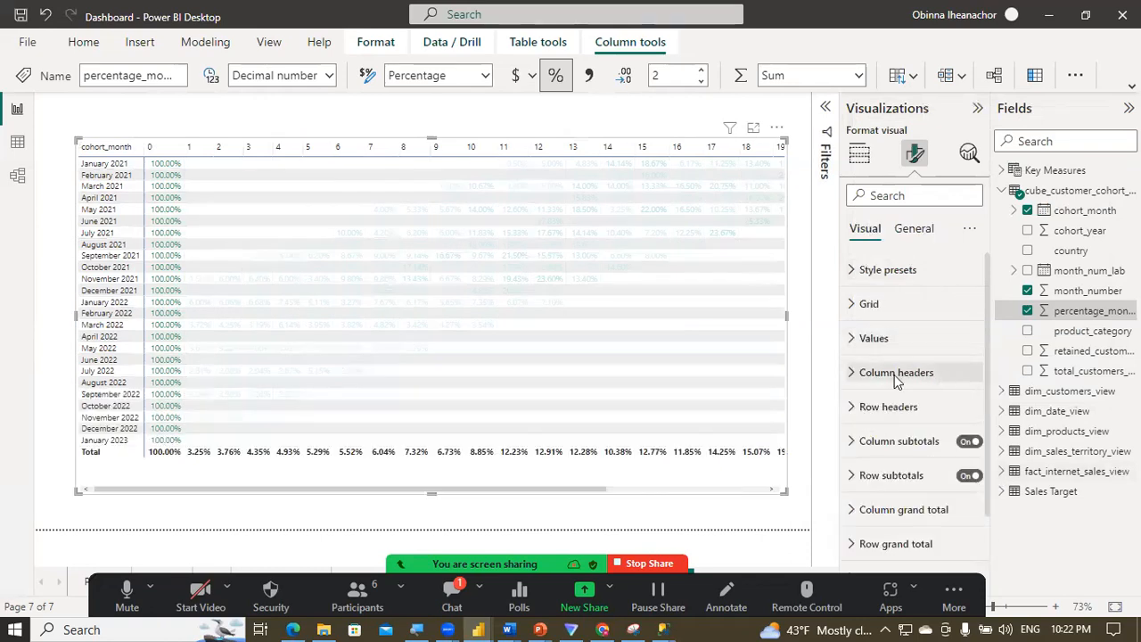
{"action": "left_click", "coordinate": [856, 338]}
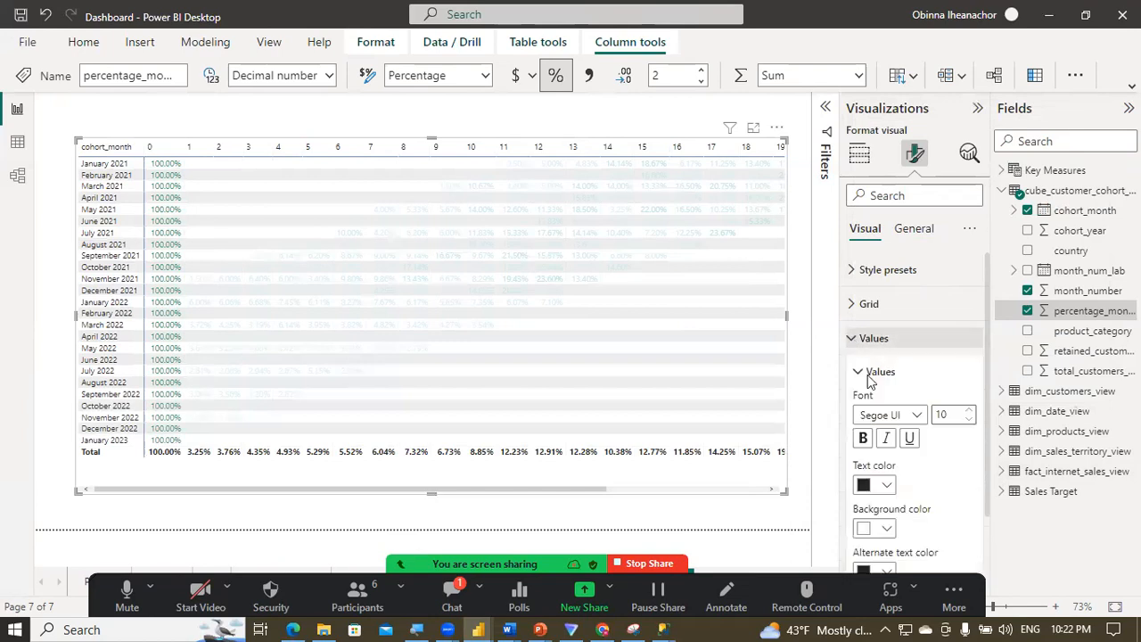
{"action": "left_click", "coordinate": [885, 486]}
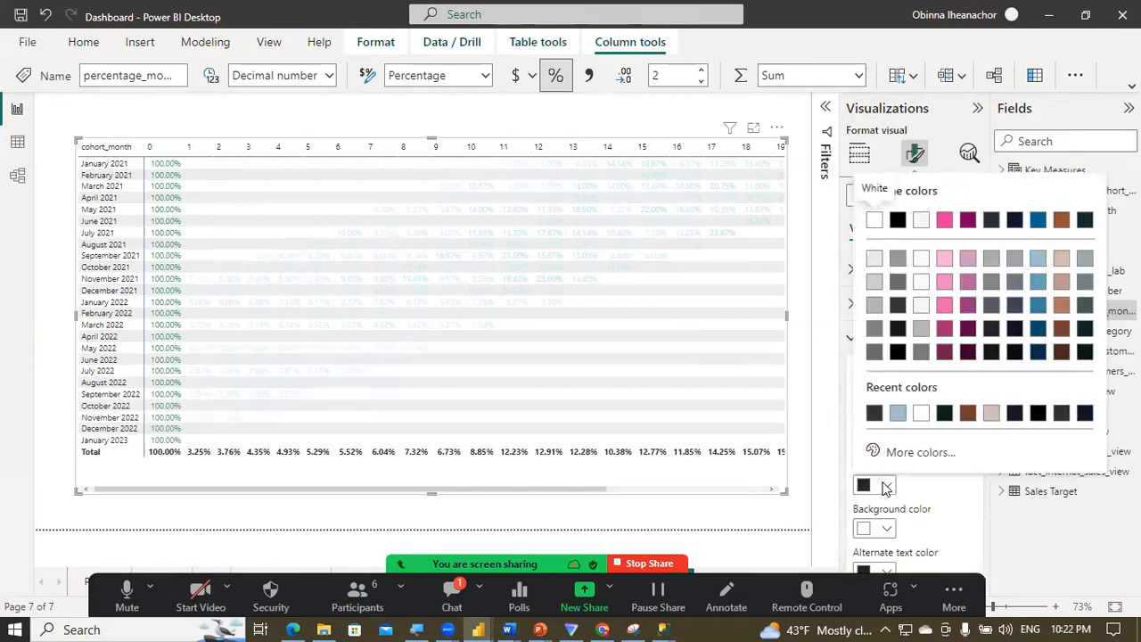
{"action": "left_click", "coordinate": [886, 486]}
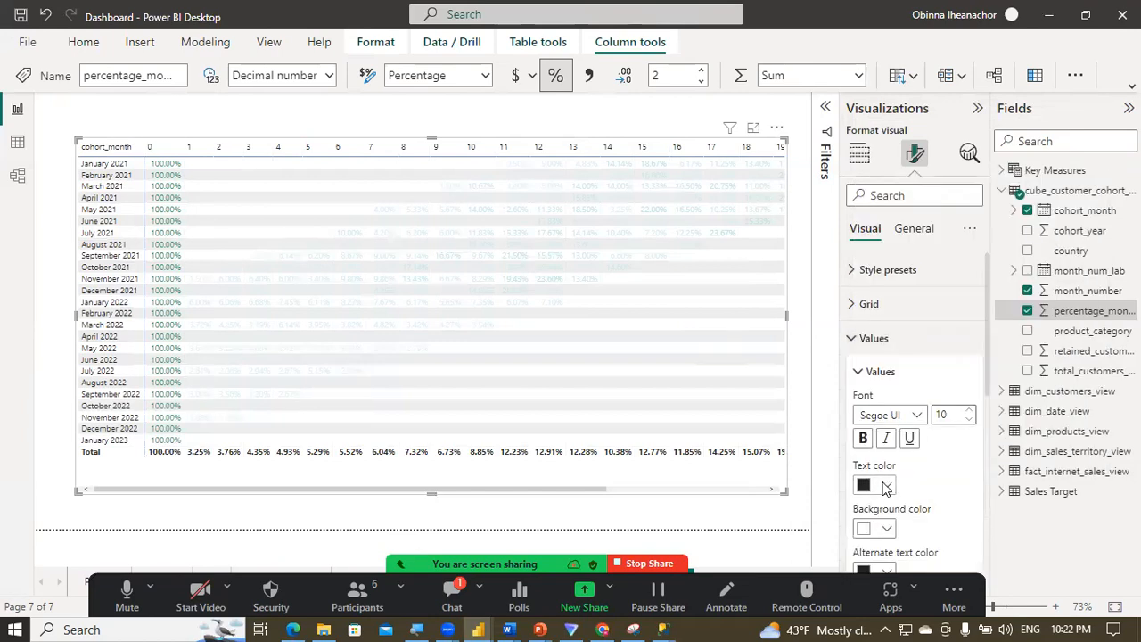
{"action": "left_click", "coordinate": [887, 530]}
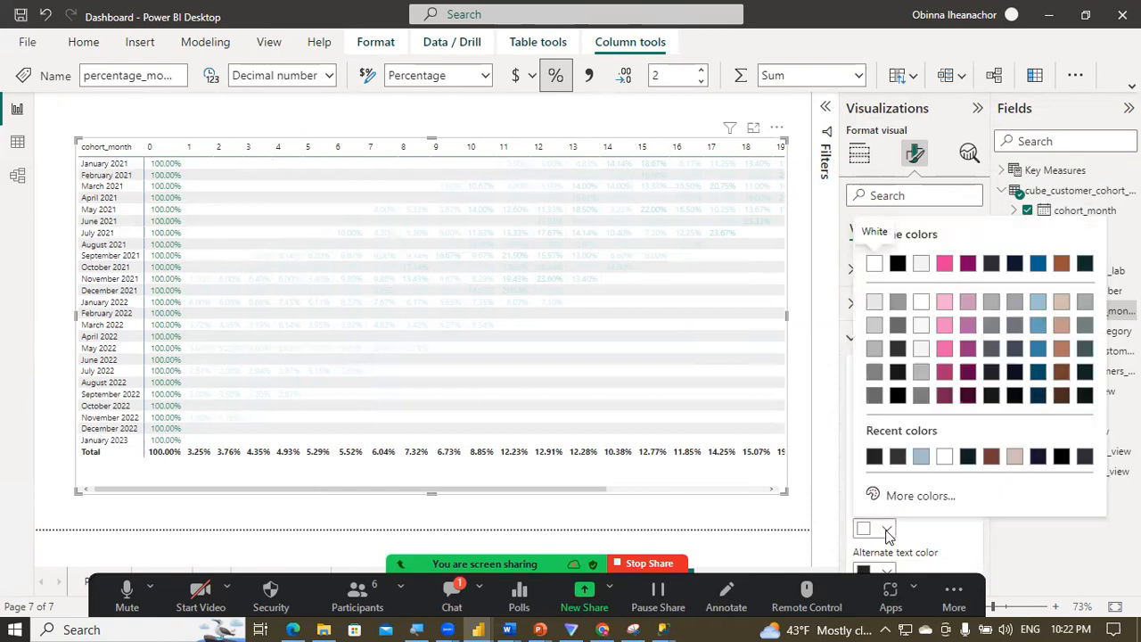
{"action": "left_click", "coordinate": [898, 350]}
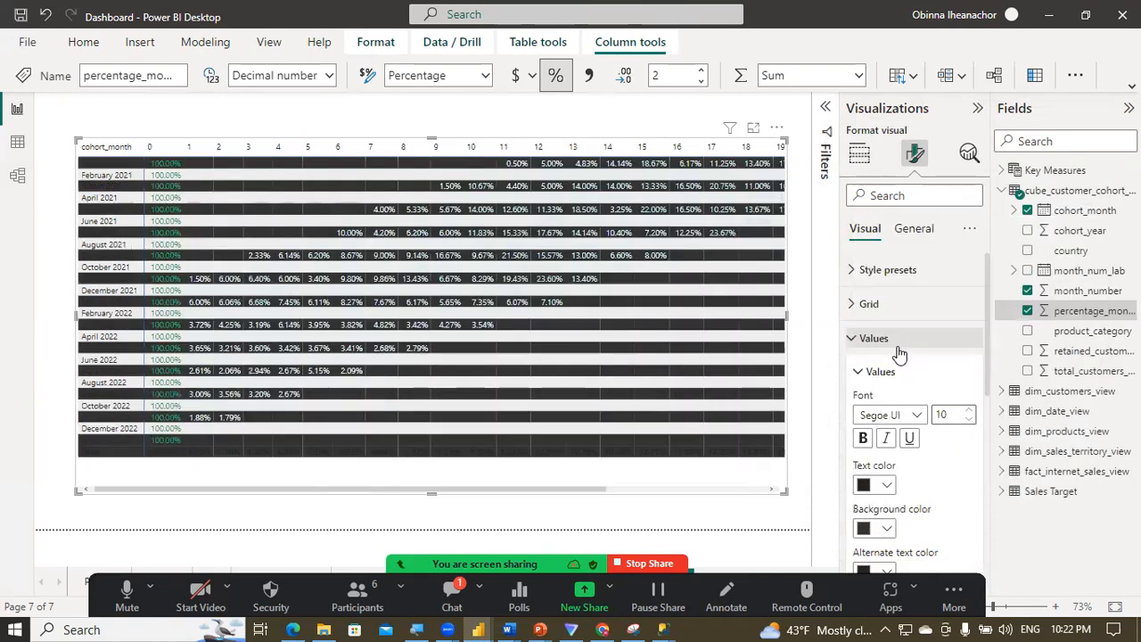
{"action": "left_click", "coordinate": [888, 533]}
{"action": "left_click", "coordinate": [874, 328]}
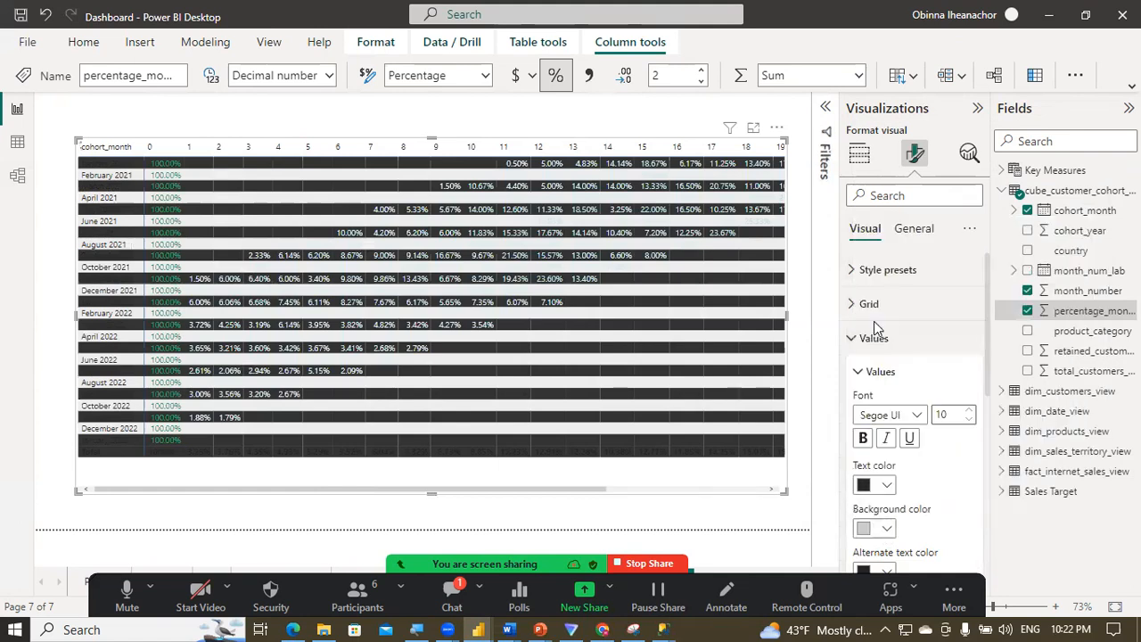
{"action": "left_click", "coordinate": [888, 532]}
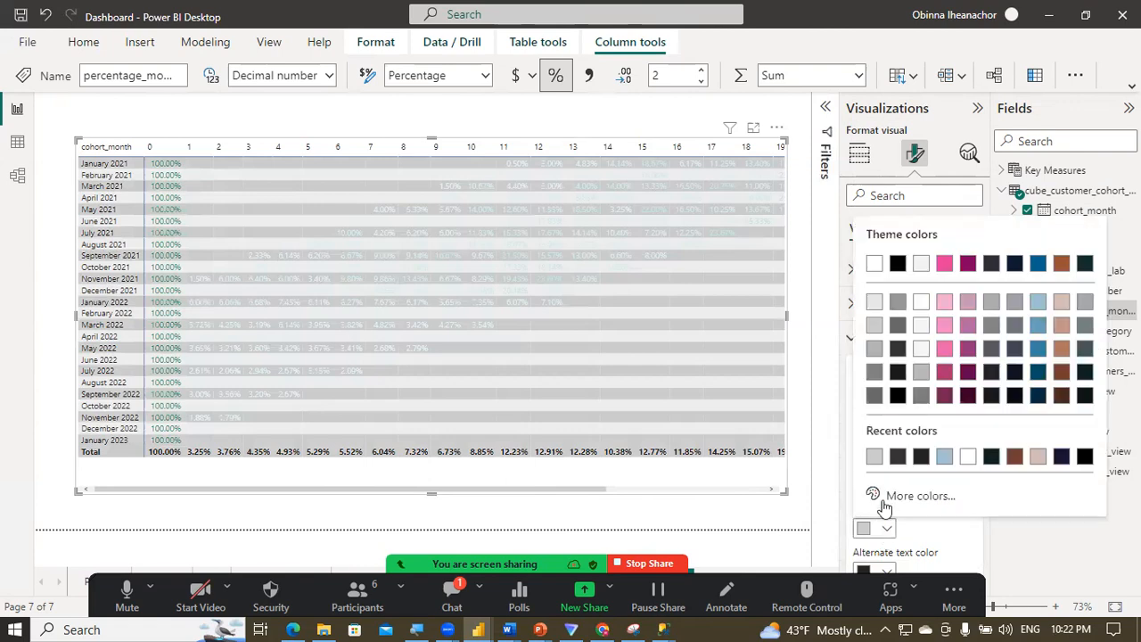
{"action": "left_click", "coordinate": [876, 373]}
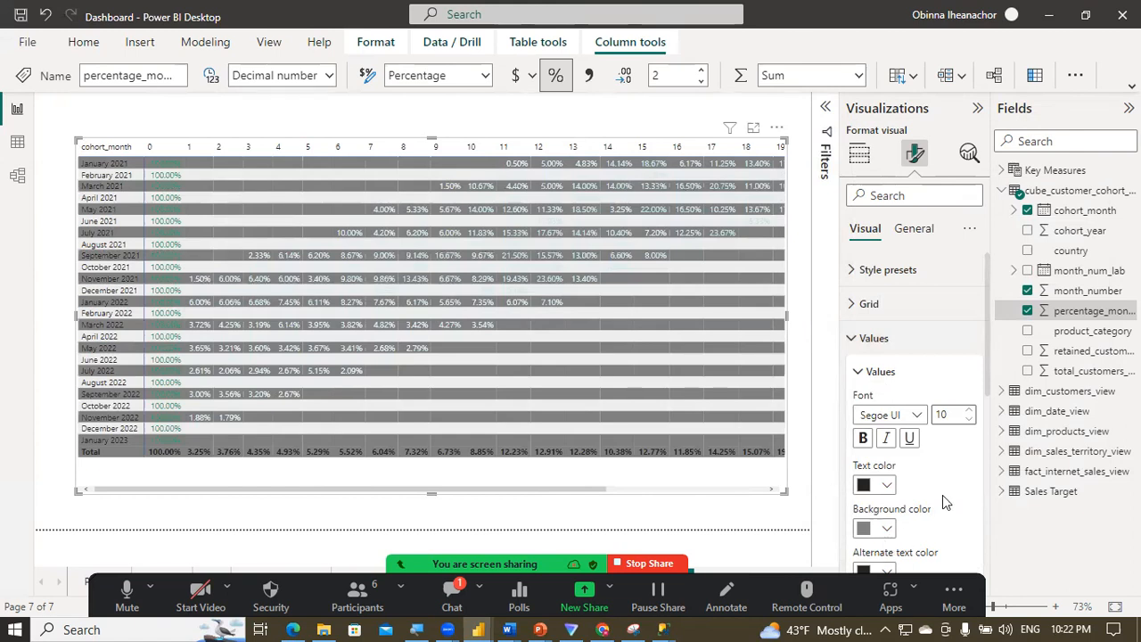
Step: Try light gray and a medium gray as the alternate background color of the matrix values
{"action": "scroll", "coordinate": [988, 386], "scroll_direction": "down", "scroll_amount": 2}
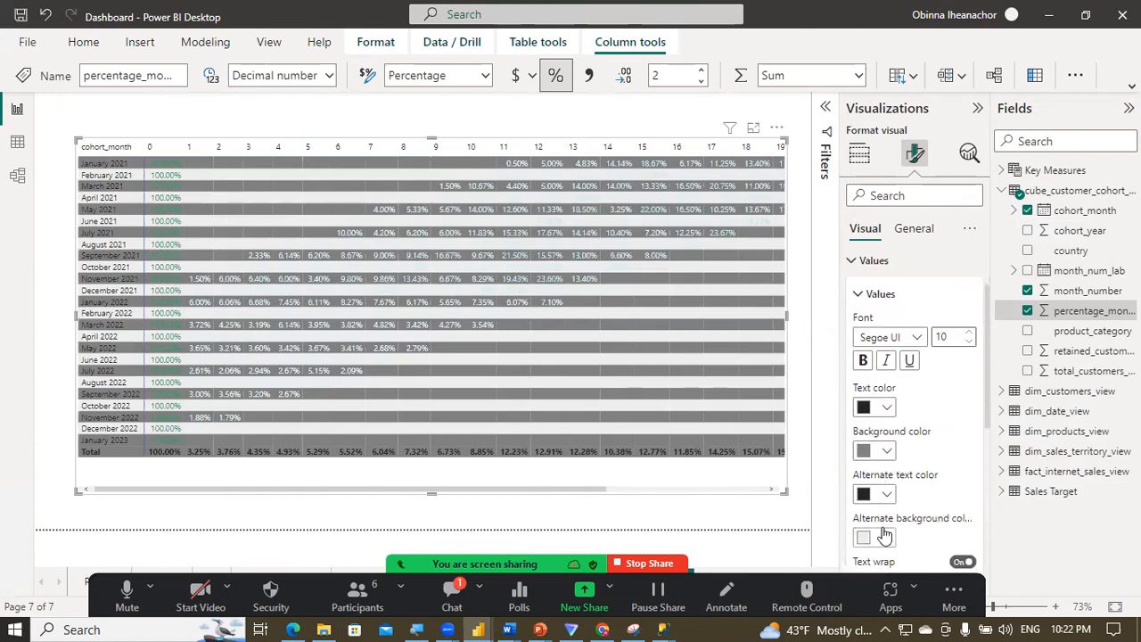
{"action": "left_click", "coordinate": [884, 538]}
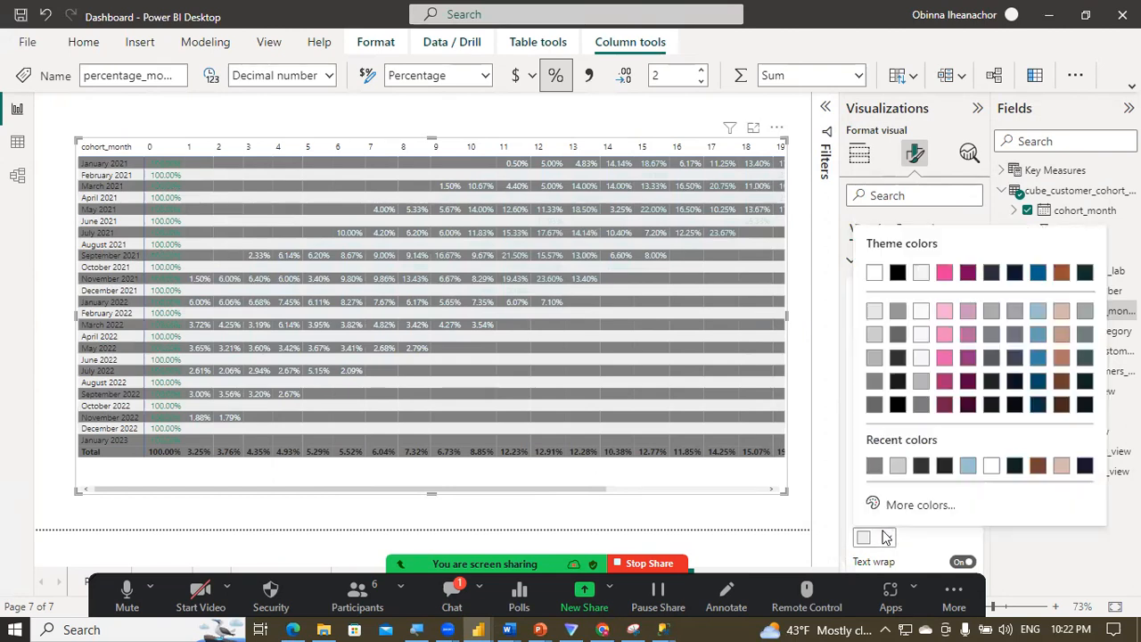
{"action": "left_click", "coordinate": [878, 318]}
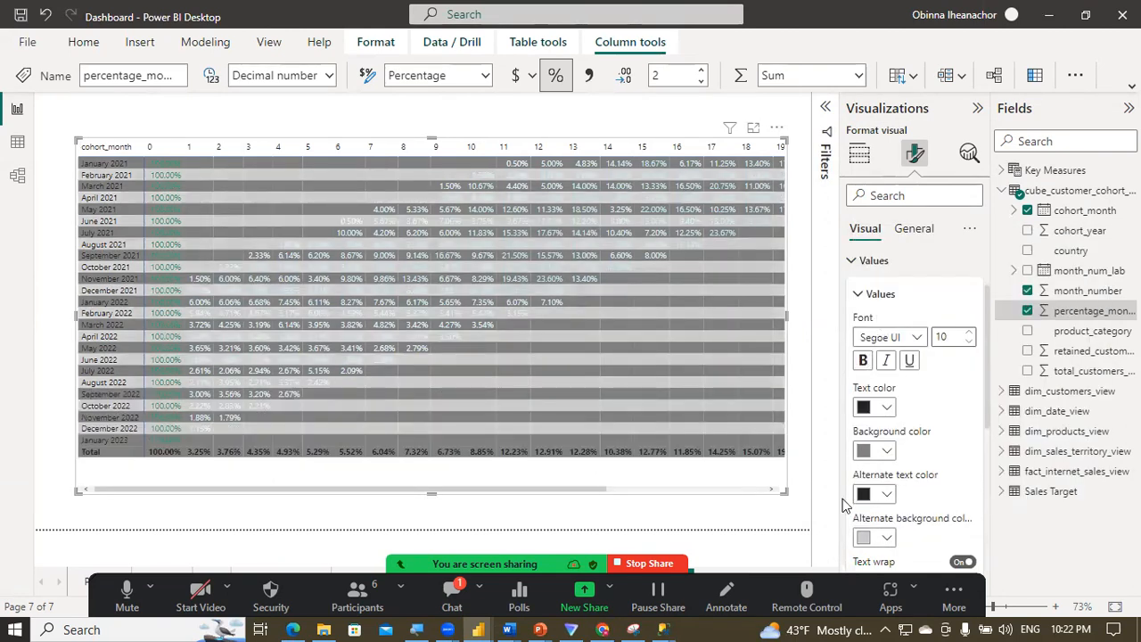
{"action": "left_click", "coordinate": [881, 537]}
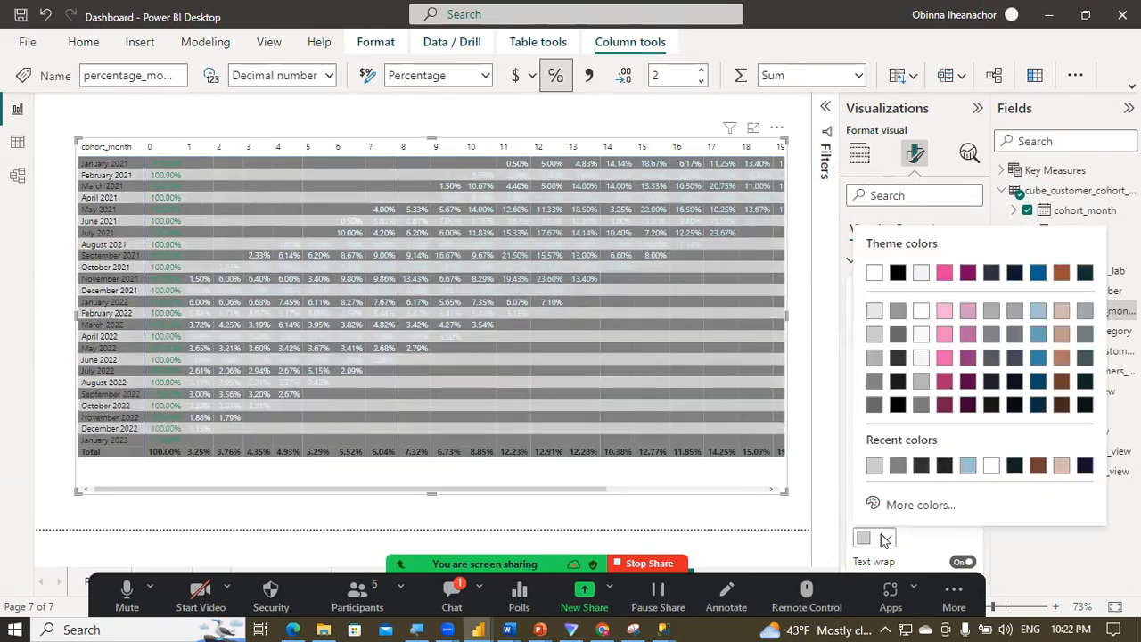
{"action": "left_click", "coordinate": [879, 402]}
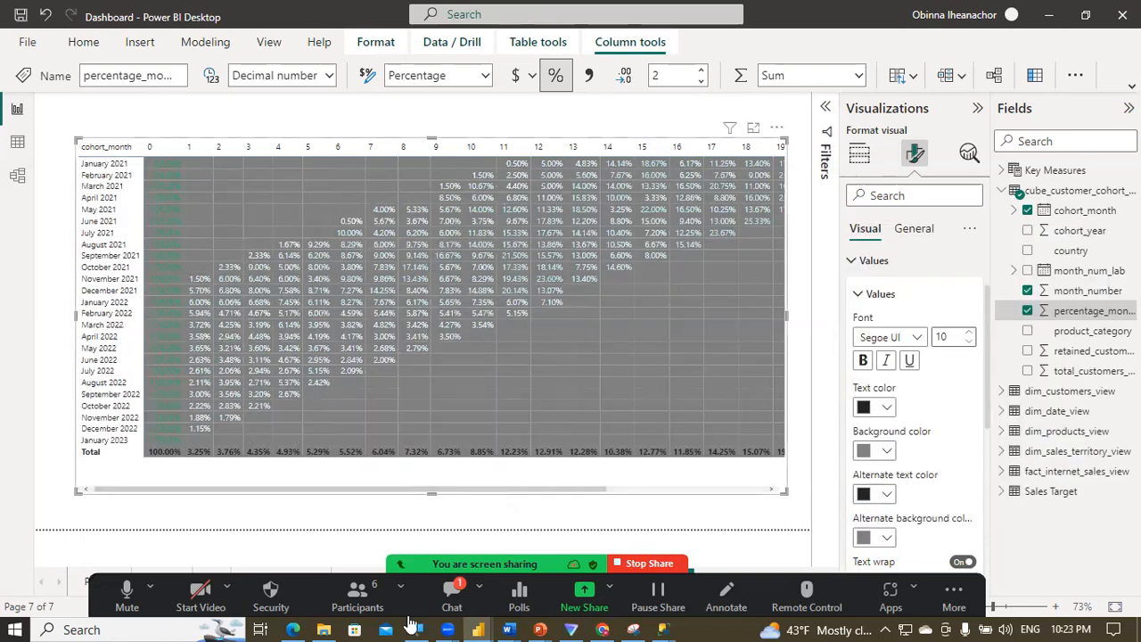
Step: Find the report window holding the Customer Cohort page, examine that page's matrix styling for reference, and return to Page 1
{"action": "mouse_move", "coordinate": [484, 624]}
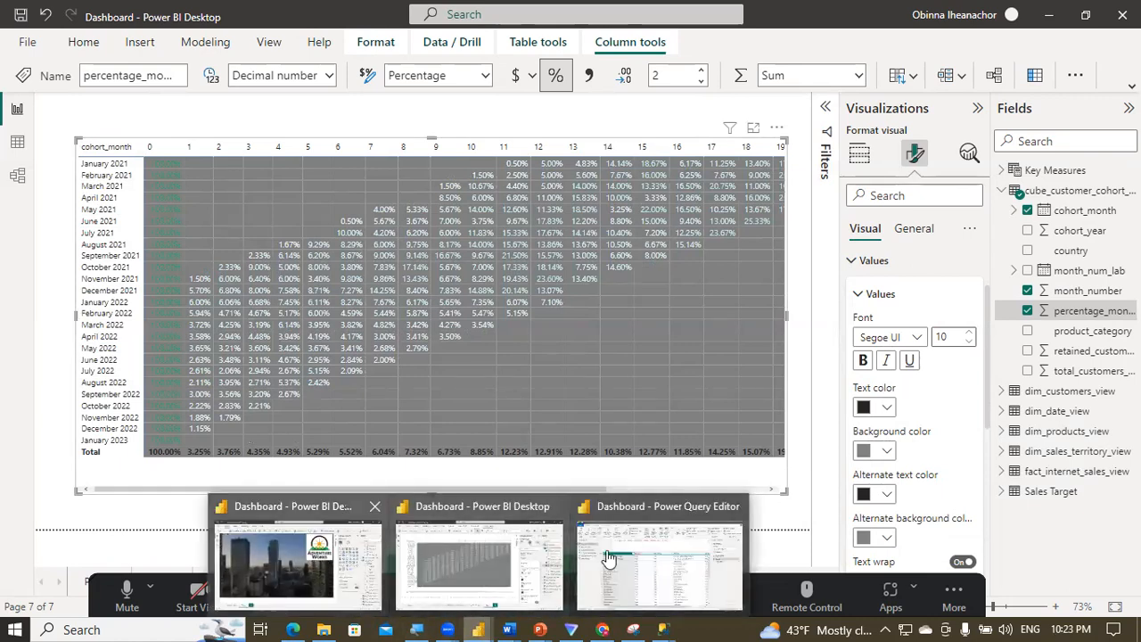
{"action": "left_click", "coordinate": [382, 539]}
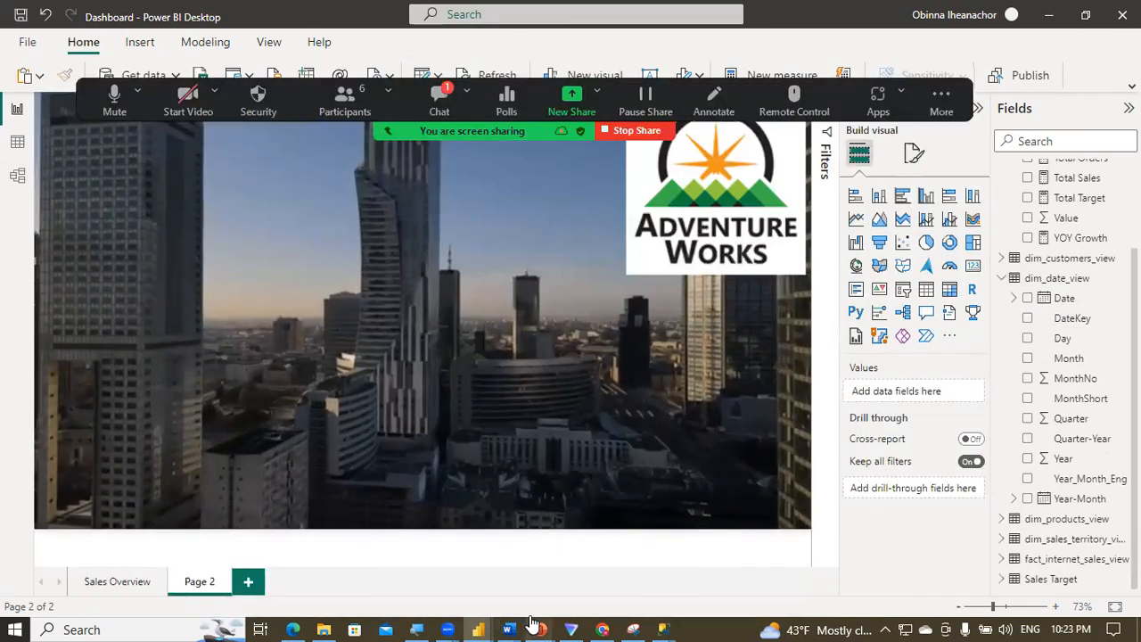
{"action": "mouse_move", "coordinate": [480, 622]}
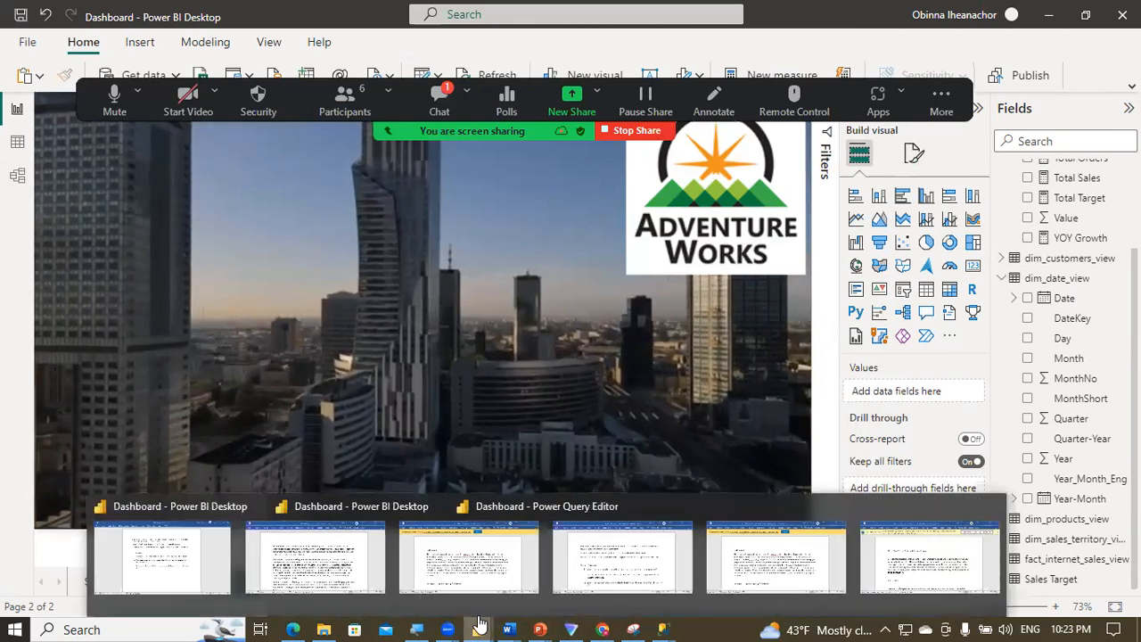
{"action": "left_click", "coordinate": [334, 583]}
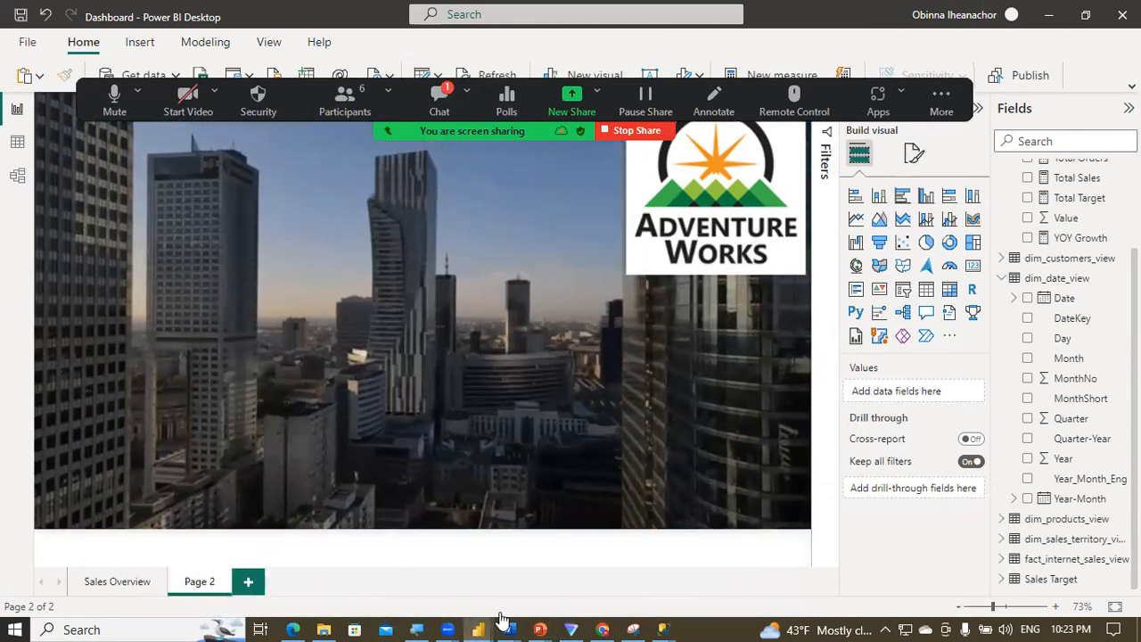
{"action": "mouse_move", "coordinate": [482, 624]}
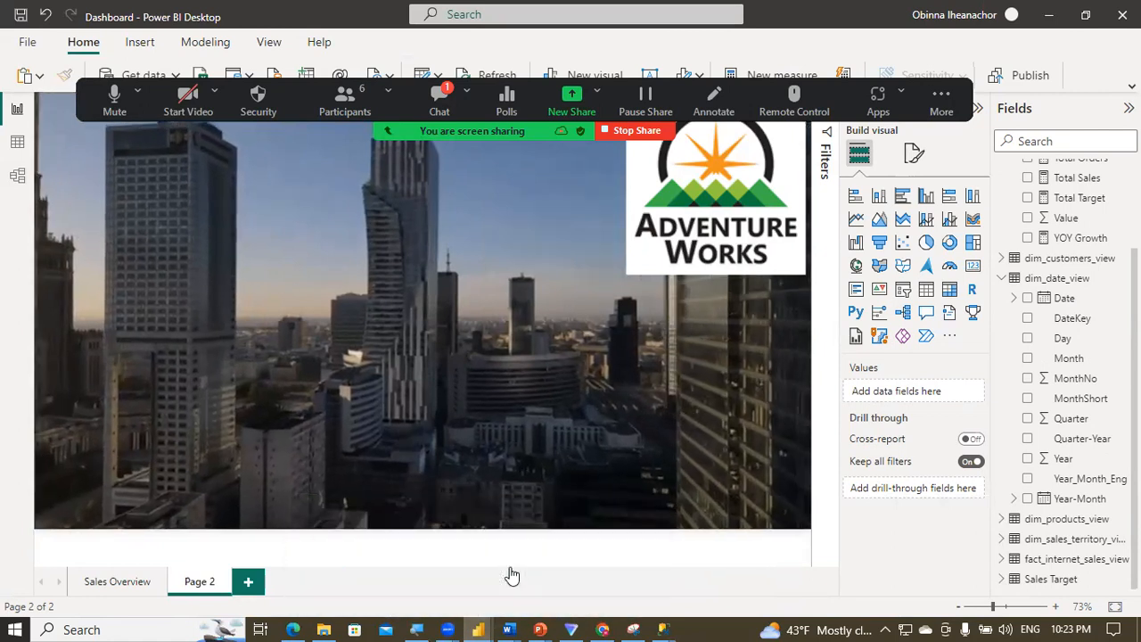
{"action": "left_click", "coordinate": [479, 622]}
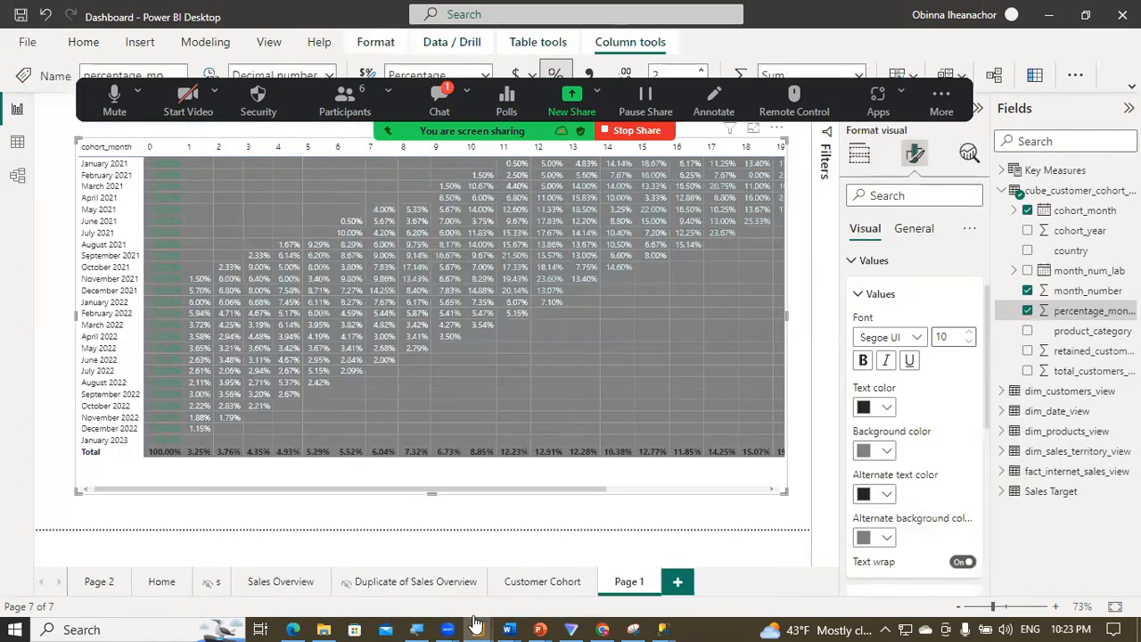
{"action": "left_click", "coordinate": [533, 583]}
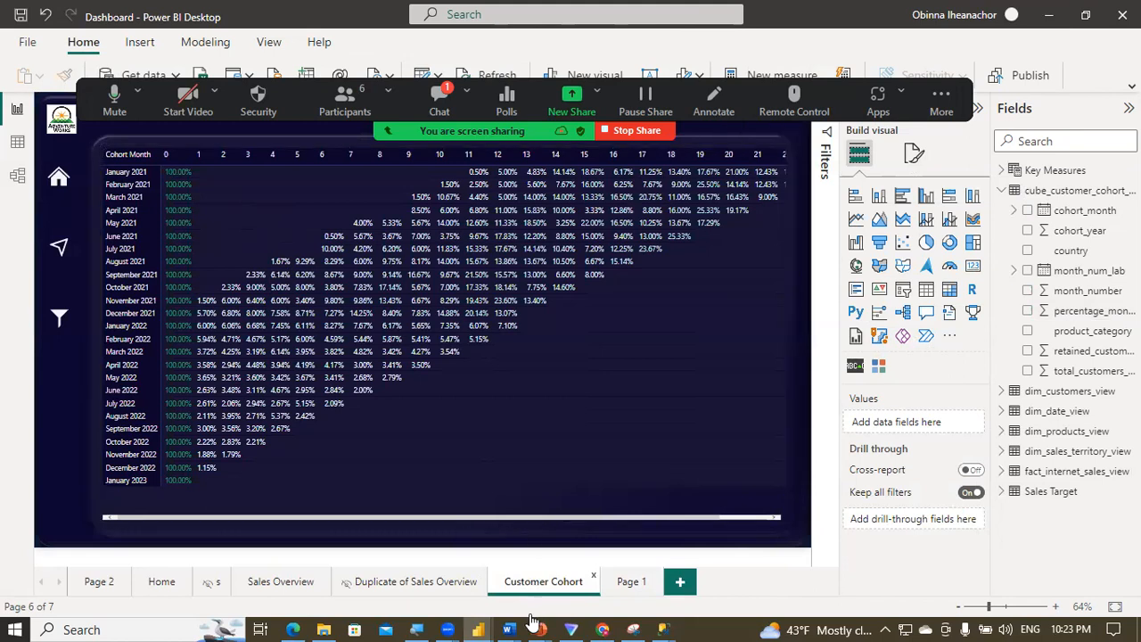
{"action": "mouse_move", "coordinate": [482, 621]}
{"action": "left_click", "coordinate": [630, 590]}
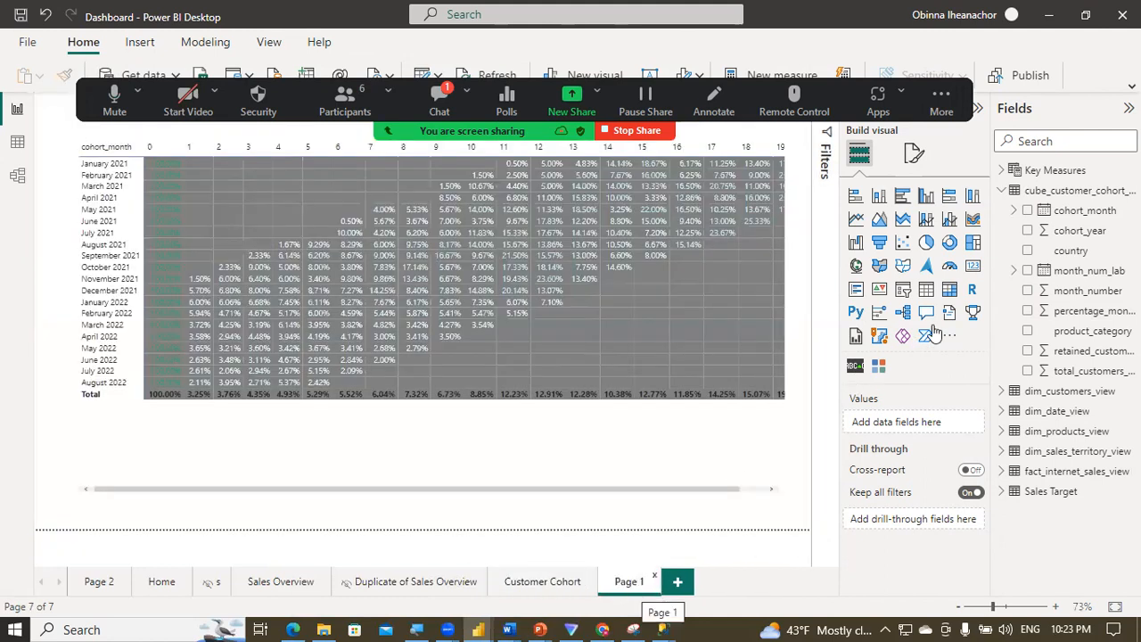
Step: Set the background color of the cohort matrix's column headers to the recently used dark navy
{"action": "left_click", "coordinate": [783, 292]}
{"action": "left_click", "coordinate": [914, 155]}
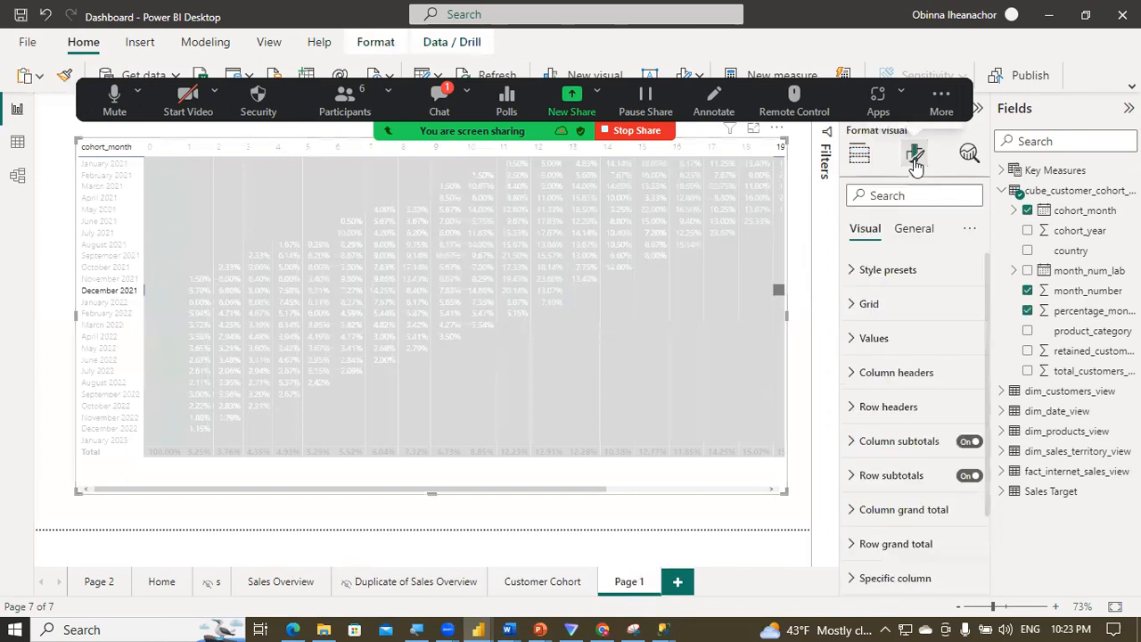
{"action": "left_click", "coordinate": [882, 372]}
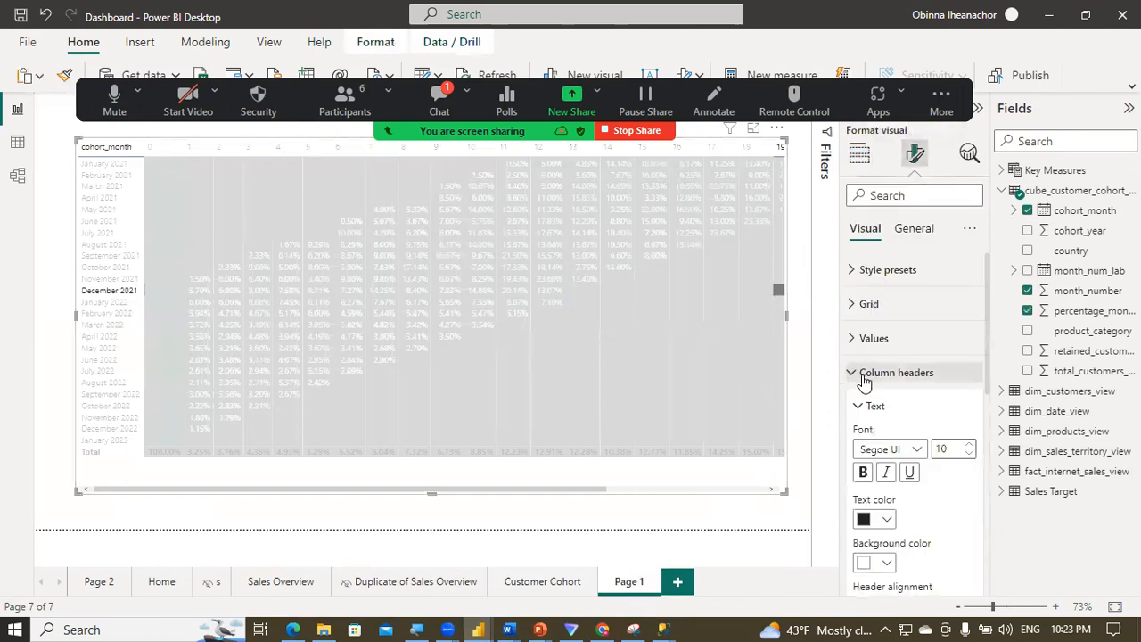
{"action": "left_click", "coordinate": [886, 521]}
{"action": "left_click", "coordinate": [927, 521]}
{"action": "left_click", "coordinate": [888, 563]}
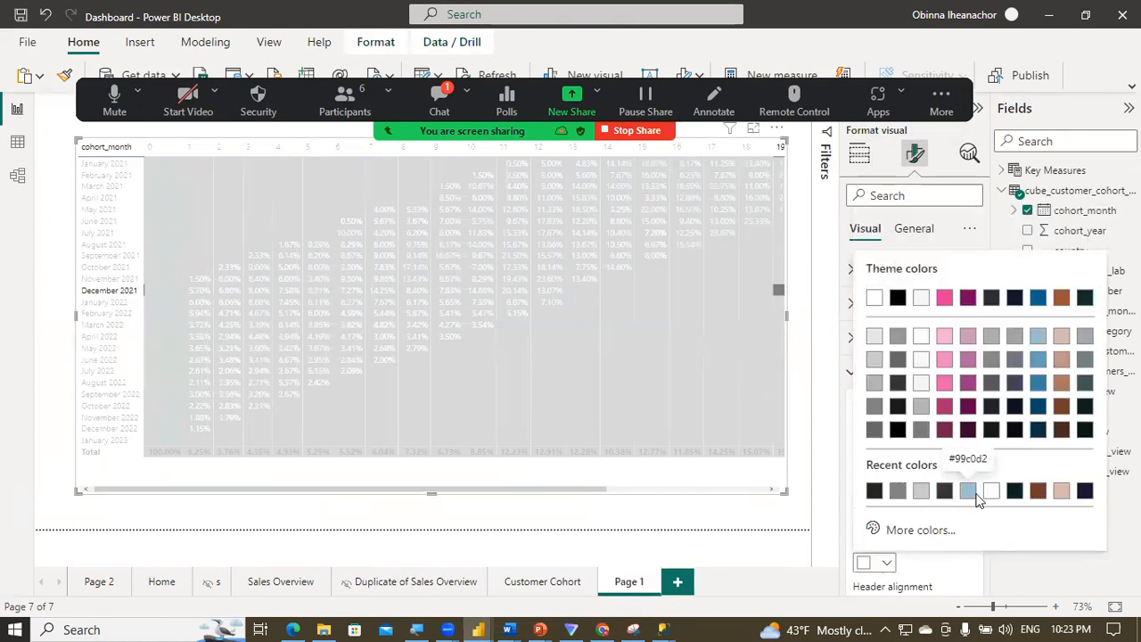
{"action": "left_click", "coordinate": [1084, 491]}
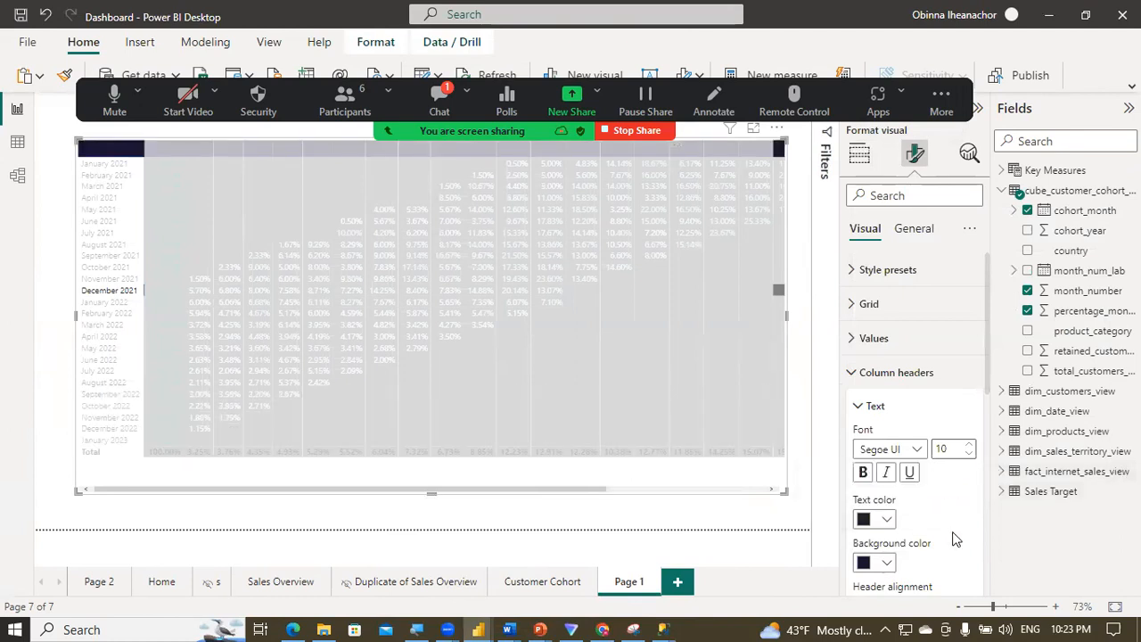
{"action": "left_click", "coordinate": [861, 407]}
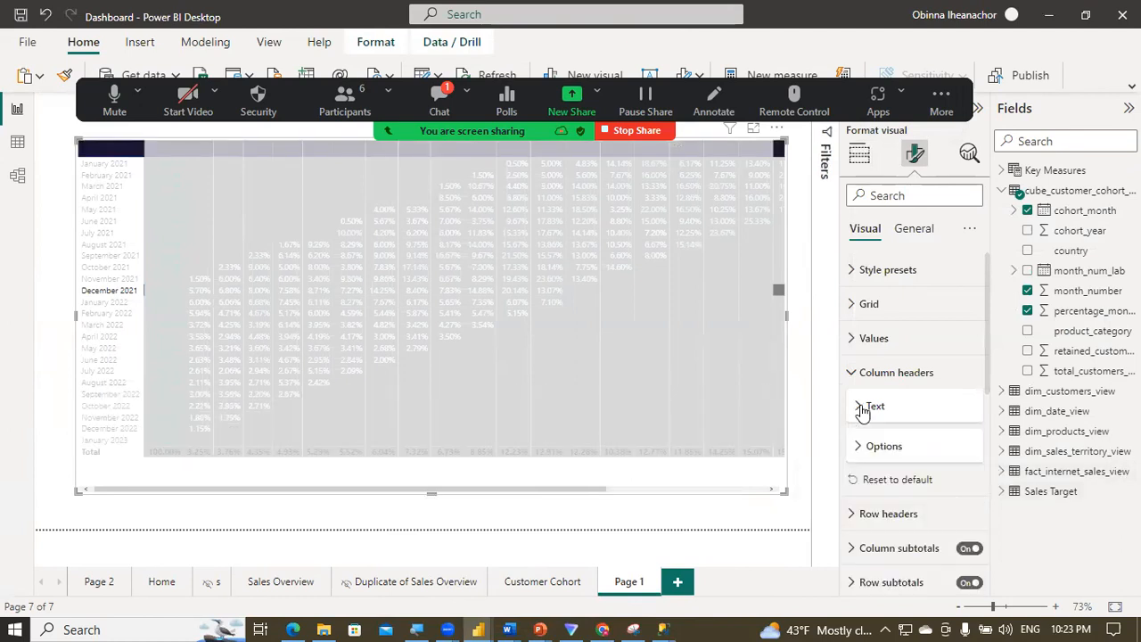
{"action": "left_click", "coordinate": [862, 374]}
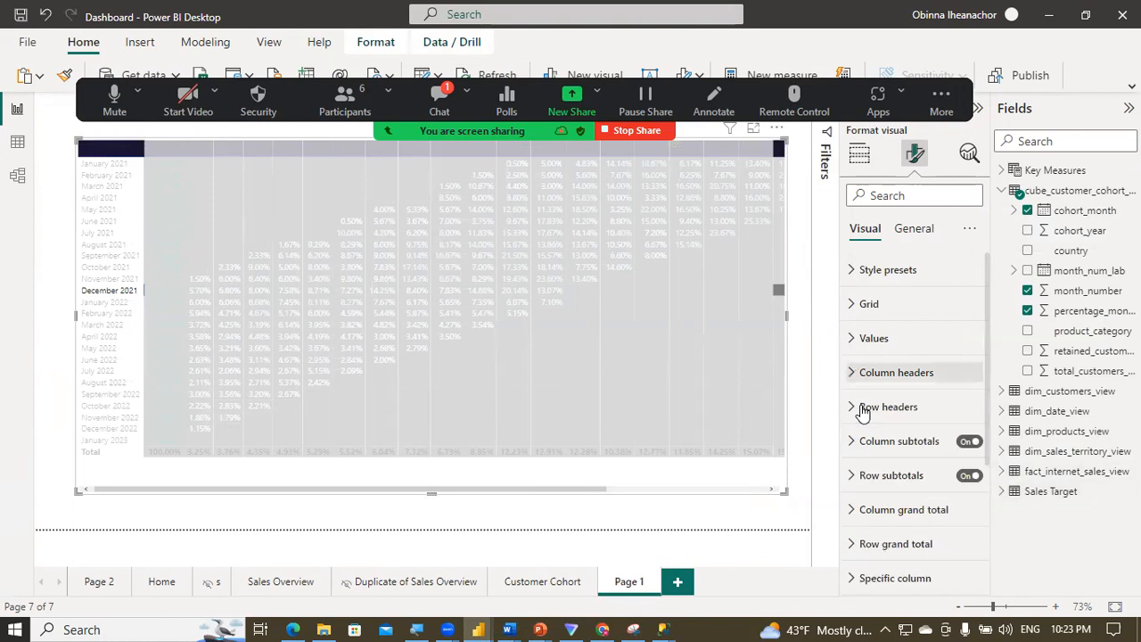
Step: Set both the background and alternate background colors of the matrix values to dark navy, and clear the December 2021 row highlight
{"action": "left_click", "coordinate": [864, 340]}
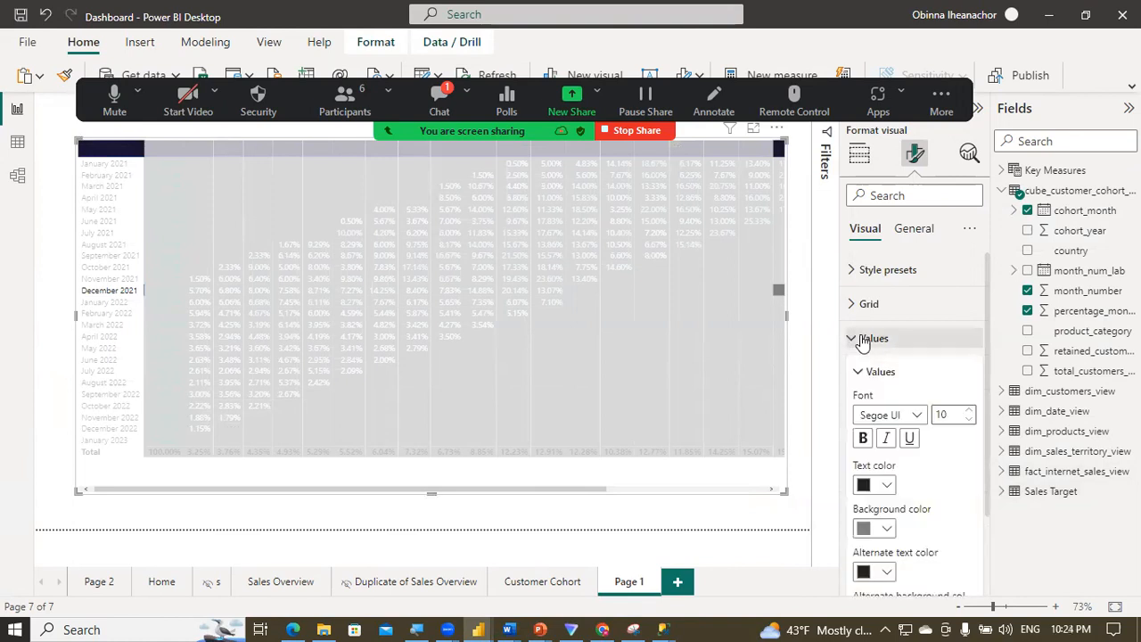
{"action": "left_click", "coordinate": [886, 532]}
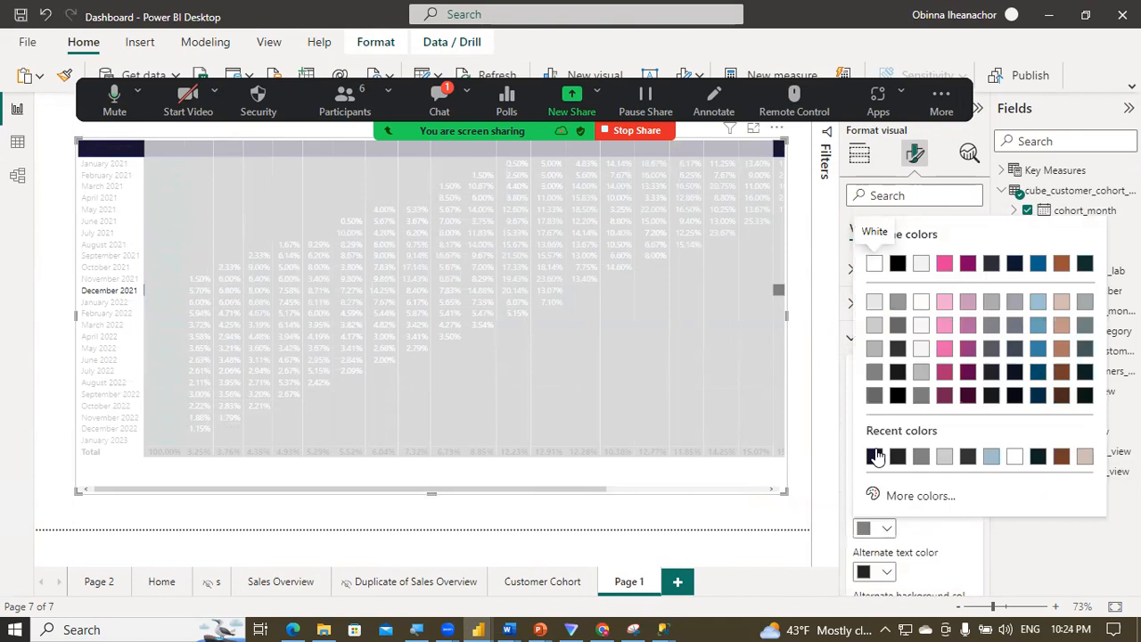
{"action": "left_click", "coordinate": [874, 457]}
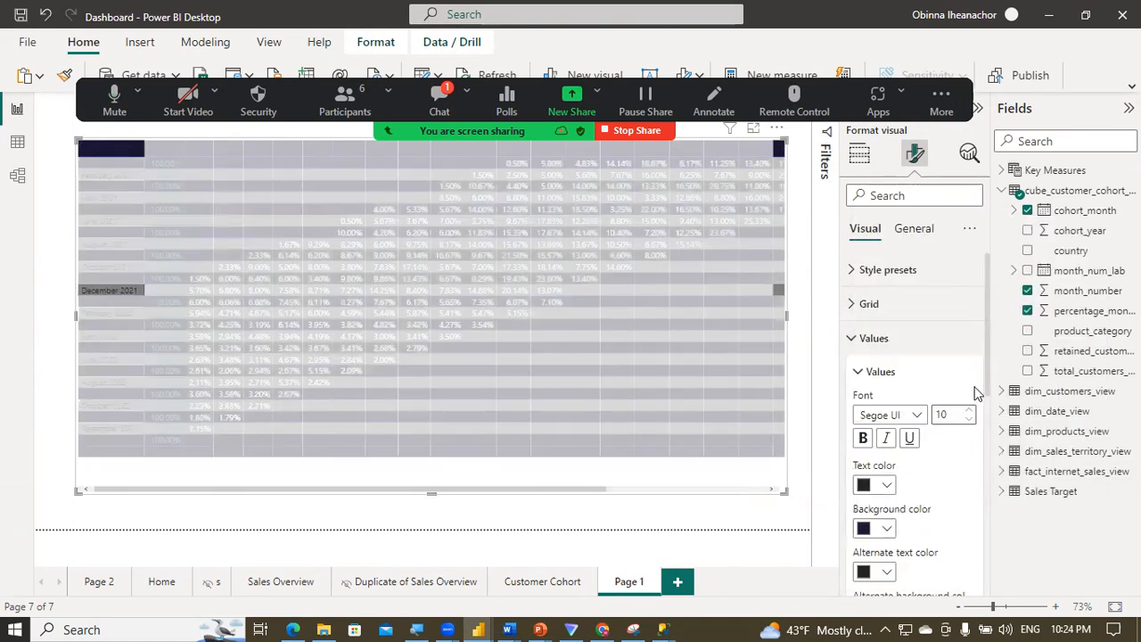
{"action": "scroll", "coordinate": [985, 384], "scroll_direction": "down", "scroll_amount": 3}
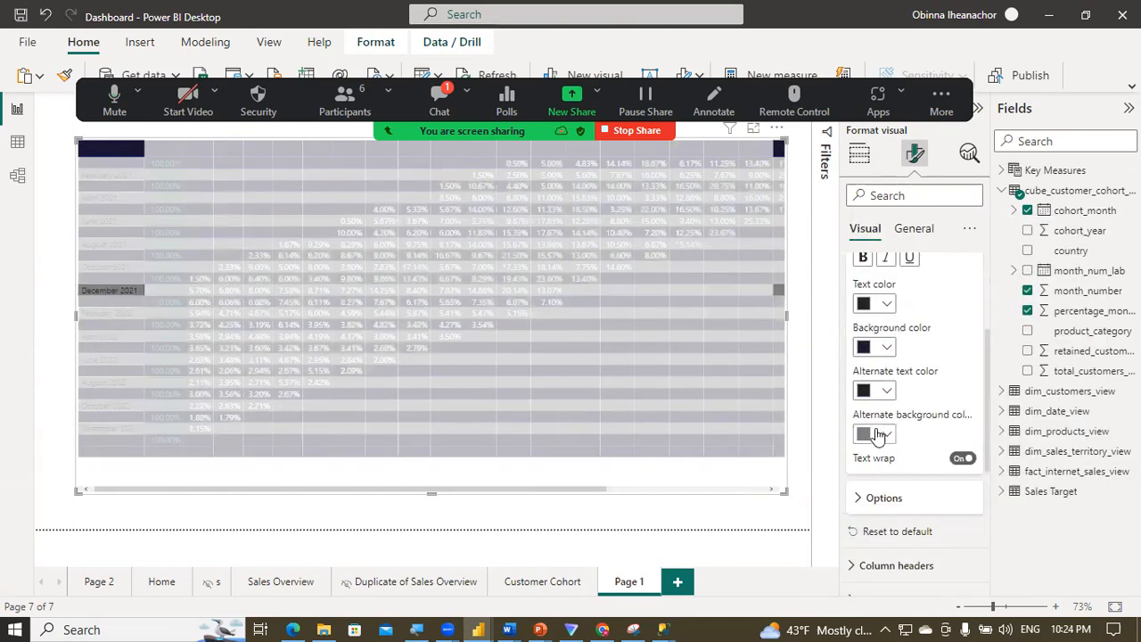
{"action": "left_click", "coordinate": [879, 434]}
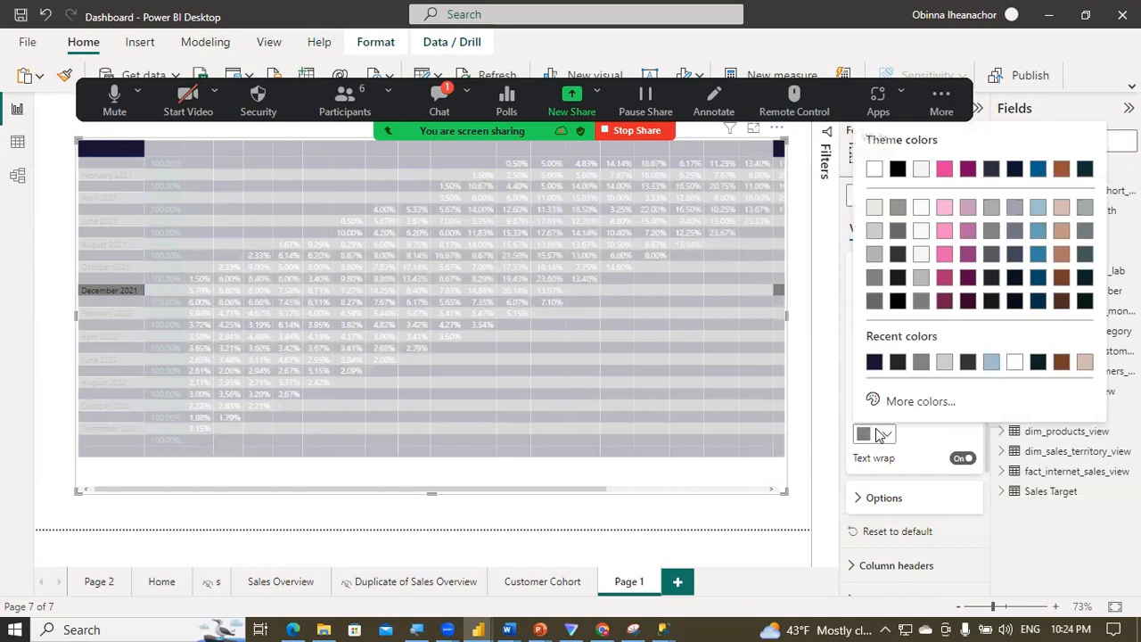
{"action": "left_click", "coordinate": [875, 363]}
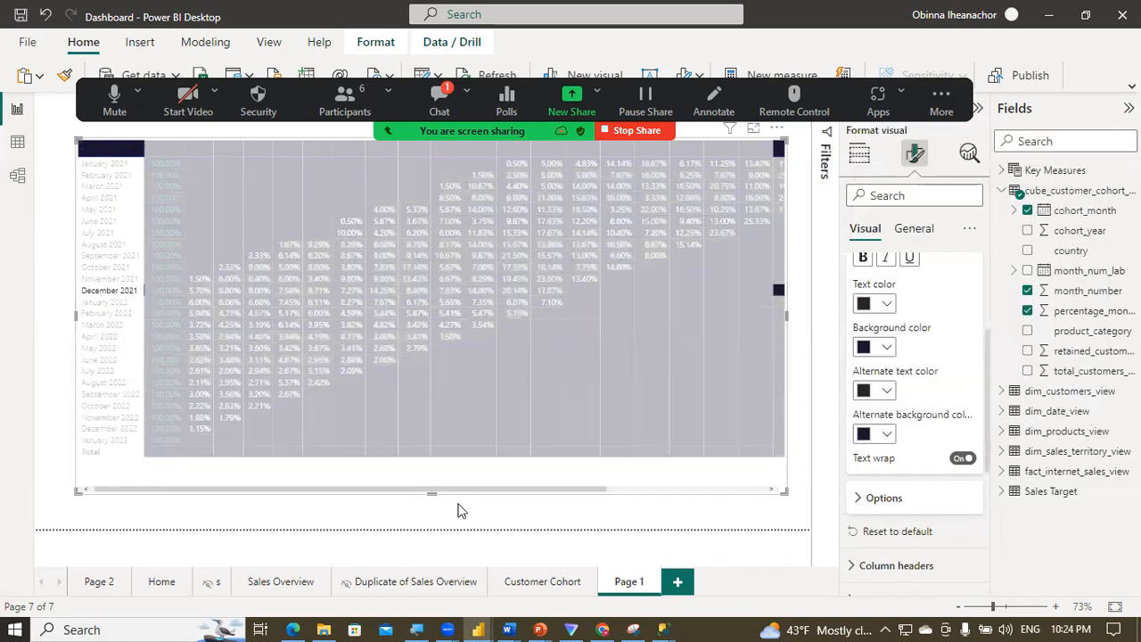
{"action": "left_click", "coordinate": [457, 513]}
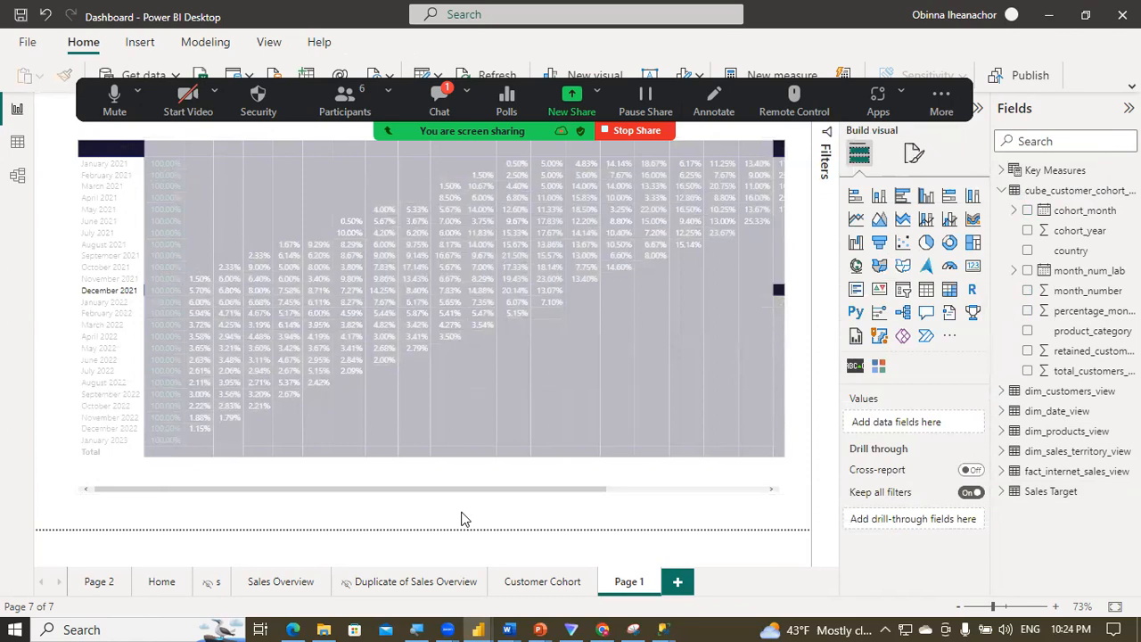
{"action": "left_click", "coordinate": [652, 480]}
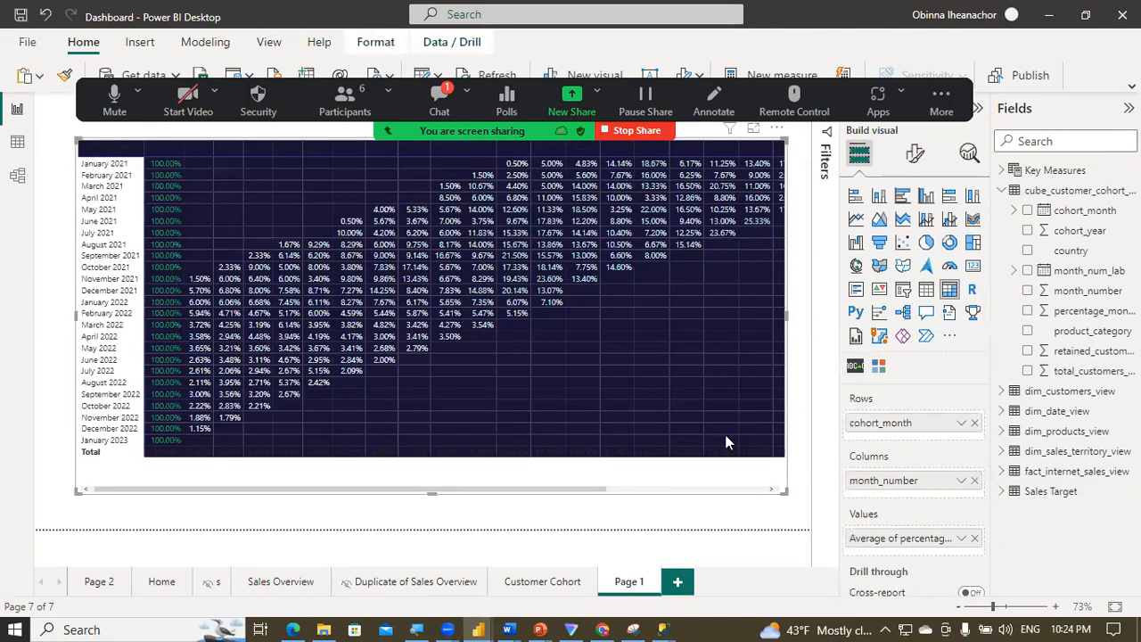
{"action": "left_click", "coordinate": [664, 509]}
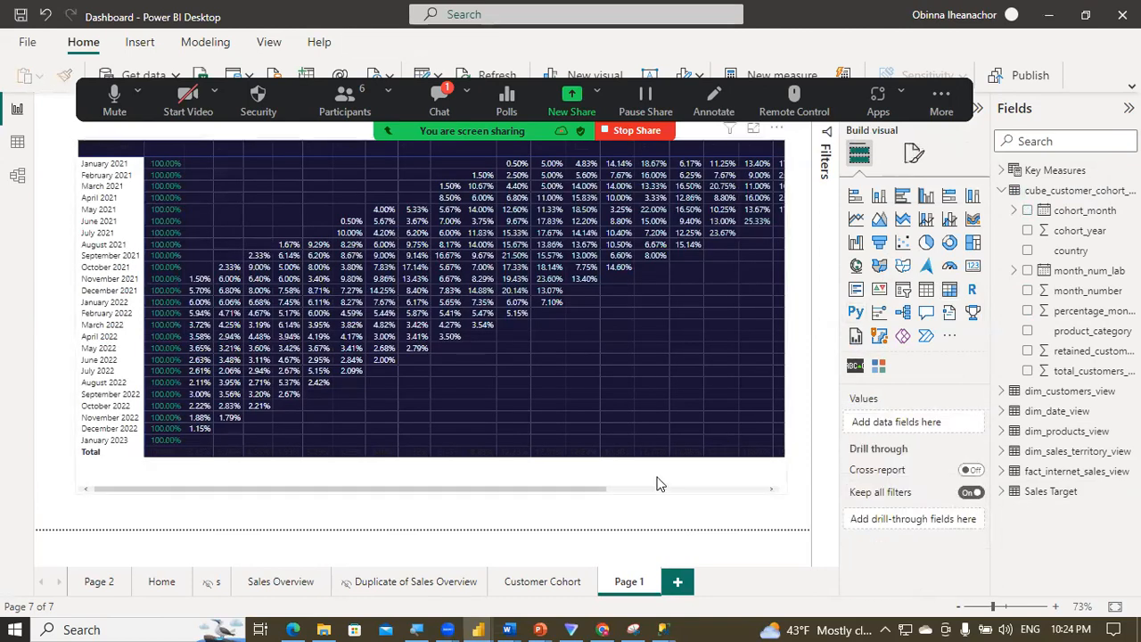
Step: Apply the Minimal style preset to the cohort matrix on Page 1
{"action": "left_click", "coordinate": [657, 483]}
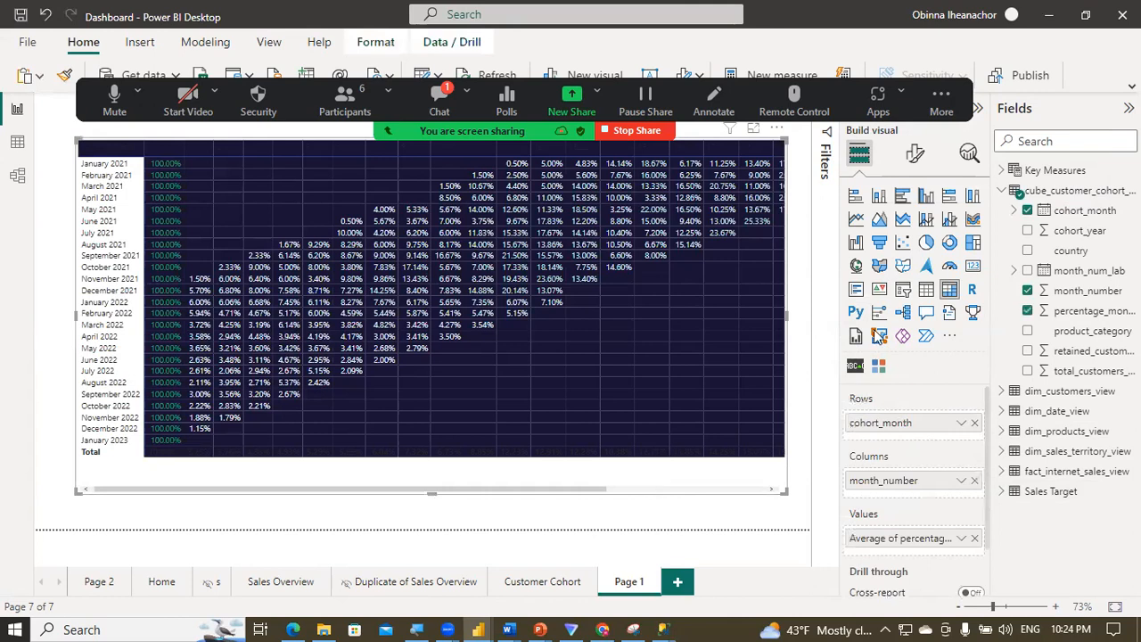
{"action": "left_click", "coordinate": [916, 158]}
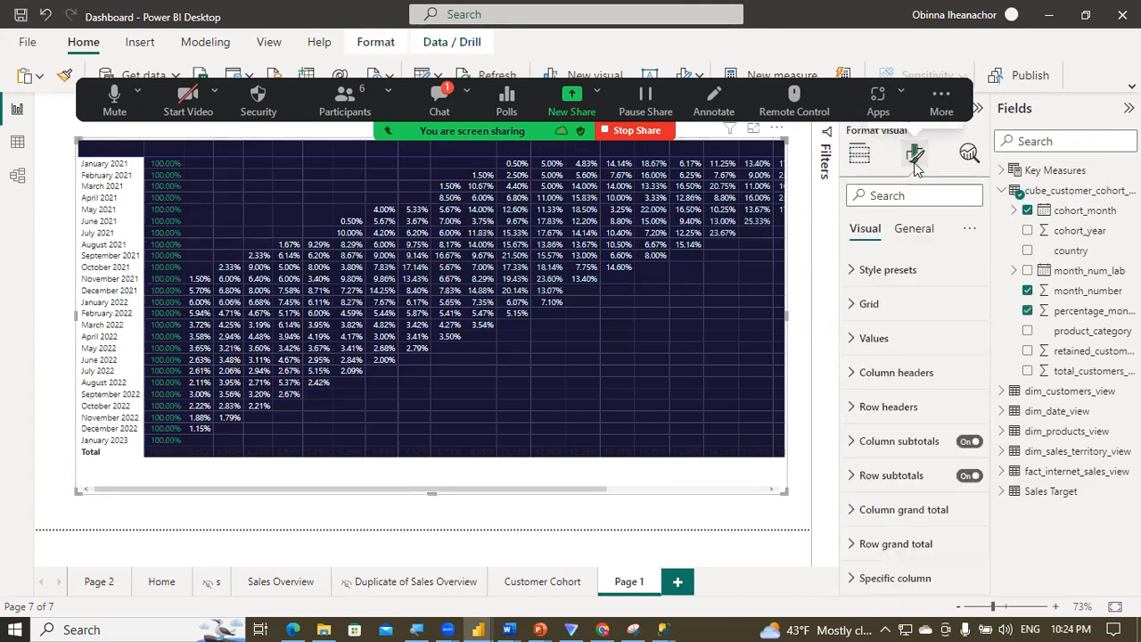
{"action": "left_click", "coordinate": [879, 306]}
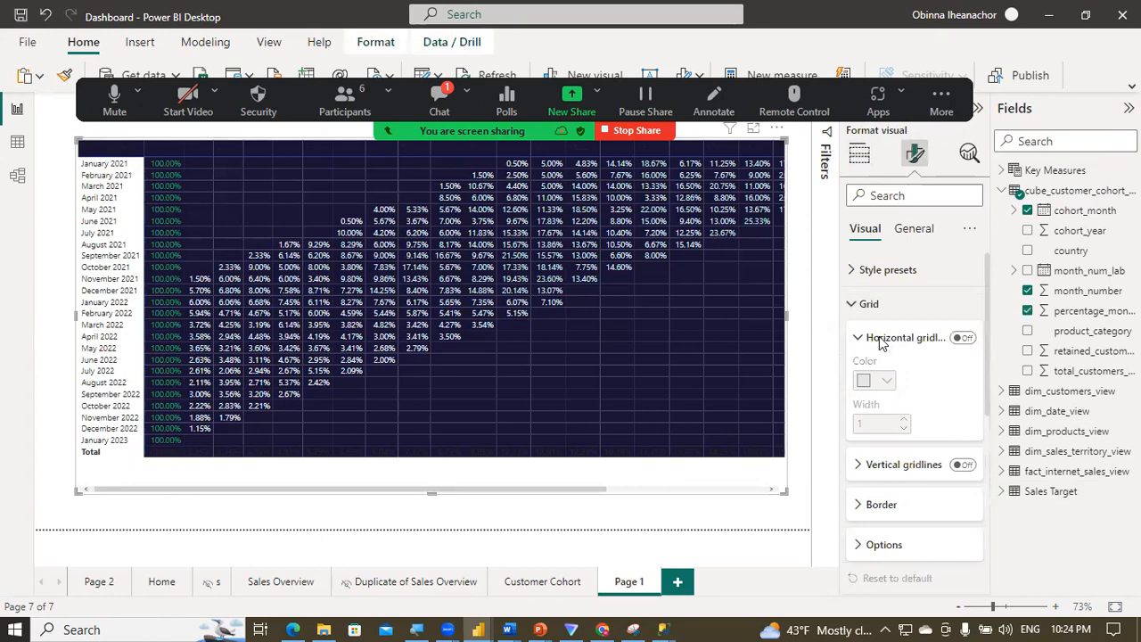
{"action": "left_click", "coordinate": [875, 505]}
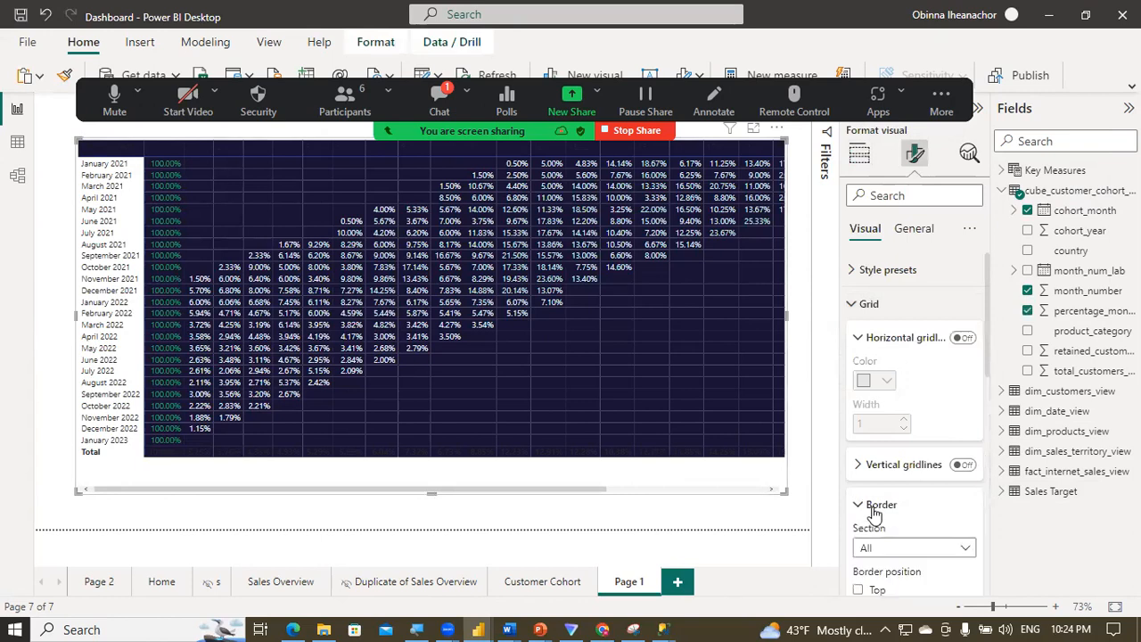
{"action": "left_click", "coordinate": [875, 508]}
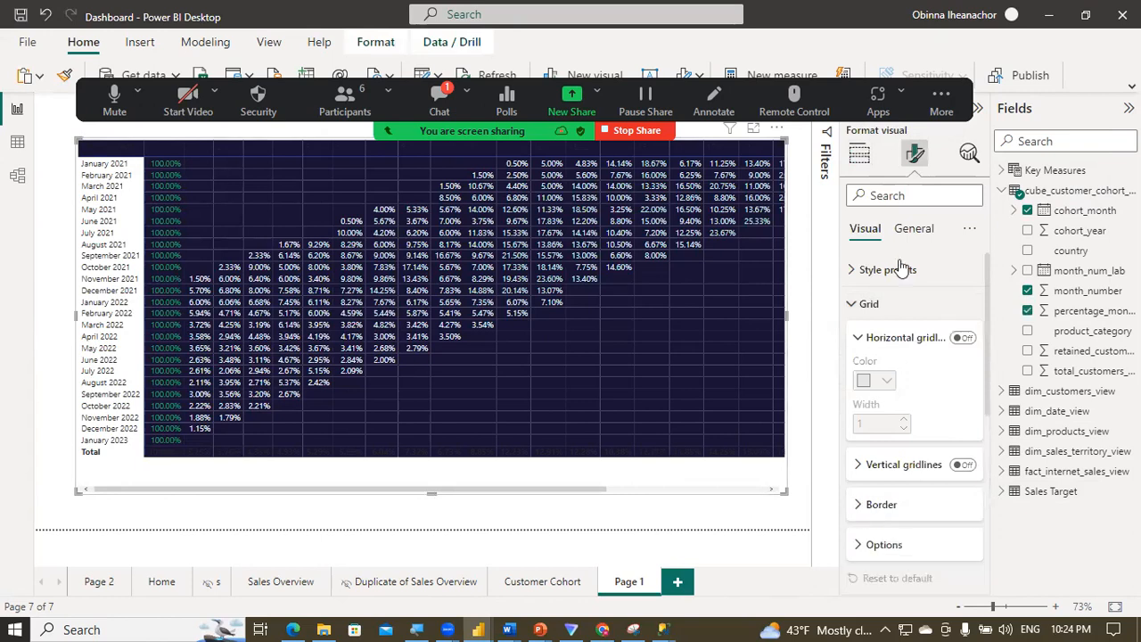
{"action": "left_click", "coordinate": [863, 299]}
{"action": "left_click", "coordinate": [856, 271]}
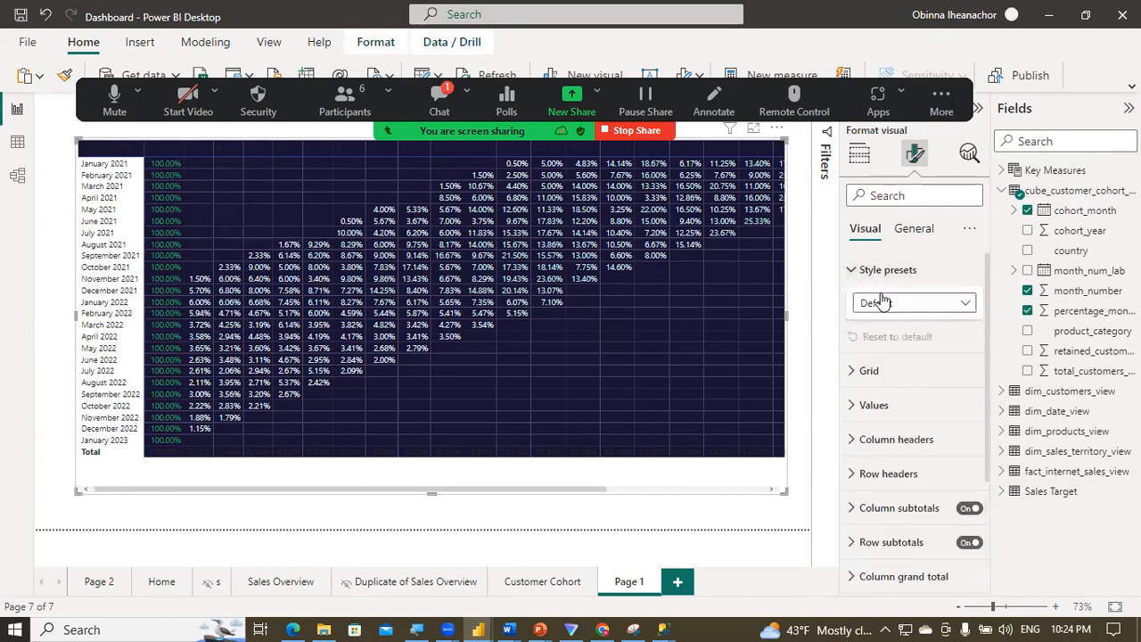
{"action": "left_click", "coordinate": [883, 304]}
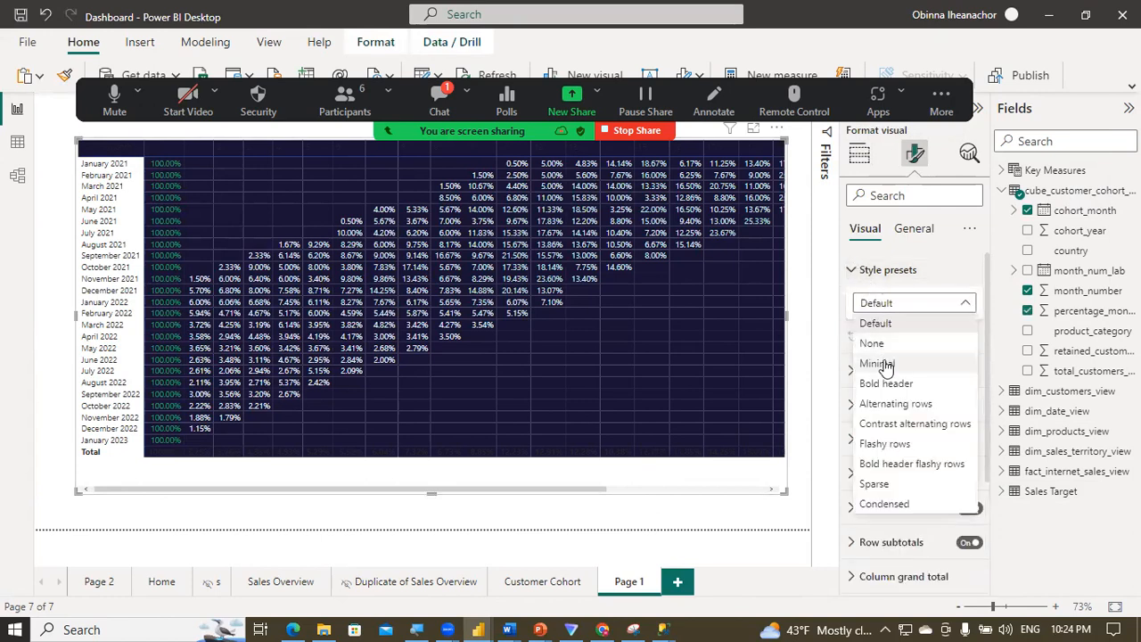
{"action": "key", "text": "Escape"}
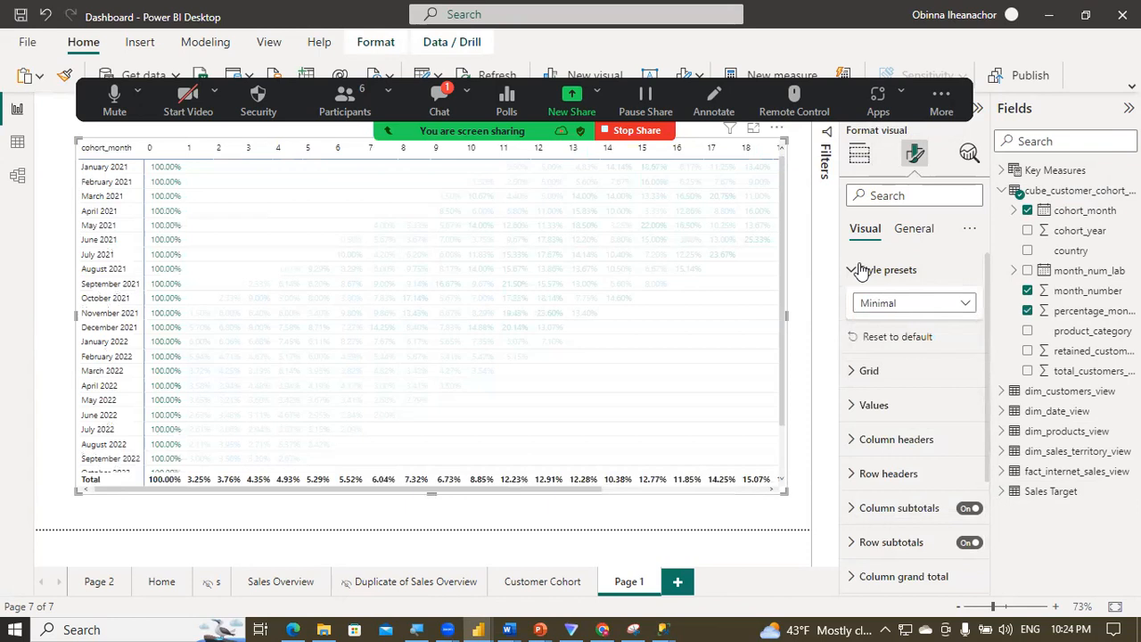
{"action": "left_click", "coordinate": [859, 267]}
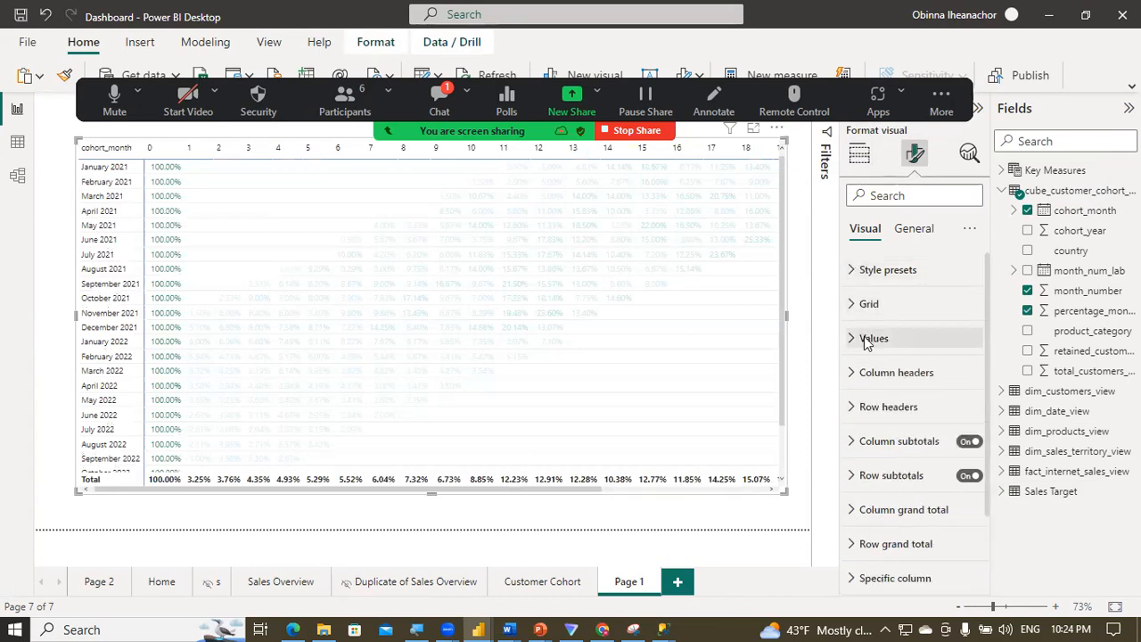
Step: Set both the background and alternate background colors of the matrix values to the recently used dark navy
{"action": "left_click", "coordinate": [874, 338]}
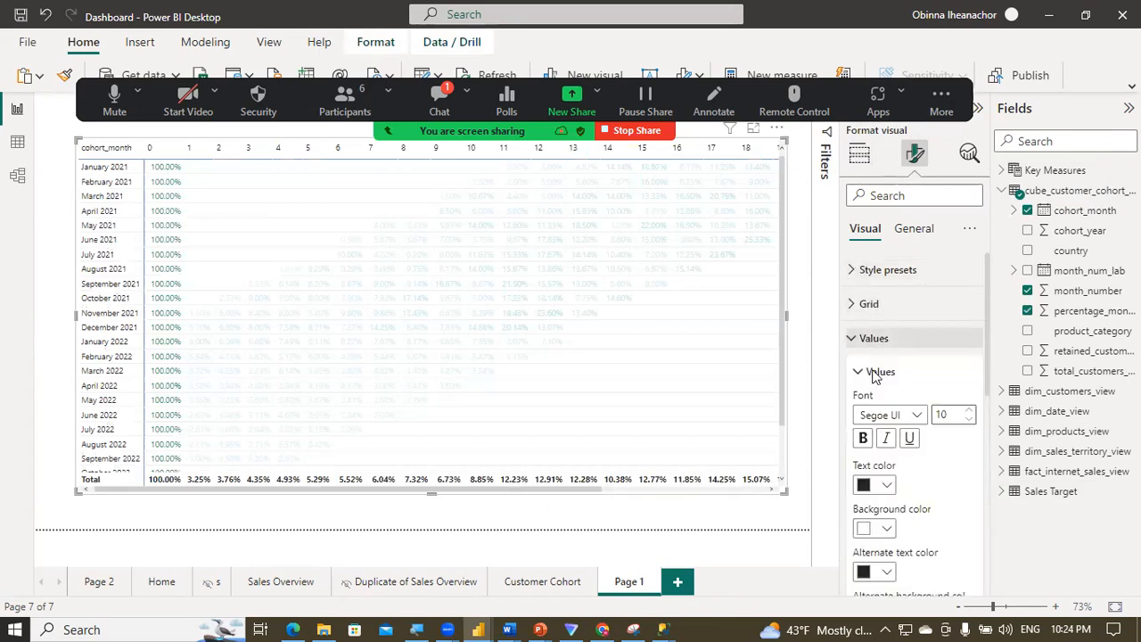
{"action": "left_click", "coordinate": [887, 529]}
{"action": "left_click", "coordinate": [875, 456]}
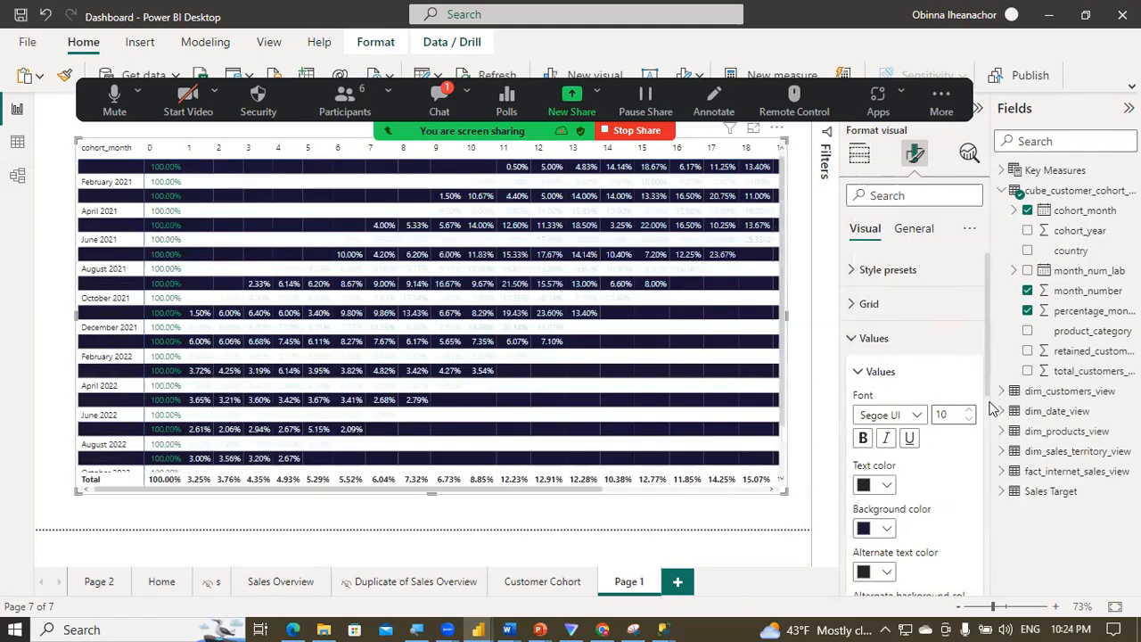
{"action": "scroll", "coordinate": [977, 446], "scroll_direction": "down", "scroll_amount": 3}
{"action": "left_click", "coordinate": [886, 483]}
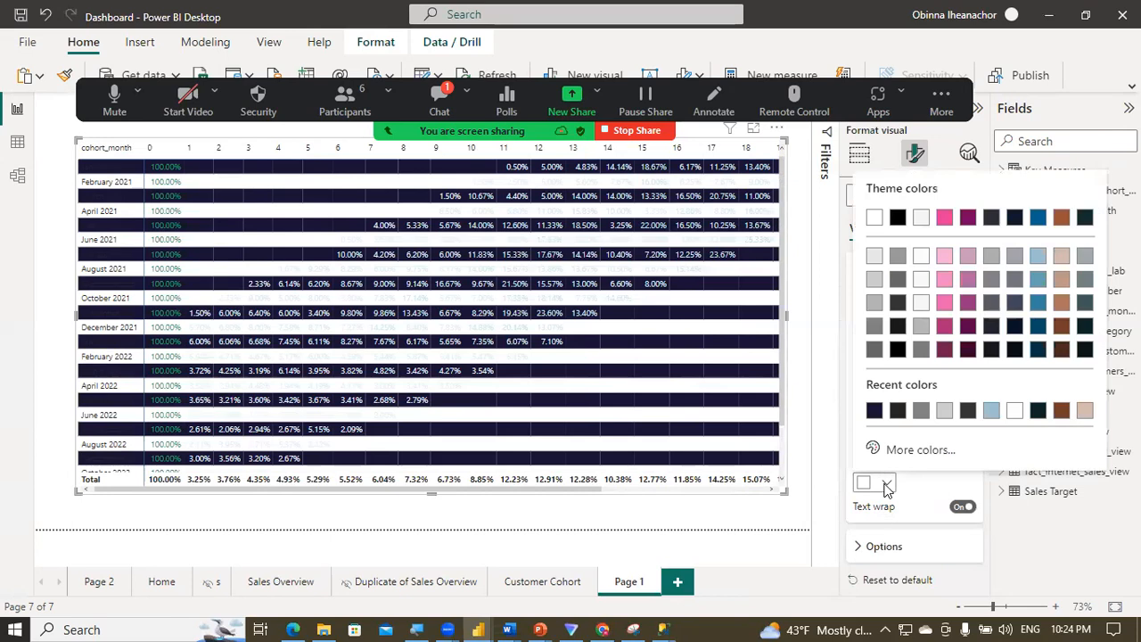
{"action": "left_click", "coordinate": [875, 412]}
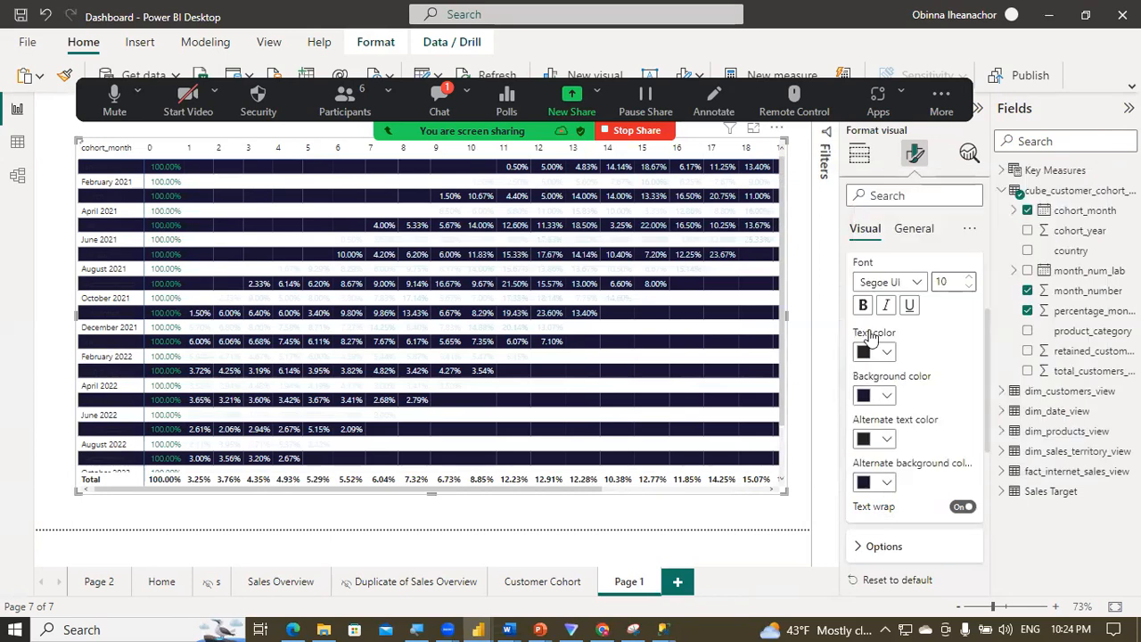
Step: Set the background color of the matrix's column headers to the recently used dark navy
{"action": "left_click_drag", "start_coordinate": [988, 397], "coordinate": [982, 472]}
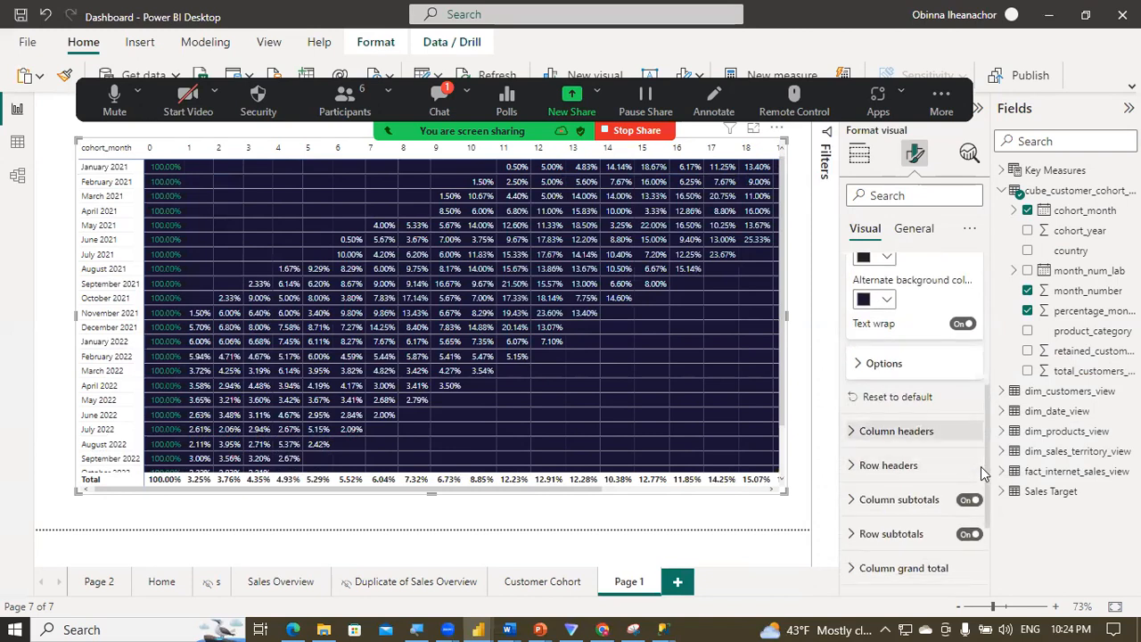
{"action": "left_click", "coordinate": [896, 430]}
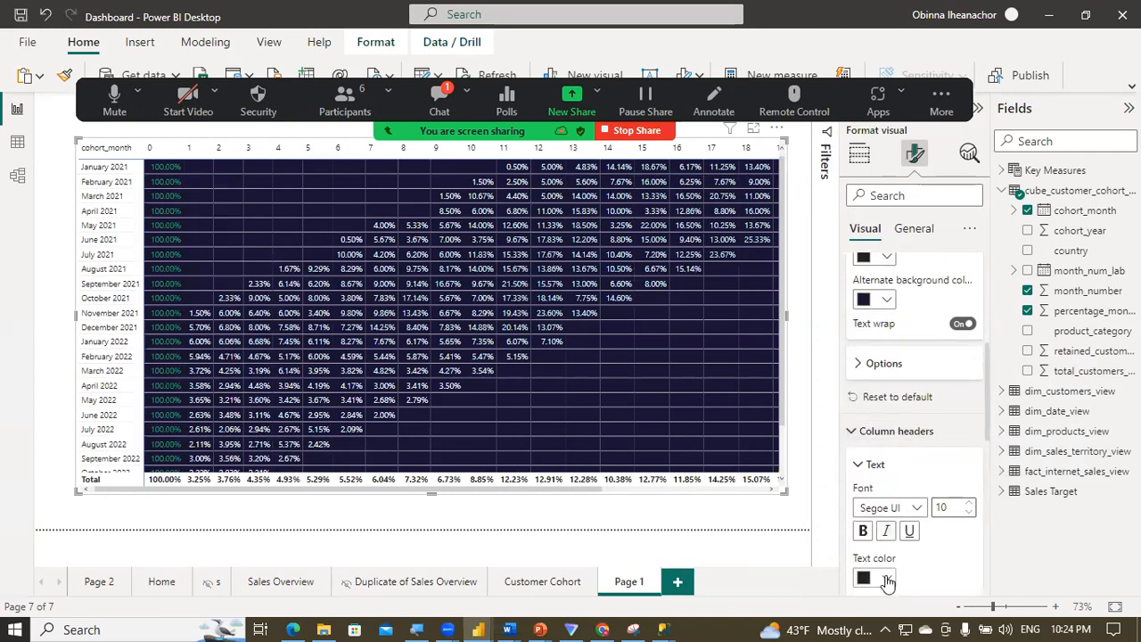
{"action": "left_click_drag", "start_coordinate": [988, 432], "coordinate": [988, 473]}
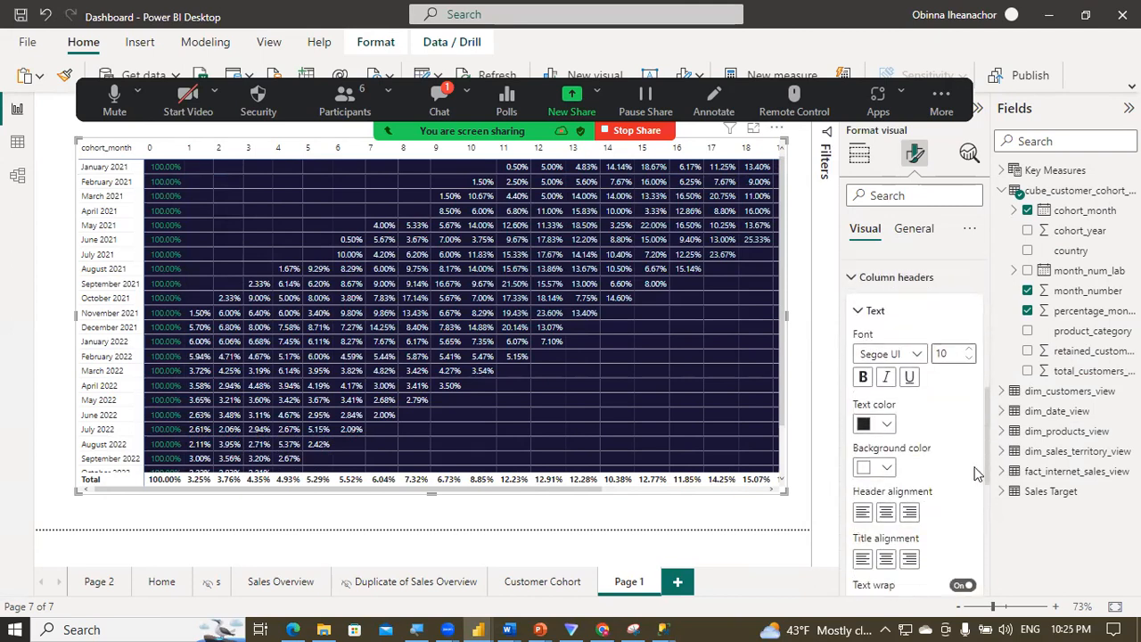
{"action": "left_click", "coordinate": [886, 471]}
{"action": "left_click", "coordinate": [875, 398]}
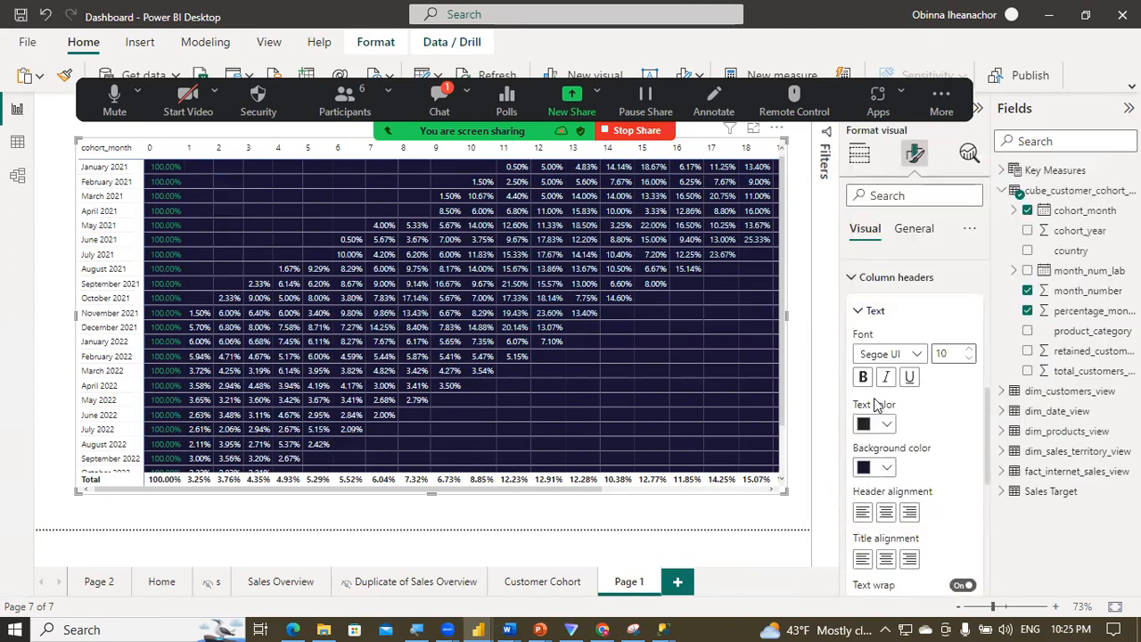
{"action": "left_click", "coordinate": [859, 284]}
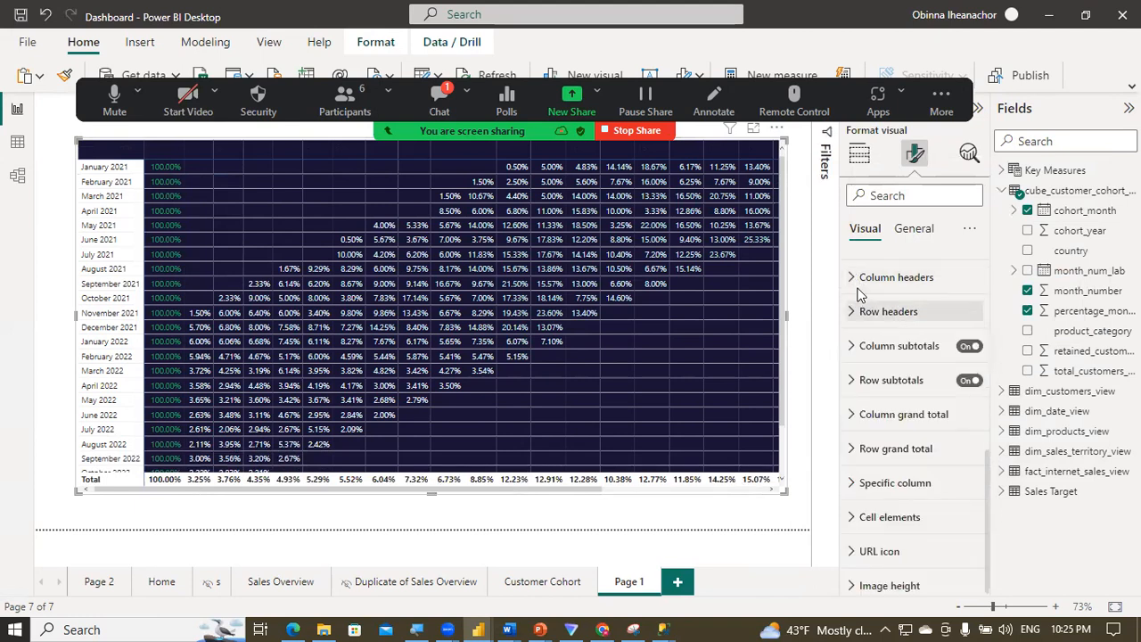
Step: Set the row headers' background color to dark navy and turn off their banded row color
{"action": "left_click", "coordinate": [858, 311]}
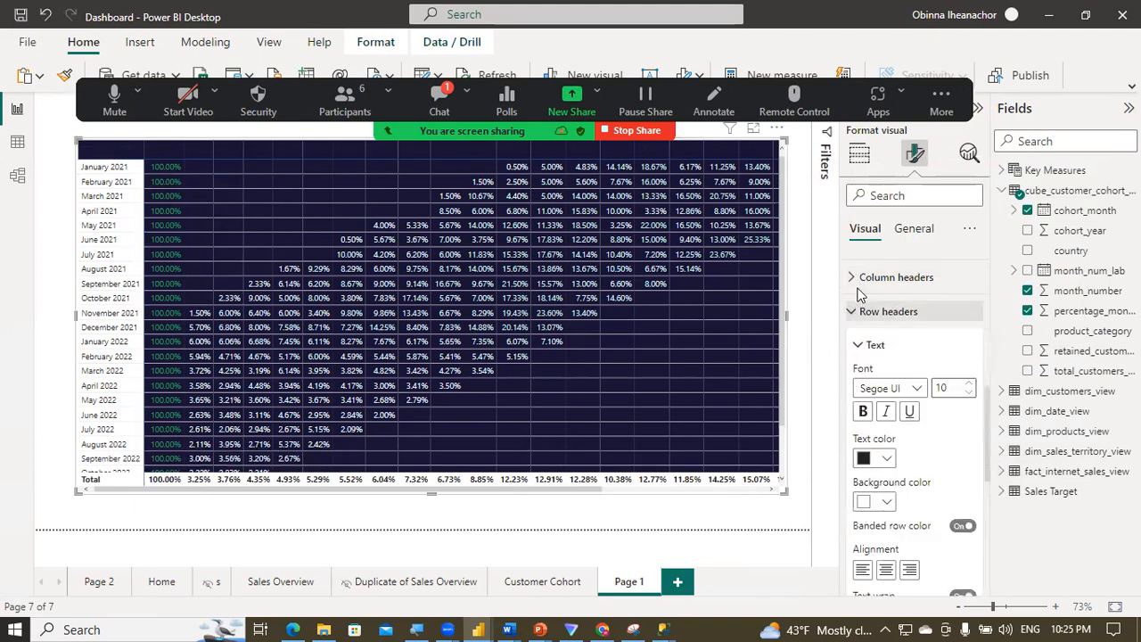
{"action": "left_click", "coordinate": [888, 503]}
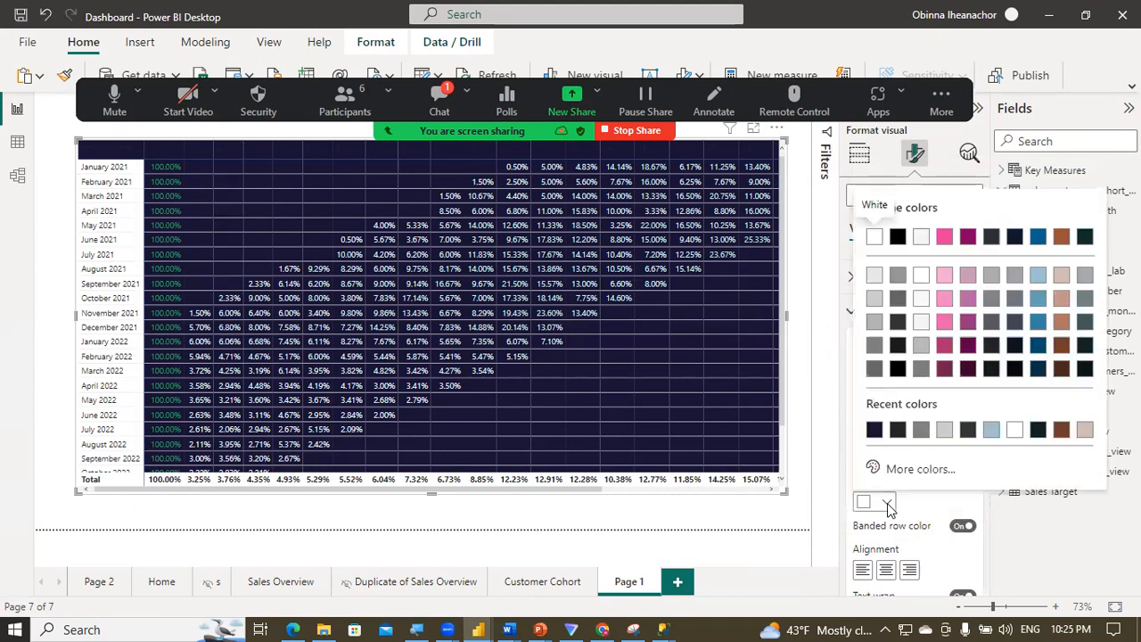
{"action": "left_click", "coordinate": [874, 430]}
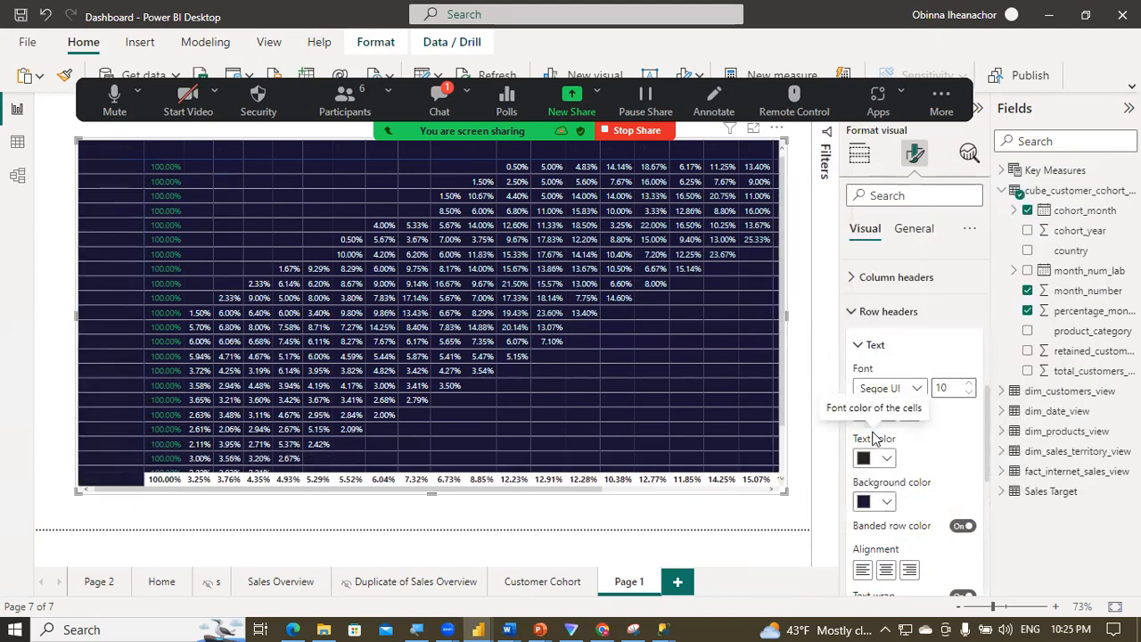
{"action": "left_click", "coordinate": [885, 505]}
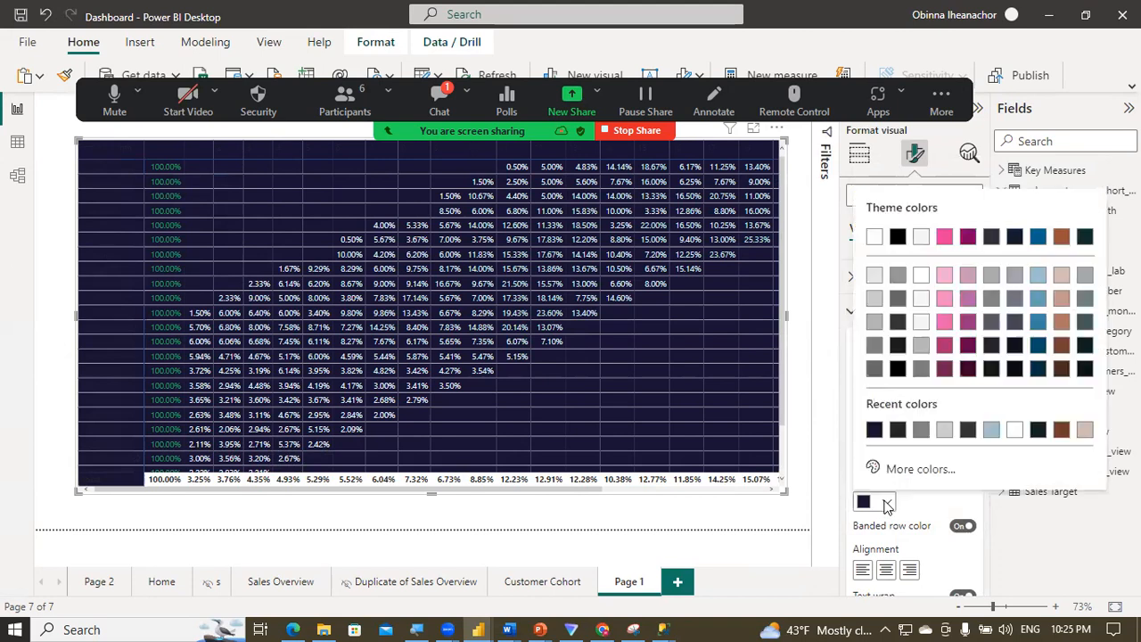
{"action": "left_click", "coordinate": [885, 505]}
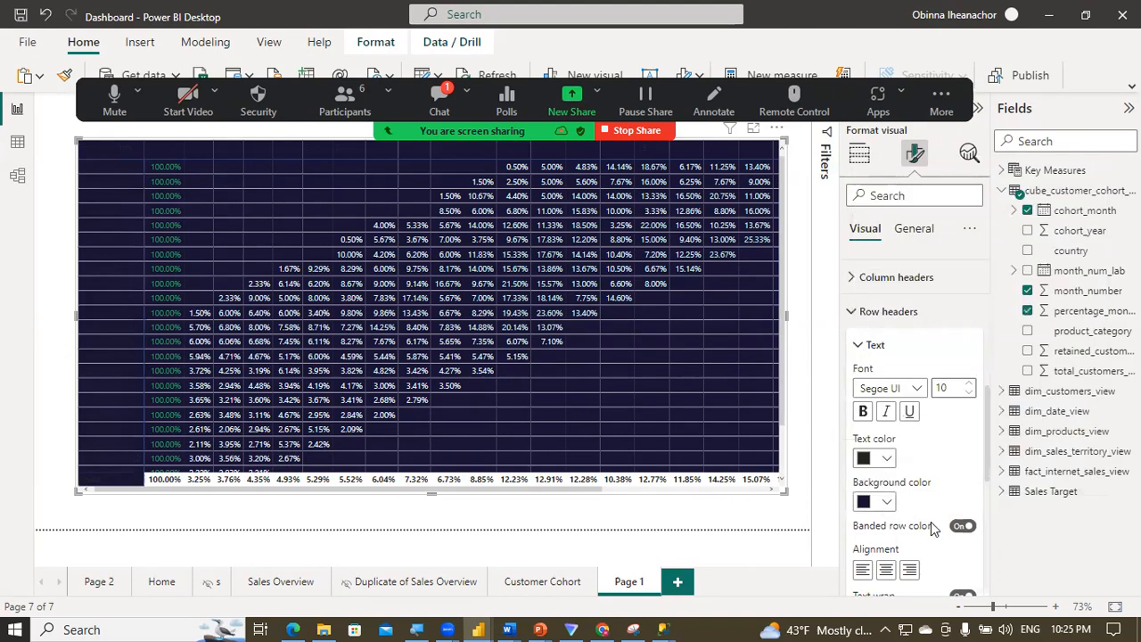
{"action": "left_click", "coordinate": [961, 526]}
{"action": "left_click", "coordinate": [957, 528]}
{"action": "left_click", "coordinate": [887, 503]}
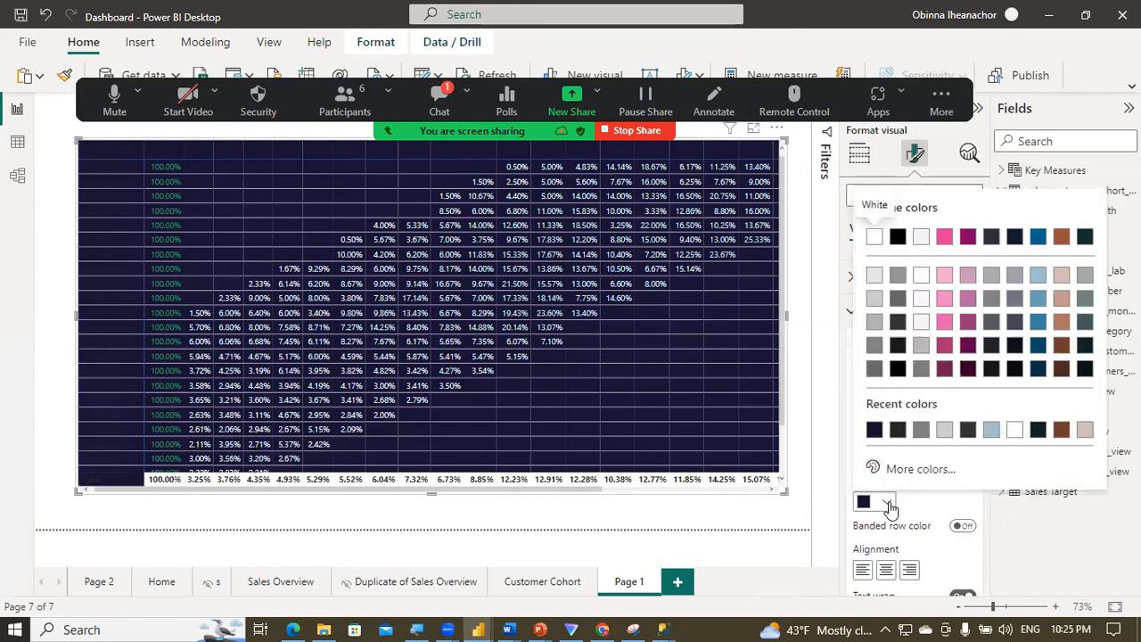
{"action": "left_click", "coordinate": [889, 507]}
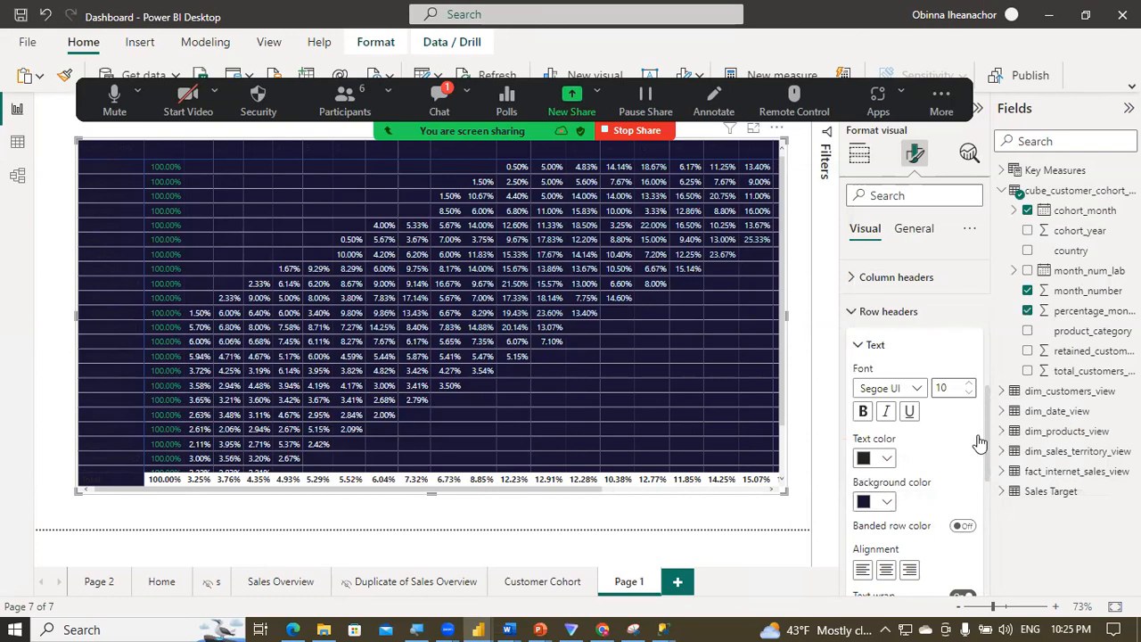
Step: Turn off both the column subtotals and the row subtotals of the cohort matrix
{"action": "left_click", "coordinate": [863, 312]}
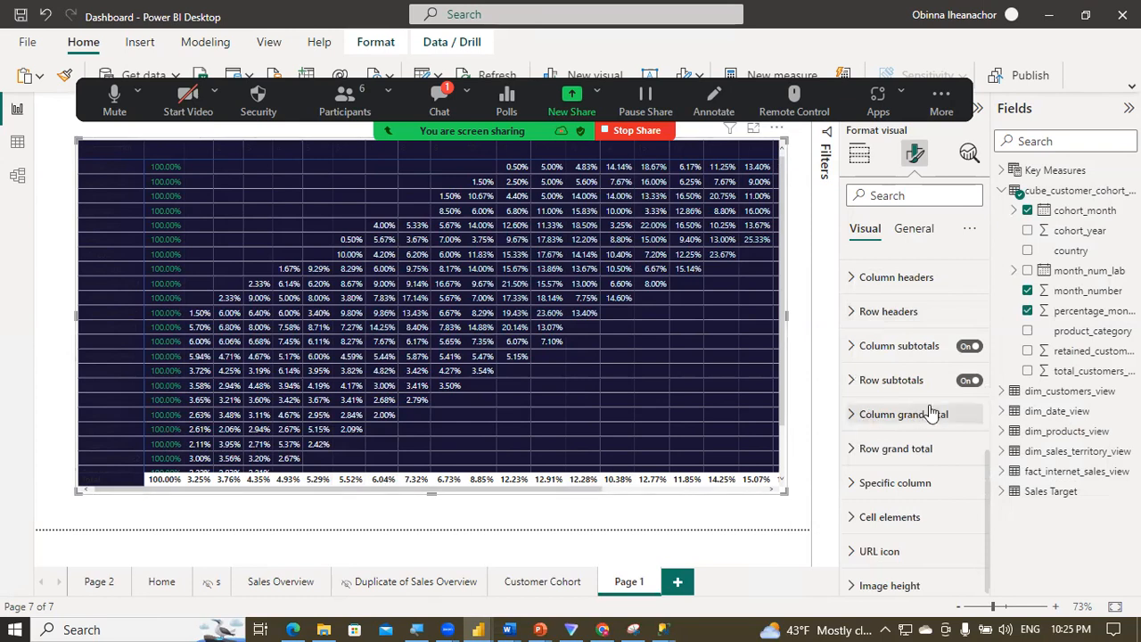
{"action": "left_click", "coordinate": [970, 346]}
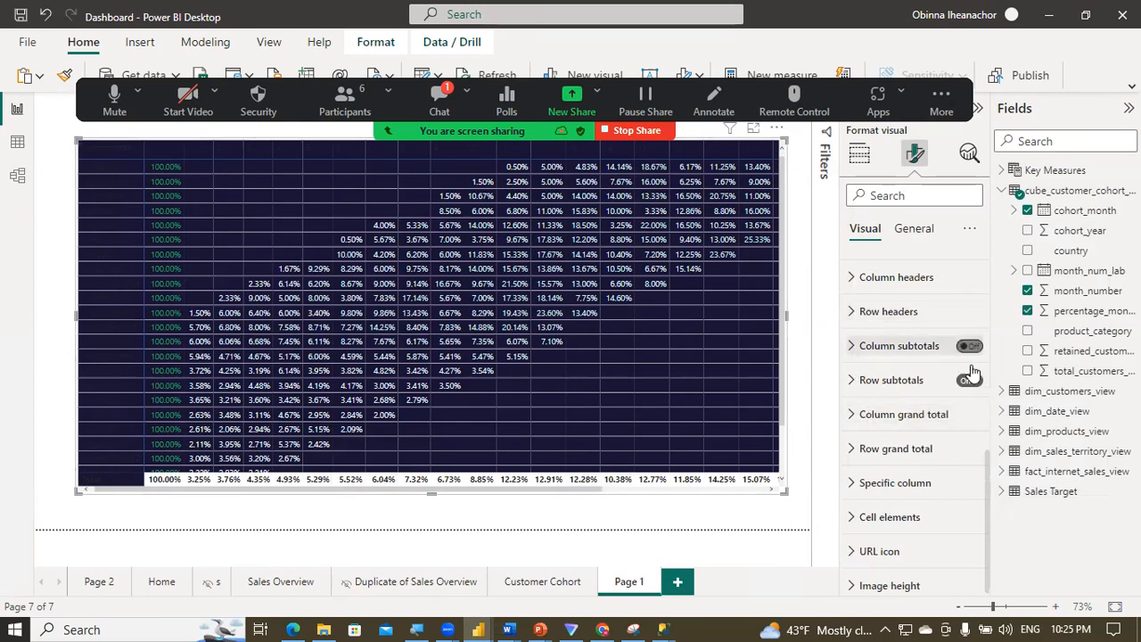
{"action": "left_click", "coordinate": [975, 382]}
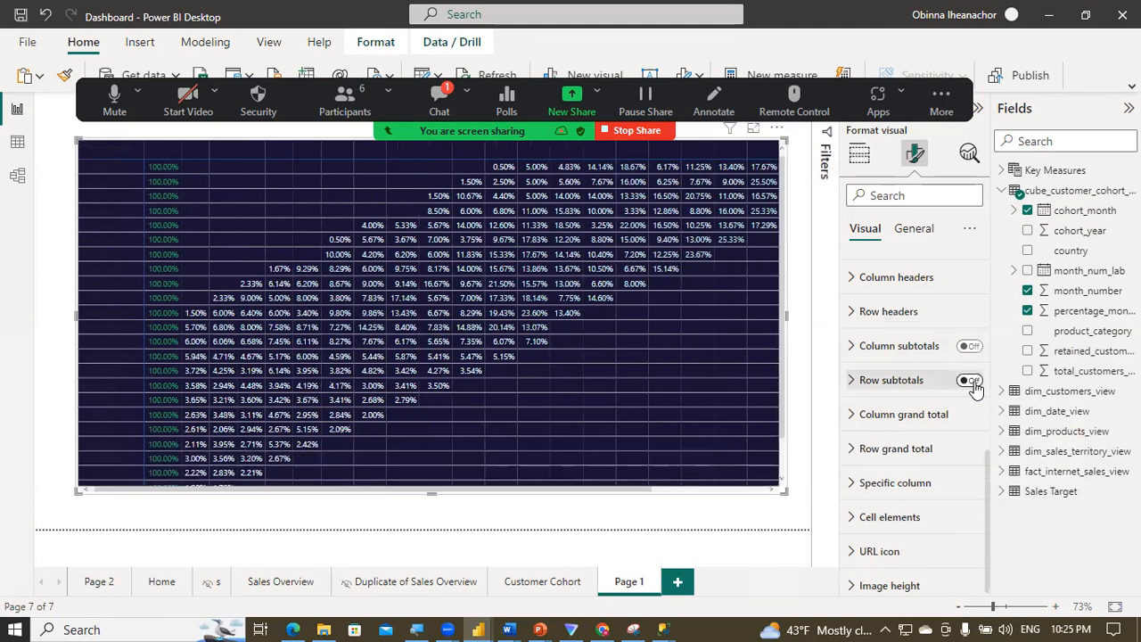
Step: Set the text color of the matrix's row headers to white
{"action": "left_click", "coordinate": [859, 313]}
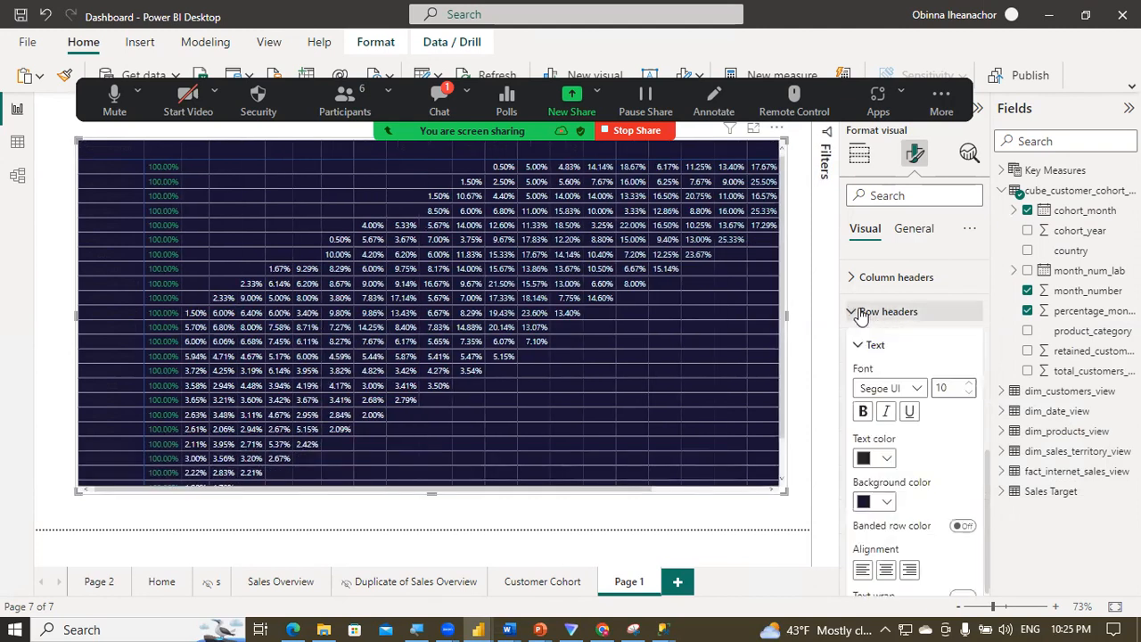
{"action": "left_click", "coordinate": [887, 457]}
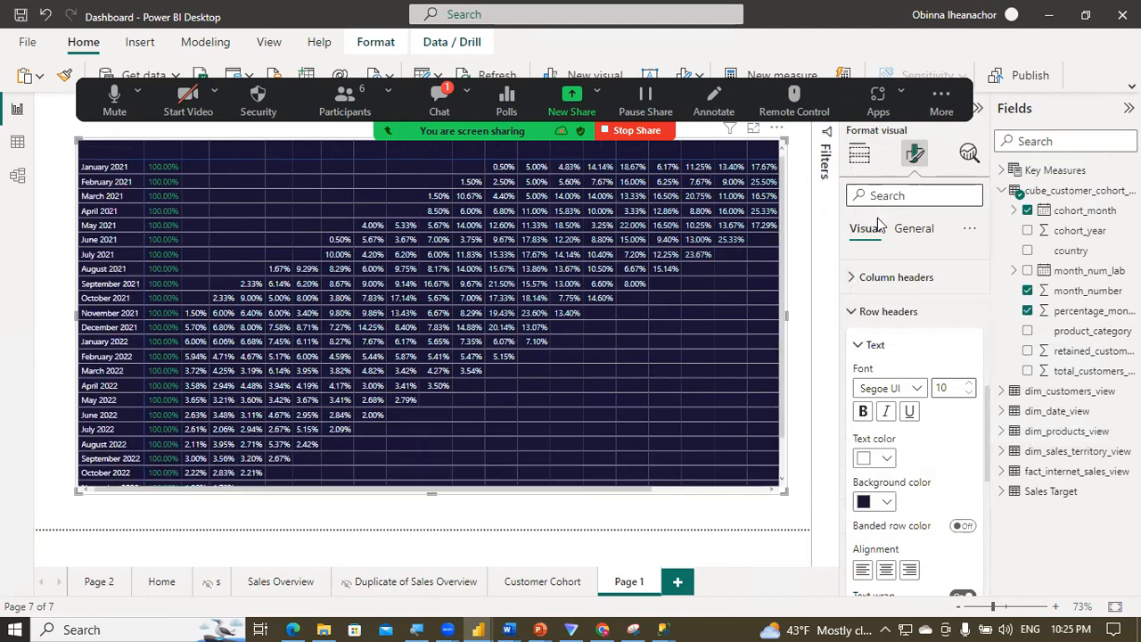
{"action": "left_click", "coordinate": [861, 313]}
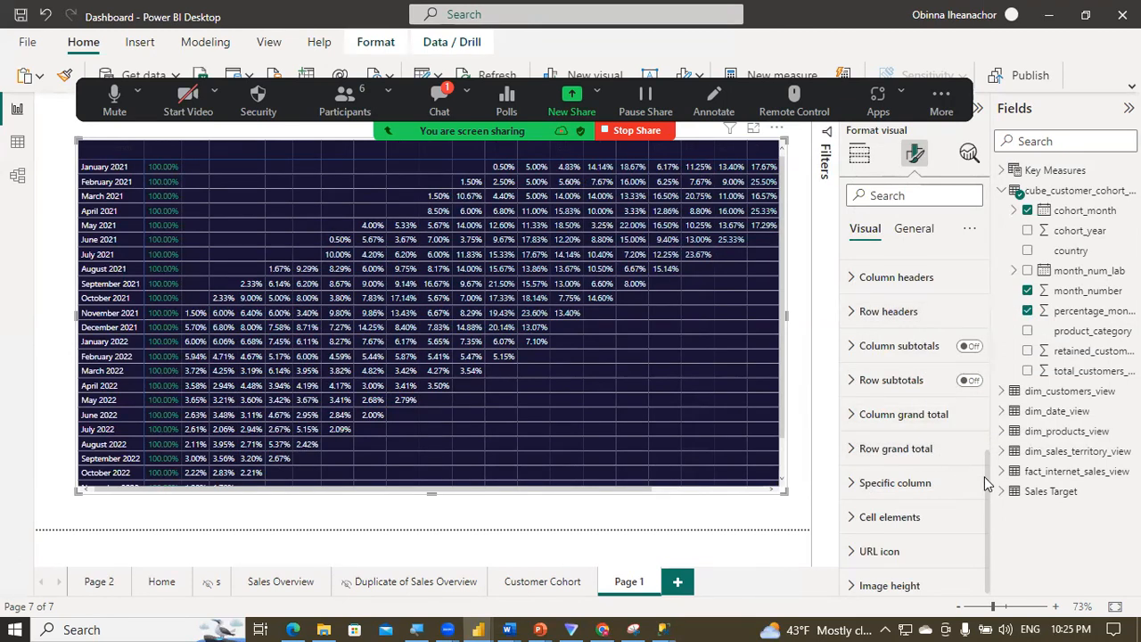
Step: Set the primary text color of the matrix values to the recently used white
{"action": "left_click_drag", "start_coordinate": [987, 482], "coordinate": [981, 342]}
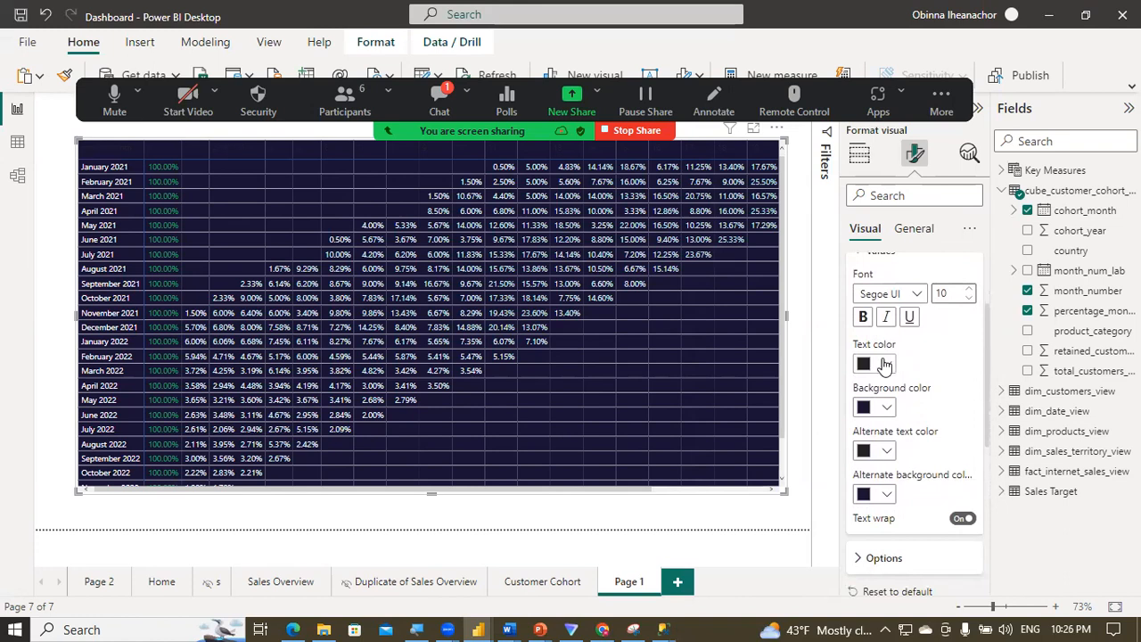
{"action": "left_click", "coordinate": [878, 363]}
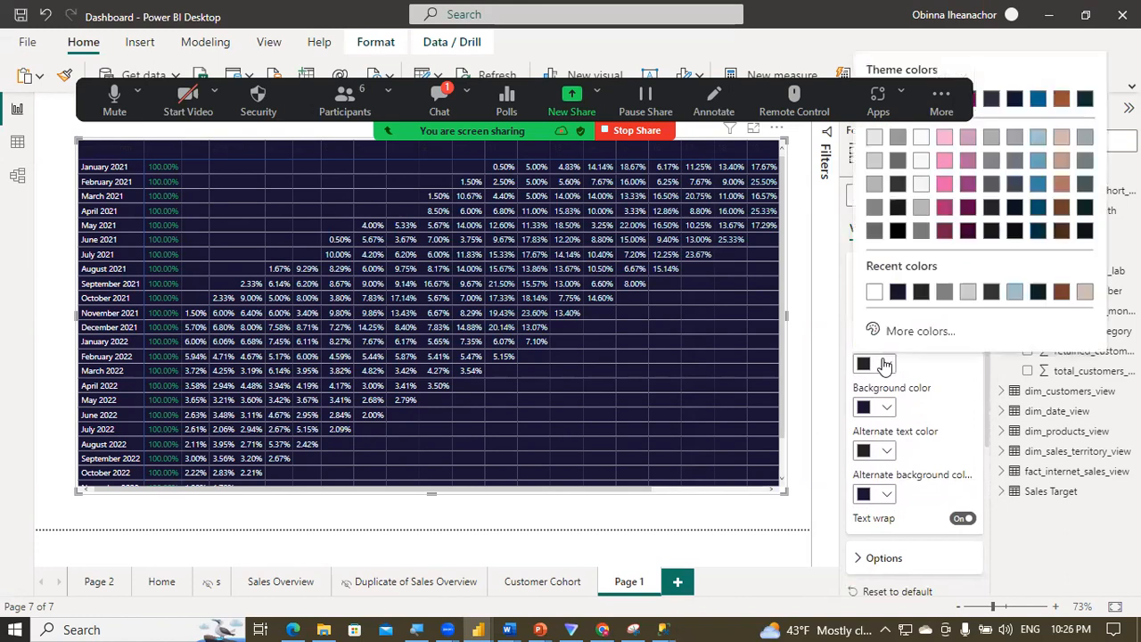
{"action": "left_click", "coordinate": [875, 294]}
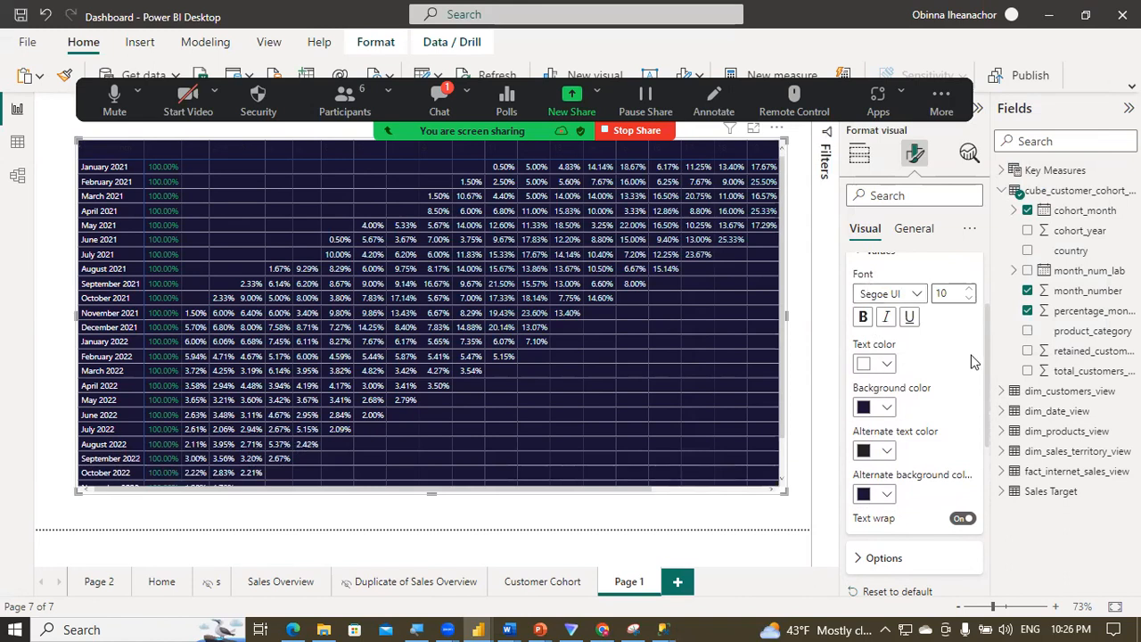
{"action": "left_click_drag", "start_coordinate": [993, 361], "coordinate": [988, 331]}
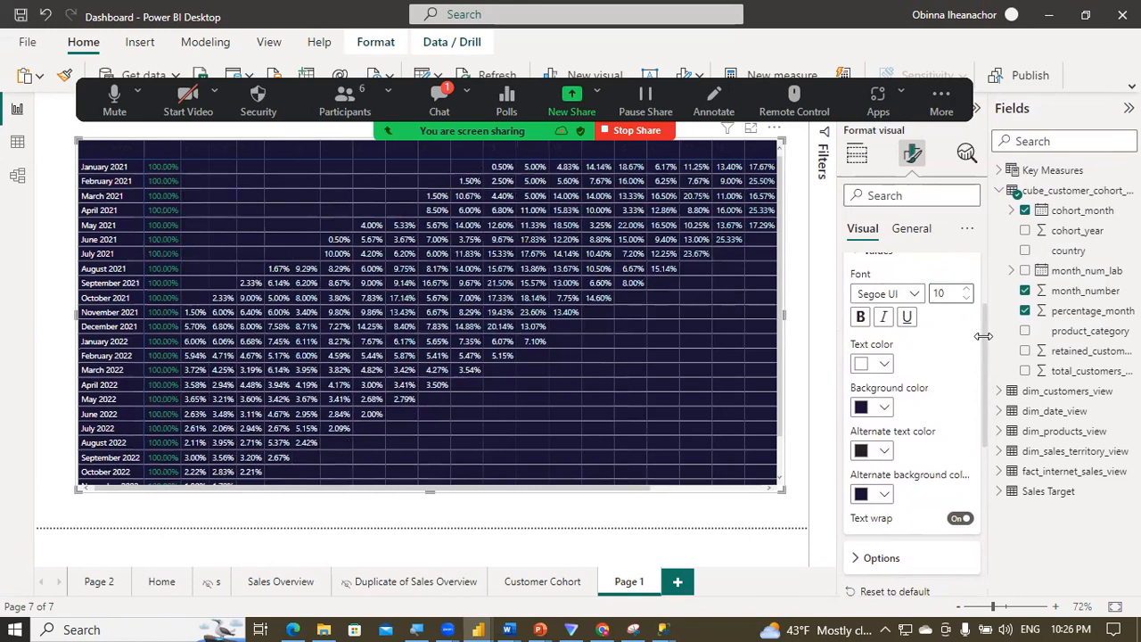
Step: Set the text color of the matrix's column headers to the recently used white
{"action": "scroll", "coordinate": [931, 306], "scroll_direction": "up", "scroll_amount": 1}
{"action": "left_click", "coordinate": [871, 260]}
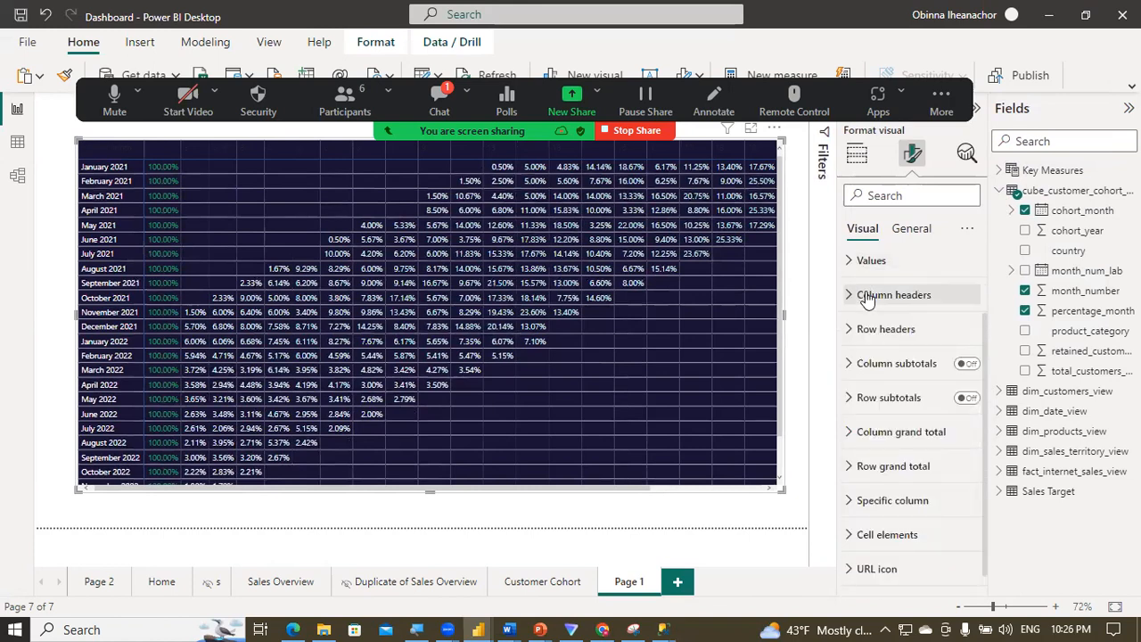
{"action": "left_click", "coordinate": [870, 294]}
{"action": "left_click", "coordinate": [884, 442]}
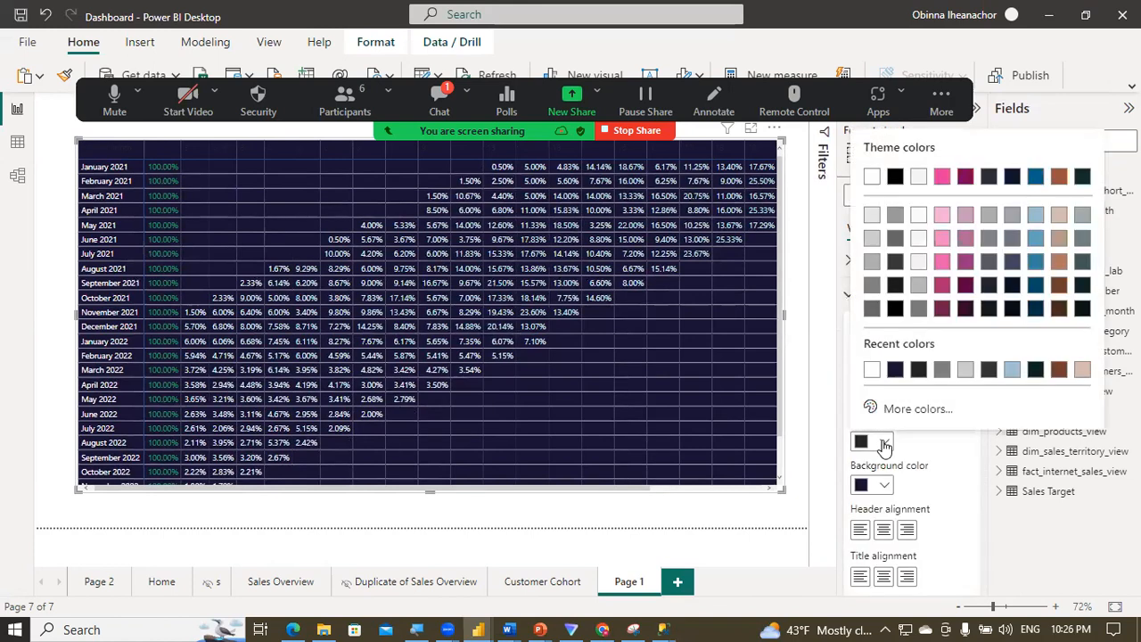
{"action": "left_click", "coordinate": [873, 371]}
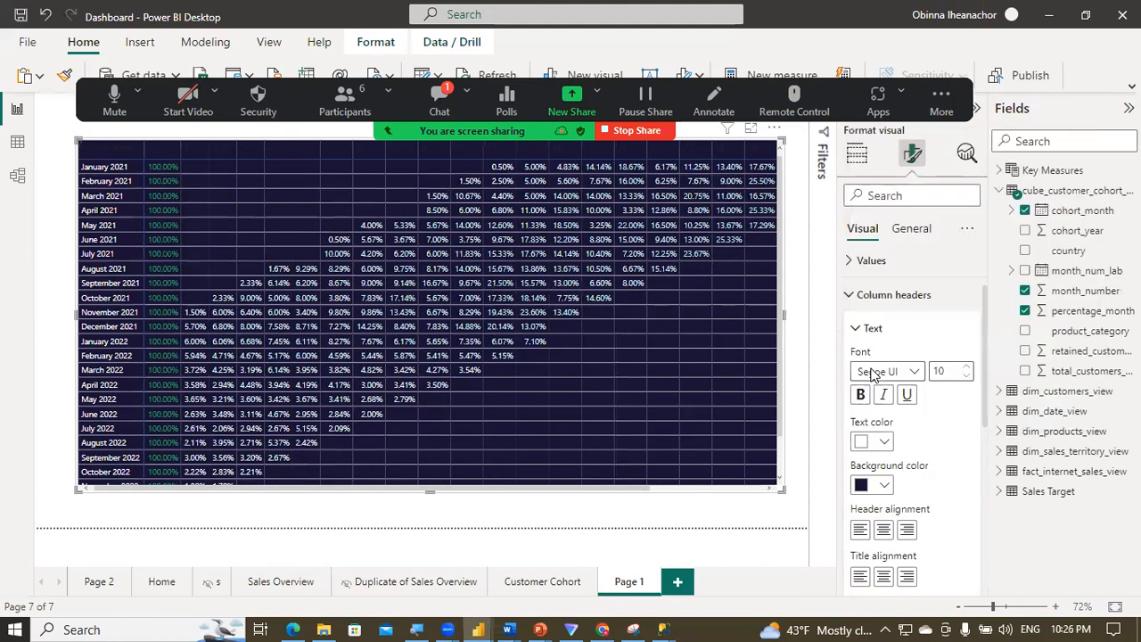
{"action": "left_click", "coordinate": [51, 357]}
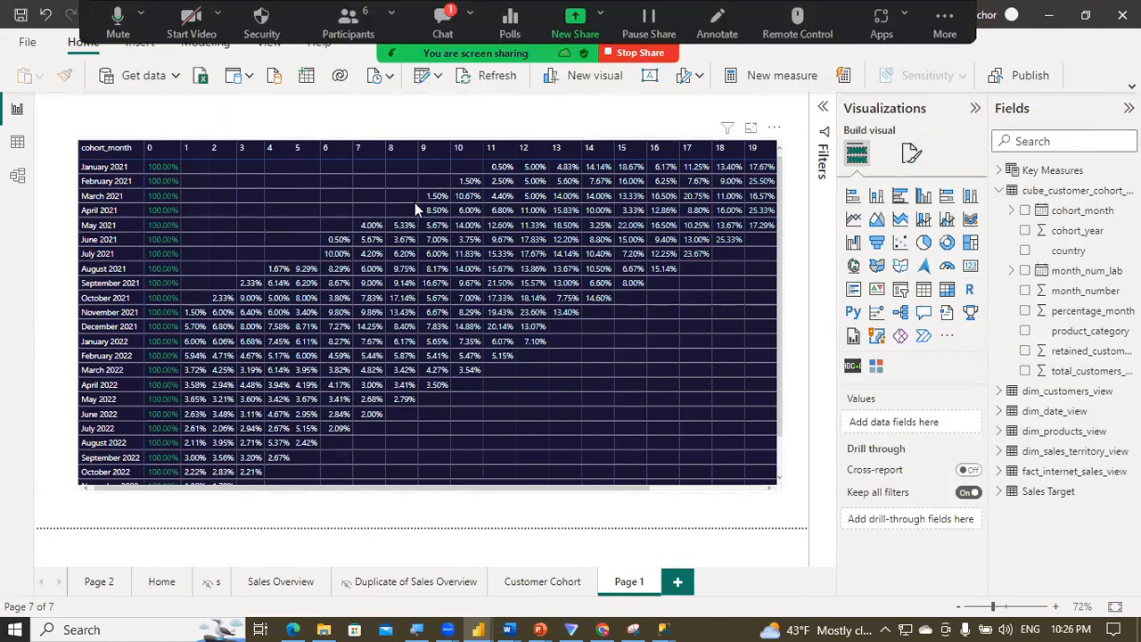
Step: Compare with the Customer Cohort page, rename the matrix's row field to Cohort Month on Page 1, and clear the cell highlight
{"action": "left_click", "coordinate": [540, 584]}
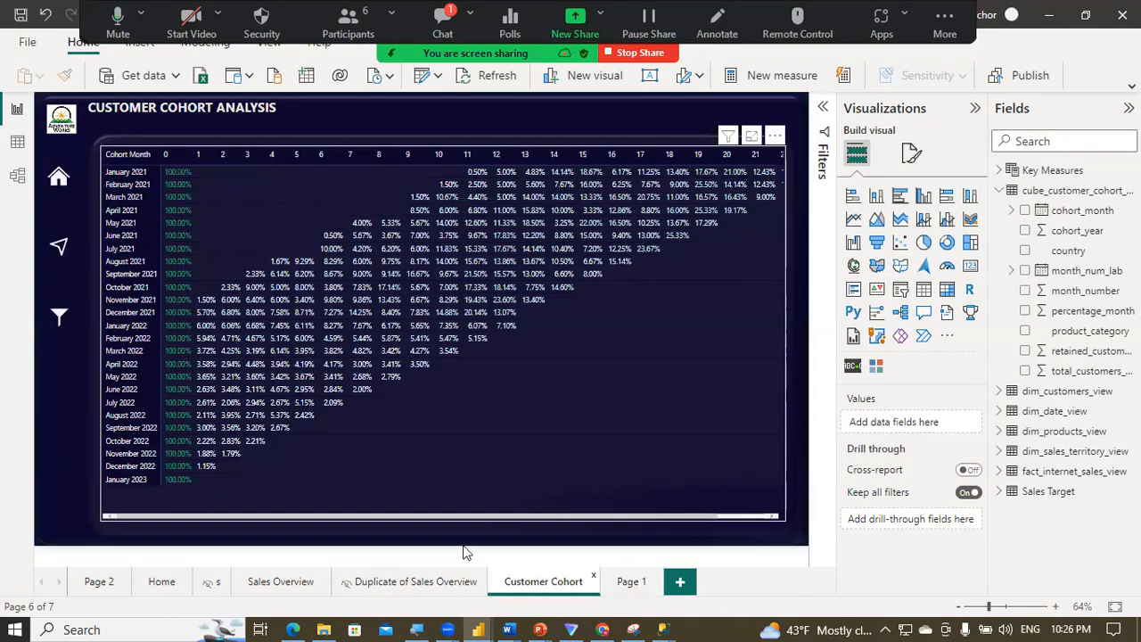
{"action": "left_click", "coordinate": [630, 584]}
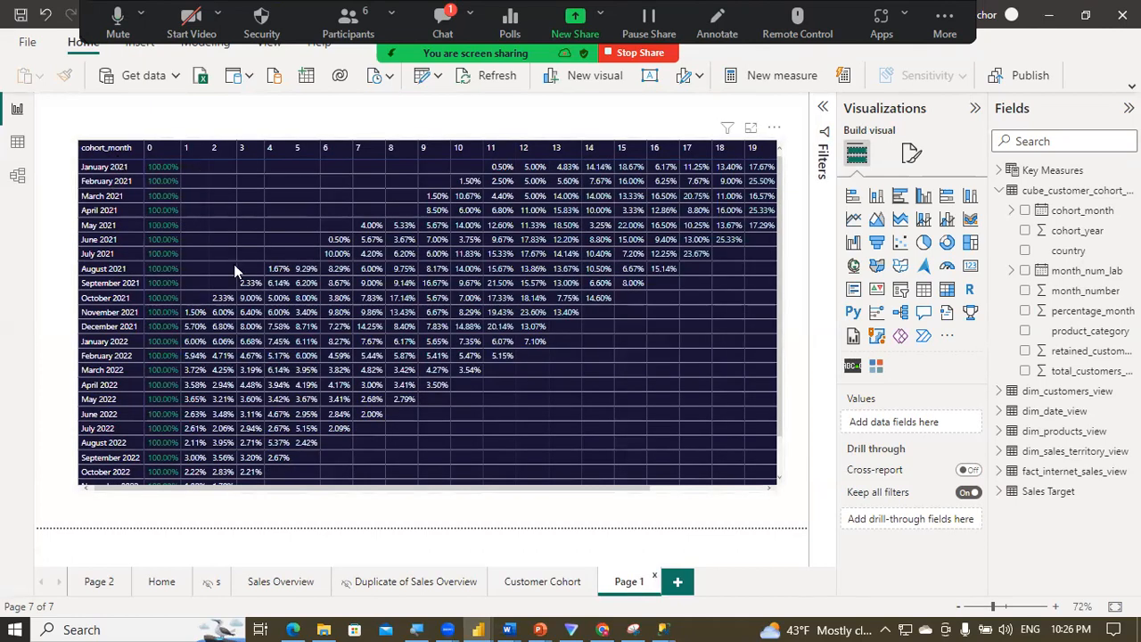
{"action": "left_click", "coordinate": [775, 373]}
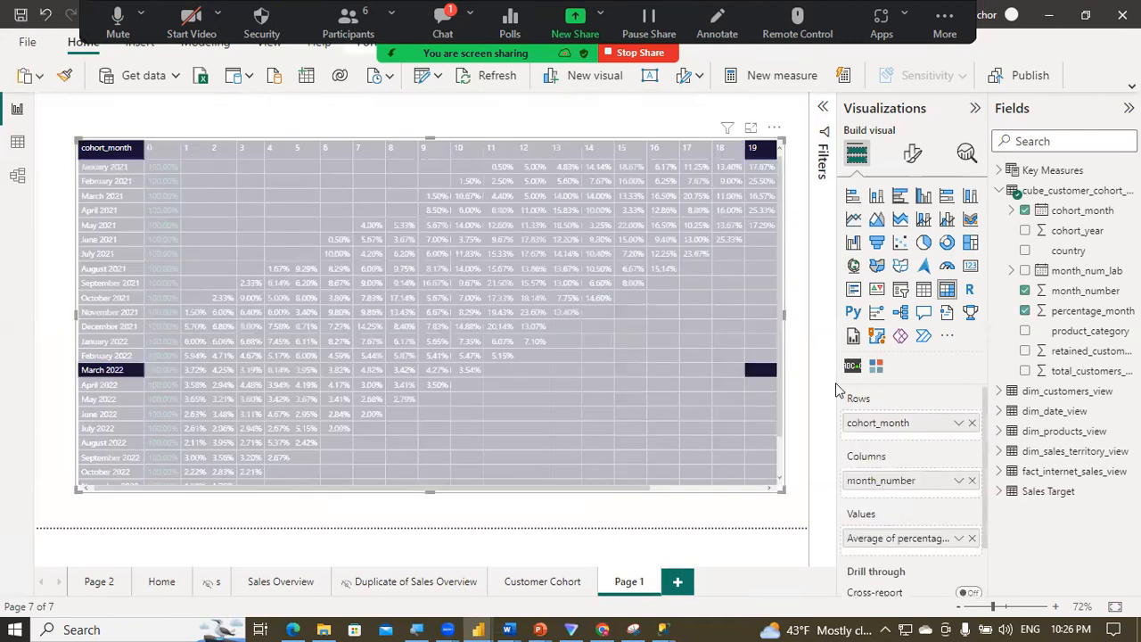
{"action": "double_click", "coordinate": [872, 424]}
{"action": "type", "text": "c"}
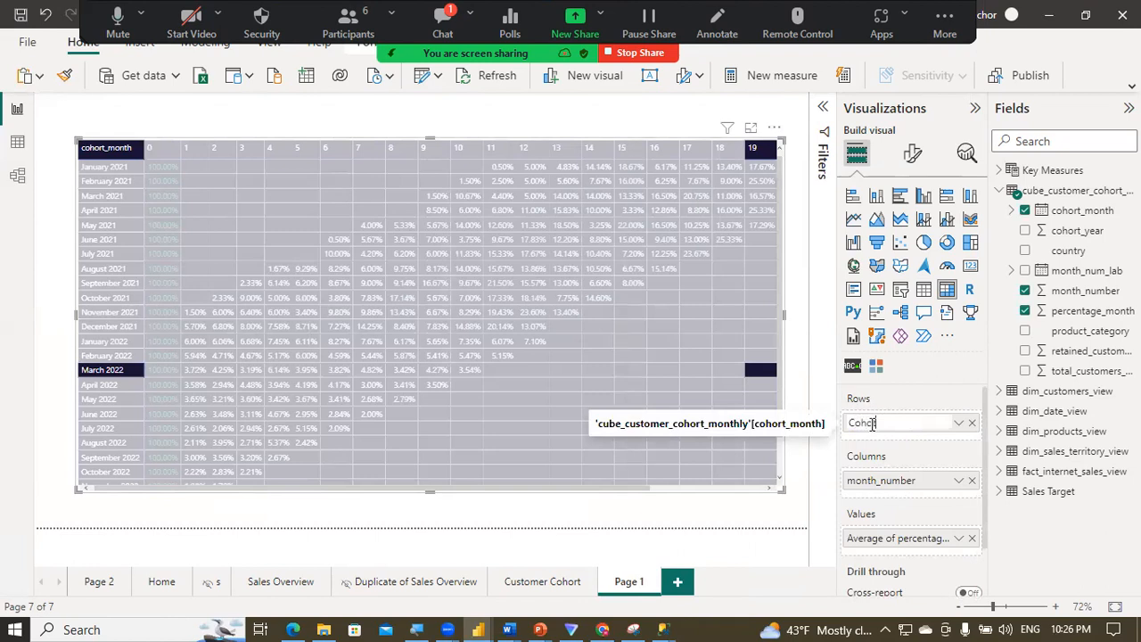
{"action": "type", "text": "ohort"}
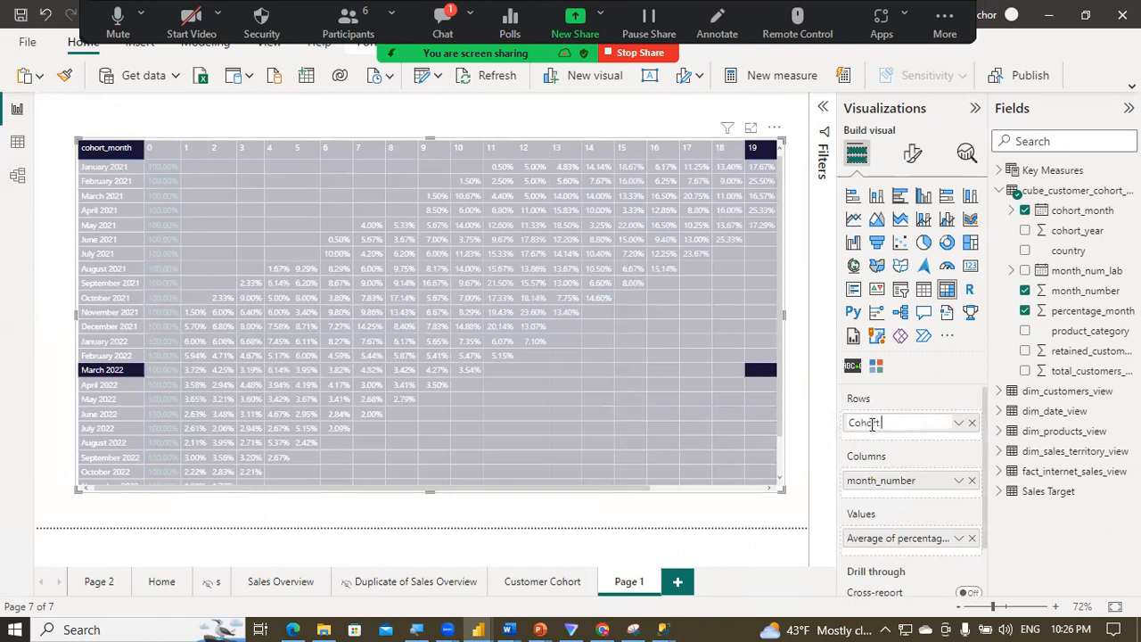
{"action": "key", "text": "Return"}
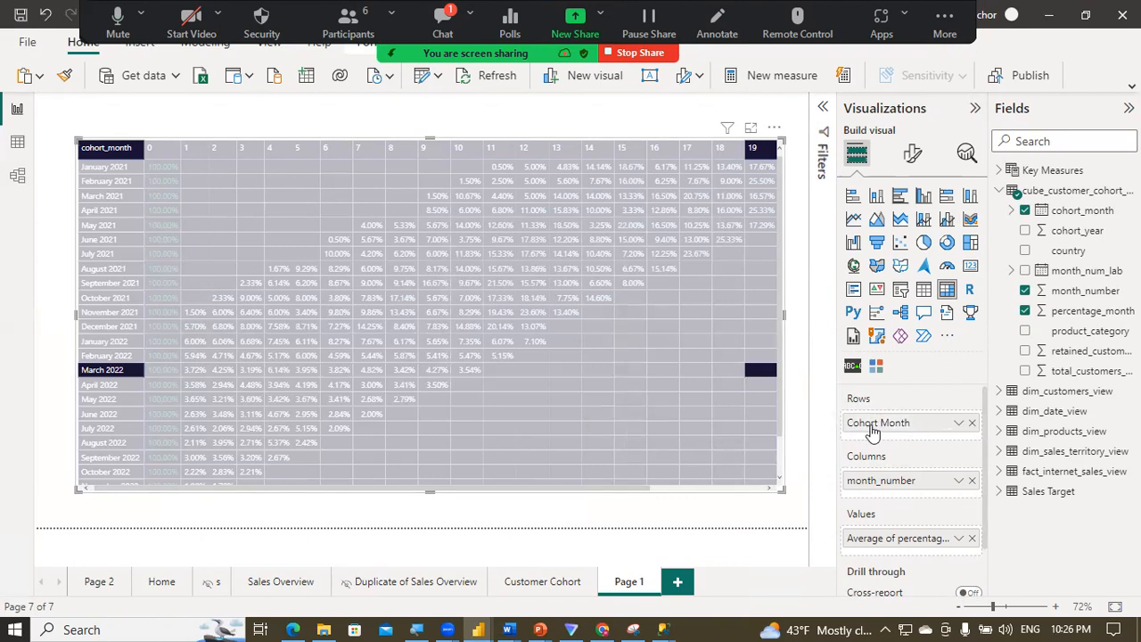
{"action": "left_click", "coordinate": [700, 502]}
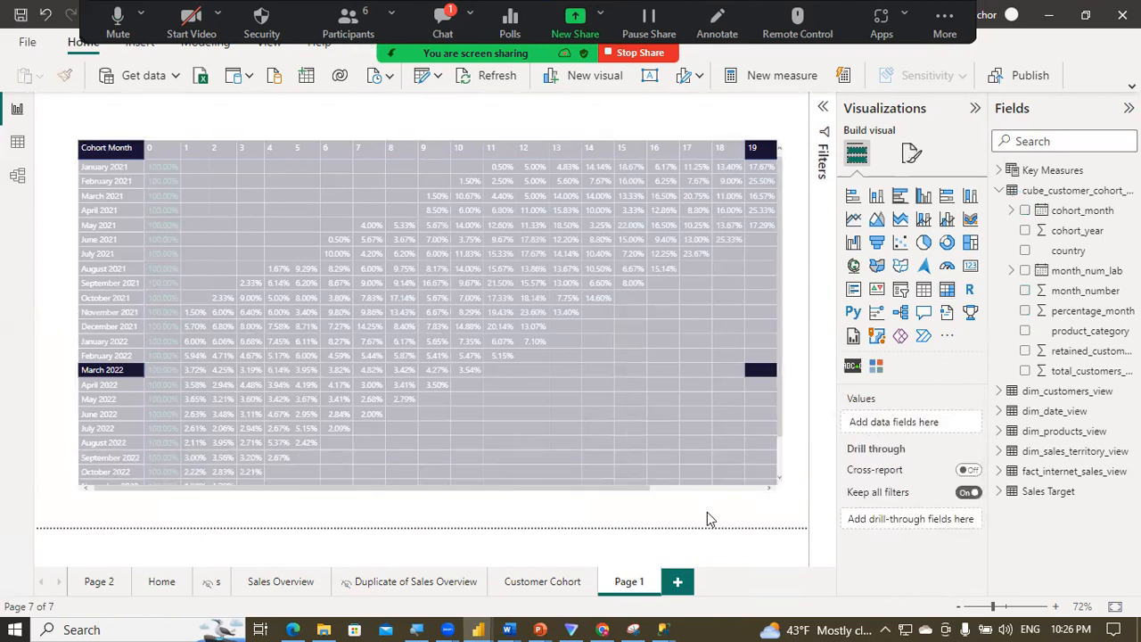
{"action": "left_click", "coordinate": [767, 371]}
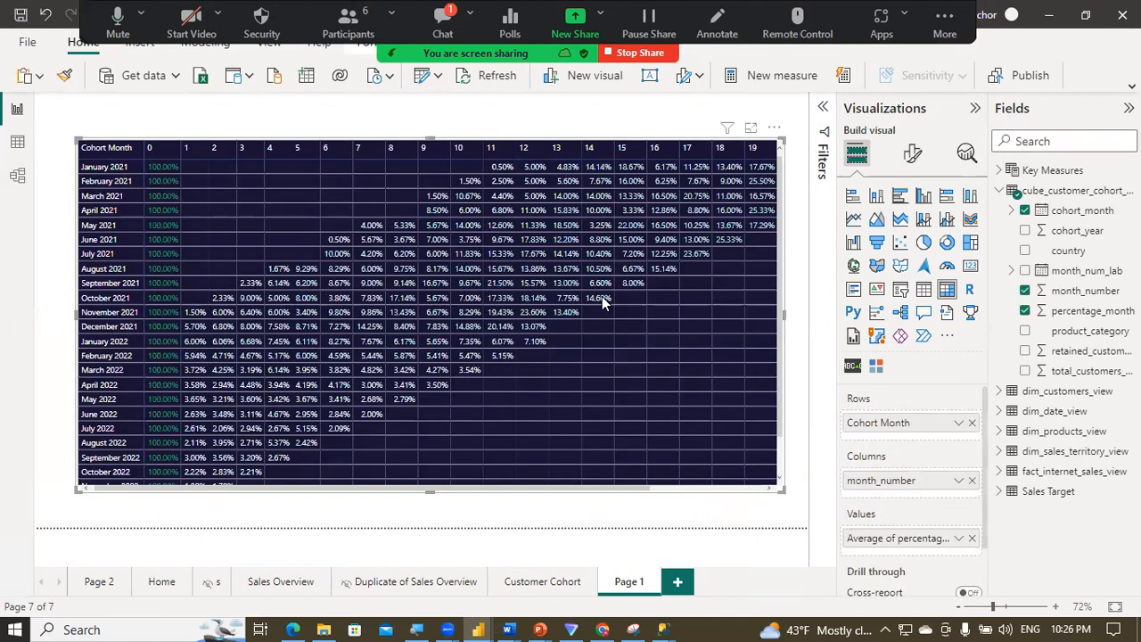
{"action": "left_click", "coordinate": [286, 131]}
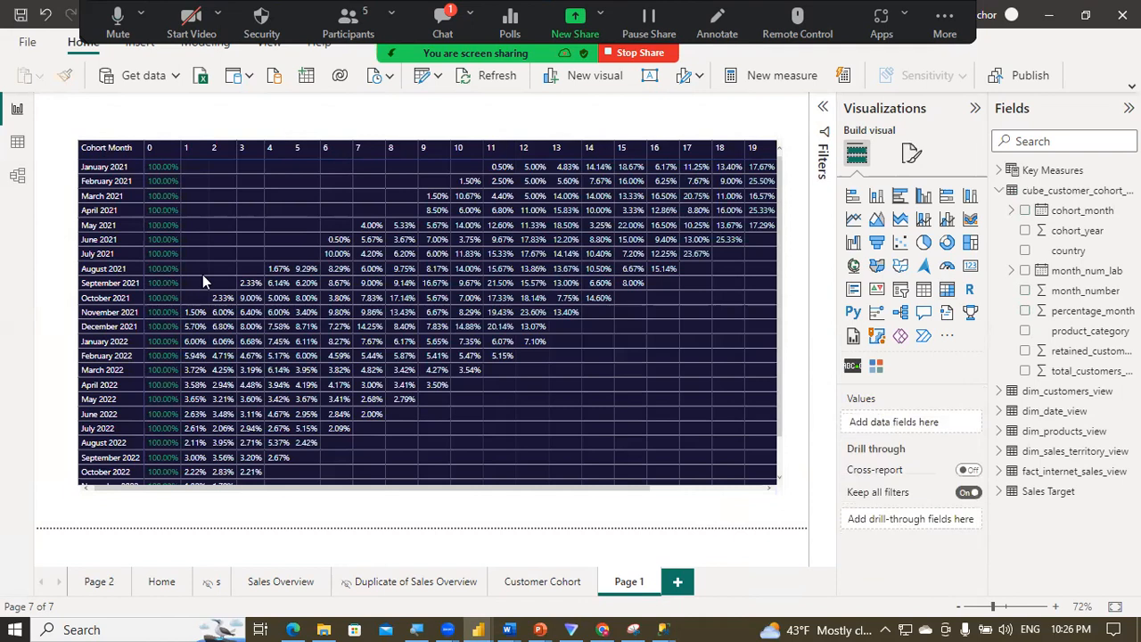
{"action": "mouse_move", "coordinate": [225, 472]}
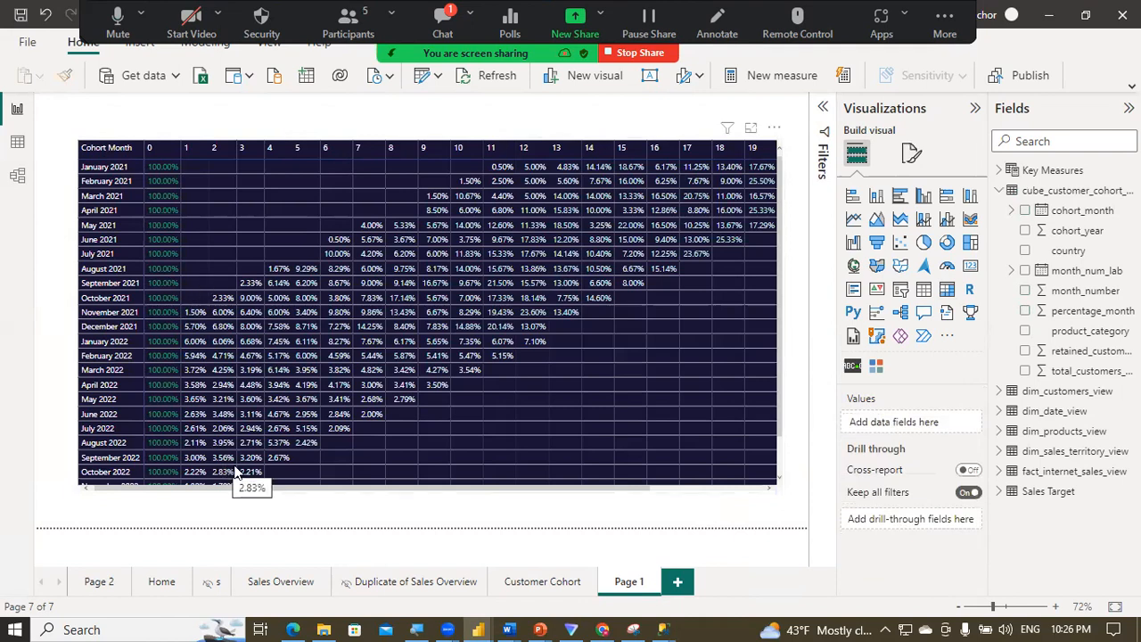
Step: Revisit the Customer Cohort page, switch to backgrounds.pptm in PowerPoint, close the Colors dialog and view the slide 4 background
{"action": "left_click", "coordinate": [535, 582]}
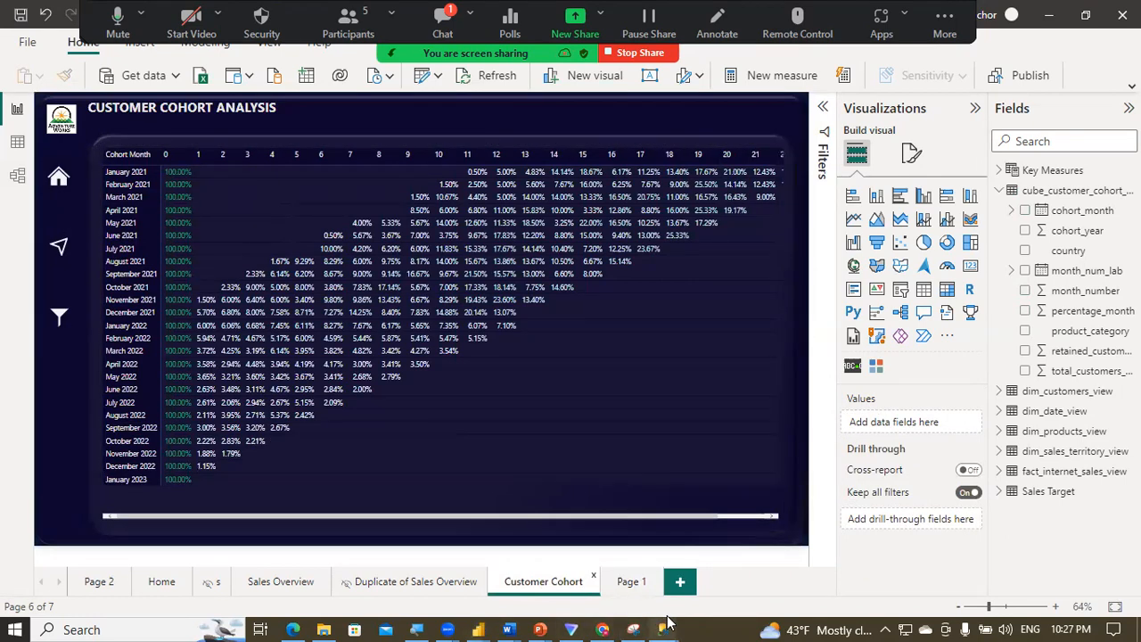
{"action": "mouse_move", "coordinate": [667, 622]}
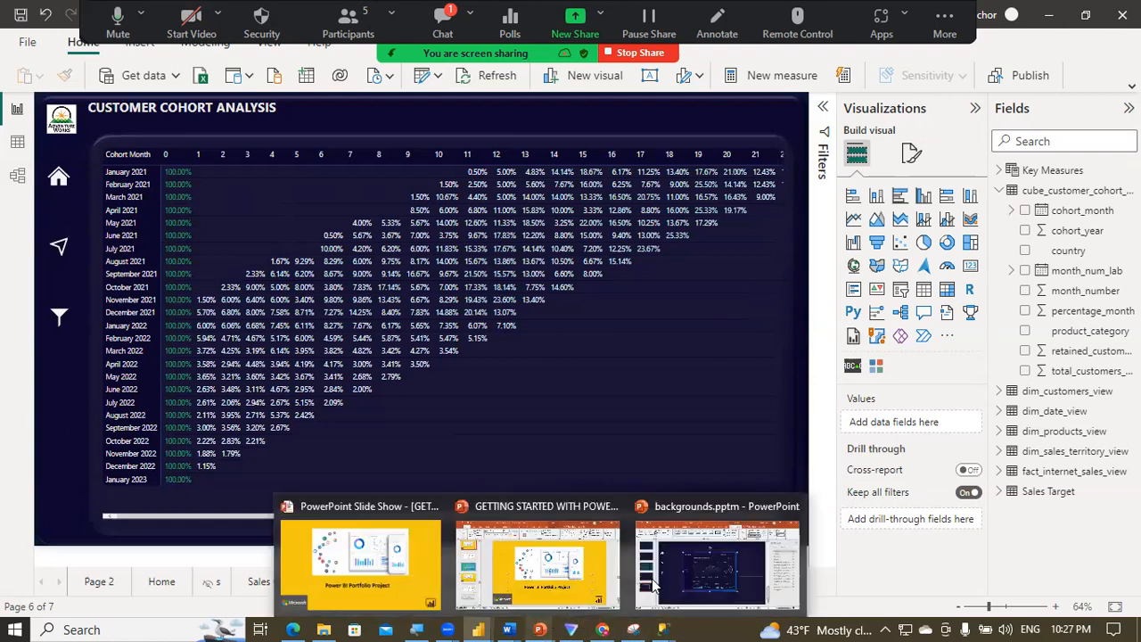
{"action": "mouse_move", "coordinate": [540, 624]}
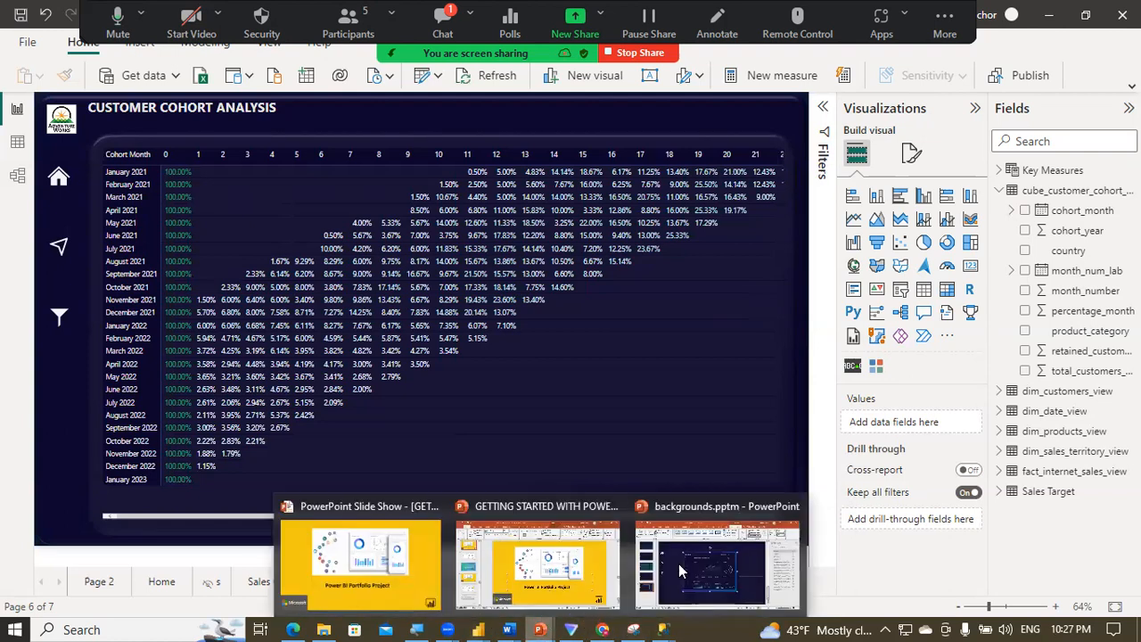
{"action": "left_click", "coordinate": [685, 568]}
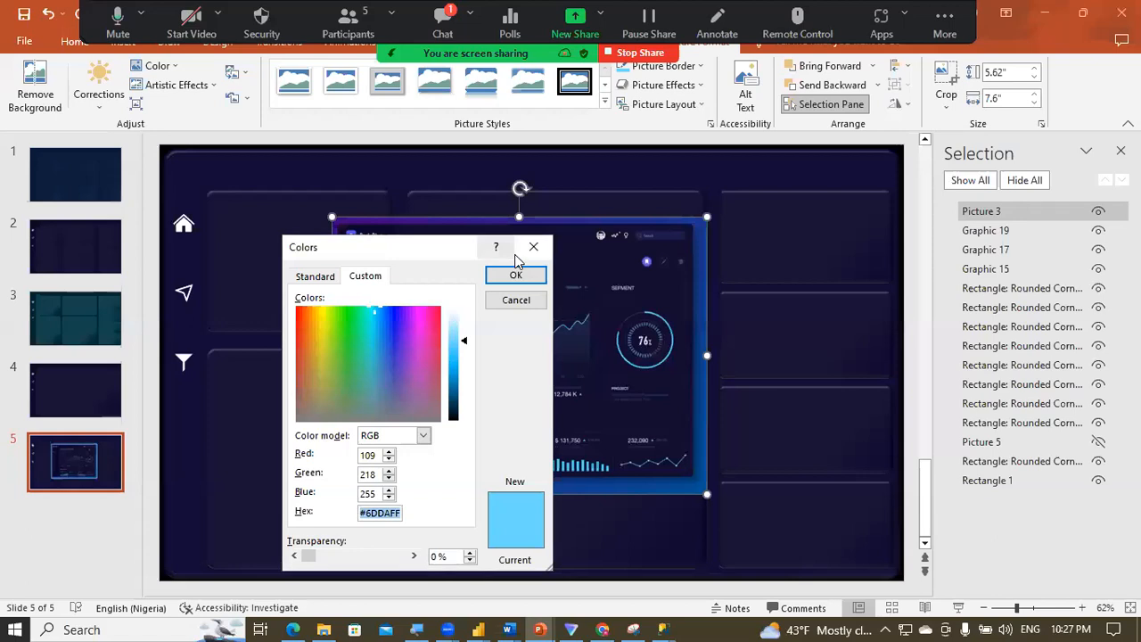
{"action": "left_click", "coordinate": [518, 271]}
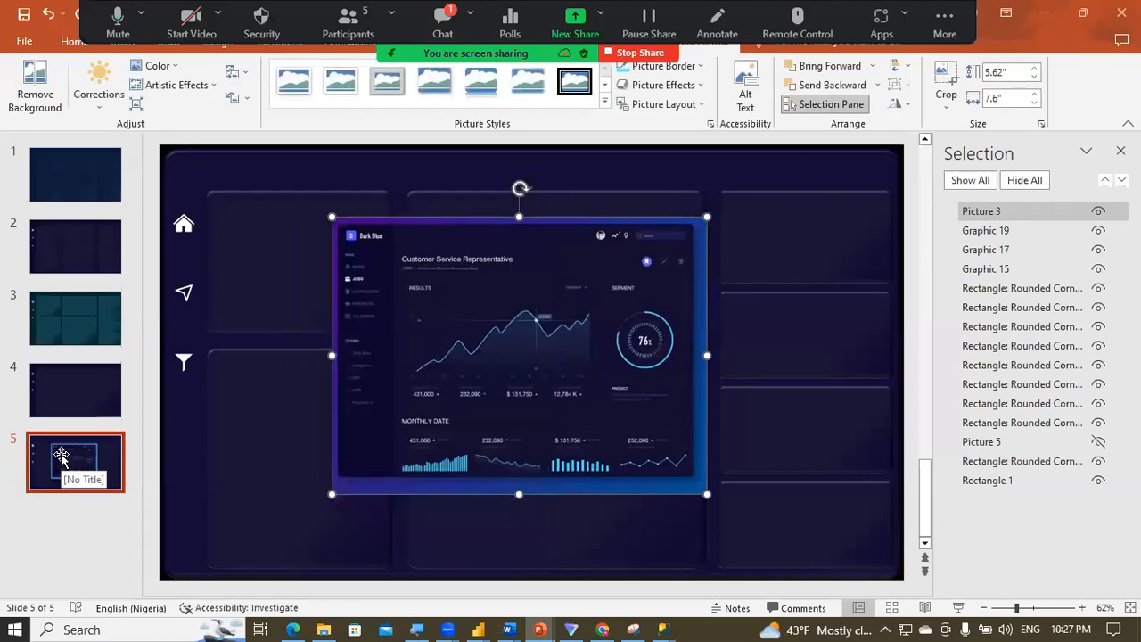
{"action": "left_click", "coordinate": [69, 414]}
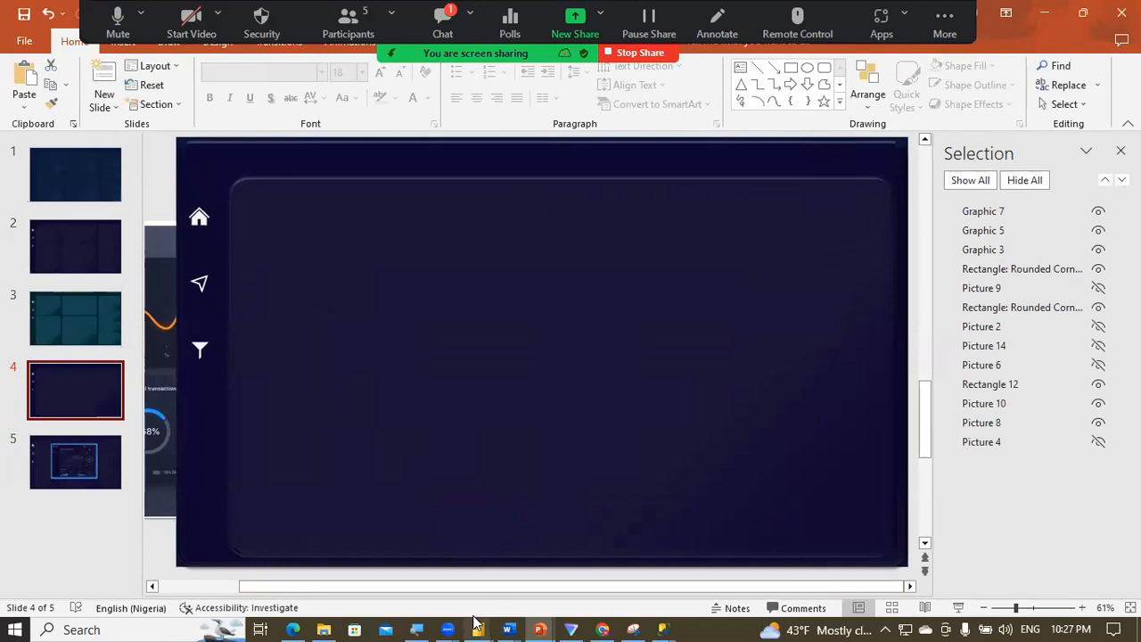
Step: Return to Power BI and switch to the other Dashboard window with the Adventure Works skyline page
{"action": "mouse_move", "coordinate": [478, 628]}
{"action": "left_click", "coordinate": [545, 575]}
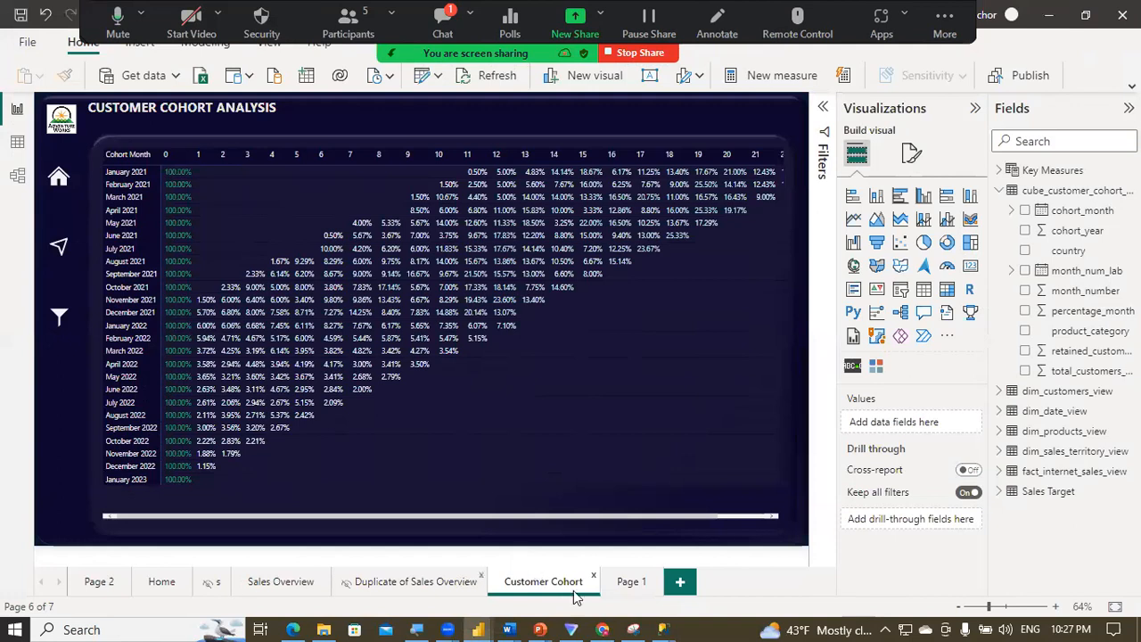
{"action": "left_click", "coordinate": [158, 583]}
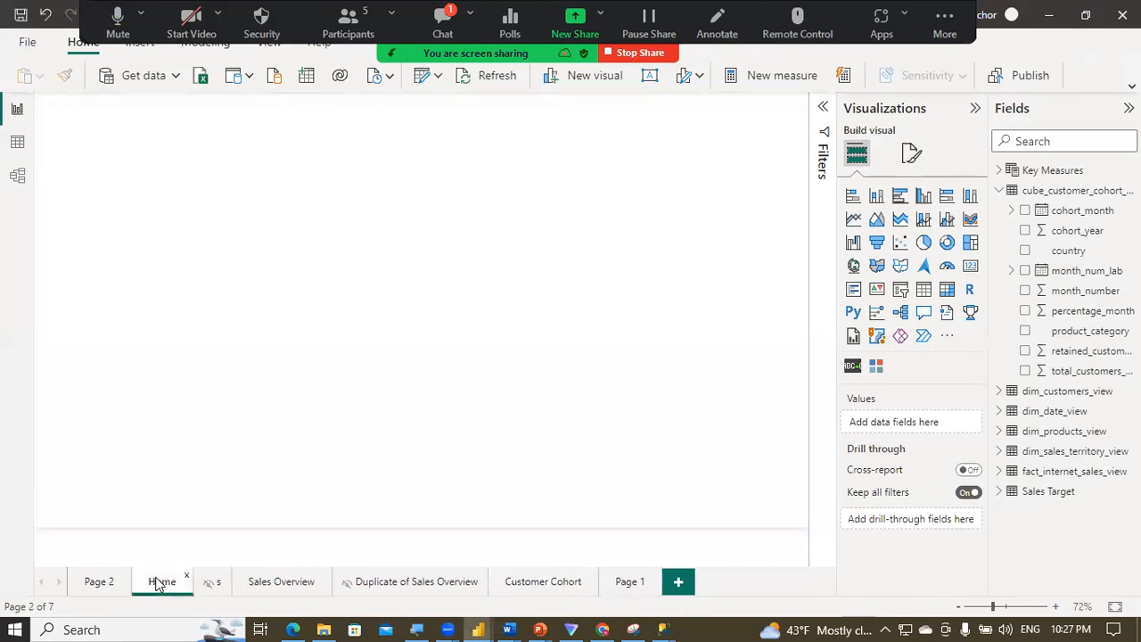
{"action": "mouse_move", "coordinate": [479, 630]}
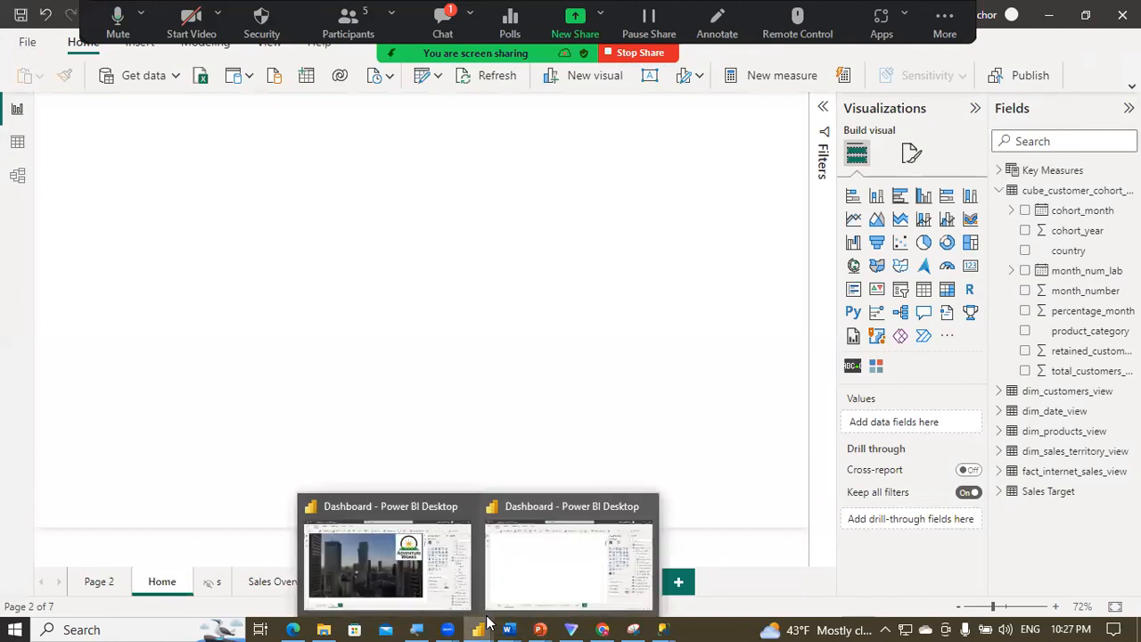
{"action": "left_click", "coordinate": [388, 579]}
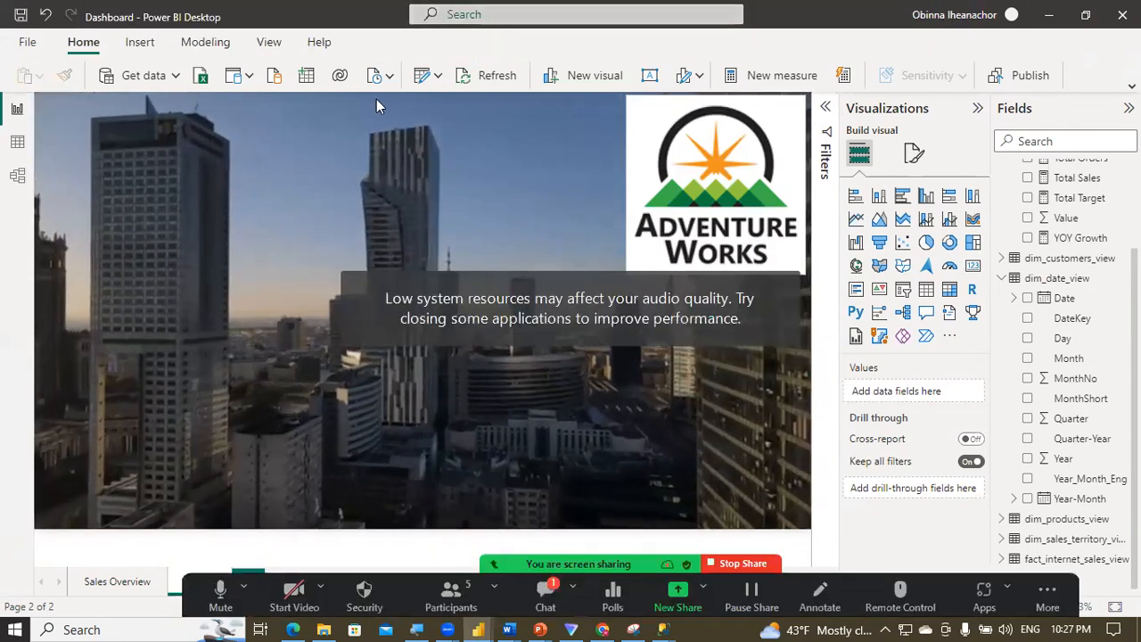
Step: Insert a blank button and widen it in the skyline page's upper-left corner
{"action": "left_click", "coordinate": [147, 44]}
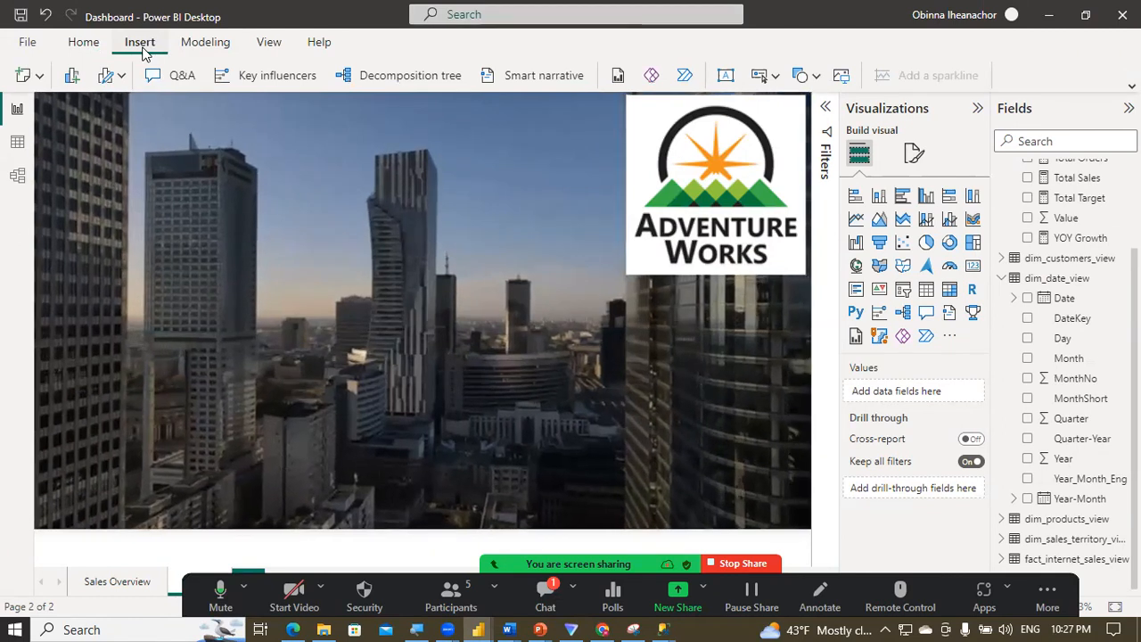
{"action": "left_click", "coordinate": [815, 77]}
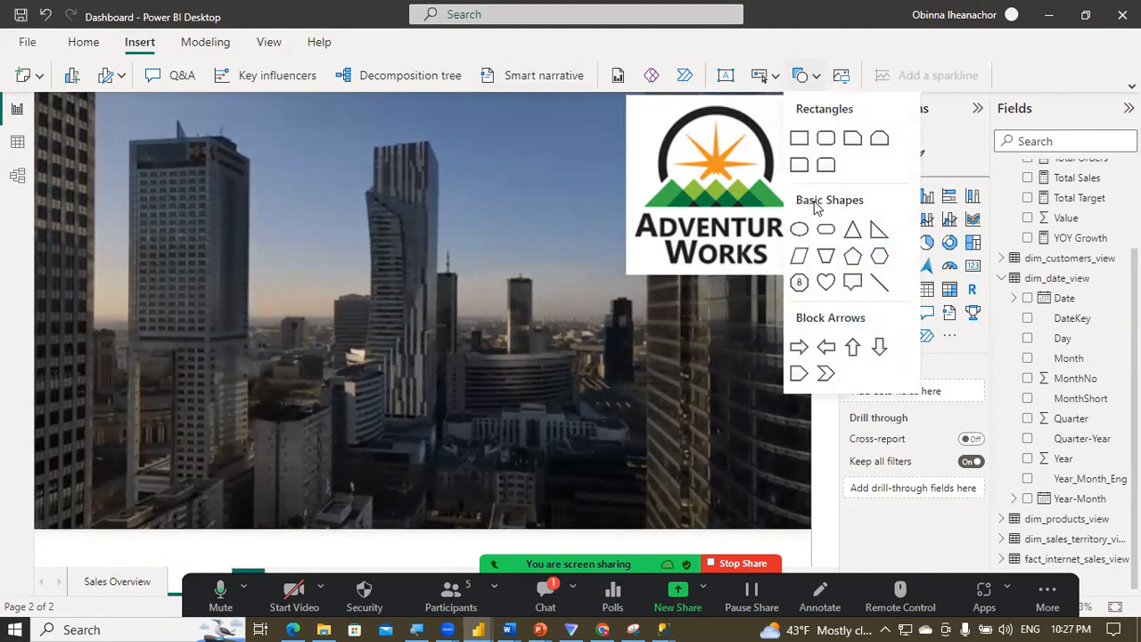
{"action": "left_click", "coordinate": [772, 77]}
{"action": "left_click", "coordinate": [773, 77]}
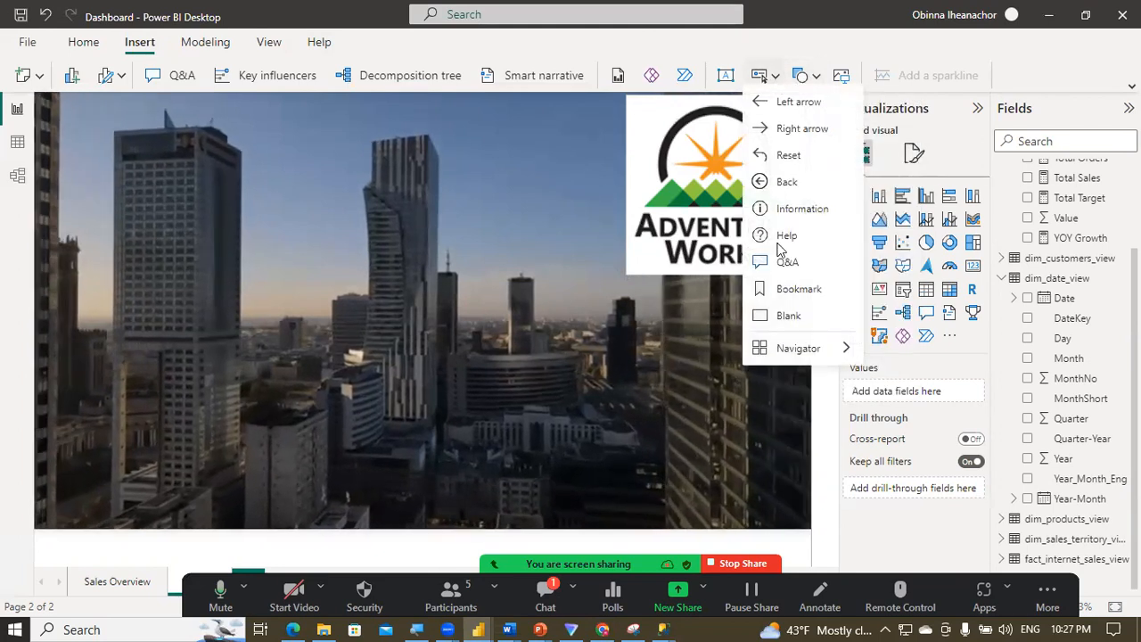
{"action": "left_click", "coordinate": [786, 326]}
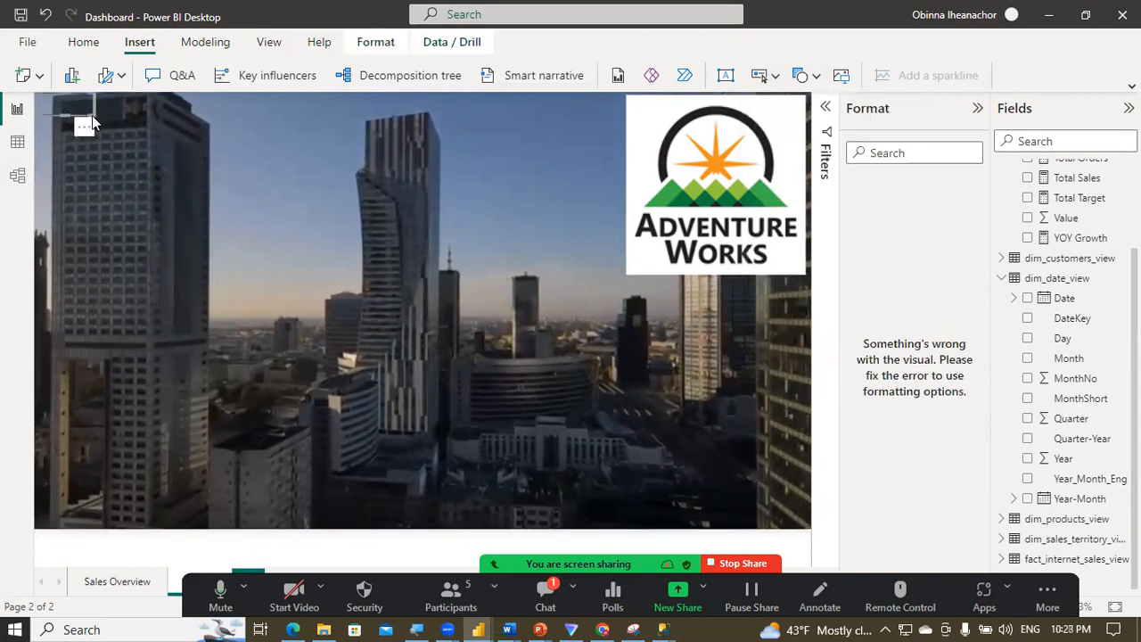
{"action": "left_click_drag", "start_coordinate": [90, 111], "coordinate": [136, 114]}
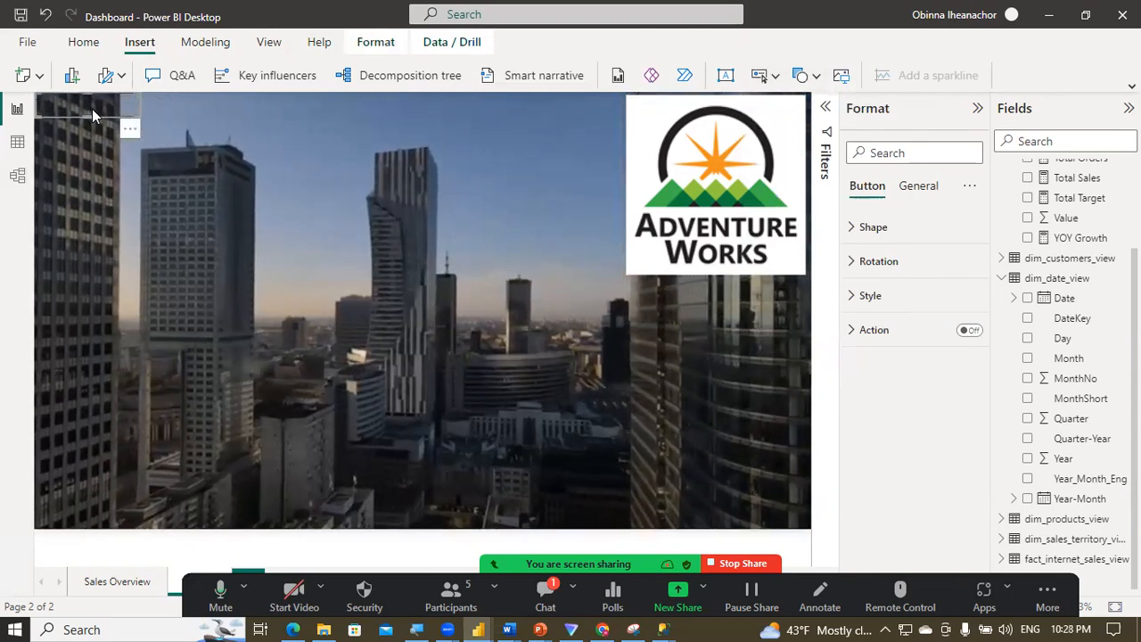
{"action": "left_click_drag", "start_coordinate": [88, 107], "coordinate": [225, 105]}
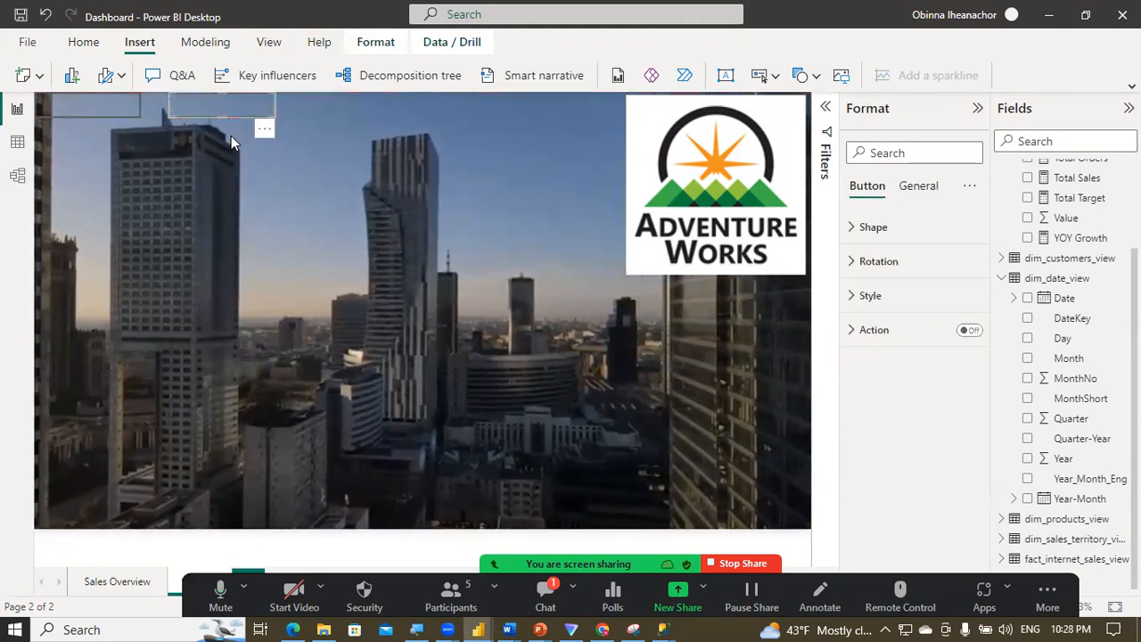
{"action": "left_click", "coordinate": [260, 135]}
Step: Turn on the blank button's text for the Default state and set it to "Home"
{"action": "left_click", "coordinate": [122, 107]}
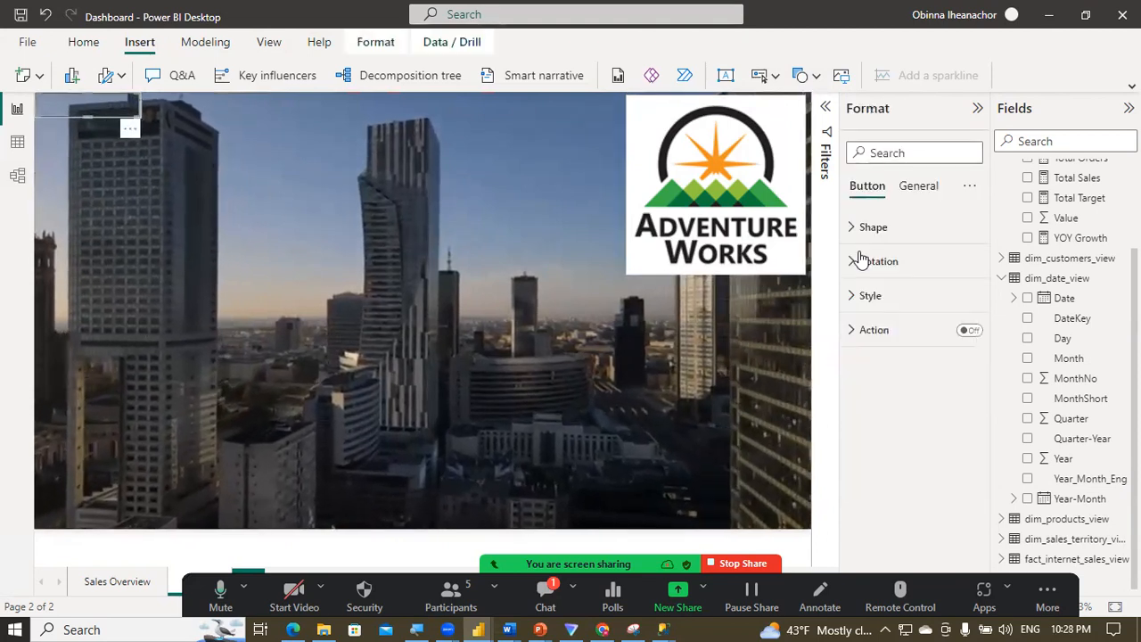
{"action": "left_click", "coordinate": [855, 300]}
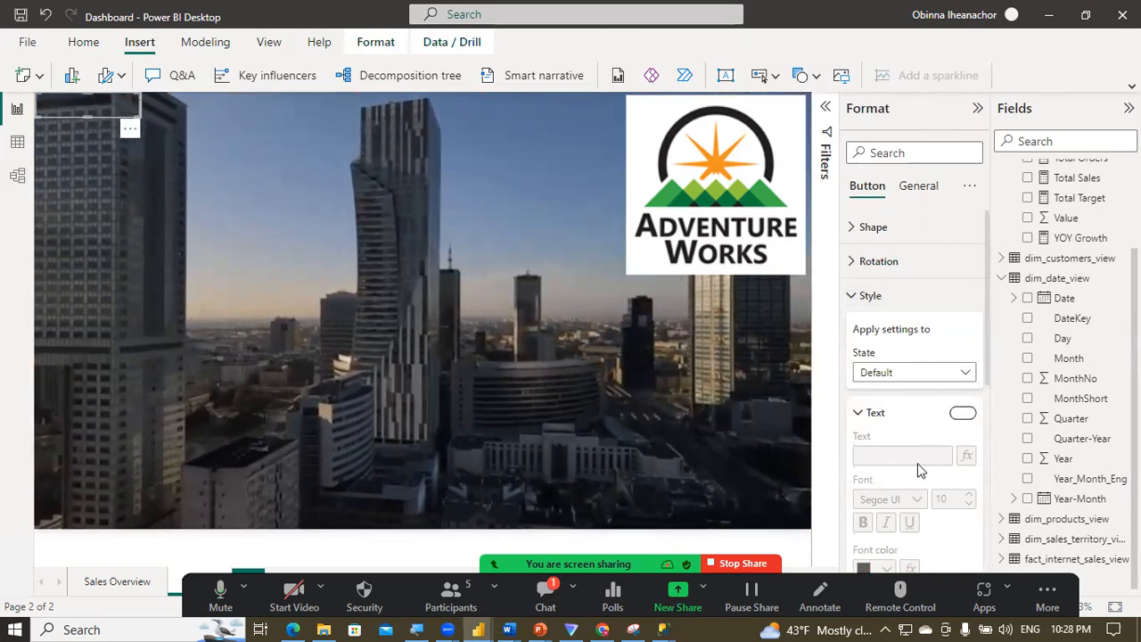
{"action": "left_click", "coordinate": [960, 413]}
{"action": "left_click", "coordinate": [890, 456]}
{"action": "type", "text": "Home"}
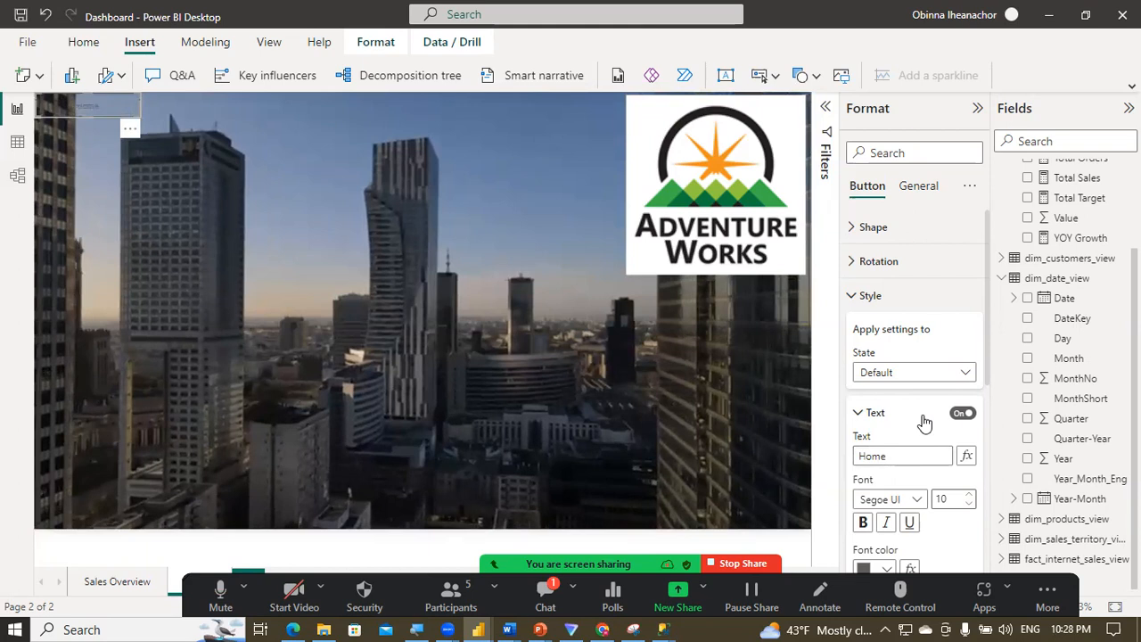
Step: Format the Home button's Default text with a white font colour and a font size of 18
{"action": "scroll", "coordinate": [988, 400], "scroll_direction": "down", "scroll_amount": 1}
{"action": "scroll", "coordinate": [988, 400], "scroll_direction": "down", "scroll_amount": 3}
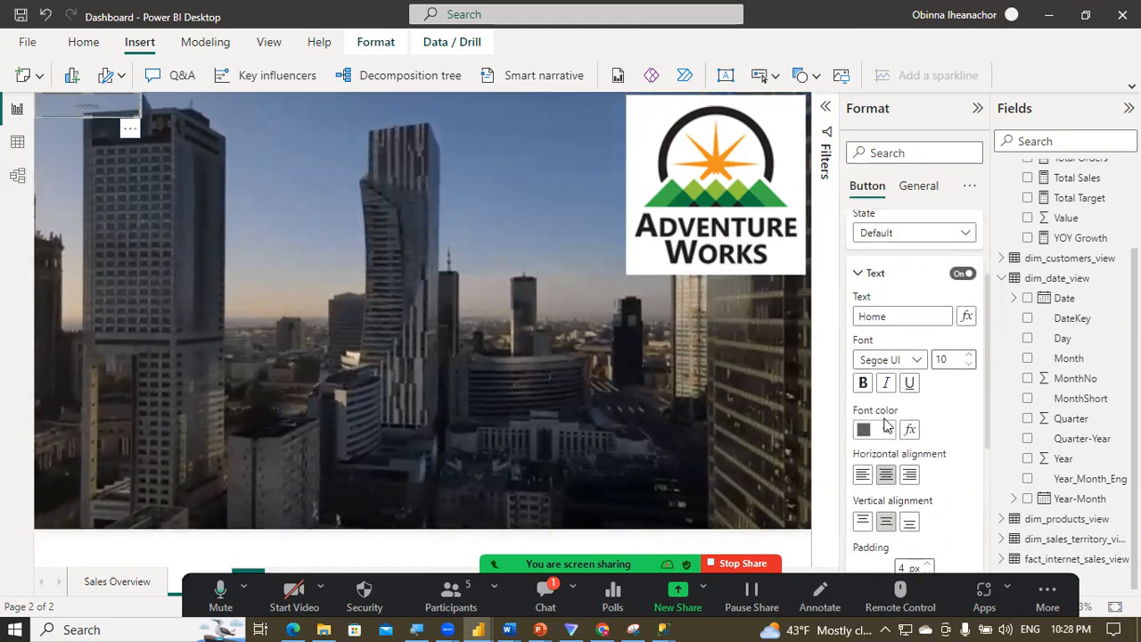
{"action": "left_click", "coordinate": [886, 430]}
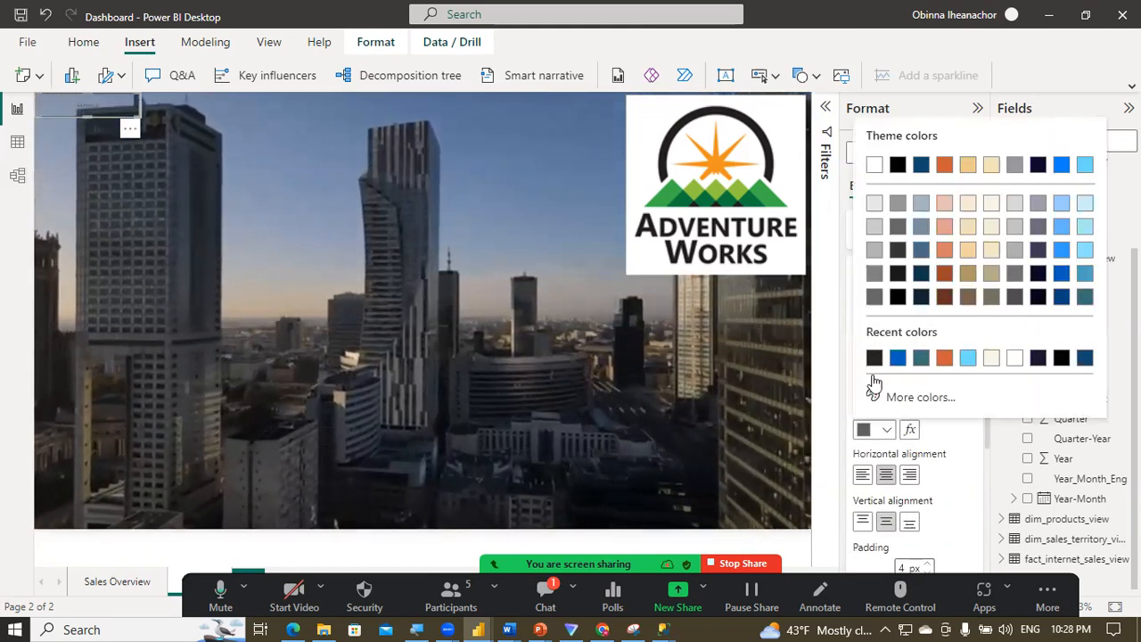
{"action": "left_click", "coordinate": [874, 166]}
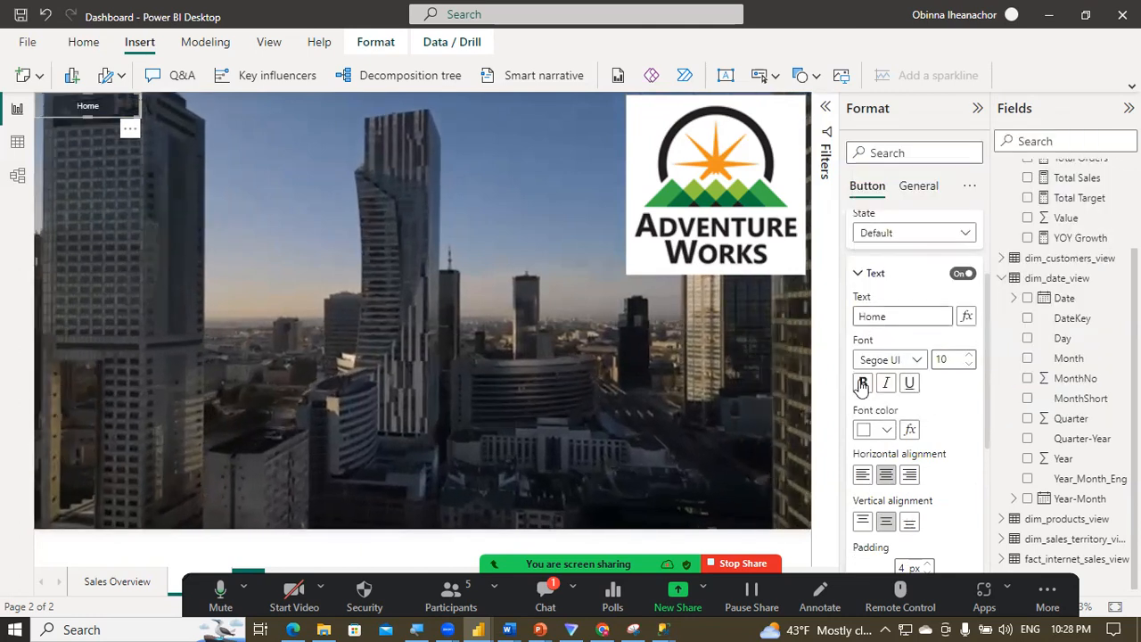
{"action": "left_click", "coordinate": [934, 359]}
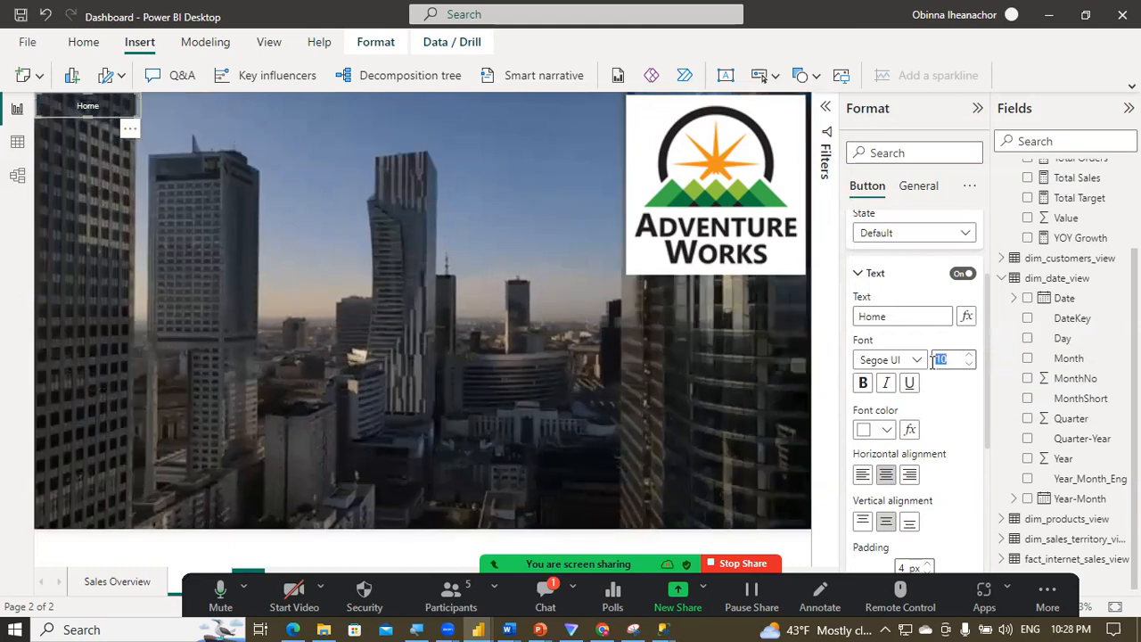
{"action": "type", "text": "18"}
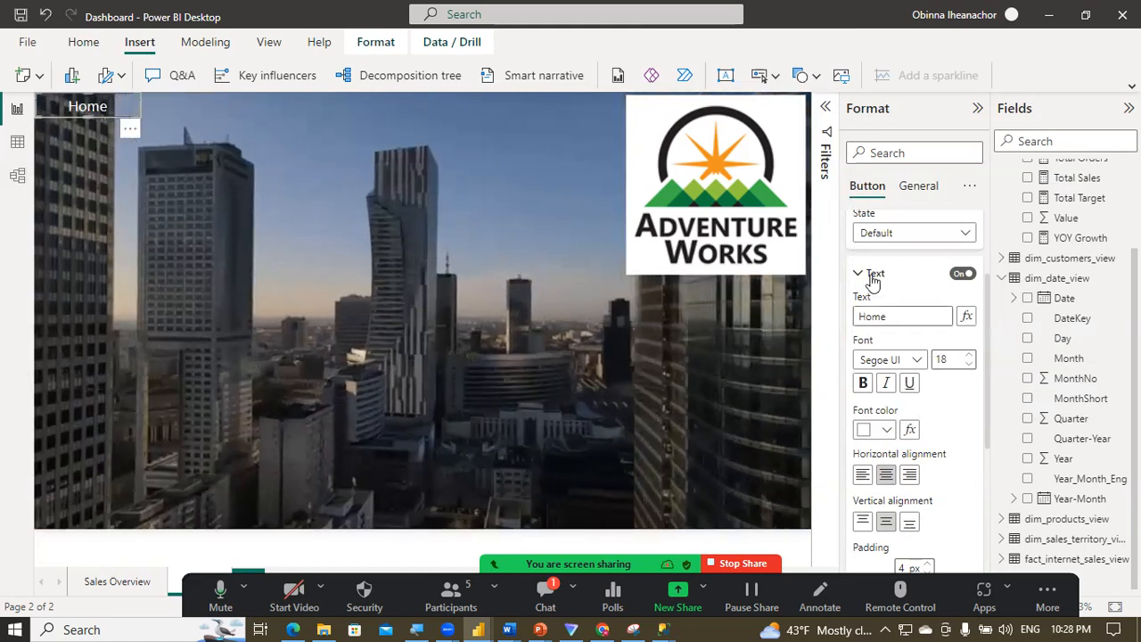
{"action": "left_click", "coordinate": [872, 277]}
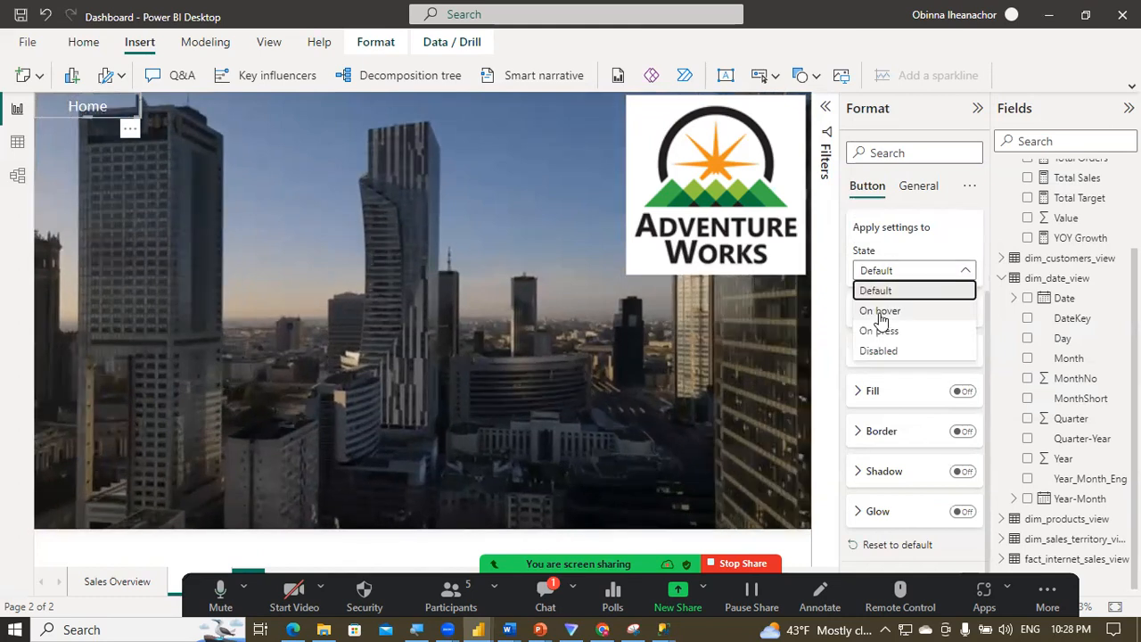
Step: Enable the Home button's fill for the On hover state and return to the Default state's settings
{"action": "left_click", "coordinate": [880, 318]}
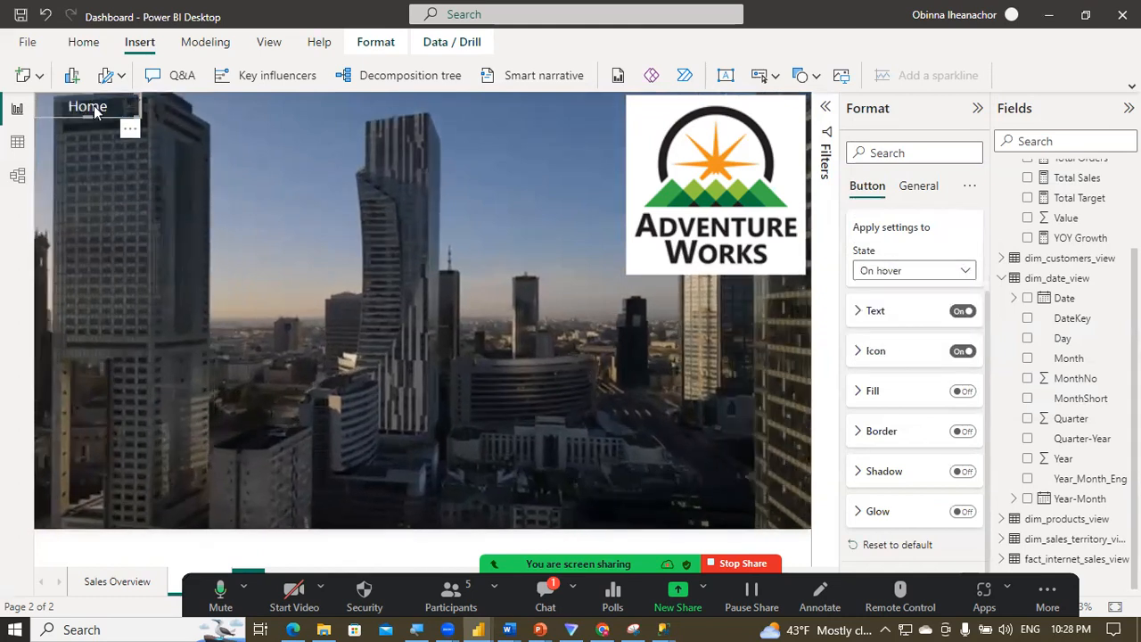
{"action": "left_click", "coordinate": [961, 392]}
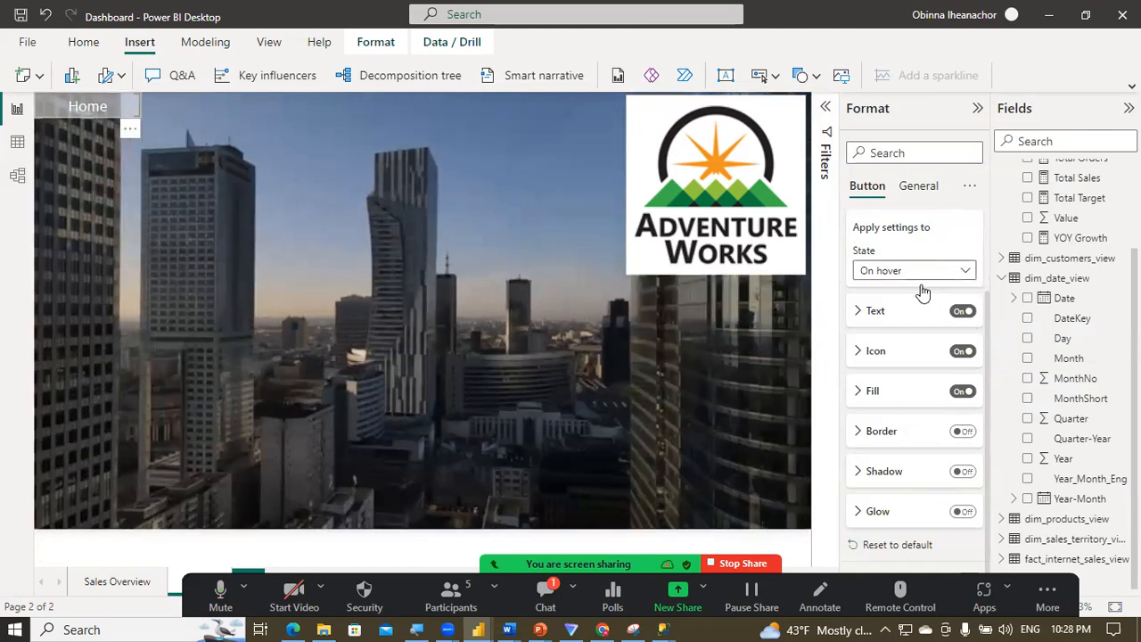
{"action": "left_click", "coordinate": [923, 293]}
{"action": "left_click", "coordinate": [922, 292]}
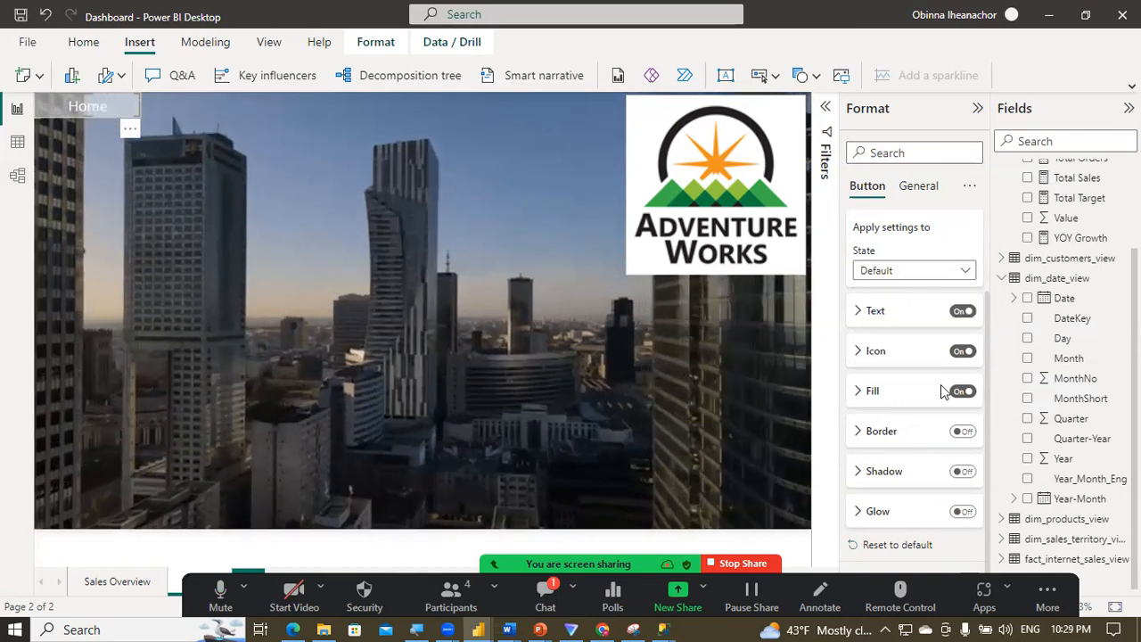
Step: Give the Home button's Default fill the recent dark navy colour and reduce its transparency to about 30%
{"action": "left_click", "coordinate": [869, 393]}
{"action": "left_click", "coordinate": [884, 435]}
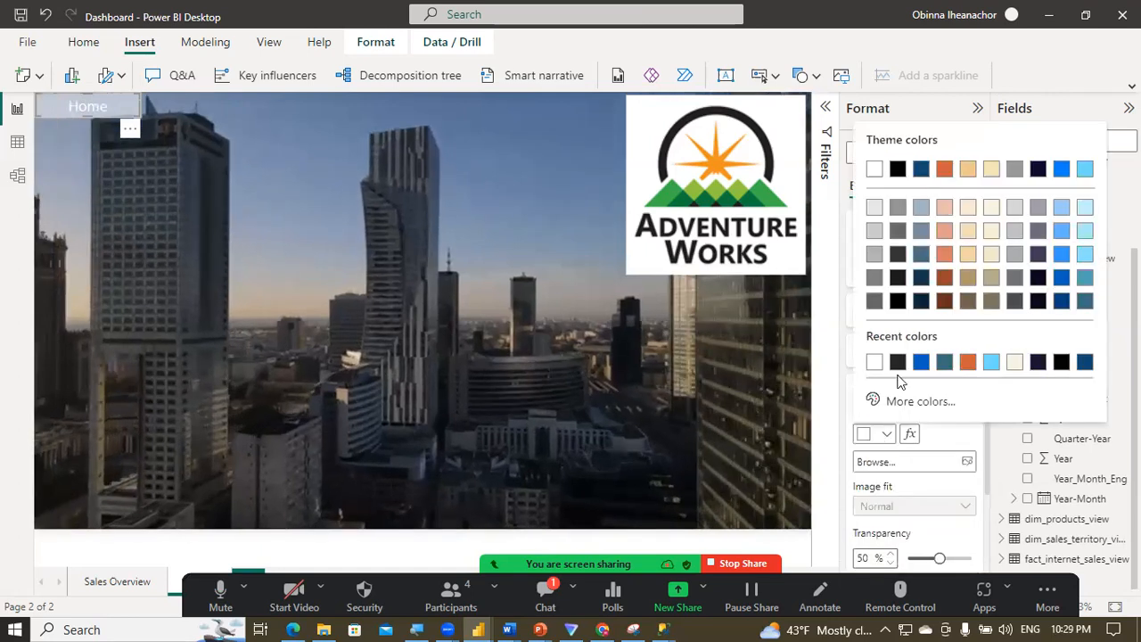
{"action": "left_click", "coordinate": [1039, 362]}
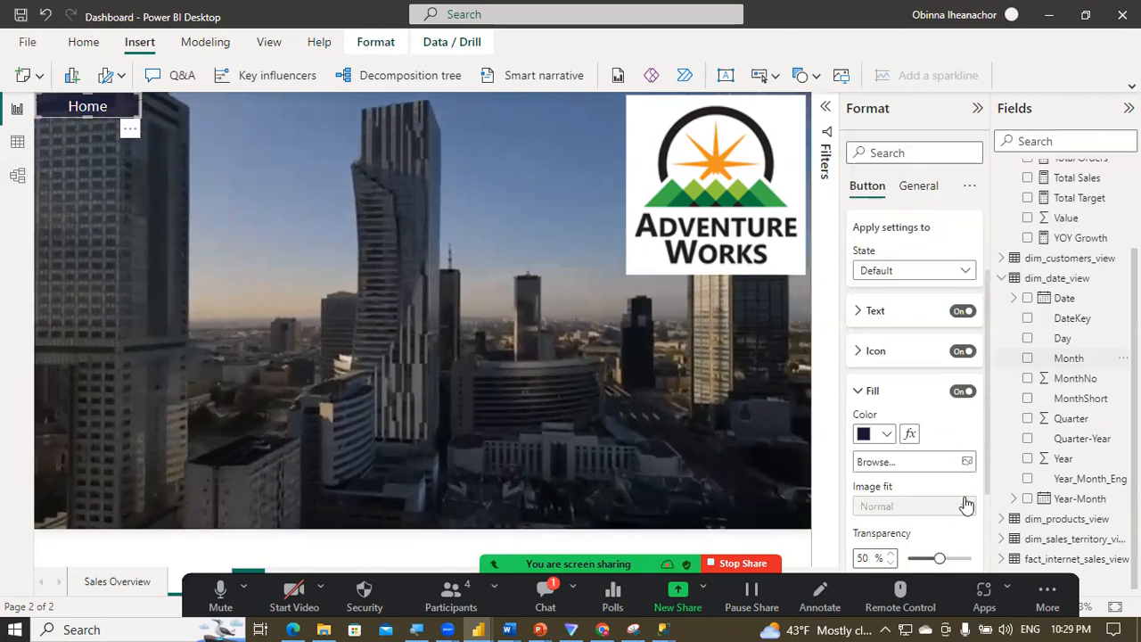
{"action": "left_click_drag", "start_coordinate": [940, 559], "coordinate": [933, 560]}
{"action": "key", "text": "Left"}
{"action": "key", "text": "Left"}
{"action": "key", "text": "Left"}
{"action": "key", "text": "Left"}
{"action": "key", "text": "Left"}
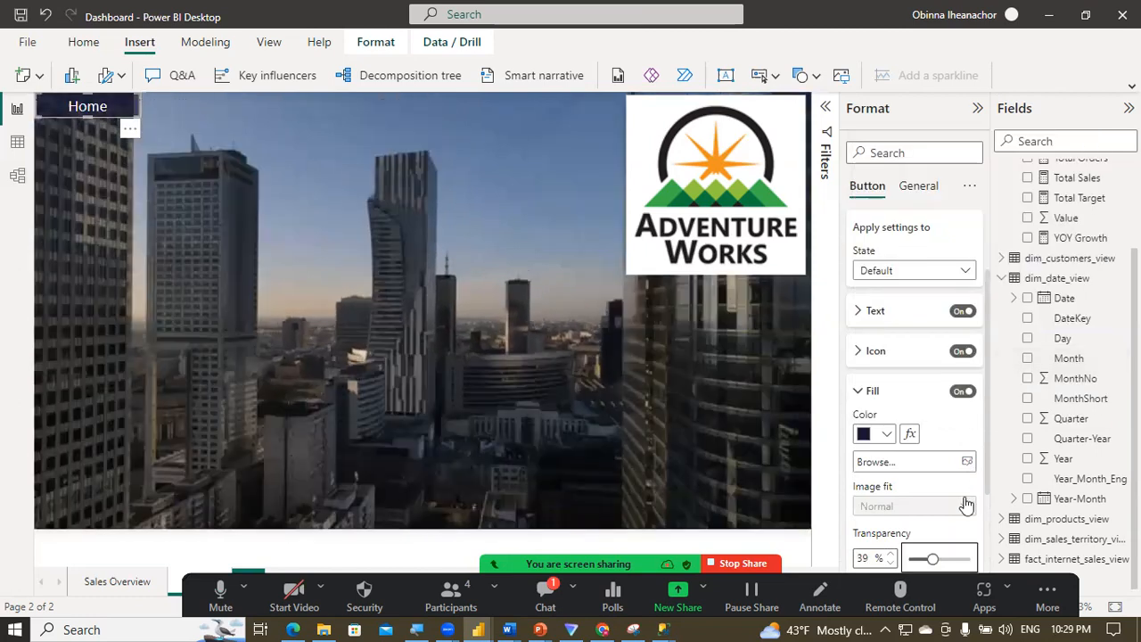
{"action": "key", "text": "Left"}
{"action": "key", "text": "Left"}
{"action": "key", "text": "Left"}
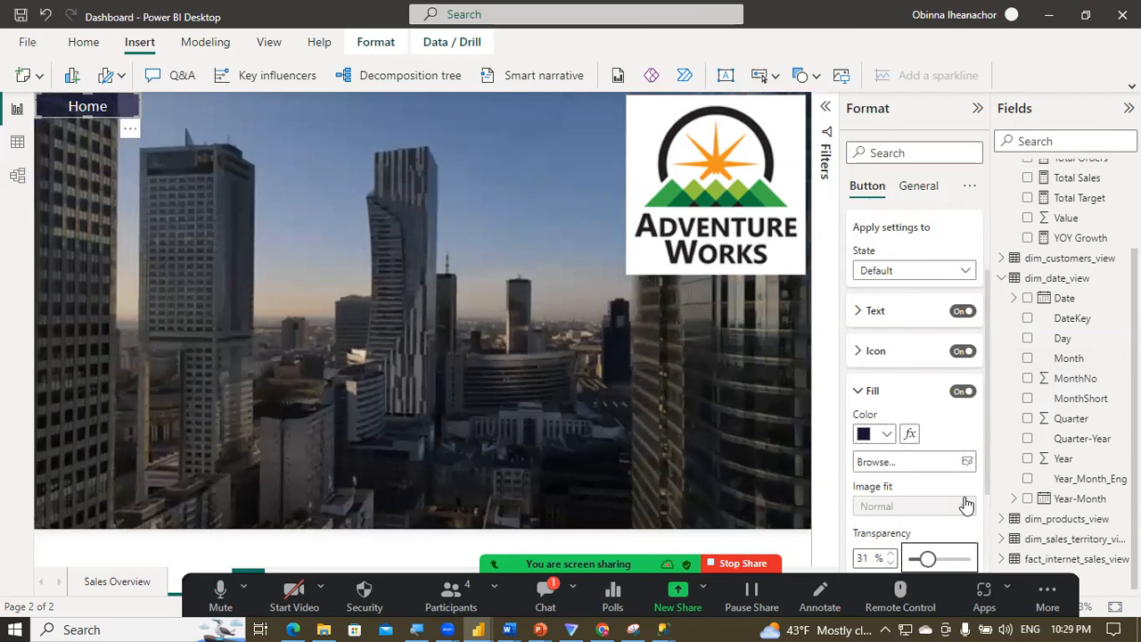
{"action": "key", "text": "Left"}
{"action": "key", "text": "Left"}
{"action": "key", "text": "Left"}
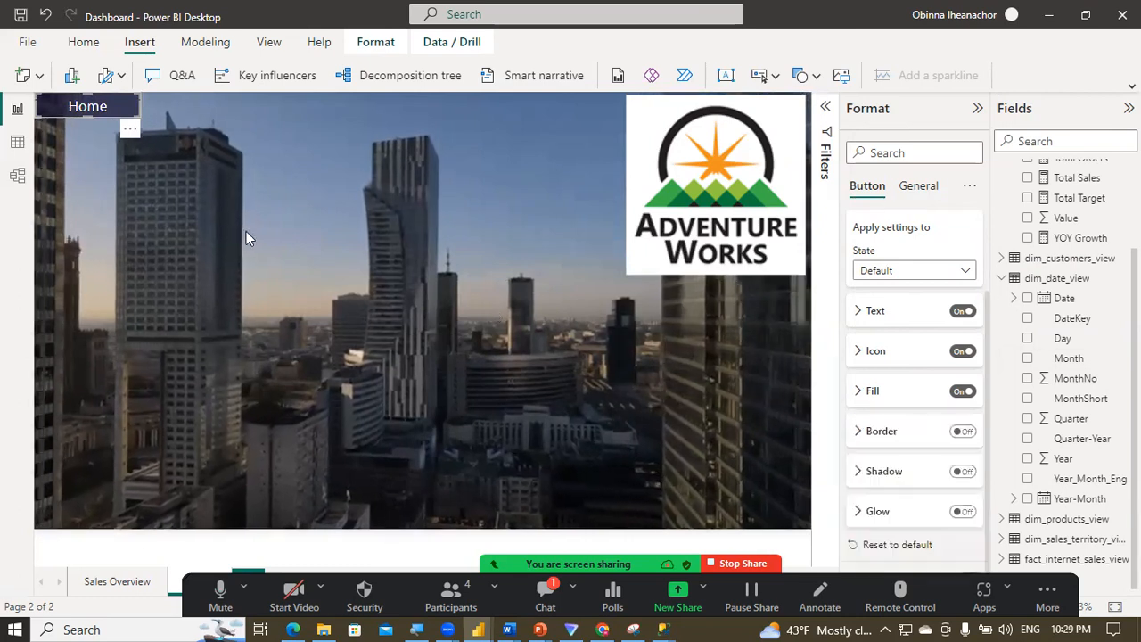
Step: Duplicate the Home button and place the copy to the right of the original along the page's upper edge
{"action": "left_click", "coordinate": [122, 174]}
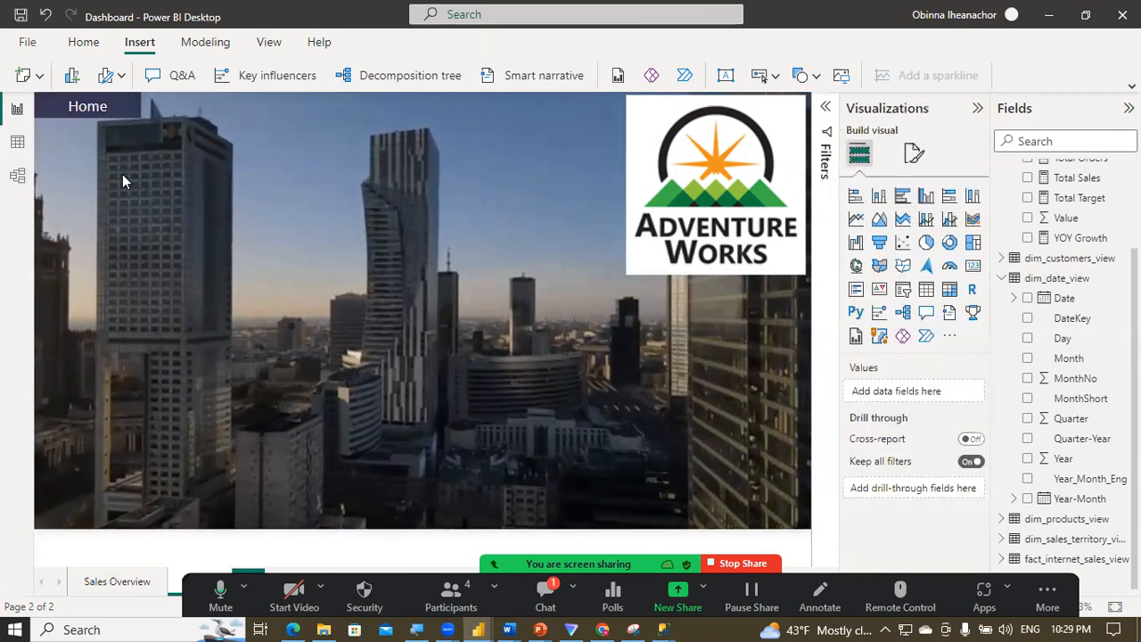
{"action": "left_click", "coordinate": [108, 119]}
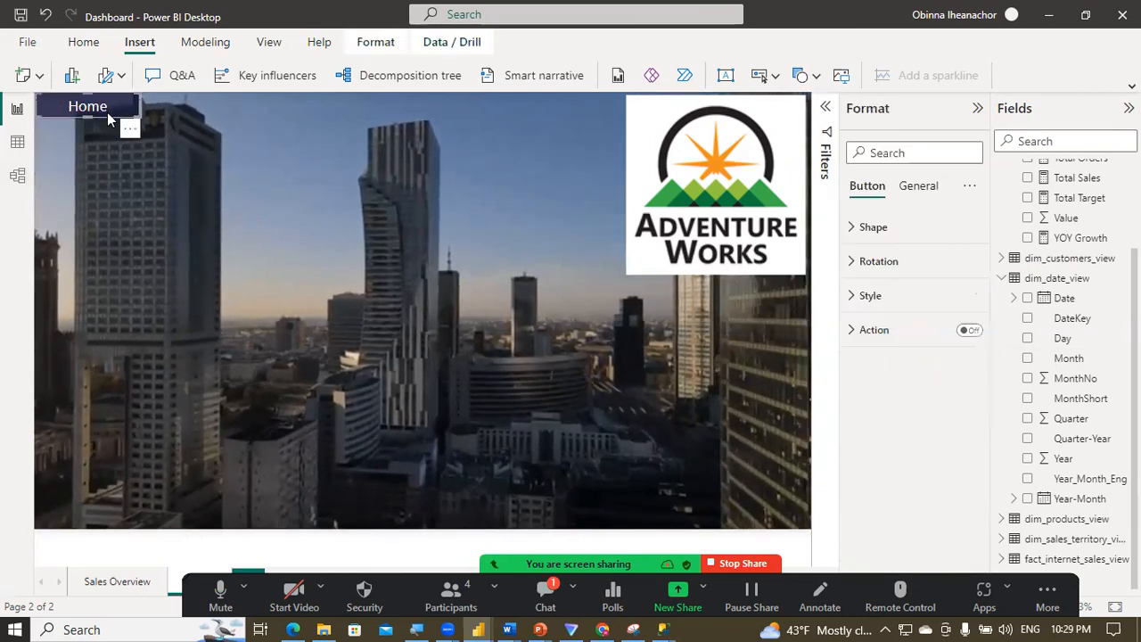
{"action": "key", "text": "ctrl+c"}
{"action": "key", "text": "ctrl+v"}
{"action": "left_click_drag", "start_coordinate": [106, 114], "coordinate": [245, 101]}
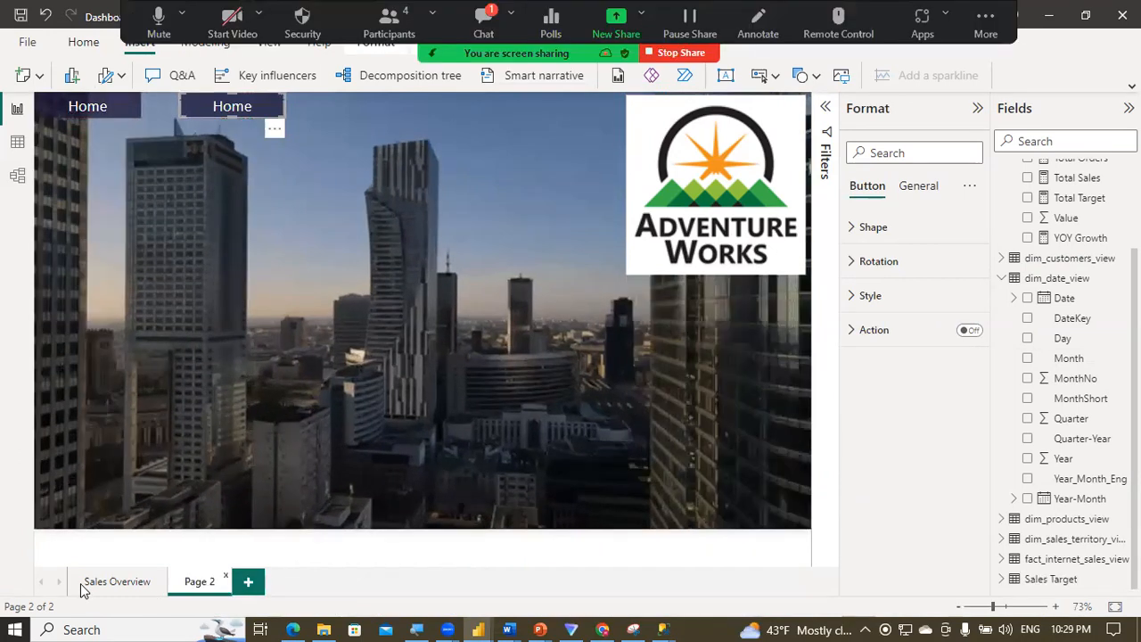
Step: Move Page 2 ahead of the Sales Overview page and rename it "Home"
{"action": "left_click_drag", "start_coordinate": [80, 590], "coordinate": [80, 591]}
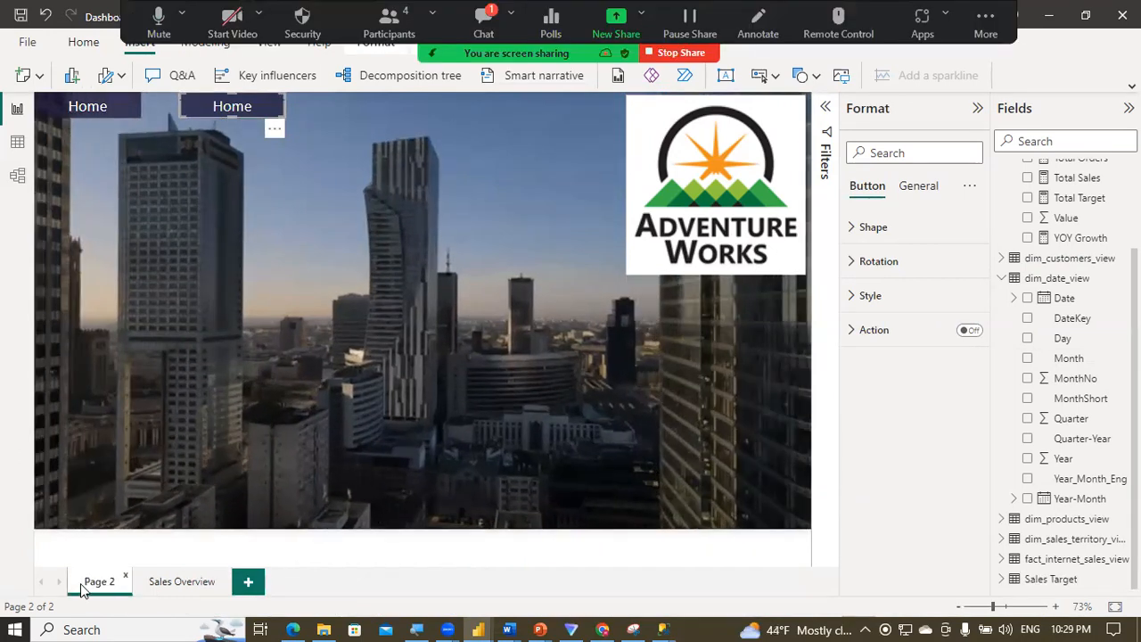
{"action": "double_click", "coordinate": [80, 591]}
{"action": "type", "text": "Ho"}
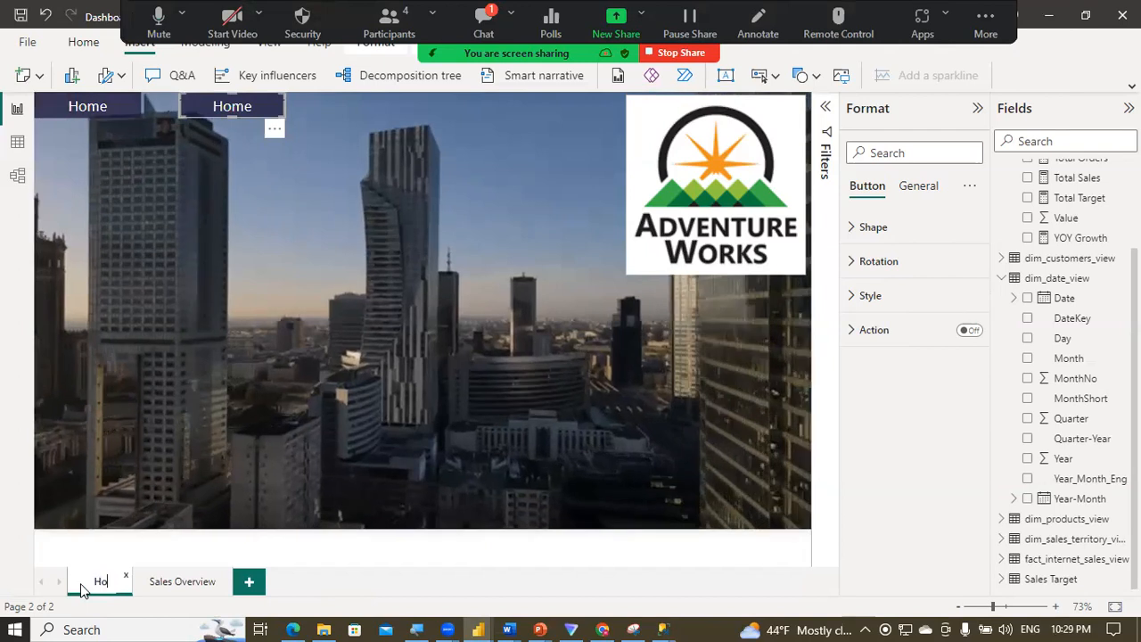
{"action": "type", "text": "me"}
{"action": "left_click", "coordinate": [170, 589]}
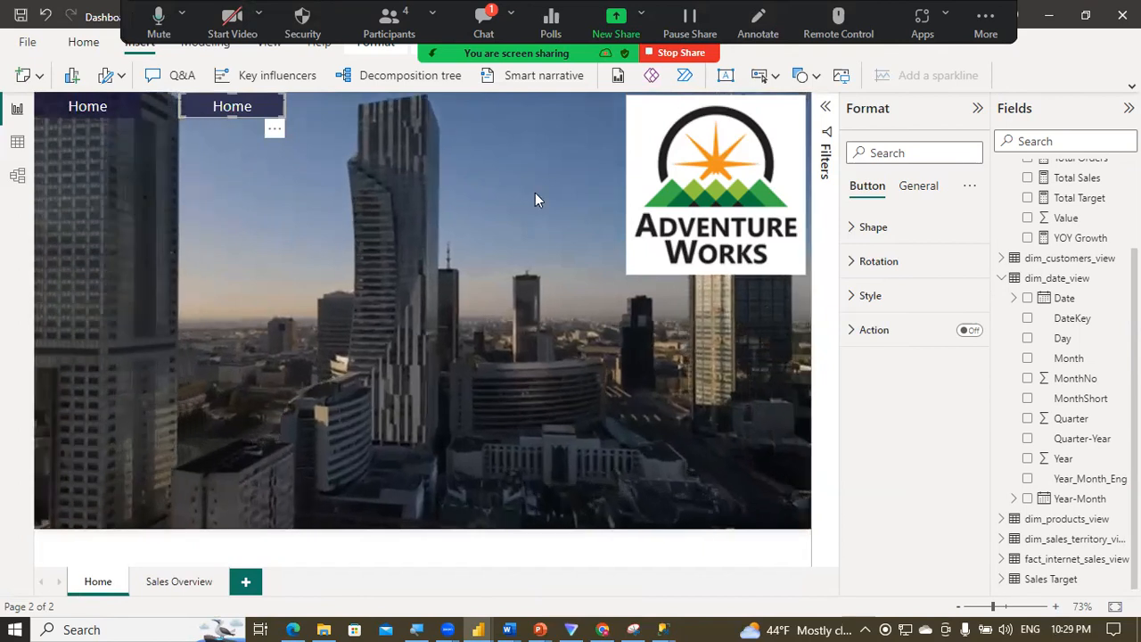
Step: Change the copied button's text to "Sales Overview" and widen the button slightly to fit the label
{"action": "left_click", "coordinate": [864, 298]}
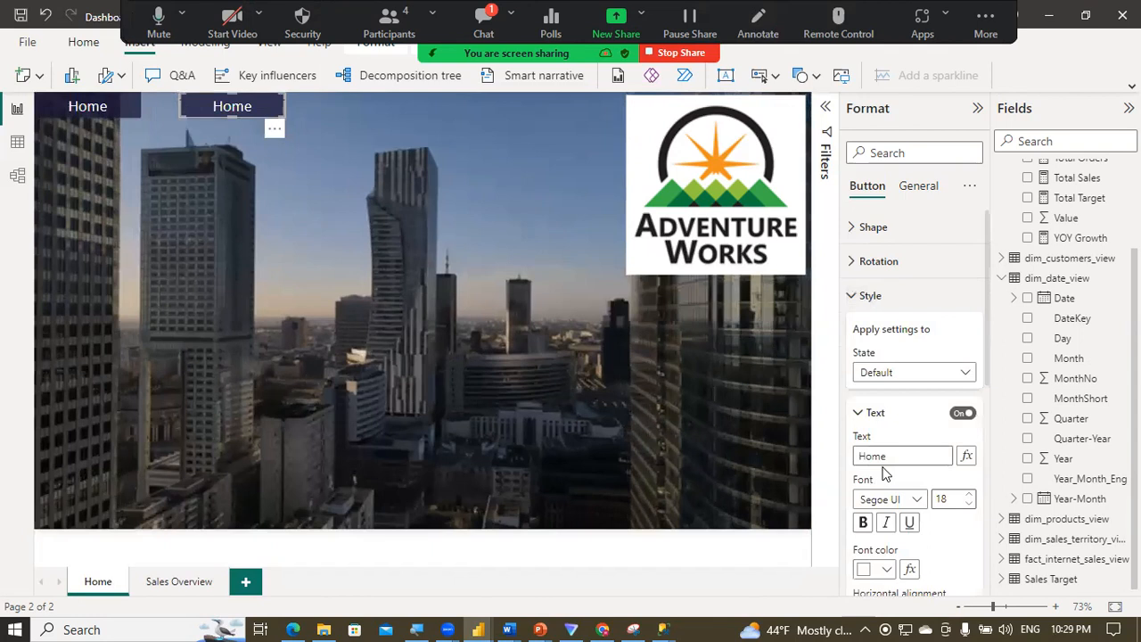
{"action": "double_click", "coordinate": [894, 458]}
{"action": "key", "text": "BackSpace"}
{"action": "type", "text": "Sales Overvie"}
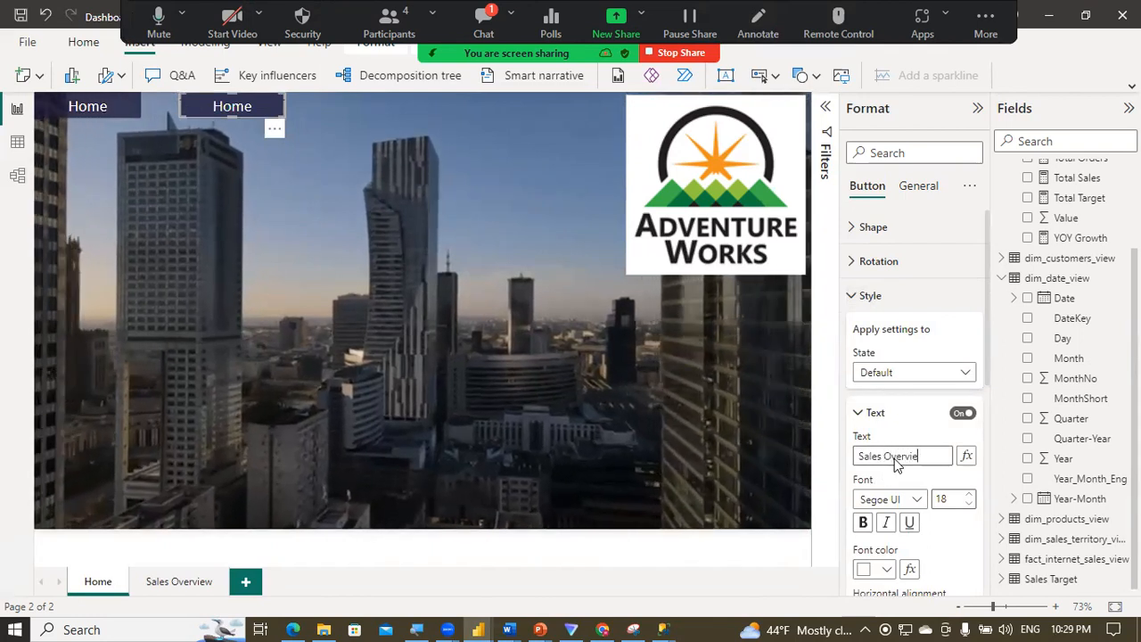
{"action": "type", "text": "w"}
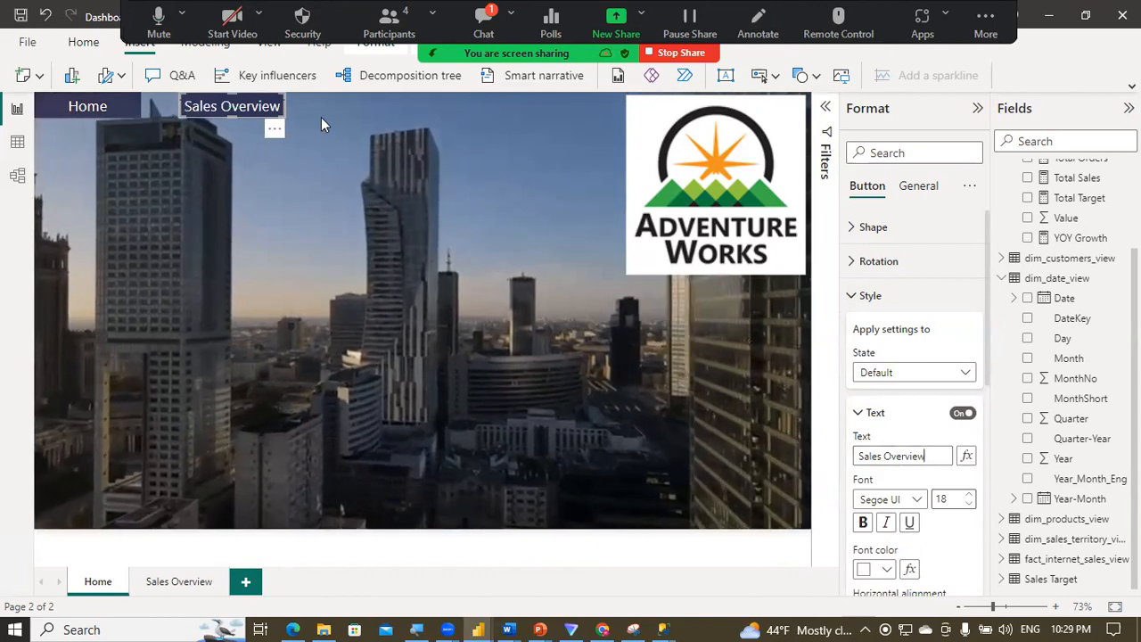
{"action": "left_click_drag", "start_coordinate": [285, 105], "coordinate": [290, 104]}
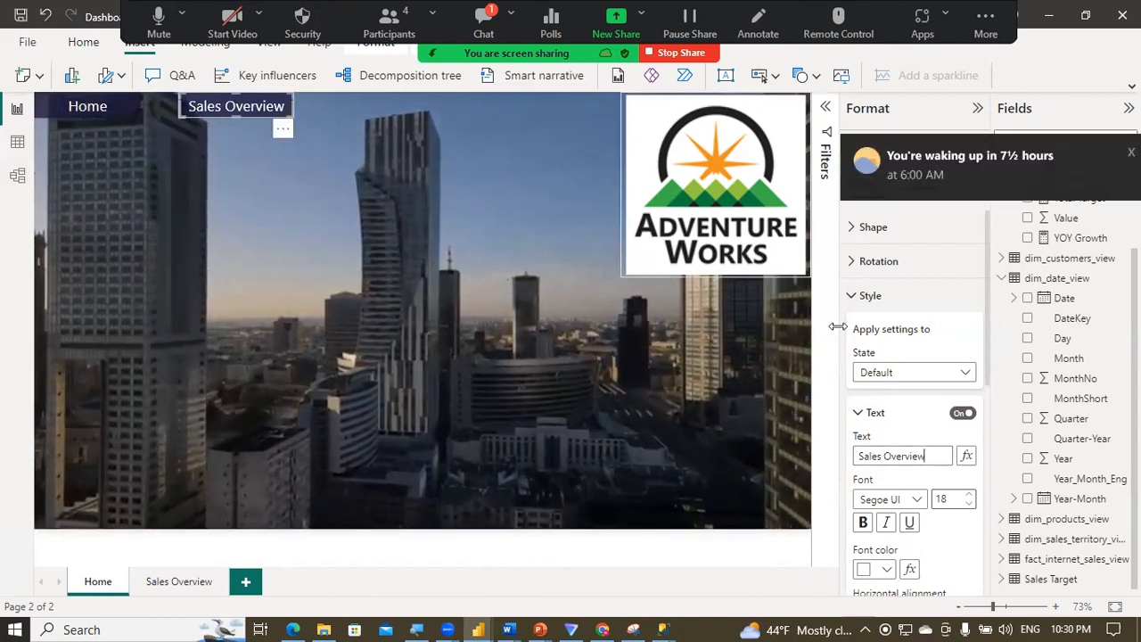
Step: Set the Sales Overview button's fill transparency to 100% for the Default state
{"action": "left_click", "coordinate": [881, 416]}
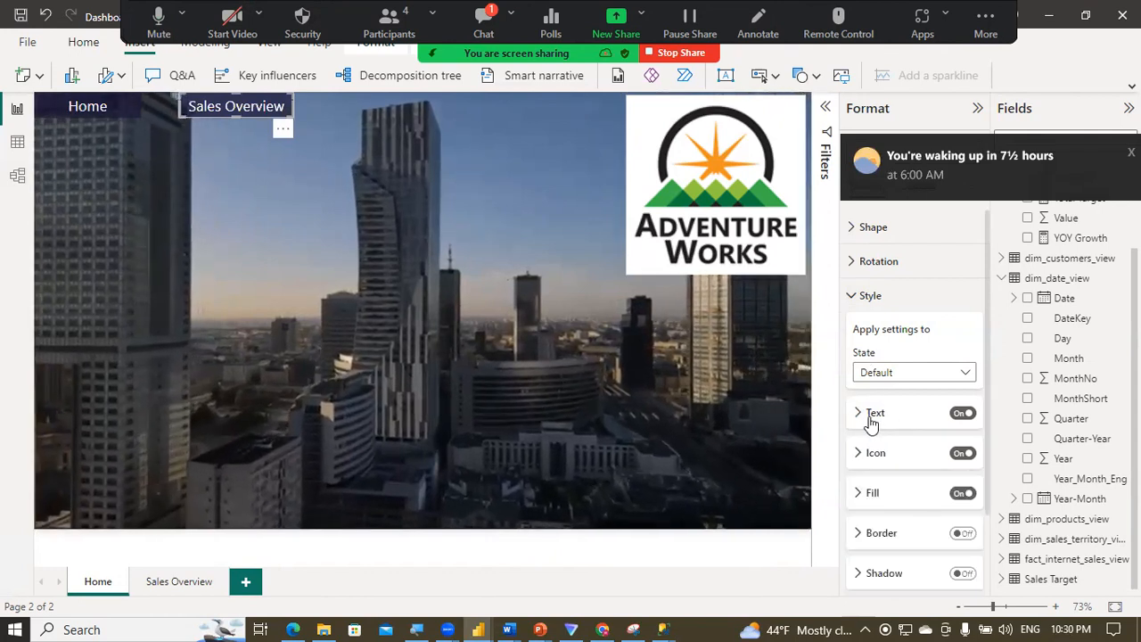
{"action": "left_click", "coordinate": [870, 496]}
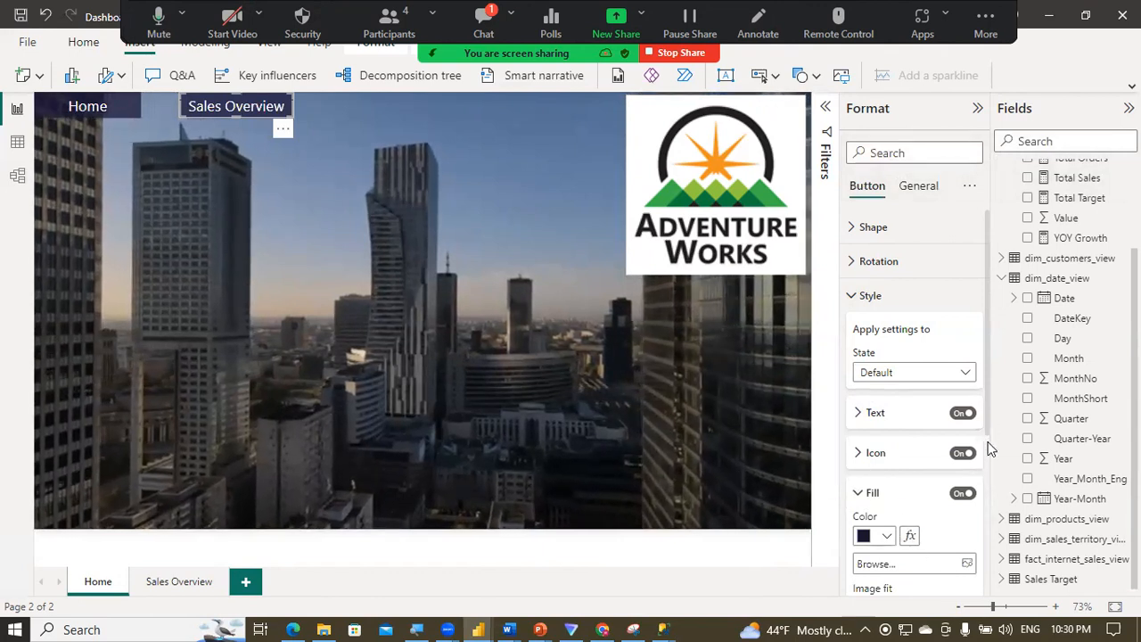
{"action": "scroll", "coordinate": [988, 433], "scroll_direction": "down", "scroll_amount": 2}
{"action": "left_click_drag", "start_coordinate": [927, 578], "coordinate": [881, 591]}
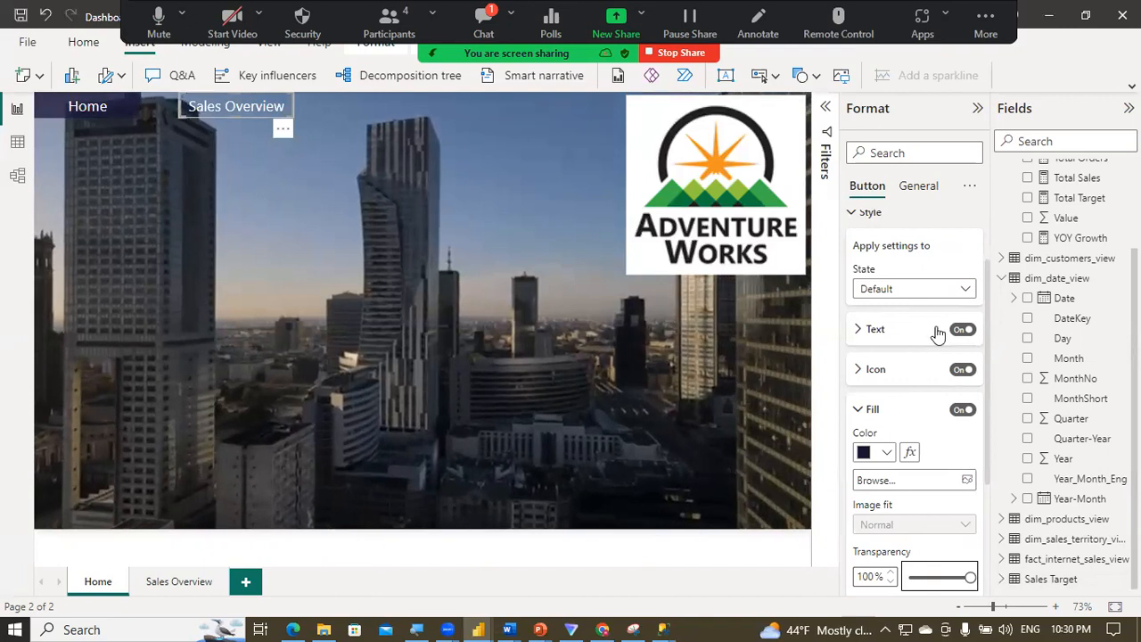
Step: Set the Sales Overview button's fill transparency to 27% for the On hover state
{"action": "left_click", "coordinate": [967, 295]}
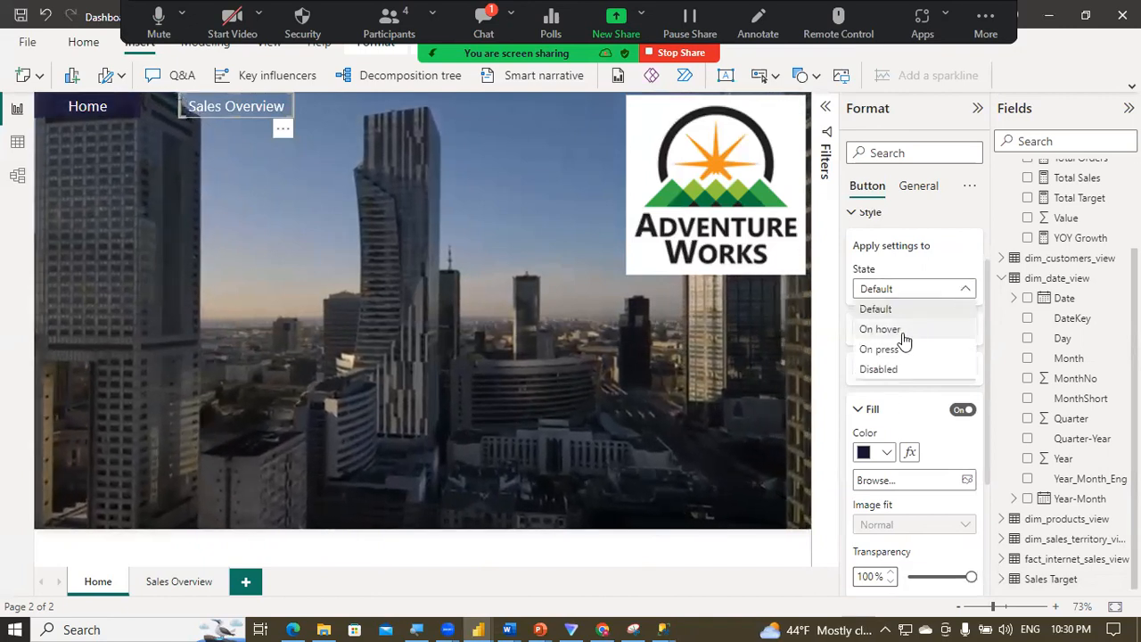
{"action": "left_click", "coordinate": [902, 330]}
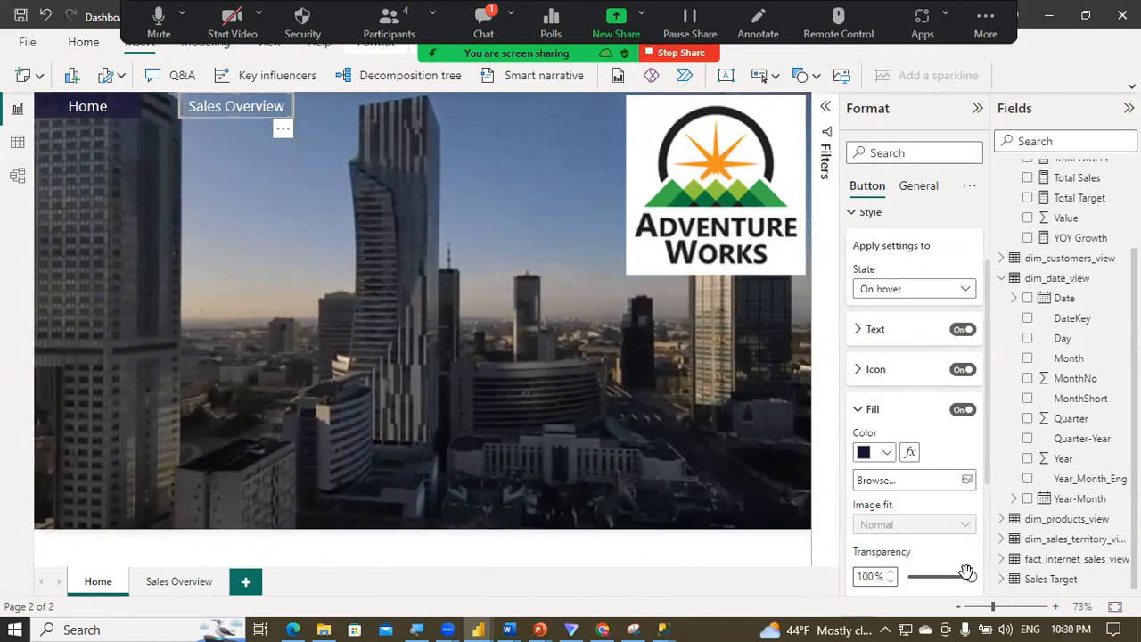
{"action": "left_click_drag", "start_coordinate": [968, 576], "coordinate": [921, 577]}
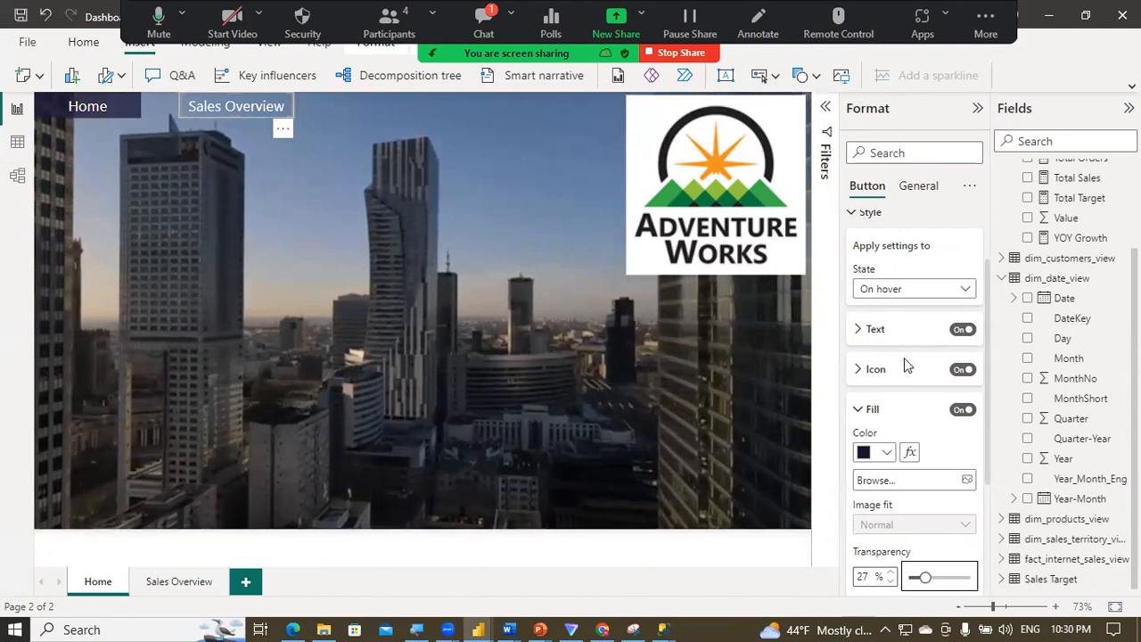
Step: Make the Sales Overview button's On hover text bold and preview the hover style on the page
{"action": "left_click", "coordinate": [868, 332]}
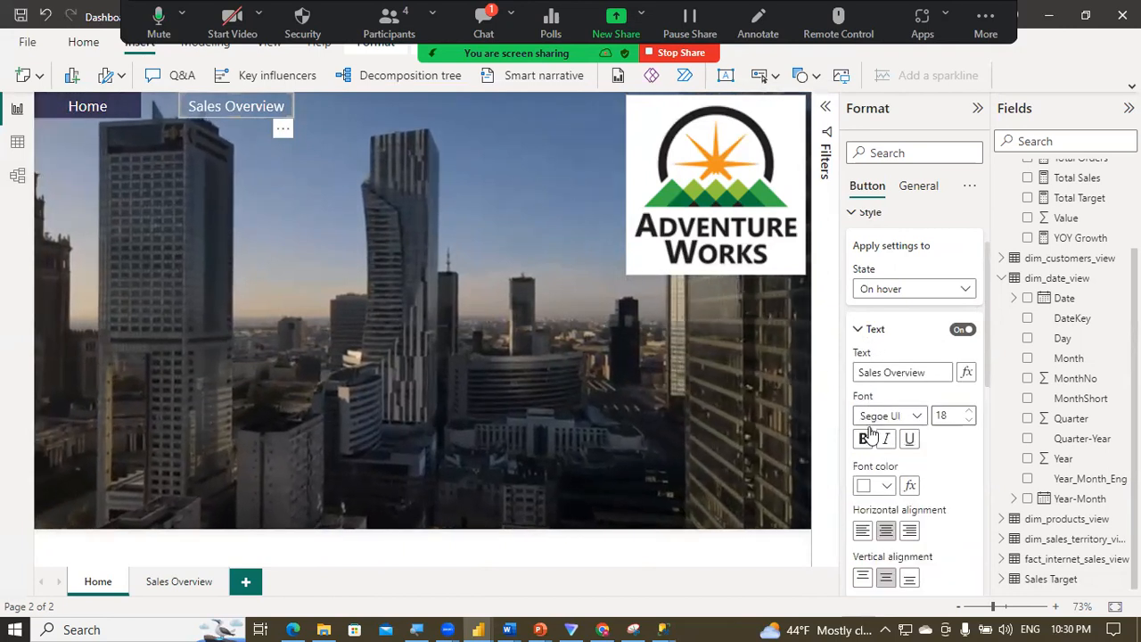
{"action": "left_click", "coordinate": [863, 438]}
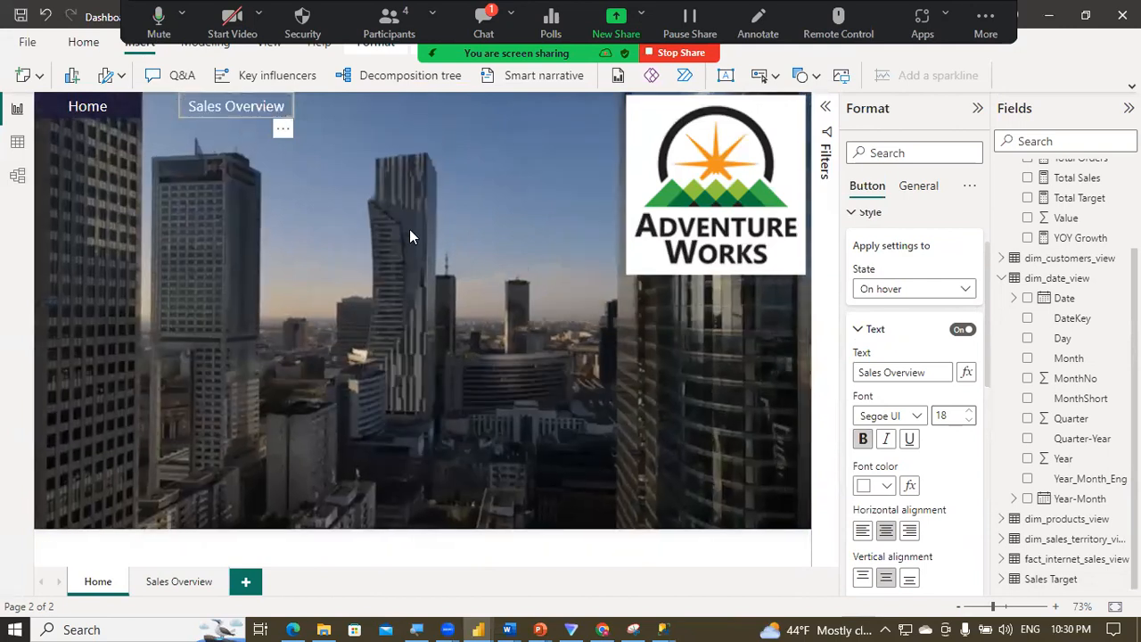
{"action": "left_click", "coordinate": [858, 332]}
{"action": "left_click", "coordinate": [856, 215]}
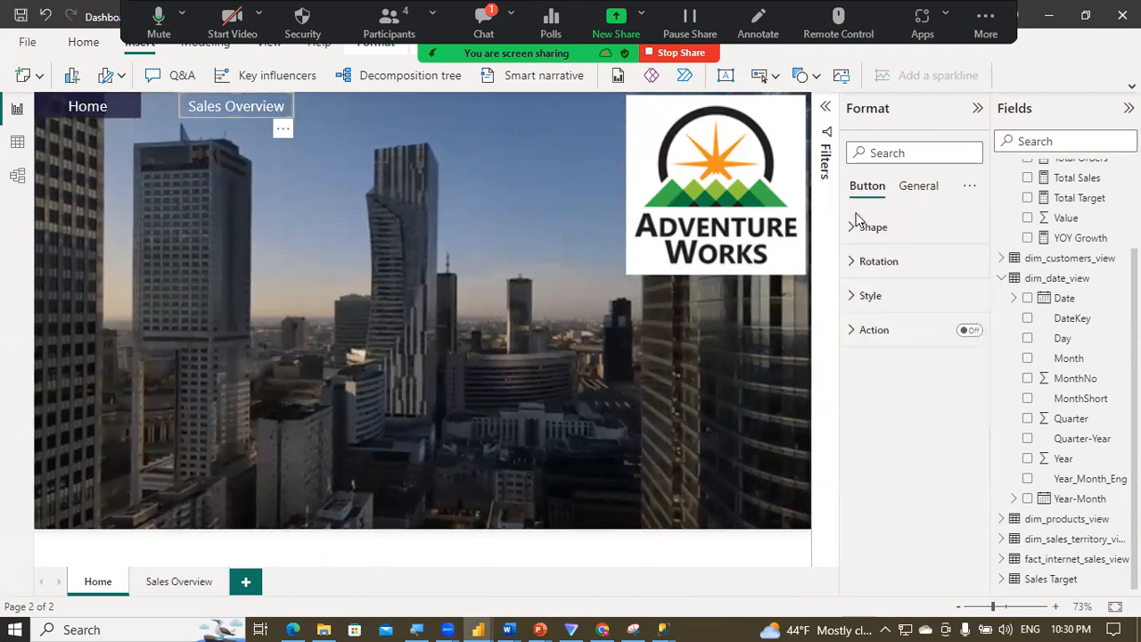
{"action": "left_click", "coordinate": [285, 210]}
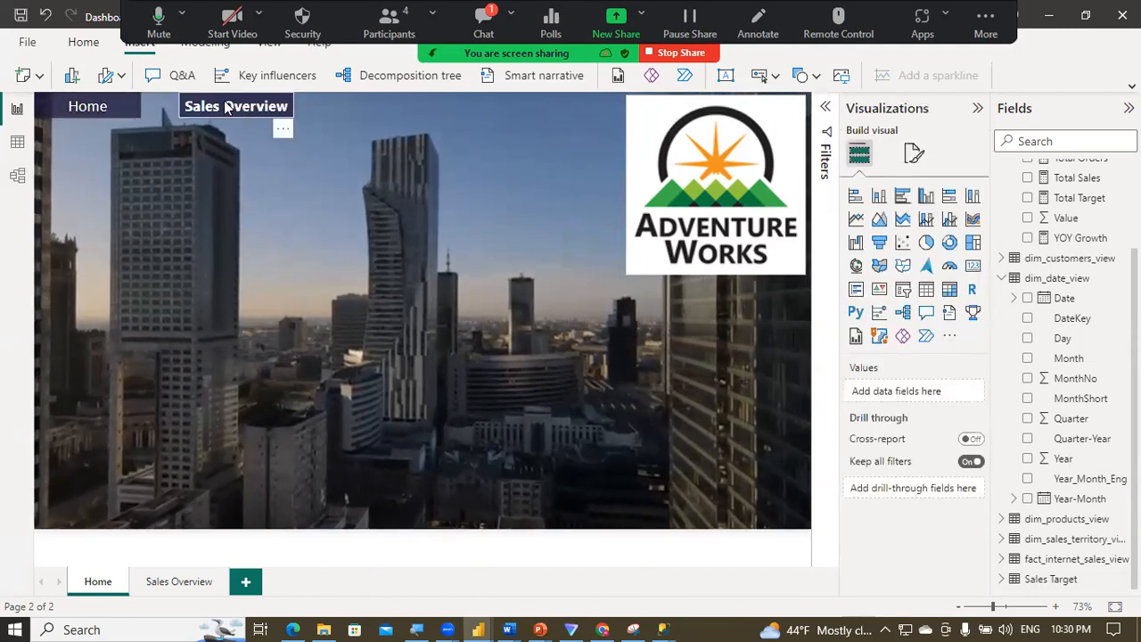
{"action": "left_click", "coordinate": [241, 109]}
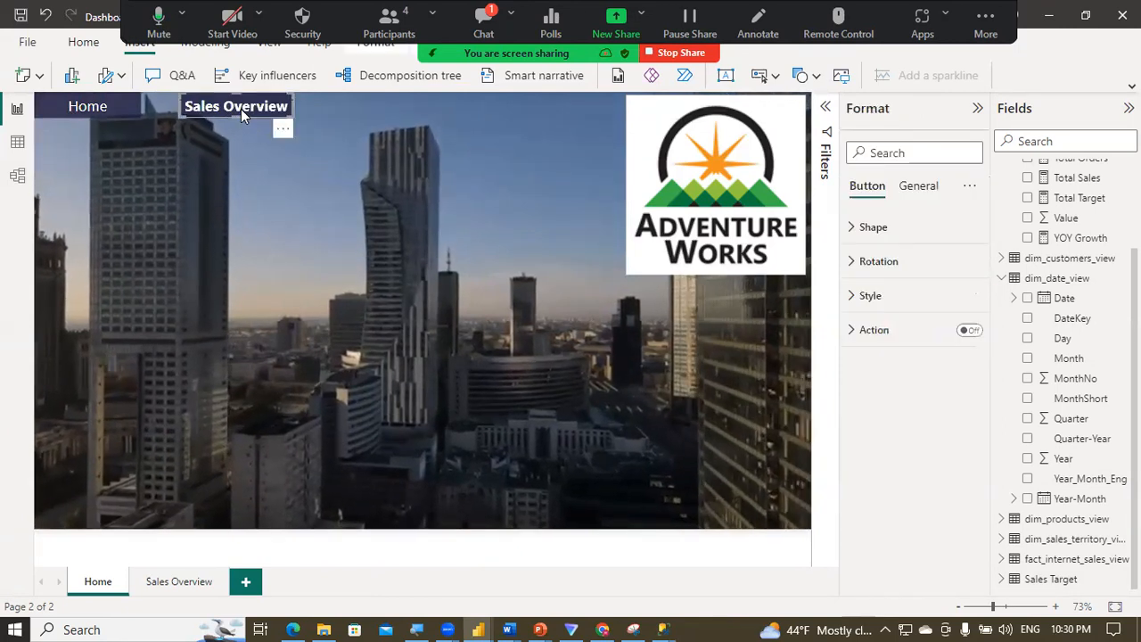
Step: Turn on the Sales Overview button's action and set it to Page navigation with Sales Overview as the destination
{"action": "left_click", "coordinate": [969, 329]}
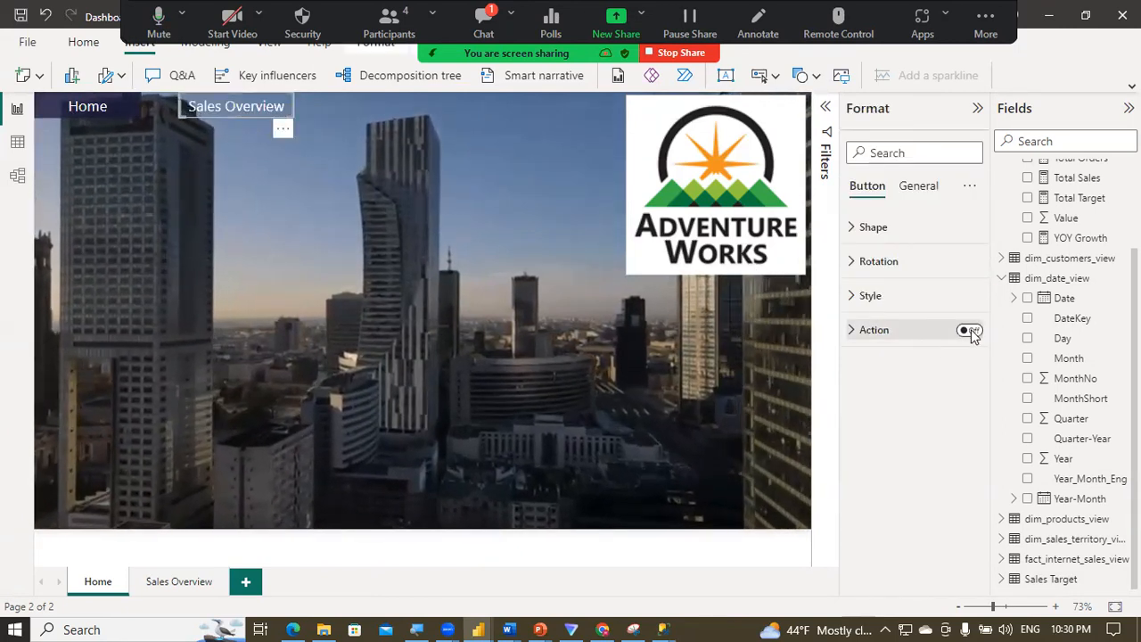
{"action": "left_click", "coordinate": [870, 331]}
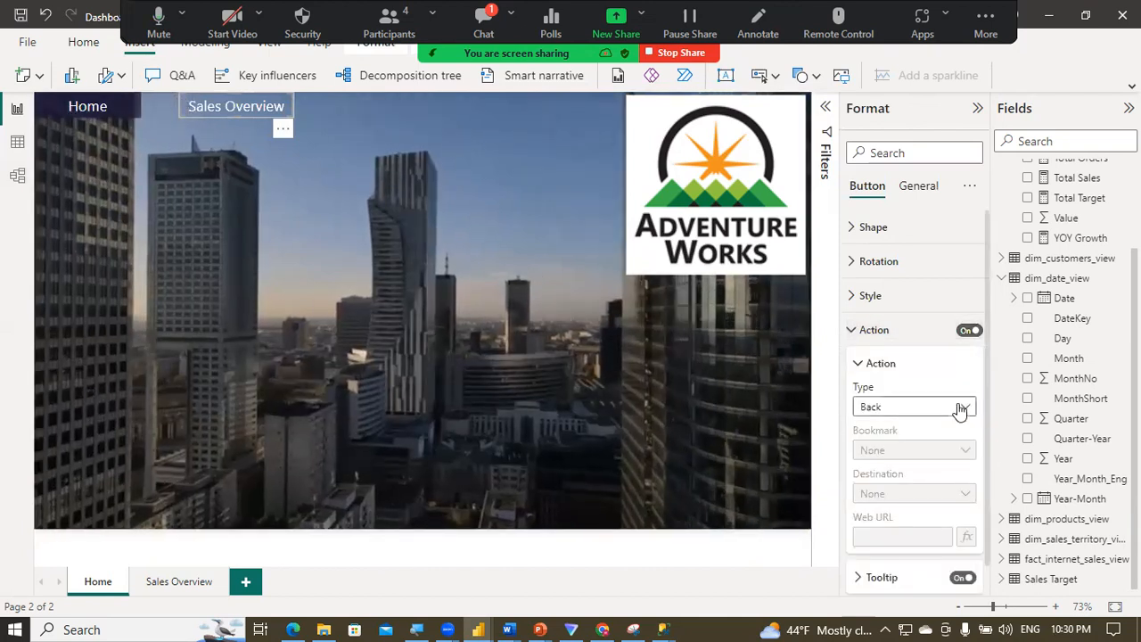
{"action": "left_click", "coordinate": [960, 407]}
{"action": "left_click", "coordinate": [892, 483]}
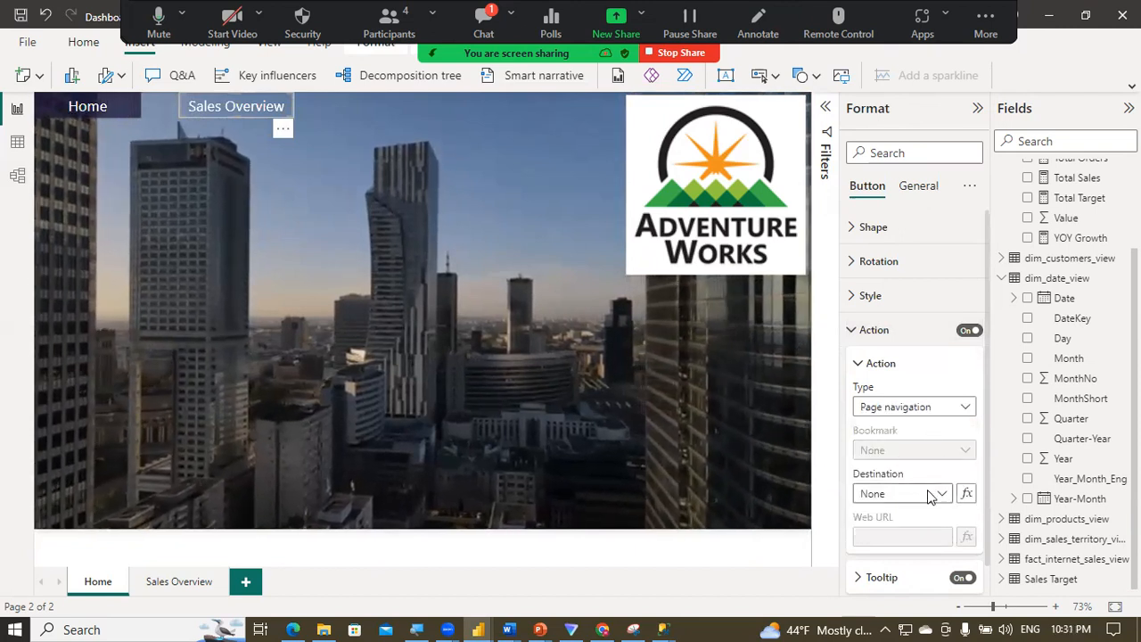
{"action": "left_click", "coordinate": [936, 495]}
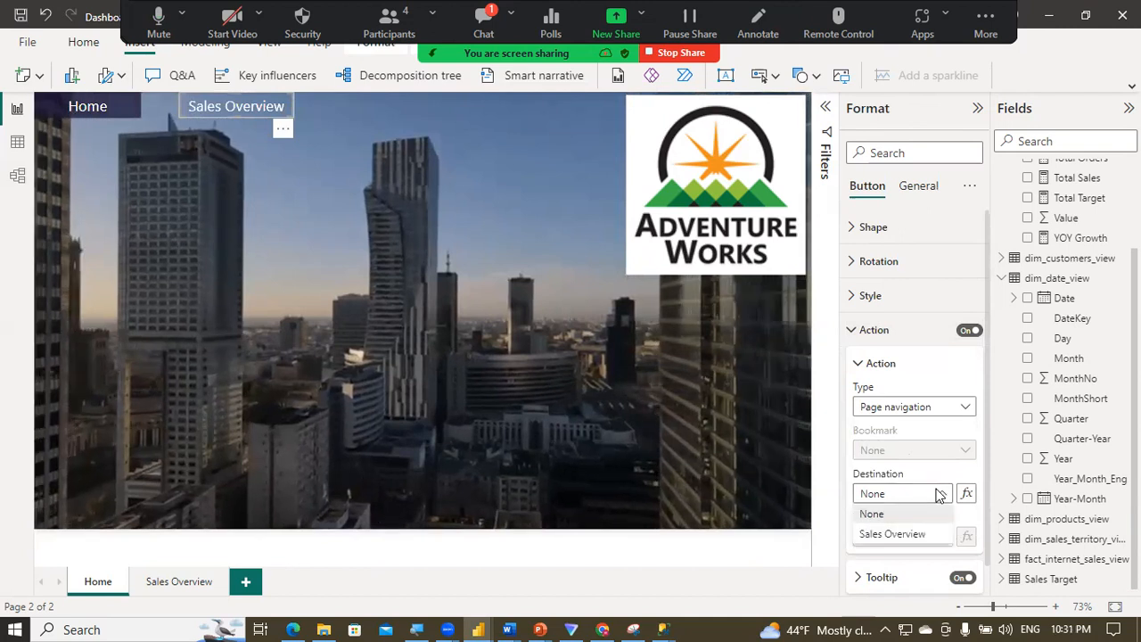
{"action": "left_click", "coordinate": [898, 534]}
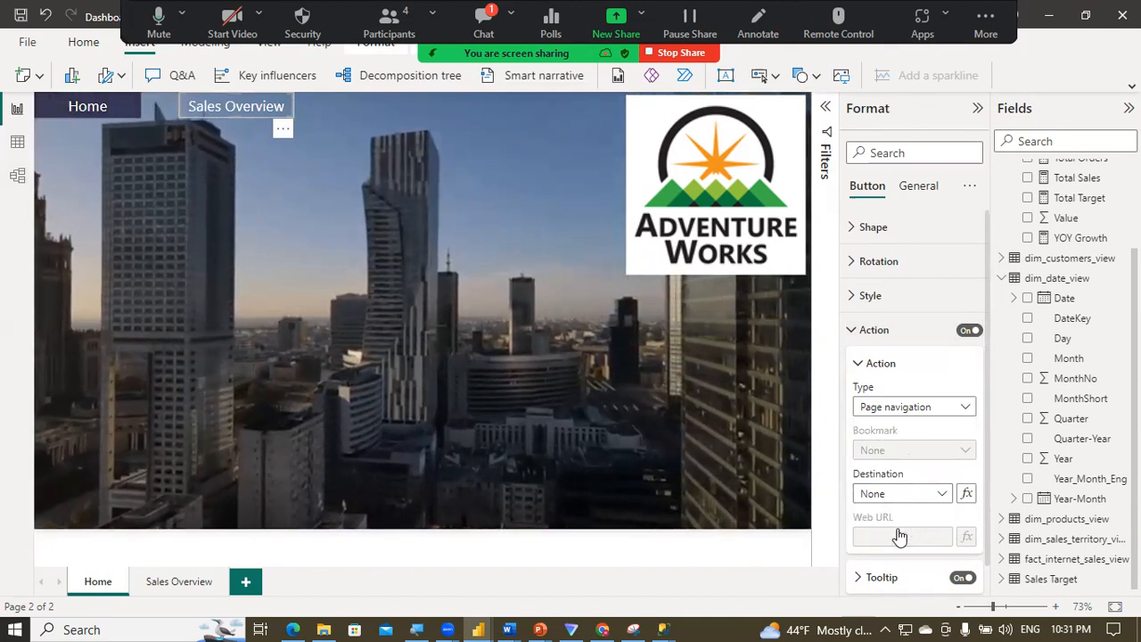
Step: Test the Sales Overview button's navigation from the Home page and view the Sales Overview page
{"action": "left_click", "coordinate": [322, 214]}
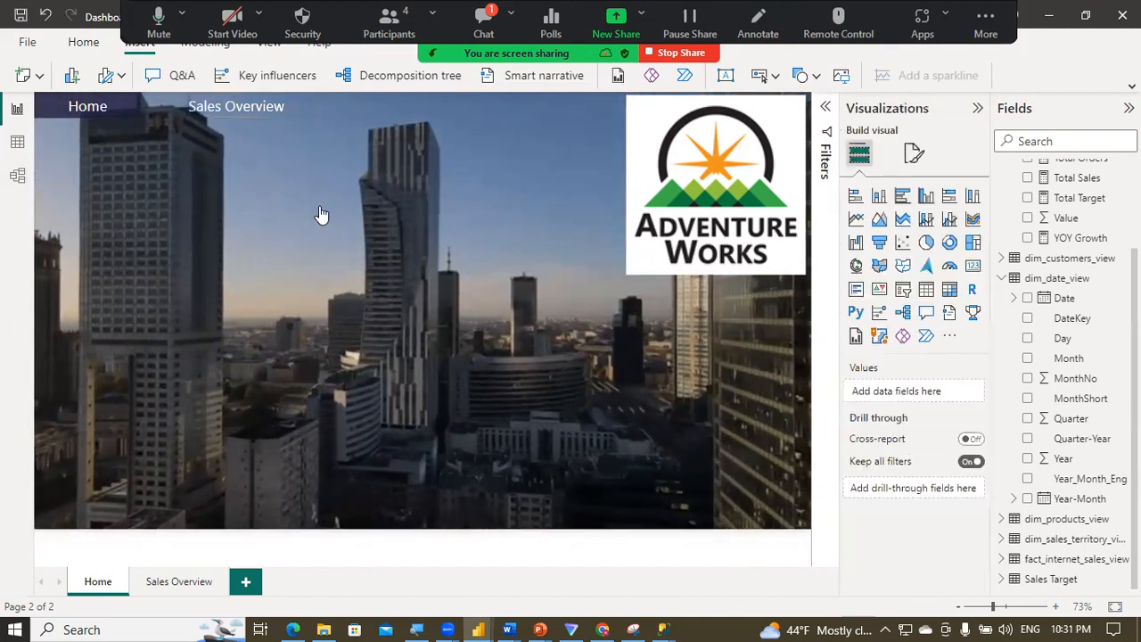
{"action": "left_click", "coordinate": [240, 113], "text": "ctrl"}
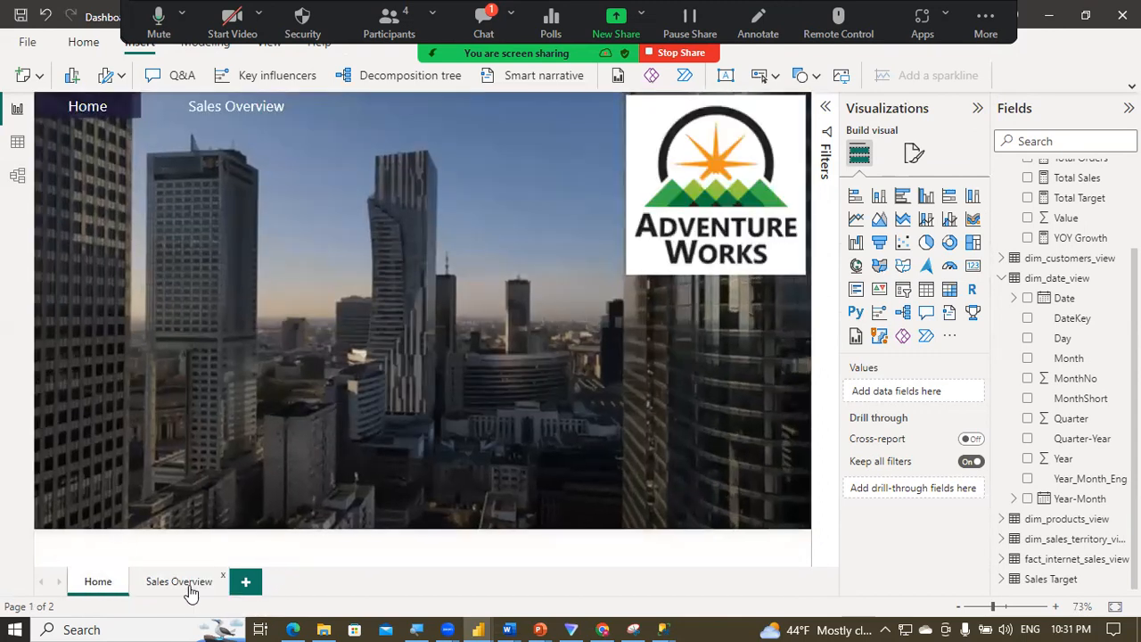
{"action": "left_click", "coordinate": [188, 588]}
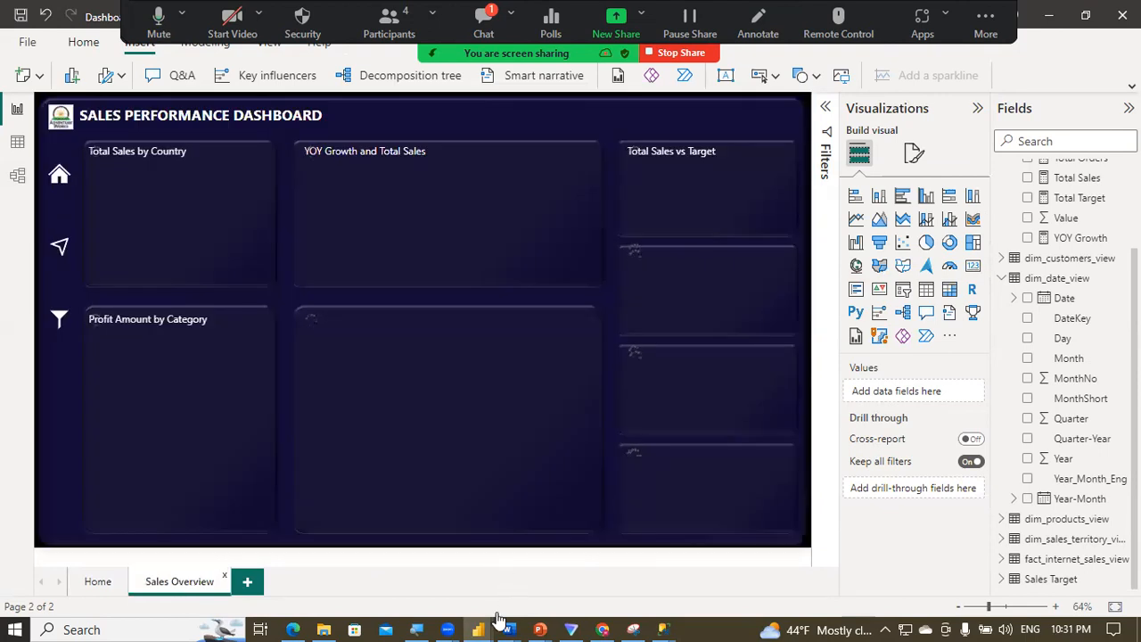
Step: Preview the Home page of the other open dashboard for reference and return to this report's Home page
{"action": "mouse_move", "coordinate": [483, 624]}
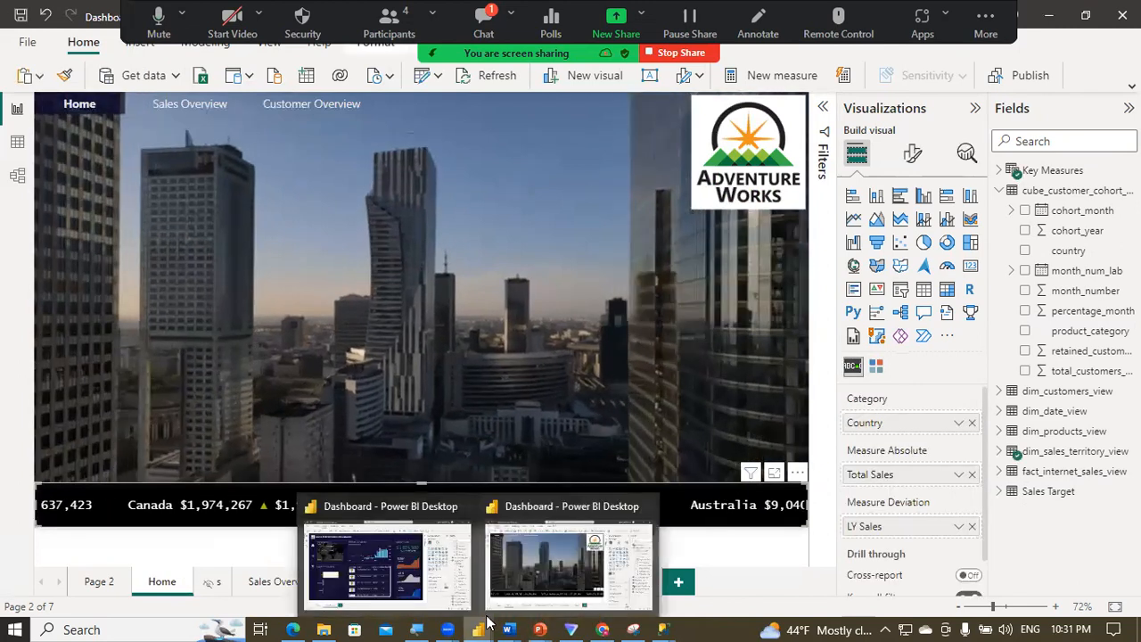
{"action": "left_click", "coordinate": [393, 570]}
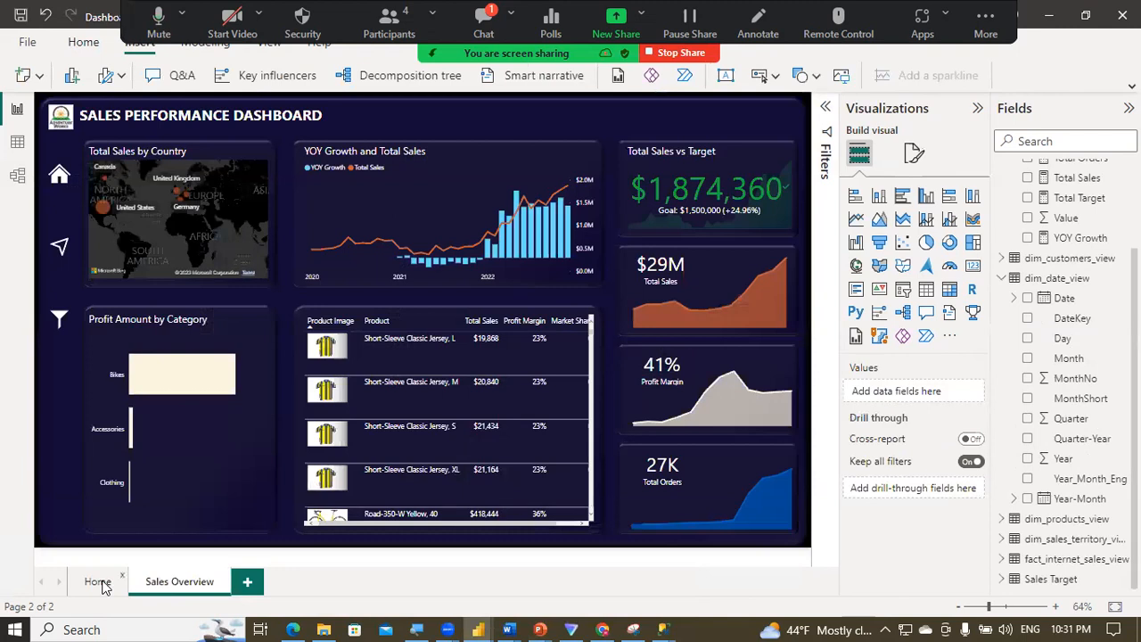
{"action": "left_click", "coordinate": [97, 581]}
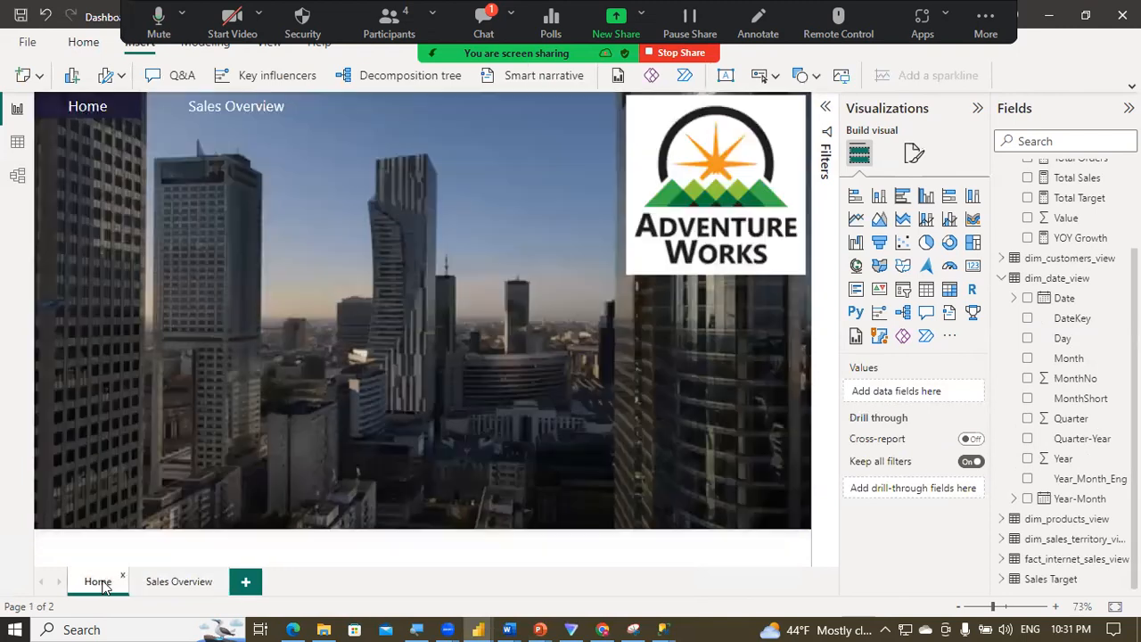
Step: Search for the Scroller visual among the additional Power BI visuals and import it into the report
{"action": "left_click", "coordinate": [947, 341]}
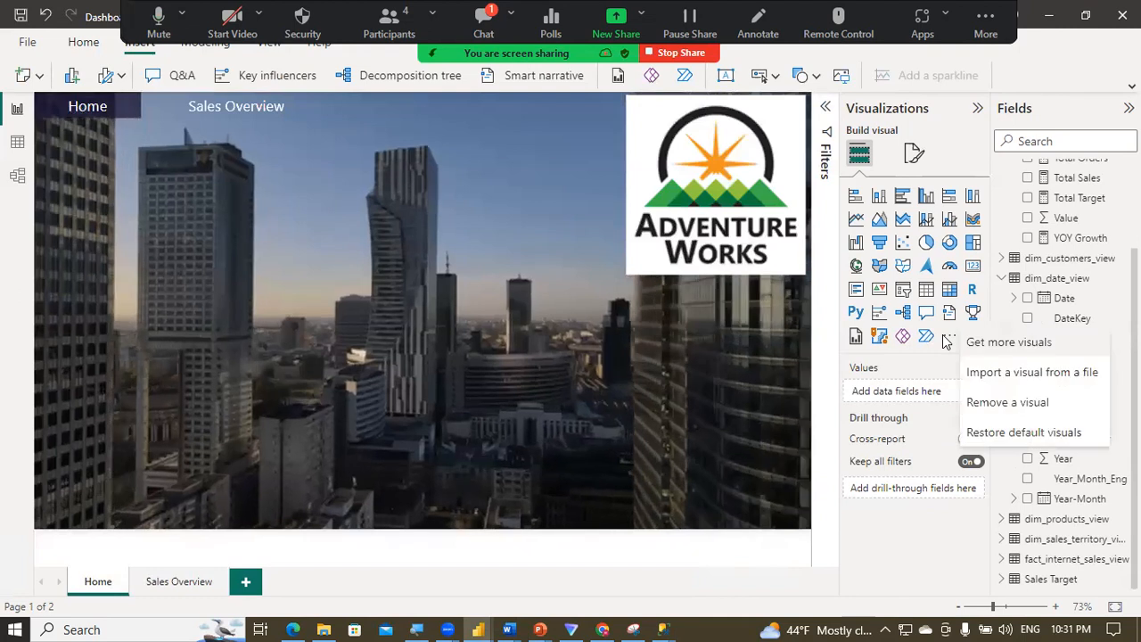
{"action": "left_click", "coordinate": [953, 341]}
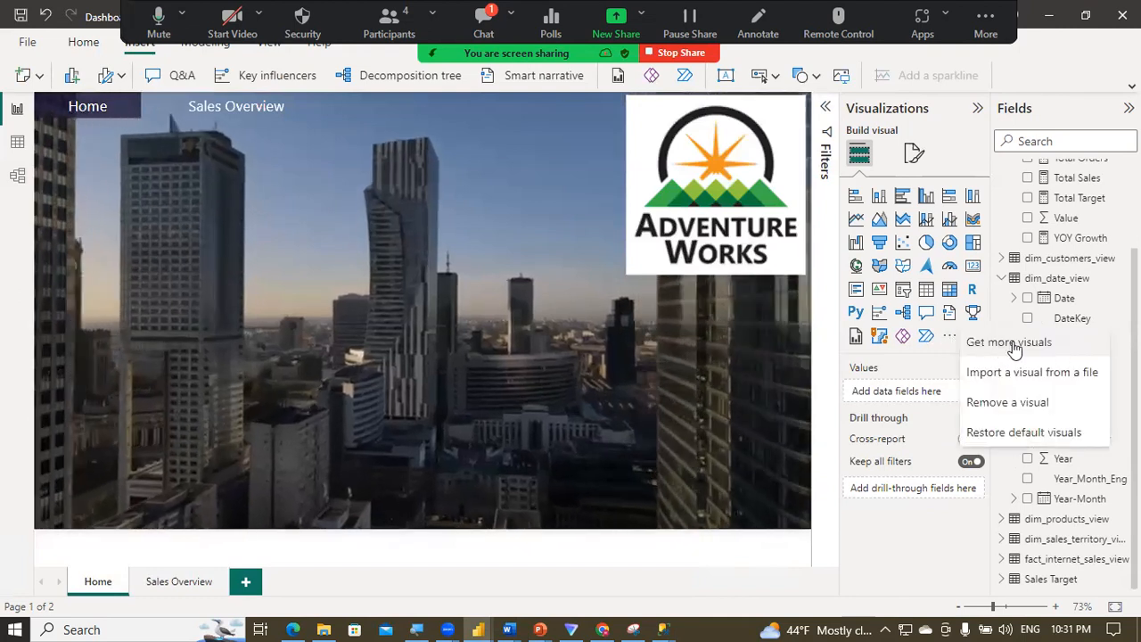
{"action": "left_click", "coordinate": [1013, 345]}
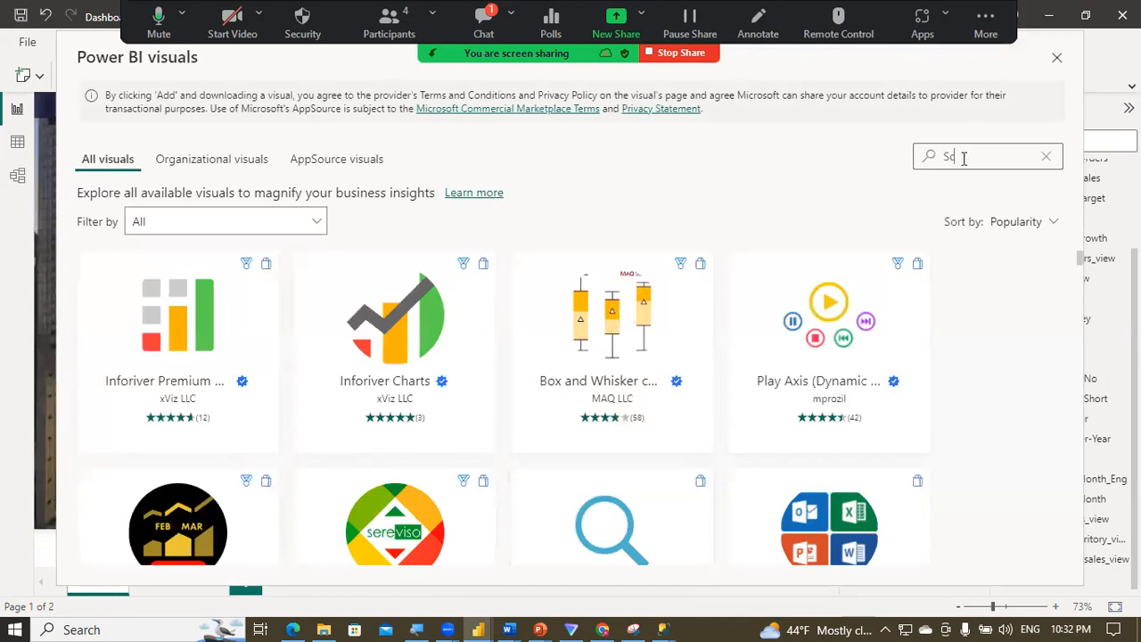
{"action": "type", "text": "roller"}
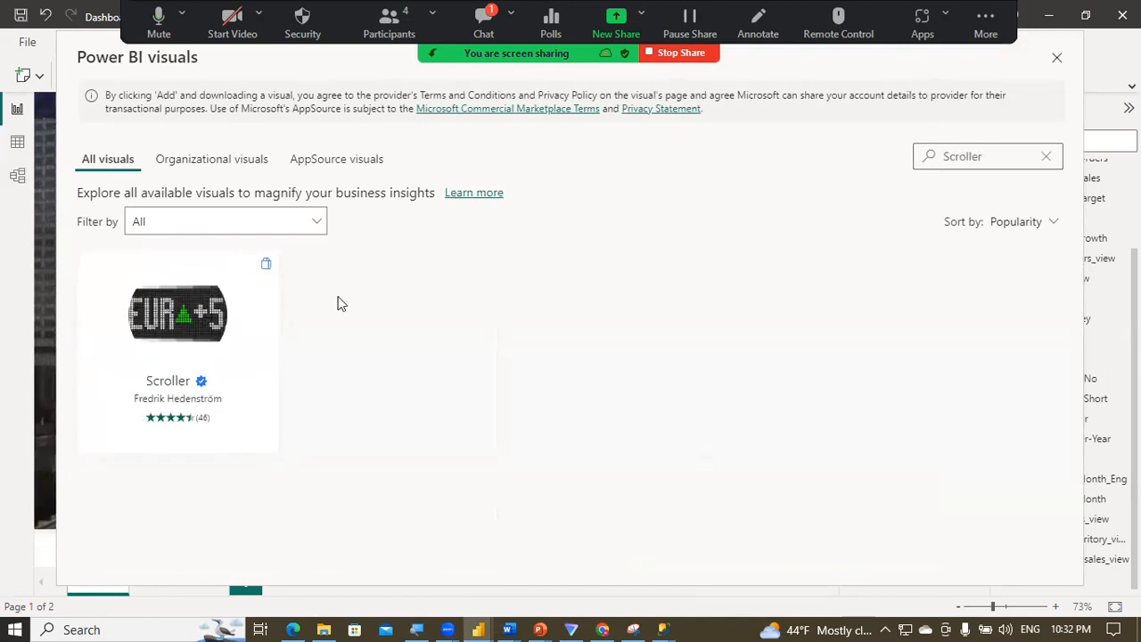
{"action": "left_click", "coordinate": [187, 345]}
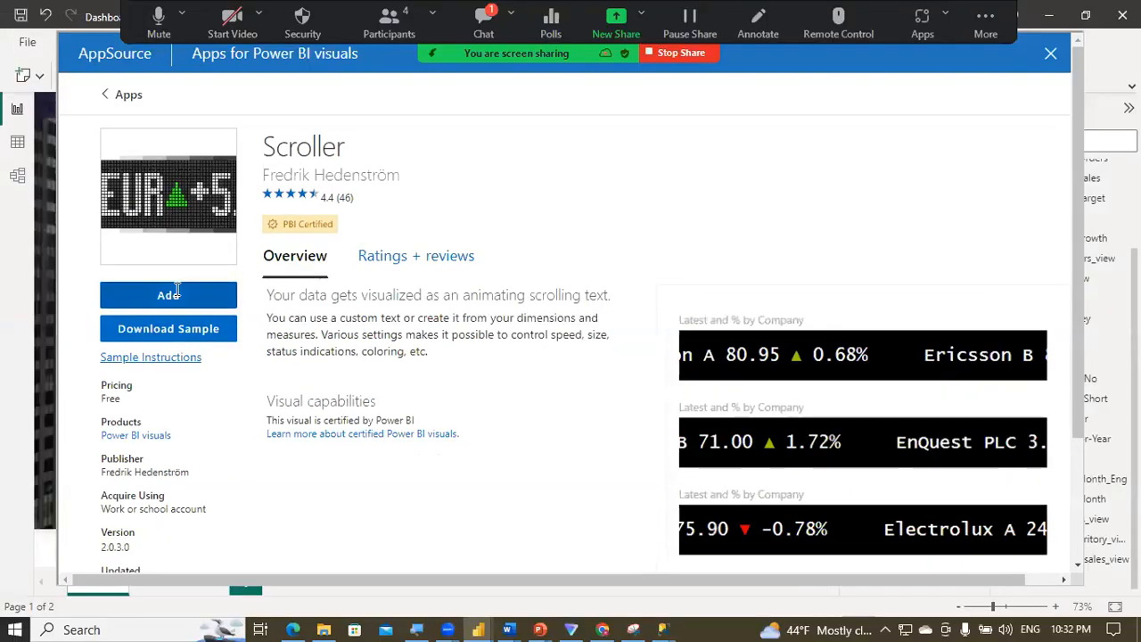
{"action": "left_click", "coordinate": [135, 298]}
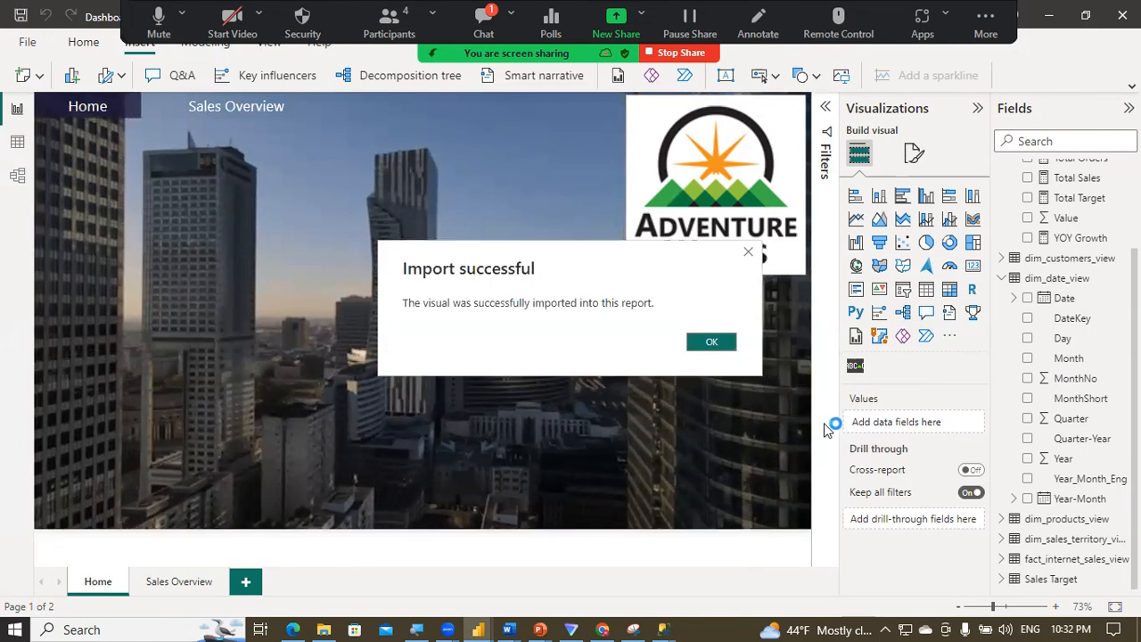
{"action": "left_click", "coordinate": [706, 345]}
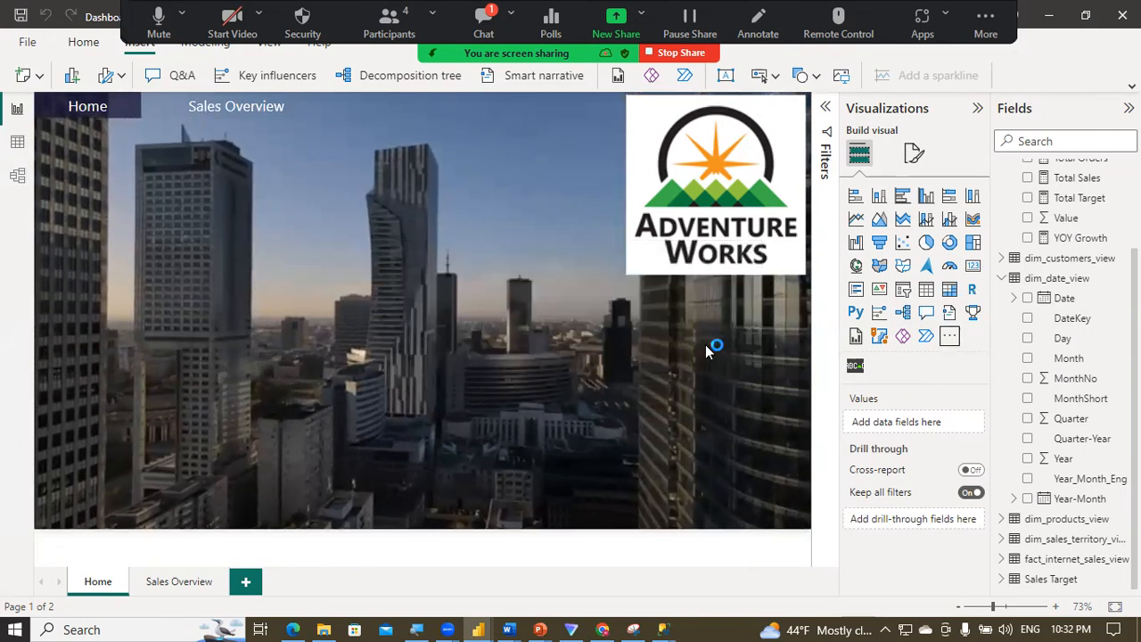
Step: Add a Scroller visual to the Home page and stretch it into a thin strip across the bottom of the canvas
{"action": "left_click", "coordinate": [854, 367]}
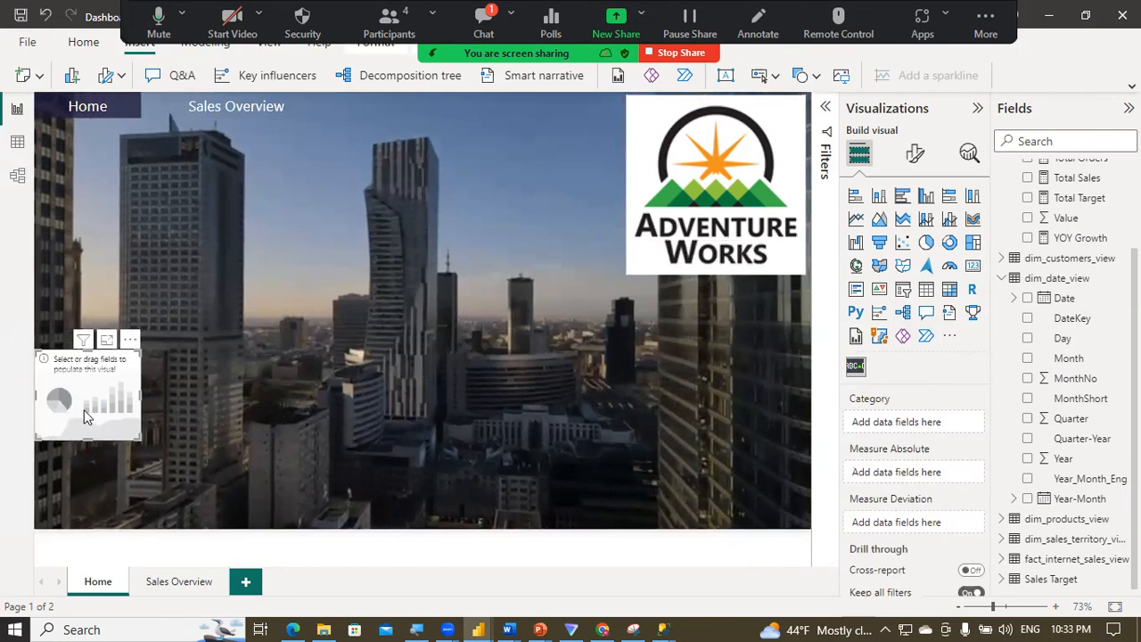
{"action": "left_click_drag", "start_coordinate": [80, 406], "coordinate": [515, 513]}
{"action": "left_click_drag", "start_coordinate": [908, 497], "coordinate": [1032, 505]}
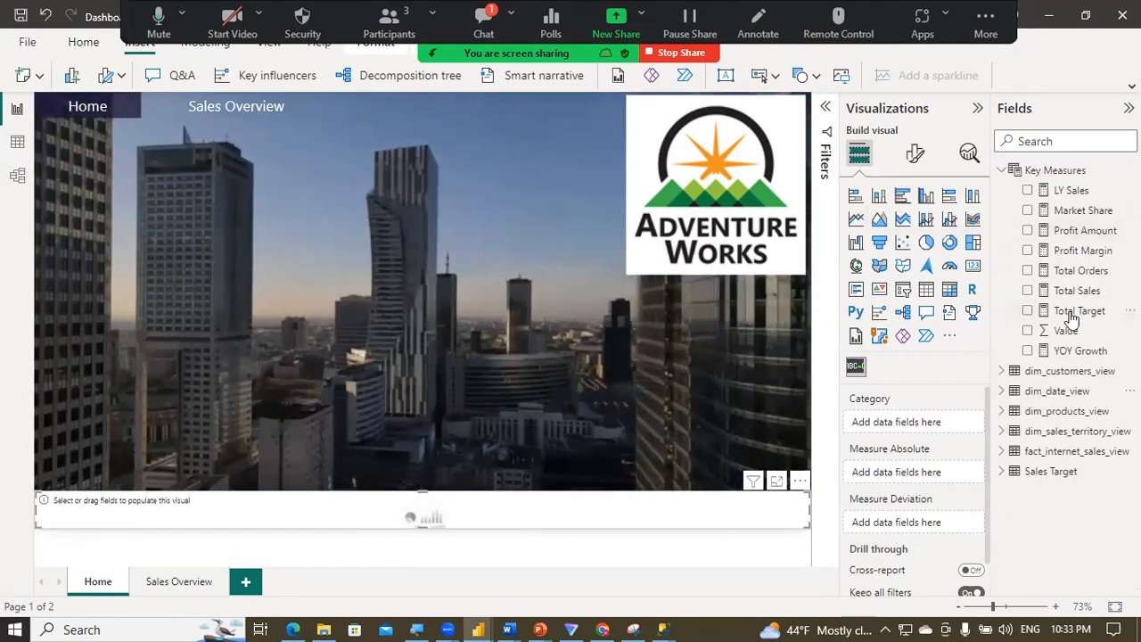
Step: Assign Total Sales as the Scroller's Measure Absolute, LY Sales as its Measure Deviation and Country as its Category
{"action": "left_click_drag", "start_coordinate": [1065, 293], "coordinate": [913, 475]}
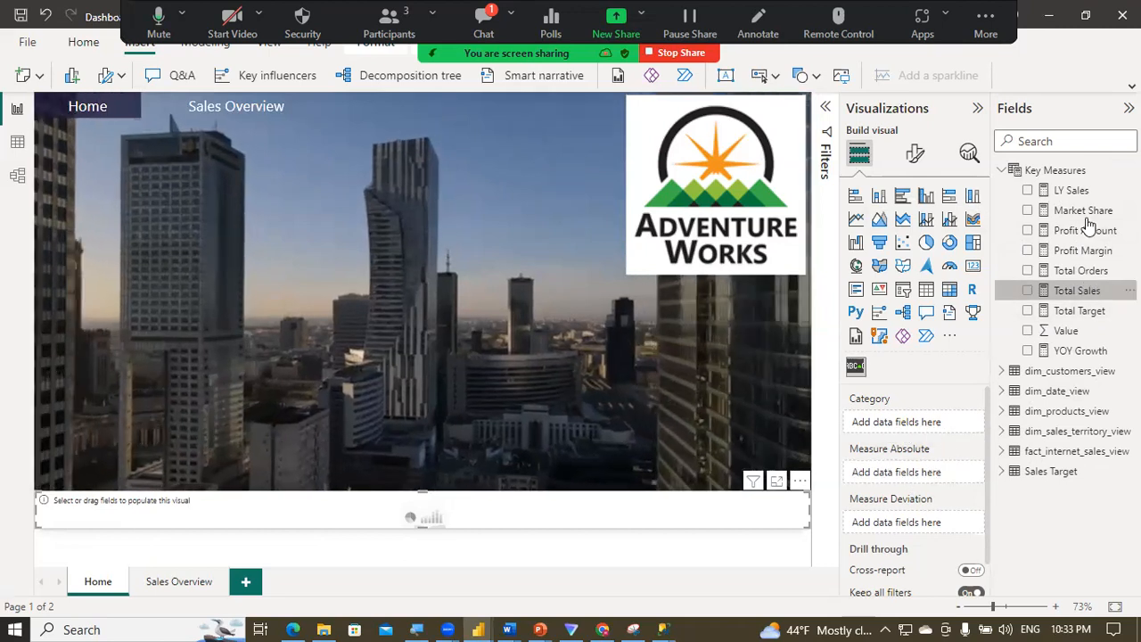
{"action": "left_click_drag", "start_coordinate": [1074, 191], "coordinate": [923, 532]}
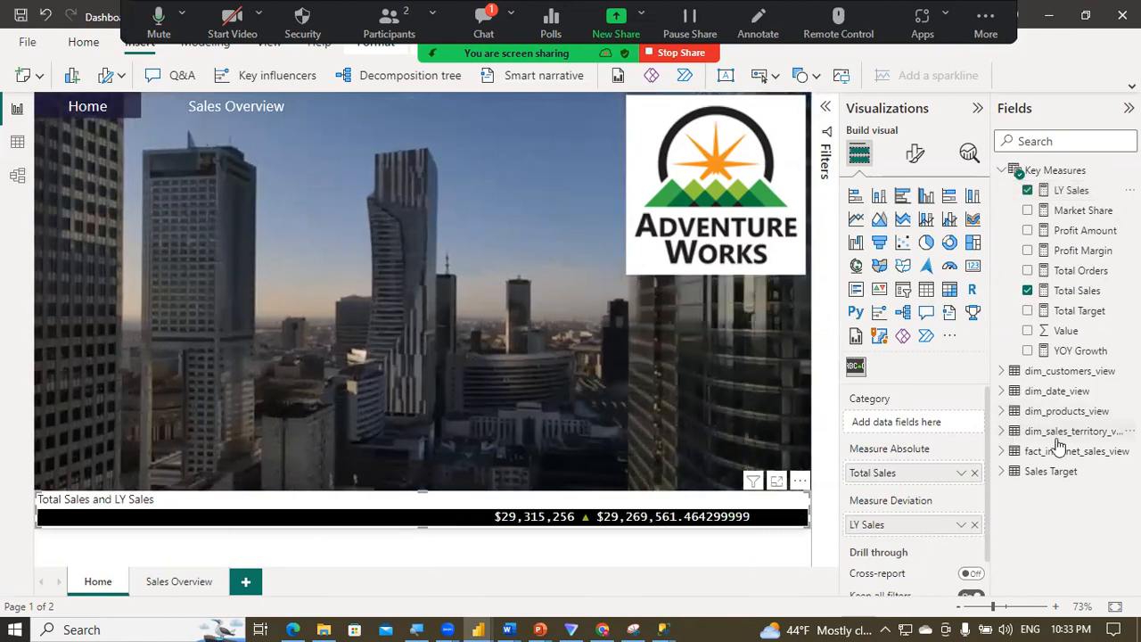
{"action": "left_click", "coordinate": [1061, 432]}
{"action": "left_click_drag", "start_coordinate": [1070, 451], "coordinate": [919, 427]}
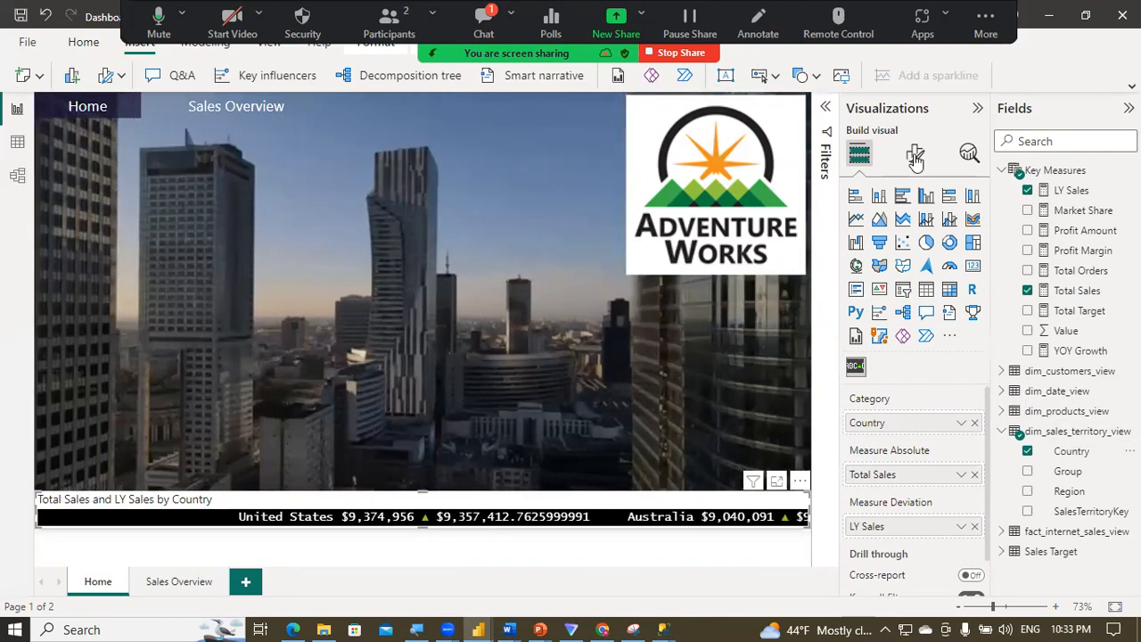
Step: Turn off the Scroller's title and background and check the scrolling ticker on the Home page
{"action": "left_click", "coordinate": [916, 158]}
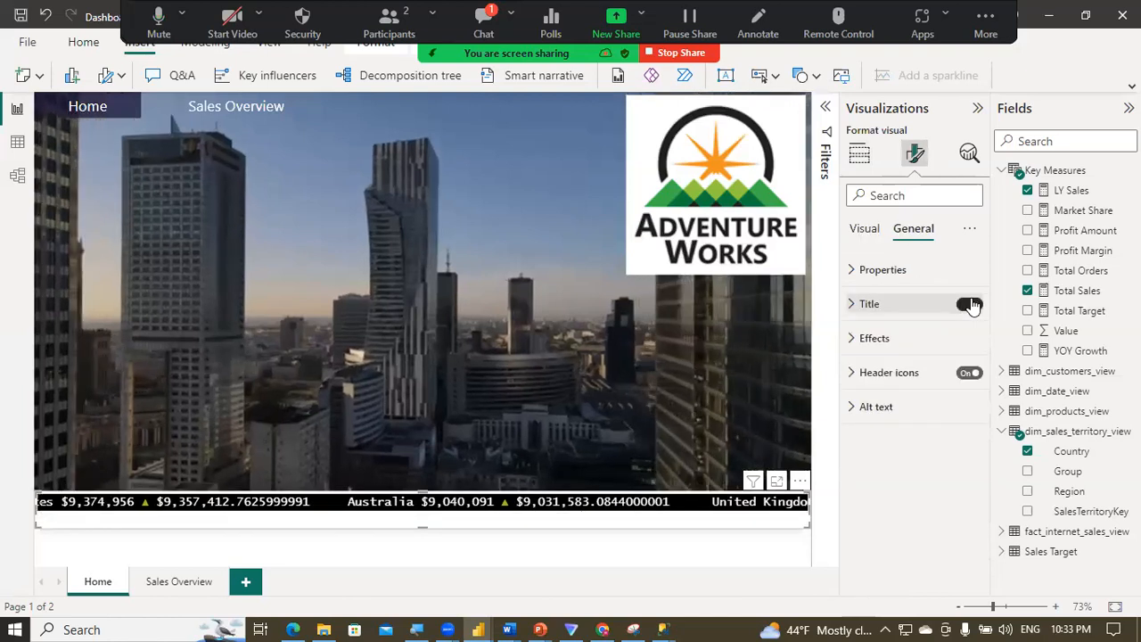
{"action": "left_click", "coordinate": [970, 304]}
{"action": "left_click", "coordinate": [865, 341]}
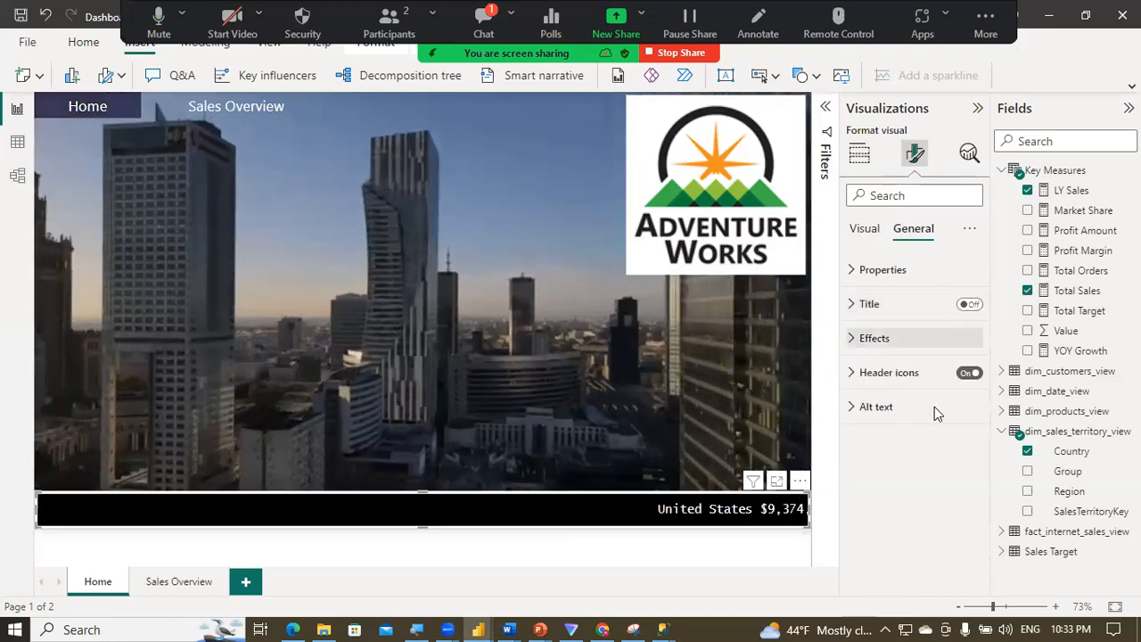
{"action": "left_click", "coordinate": [965, 375]}
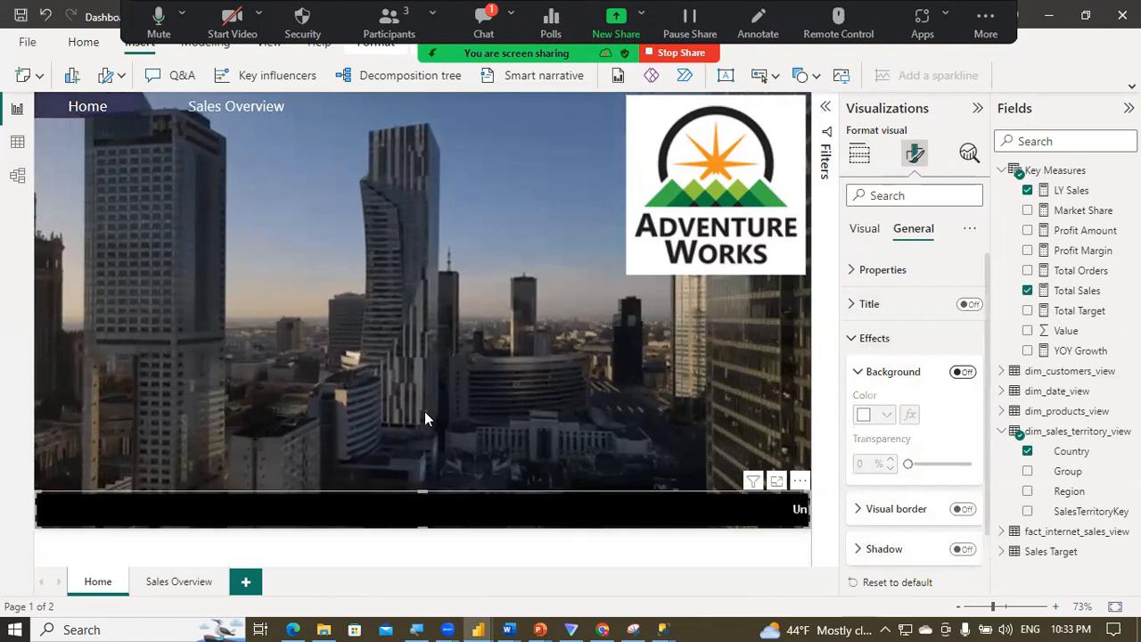
{"action": "left_click", "coordinate": [424, 411]}
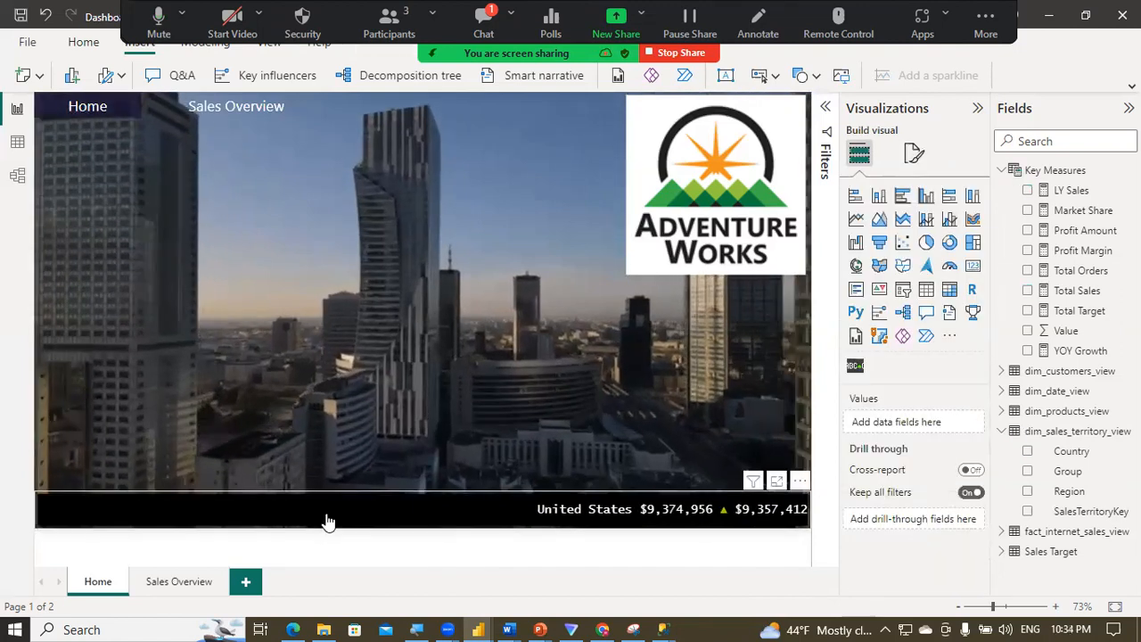
{"action": "left_click", "coordinate": [327, 522]}
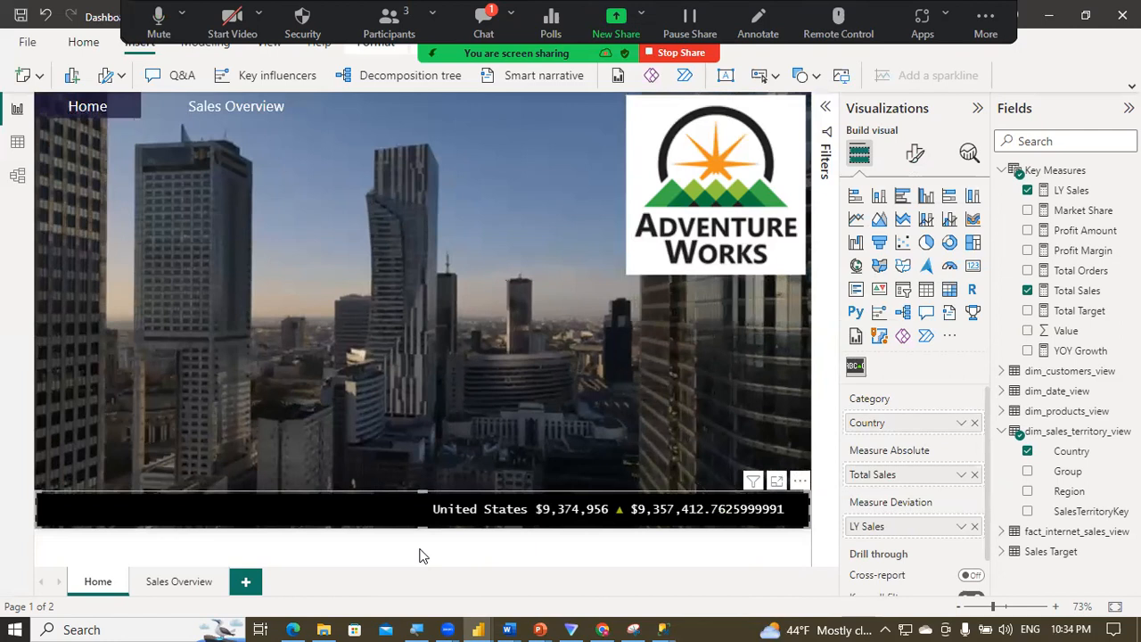
{"action": "left_click", "coordinate": [423, 556]}
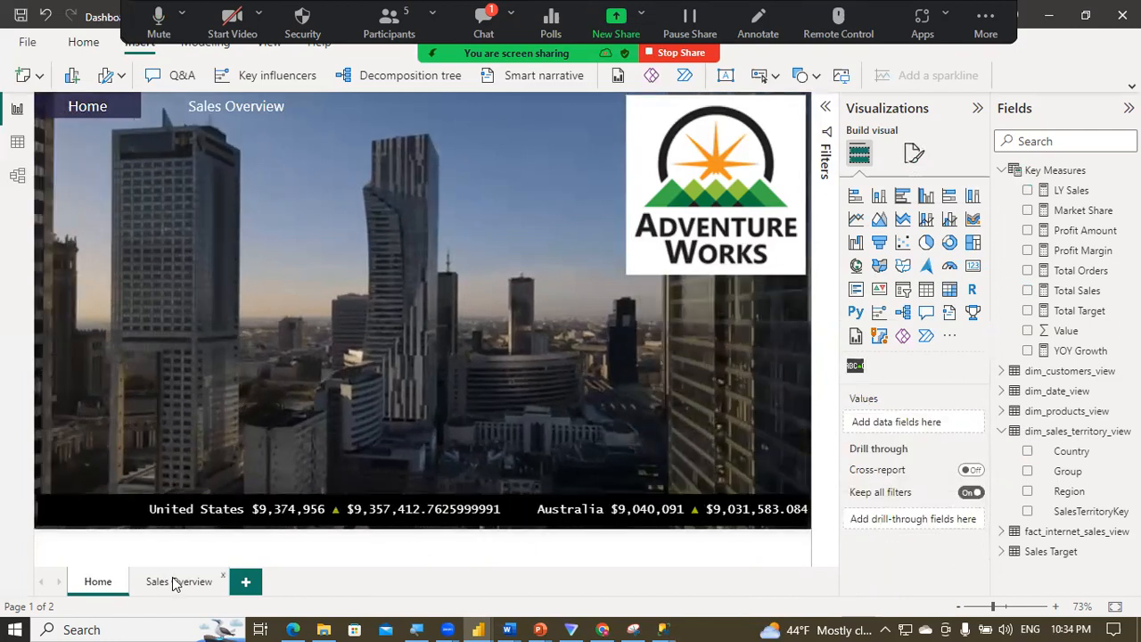
Step: Insert a blank button on the Sales Overview page and fit it over the home icon
{"action": "left_click", "coordinate": [172, 582]}
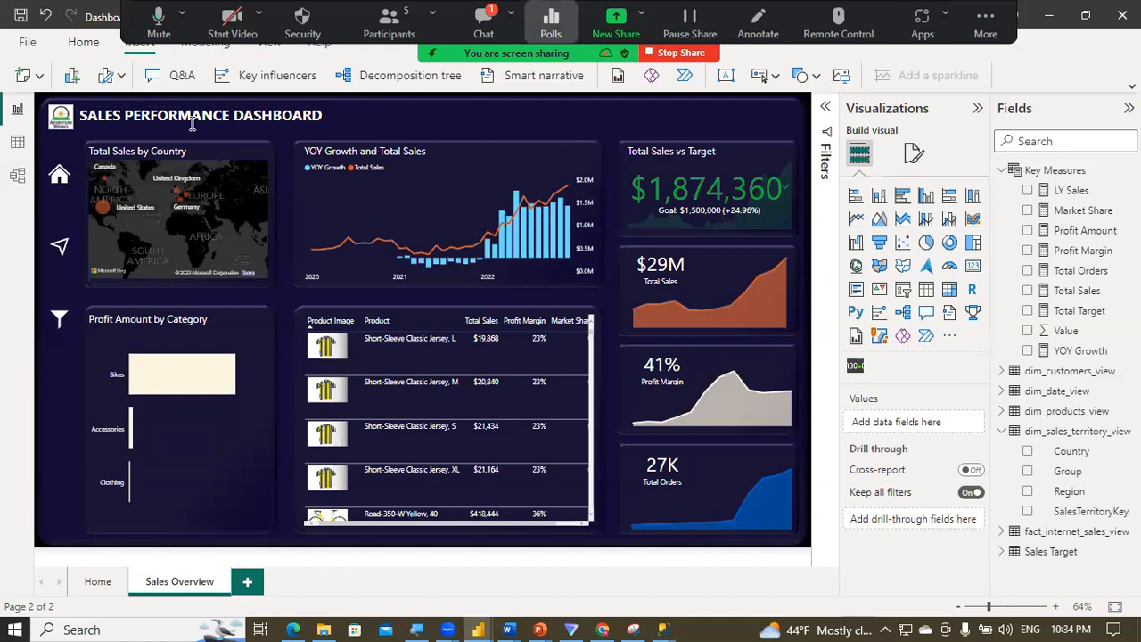
{"action": "left_click", "coordinate": [774, 76]}
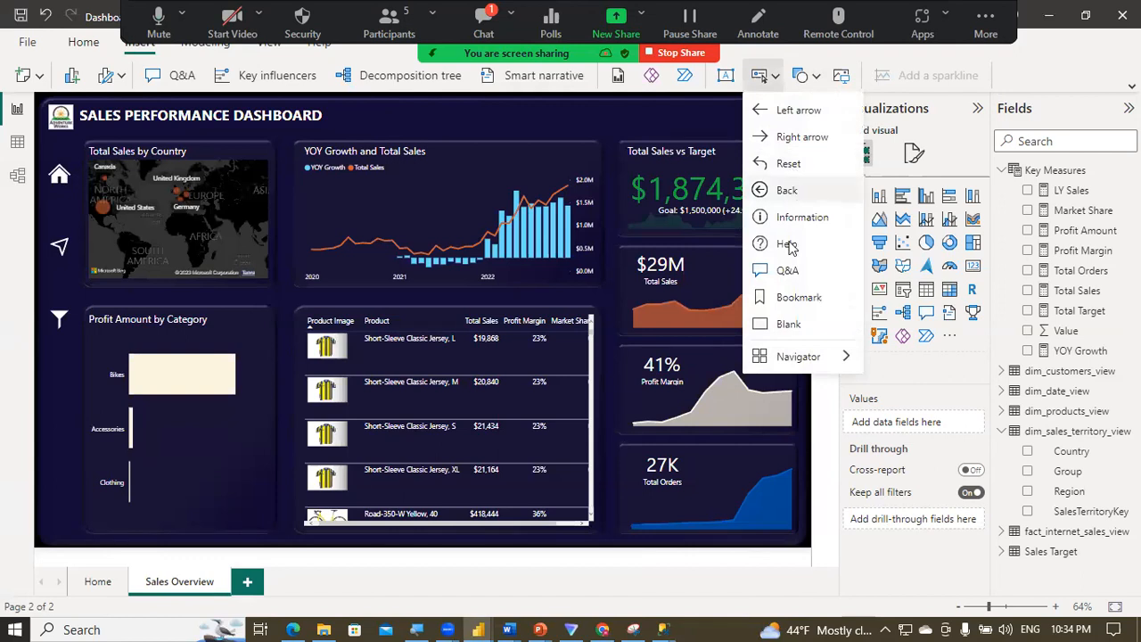
{"action": "left_click", "coordinate": [789, 324]}
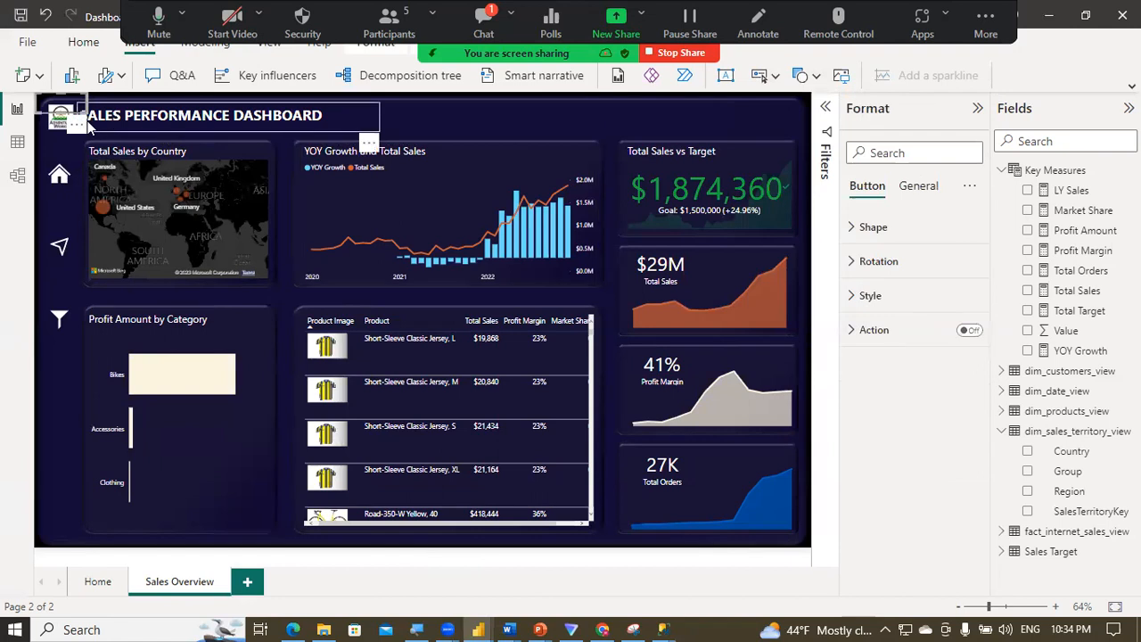
{"action": "left_click_drag", "start_coordinate": [80, 125], "coordinate": [79, 174]}
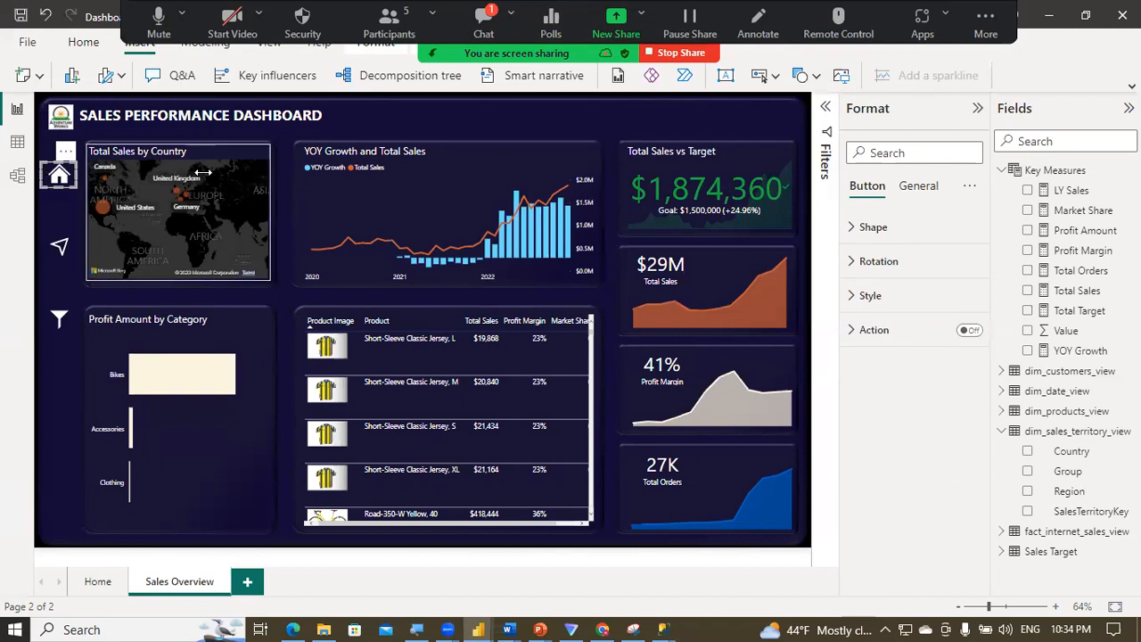
Step: Turn on the home button's fill for the On hover state, using dark navy at 43% transparency
{"action": "left_click", "coordinate": [854, 300]}
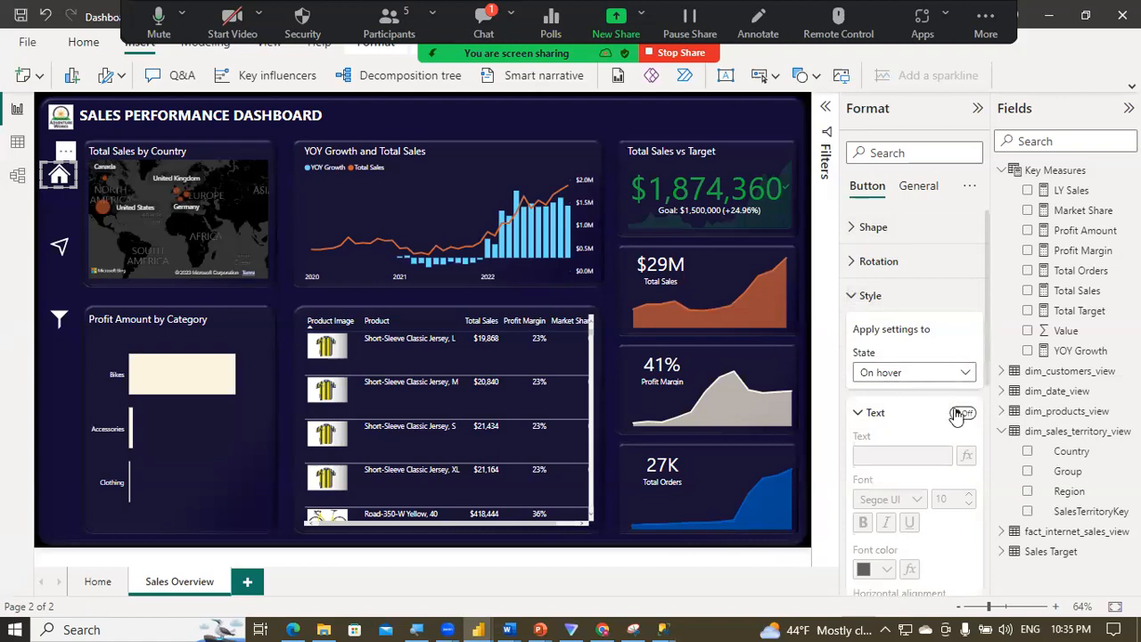
{"action": "scroll", "coordinate": [981, 383], "scroll_direction": "down", "scroll_amount": 4}
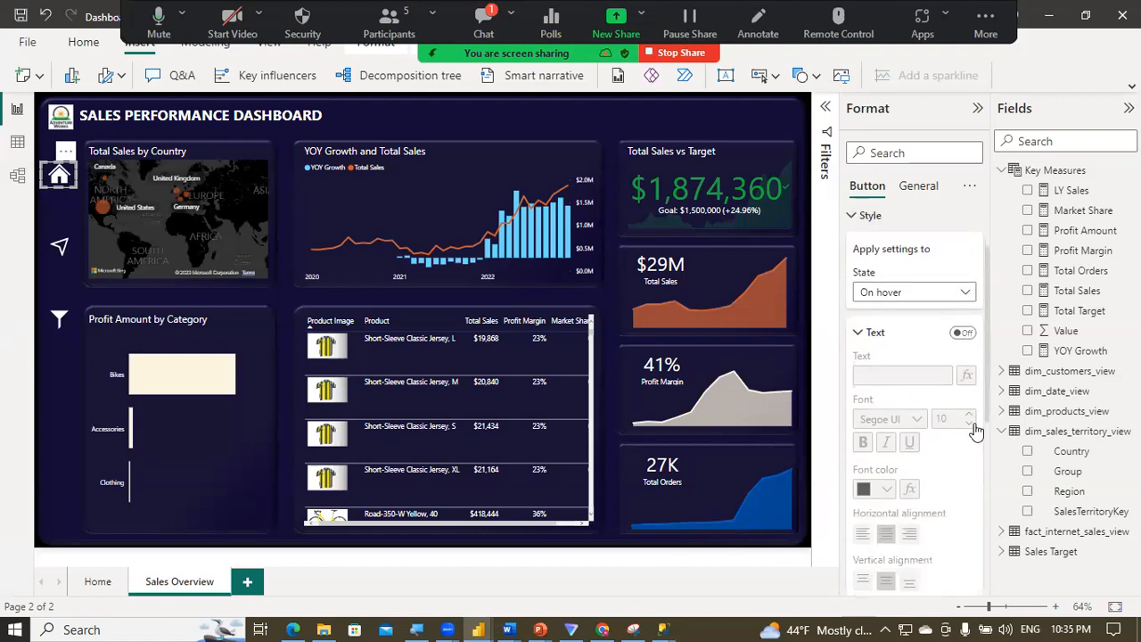
{"action": "scroll", "coordinate": [968, 375], "scroll_direction": "up", "scroll_amount": 3}
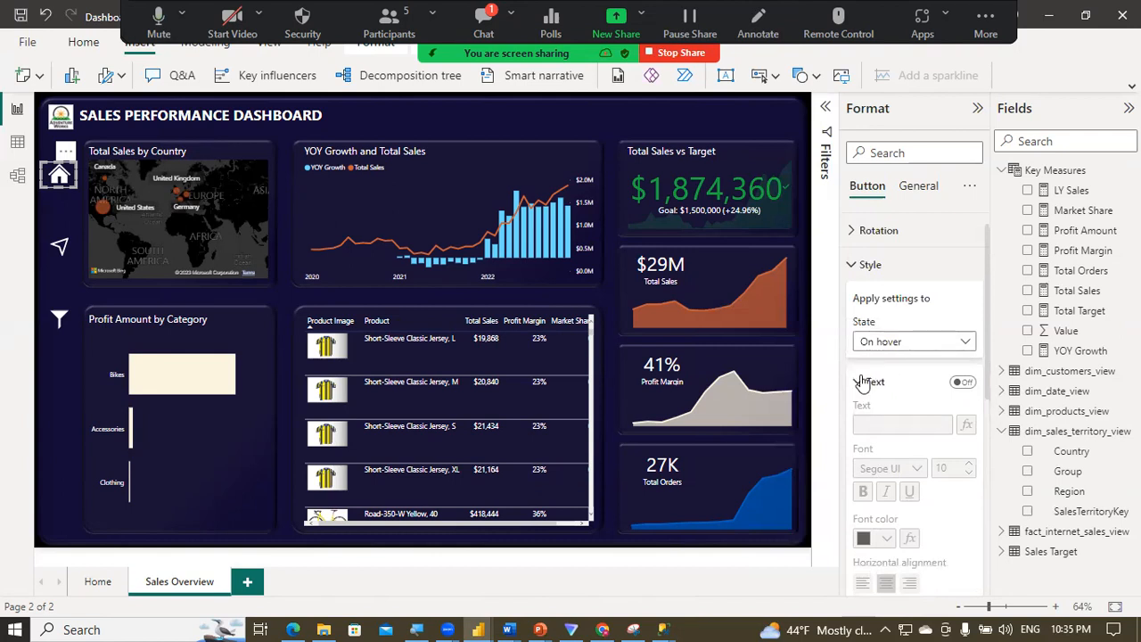
{"action": "left_click", "coordinate": [865, 382]}
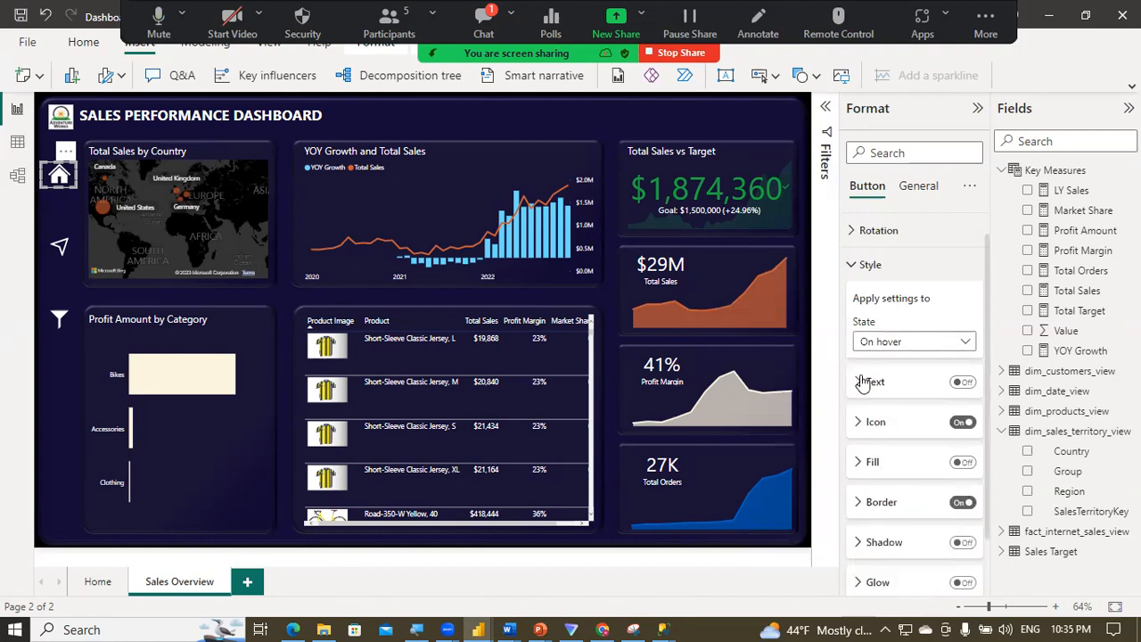
{"action": "left_click", "coordinate": [958, 465]}
{"action": "left_click", "coordinate": [872, 462]}
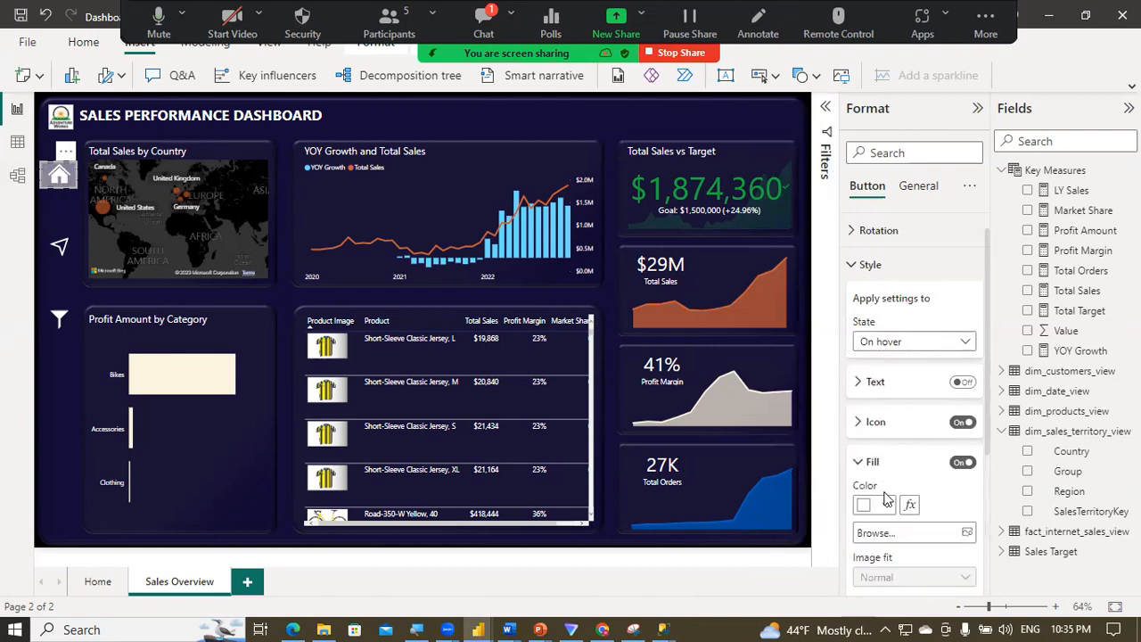
{"action": "left_click", "coordinate": [886, 505]}
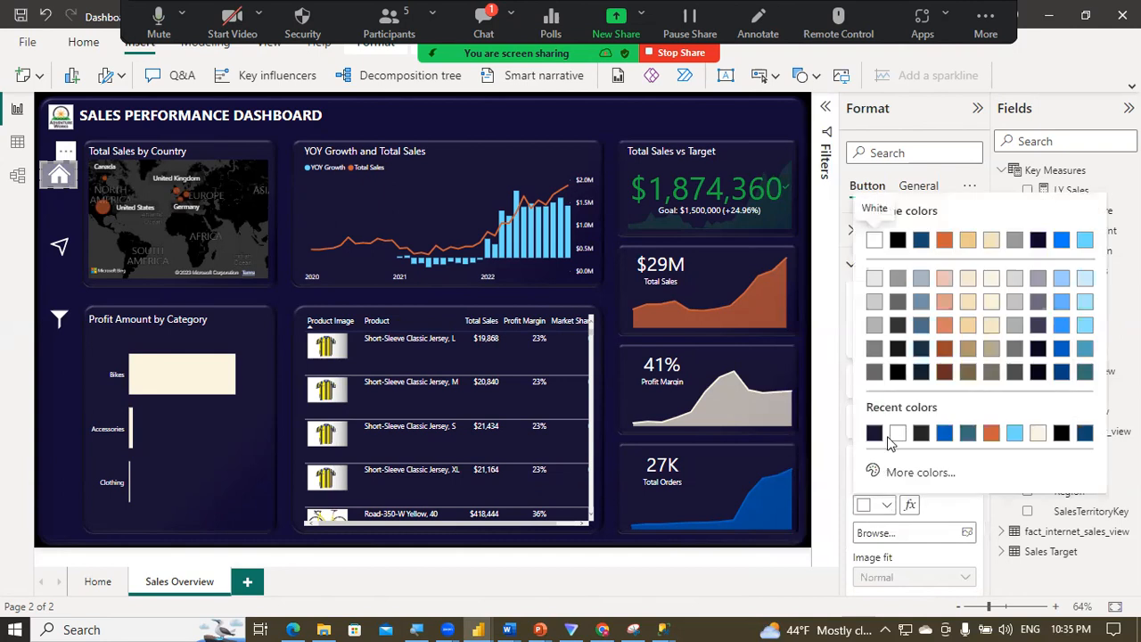
{"action": "left_click", "coordinate": [880, 435]}
{"action": "left_click_drag", "start_coordinate": [989, 392], "coordinate": [933, 480]}
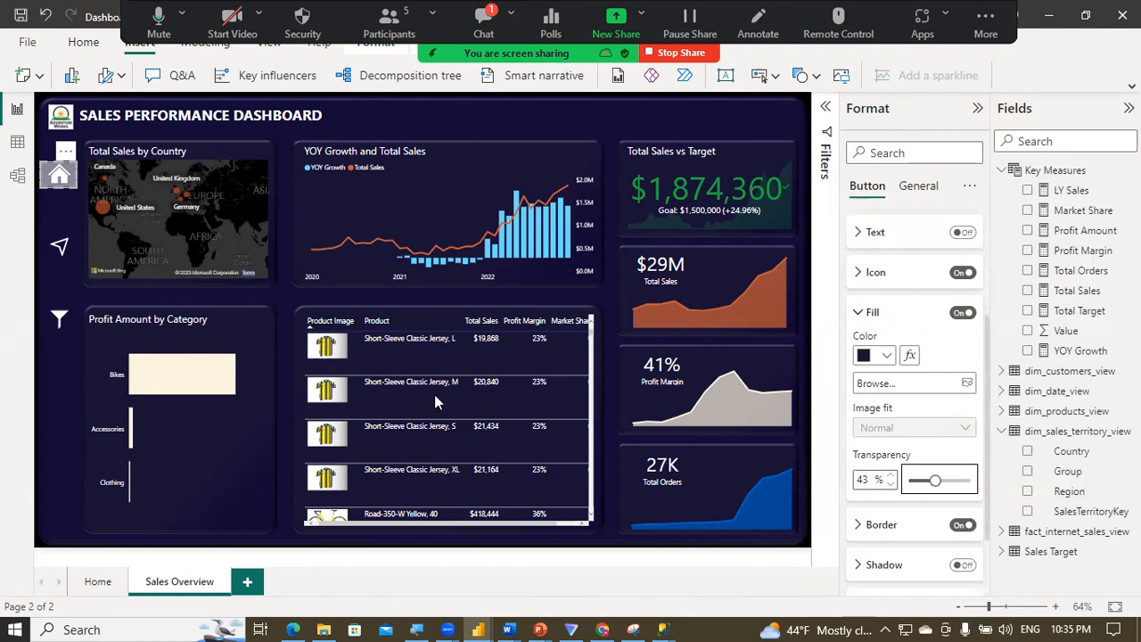
{"action": "left_click", "coordinate": [57, 348]}
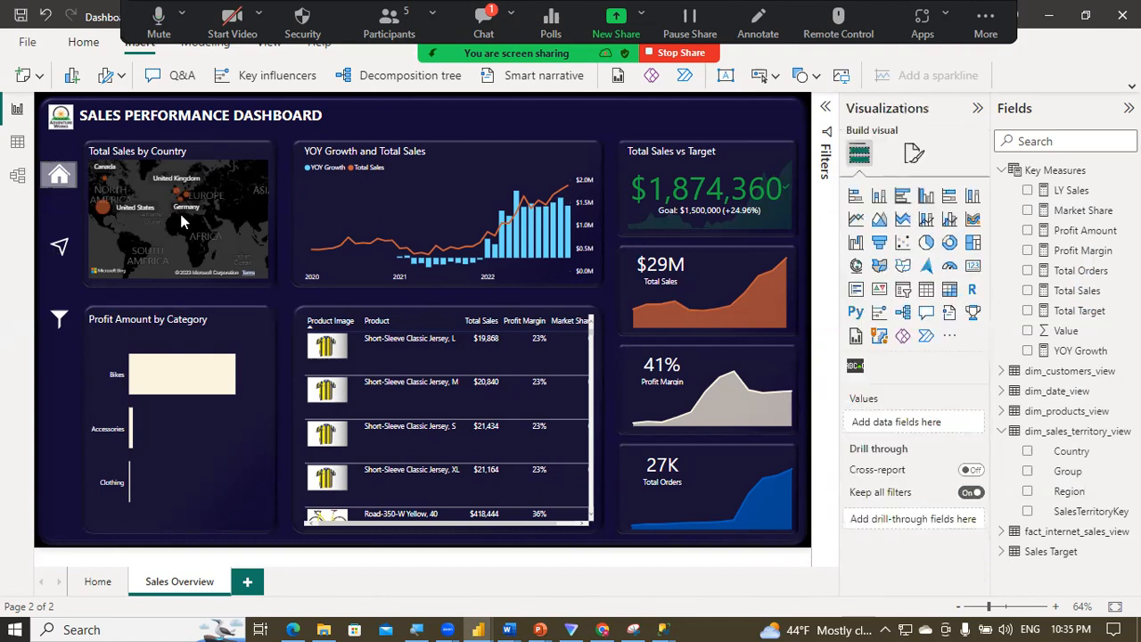
Step: Set the home button's fill transparency to 100% for the Default state
{"action": "left_click", "coordinate": [58, 176]}
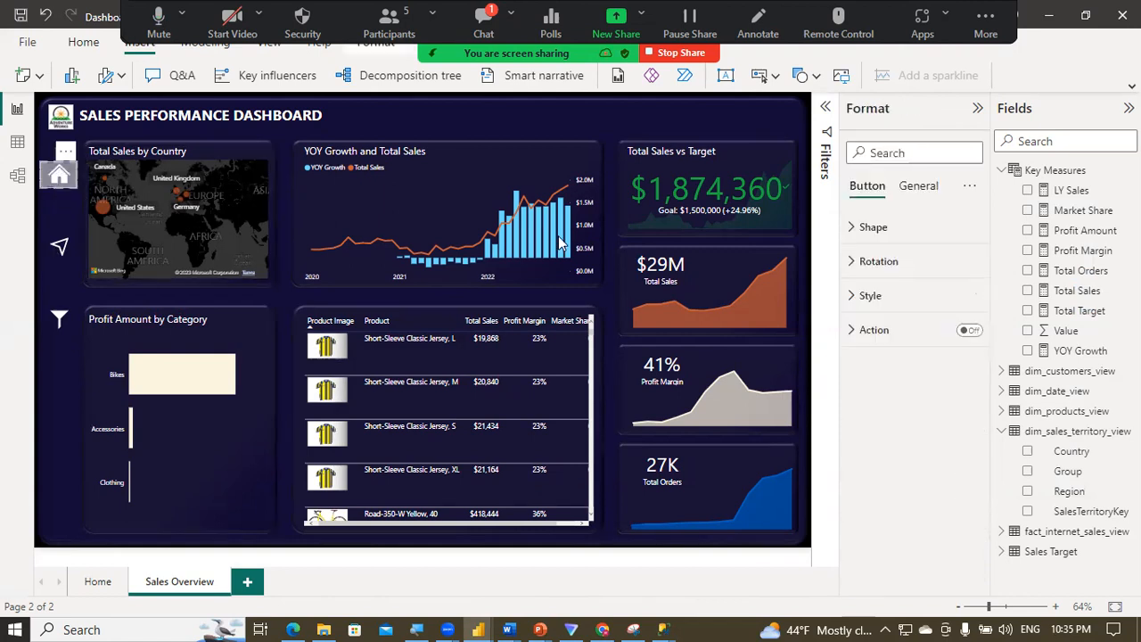
{"action": "left_click", "coordinate": [872, 295]}
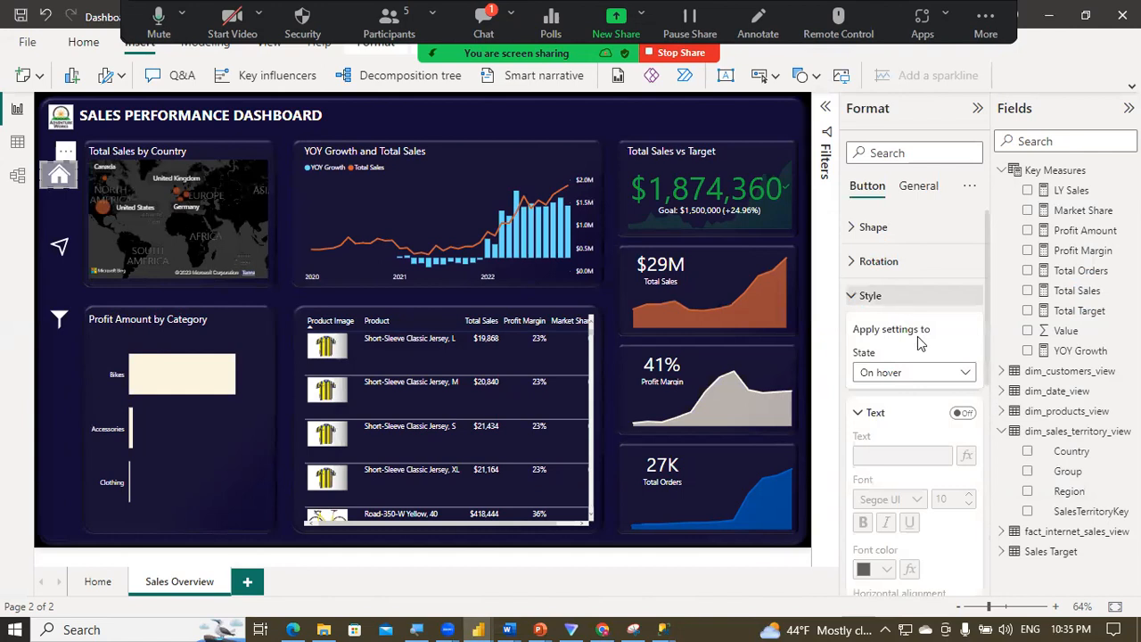
{"action": "left_click", "coordinate": [932, 373]}
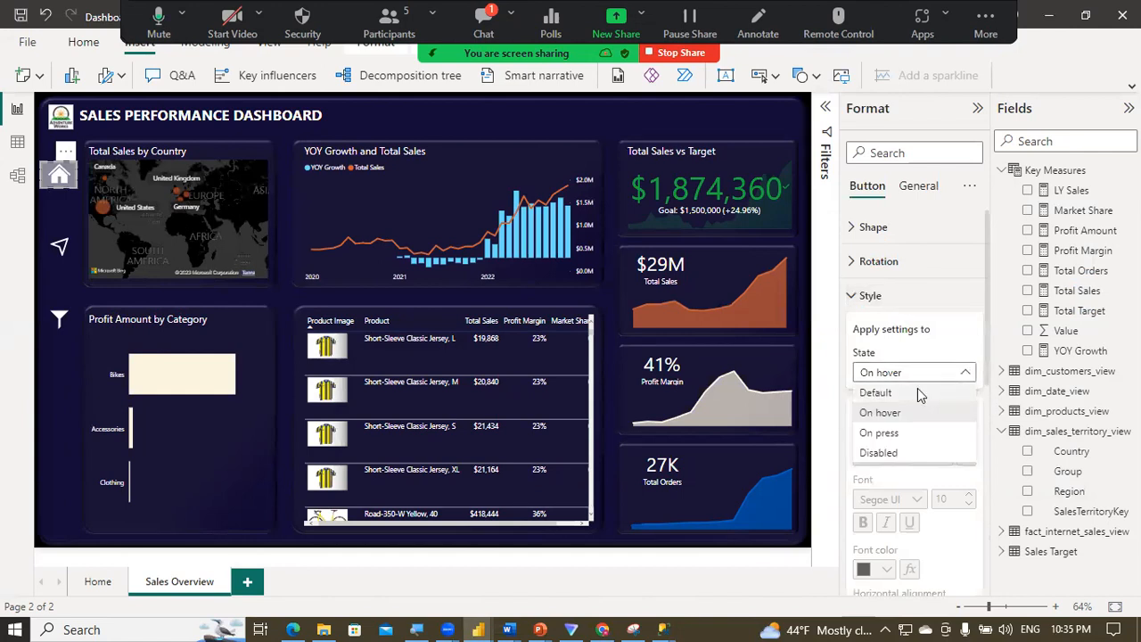
{"action": "left_click", "coordinate": [920, 393]}
{"action": "left_click_drag", "start_coordinate": [984, 297], "coordinate": [972, 449]}
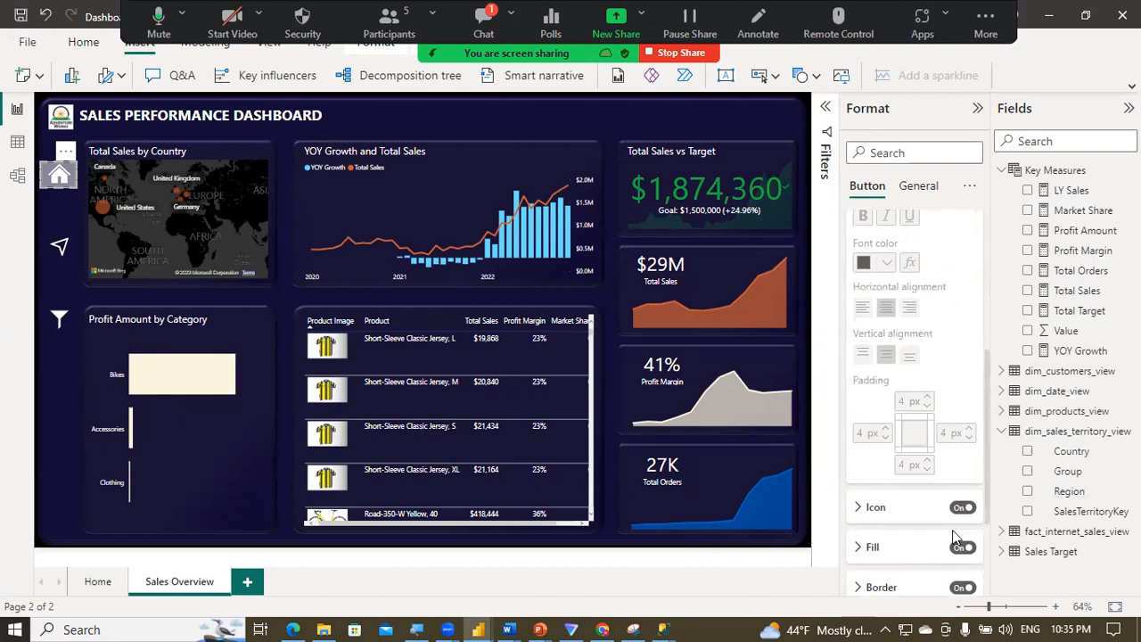
{"action": "left_click", "coordinate": [913, 549]}
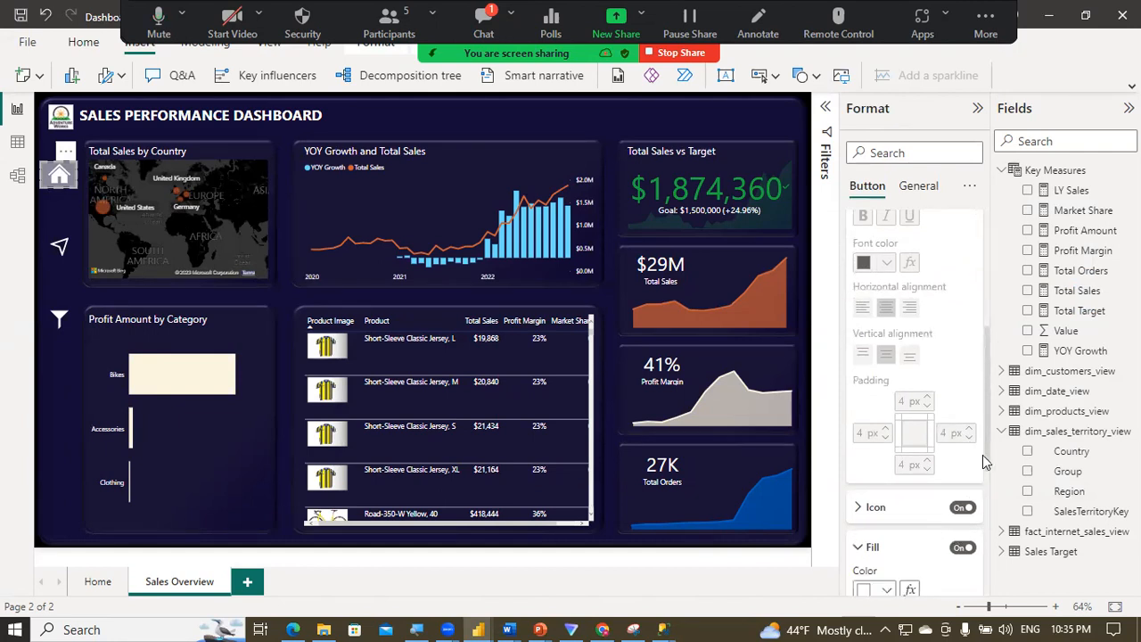
{"action": "left_click_drag", "start_coordinate": [985, 459], "coordinate": [962, 512]}
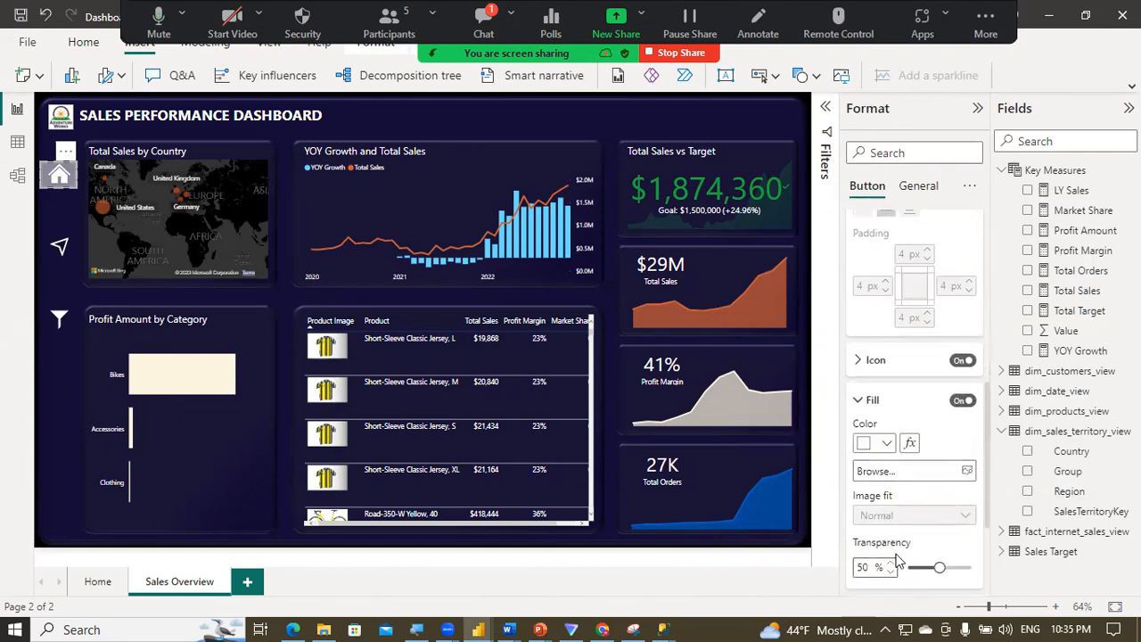
{"action": "left_click_drag", "start_coordinate": [940, 568], "coordinate": [977, 568]}
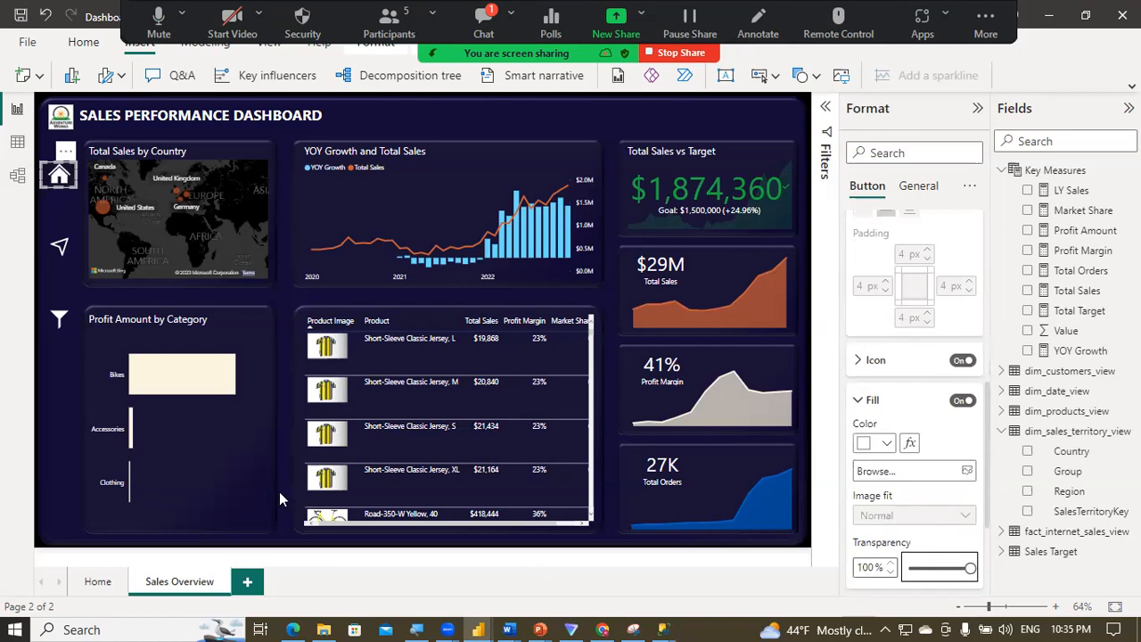
{"action": "left_click", "coordinate": [57, 354]}
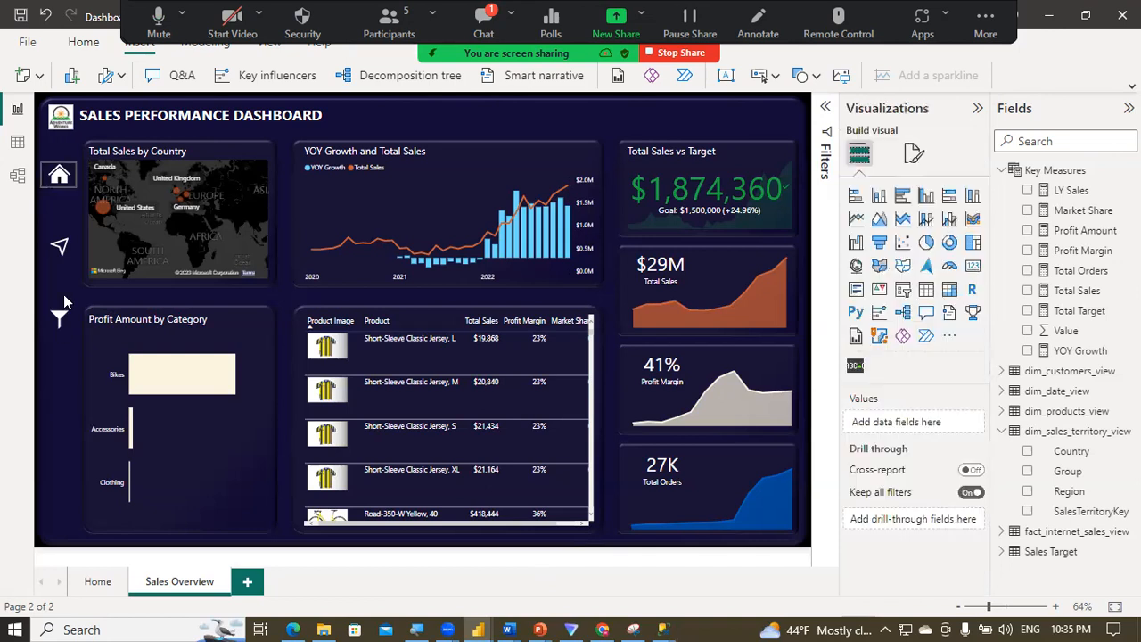
Step: Turn off the home button's border for the Default state
{"action": "left_click", "coordinate": [55, 185]}
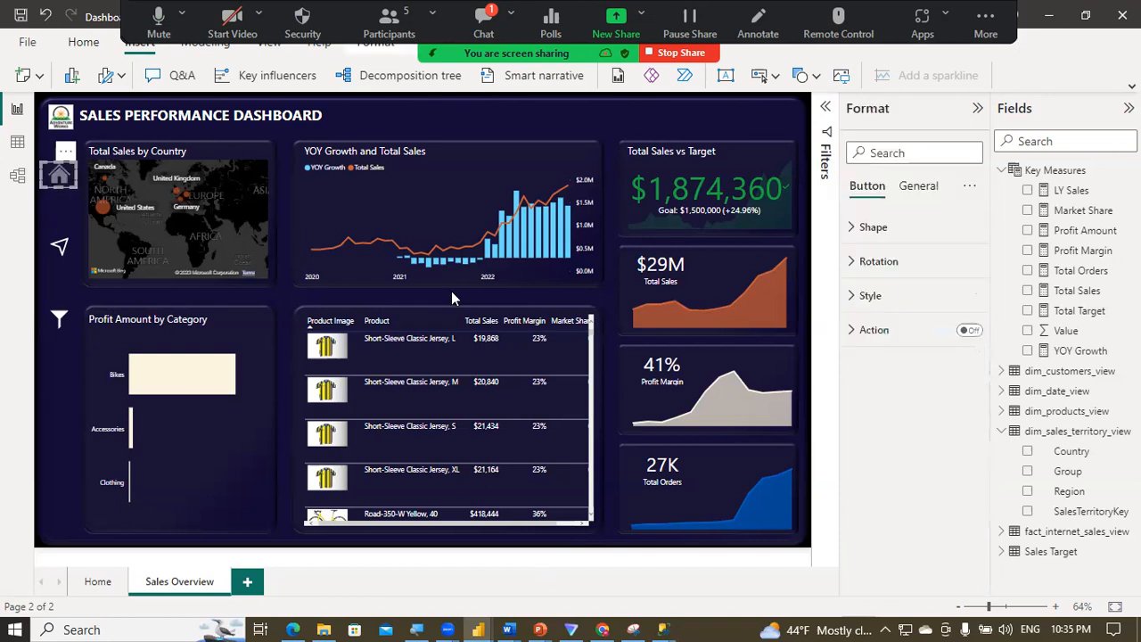
{"action": "left_click", "coordinate": [873, 296]}
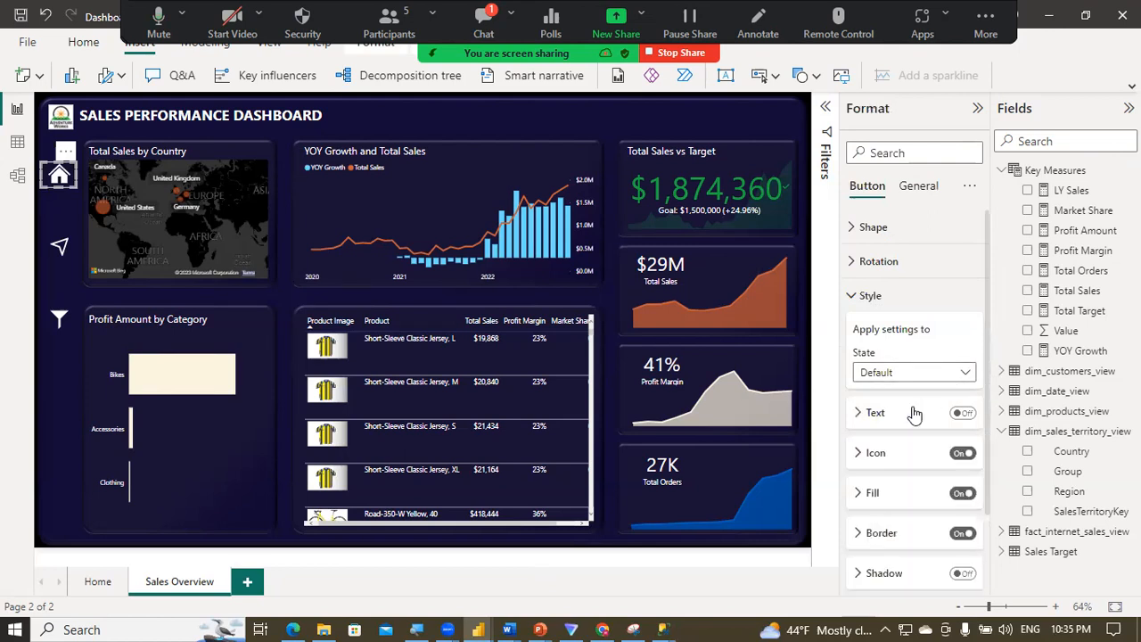
{"action": "left_click", "coordinate": [966, 533]}
{"action": "left_click", "coordinate": [860, 295]}
Step: Enable the home button's action as Page navigation with Home as the destination, and test it from Sales Overview
{"action": "left_click", "coordinate": [967, 329]}
{"action": "left_click", "coordinate": [878, 330]}
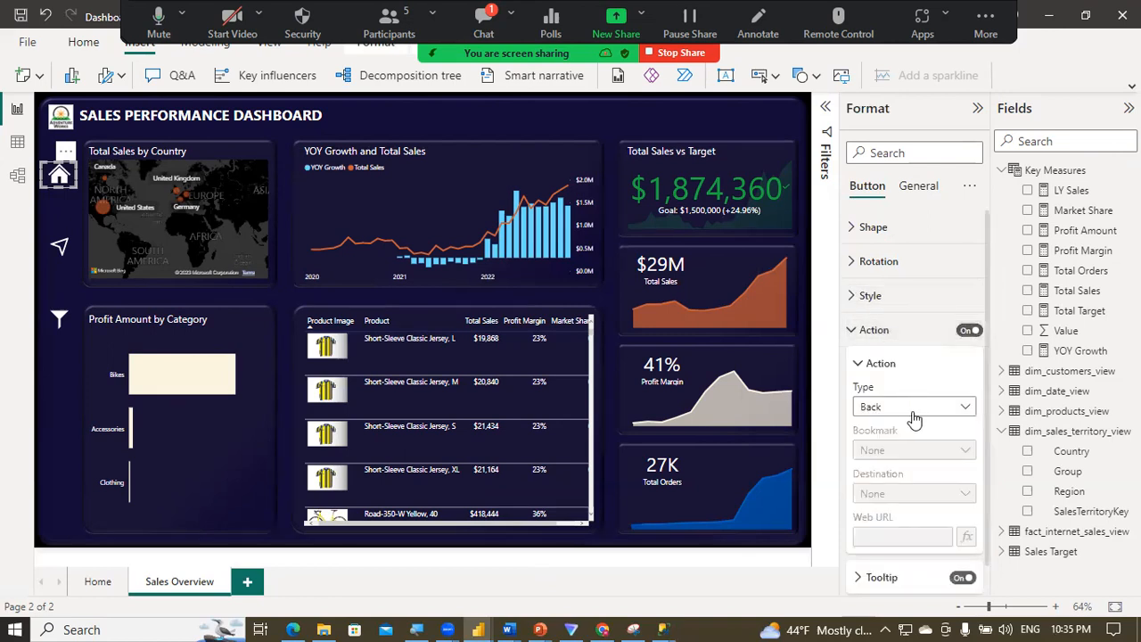
{"action": "left_click", "coordinate": [913, 408]}
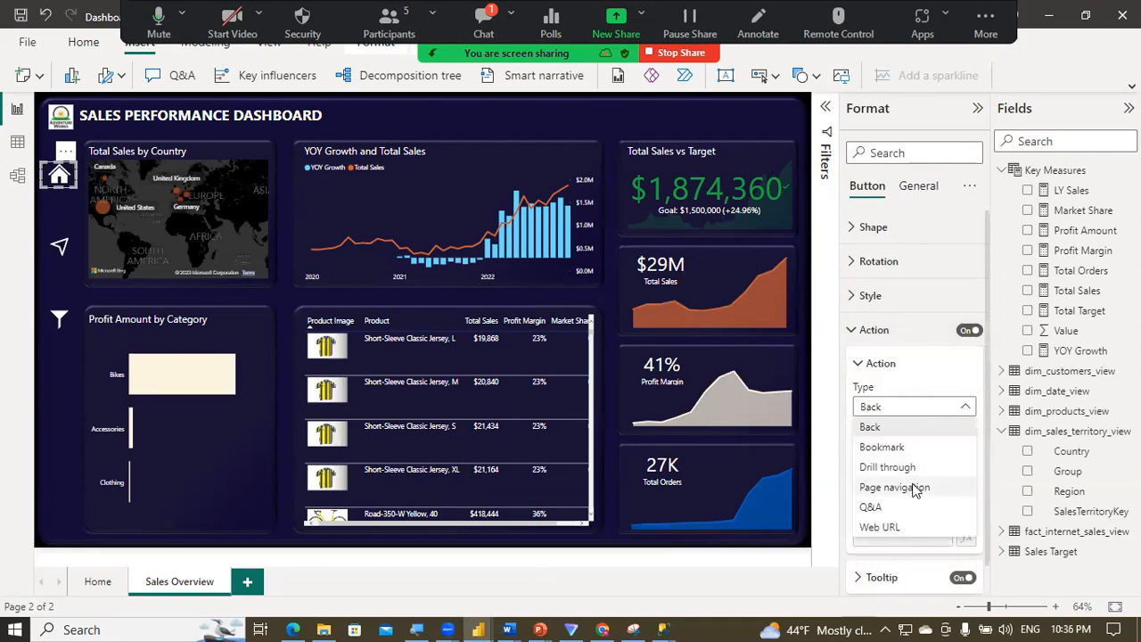
{"action": "key", "text": "Escape"}
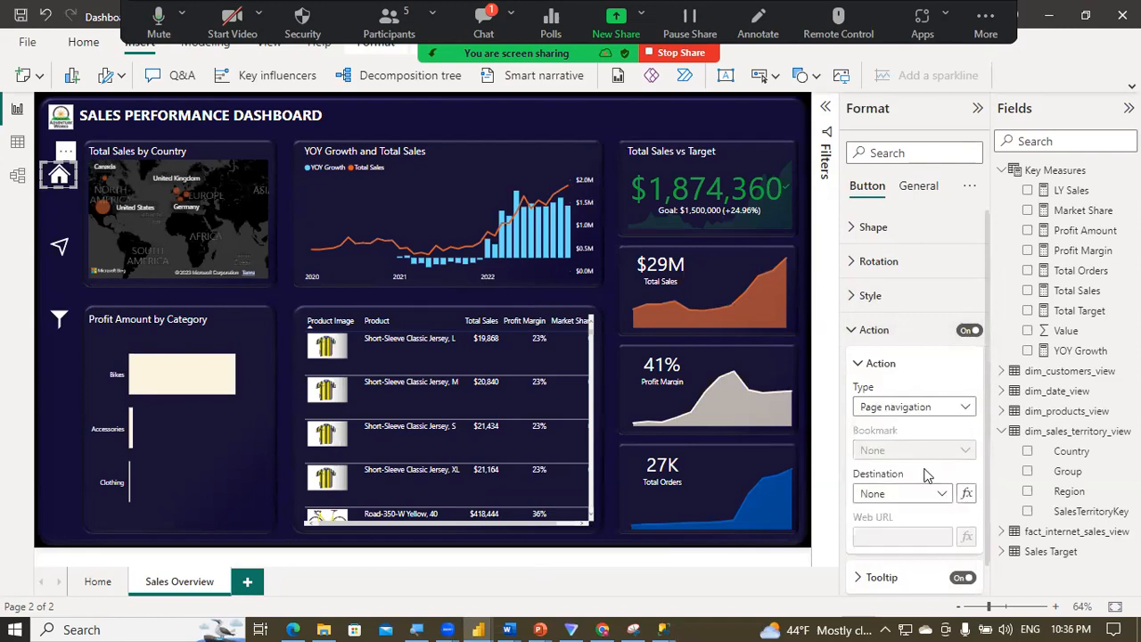
{"action": "left_click", "coordinate": [920, 496]}
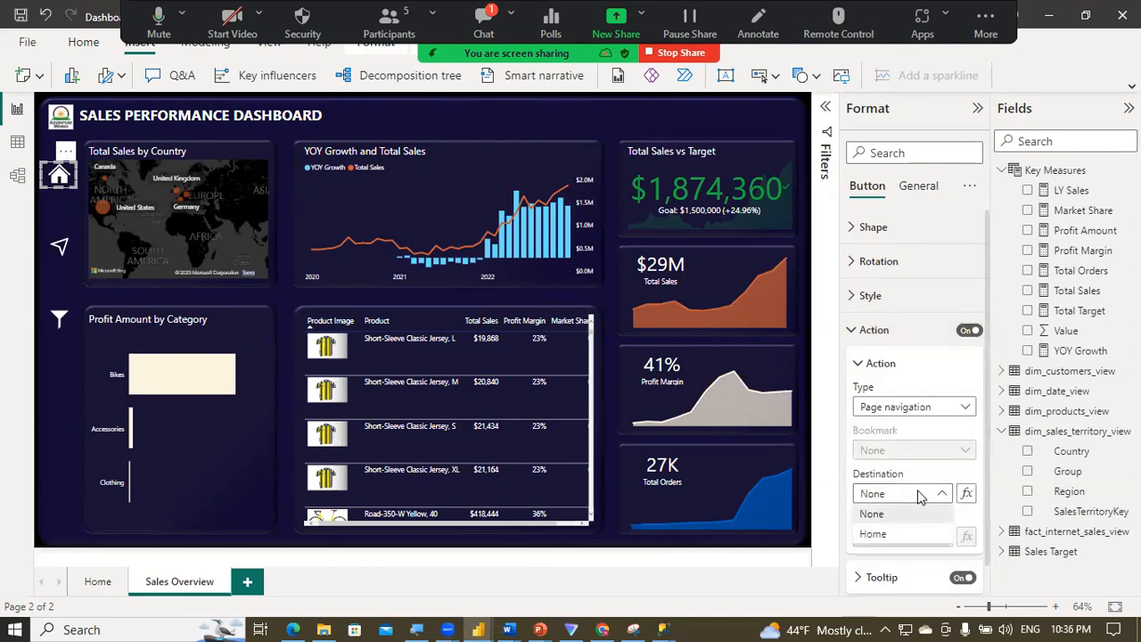
{"action": "left_click", "coordinate": [883, 536]}
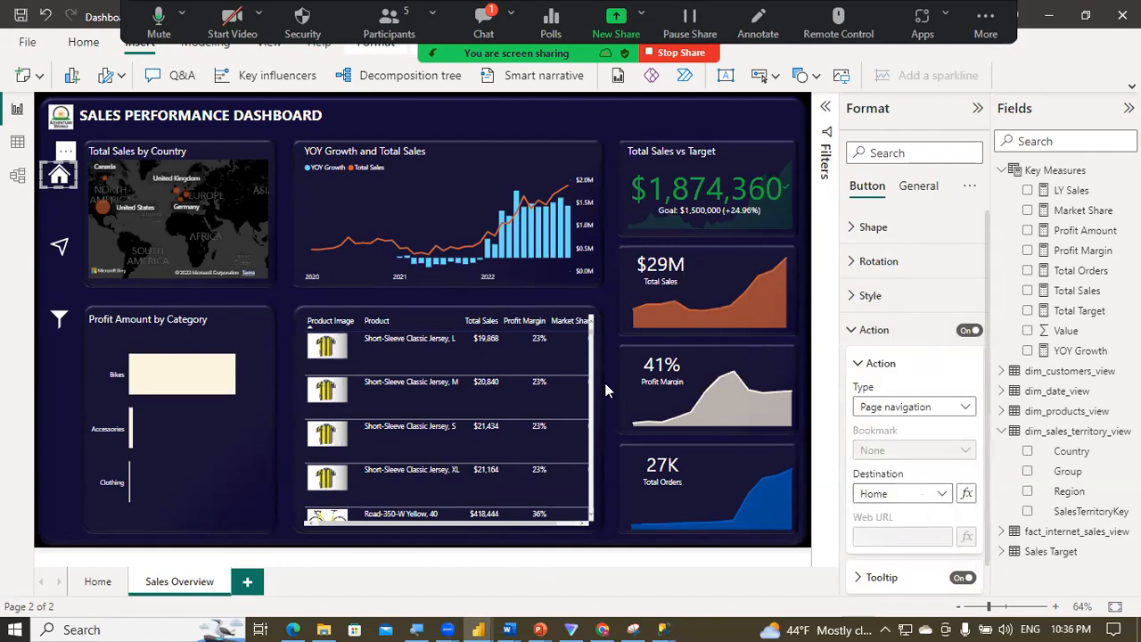
{"action": "left_click", "coordinate": [75, 363]}
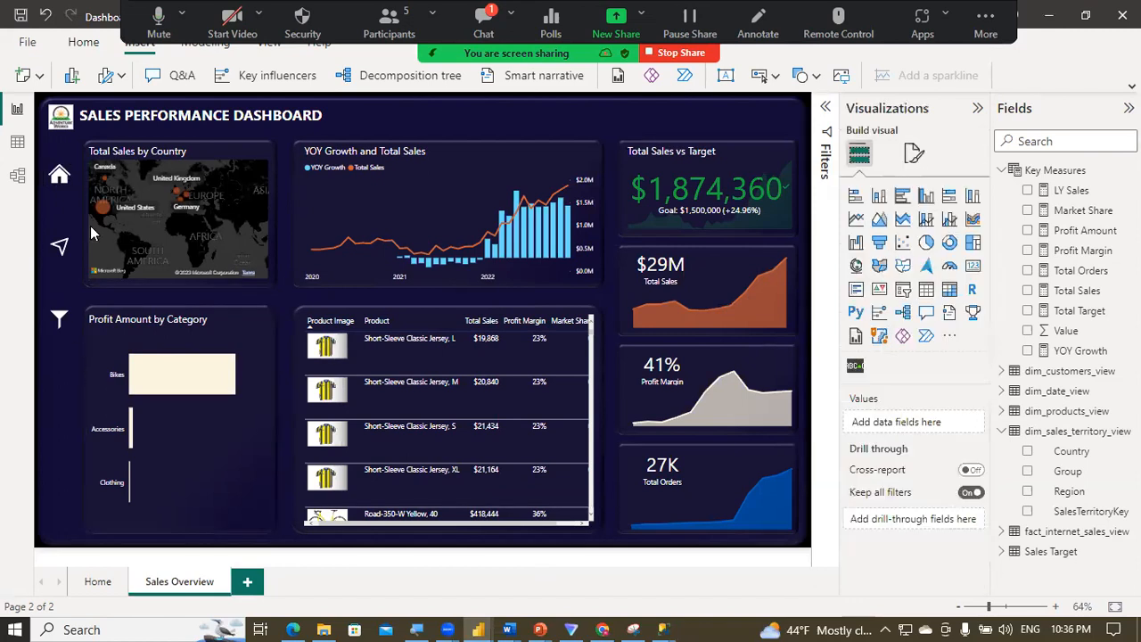
{"action": "left_click", "coordinate": [63, 180], "text": "ctrl"}
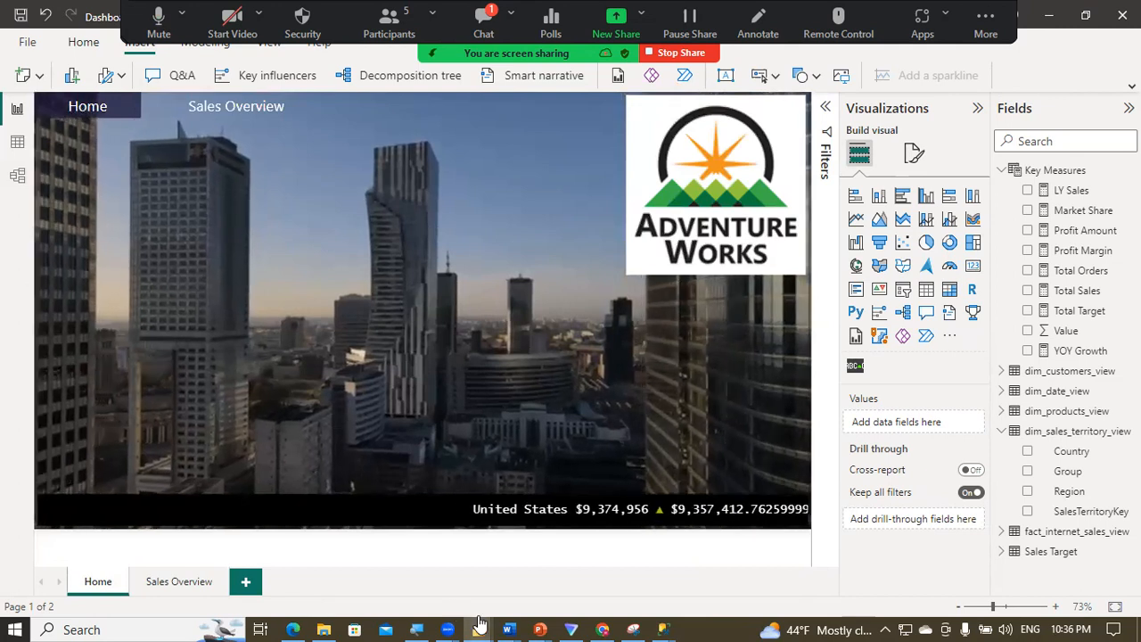
Step: Switch to the other open Dashboard report window and review its Sales Overview, Customer Cohort and Home pages
{"action": "mouse_move", "coordinate": [480, 622]}
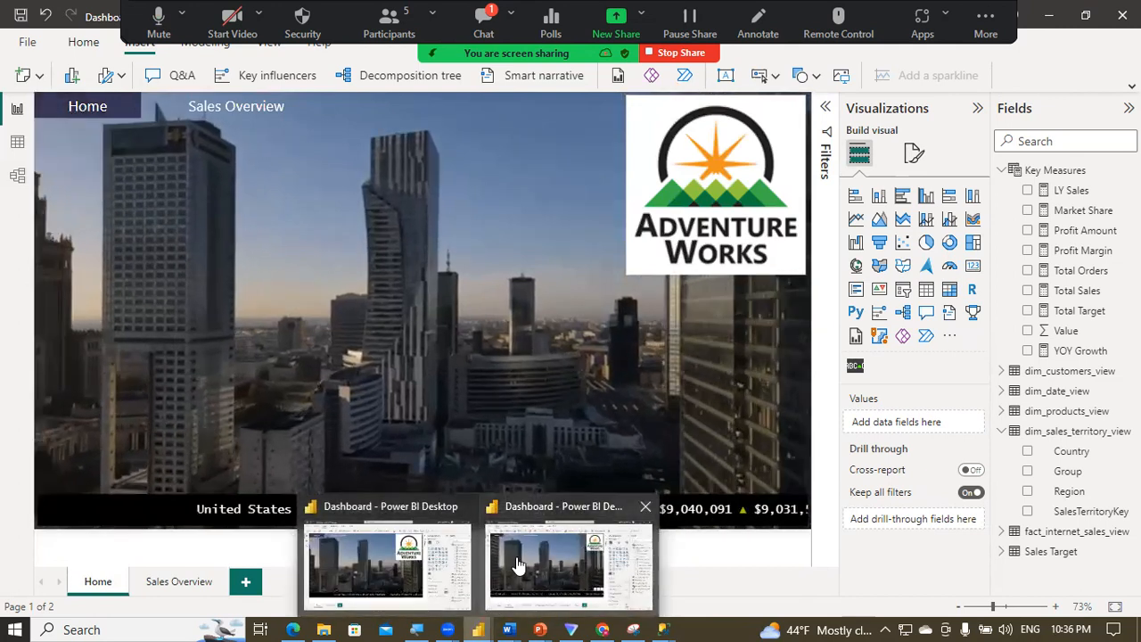
{"action": "left_click", "coordinate": [519, 566]}
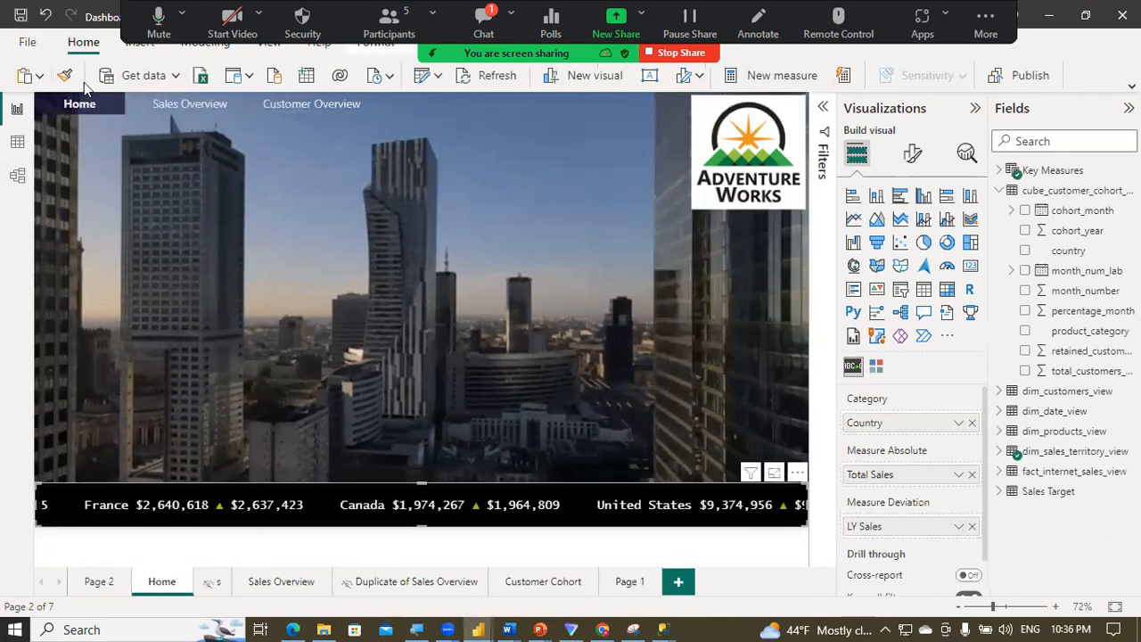
{"action": "left_click", "coordinate": [214, 106]}
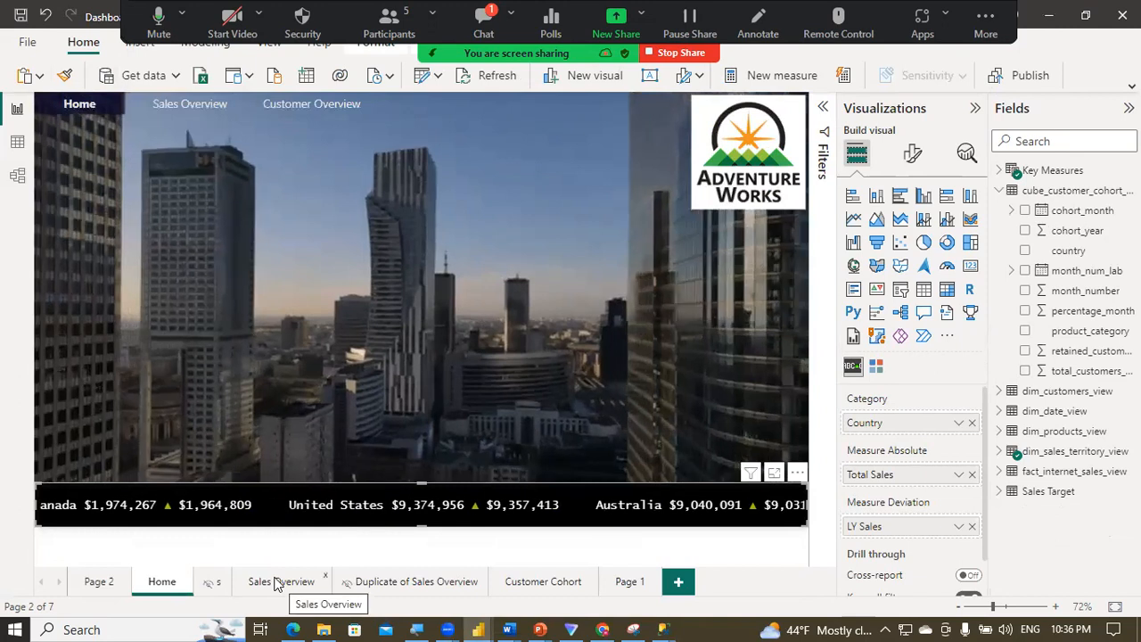
{"action": "left_click", "coordinate": [275, 582]}
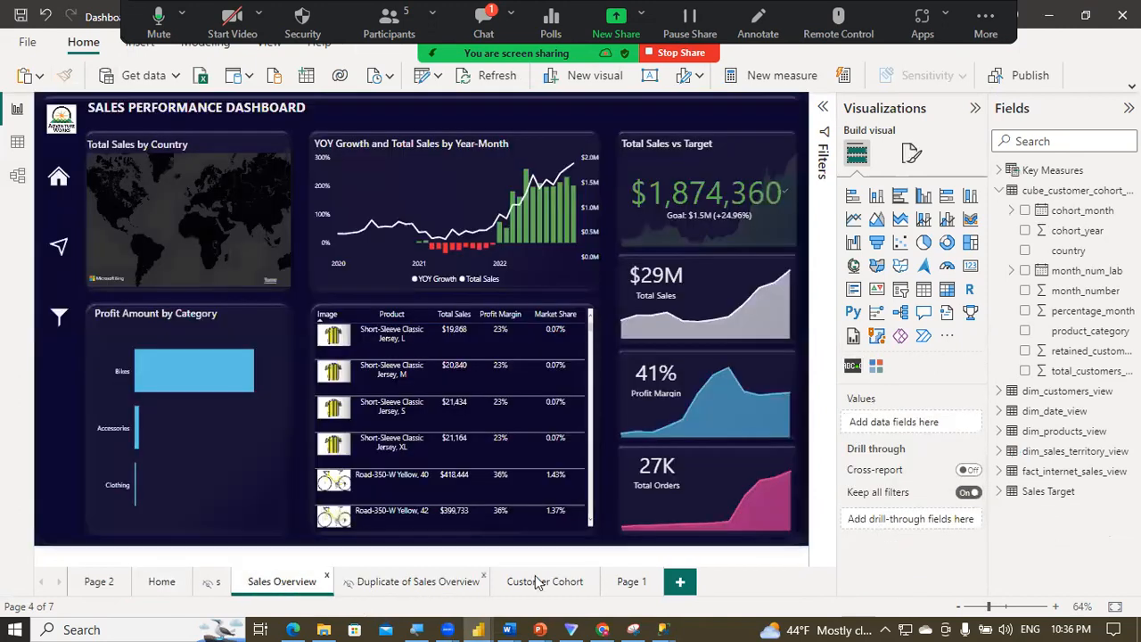
{"action": "left_click", "coordinate": [538, 581]}
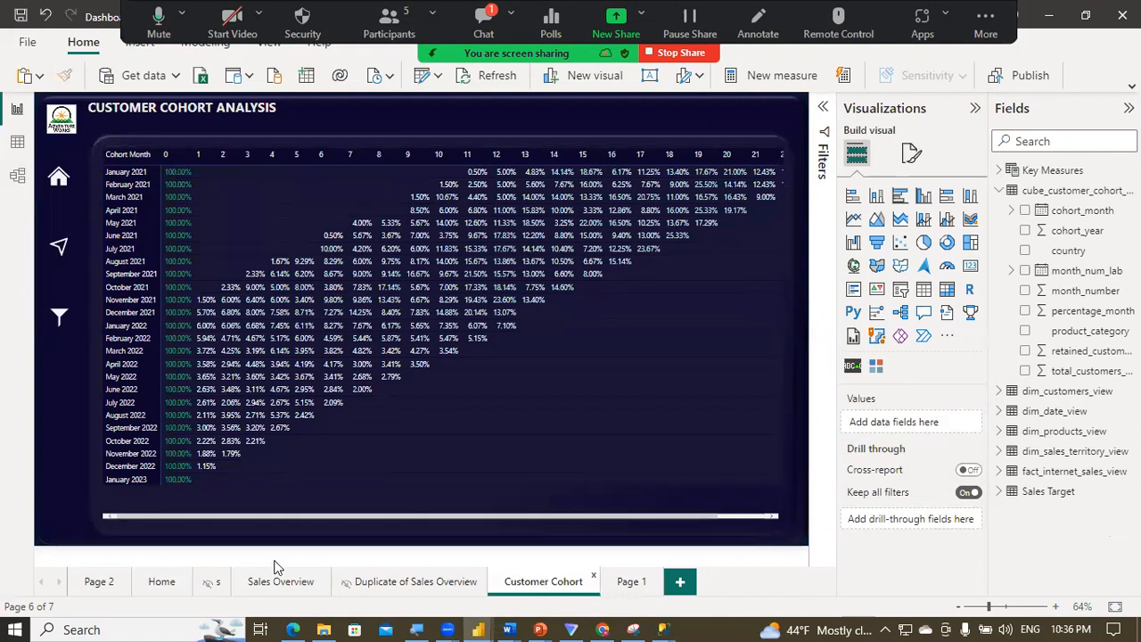
{"action": "left_click", "coordinate": [233, 592]}
{"action": "left_click", "coordinate": [162, 582]}
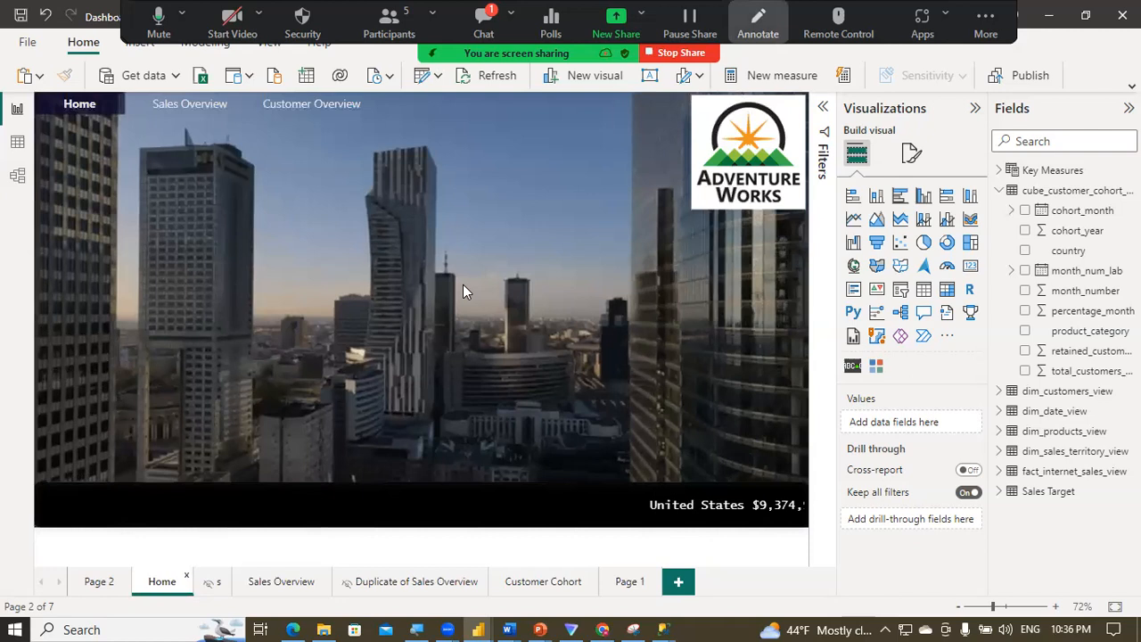
Step: Save the Dashboard report's changes and publish it to My workspace
{"action": "left_click_drag", "start_coordinate": [758, 21], "coordinate": [752, 595]}
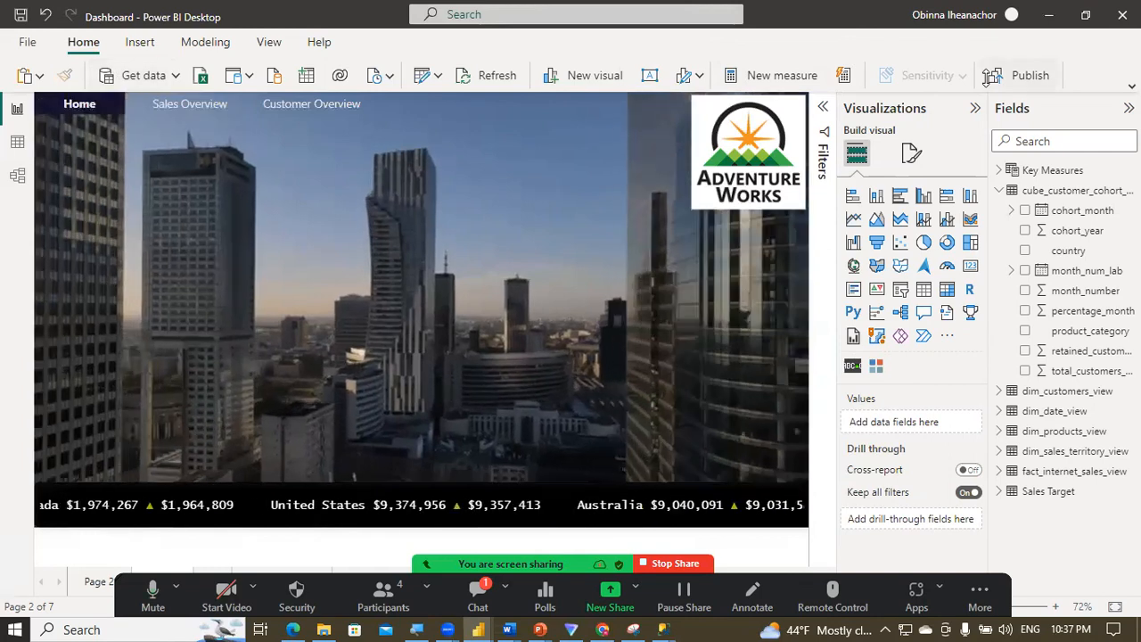
{"action": "left_click", "coordinate": [1014, 84]}
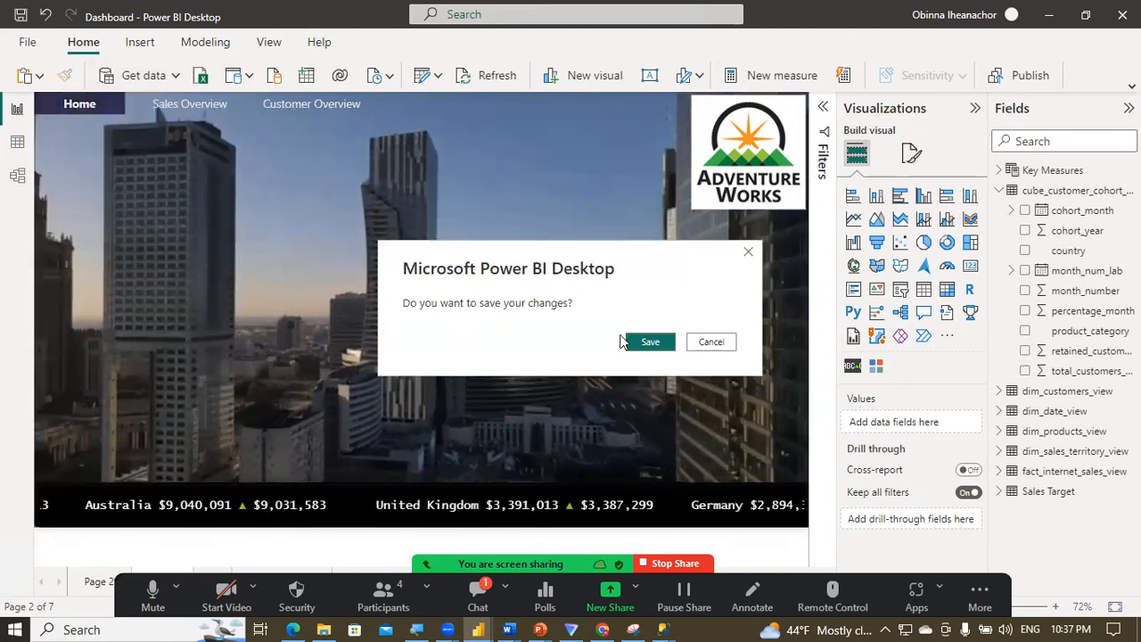
{"action": "left_click", "coordinate": [629, 342]}
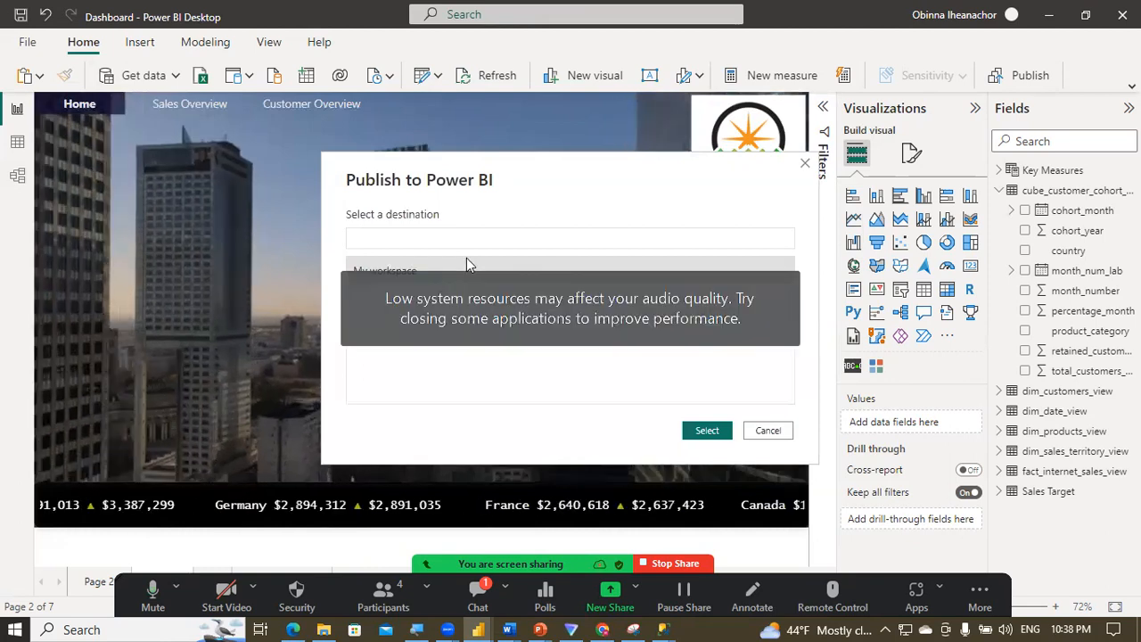
{"action": "left_click", "coordinate": [743, 437]}
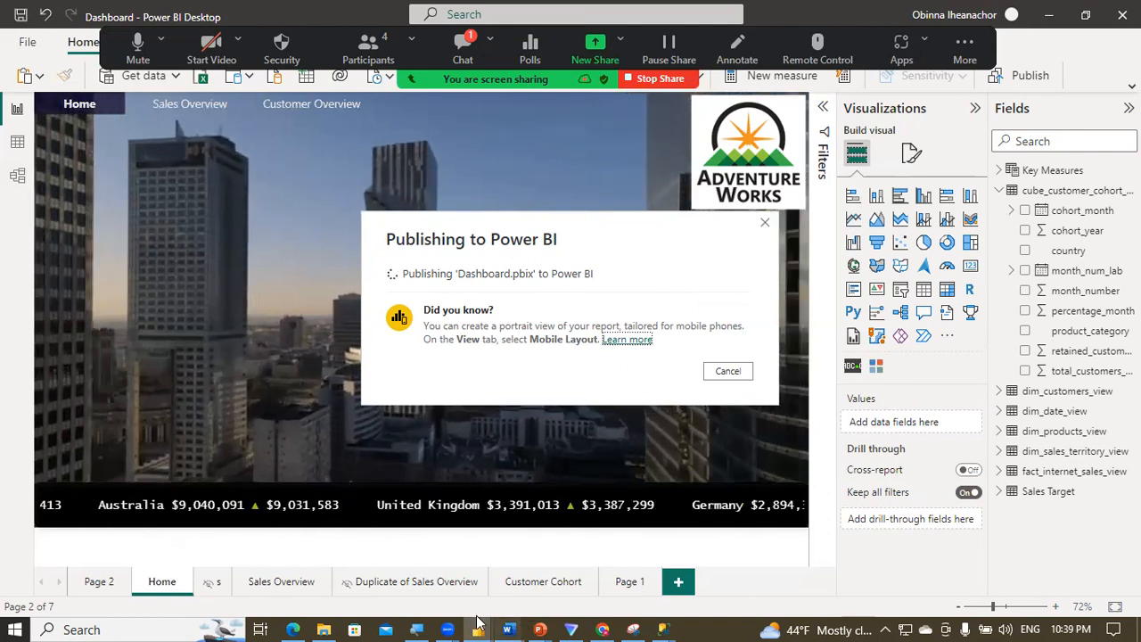
Step: Switch to Chrome and open the Power BI service at app.powerbi.com
{"action": "mouse_move", "coordinate": [478, 621]}
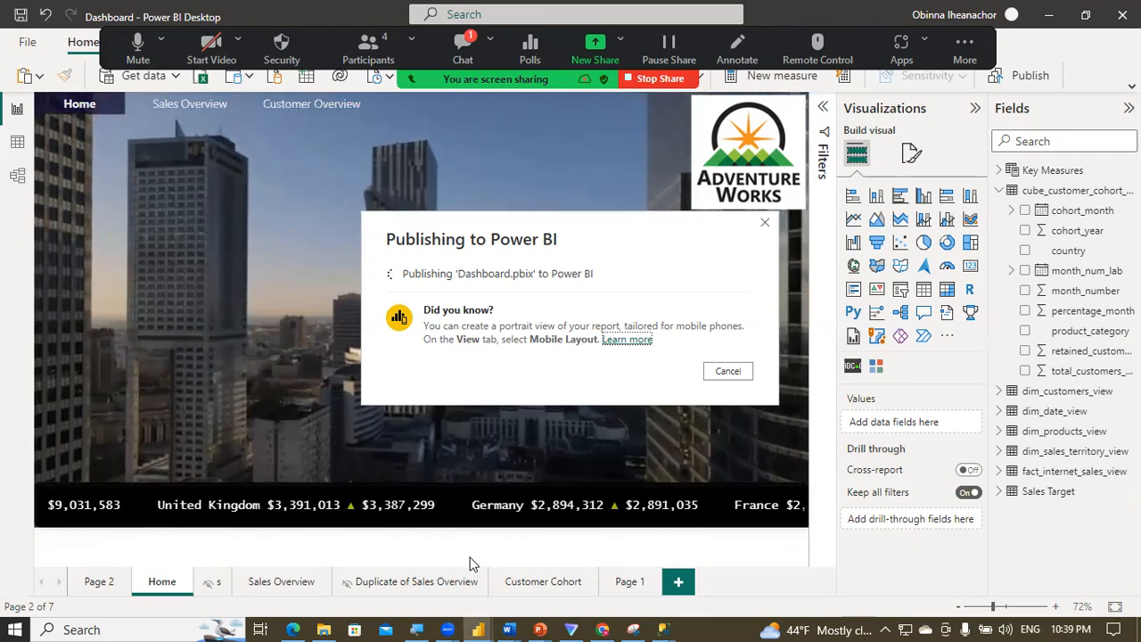
{"action": "left_click", "coordinate": [604, 629]}
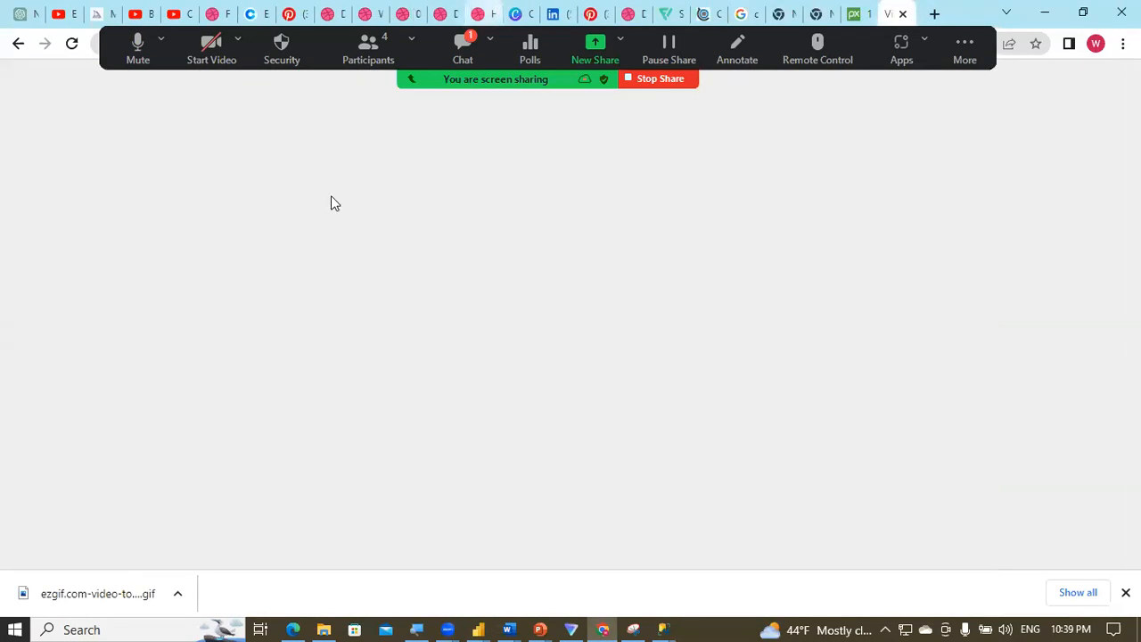
{"action": "left_click", "coordinate": [272, 42]}
{"action": "type", "text": "app"}
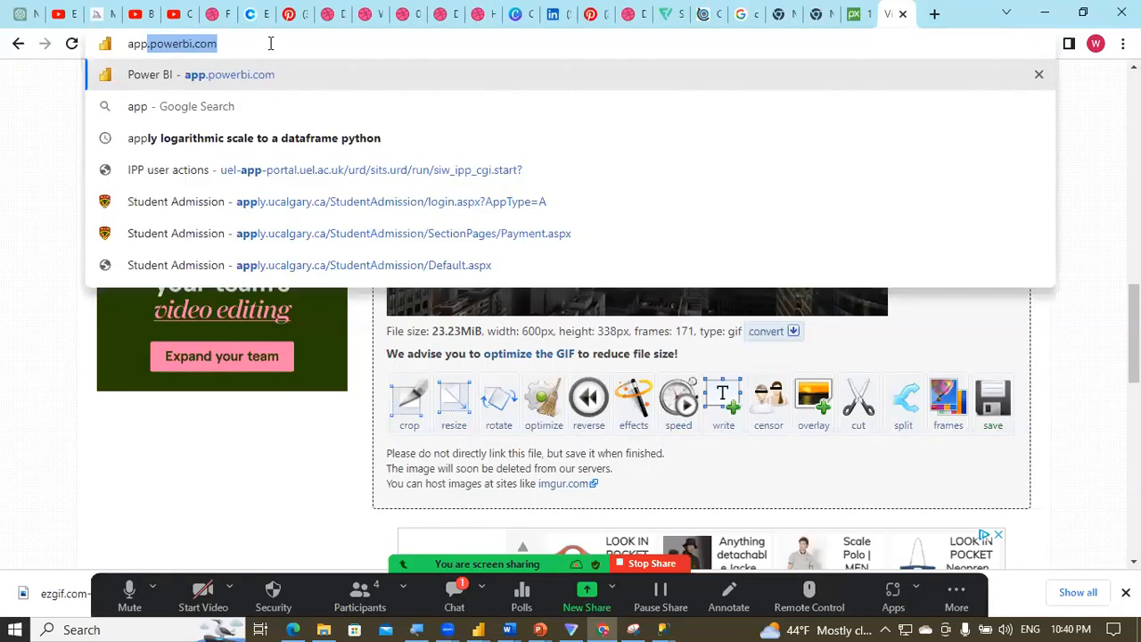
{"action": "type", "text": ".powerbi.com"}
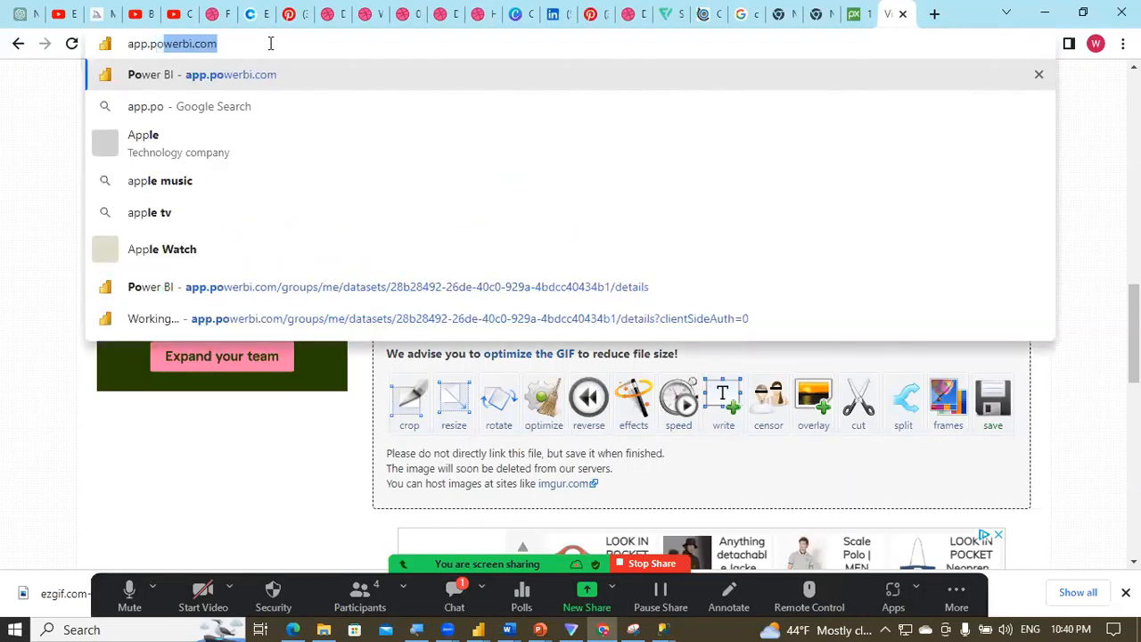
{"action": "key", "text": "Return"}
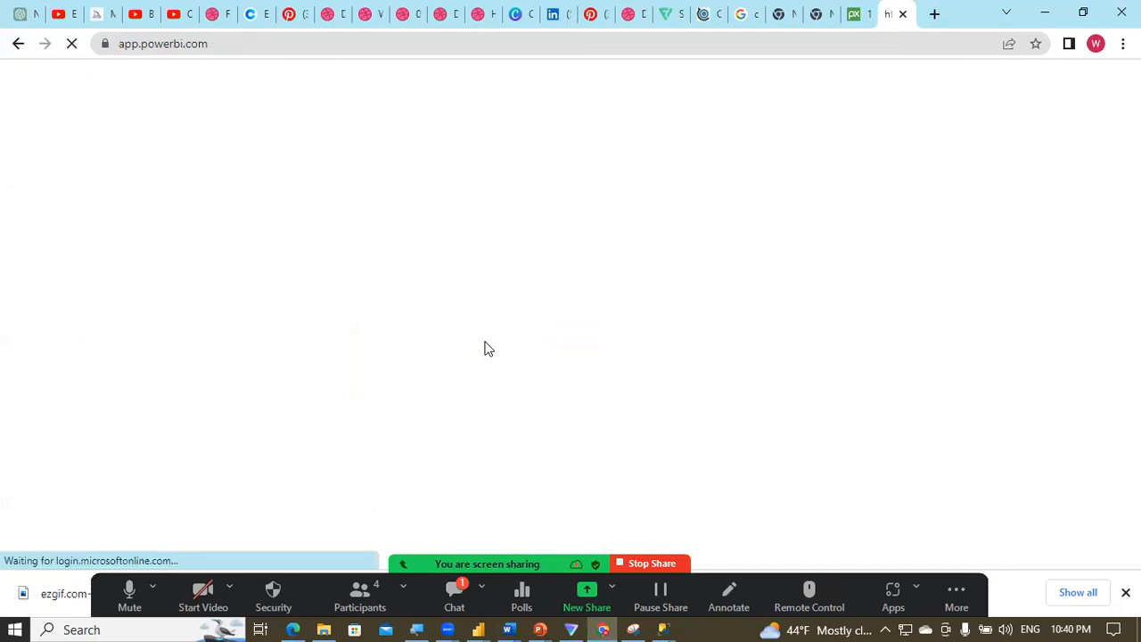
{"action": "key", "text": "XF86MonBrightnessUp"}
{"action": "key", "text": "XF86MonBrightnessDown"}
{"action": "key", "text": "XF86MonBrightnessDown"}
{"action": "key", "text": "XF86MonBrightnessDown"}
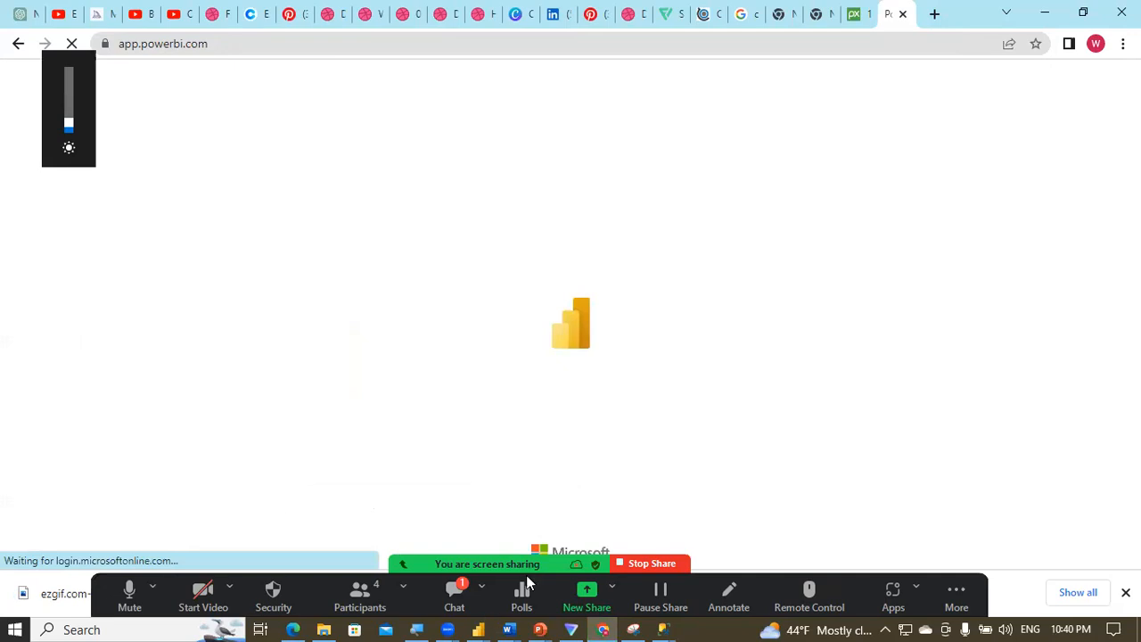
Step: Check the publishing progress of the Dashboard report in Power BI Desktop and return to the Power BI service in Chrome
{"action": "mouse_move", "coordinate": [482, 626]}
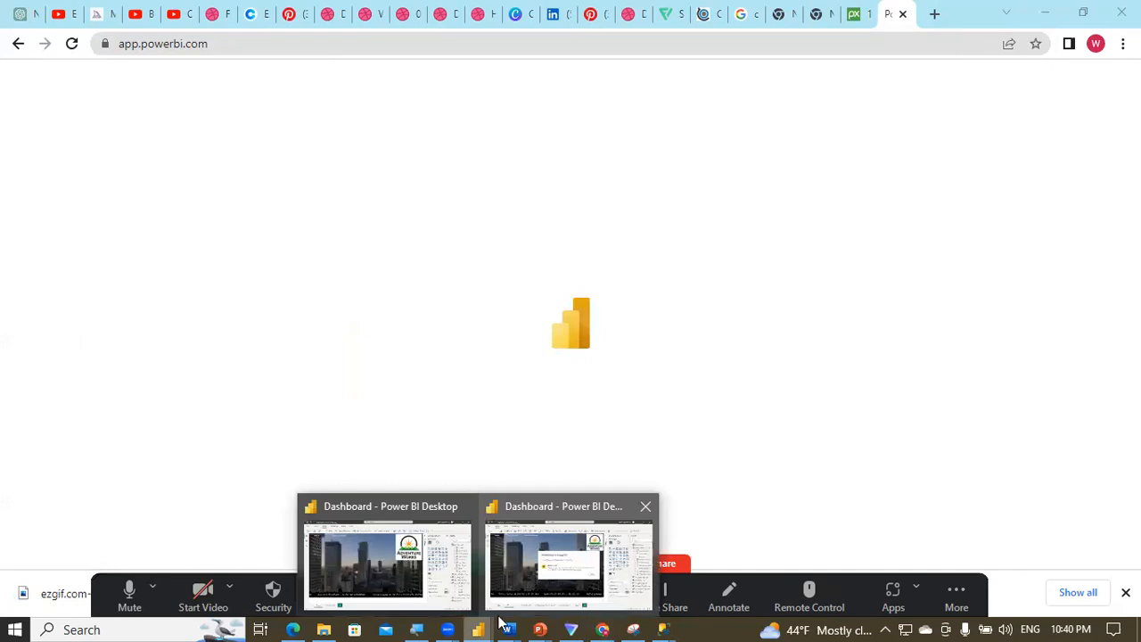
{"action": "left_click", "coordinate": [590, 615]}
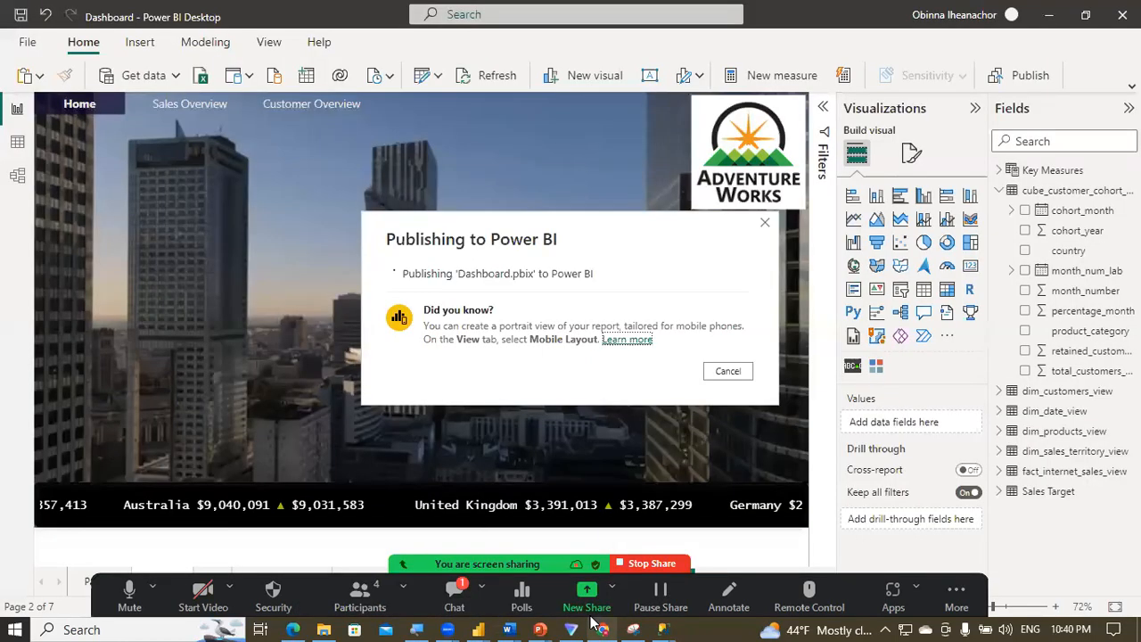
{"action": "left_click", "coordinate": [590, 617]}
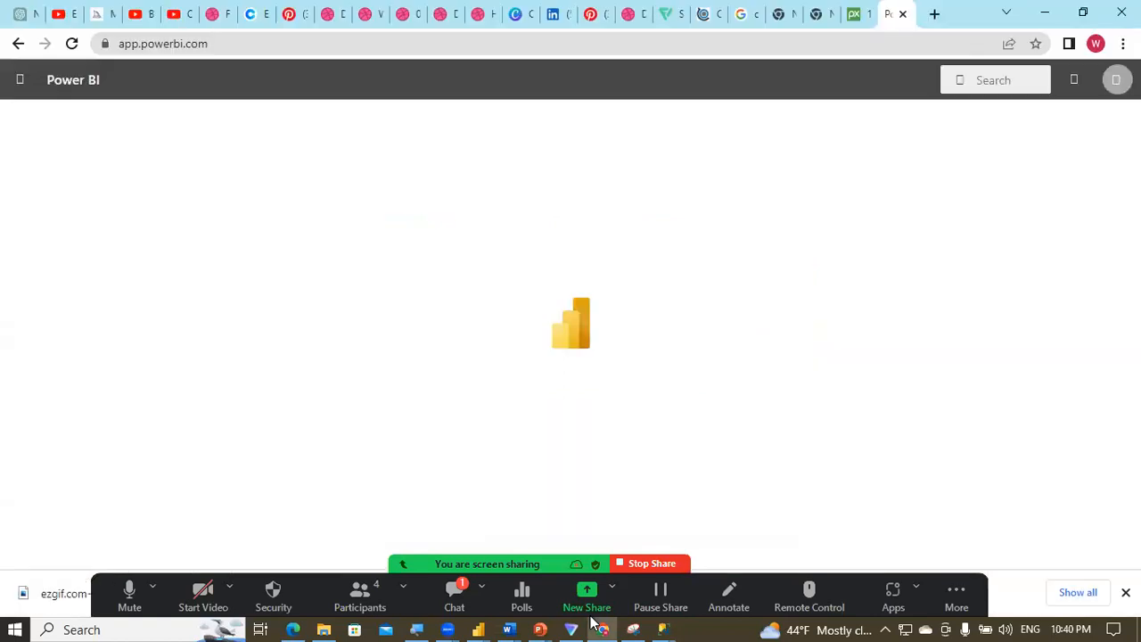